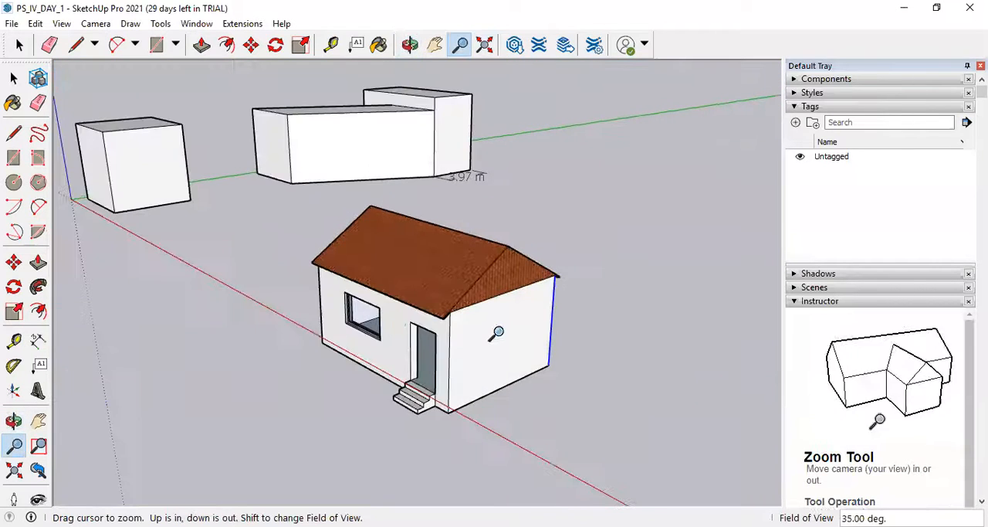
scroll(497, 332, "up", 3)
scroll(510, 333, "down", 2)
left_click(13, 79)
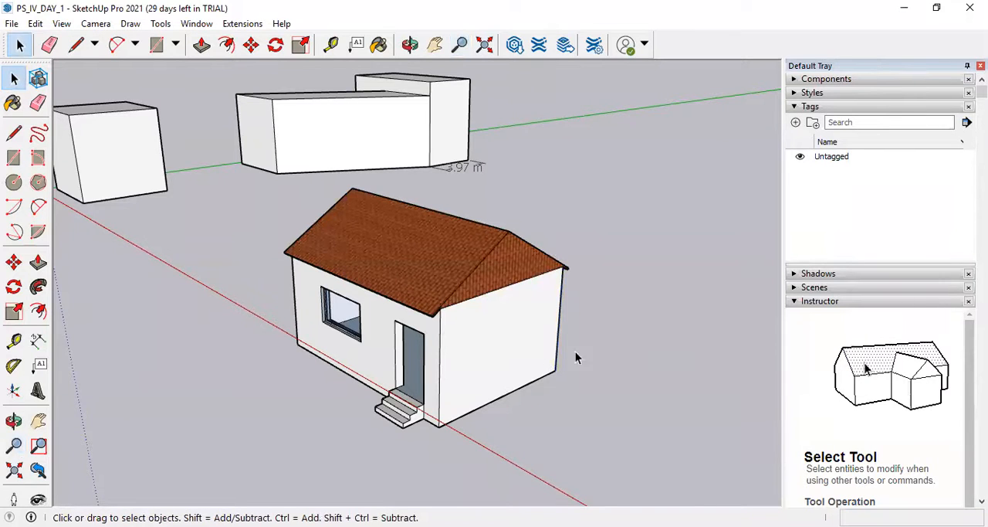
scroll(430, 337, "up", 2)
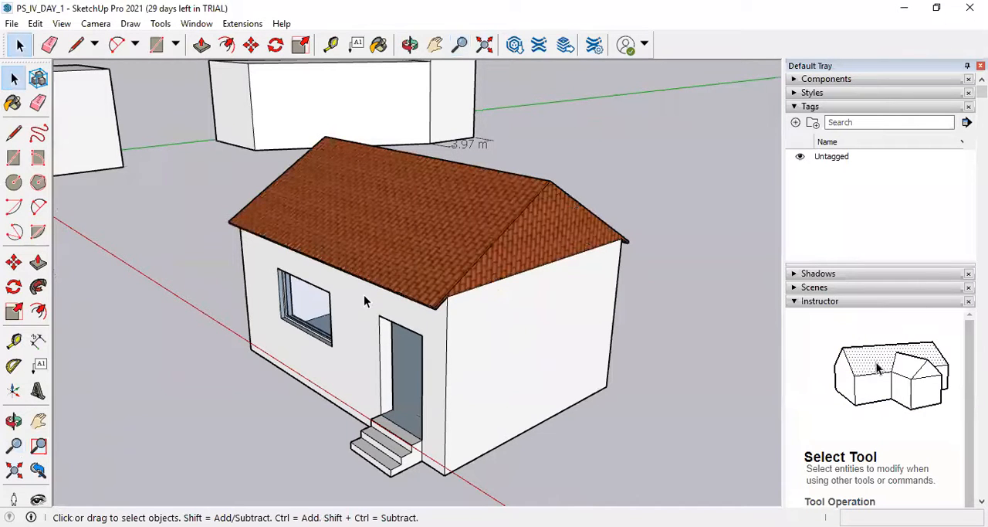
scroll(404, 340, "down", 5)
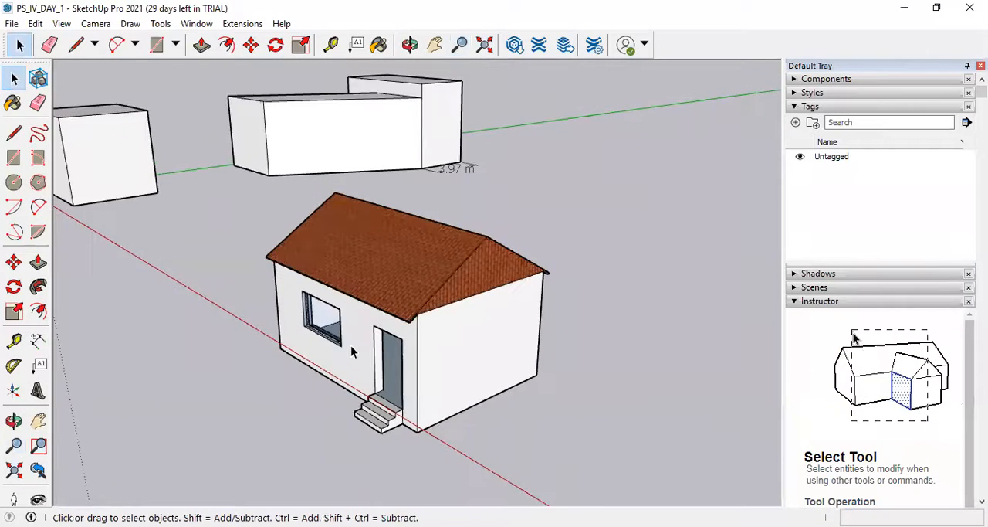
Draw a rectangle about 6.05 m by 5.13 m on the ground beside the existing house.
left_click(14, 164)
scroll(392, 336, "down", 3)
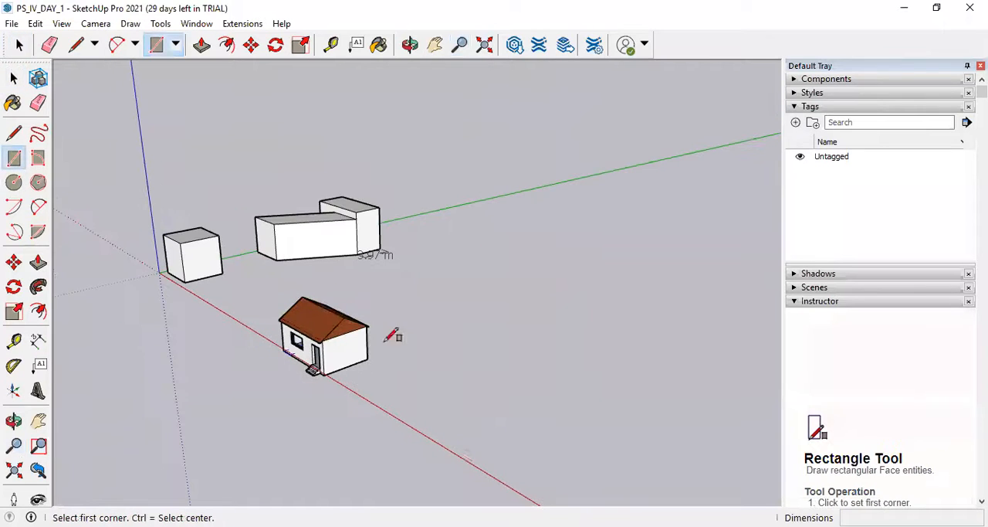
scroll(450, 367, "up", 5)
left_click(327, 378)
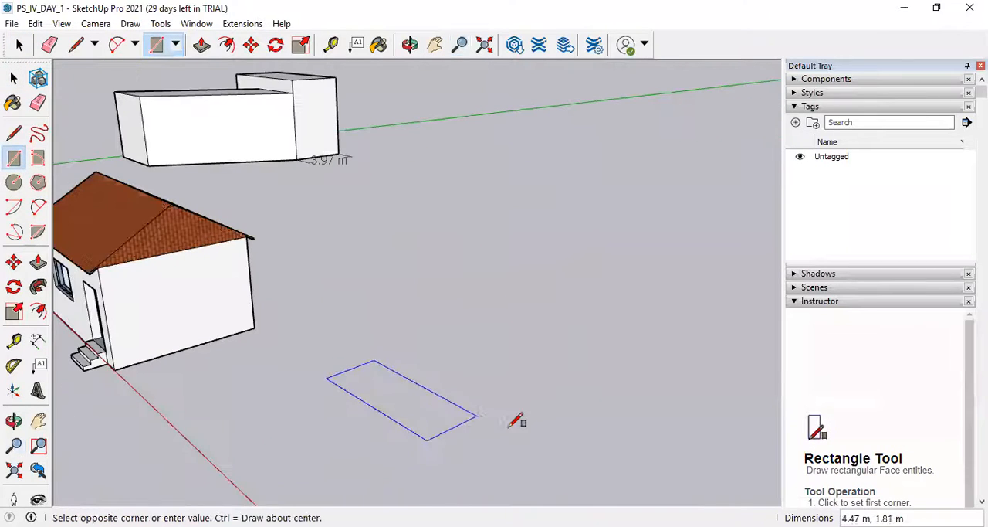
left_click(599, 396)
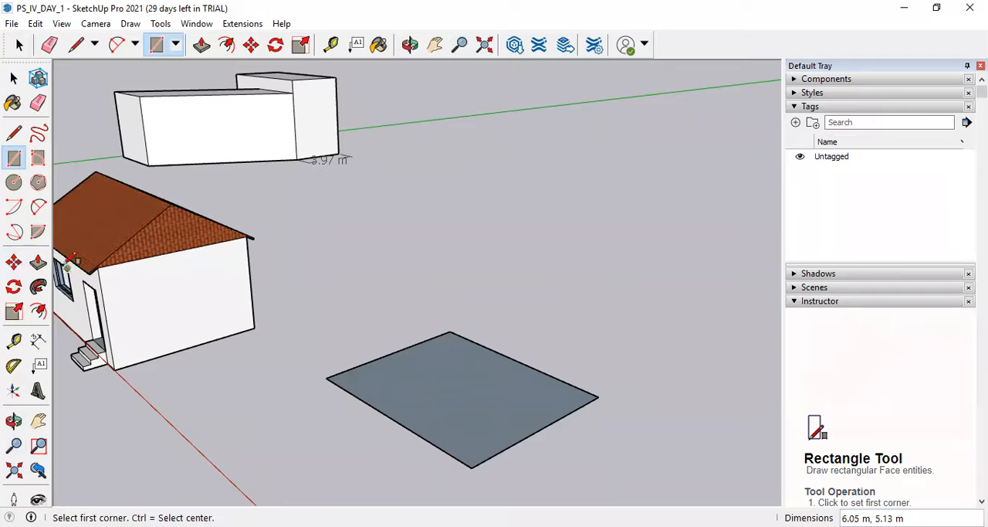
Offset the rectangle's edges inward by about 0.44 m to outline the wall thickness.
key("f")
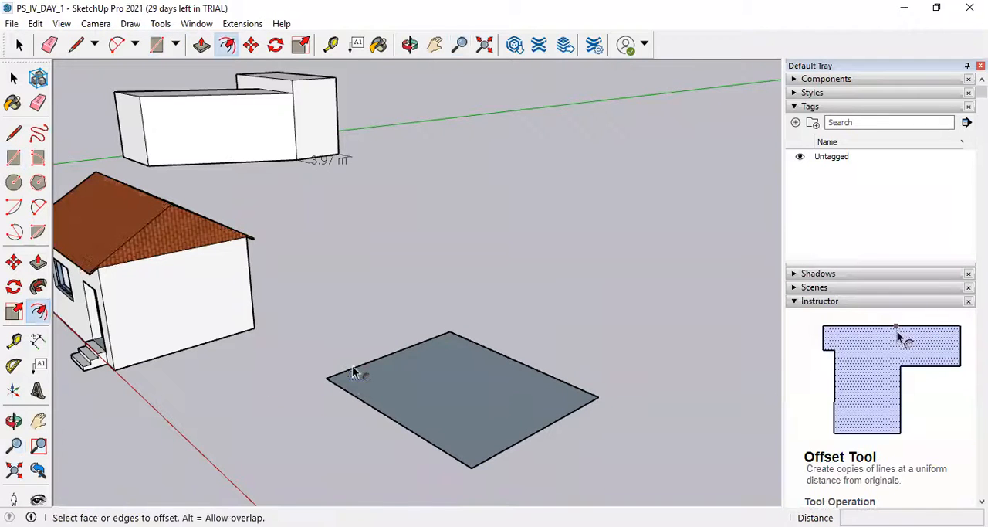
left_click(360, 382)
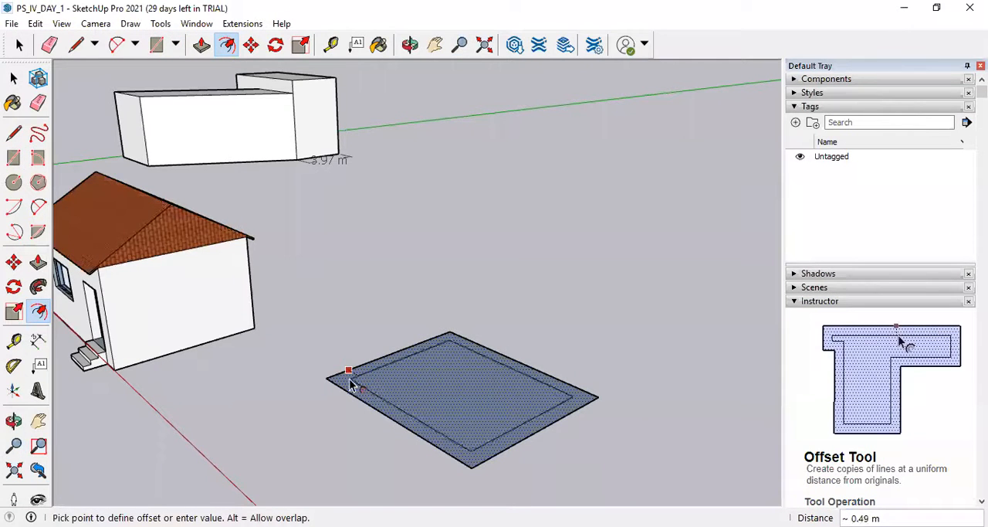
left_click(349, 385)
Extrude the border face between the two outlines upward about 3 m to form the walls.
key("p")
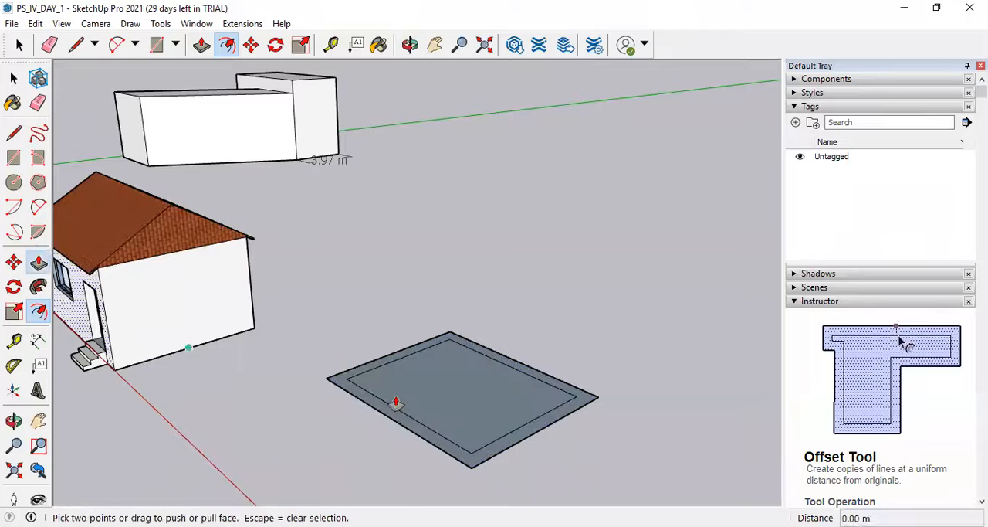
left_click(356, 397)
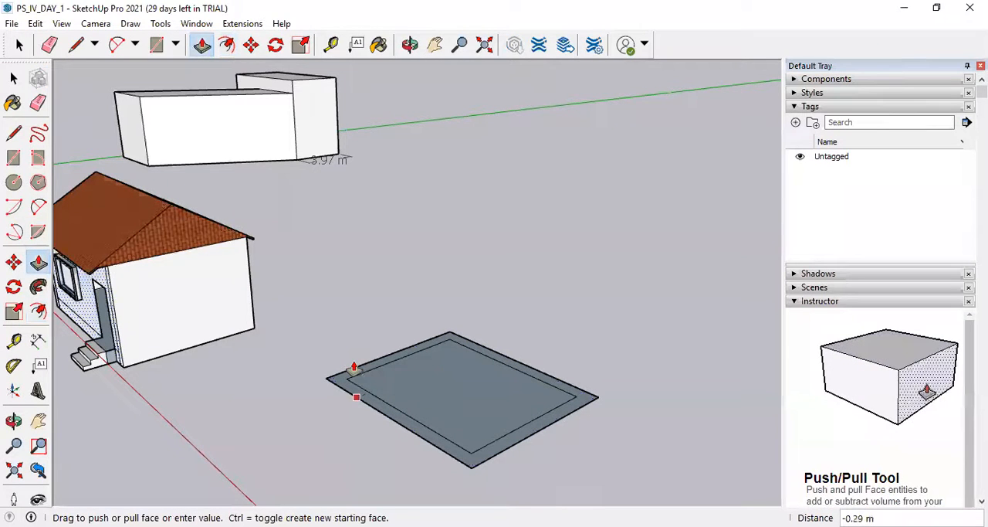
key("Escape")
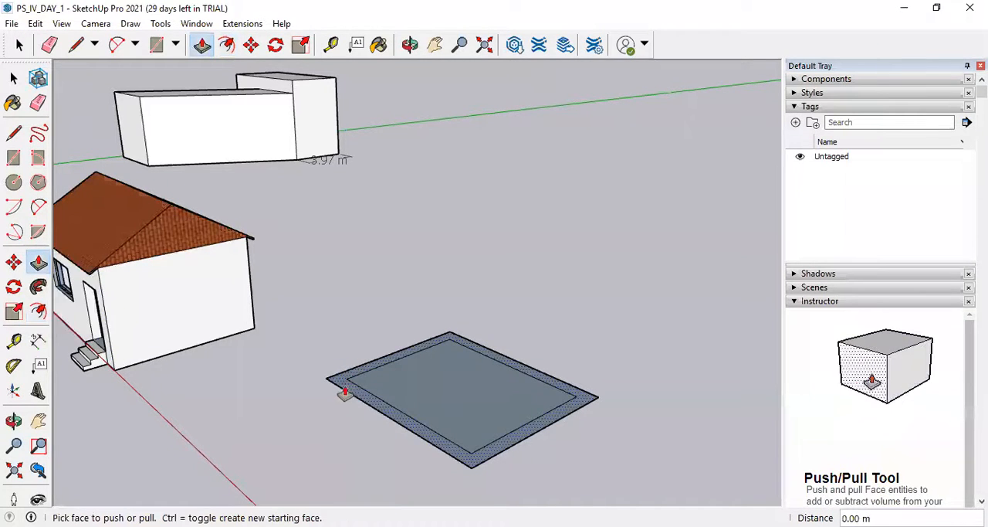
left_click(342, 391)
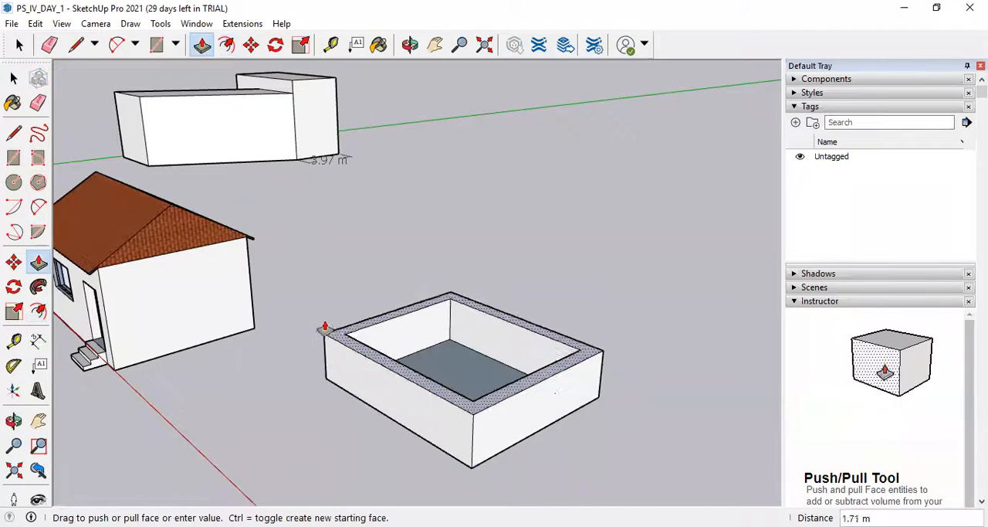
left_click(222, 249)
middle_click_drag(518, 413, 6, 174)
Place a horizontal guide 2.1 m above the base of the long front wall.
left_click(13, 340)
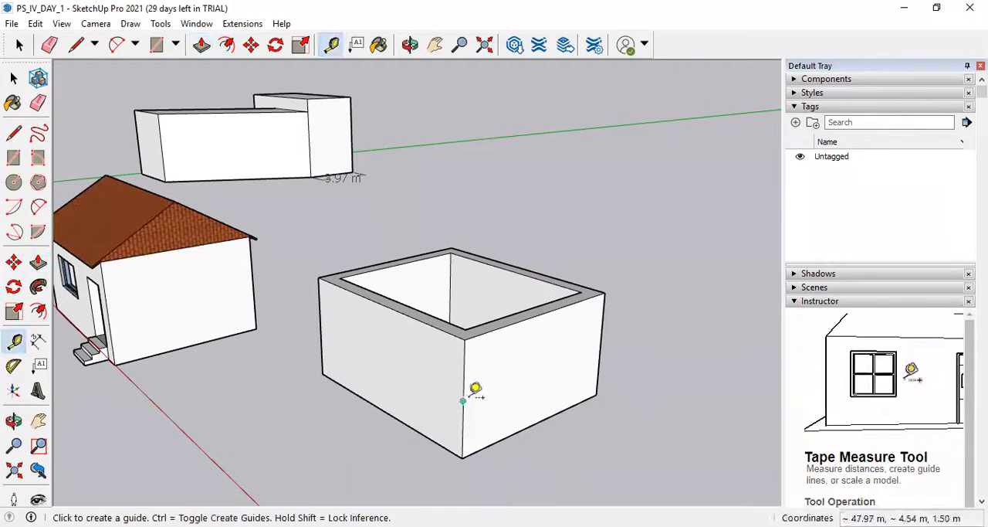
left_click(385, 410)
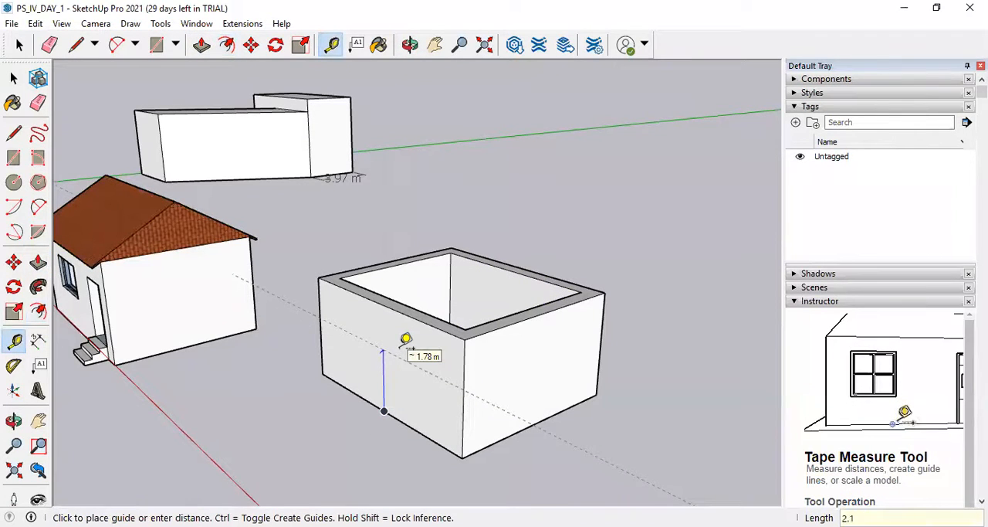
key("Return")
Place a vertical guide near the front wall's corner edge and a second one 1 m from it.
left_click(462, 400)
left_click(441, 388)
left_click(441, 385)
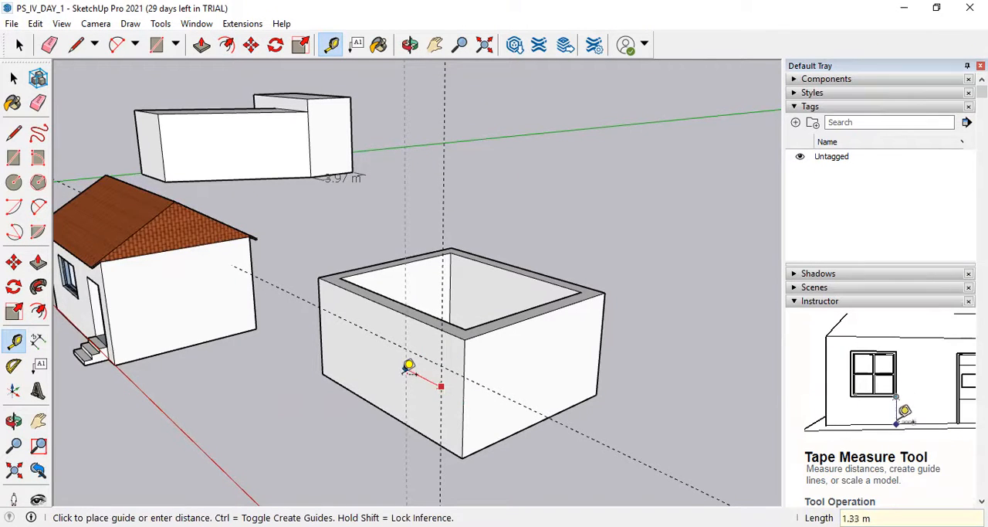
type("1")
key("Return")
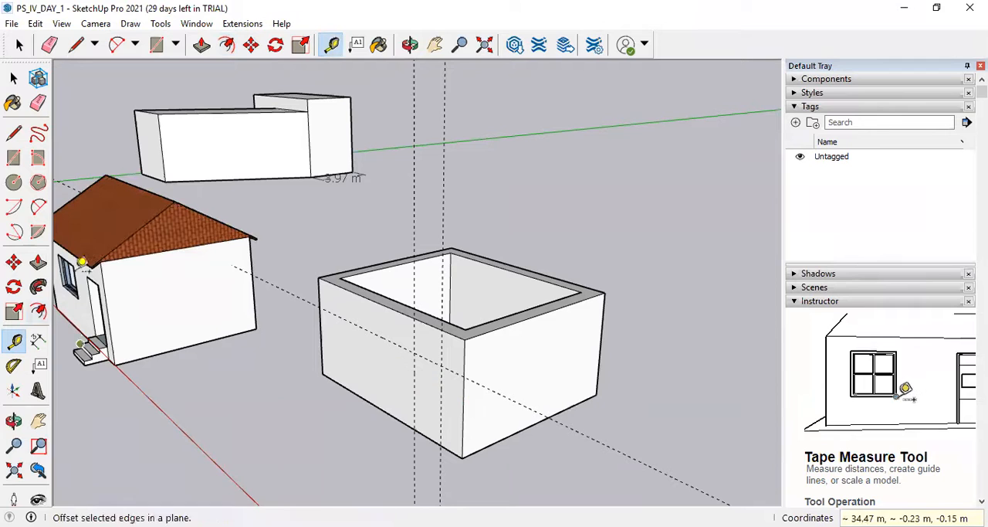
Draw a 2.10 m by 1.00 m door rectangle between the guides, down to the wall's base.
left_click(14, 157)
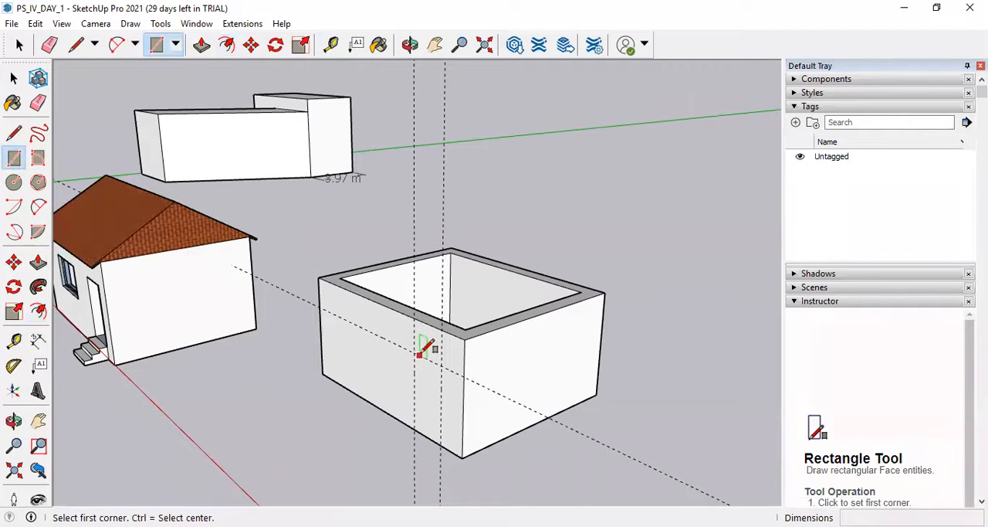
left_click(415, 350)
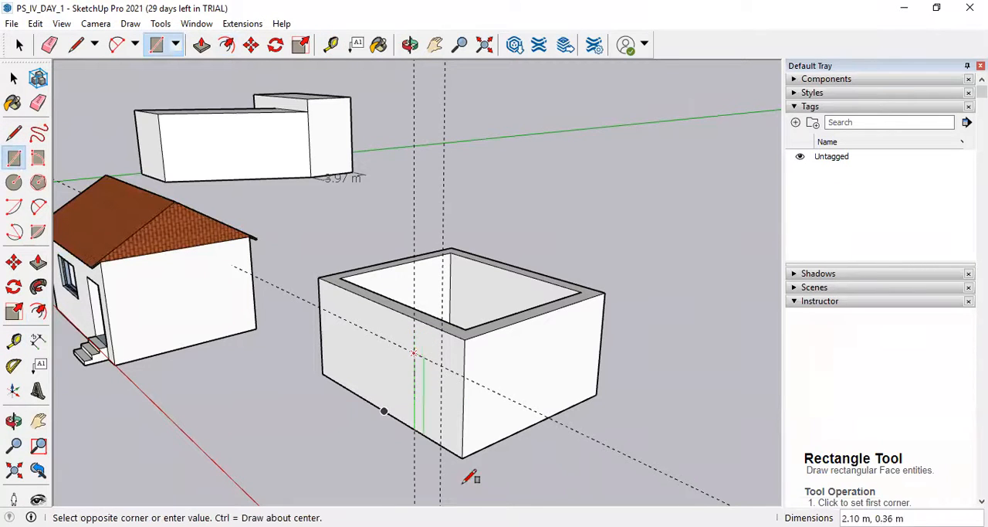
left_click(444, 441)
Push the door rectangle about 0.44 m inward through the full thickness of the front wall.
key("o")
left_click_drag(422, 403, 488, 410)
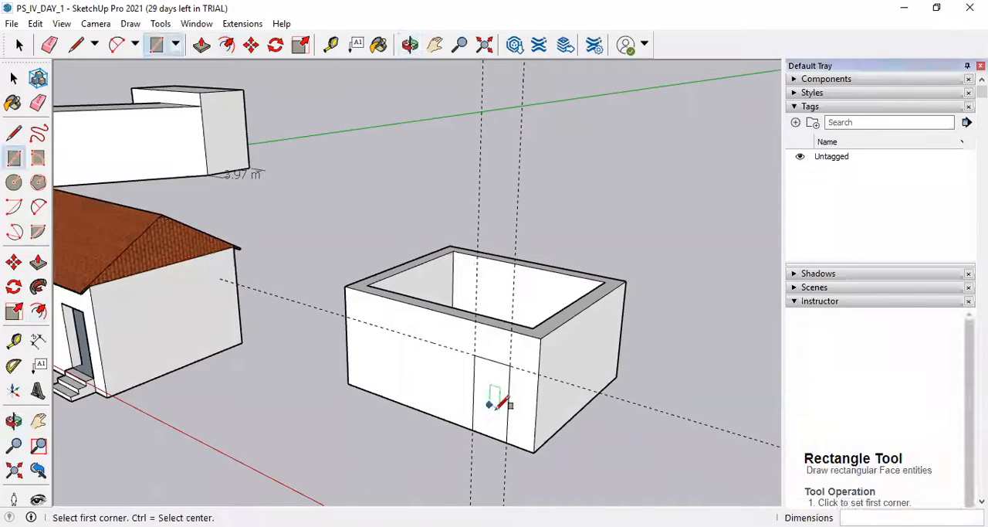
key("r")
scroll(502, 400, "up", 3)
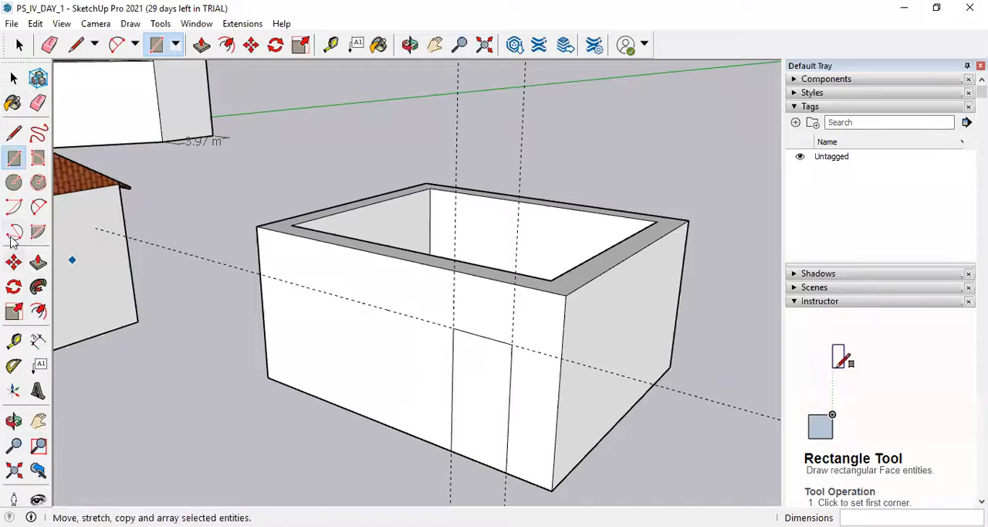
left_click(38, 264)
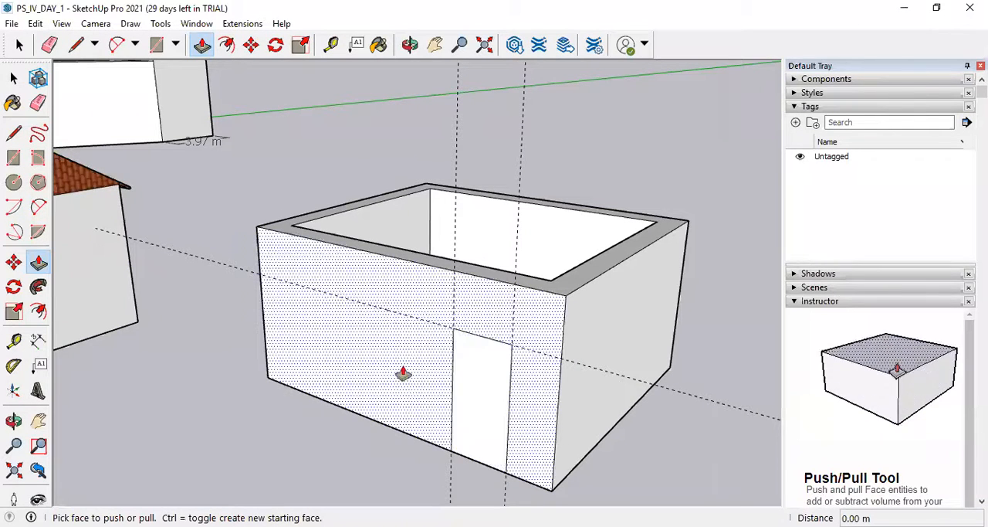
left_click(483, 396)
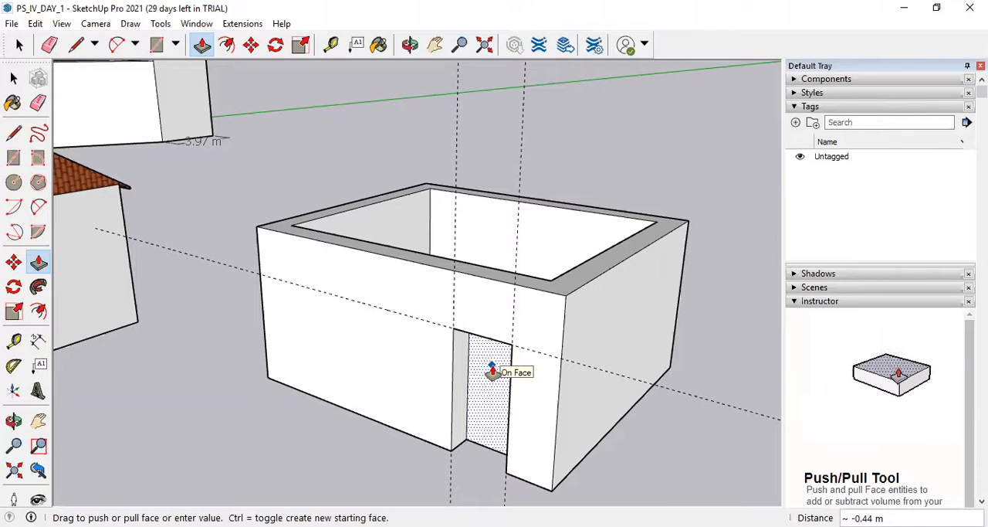
left_click(492, 372)
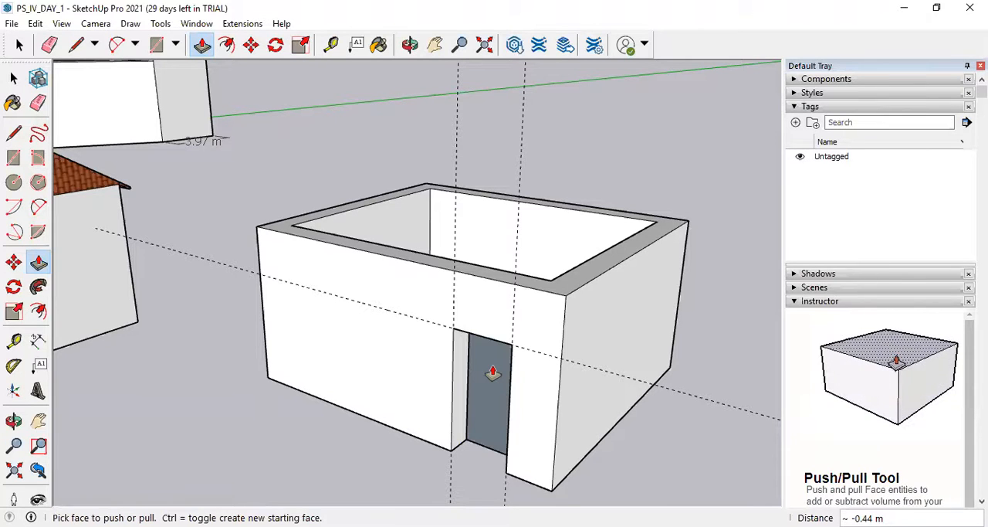
Examine the door opening and the inside of the walls from several angles.
middle_click_drag(489, 373, 132, 373)
scroll(227, 337, "up", 4)
scroll(244, 364, "down", 5)
middle_click_drag(245, 363, 523, 260)
scroll(441, 280, "down", 4)
middle_click_drag(441, 280, 541, 214)
scroll(540, 214, "up", 4)
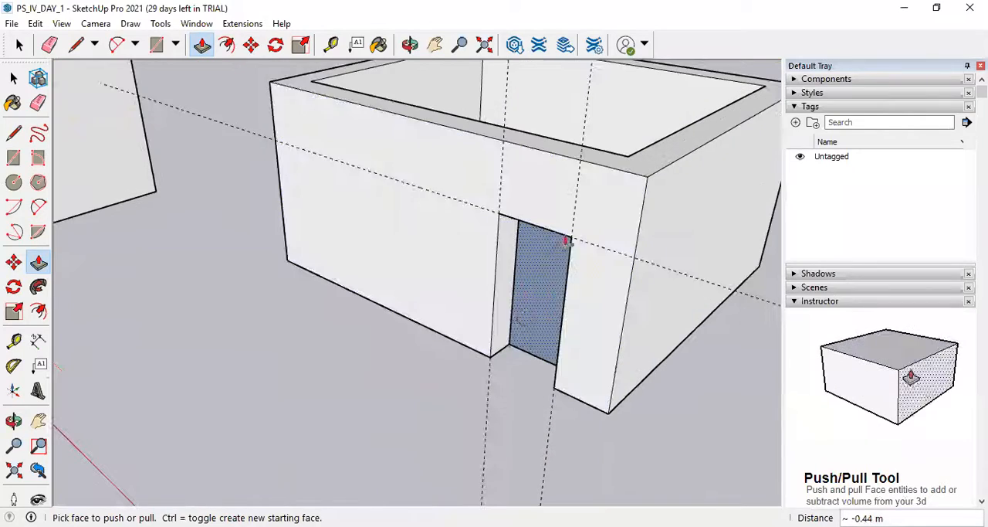
scroll(468, 205, "down", 3)
scroll(472, 298, "down", 3)
middle_click_drag(471, 298, 443, 198)
scroll(460, 207, "up", 4)
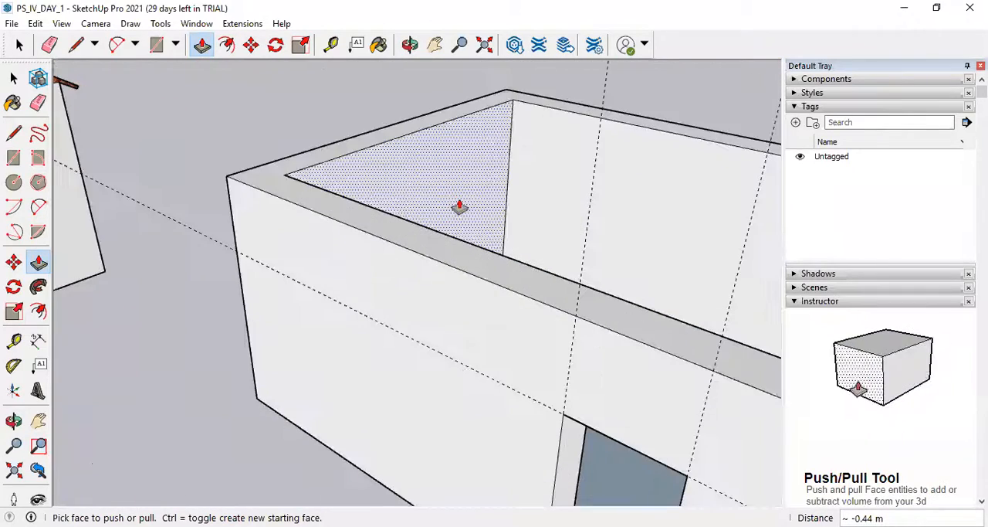
scroll(569, 223, "down", 6)
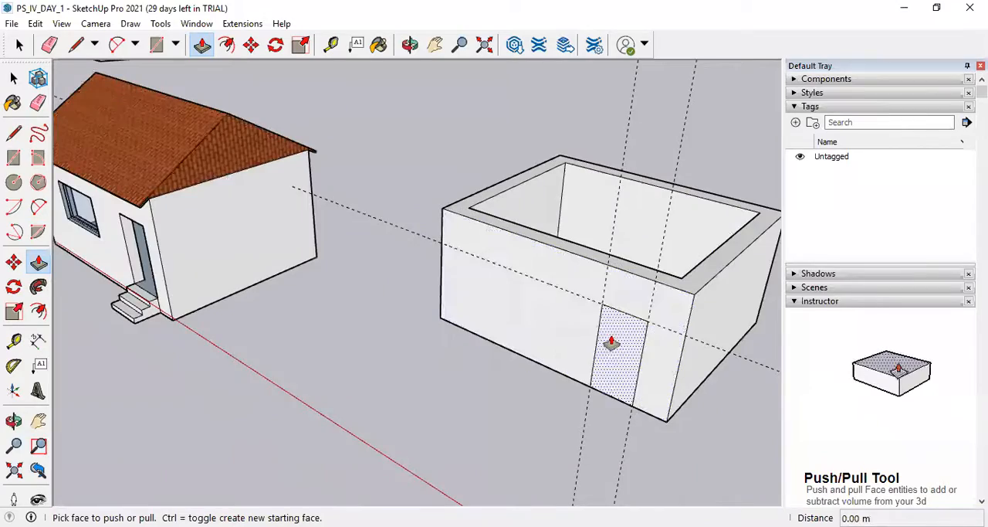
Repeat the door face push as far as the wall's inner side, about 0.44 m, and inspect the opening.
scroll(617, 363, "up", 4)
scroll(617, 363, "up", 1)
left_click(618, 364)
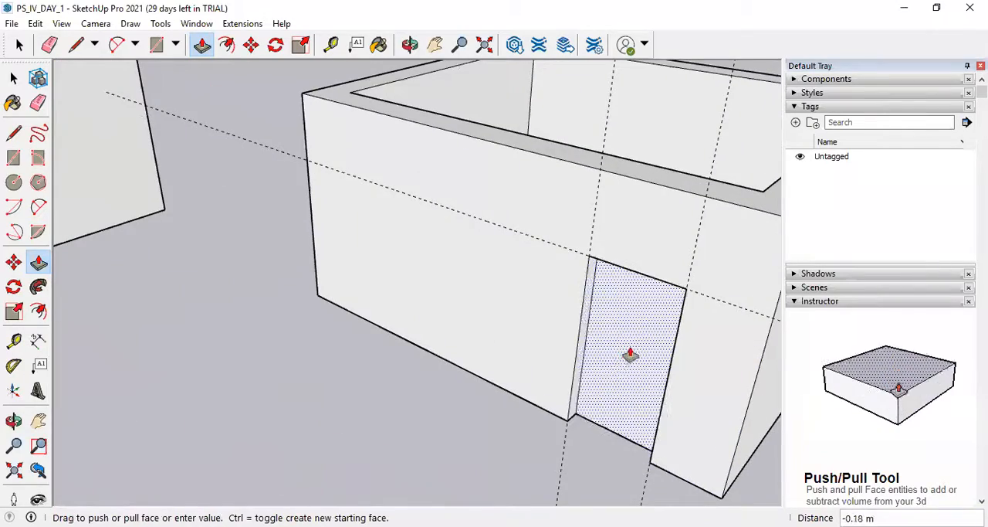
left_click(650, 311)
scroll(469, 377, "down", 5)
middle_click_drag(469, 378, 867, 324)
scroll(230, 330, "up", 5)
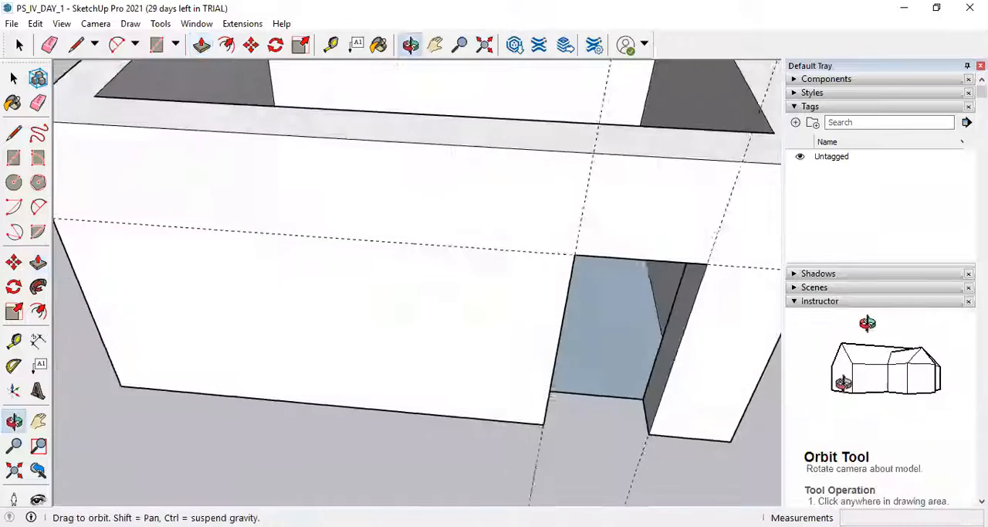
scroll(450, 316, "down", 6)
Cut the door opening by pushing its face to the 0.44 m offset limit of the wall.
left_click(530, 327)
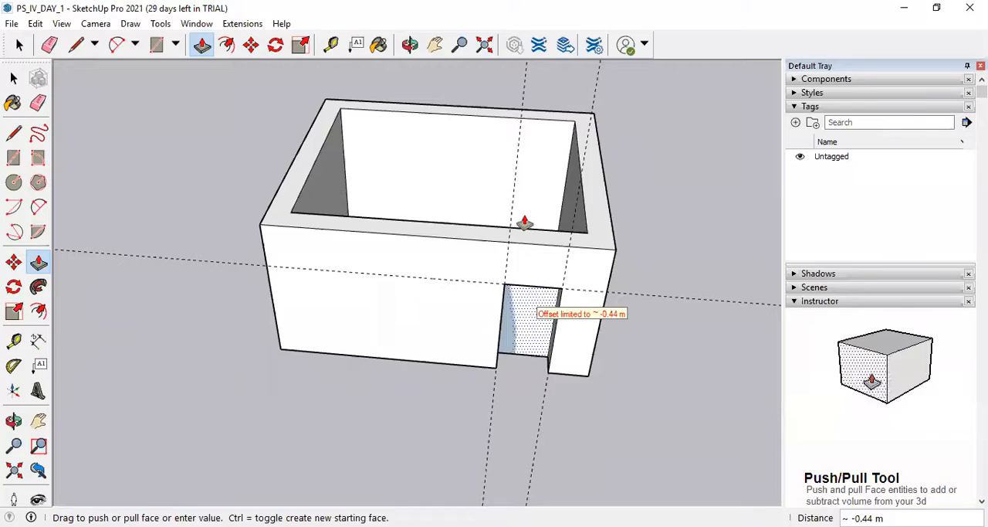
left_click(584, 283)
middle_click_drag(585, 283, 486, 410)
scroll(489, 393, "up", 5)
scroll(471, 352, "down", 3)
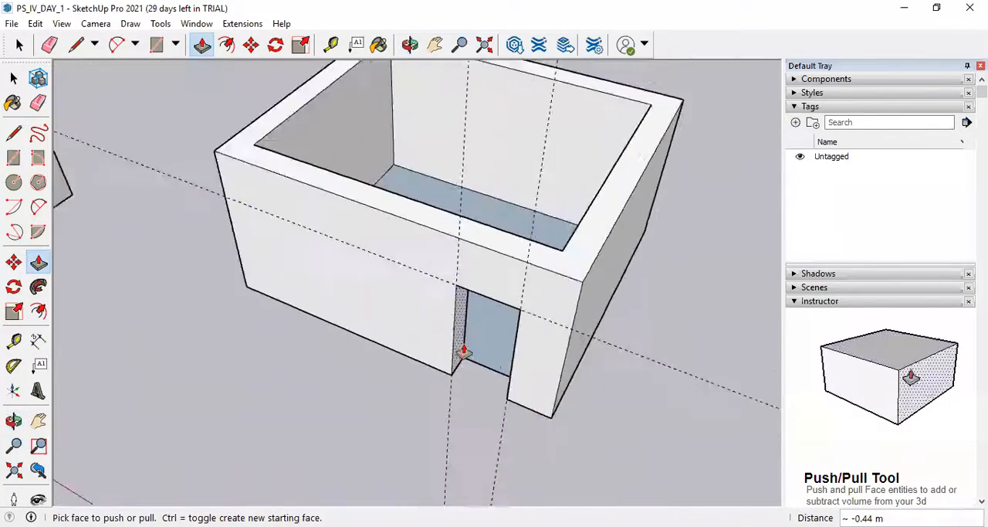
scroll(464, 352, "down", 3)
middle_click_drag(453, 359, 466, 275)
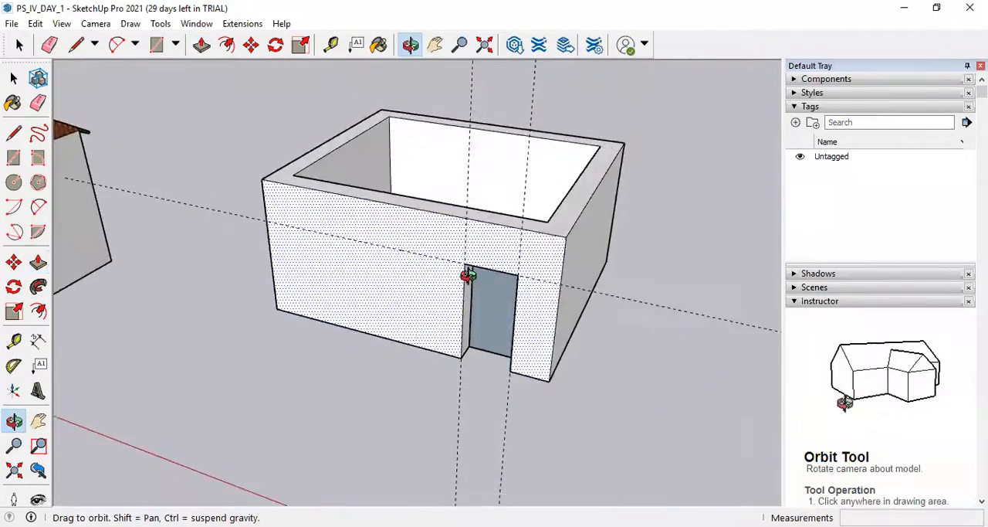
Place a horizontal guide on the front wall above its base edge to mark the window sill.
left_click(14, 340)
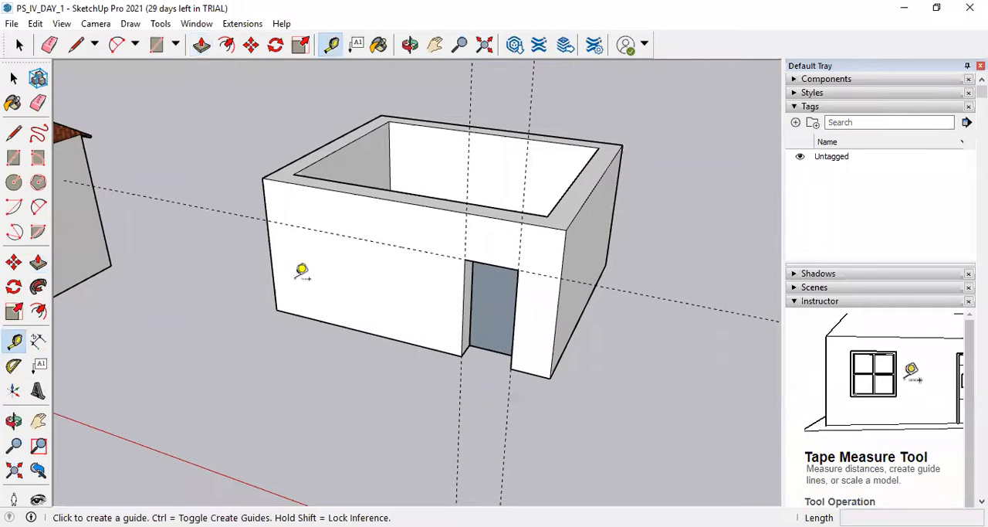
left_click(364, 330)
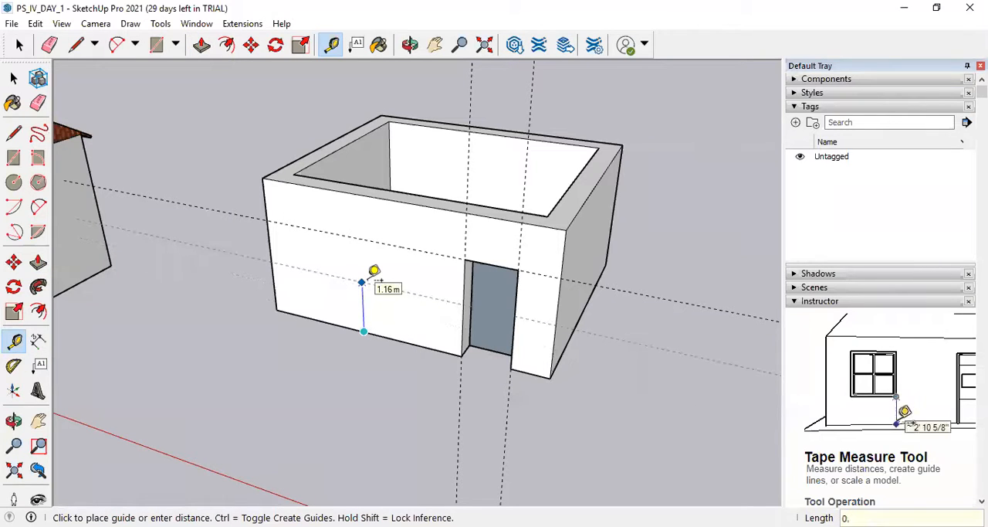
left_click(374, 271)
Place two vertical guides on the front wall beside the door to mark the window's sides.
left_click(470, 265)
left_click(433, 260)
left_click(426, 272)
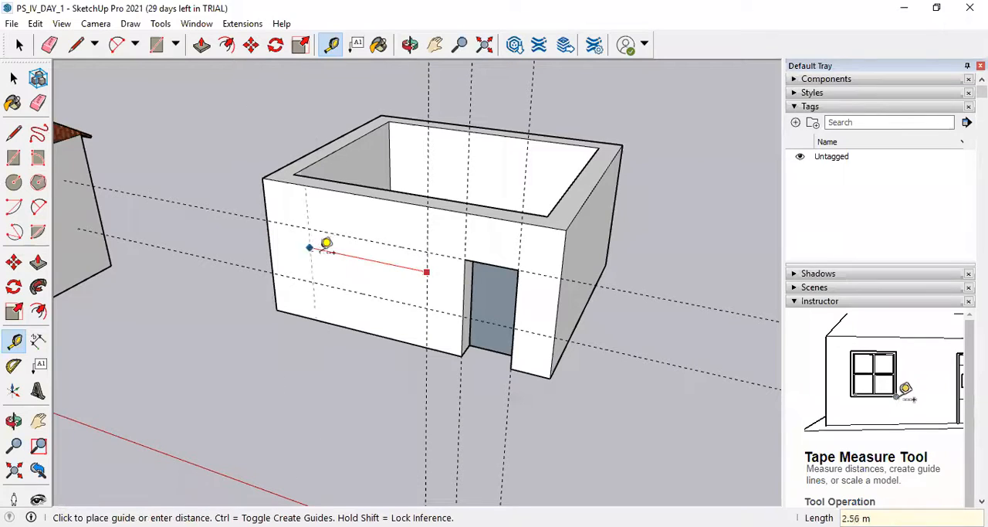
left_click(329, 244)
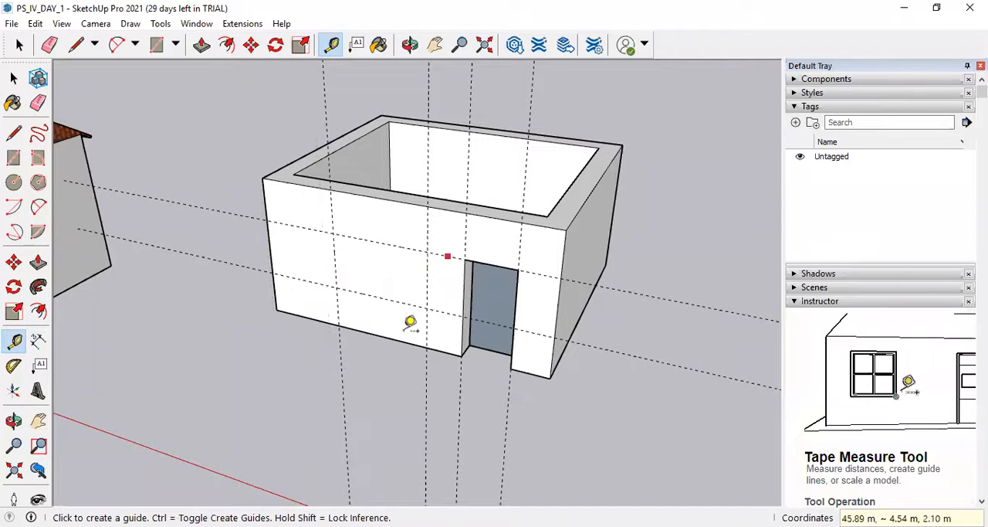
Draw the window rectangle on the front wall between the guide intersections, from the upper corner to the opposite sill corner.
left_click(14, 158)
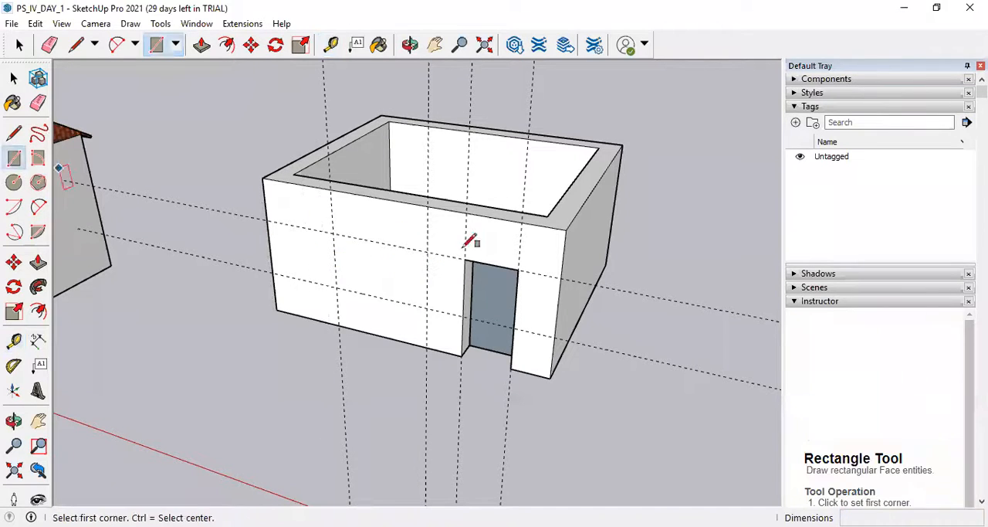
left_click(333, 231)
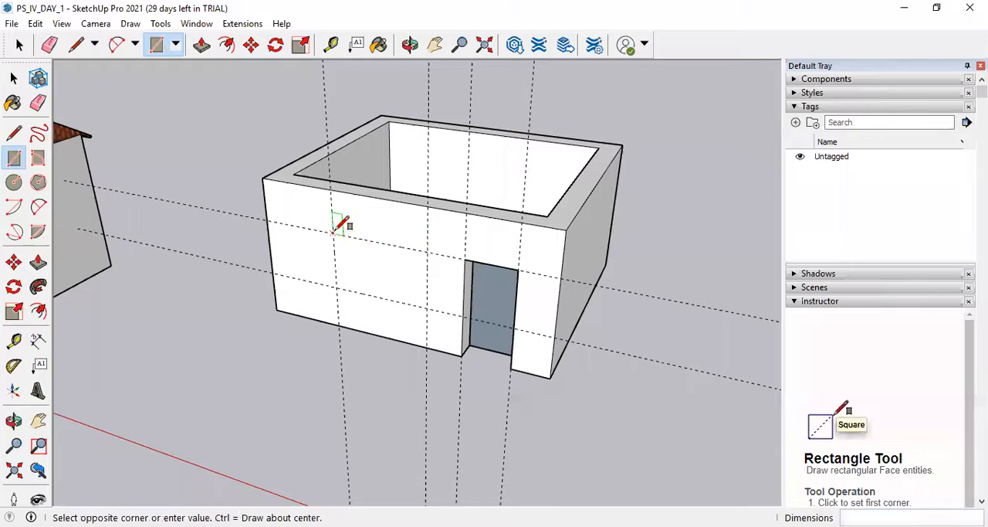
left_click(426, 307)
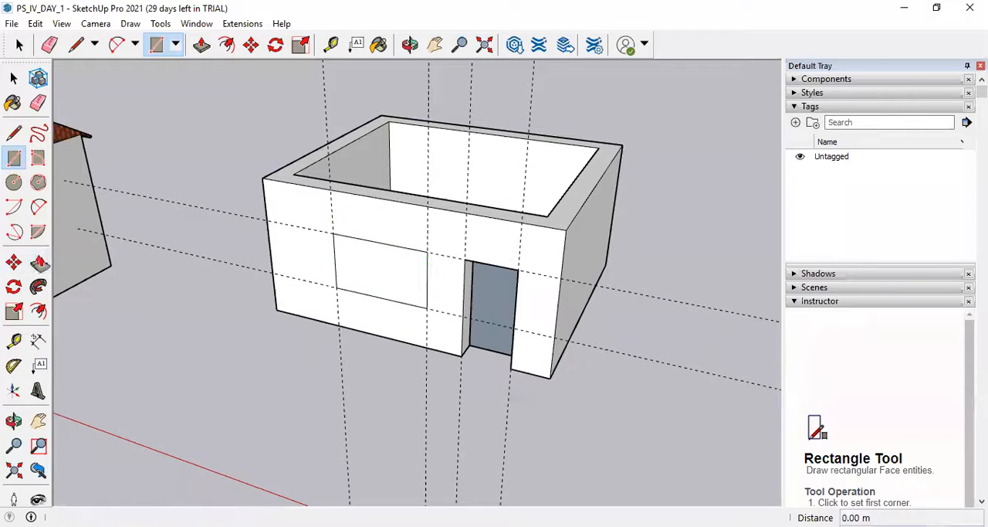
Push the window face through the wall to its inner side, about 0.44 m, to cut the window opening.
left_click(39, 263)
left_click(352, 281)
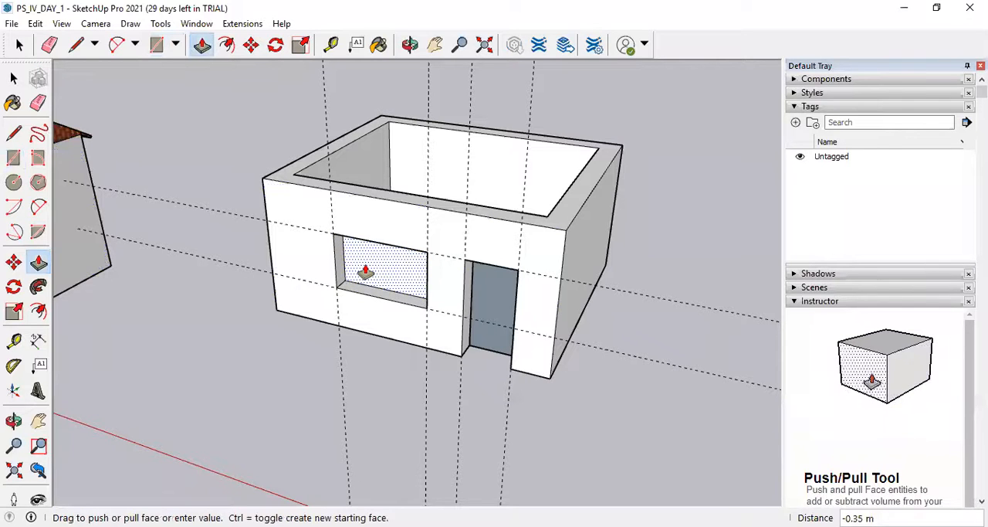
scroll(367, 274, "up", 4)
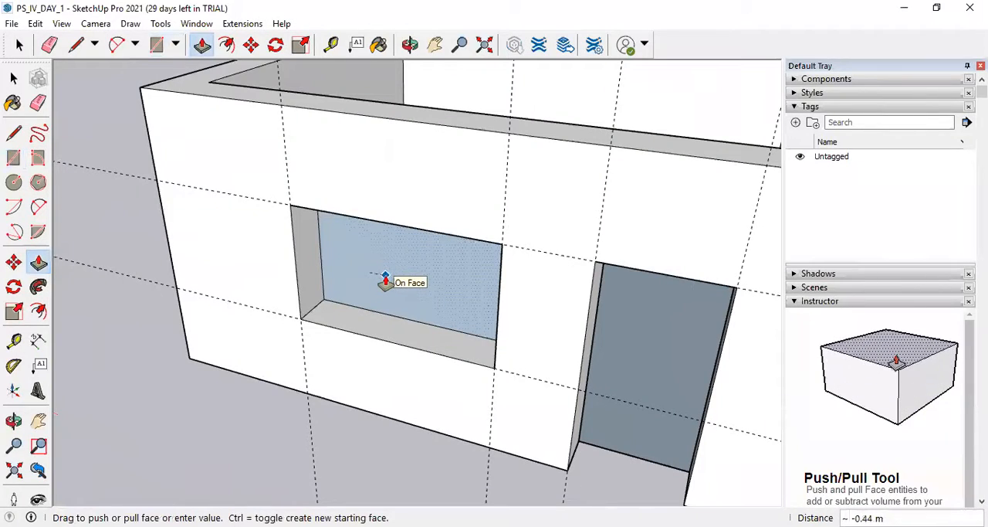
left_click(388, 277)
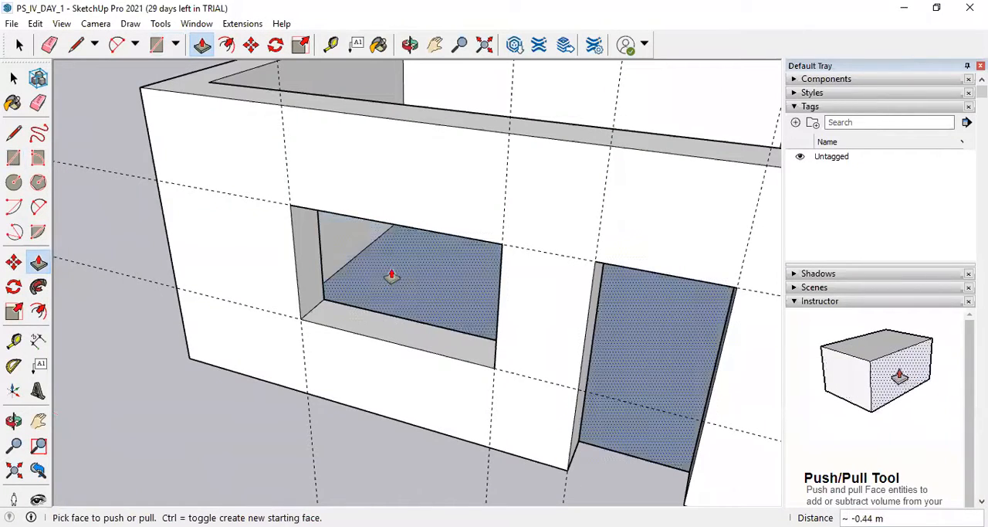
middle_click_drag(475, 220, 478, 281)
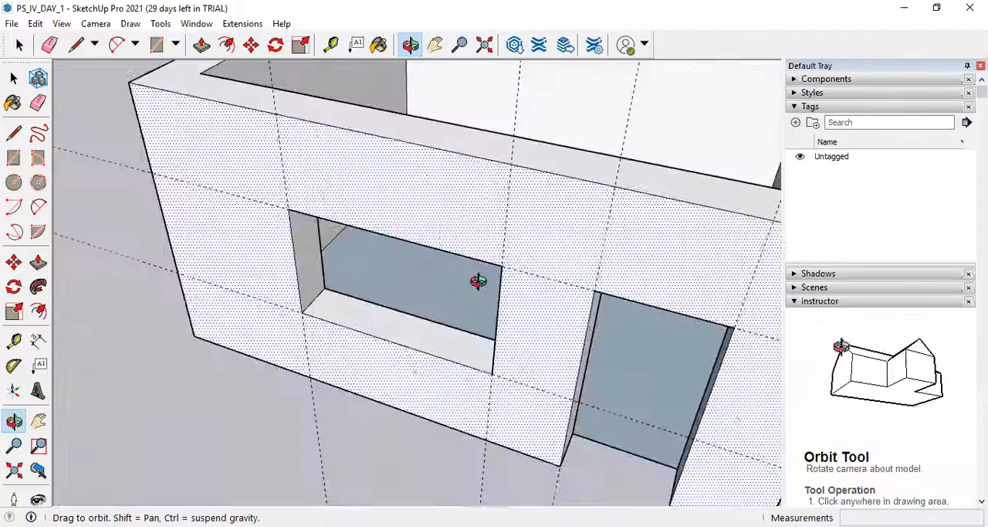
scroll(88, 236, "down", 5)
scroll(618, 371, "down", 5)
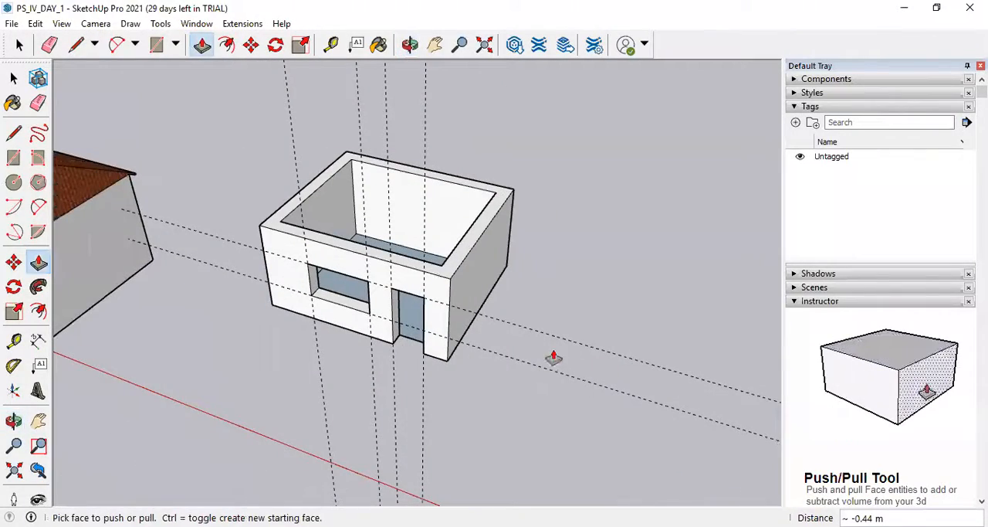
Erase all the guide lines crossing the front wall around the door and window.
left_click(38, 104)
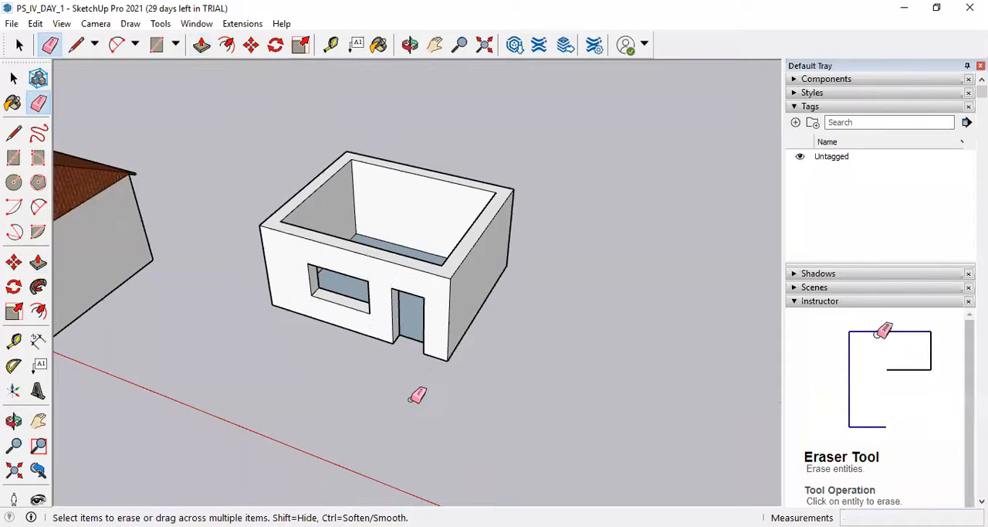
scroll(361, 369, "up", 3)
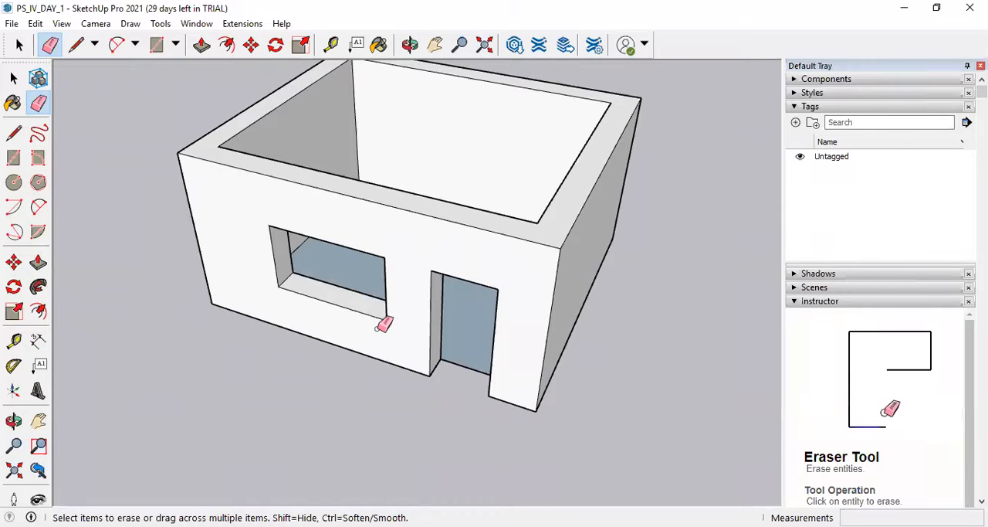
scroll(407, 325, "down", 3)
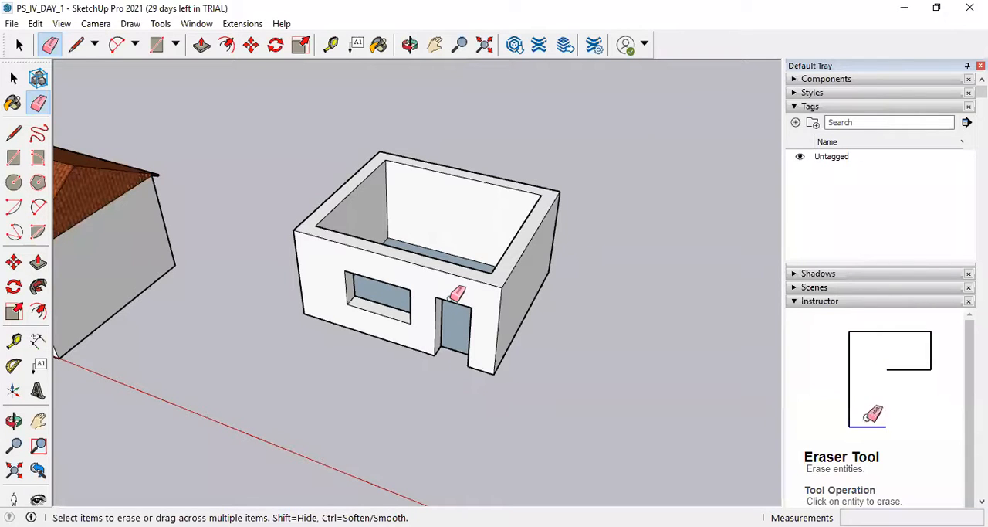
scroll(456, 285, "down", 3)
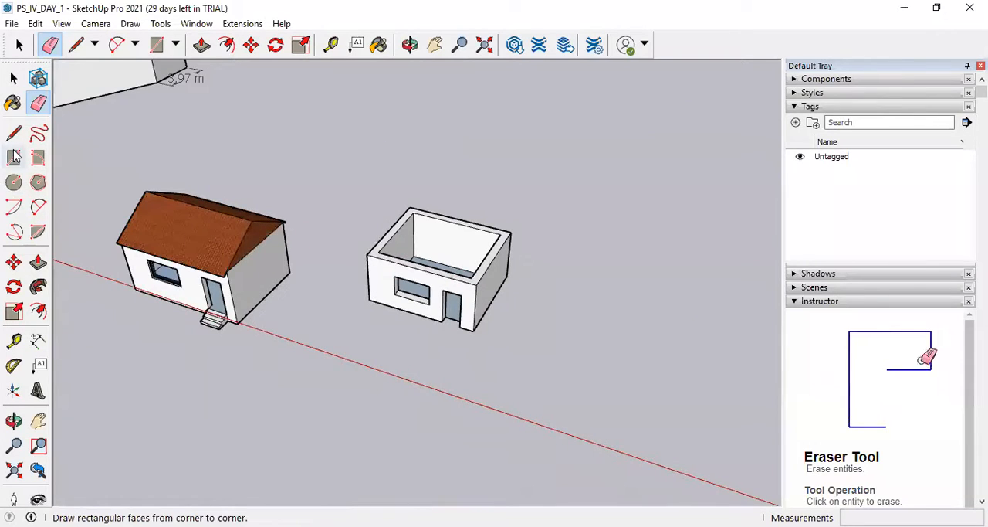
scroll(610, 335, "up", 3)
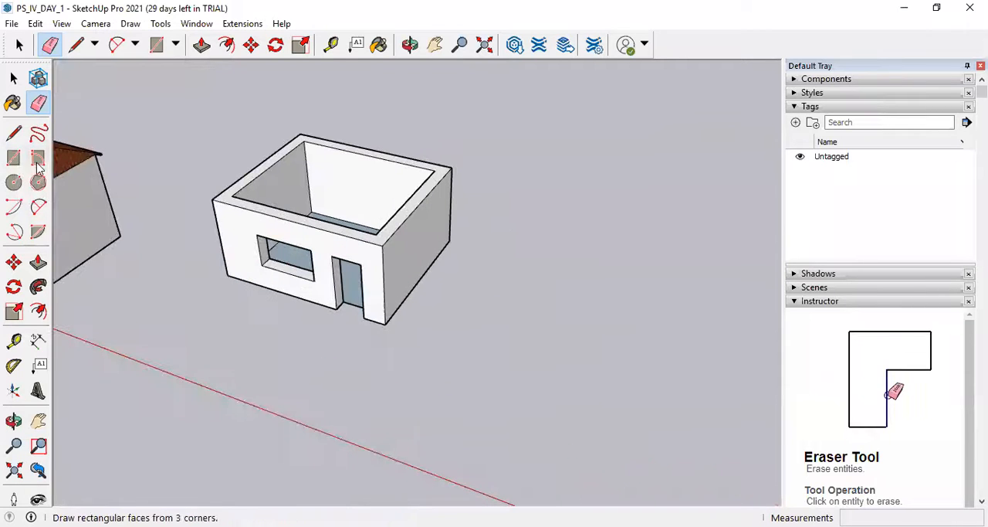
Draw a 2.1 by 1 m rectangle flat on the empty ground beyond the new house for the door panel.
left_click(14, 157)
scroll(494, 338, "down", 3)
middle_click_drag(514, 342, 386, 360)
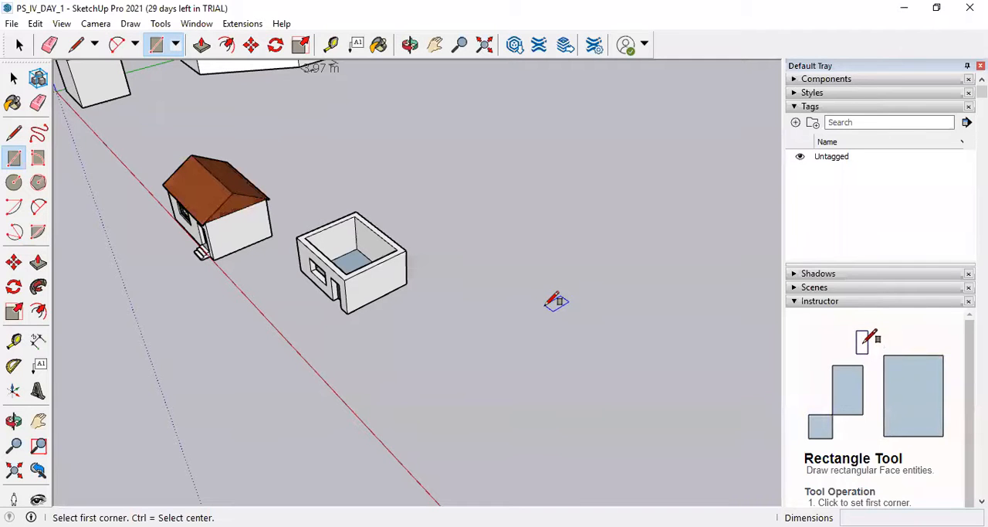
scroll(365, 378, "down", 2)
scroll(263, 232, "up", 3)
scroll(279, 332, "down", 1)
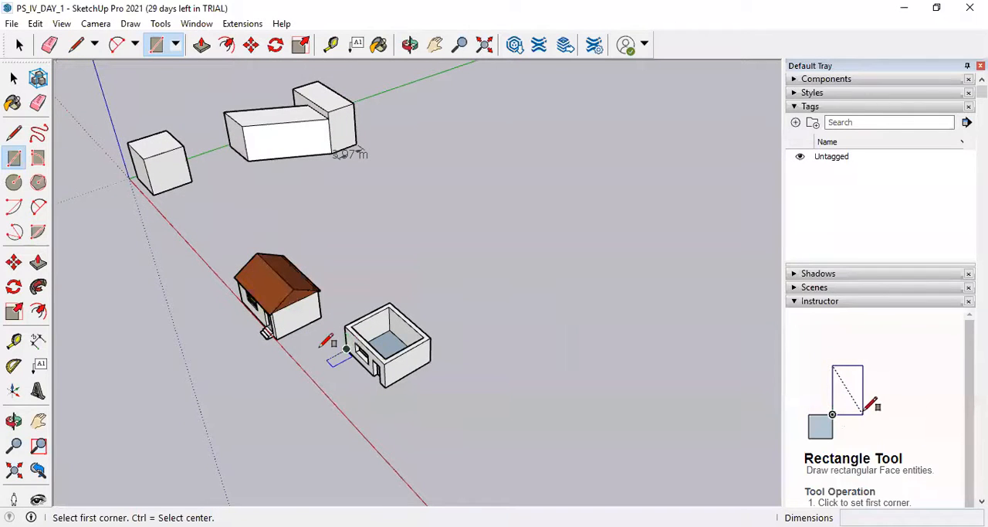
scroll(391, 352, "up", 1)
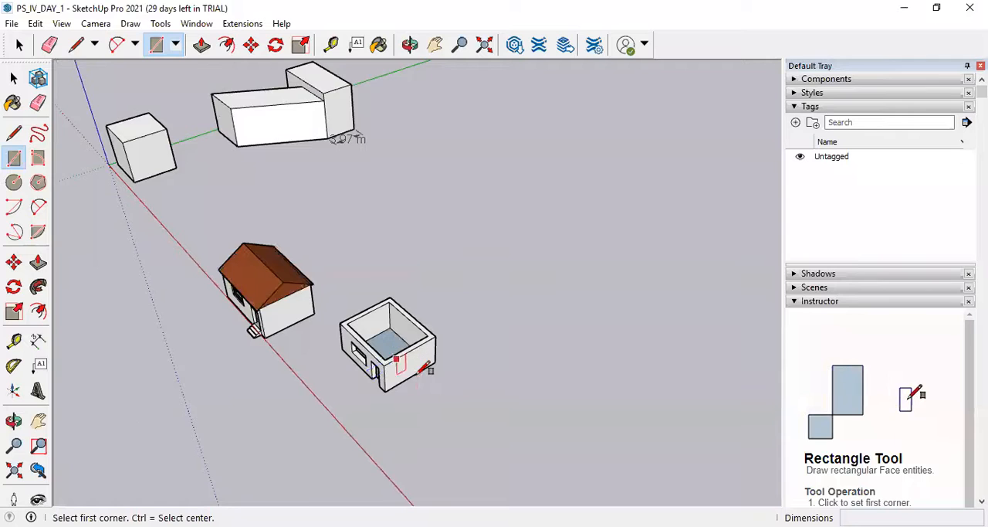
scroll(384, 360, "up", 2)
scroll(168, 368, "down", 3)
scroll(443, 353, "up", 1)
scroll(377, 348, "up", 1)
scroll(502, 376, "down", 2)
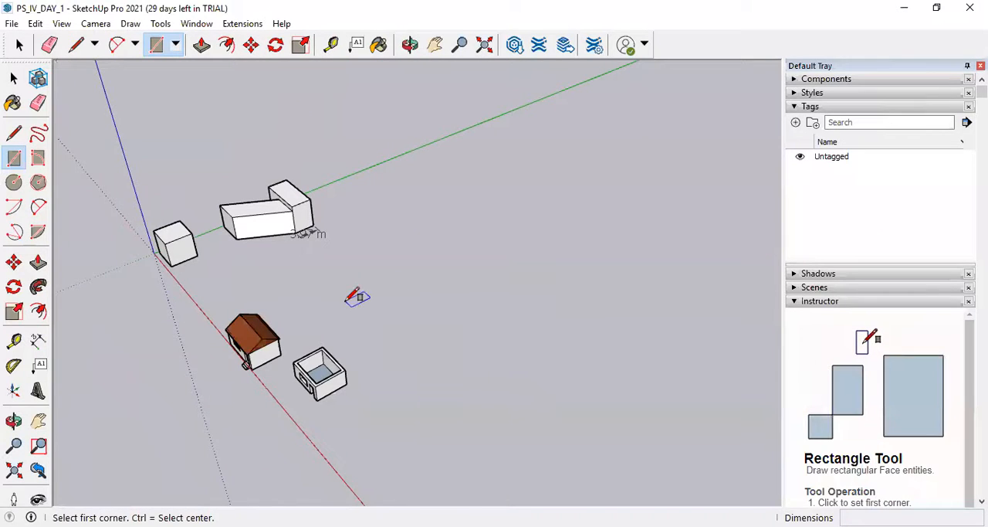
scroll(346, 395, "up", 5)
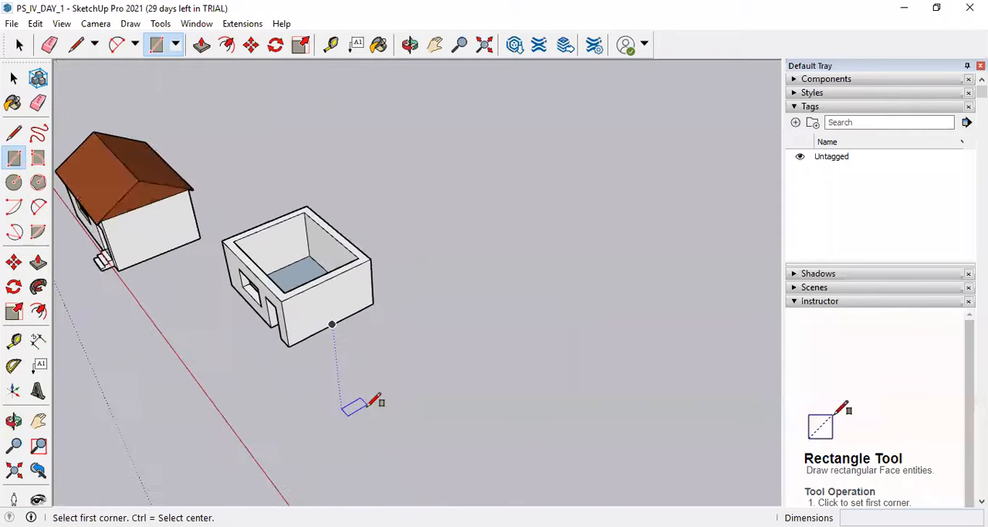
scroll(353, 429, "down", 2)
scroll(459, 238, "up", 4)
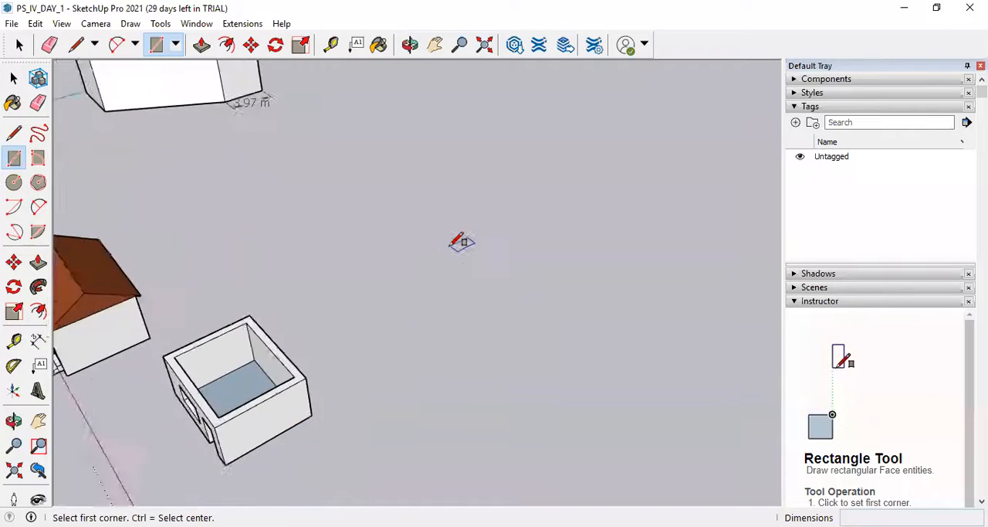
scroll(423, 318, "down", 2)
scroll(415, 324, "up", 5)
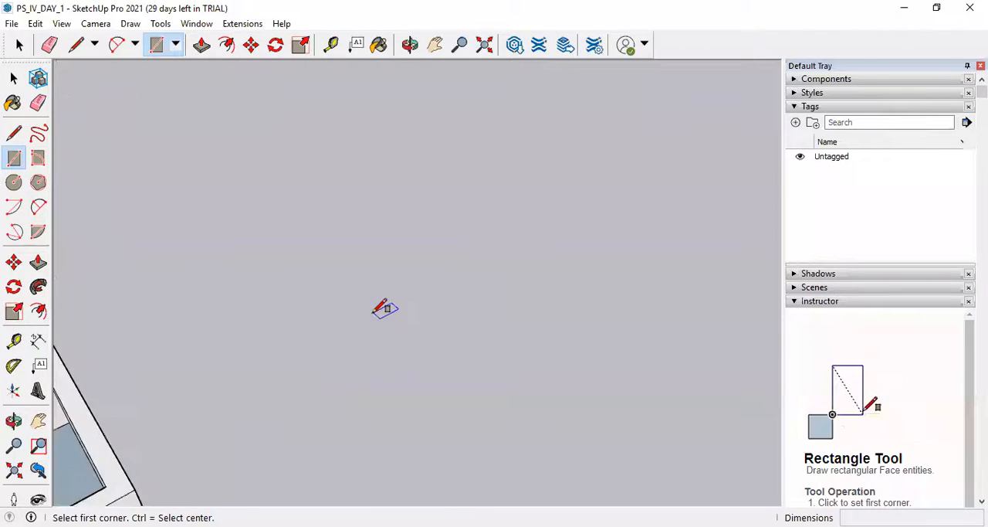
left_click(259, 282)
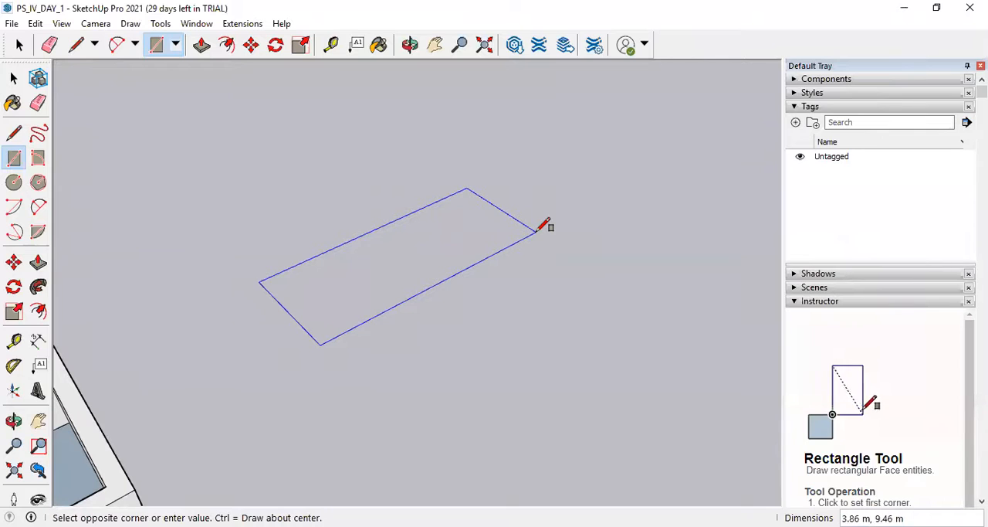
type("2.1")
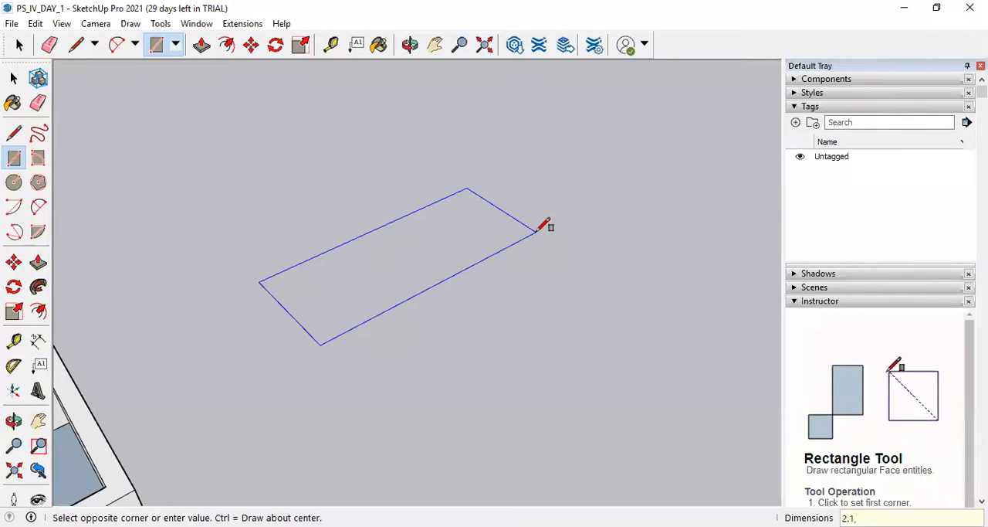
type(",1")
key("Return")
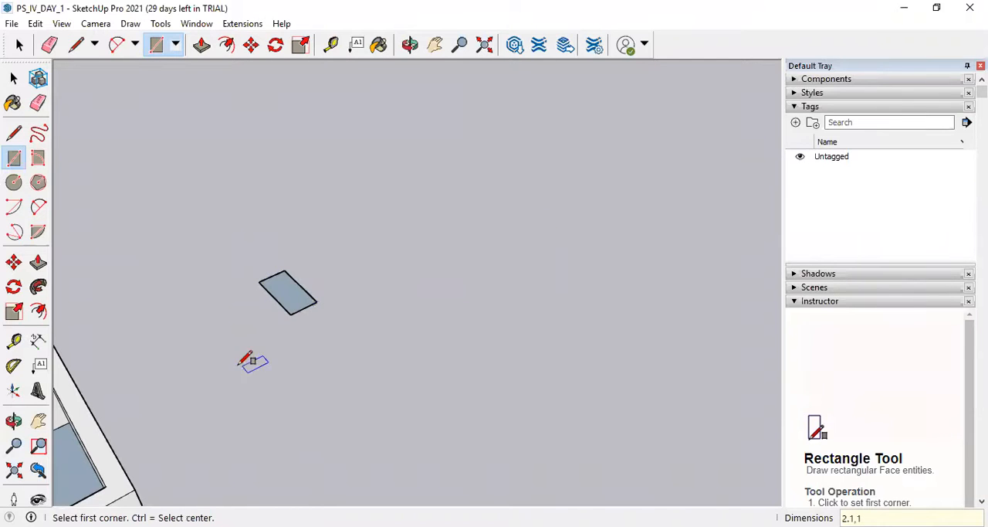
scroll(254, 275, "up", 5)
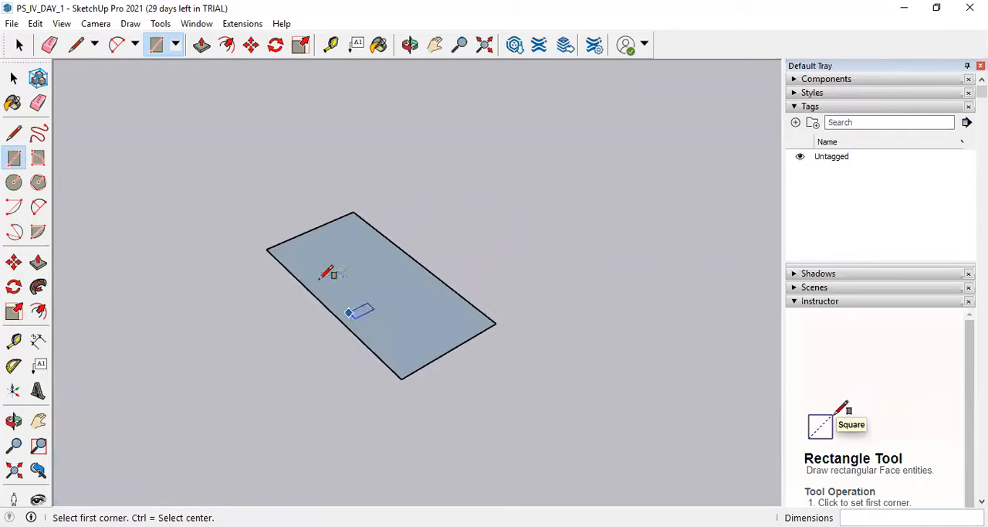
left_click(38, 263)
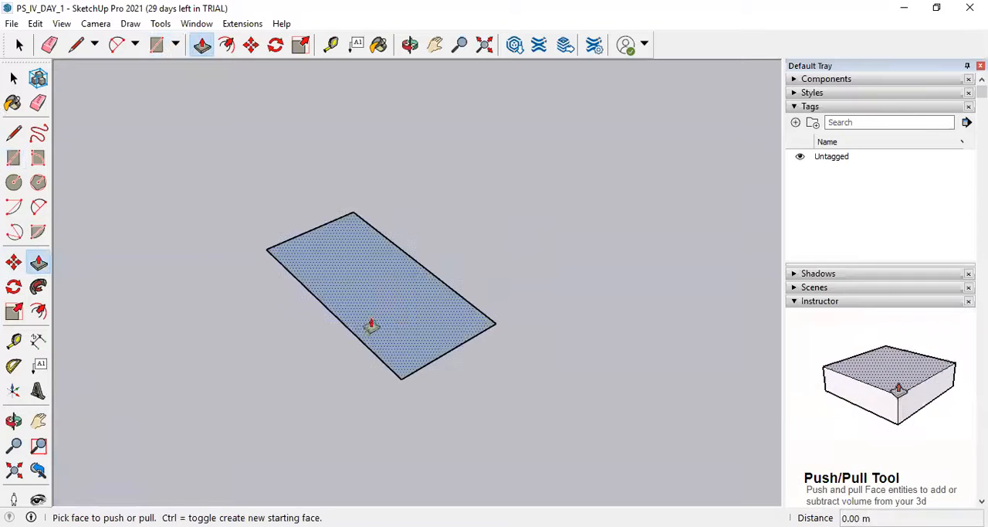
left_click(399, 327)
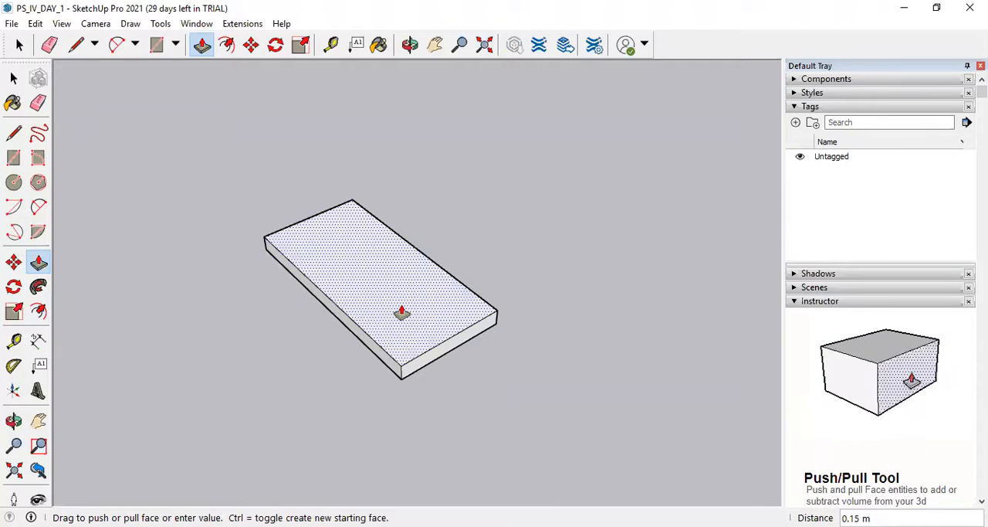
type(".3")
key("Return")
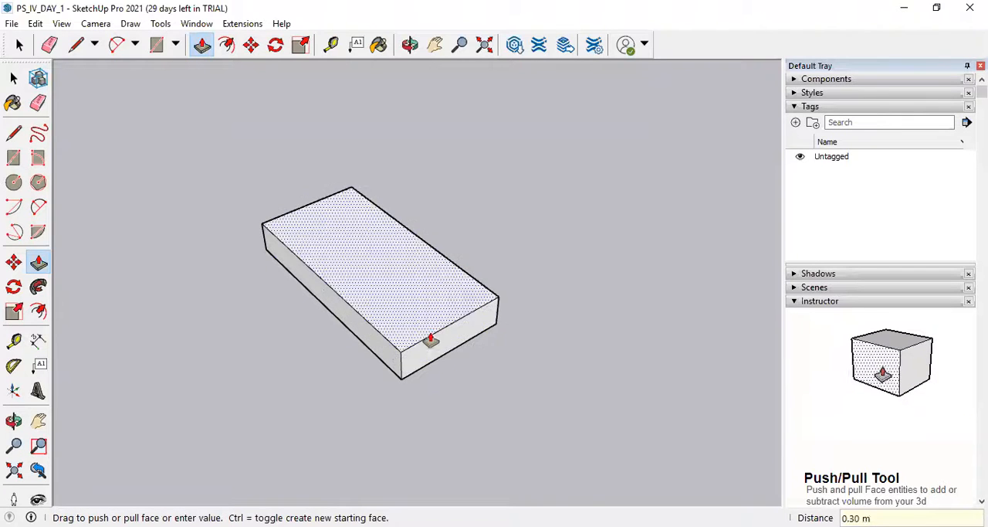
scroll(433, 324, "down", 6)
scroll(426, 319, "up", 6)
middle_click_drag(424, 340, 404, 316)
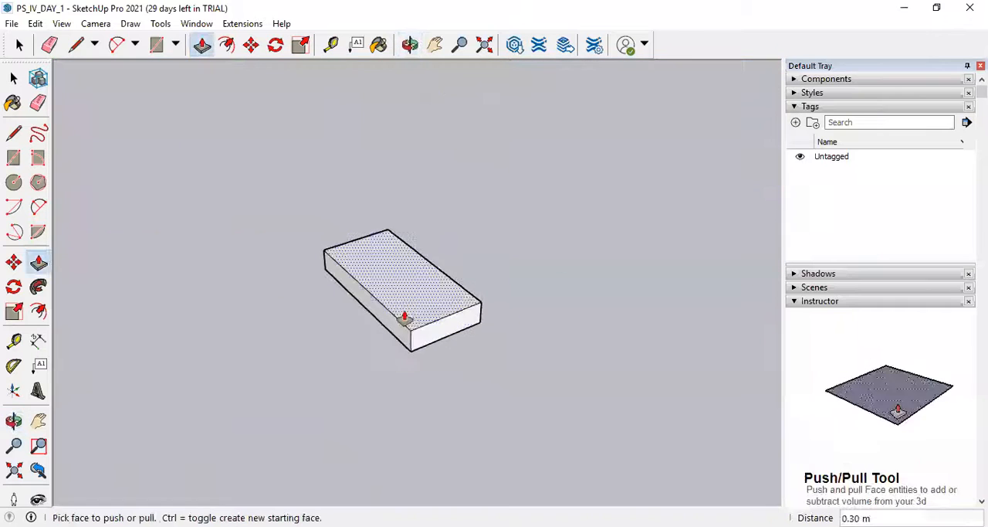
key("ctrl+z")
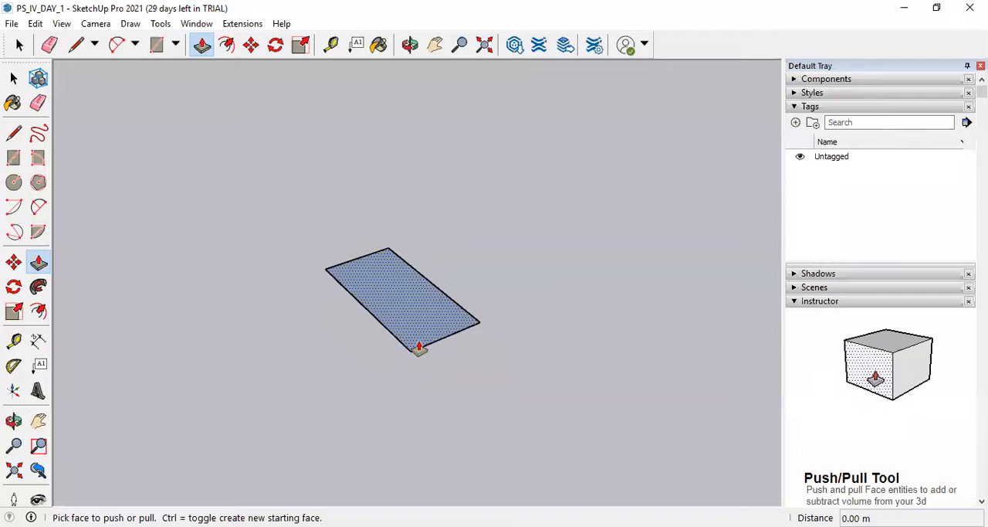
Extrude the door rectangle upward to a thickness of 0.03 m.
left_click(420, 336)
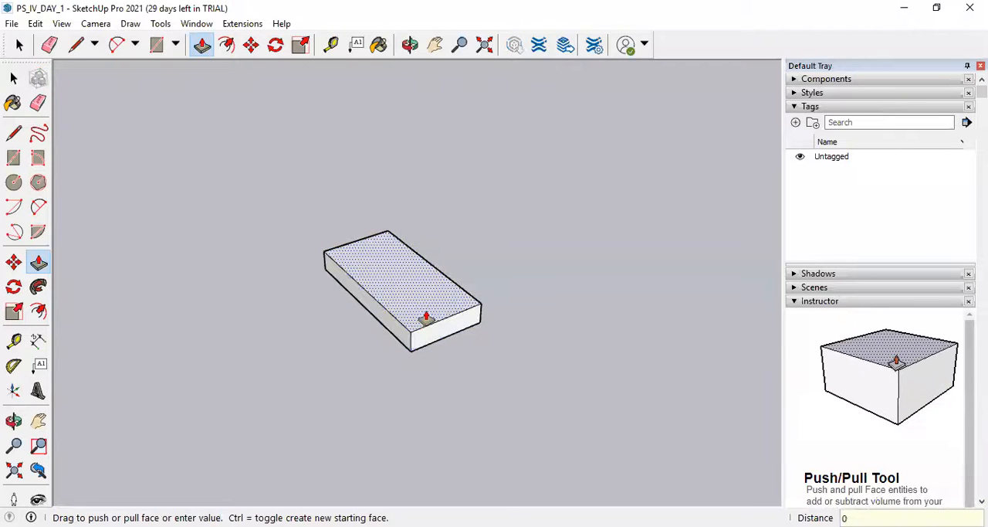
key("Return")
scroll(410, 345, "up", 4)
middle_click_drag(409, 347, 433, 347)
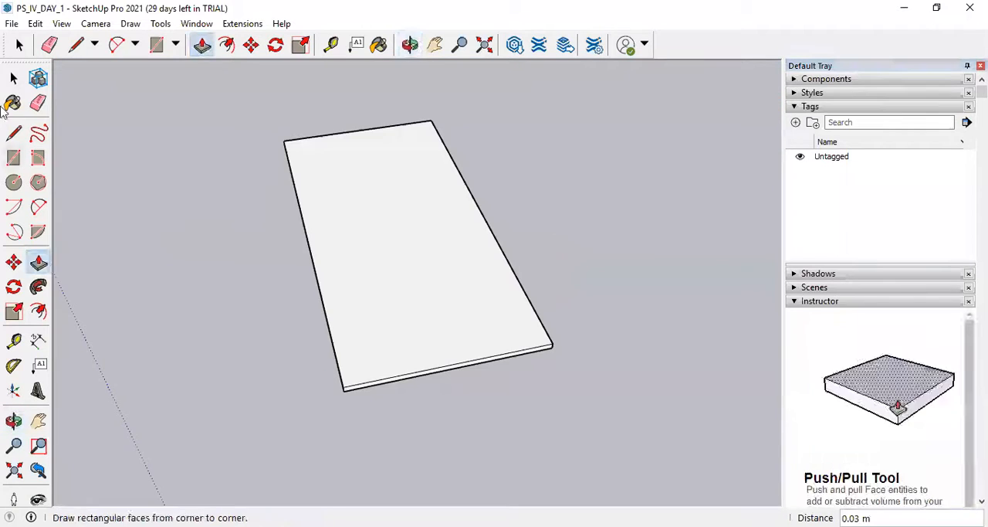
Make the whole door panel, with all its faces and edges, into a single group and select it.
left_click(13, 78)
double_click(404, 283)
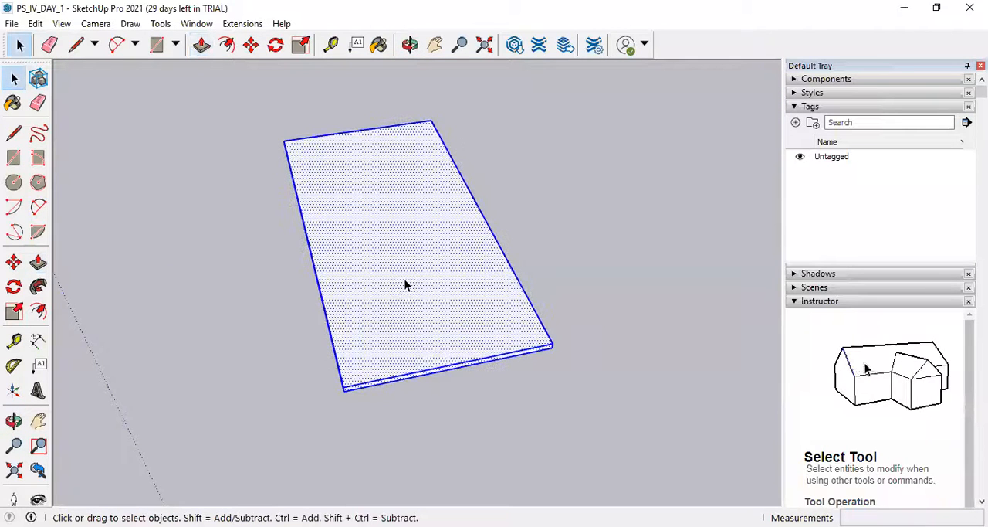
middle_click_drag(405, 281, 497, 328)
scroll(475, 335, "down", 3)
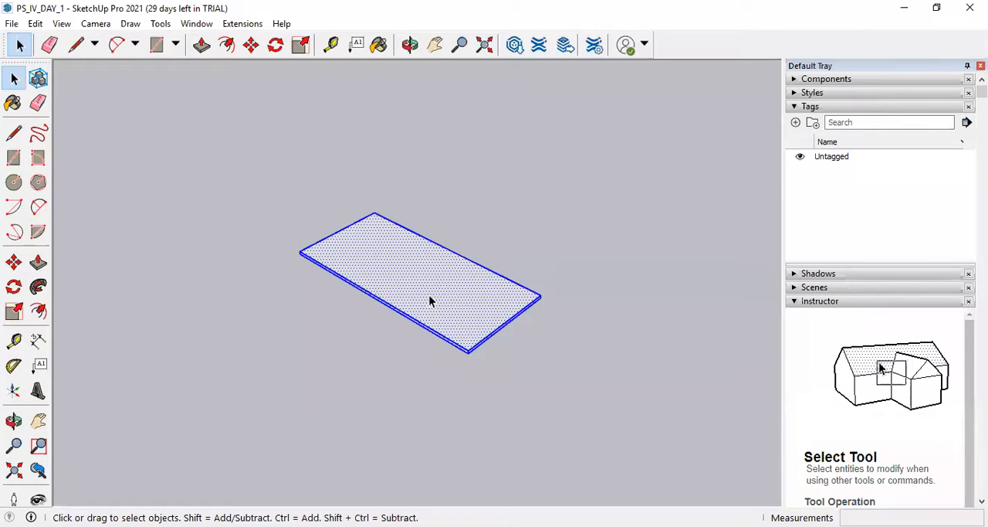
scroll(428, 275, "up", 1)
left_click(562, 257)
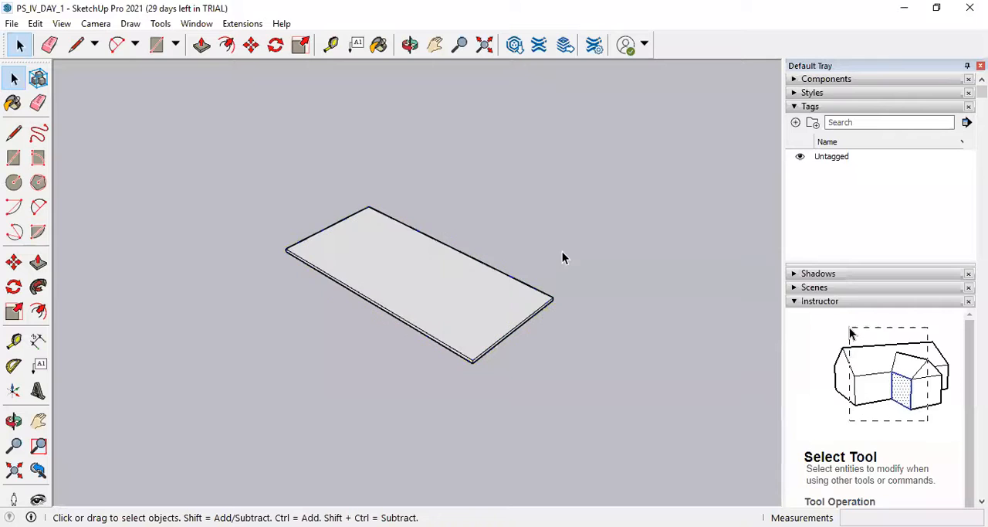
double_click(447, 299)
right_click(447, 299)
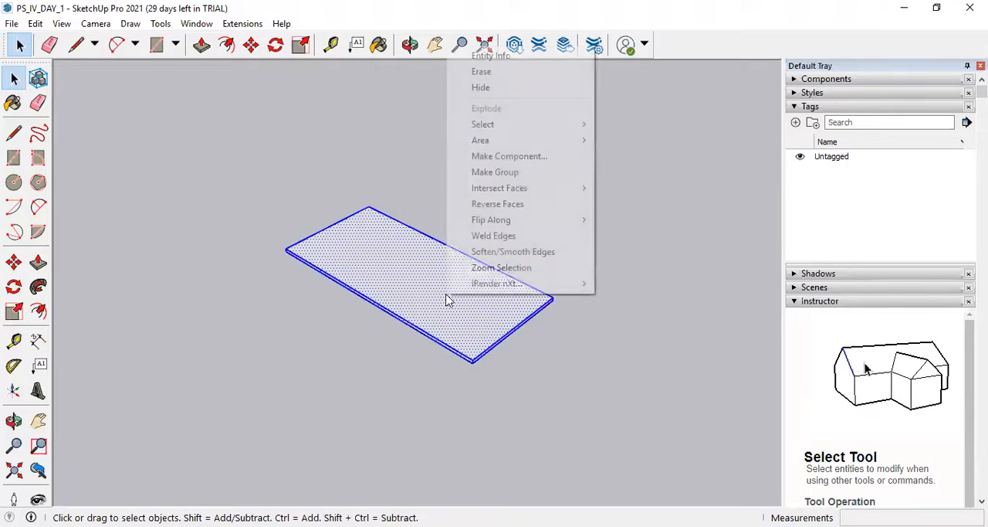
left_click(498, 174)
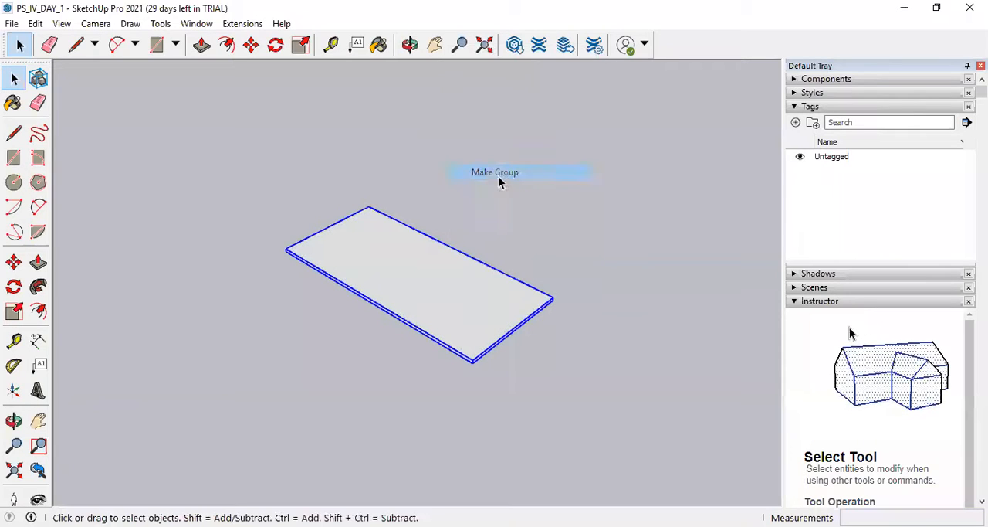
left_click(649, 323)
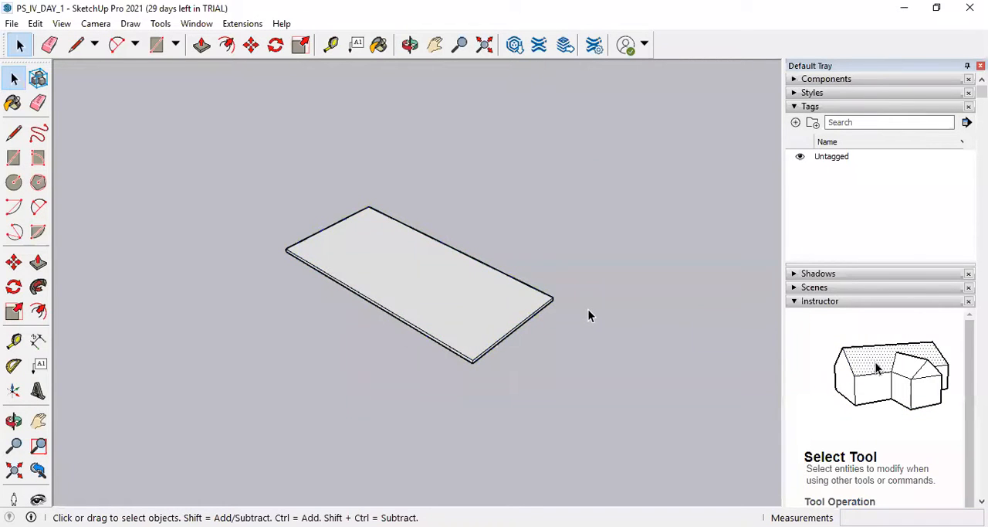
scroll(367, 321, "down", 2)
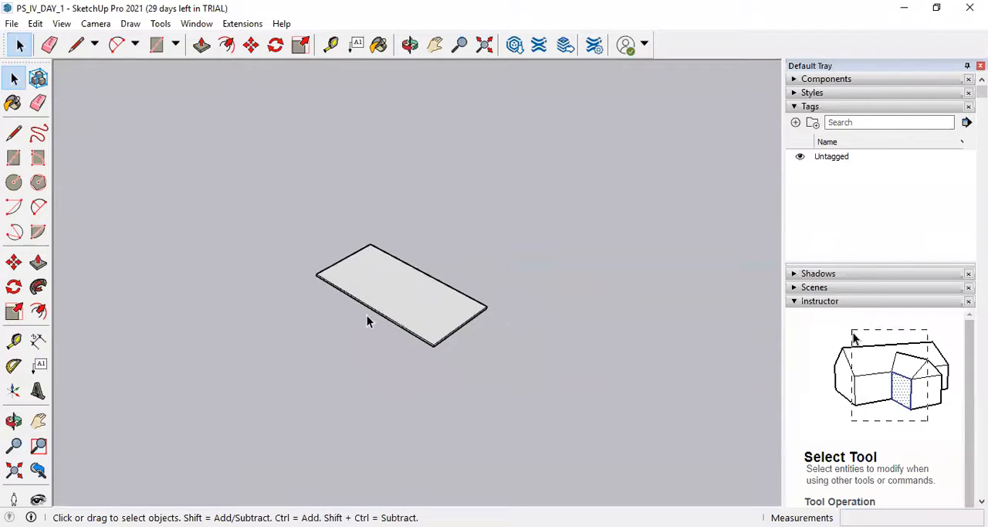
scroll(399, 306, "up", 3)
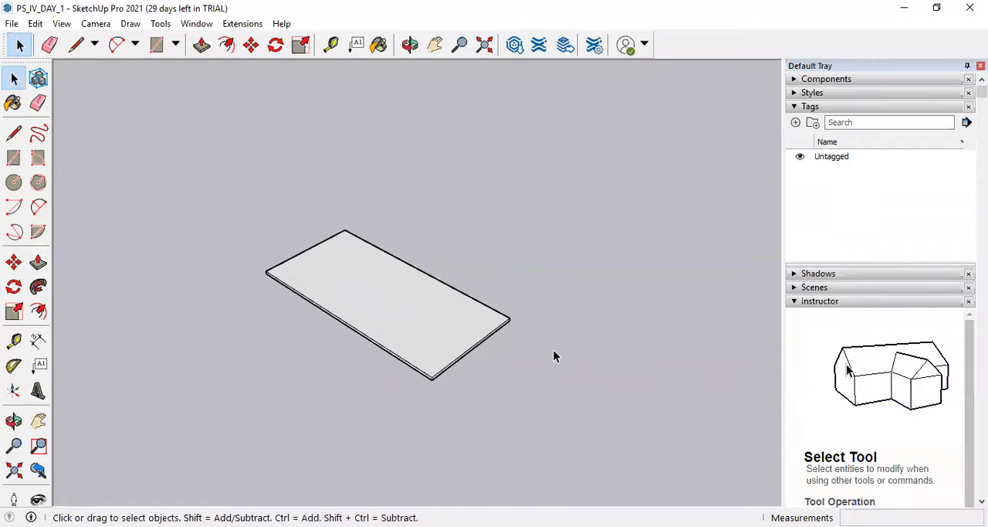
left_click(455, 325)
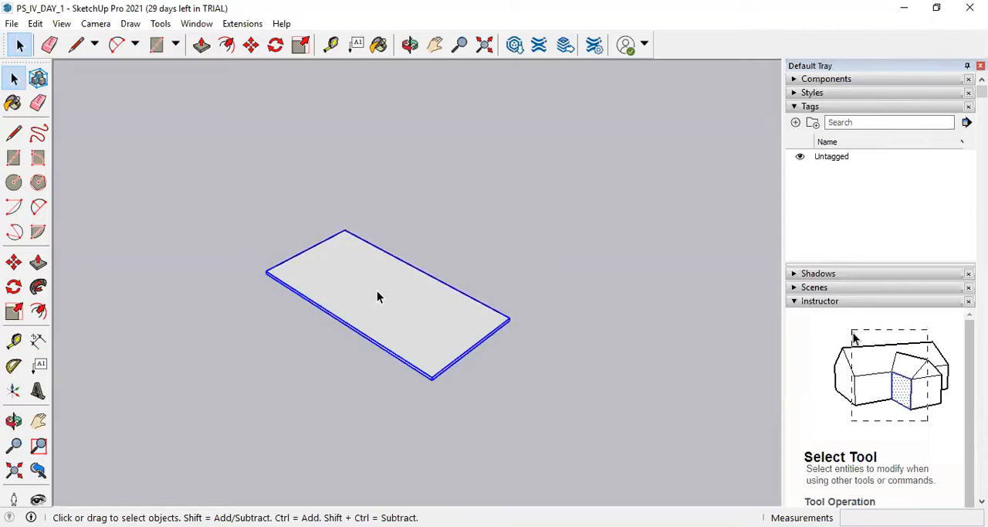
Make the new open-topped house, with its walls, floor and openings, into a single group.
scroll(517, 333, "down", 10)
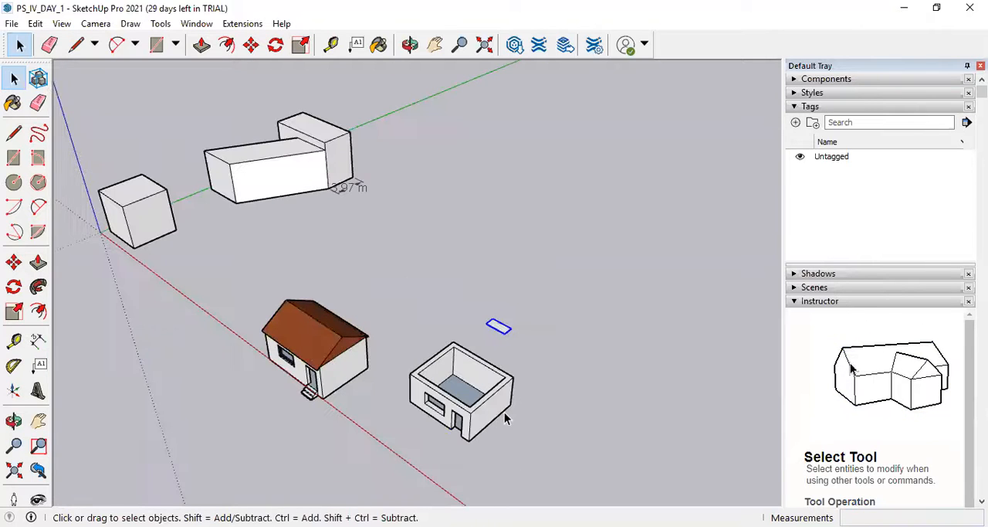
left_click(498, 411)
scroll(482, 391, "up", 3)
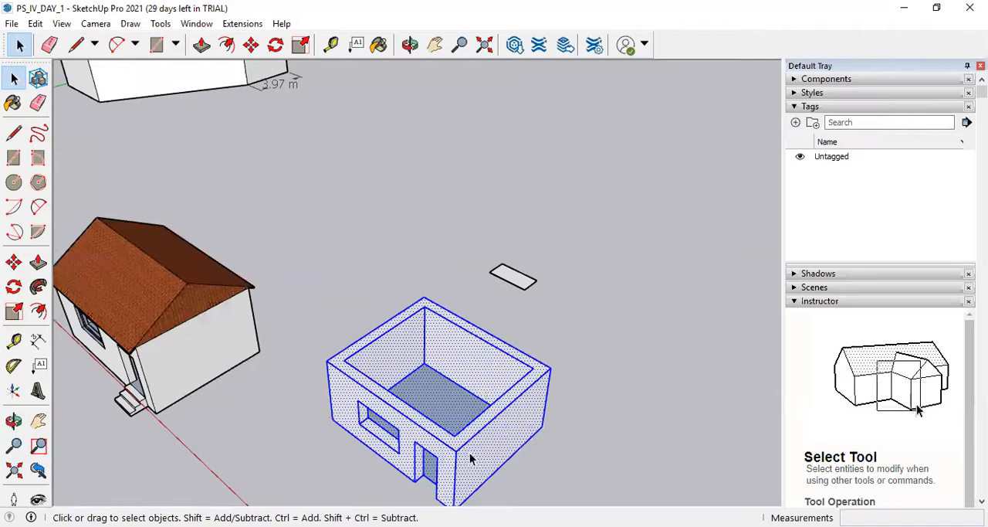
left_click(532, 417)
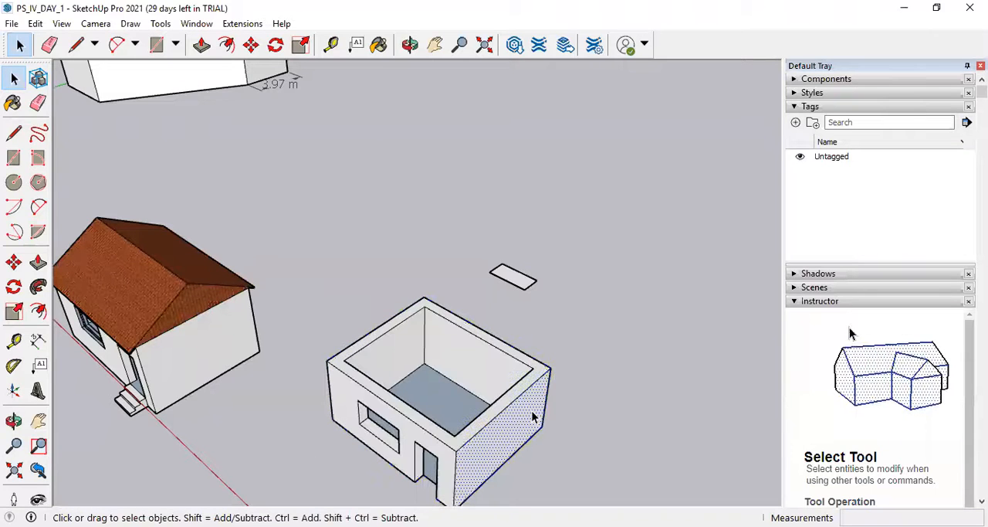
triple_click(532, 417)
right_click(533, 391)
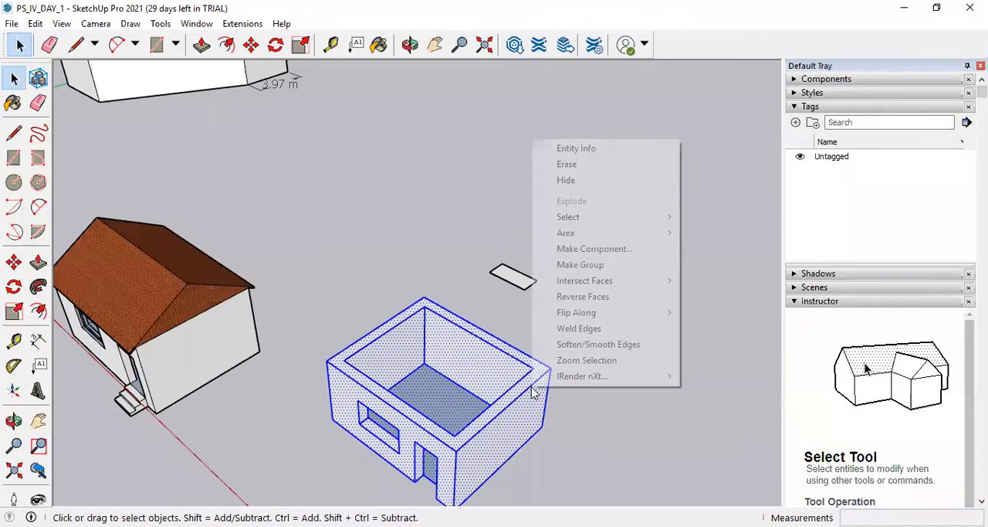
left_click(586, 268)
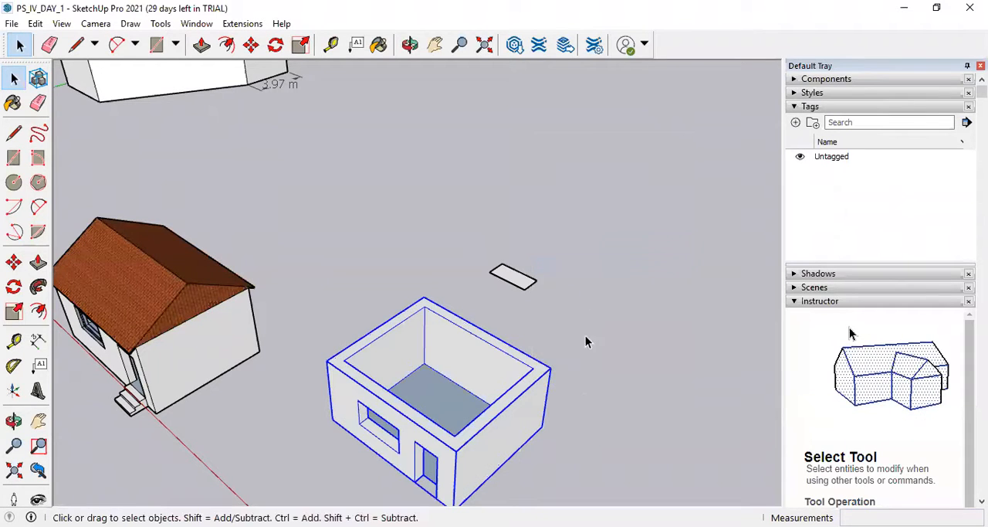
Select the house and the door panel in turn to check that each behaves as one separate group.
left_click(514, 430)
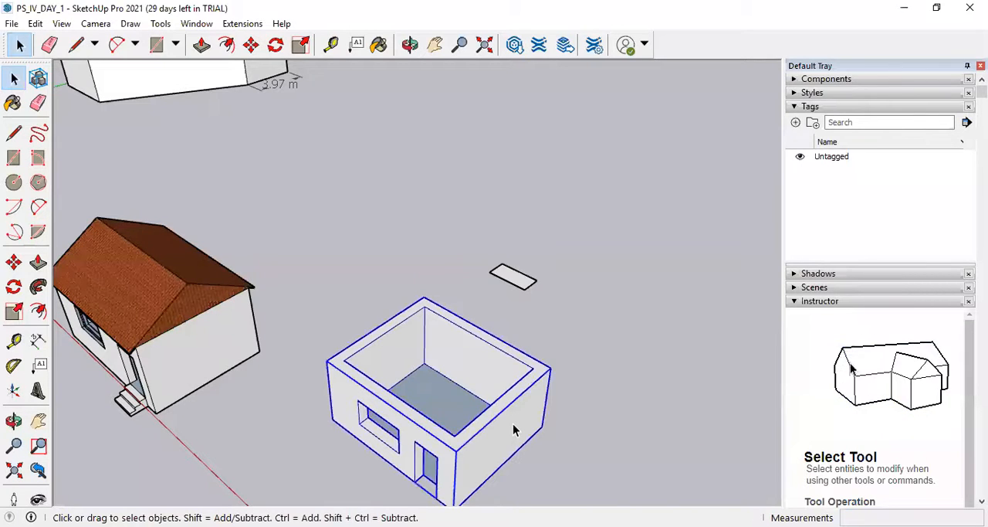
left_click(653, 409)
left_click(516, 411)
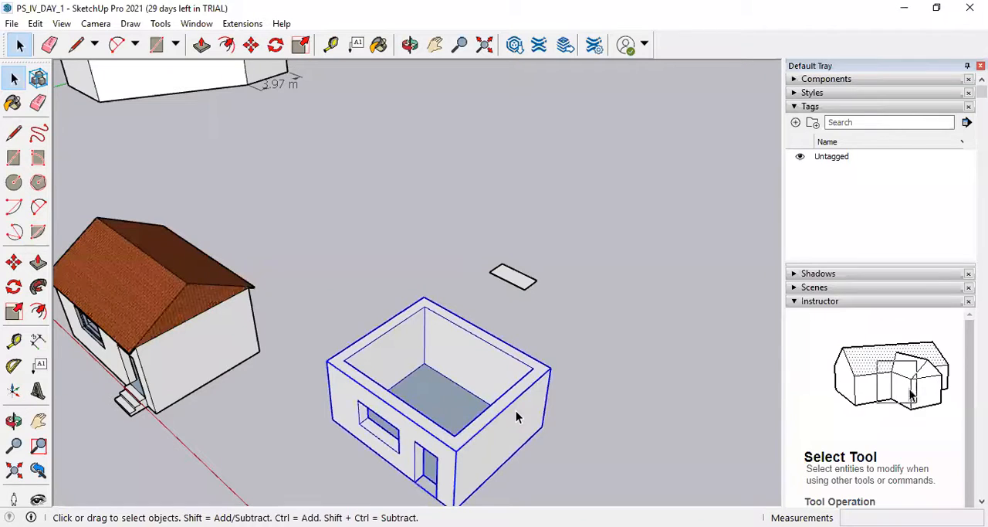
left_click(633, 408)
left_click(507, 406)
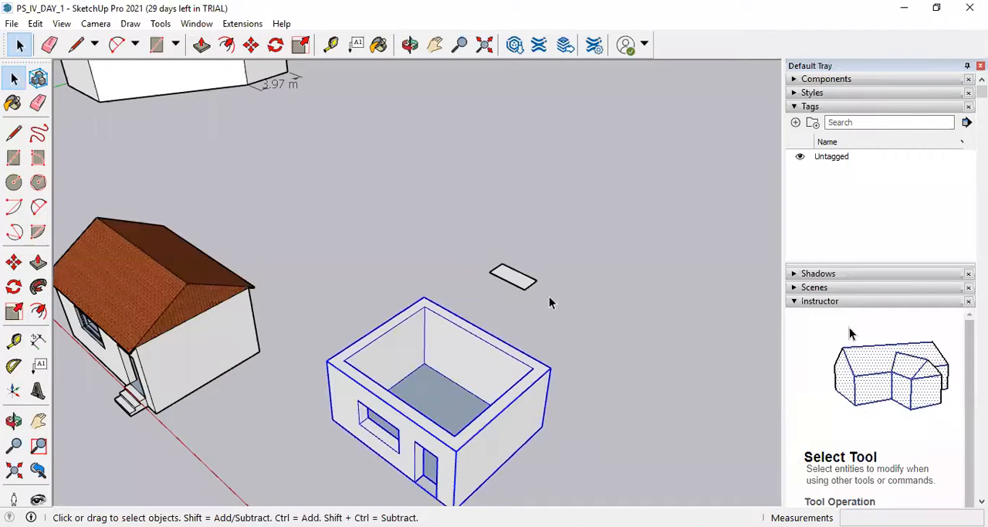
left_click(530, 284)
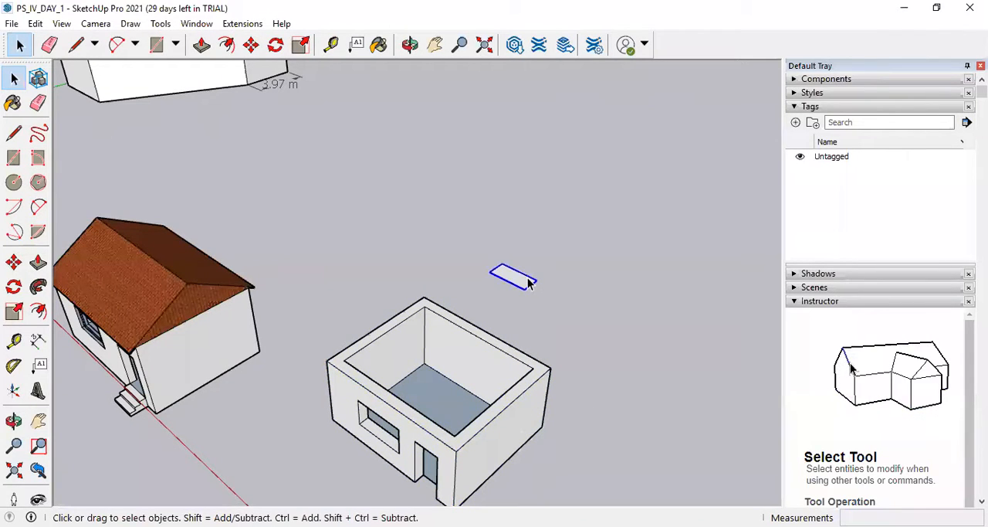
scroll(529, 281, "up", 8)
scroll(517, 312, "up", 3)
scroll(518, 313, "down", 4)
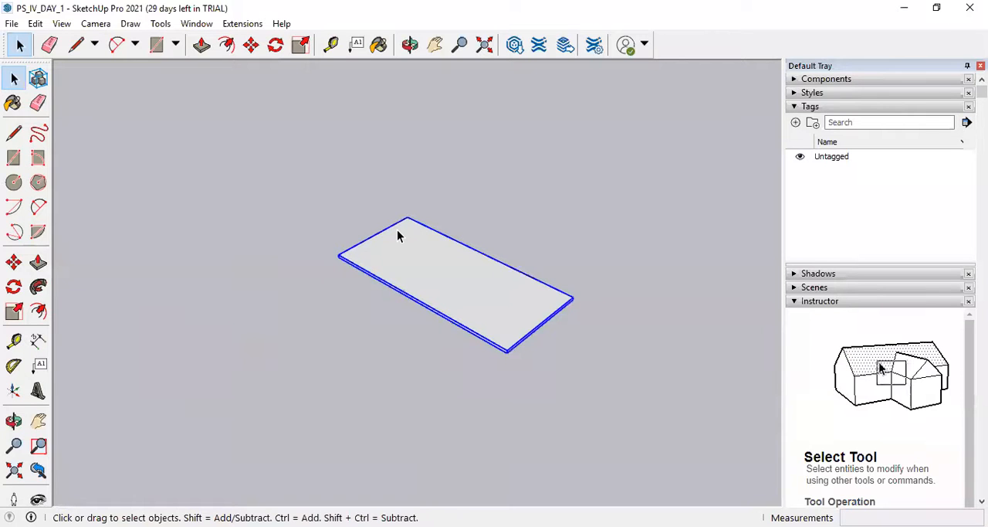
scroll(558, 308, "down", 5)
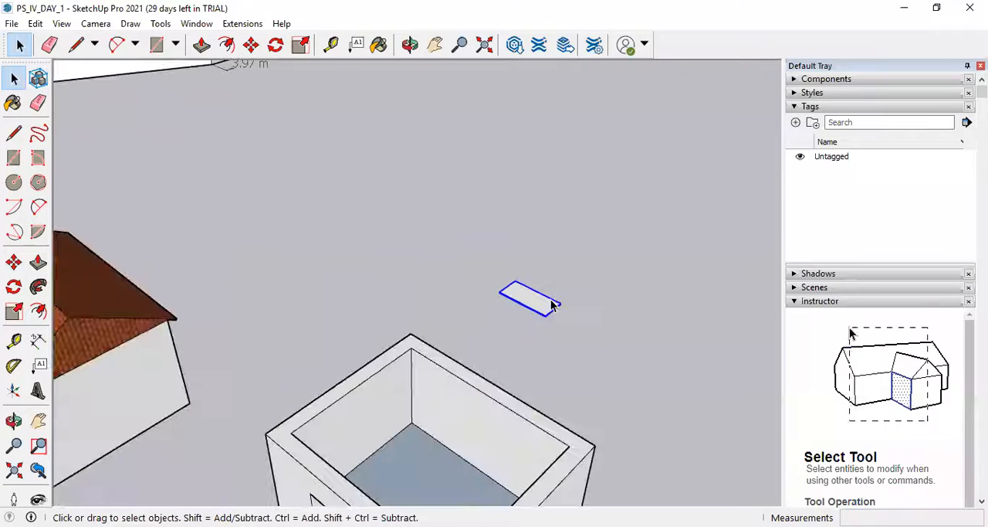
scroll(555, 309, "down", 3)
left_click(550, 423)
scroll(474, 232, "up", 1)
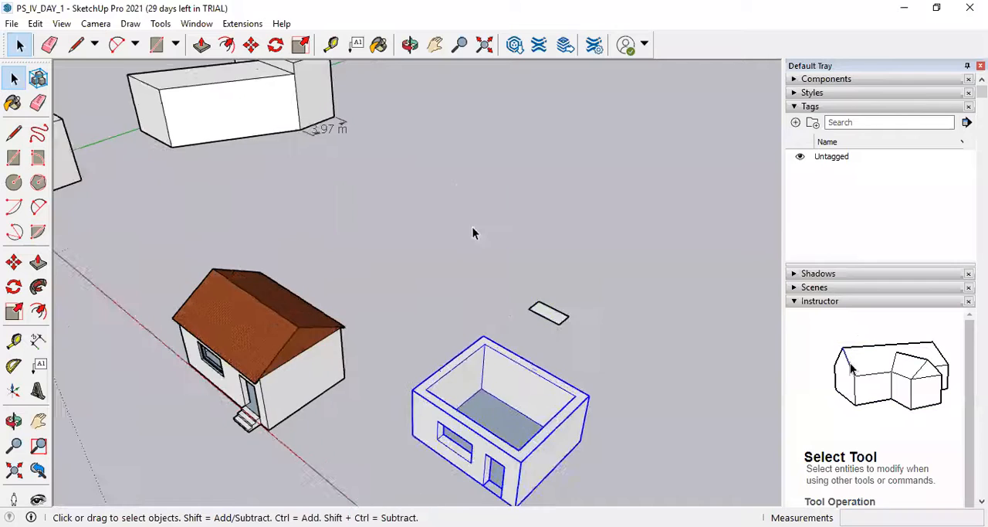
Select the ungrouped L-shaped block as a whole and by single faces to examine how loose geometry behaves.
scroll(342, 136, "down", 3)
scroll(344, 133, "up", 5)
scroll(344, 133, "up", 1)
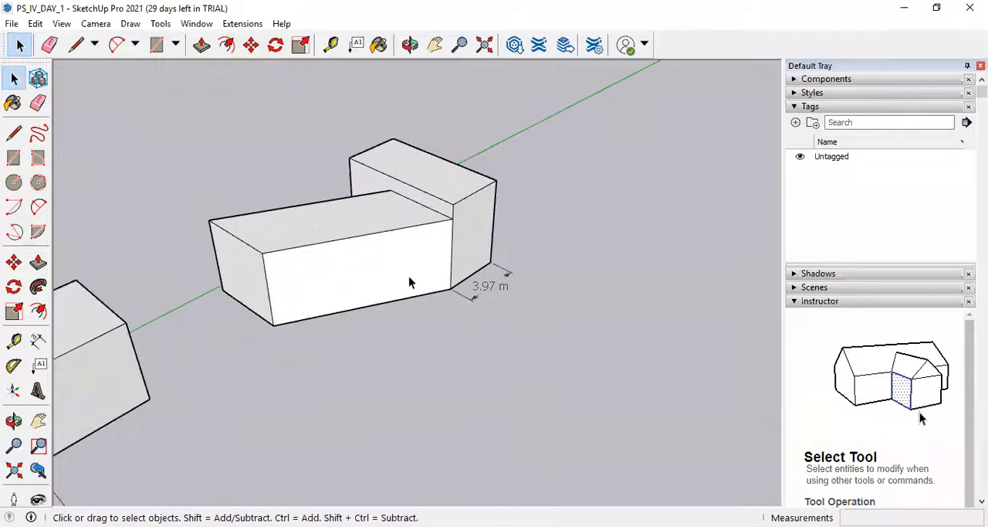
triple_click(466, 212)
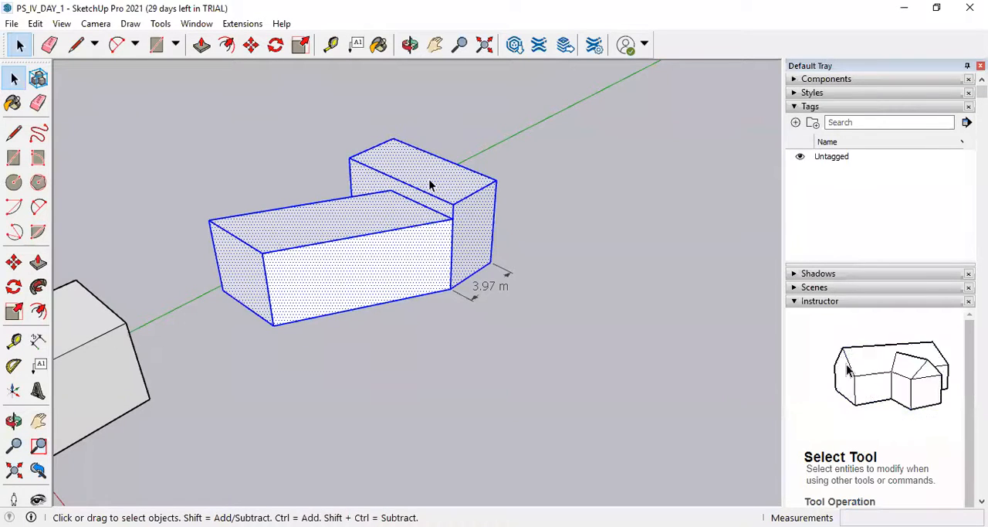
left_click(462, 195)
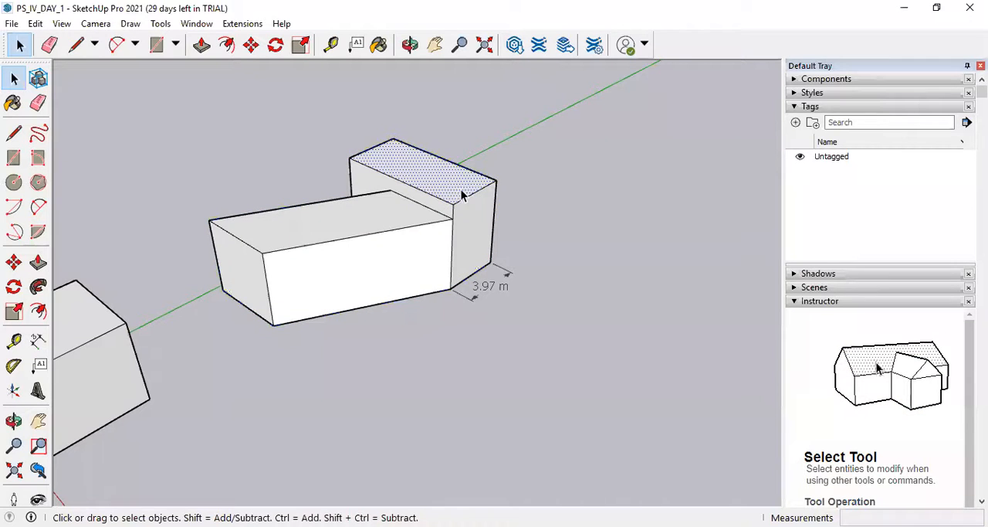
left_click(471, 212)
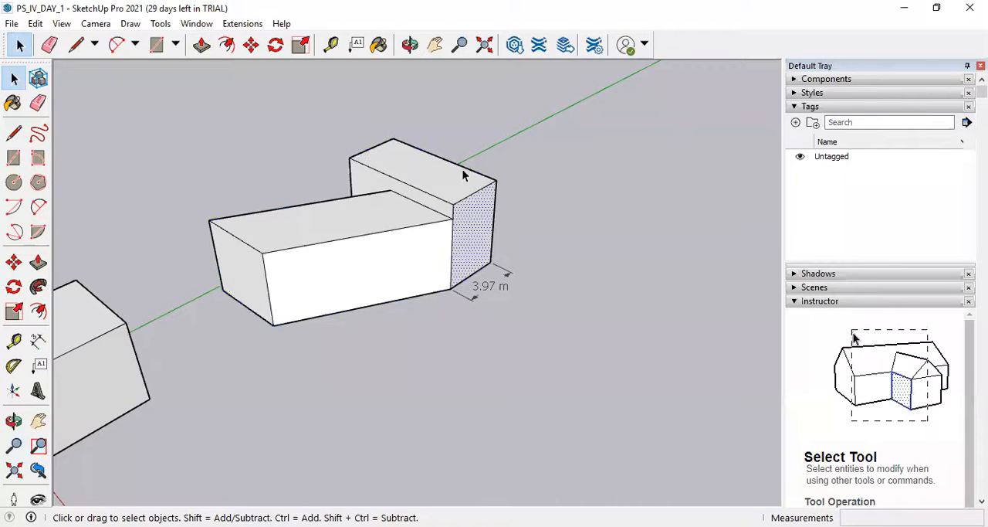
Move the whole ungrouped cube about 7.89 m so its bottom corner meets the near end corner of the L-shaped block.
scroll(298, 196, "down", 2)
triple_click(148, 304)
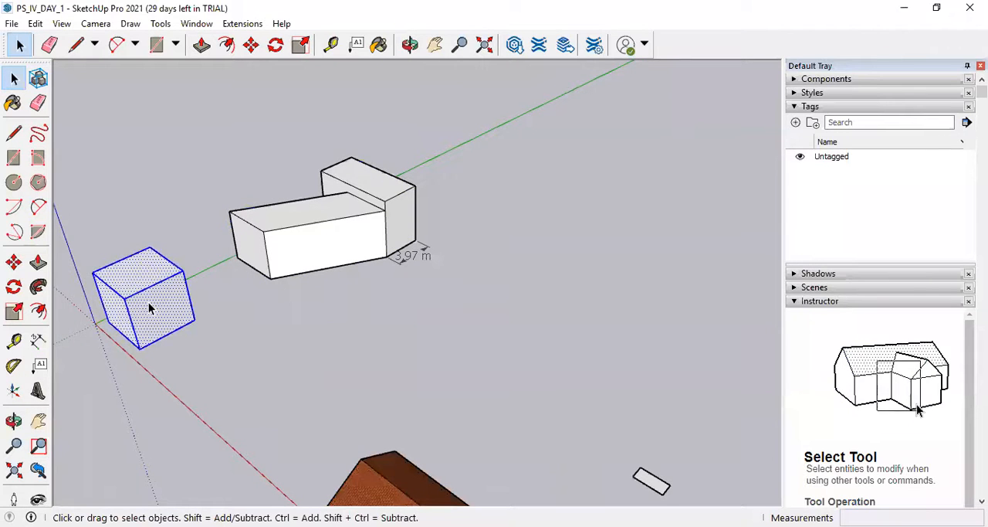
left_click(251, 44)
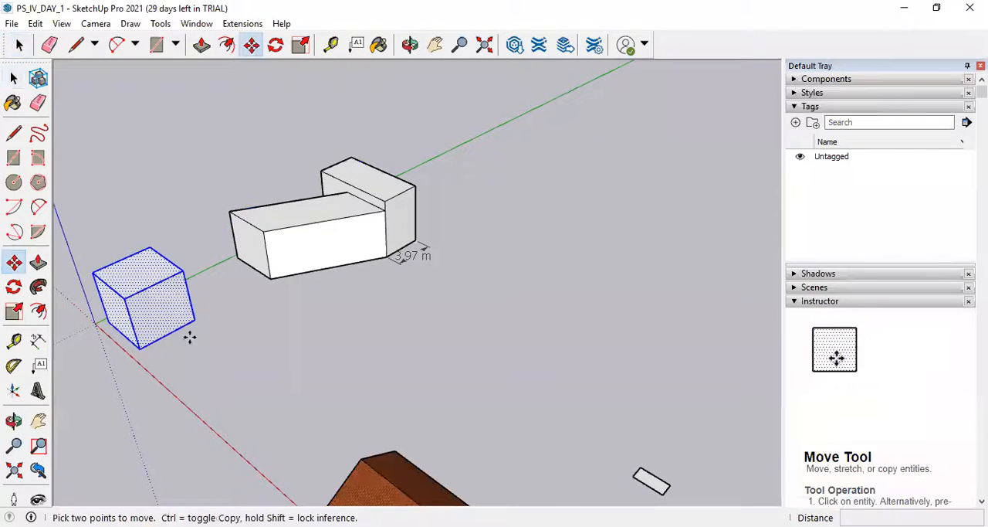
left_click(197, 326)
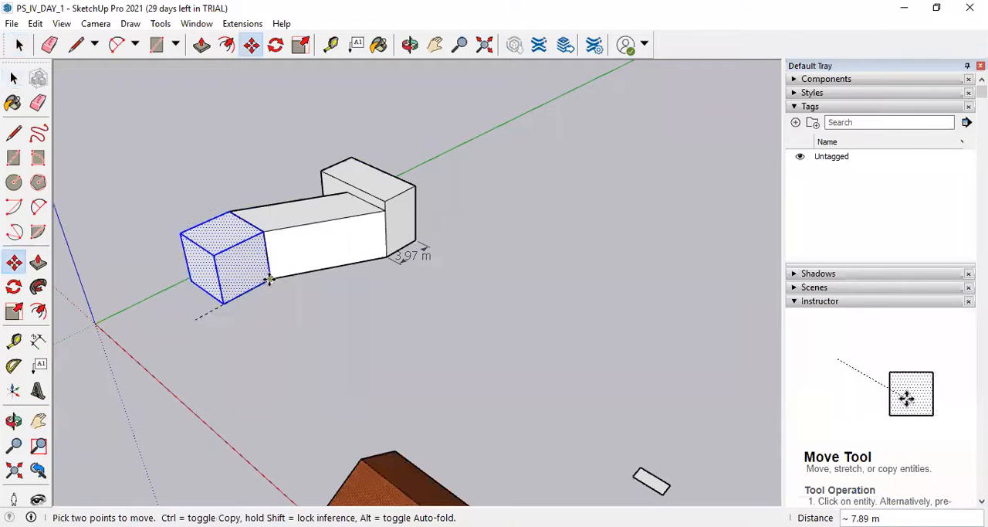
left_click(269, 280)
left_click(14, 78)
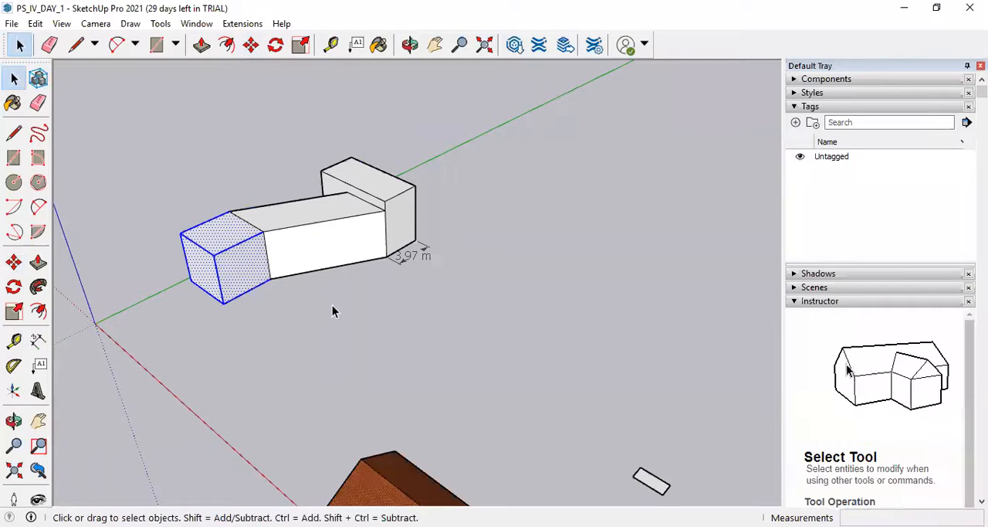
left_click(333, 306)
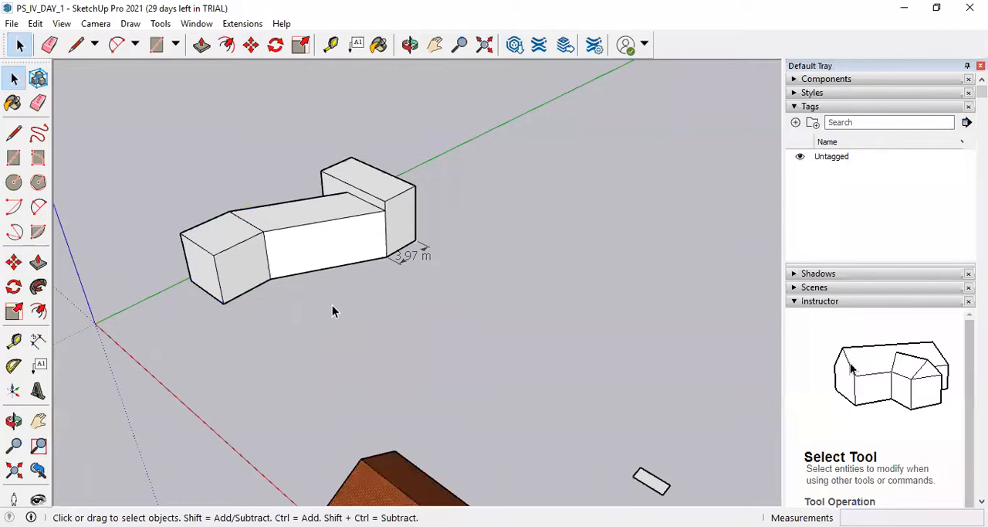
Try to move the joined cube's side face about 8.48 m along the red axis, and undo the cube's move against the block.
triple_click(240, 264)
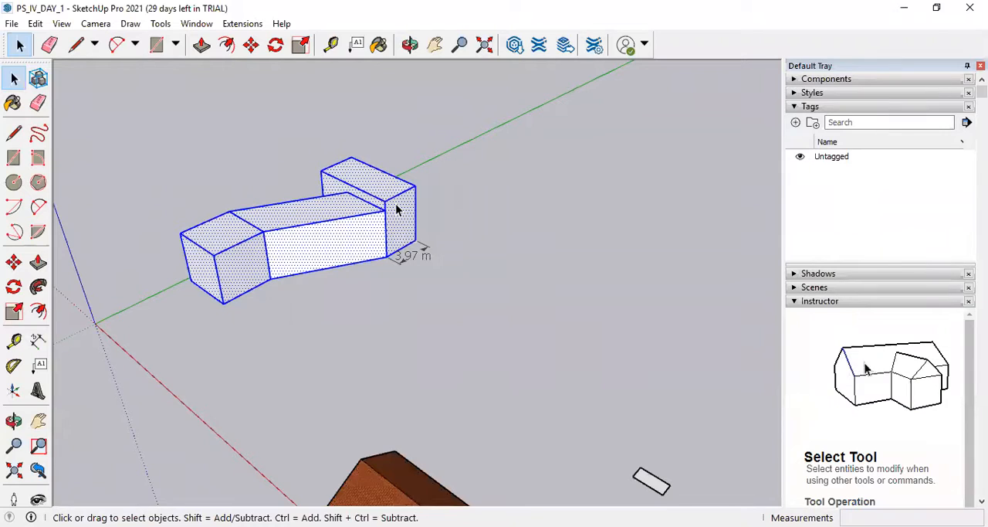
left_click(230, 265)
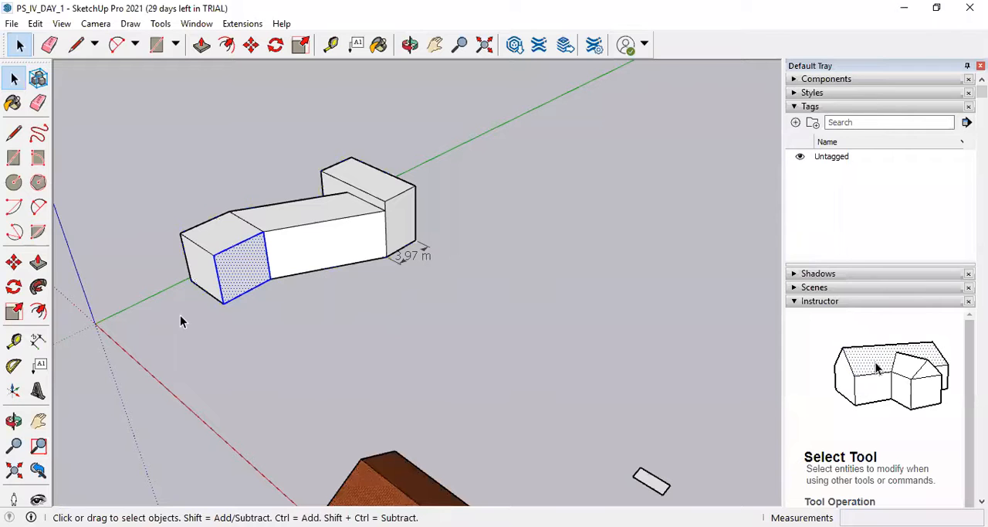
left_click(251, 44)
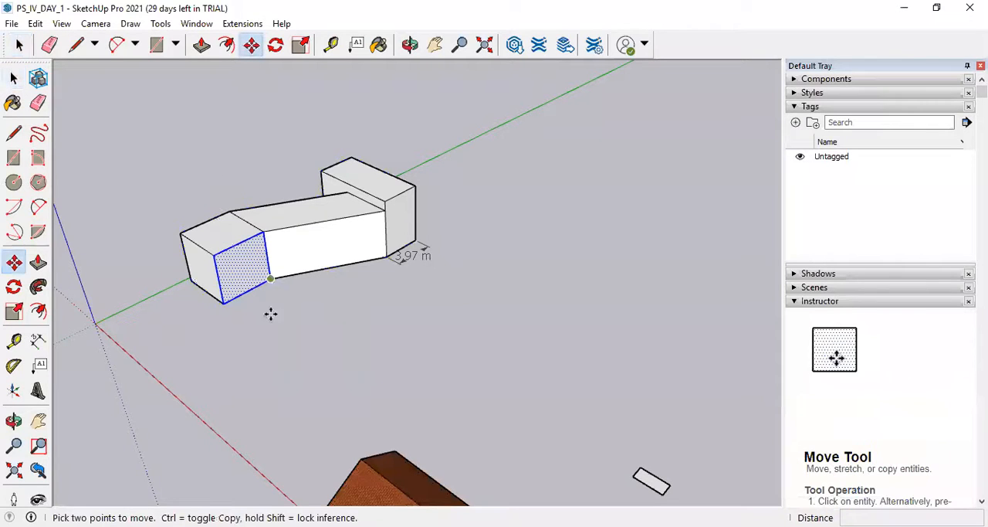
left_click(271, 278)
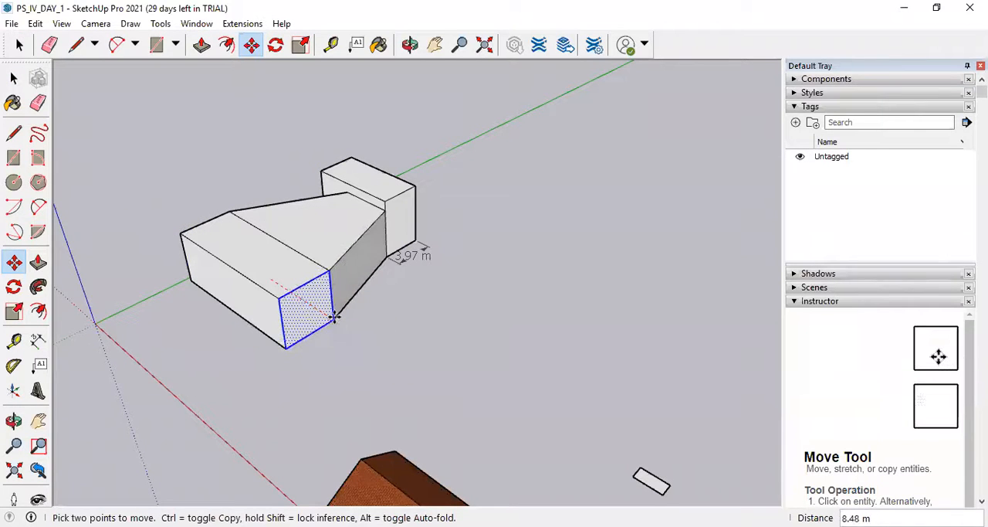
key("Escape")
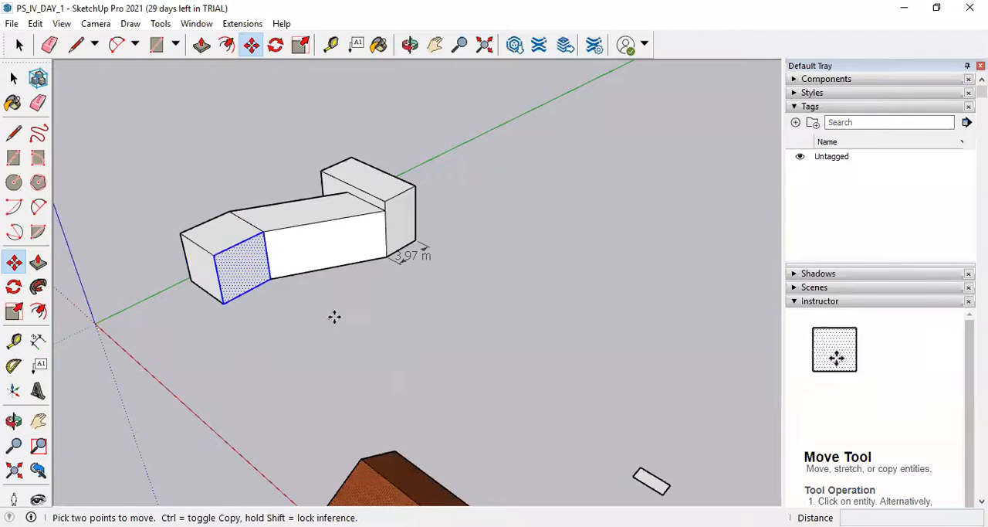
key("ctrl+z")
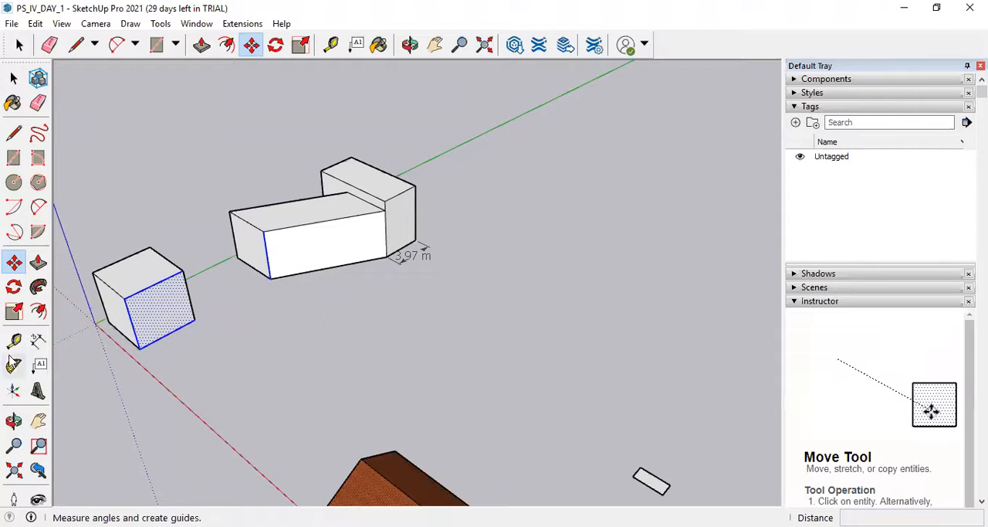
left_click(13, 78)
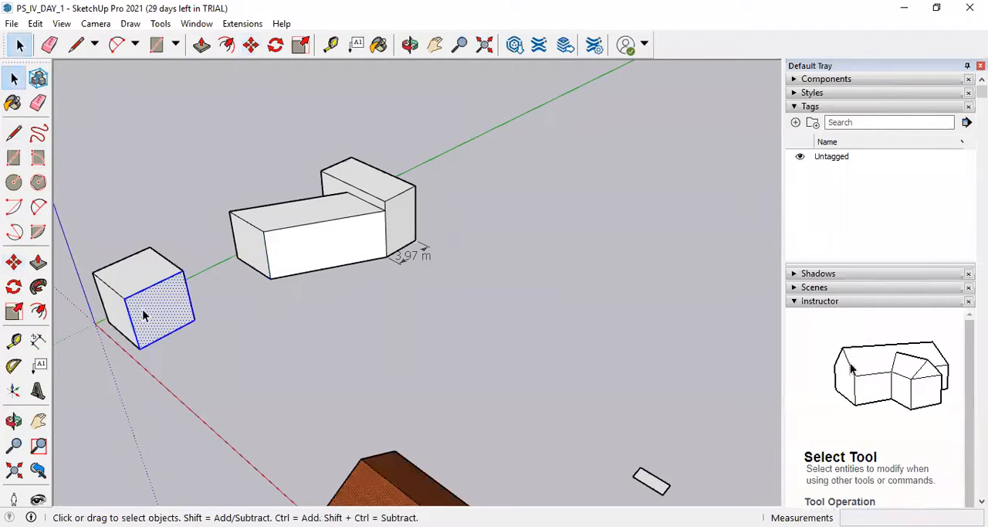
Make the whole loose cube into a group.
triple_click(143, 314)
right_click(144, 312)
left_click(192, 187)
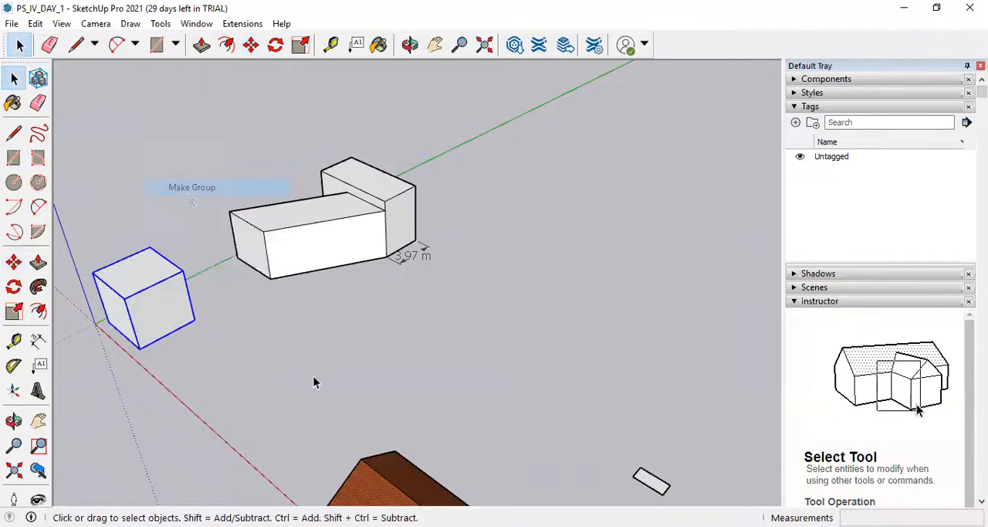
left_click(283, 389)
Move the cube group about 7.89 m so its bottom corner meets the near end corner of the L-shaped block.
left_click(178, 287)
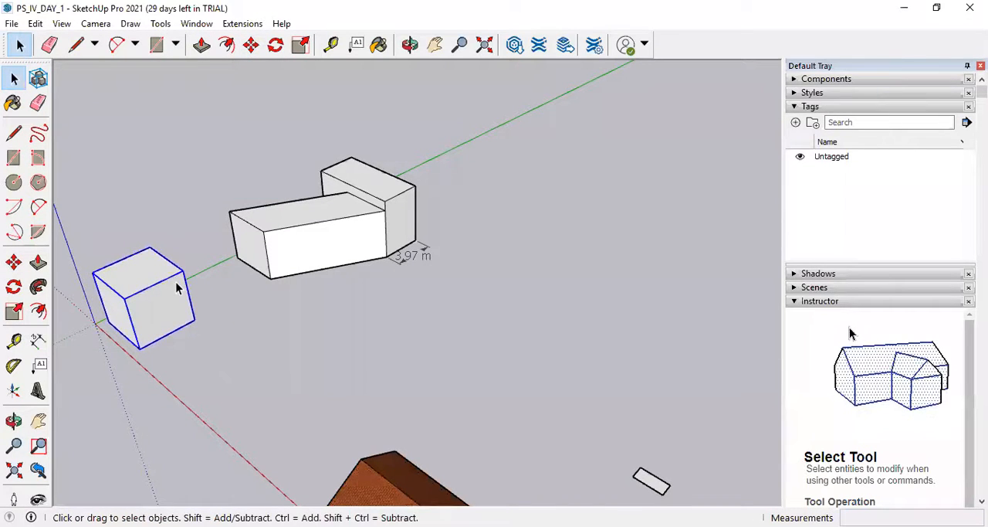
left_click(251, 44)
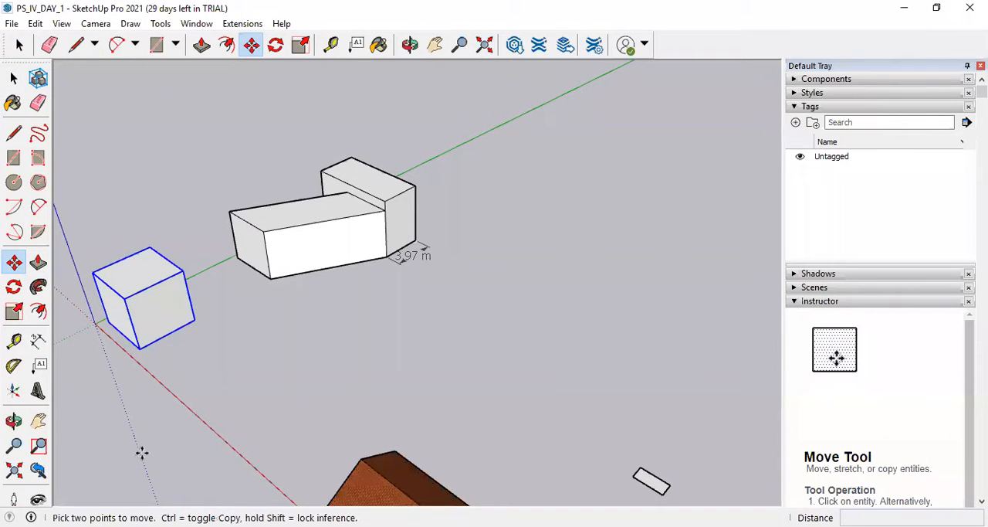
left_click(194, 321)
left_click(269, 279)
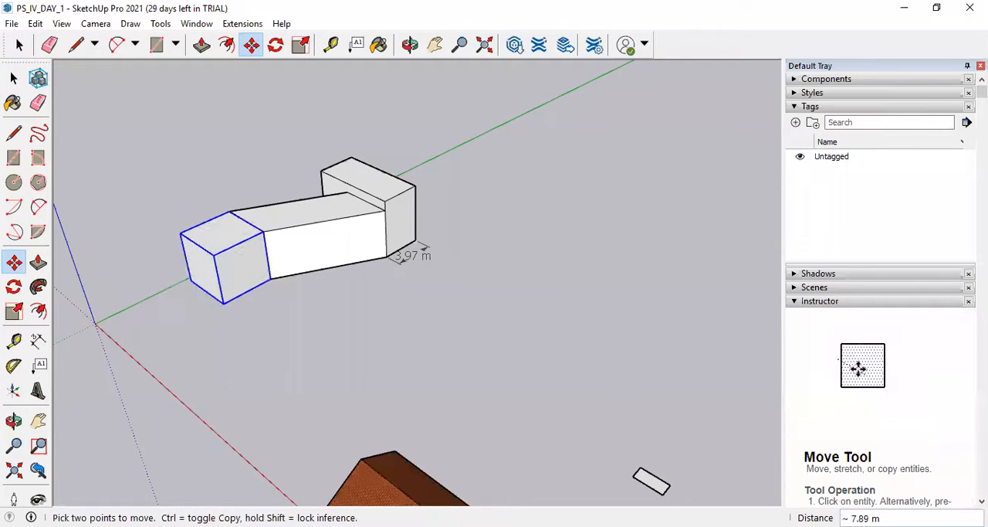
Pull the cube group away from the L-shaped block, bring it back against the block's corner and move it clear again.
left_click(269, 279)
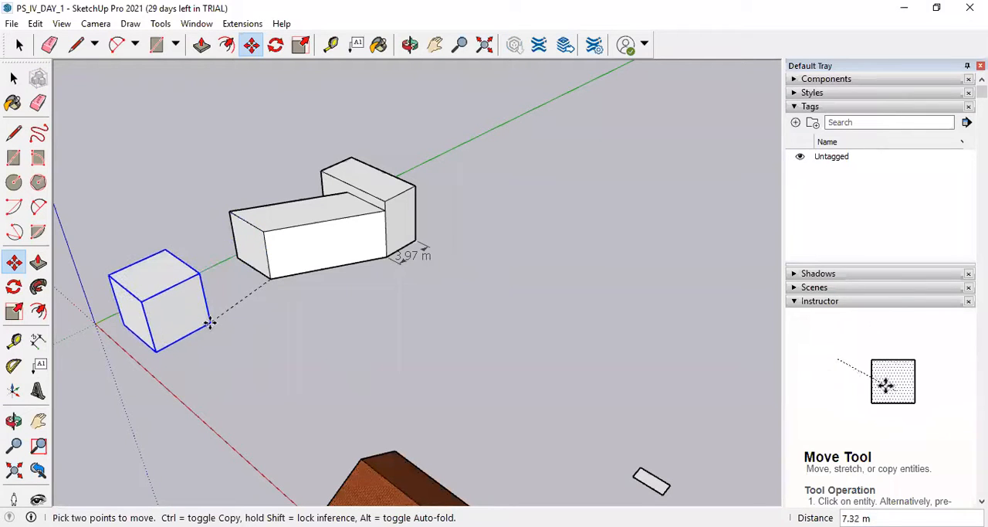
left_click(210, 323)
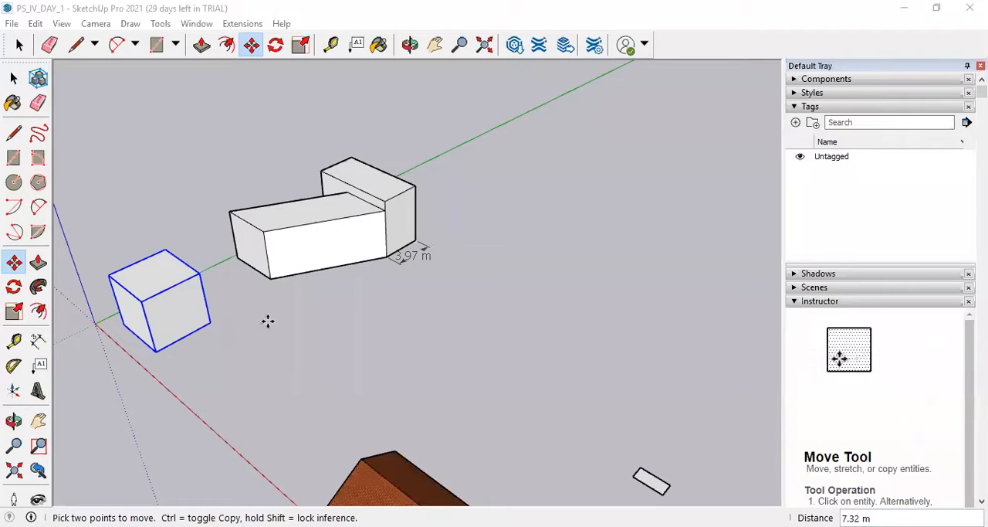
left_click(211, 320)
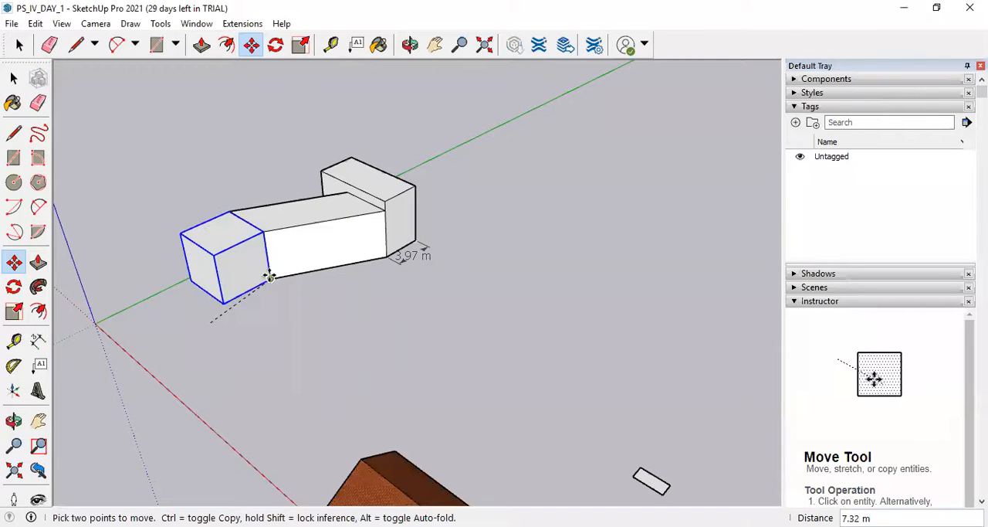
left_click(214, 303)
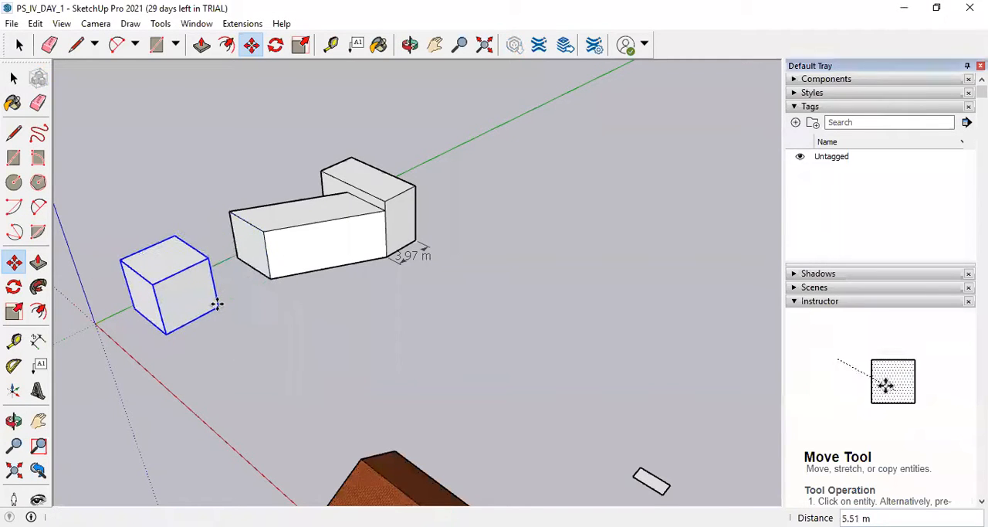
left_click(14, 79)
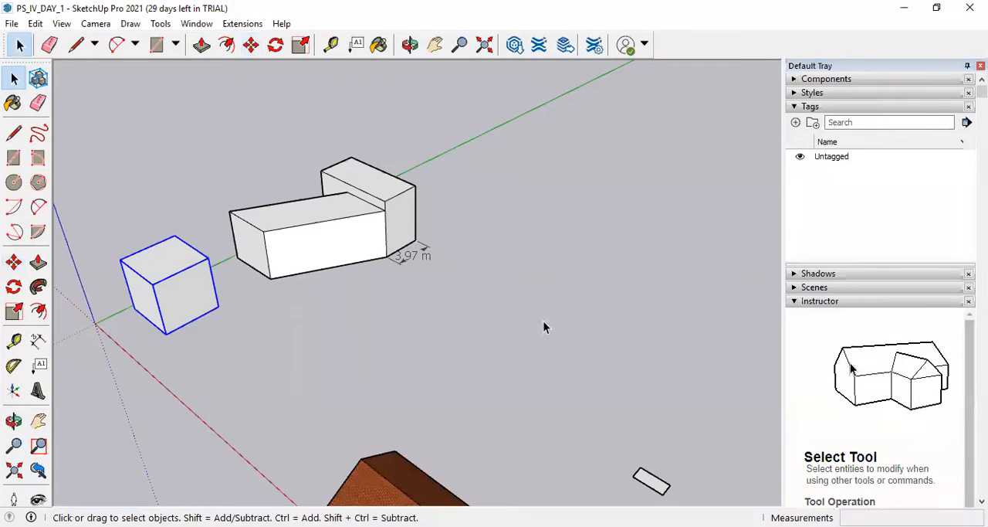
Explode the cube group into loose geometry and select one of its side faces alone.
left_click(13, 104)
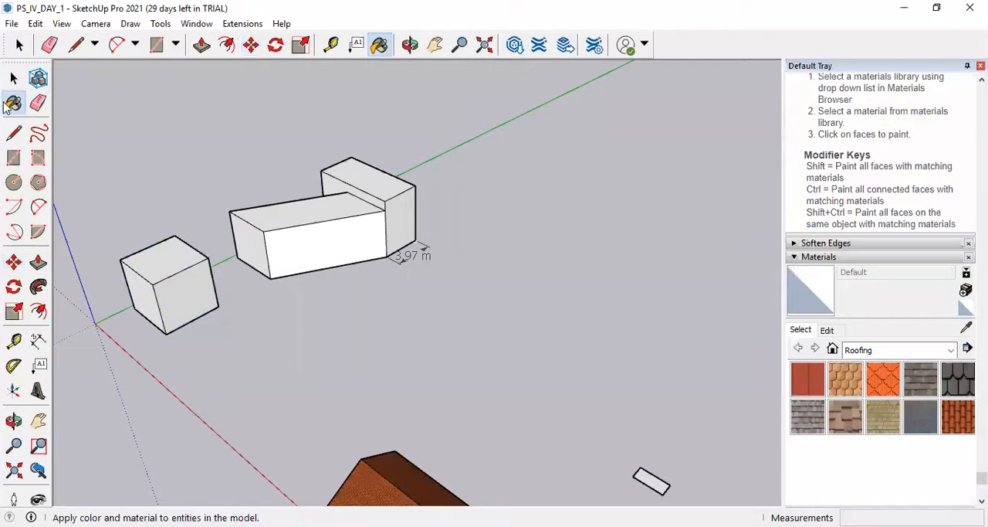
left_click(14, 78)
left_click(189, 322)
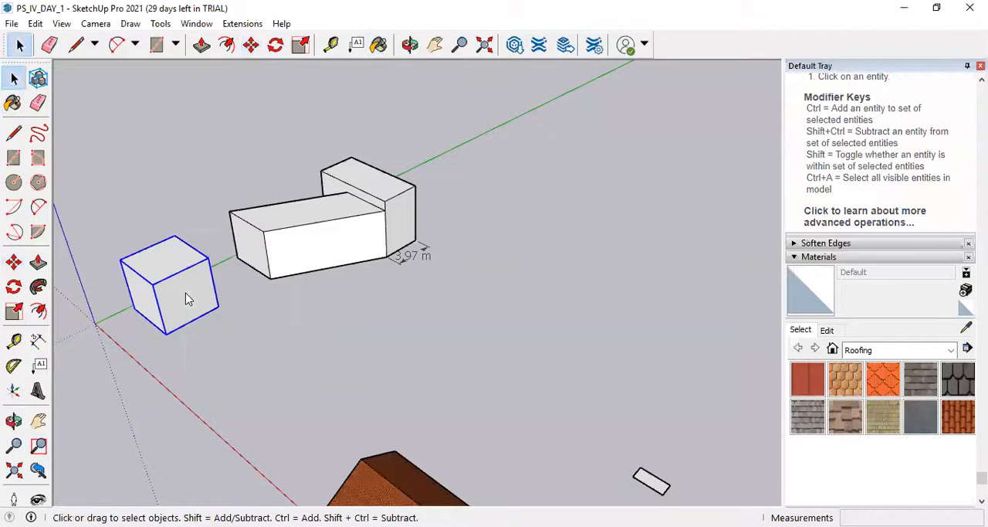
right_click(188, 300)
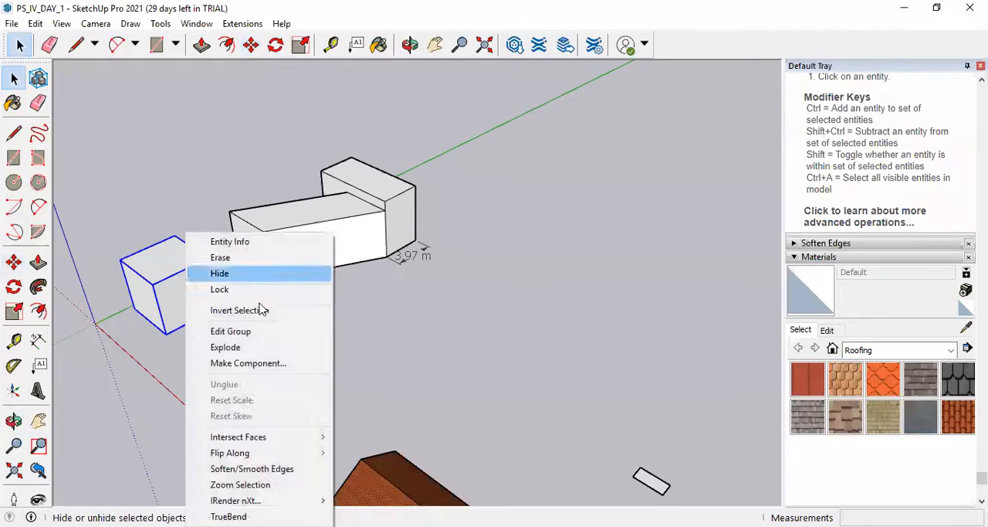
left_click(263, 347)
left_click(236, 306)
left_click(194, 304)
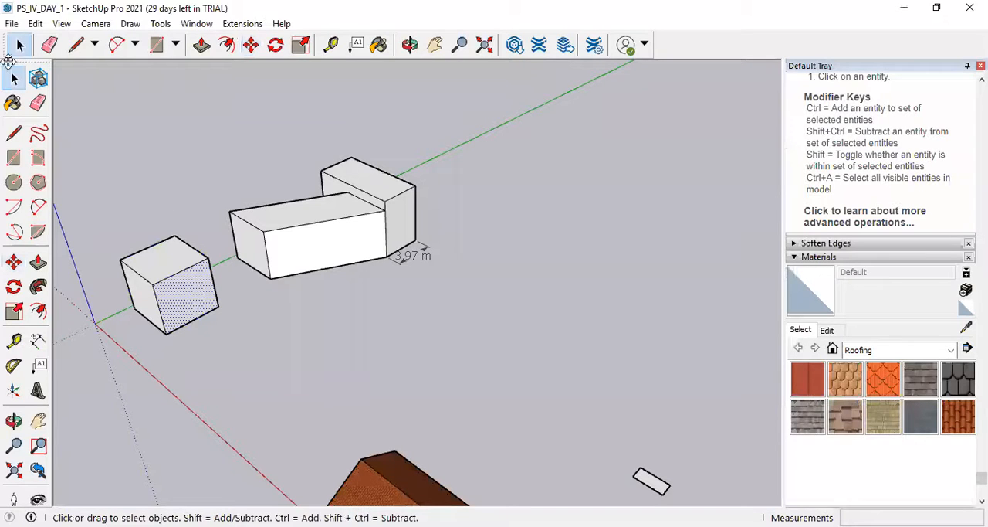
Group all faces and edges of the exploded cube again.
triple_click(171, 285)
right_click(171, 285)
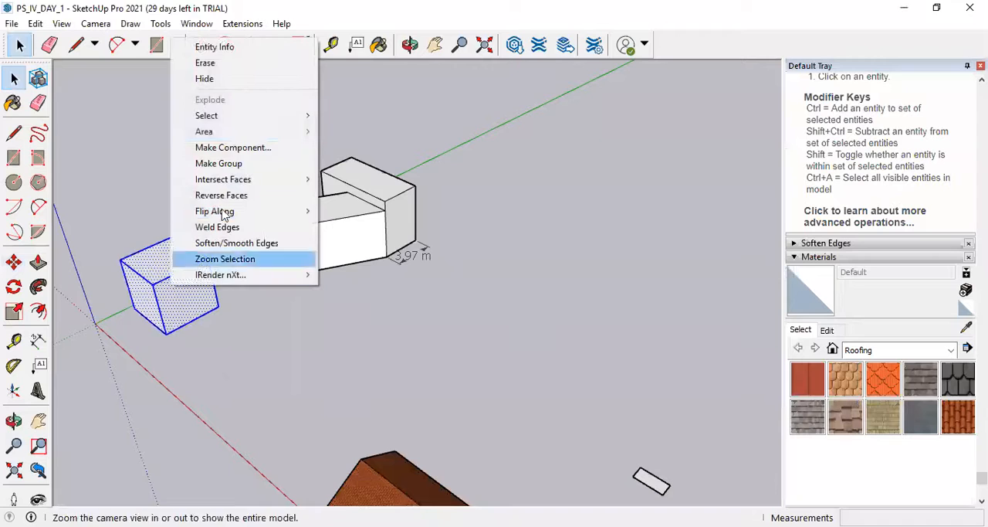
left_click(242, 165)
left_click(436, 375)
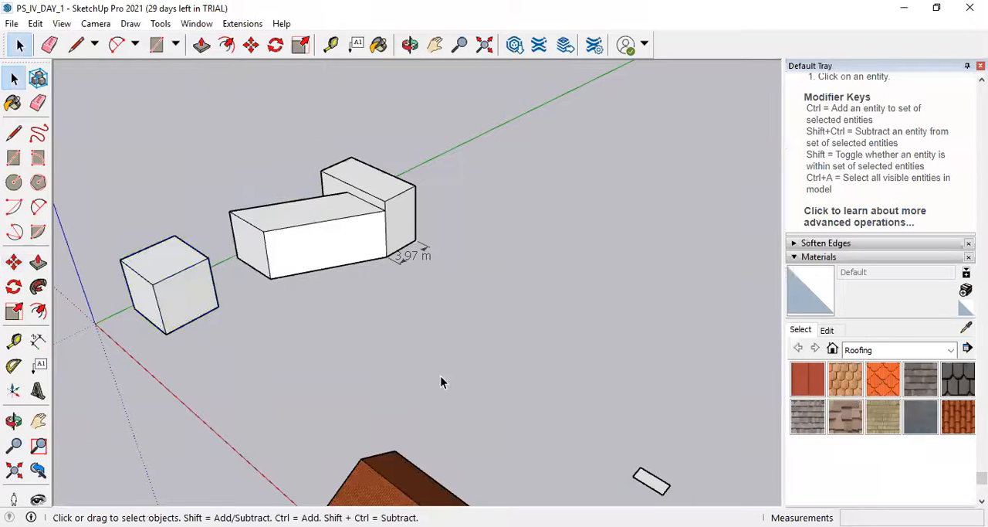
Paint the cube group with the Roofing Tile Spanish material.
left_click(13, 103)
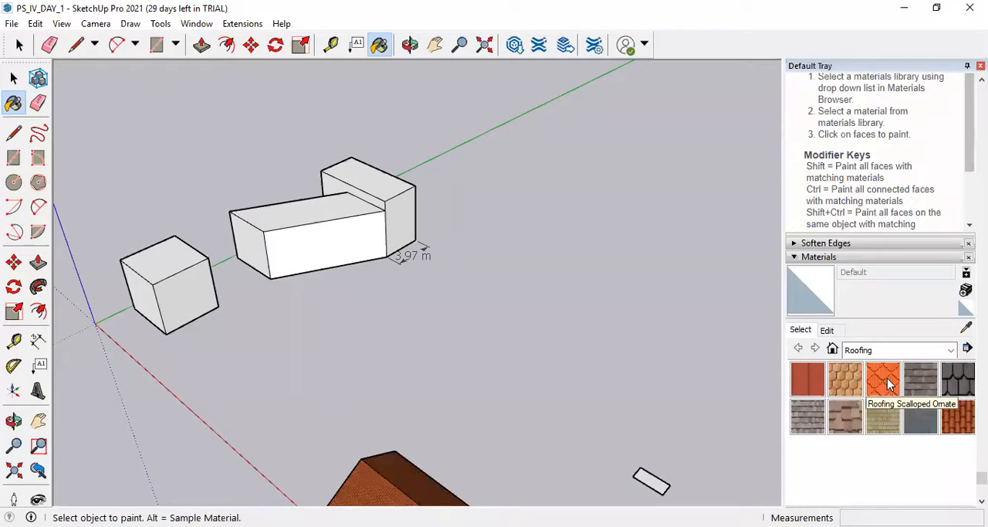
left_click(956, 413)
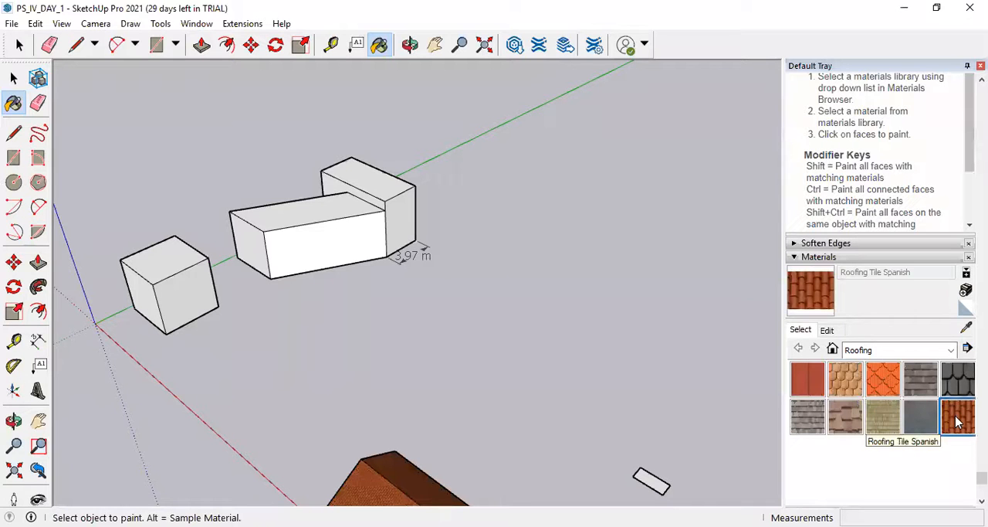
left_click(184, 257)
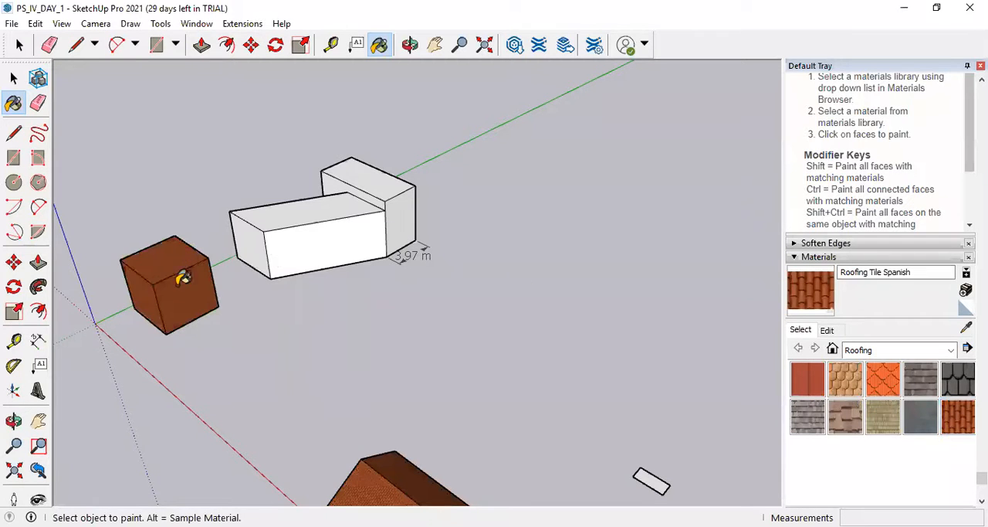
scroll(145, 287, "up", 3)
middle_click_drag(170, 309, 340, 281)
scroll(465, 324, "down", 3)
middle_click_drag(472, 317, 657, 329)
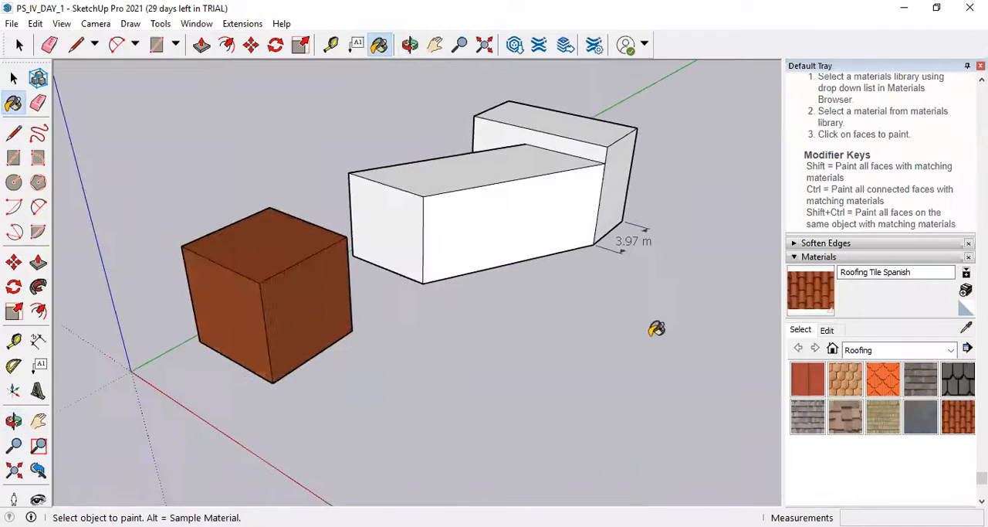
Paint the cube group with Color A03 from the Colors collection.
left_click(951, 349)
left_click(898, 402)
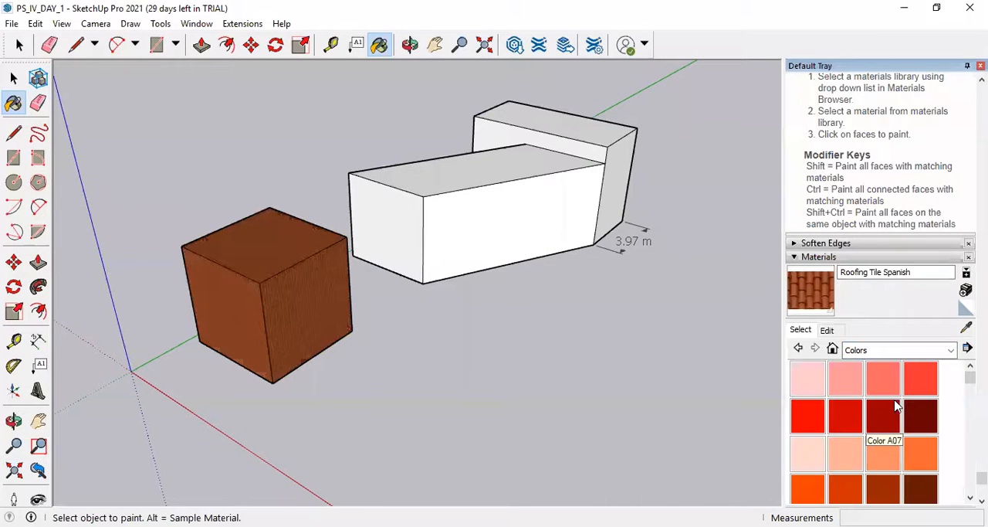
left_click(884, 383)
left_click(288, 270)
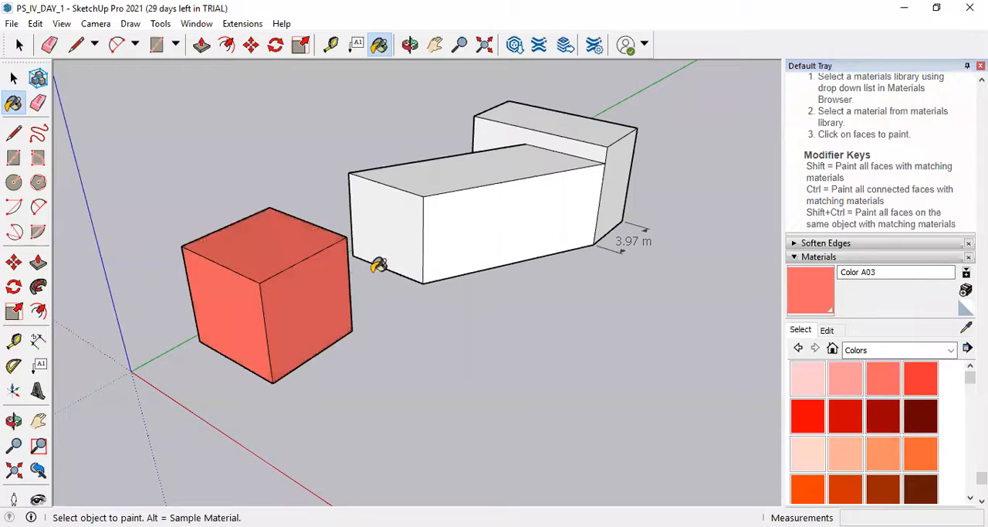
Paint the L-shaped block's tall end faces, both top faces and inner side face one by one with Color A03.
scroll(224, 398, "down", 3)
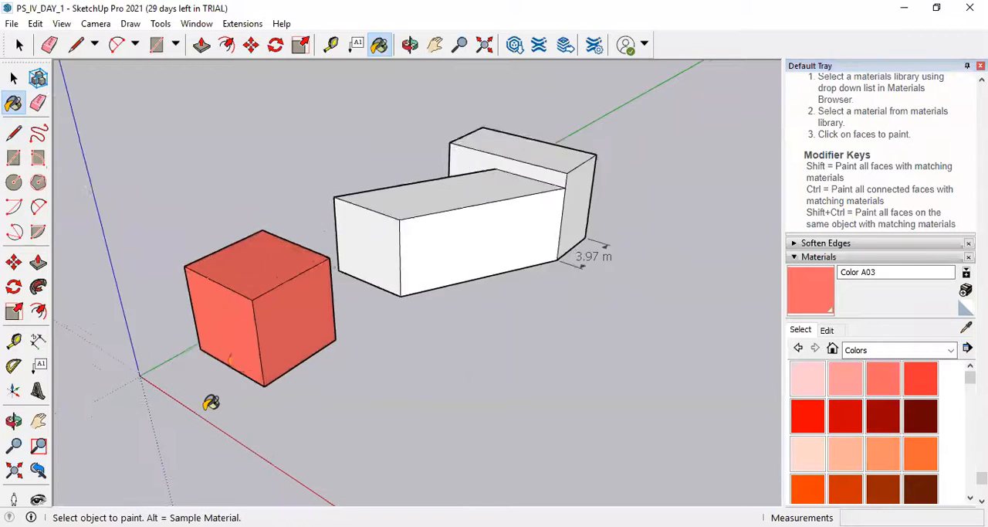
scroll(396, 235, "up", 3)
mouse_move(456, 260)
middle_mouse_down()
mouse_move(465, 265)
mouse_move(437, 302)
mouse_move(419, 287)
mouse_move(234, 270)
middle_mouse_up()
scroll(417, 293, "down", 3)
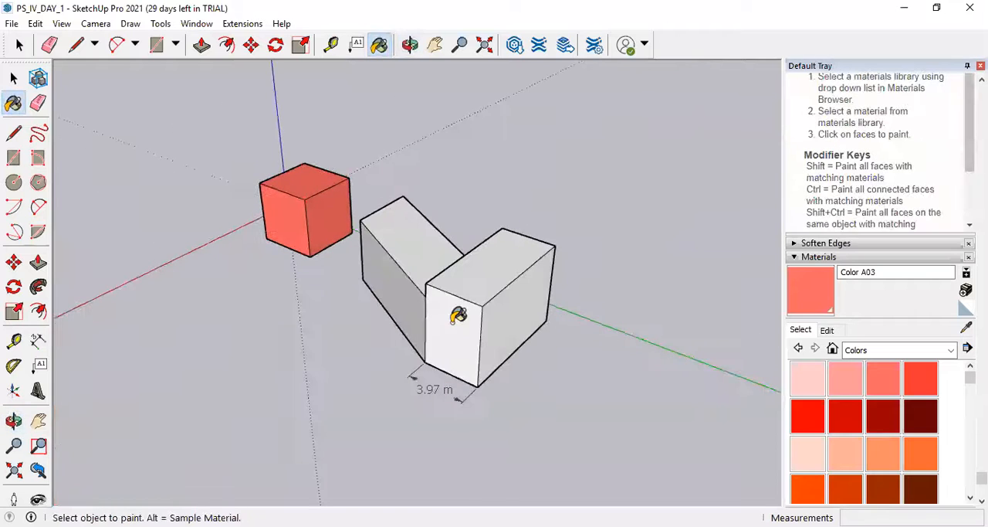
left_click(458, 315)
left_click(515, 316)
left_click(507, 271)
left_click(410, 283)
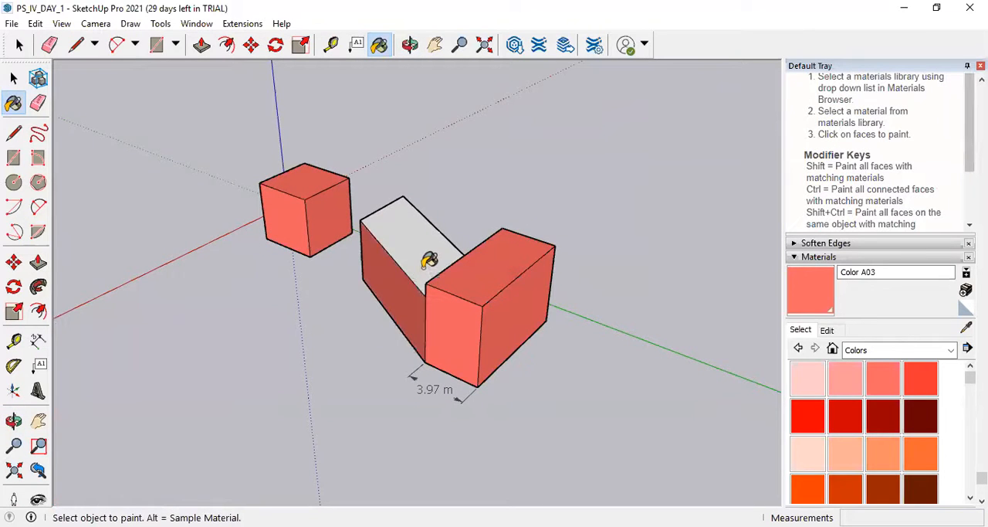
left_click(429, 261)
Paint the remaining unpainted faces on the opposite sides of the L-shaped block with Color A03.
middle_click_drag(569, 252, 369, 317)
left_click(374, 321)
left_click(466, 313)
middle_click_drag(483, 309, 136, 203)
left_click(162, 175)
left_click(211, 225)
Try painting the roofless house's wall tops, side wall and front wall separately with Color A03.
mouse_move(188, 220)
middle_mouse_down()
mouse_move(404, 154)
mouse_move(278, 236)
middle_mouse_up()
scroll(278, 235, "down", 3)
middle_click_drag(216, 208, 130, 192)
mouse_move(492, 273)
middle_mouse_down()
mouse_move(695, 282)
mouse_move(545, 280)
middle_mouse_up()
scroll(525, 248, "up", 6)
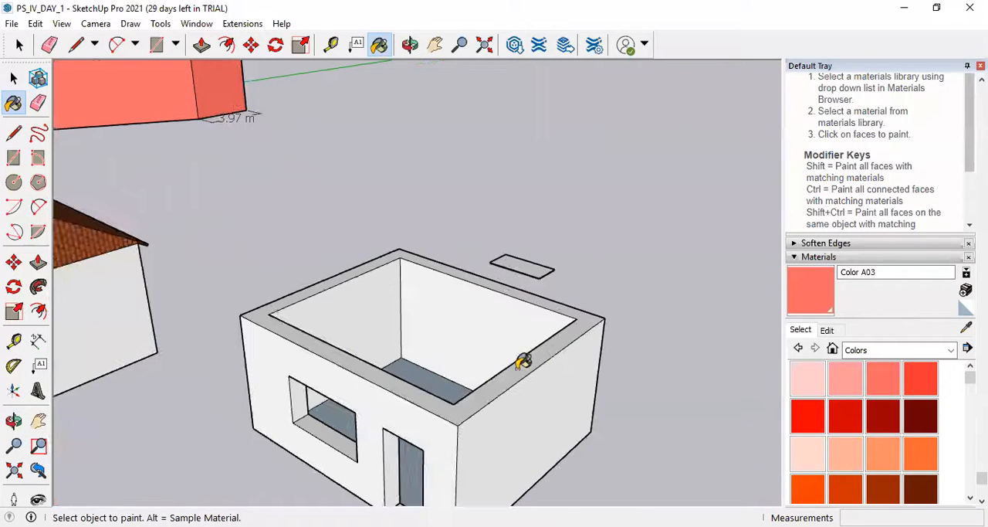
left_click(533, 362)
left_click(546, 400)
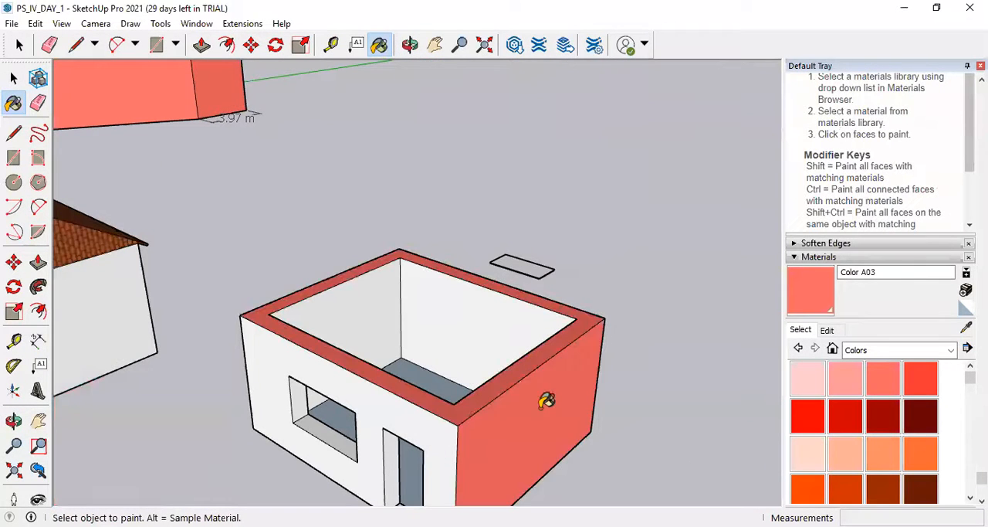
left_click(421, 414)
scroll(421, 417, "down", 4)
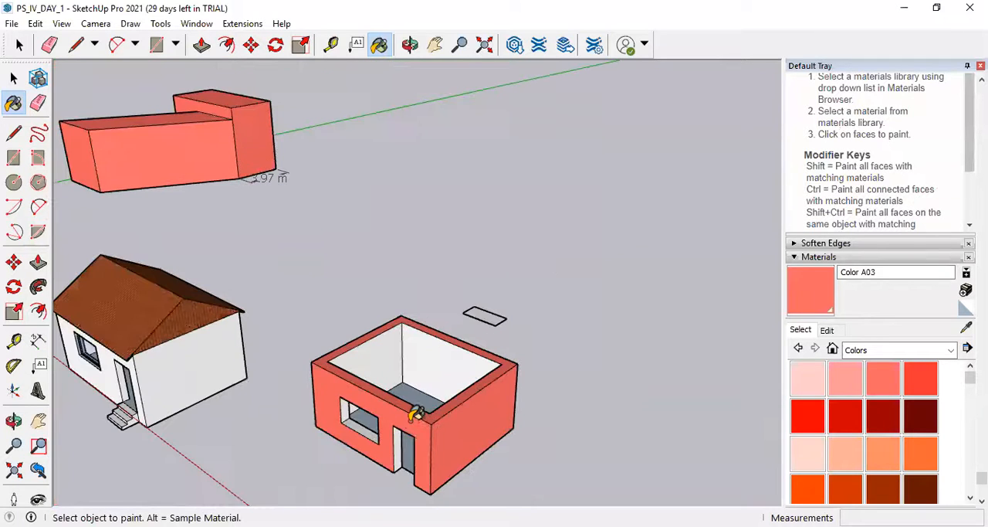
Undo the three Color A03 fills on the roofless house.
key("ctrl+z")
key("ctrl+z")
key("ctrl+z")
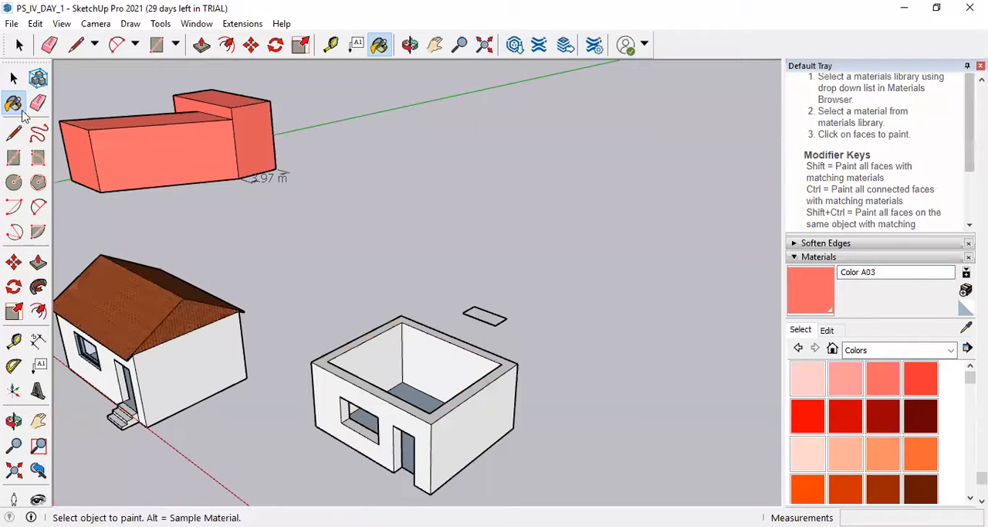
Rotate the flat door panel group upright about the middle of its long edge, in the plane perpendicular to the green axis.
scroll(502, 364, "down", 2)
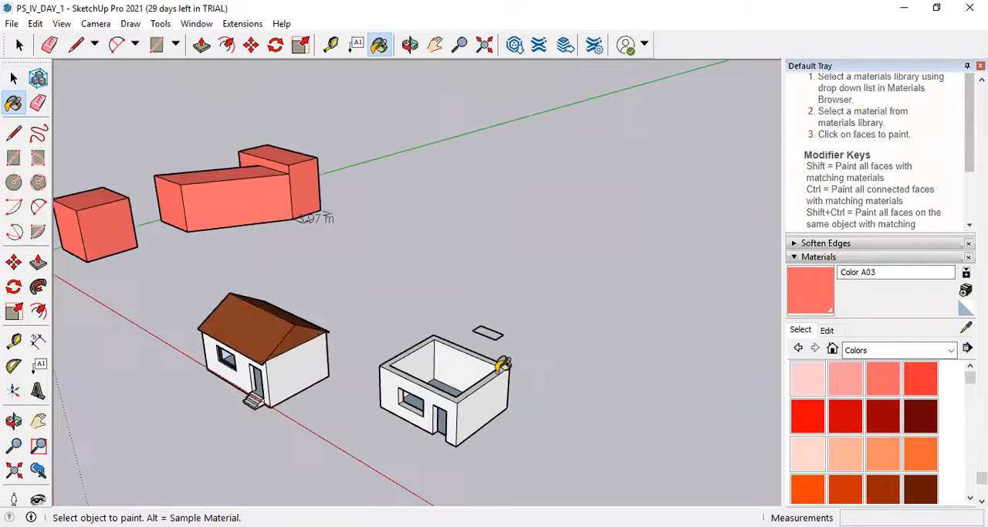
scroll(495, 344, "up", 8)
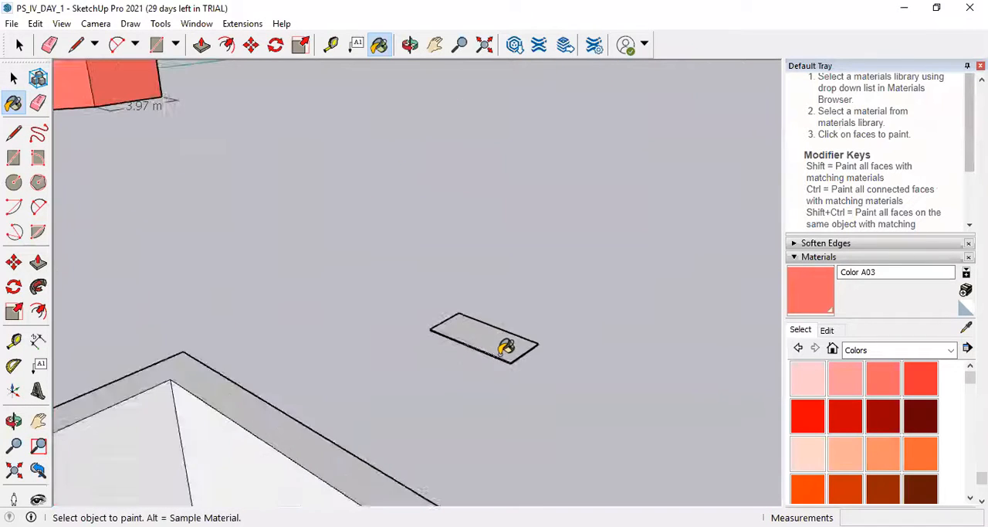
left_click(13, 78)
left_click(425, 340)
scroll(433, 344, "down", 4)
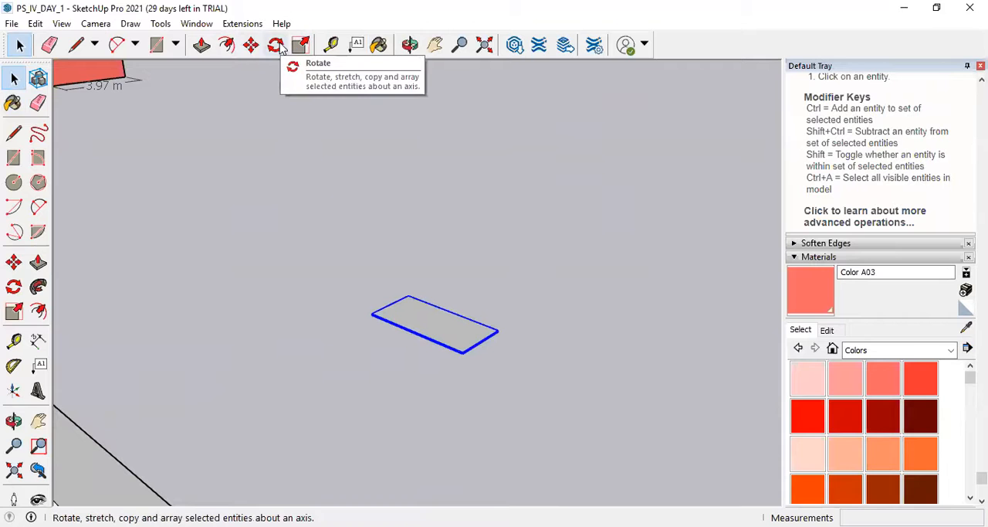
left_click(276, 46)
scroll(432, 340, "up", 6)
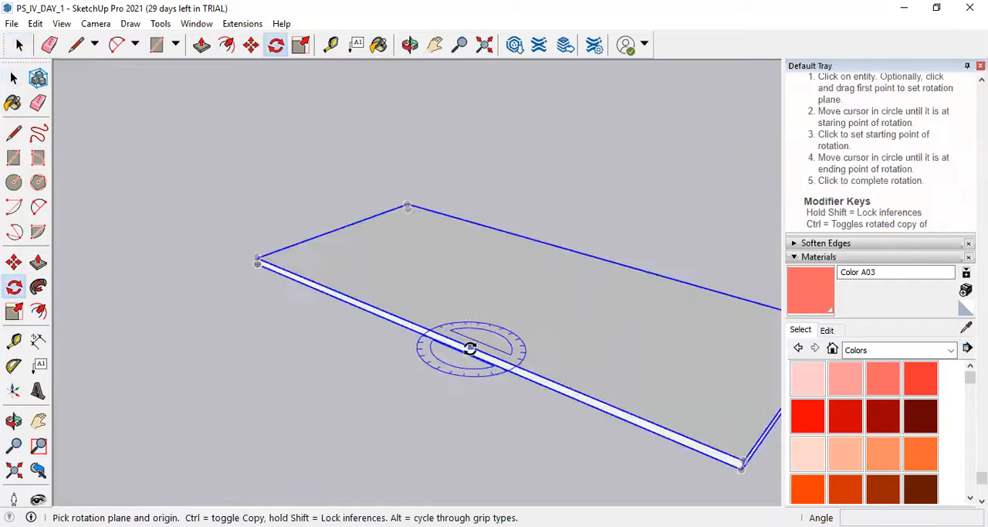
scroll(360, 332, "down", 3)
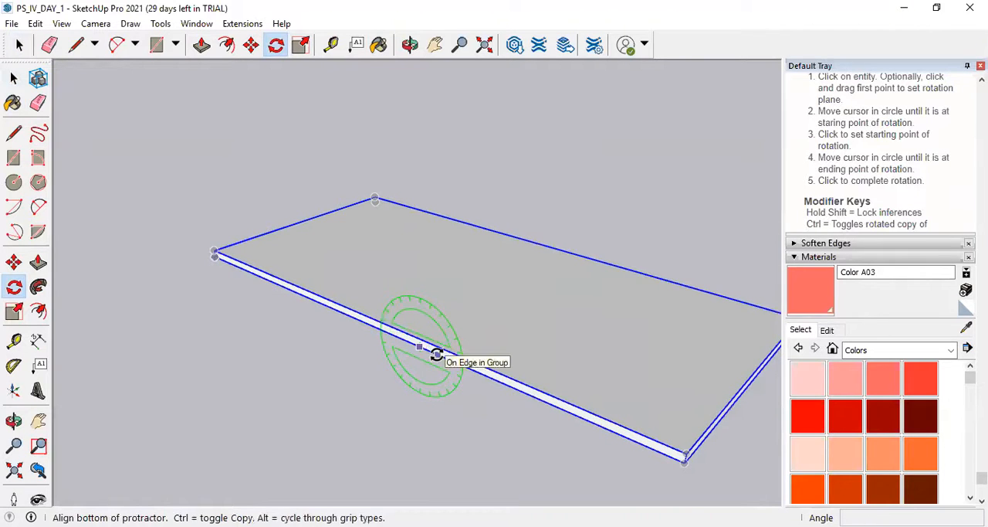
left_click(733, 477)
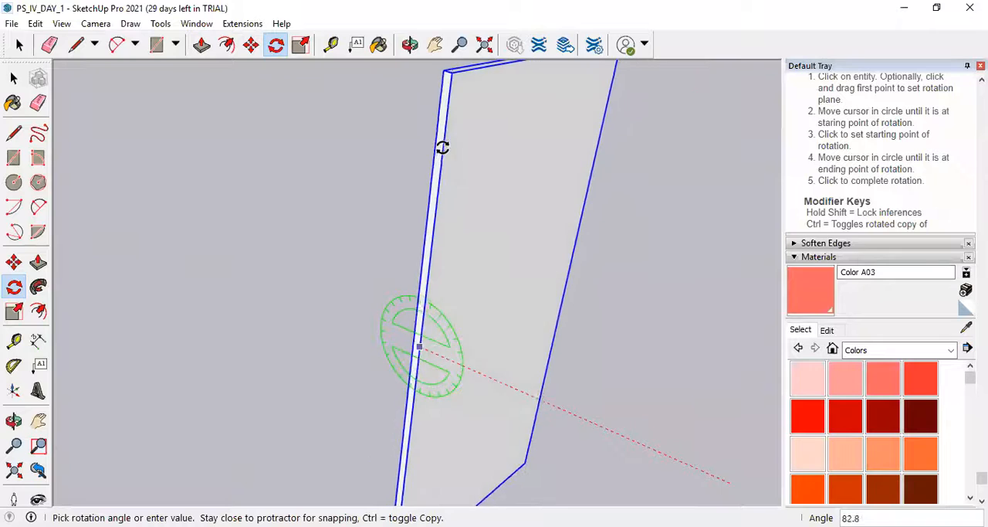
left_click(422, 148)
scroll(417, 309, "down", 3)
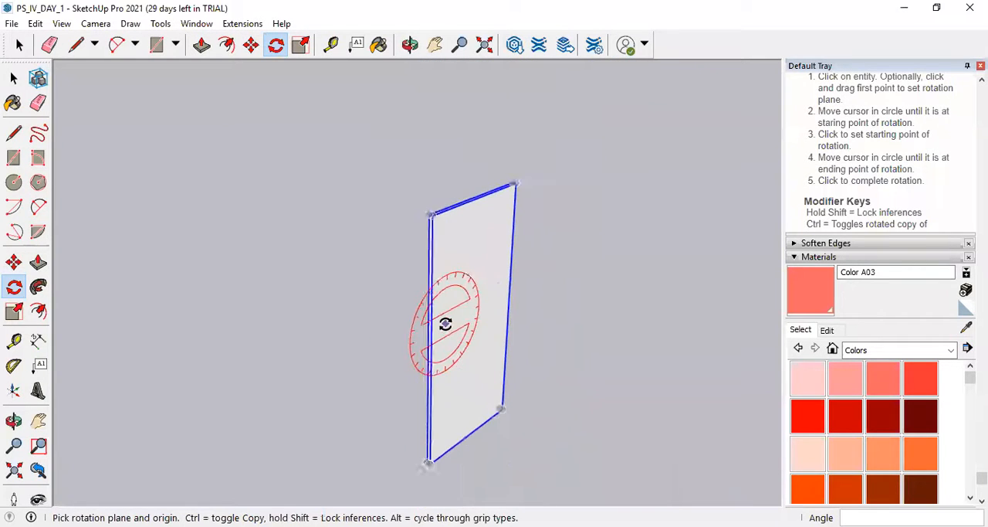
Undo the door panel's upright rotation.
scroll(445, 324, "down", 2)
key("o")
left_click_drag(450, 258, 461, 276)
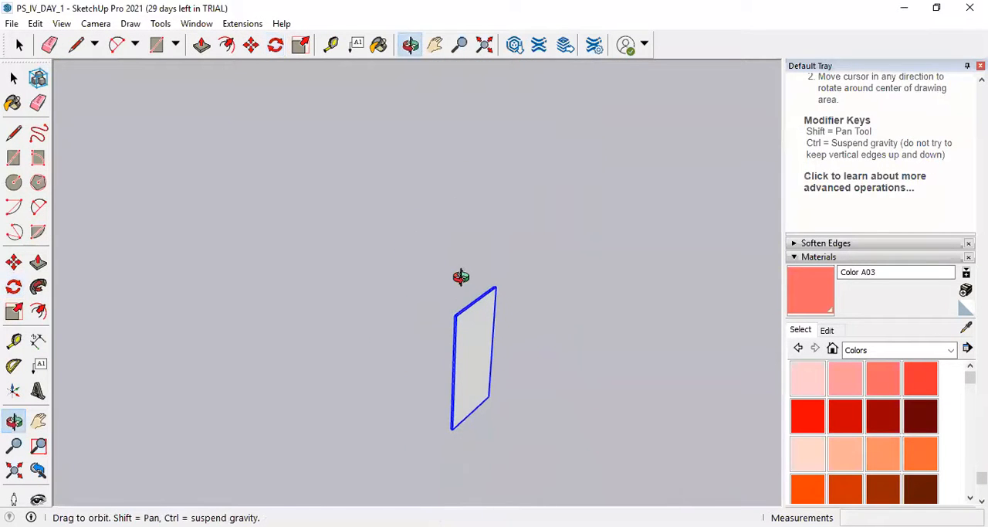
key("q")
scroll(470, 297, "up", 6)
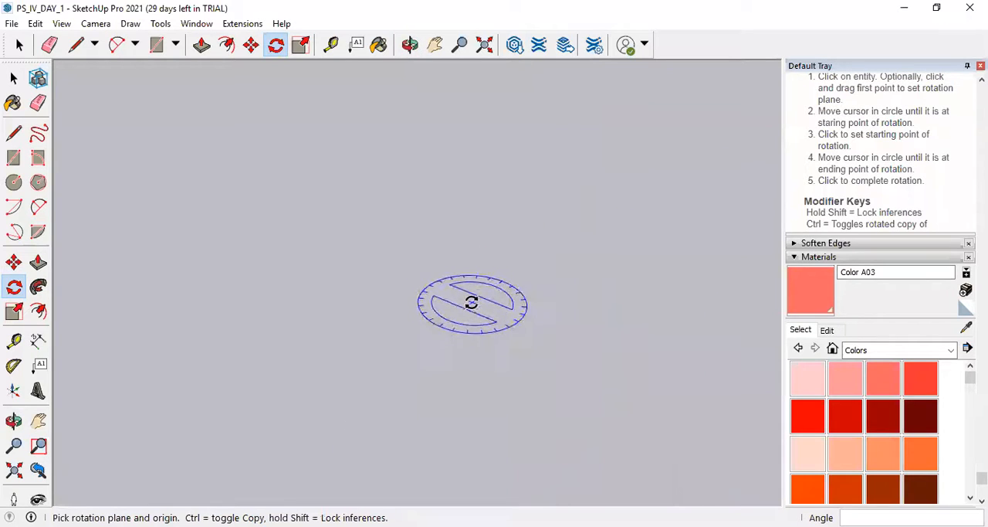
scroll(471, 301, "down", 3)
scroll(402, 266, "up", 2)
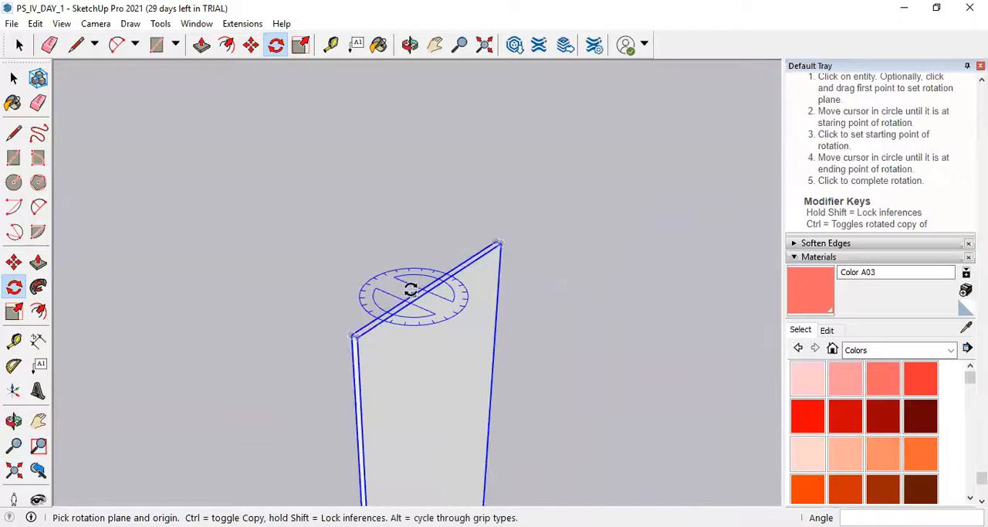
scroll(410, 294, "down", 4)
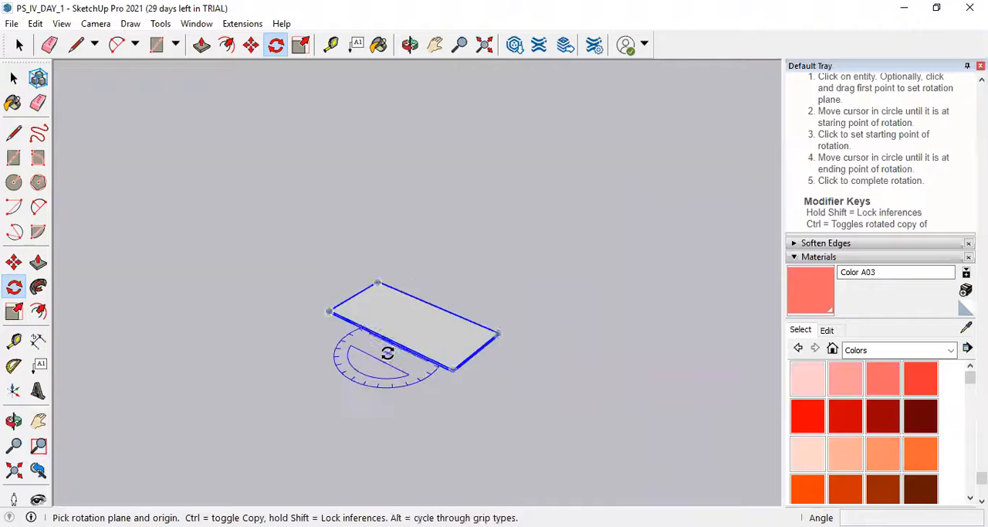
scroll(387, 353, "up", 4)
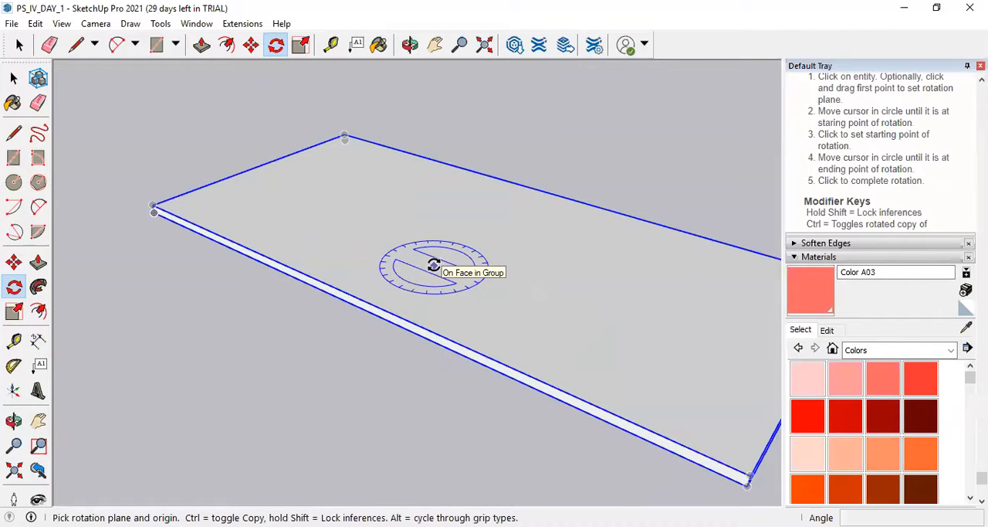
left_click(416, 334)
scroll(471, 374, "down", 4)
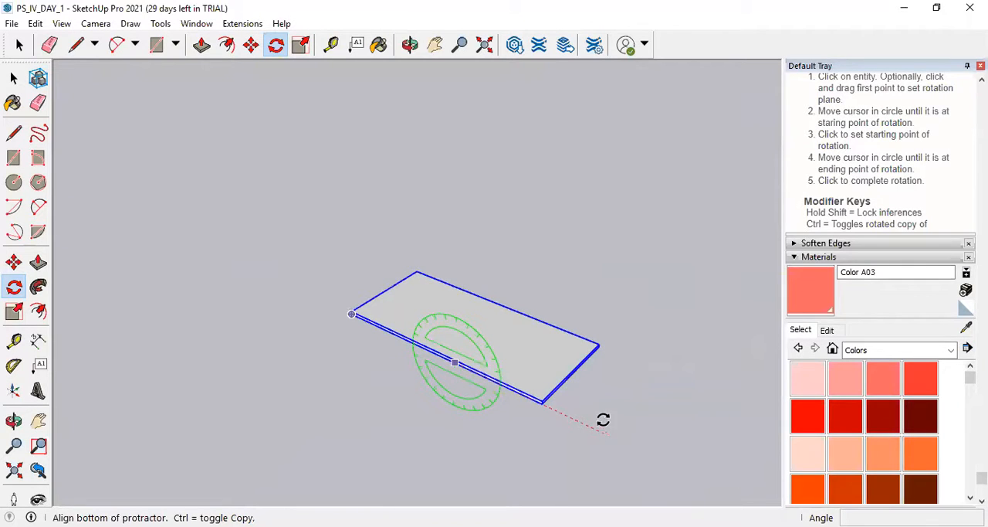
left_click(697, 468)
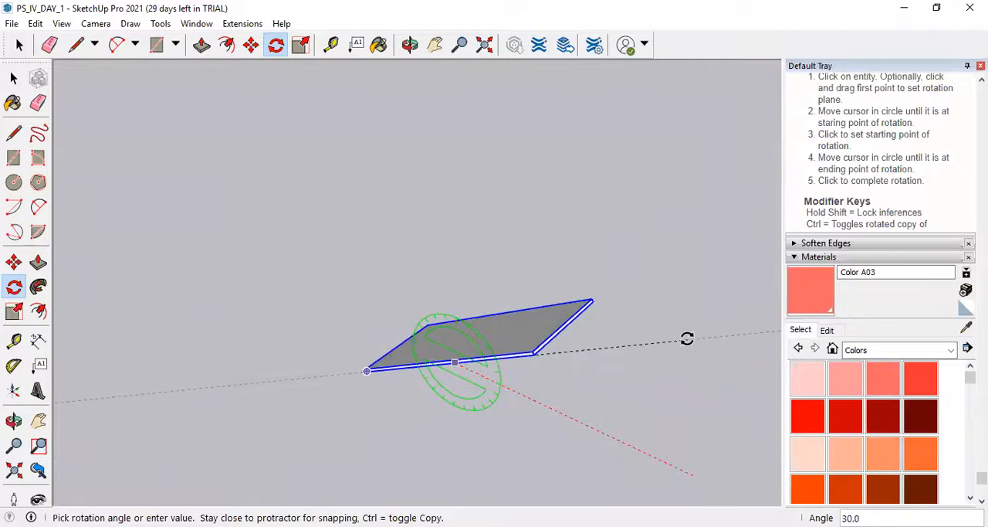
key("Escape")
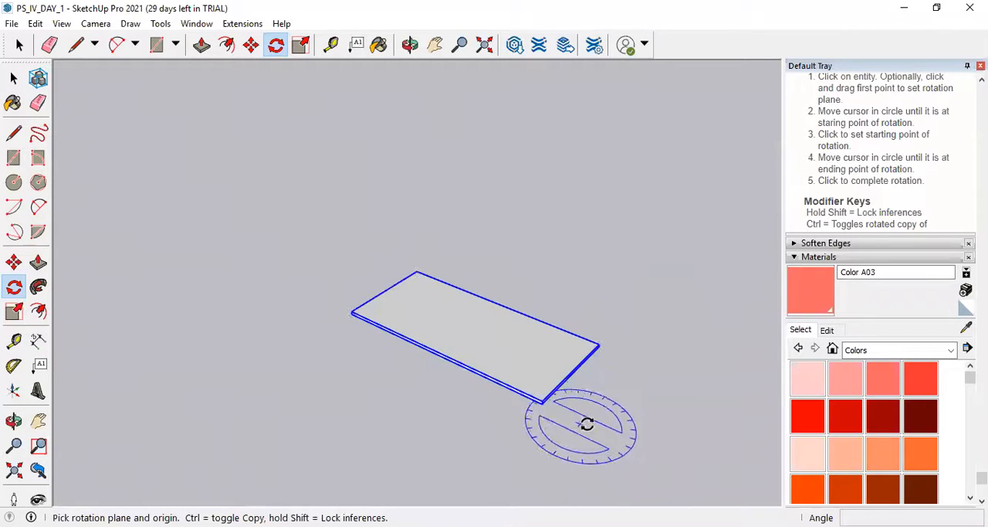
scroll(474, 366, "up", 3)
scroll(474, 366, "up", 2)
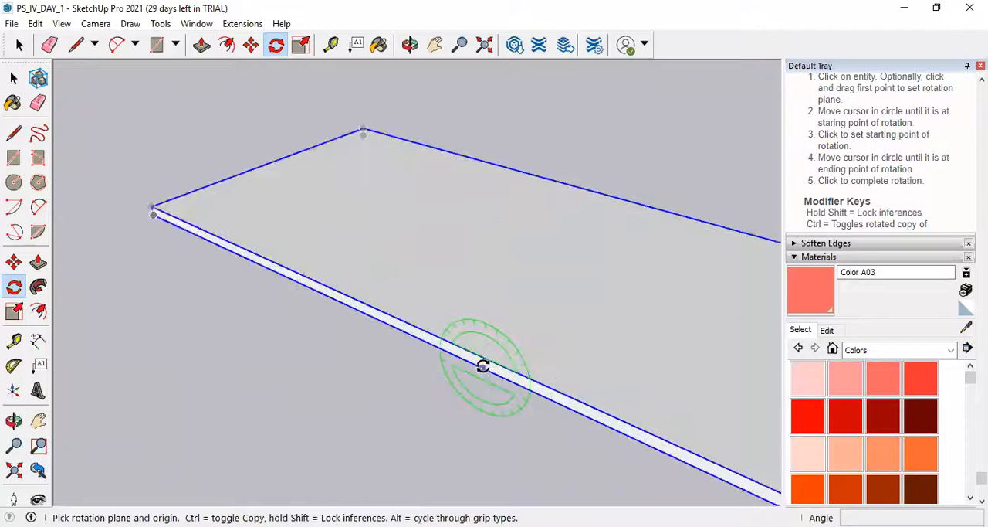
scroll(410, 342, "down", 1)
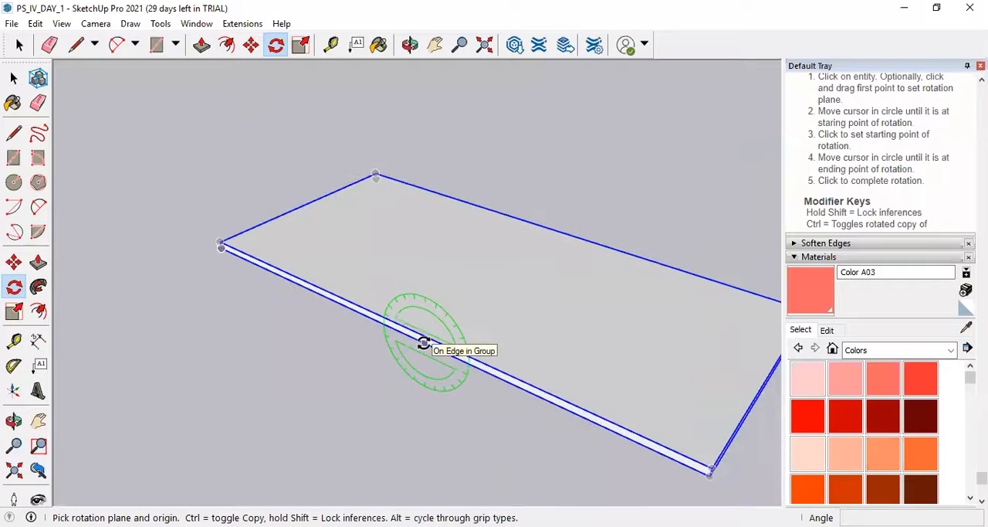
left_click(421, 341)
scroll(413, 338, "down", 2)
scroll(412, 337, "down", 2)
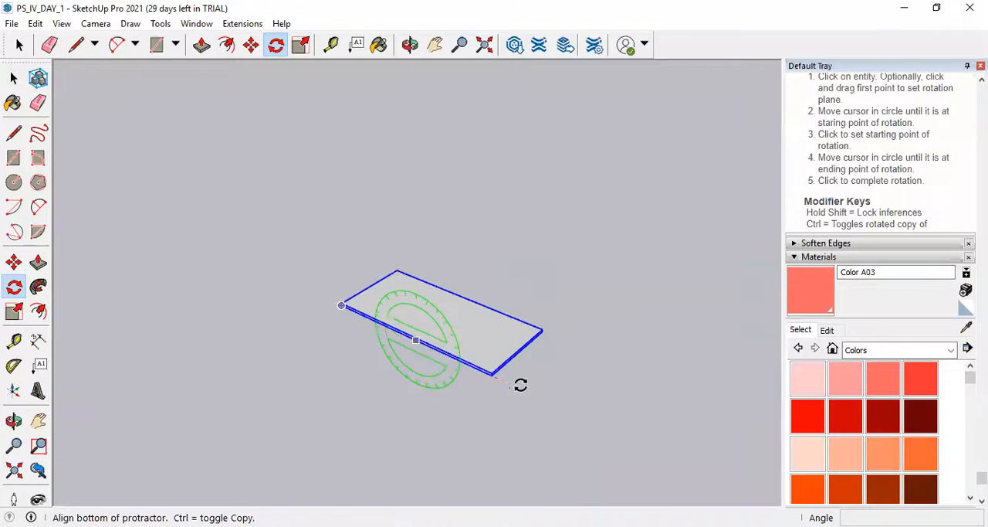
key("Escape")
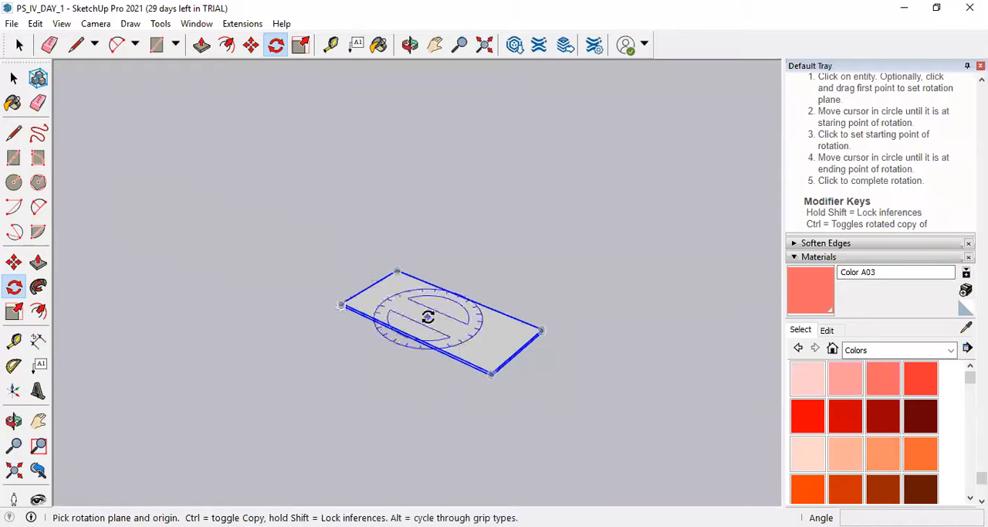
Rotate the flat door panel group upright about a point on its long edge, perpendicular to the green axis, starting from the red axis.
scroll(439, 329, "up", 5)
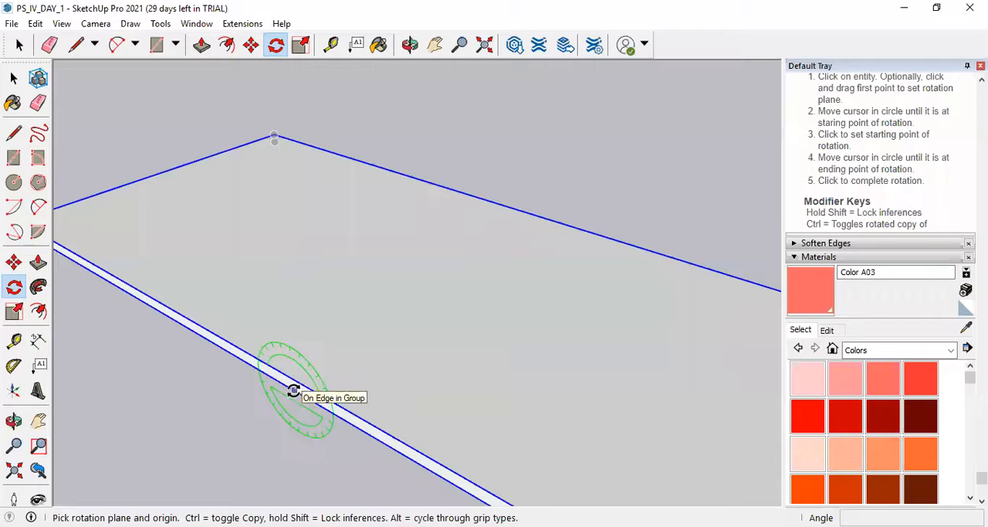
left_click(293, 390)
scroll(266, 357, "down", 5)
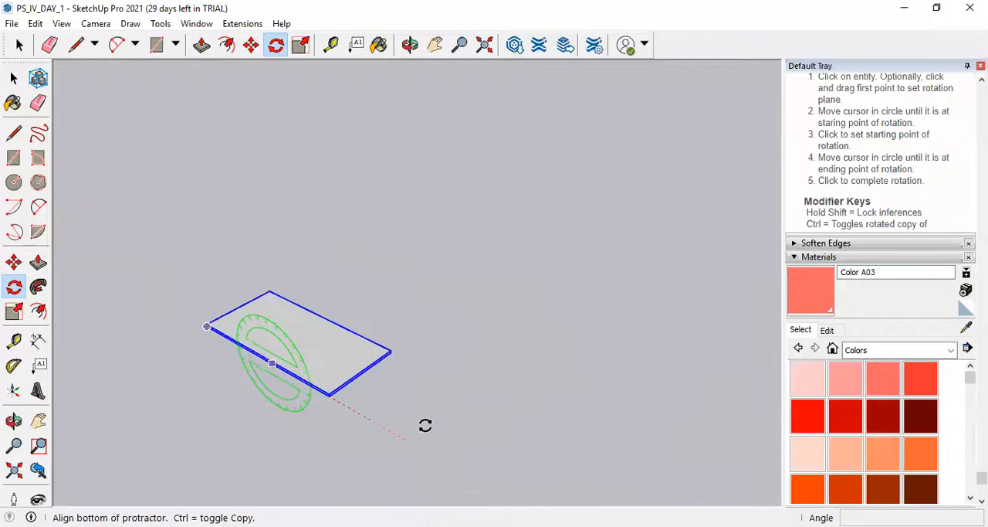
left_click(460, 453)
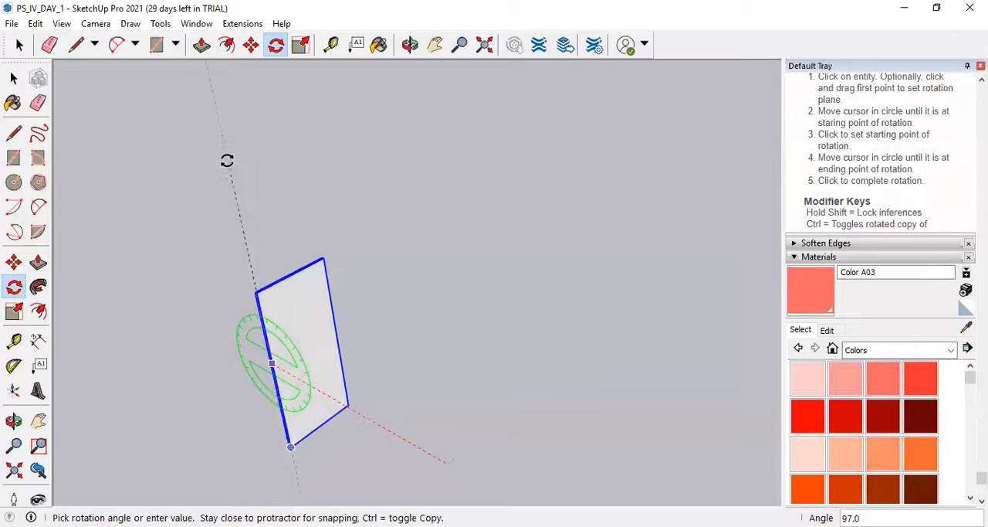
scroll(227, 161, "up", 3)
scroll(232, 165, "down", 5)
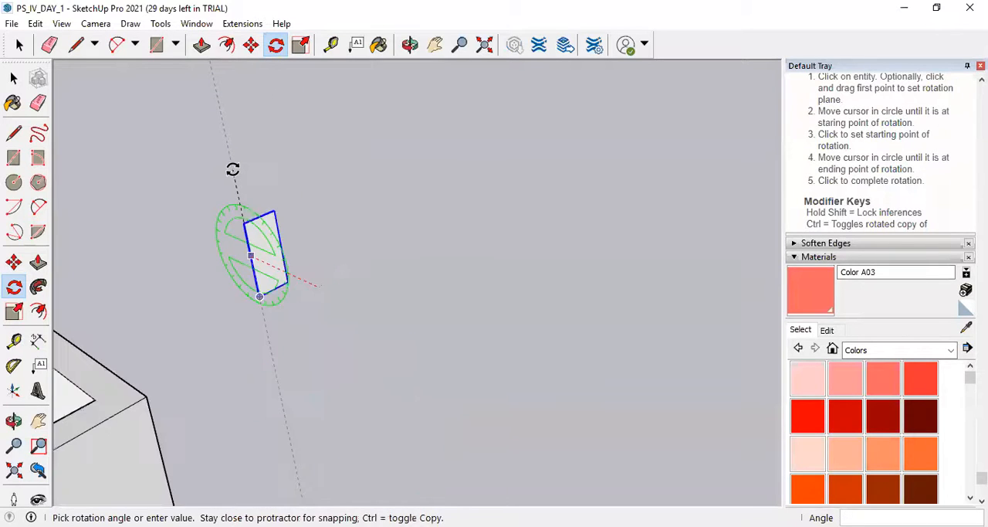
left_click(232, 169)
Rotate the upright door panel 90 degrees in the horizontal plane about its top face, starting from the green axis.
scroll(193, 241, "up", 4)
middle_click_drag(239, 278, 351, 309)
scroll(402, 352, "down", 4)
scroll(344, 297, "up", 10)
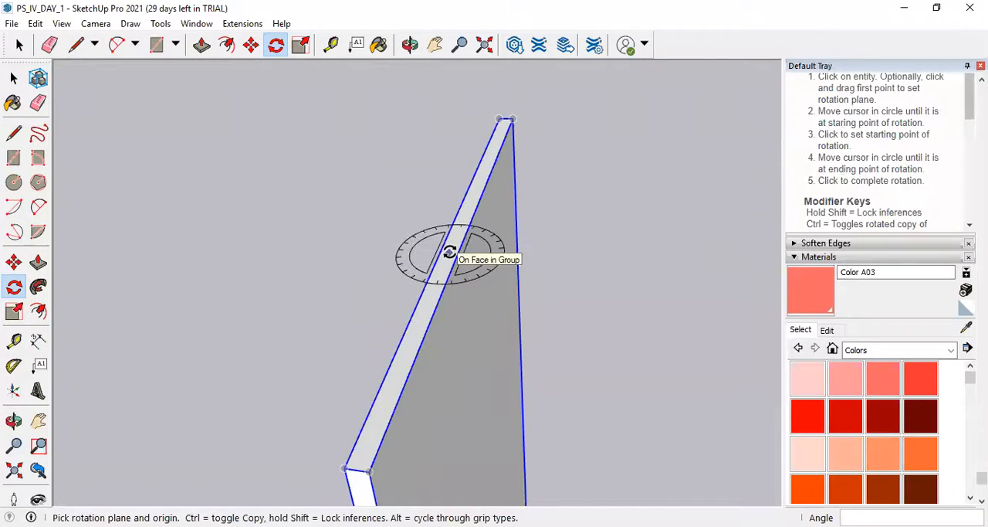
left_click(449, 253)
scroll(447, 252, "down", 4)
scroll(449, 252, "down", 5)
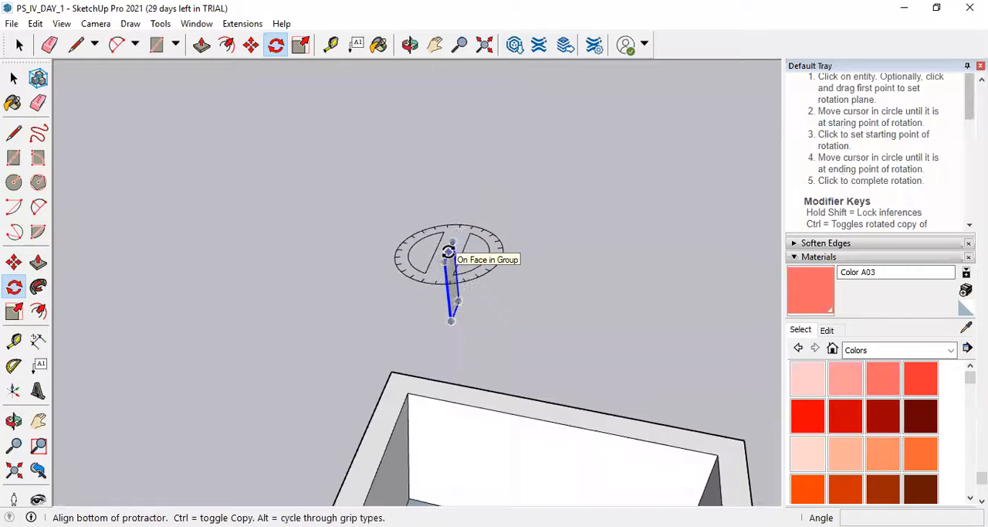
left_click(418, 331)
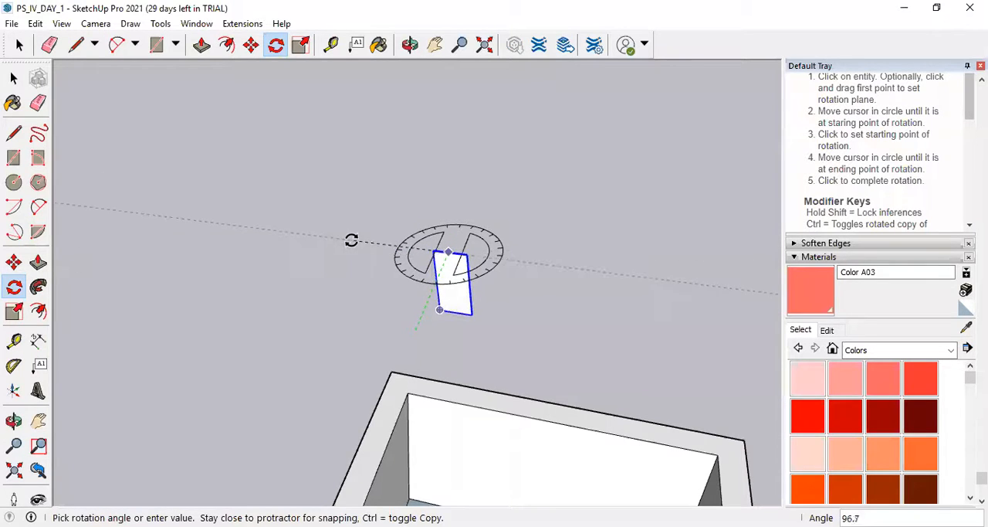
scroll(352, 239, "up", 3)
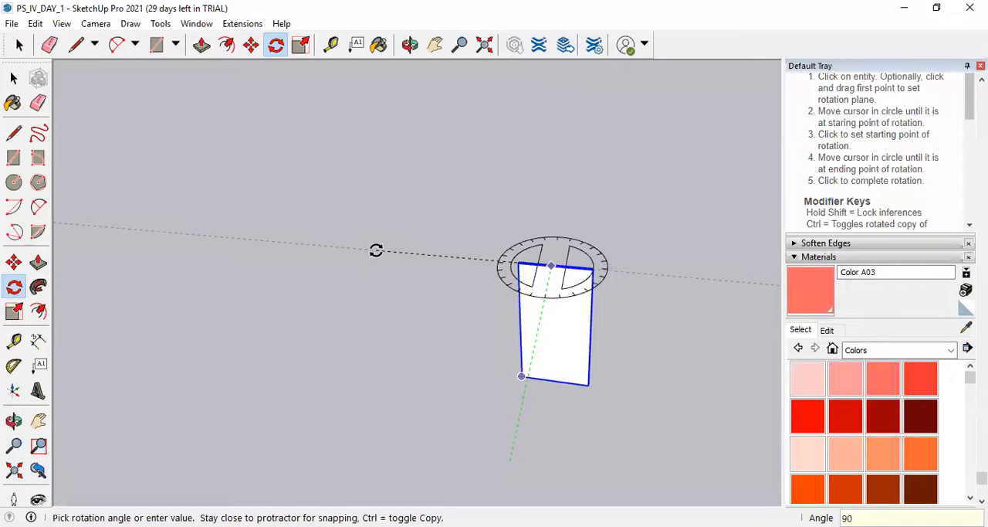
left_click(376, 250)
Paint the door panel group with Wood Bamboo from the Wood materials.
scroll(499, 313, "down", 10)
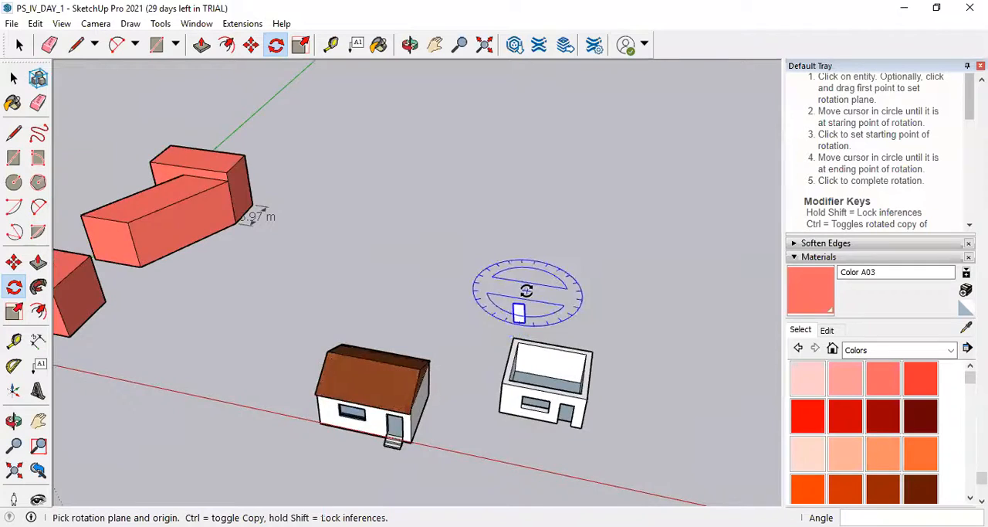
scroll(526, 291, "up", 5)
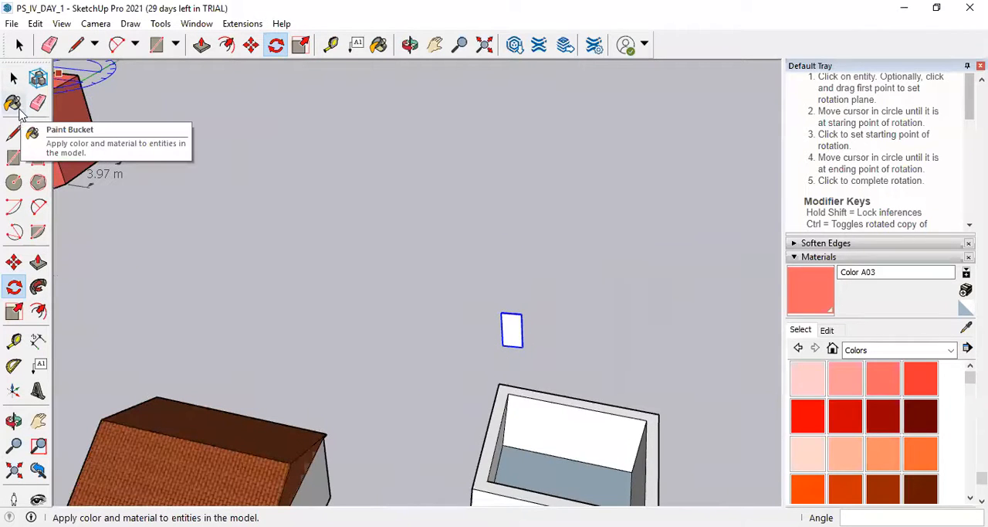
left_click(13, 103)
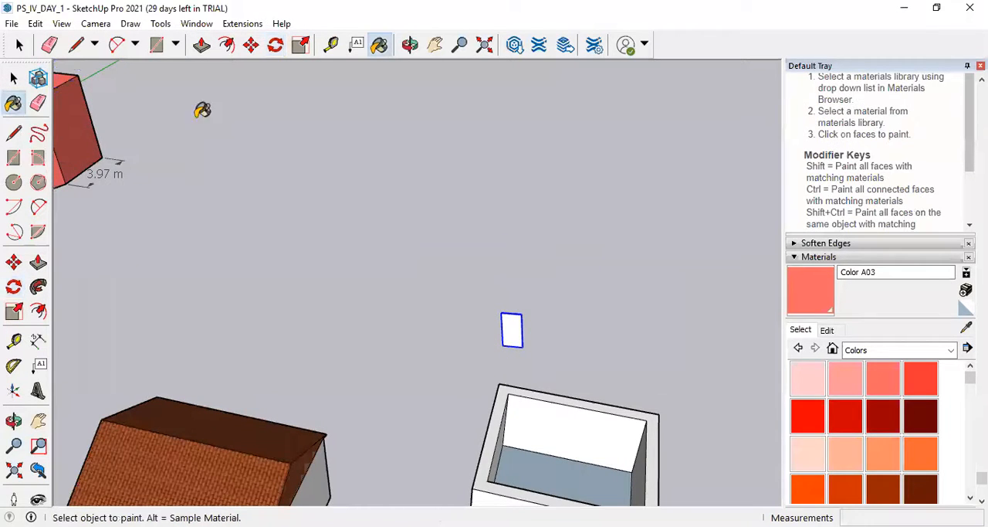
left_click(953, 352)
left_click(880, 523)
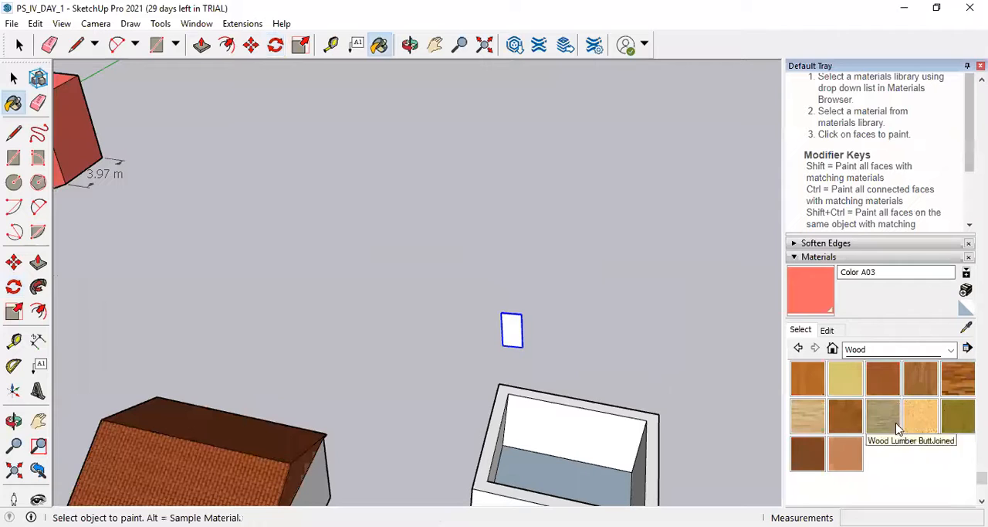
left_click(812, 386)
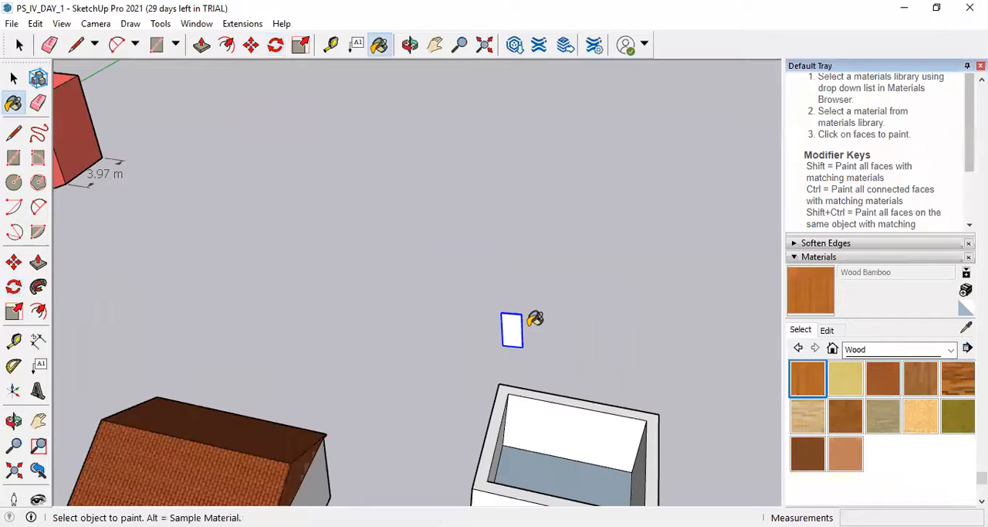
left_click(518, 328)
scroll(530, 315, "up", 5)
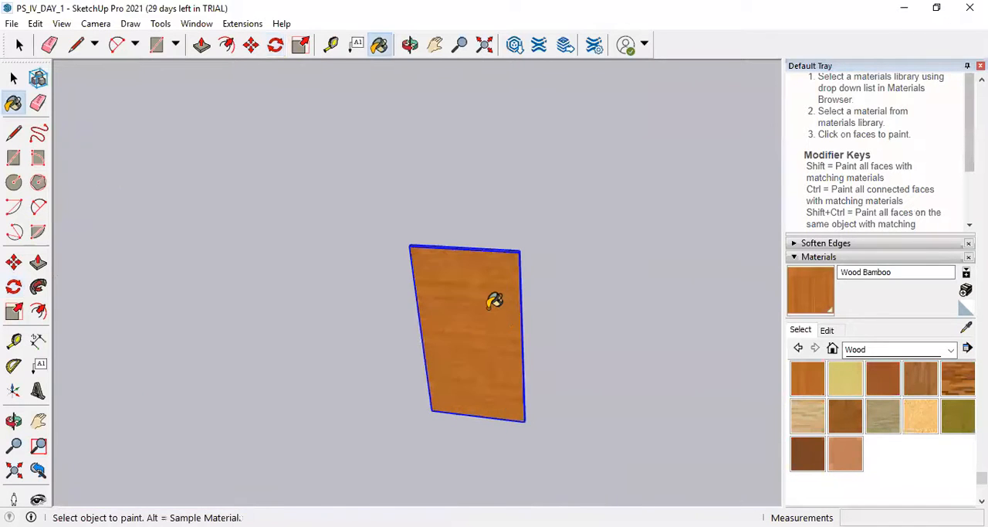
Move the wooden door panel by its lower corner about 14 m to just in front of the roofless house's door opening.
scroll(494, 301, "down", 3)
left_click(13, 78)
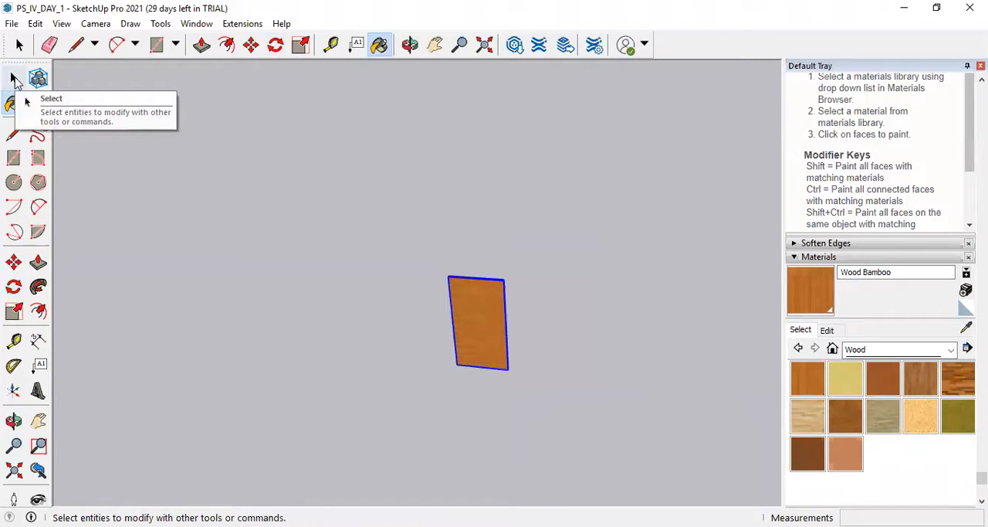
left_click(14, 102)
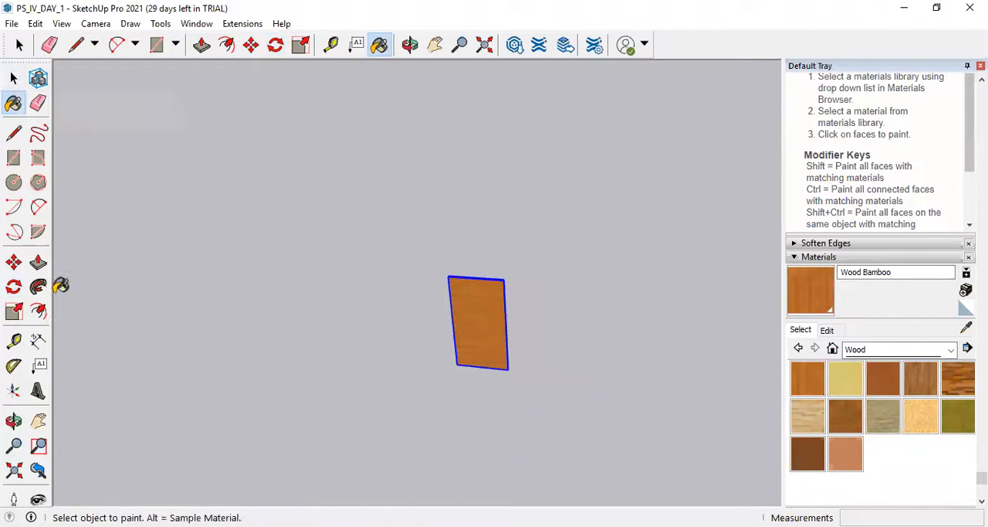
left_click(14, 264)
left_click(523, 369)
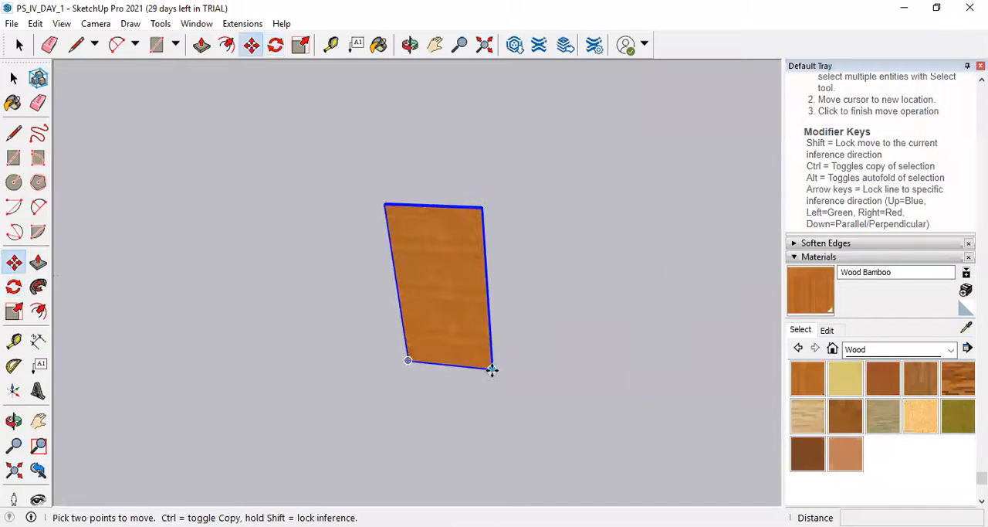
scroll(490, 369, "down", 6)
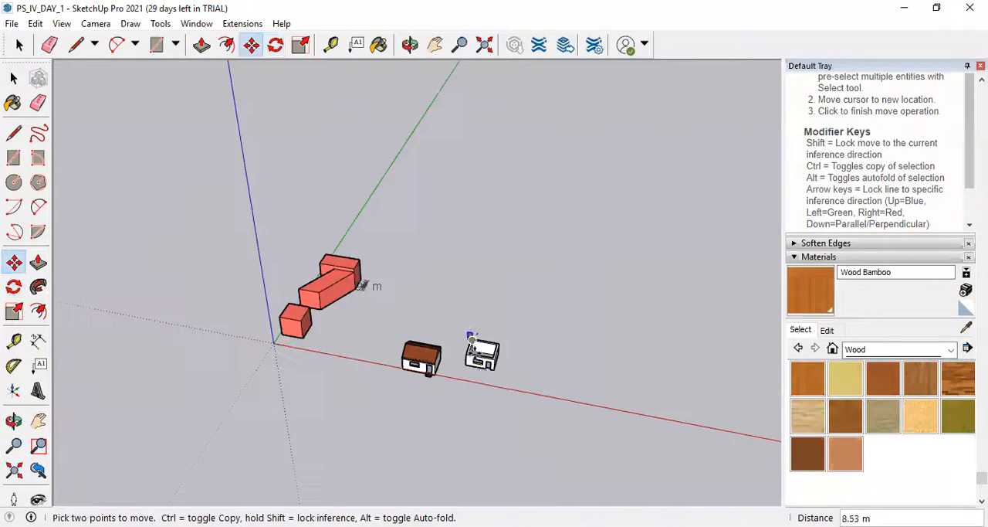
scroll(471, 336, "up", 10)
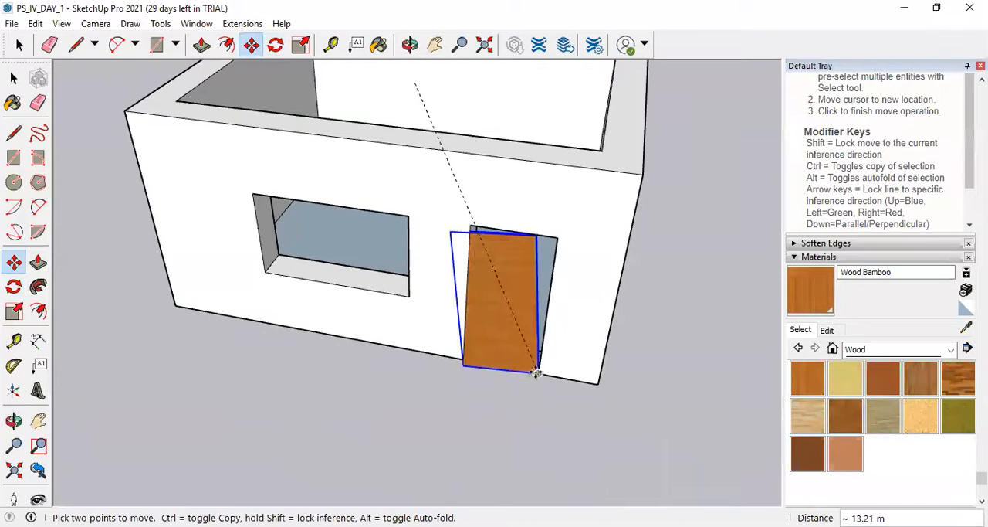
left_click(520, 415)
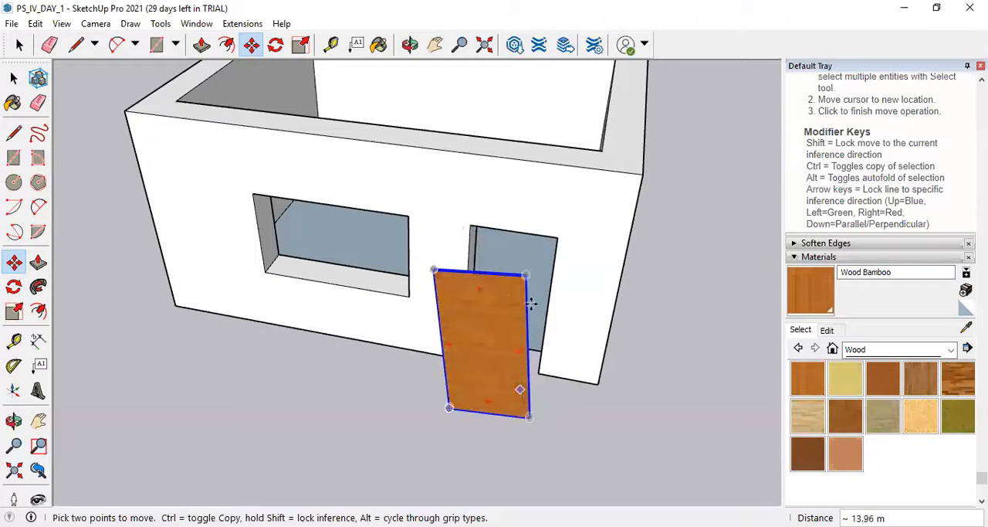
scroll(447, 330, "down", 2)
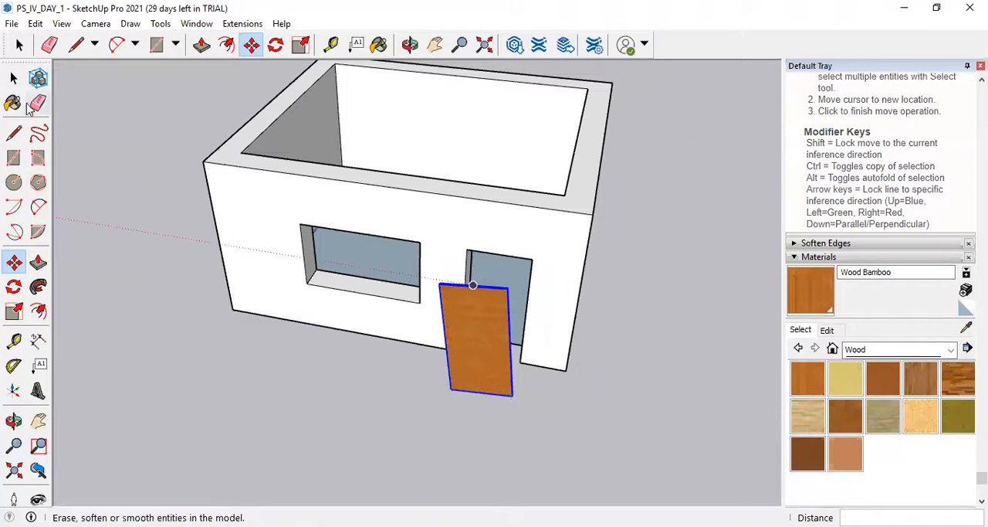
left_click(14, 288)
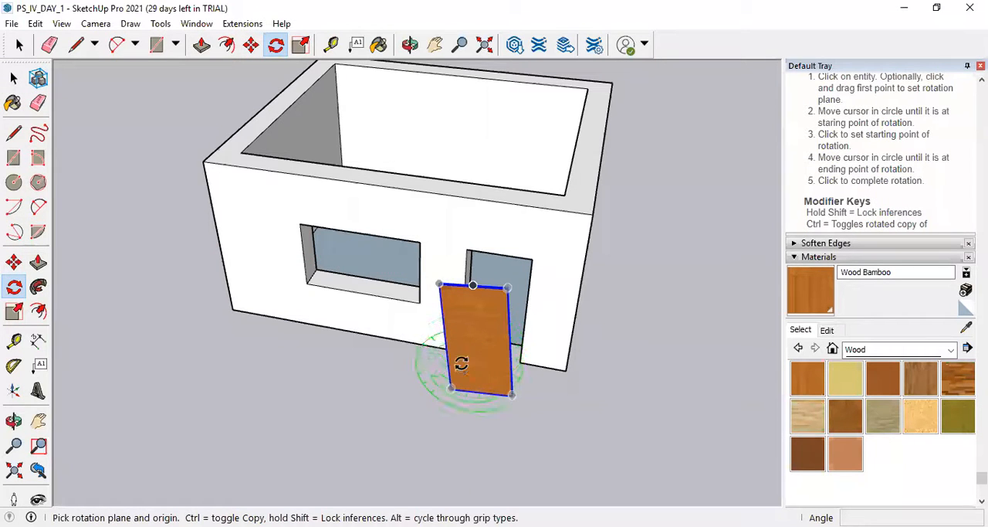
scroll(473, 348, "up", 3)
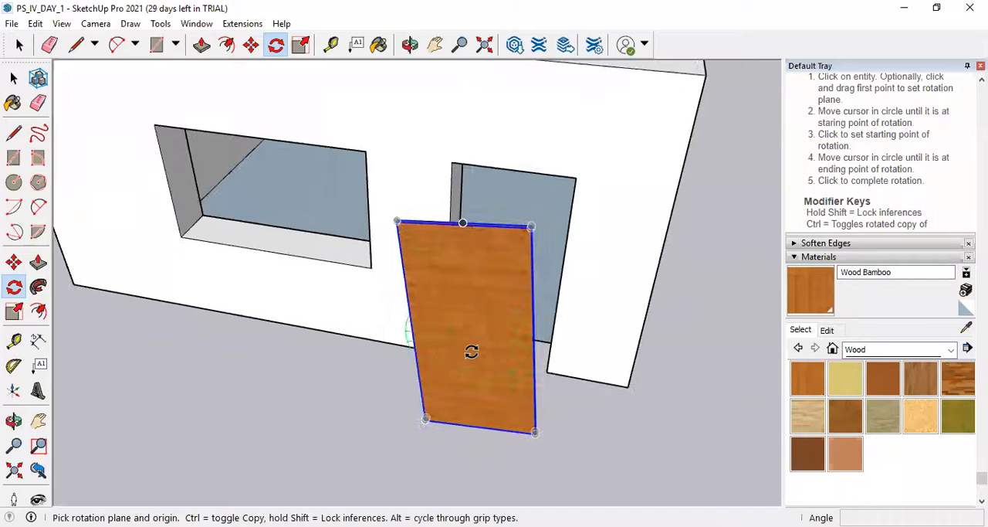
left_click(480, 361)
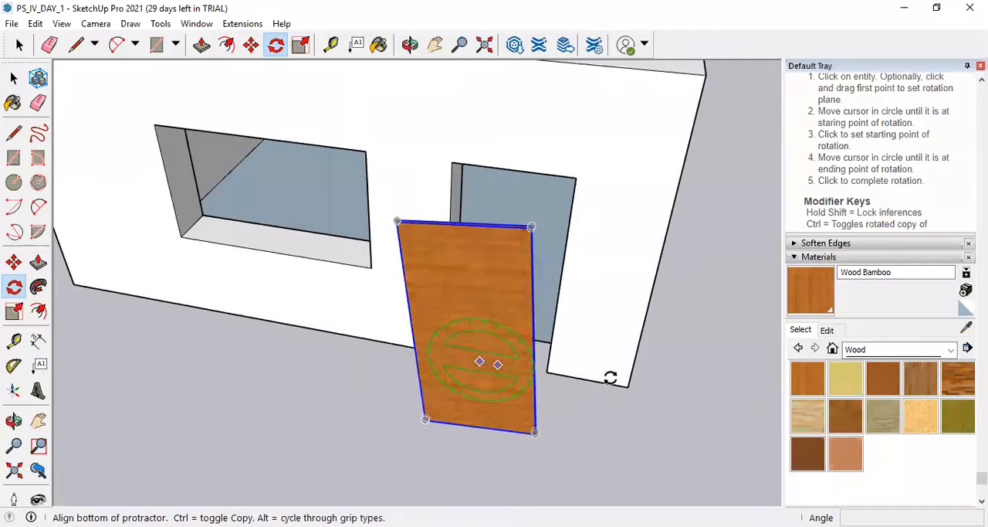
left_click(739, 346)
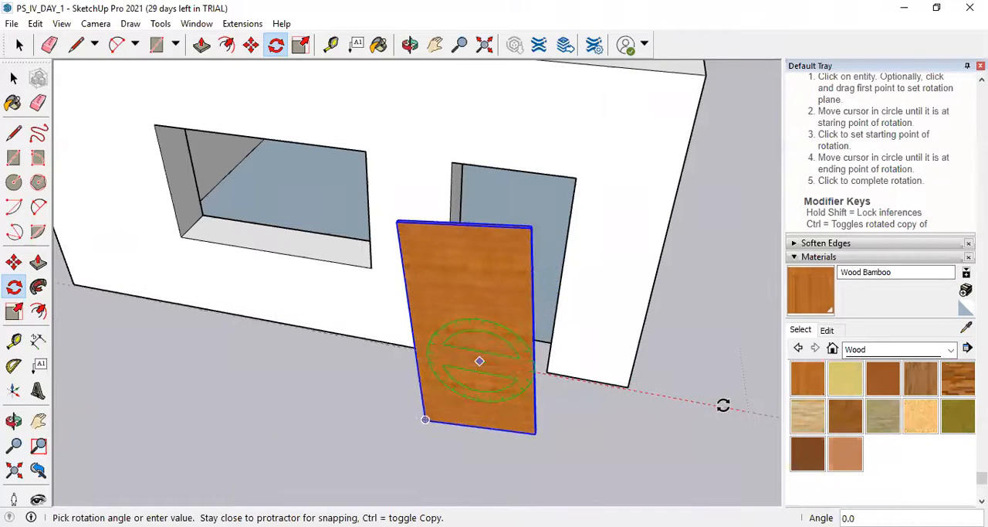
left_click(723, 403)
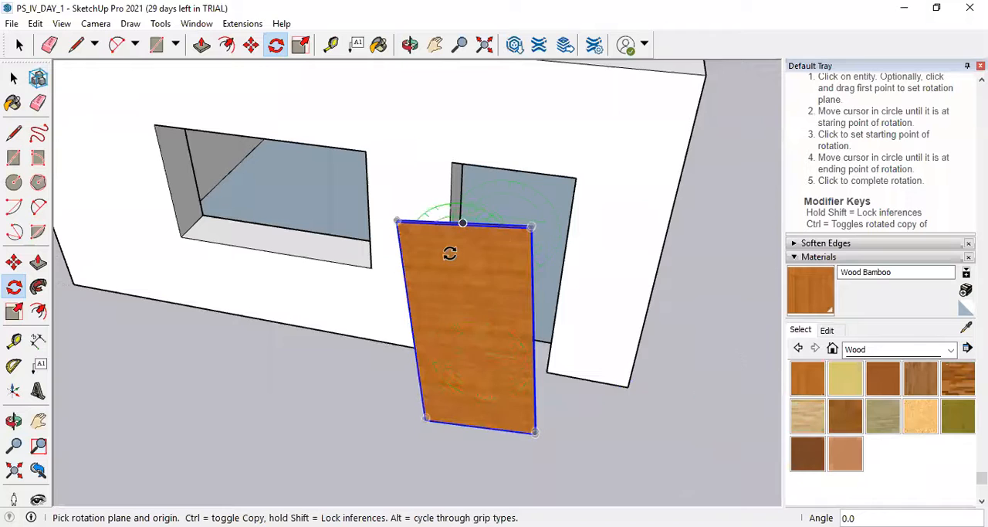
Rotate the tilted door panel 6.5 degrees about a point on its front face, perpendicular to the green axis, starting from the red axis.
middle_click_drag(479, 421, 502, 240)
left_click(499, 231)
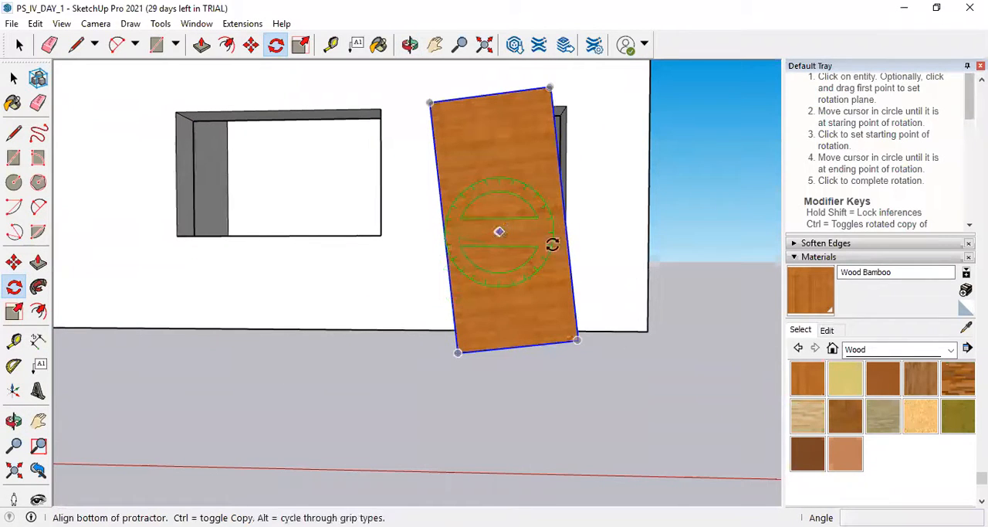
left_click(695, 230)
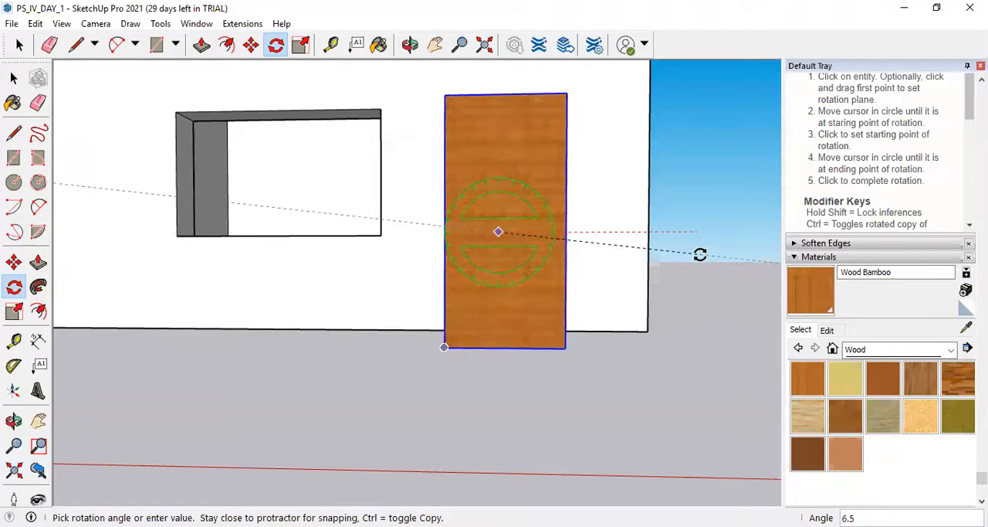
key("Escape")
Move the door panel by its lower right corner onto the matching outer bottom corner of the door opening.
scroll(613, 329, "up", 5)
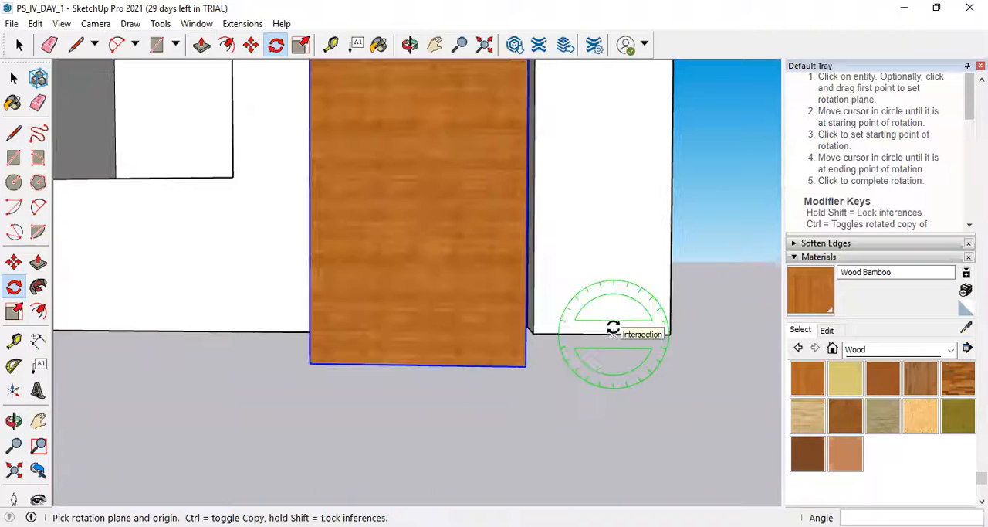
scroll(525, 333, "down", 1)
scroll(525, 339, "up", 1)
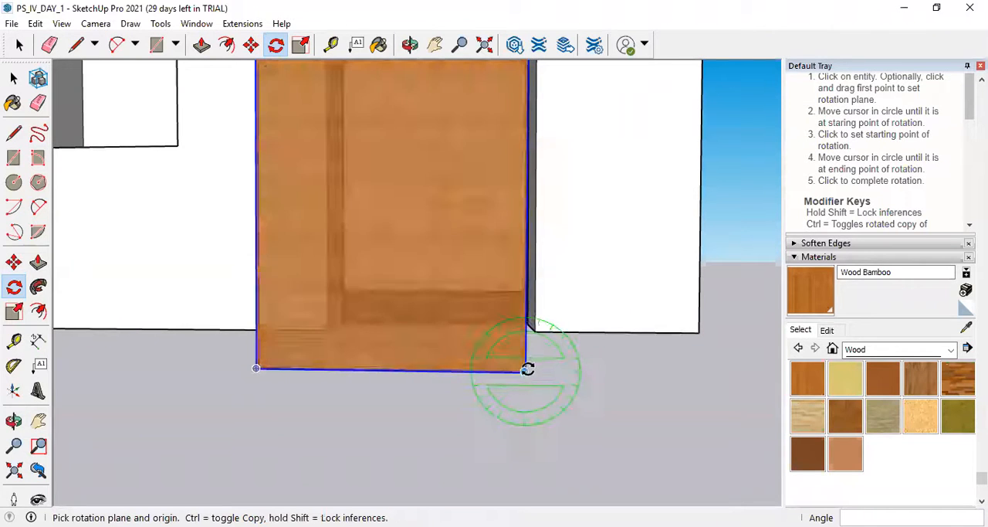
left_click(14, 263)
left_click(529, 374)
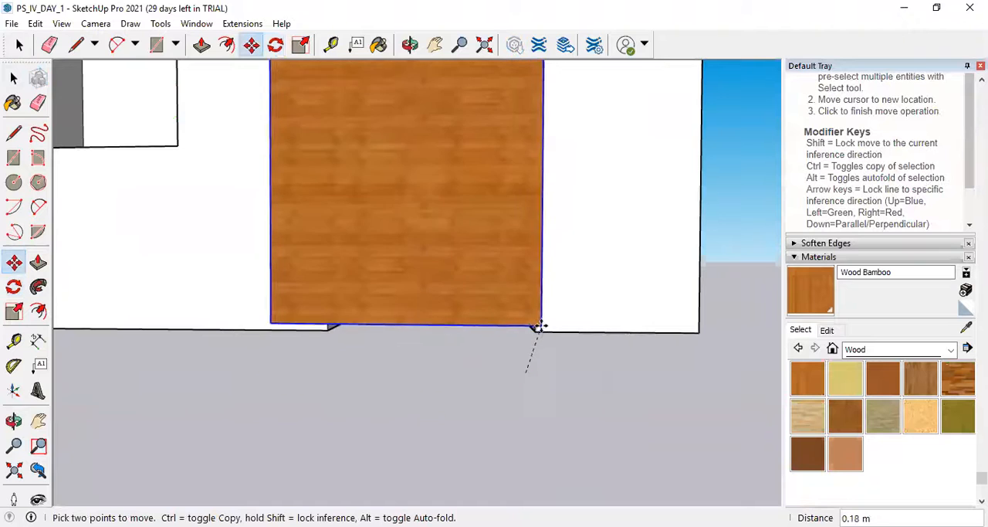
left_click(536, 331)
scroll(450, 276, "down", 2)
scroll(472, 181, "down", 1)
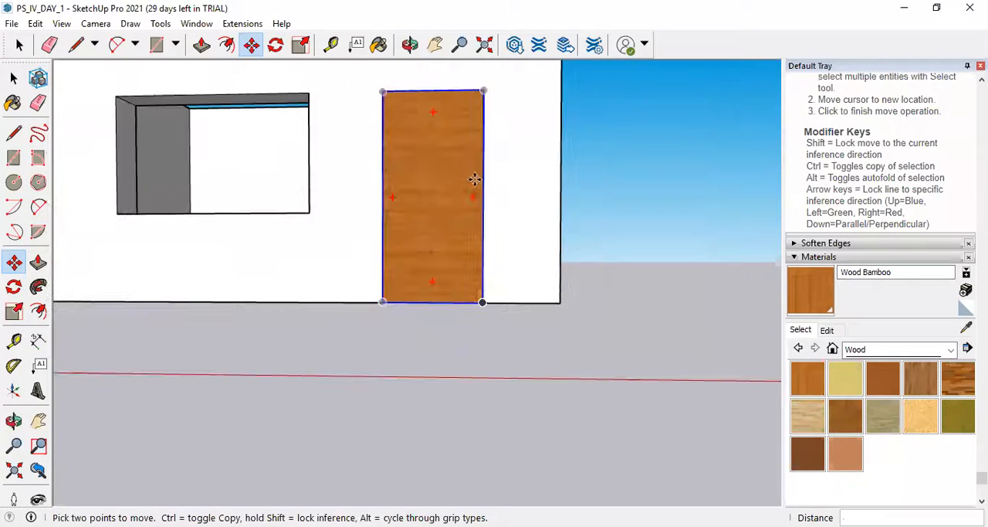
Examine from several angles how the wooden door panel fits into its opening in the front wall.
middle_click_drag(450, 133, 415, 251)
scroll(415, 251, "up", 5)
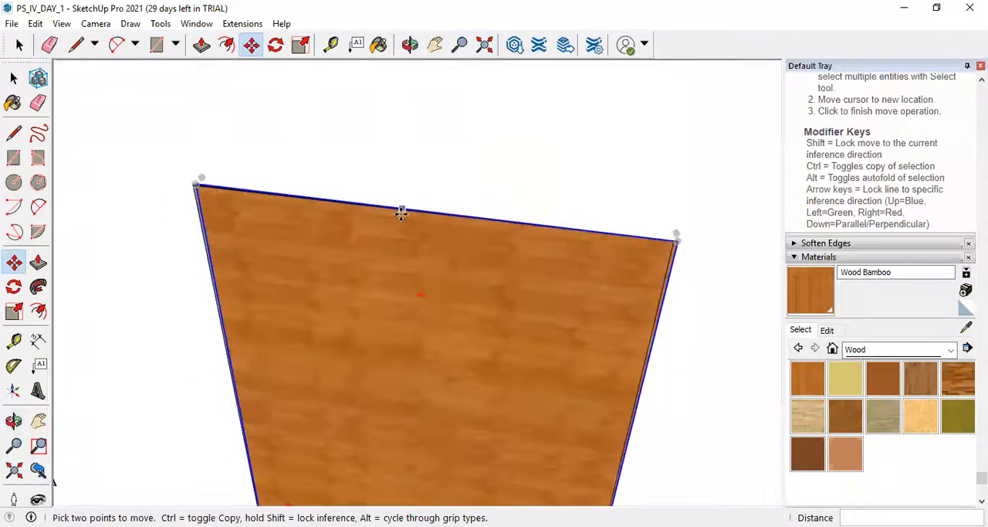
scroll(402, 211, "up", 2)
scroll(432, 220, "down", 2)
middle_click_drag(711, 263, 582, 342)
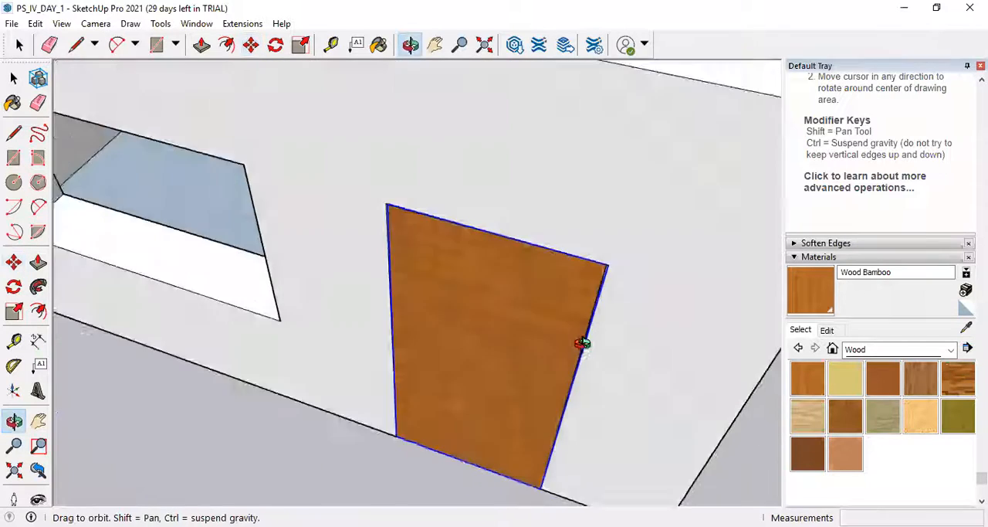
scroll(608, 263, "up", 3)
scroll(602, 267, "down", 5)
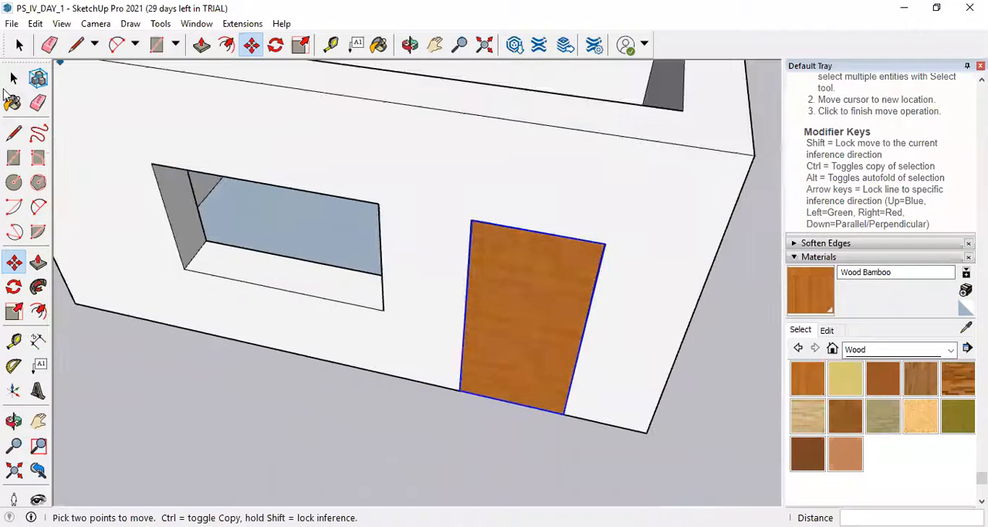
left_click(13, 78)
left_click(13, 79)
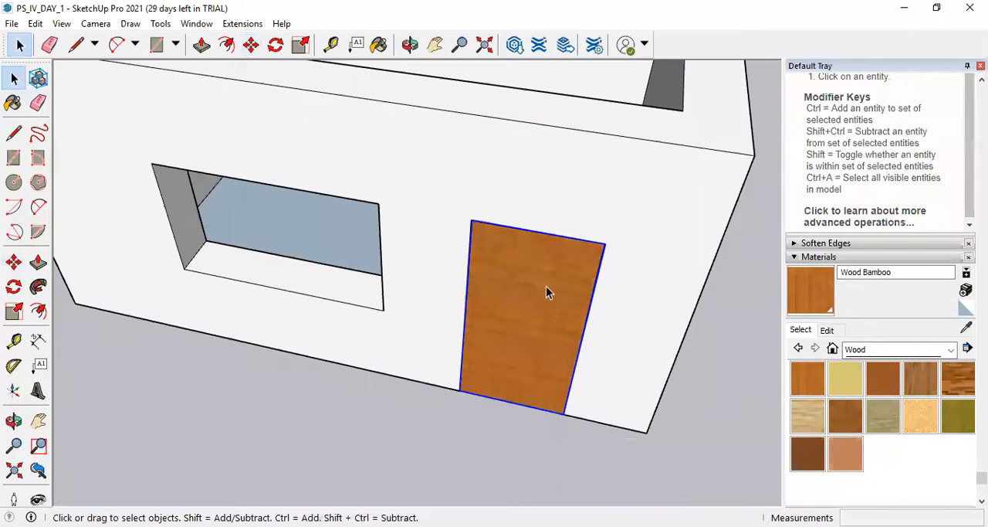
scroll(511, 294, "down", 3)
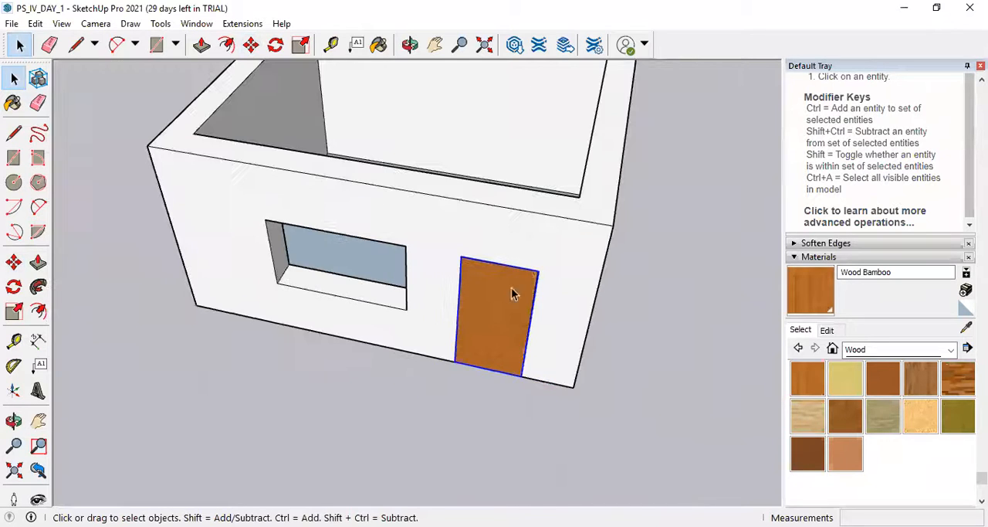
scroll(522, 247, "up", 2)
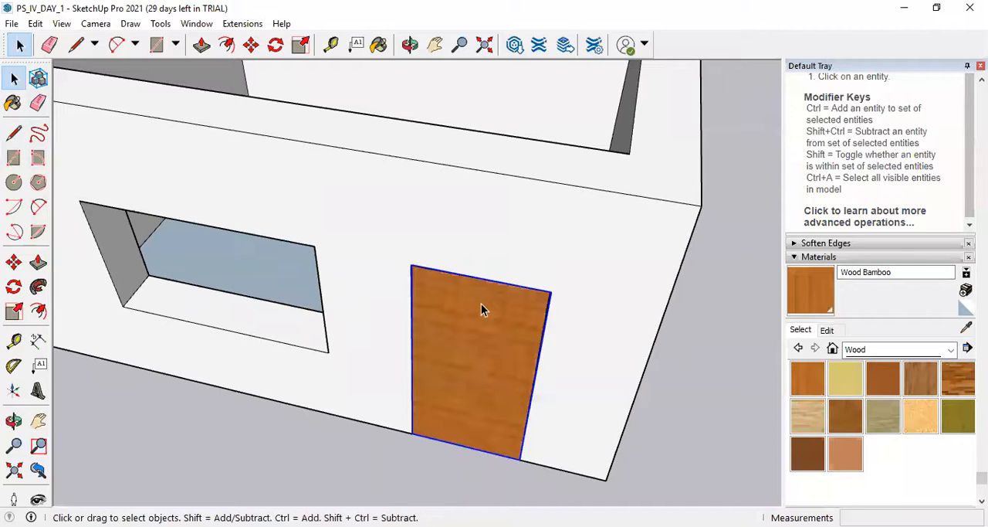
Select the door panel and move it by its lower left corner about 0.23 m out in front of the wall.
left_click(630, 202)
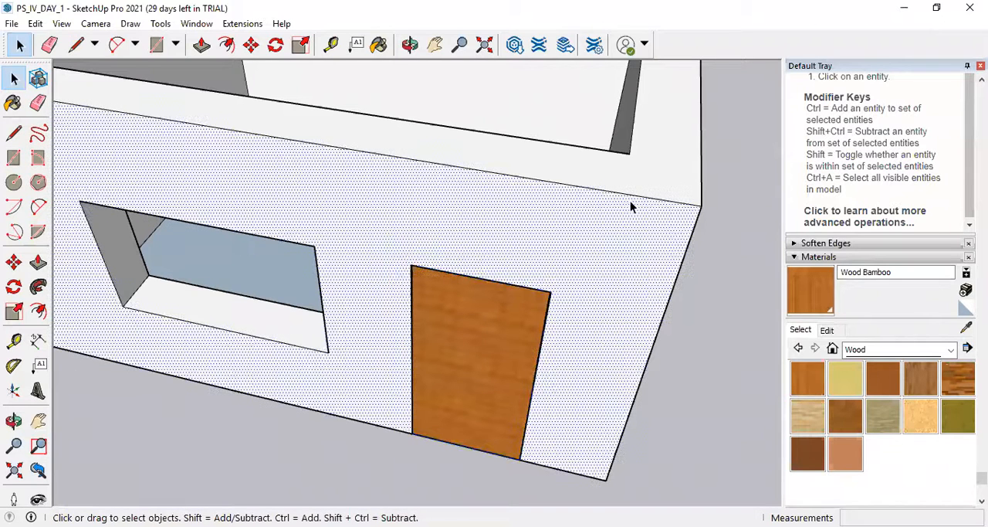
left_click(451, 345)
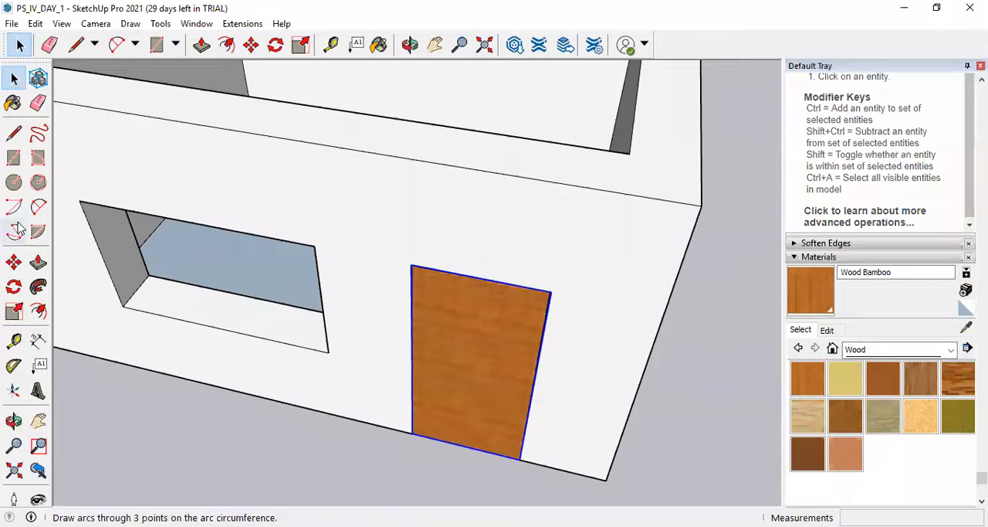
left_click(13, 265)
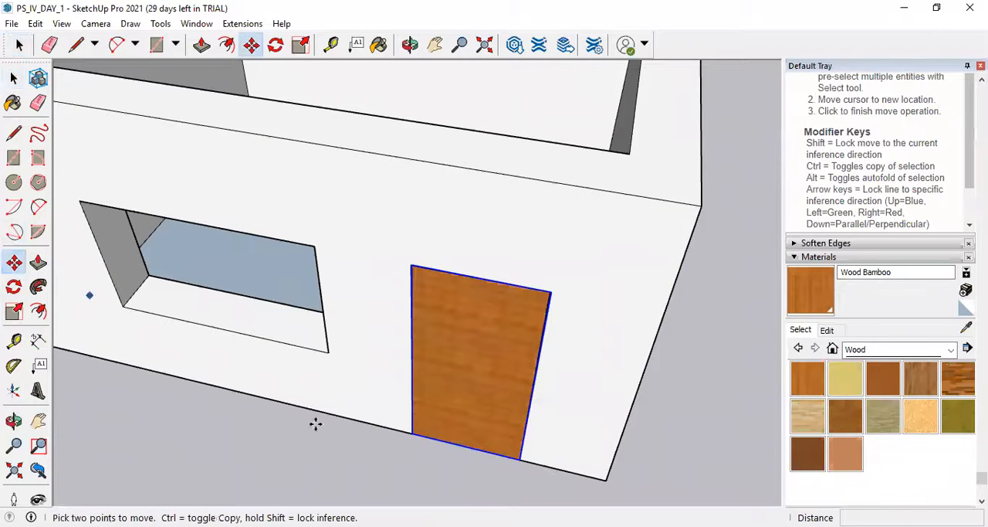
left_click(410, 433)
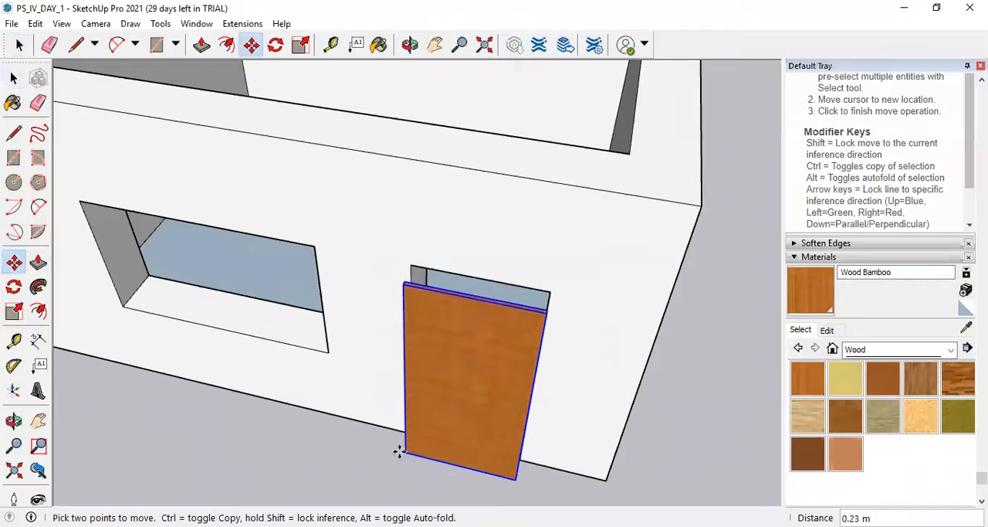
left_click(499, 304)
Rotate the door panel 45 degrees horizontally about the midpoint of its top edge, starting along that edge.
scroll(506, 308, "up", 5)
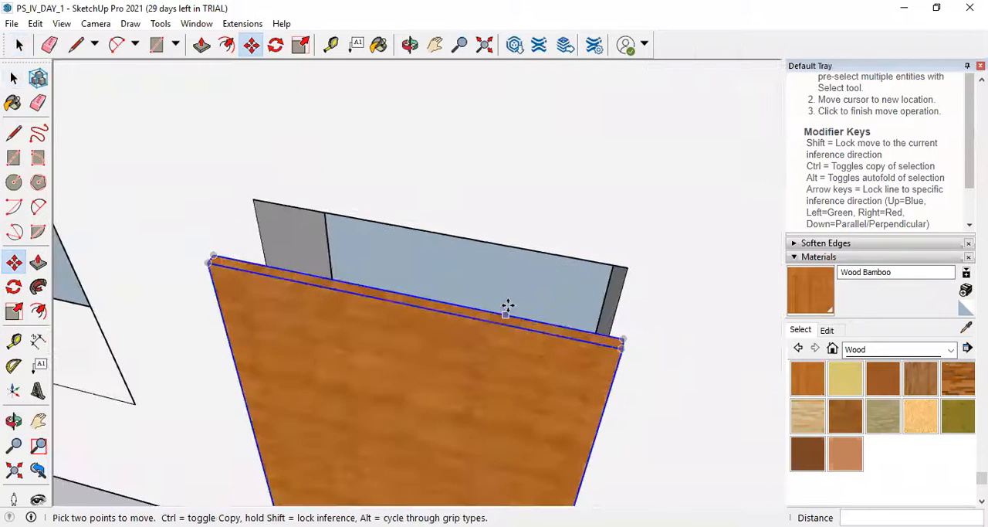
scroll(464, 305, "down", 2)
scroll(368, 234, "down", 4)
middle_click_drag(379, 242, 330, 180)
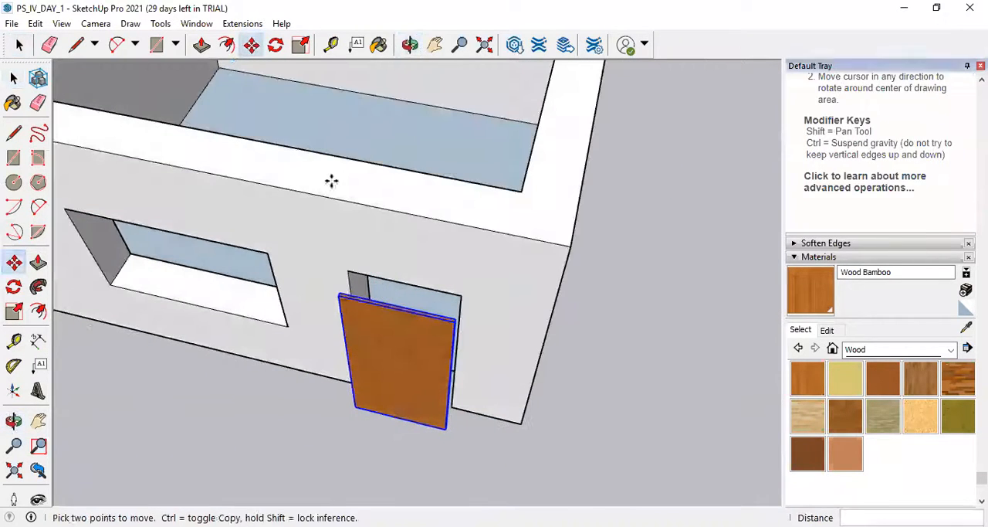
left_click(276, 45)
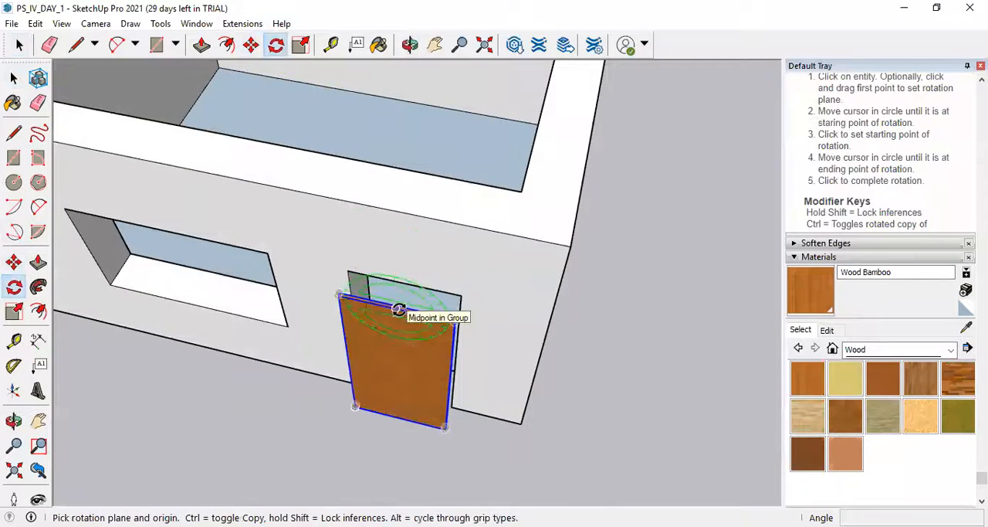
scroll(397, 313, "up", 3)
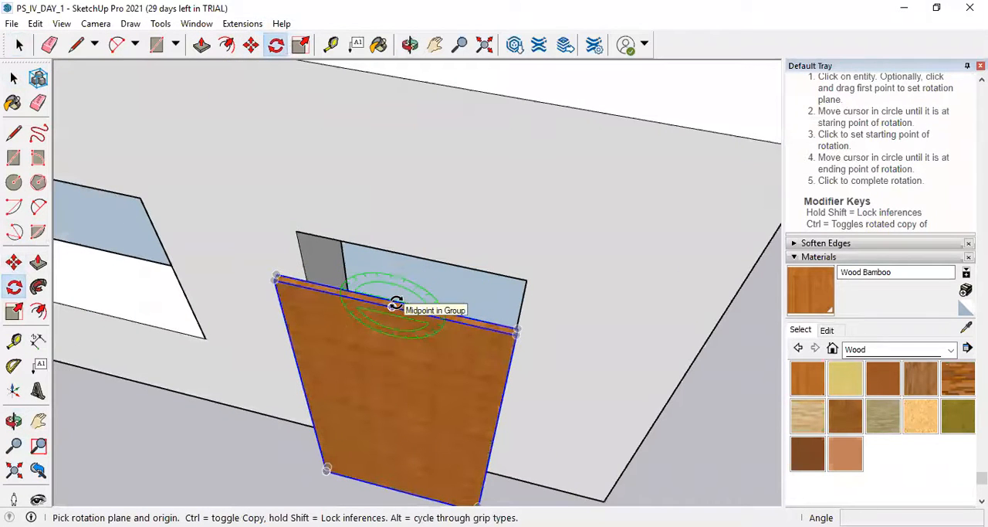
left_click(394, 301)
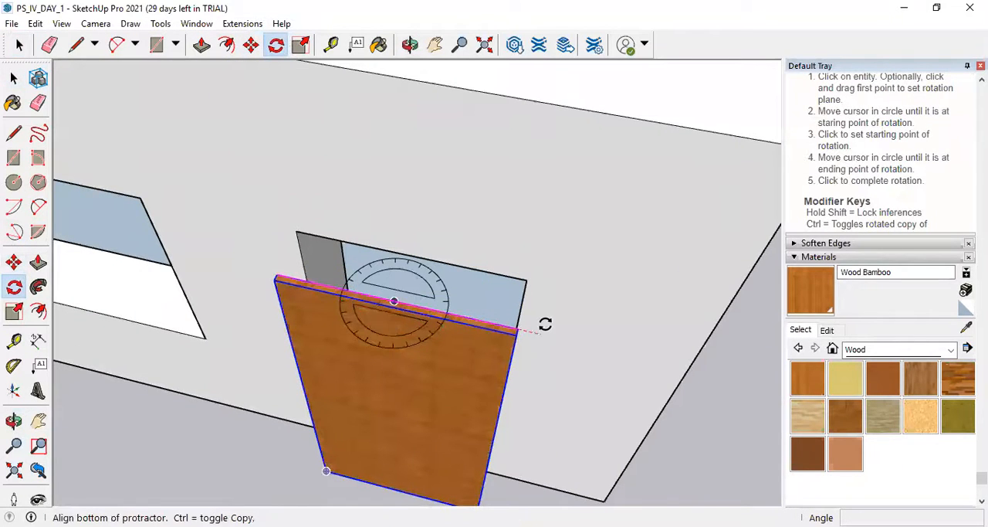
left_click(547, 328)
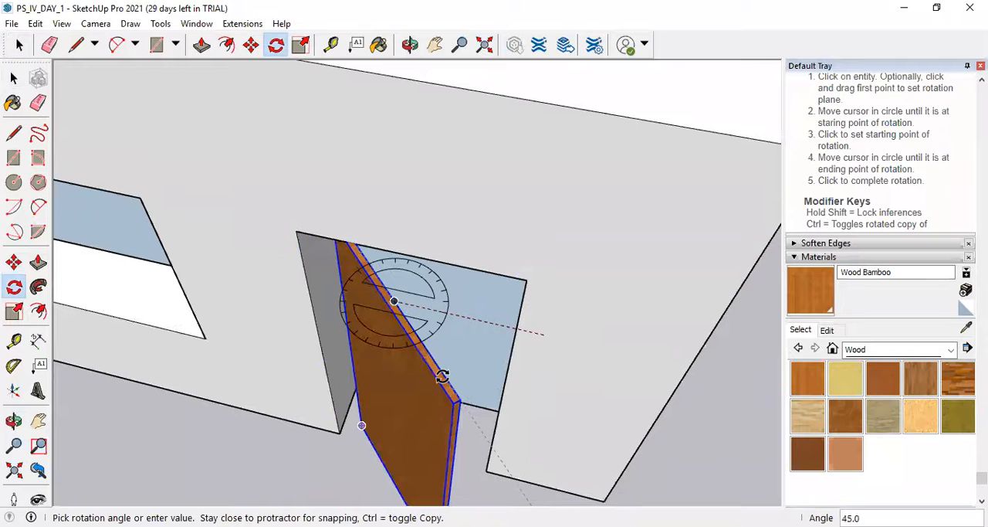
left_click(437, 378)
scroll(410, 284, "down", 5)
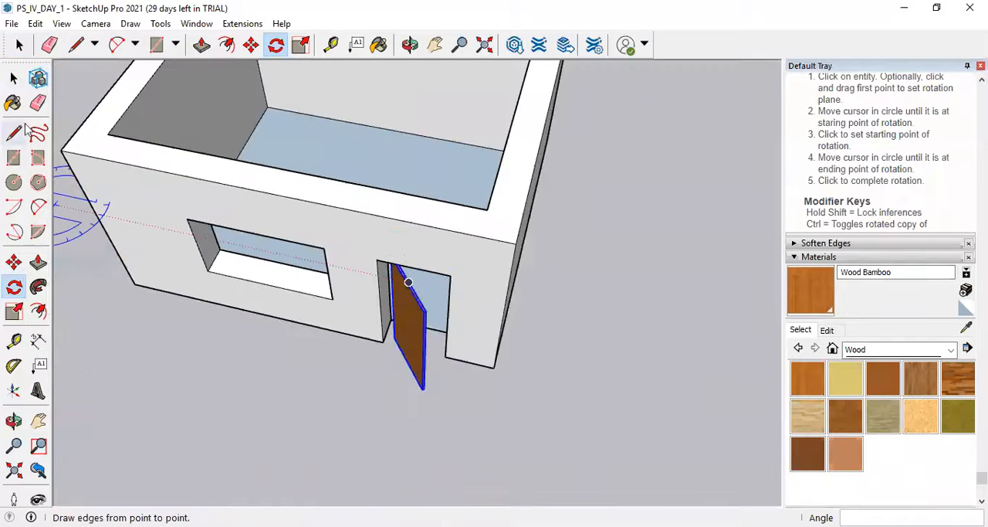
Move the angled door panel by its lower corner about 1.09 m to the inner bottom corner of the door opening.
left_click(13, 263)
scroll(377, 417, "up", 6)
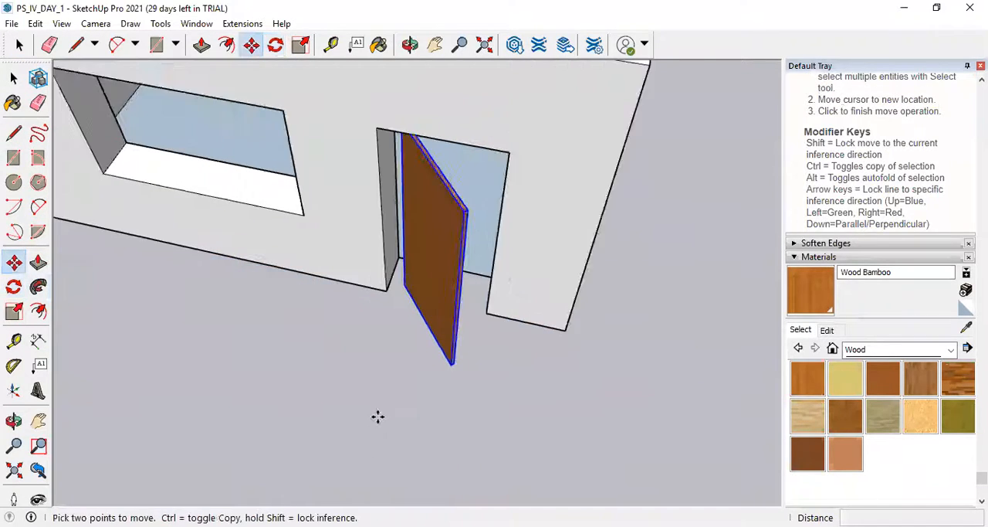
left_click(438, 340)
middle_click_drag(434, 213, 433, 126)
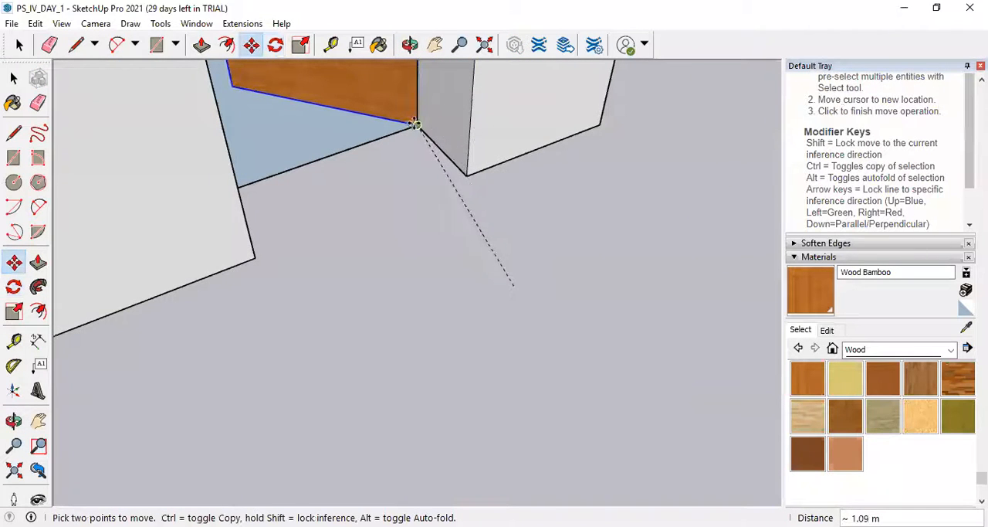
Examine the roofless house from outside and above, including the angled door panel inside its opening.
scroll(198, 383, "down", 10)
middle_click_drag(382, 400, 262, 265)
scroll(305, 267, "up", 8)
middle_click_drag(514, 307, 264, 388)
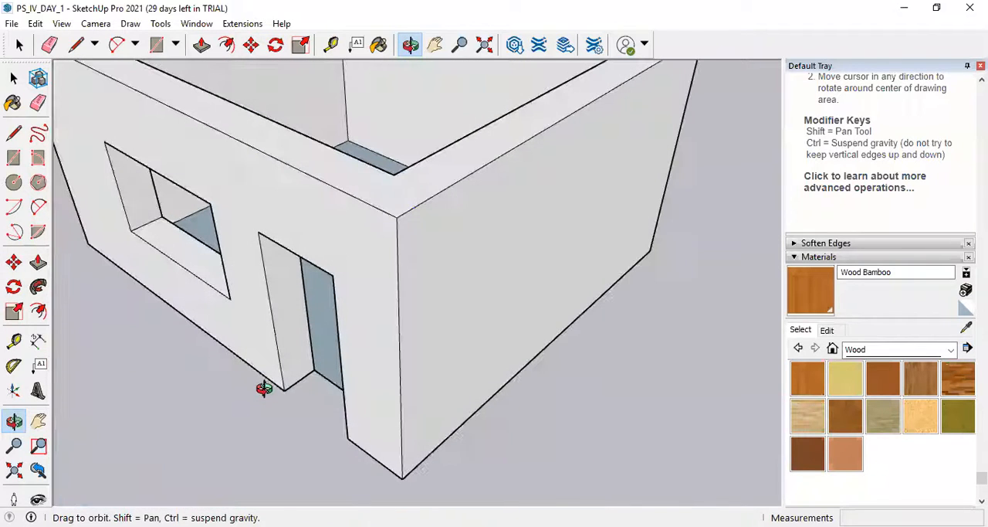
left_click(13, 78)
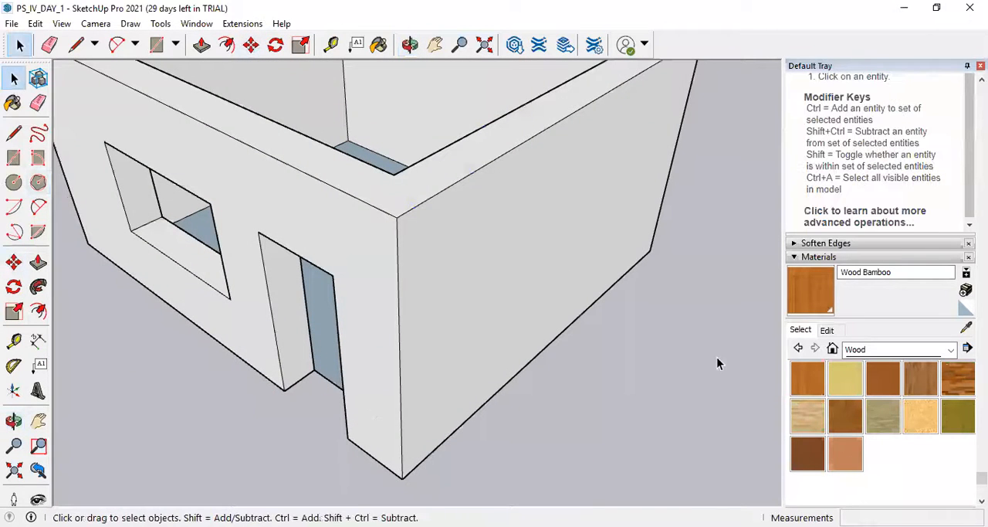
scroll(627, 361, "down", 5)
scroll(542, 279, "down", 2)
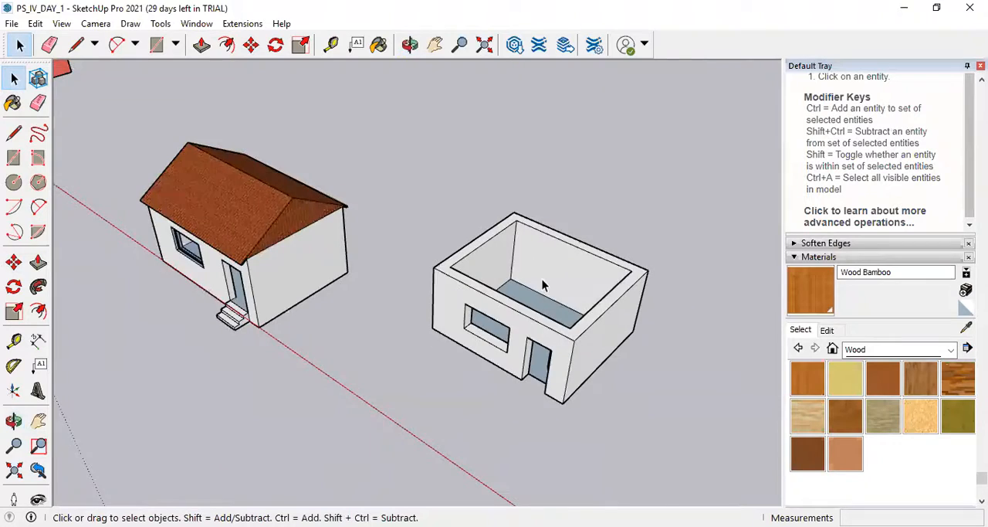
scroll(542, 279, "up", 8)
scroll(541, 300, "down", 3)
middle_click_drag(515, 317, 597, 462)
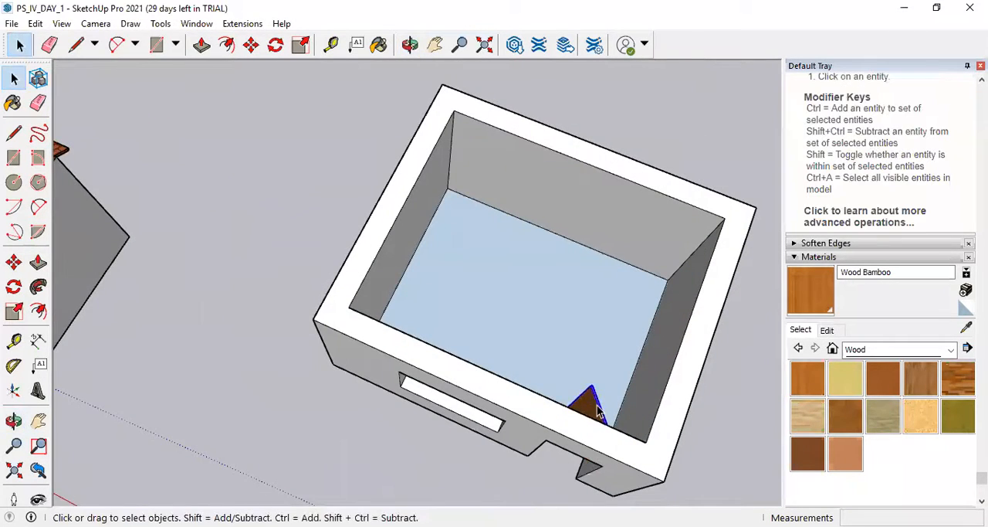
Copy the red cube nearest the origin about 8.99 m along the red axis, using its lower front corner as base point.
scroll(533, 368, "down", 4)
middle_click_drag(536, 481, 638, 322)
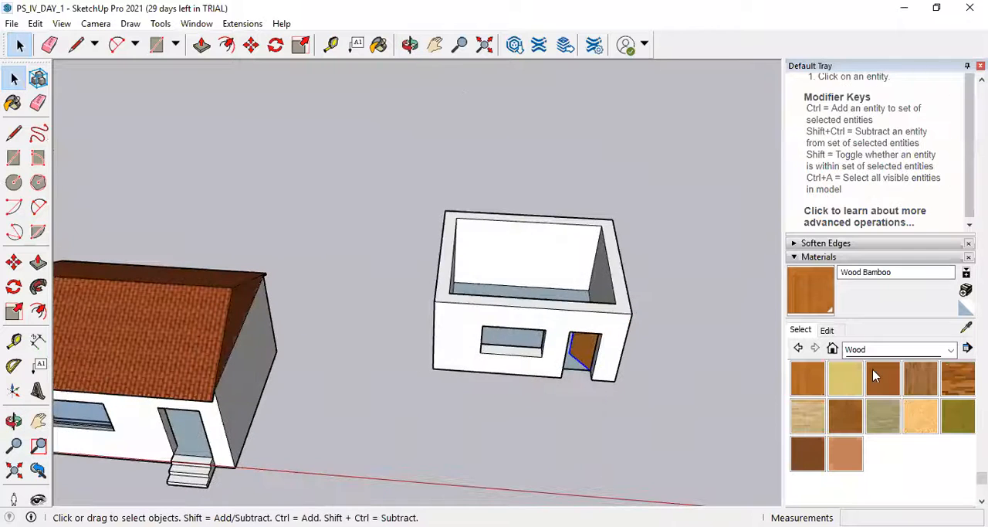
scroll(878, 375, "down", 1)
scroll(589, 317, "down", 5)
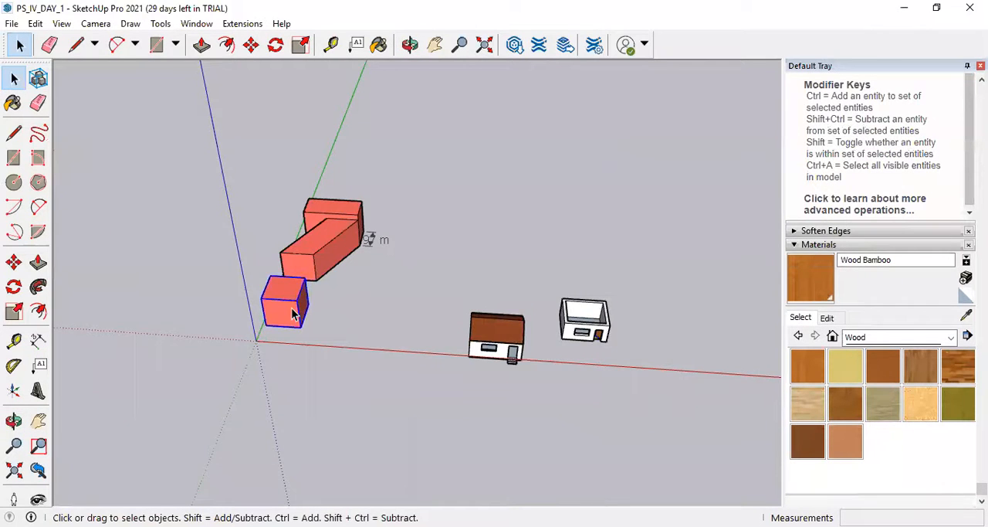
scroll(291, 312, "up", 5)
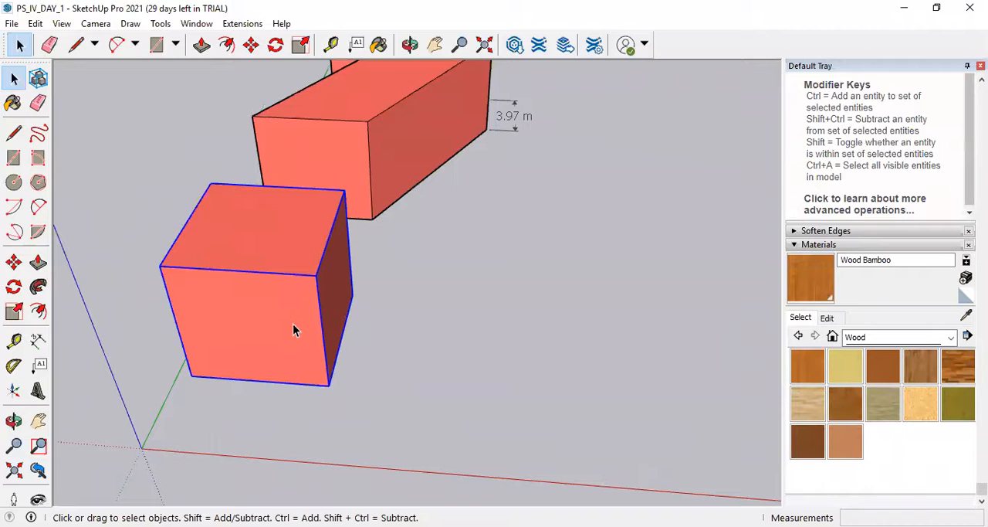
left_click(250, 45)
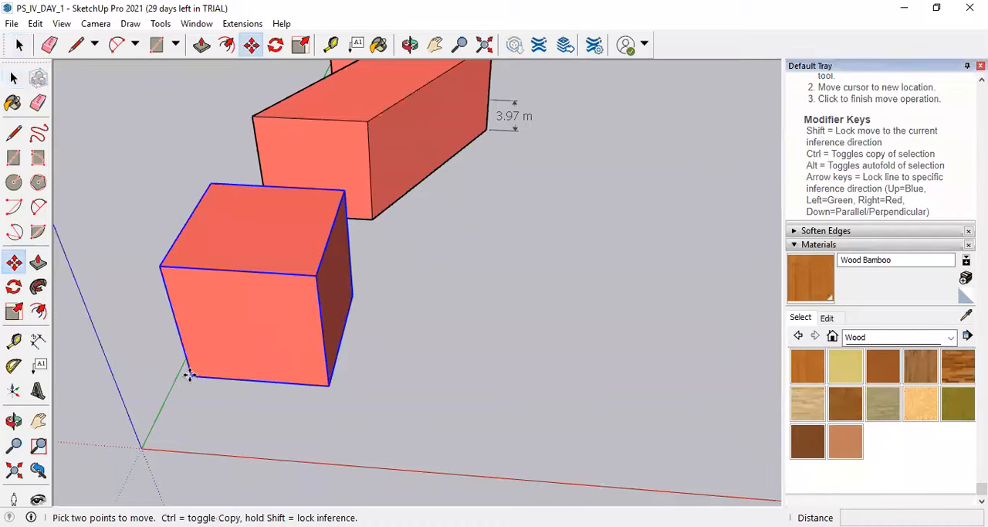
left_click(190, 376)
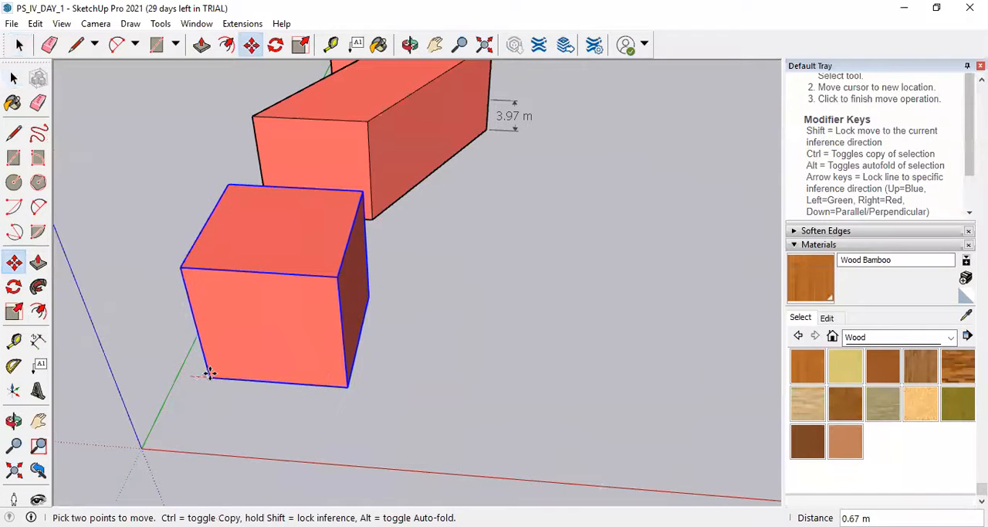
key("ctrl")
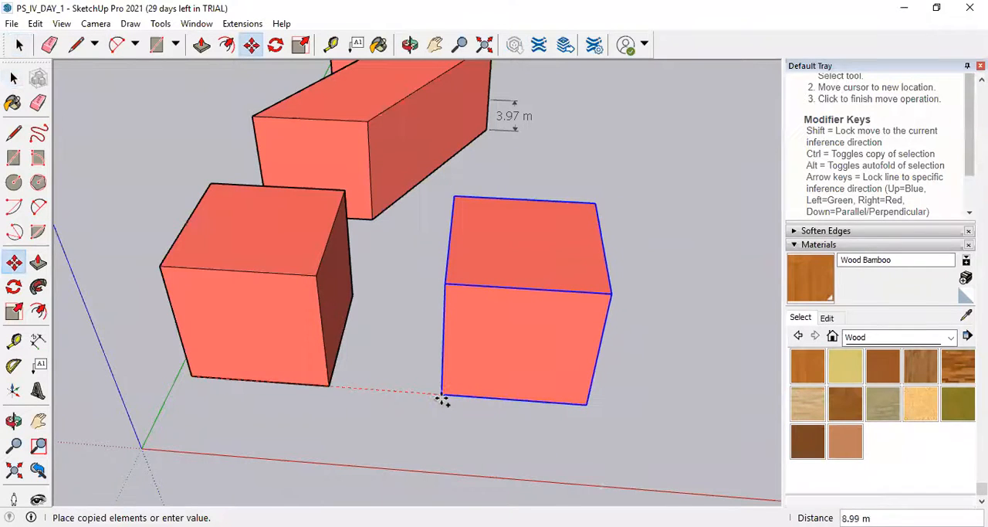
left_click(443, 395)
Copy the original cube by its lower front corner exactly 20 m along the red axis, past the first copy.
scroll(217, 443, "down", 4)
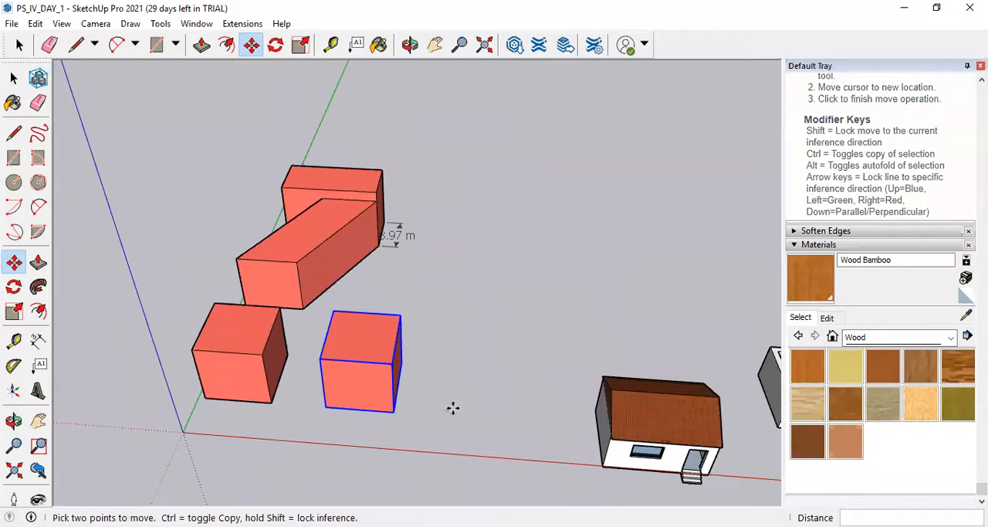
left_click(13, 78)
left_click(213, 351)
left_click(251, 45)
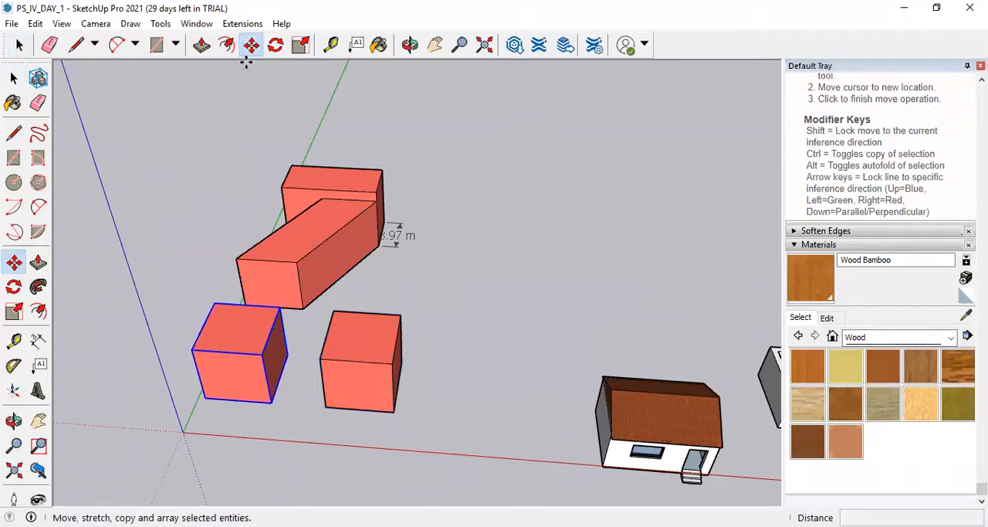
scroll(195, 400, "up", 2)
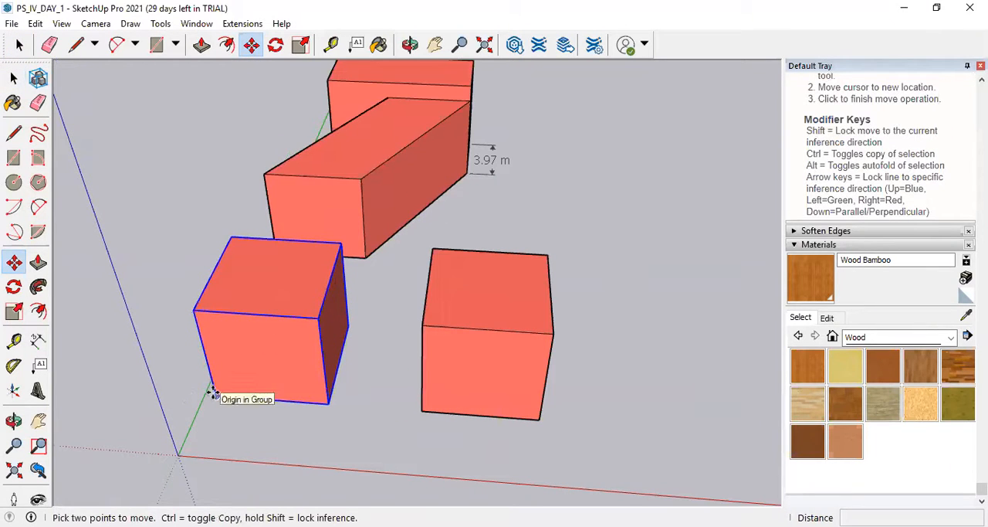
left_click(214, 392)
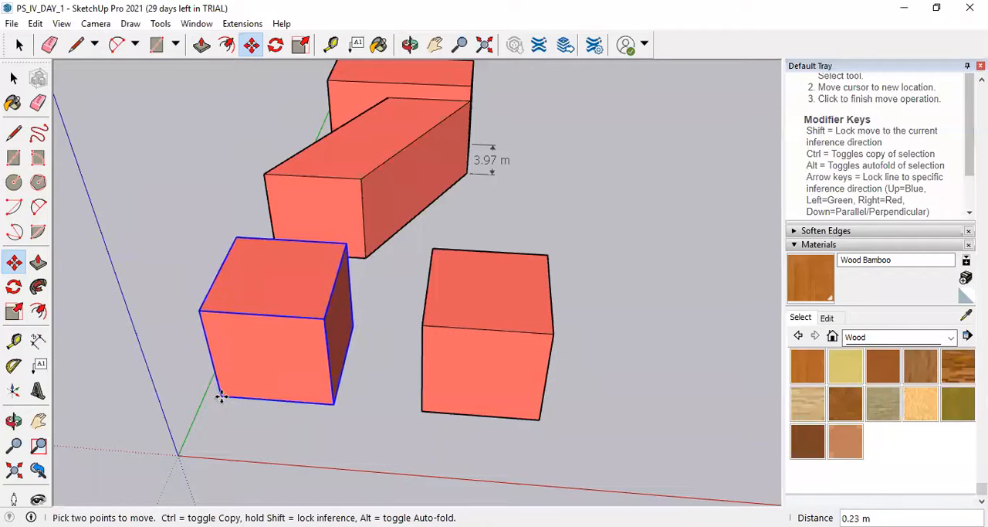
key("ctrl")
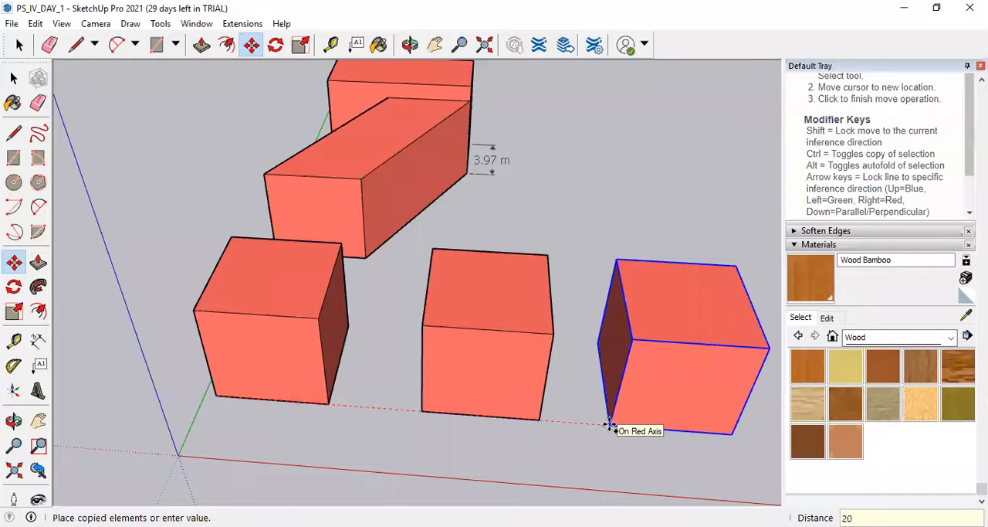
type("20")
key("Return")
Dimension the distance between matching lower front corners of the original cube and the farthest copy, and delete that dimension.
scroll(152, 399, "down", 2)
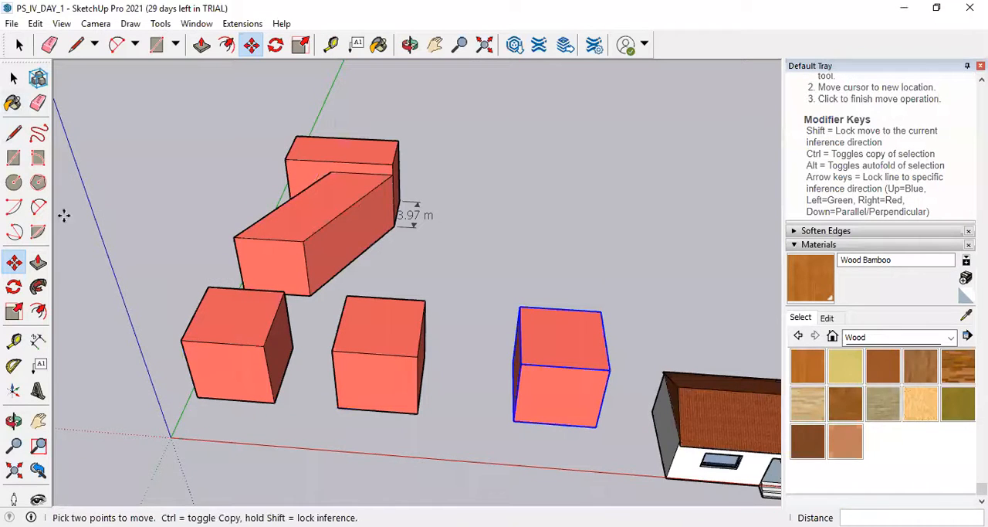
left_click(38, 340)
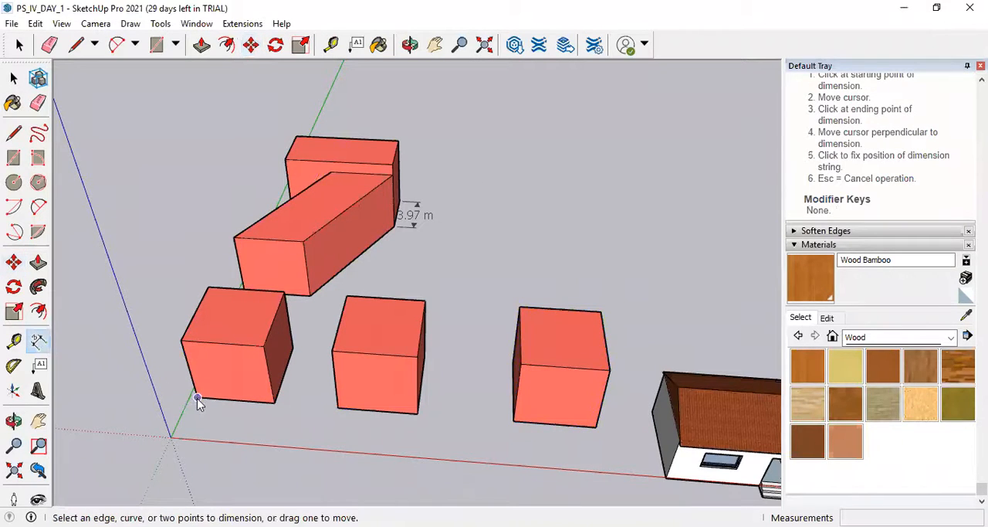
left_click(197, 398)
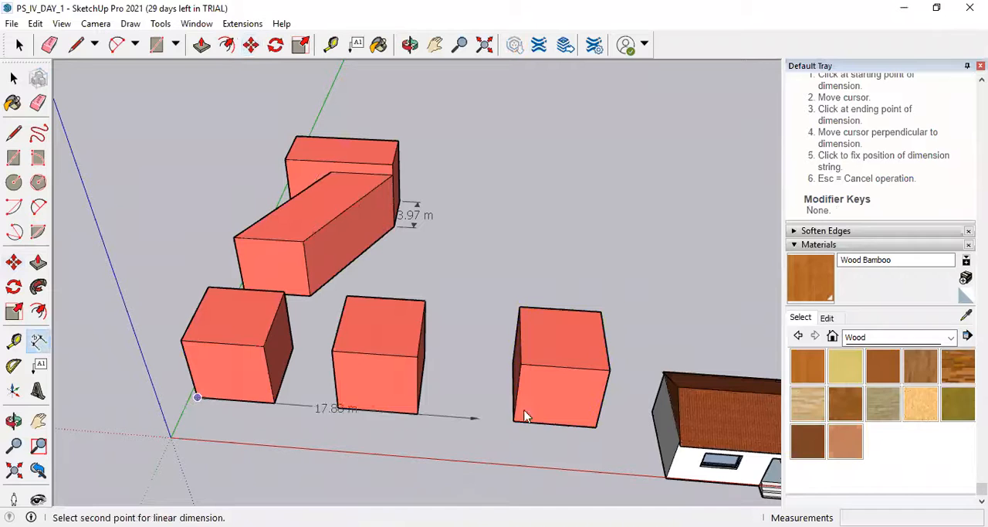
left_click(512, 450)
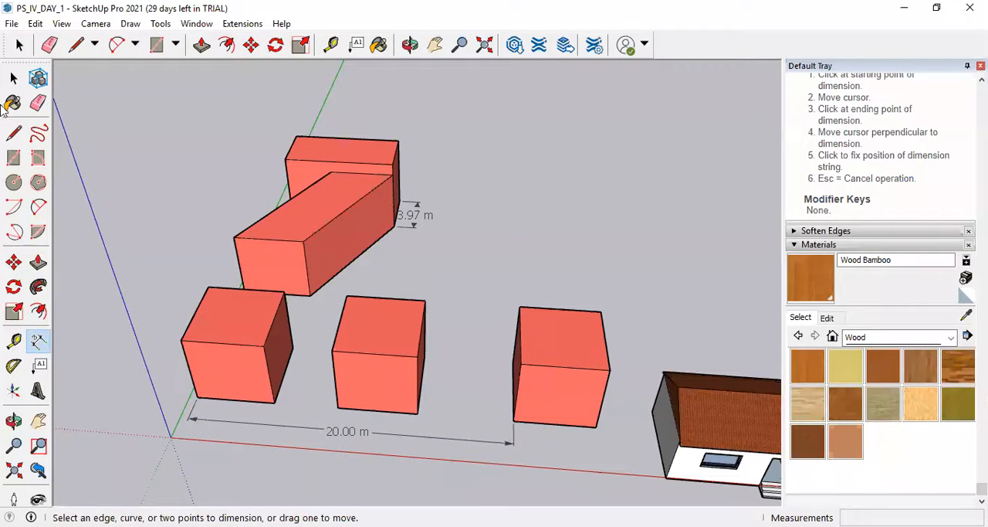
left_click(14, 78)
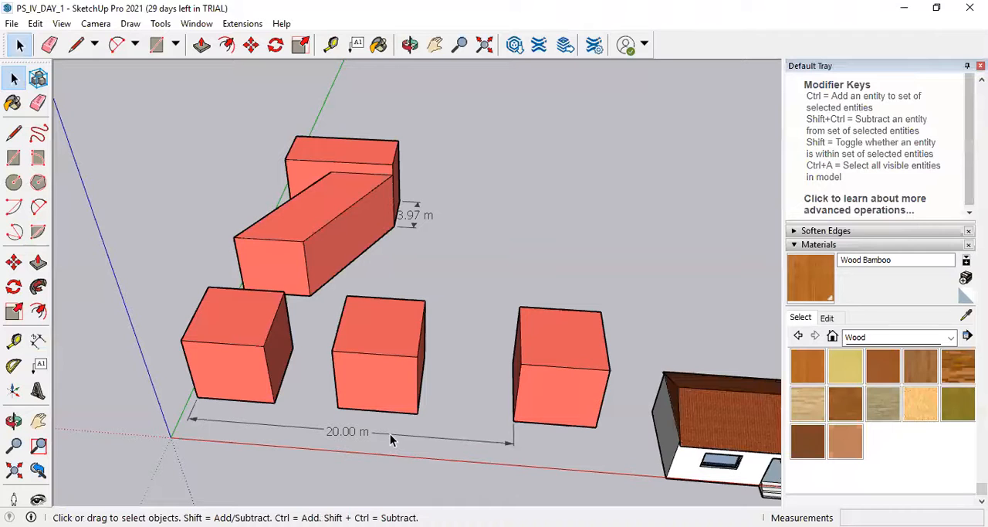
key("Delete")
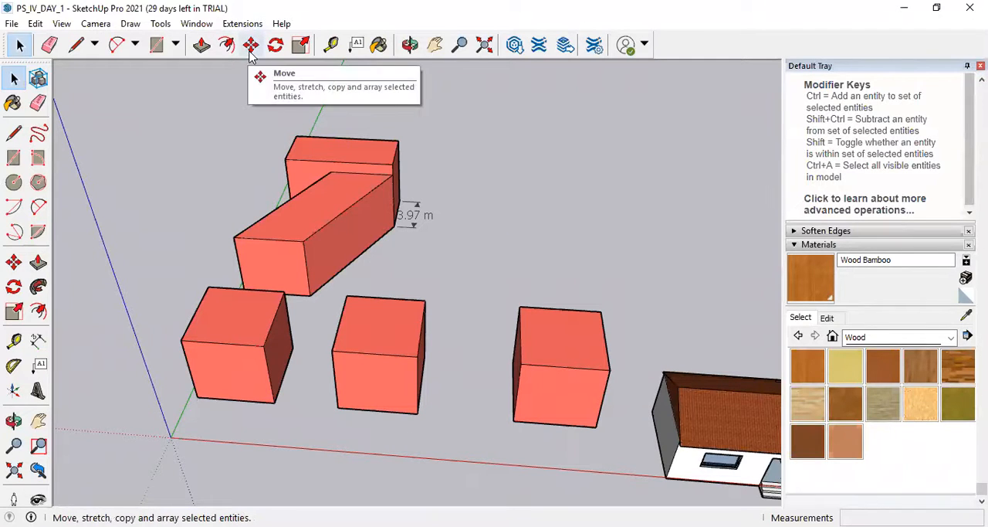
Examine the row of cubes, the roofed example house and the roofless house from above and from the side.
scroll(84, 251, "down", 2)
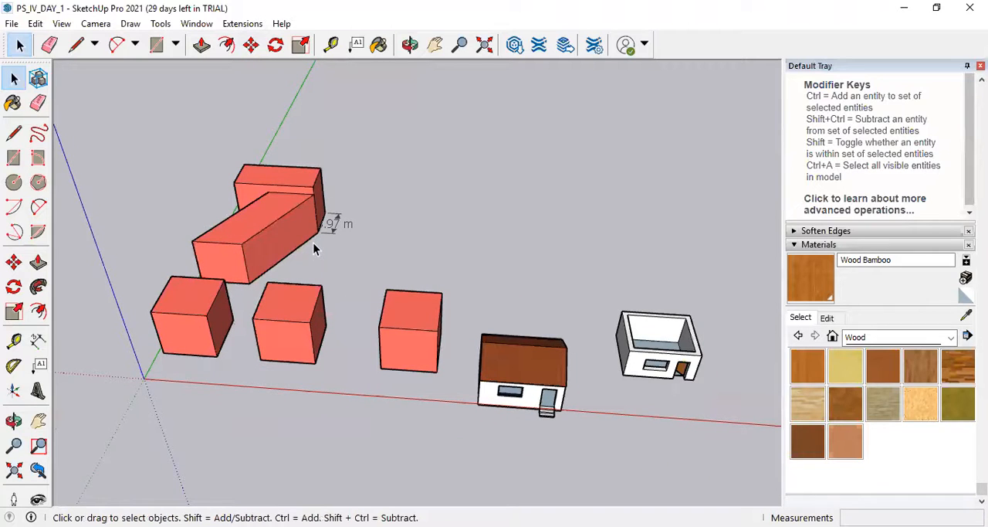
middle_click_drag(343, 128, 359, 207)
scroll(291, 287, "down", 1)
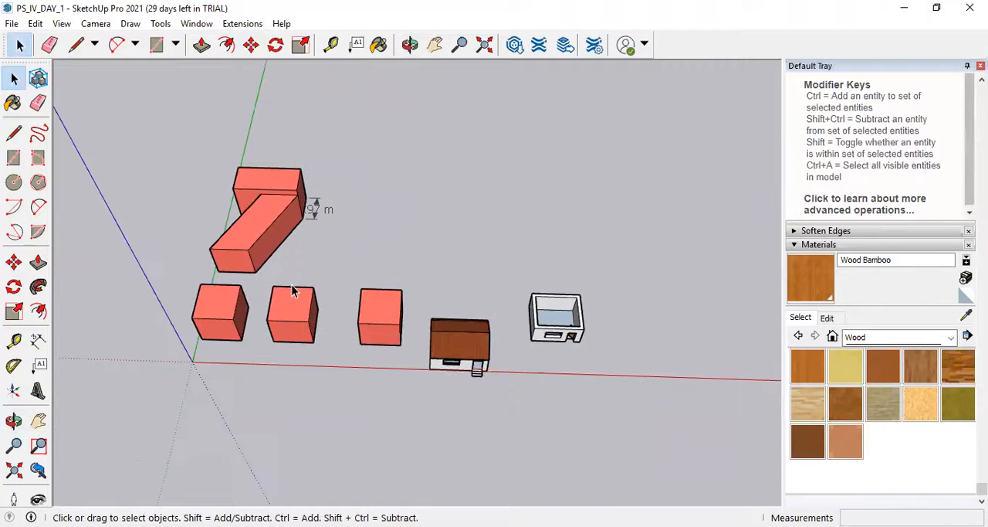
scroll(629, 326, "up", 3)
scroll(494, 315, "up", 3)
middle_click_drag(498, 340, 487, 307)
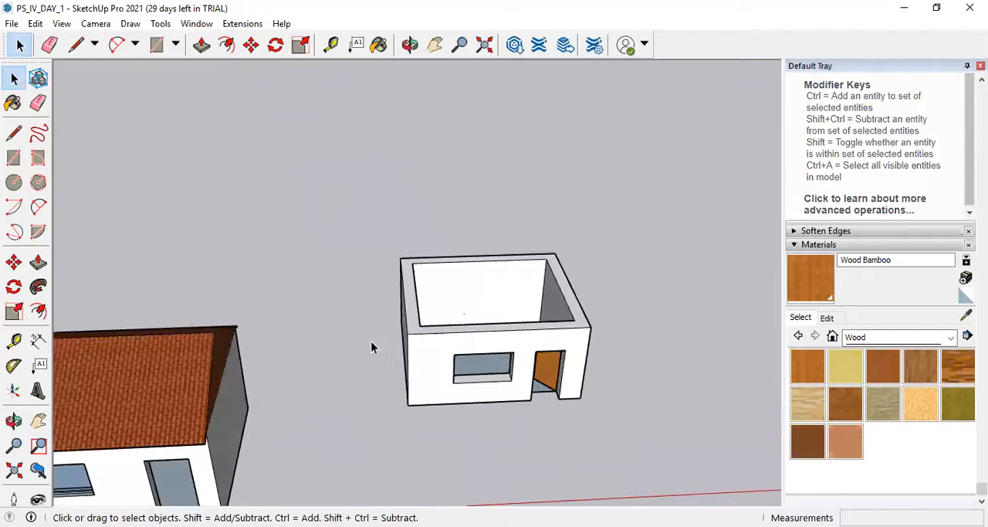
scroll(371, 345, "down", 3)
middle_click_drag(538, 364, 409, 355)
scroll(302, 344, "up", 3)
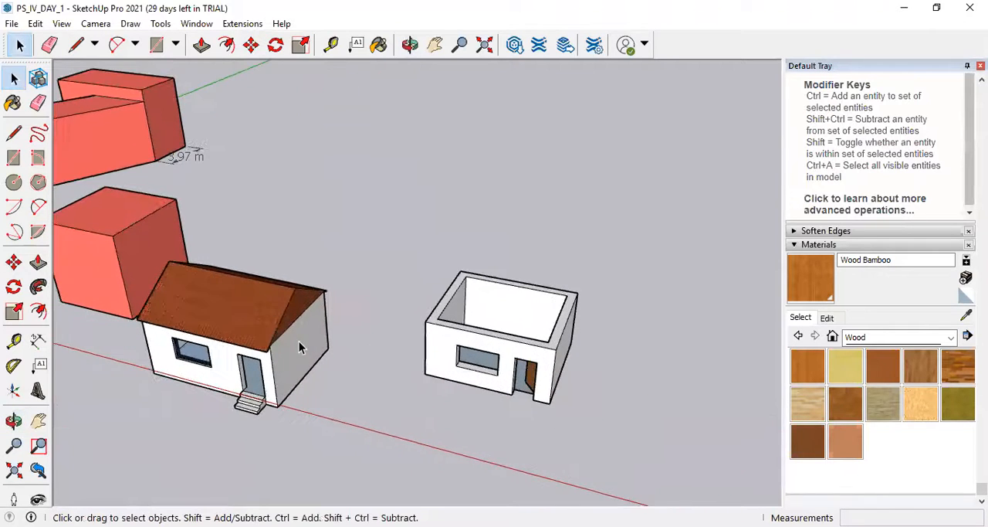
scroll(437, 360, "down", 2)
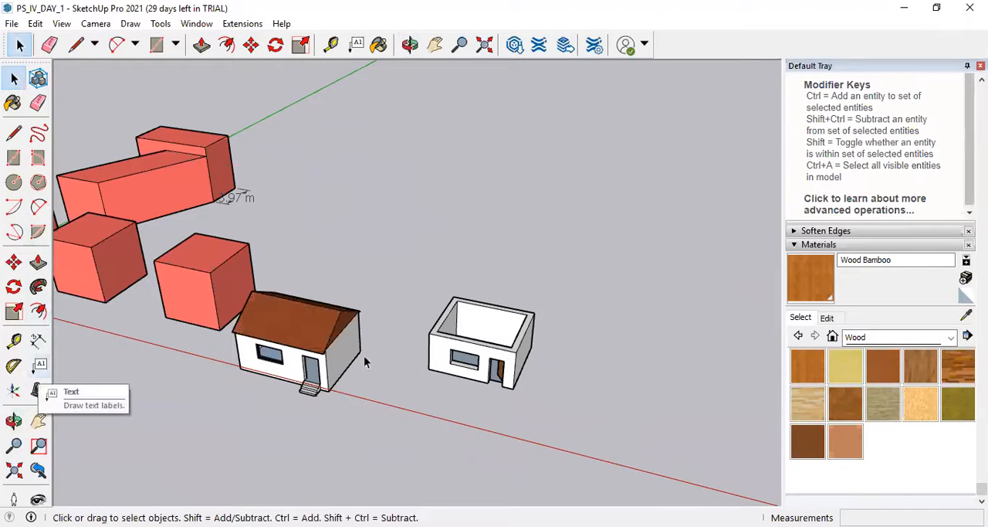
Select the cube copy nearest the roofed house and move it by its upper front corner back along the green axis.
scroll(429, 346, "down", 2)
scroll(425, 344, "up", 4)
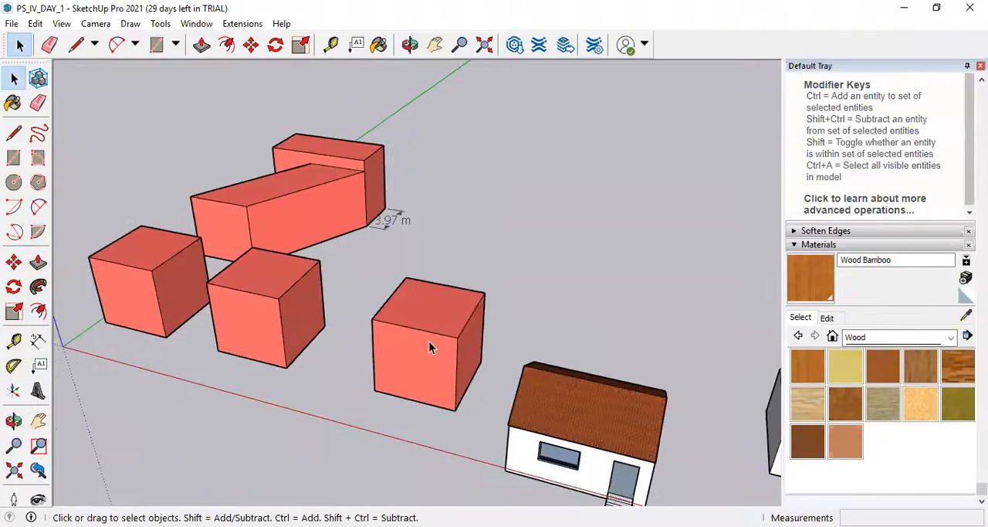
left_click(431, 347)
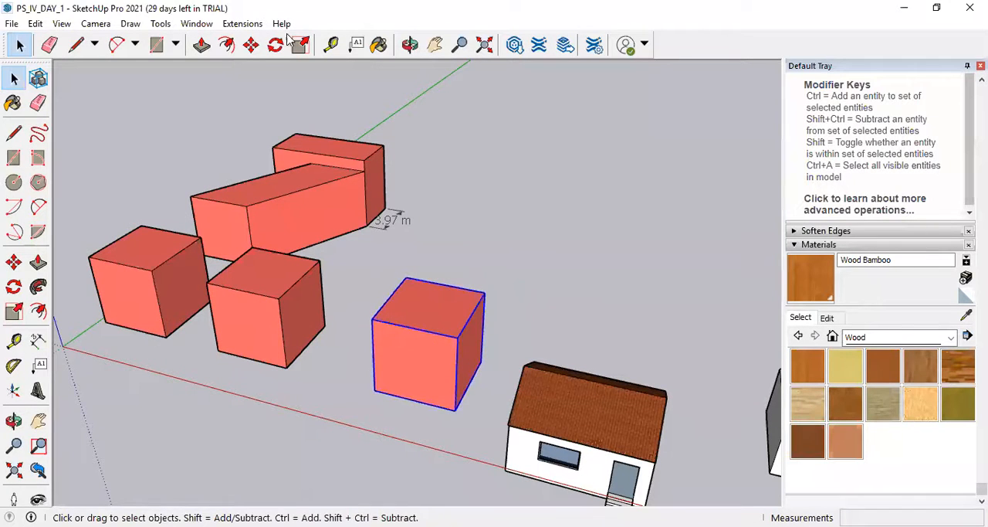
left_click(252, 45)
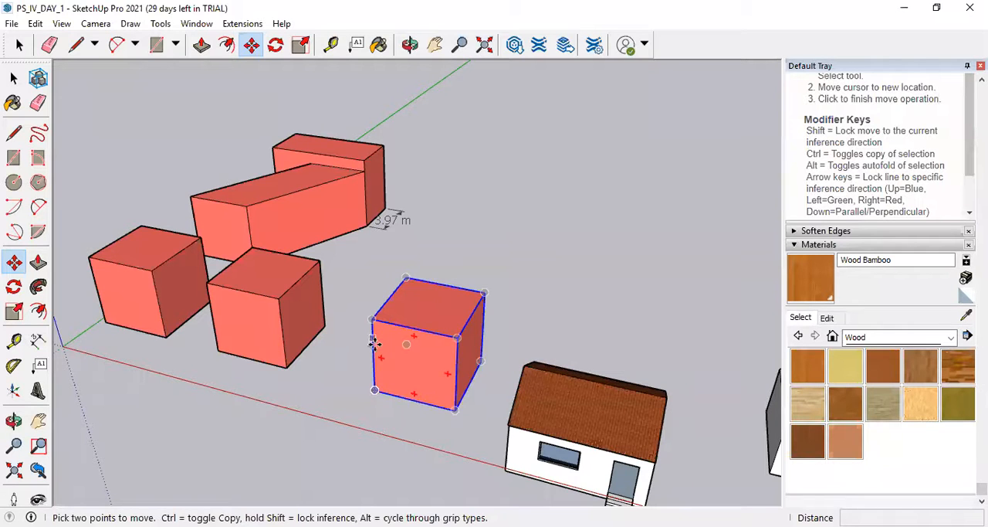
left_click(458, 335)
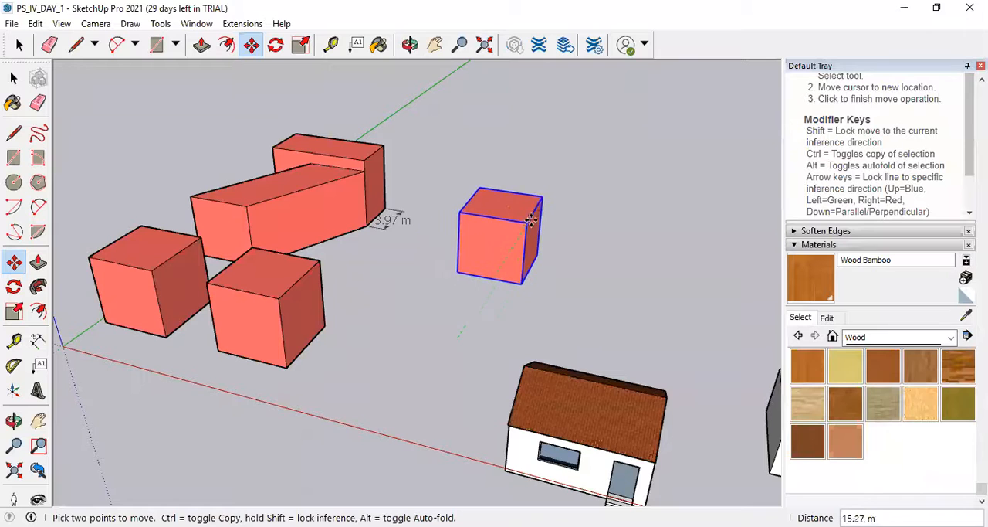
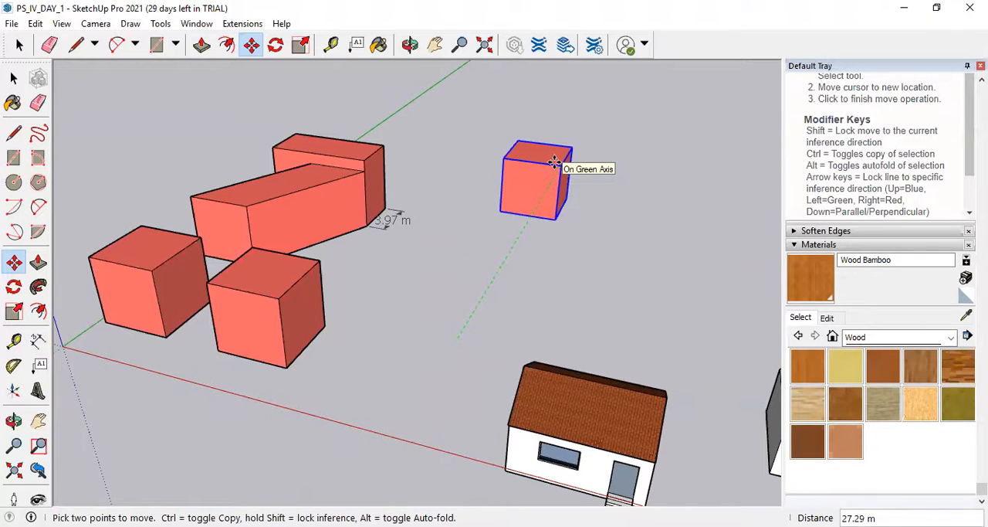
Turn the move into a copy and place the copied cube exactly 20 m back along the green axis.
key("ctrl")
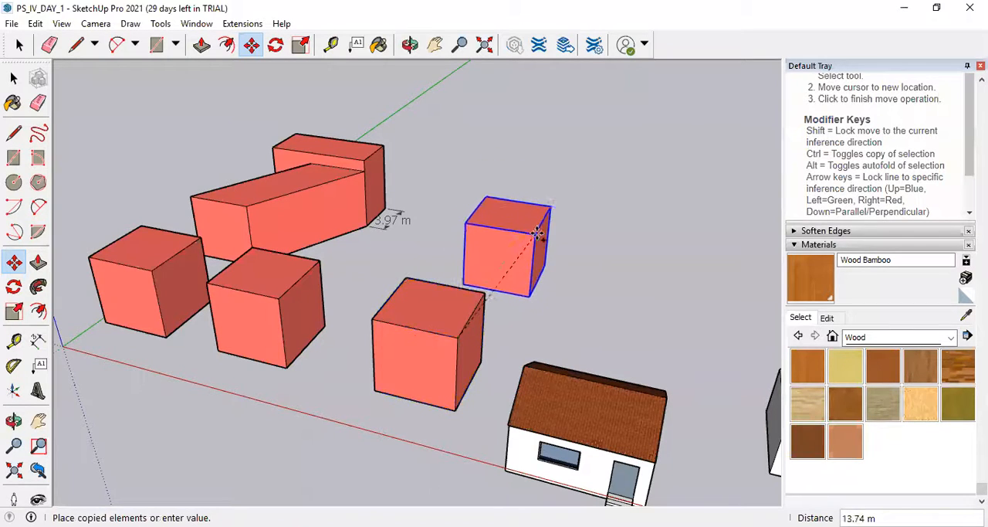
left_click(545, 202)
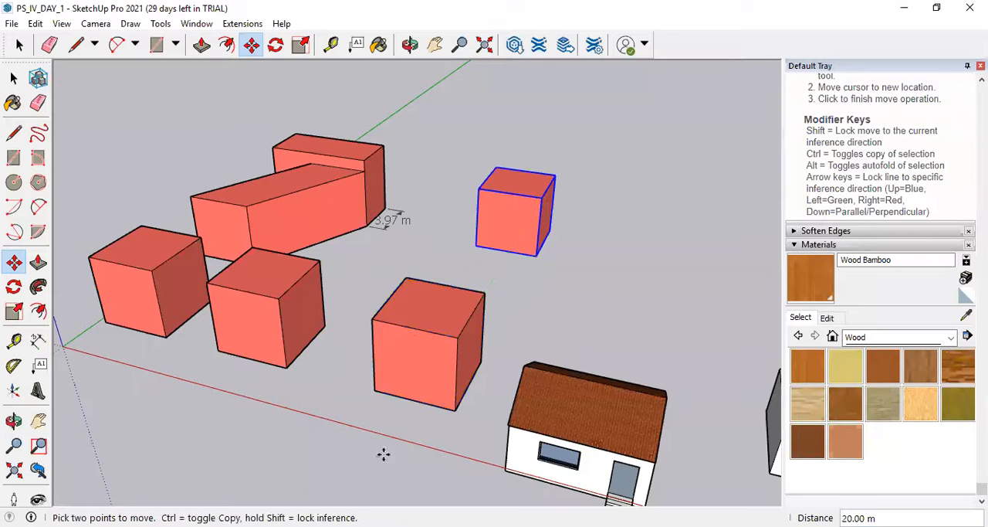
scroll(418, 472, "down", 3)
scroll(418, 473, "down", 1)
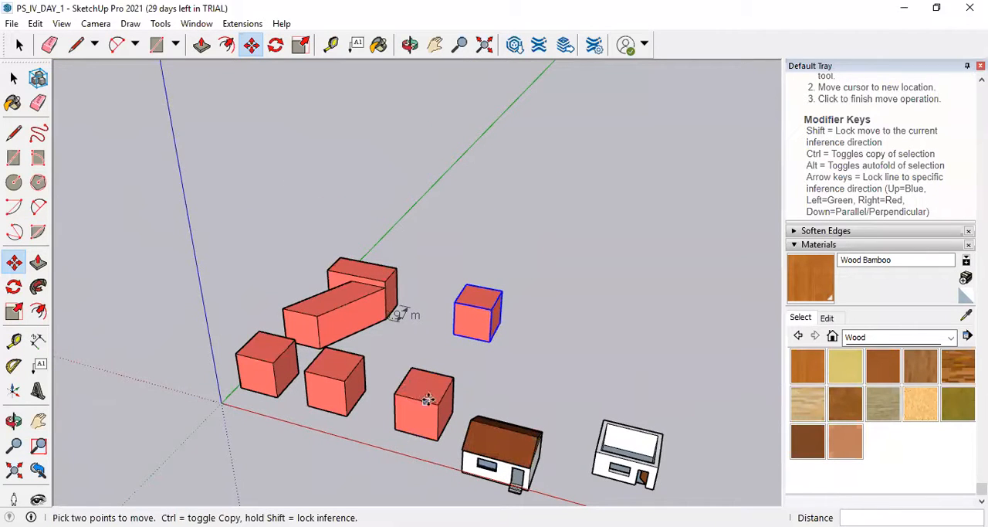
Copy the cube nearest the roofed house by its upper front corner 30 m back along the green axis.
left_click(13, 78)
left_click(417, 400)
left_click(251, 48)
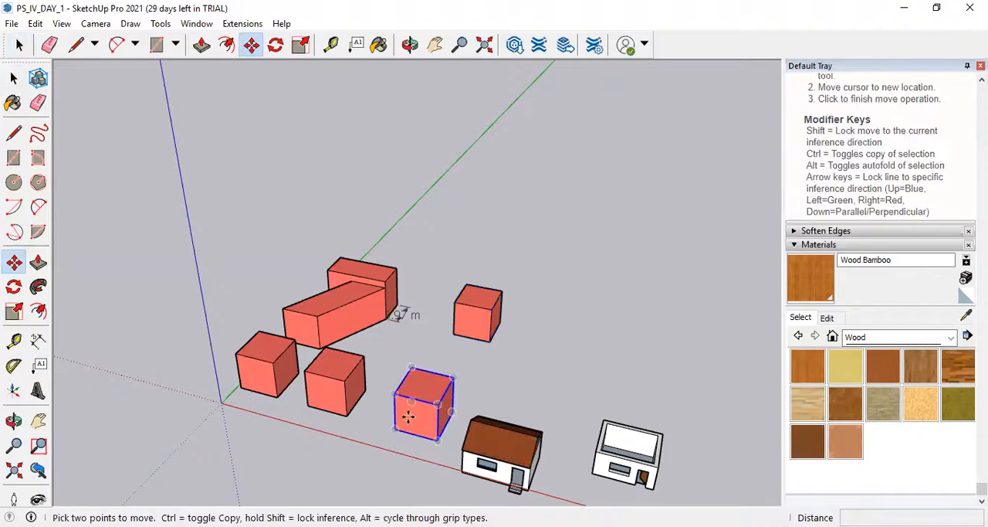
scroll(433, 410, "up", 3)
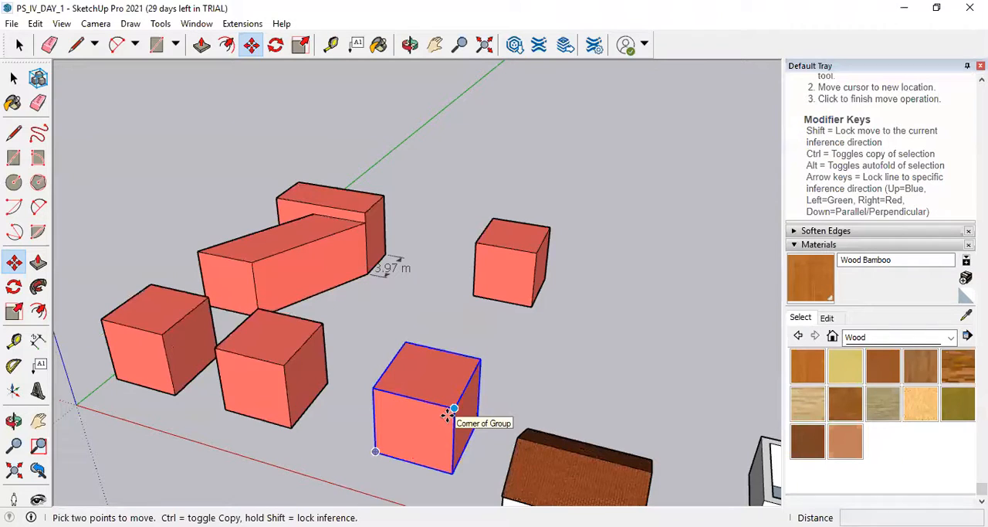
left_click(454, 410)
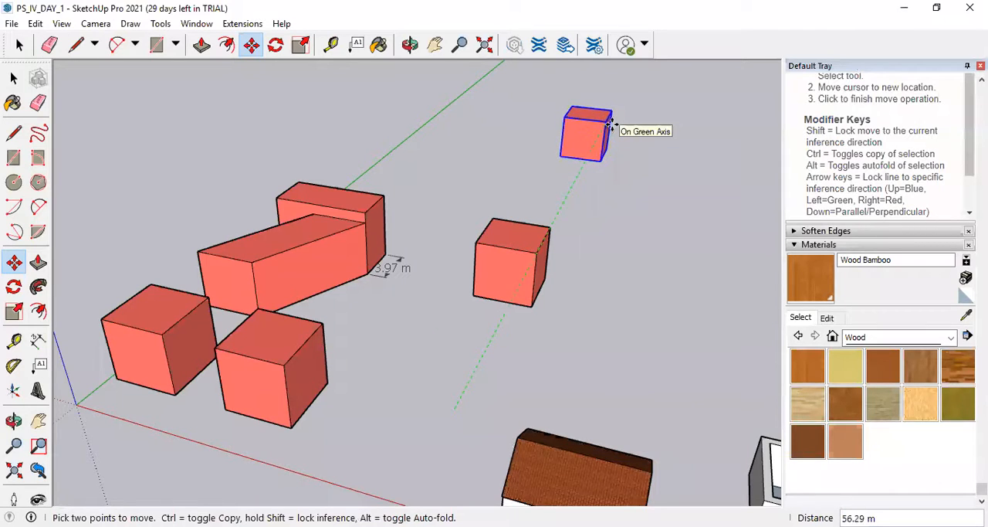
key("ctrl")
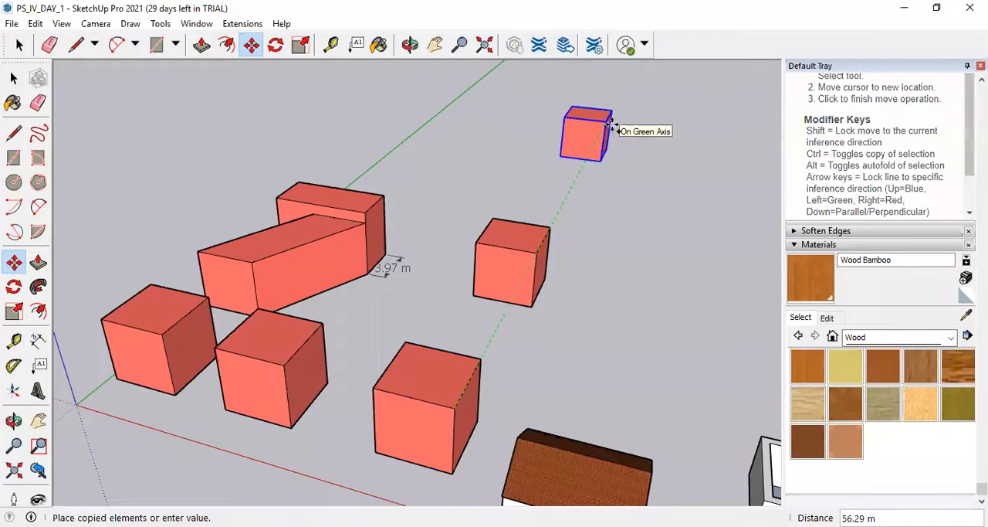
key("Return")
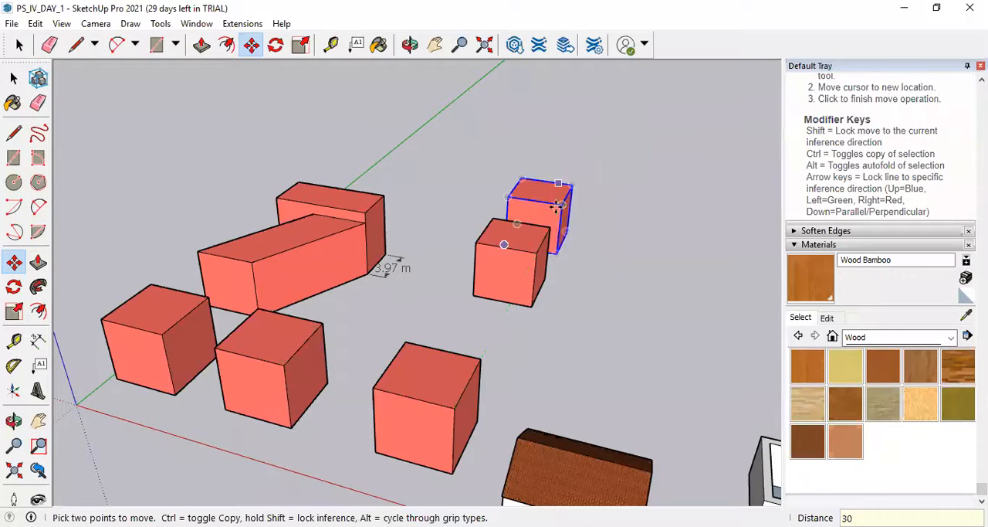
Dimension the distance between matching upper front corners of the cube nearest the roofed house and its farthest copy.
scroll(554, 213, "up", 4)
scroll(605, 266, "down", 3)
left_click(38, 341)
left_click(465, 477)
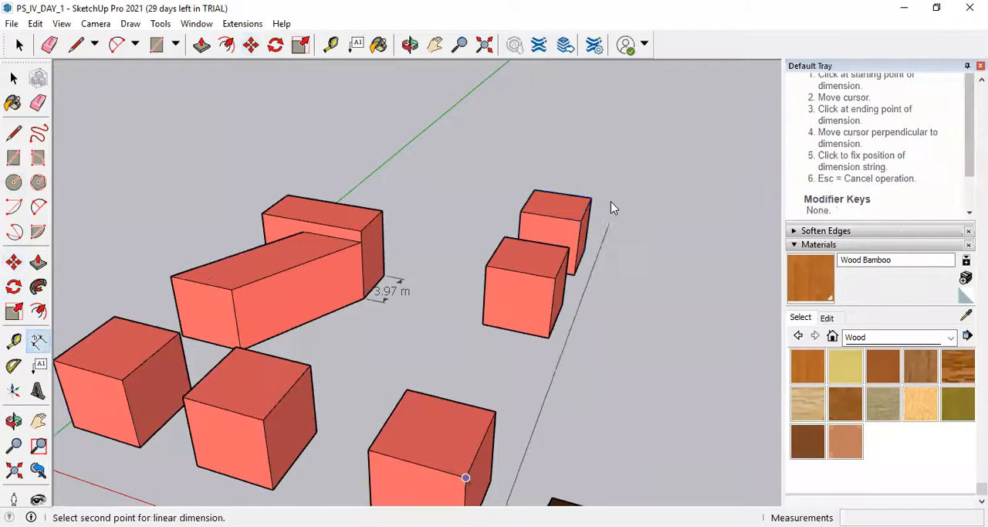
left_click(581, 222)
left_click(628, 231)
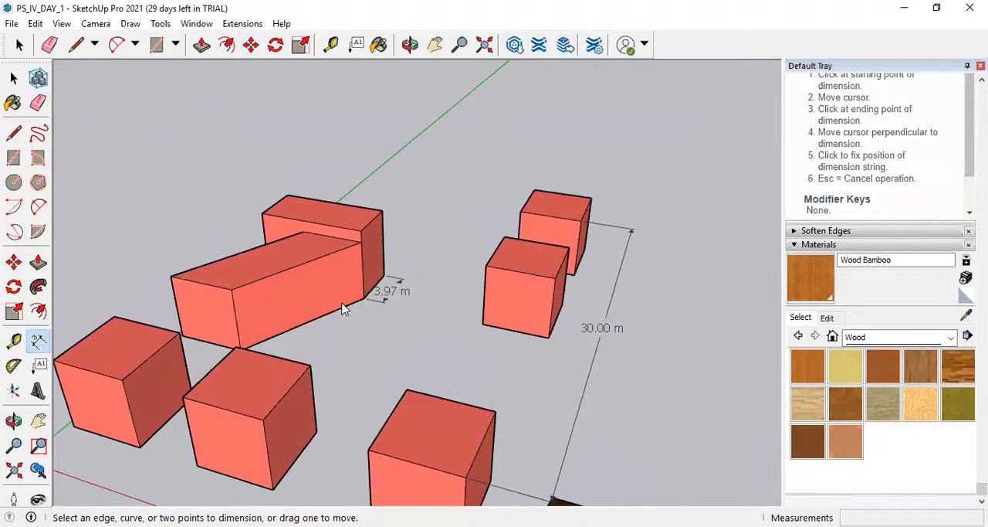
scroll(457, 368, "down", 3)
scroll(473, 383, "up", 2)
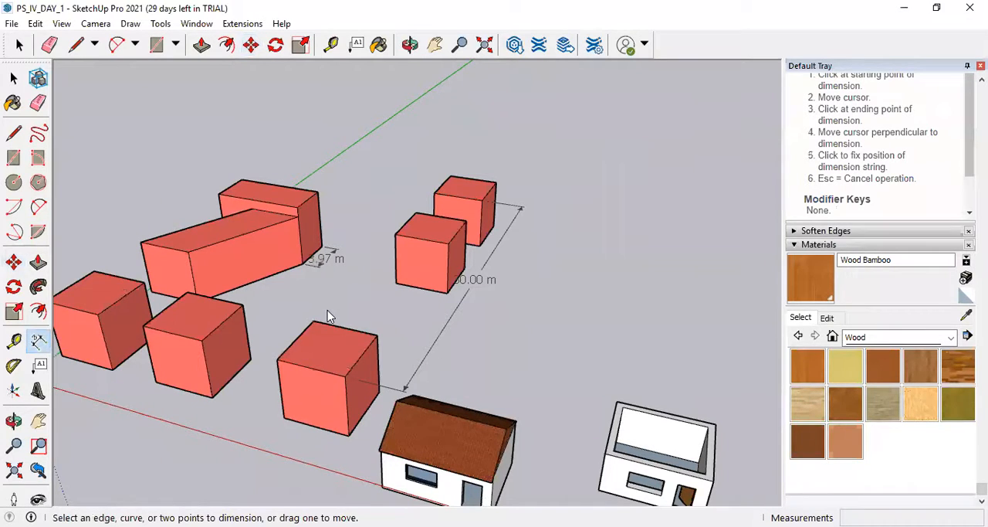
left_click(341, 377)
scroll(415, 390, "down", 2)
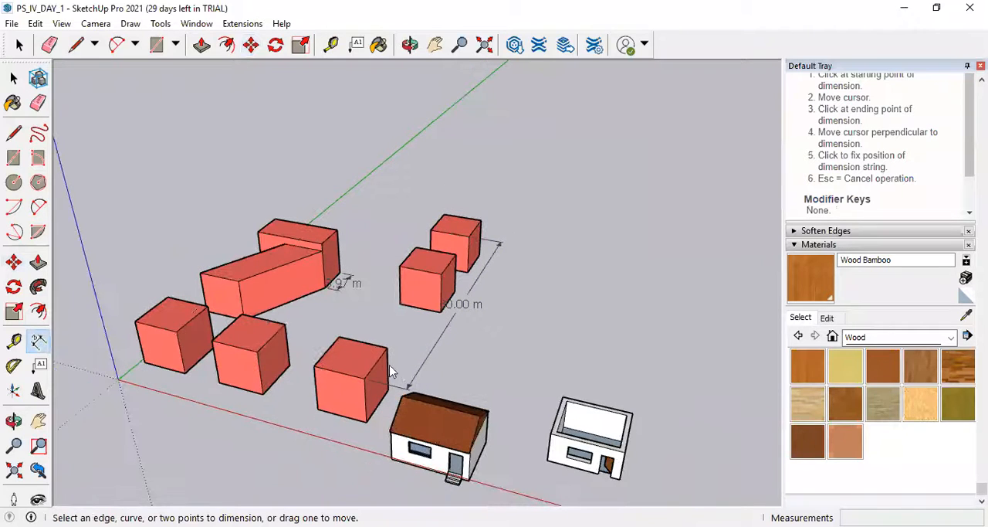
Copy the cube nearest the roofed house by its lower front corner onto the upper rear corner of the adjacent cube.
left_click(252, 45)
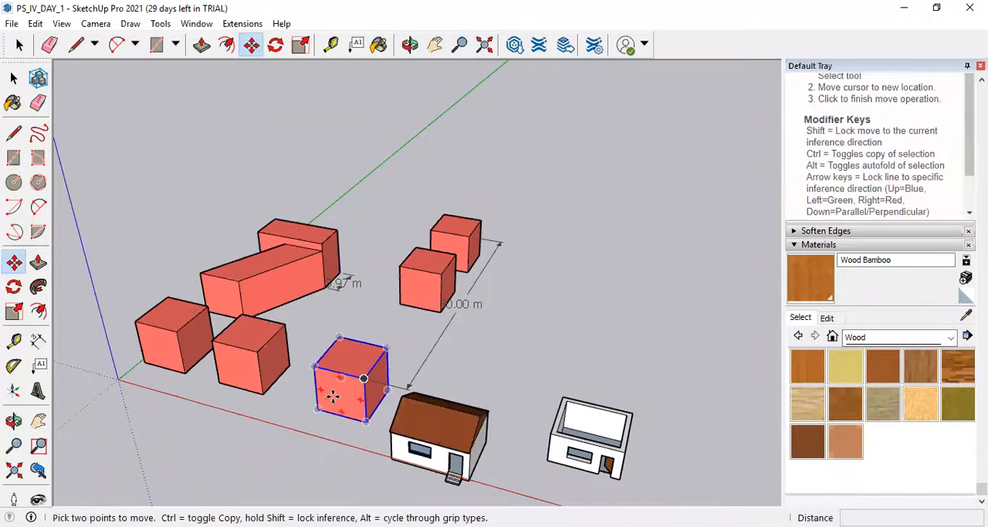
scroll(318, 415, "up", 4)
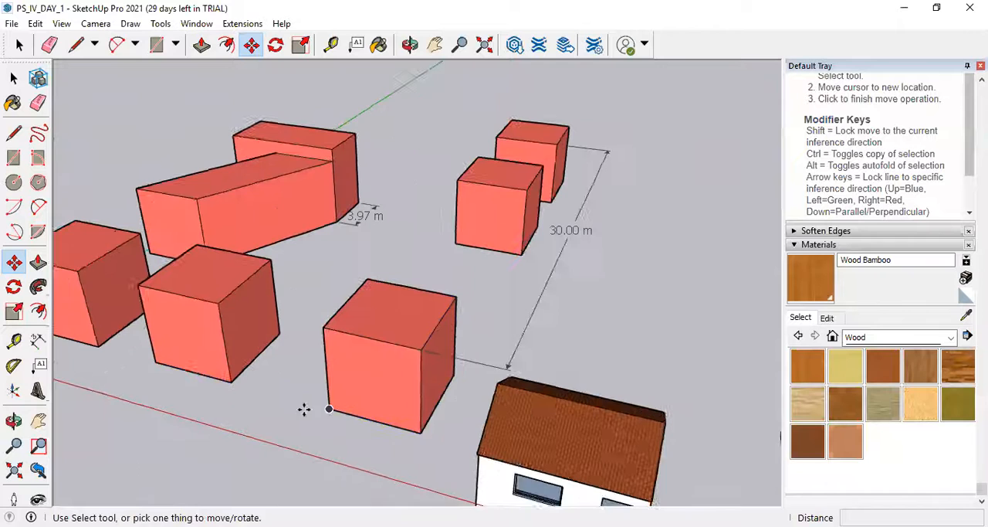
left_click(331, 411)
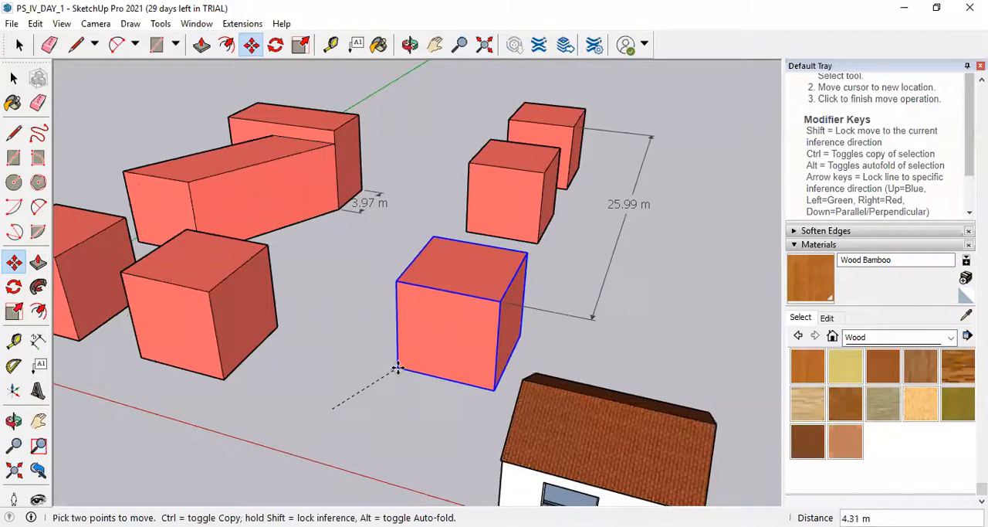
key("ctrl")
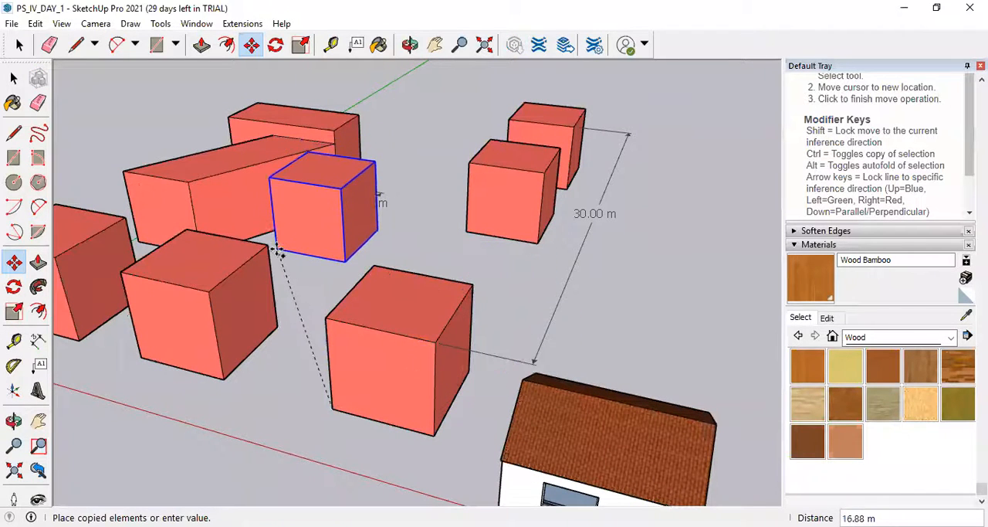
left_click(268, 246)
middle_click_drag(304, 181, 362, 349)
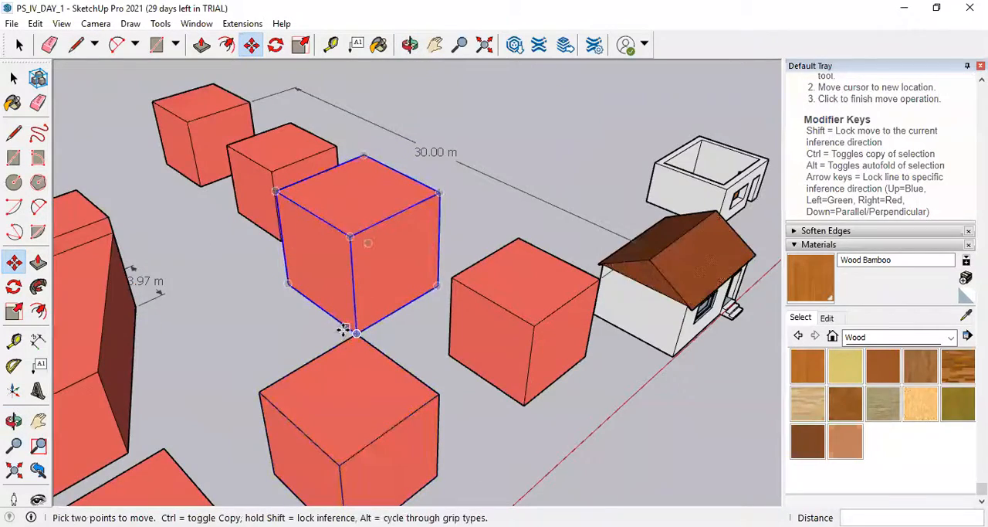
scroll(366, 331, "down", 2)
middle_click_drag(469, 360, 17, 338)
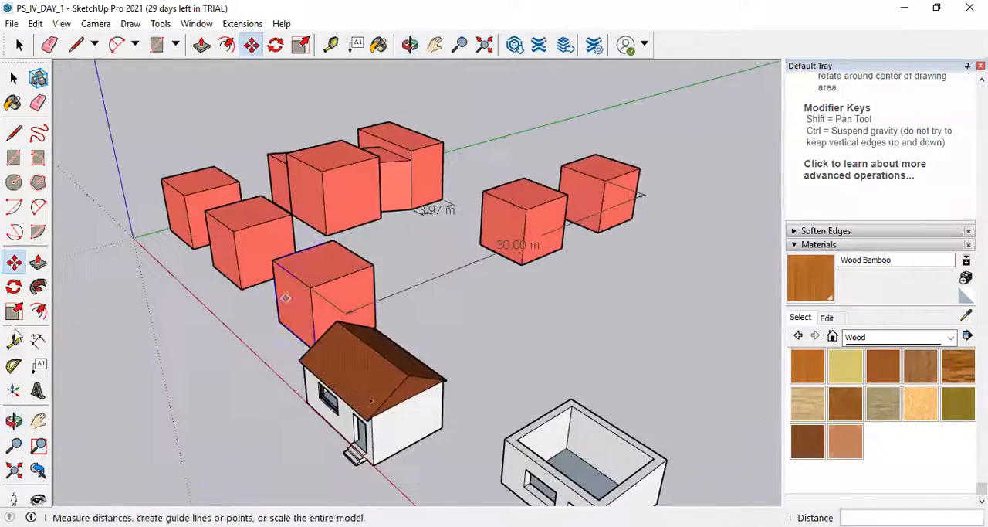
Delete all the red cubes and blocks together with their dimensions, keeping only the two houses.
scroll(366, 386, "down", 3)
left_click(13, 78)
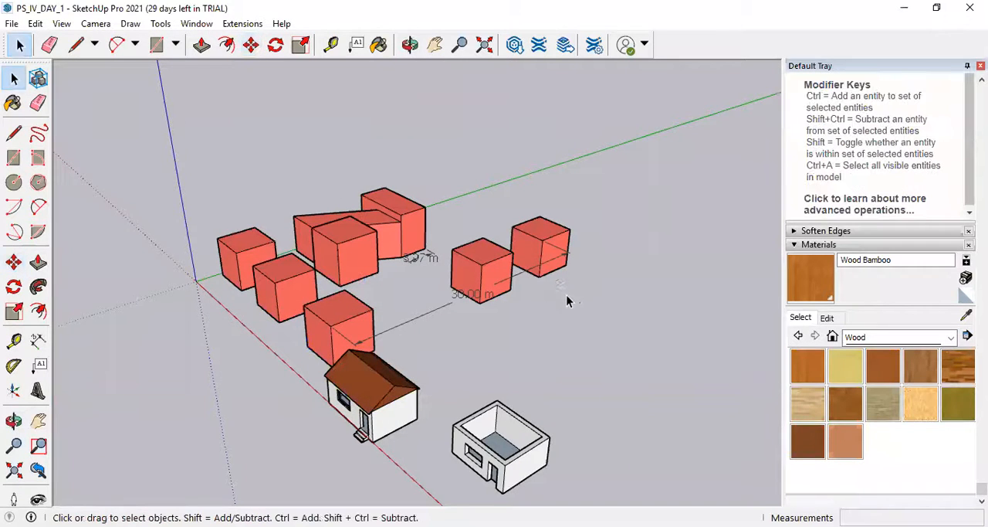
left_click_drag(255, 219, 255, 219)
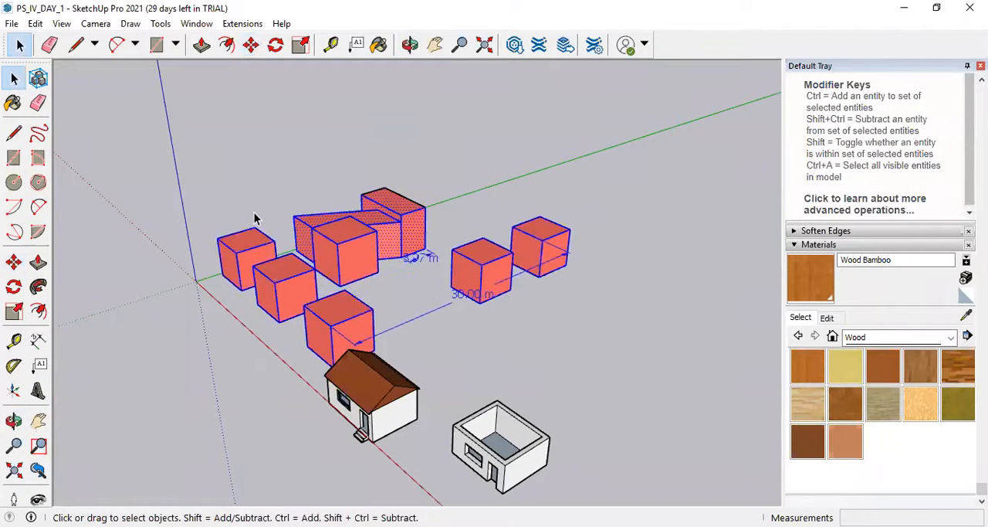
key("Delete")
key("Delete")
scroll(415, 357, "up", 2)
scroll(432, 325, "down", 5)
scroll(456, 404, "up", 5)
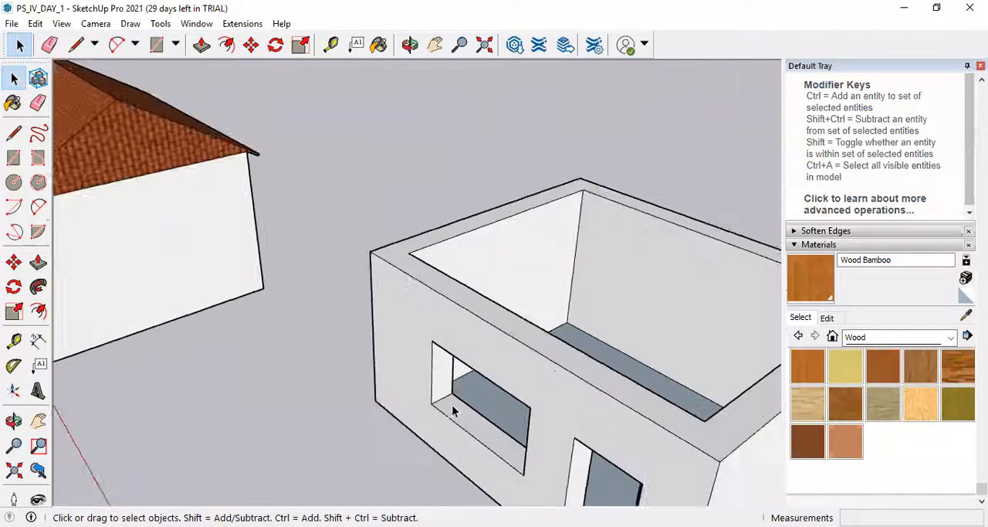
scroll(453, 396, "down", 2)
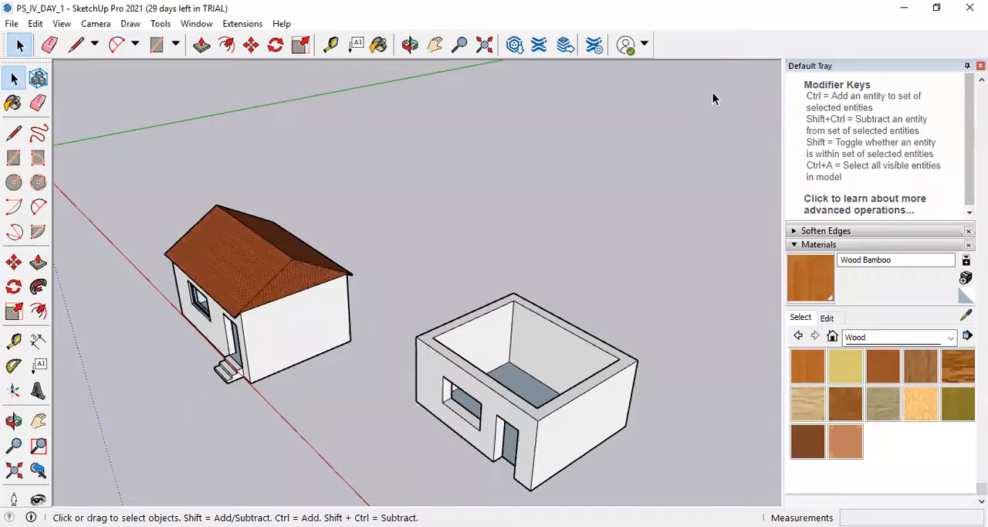
Show the Construction toolbar, dock it above the main tool row, and hide it again.
right_click(697, 38)
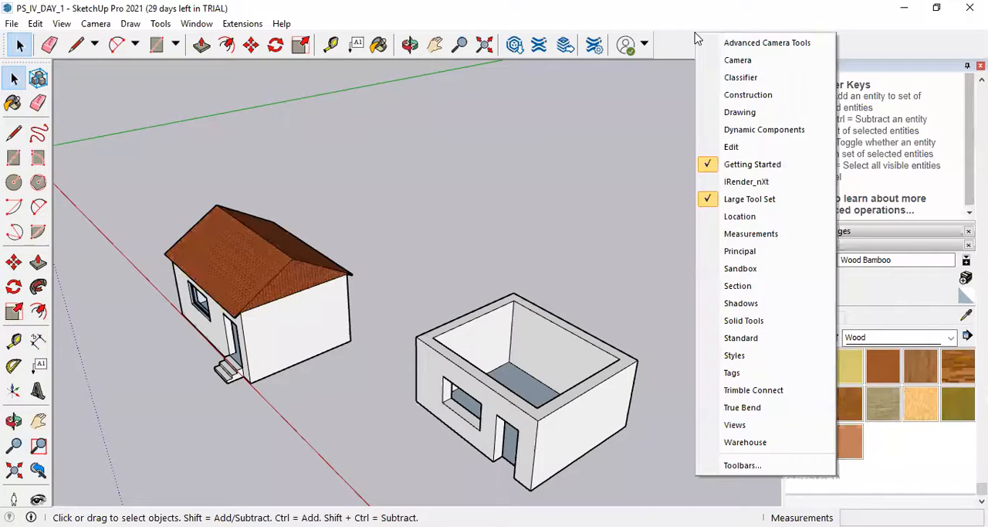
left_click(750, 96)
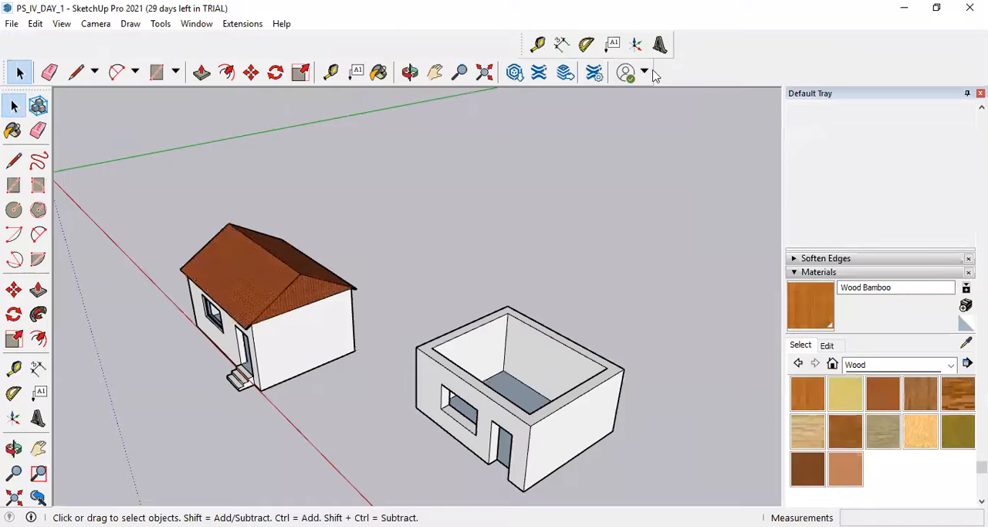
left_click_drag(518, 48, 37, 17)
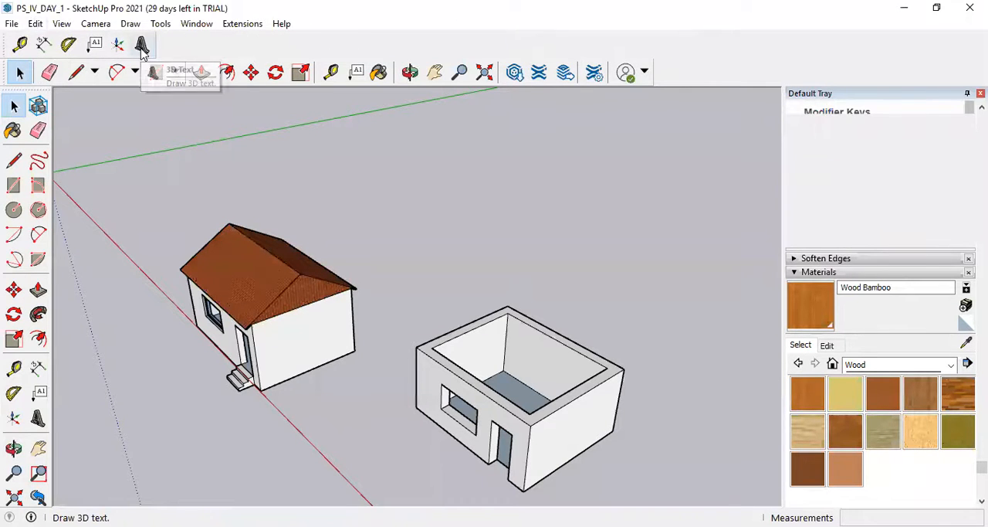
right_click(731, 50)
left_click(741, 110)
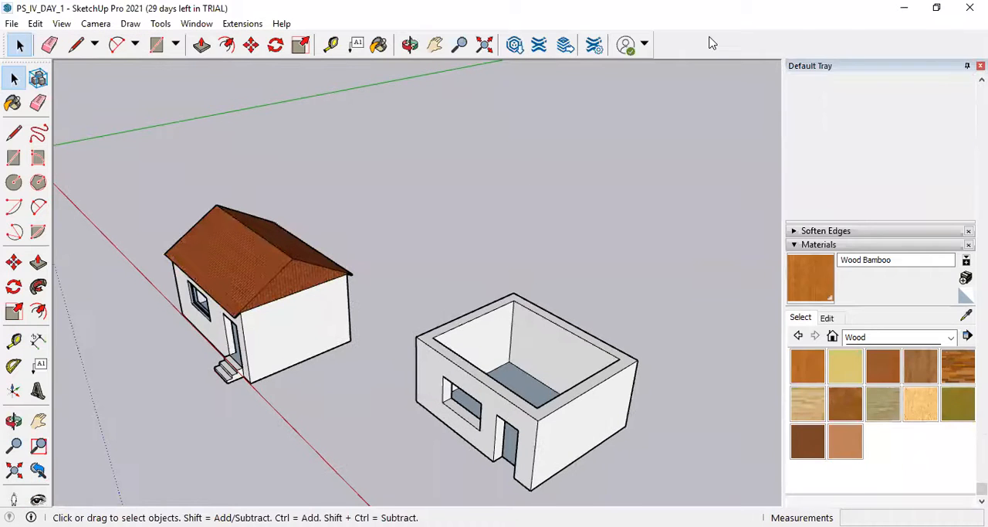
Show the Principal toolbar and hide it again.
right_click(710, 36)
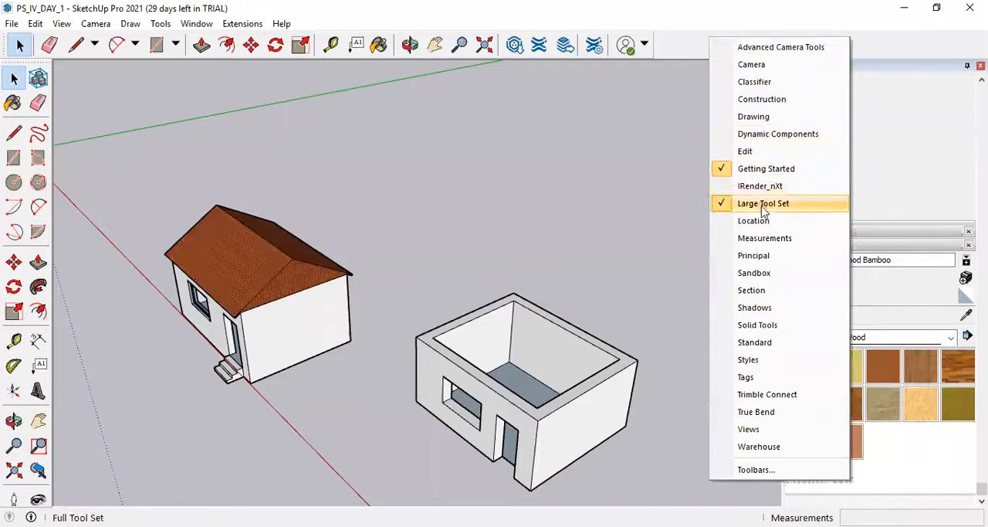
left_click(777, 257)
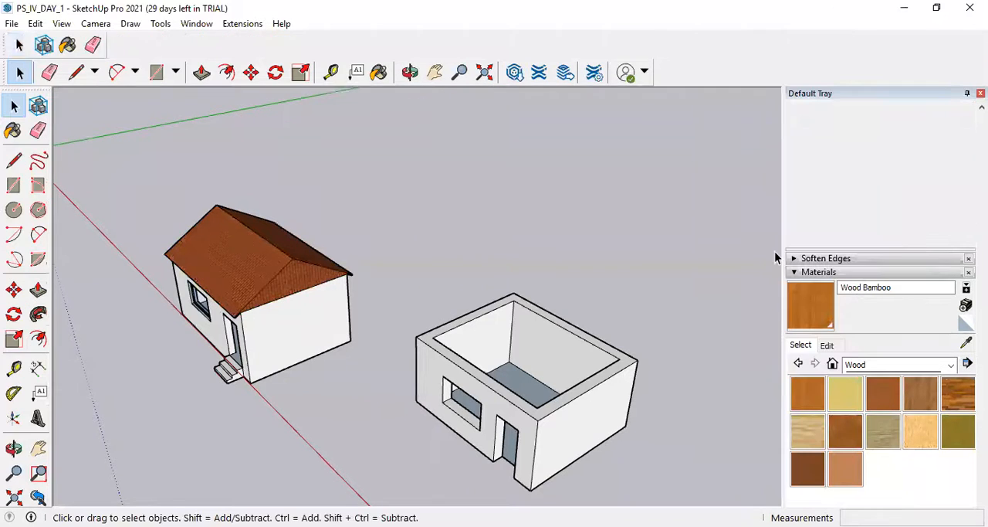
right_click(726, 51)
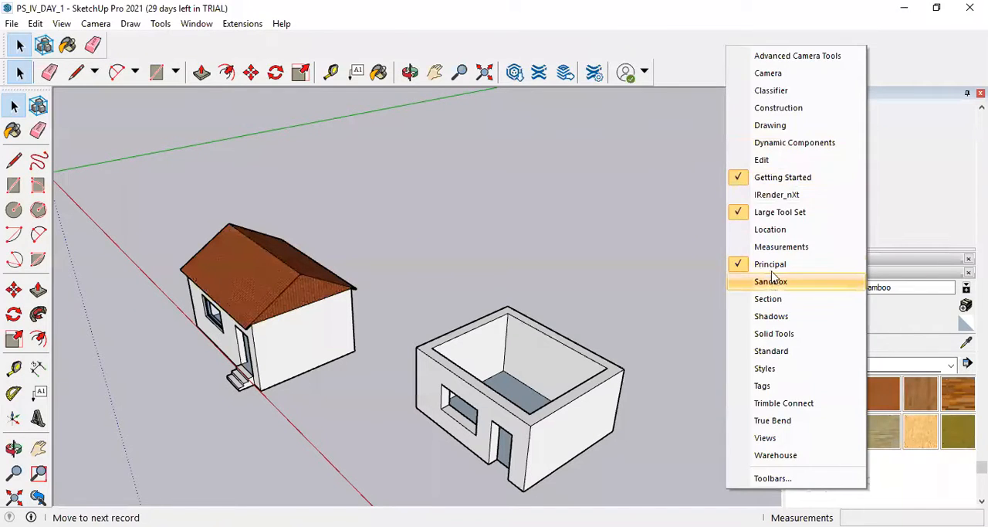
left_click(771, 264)
Show the Views and Styles toolbars and dock both above the main tool row, with Styles ahead of Views.
right_click(699, 55)
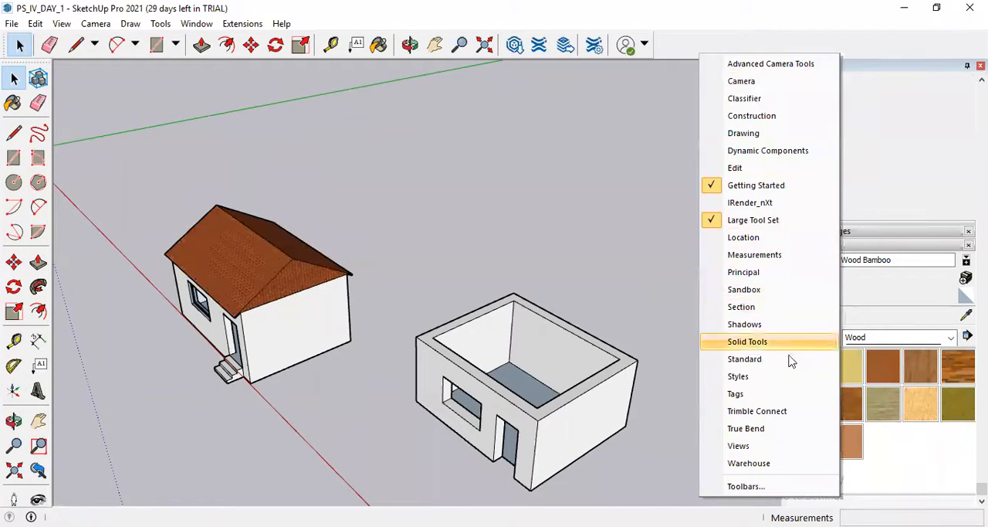
left_click(767, 447)
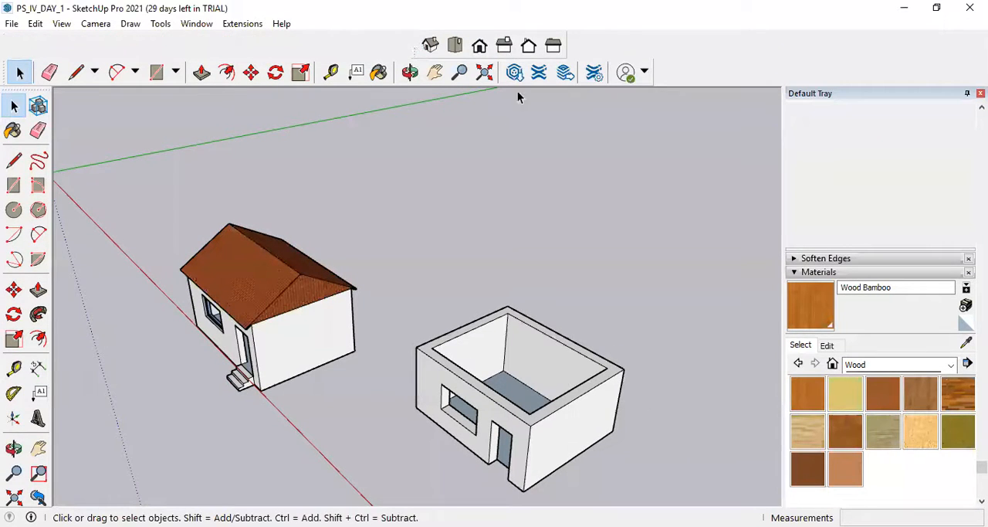
left_click_drag(423, 47, 11, 41)
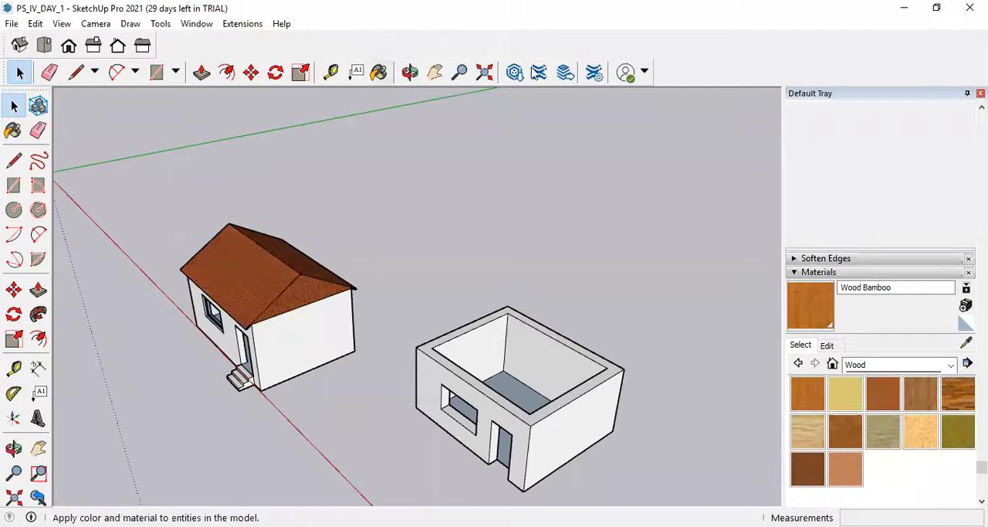
right_click(761, 60)
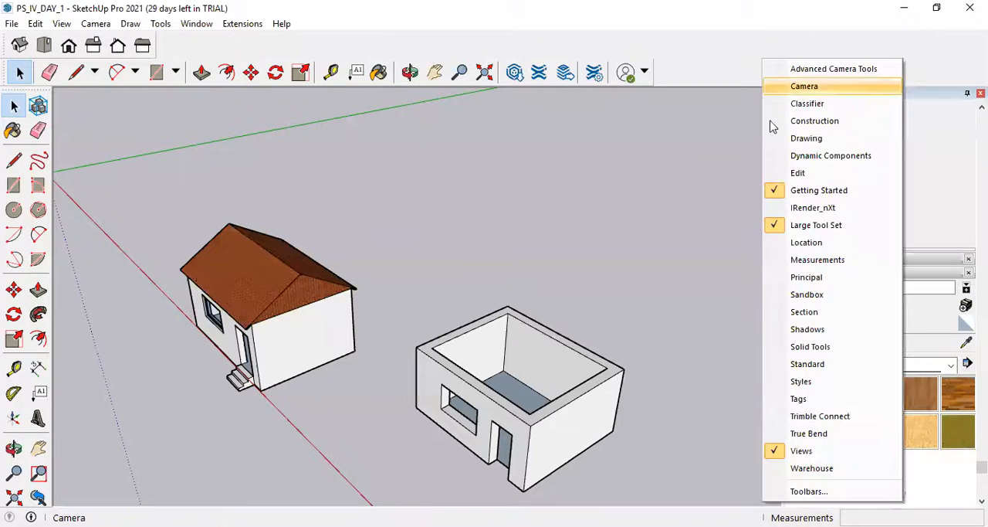
left_click(807, 384)
left_click_drag(507, 42, 6, 38)
Examine the front of the roofed house with its window, door opening and steps up close.
scroll(434, 226, "down", 3)
middle_click_drag(327, 287, 476, 248)
scroll(233, 325, "up", 5)
middle_click_drag(233, 325, 413, 375)
scroll(327, 360, "up", 3)
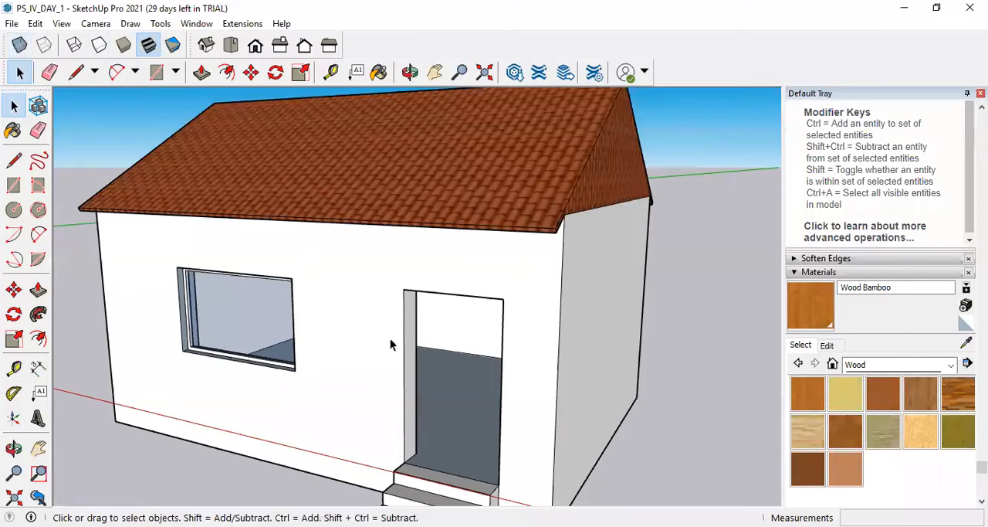
Paint the interior back wall seen through the door opening with Color E01 from the Colors collection.
left_click(13, 131)
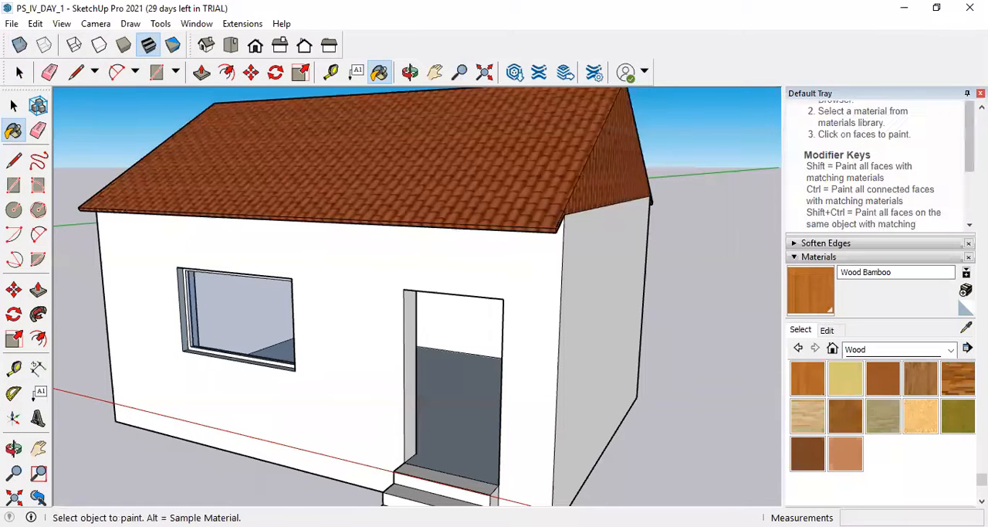
left_click(950, 350)
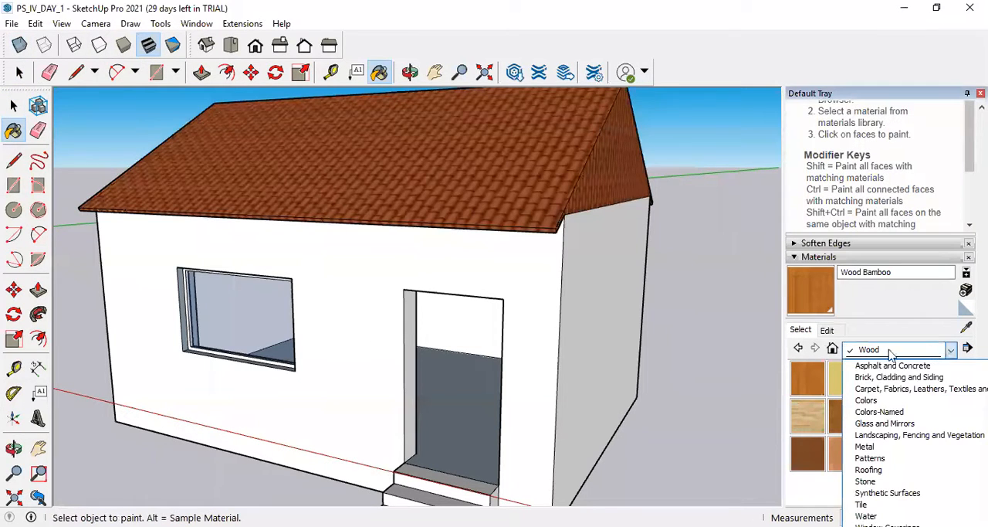
left_click(875, 403)
scroll(861, 436, "down", 5)
scroll(861, 436, "down", 8)
scroll(861, 436, "up", 4)
scroll(861, 437, "up", 3)
scroll(861, 436, "up", 2)
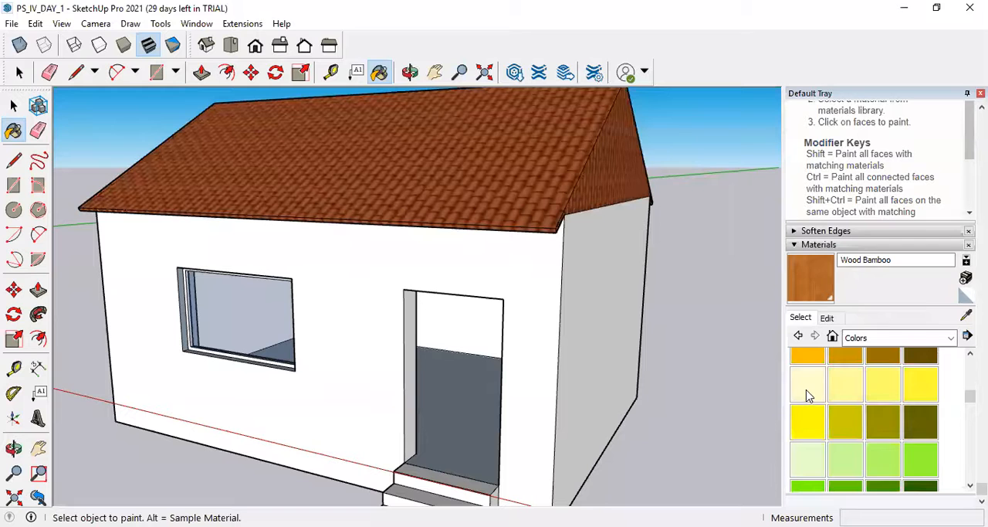
left_click(808, 395)
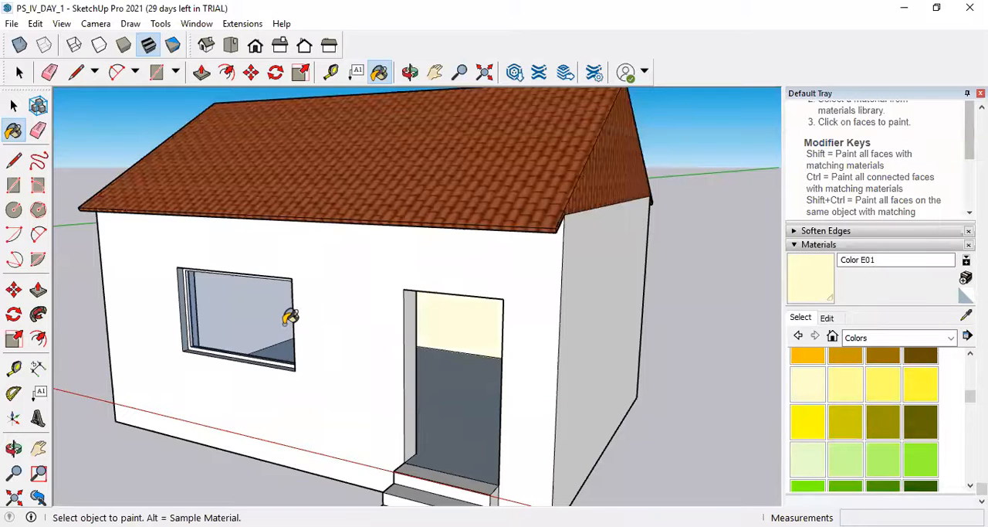
Try to paint the inside of the house through the front window with Color E01, and undo the paint on the glass.
left_click(261, 309)
mouse_move(352, 330)
middle_mouse_down()
mouse_move(770, 322)
mouse_move(245, 328)
middle_mouse_up()
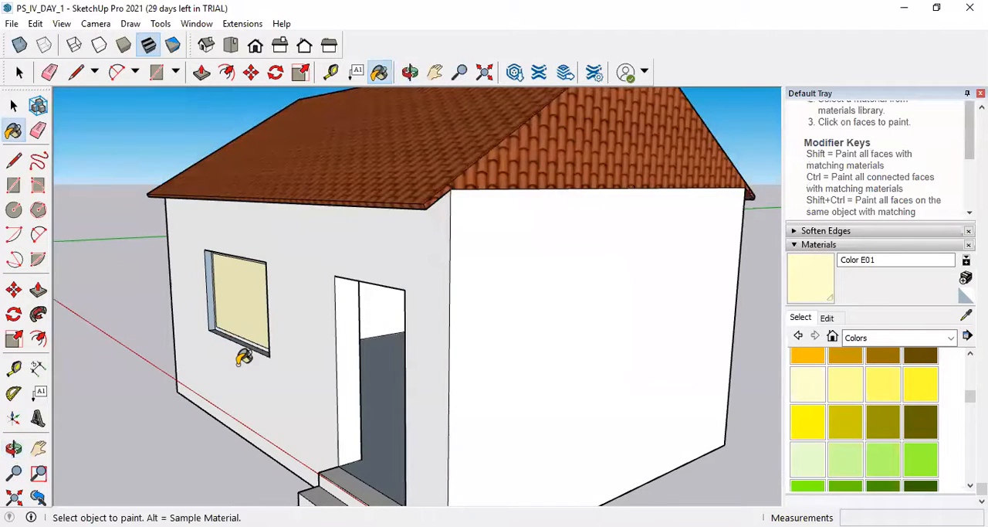
key("ctrl+z")
scroll(251, 303, "up", 5)
scroll(251, 303, "up", 5)
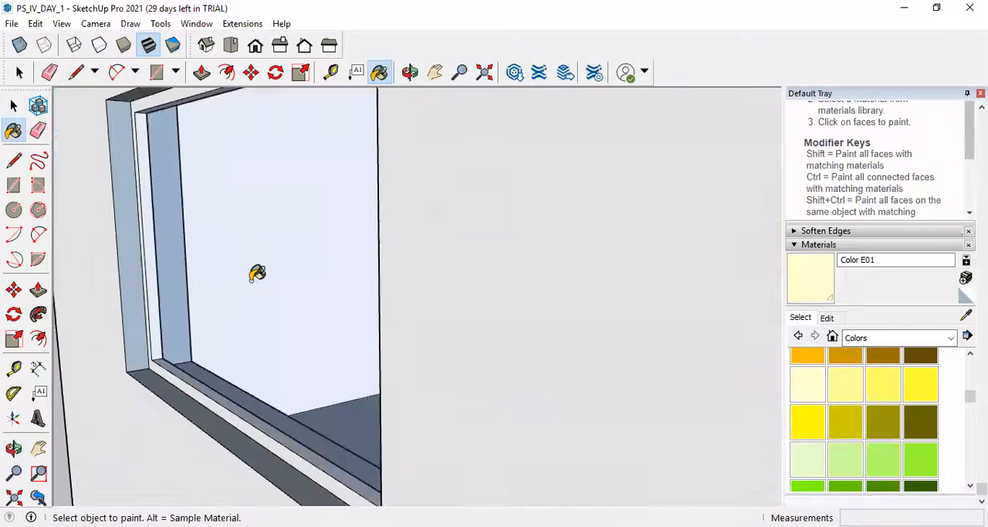
left_click(285, 215)
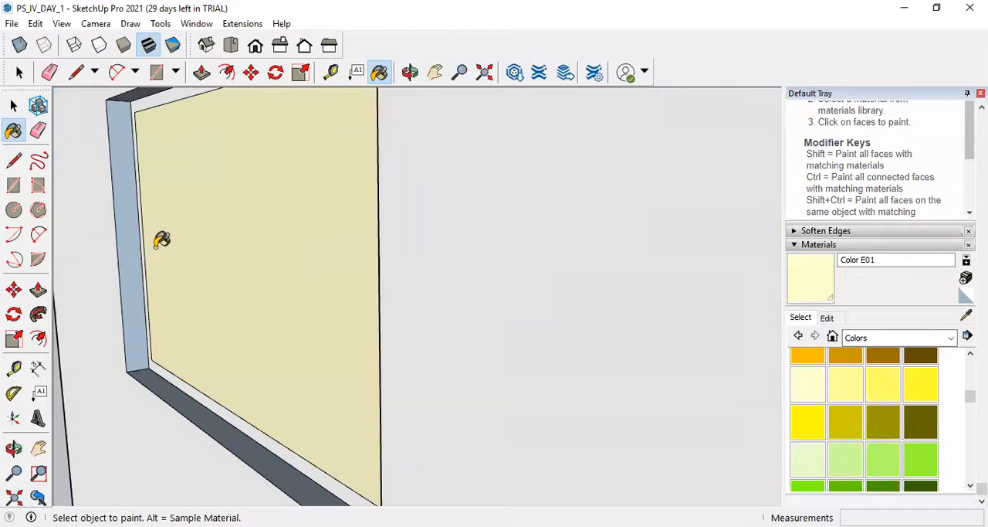
scroll(209, 234, "down", 3)
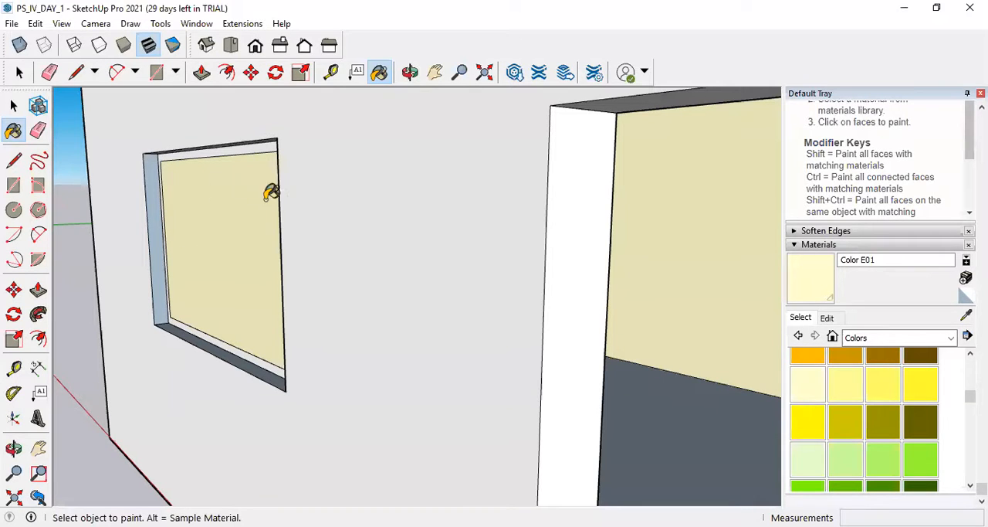
key("ctrl+z")
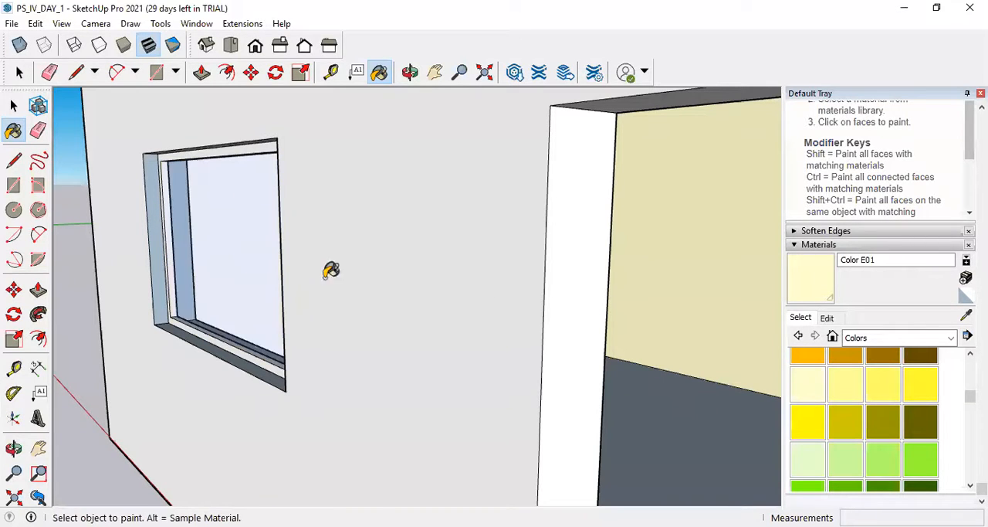
Turn on X-ray display and bring the unpainted inner side of the front wall into view.
scroll(329, 267, "down", 4)
scroll(360, 301, "up", 5)
mouse_move(295, 285)
middle_mouse_down()
mouse_move(486, 304)
mouse_move(256, 289)
mouse_move(368, 292)
middle_mouse_up()
scroll(369, 292, "down", 10)
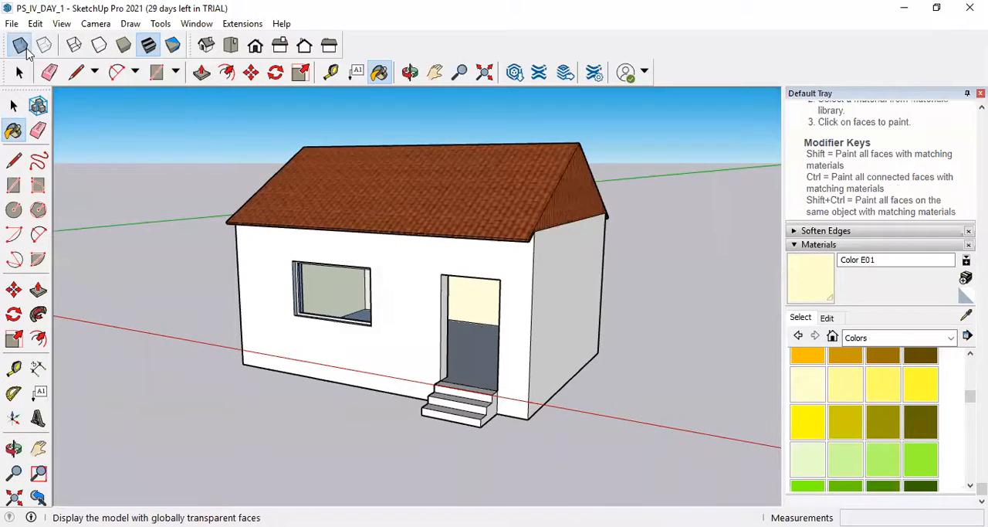
left_click(20, 45)
scroll(541, 286, "up", 3)
middle_click_drag(360, 279, 457, 309)
scroll(540, 292, "down", 3)
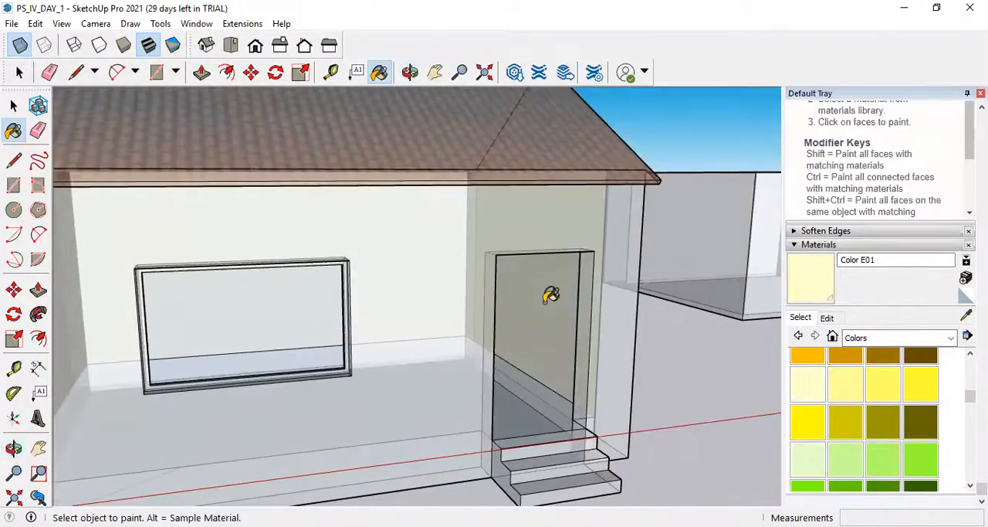
mouse_move(654, 302)
middle_mouse_down()
mouse_move(213, 310)
mouse_move(419, 282)
mouse_move(368, 256)
middle_mouse_up()
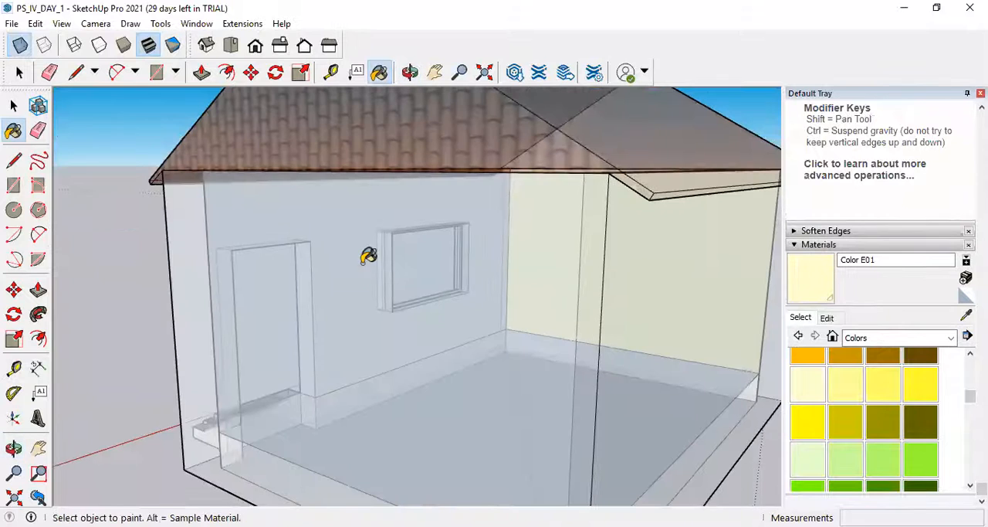
Paint the inner face of the front wall around the window with Color E01.
left_click(353, 268, "ctrl")
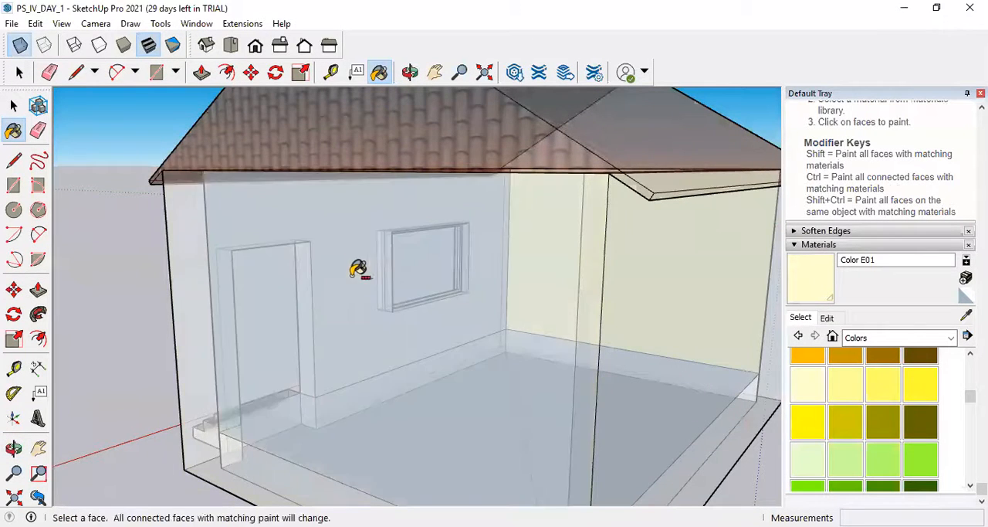
scroll(386, 280, "up", 5)
scroll(387, 281, "up", 3)
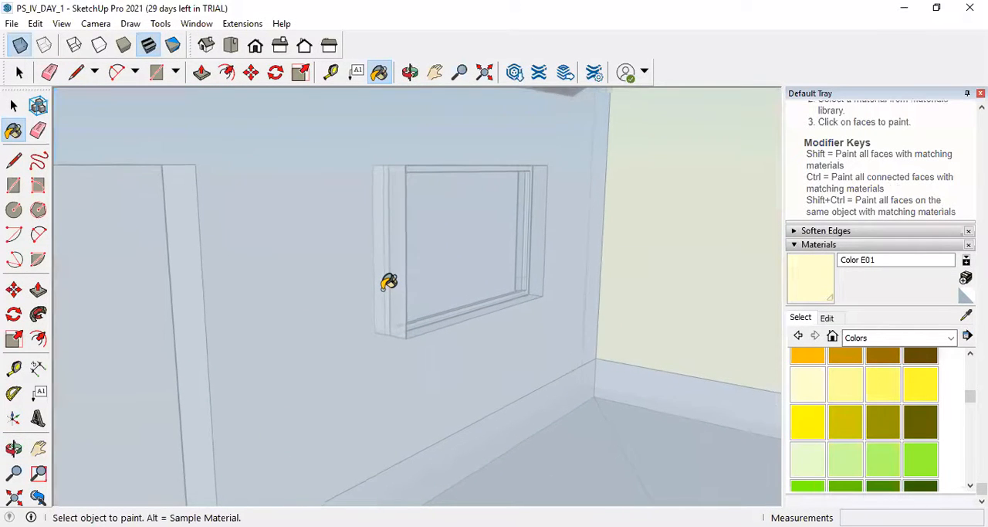
scroll(392, 284, "up", 3)
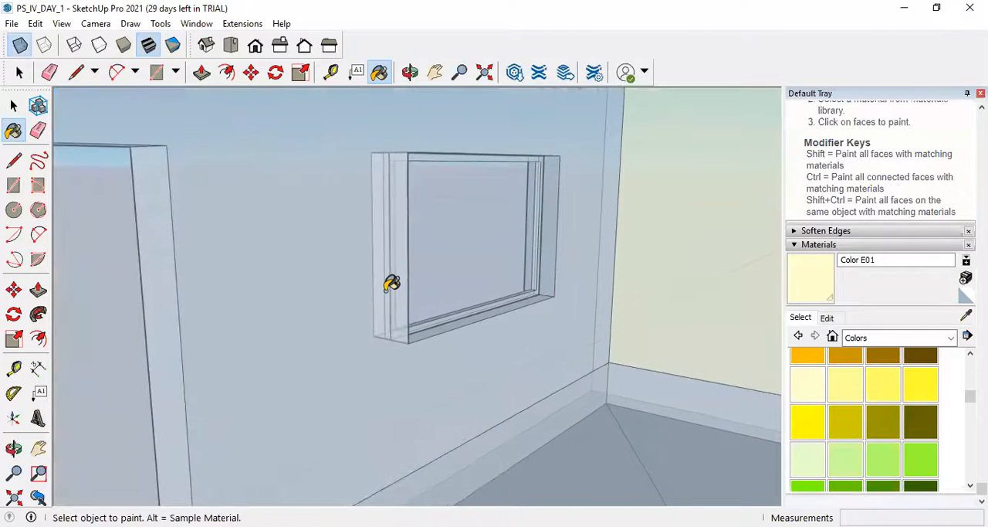
left_click(301, 269)
left_click(323, 269, "ctrl")
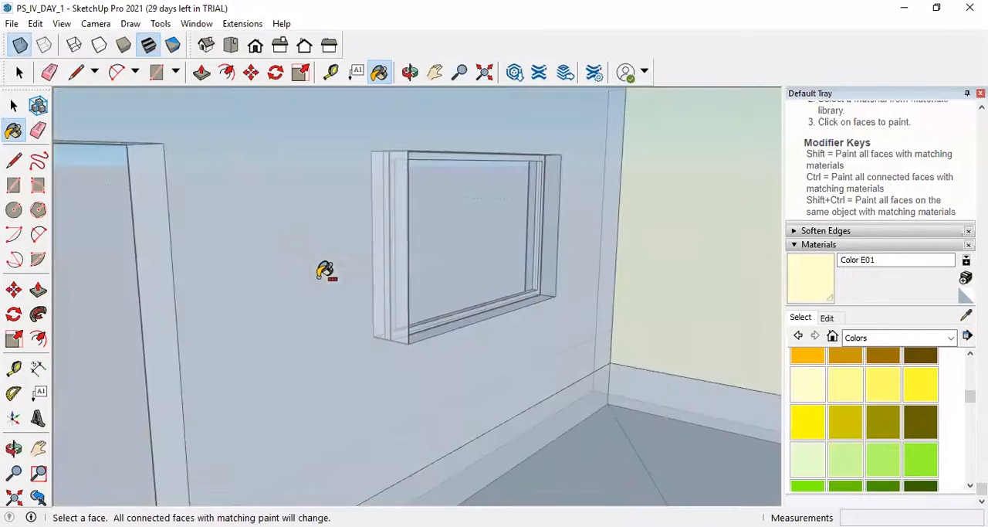
scroll(446, 287, "up", 3)
left_click(218, 289)
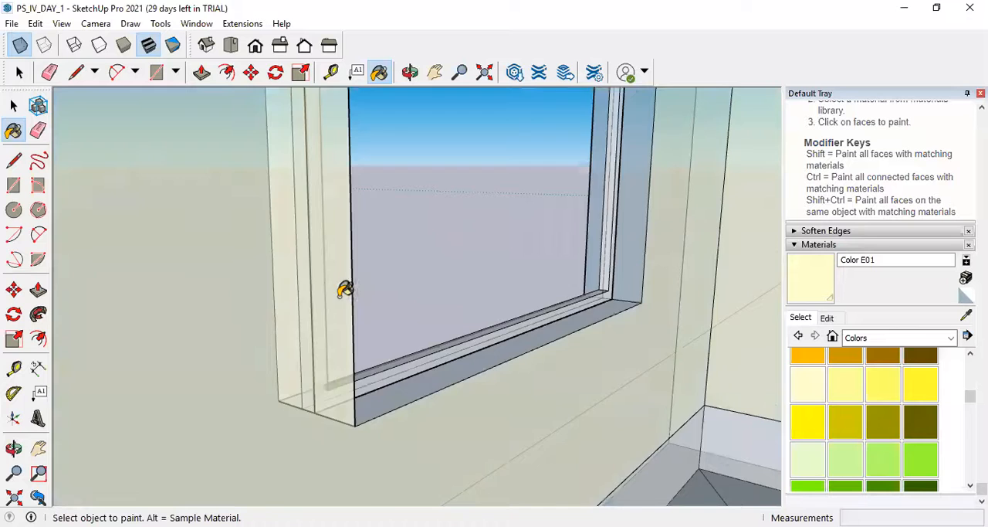
Turn off X-ray display for the painted house and leave the Paint Bucket for the Select tool.
scroll(359, 297, "down", 4)
scroll(224, 244, "down", 3)
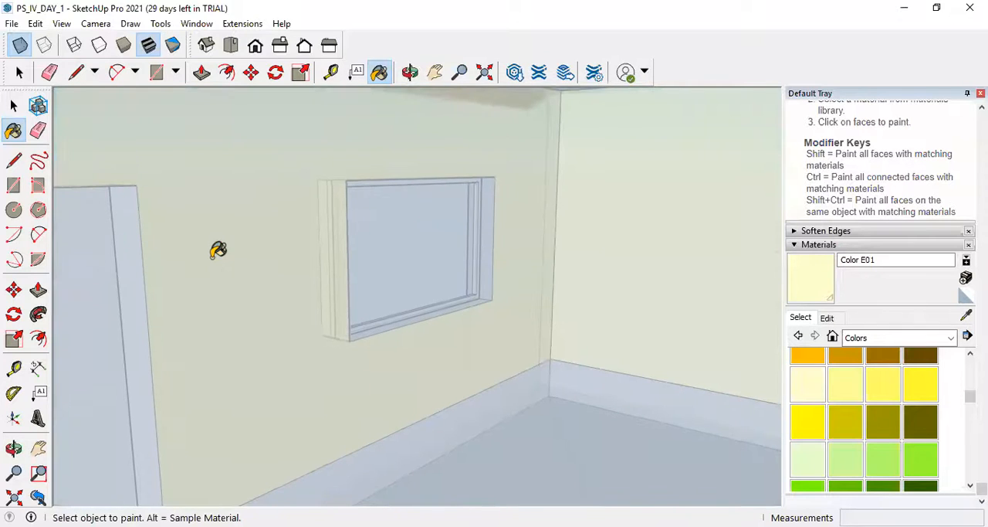
scroll(236, 234, "down", 6)
middle_click_drag(177, 268, 452, 270)
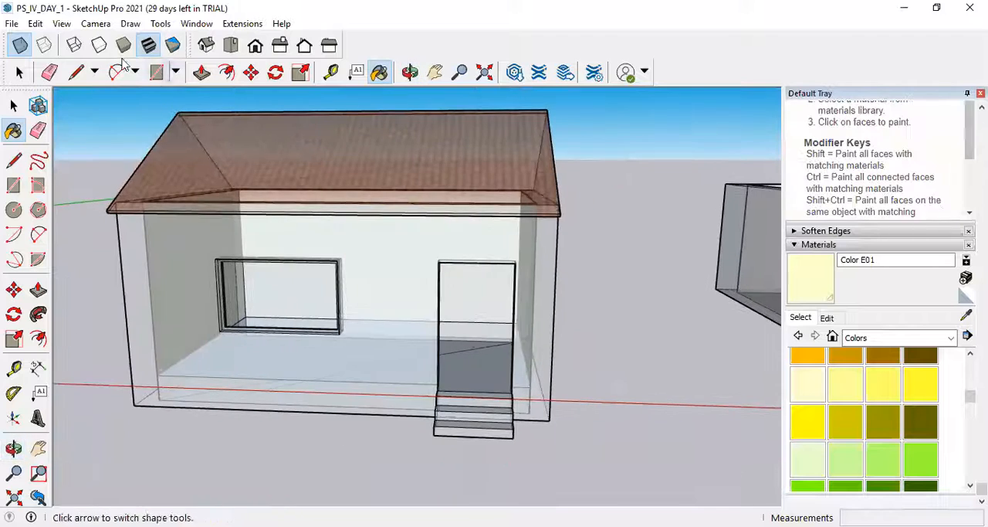
left_click(25, 50)
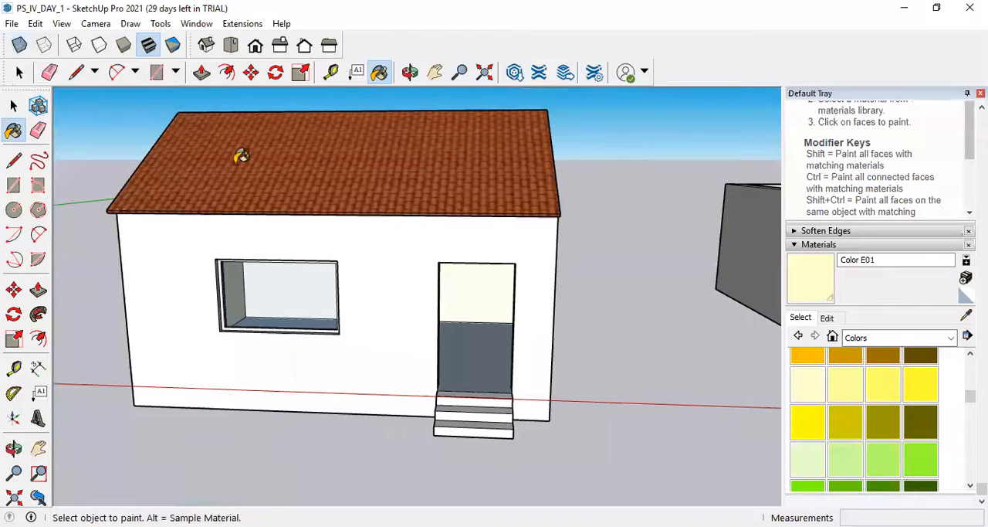
middle_click_drag(577, 287, 378, 282)
left_click(20, 72)
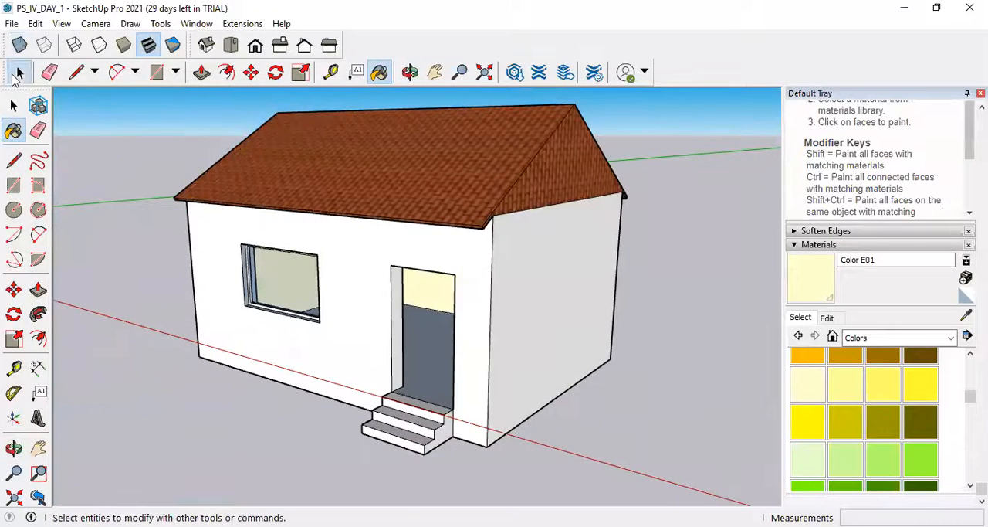
scroll(308, 317, "up", 3)
scroll(308, 316, "down", 3)
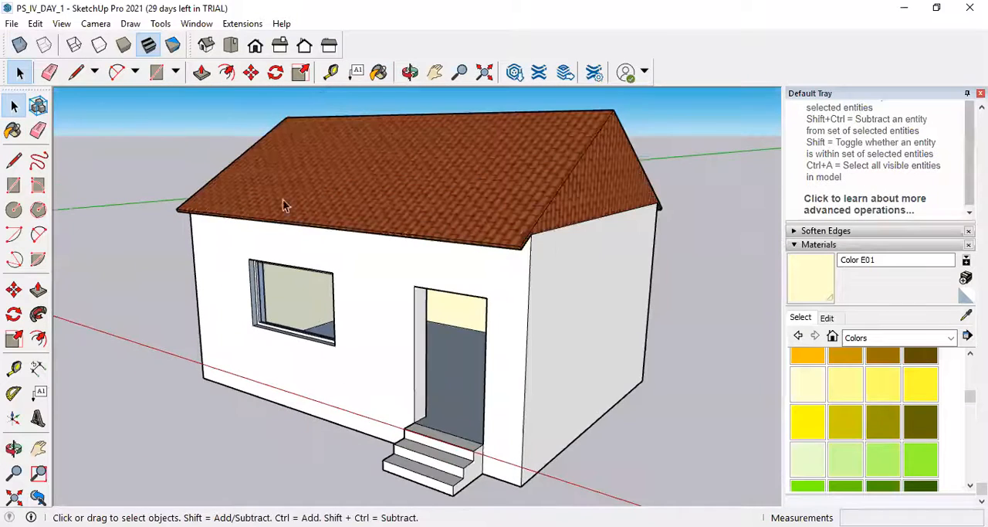
Preview the house in the Shaded style and return to Shaded With Textures.
left_click(124, 47)
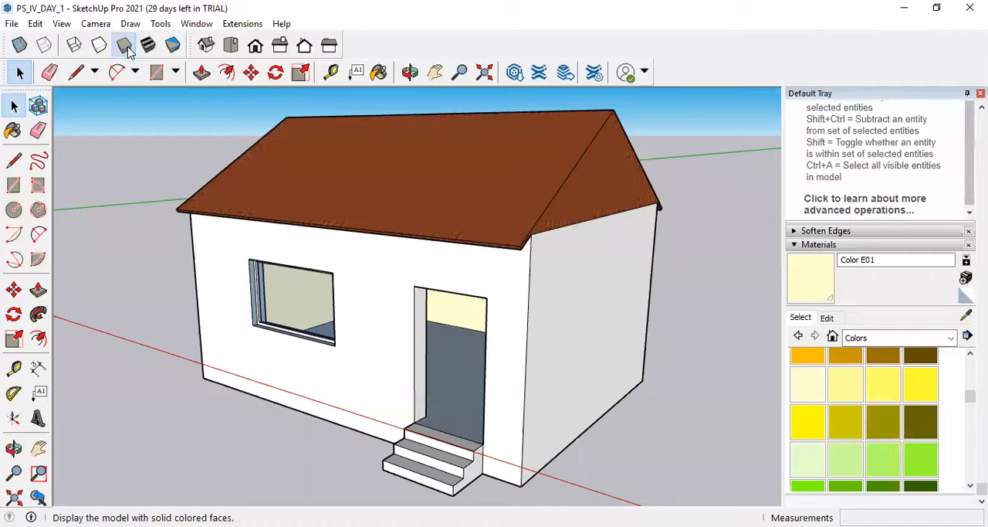
middle_click_drag(556, 348, 488, 407)
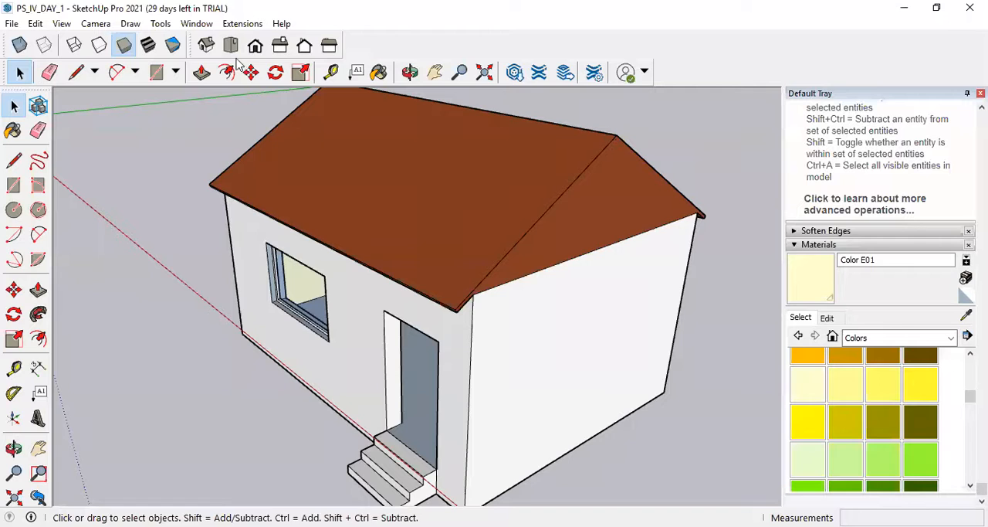
left_click(125, 47)
left_click(148, 48)
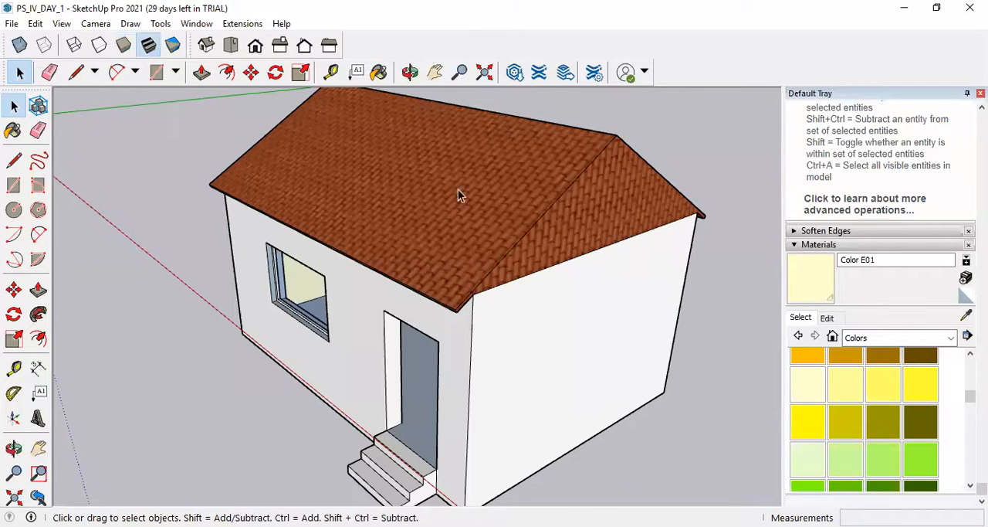
Compare the house in the Hidden Line and Wireframe styles, and restore Shaded With Textures.
left_click(100, 46)
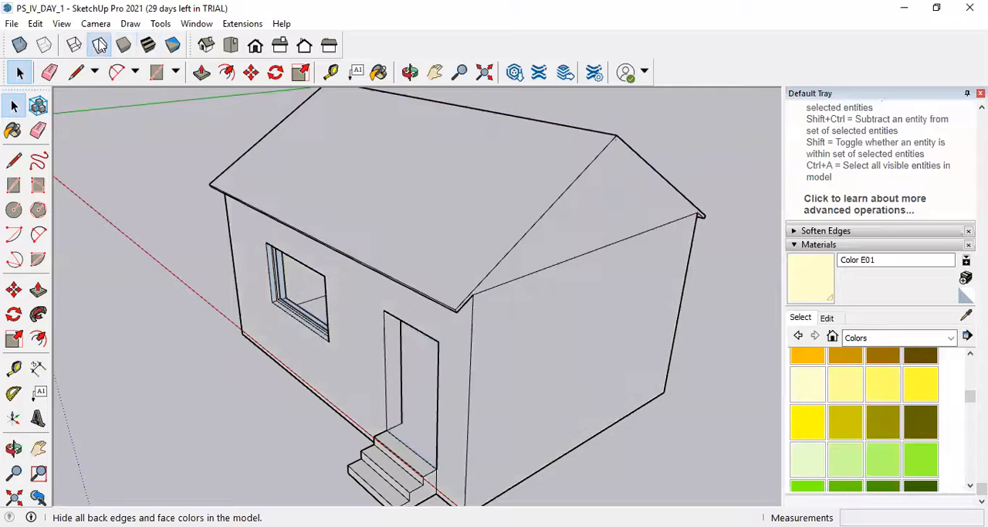
middle_click_drag(401, 309, 332, 387)
left_click(74, 45)
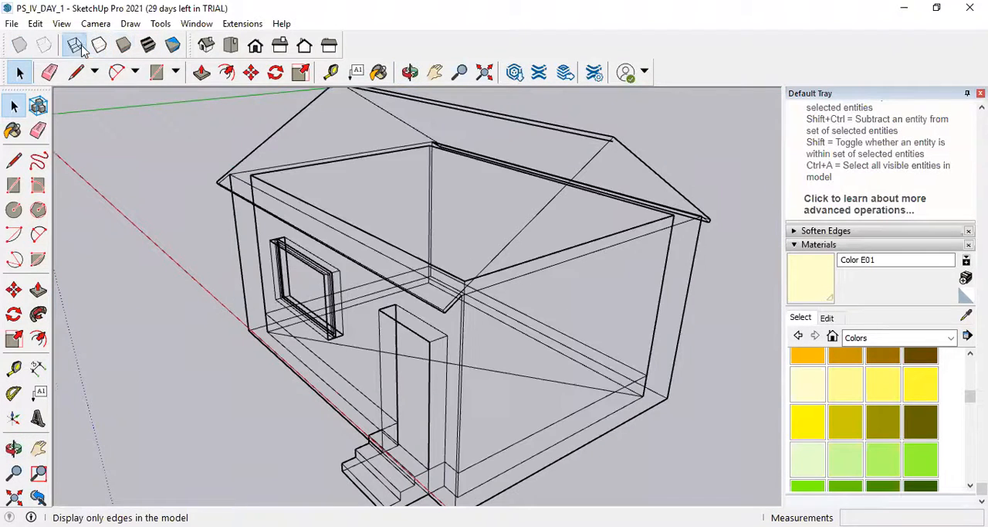
middle_click_drag(461, 327, 494, 331)
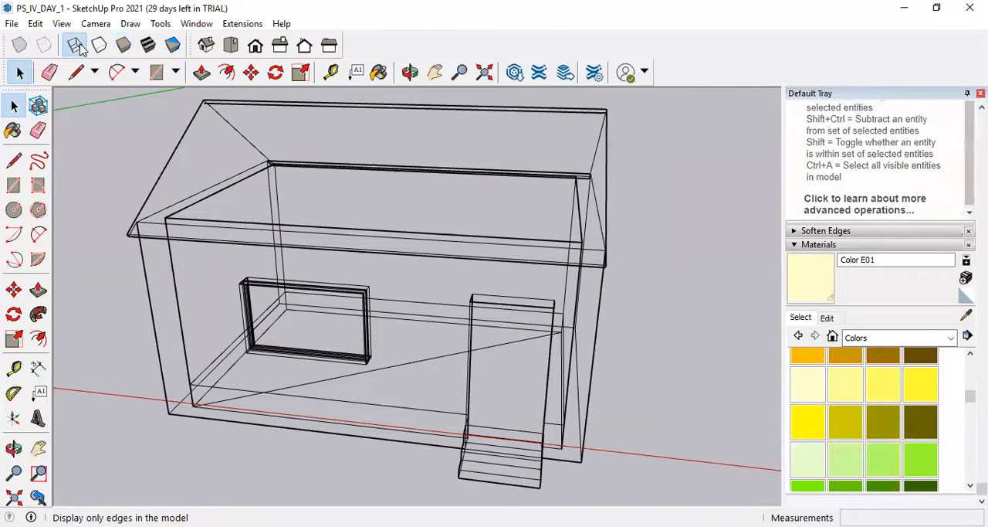
left_click(153, 47)
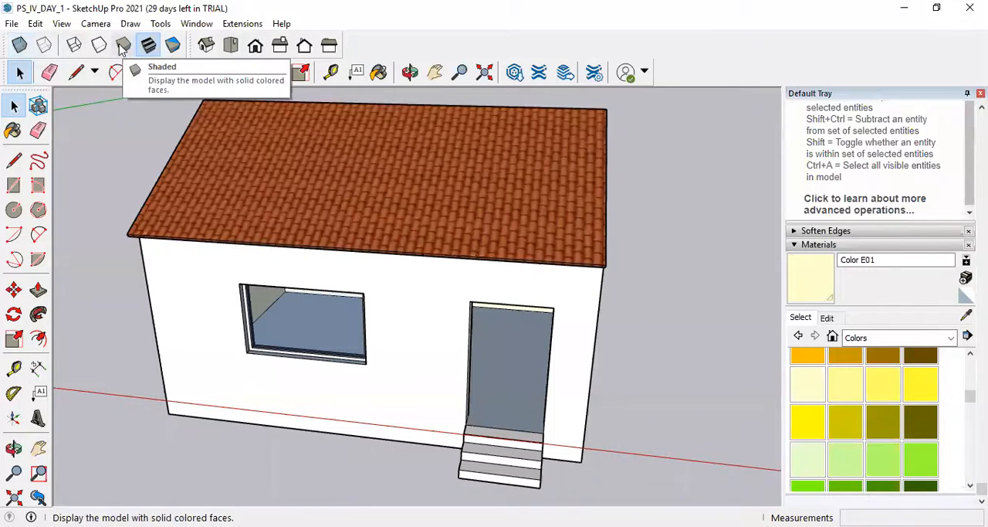
Preview the house in X-ray, and switch to Back Edges to show its hidden edges dashed.
left_click(20, 45)
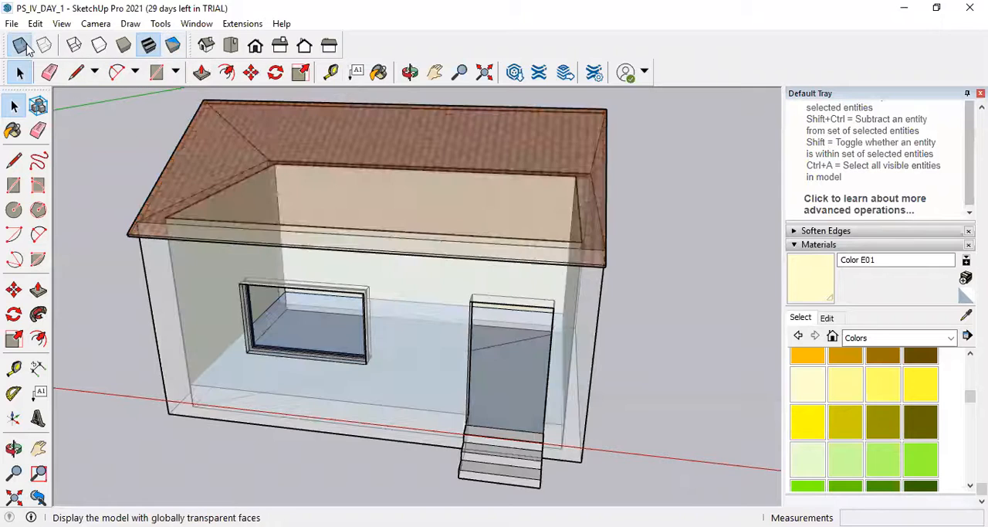
left_click(51, 46)
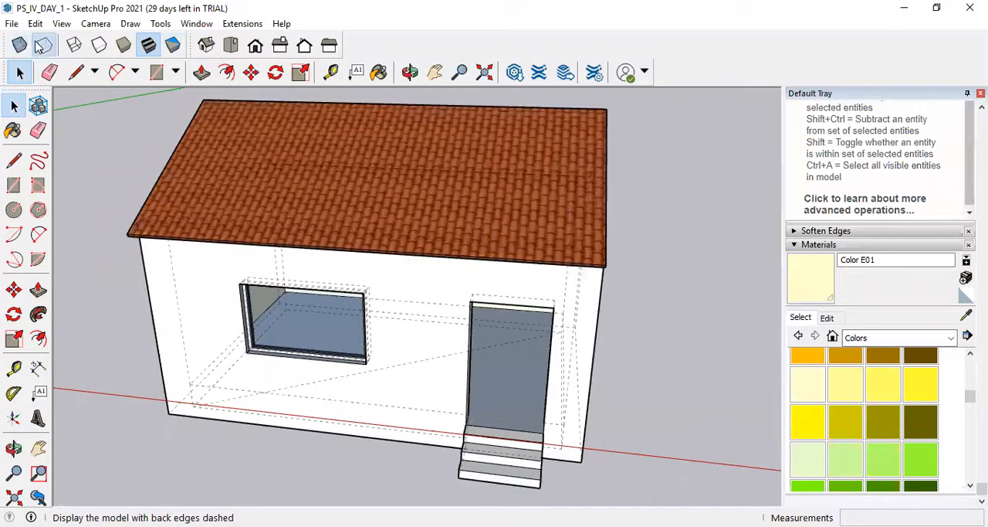
middle_click_drag(342, 282, 307, 357)
scroll(278, 379, "up", 4)
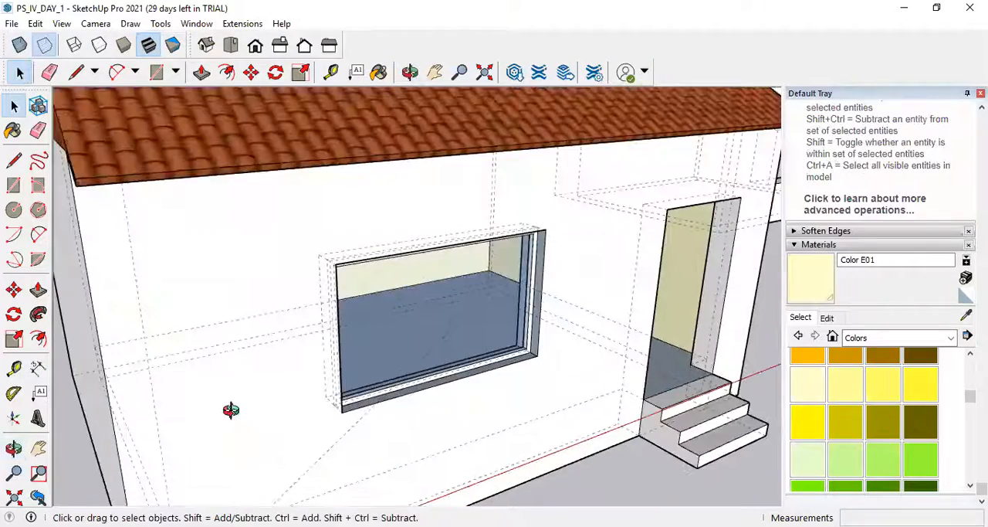
middle_click_drag(231, 410, 340, 399)
scroll(474, 435, "down", 4)
scroll(200, 461, "up", 5)
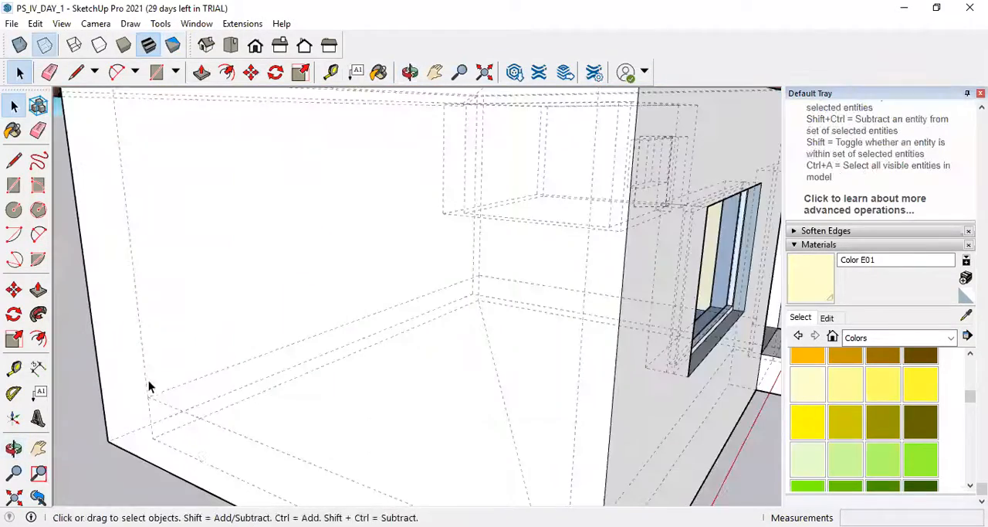
Draw a line about 3.8 m long across the house floor from the hidden corner to the diagonal edge.
left_click(14, 160)
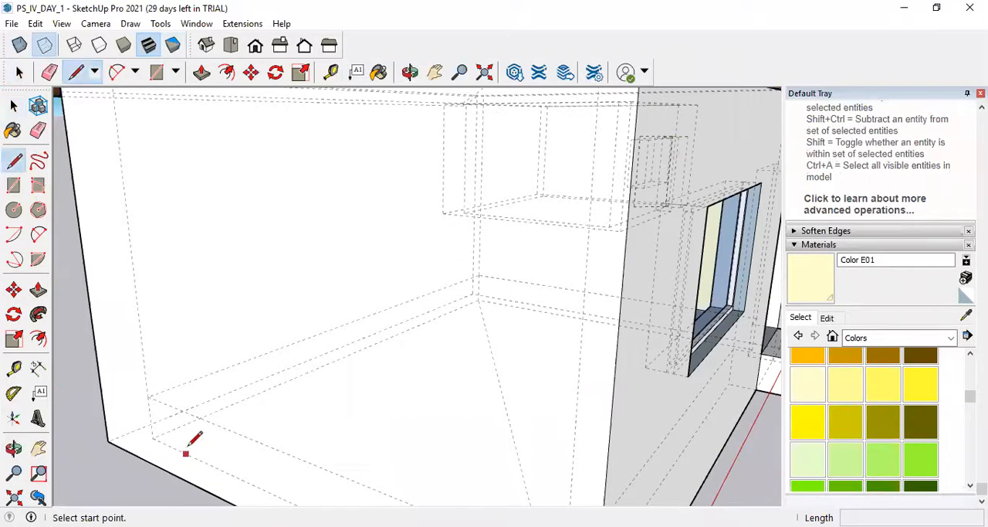
left_click(148, 396)
scroll(193, 407, "down", 3)
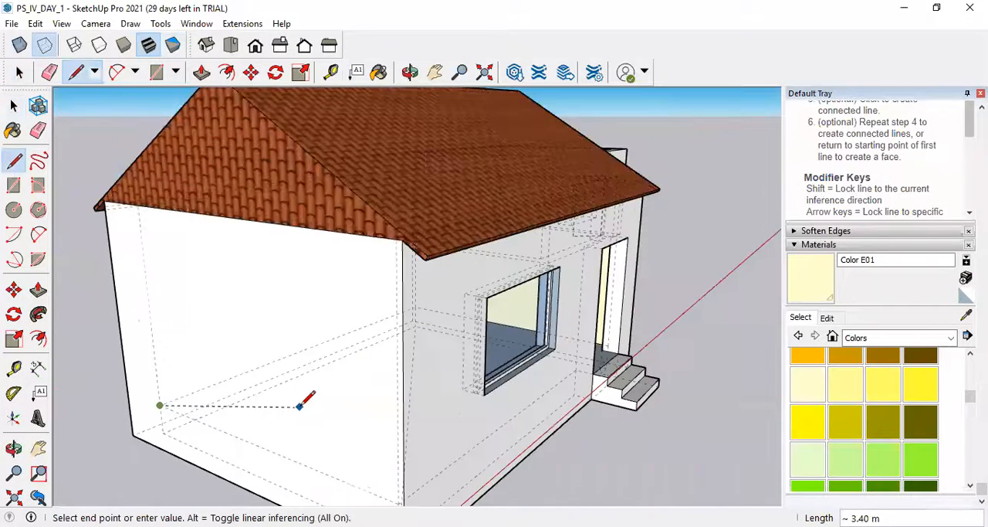
scroll(302, 403, "up", 3)
middle_click_drag(297, 407, 415, 400)
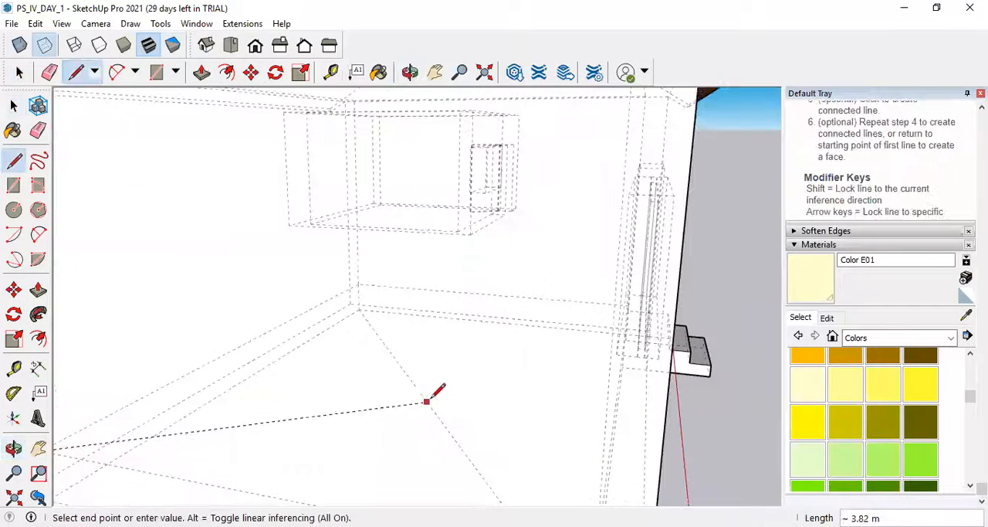
scroll(436, 394, "down", 3)
scroll(346, 459, "down", 2)
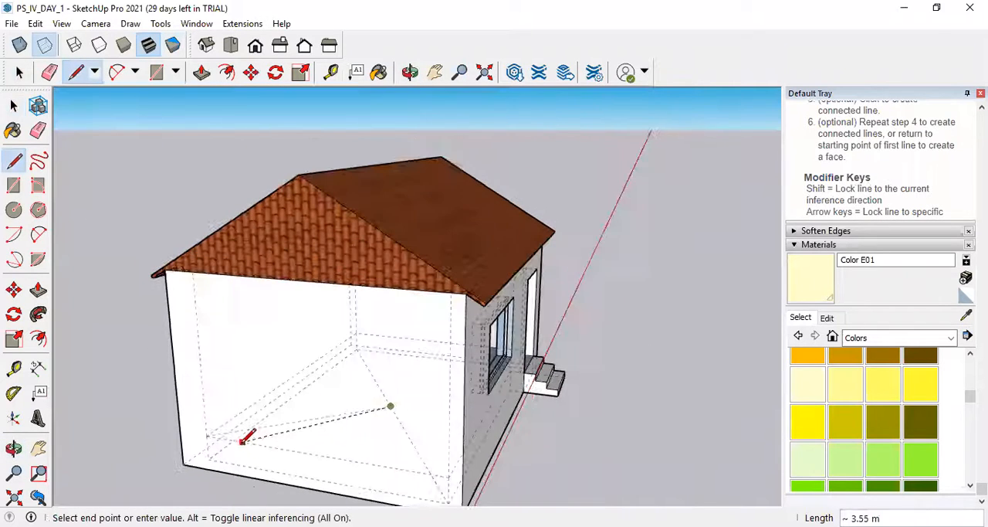
key("Escape")
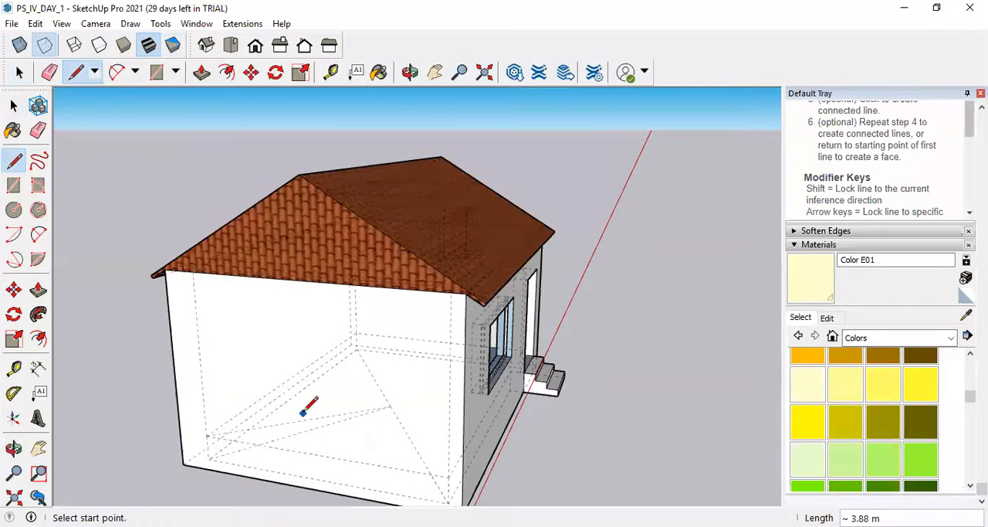
Switch Back Edges off and on again, and erase the line drawn from the floor corner to the diagonal.
left_click(44, 47)
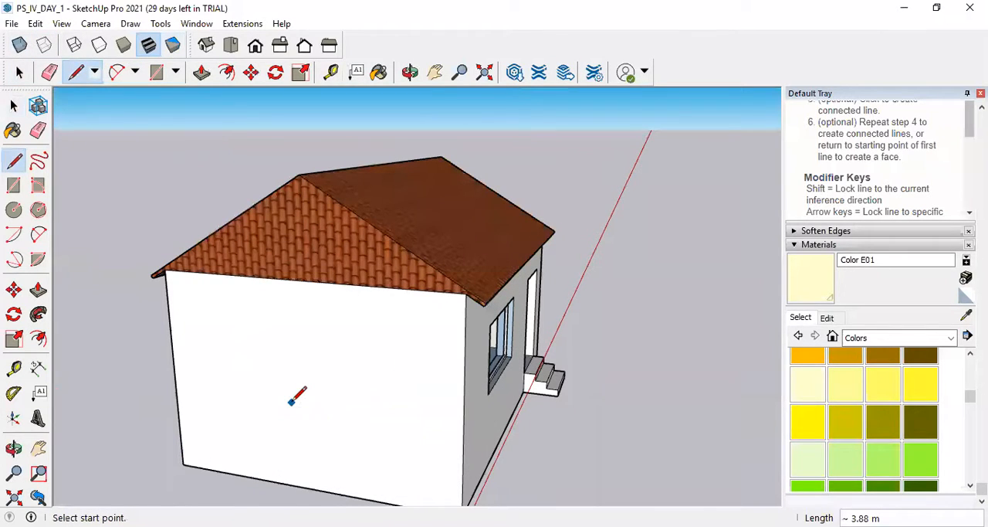
left_click(44, 46)
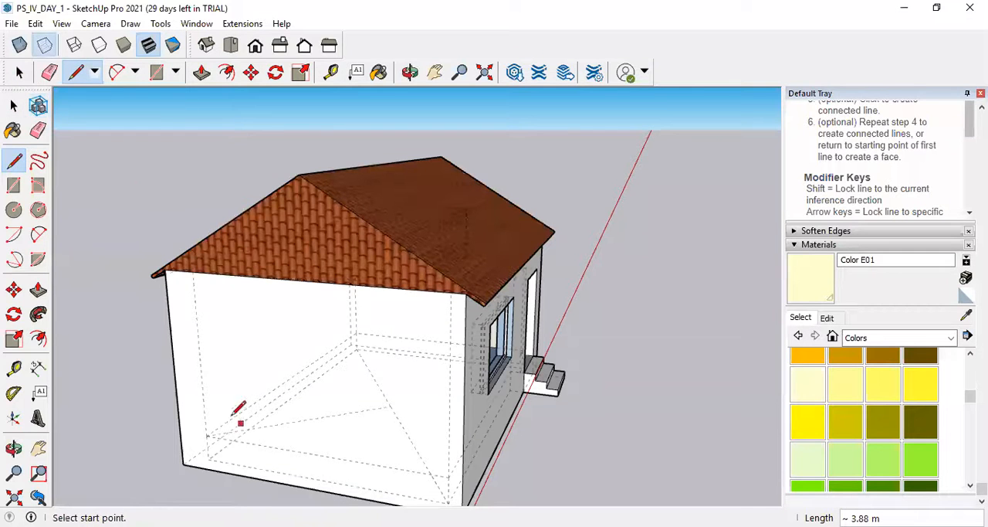
left_click(38, 130)
scroll(290, 406, "up", 4)
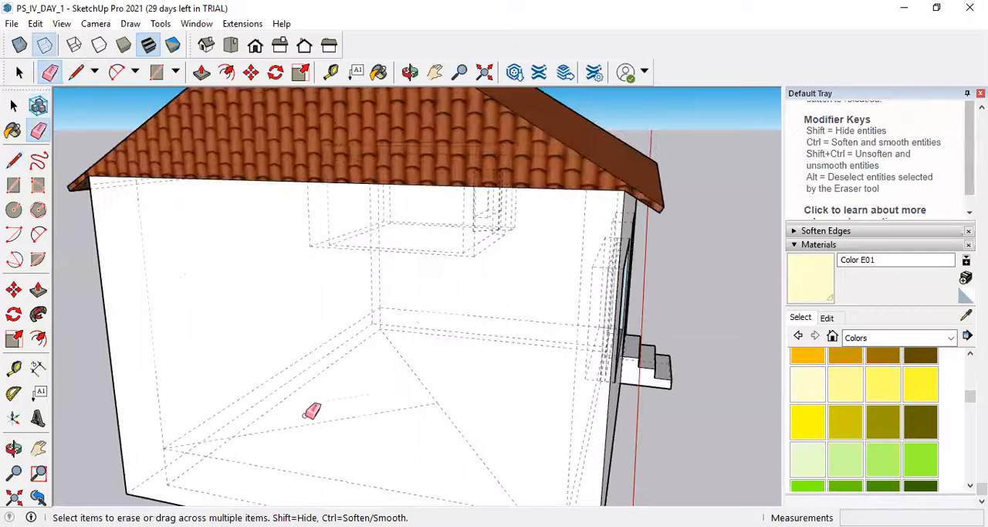
scroll(362, 415, "down", 5)
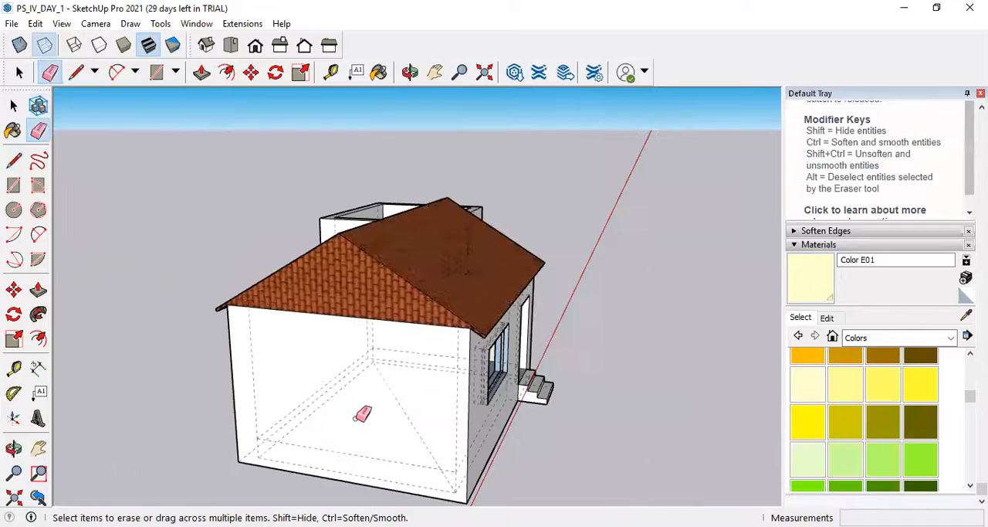
Turn off the Back Edges display and examine the house's front wall with its window and door.
left_click(44, 45)
middle_click_drag(522, 358, 320, 315)
scroll(331, 322, "up", 2)
scroll(644, 393, "down", 4)
middle_click_drag(647, 391, 463, 401)
scroll(464, 403, "up", 4)
scroll(464, 403, "up", 3)
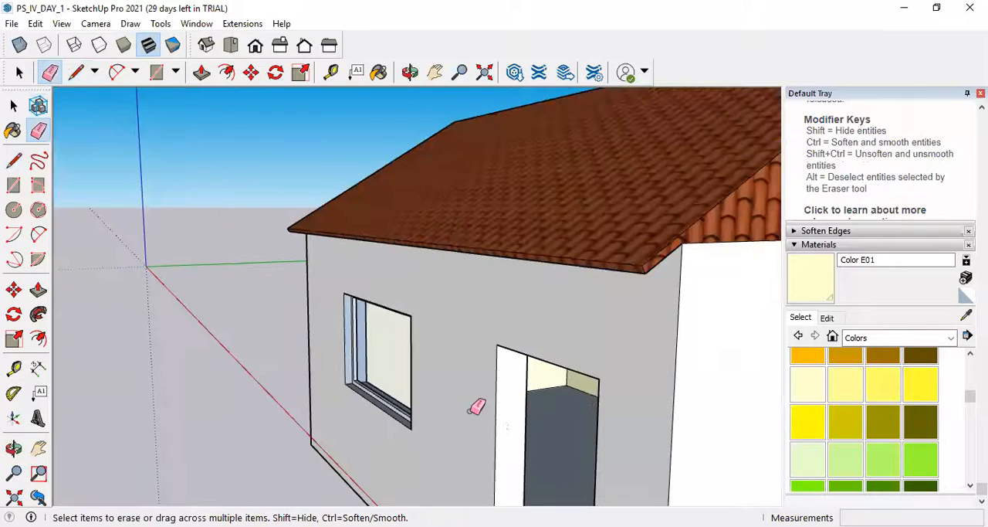
Display both houses in the Monochrome style and examine their front and back face colours.
middle_click_drag(541, 393, 567, 362)
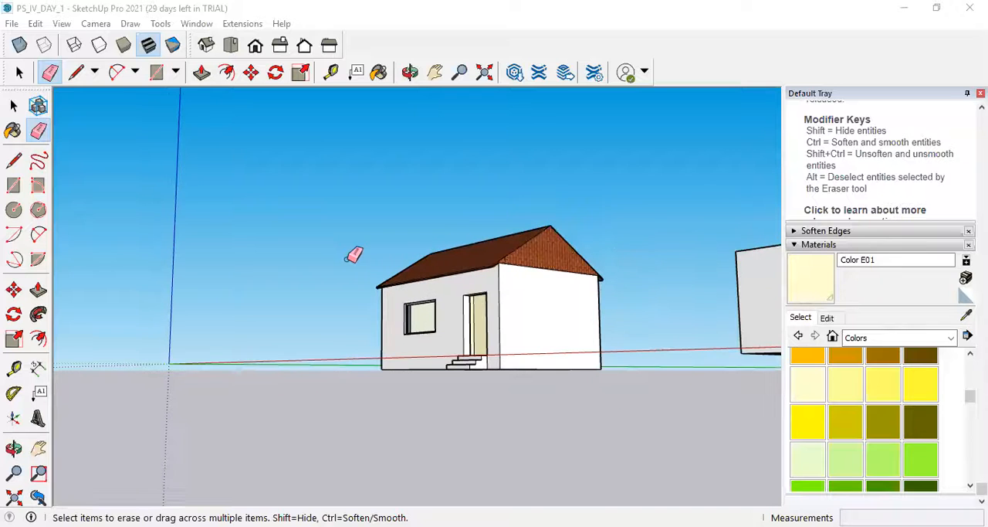
mouse_move(615, 243)
middle_mouse_down()
mouse_move(454, 313)
mouse_move(464, 247)
middle_mouse_up()
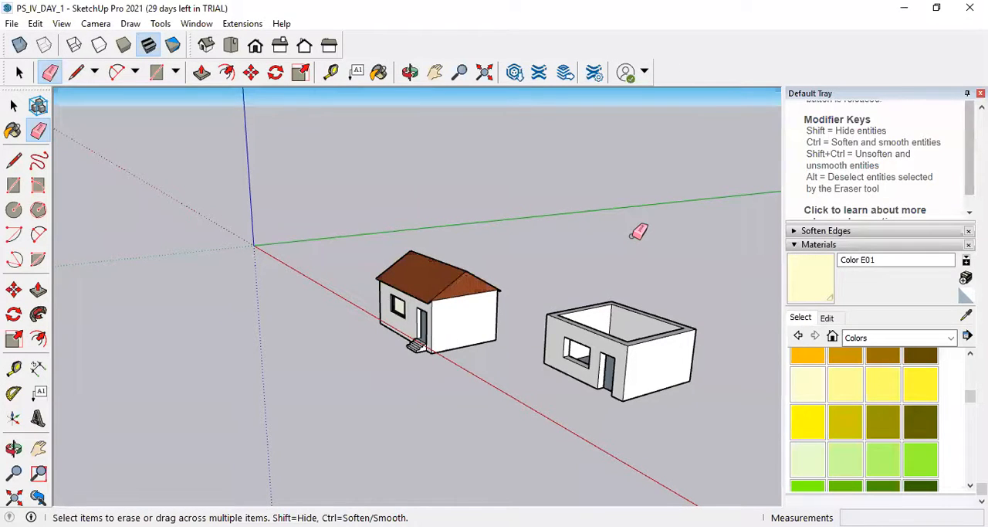
left_click(173, 48)
scroll(464, 332, "up", 3)
middle_click_drag(342, 294, 459, 302)
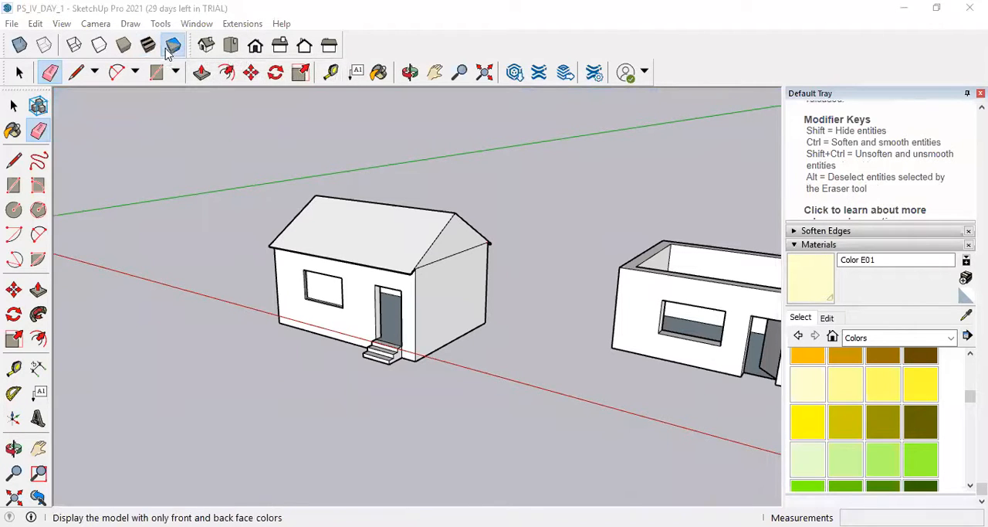
scroll(463, 309, "up", 5)
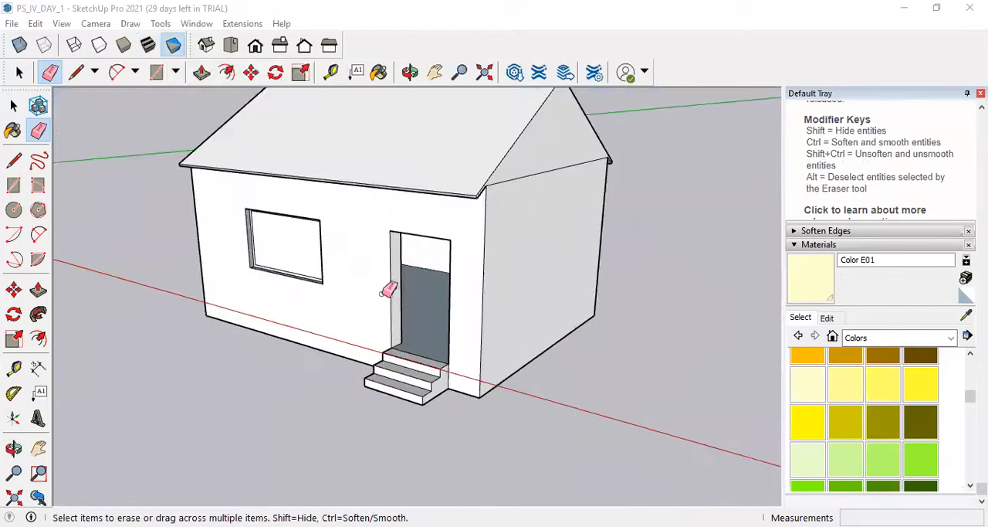
mouse_move(366, 258)
middle_mouse_down()
mouse_move(572, 159)
mouse_move(360, 221)
mouse_move(269, 275)
mouse_move(281, 265)
middle_mouse_up()
scroll(491, 310, "down", 3)
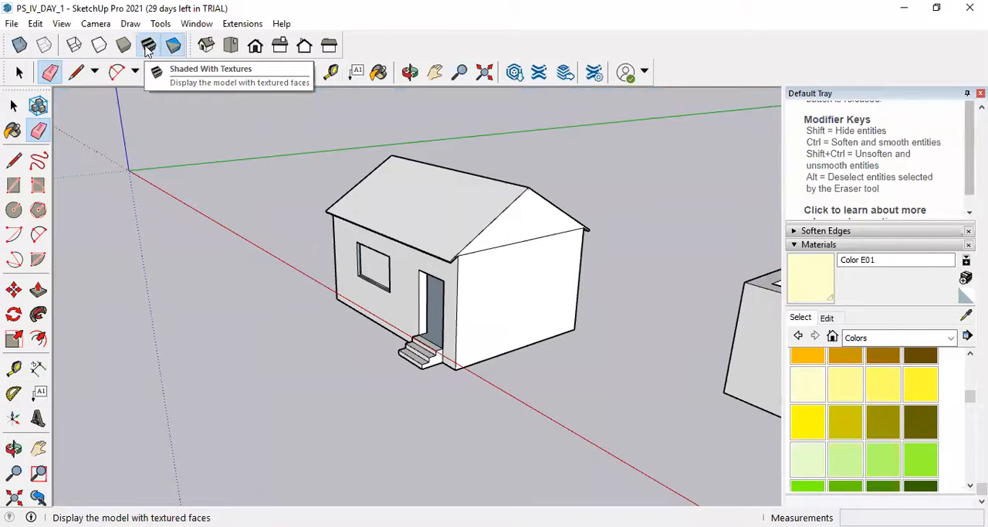
Compare the Monochrome style with Shaded With Textures on the house, and restore Shaded With Textures.
left_click(148, 50)
left_click(176, 49)
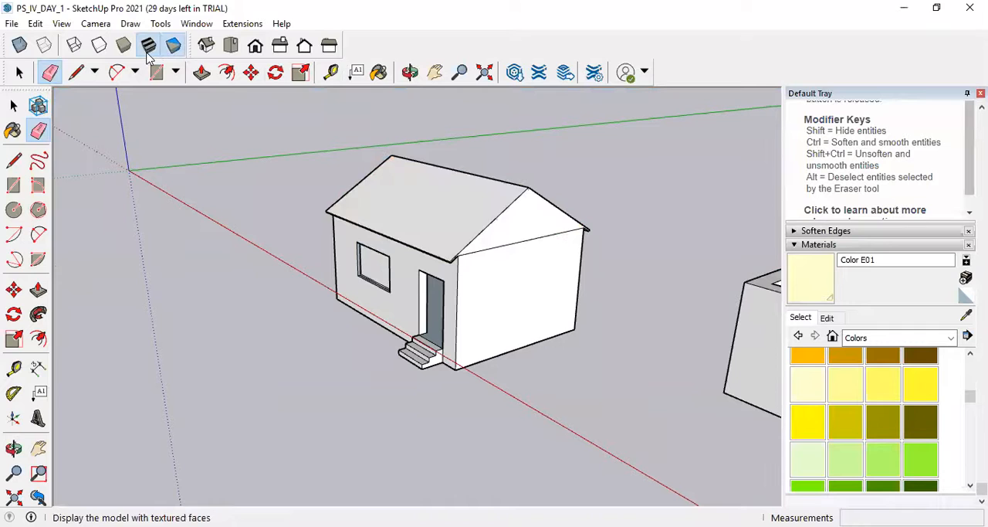
left_click(147, 49)
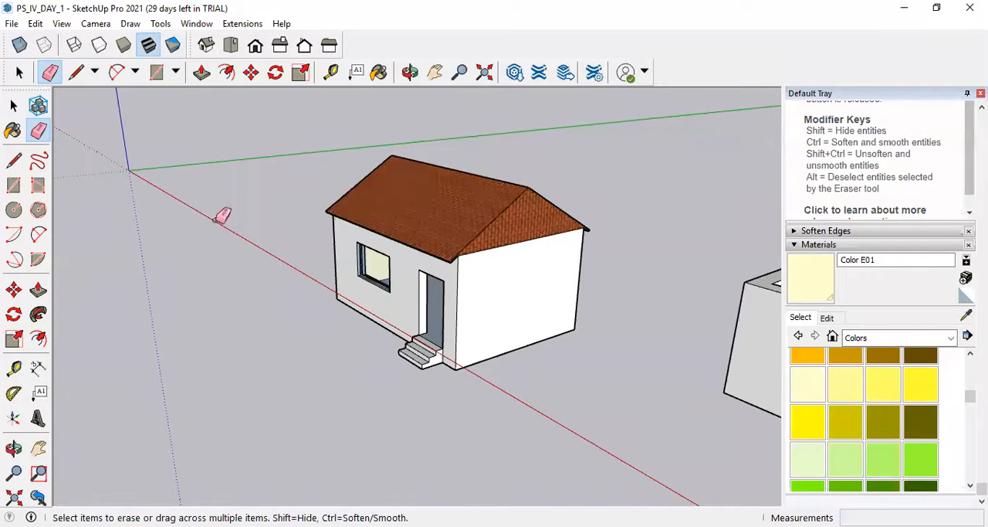
scroll(441, 241, "up", 4)
mouse_move(407, 296)
middle_mouse_down()
mouse_move(533, 173)
mouse_move(486, 205)
middle_mouse_up()
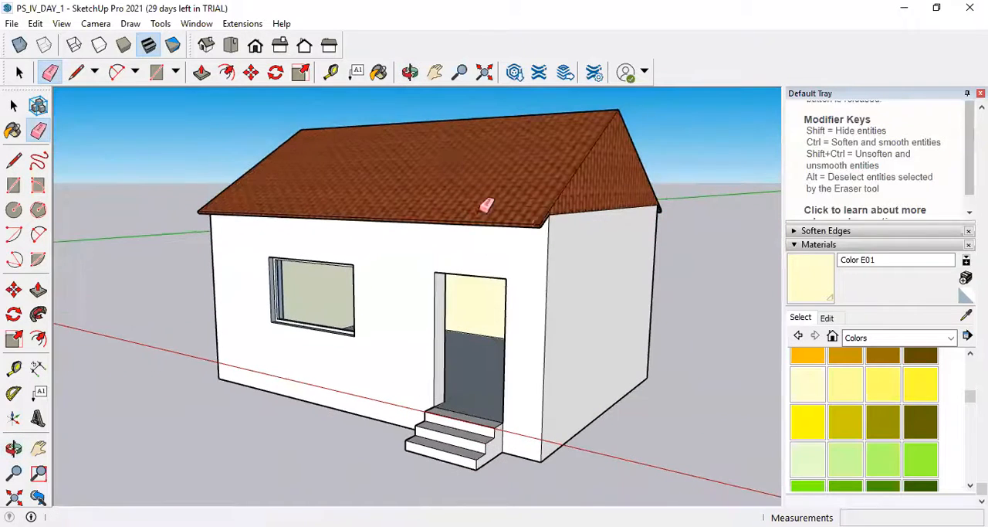
left_click(182, 48)
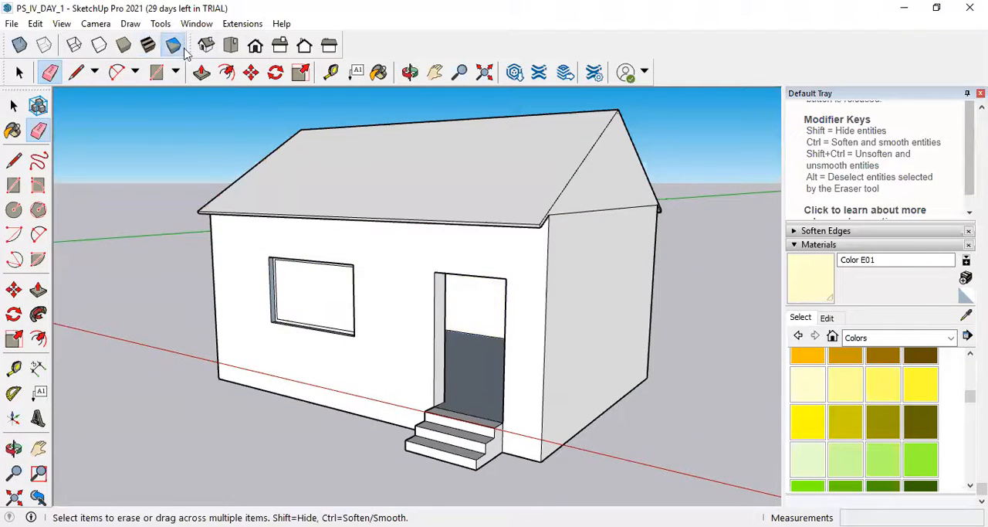
left_click(150, 46)
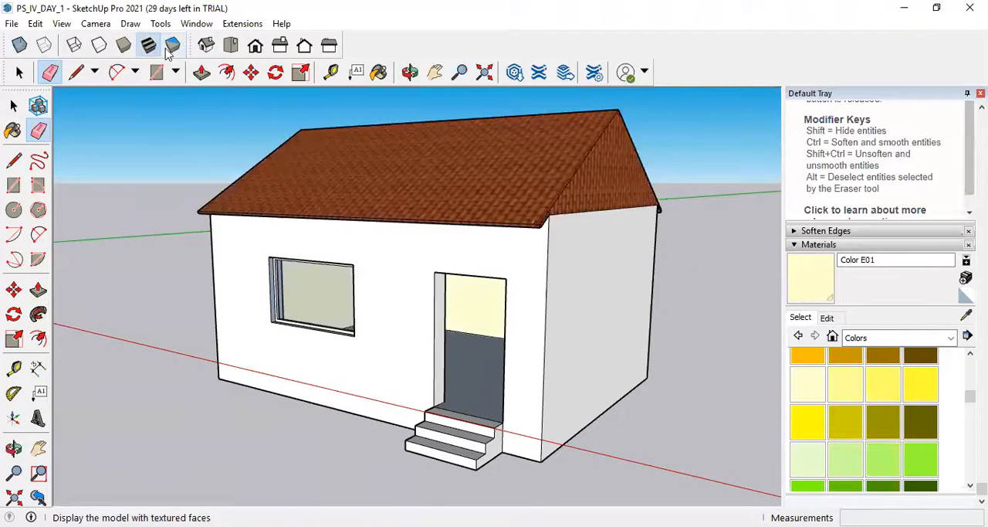
Show the Shadows toolbar and dock it beside the Views toolbar.
right_click(414, 47)
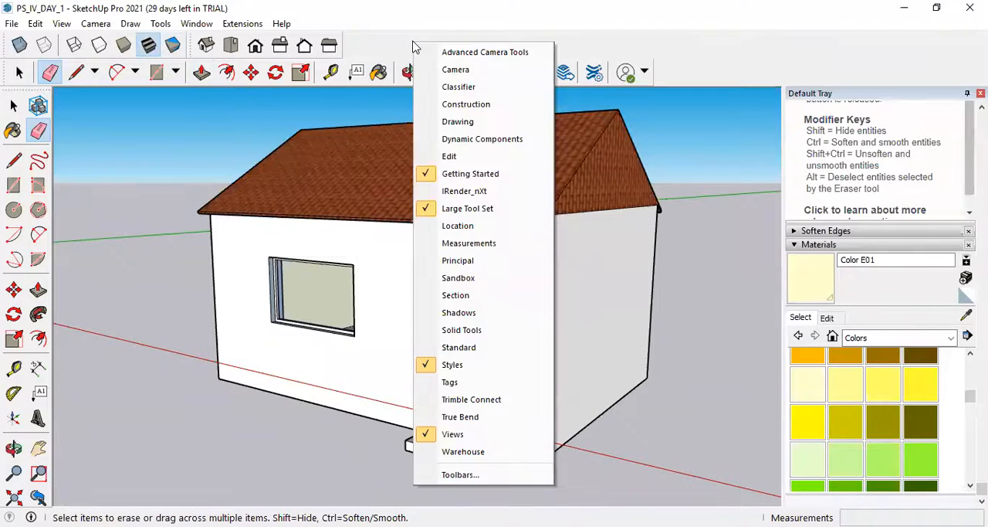
left_click(495, 37)
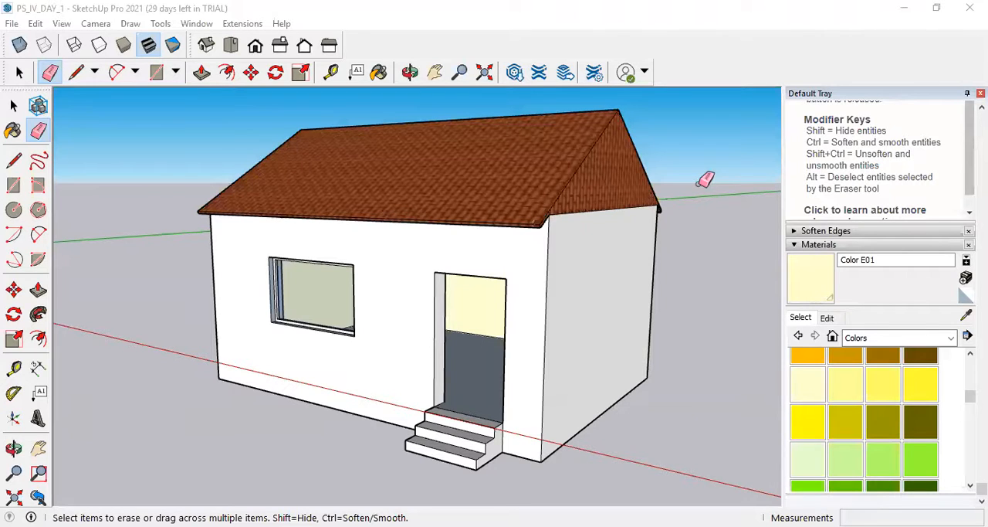
right_click(684, 78)
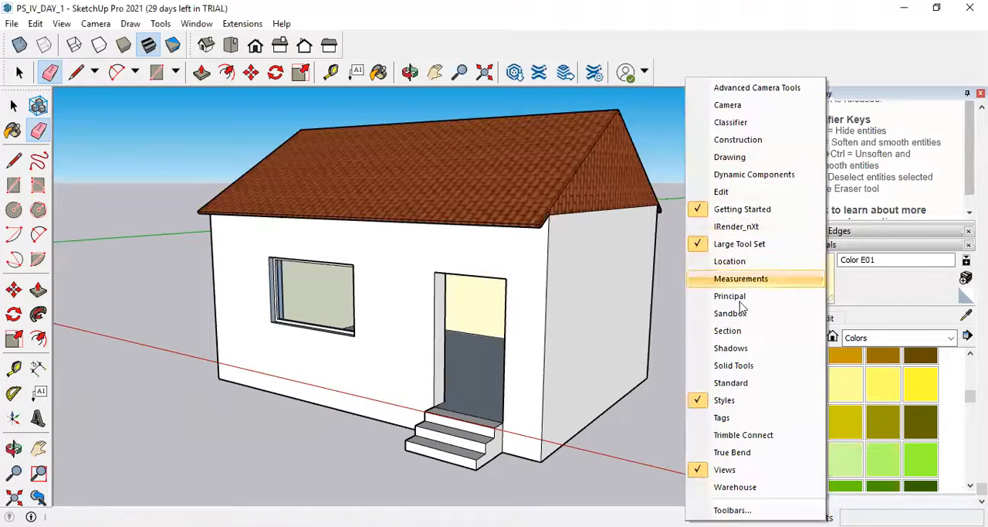
left_click(746, 349)
left_click_drag(657, 68, 346, 43)
Turn on shadows for both houses and examine how they fall on the ground.
scroll(421, 202, "down", 6)
middle_click_drag(399, 247, 483, 325)
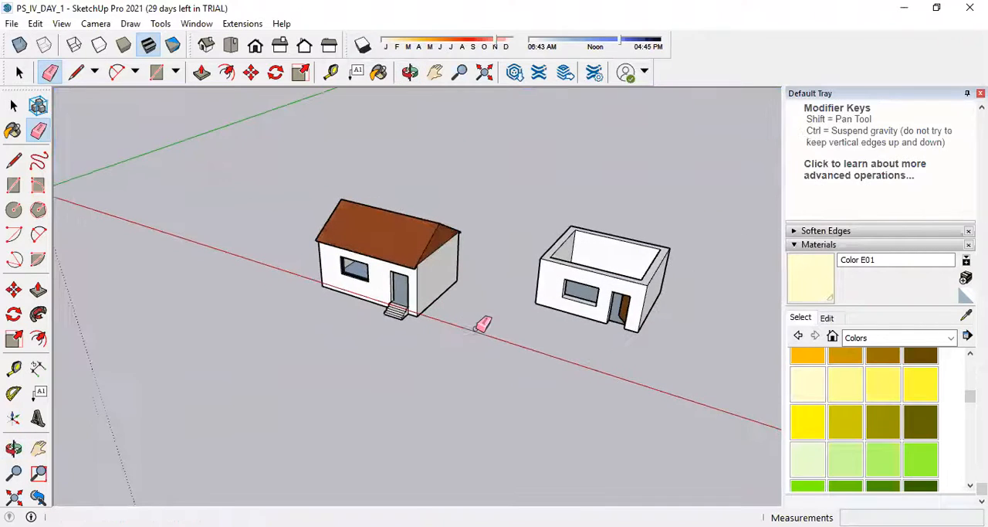
scroll(494, 268, "up", 3)
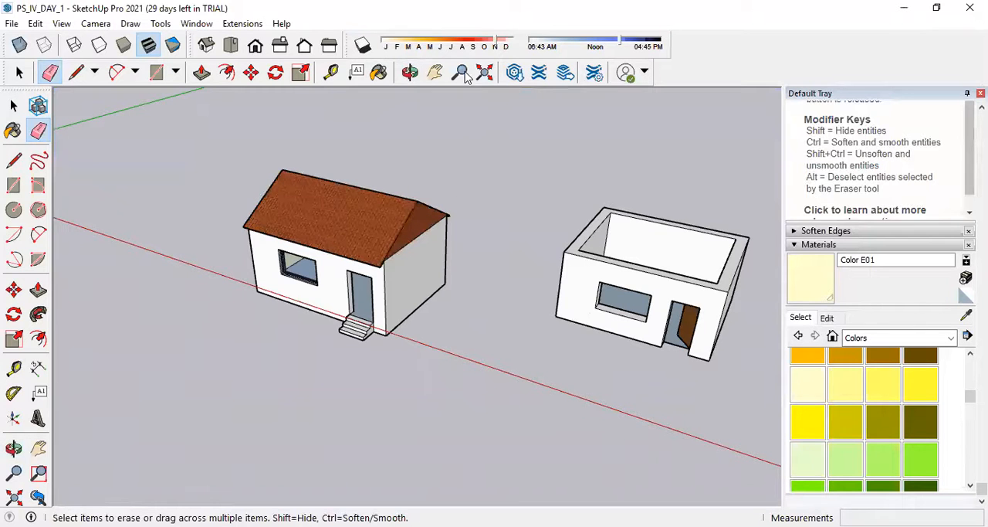
left_click(363, 45)
mouse_move(469, 347)
middle_mouse_down()
mouse_move(523, 211)
mouse_move(507, 241)
mouse_move(309, 357)
middle_mouse_up()
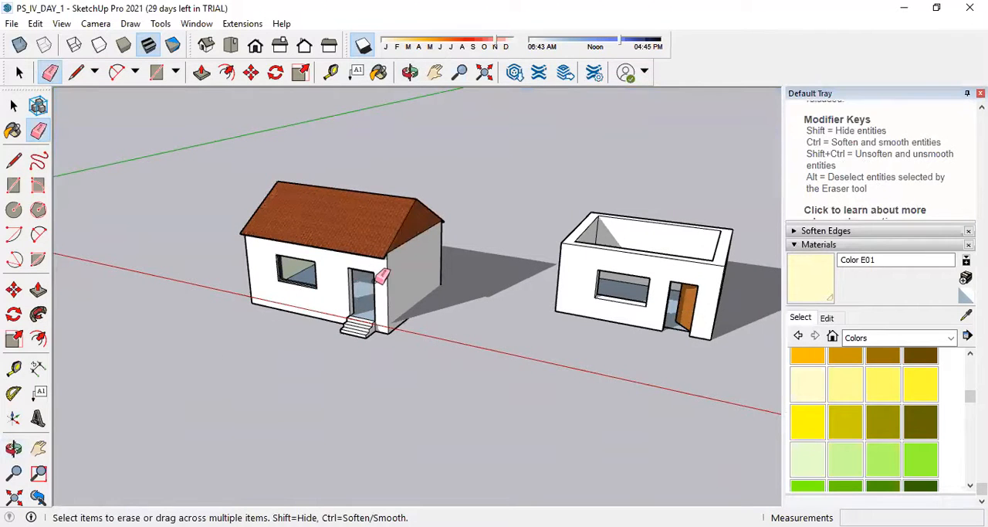
mouse_move(536, 245)
middle_mouse_down()
mouse_move(479, 293)
mouse_move(554, 112)
middle_mouse_up()
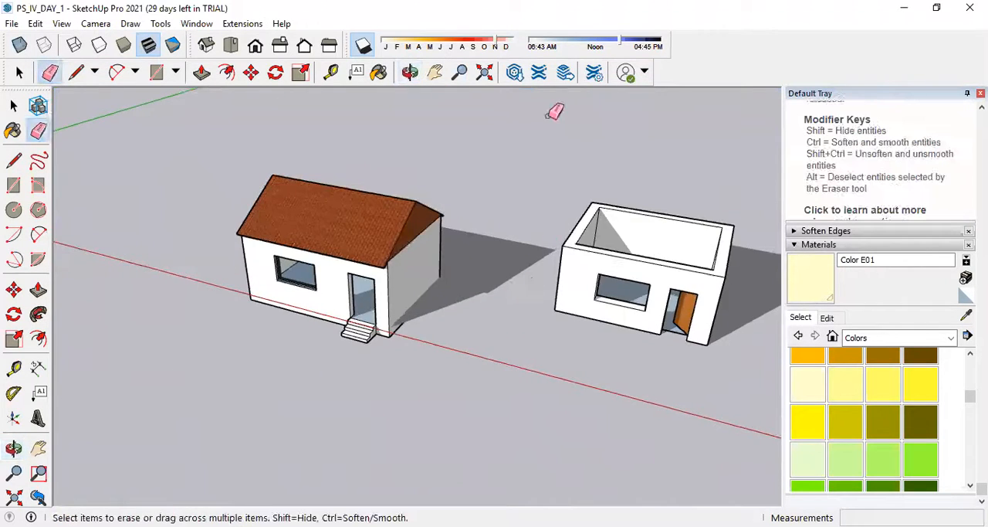
Set the shadow date to July, preview the end of the day, and set the time to early afternoon.
left_click_drag(500, 47, 452, 49)
left_click_drag(616, 46, 665, 42)
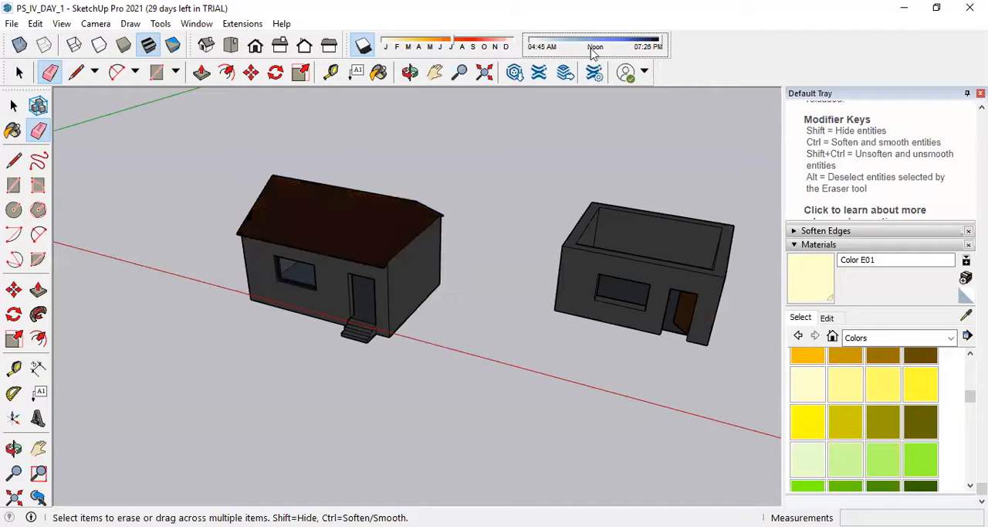
left_click_drag(661, 43, 611, 64)
Try different months for the shadows and set the shadow date to late February.
left_click(455, 44)
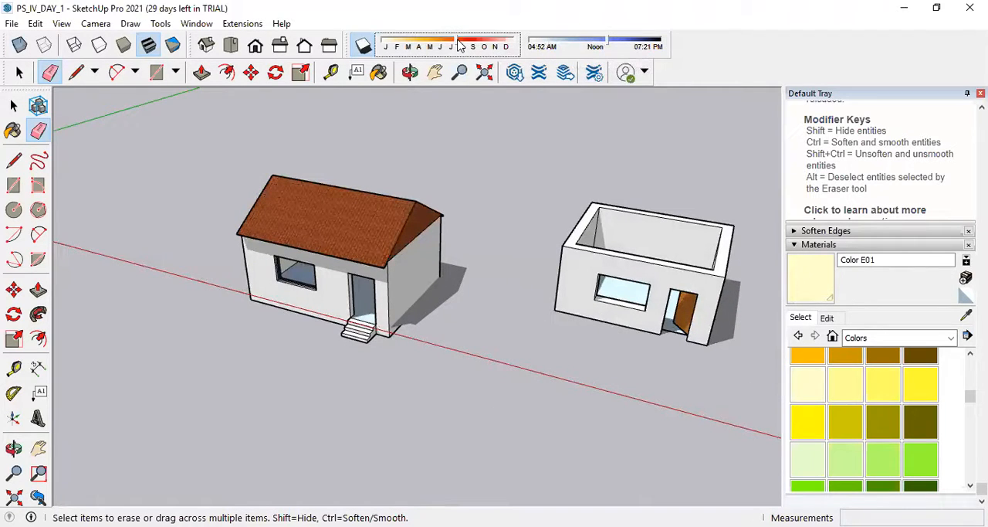
left_click(456, 41)
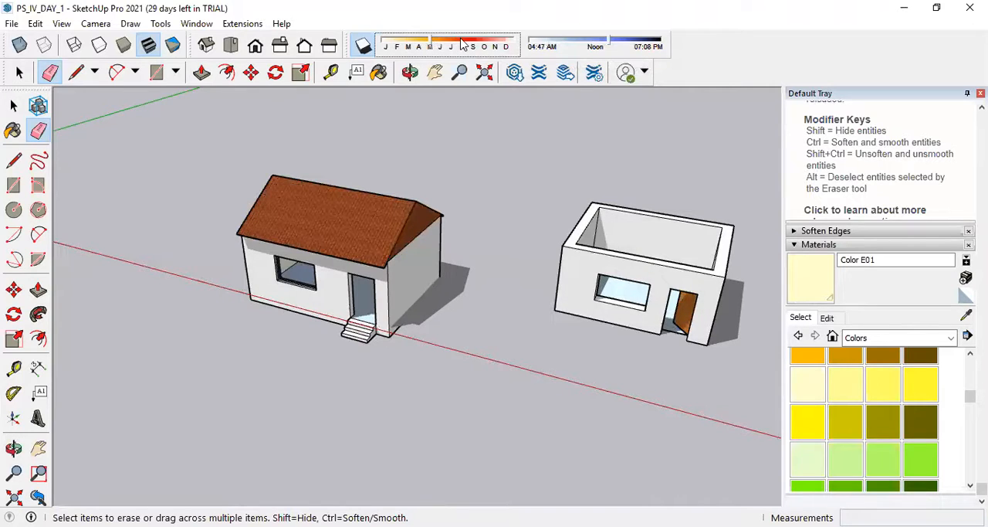
left_click_drag(431, 46, 388, 45)
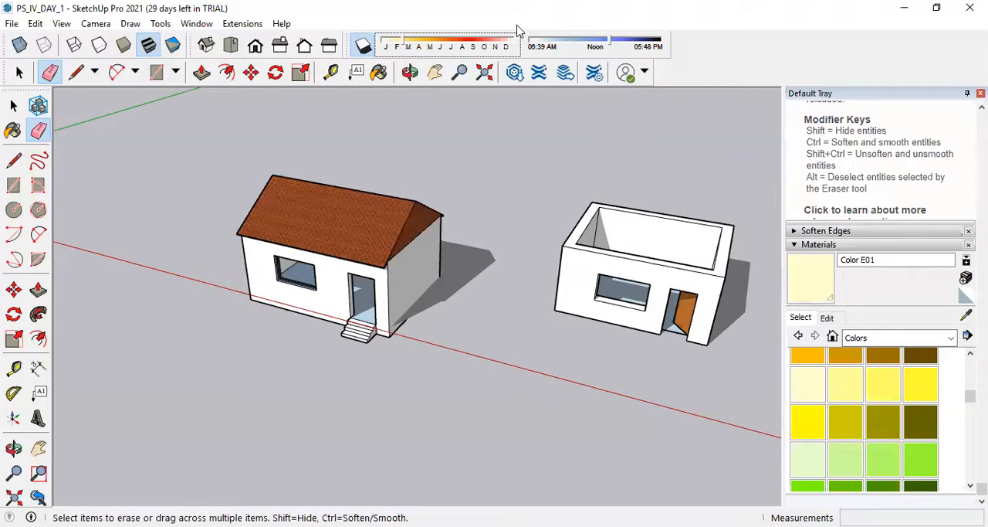
right_click(731, 61)
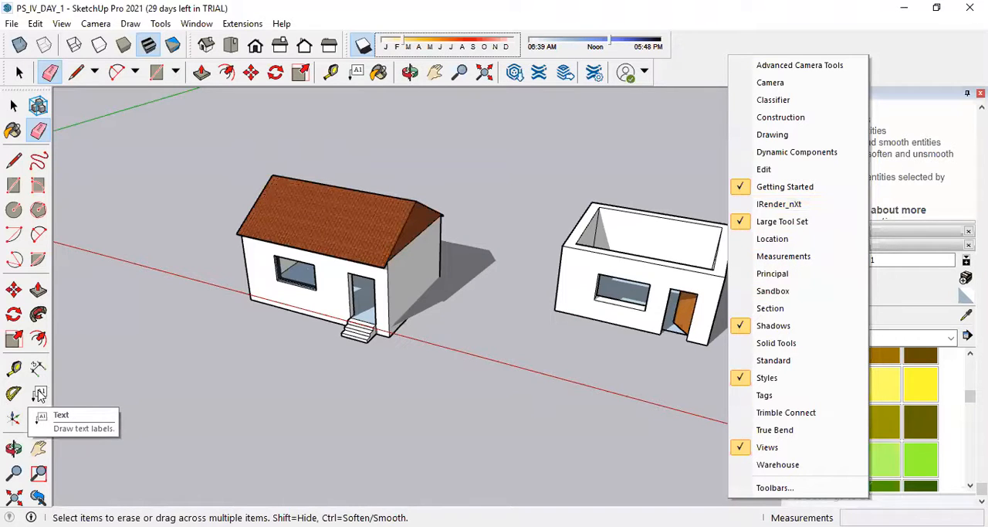
left_click(671, 139)
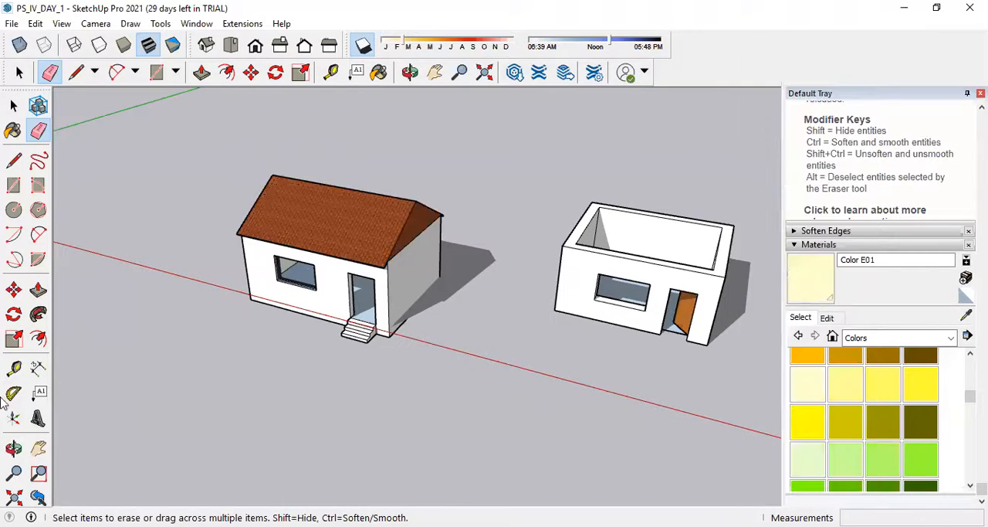
Label the area of the roofed house's end wall facing the second house with a leader text placed off the wall.
left_click(44, 391)
scroll(525, 247, "up", 2)
scroll(463, 232, "up", 2)
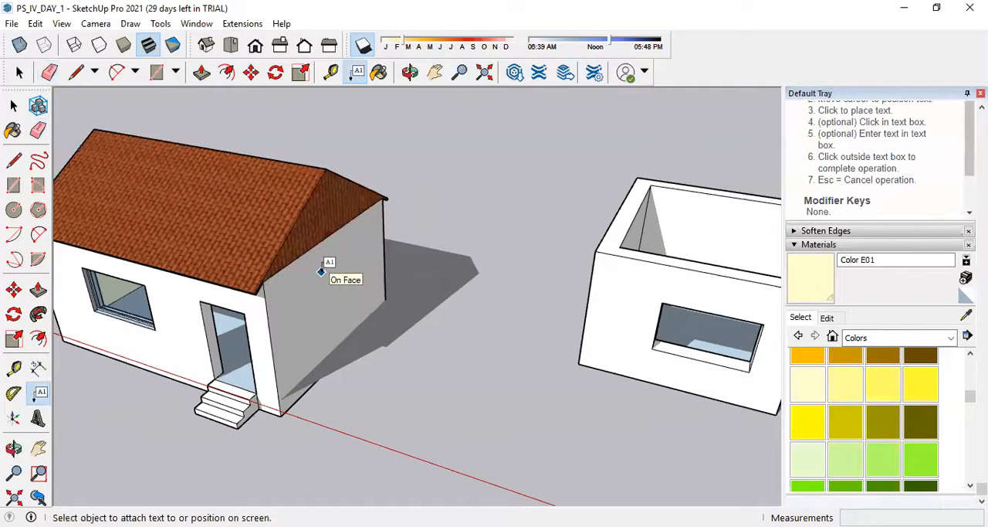
left_click(321, 271)
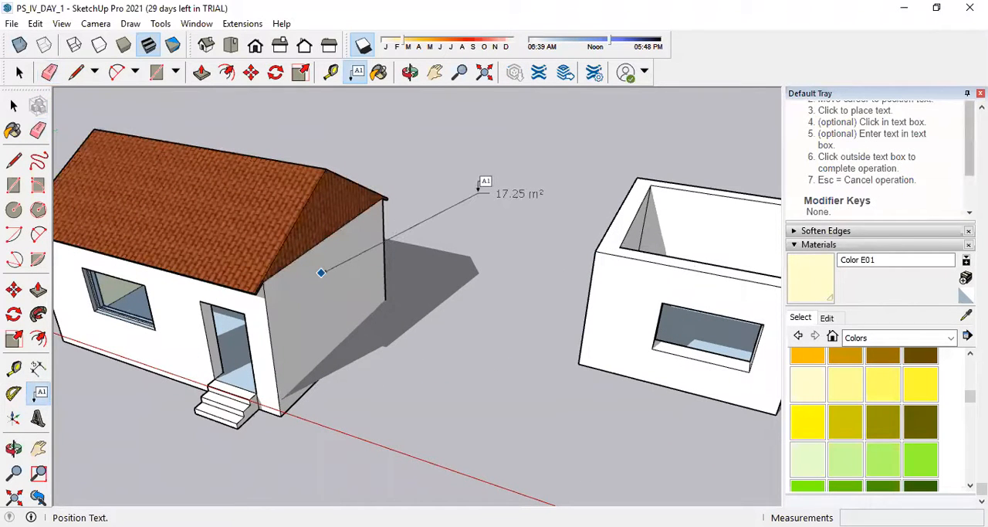
left_click(480, 190)
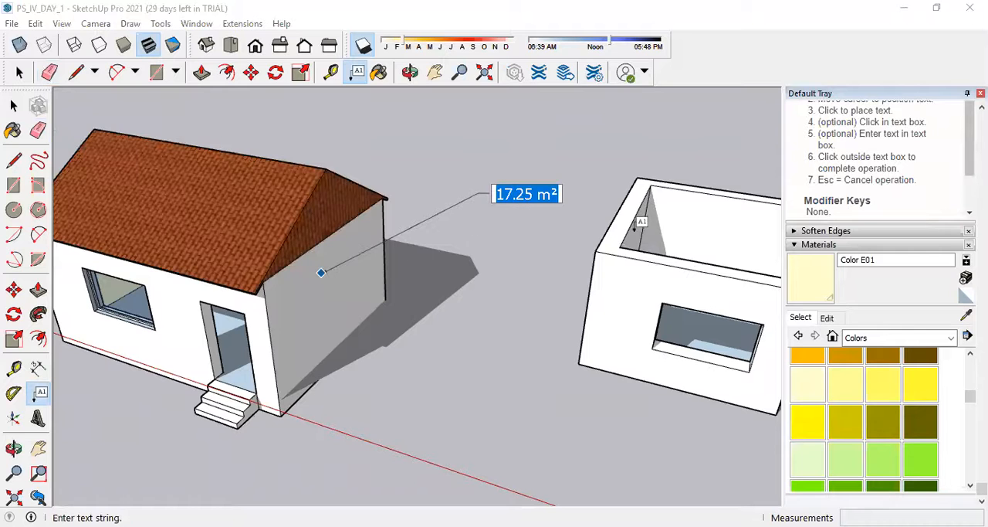
Add an area label with a leader to the roofed house's opposite end wall.
scroll(572, 238, "down", 4)
middle_click_drag(302, 274, 351, 293)
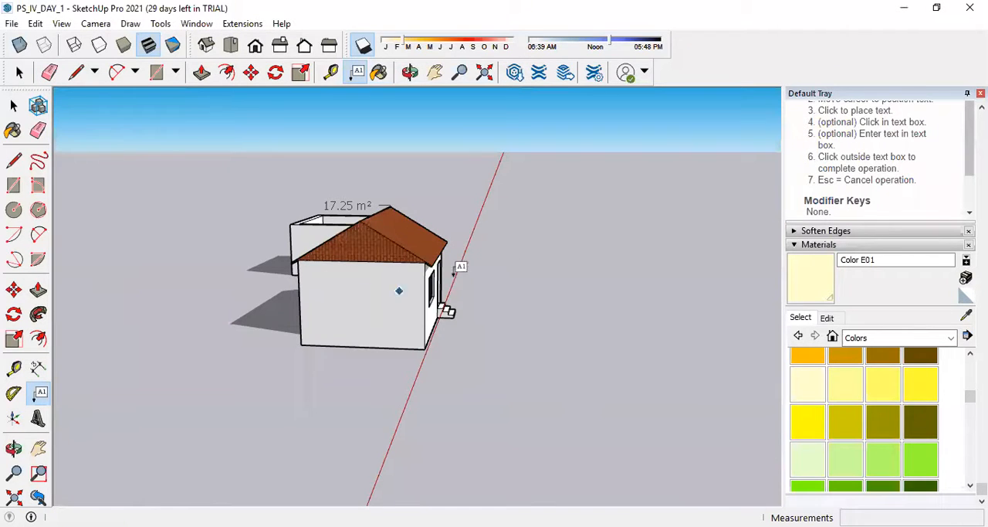
left_click(360, 306)
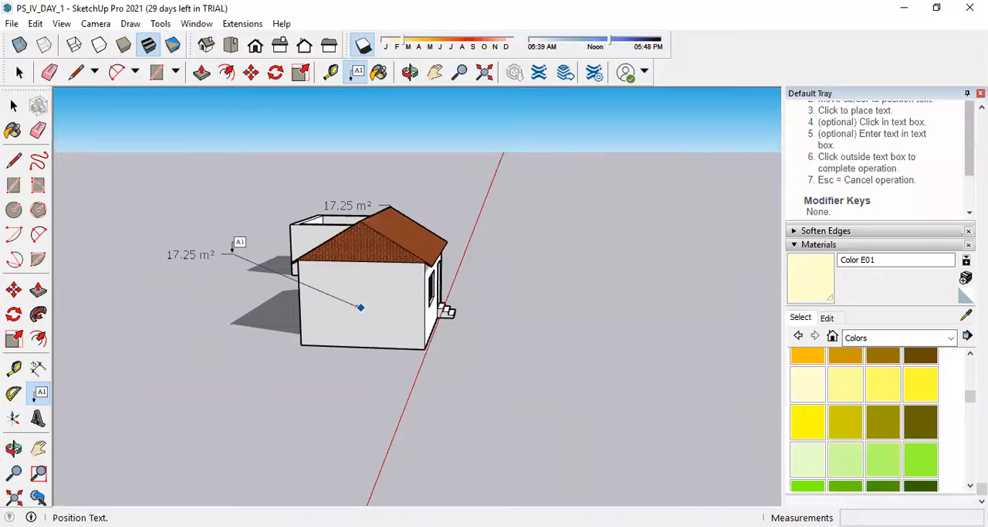
left_click(232, 251)
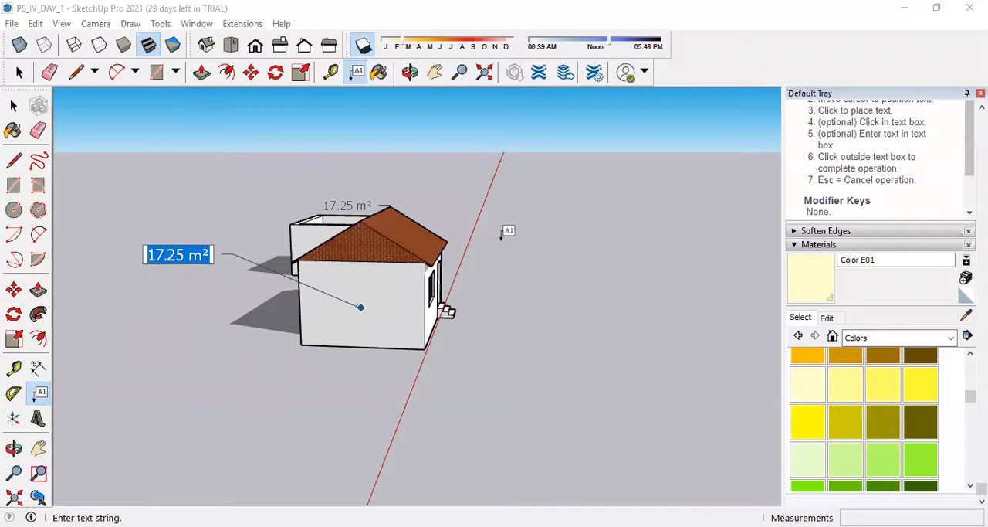
Add an area label with a leader to the tiled gable triangle above the end wall.
scroll(505, 230, "up", 2)
middle_click_drag(565, 226, 208, 272)
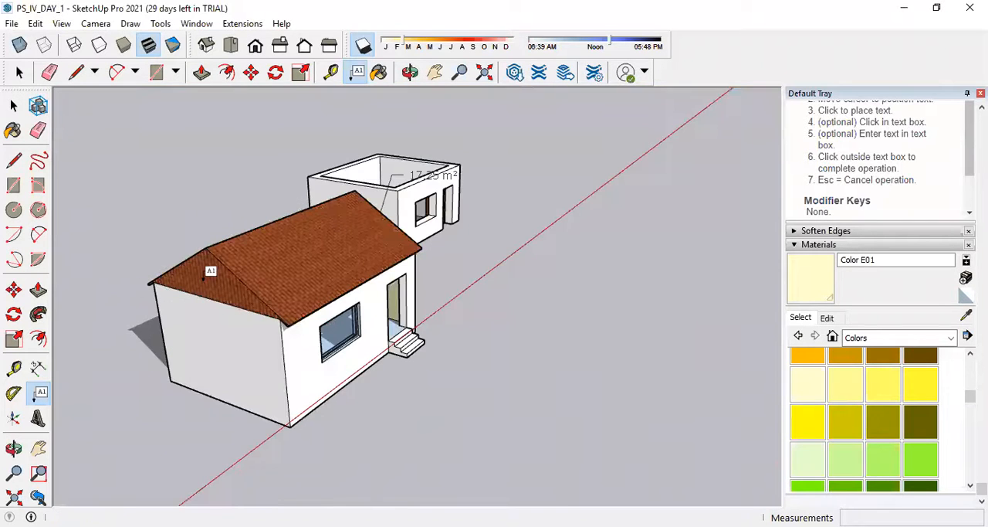
left_click(214, 283)
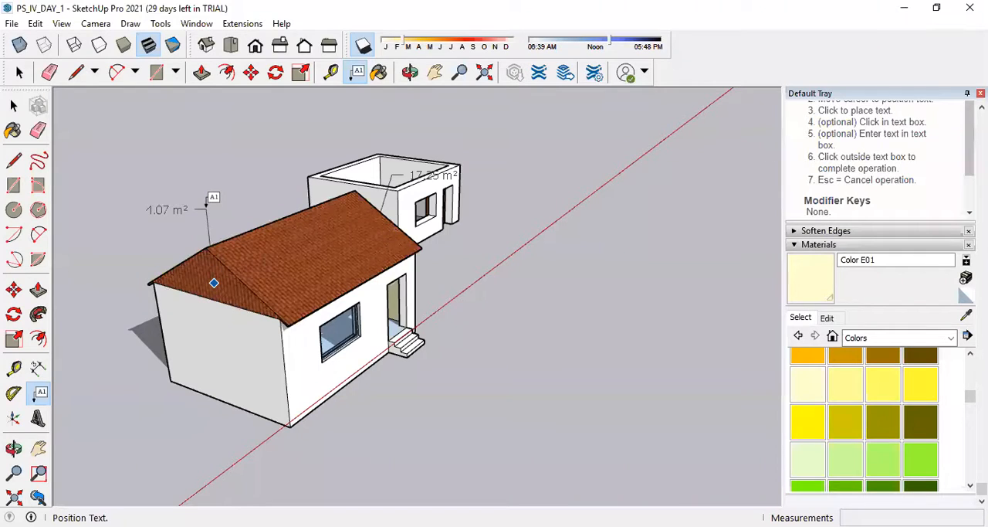
left_click(206, 205)
Label the area of the side face of the entrance steps, placing the text beside the steps.
scroll(480, 216, "up", 3)
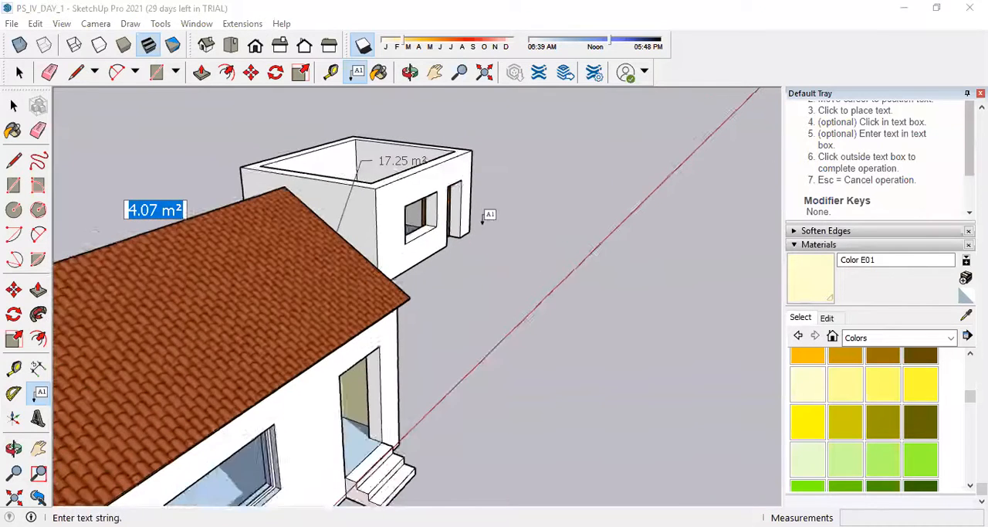
scroll(487, 217, "down", 4)
middle_click_drag(494, 287, 489, 309)
scroll(404, 351, "up", 3)
scroll(403, 352, "up", 3)
left_click(394, 357)
left_click(545, 309)
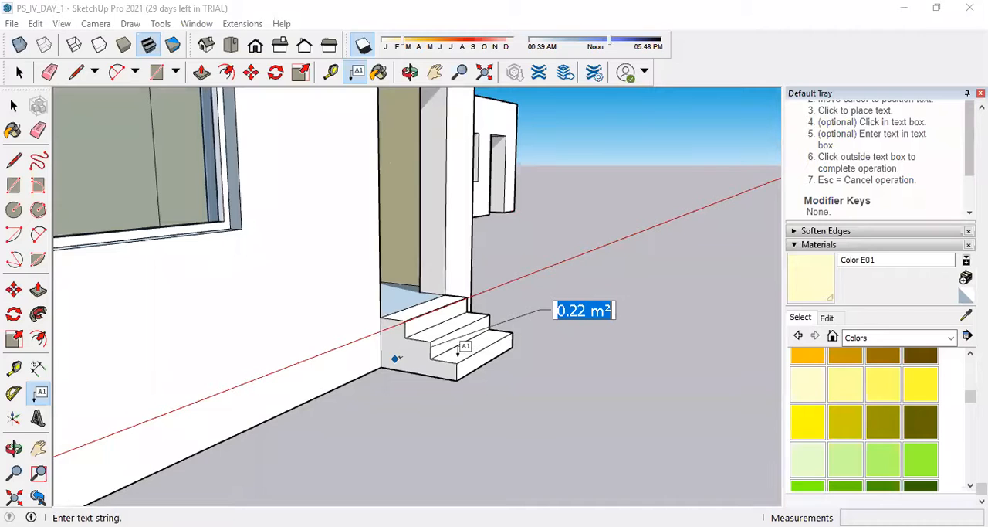
Try to move the corner of the top step on the side face of the entrance steps.
scroll(464, 347, "down", 4)
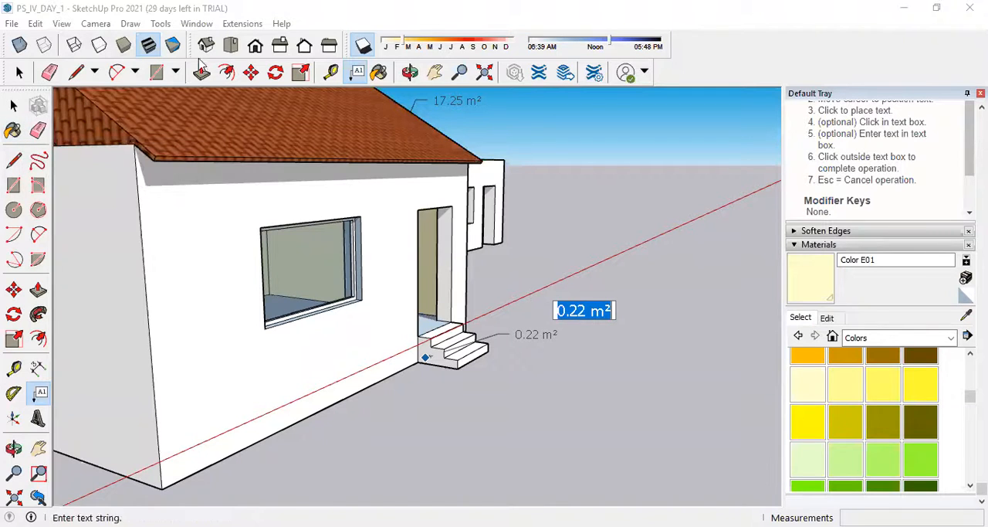
left_click(252, 72)
scroll(425, 348, "up", 3)
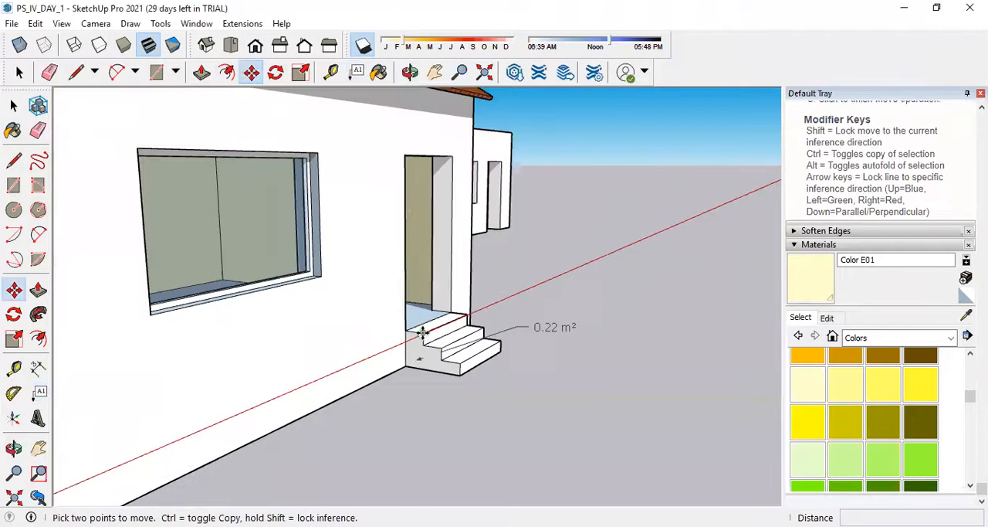
left_click(420, 335)
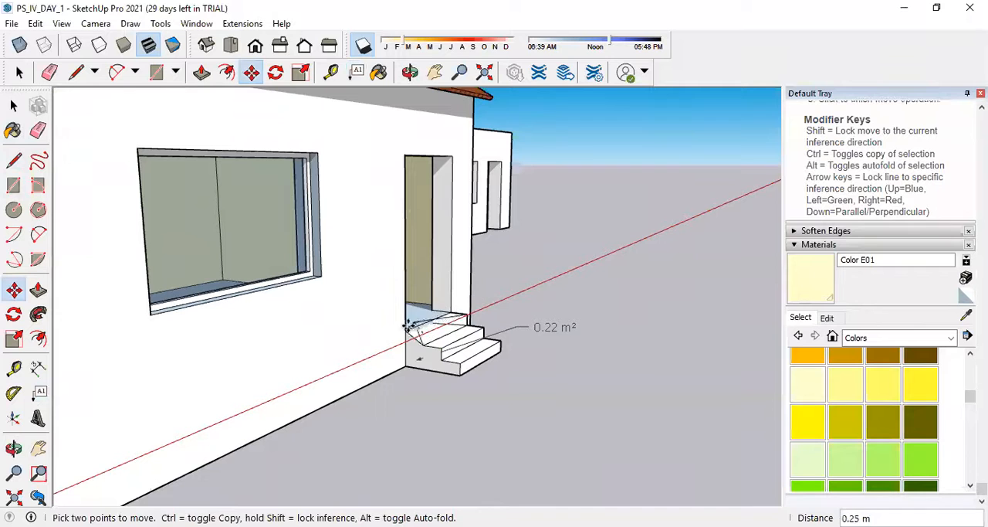
left_click(423, 313)
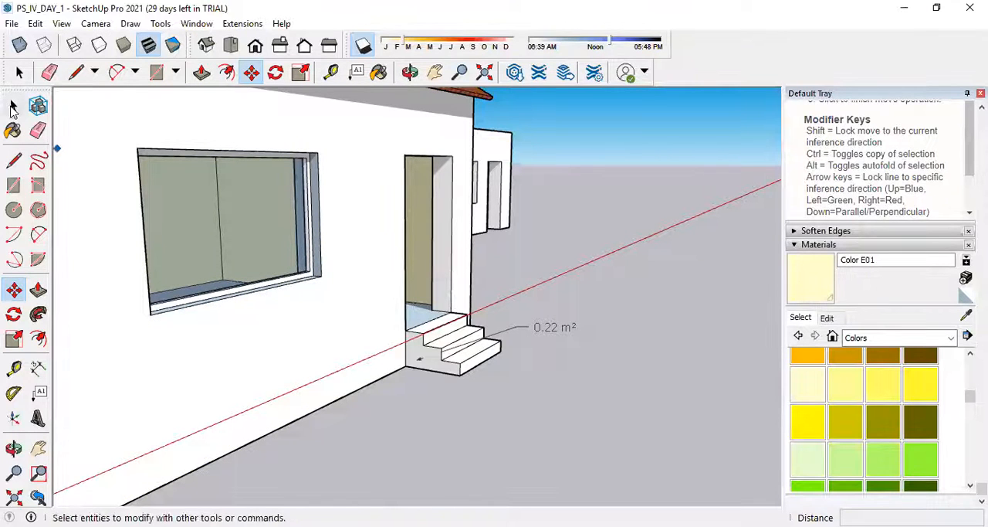
Select the side face of the entrance steps with its edges and label, and make them a group.
left_click(13, 104)
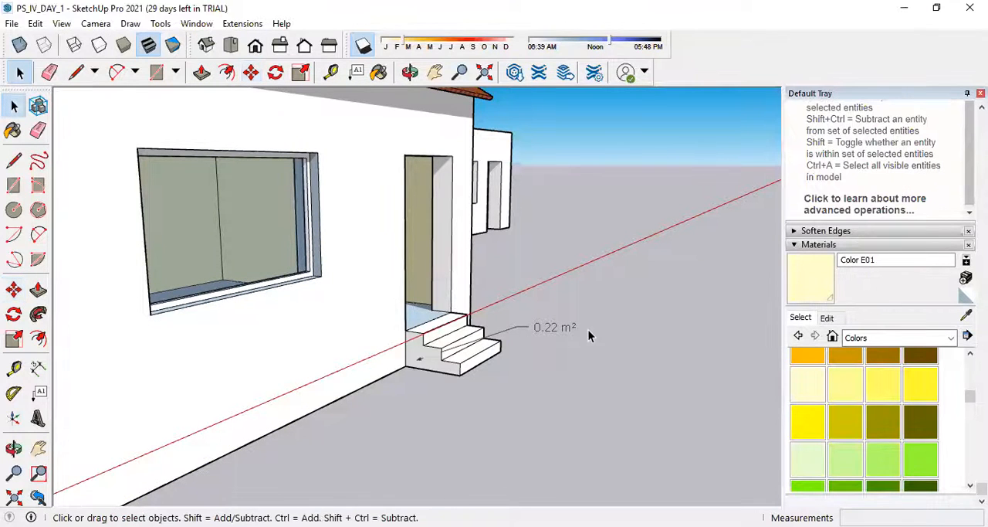
left_click(434, 370)
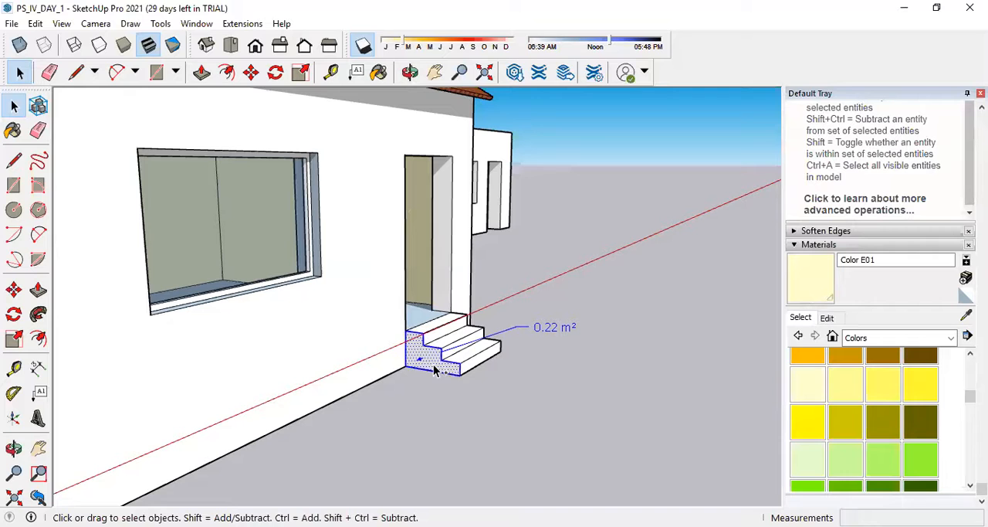
right_click(447, 363)
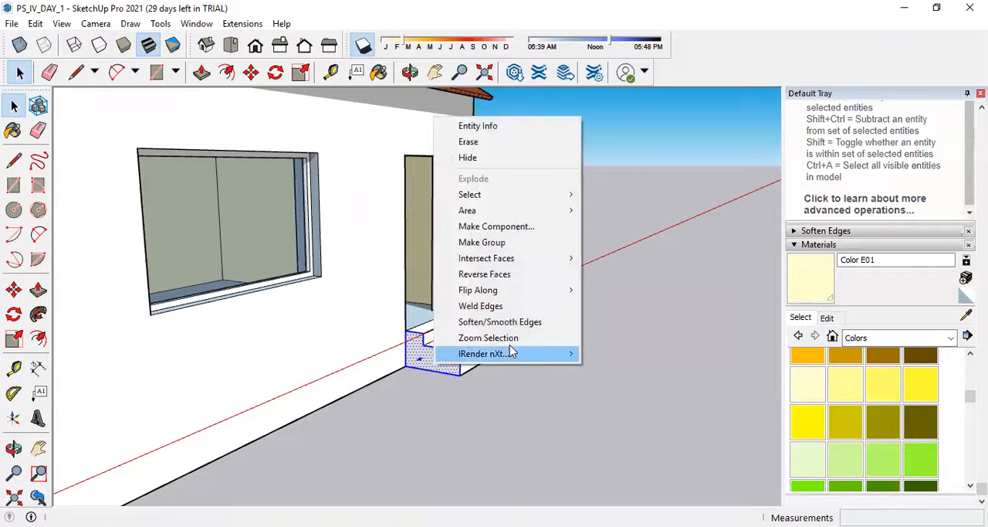
left_click(503, 243)
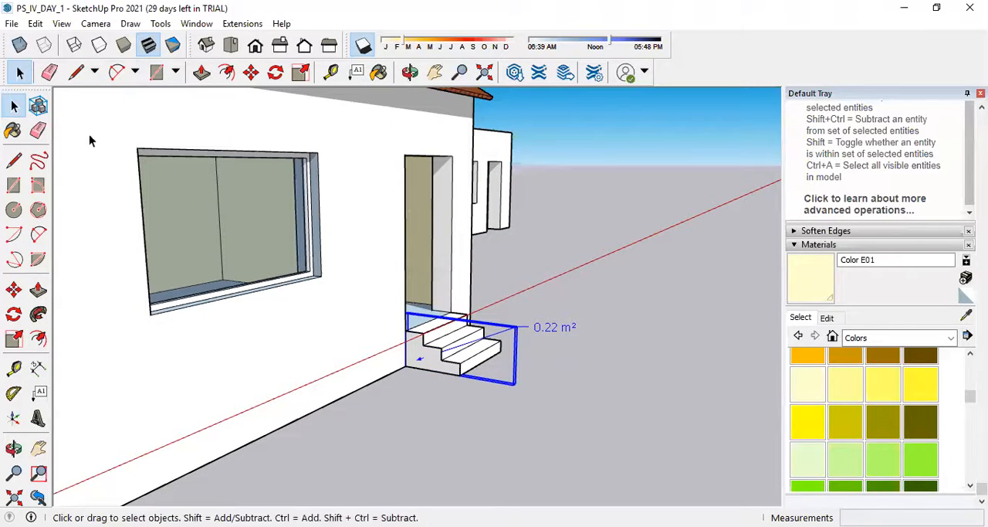
Open the steps' side-face group for editing and try to move its top edge.
double_click(423, 344)
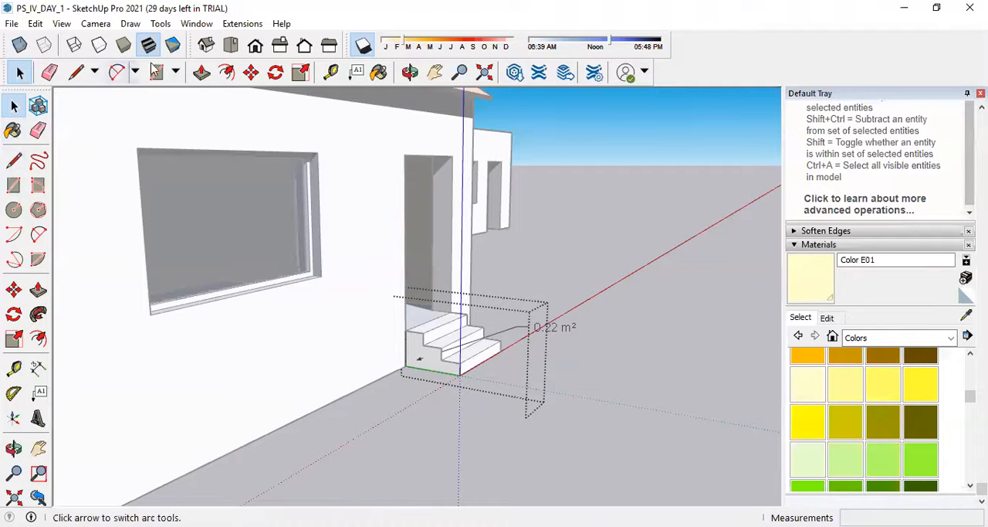
left_click(251, 72)
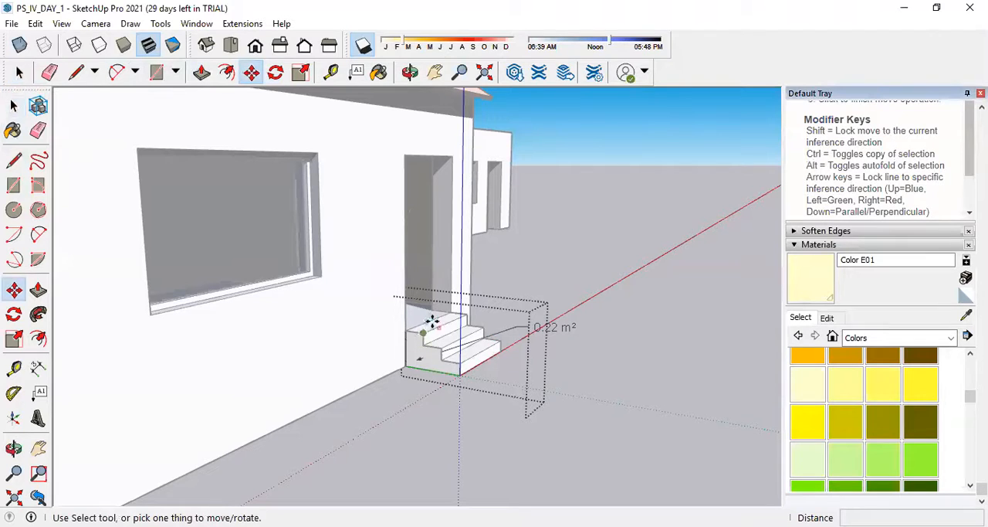
left_click(409, 332)
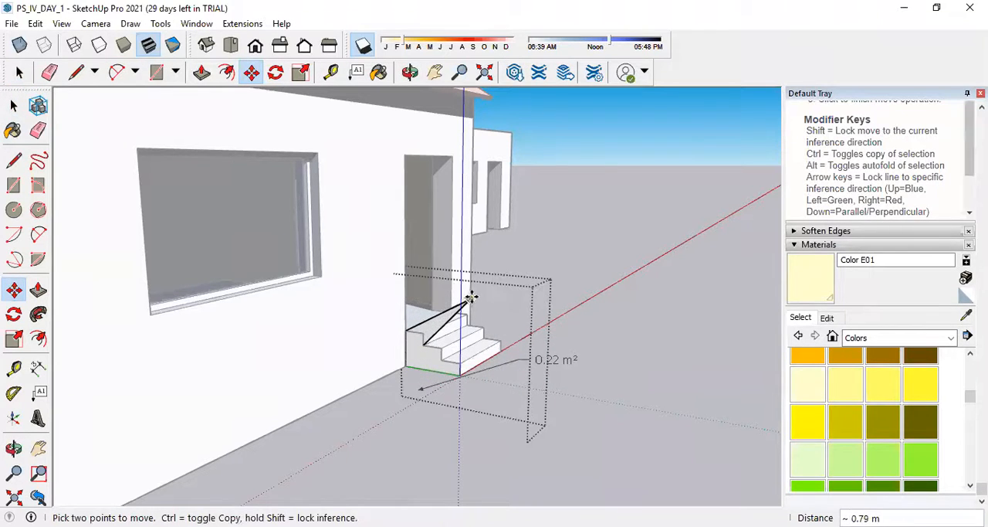
scroll(546, 367, "up", 2)
scroll(545, 367, "up", 1)
scroll(426, 338, "down", 5)
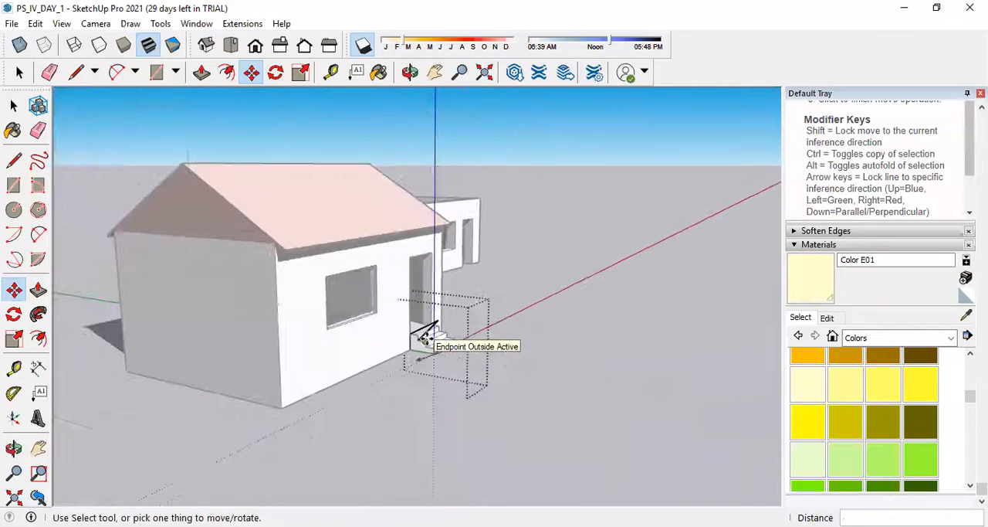
left_click(424, 347)
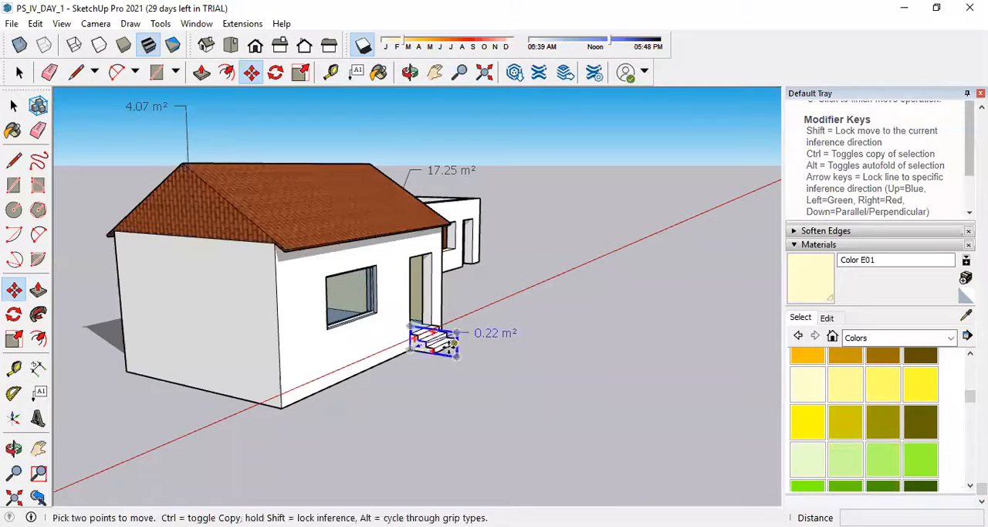
scroll(429, 348, "up", 5)
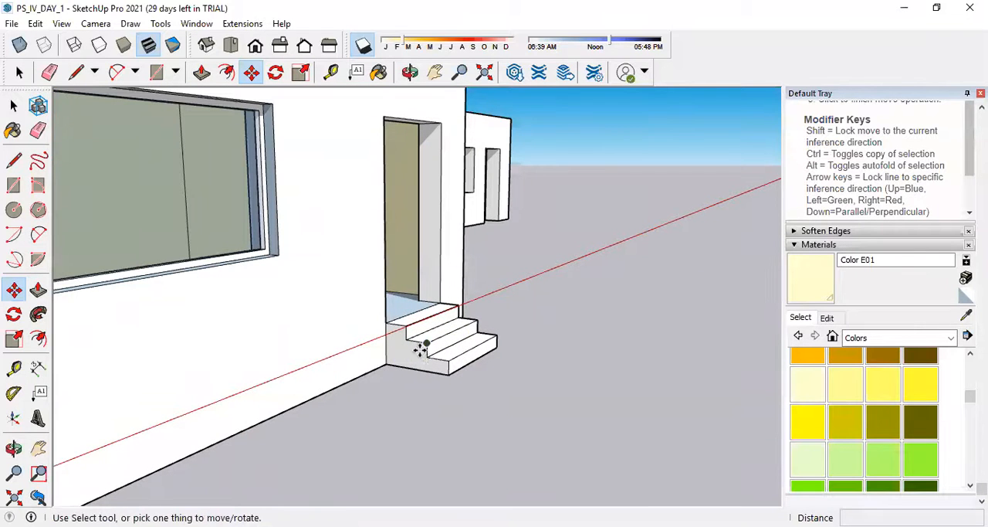
Draw a rectangle of about 2.38 m by 3.06 m on the ground beside the roofless house.
scroll(432, 306, "down", 6)
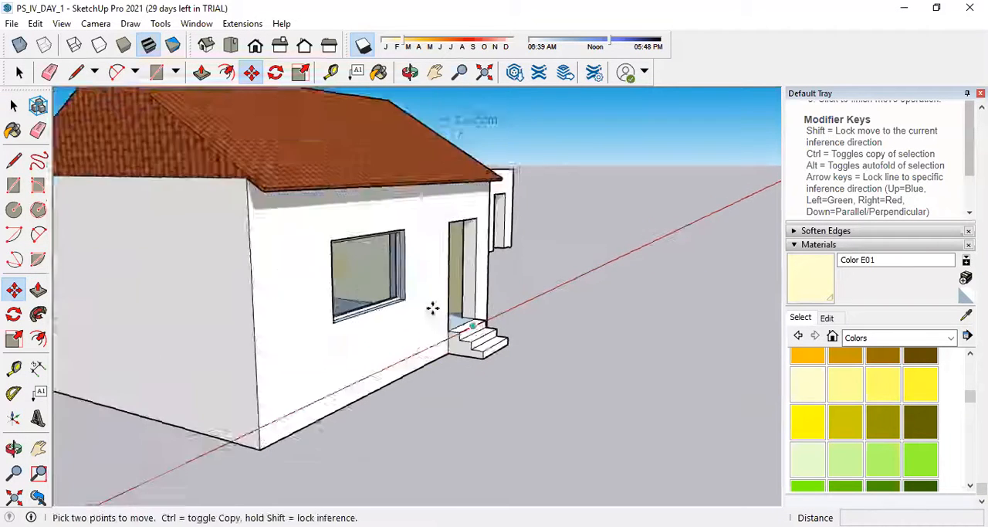
middle_click_drag(610, 251, 233, 282)
scroll(237, 290, "down", 3)
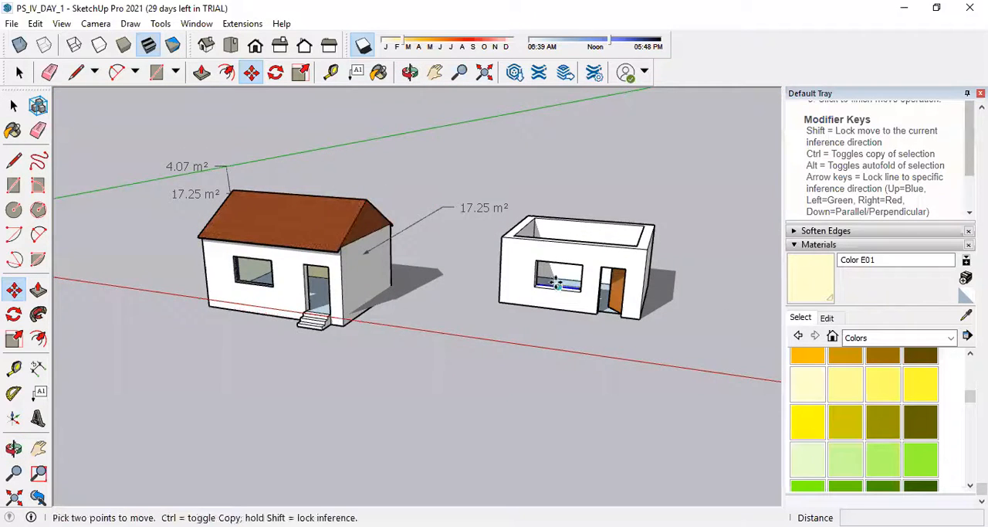
scroll(485, 299, "down", 3)
scroll(587, 294, "down", 2)
scroll(626, 293, "up", 4)
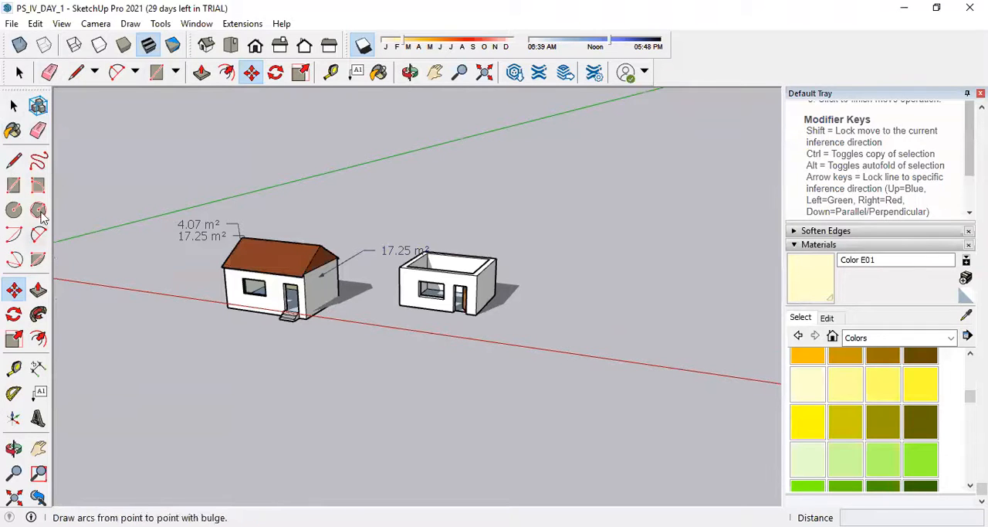
left_click(13, 186)
scroll(540, 324, "up", 2)
left_click(541, 301)
left_click(582, 325)
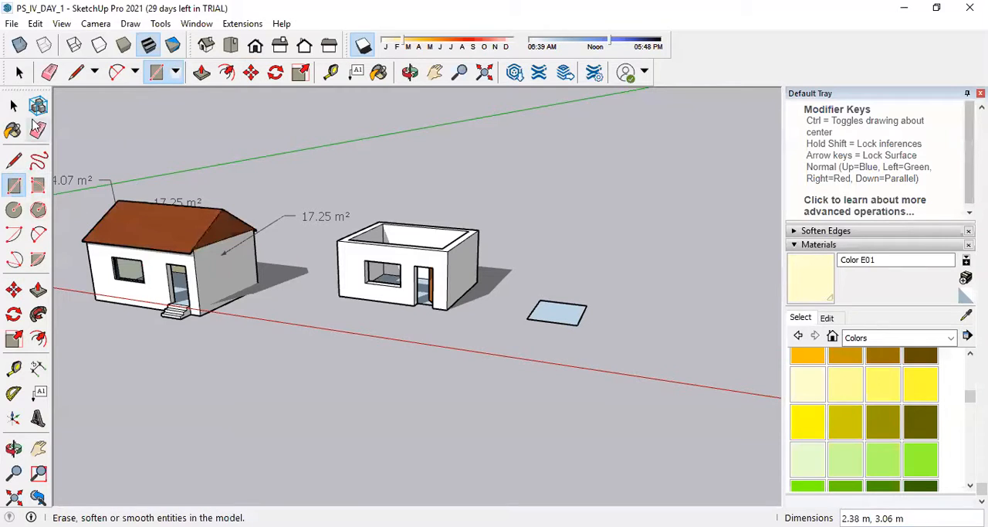
Push/Pull the new rectangle upward into a box slightly taller than the roofless house.
left_click(38, 289)
left_click(567, 290)
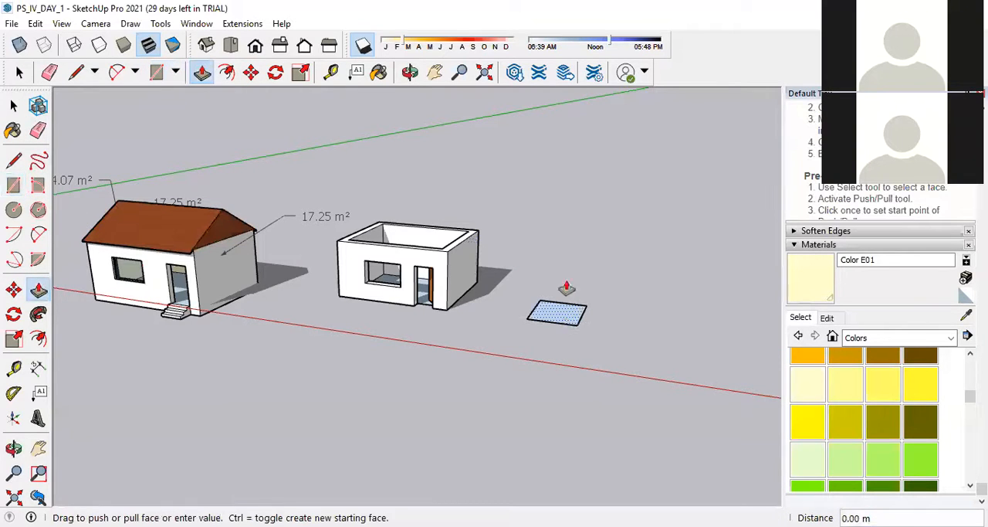
left_click(565, 255)
Make the whole box a group, enter the group for editing and leave it again.
left_click(13, 106)
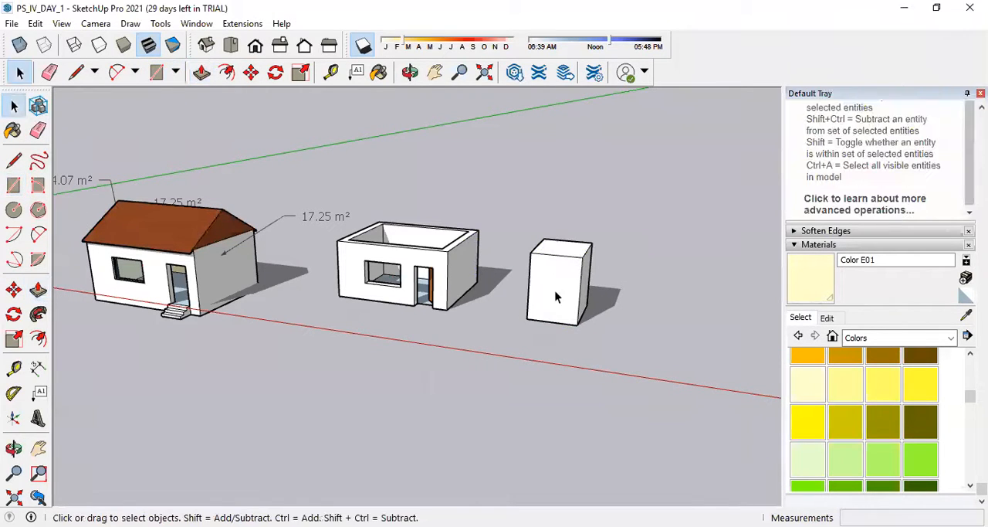
triple_click(554, 296)
right_click(555, 293)
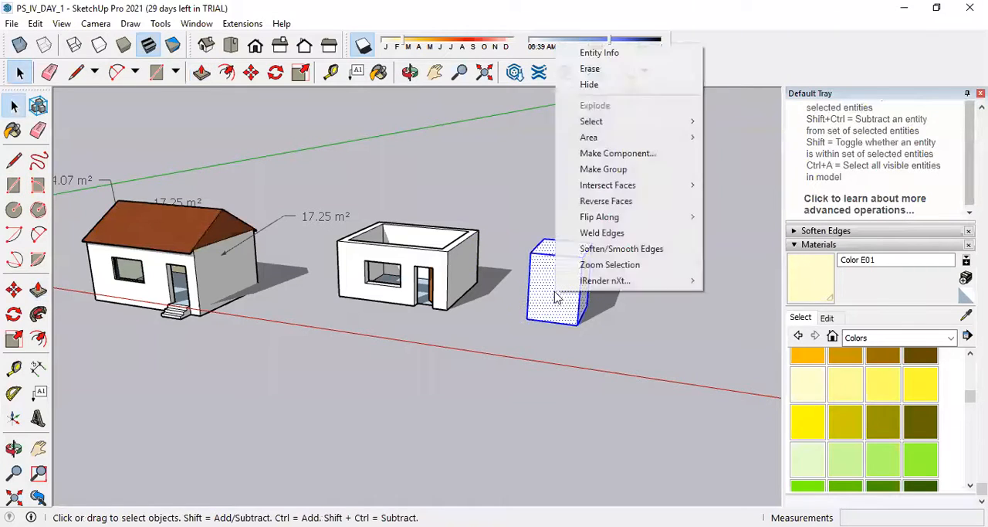
left_click(602, 171)
middle_click_drag(598, 179, 561, 292)
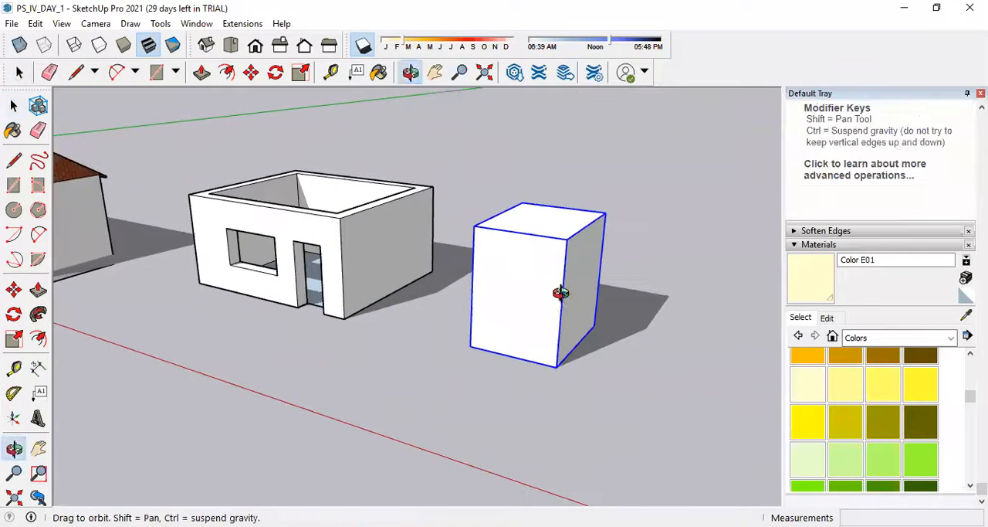
double_click(536, 285)
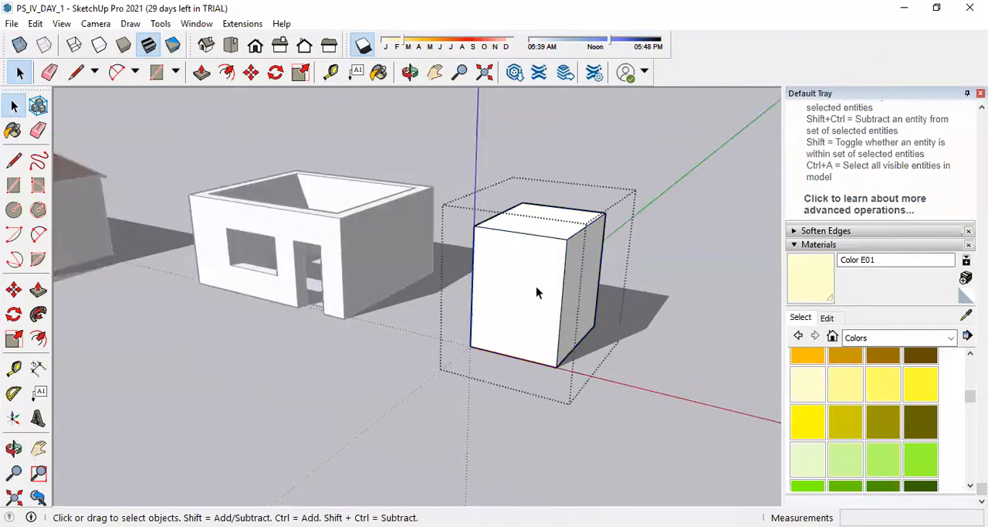
left_click(724, 320)
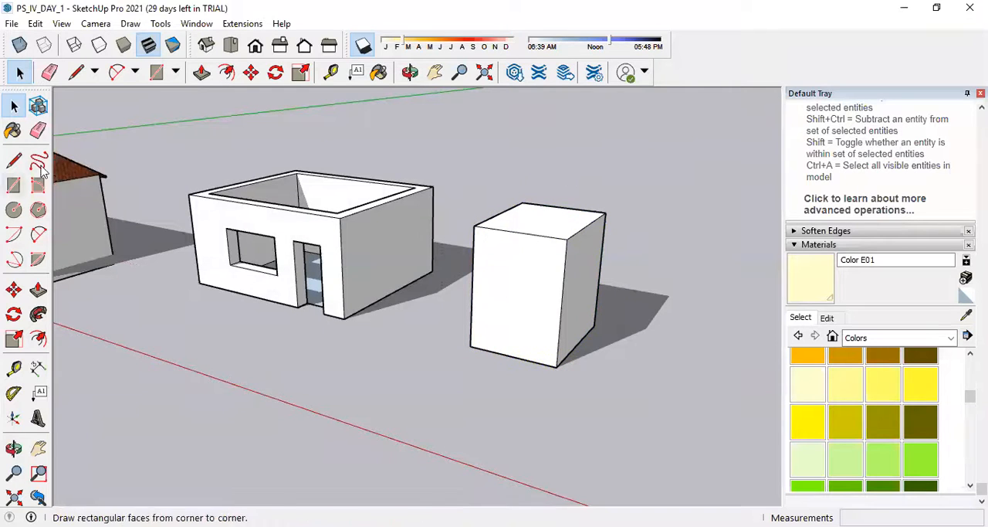
Draw a vertical line on the box's front from outside its group, and select the box and the line separately.
left_click(14, 159)
left_click(511, 354)
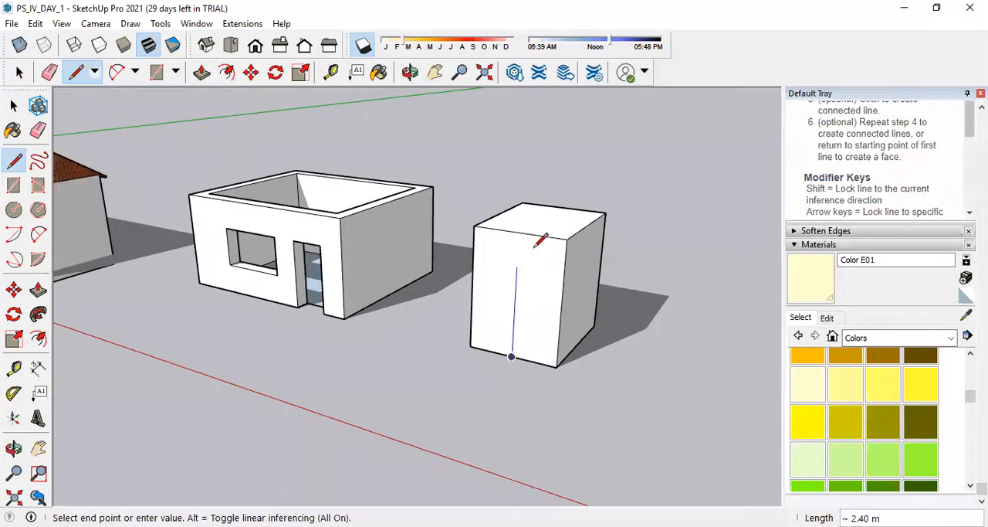
left_click(518, 232)
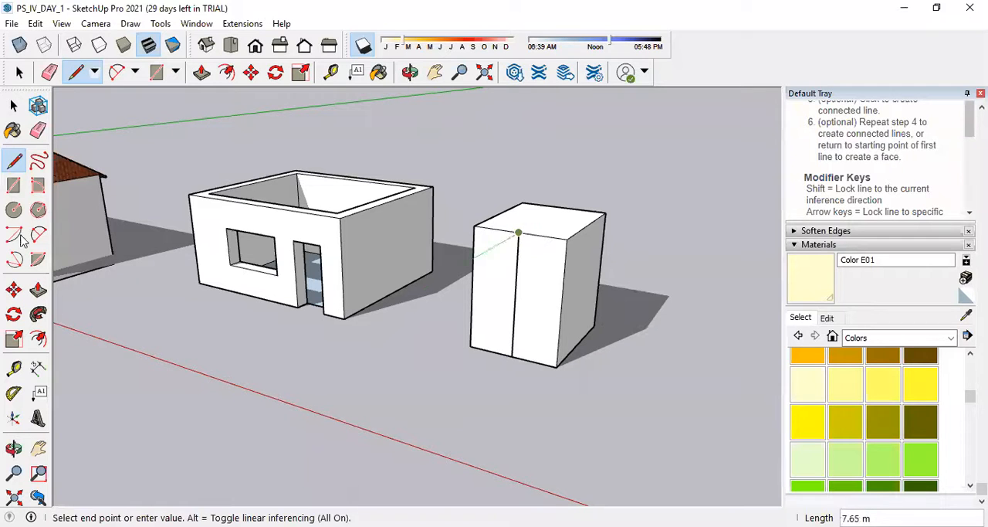
left_click(13, 106)
double_click(532, 295)
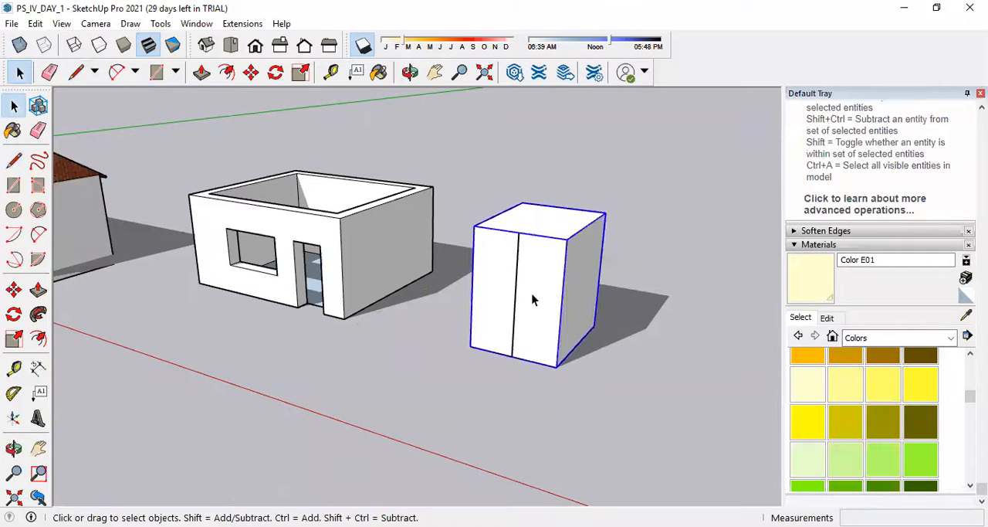
left_click(616, 352)
left_click(530, 319)
left_click(612, 310)
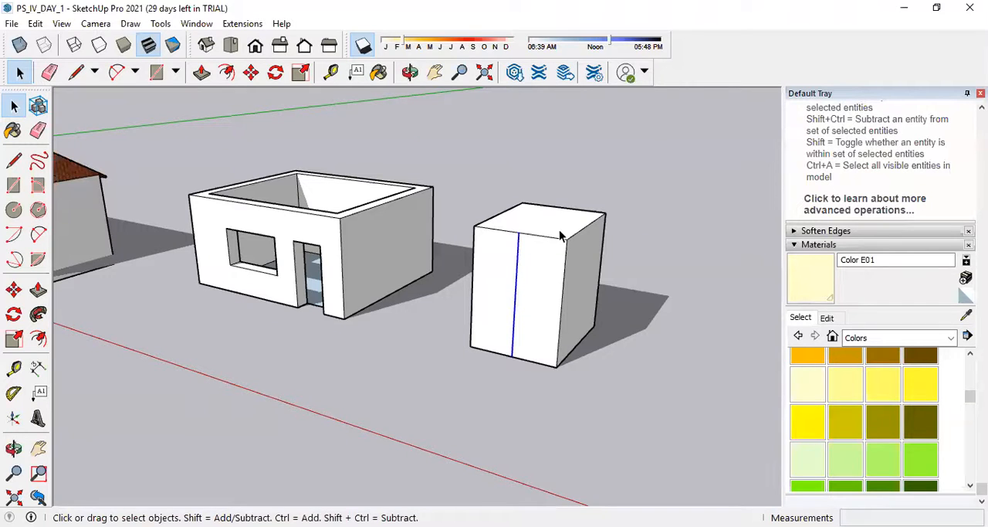
Erase the loose vertical line from the front of the grouped box.
left_click(569, 280)
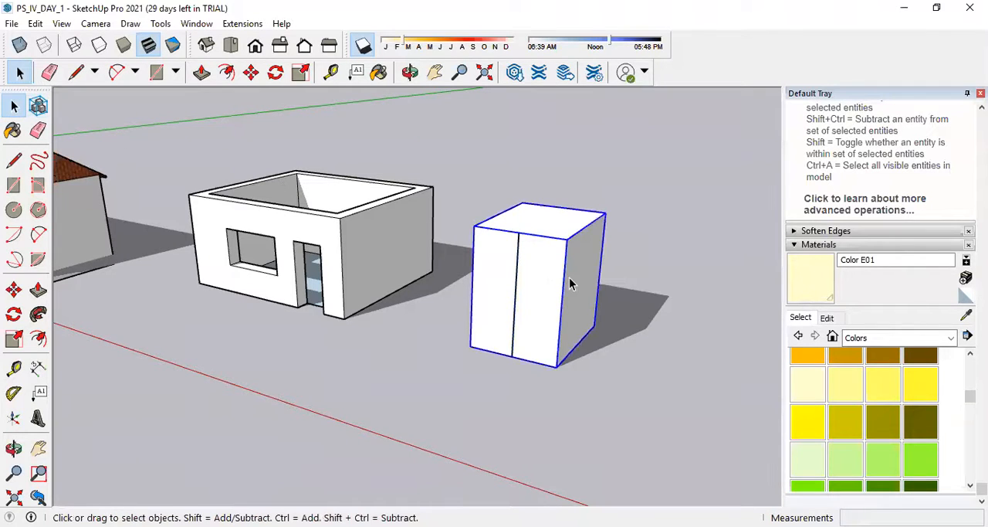
left_click(38, 130)
left_click(514, 259)
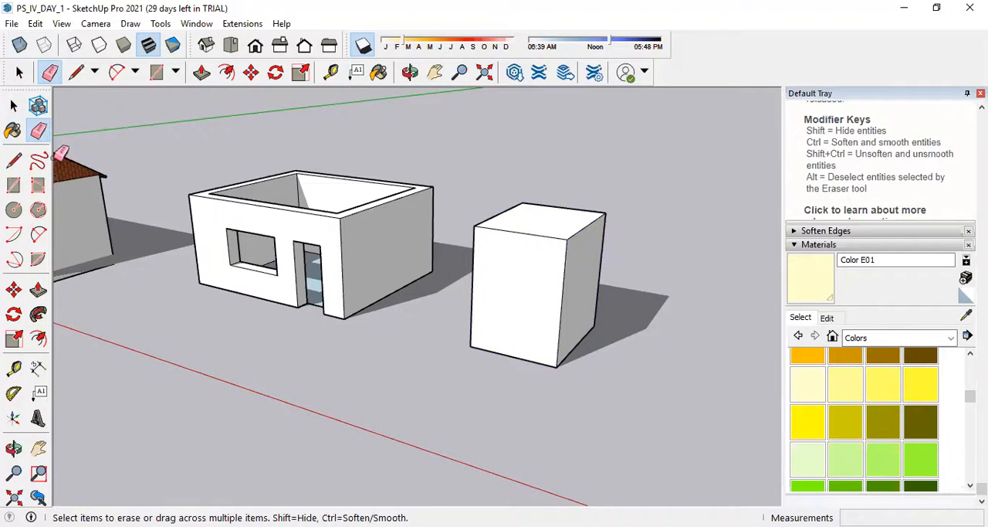
left_click(13, 105)
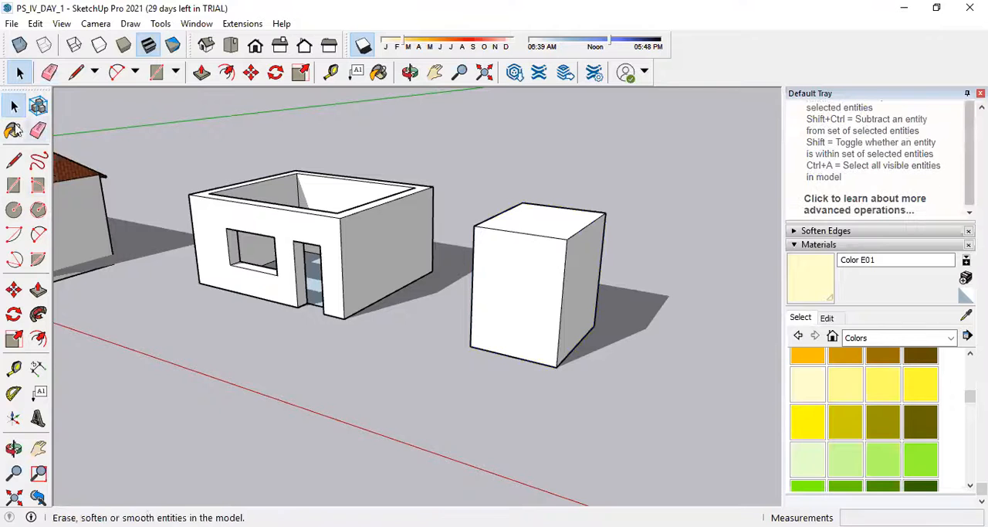
Open the box group for editing and turn off the shadows.
triple_click(527, 276)
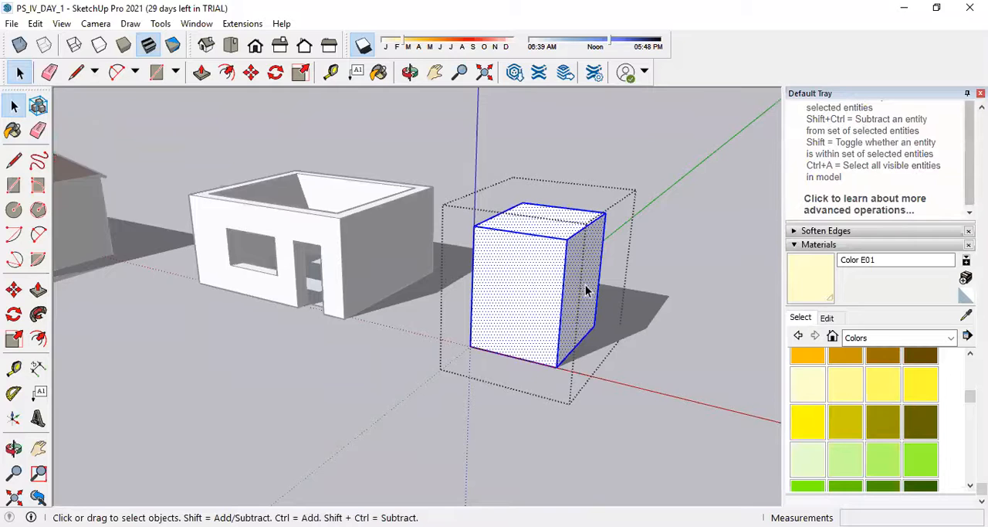
key("Escape")
double_click(511, 279)
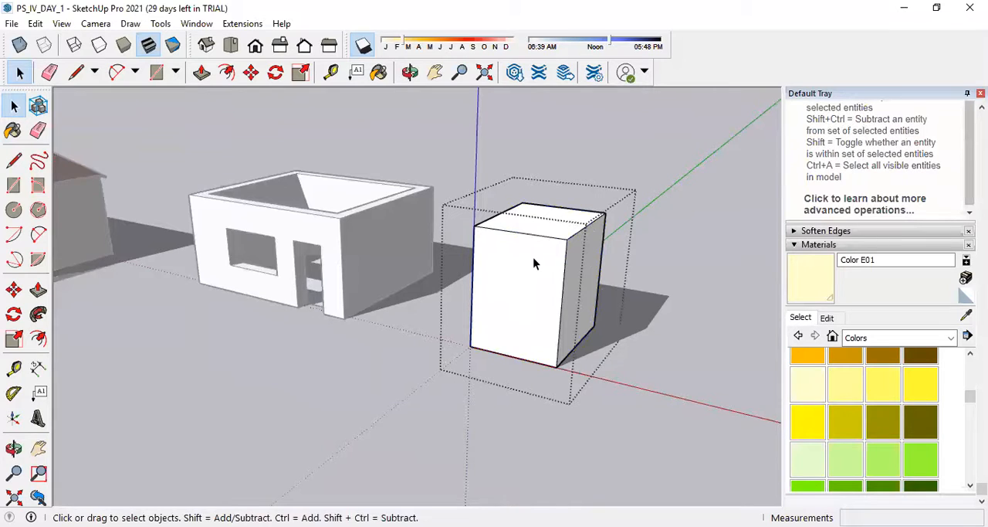
left_click(363, 46)
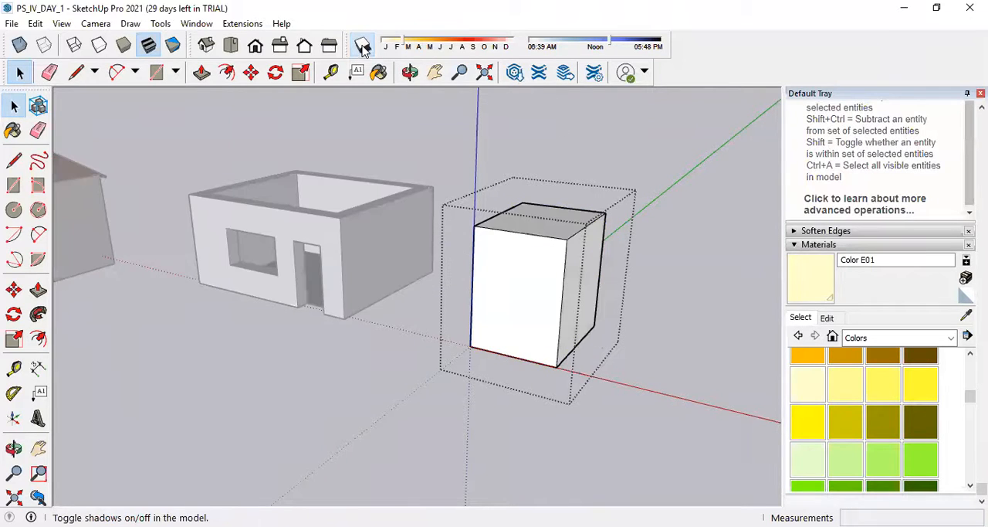
mouse_move(559, 232)
middle_mouse_down()
mouse_move(554, 310)
mouse_move(560, 231)
middle_mouse_up()
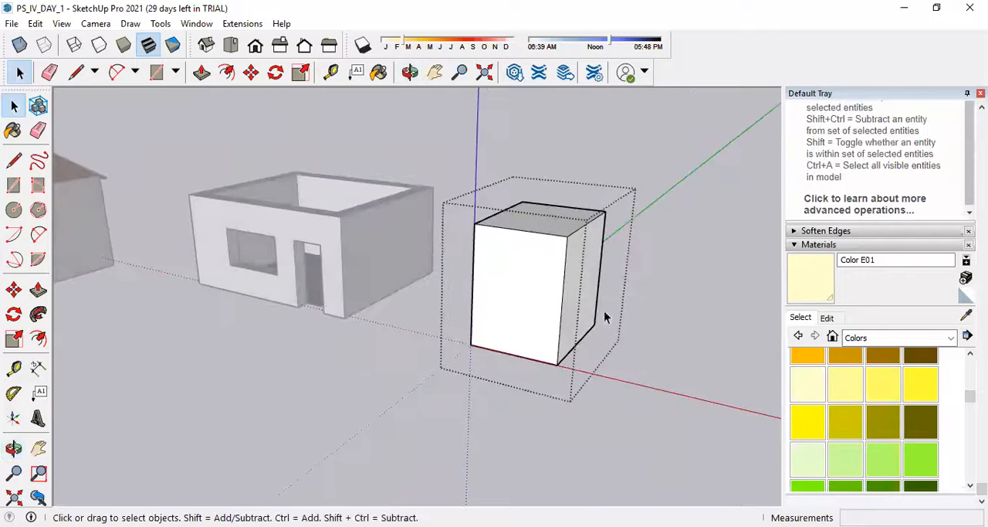
Draw a vertical line about 3.27 m long down the box's front face inside the group, and leave the group.
left_click(14, 159)
left_click(518, 229)
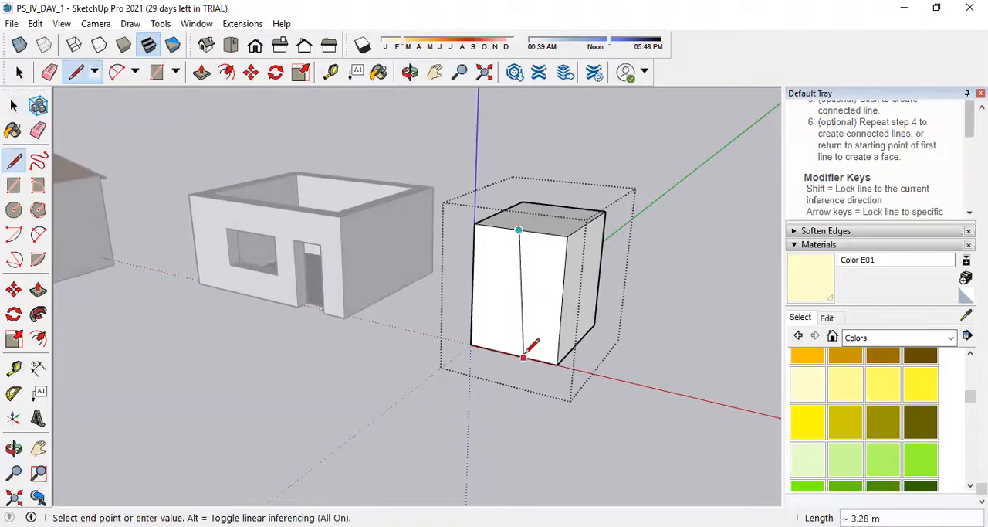
left_click(512, 353)
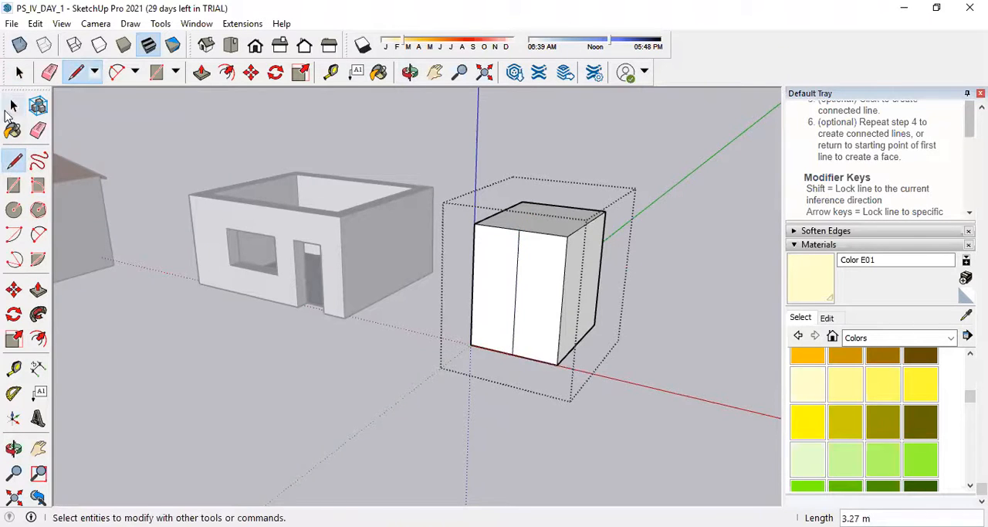
left_click(14, 105)
left_click(309, 358)
left_click(555, 267)
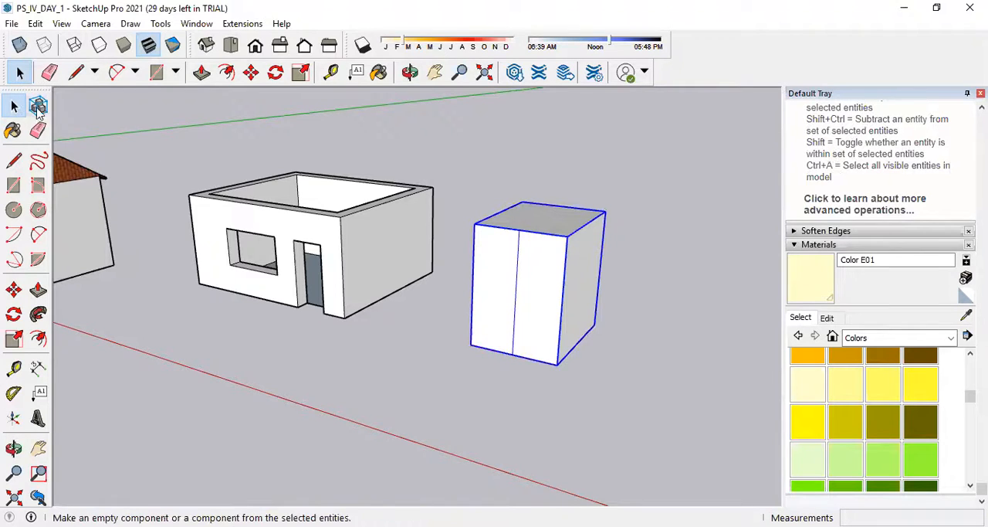
left_click(697, 361)
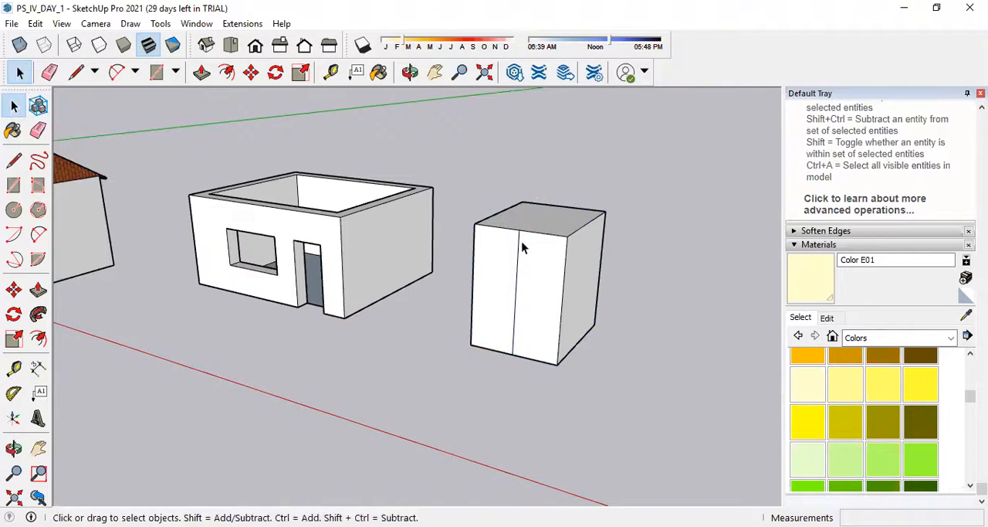
Try Push/Pull on the box from outside its group, and reopen the group for editing.
left_click(37, 290)
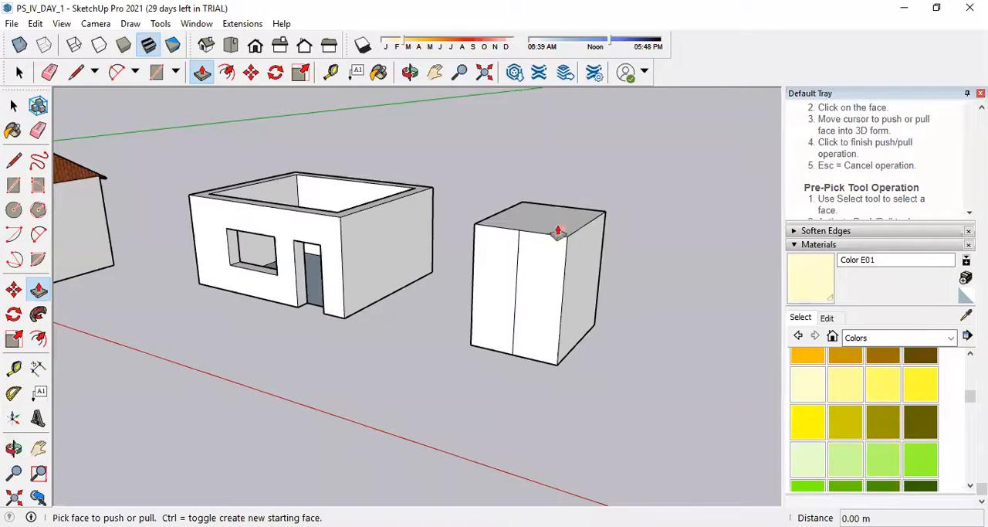
left_click(13, 105)
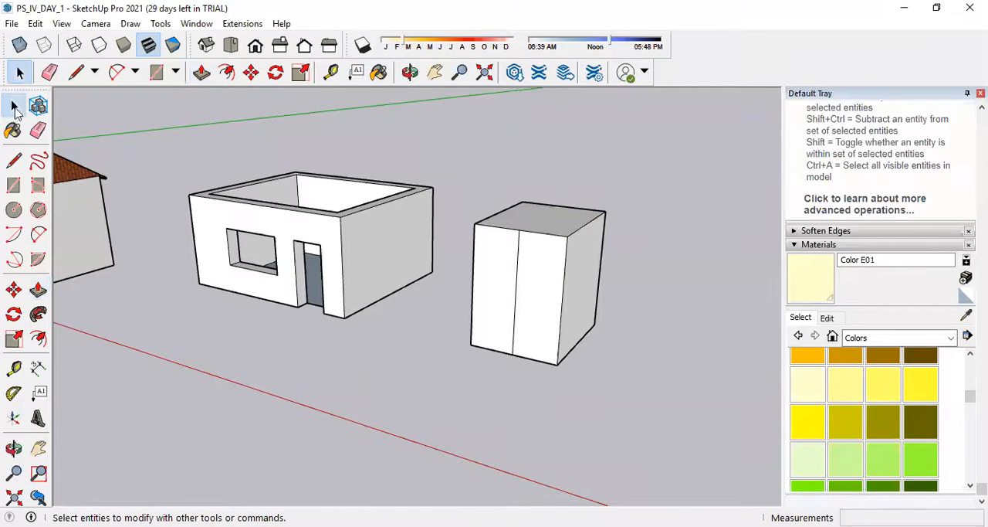
left_click(556, 265)
triple_click(556, 261)
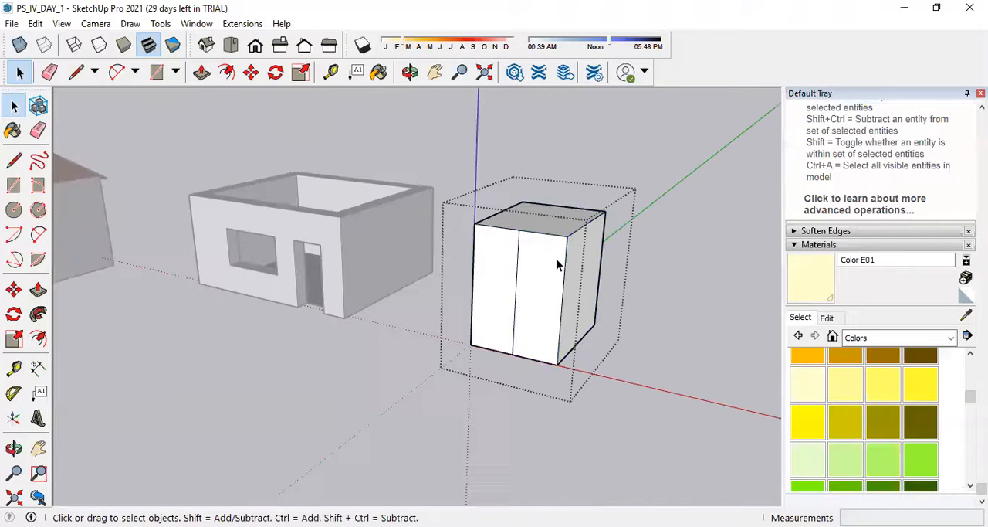
left_click(556, 260)
left_click(683, 287)
double_click(559, 256)
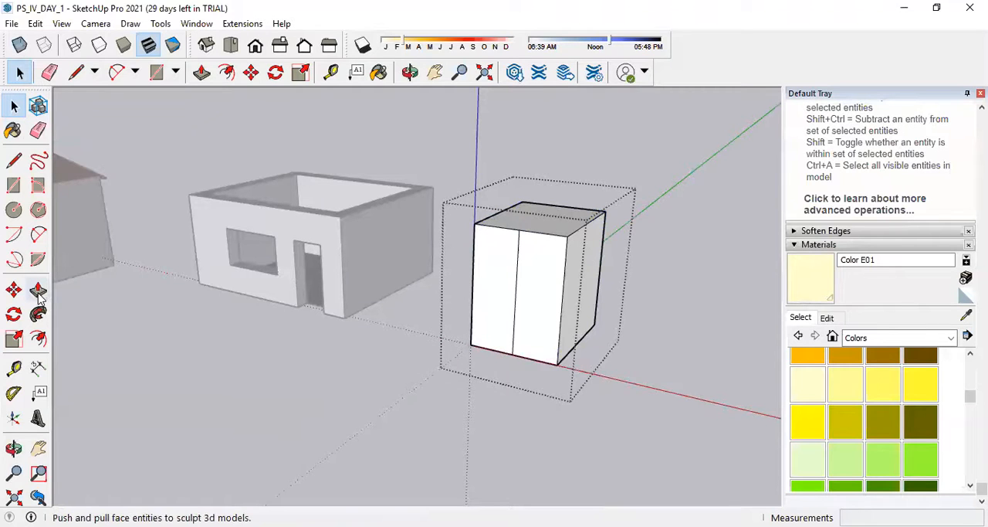
Push/Pull the box's top face upward about 2.36 m inside the group, and leave the group.
left_click(38, 289)
left_click(562, 233)
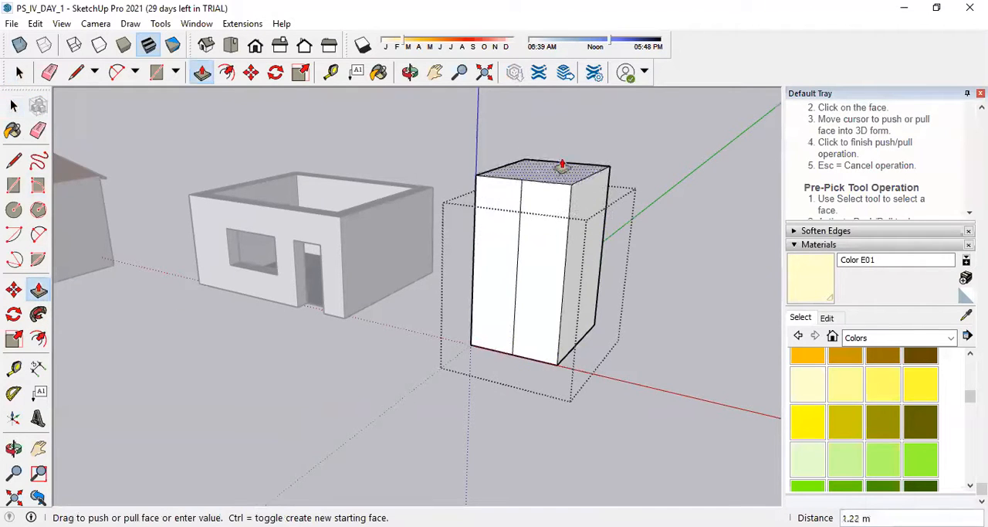
left_click(567, 132)
scroll(454, 290, "down", 2)
scroll(454, 290, "down", 2)
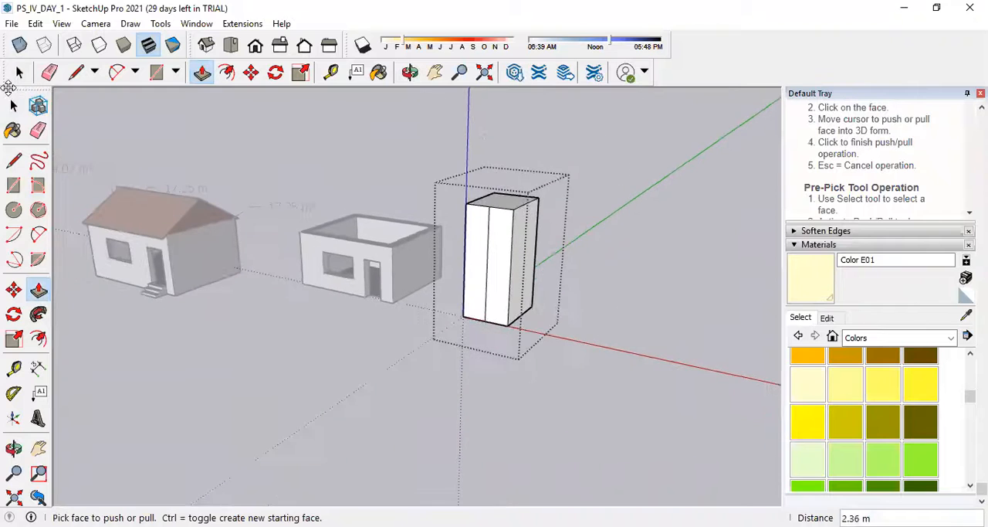
left_click(14, 106)
left_click(591, 289)
Try Push/Pull on the closed box group, raise the ungrouped house's wall tops about 2.26 m, and undo that change.
scroll(400, 228, "up", 3)
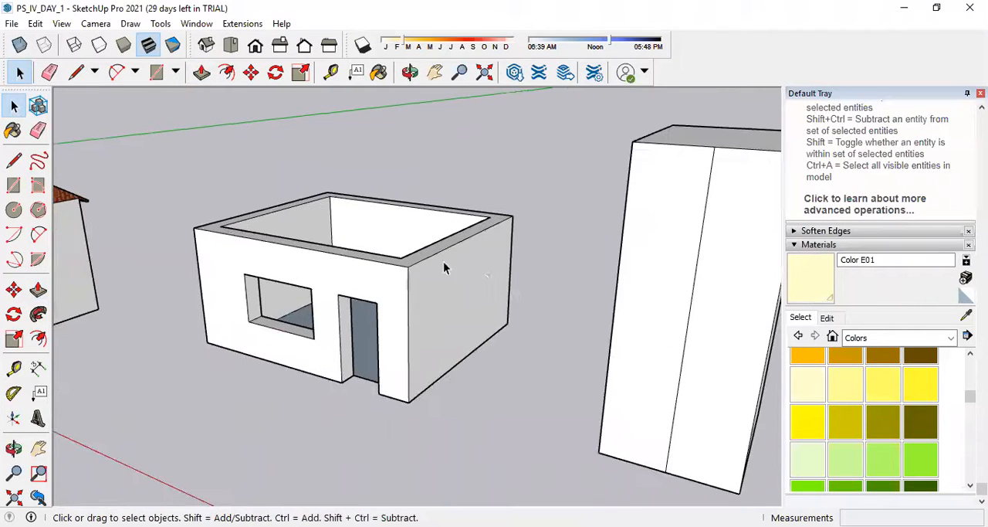
scroll(486, 281, "down", 2)
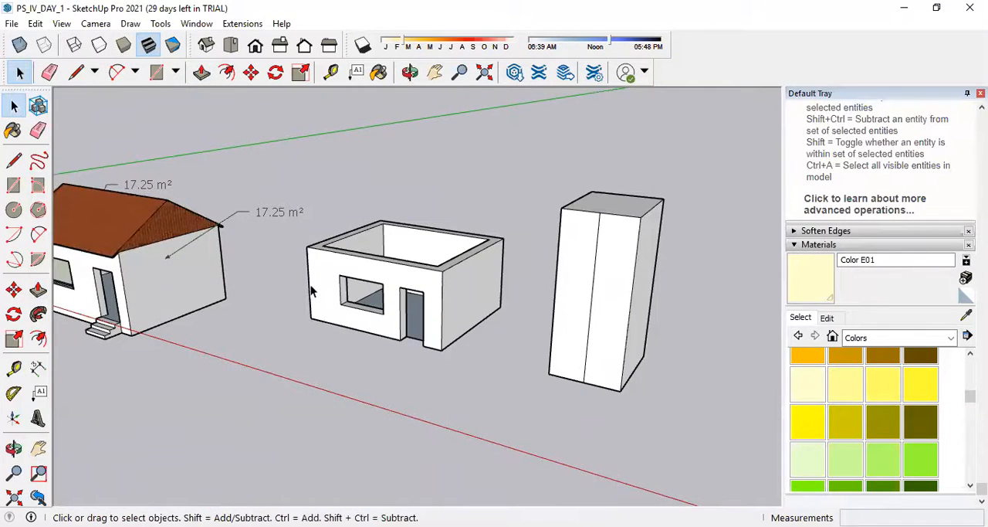
scroll(345, 290, "down", 2)
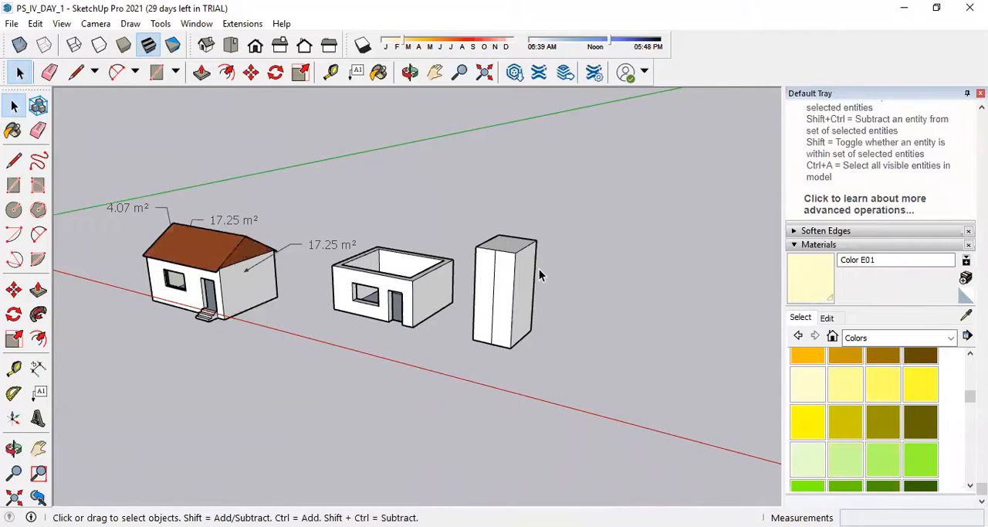
left_click(39, 290)
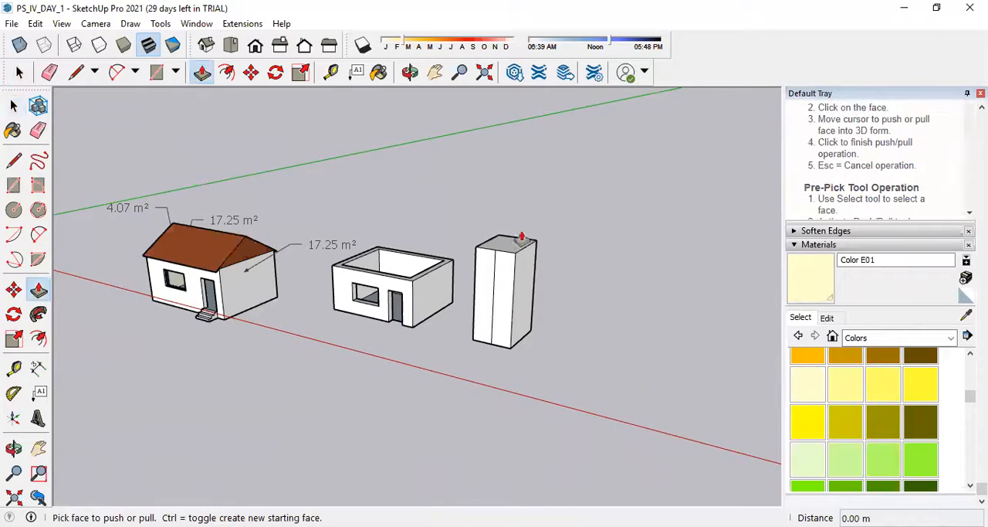
scroll(406, 288, "up", 3)
left_click_drag(407, 287, 421, 207)
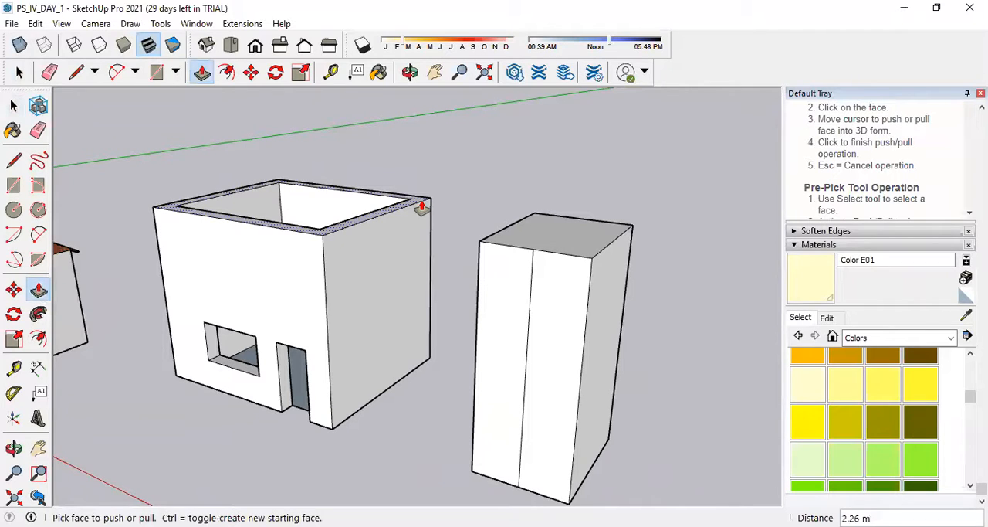
key("ctrl+z")
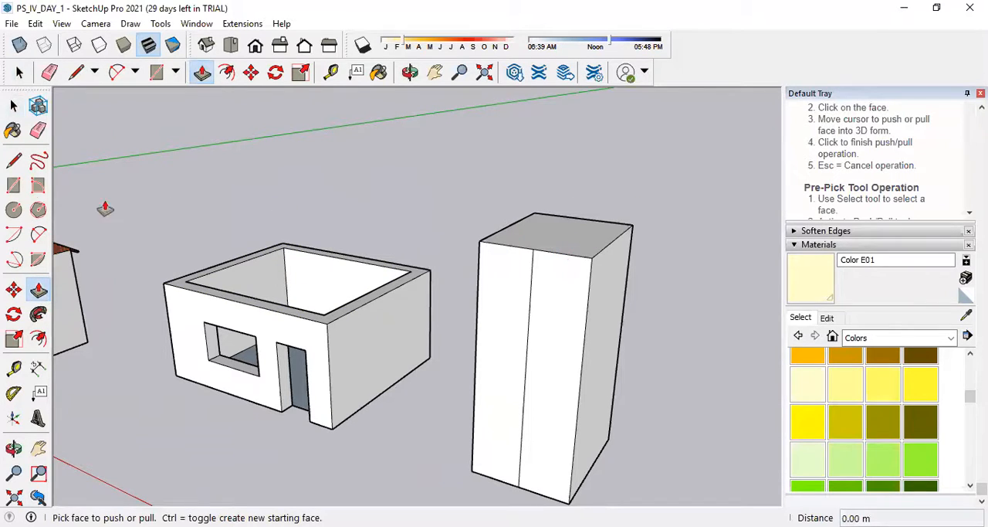
Push/Pull the tall box's top face down inside its group to a point on the roofless house's side wall, and leave the group.
left_click(13, 106)
double_click(591, 267)
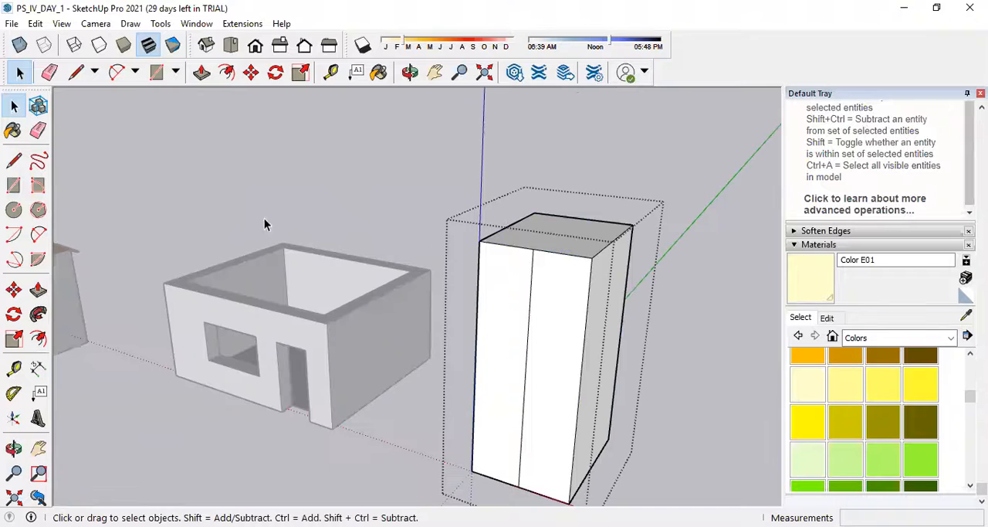
left_click(38, 290)
left_click(595, 248)
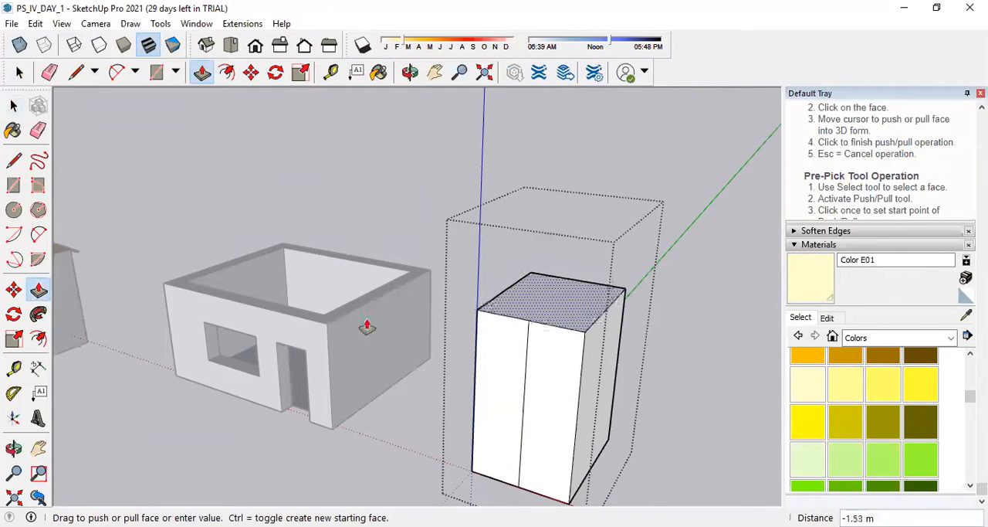
left_click(352, 318)
left_click(19, 72)
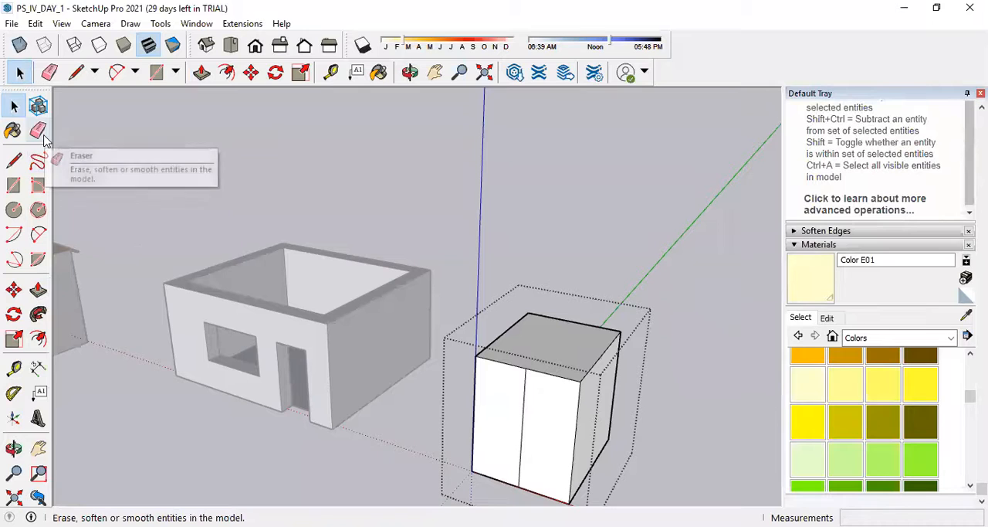
left_click(751, 387)
Explode the box group and select its front, top and side faces individually.
left_click(563, 378)
right_click(564, 378)
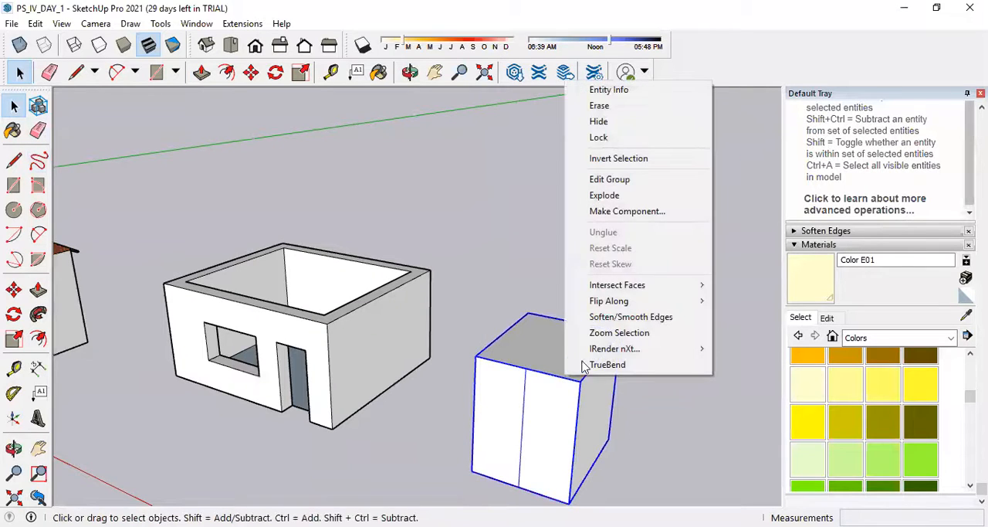
left_click(634, 196)
left_click(723, 476)
left_click(539, 414)
left_click(530, 361)
left_click(509, 410)
left_click(552, 411)
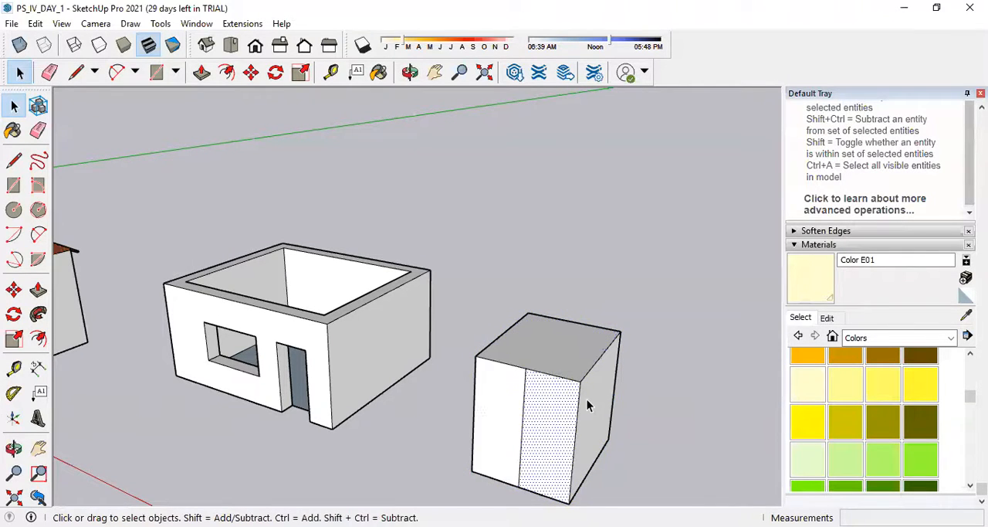
left_click(587, 405)
Erase the vertical dividing line from the exploded box's front face.
left_click(38, 130)
left_click(526, 415)
scroll(363, 352, "down", 3)
scroll(369, 346, "up", 1)
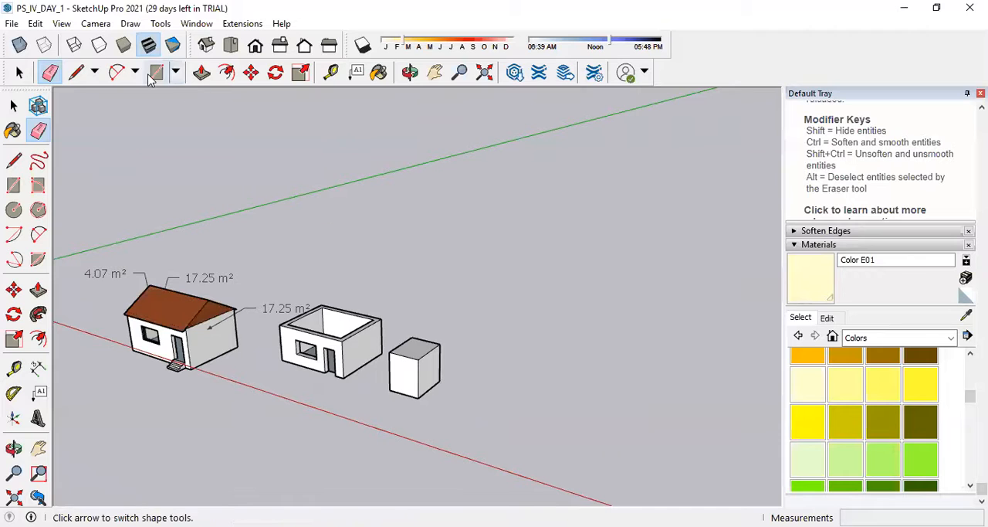
Show the Standard toolbar.
right_click(699, 48)
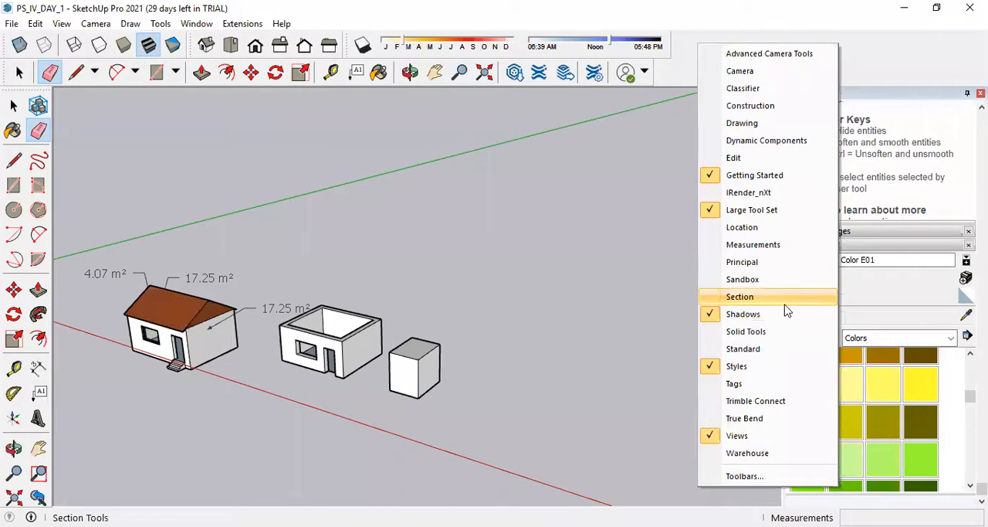
left_click(779, 349)
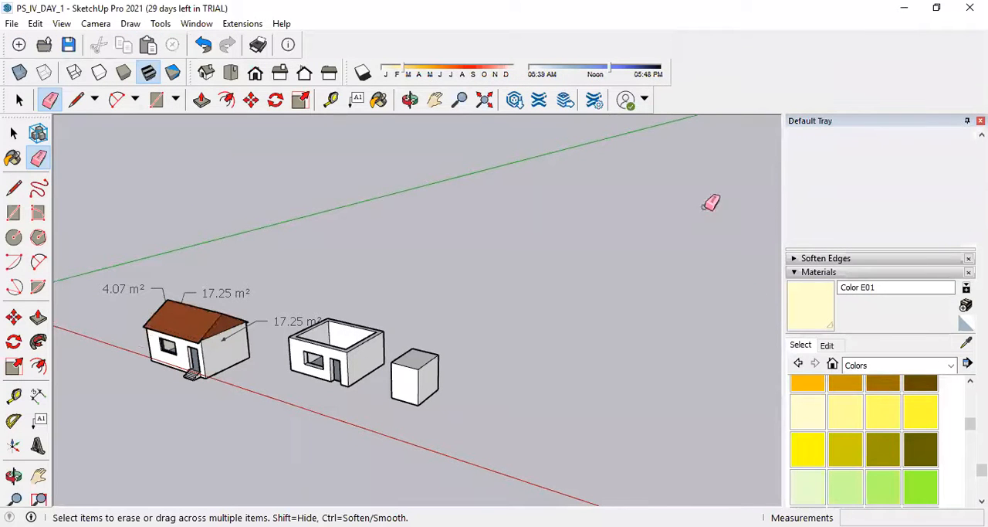
Hide the Standard toolbar and show the Tags toolbar.
right_click(721, 48)
left_click(776, 351)
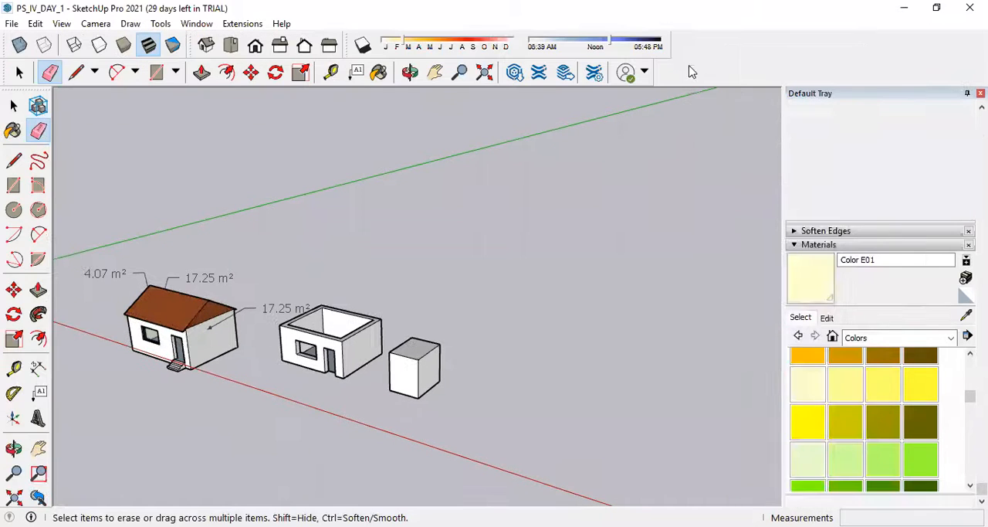
right_click(692, 72)
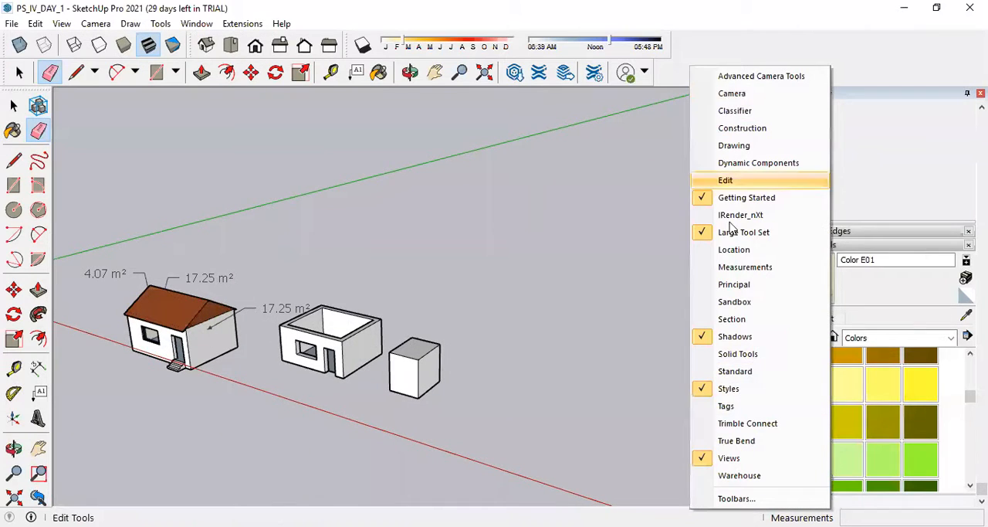
left_click(746, 407)
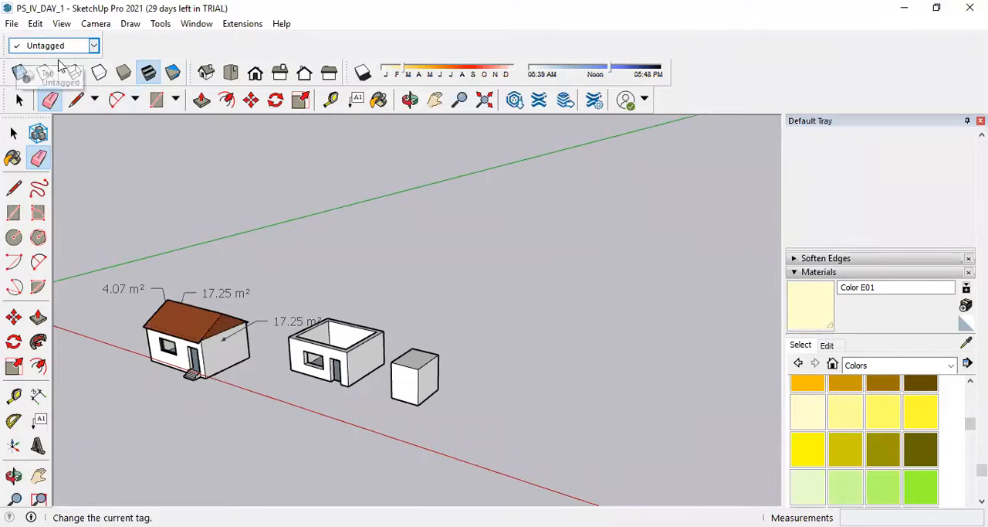
Look at the current tag choices, and collapse the tray's Materials section to reach the Tags section.
left_click(92, 46)
left_click(93, 48)
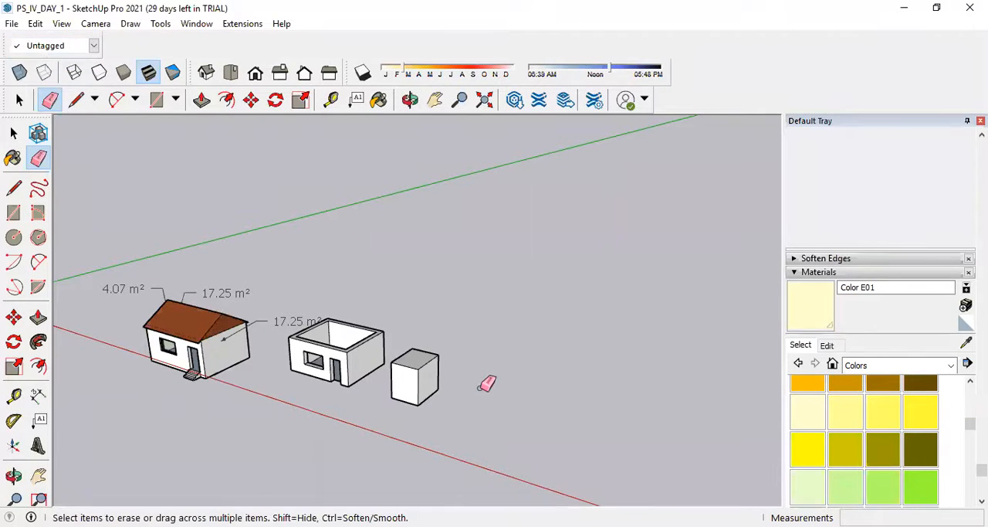
left_click(818, 273)
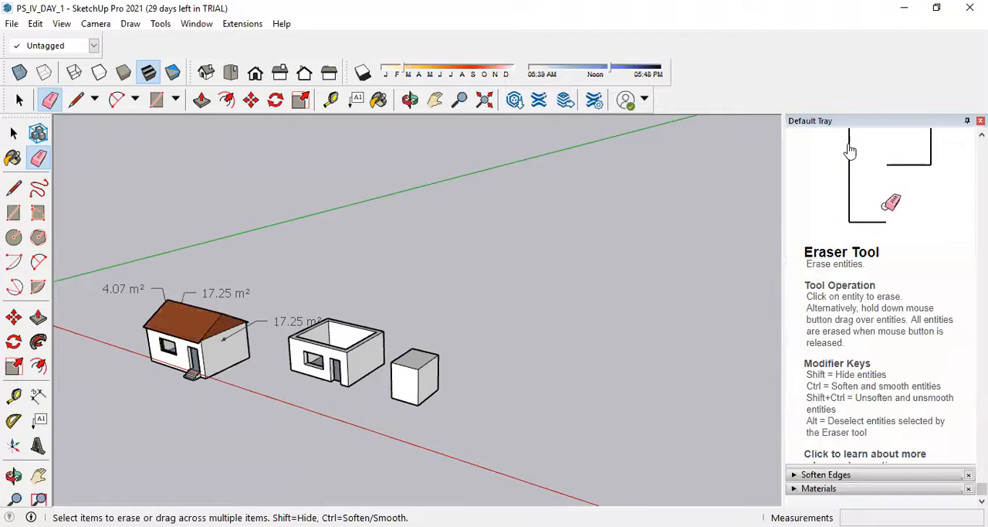
scroll(814, 201, "up", 10)
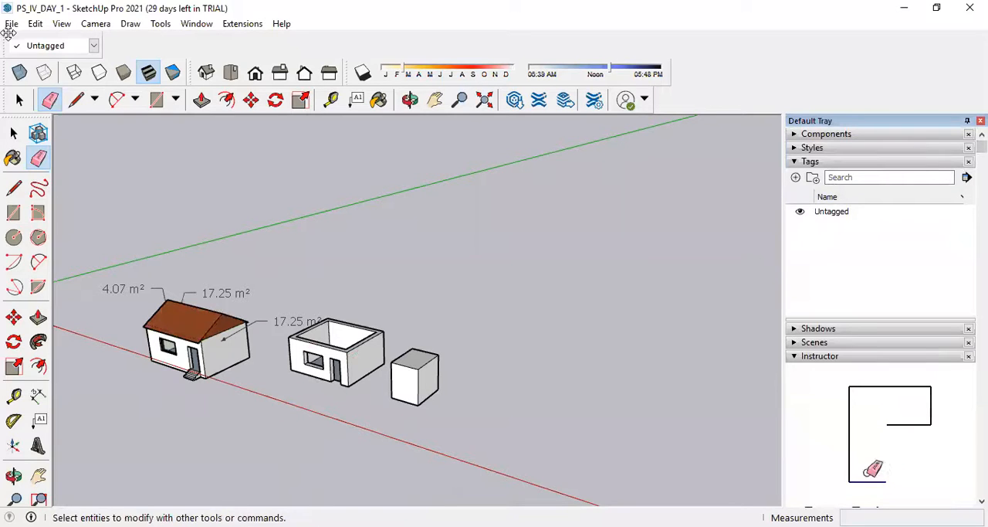
Group all faces and edges of the separate box beside the roofless house, and select the group.
left_click(14, 133)
left_click(411, 390)
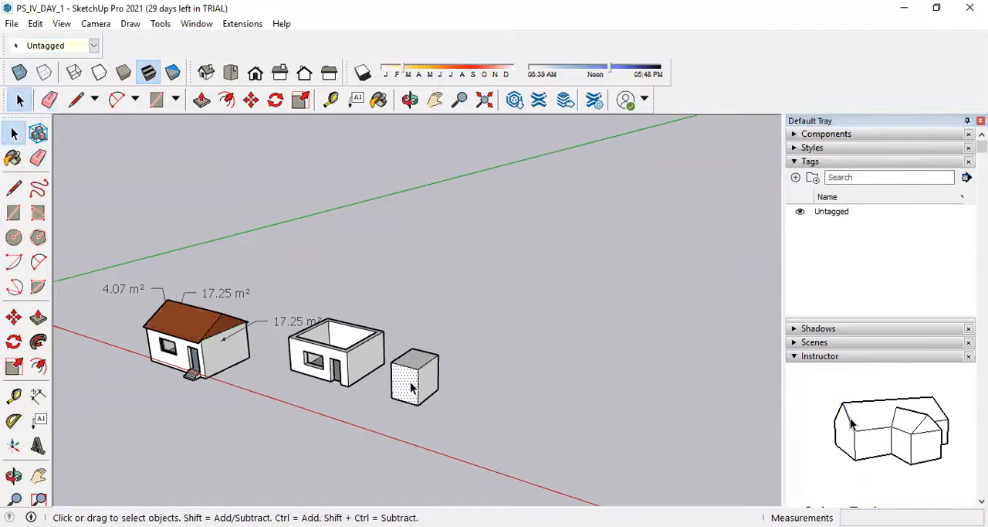
triple_click(415, 384)
right_click(414, 381)
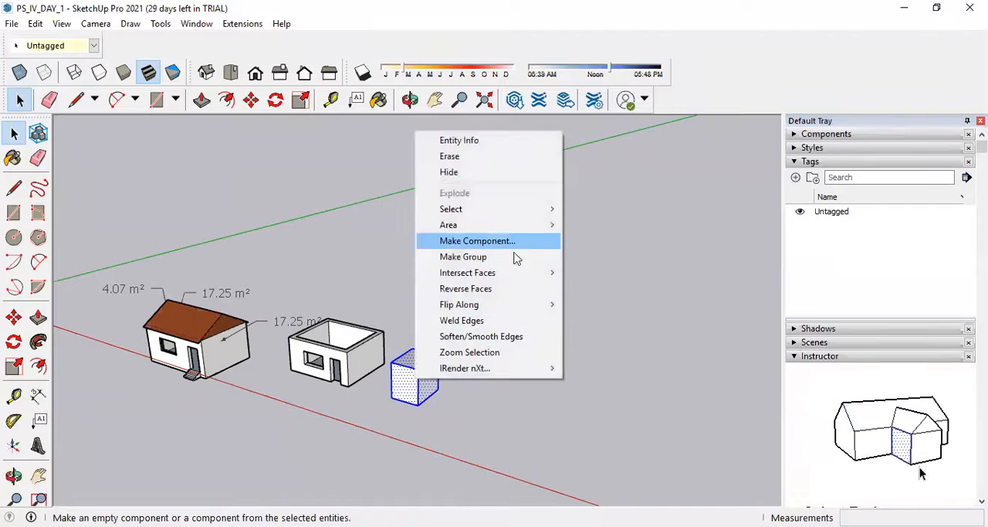
left_click(463, 256)
left_click(609, 370)
left_click(413, 384)
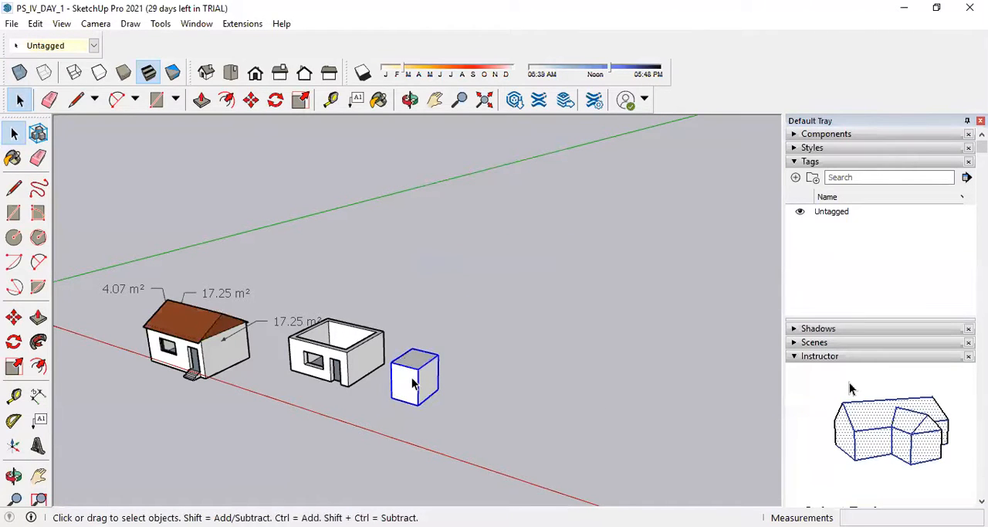
Add a new tag named Cube.
left_click(796, 178)
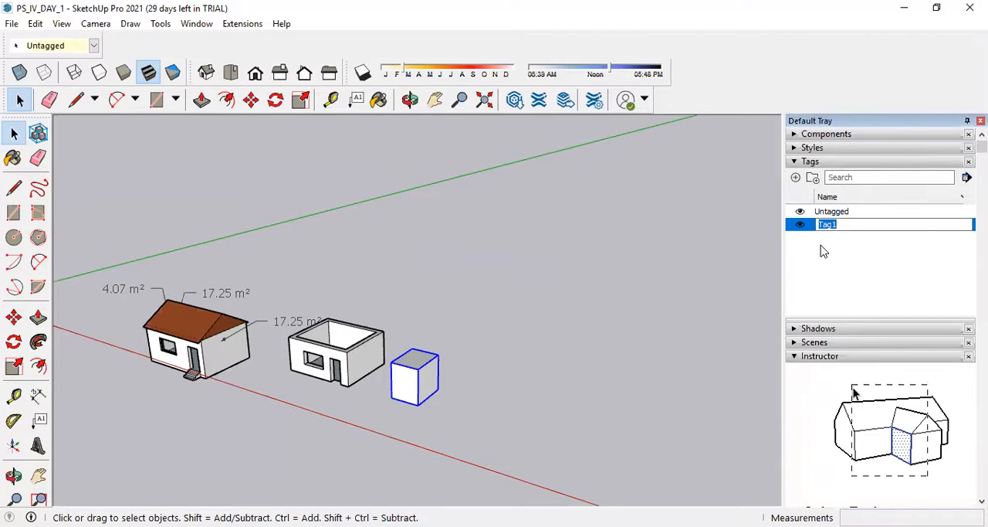
type("Cube")
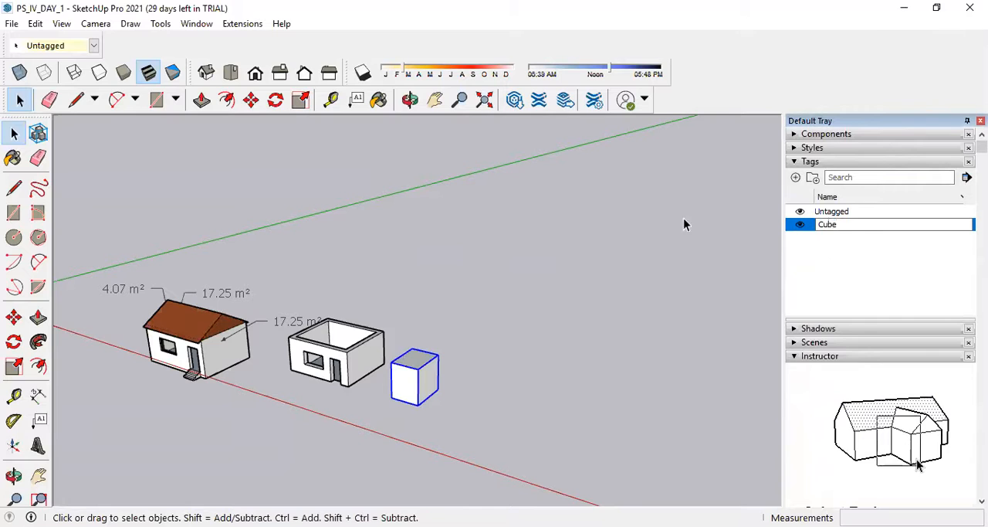
left_click(731, 221)
double_click(836, 227)
left_click(710, 251)
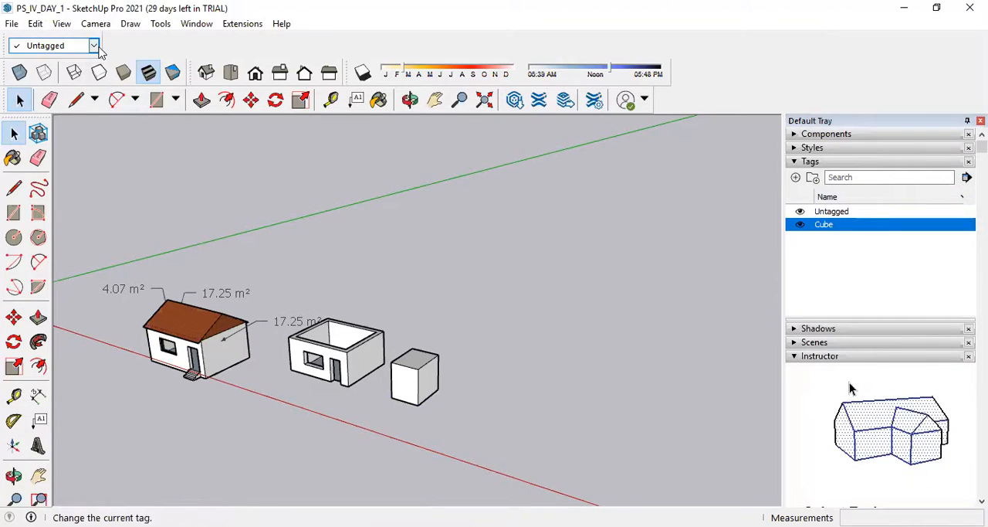
Make Cube the current tag and assign the box group to the Cube tag.
left_click(93, 45)
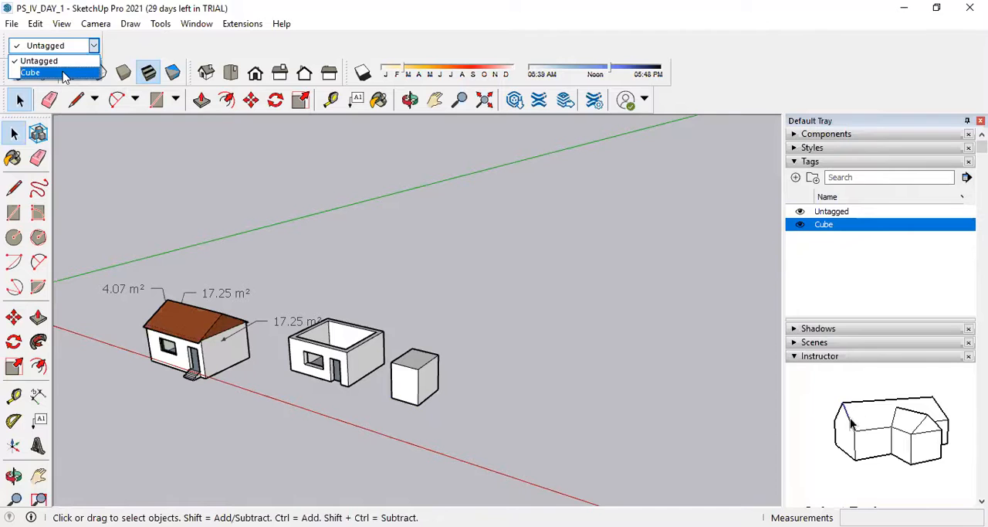
left_click(31, 71)
left_click(421, 376)
left_click(442, 373)
left_click(428, 376)
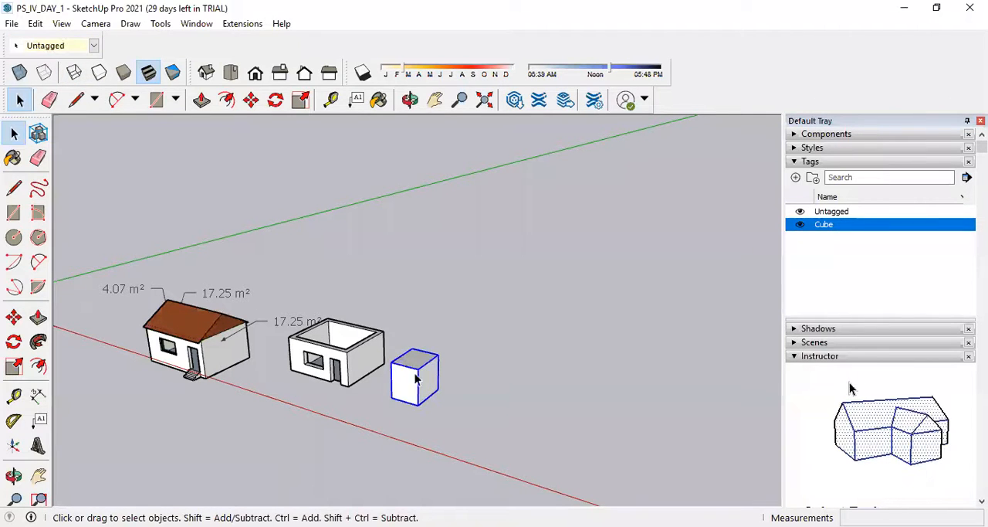
left_click(93, 46)
left_click(59, 74)
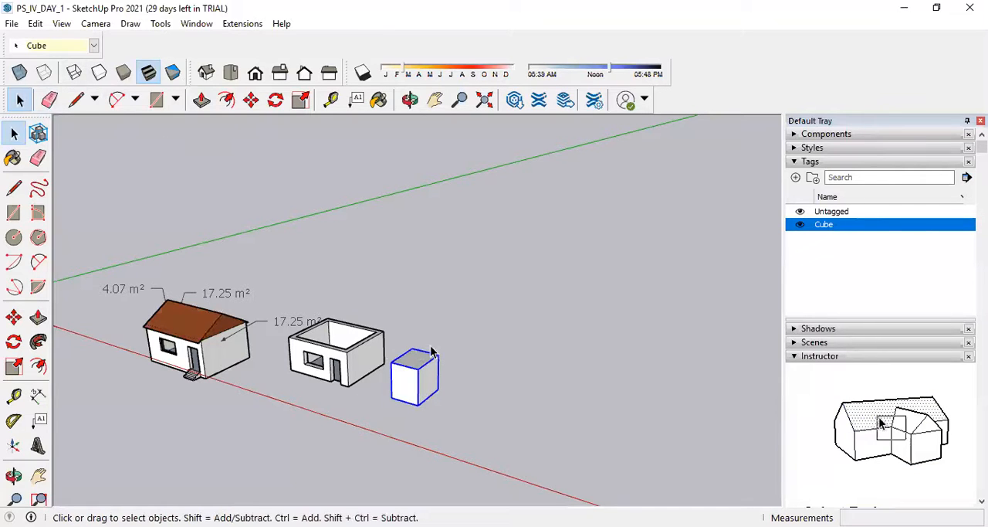
left_click(454, 395)
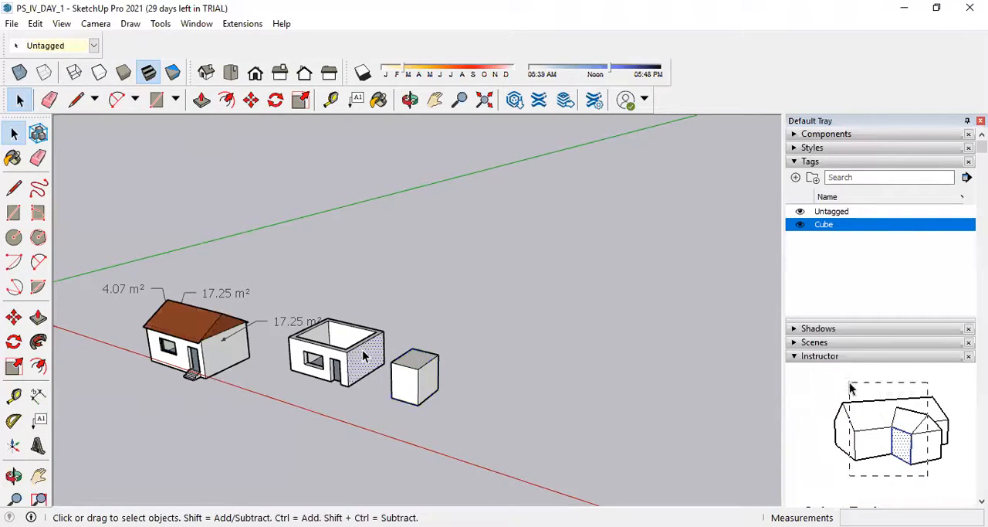
left_click(365, 356)
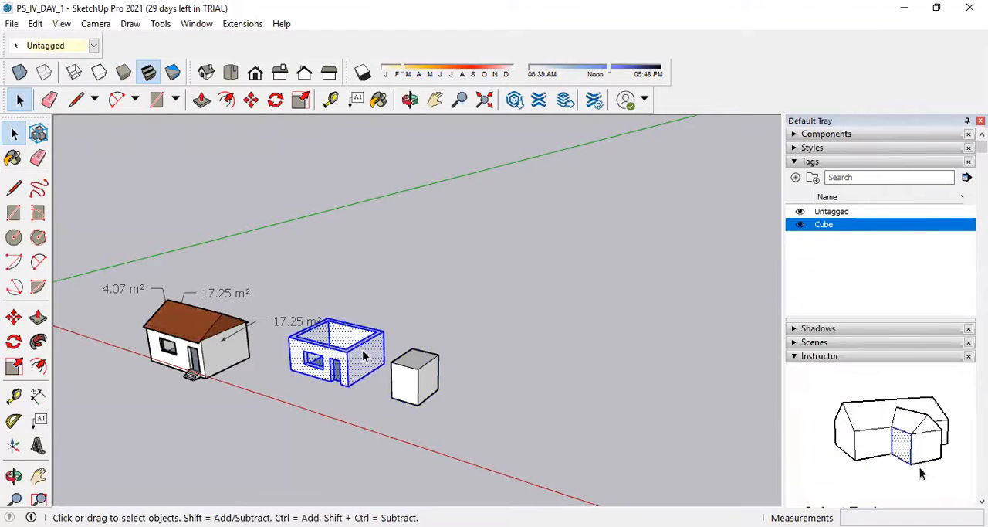
left_click(832, 213)
right_click(834, 214)
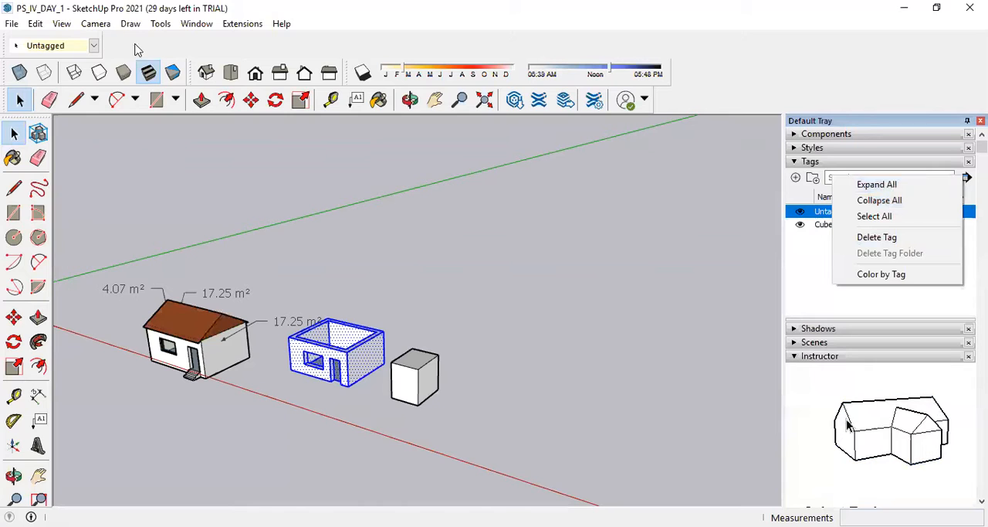
right_click(18, 48)
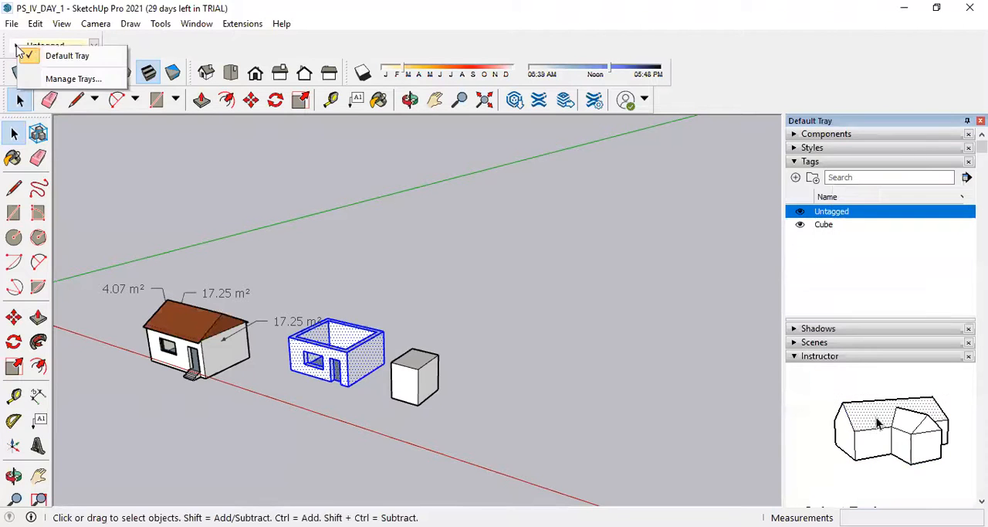
left_click(198, 49)
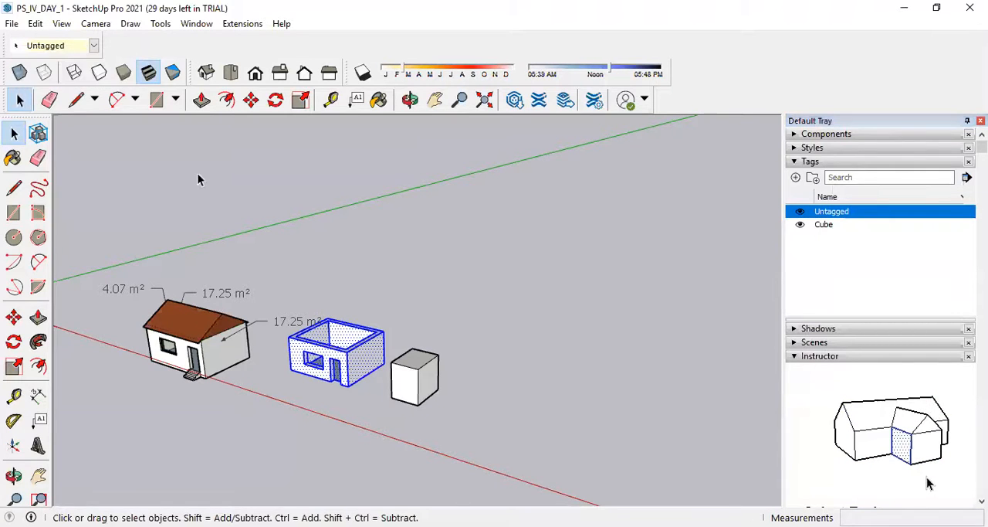
Make a group of the roofless house's entire connected geometry.
left_click(298, 390)
left_click(355, 361)
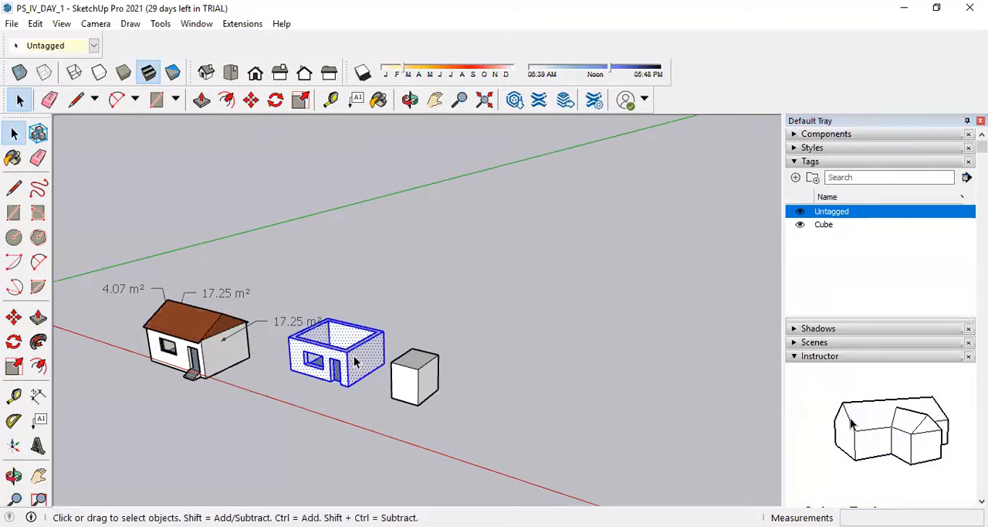
right_click(355, 361)
left_click(396, 234)
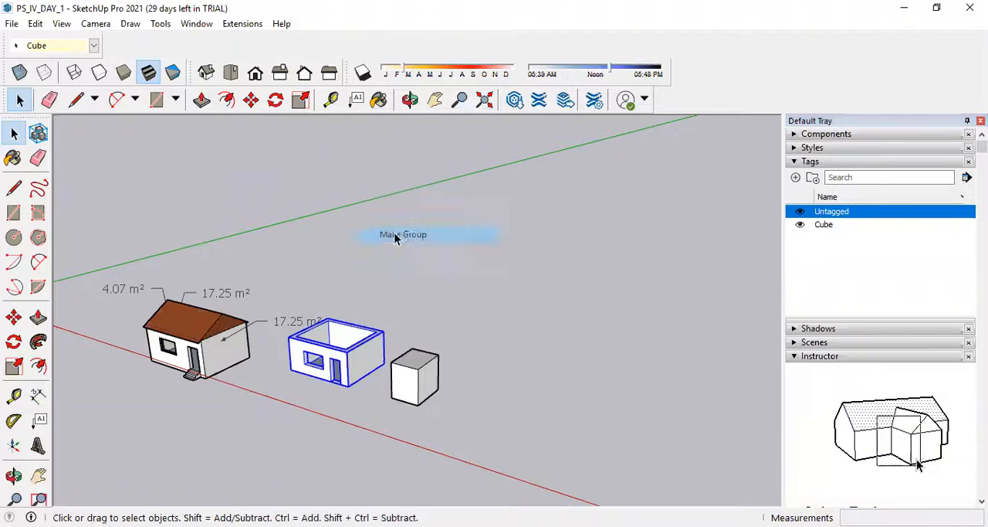
Add a new tag named ground floor.
left_click(796, 177)
type("ground floor")
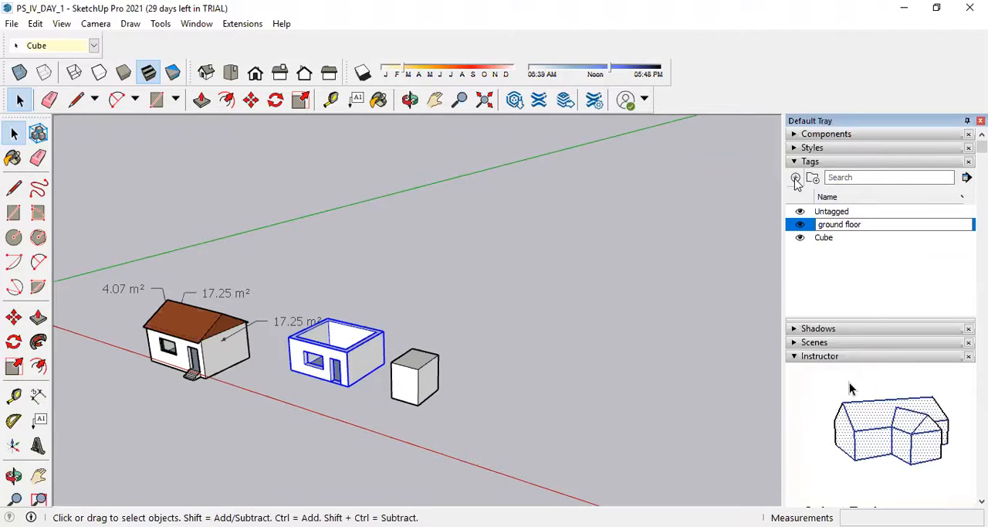
left_click(884, 269)
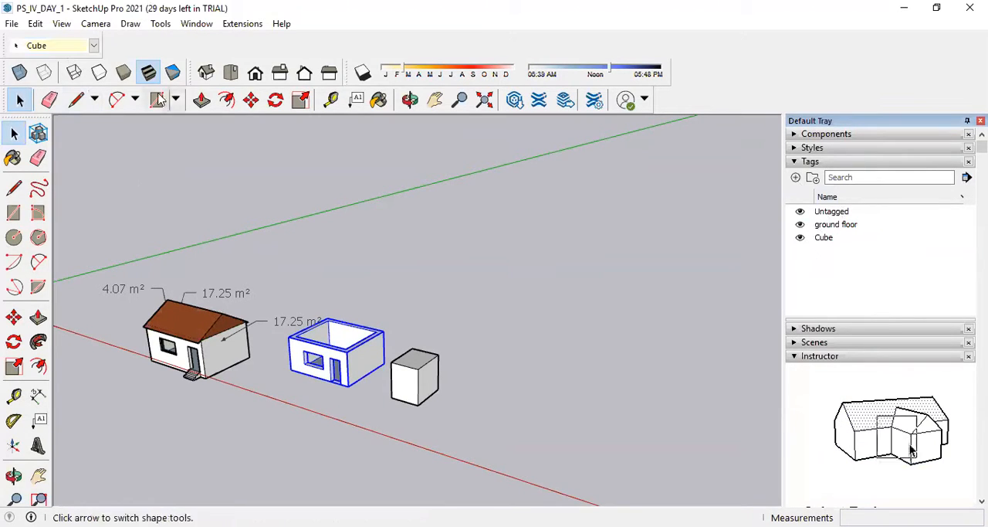
Assign the roofless house group to the ground floor tag and clear the selection.
left_click(94, 48)
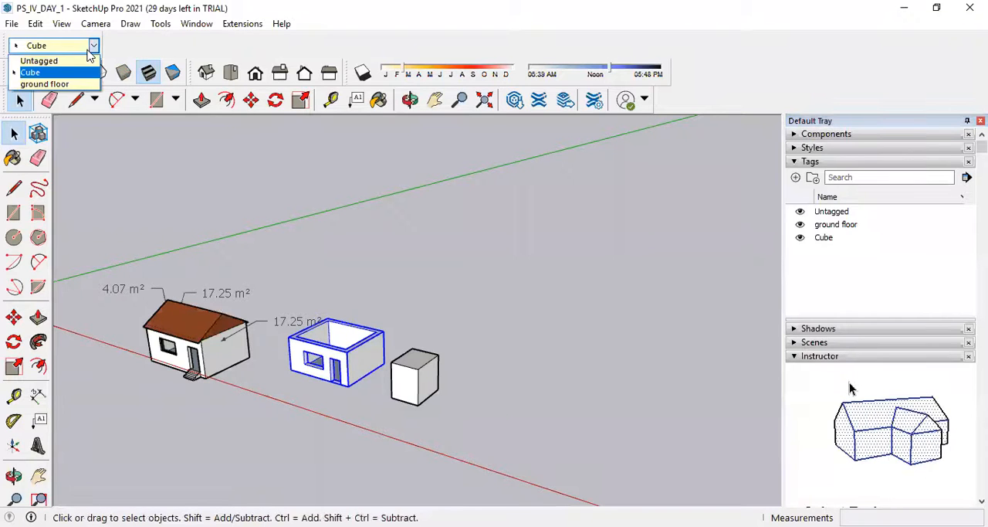
left_click(368, 367)
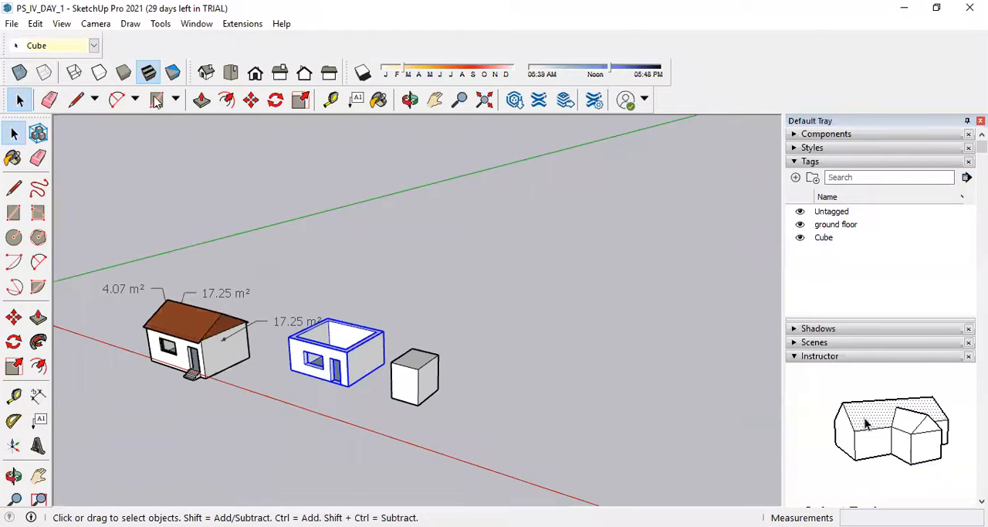
left_click(83, 46)
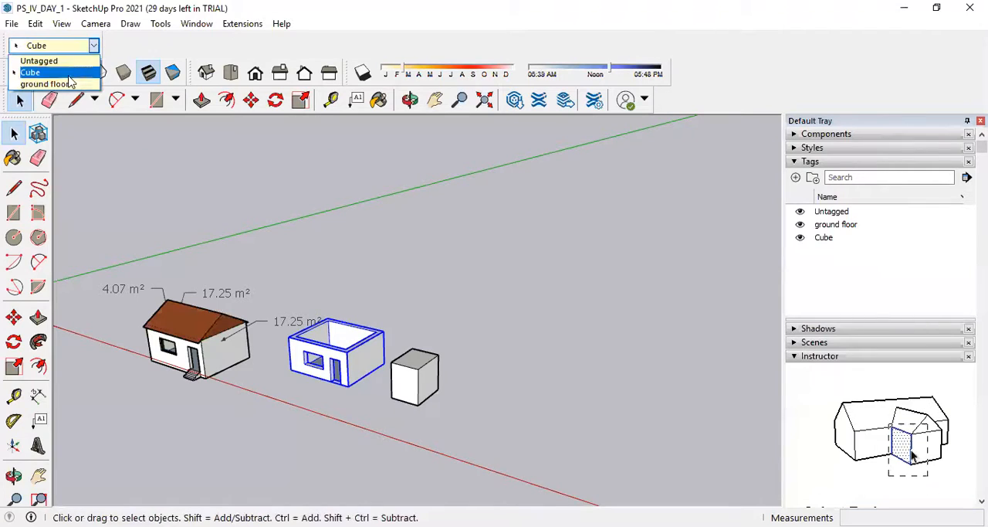
left_click(68, 83)
left_click(594, 290)
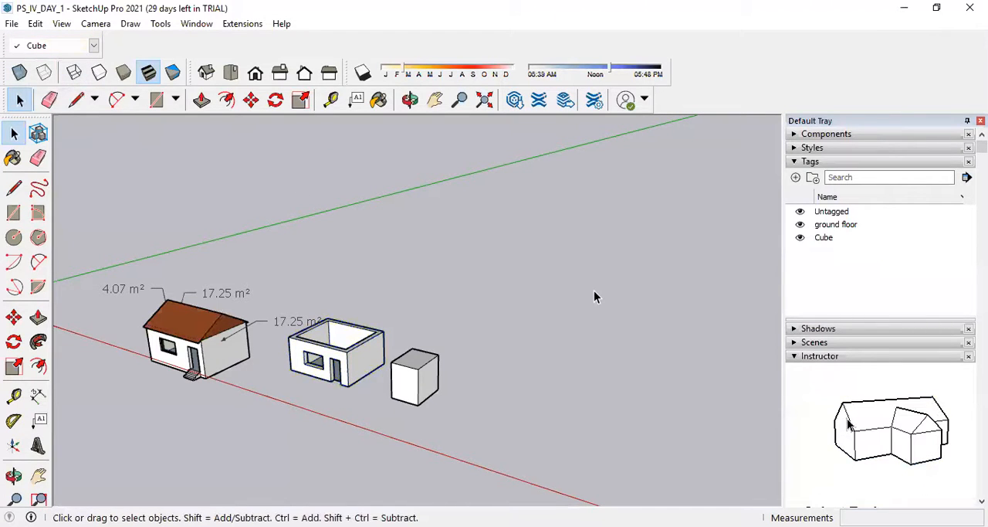
Try to hide the Cube tag, and switch the ground floor tag's visibility off and on several times.
left_click(801, 238)
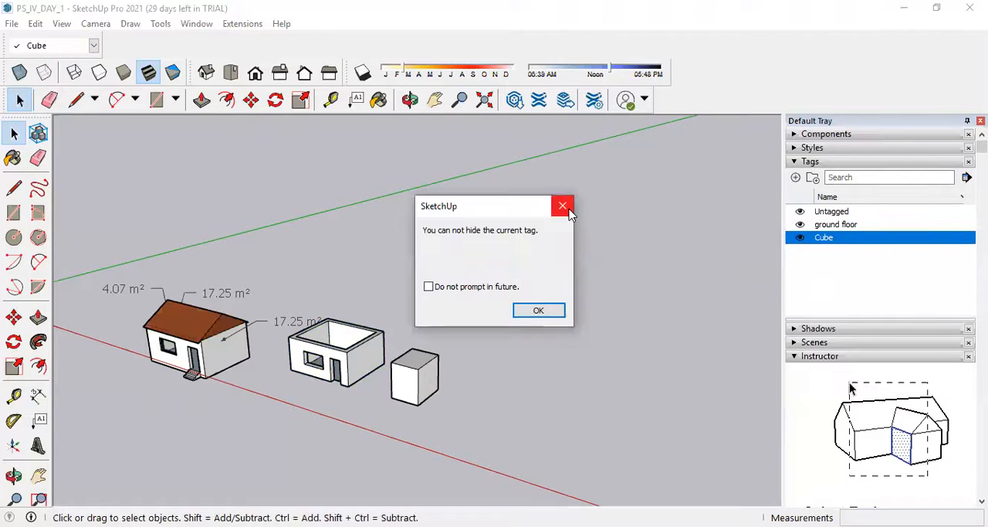
left_click(566, 205)
left_click(842, 225)
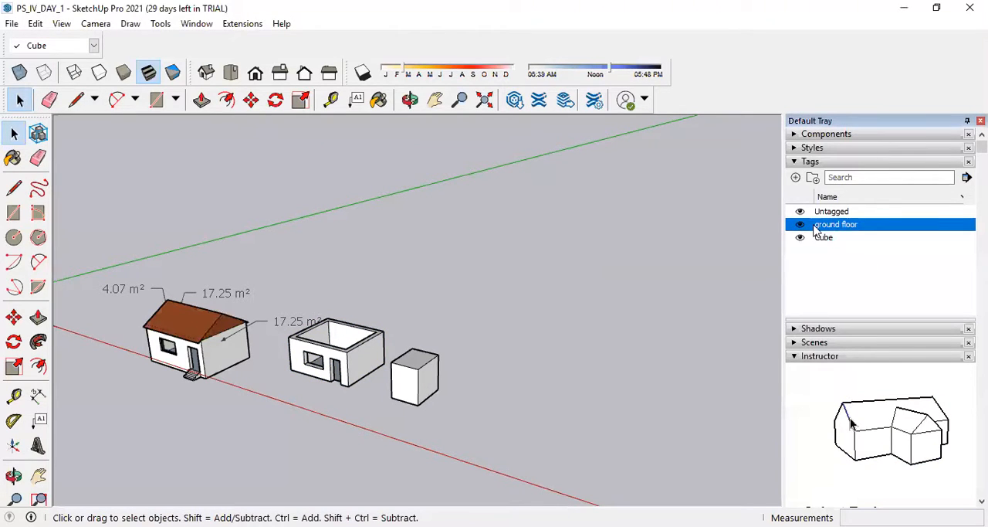
right_click(816, 229)
left_click(801, 225)
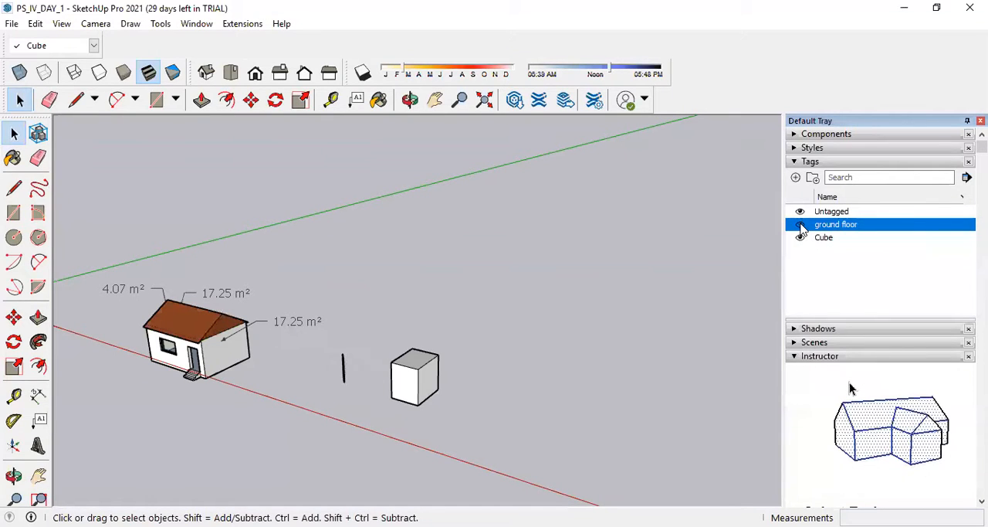
left_click(801, 226)
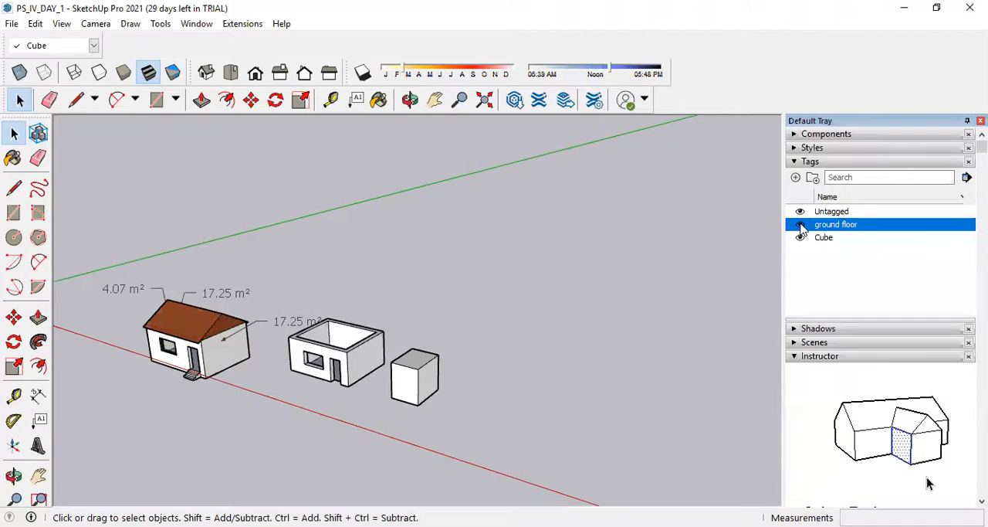
left_click(802, 226)
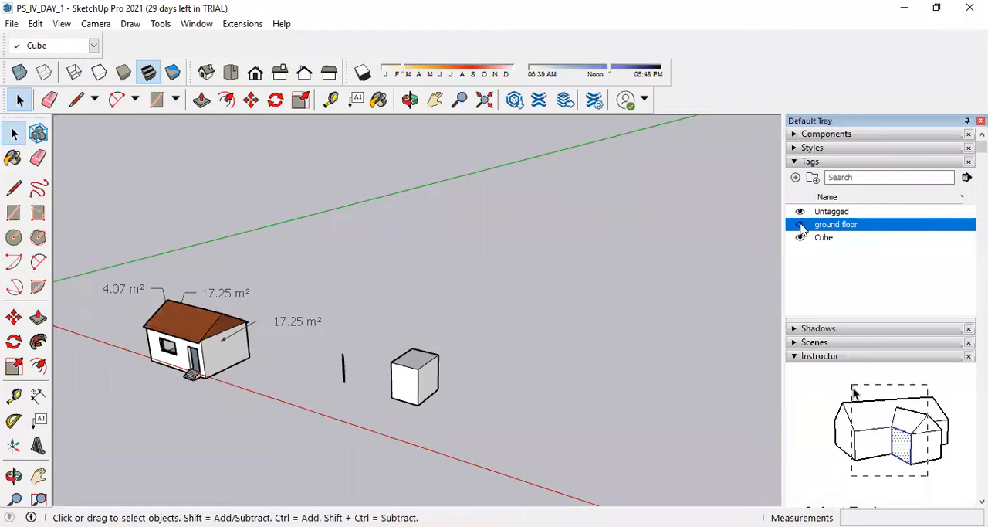
left_click(801, 225)
left_click(801, 225)
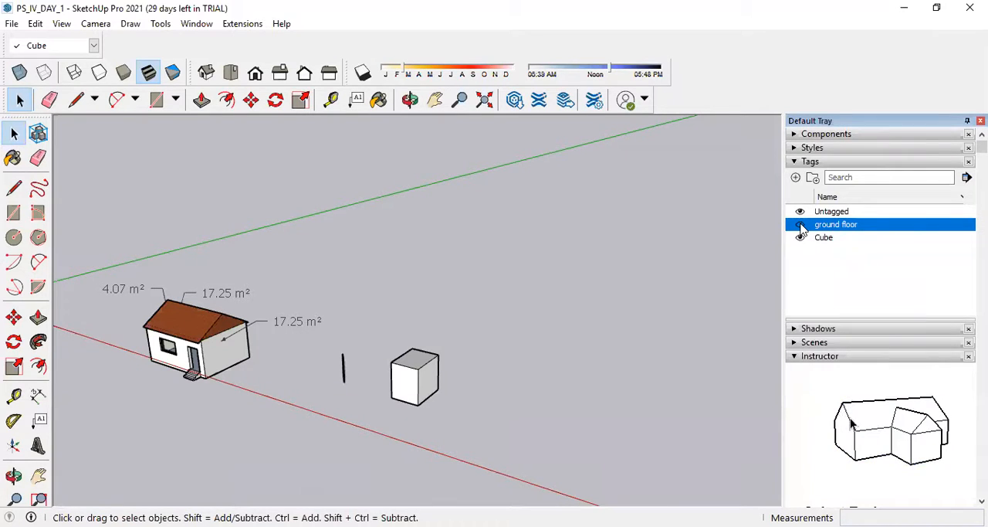
left_click(801, 225)
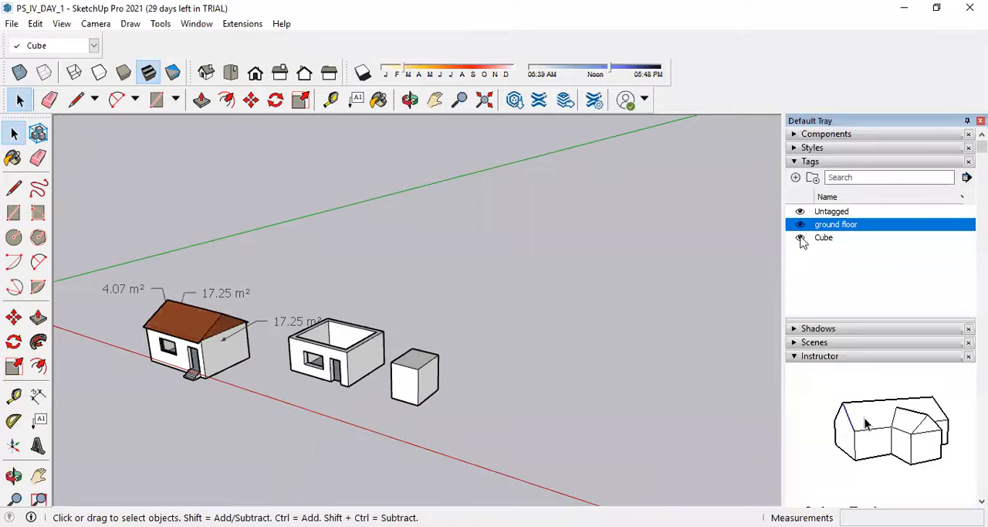
Try to hide the Cube tag, and make ground floor the current tag.
left_click(800, 238)
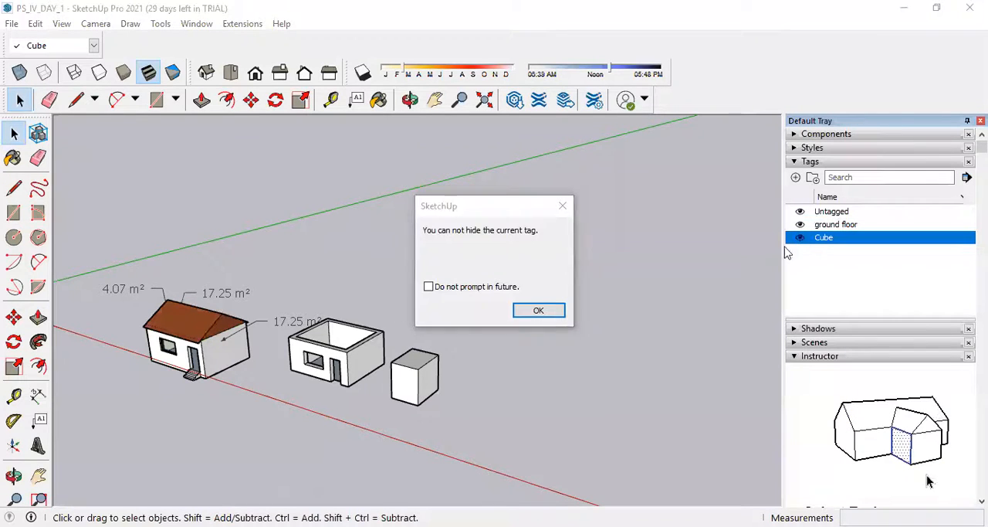
left_click(563, 206)
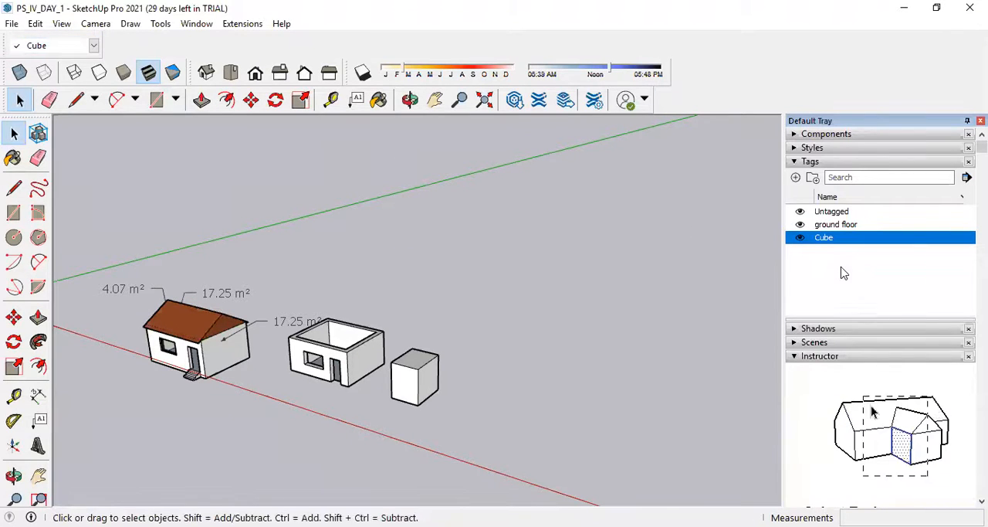
left_click(94, 48)
left_click(62, 60)
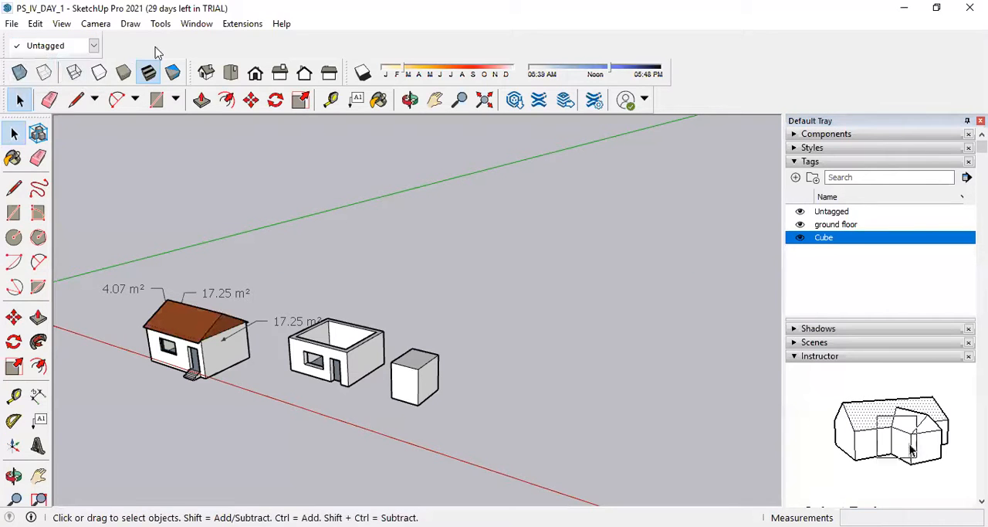
left_click(94, 47)
left_click(54, 82)
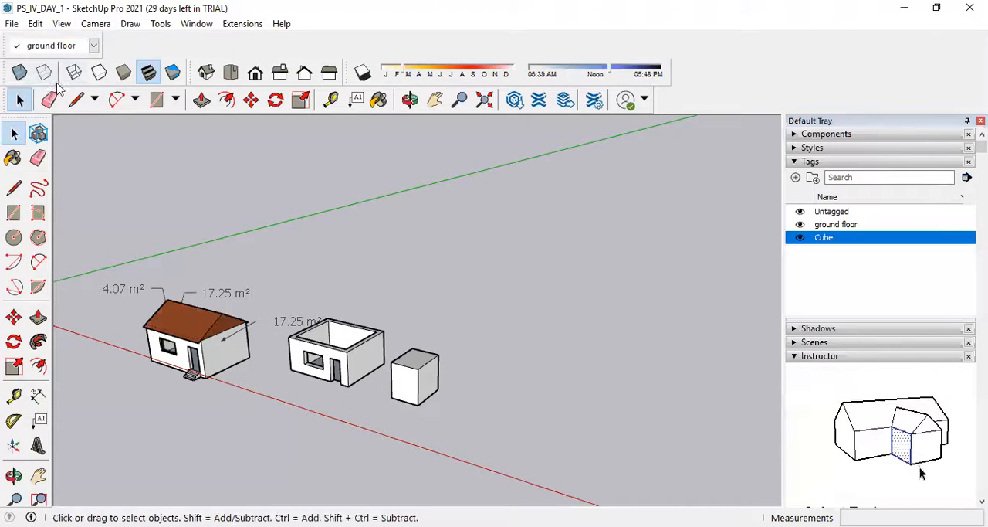
Switch the Cube tag's visibility off and on several times, leaving it visible.
left_click(800, 237)
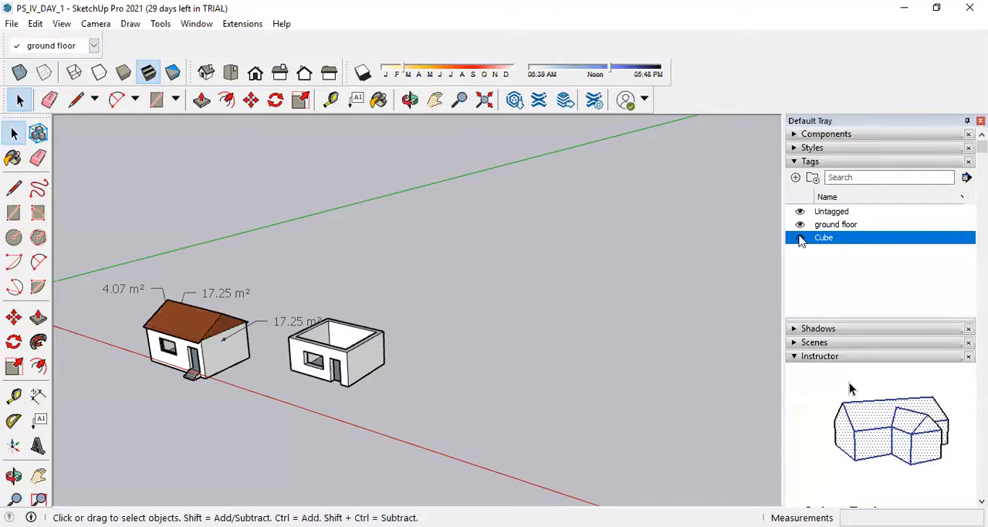
left_click(800, 238)
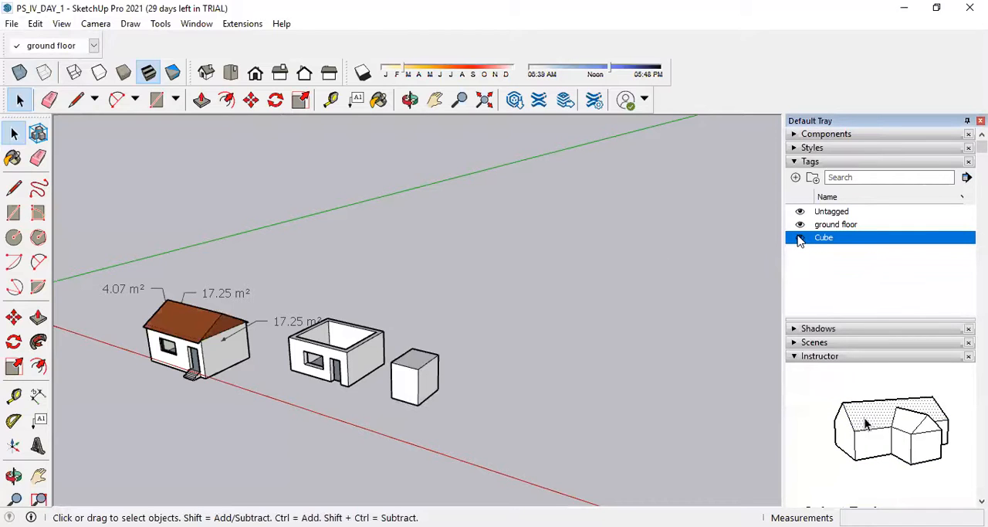
left_click(800, 238)
left_click(800, 238)
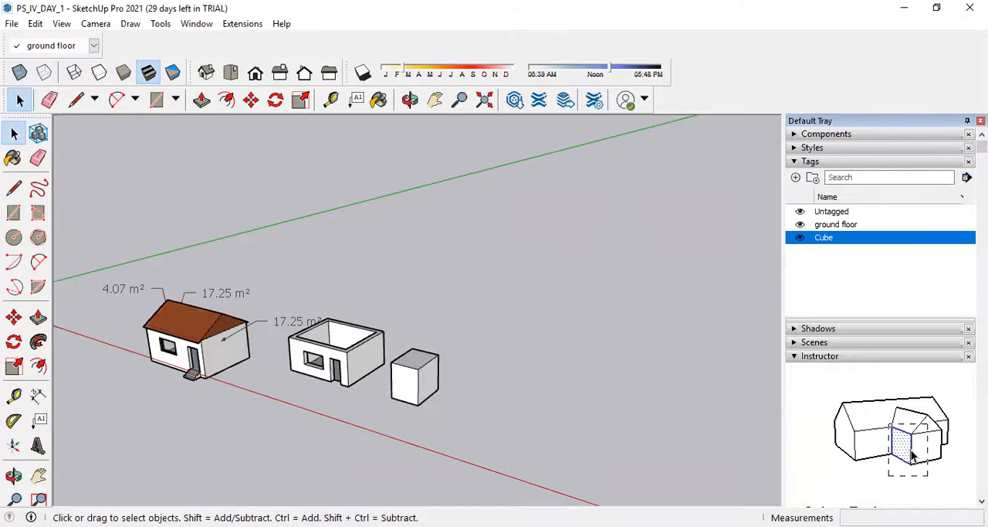
left_click(800, 238)
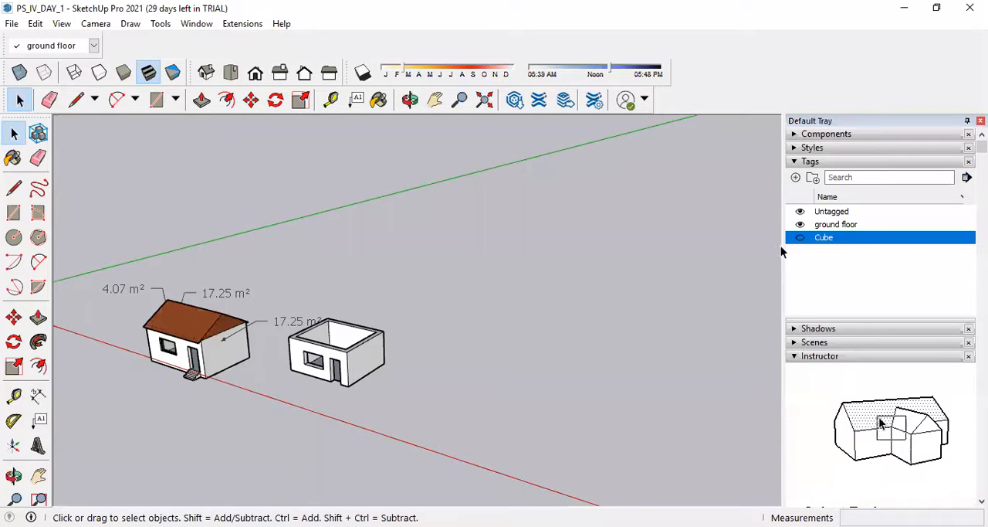
left_click(800, 238)
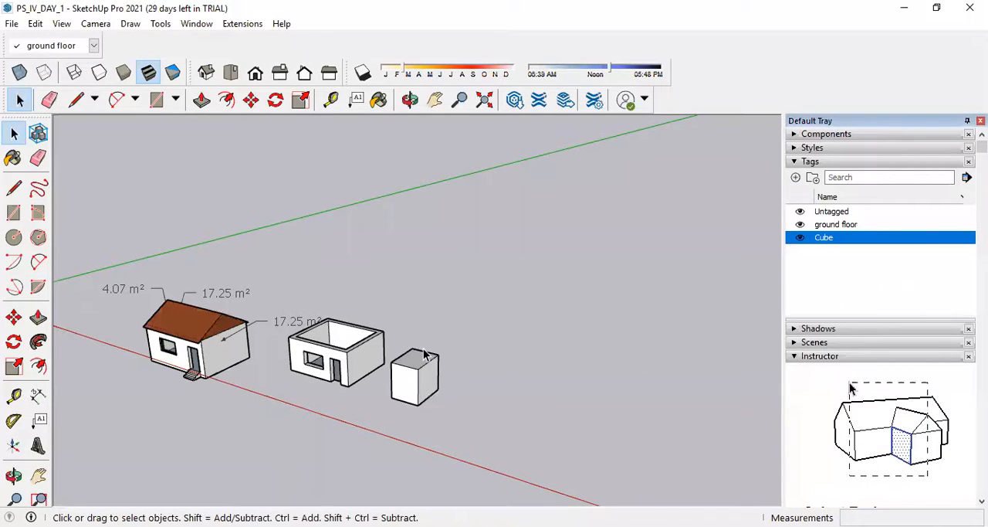
Explode the cube's group into loose geometry and select its front face.
scroll(357, 354, "up", 4)
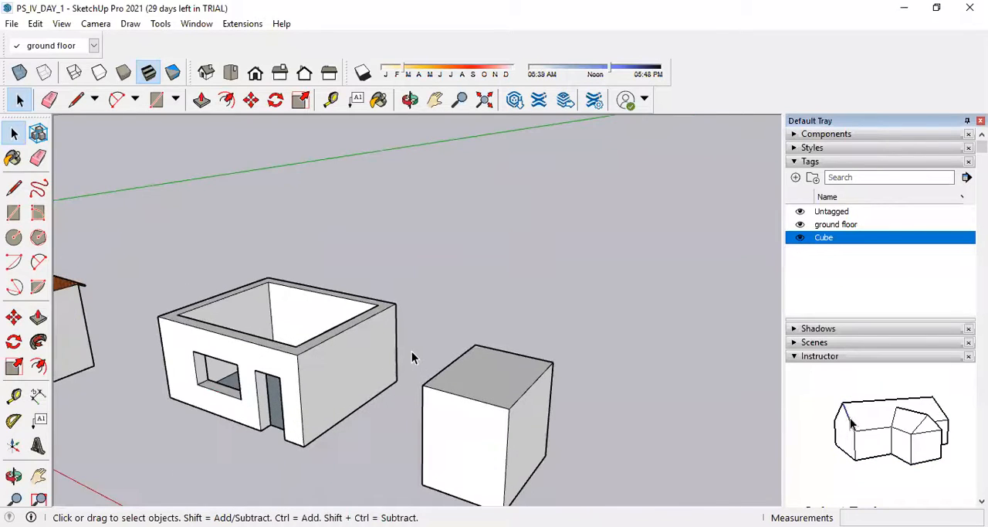
scroll(412, 356, "down", 5)
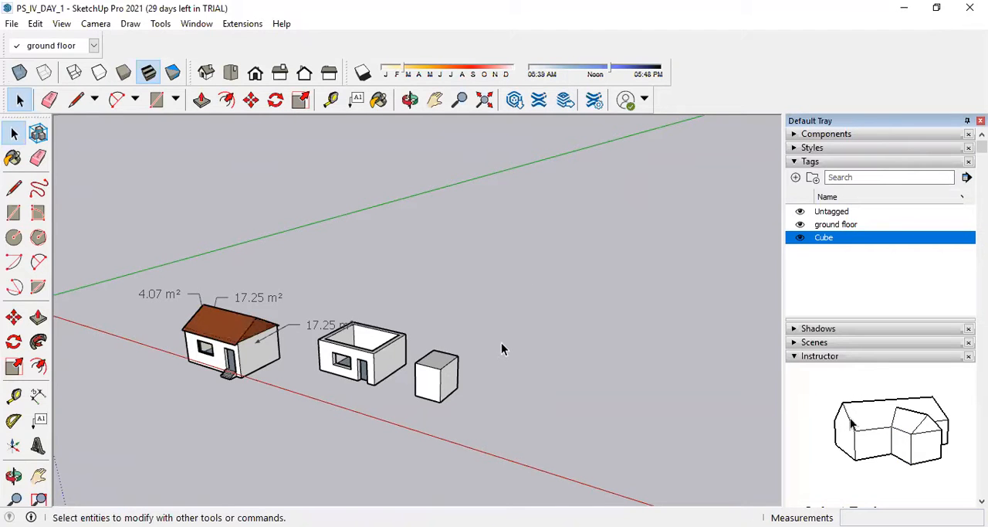
scroll(501, 349, "down", 4)
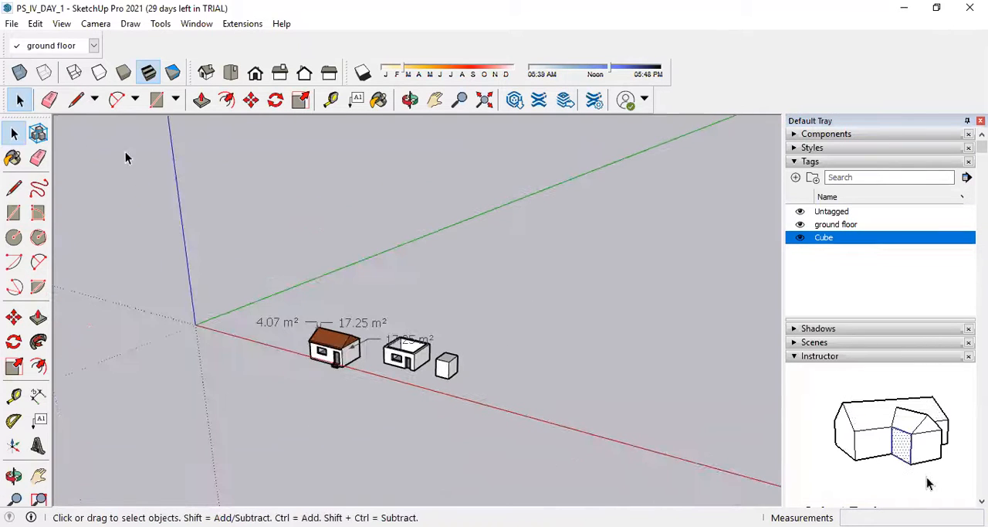
scroll(352, 319, "up", 5)
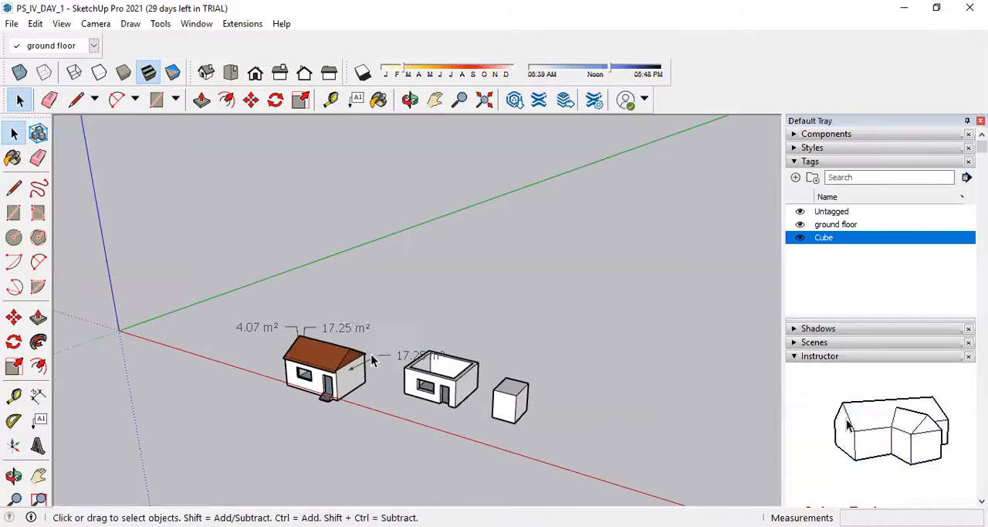
scroll(378, 347, "down", 2)
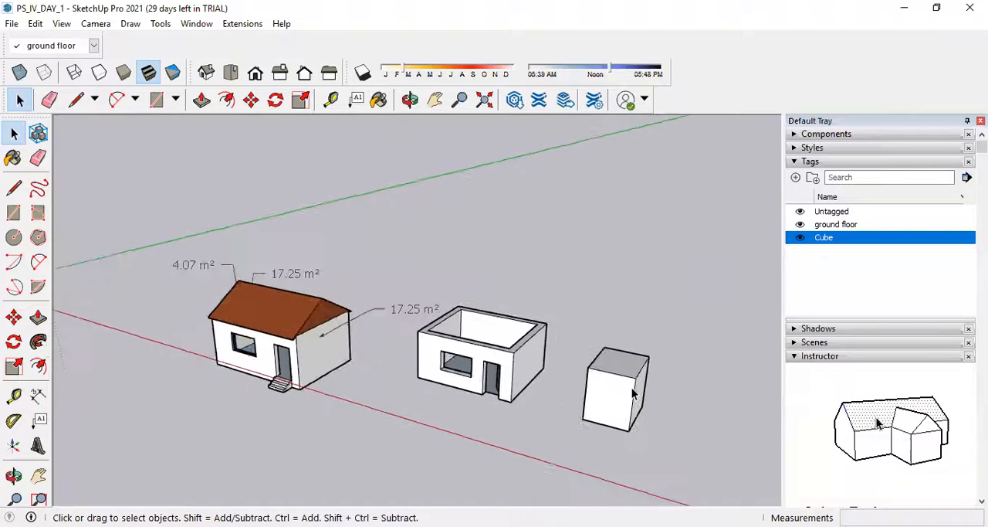
left_click(554, 382)
right_click(555, 383)
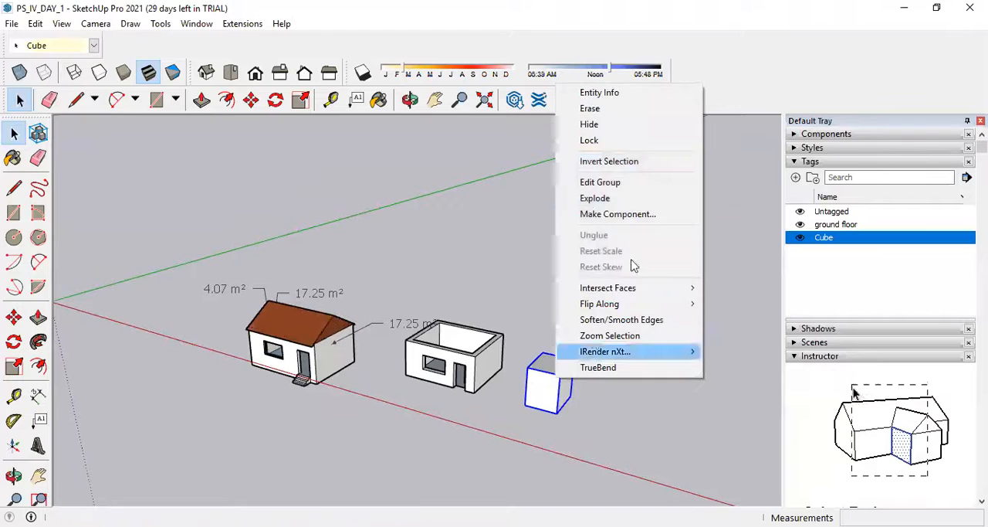
left_click(629, 196)
scroll(614, 418, "up", 2)
scroll(618, 417, "down", 1)
left_click(639, 410)
left_click(493, 363)
scroll(512, 371, "up", 3)
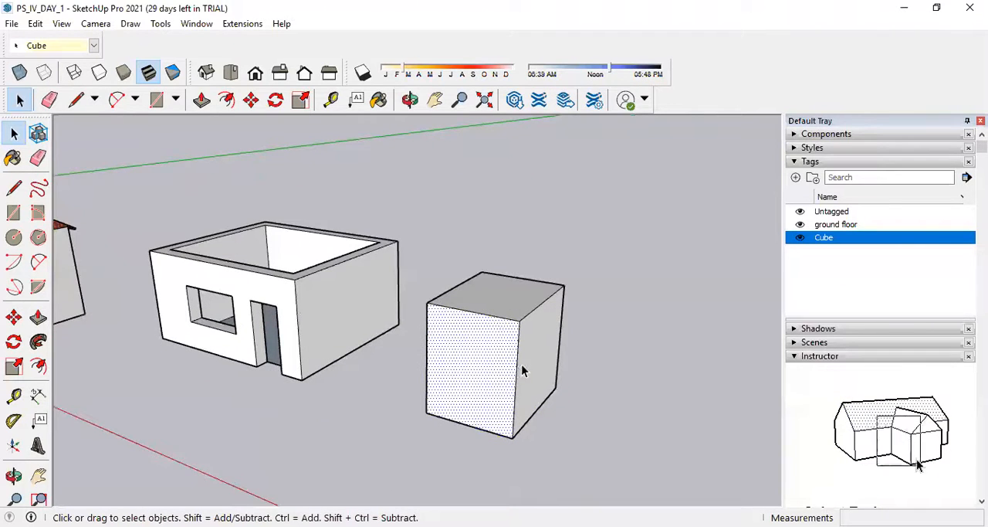
left_click(517, 372)
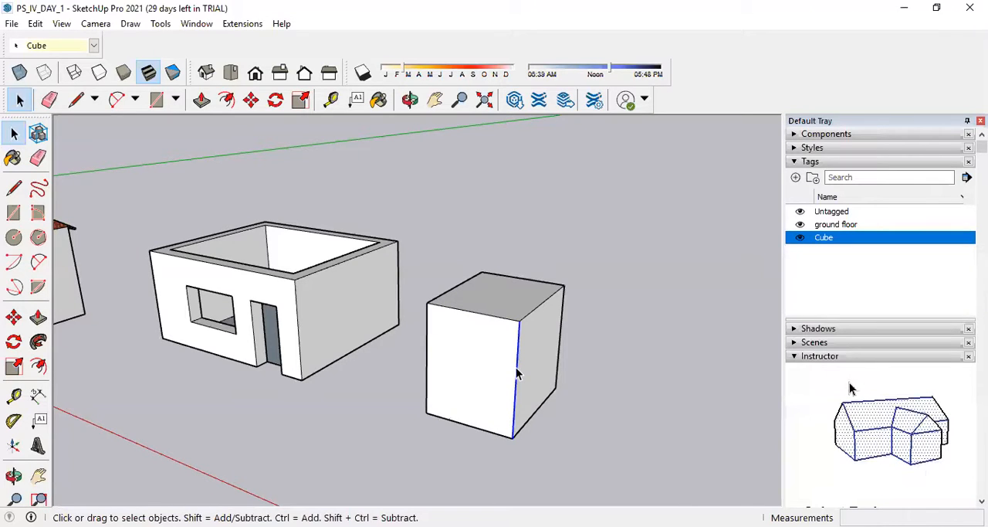
right_click(516, 372)
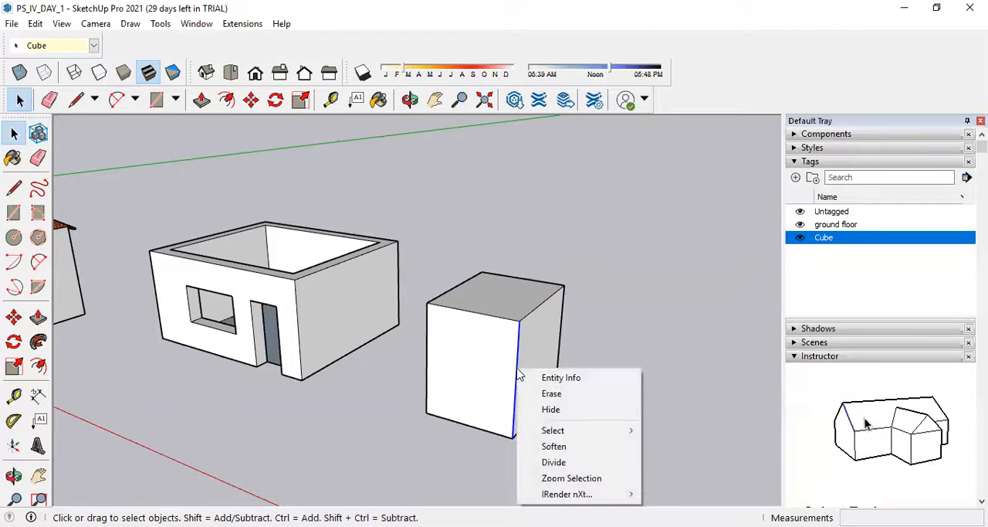
Draw three horizontal lines across the cube's front face, splitting it into four equal bands by midpoints.
left_click(14, 188)
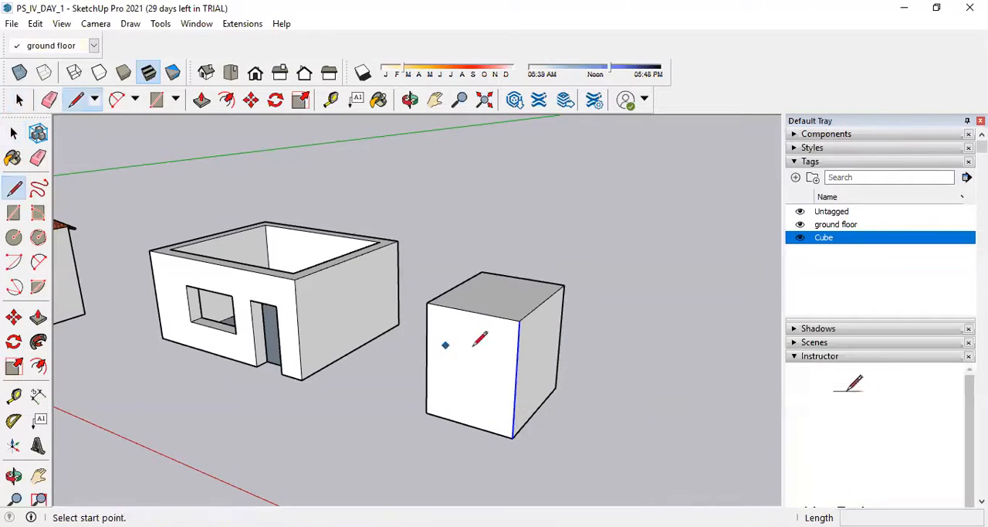
left_click(516, 381)
left_click(426, 359)
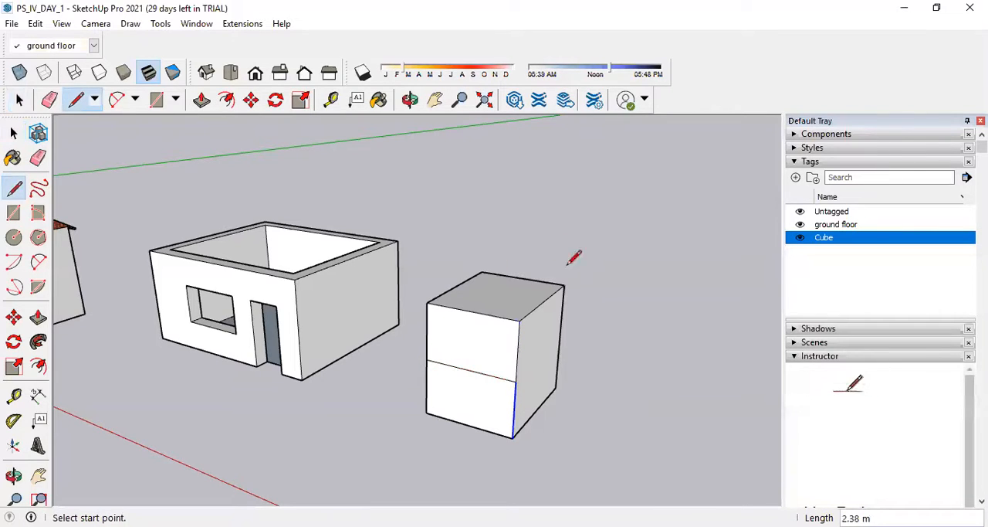
left_click(517, 352)
left_click(427, 331)
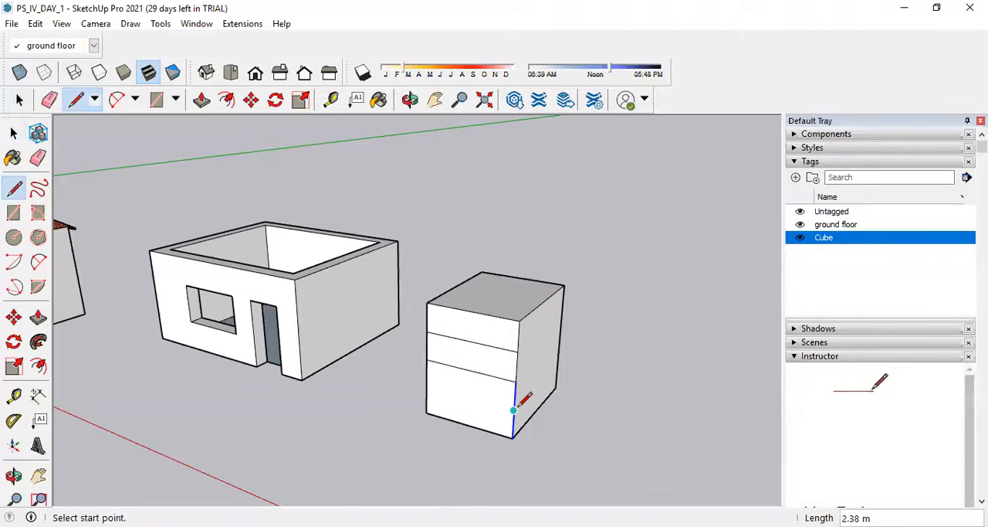
left_click(514, 408)
left_click(426, 384)
Erase the three horizontal lines from the cube's front face and return to the Select tool.
left_click(13, 132)
left_click(468, 274)
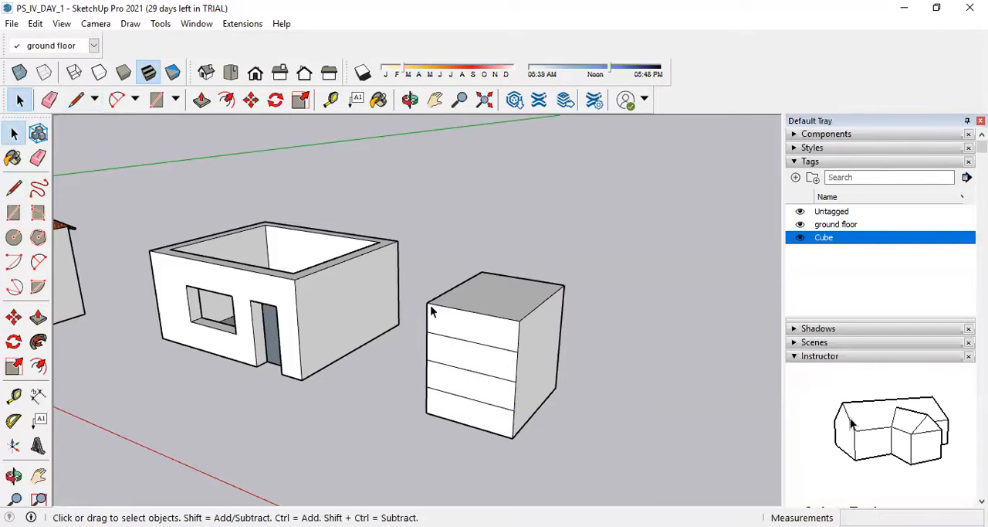
left_click(38, 157)
left_click_drag(465, 368, 473, 417)
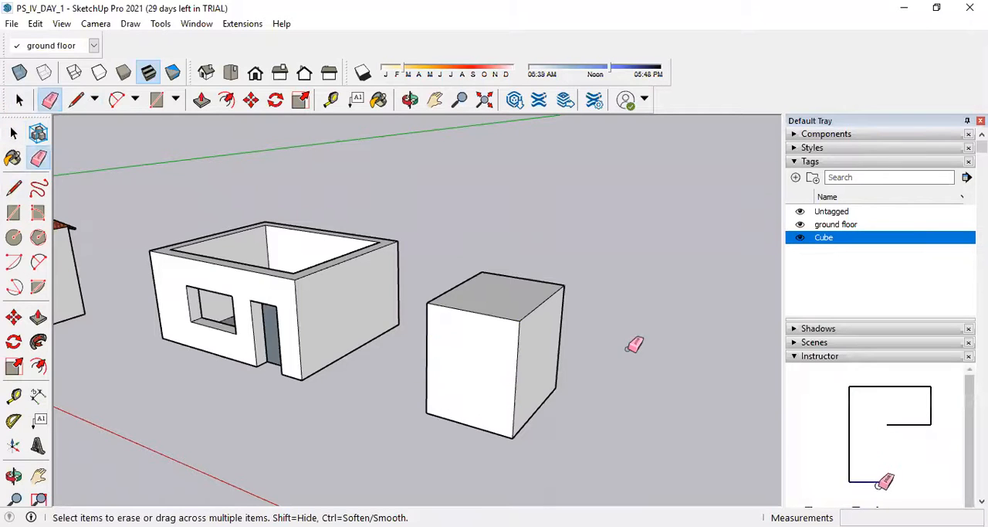
left_click(19, 99)
left_click(15, 135)
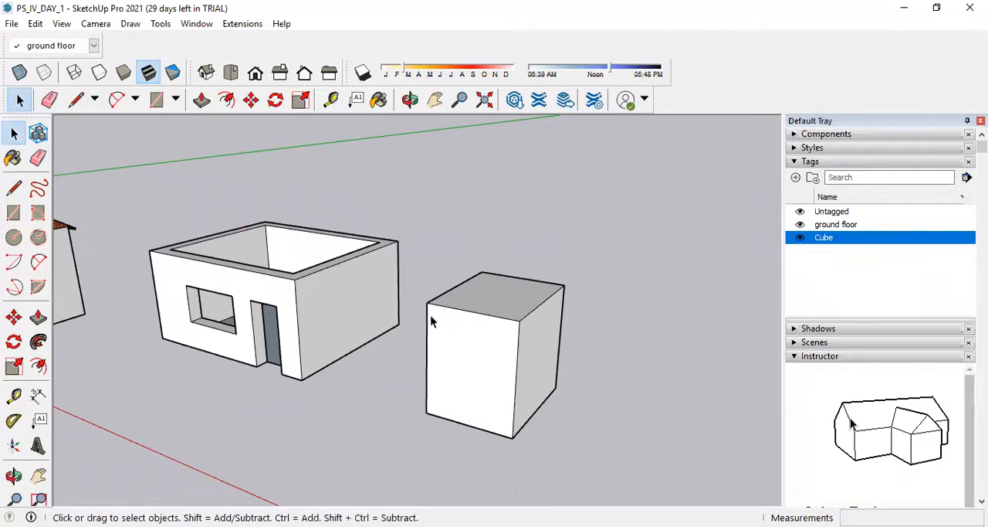
Divide the cube's front vertical edge, shared by the white and grey side faces, into 4 segments.
left_click(520, 359)
right_click(520, 360)
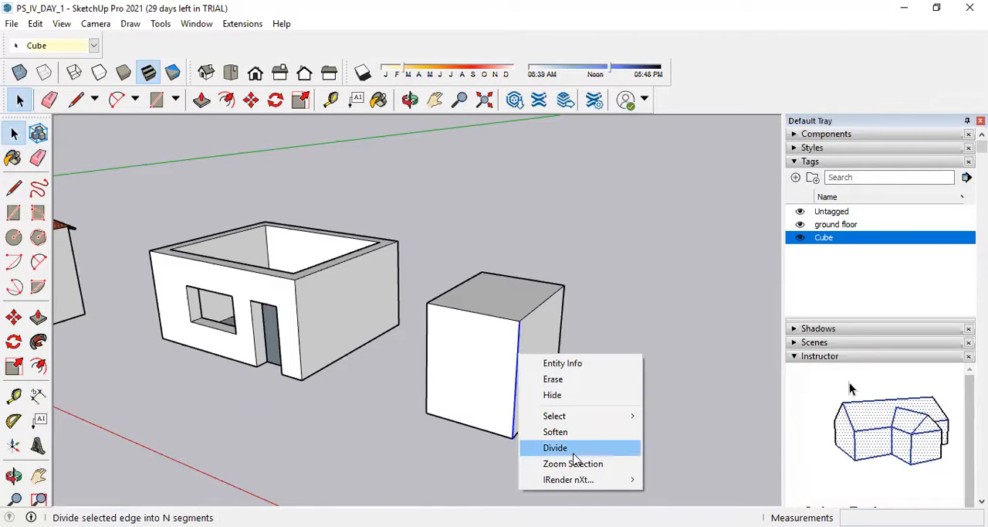
left_click(565, 448)
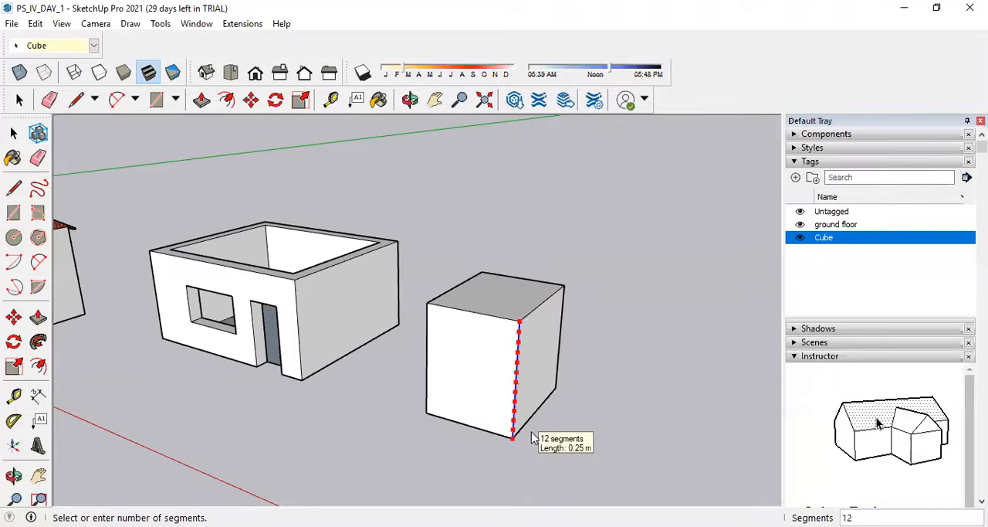
left_click(531, 424)
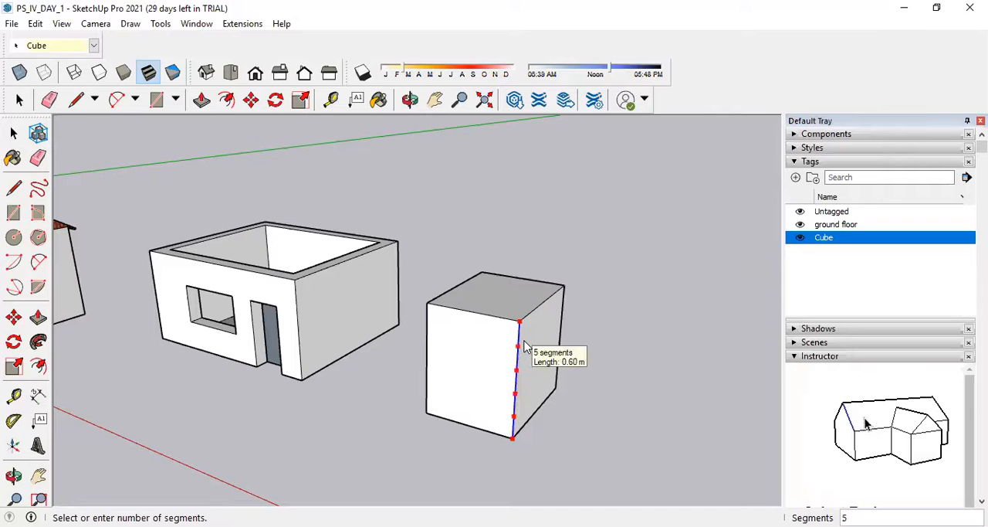
type("4")
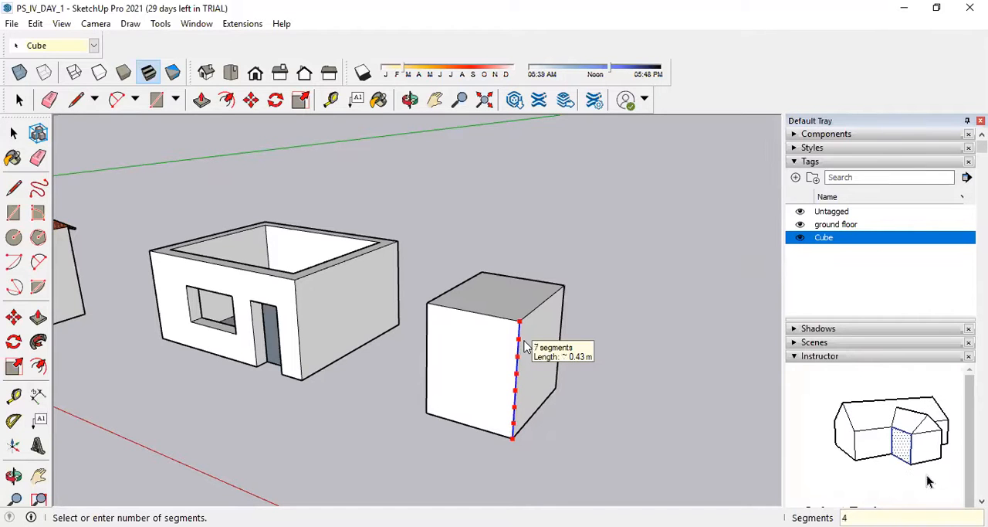
key("Return")
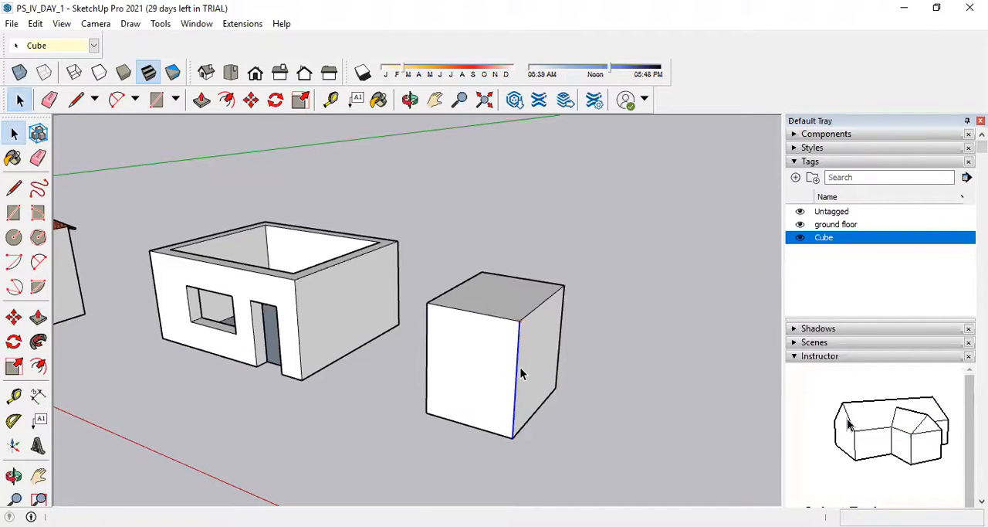
Draw three horizontal lines across the cube's front face from the division points of the divided edge.
left_click(15, 189)
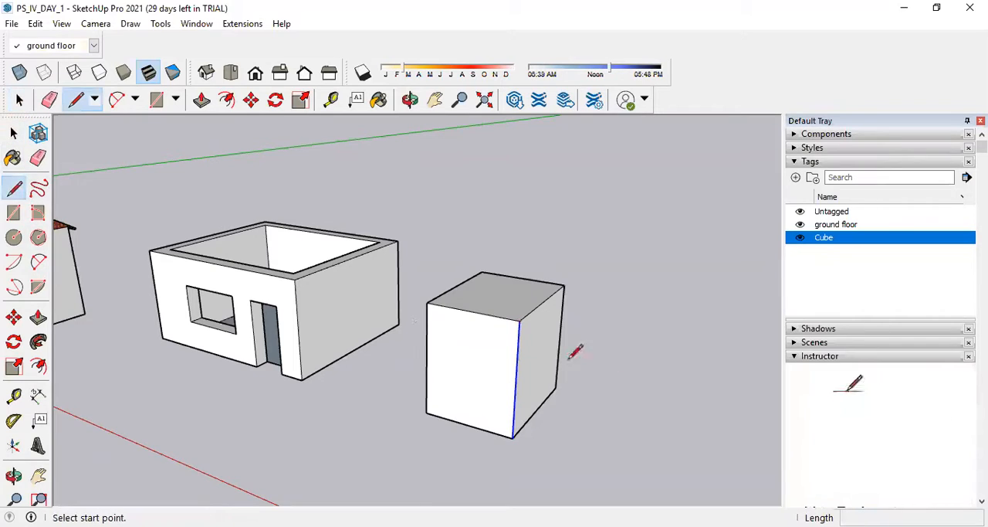
left_click(517, 352)
left_click(426, 327)
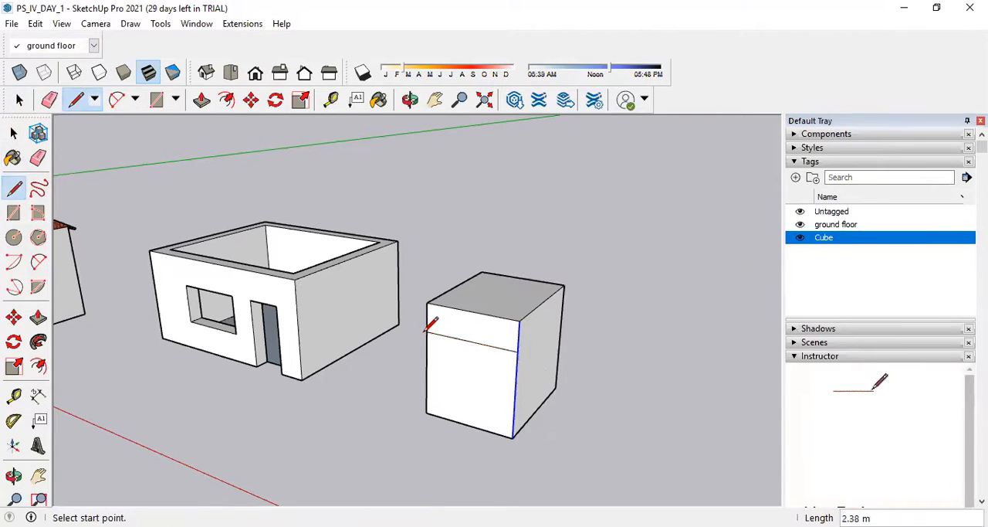
left_click(516, 379)
left_click(427, 361)
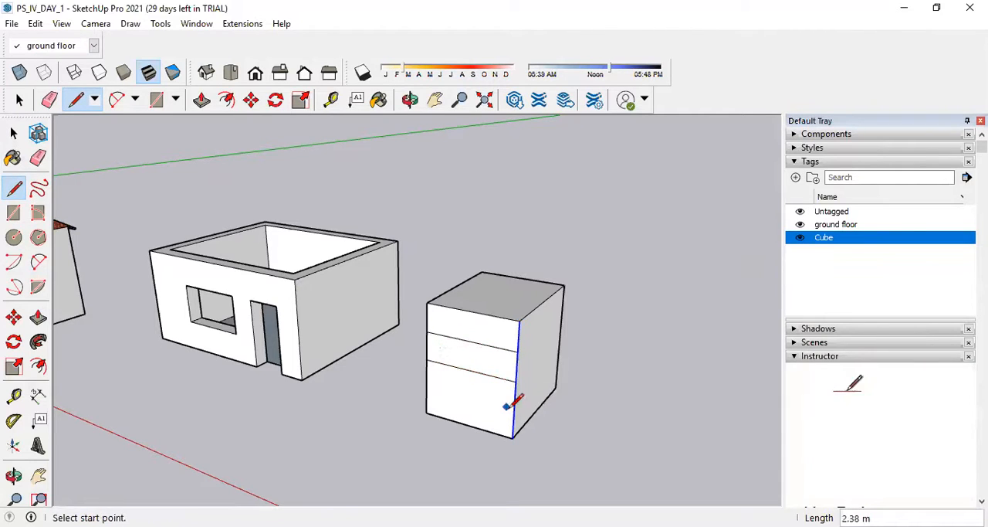
left_click(517, 406)
left_click(427, 387)
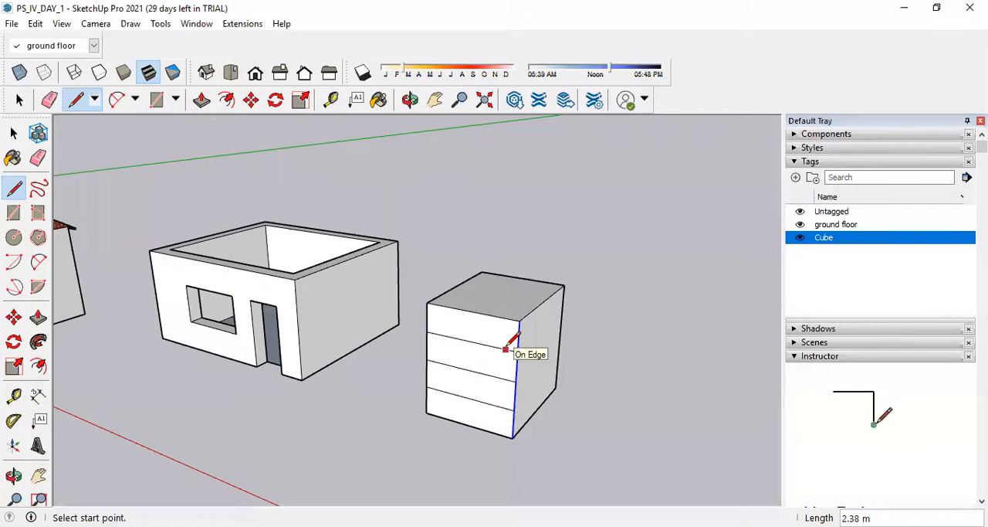
Undo the three lines drawn from the edge's division points and return to the Select tool.
key("ctrl+z")
key("ctrl+z")
key("ctrl+z")
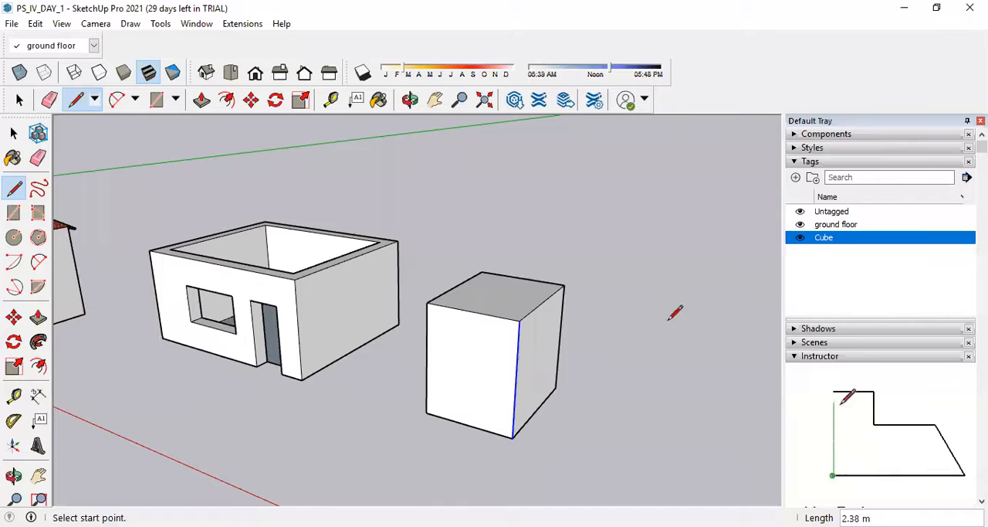
left_click(14, 133)
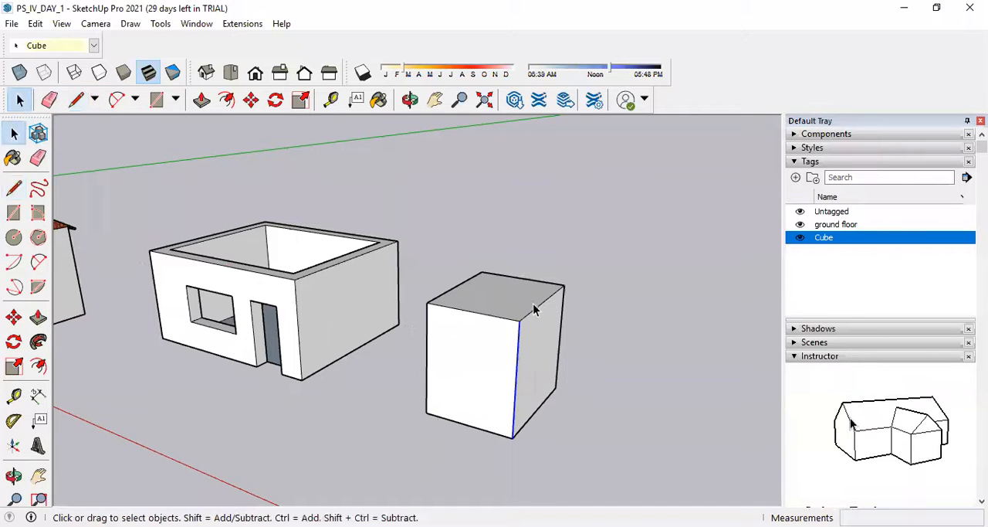
Select all faces and edges of the cube and make them a group.
mouse_move(688, 348)
middle_mouse_down()
mouse_move(653, 356)
mouse_move(713, 348)
mouse_move(588, 334)
mouse_move(512, 340)
mouse_move(579, 355)
middle_mouse_up()
left_click(576, 356)
right_click(575, 357)
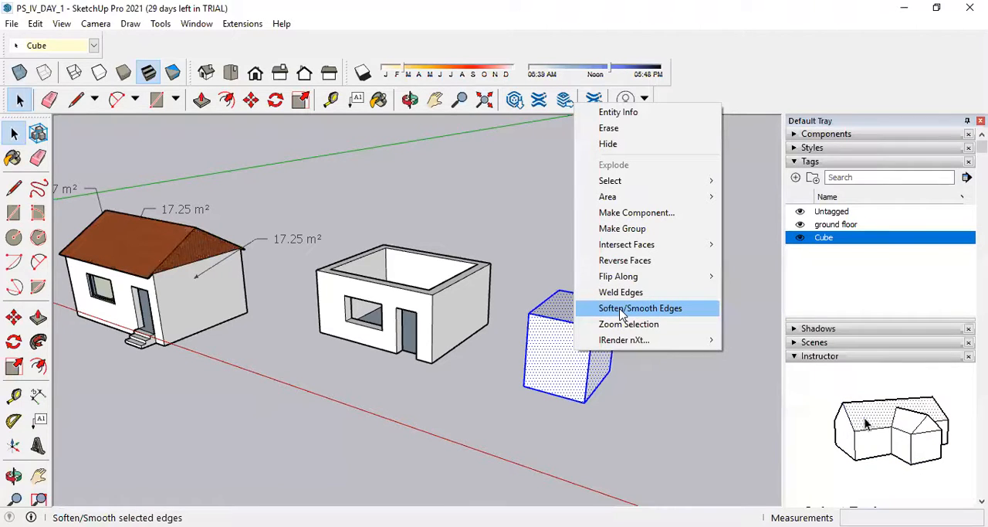
left_click(556, 365)
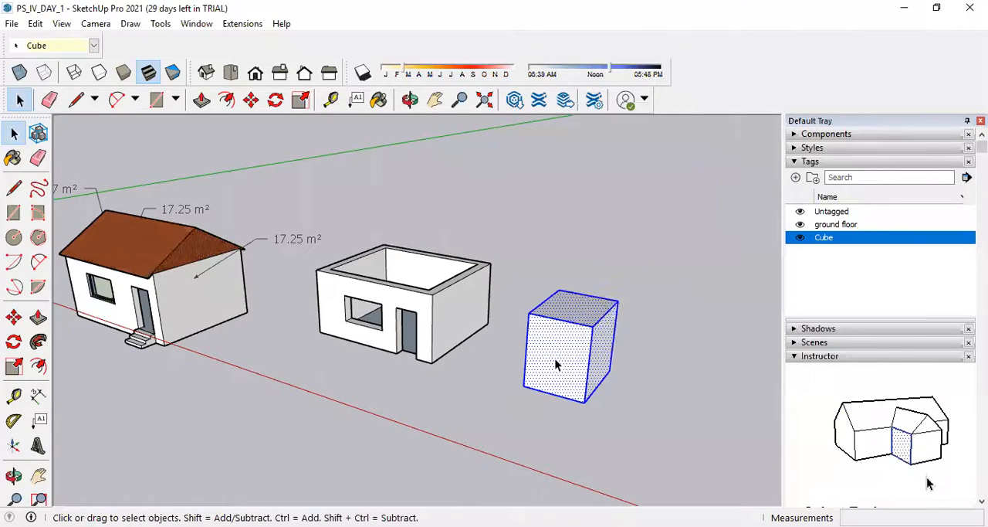
double_click(556, 364)
right_click(556, 366)
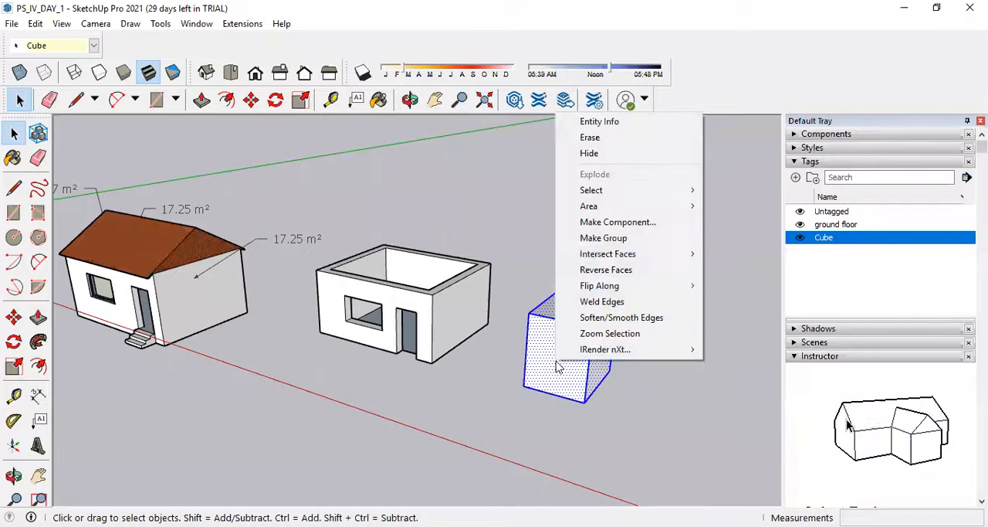
left_click(605, 240)
left_click(617, 414)
Soften and smooth the cube group's edges with the angle between normals set to 180 degrees.
right_click(558, 340)
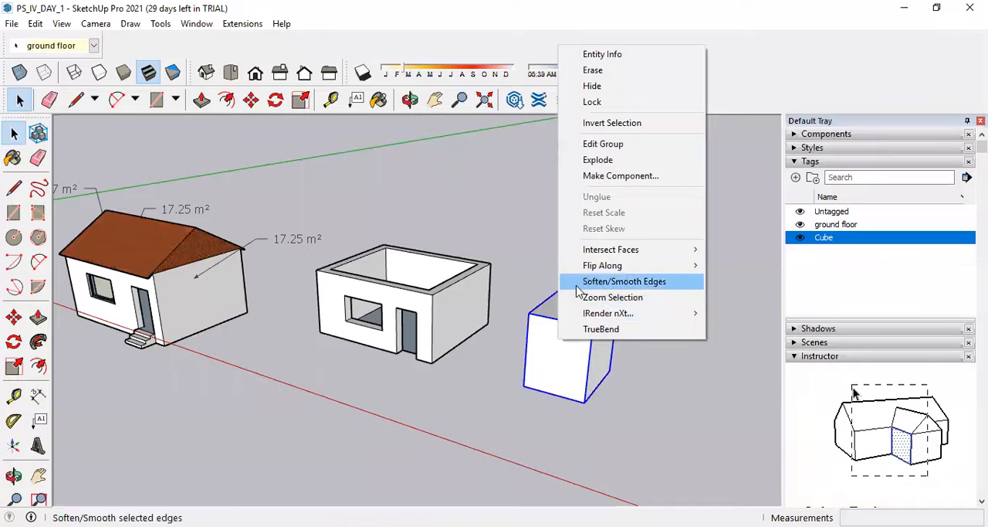
left_click(627, 283)
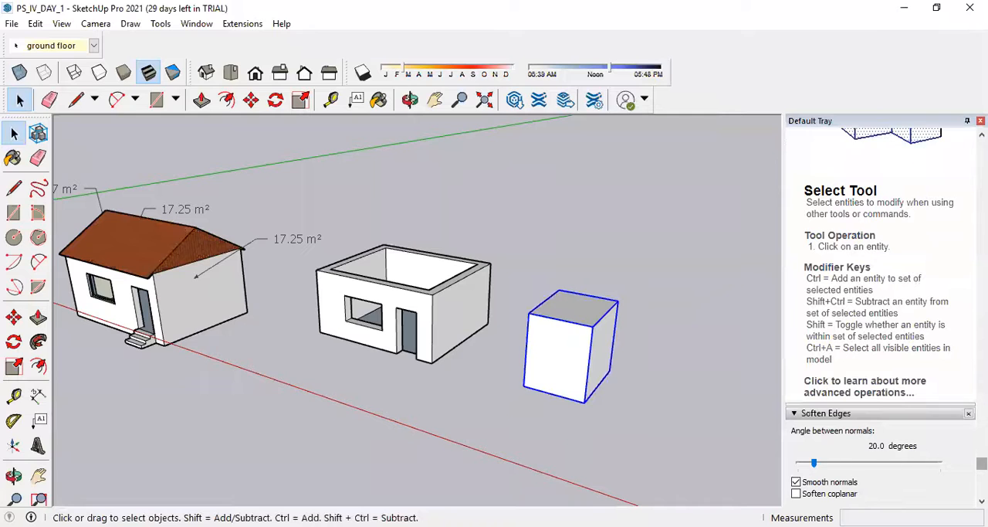
scroll(938, 463, "down", 1)
left_click_drag(815, 438, 866, 442)
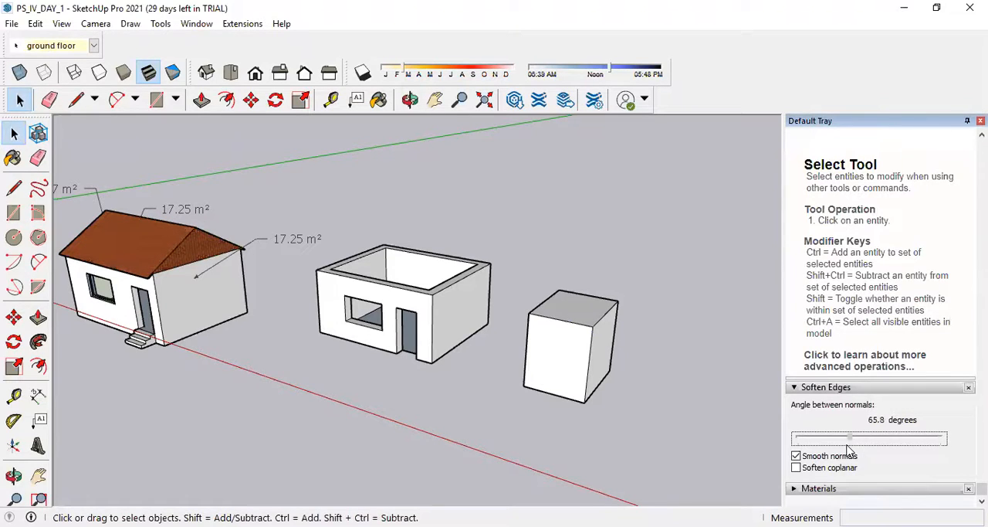
mouse_move(855, 441)
left_mouse_down()
mouse_move(904, 427)
mouse_move(860, 443)
mouse_move(908, 440)
left_mouse_up()
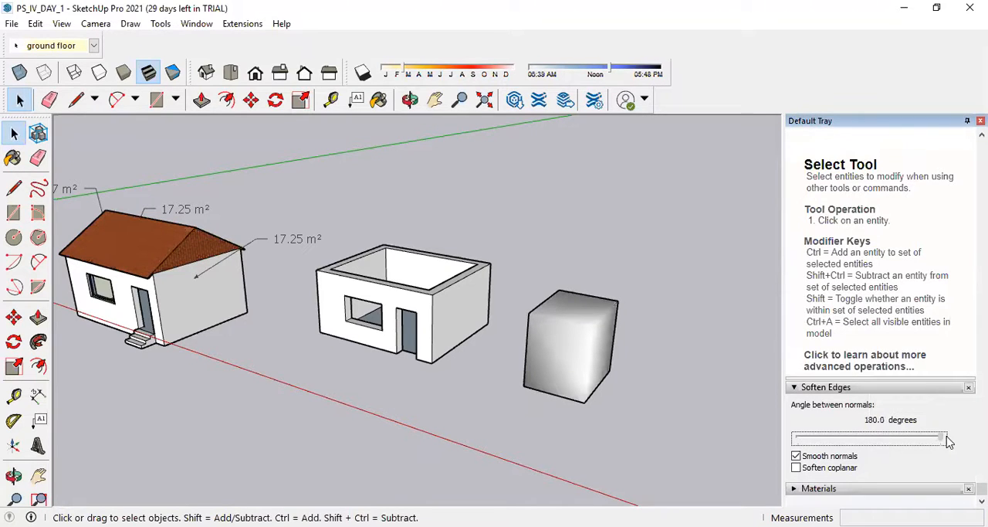
mouse_move(890, 448)
left_mouse_down()
mouse_move(821, 441)
mouse_move(885, 466)
left_mouse_up()
left_click(539, 335)
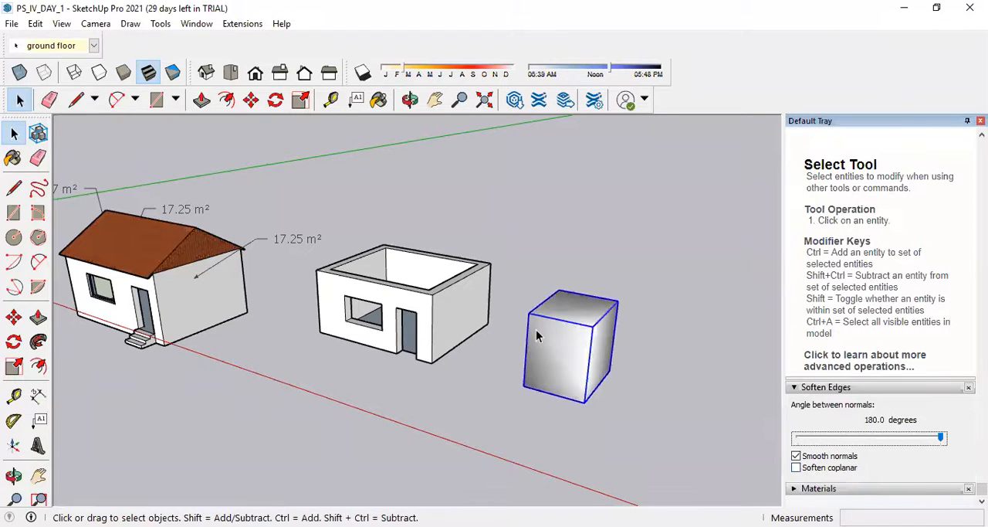
Enable Soften coplanar for the cube group and set the angle between normals to about 143.6 degrees.
left_click(797, 468)
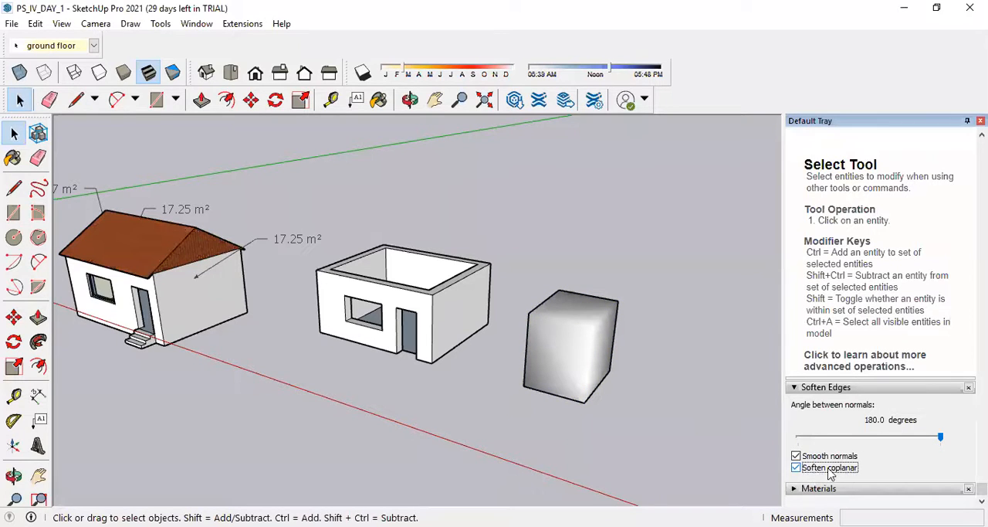
mouse_move(940, 438)
left_mouse_down()
mouse_move(836, 439)
mouse_move(912, 438)
left_mouse_up()
scroll(746, 407, "down", 2)
scroll(619, 332, "down", 2)
scroll(650, 363, "up", 3)
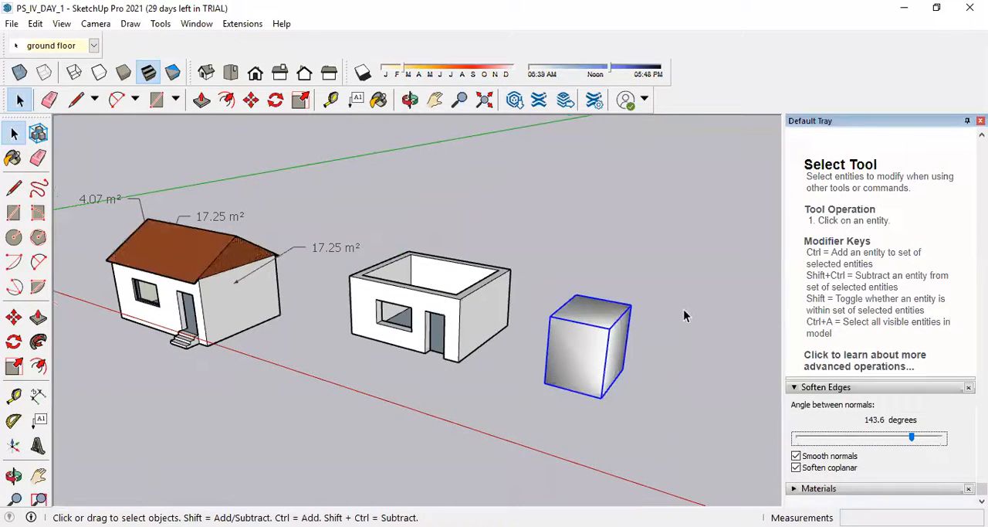
Deselect the cube group, check its smoothed shading from several angles, and undo the edge softening.
left_click(633, 351)
mouse_move(633, 352)
middle_mouse_down()
mouse_move(659, 375)
mouse_move(346, 407)
mouse_move(257, 313)
mouse_move(347, 376)
mouse_move(607, 384)
mouse_move(630, 362)
middle_mouse_up()
scroll(502, 340, "down", 3)
mouse_move(495, 343)
middle_mouse_down()
mouse_move(590, 324)
mouse_move(508, 346)
middle_mouse_up()
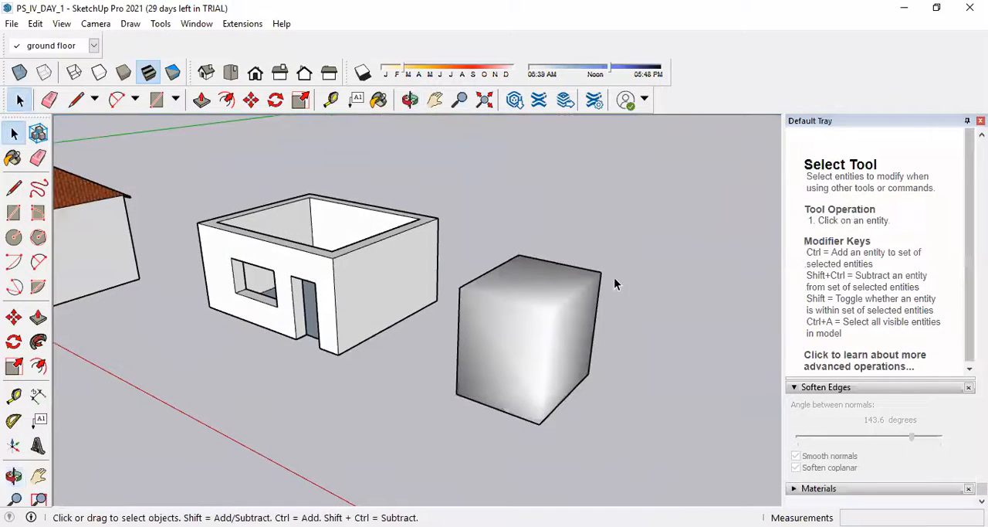
middle_click_drag(577, 393, 632, 366)
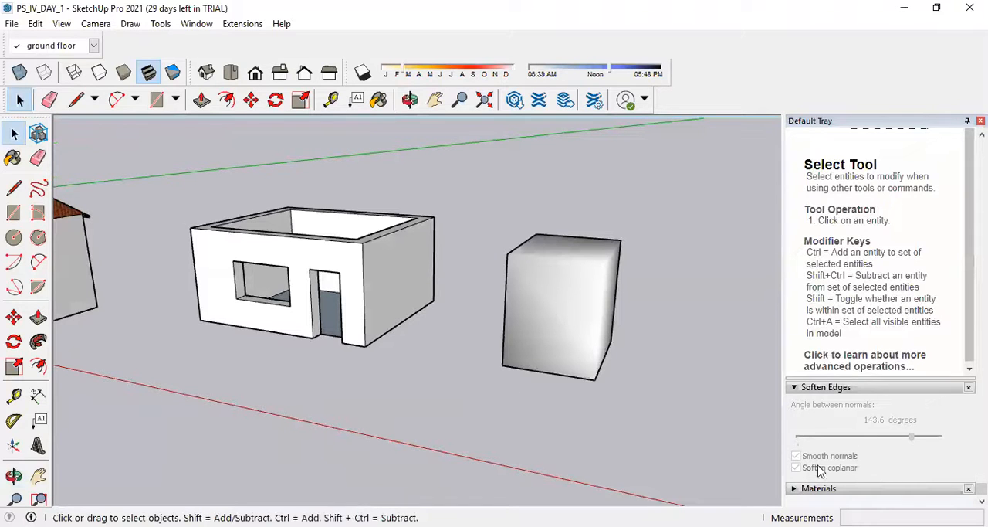
middle_click_drag(627, 272, 557, 322)
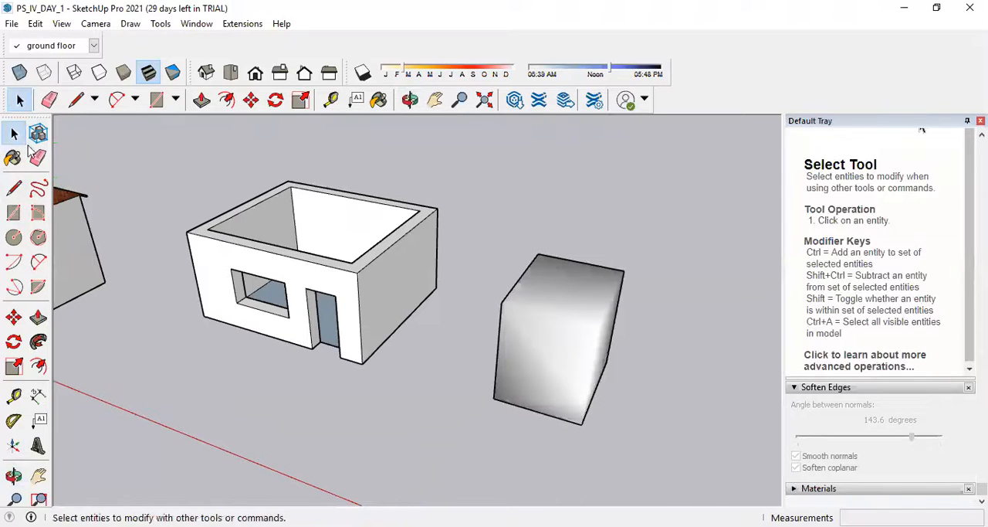
key("ctrl+z")
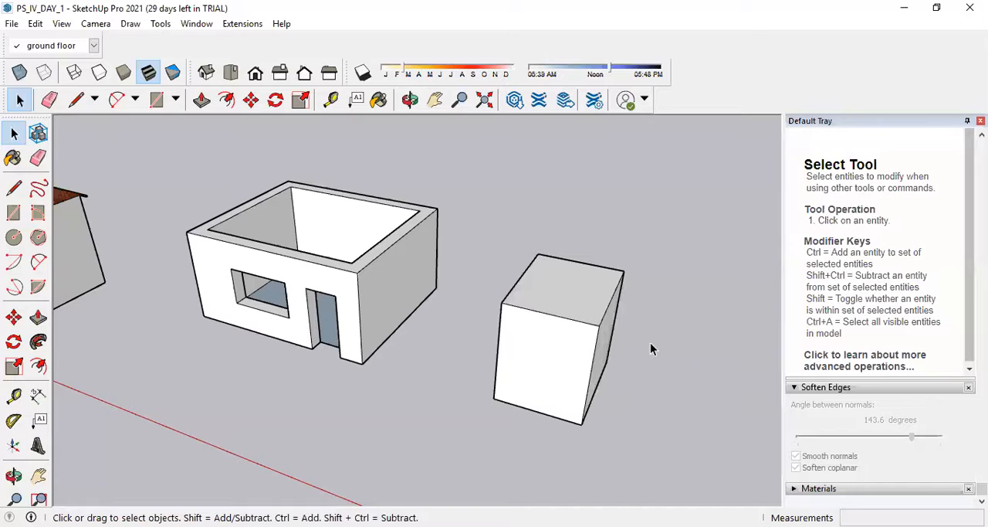
right_click(735, 69)
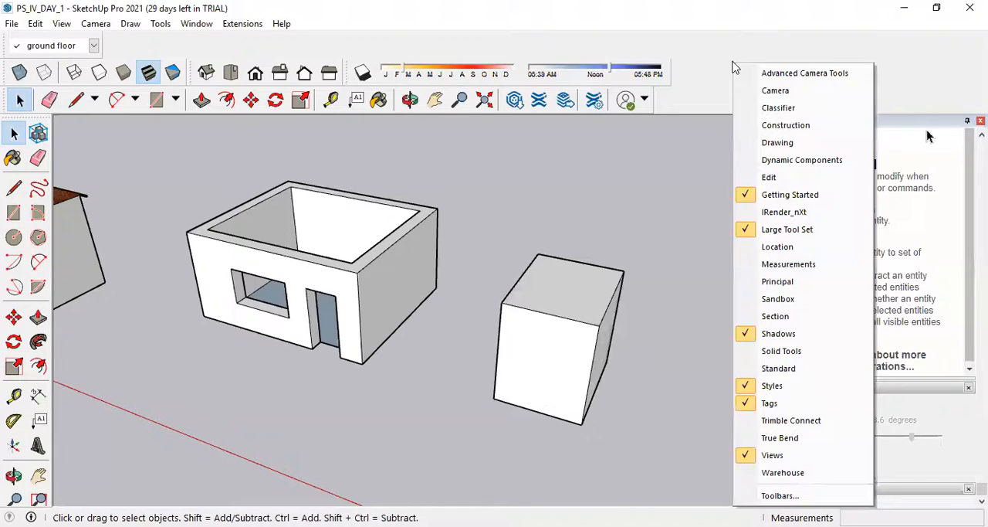
left_click(651, 364)
middle_click_drag(569, 309, 631, 347)
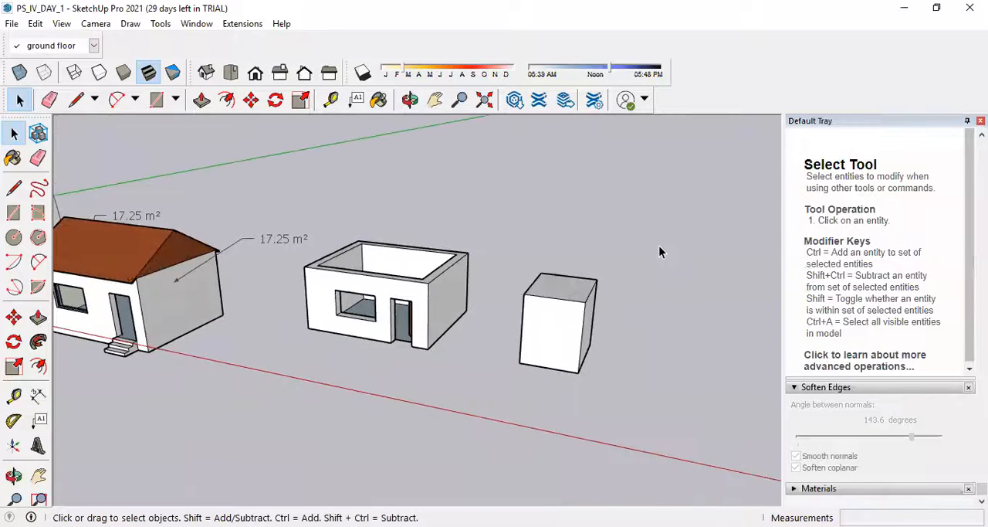
scroll(658, 268, "down", 3)
scroll(466, 293, "up", 1)
scroll(491, 290, "up", 2)
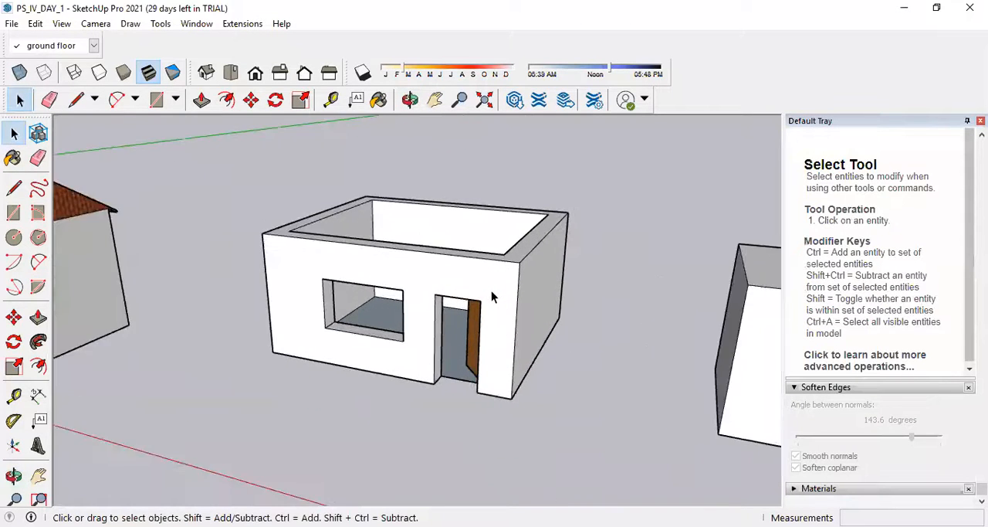
scroll(491, 290, "down", 4)
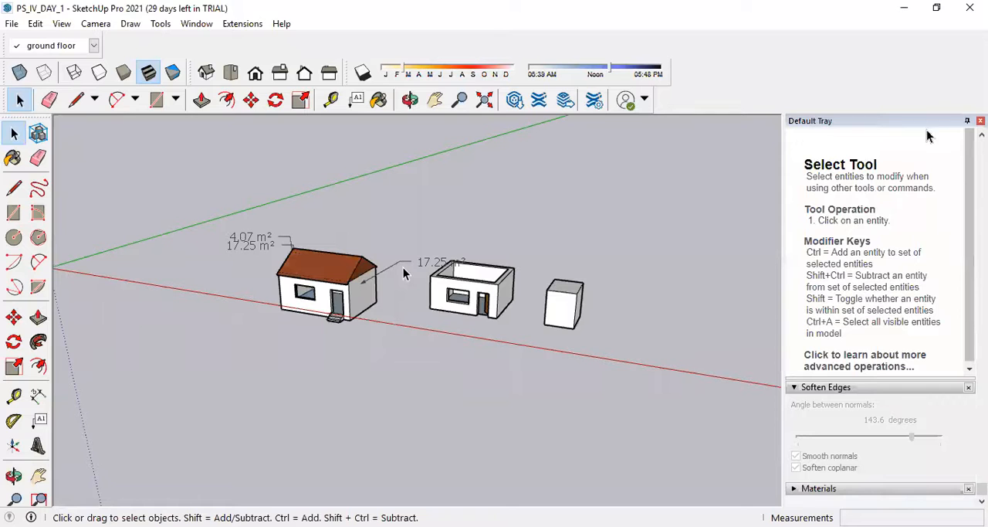
Delete the area labels around the roofed house.
scroll(403, 267, "down", 2)
middle_click_drag(580, 273, 456, 304)
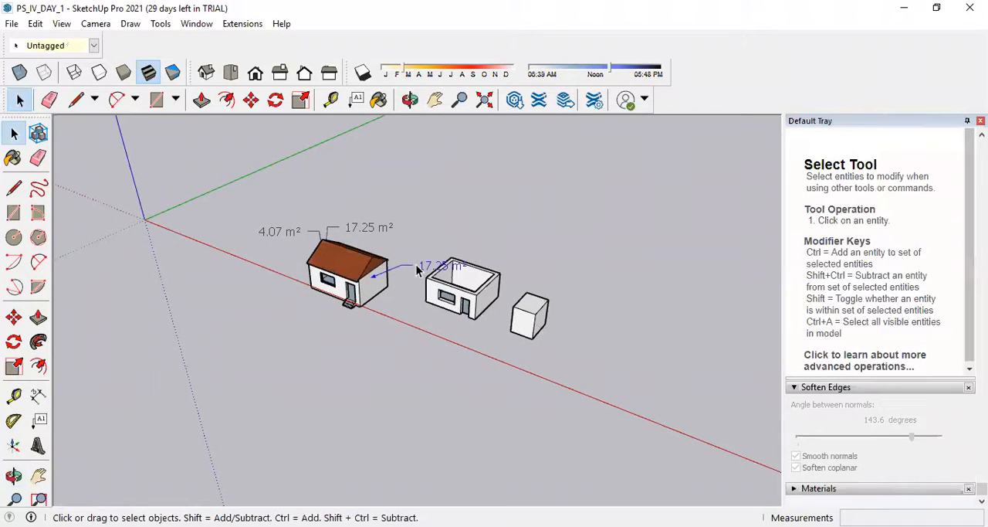
left_click(368, 231)
key("Delete")
left_click(301, 228)
key("Delete")
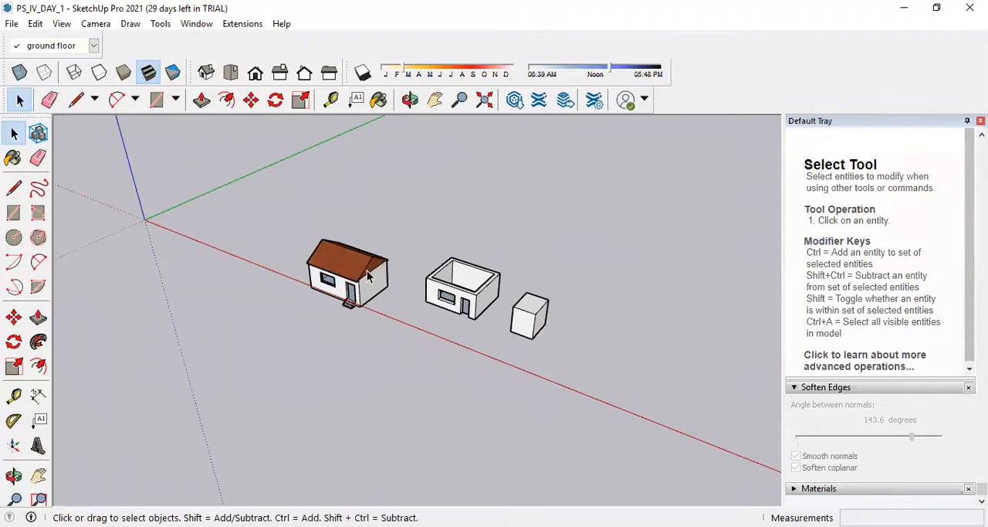
scroll(419, 267, "up", 4)
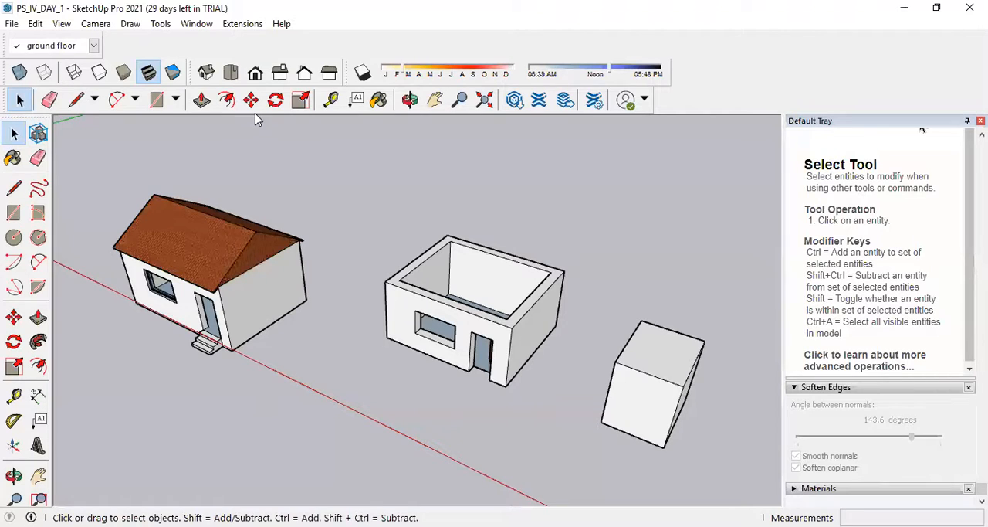
Draw a 1.2 m vertical line from the midpoint of the roofless house's far end wall and connect its top to one wall corner.
scroll(481, 251, "down", 2)
middle_click_drag(529, 270, 404, 268)
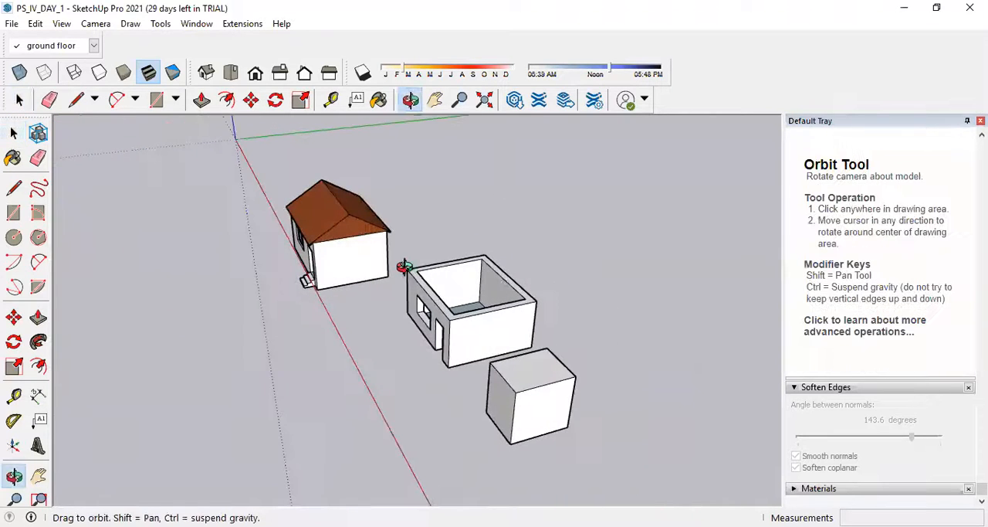
scroll(502, 272, "up", 3)
left_click(14, 189)
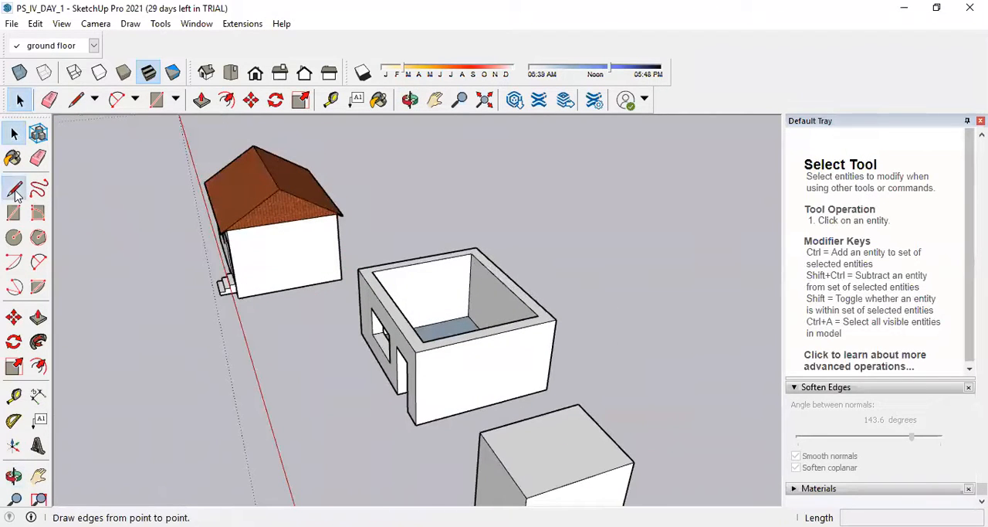
left_click(419, 257)
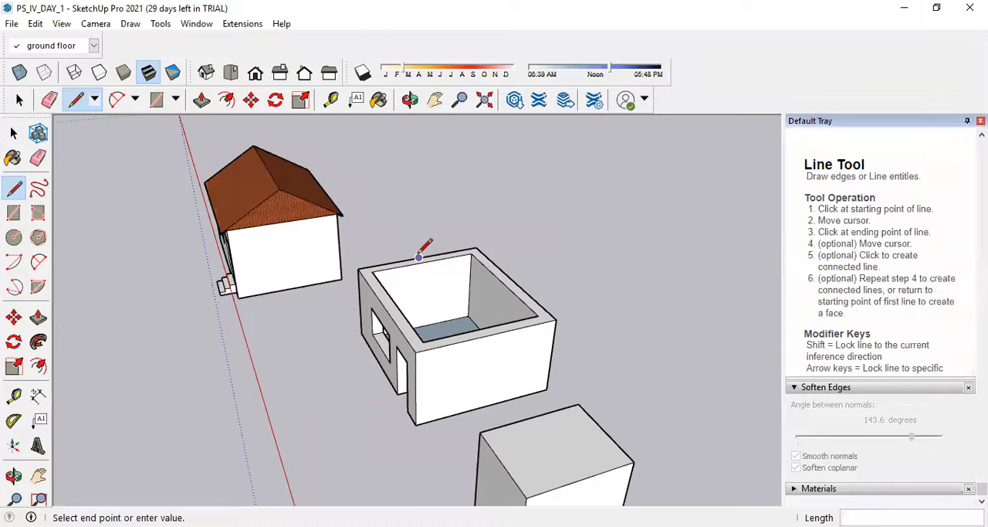
type("1.2")
key("Return")
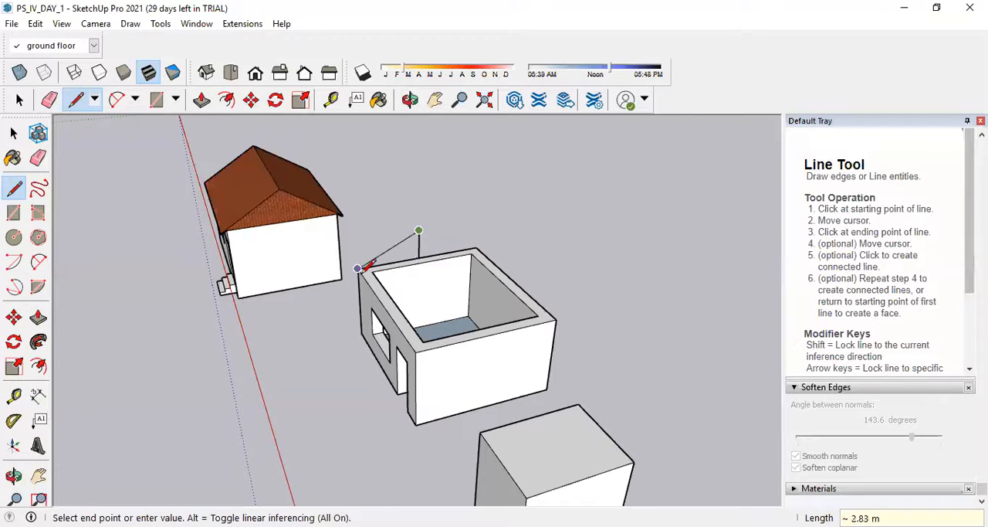
left_click(357, 268)
key("Escape")
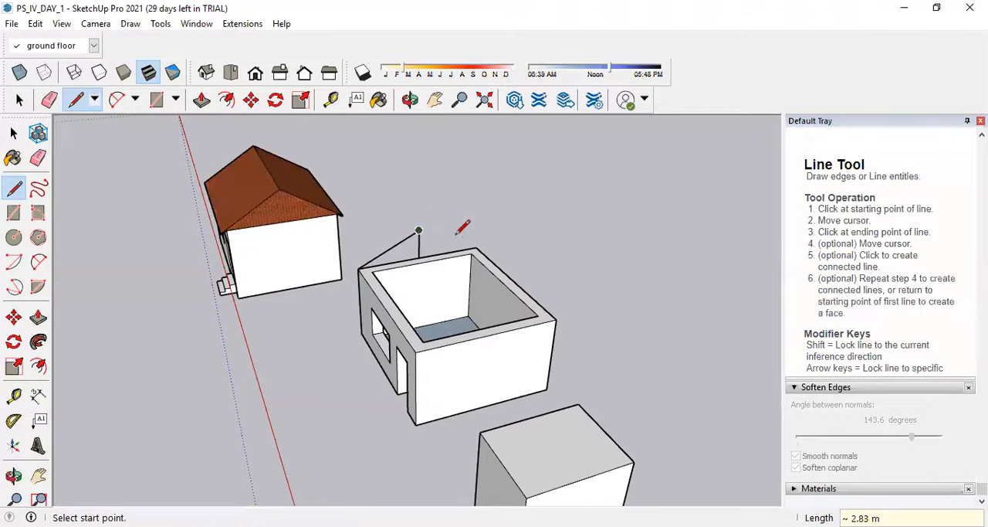
Connect the gable apex to the other corner of the far end wall, then undo the whole gable outline.
left_click(477, 247)
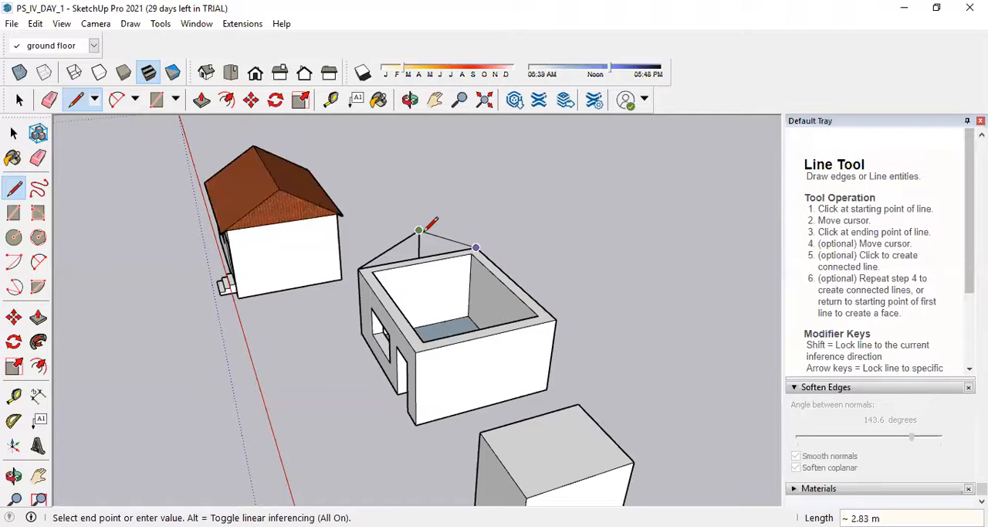
scroll(405, 257, "up", 3)
left_click(432, 263)
left_click(302, 287)
middle_click_drag(358, 274, 563, 225)
scroll(563, 224, "up", 3)
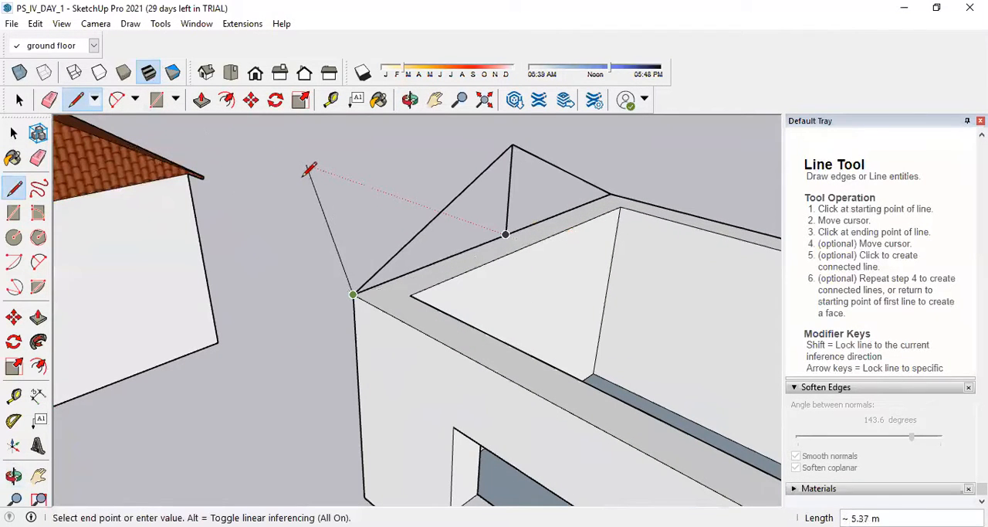
key("Escape")
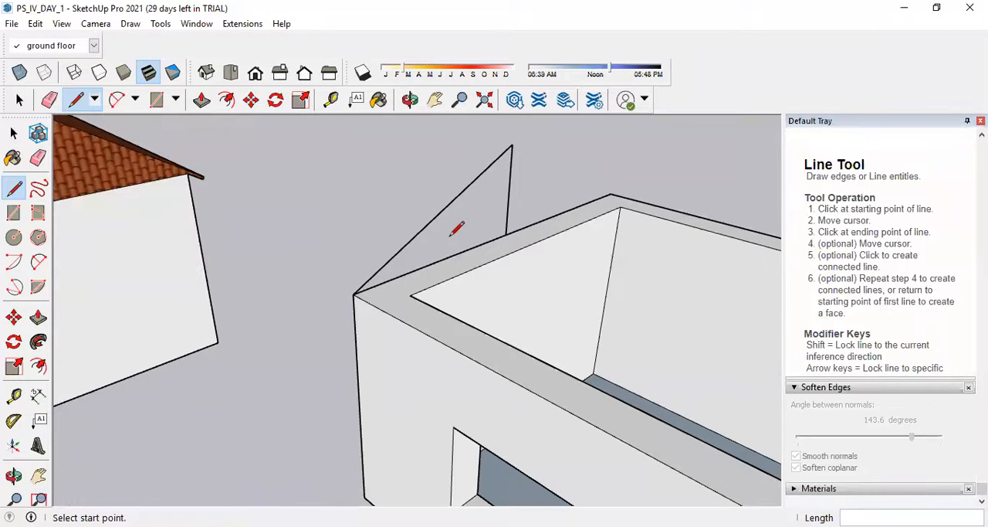
scroll(467, 222, "down", 5)
middle_click_drag(467, 228, 678, 293)
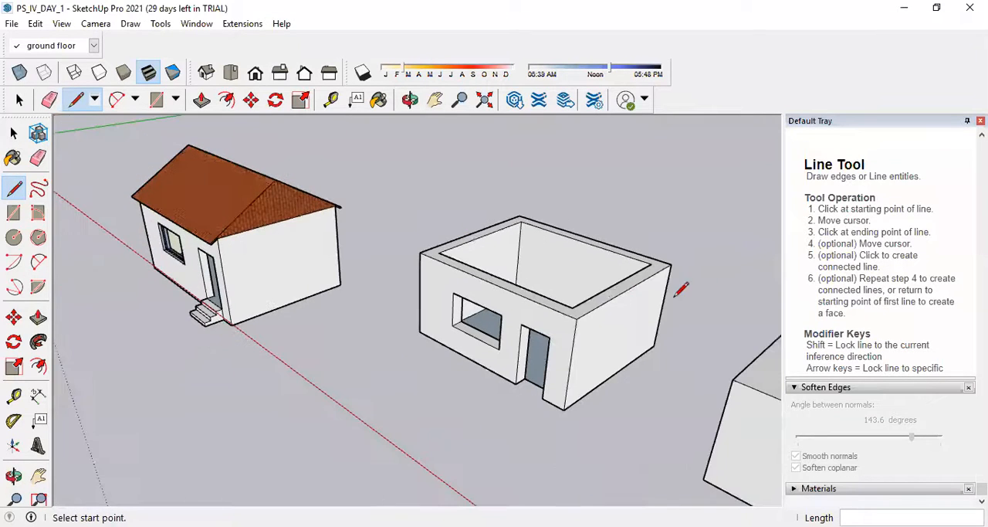
Draw a triangular gable on the near end wall with a 1.2 m vertical line at its midpoint and sloping edges to both corners.
left_click(627, 288)
type("1.2")
key("Return")
left_click(577, 318)
key("Escape")
left_click(671, 264)
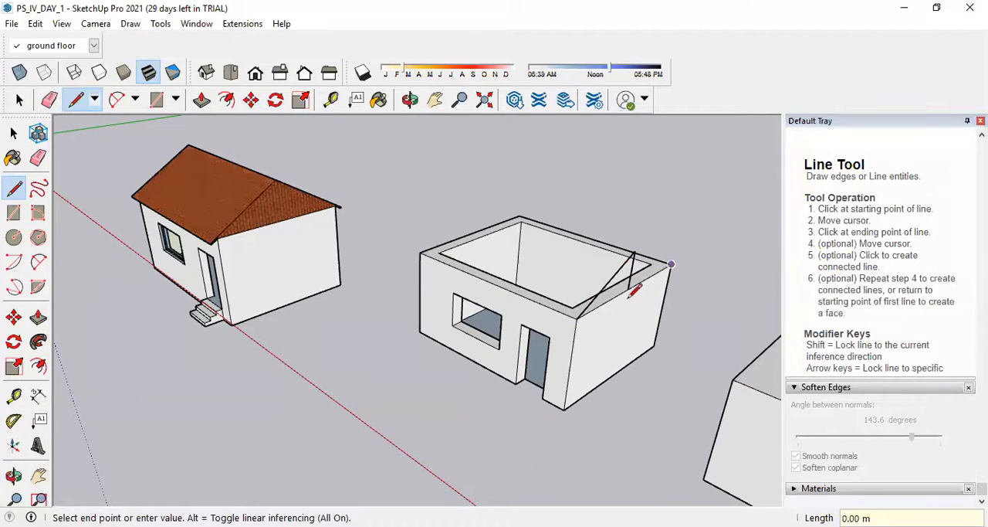
left_click(577, 318)
left_click(635, 250)
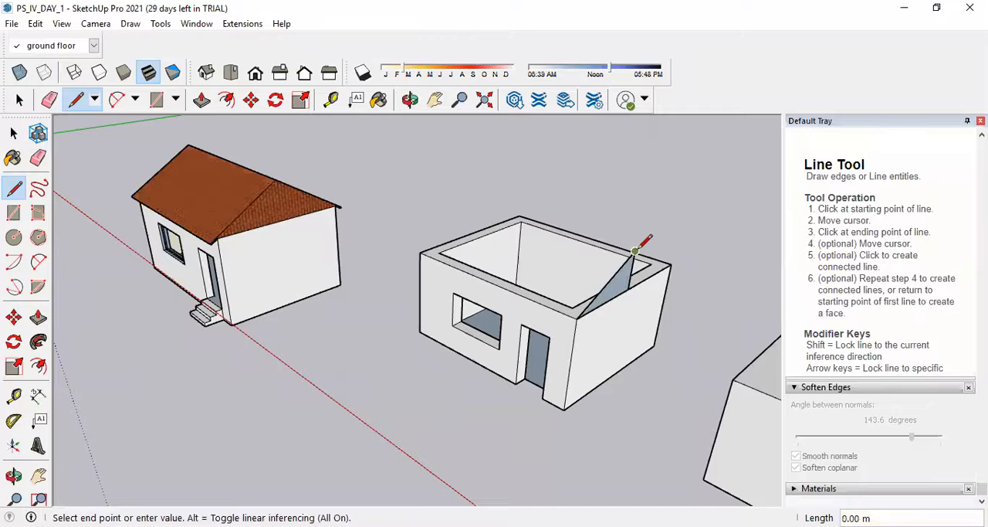
left_click(671, 263)
scroll(668, 258, "up", 1)
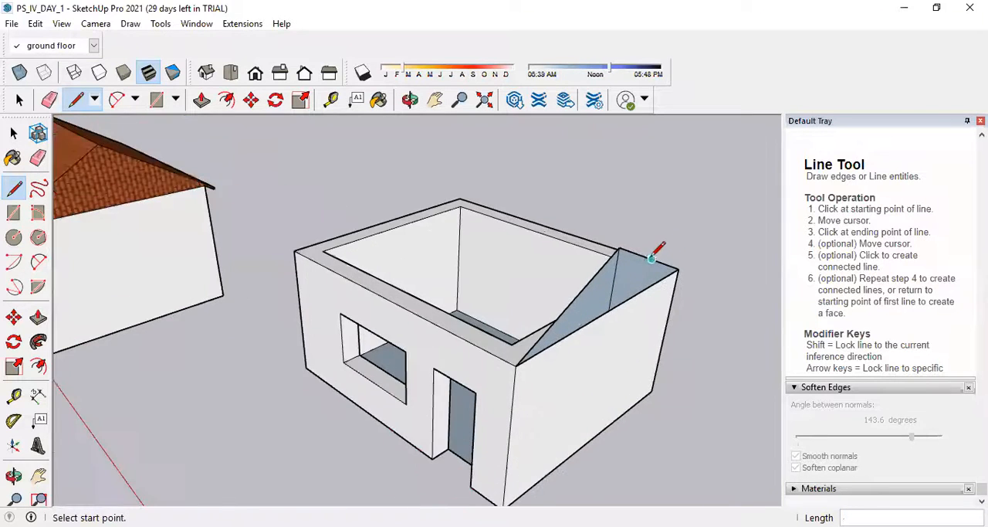
Draw a 1.2 m vertical line up from the midpoint of the far end wall's top outer edge.
scroll(533, 274, "up", 2)
scroll(525, 271, "down", 3)
scroll(387, 216, "up", 3)
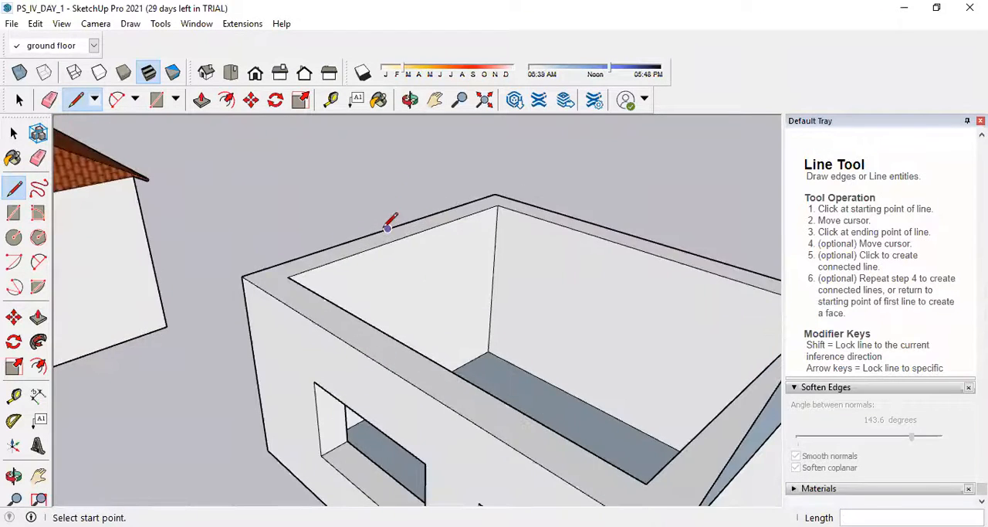
left_click(387, 229)
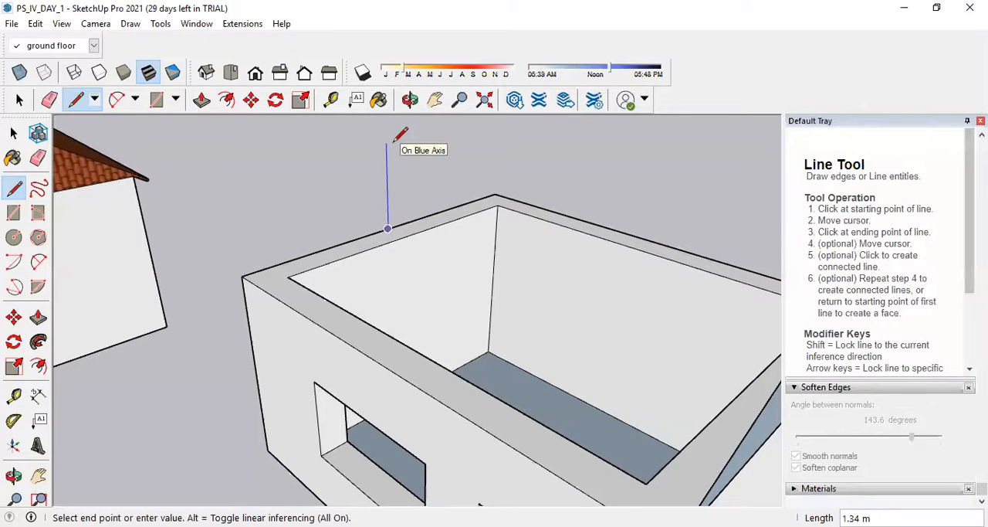
type("1.2")
key("Return")
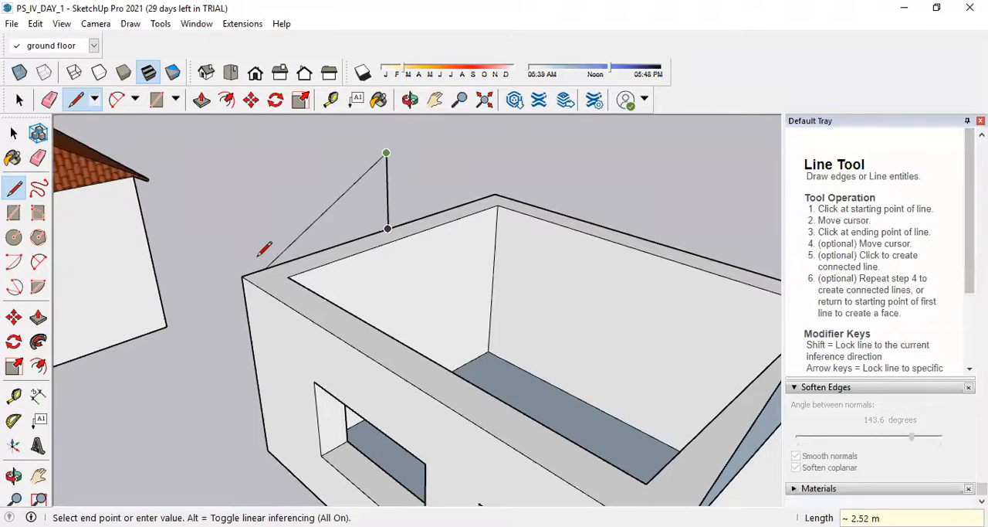
Connect the vertical line's top to both far wall corners to form a gable face, and erase the centre line.
left_click(242, 275)
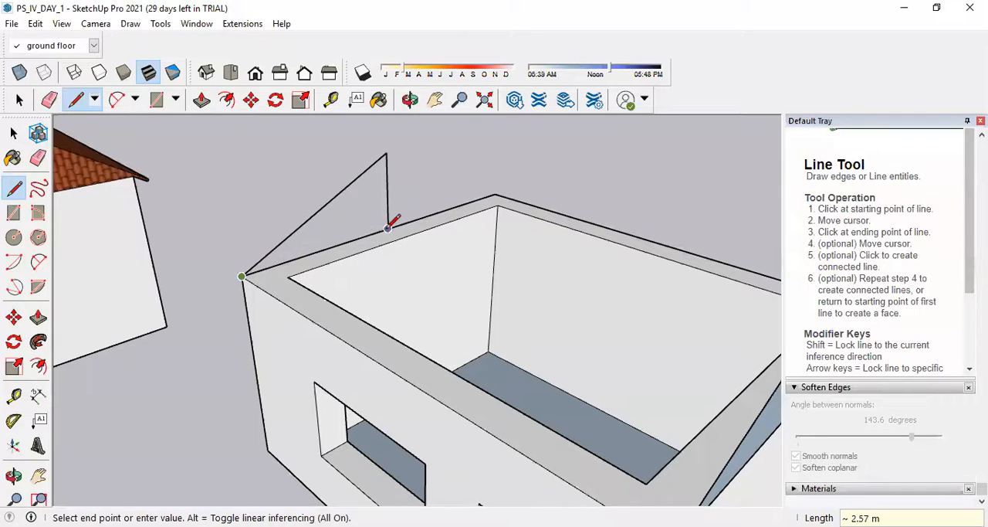
left_click(388, 229)
left_click(386, 152)
left_click(495, 194)
left_click(388, 228)
middle_click_drag(352, 231, 447, 182)
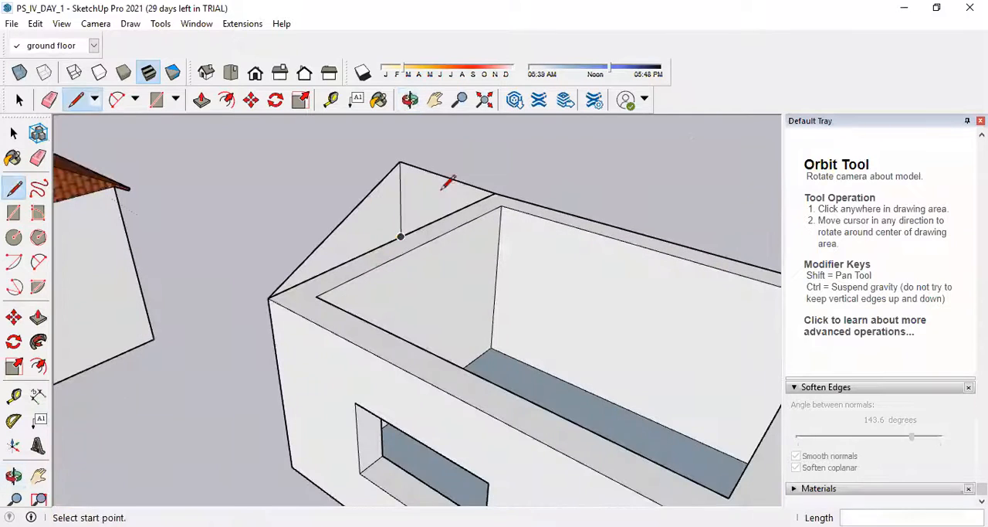
left_click(38, 158)
left_click(400, 206)
Erase the gable's edges and centre line above the near end wall.
scroll(313, 220, "down", 5)
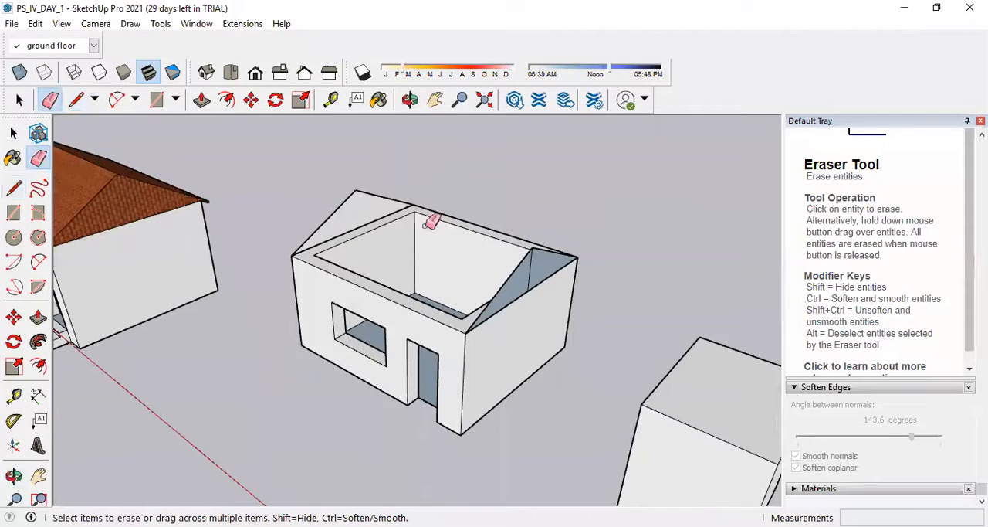
scroll(532, 283, "up", 4)
left_click(518, 251)
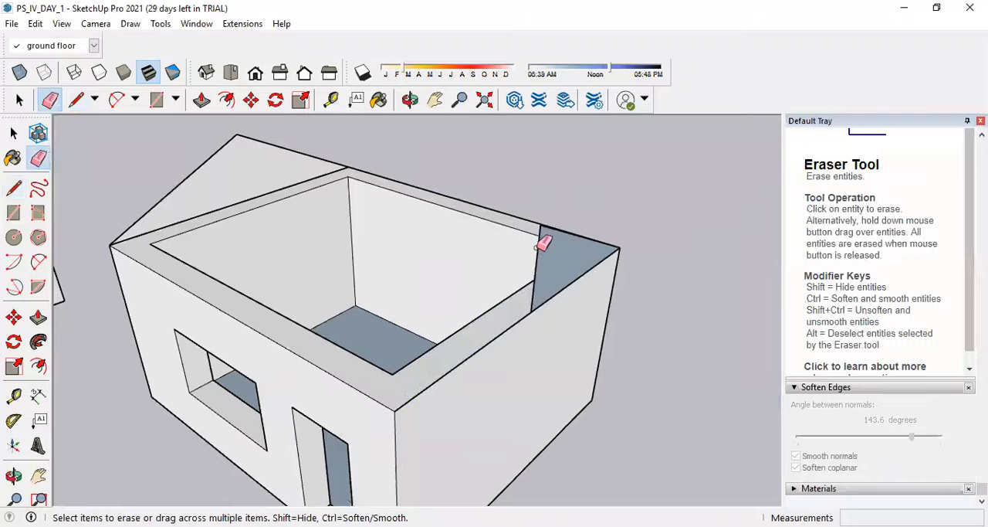
left_click(537, 246)
scroll(547, 224, "up", 3)
middle_click_drag(553, 236, 538, 289)
left_click(533, 293)
scroll(581, 285, "down", 3)
scroll(382, 220, "down", 3)
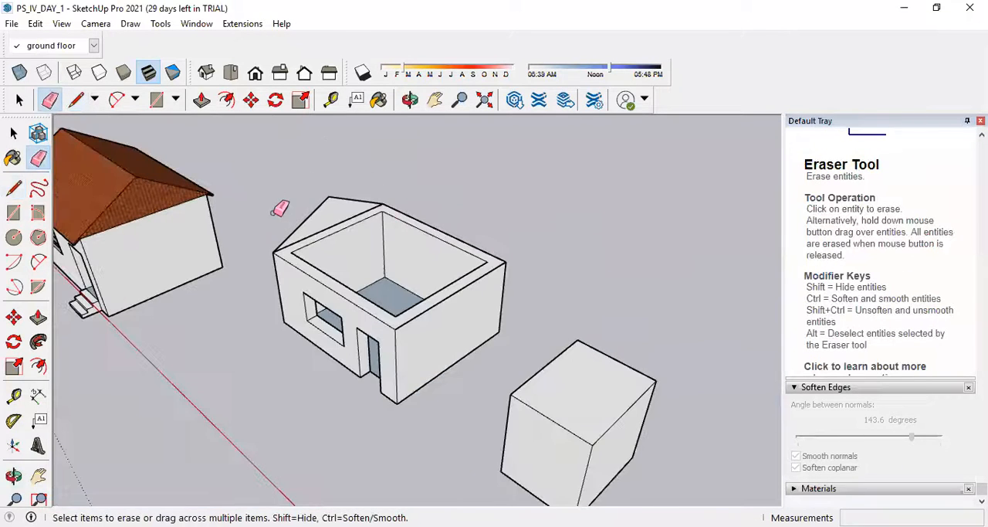
Extrude the far gable face 6.05 m along the house to the near end wall.
left_click(39, 317)
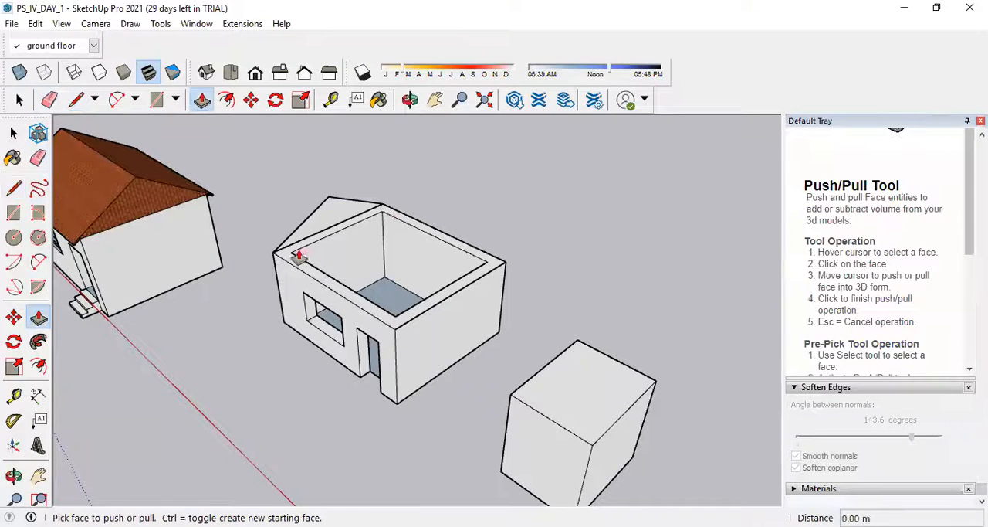
left_click(325, 217)
left_click(417, 309)
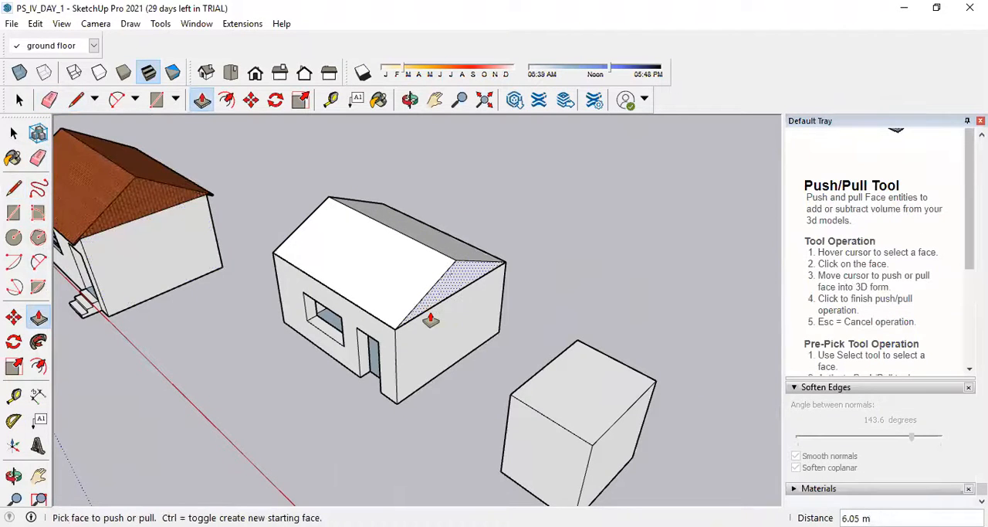
middle_click_drag(278, 283, 363, 254)
scroll(369, 312, "up", 3)
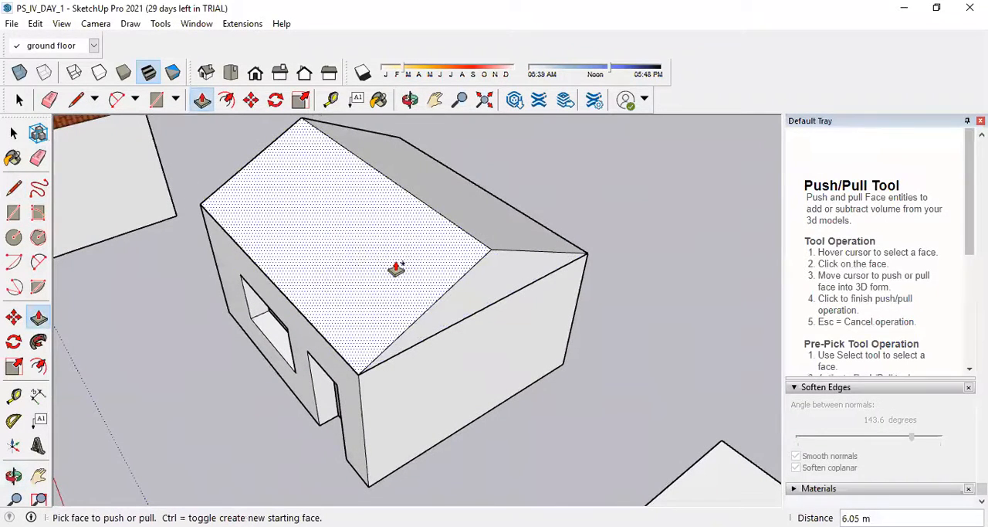
Undo the roof extrusion, try extruding the gable face 6.05 m to the near end wall again, and undo that too.
double_click(396, 268)
left_click(312, 154)
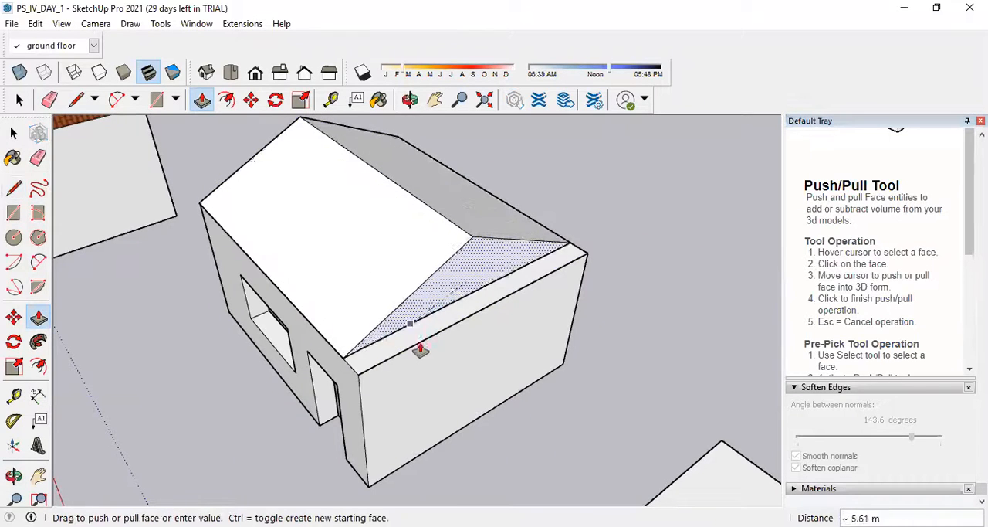
left_click(419, 353)
middle_click_drag(383, 389, 452, 298)
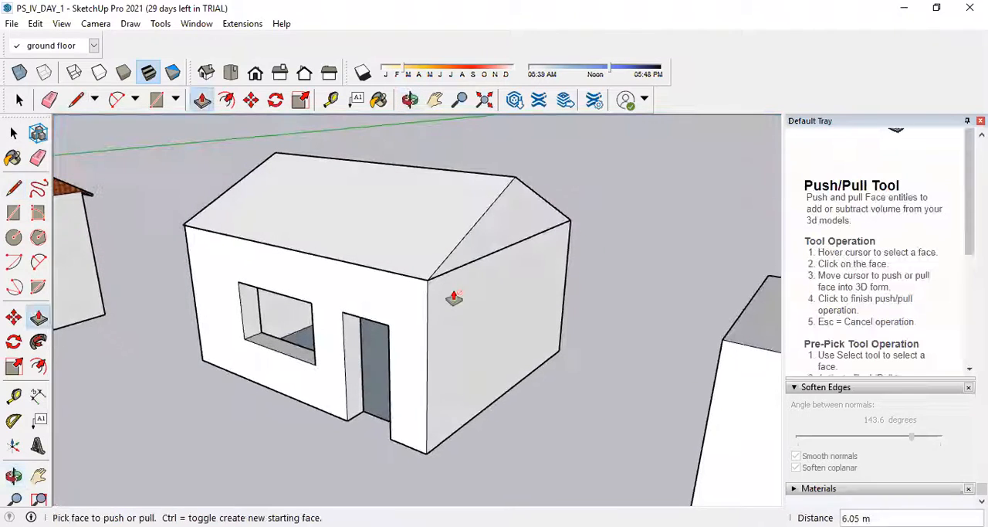
double_click(242, 205)
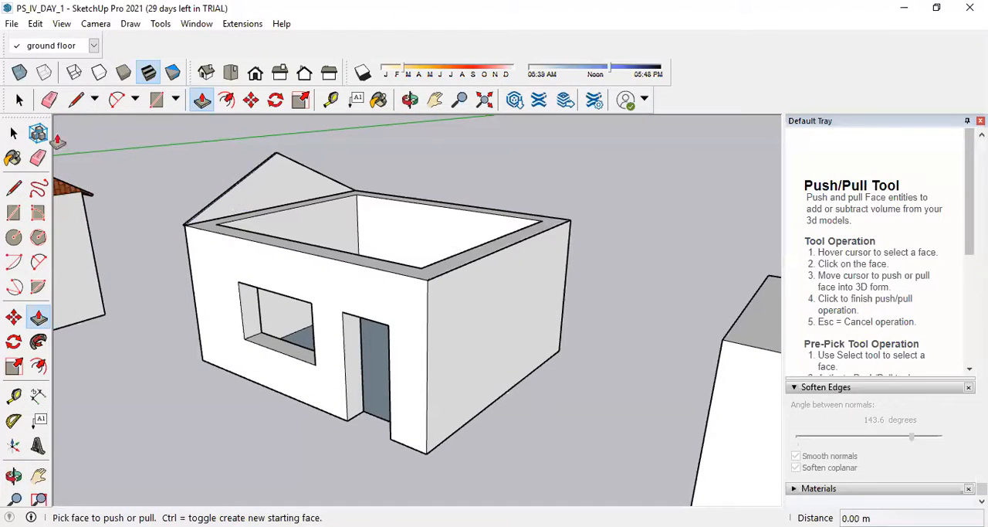
Reverse the far gable's face so its back side points toward the house interior.
left_click(14, 134)
right_click(261, 187)
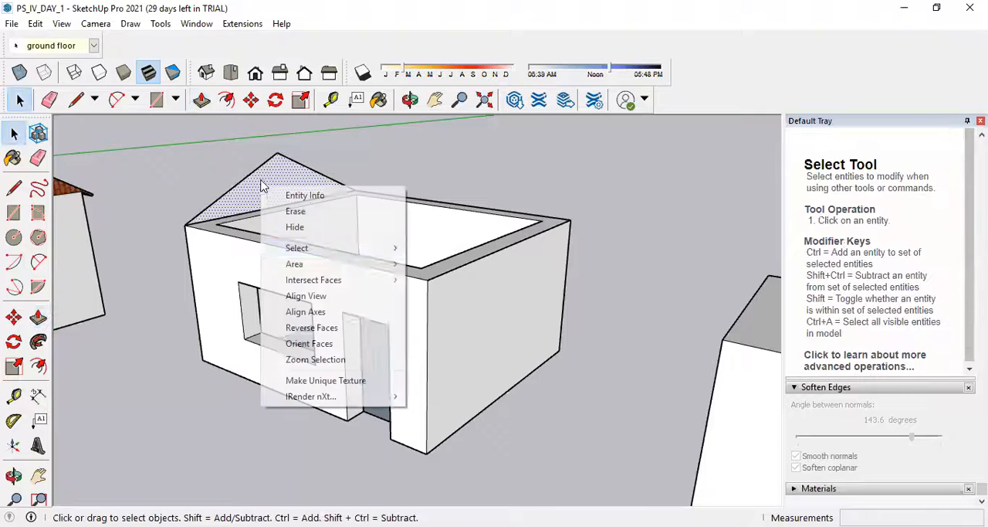
left_click(328, 330)
left_click(687, 164)
Extrude the reversed gable face 6.05 m to the near end wall, inspect the roof, and undo the extrusion.
left_click(38, 317)
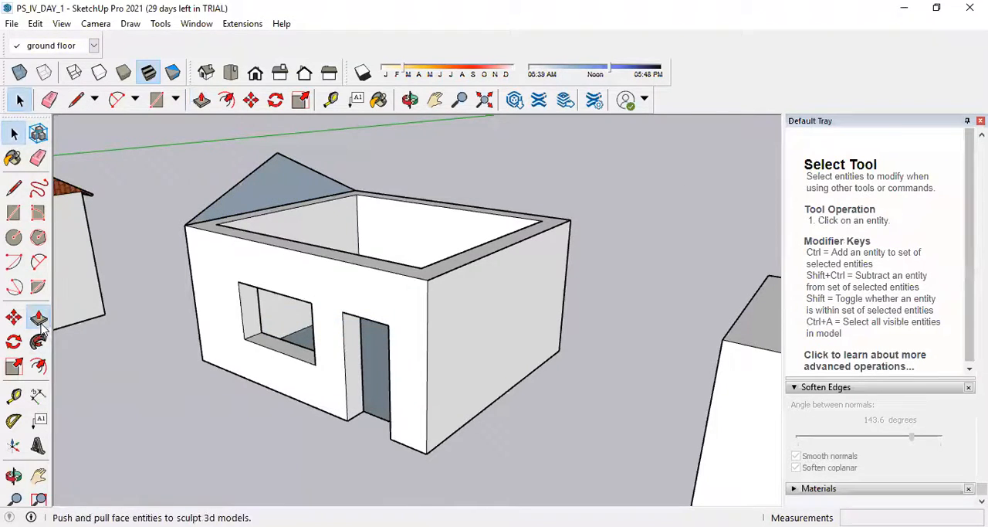
left_click(245, 194)
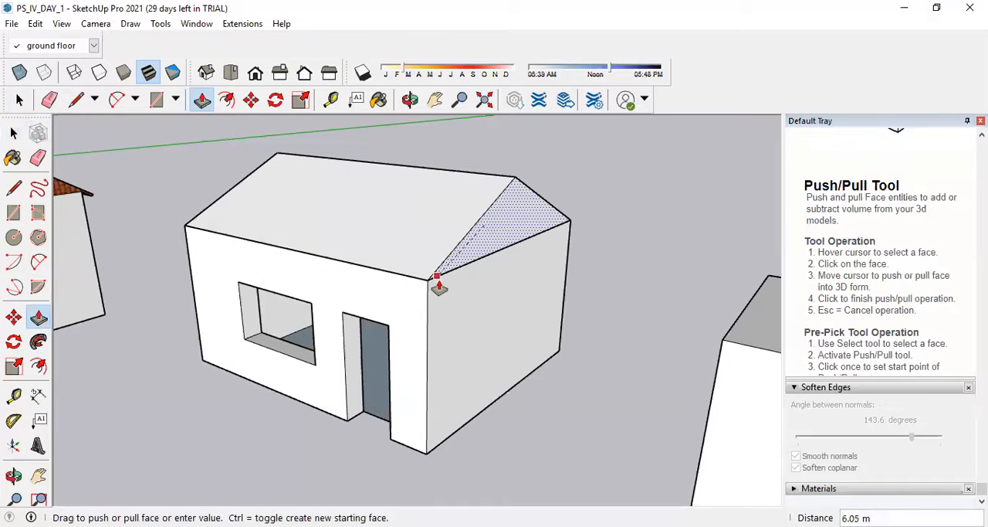
left_click(416, 285)
middle_click_drag(193, 223, 179, 265)
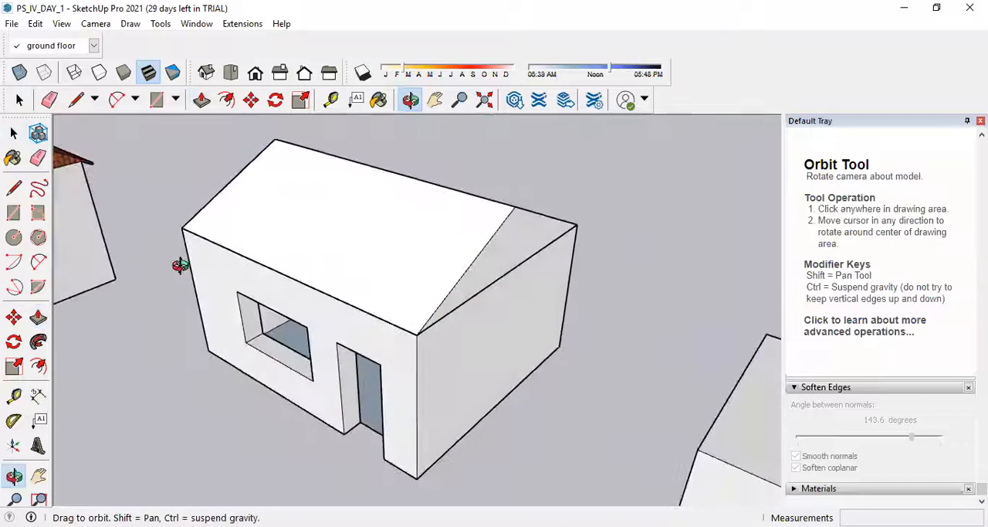
middle_click_drag(214, 211, 132, 298)
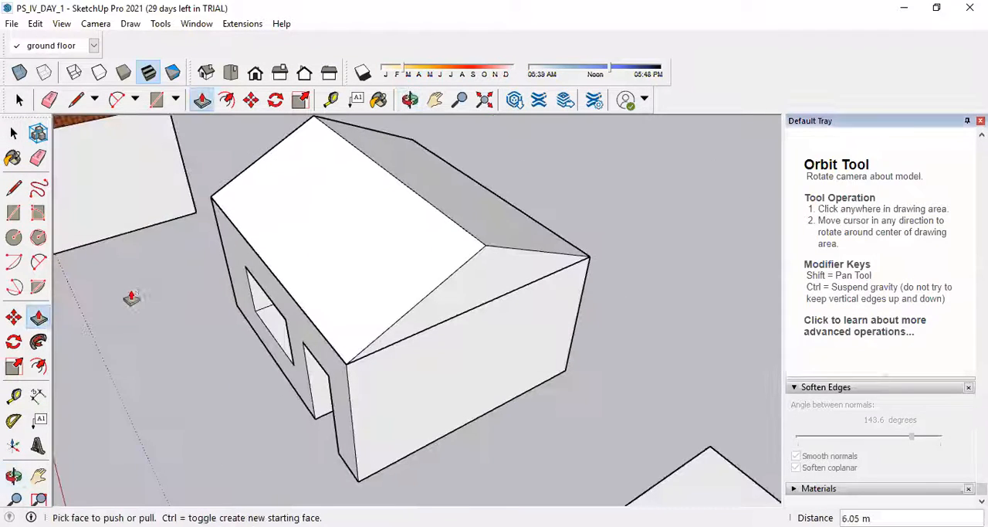
key("ctrl+z")
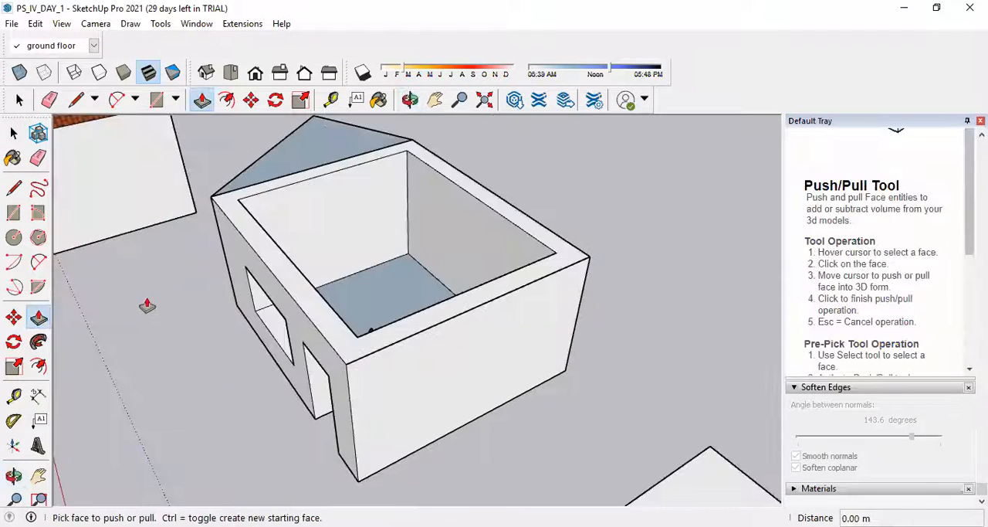
Extrude the far gable face 6.05 m to the near end wall and inspect the resulting roof.
left_click(309, 153)
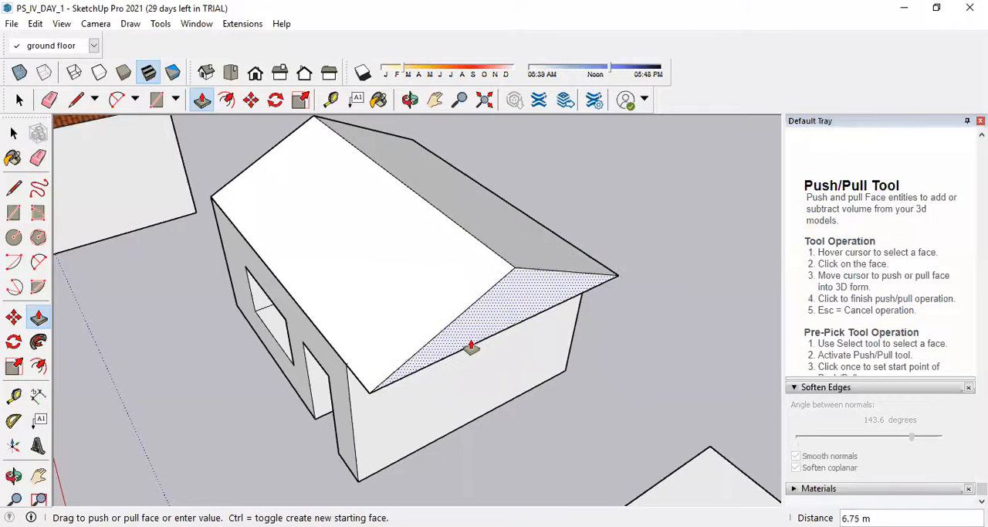
scroll(308, 236, "down", 5)
middle_click_drag(404, 282, 463, 260)
scroll(502, 251, "down", 3)
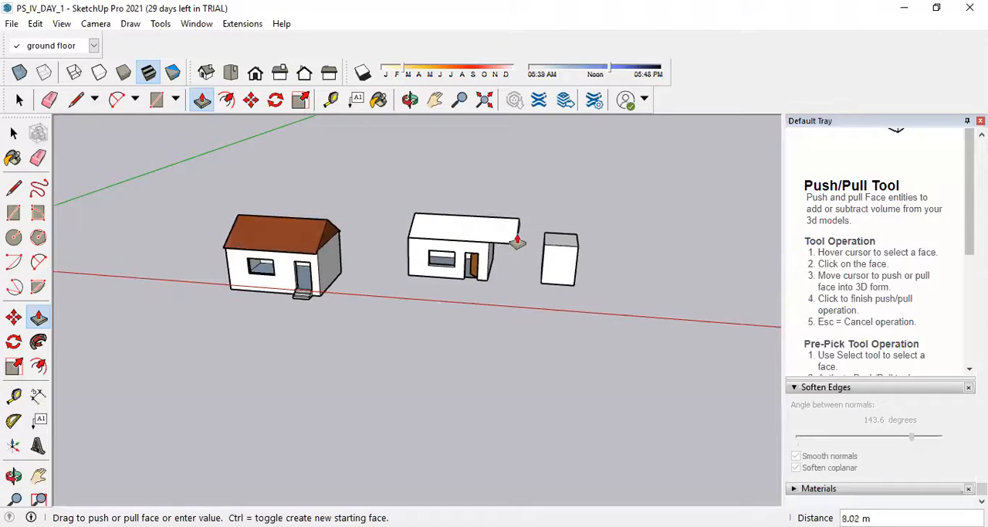
scroll(516, 232, "up", 3)
left_click(467, 256)
middle_click_drag(477, 194, 465, 274)
scroll(471, 257, "up", 4)
middle_click_drag(574, 203, 409, 163)
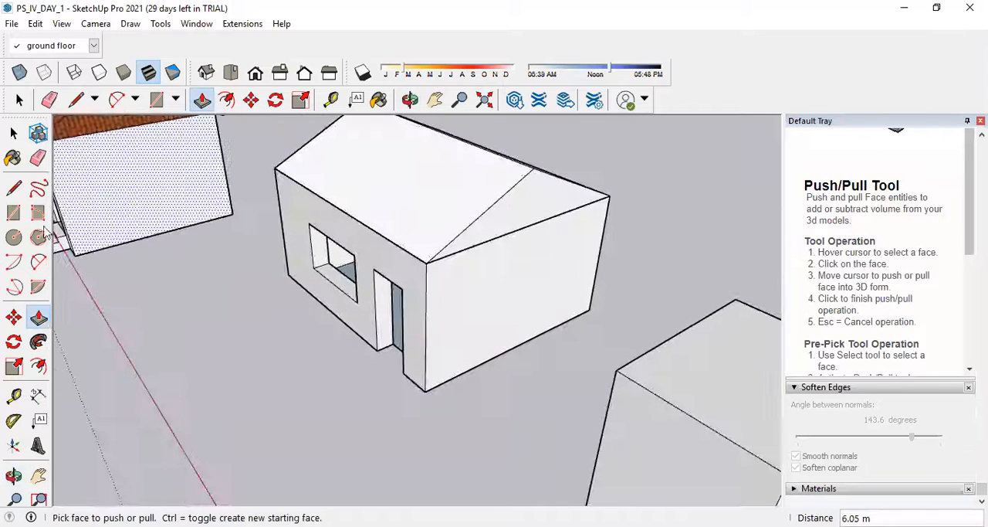
Pull both roof slopes outward to give the roof thickness, using 0.05 m for the slope on the side away from the door.
left_click(455, 220)
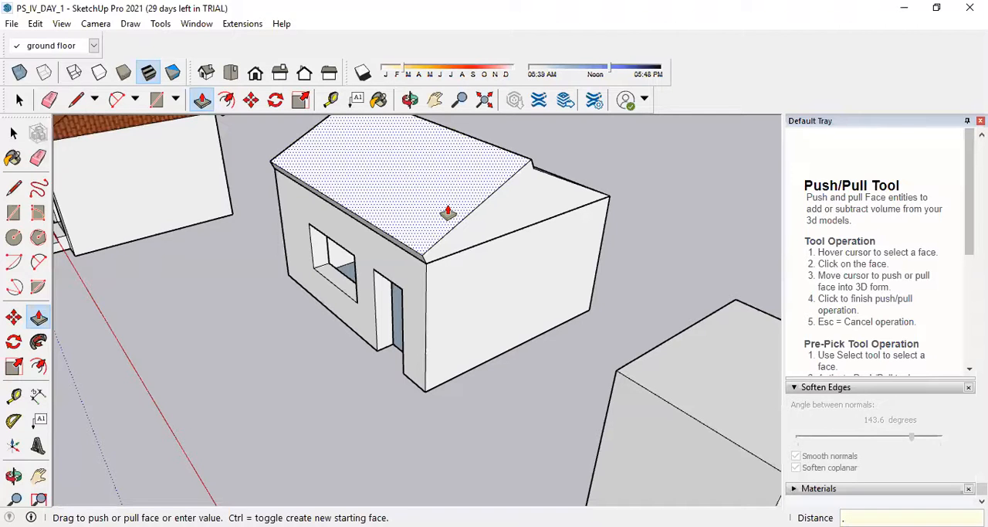
key("Return")
middle_click_drag(533, 205, 448, 193)
scroll(456, 171, "up", 3)
left_click(460, 197)
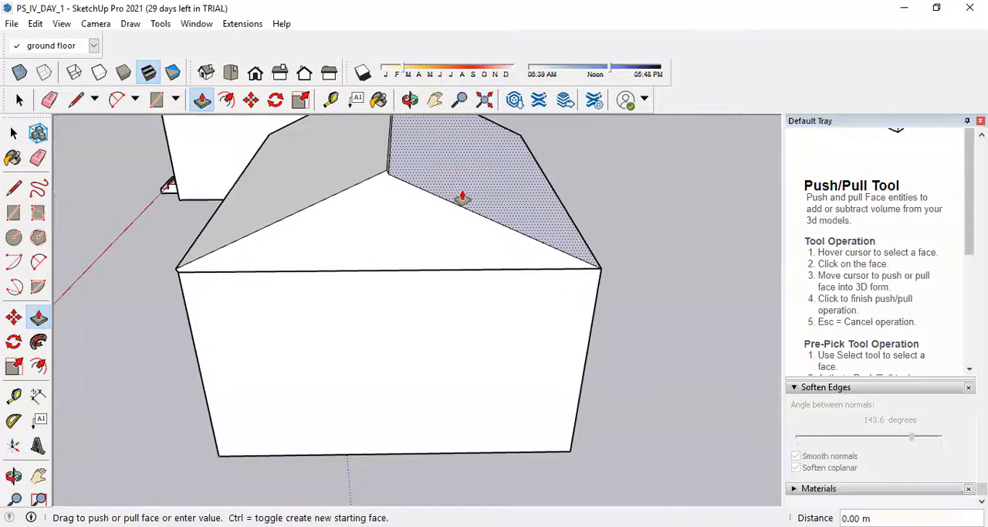
left_click(380, 177)
scroll(394, 175, "up", 3)
middle_click_drag(389, 176, 409, 177)
left_click(408, 160)
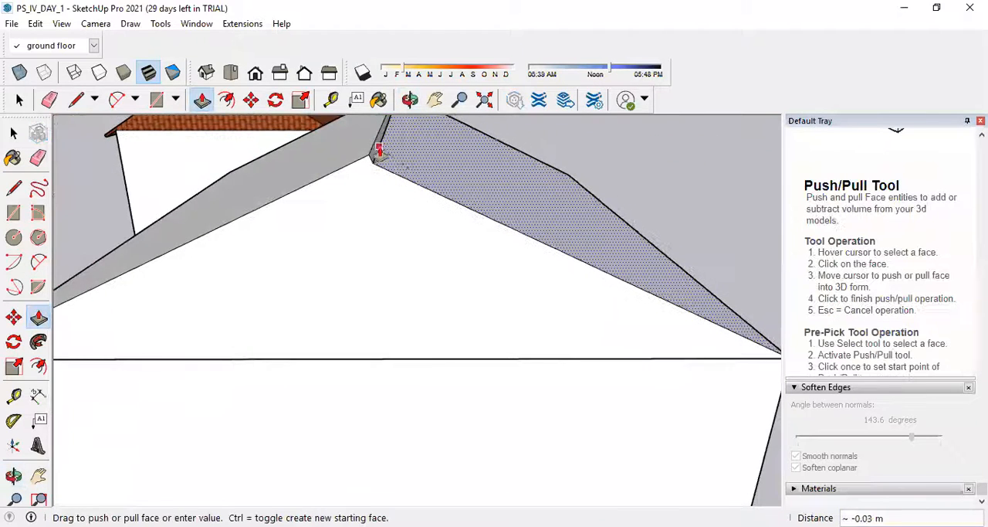
left_click(369, 155)
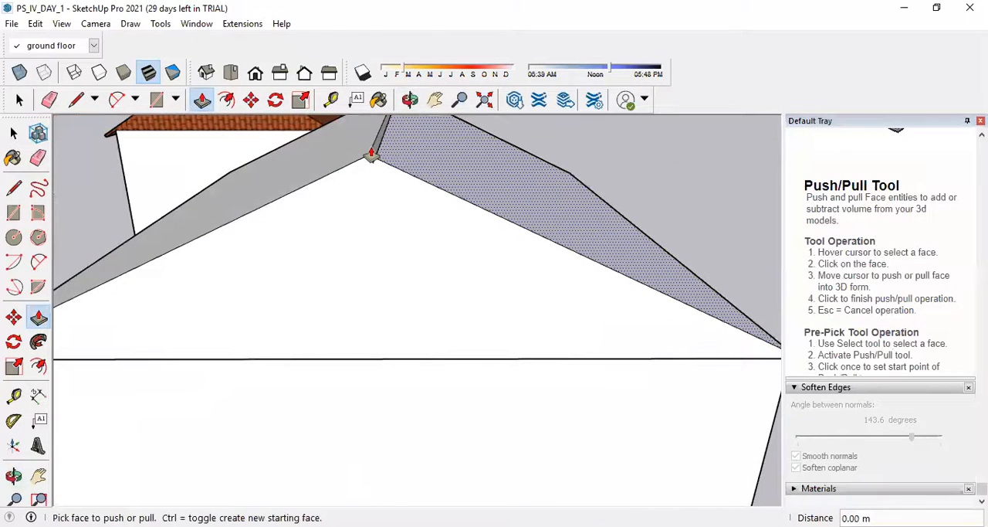
left_click(425, 174)
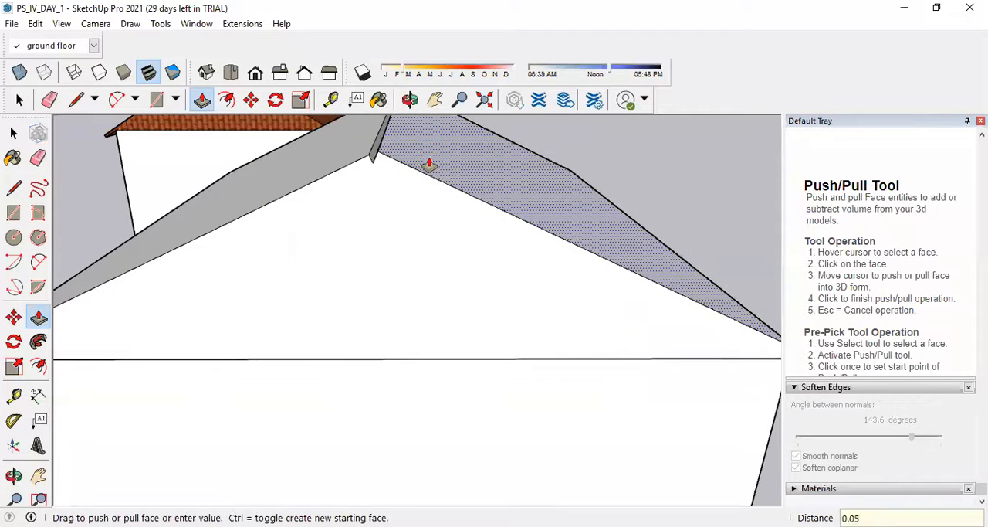
key("Return")
Extend the roof's thin eave face on the door side outward by 0.30 m as an overhang.
scroll(473, 189, "down", 3)
middle_click_drag(337, 232, 510, 153)
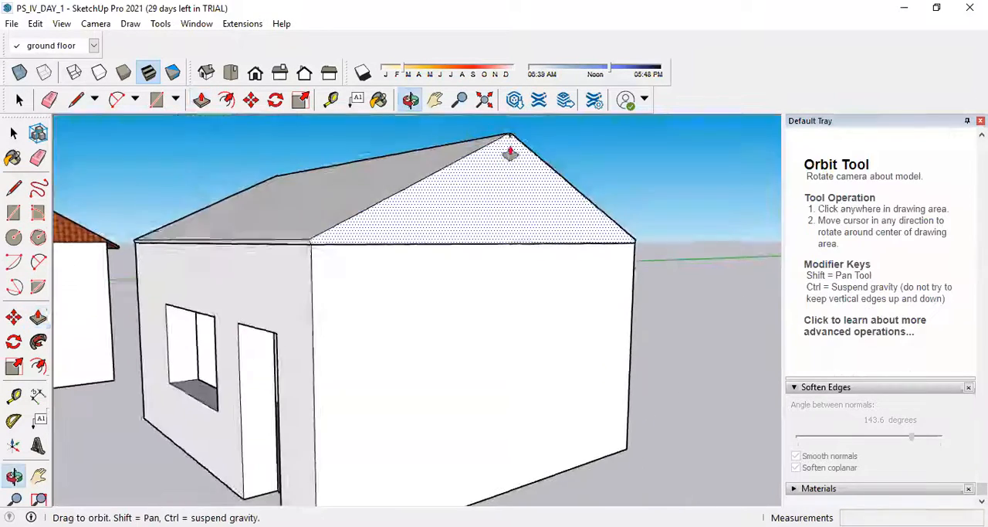
scroll(258, 318, "up", 4)
left_click(357, 150)
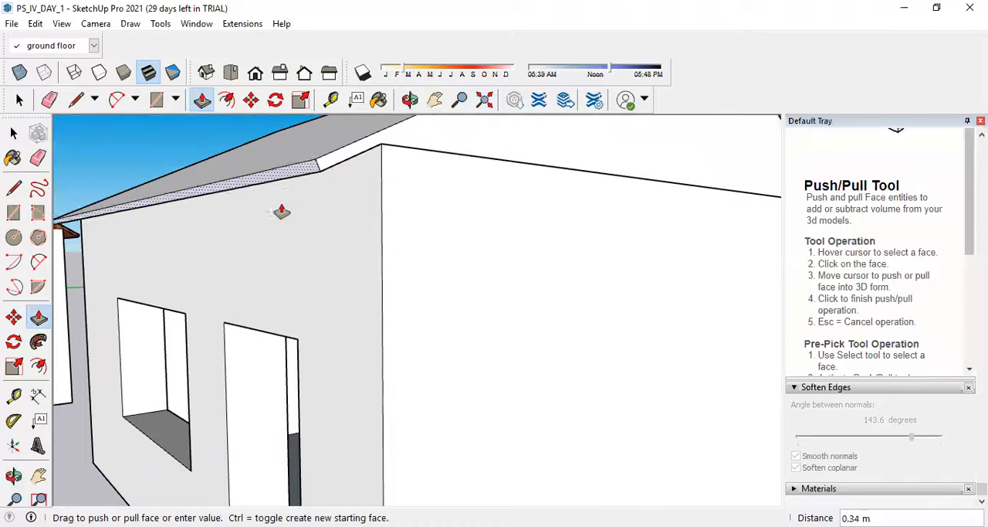
type("0.2")
key("Return")
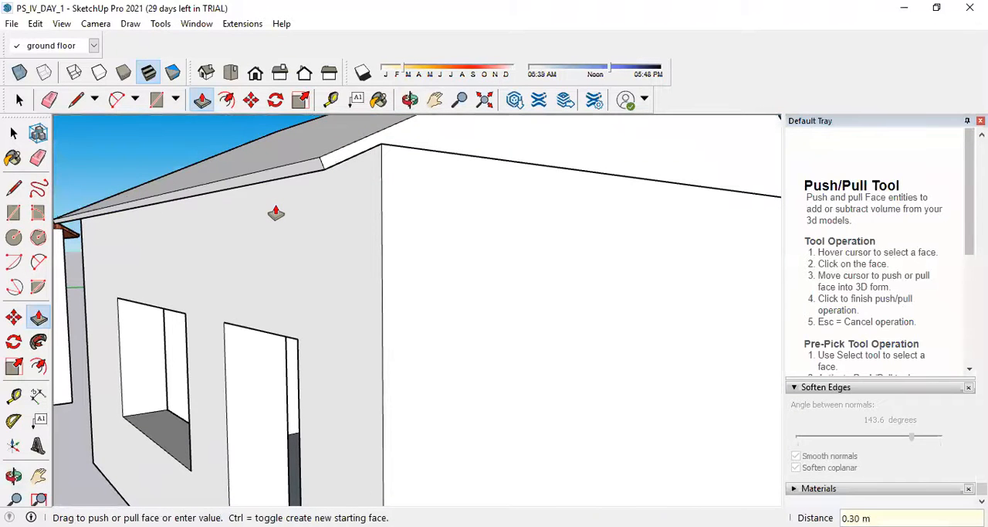
Extend the eave face on the opposite, windowless side outward by 0.30 m.
scroll(282, 235, "down", 5)
middle_click_drag(516, 224, 353, 249)
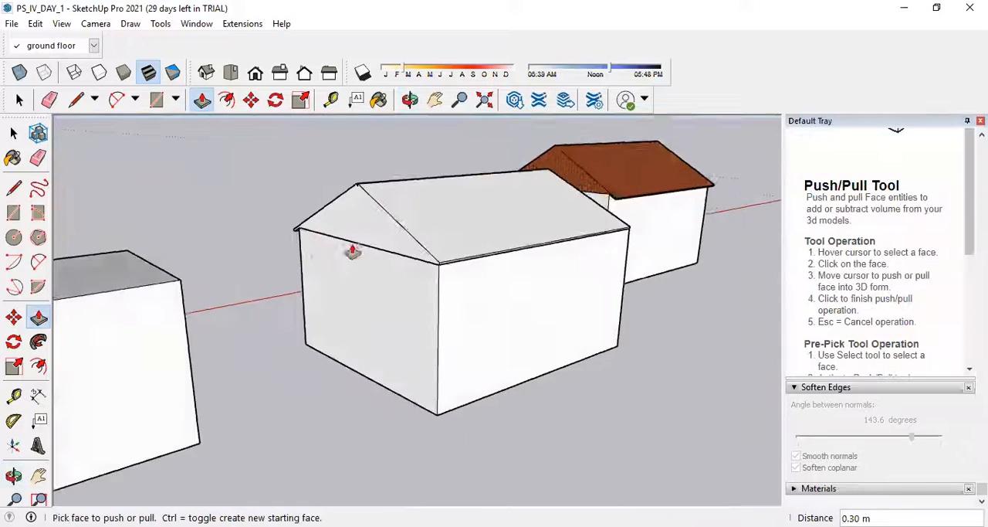
scroll(615, 285, "up", 5)
left_click(500, 268)
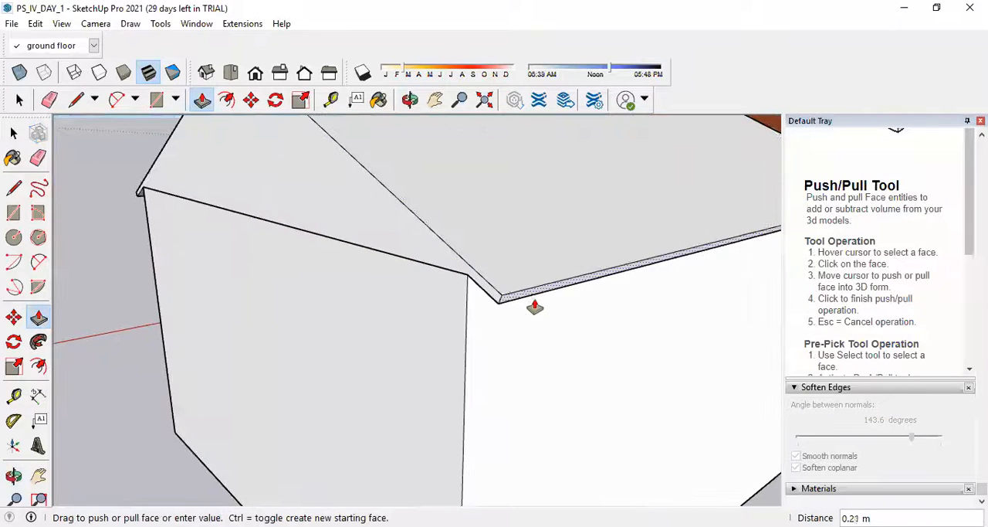
key("Return")
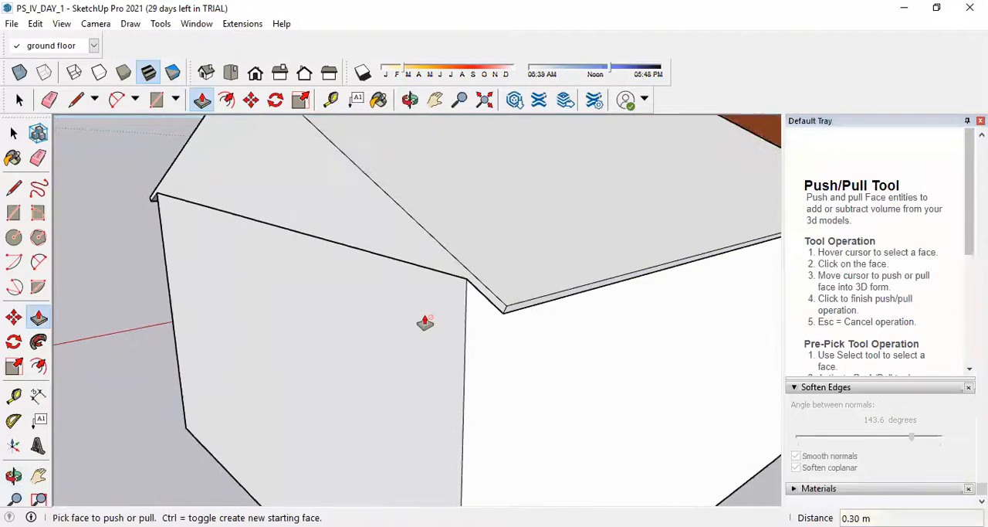
Draw two crossing lines at the gable end that extend the upper edges of both slopes across the ridge gap.
scroll(421, 320, "down", 5)
middle_click_drag(306, 291, 523, 295)
scroll(555, 260, "up", 5)
scroll(495, 291, "up", 4)
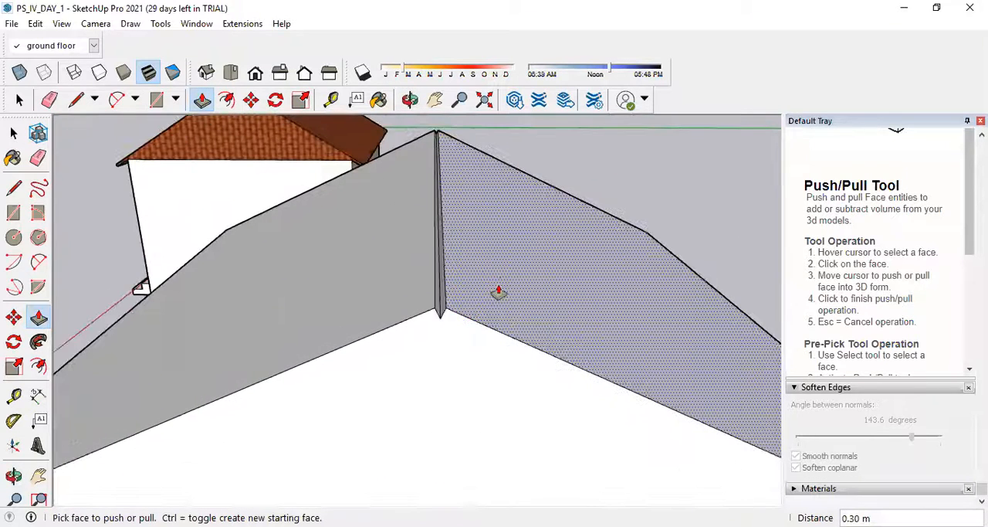
left_click(13, 193)
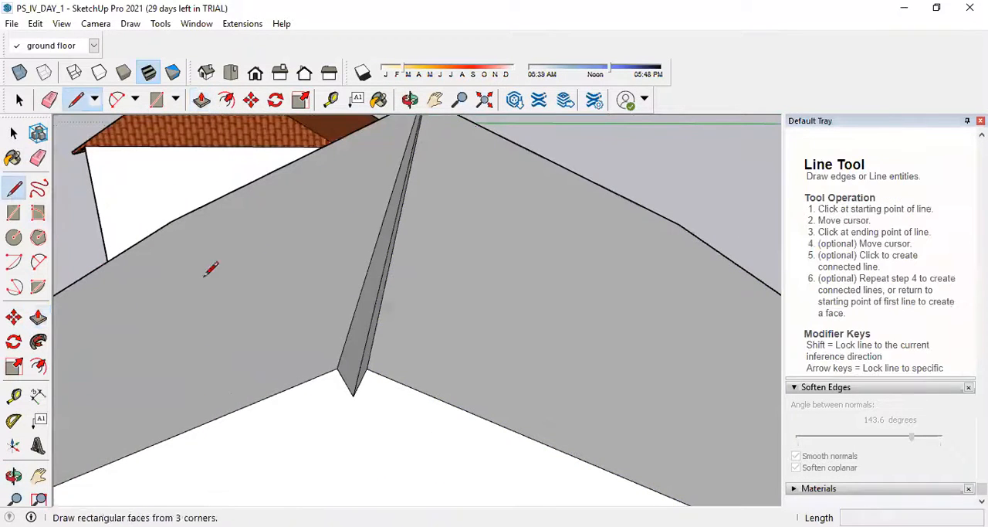
left_click(337, 367)
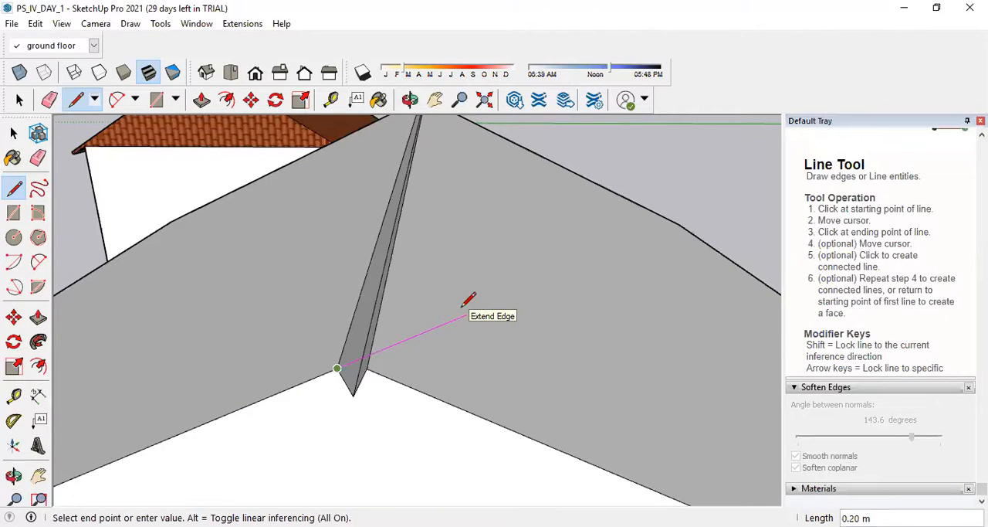
left_click(467, 314)
left_click(367, 368)
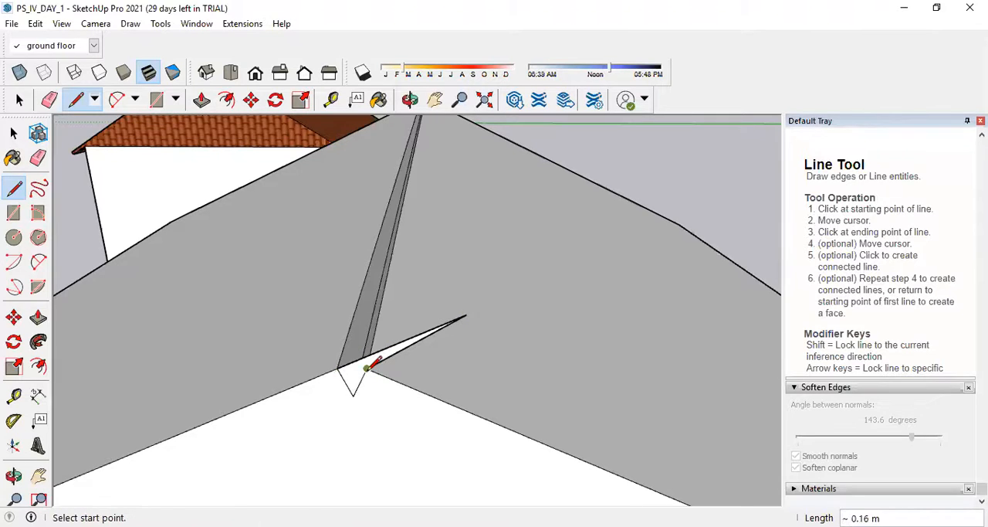
left_click(275, 330)
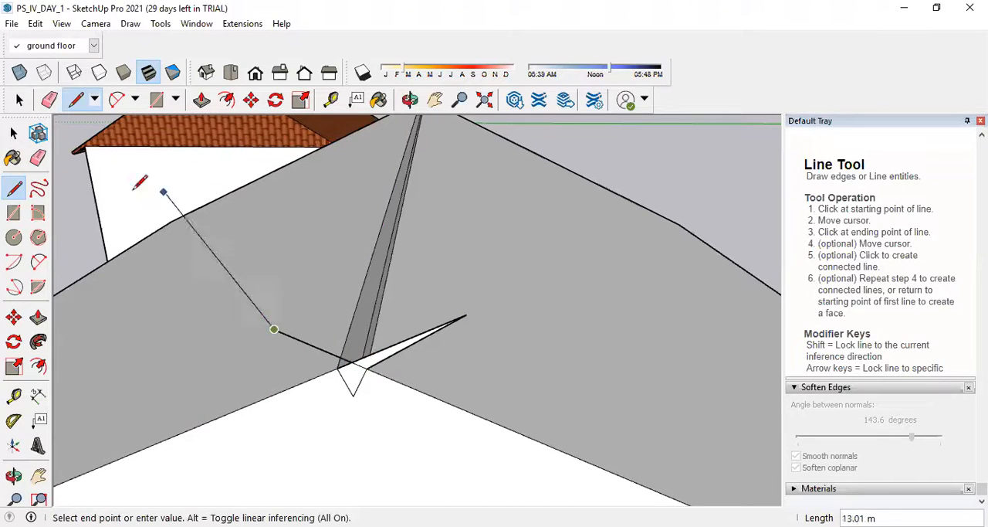
Erase the line pieces overshooting the ridge gap, keeping the small end face between the slopes.
left_click(38, 157)
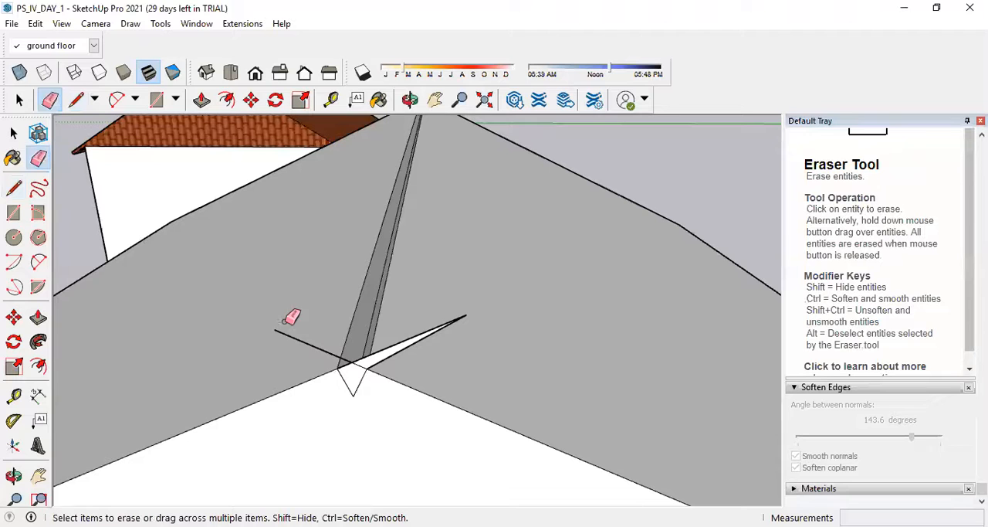
left_click(444, 328)
mouse_move(388, 366)
middle_mouse_down()
mouse_move(370, 386)
mouse_move(360, 353)
mouse_move(372, 346)
middle_mouse_up()
middle_click_drag(361, 376, 179, 399)
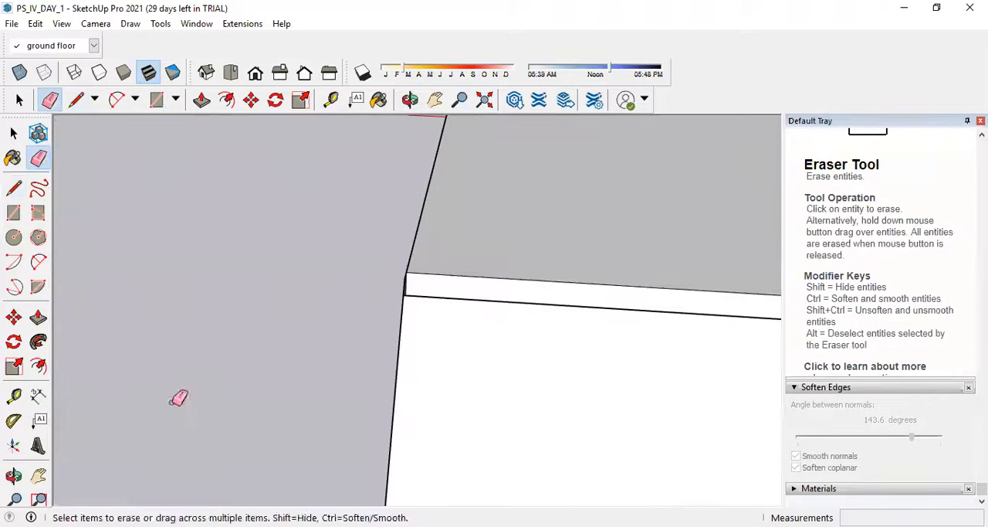
Try to extrude the small ridge-gap face 6.05 m along the ridge to the other gable end, and undo it.
scroll(132, 268, "down", 6)
middle_click_drag(451, 290, 408, 337)
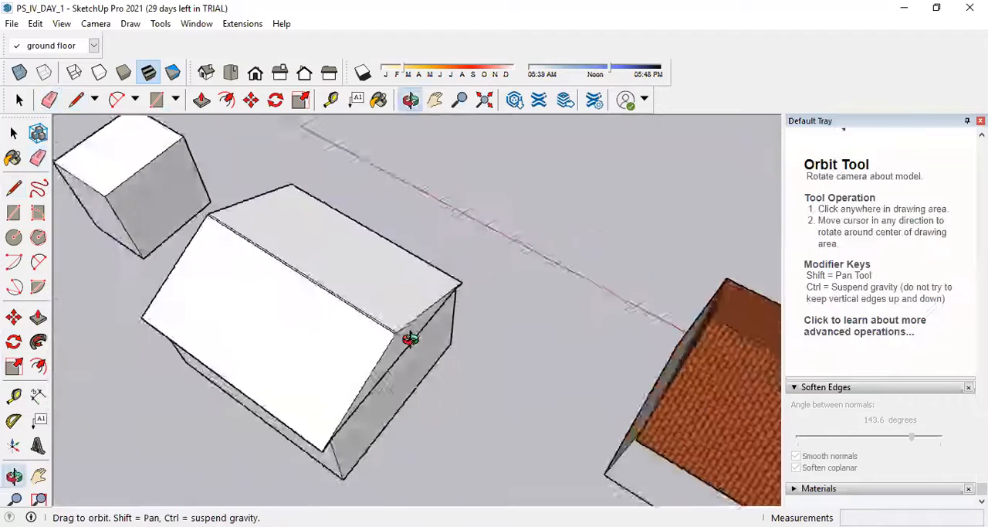
scroll(183, 183, "up", 6)
left_click(42, 322)
scroll(302, 190, "up", 4)
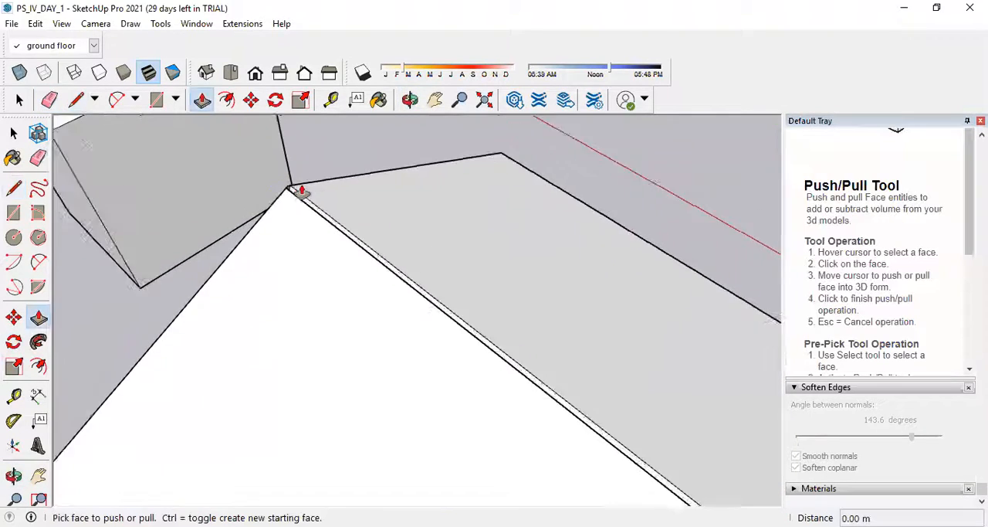
scroll(314, 227, "down", 1)
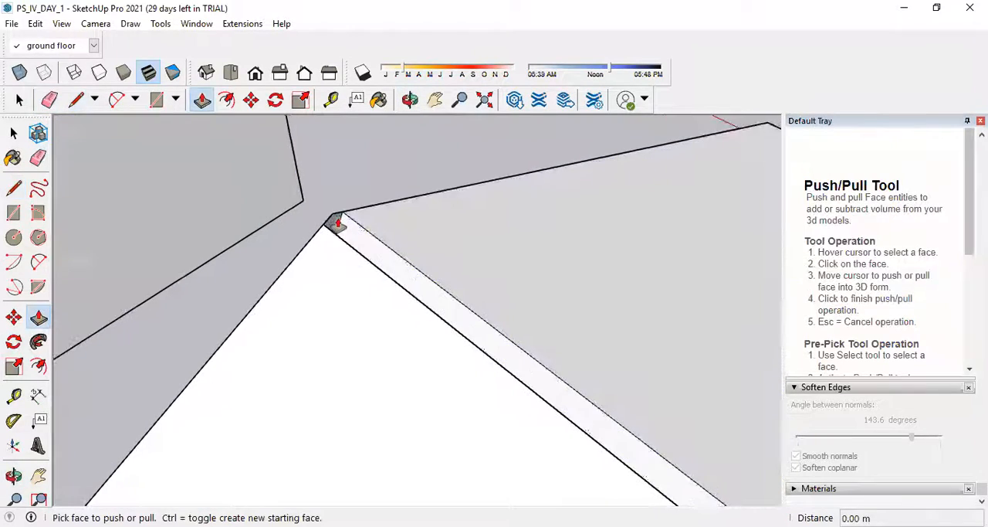
left_click(338, 230)
scroll(293, 222, "down", 5)
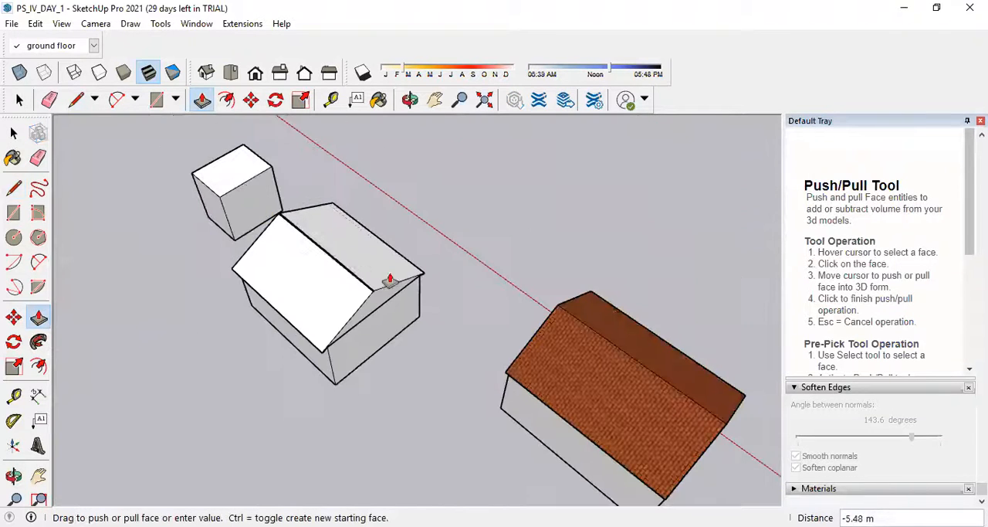
scroll(390, 279, "up", 7)
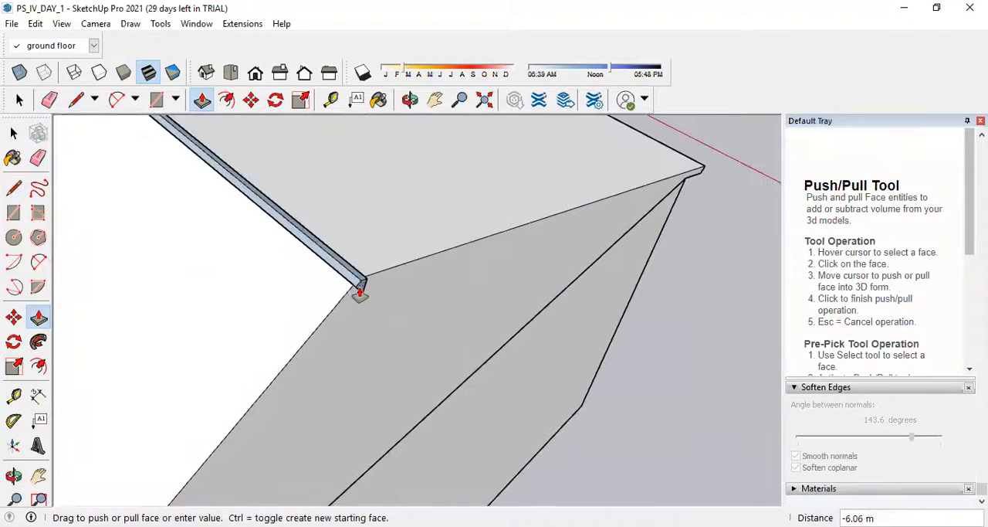
left_click(354, 289)
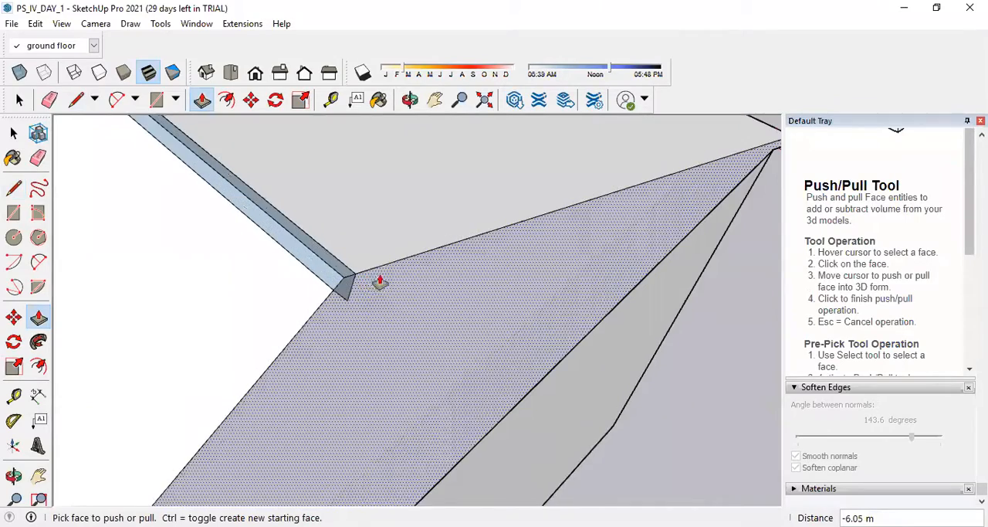
scroll(446, 311, "down", 8)
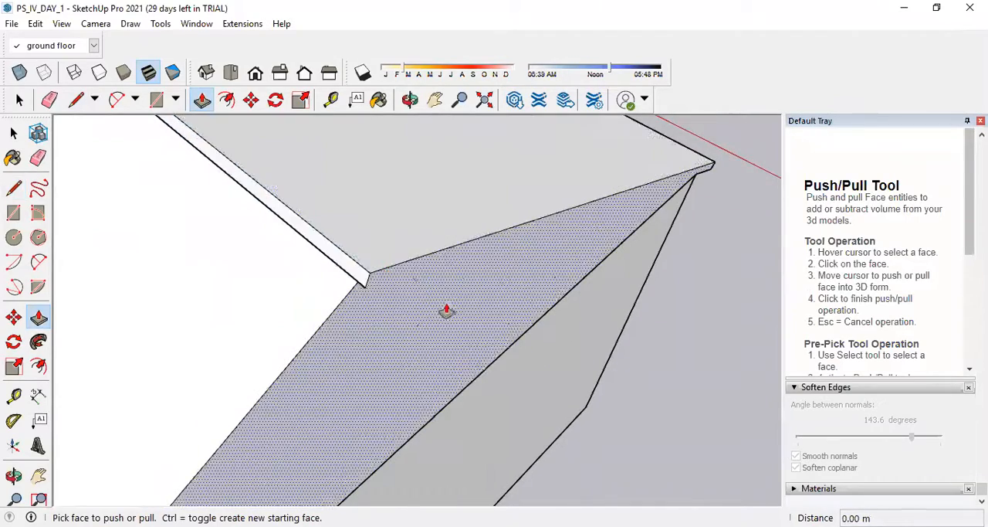
Extrude the small ridge-gap face 6.05 m along the ridge to the gable end near the tiled house.
scroll(279, 243, "up", 6)
scroll(280, 243, "up", 4)
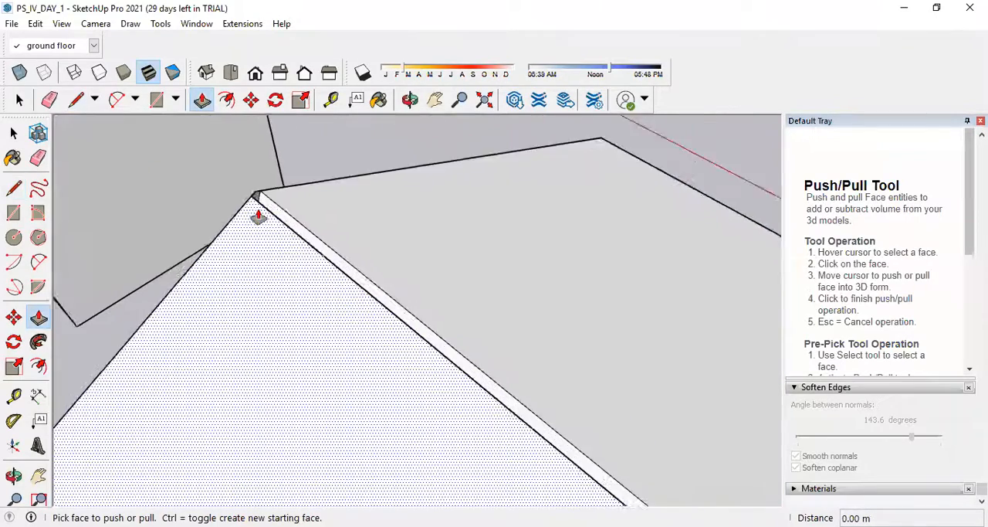
left_click(256, 189)
scroll(241, 196, "down", 5)
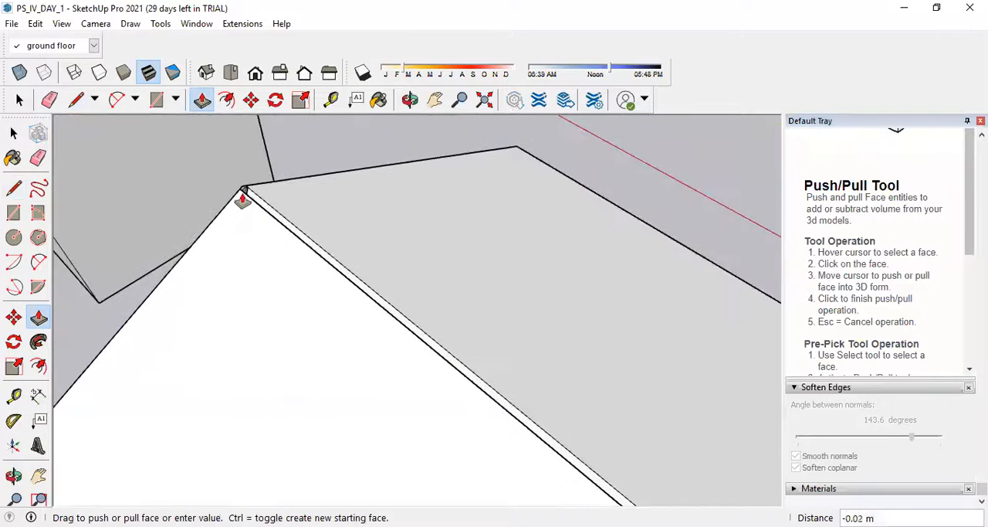
scroll(379, 327, "down", 3)
scroll(509, 437, "up", 6)
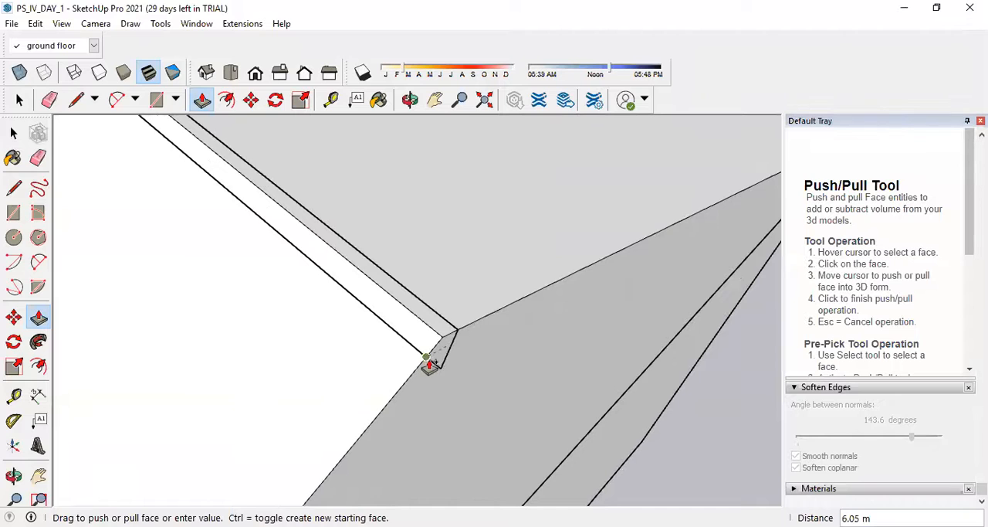
left_click(427, 360)
Erase the leftover seam edges beside the ridge and the small outline at the gable apex, and check the other end.
left_click(38, 157)
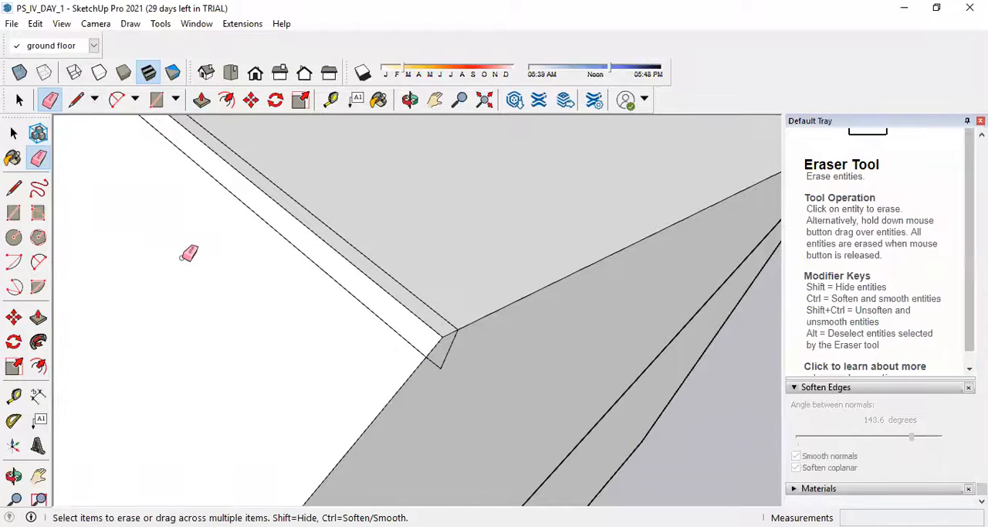
left_click(283, 241)
left_click(343, 235)
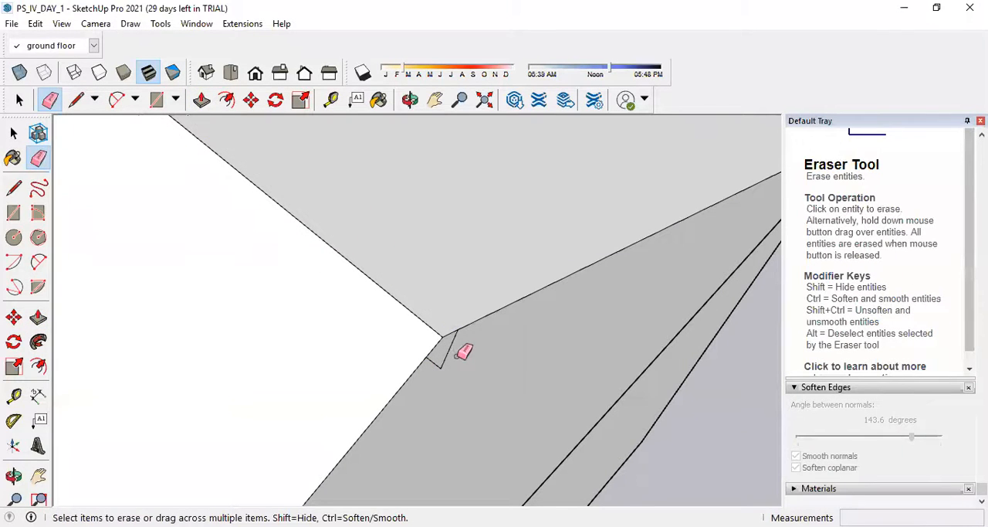
left_click(437, 364)
scroll(409, 315, "down", 9)
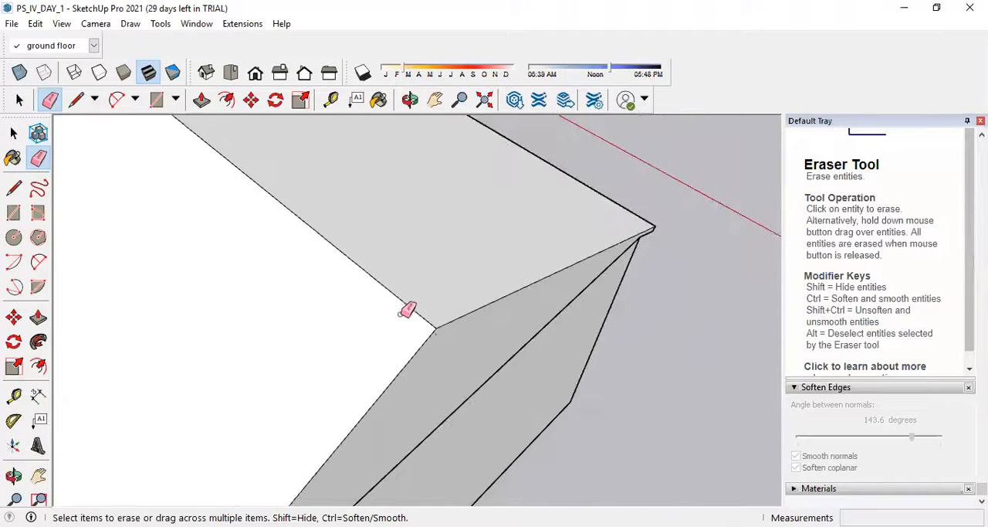
middle_click_drag(272, 259, 553, 230)
scroll(359, 325, "up", 4)
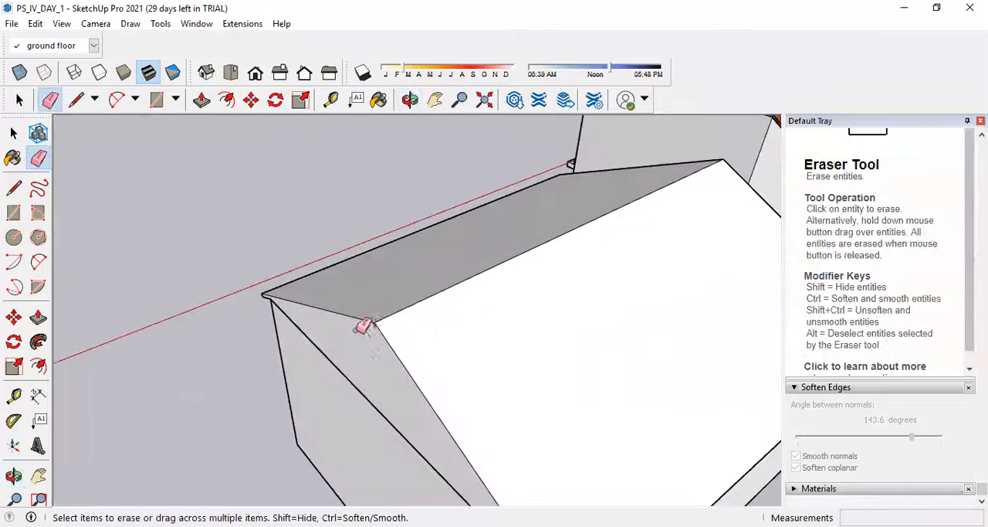
Erase the short stray edge just below the roof apex on the gable end face.
scroll(399, 289, "up", 3)
scroll(384, 356, "up", 3)
left_click(385, 364)
left_click(367, 342)
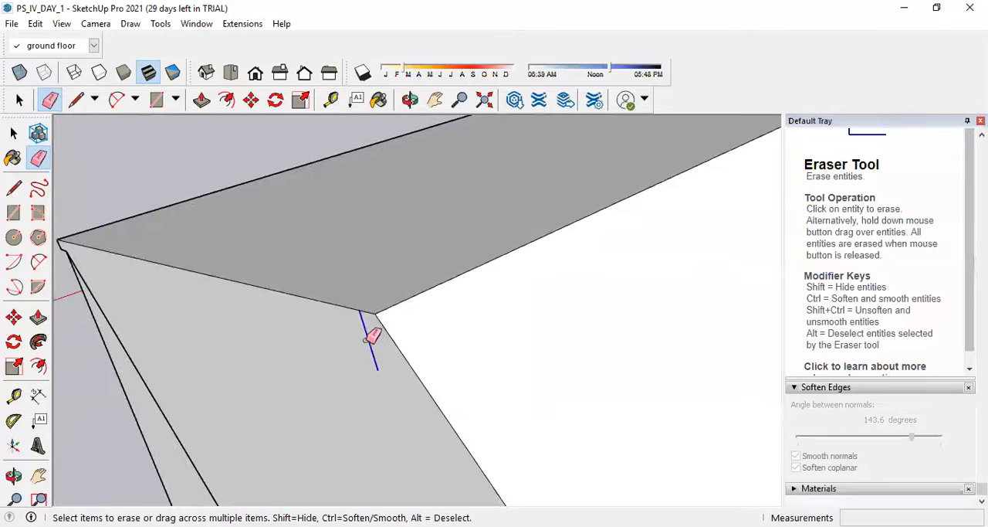
scroll(303, 318, "down", 2)
scroll(123, 309, "down", 6)
mouse_move(159, 302)
middle_mouse_down()
mouse_move(657, 302)
mouse_move(304, 246)
middle_mouse_up()
scroll(457, 214, "up", 2)
scroll(426, 295, "up", 6)
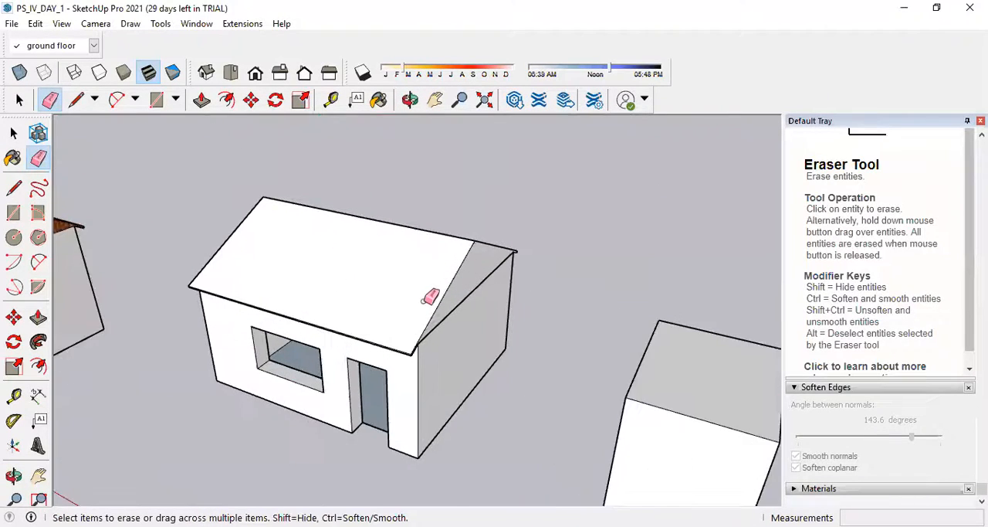
Delete the horizontal ceiling face under the roof, reached through the door opening.
mouse_move(430, 336)
middle_mouse_down()
mouse_move(432, 307)
mouse_move(376, 294)
mouse_move(359, 253)
middle_mouse_up()
scroll(376, 289, "up", 6)
scroll(377, 301, "down", 4)
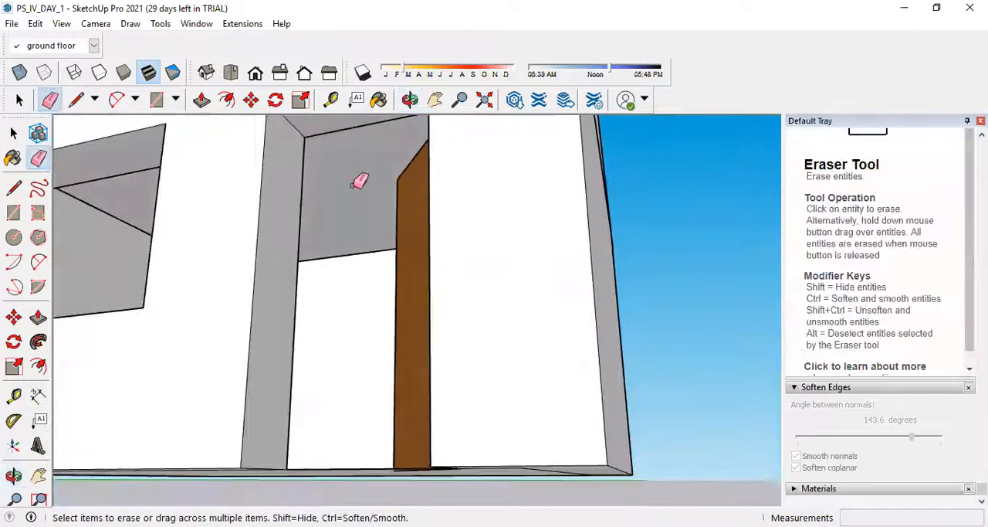
scroll(352, 185, "up", 5)
left_click(14, 133)
left_click(254, 184)
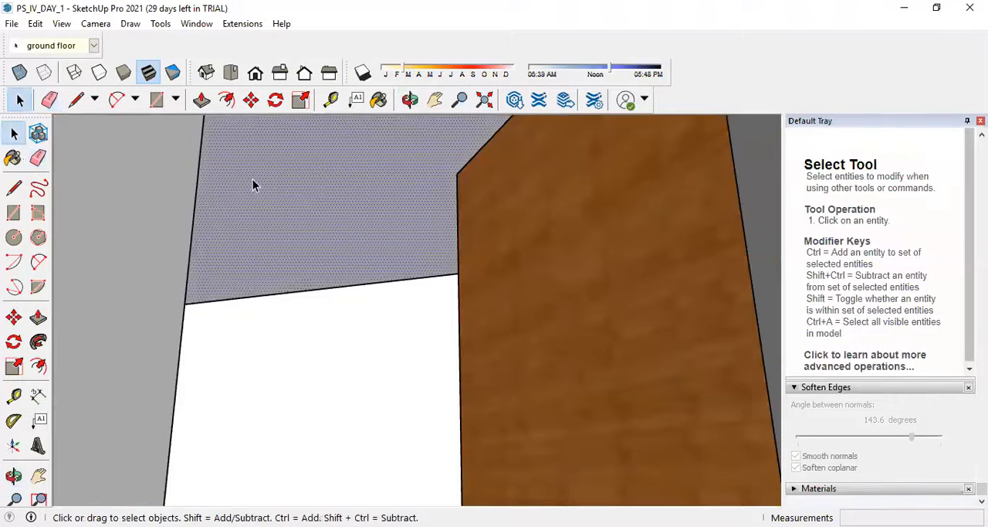
key("Delete")
Examine the underside of the gable roof through the door and window openings, and check the roof from outside.
scroll(255, 188, "down", 4)
scroll(313, 204, "up", 4)
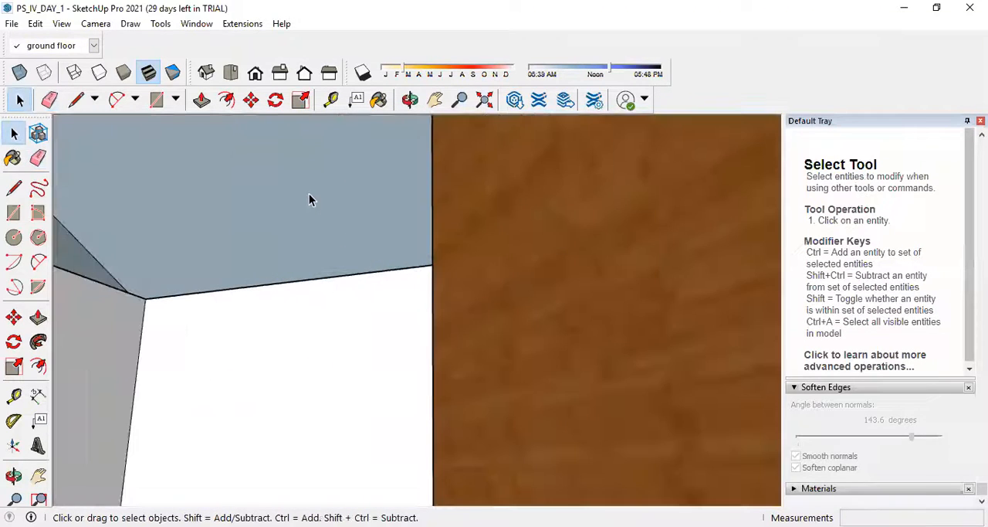
middle_click_drag(299, 205, 493, 299)
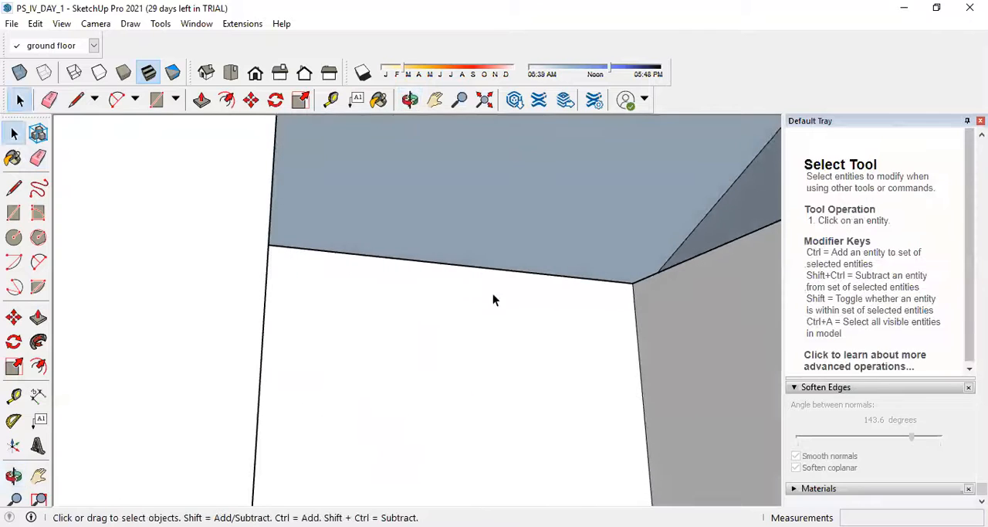
middle_click_drag(555, 215, 582, 239)
scroll(594, 235, "down", 1)
scroll(564, 249, "down", 2)
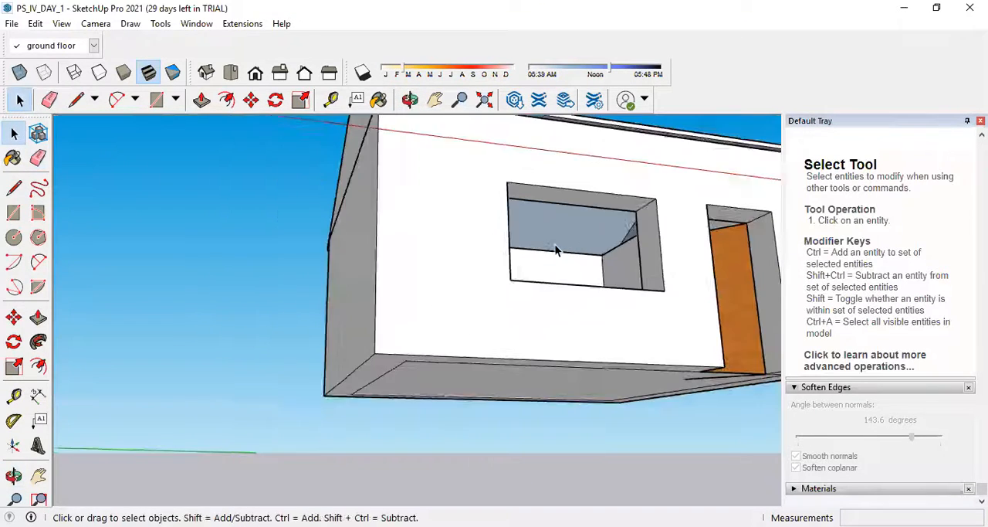
middle_click_drag(592, 229, 382, 228)
scroll(637, 154, "up", 3)
scroll(367, 291, "down", 3)
scroll(393, 247, "up", 3)
left_click(393, 247)
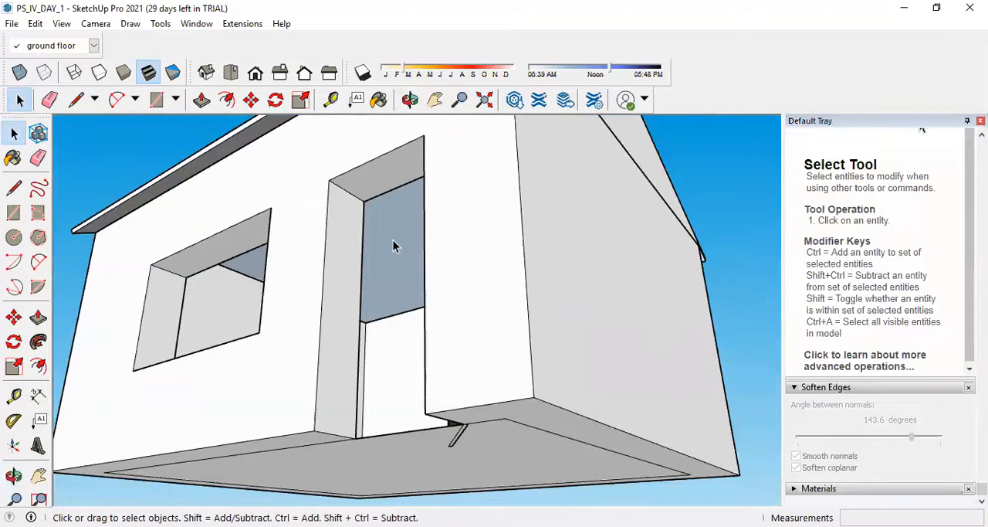
scroll(393, 245, "up", 5)
middle_click_drag(353, 304, 349, 328)
scroll(300, 376, "up", 3)
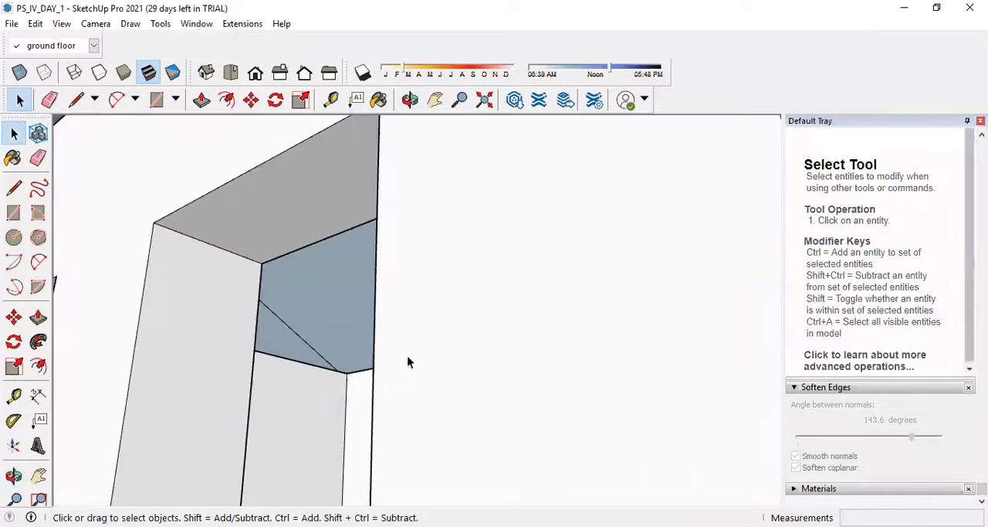
scroll(313, 363, "down", 5)
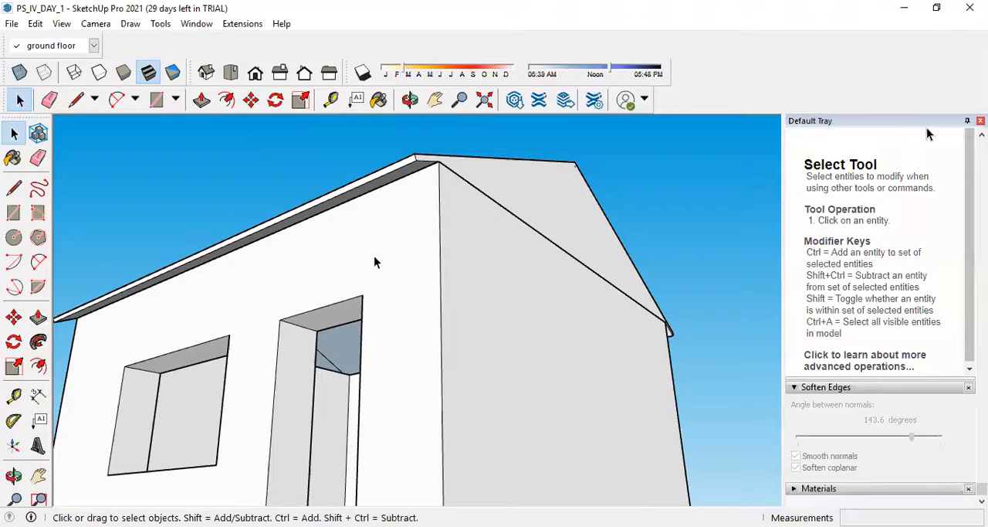
scroll(337, 314, "down", 3)
middle_click_drag(338, 313, 348, 393)
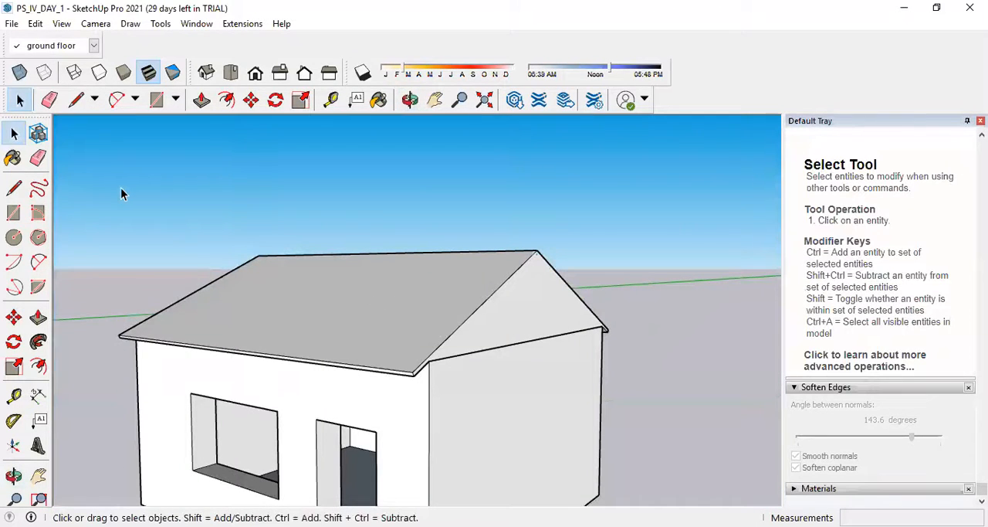
Set the active tag to Untagged and bring all three buildings into view.
left_click(93, 47)
left_click(54, 64)
scroll(306, 344, "down", 6)
middle_click_drag(325, 286, 333, 359)
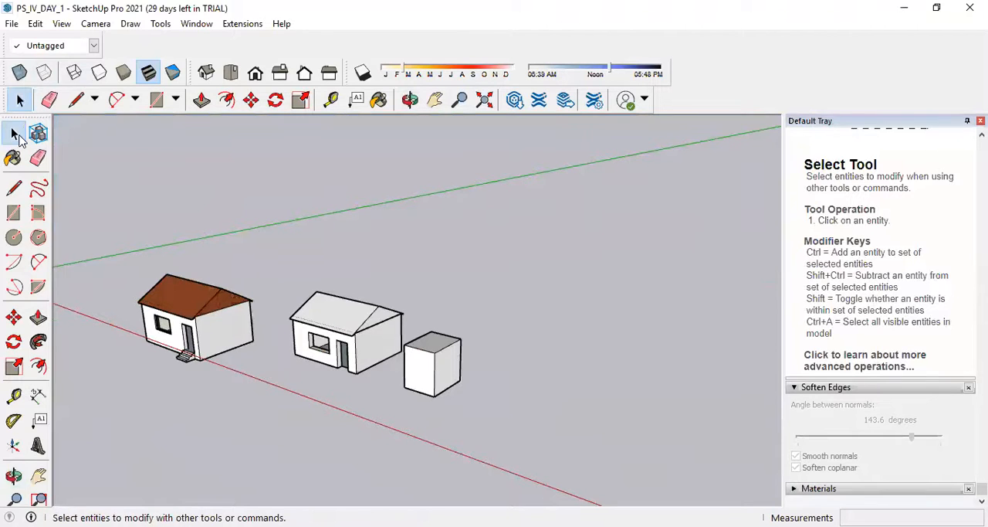
left_click(16, 135)
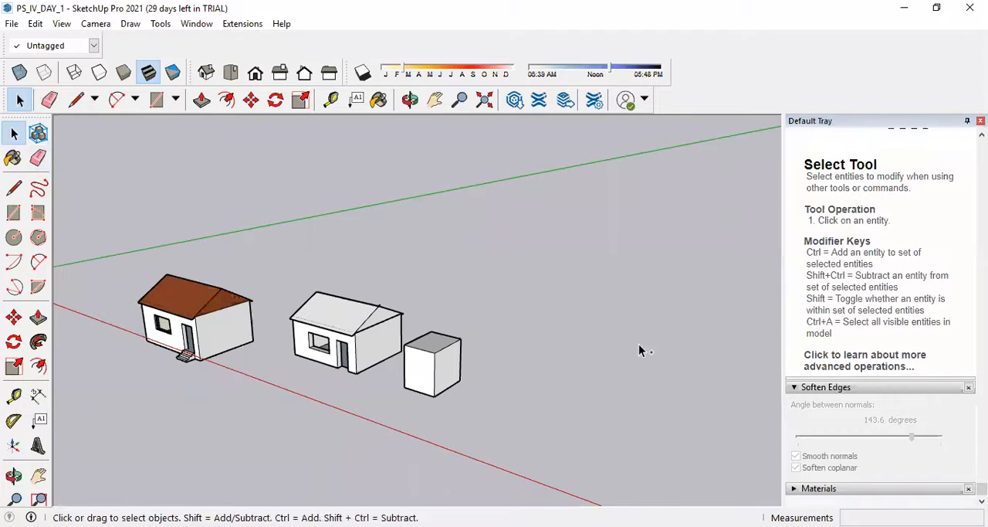
left_click(422, 361)
left_click(553, 331)
Undo the whole gable roof construction of the middle house, back to its open-topped walls.
left_click(23, 139)
key("ctrl+z")
key("ctrl+z")
key("ctrl+z")
key("ctrl+z")
key("ctrl+z")
key("ctrl+z")
key("ctrl+z")
key("ctrl+z")
key("ctrl+z")
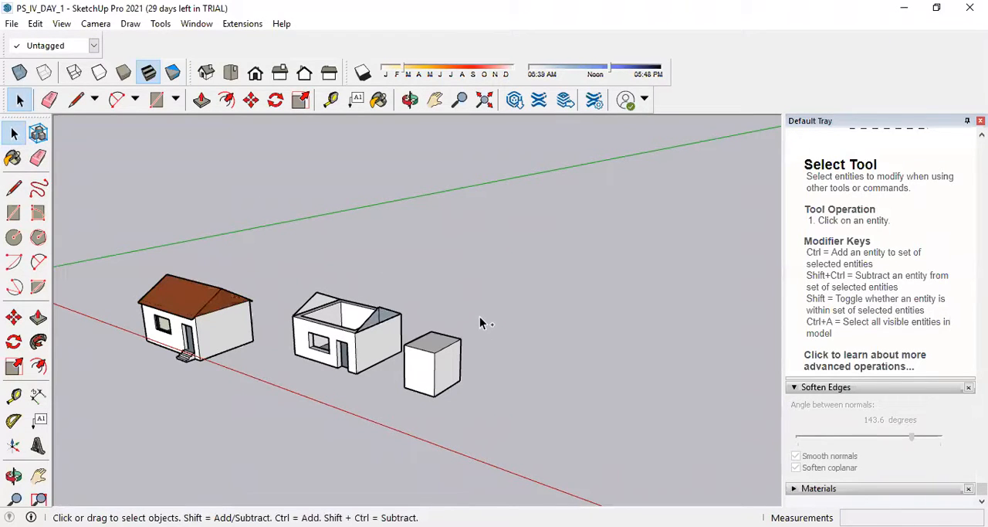
key("ctrl+z")
key("ctrl+z")
key("ctrl+z")
key("ctrl+z")
key("ctrl+z")
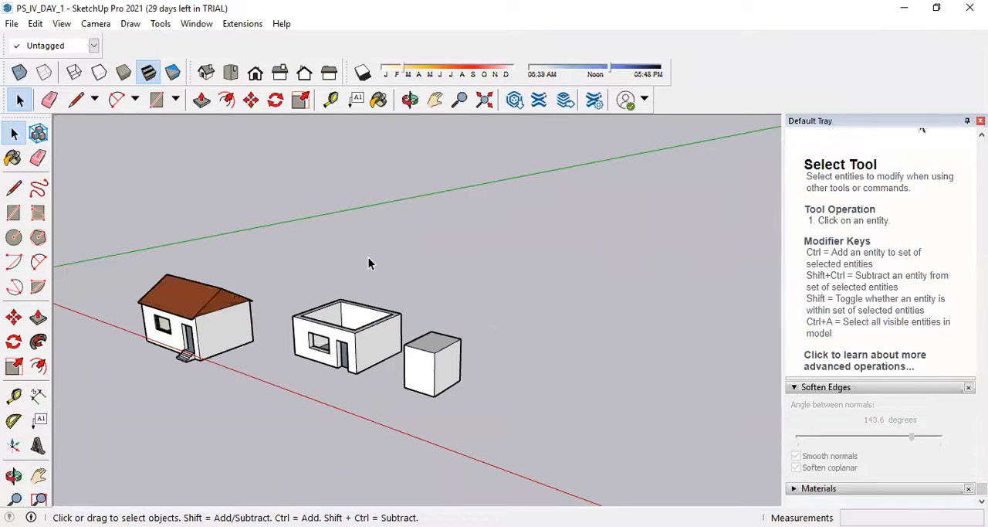
Draw two crossing centre lines over the open house, joining the midpoints of opposite outer wall-top edges.
middle_click_drag(368, 262, 384, 377)
scroll(347, 403, "up", 3)
scroll(347, 403, "up", 3)
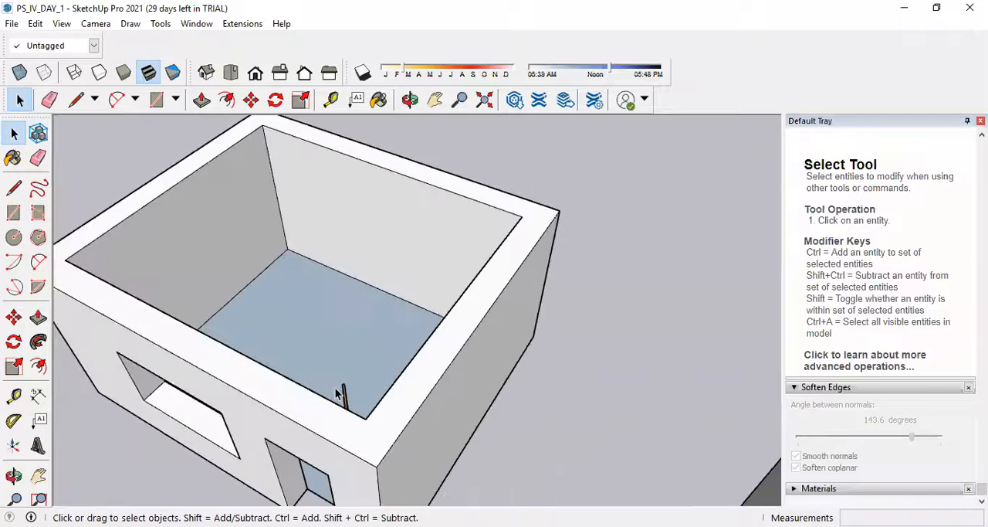
scroll(404, 319, "down", 3)
left_click(13, 187)
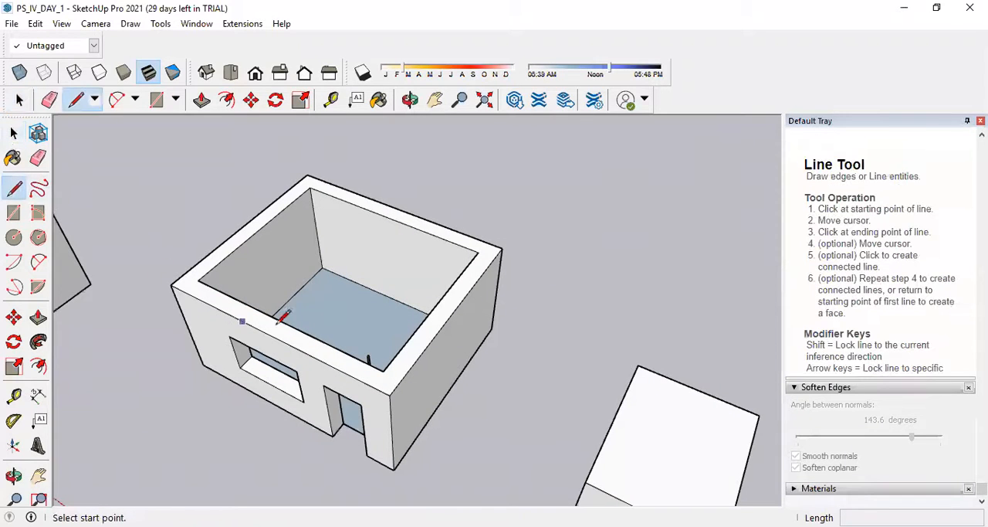
left_click(272, 334)
left_click(398, 209)
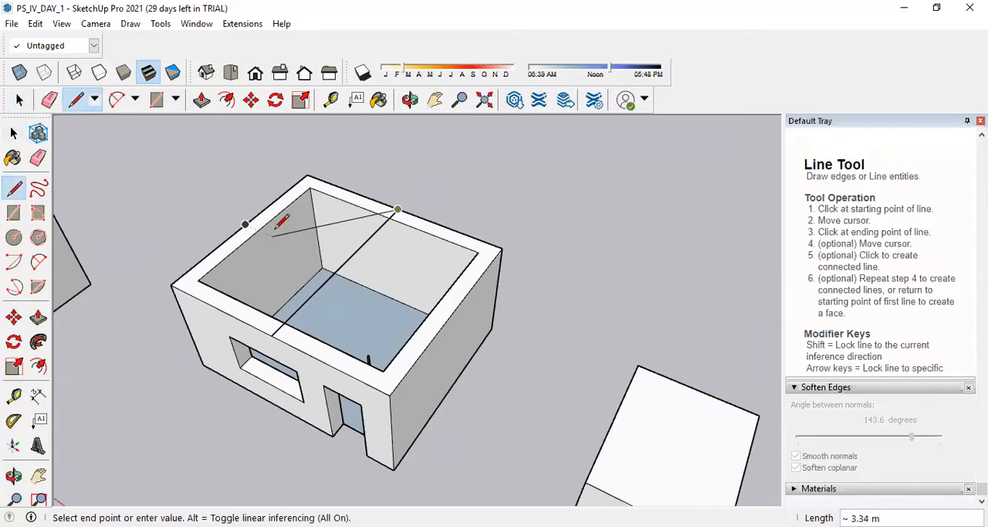
key("Escape")
left_click(245, 223)
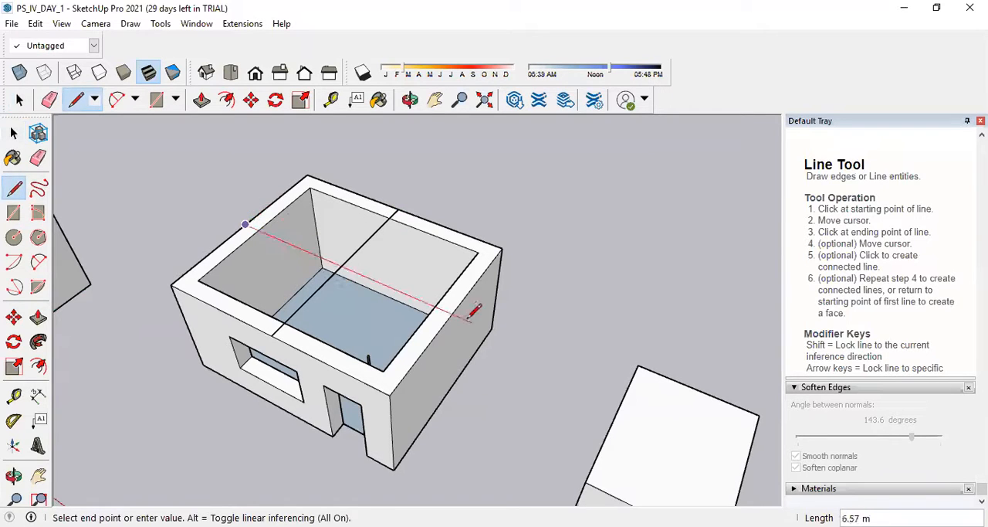
left_click(336, 247)
Draw a 1.2 m vertical line upward from the intersection of the two centre lines.
left_click(341, 267)
type("1.2")
key("Return")
left_click(340, 222)
scroll(351, 199, "down", 1)
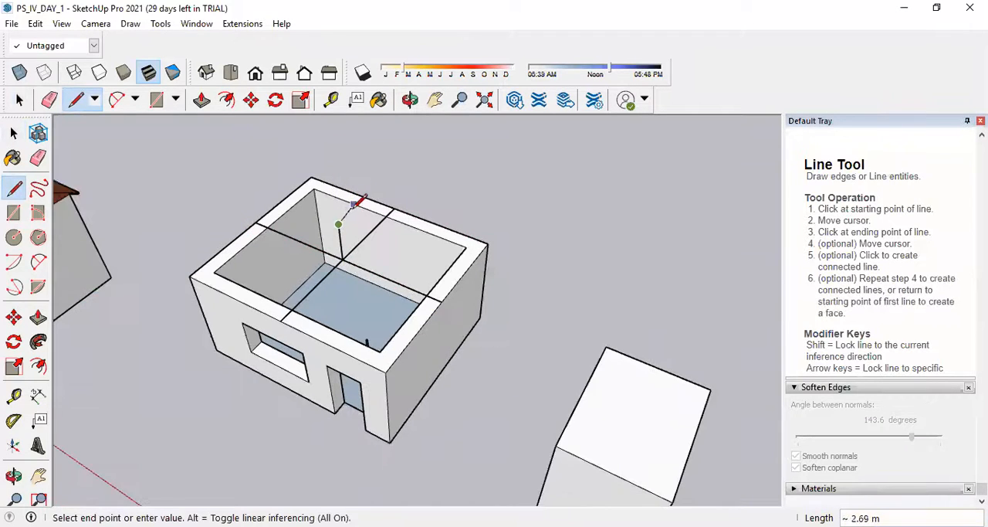
Erase all four arms of the crossing centre lines, keeping the vertical line at the centre.
left_click(49, 100)
scroll(356, 253, "up", 3)
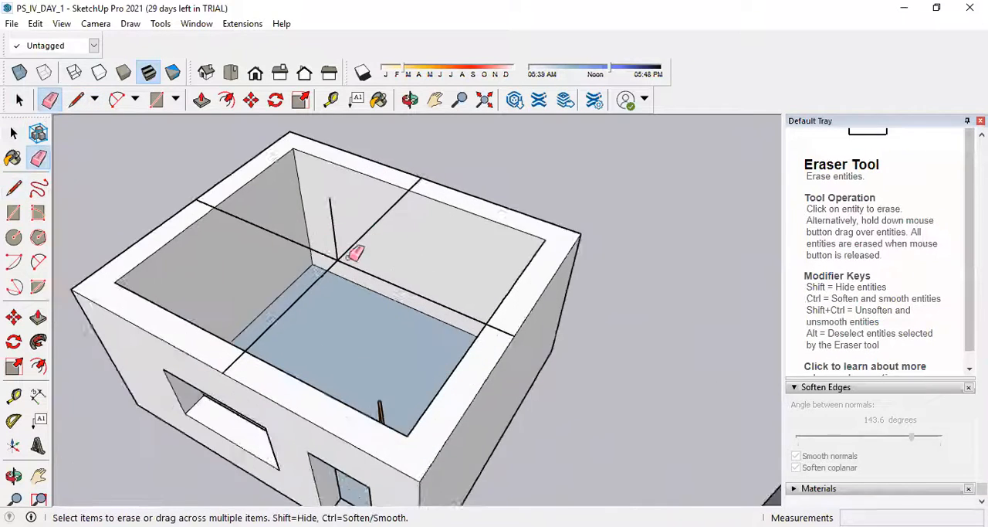
scroll(355, 252, "up", 1)
left_click(300, 244)
left_click(380, 214)
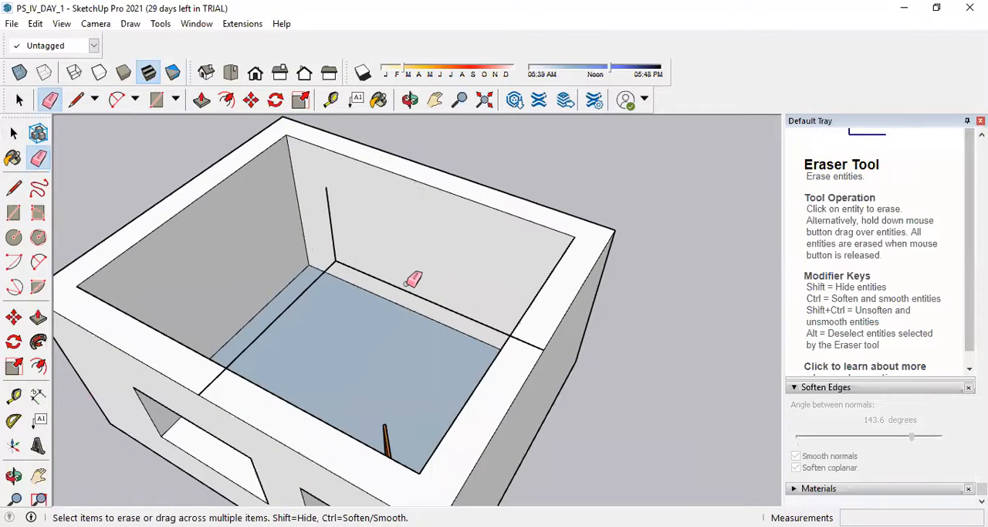
left_click(407, 291)
left_click(302, 300)
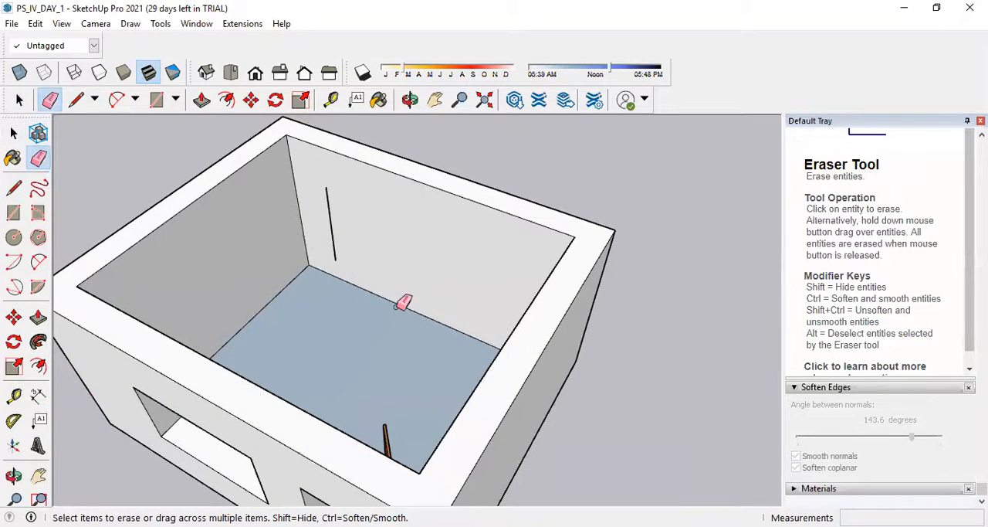
Draw sloping lines connecting the four outer wall-top corners to the upper end of the vertical line.
scroll(402, 301, "down", 3)
left_click(14, 135)
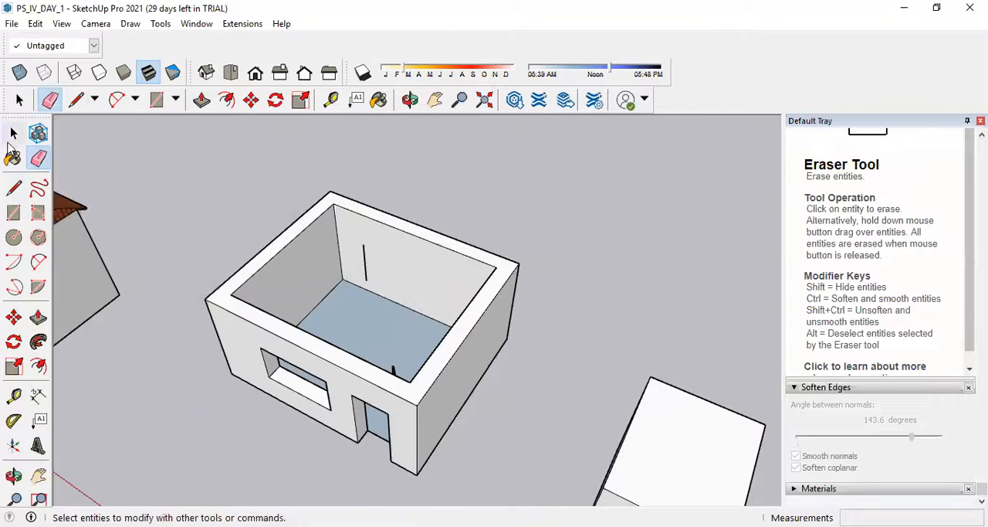
left_click(13, 188)
left_click(205, 299)
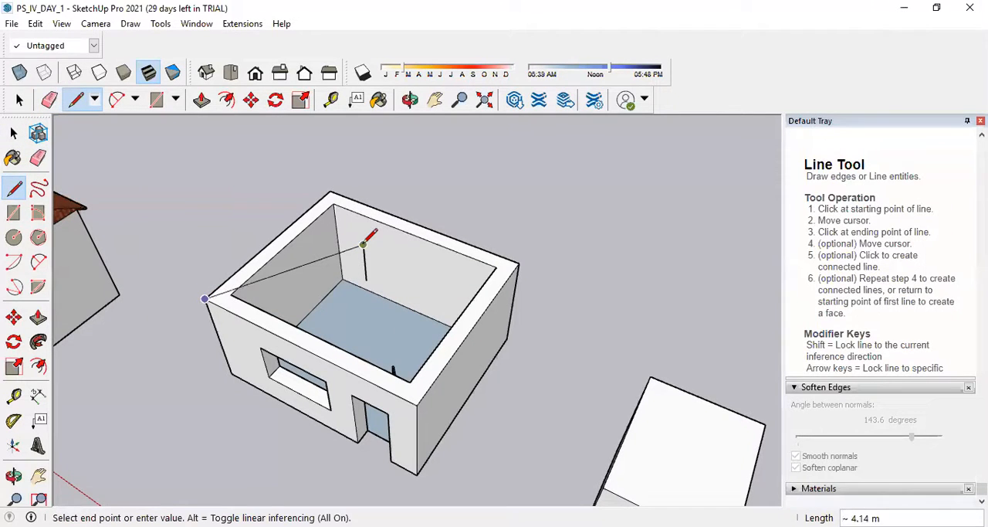
left_click(363, 246)
left_click(330, 190)
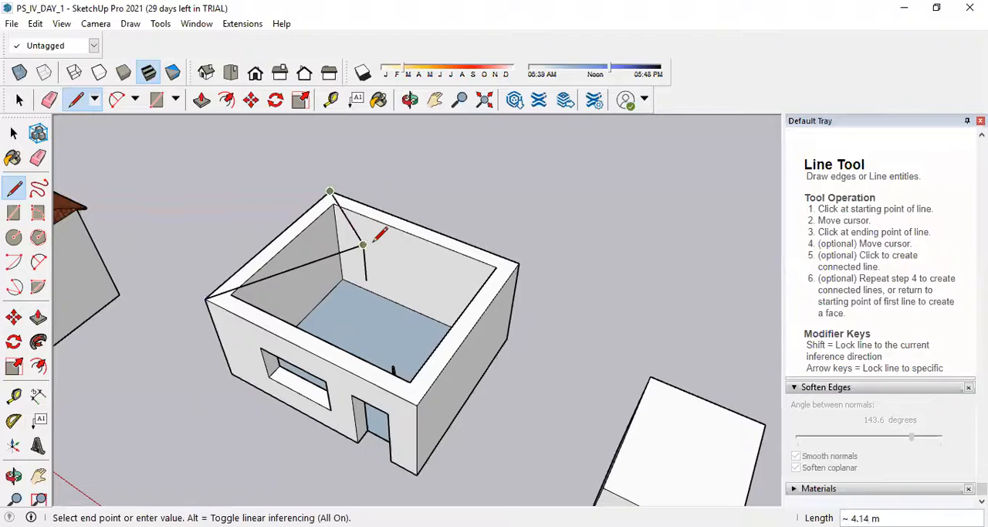
key("Escape")
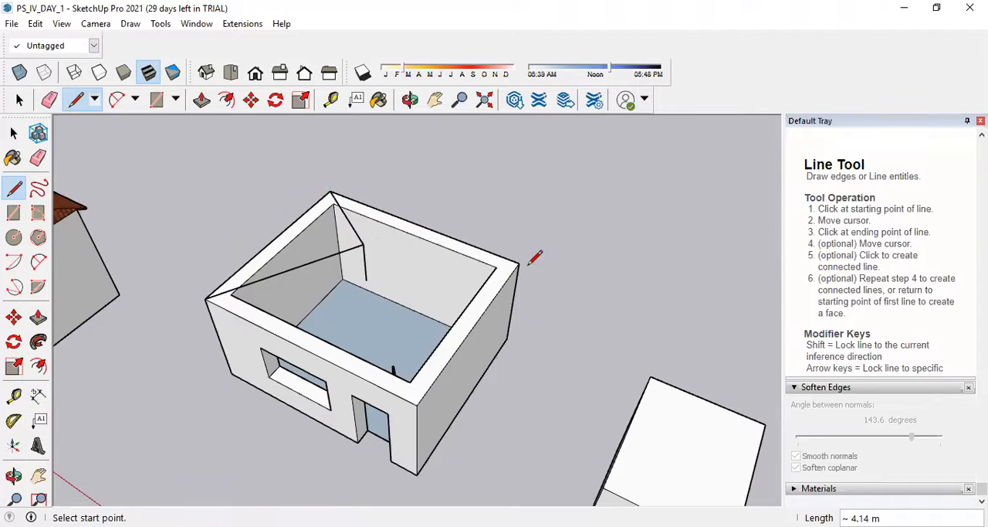
left_click(363, 246)
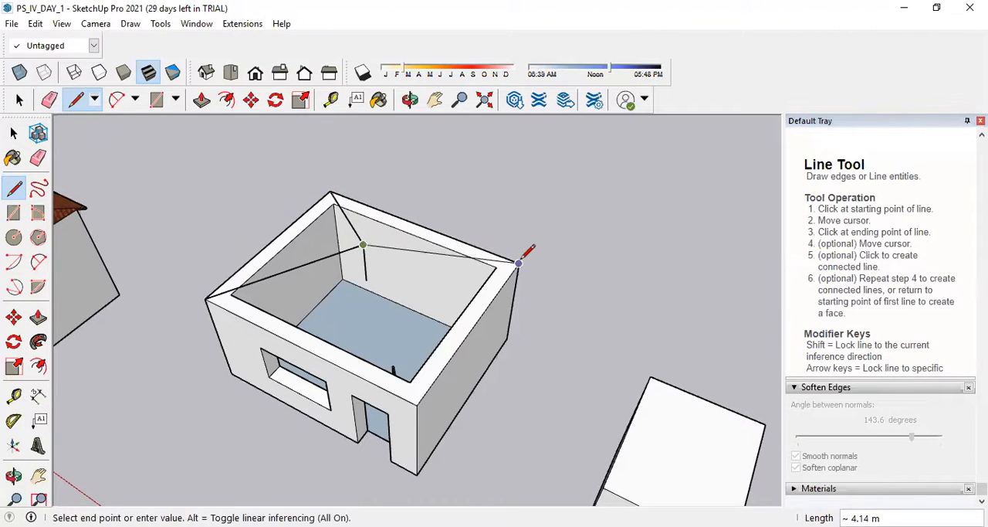
left_click(363, 245)
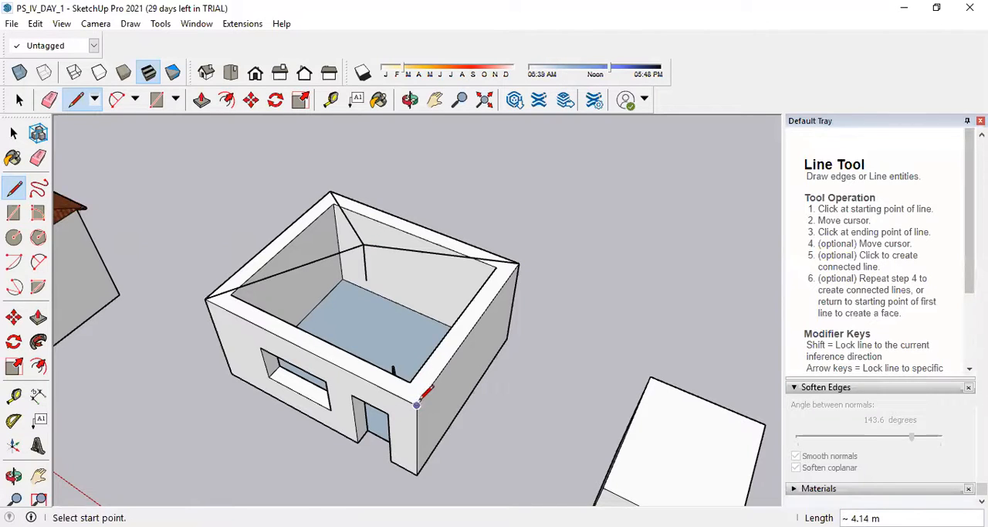
left_click(417, 403)
left_click(363, 246)
Trace the four outer wall-top edges between the corners to fill in the triangular faces of the pyramid roof.
left_click(208, 295)
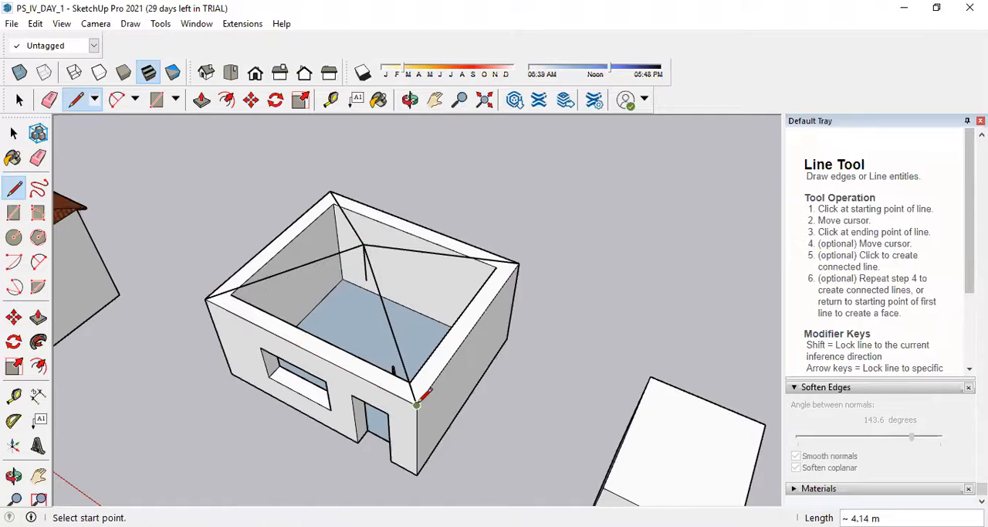
left_click(417, 403)
left_click(208, 295)
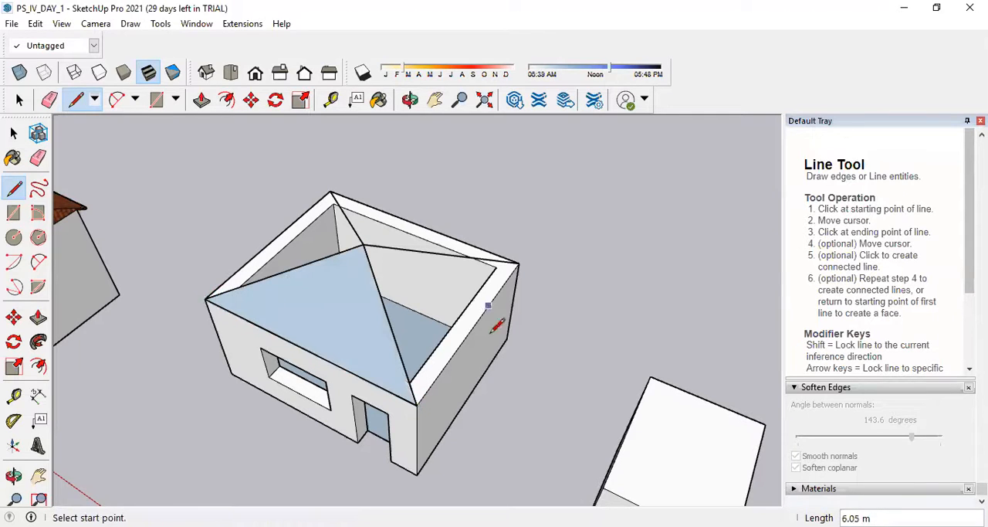
left_click(417, 403)
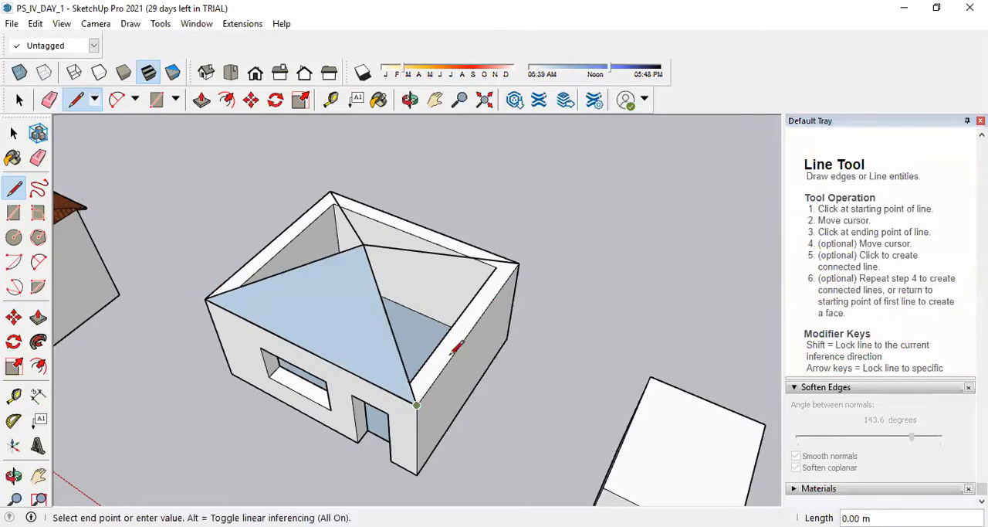
left_click(519, 263)
left_click(519, 263)
left_click(330, 191)
left_click(330, 190)
left_click(207, 296)
middle_click_drag(344, 362, 432, 207)
scroll(457, 227, "down", 2)
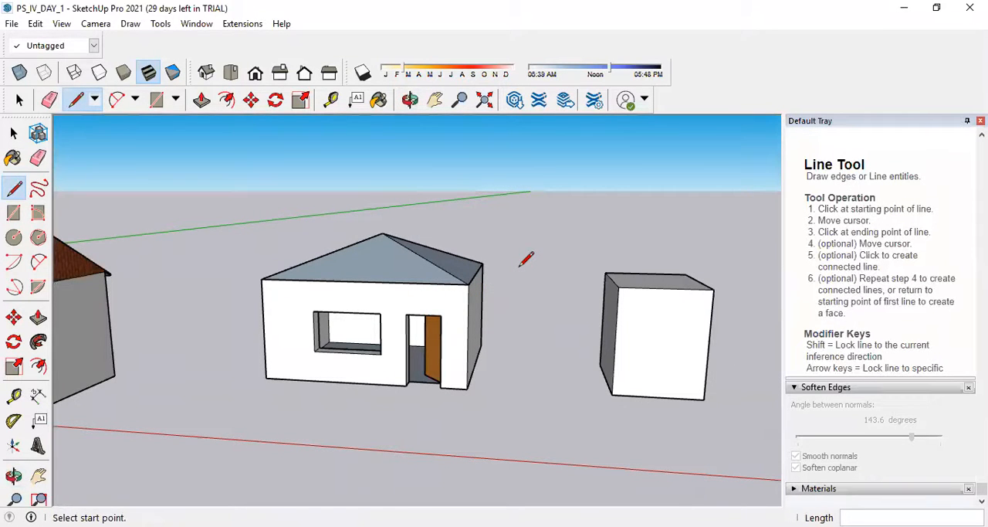
middle_click_drag(521, 261, 464, 309)
scroll(409, 252, "up", 2)
scroll(410, 249, "up", 4)
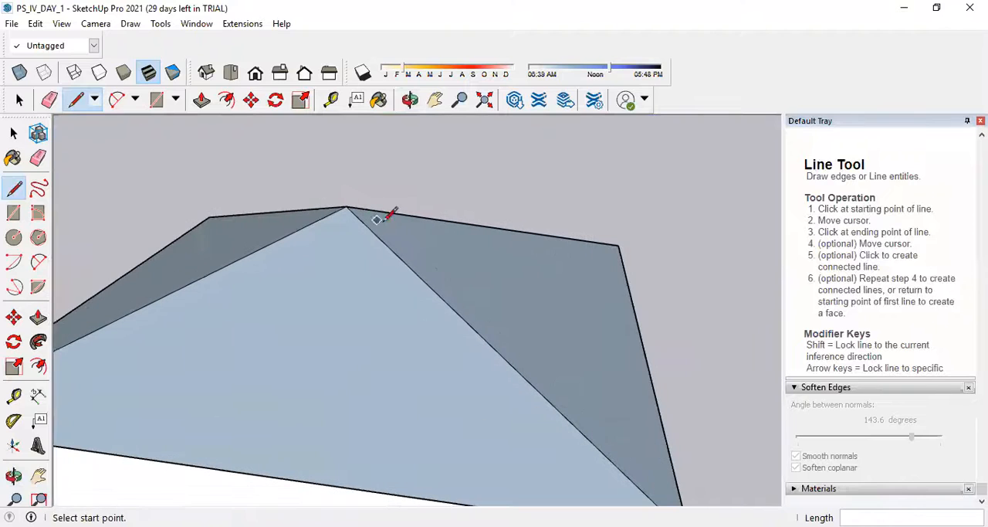
left_click(251, 100)
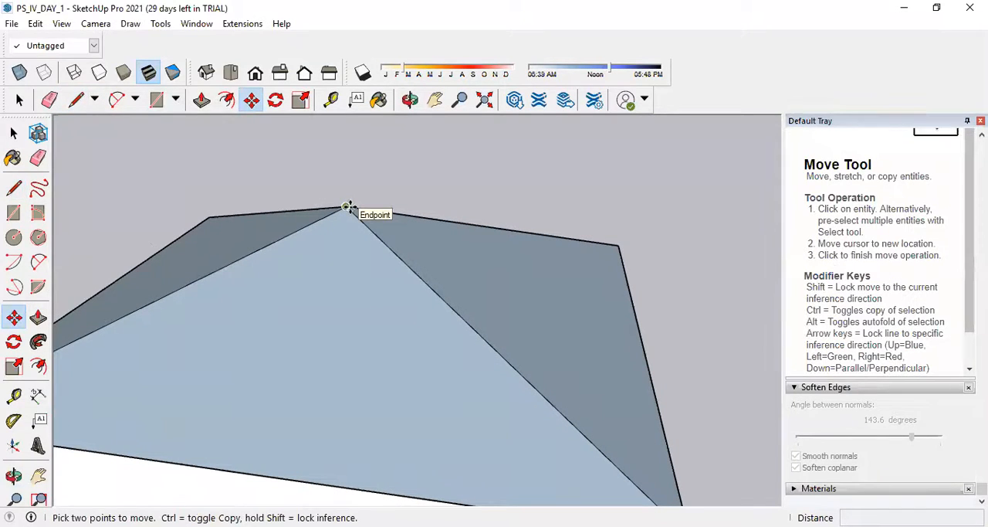
left_click(347, 207)
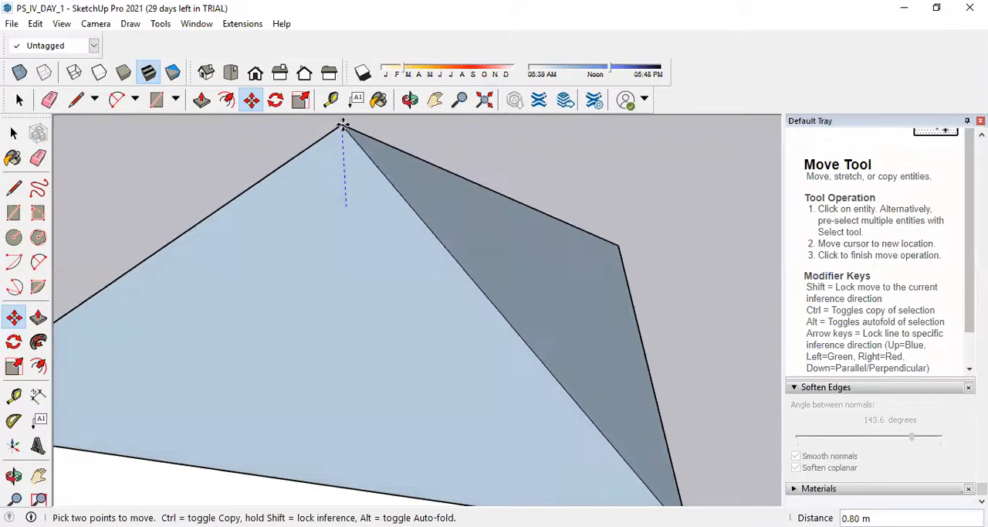
scroll(345, 136, "down", 7)
scroll(332, 183, "down", 3)
key("Escape")
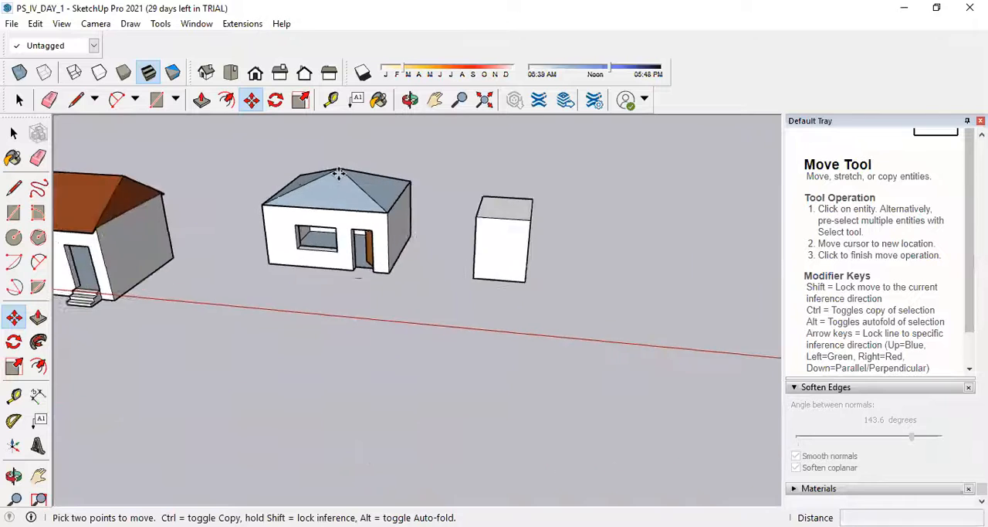
Move the pyramid roof's apex about 1.20 m upward along the blue axis.
scroll(338, 173, "up", 3)
left_click(337, 168)
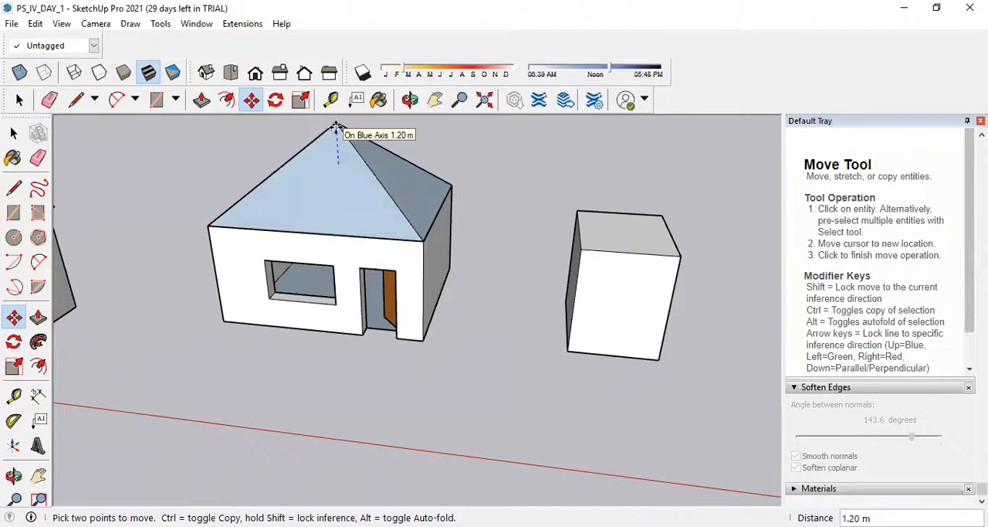
left_click(338, 127)
Examine the steeper pyramid roof from above, up close and beside the neighbouring house and box.
middle_click_drag(397, 238, 409, 309)
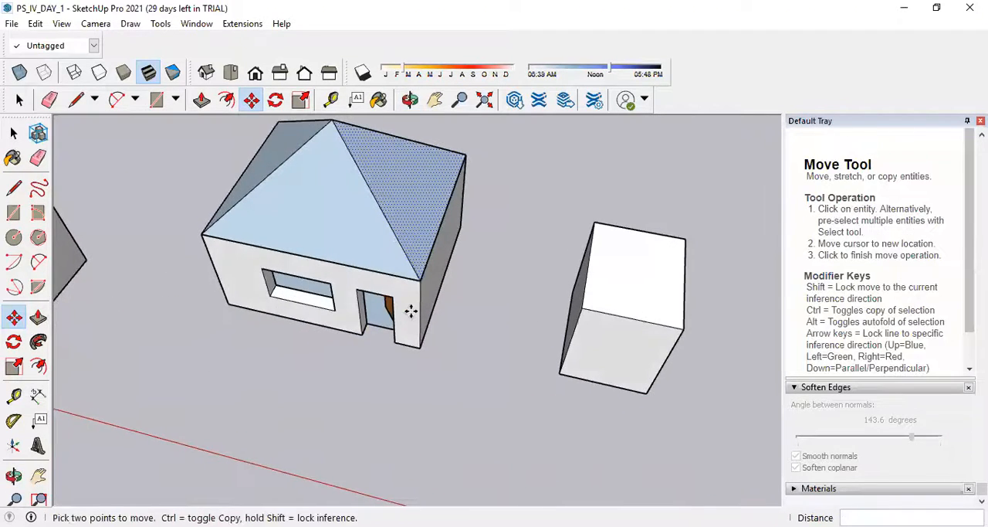
scroll(413, 355, "down", 3)
middle_click_drag(412, 355, 395, 185)
scroll(381, 221, "up", 3)
middle_click_drag(382, 221, 402, 235)
scroll(402, 270, "up", 4)
scroll(429, 435, "up", 3)
middle_click_drag(427, 437, 392, 393)
key("m")
scroll(393, 360, "up", 3)
scroll(392, 360, "down", 8)
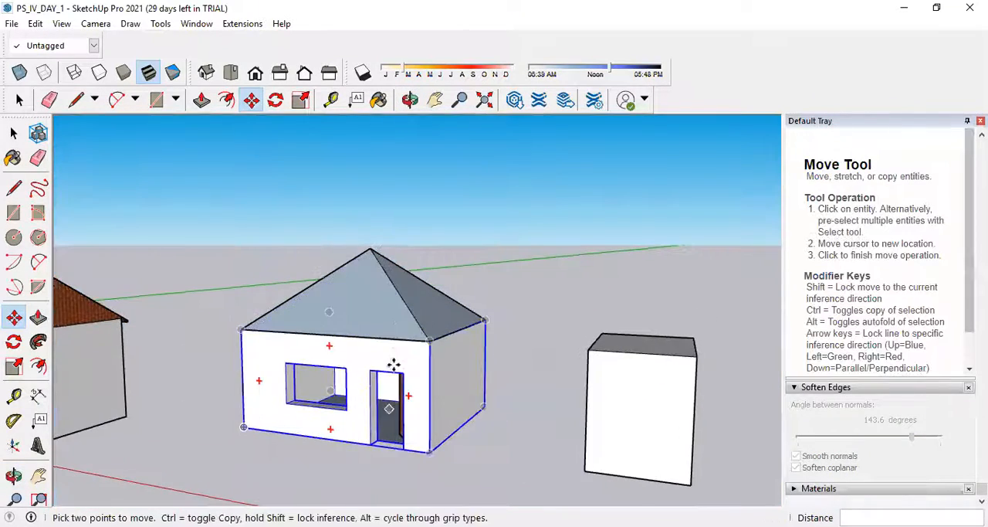
scroll(392, 316, "up", 1)
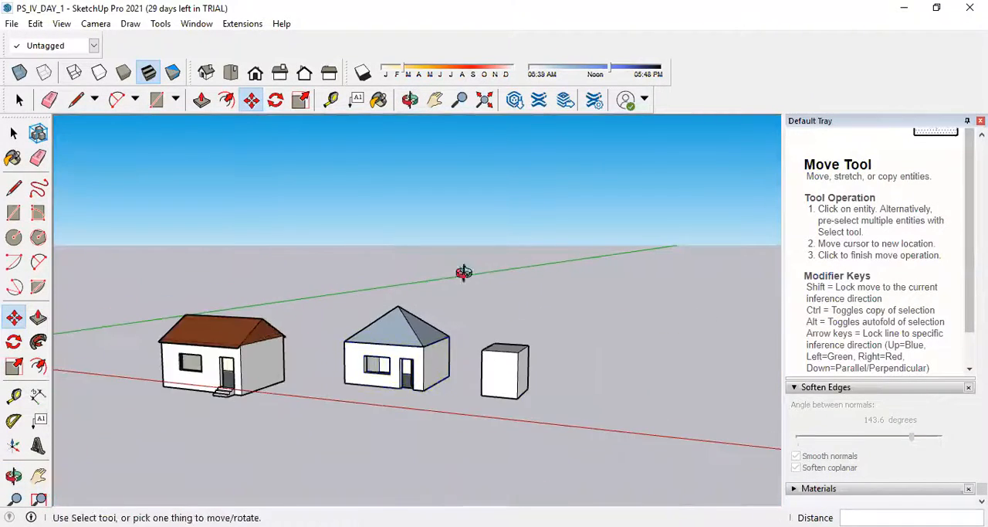
middle_click_drag(463, 271, 452, 390)
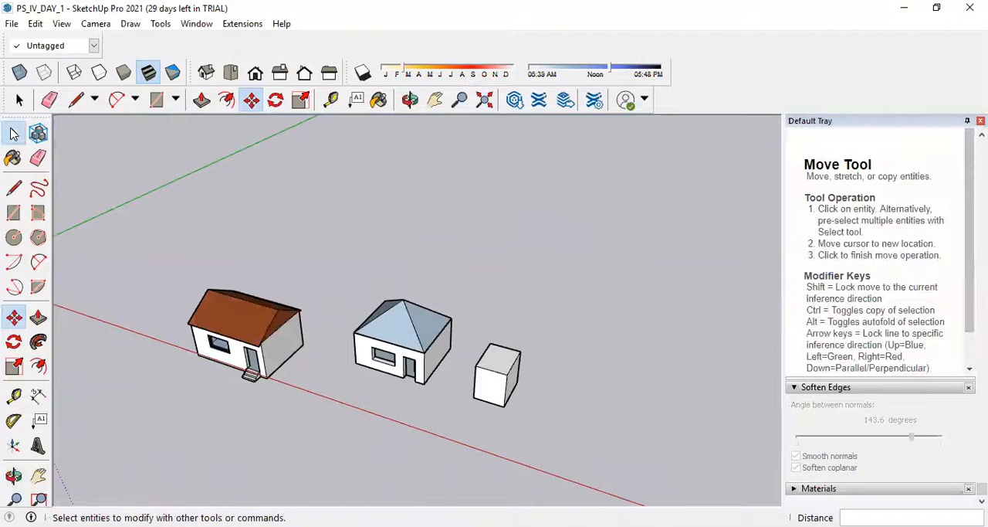
Try to pull the front roof slope 0.5 m outward with Push/Pull.
left_click(13, 134)
scroll(436, 346, "up", 6)
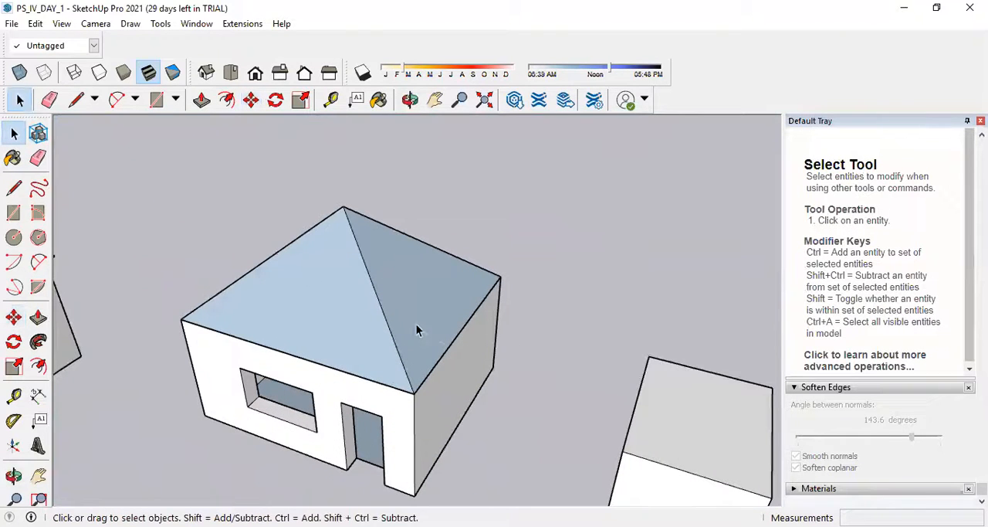
left_click(38, 317)
scroll(349, 365, "up", 3)
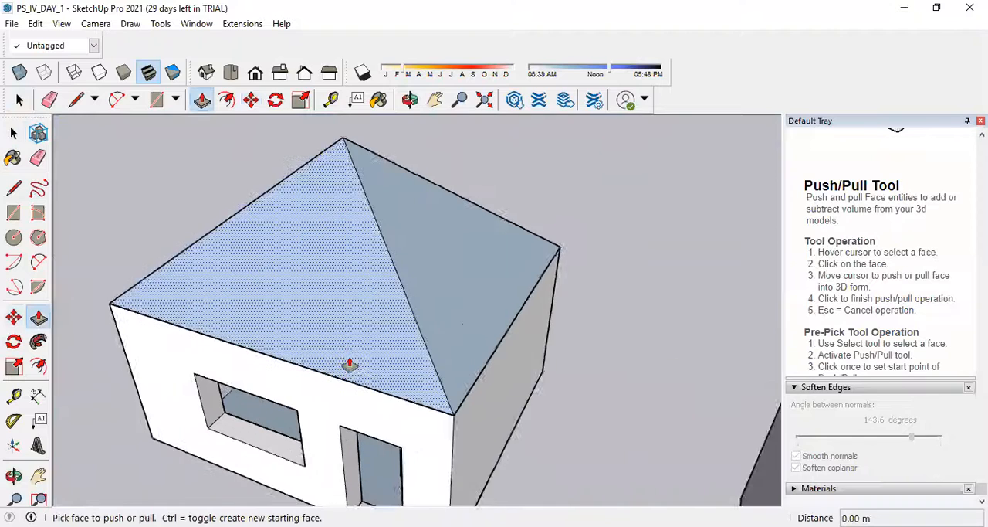
scroll(349, 364, "up", 1)
left_click(351, 316)
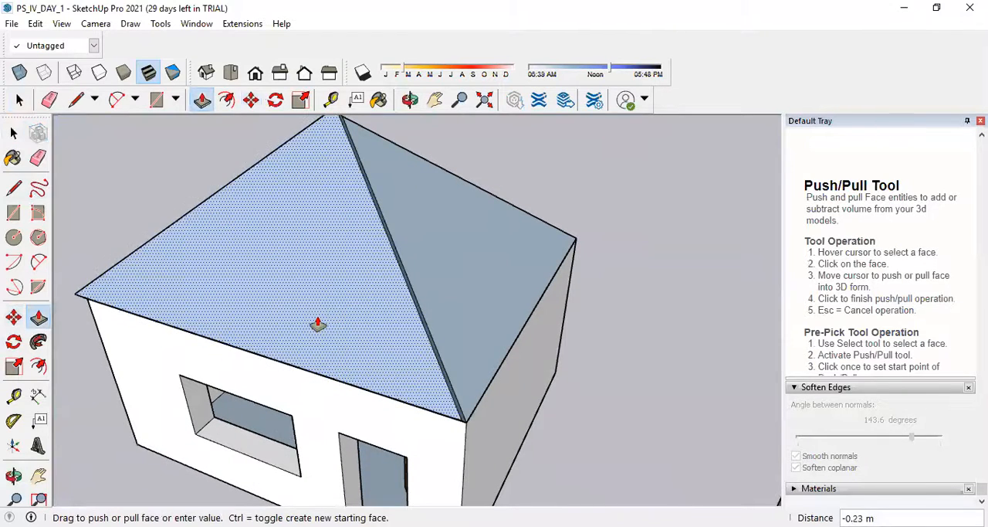
middle_click_drag(328, 310, 245, 292)
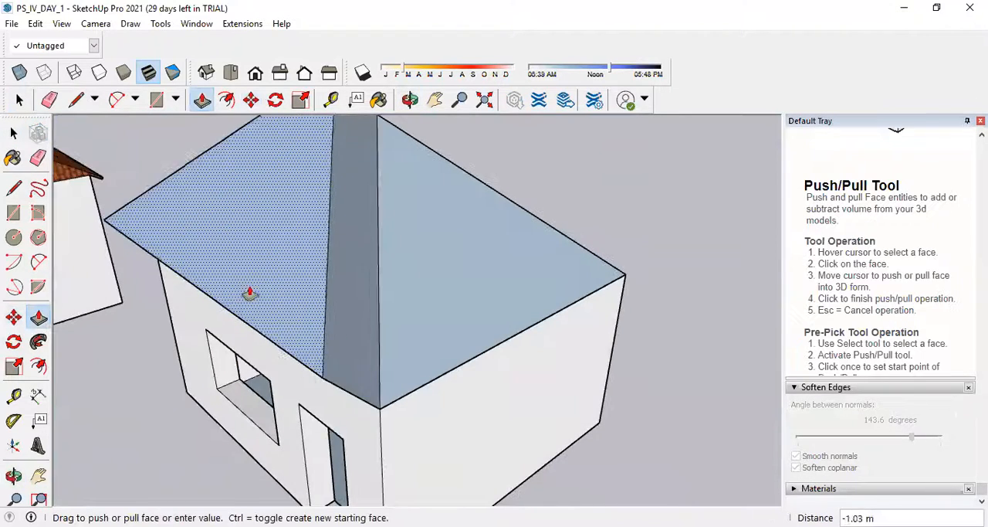
type("0.5")
key("Return")
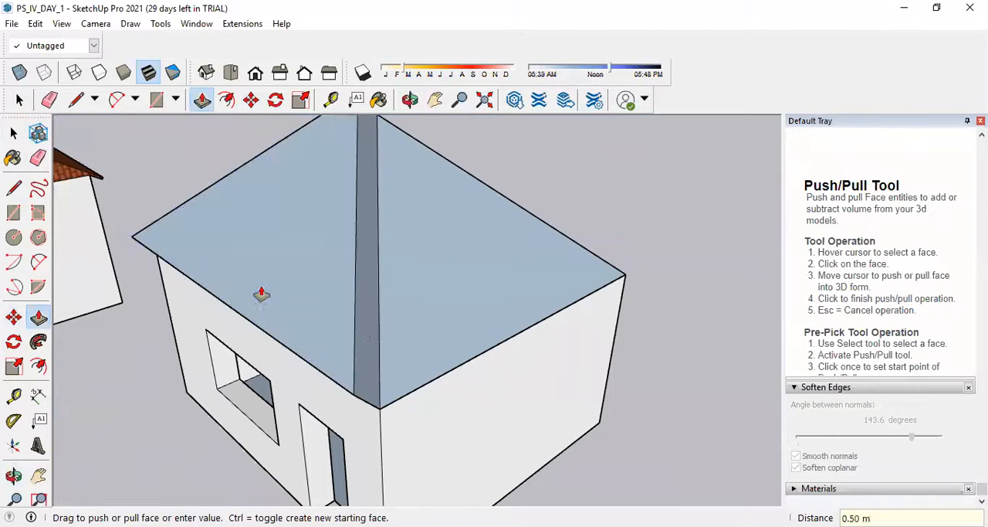
Pull the front roof slope slightly outward with Push/Pull to give it a thin roof thickness.
left_click(339, 327)
type("0.0")
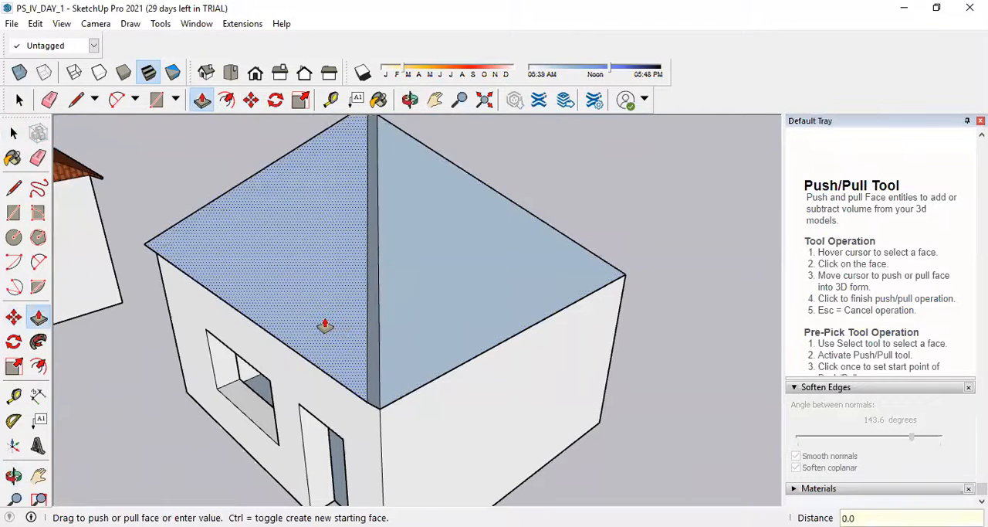
type("0")
key("Return")
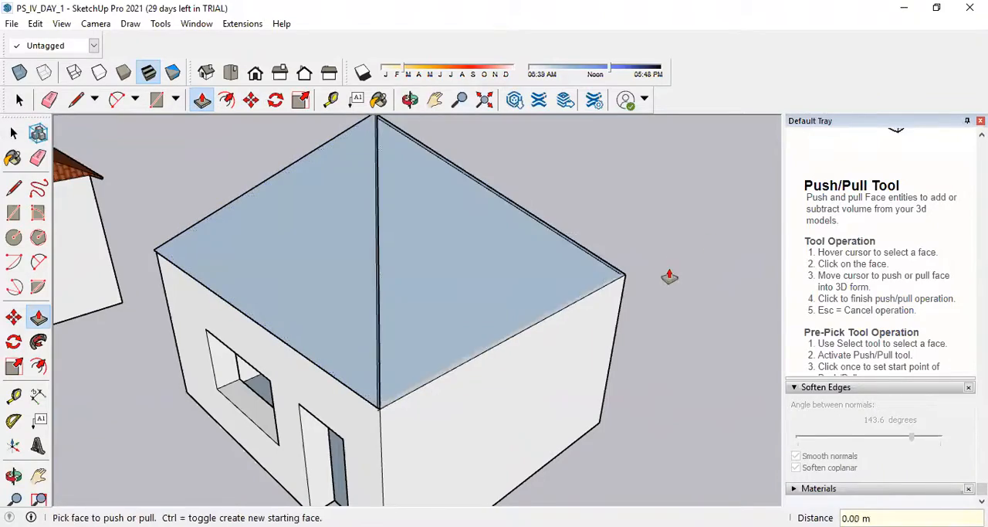
Extend the thin lower edge face of the front roof slope 0.30 m outward as an eave over the front wall.
middle_click_drag(669, 277, 311, 355)
middle_click_drag(480, 314, 481, 346)
scroll(520, 341, "up", 3)
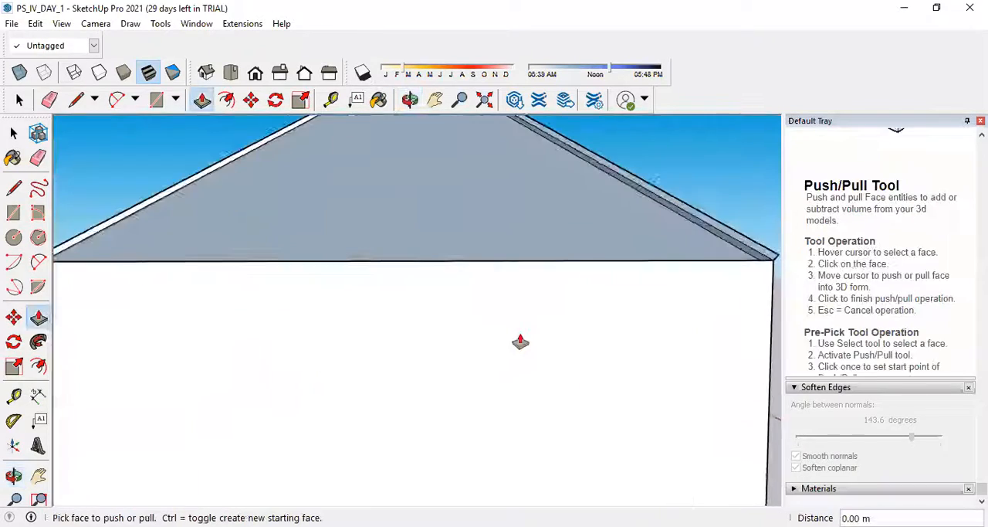
scroll(521, 342, "down", 4)
middle_click_drag(622, 346, 453, 352)
scroll(451, 339, "up", 3)
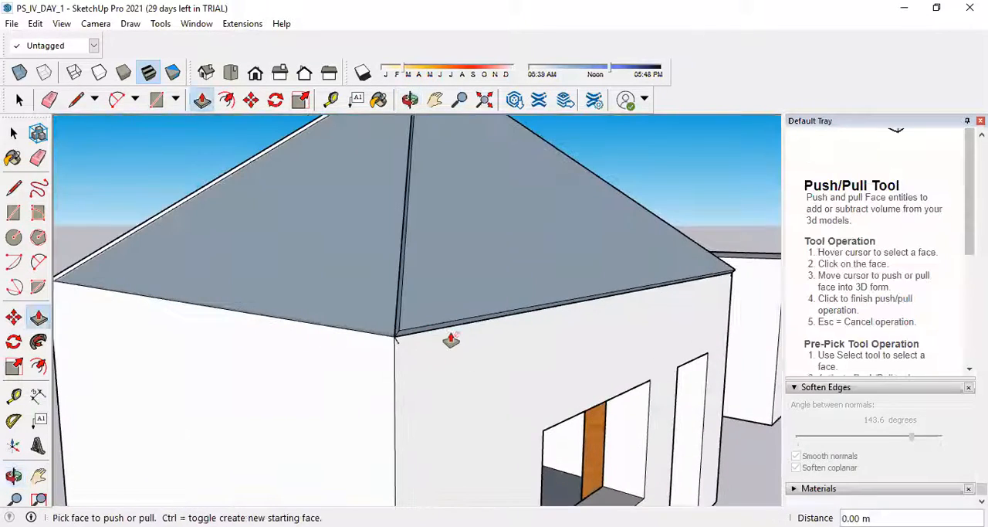
left_click(415, 336)
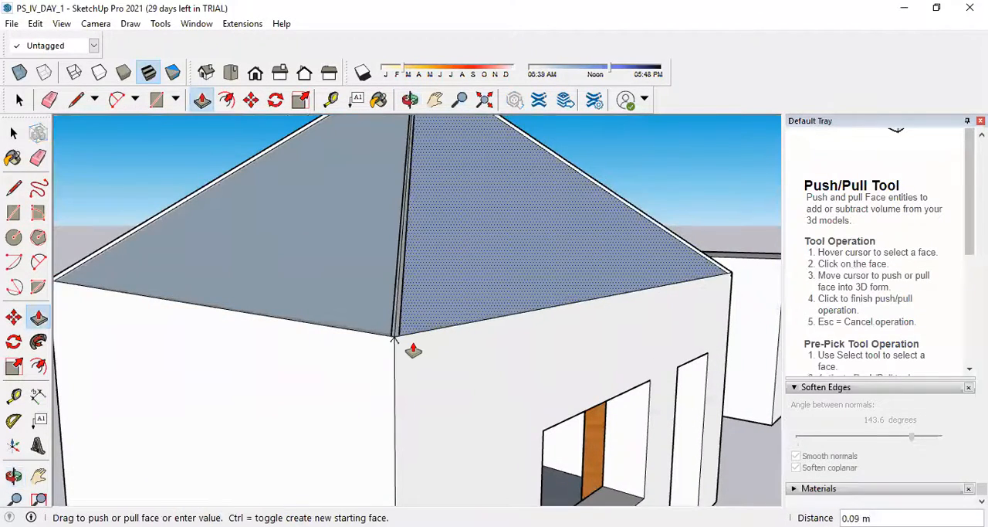
left_click(413, 349)
scroll(403, 335, "up", 3)
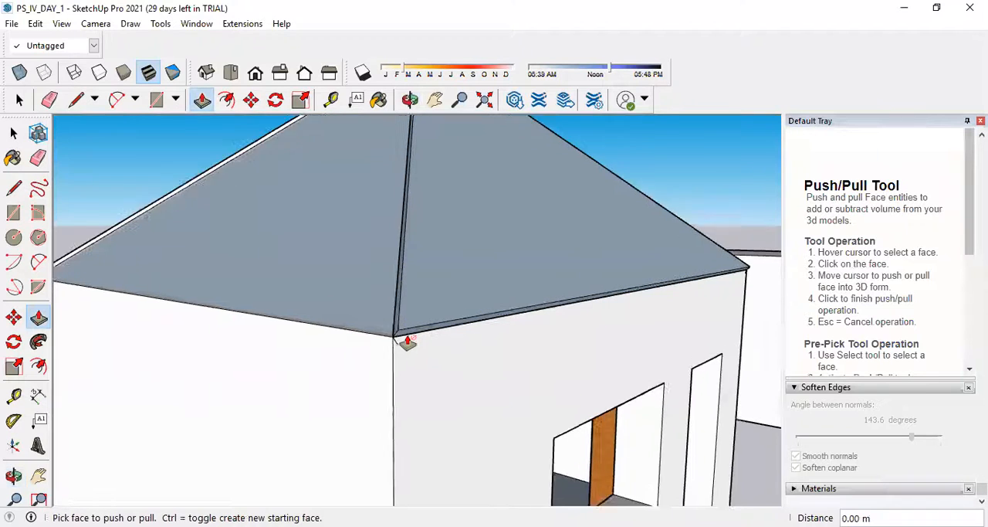
left_click(403, 333)
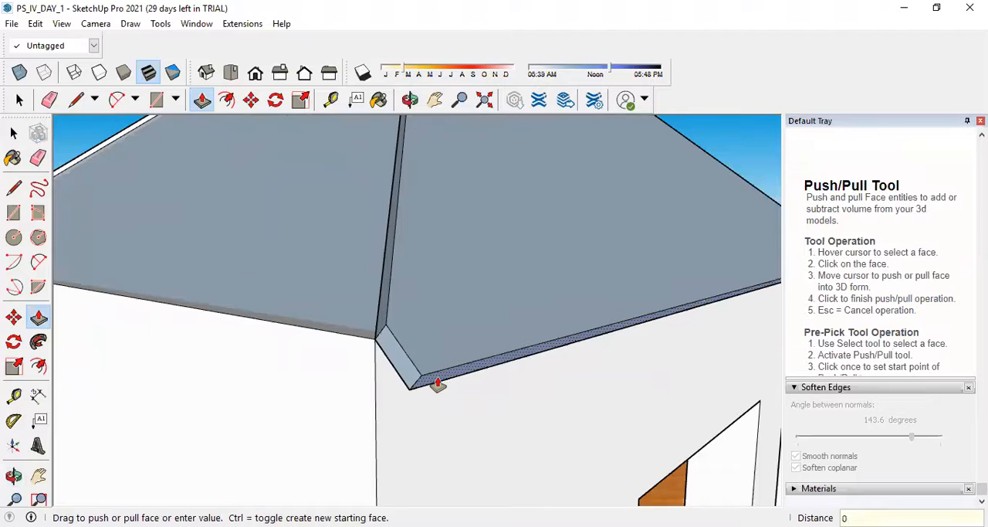
key("Return")
Reverse the face of the rear roof slope so its white side points outward.
scroll(271, 370, "down", 6)
middle_click_drag(618, 328, 105, 324)
scroll(389, 335, "up", 3)
middle_click_drag(521, 324, 202, 375)
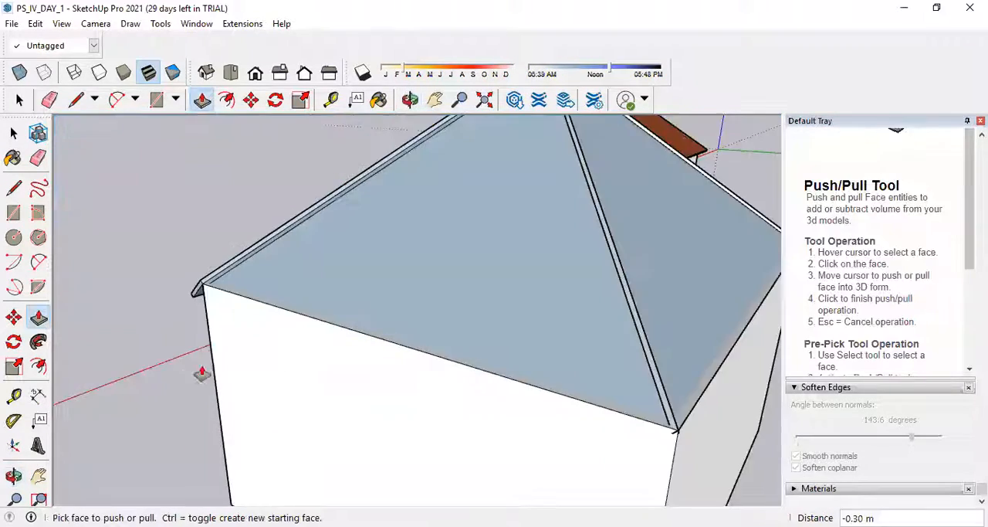
scroll(208, 372, "down", 5)
scroll(377, 357, "up", 6)
middle_click_drag(260, 415, 226, 404)
scroll(475, 388, "up", 4)
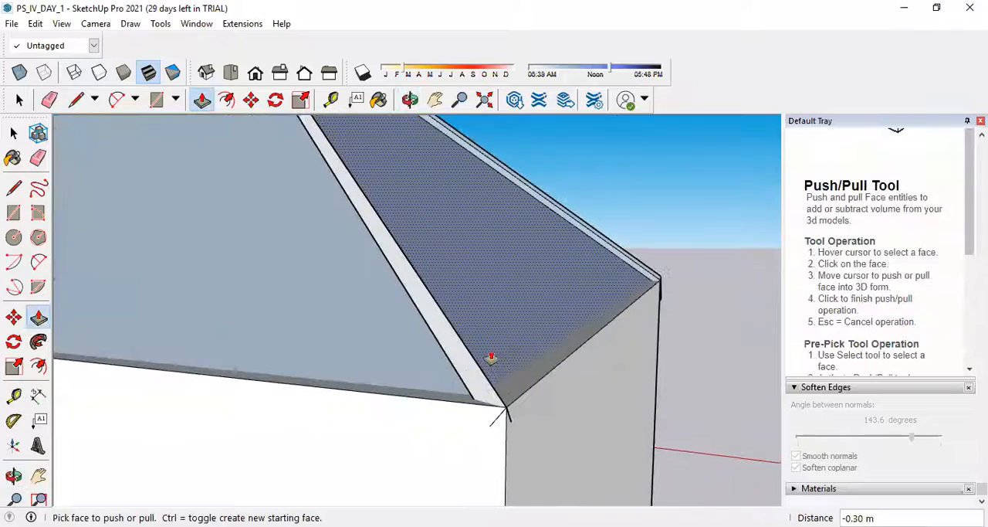
key("space")
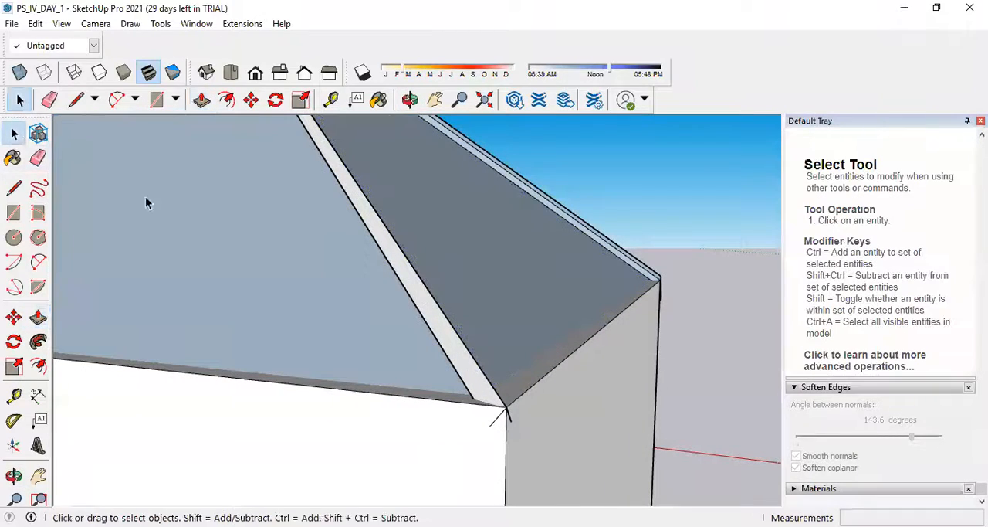
right_click(382, 337)
left_click(461, 252)
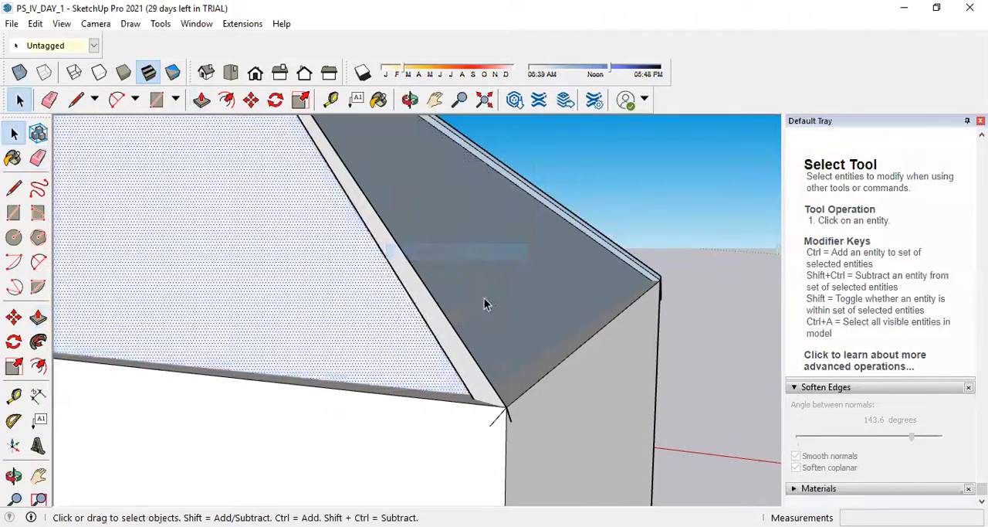
Reverse the faces of the two side roof slopes to match the rear slope.
right_click(484, 303)
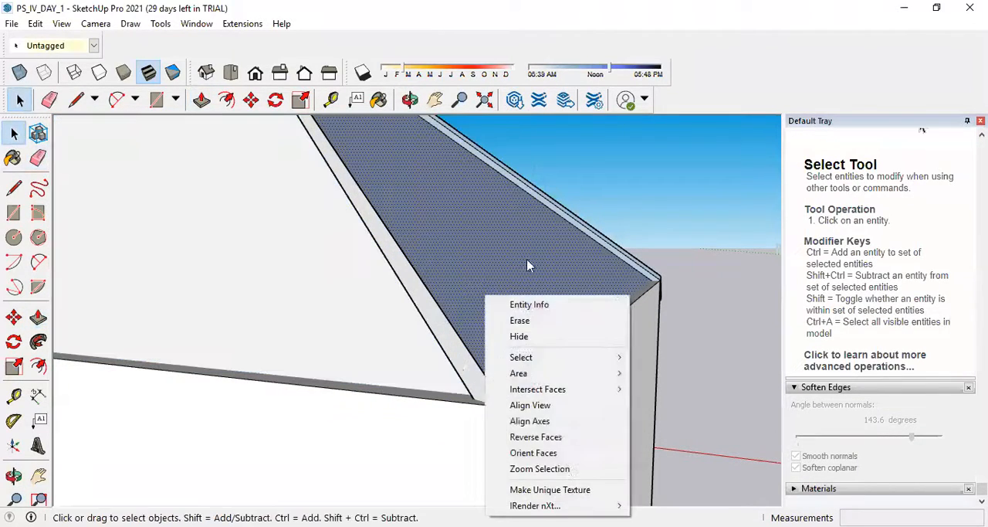
left_click(555, 438)
middle_click_drag(567, 437, 461, 380)
right_click(446, 376)
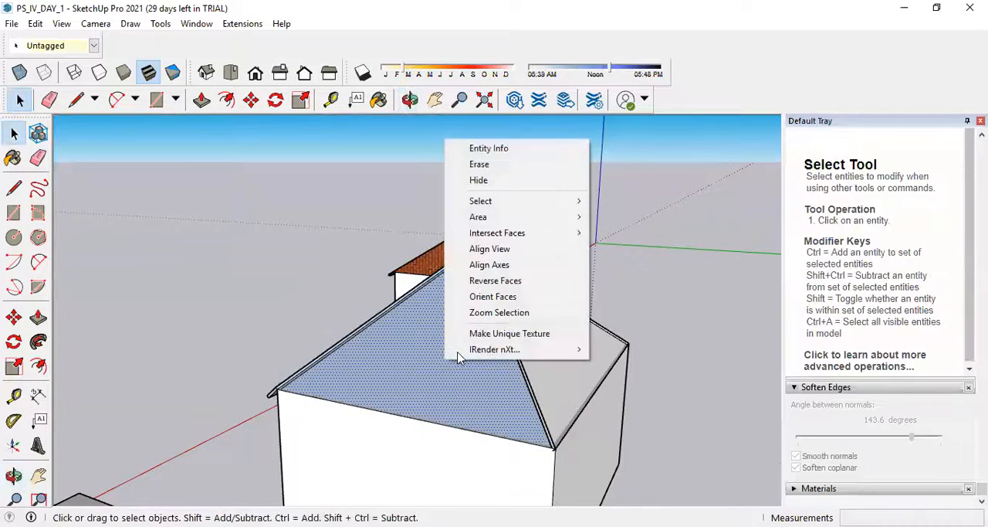
left_click(513, 284)
Thicken the roof slope on the box's side by pulling it 0.05 m outward with Push/Pull.
left_click(43, 320)
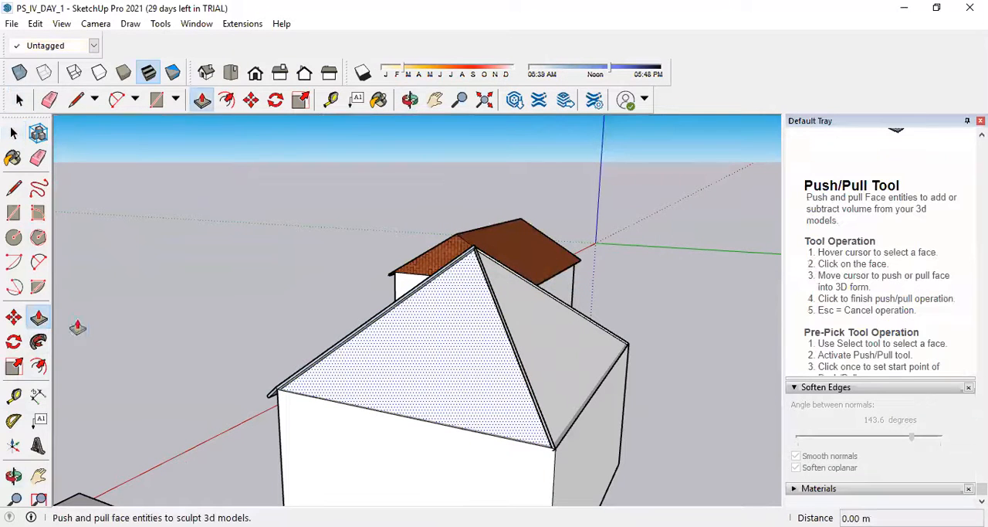
double_click(450, 372)
double_click(474, 374)
middle_click_drag(591, 423, 451, 374)
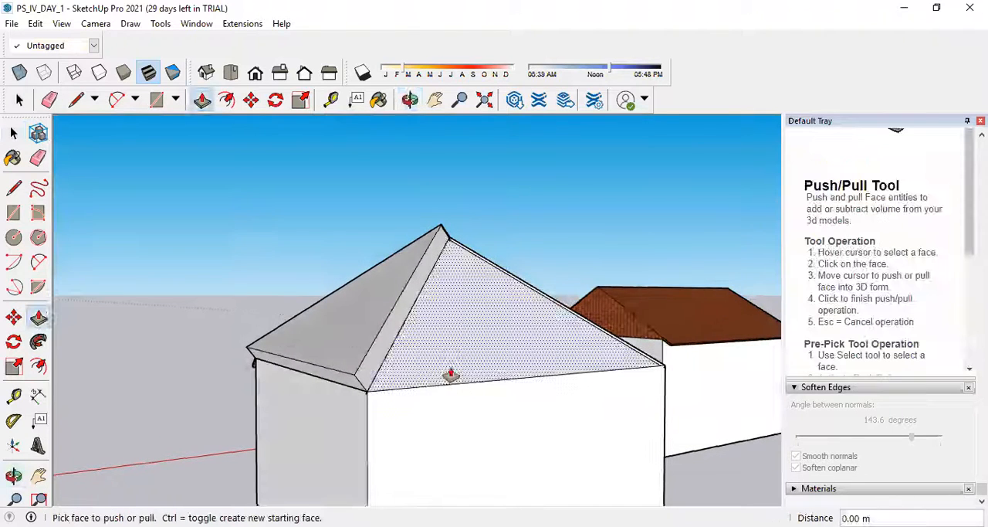
left_click(368, 359)
type("0.0")
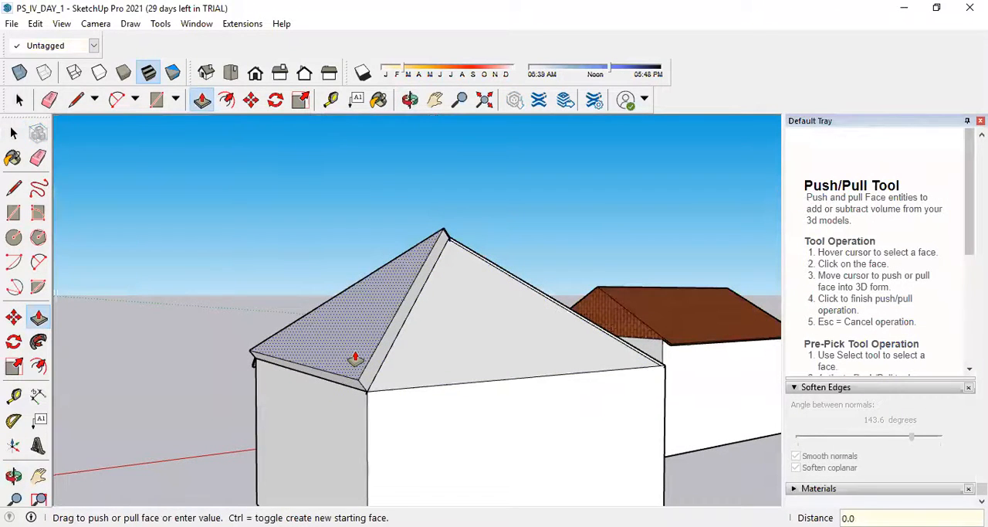
type("5")
key("Return")
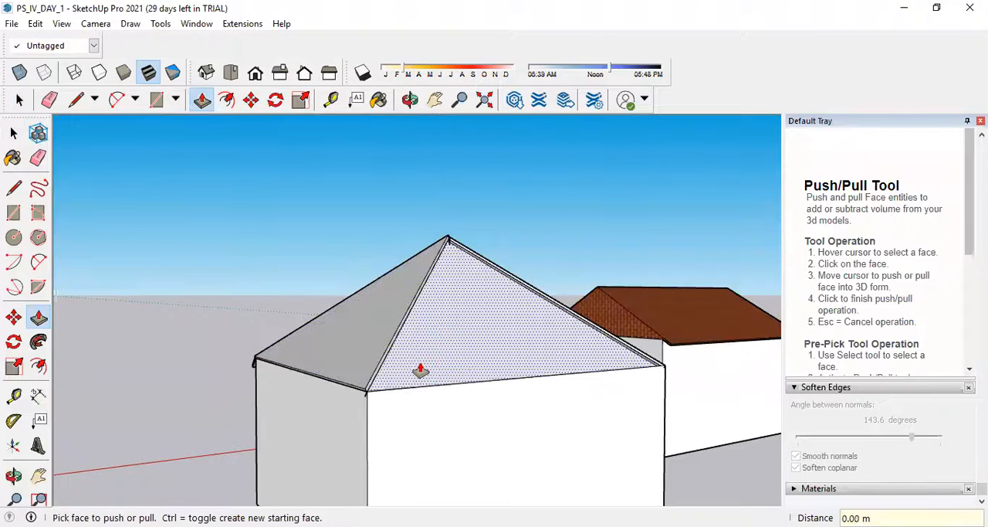
Pull the rear roof slope 0.05 m outward with Push/Pull.
left_click(465, 371)
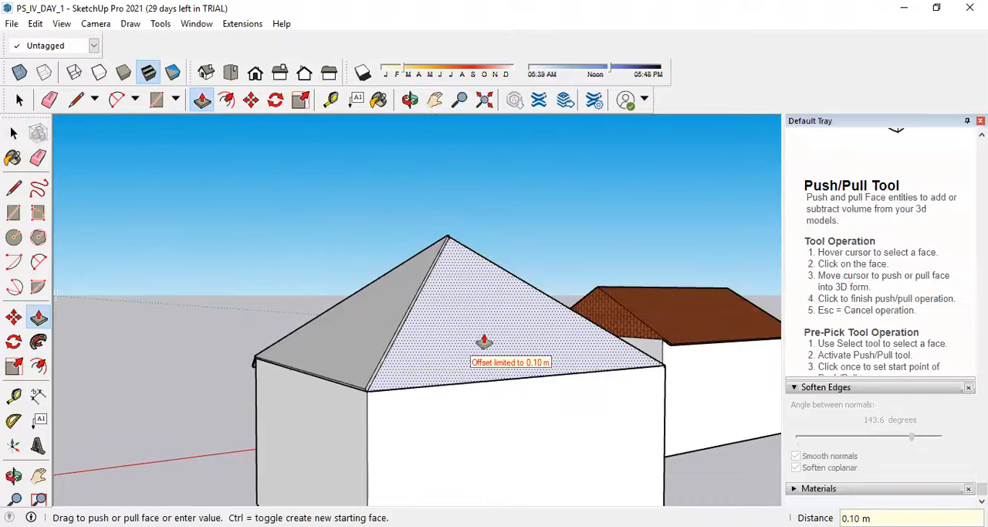
type("0.05")
key("Return")
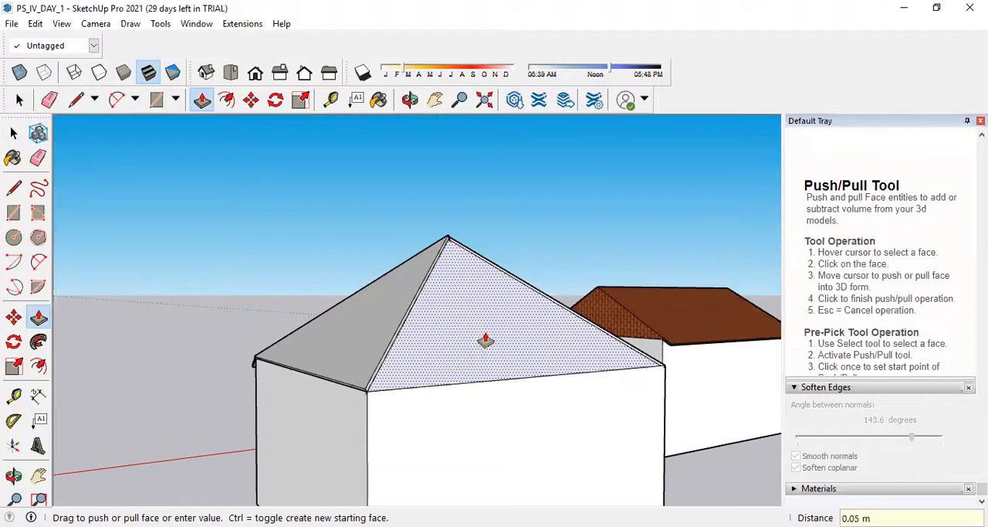
Pull the remaining unthickened roof slope 0.05 m outward with Push/Pull.
mouse_move(545, 359)
middle_mouse_down()
mouse_move(285, 375)
mouse_move(335, 360)
middle_mouse_up()
scroll(327, 345, "up", 3)
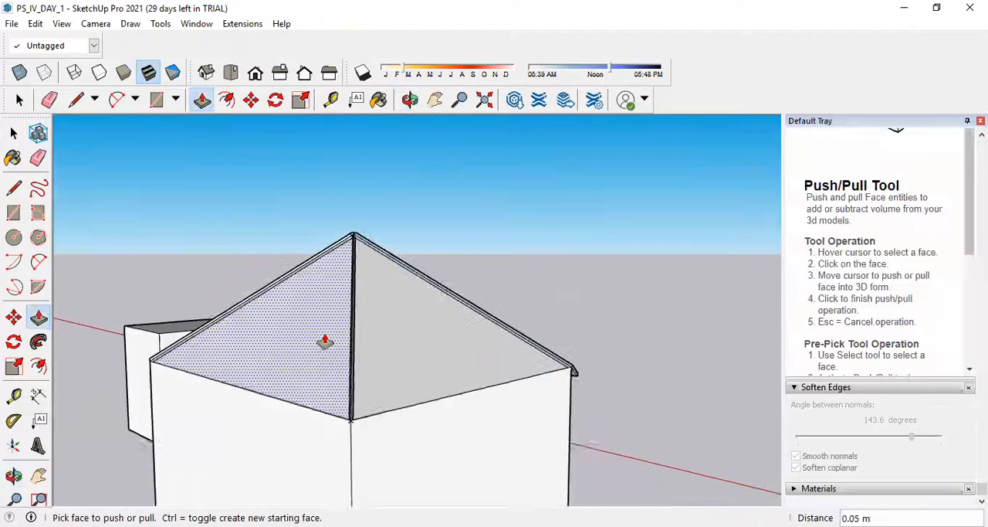
left_click(316, 357)
left_click(316, 234)
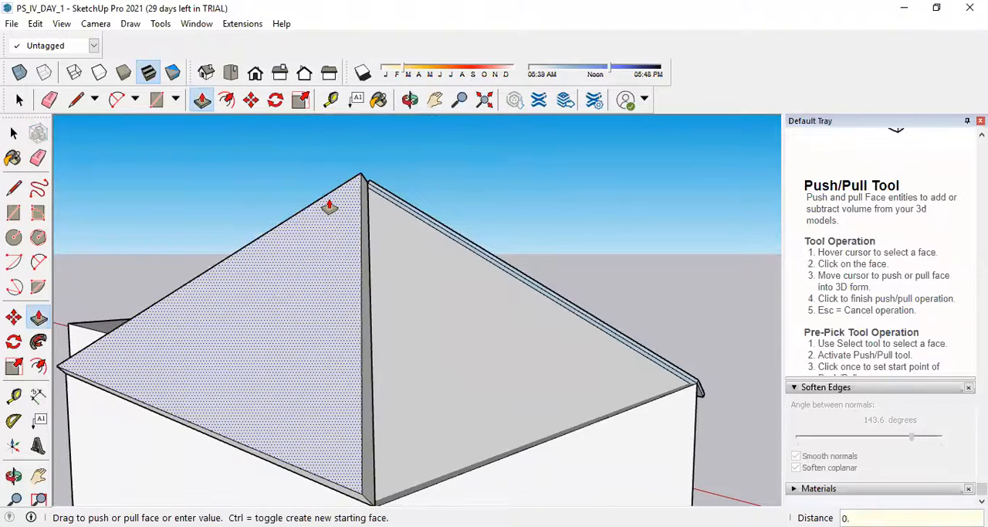
key("Return")
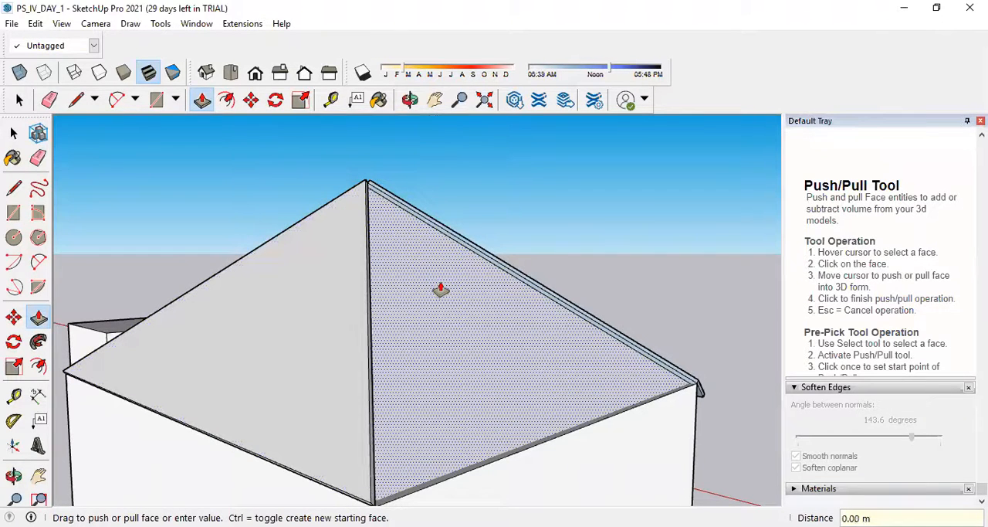
Extend the eave of the white roof slope 0.30 m outward by pulling its narrow lower edge face.
middle_click_drag(558, 349, 410, 378)
scroll(407, 471, "up", 5)
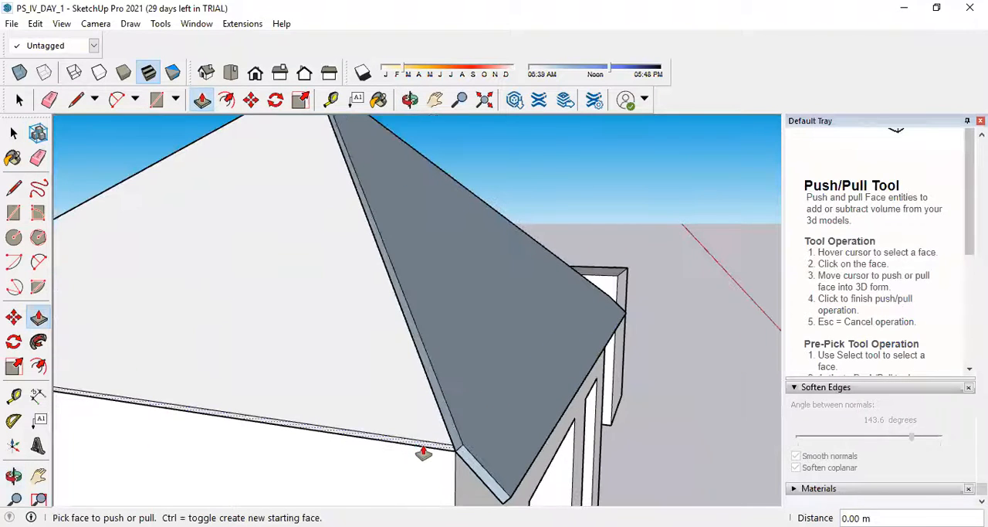
left_click(423, 453)
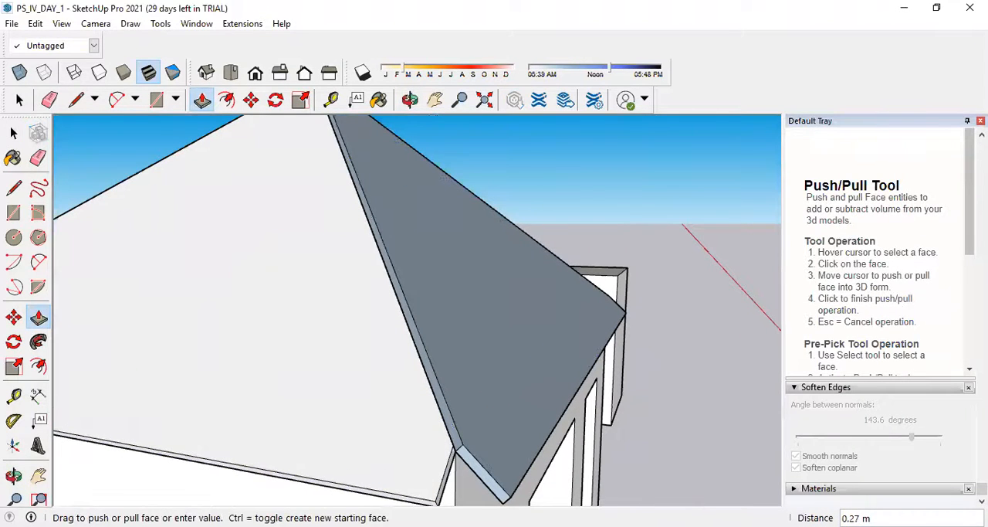
key("Return")
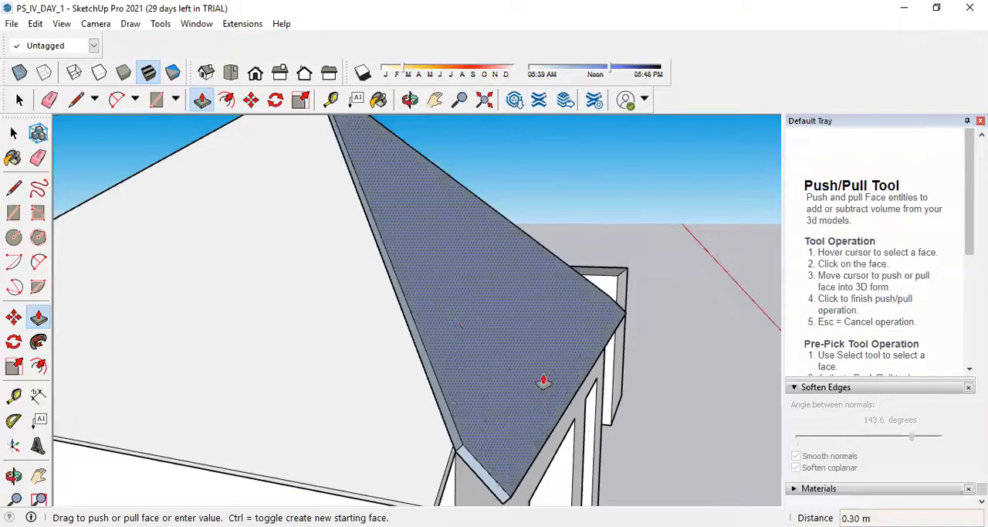
Extend the eaves of the other roof slopes by repeating the same 0.30 m Push/Pull on their lower edge faces.
scroll(260, 419, "down", 5)
middle_click_drag(260, 419, 604, 390)
scroll(552, 354, "up", 3)
scroll(553, 354, "up", 1)
double_click(553, 358)
middle_click_drag(381, 389, 633, 374)
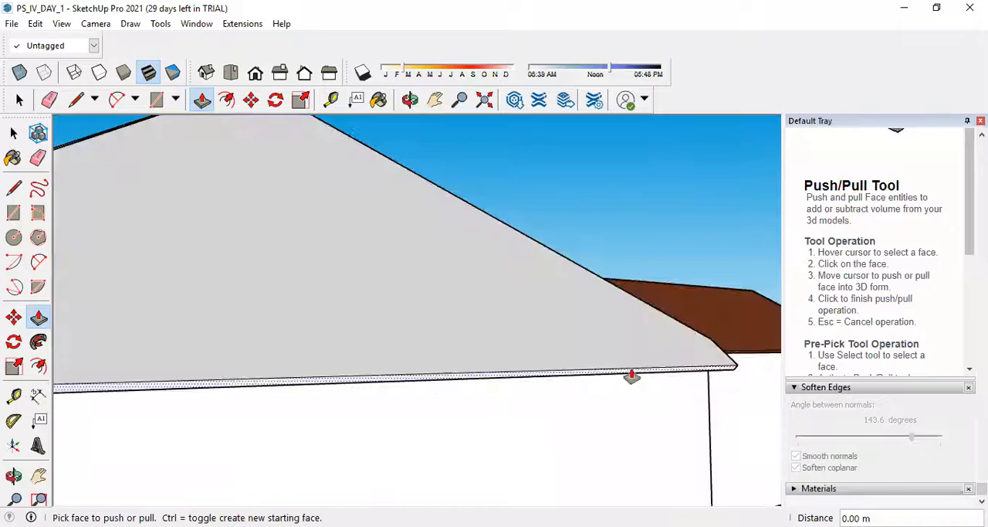
scroll(399, 412, "down", 3)
scroll(492, 397, "up", 4)
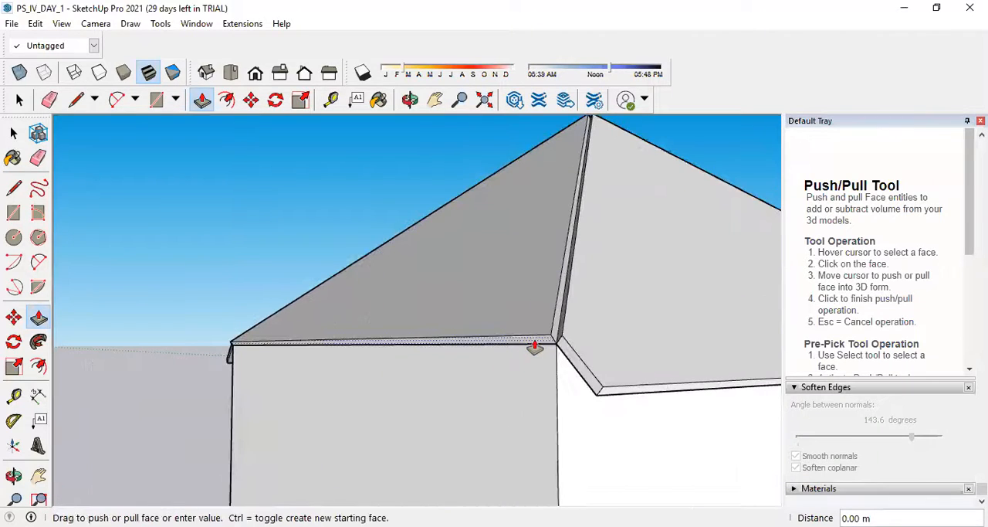
double_click(534, 343)
scroll(531, 347, "down", 4)
scroll(538, 347, "up", 5)
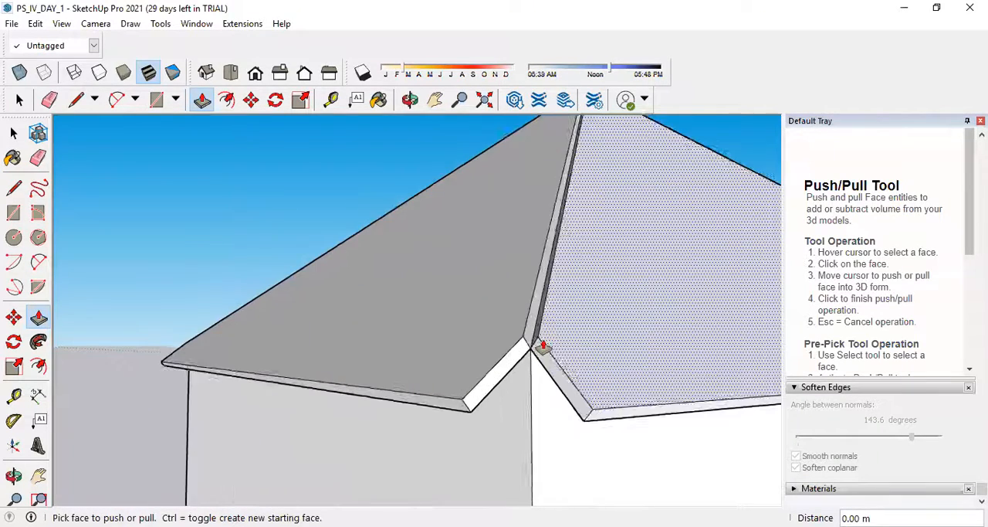
Draw a line between the upper corners of two adjacent slopes to close the first hip gap's lower end with a triangle.
scroll(532, 346, "up", 3)
left_click(14, 188)
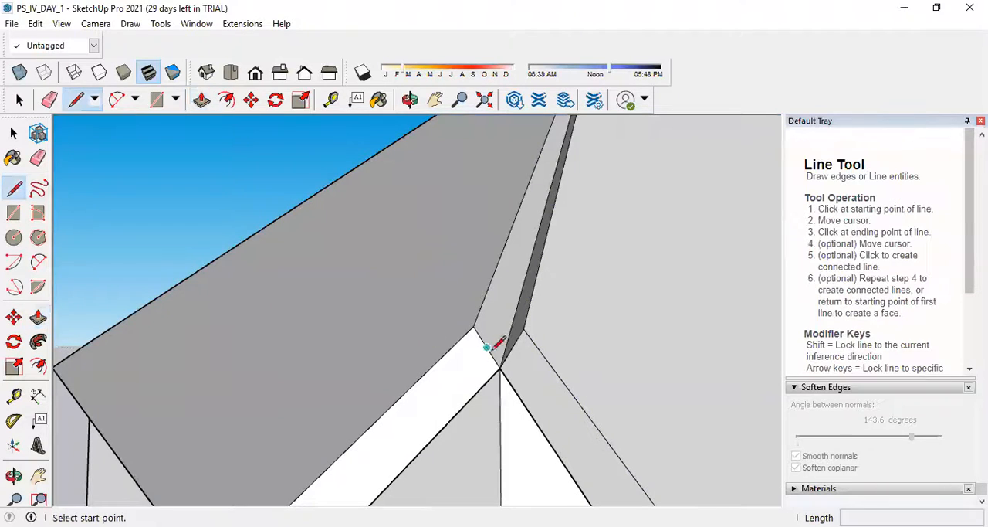
left_click(473, 326)
left_click(524, 330)
scroll(518, 375, "down", 3)
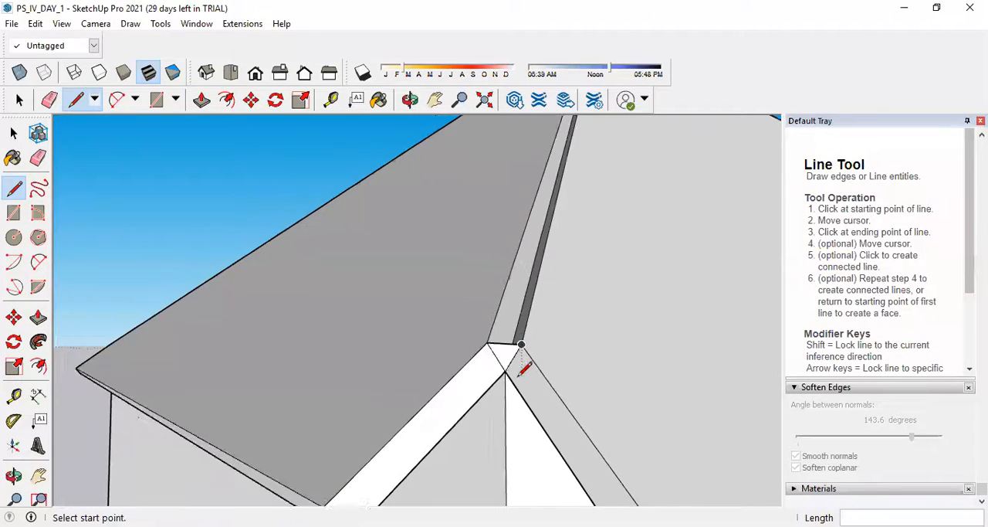
Extrude the small triangle along the first hip gap up to the roof apex, about 4.68 m.
left_click(38, 318)
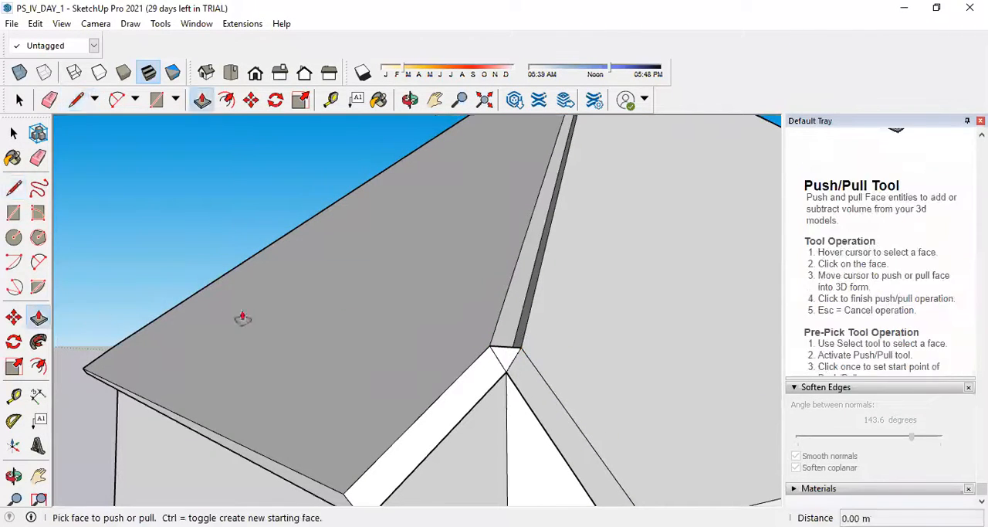
middle_click_drag(243, 316, 370, 403)
left_click(372, 406)
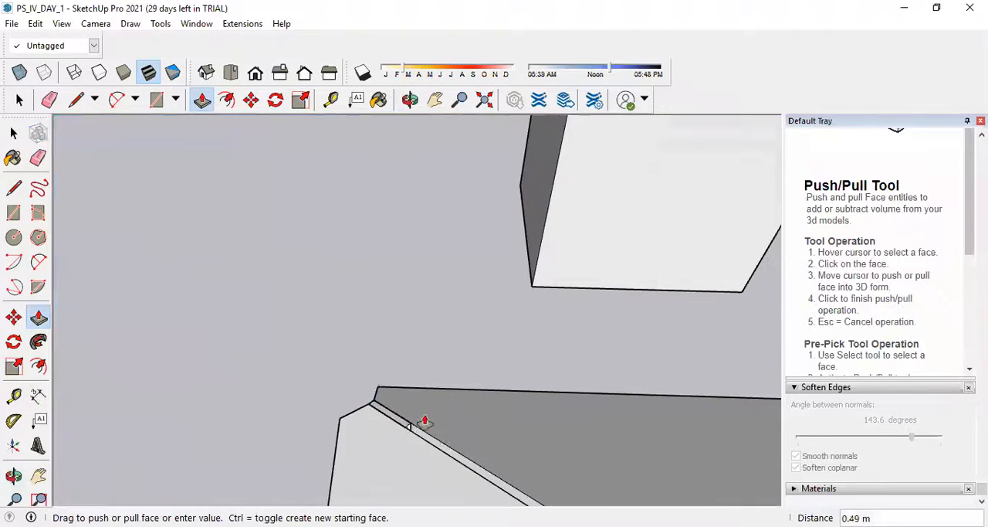
scroll(408, 402, "down", 5)
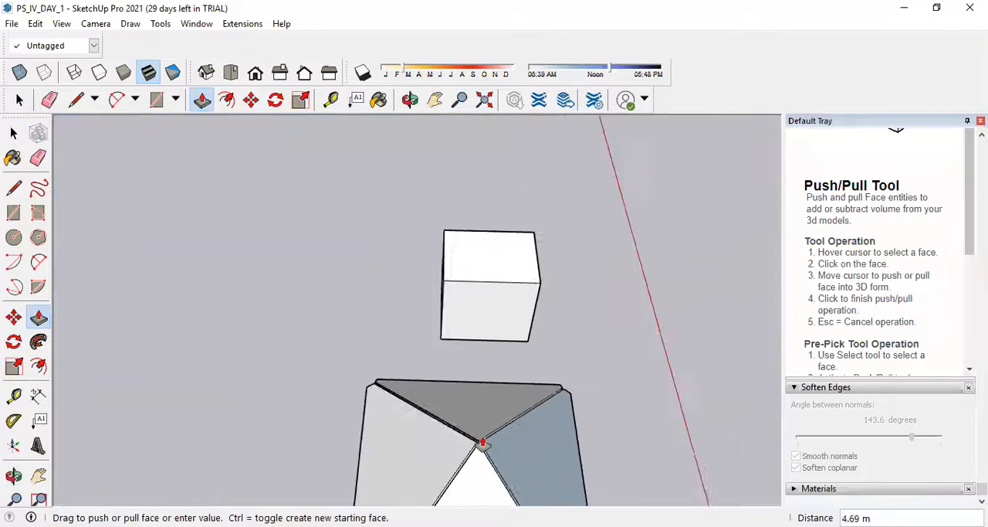
scroll(479, 452, "up", 3)
scroll(480, 452, "up", 2)
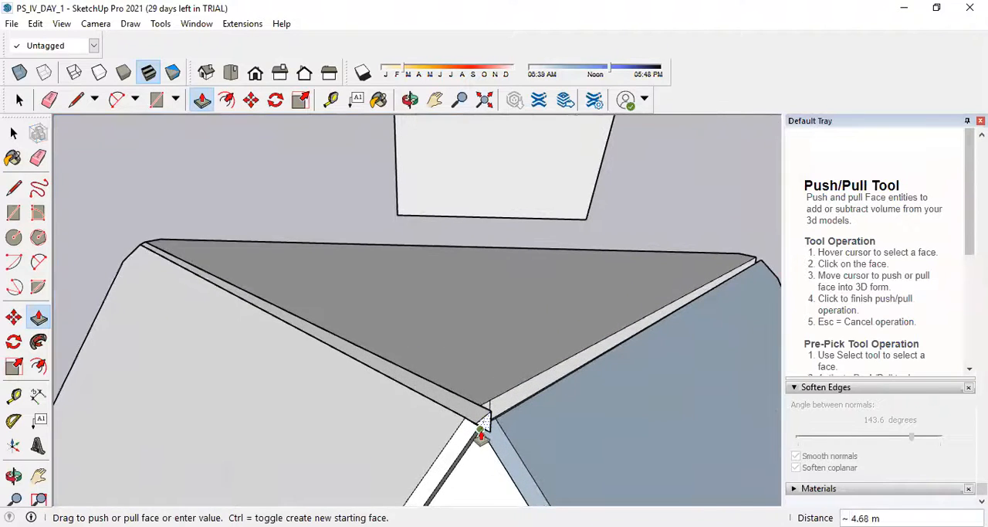
left_click(482, 431)
Close the lower end of the second hip gap with a line between the two slopes' upper corners.
middle_click_drag(494, 419, 578, 145)
scroll(543, 146, "up", 2)
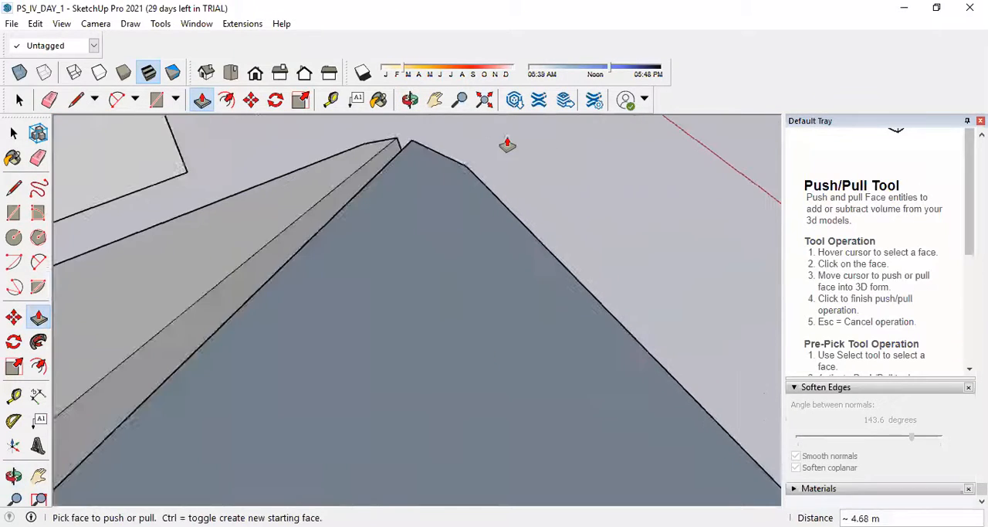
left_click(13, 188)
scroll(406, 137, "up", 2)
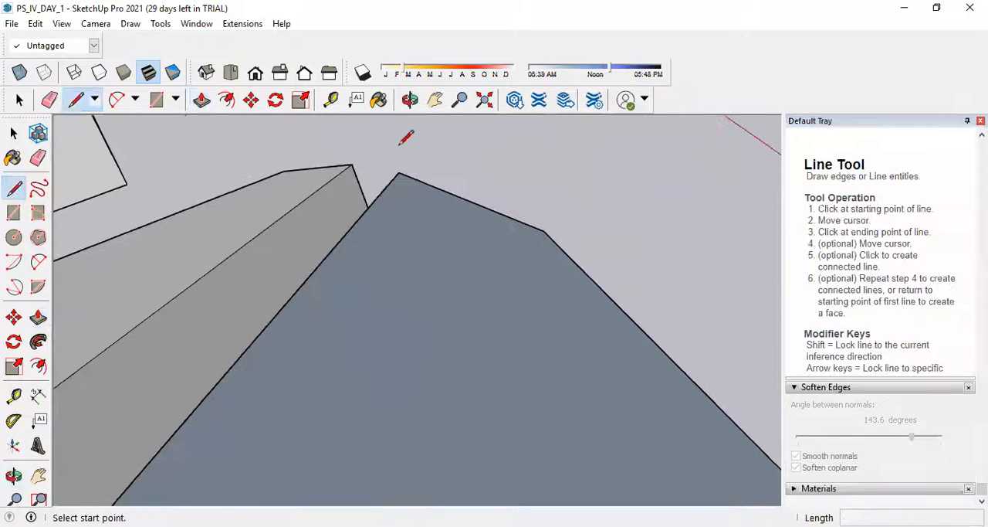
left_click(351, 163)
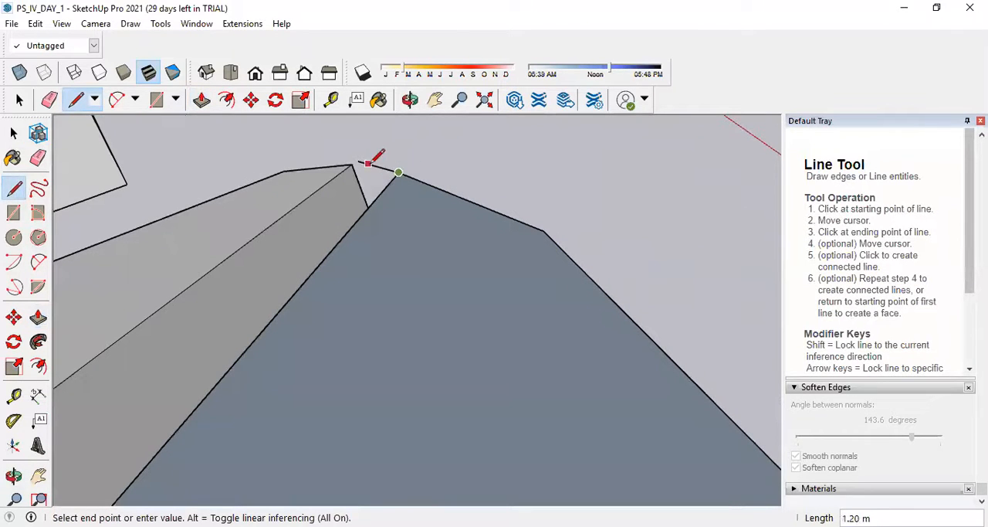
left_click(399, 171)
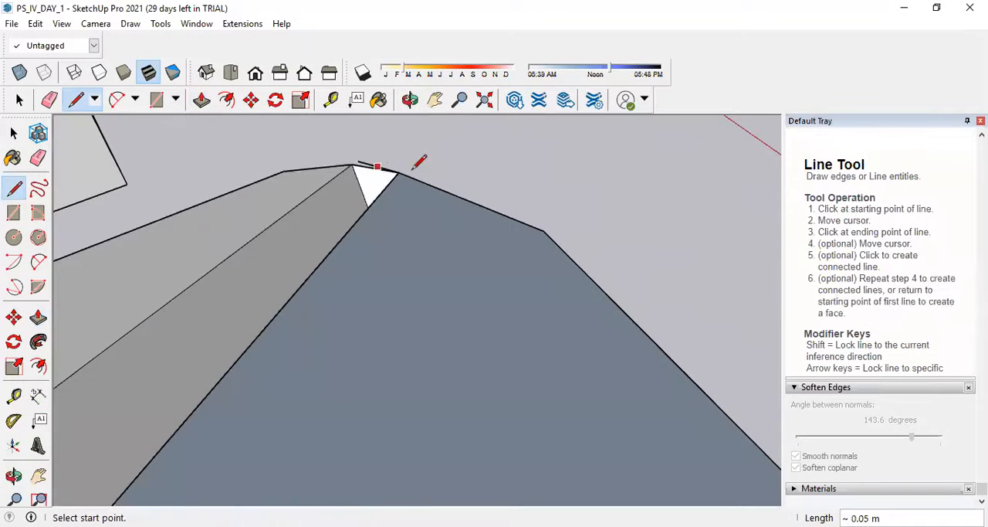
Erase the stray edge sticking out beside the triangle at the second hip's lower end.
left_click(33, 166)
scroll(343, 154, "up", 2)
scroll(426, 238, "down", 5)
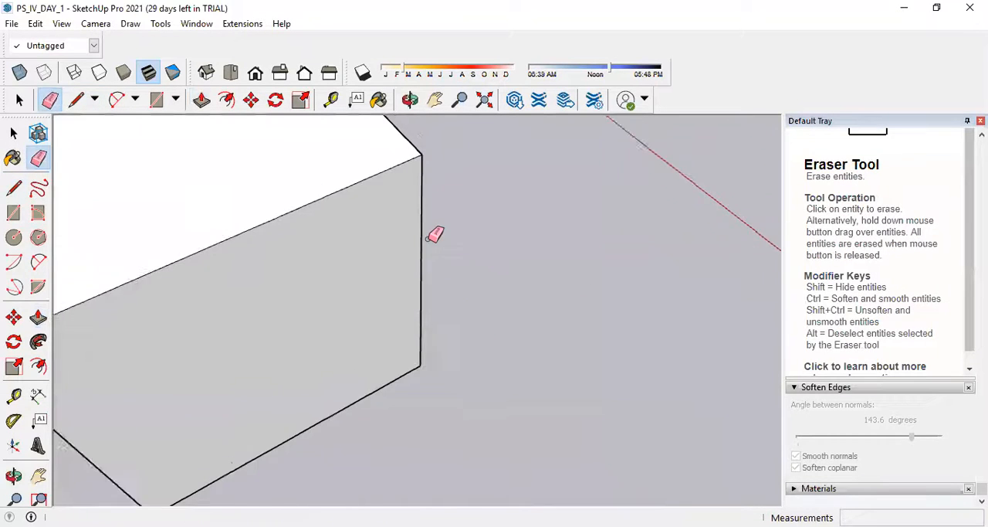
scroll(546, 323, "up", 4)
scroll(563, 339, "up", 3)
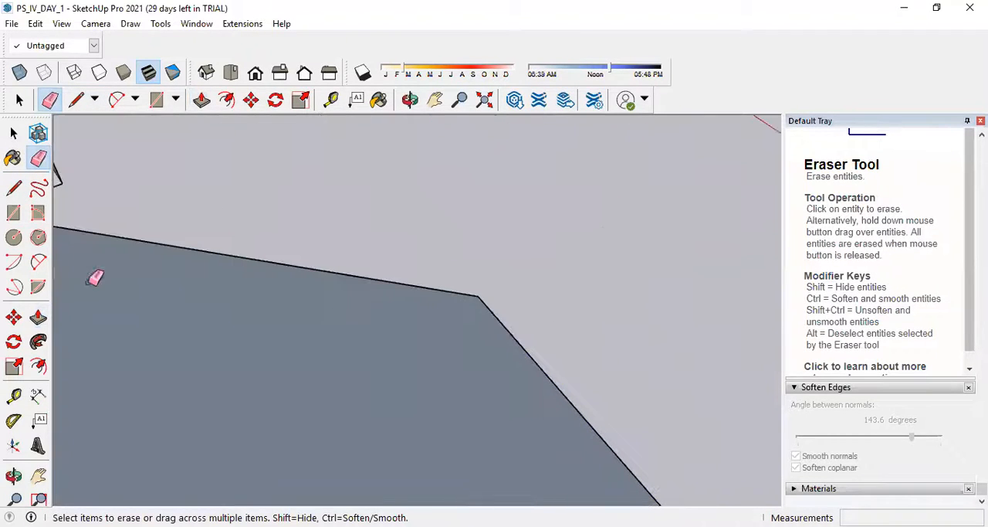
scroll(311, 309, "down", 5)
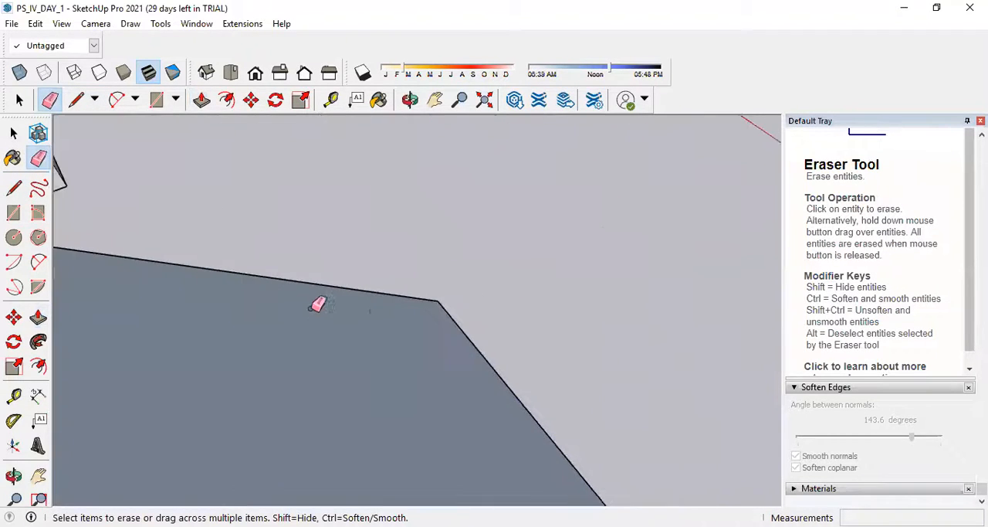
Fill the second hip gap by extruding its triangle about 4.64 m up to the roof apex.
left_click(39, 317)
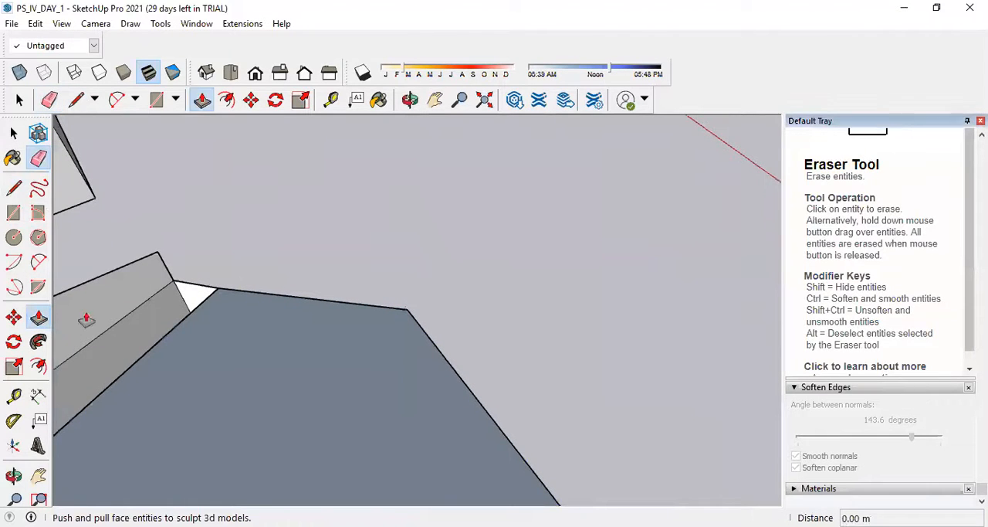
left_click(195, 299)
scroll(245, 305, "down", 5)
scroll(239, 309, "down", 5)
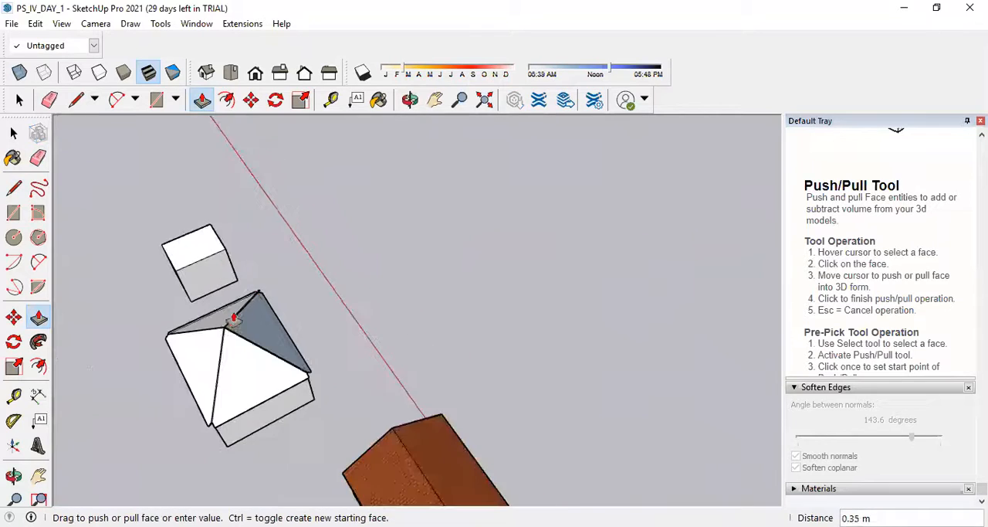
scroll(217, 344, "up", 5)
scroll(216, 342, "up", 4)
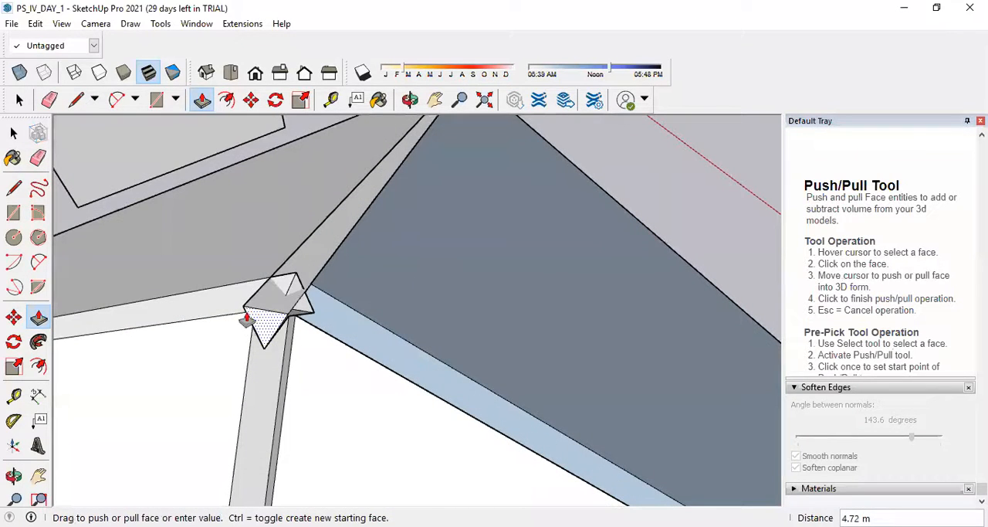
left_click(274, 282)
Draw a line about 0.05 m long across the third hip gap's lower end to form its closing triangle.
middle_click_drag(315, 300, 622, 224)
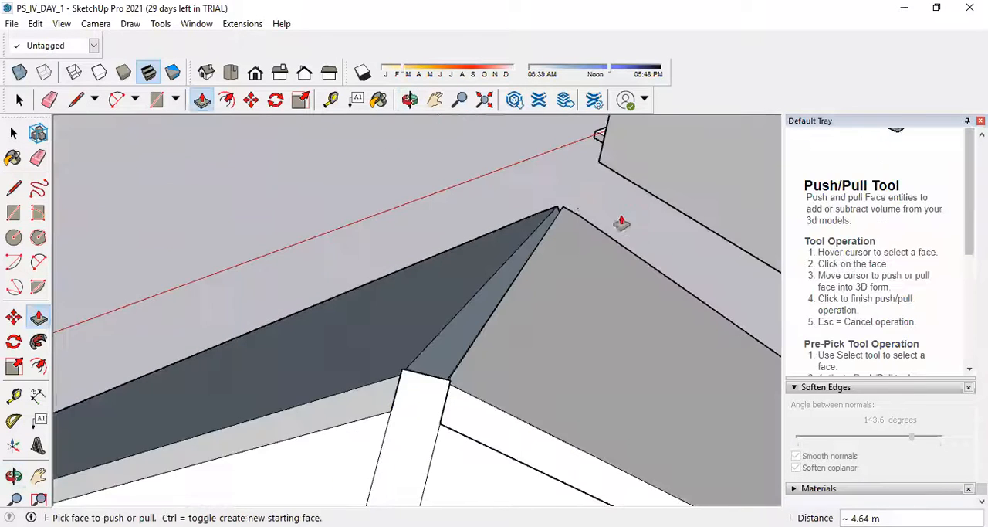
scroll(585, 212, "up", 1)
left_click(16, 189)
scroll(622, 218, "up", 4)
scroll(574, 250, "down", 2)
scroll(540, 273, "up", 2)
scroll(547, 288, "down", 2)
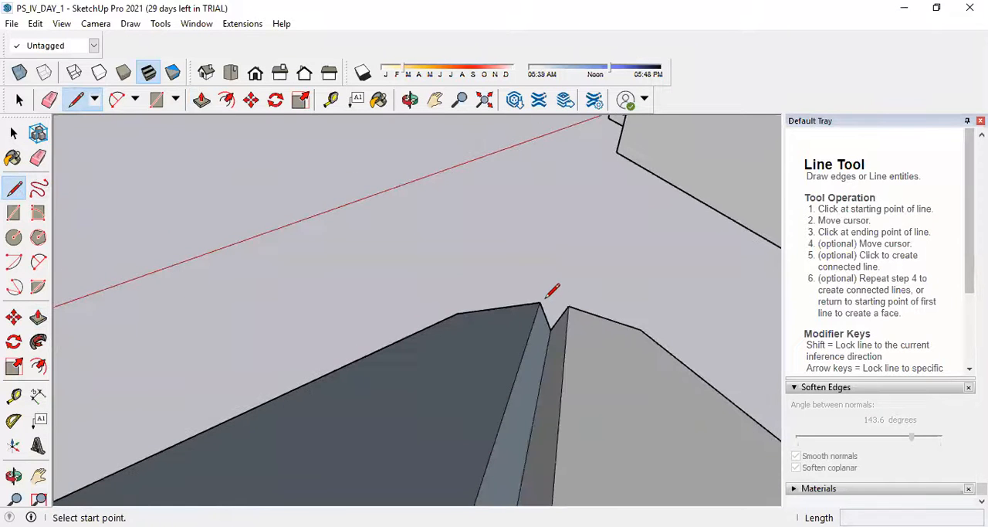
left_click(541, 302)
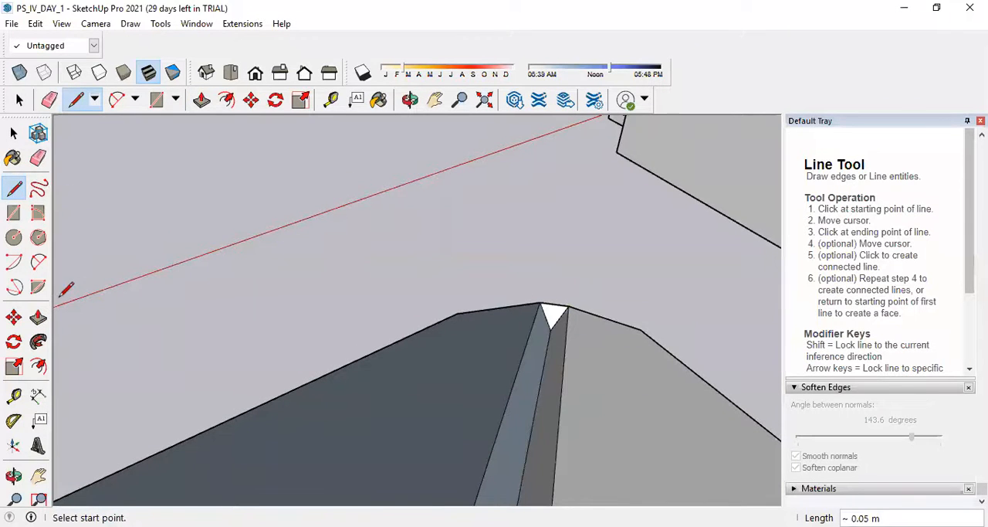
Fill the third hip gap by repeating the last Push/Pull distance on its triangle.
left_click(41, 321)
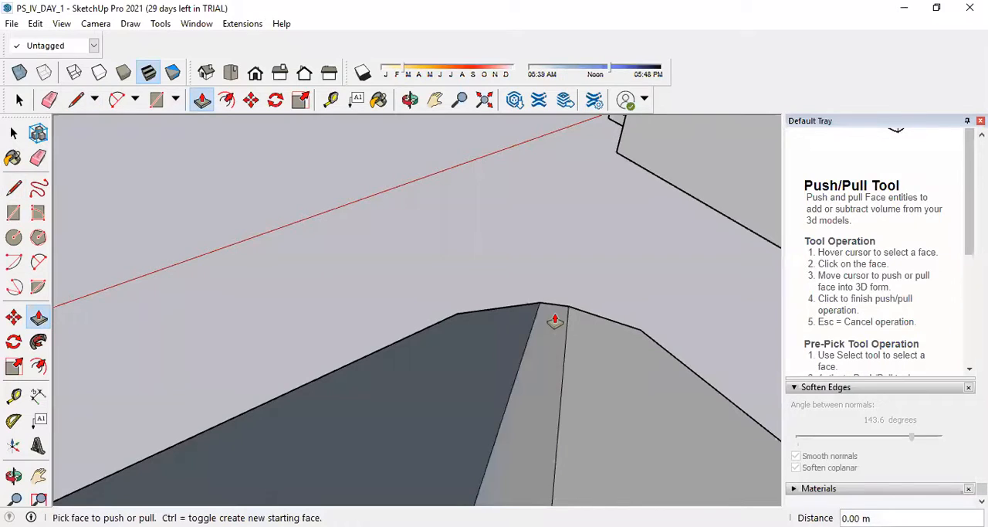
scroll(555, 318, "down", 4)
scroll(513, 410, "up", 4)
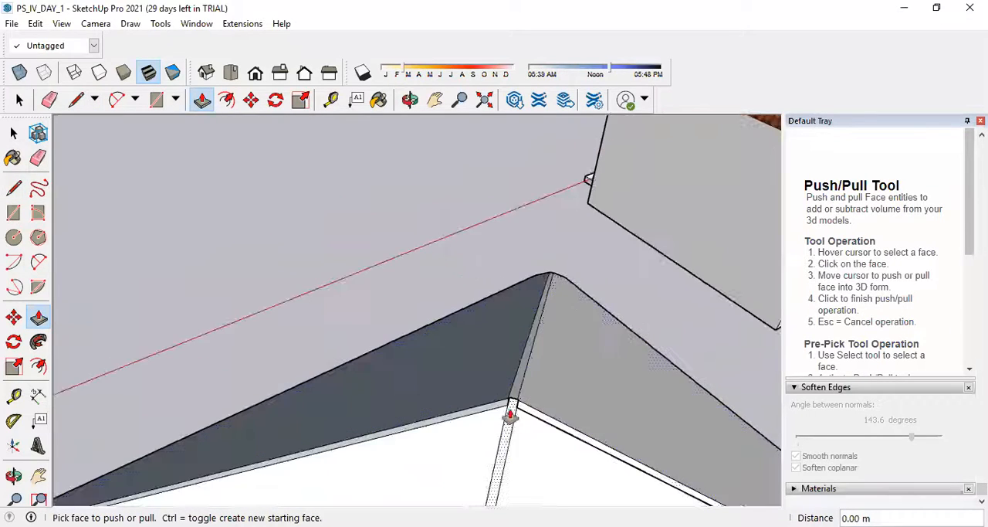
Draw a line about 0.05 m long across the lower end of the fourth hip gap to form its triangle.
middle_click_drag(512, 410, 391, 309)
scroll(481, 254, "down", 2)
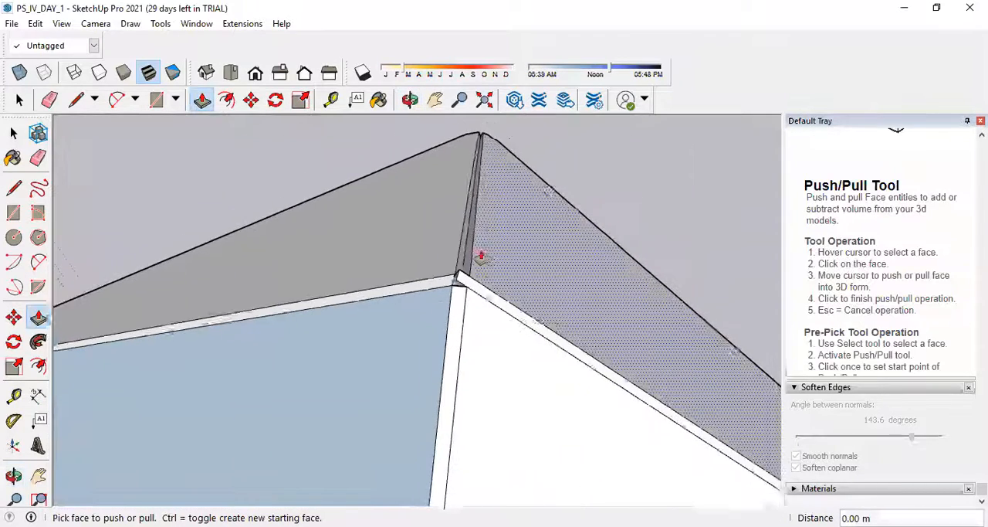
scroll(490, 143, "up", 4)
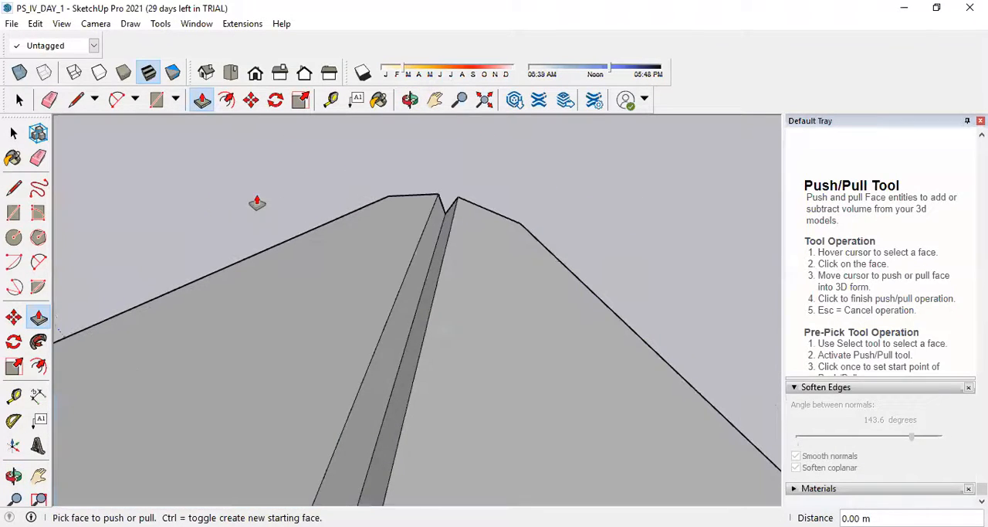
left_click(14, 189)
left_click(438, 194)
left_click(457, 198)
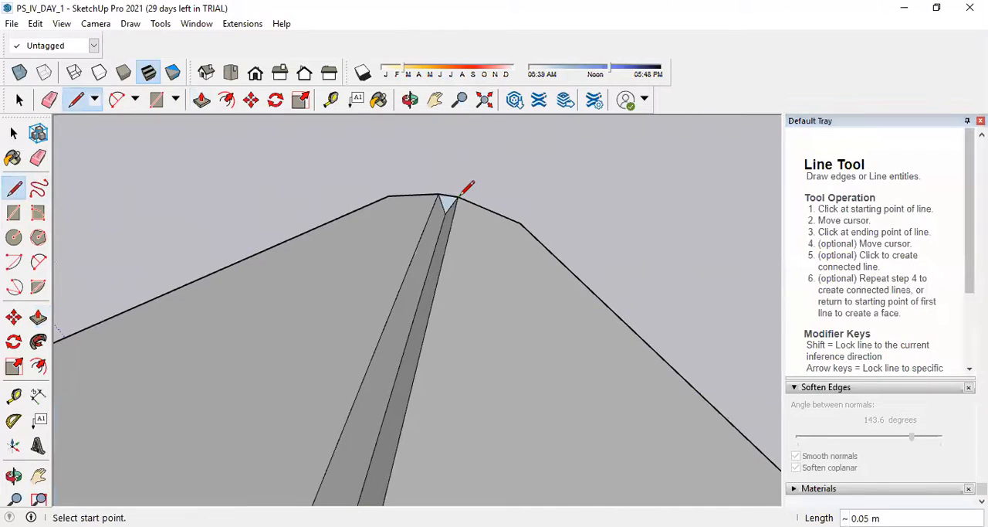
Try to repeat the last Push/Pull distance on the fourth hip's triangle and undo it.
left_click(38, 317)
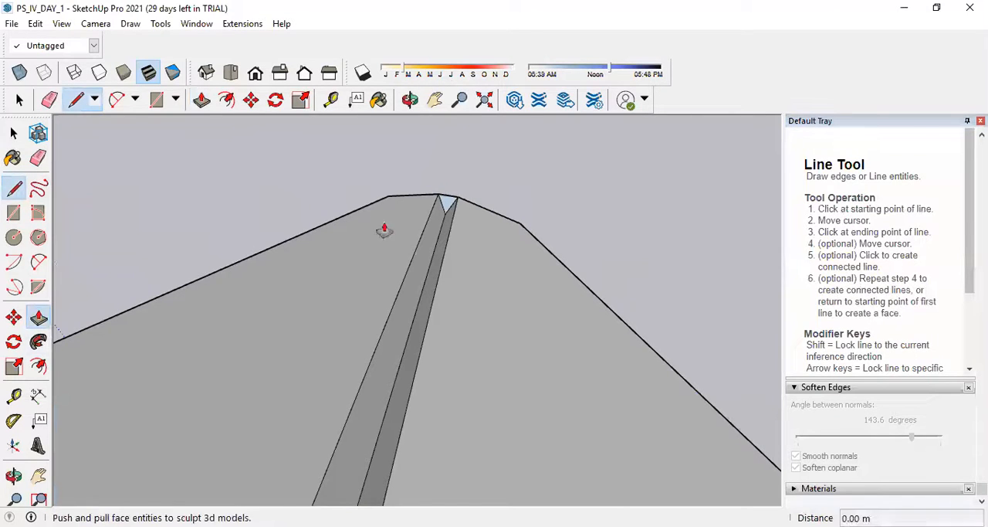
double_click(449, 202)
key("ctrl+z")
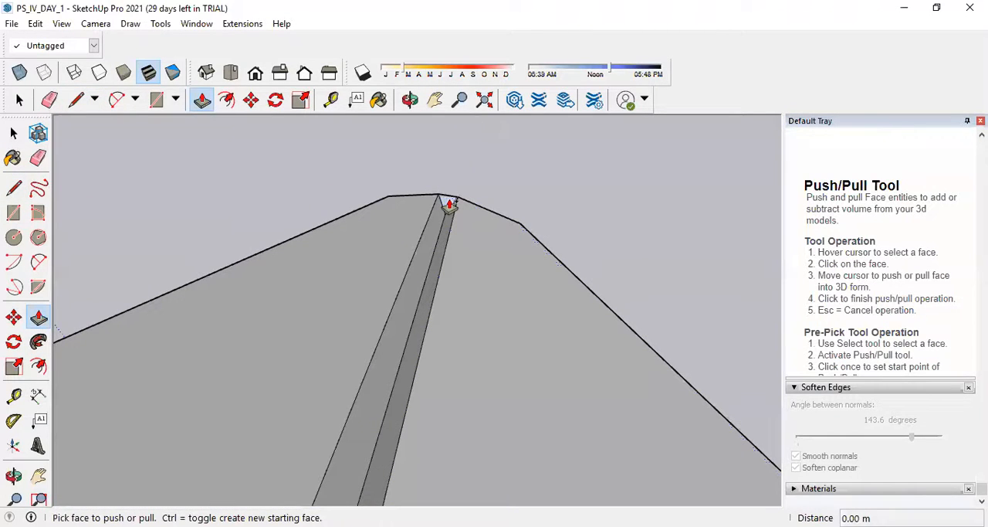
key("space")
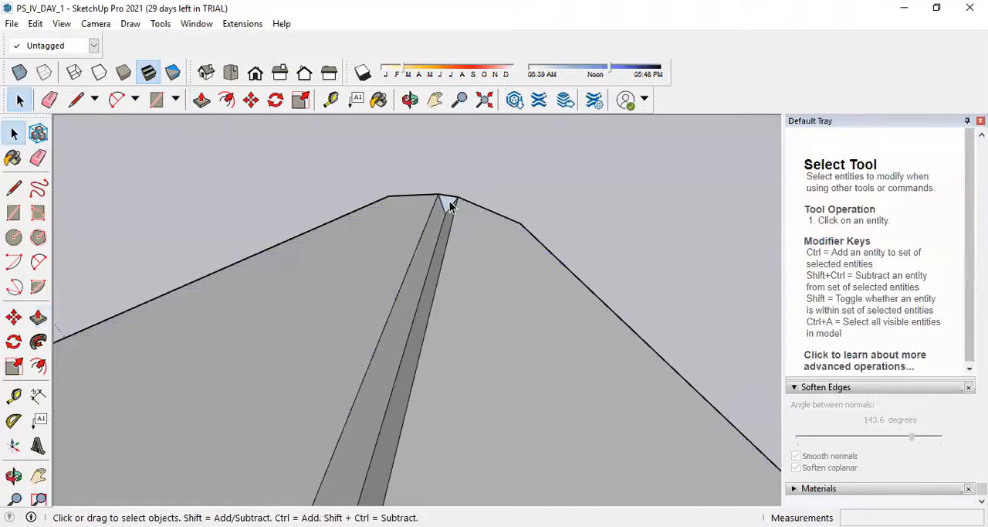
Reverse the closing triangle's face on the fourth hip and repeat the last Push/Pull distance to fill the gap.
right_click(445, 205)
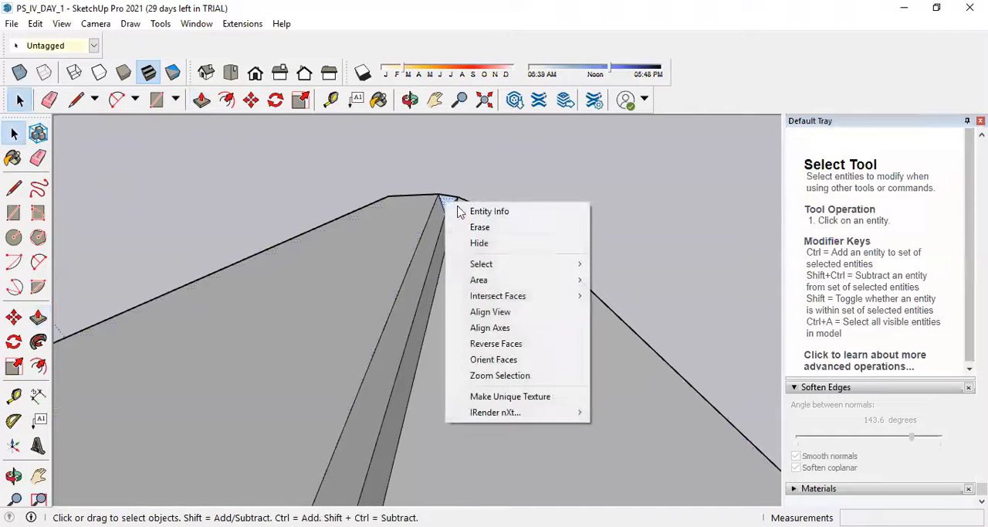
left_click(506, 342)
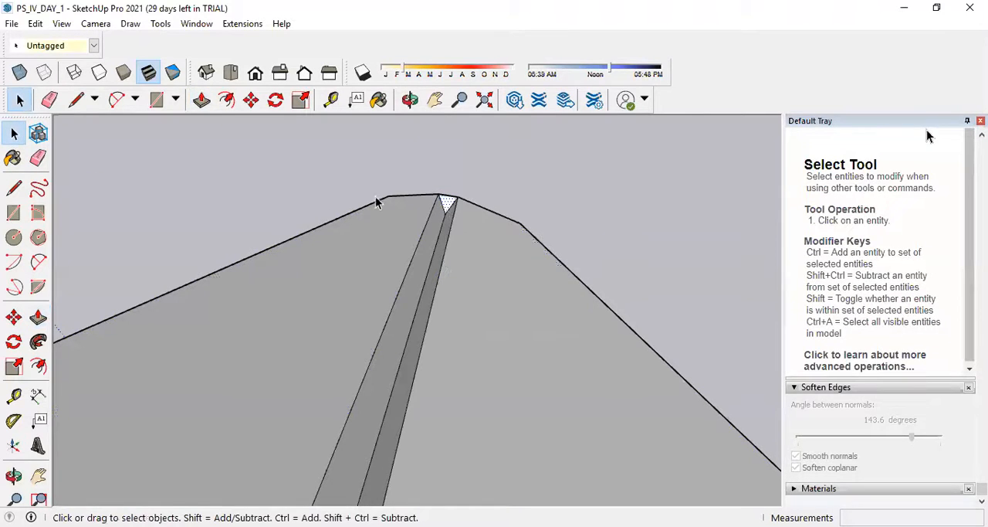
left_click(38, 317)
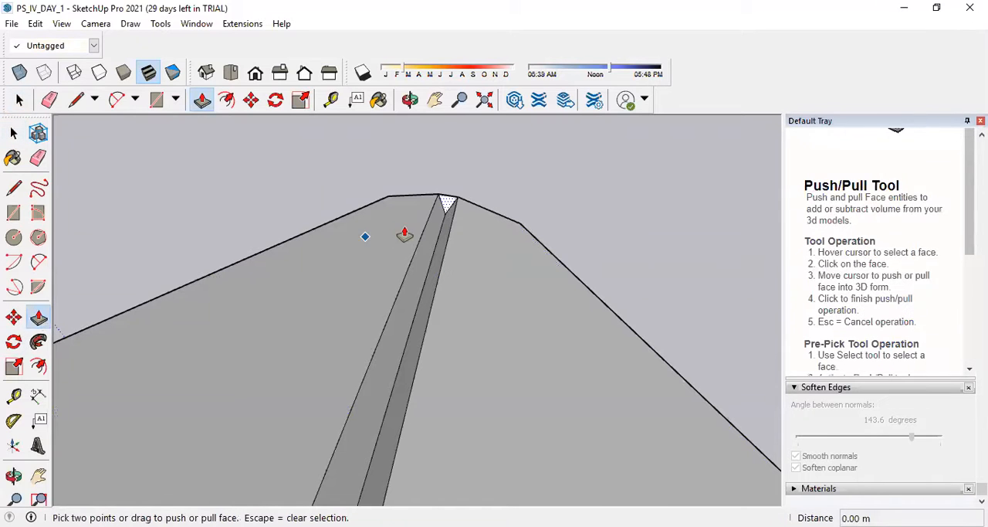
double_click(448, 204)
scroll(451, 216, "down", 8)
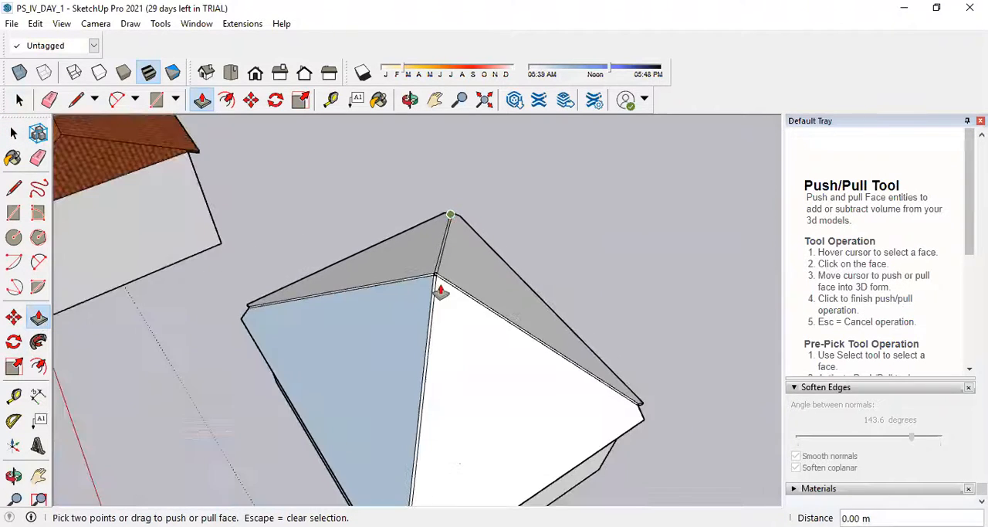
Push/Pull the small end face of the hip fill at the roof's apex by about 0.04 m.
scroll(440, 291, "up", 10)
middle_click_drag(426, 304, 368, 294)
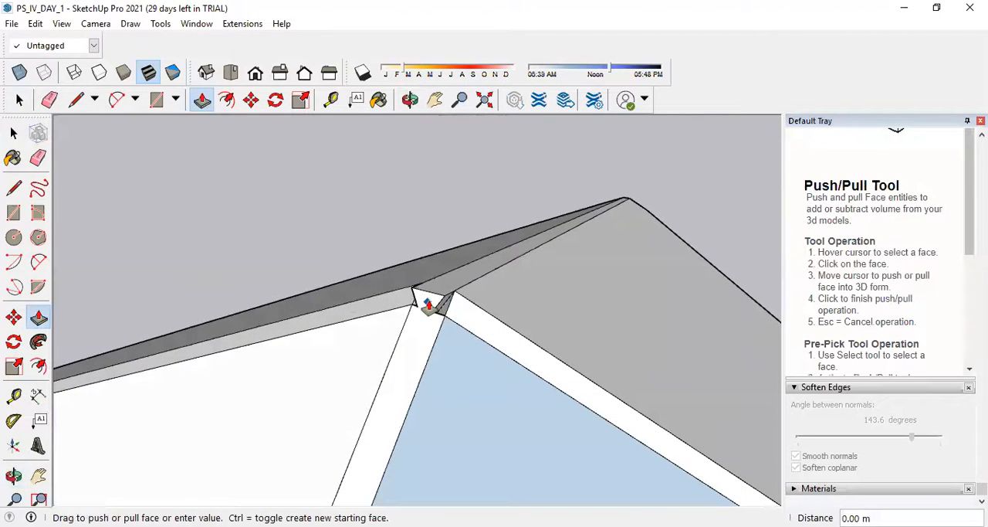
left_click_drag(428, 305, 480, 291)
scroll(300, 367, "down", 3)
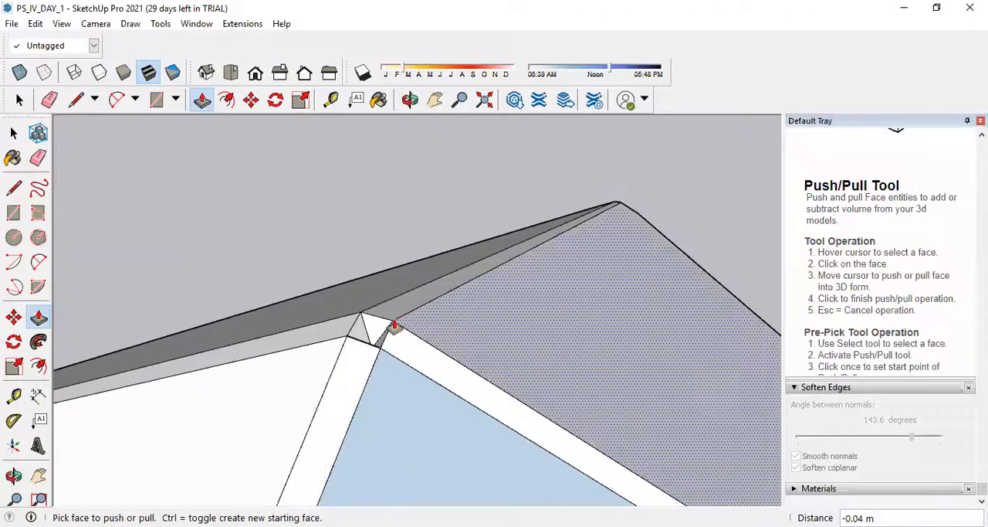
Draw lines around the four corners of the apex opening and across its diagonal to close it with faces.
middle_click_drag(394, 326, 141, 331)
left_click(14, 188)
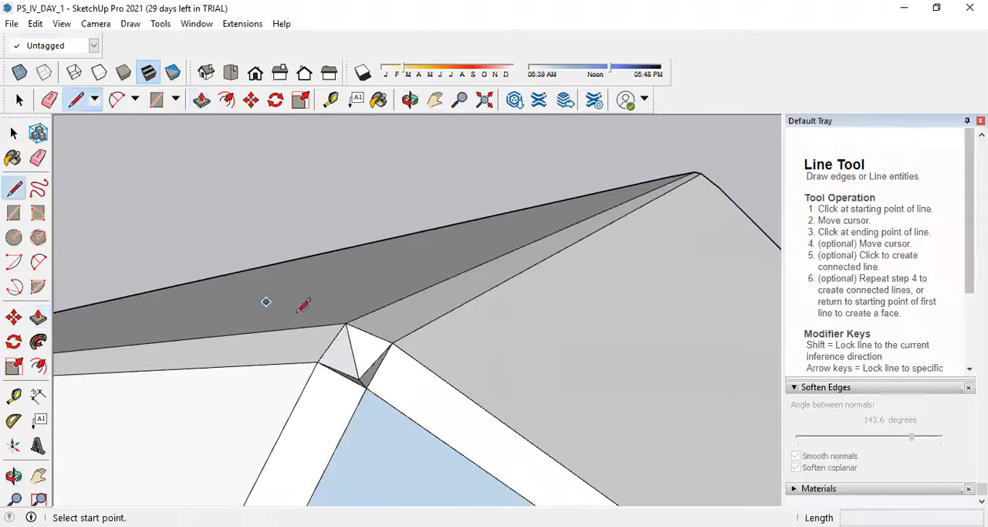
left_click(317, 361)
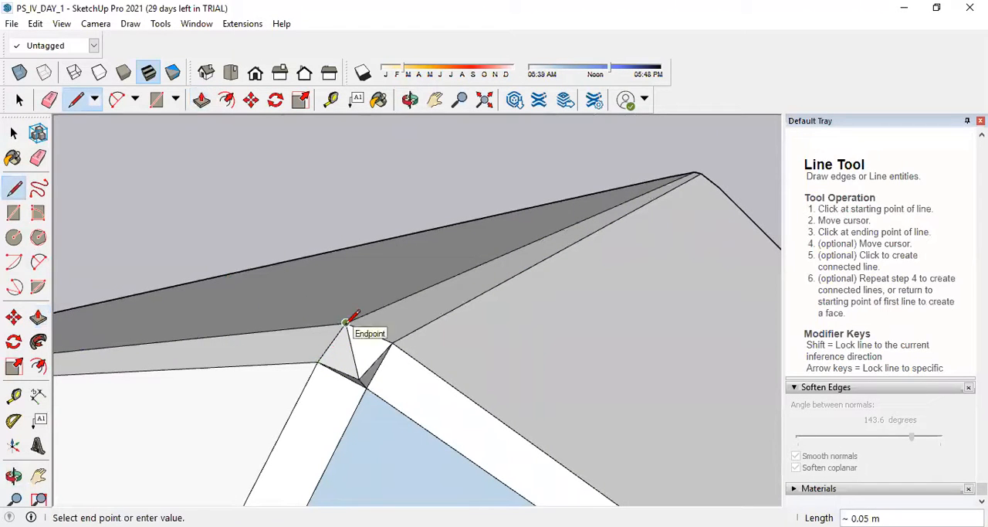
left_click(393, 343)
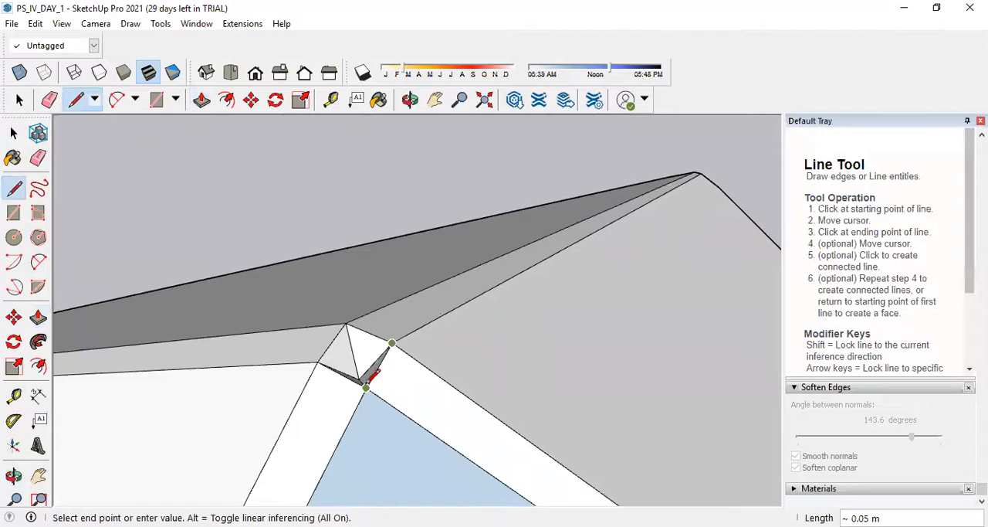
left_click(364, 385)
left_click(367, 387)
left_click(318, 362)
left_click(346, 322)
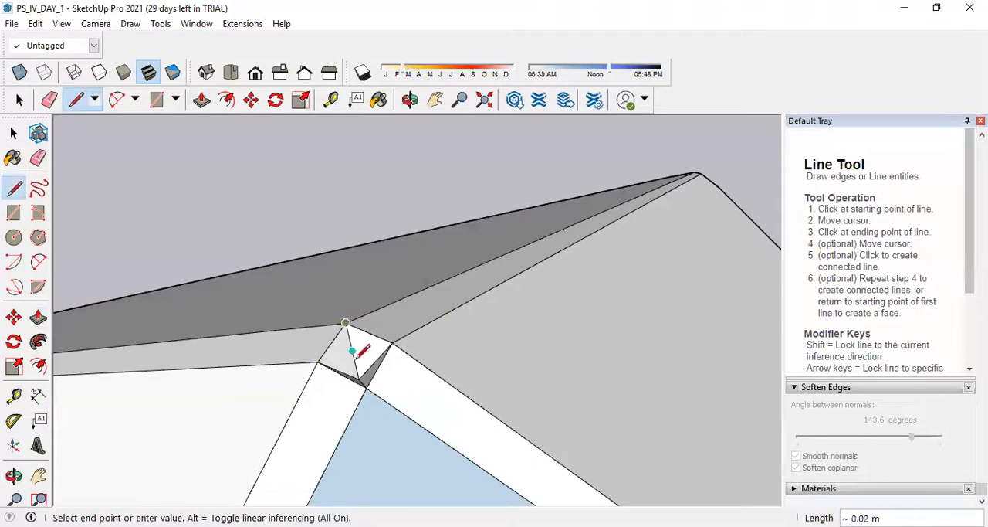
left_click(365, 384)
middle_click_drag(364, 379, 365, 303)
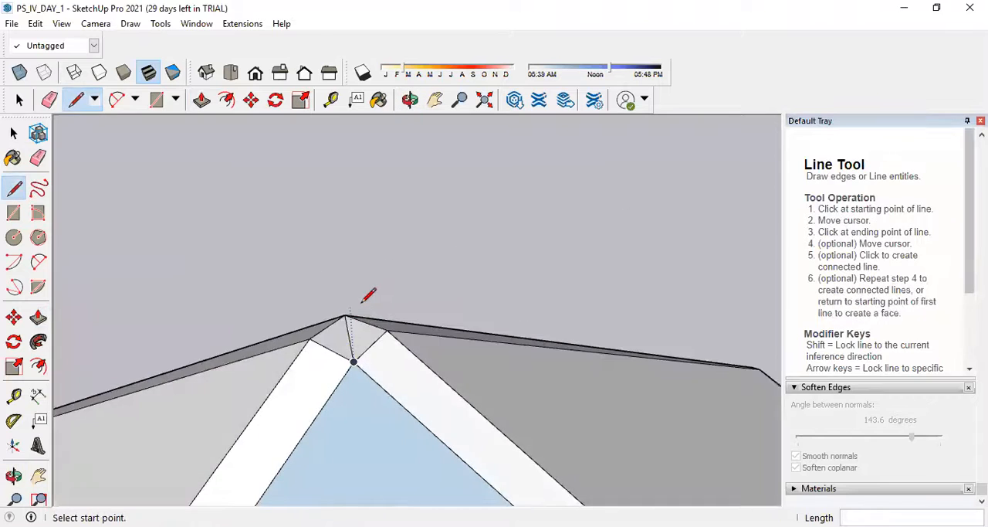
Try to draw a raised triangular cap over the closed apex with freehand lines, and undo its last part.
scroll(361, 301, "up", 2)
scroll(363, 300, "up", 5)
scroll(364, 302, "down", 4)
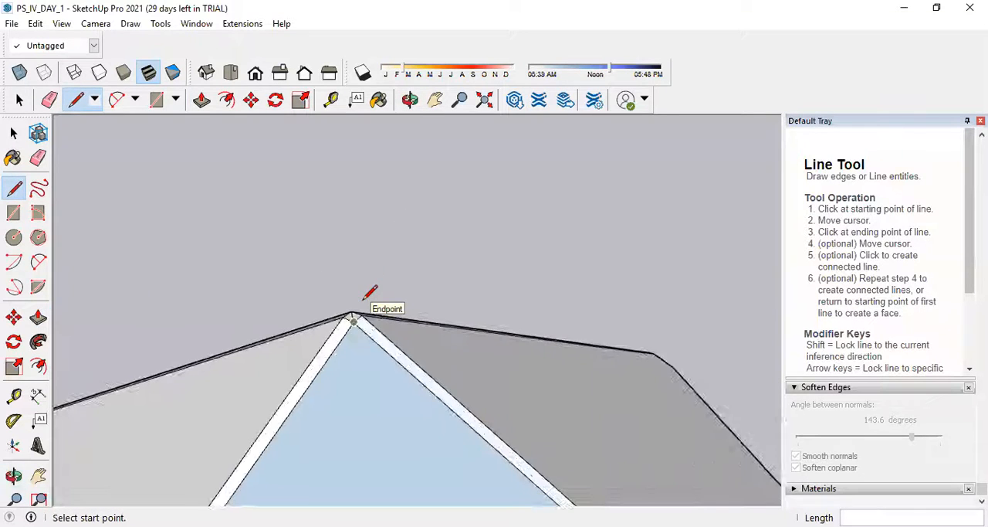
scroll(361, 309, "up", 3)
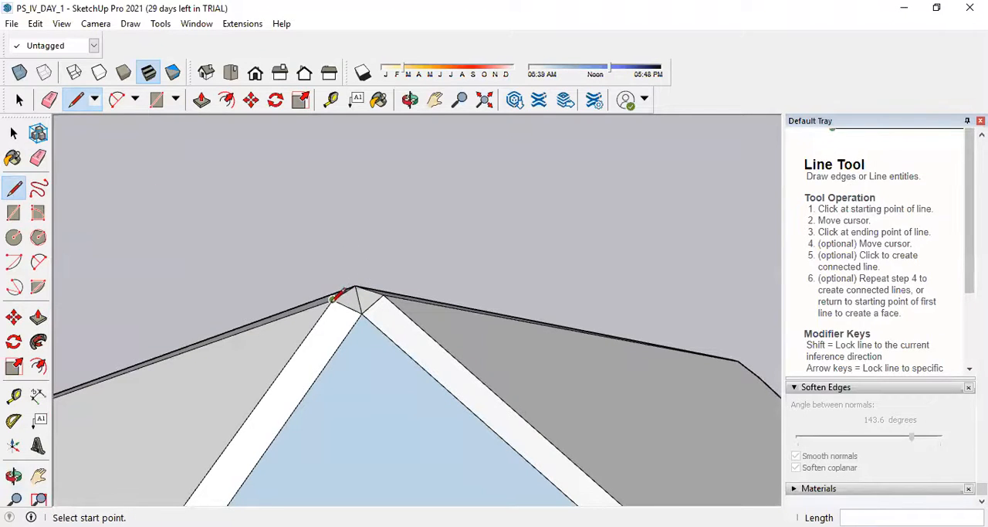
left_click(333, 301)
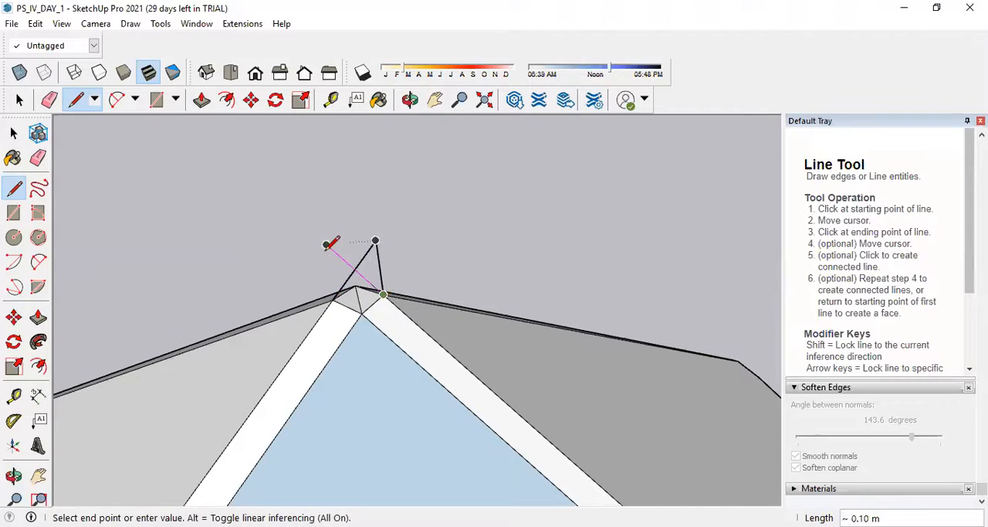
middle_click_drag(334, 267, 483, 285)
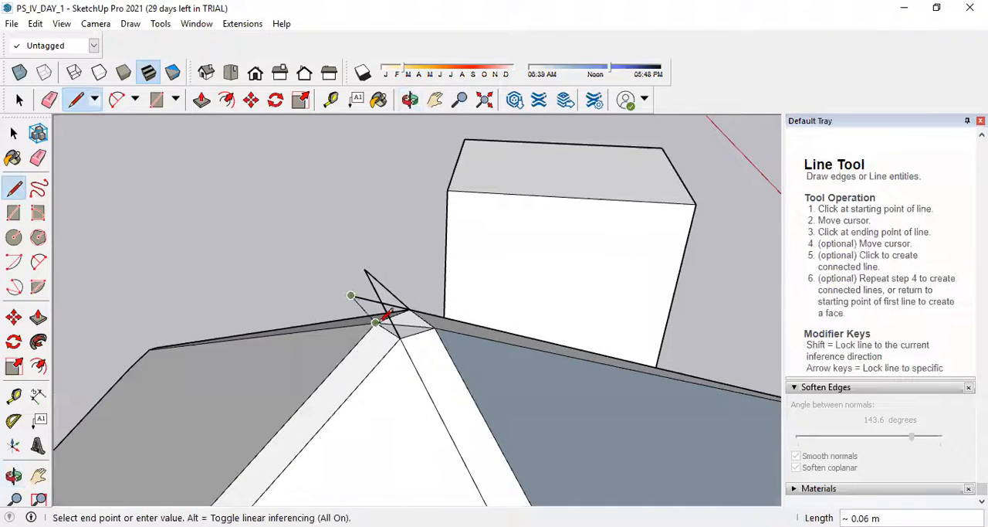
left_click(375, 322)
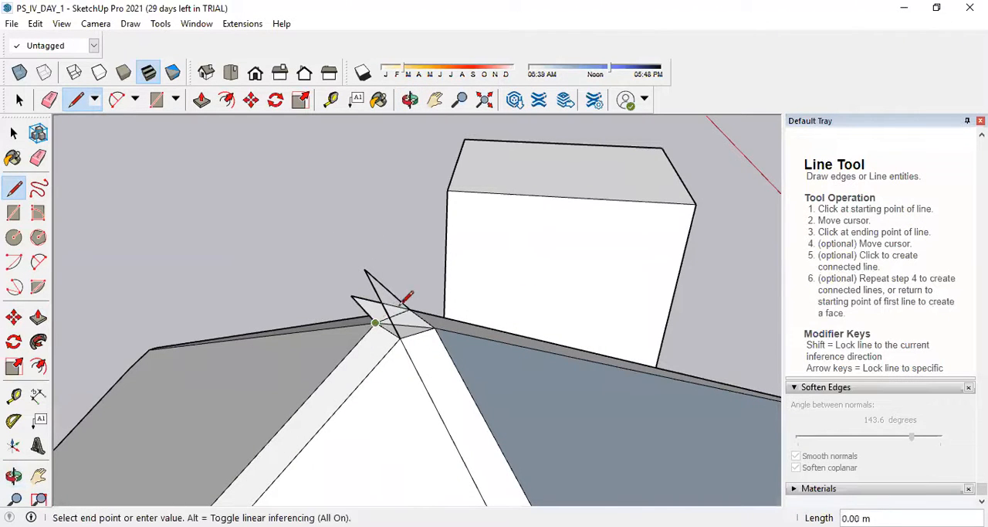
middle_click_drag(278, 299, 446, 309)
left_click(449, 317)
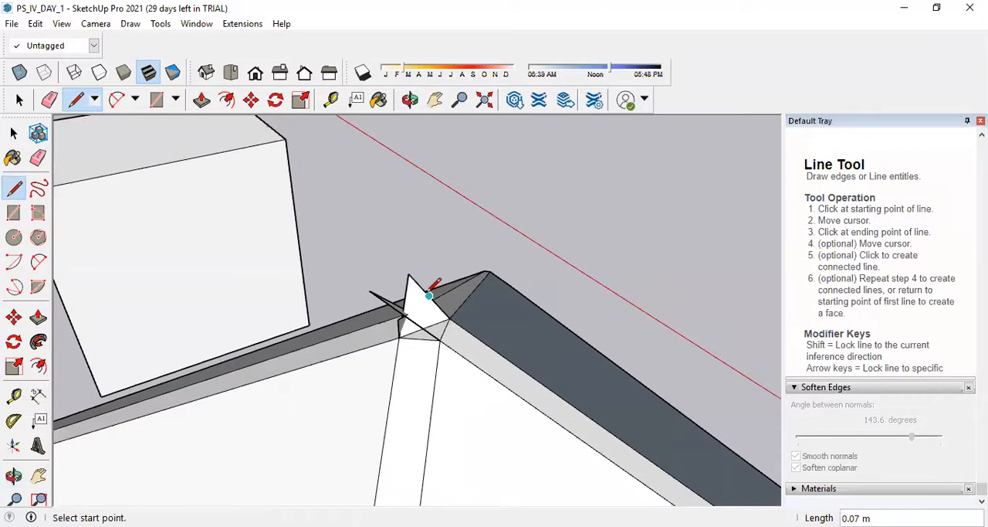
key("ctrl+z")
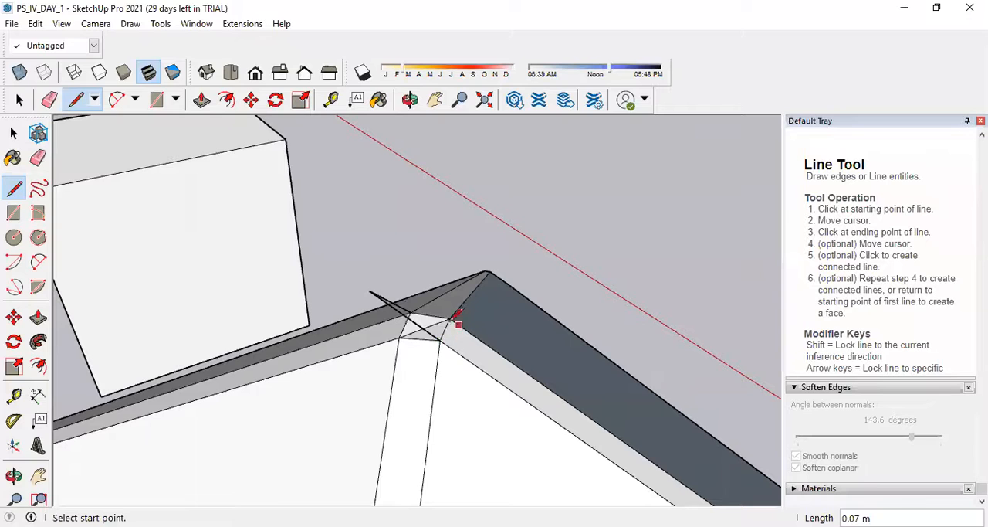
Try a line about 0.08 m long rising from the apex corner perpendicular to the hip's face, and undo the trial lines.
left_click(410, 312)
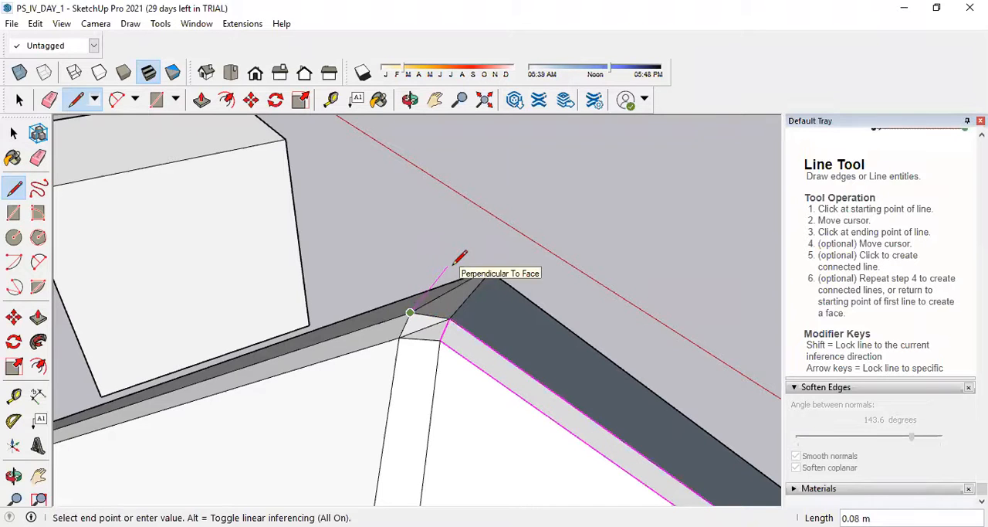
left_click(448, 267)
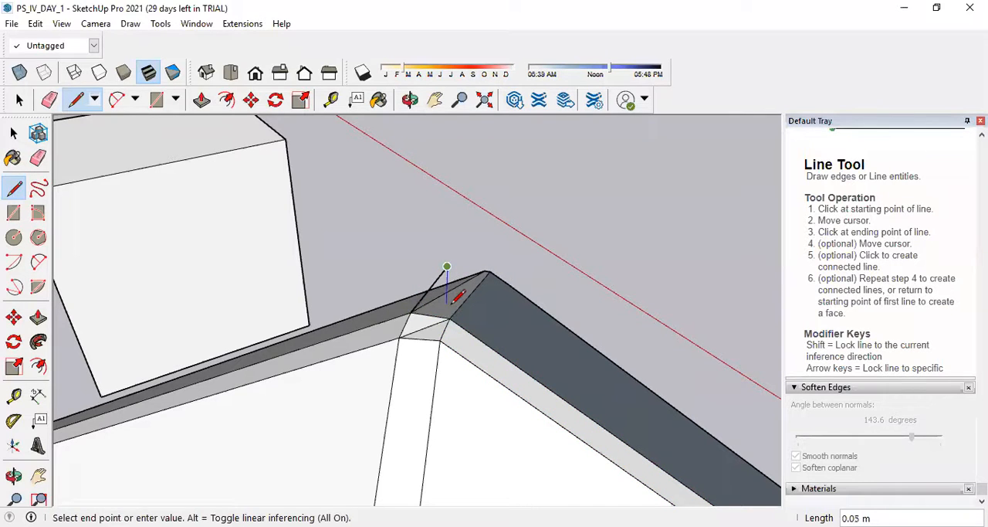
key("ctrl+z")
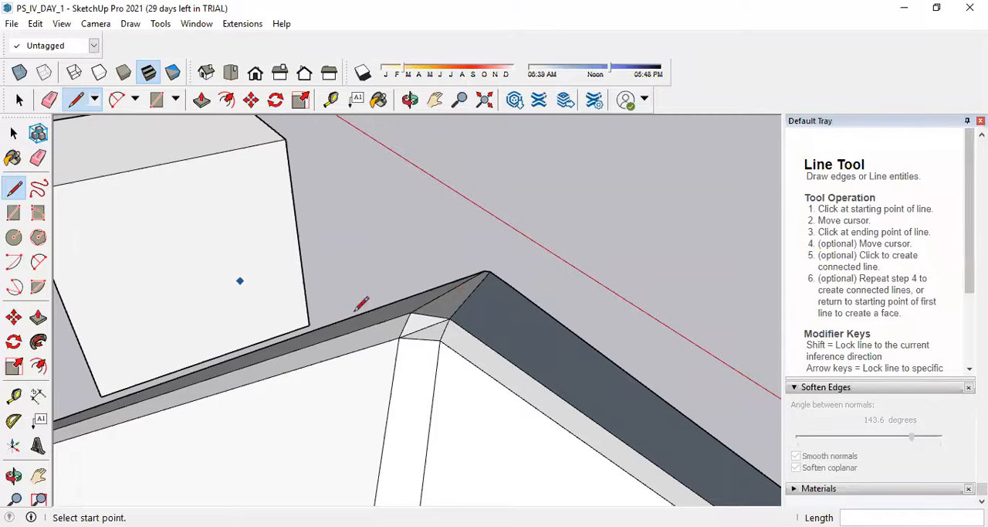
Draw a circle of about 0.03 m radius centred on the apex diagonal's midpoint, reaching the neighbouring hip corner.
middle_click_drag(159, 302, 317, 313)
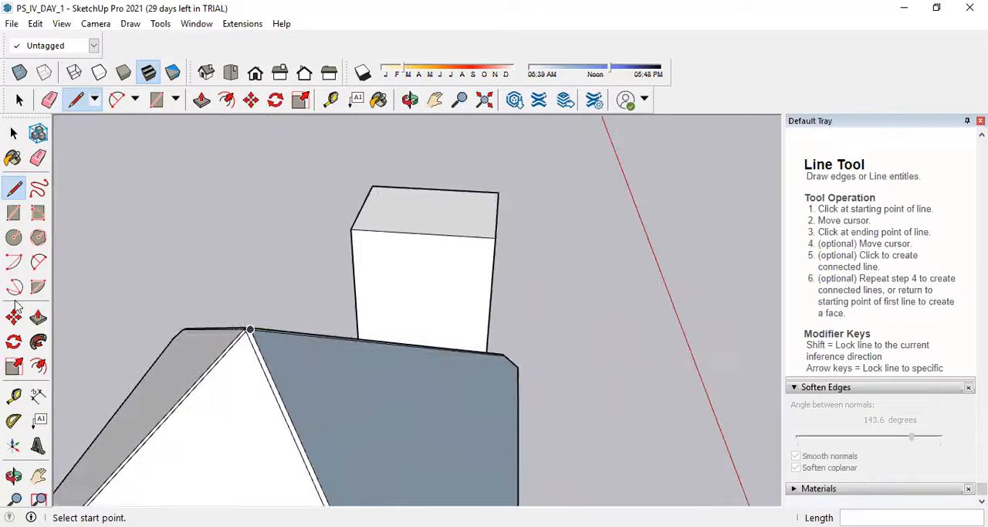
left_click(14, 237)
middle_click_drag(248, 315, 347, 338)
middle_click_drag(386, 366, 403, 401)
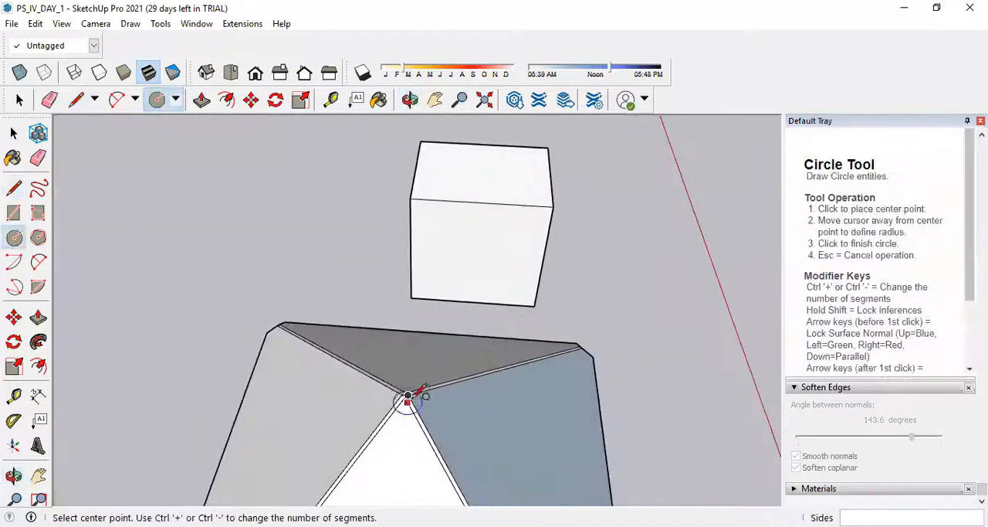
scroll(401, 405, "up", 4)
scroll(402, 390, "up", 2)
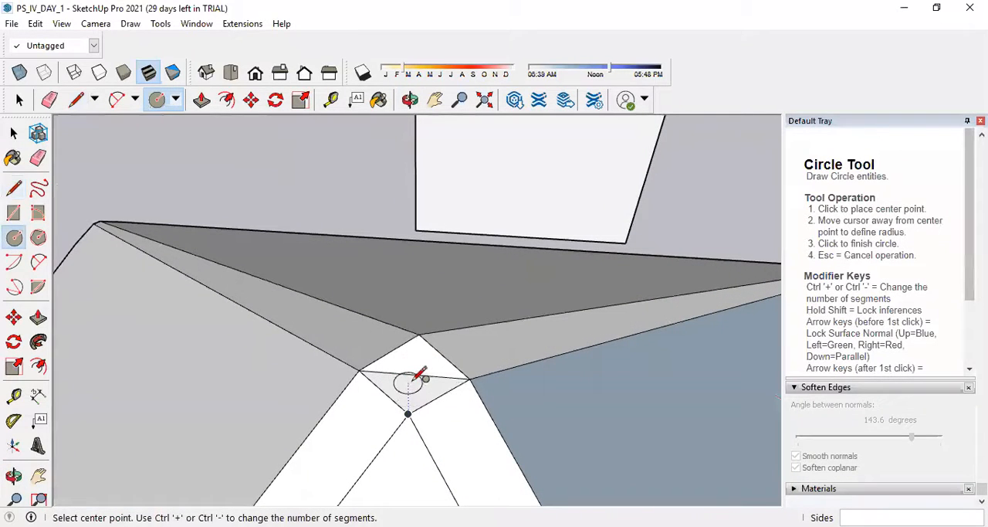
left_click(413, 374)
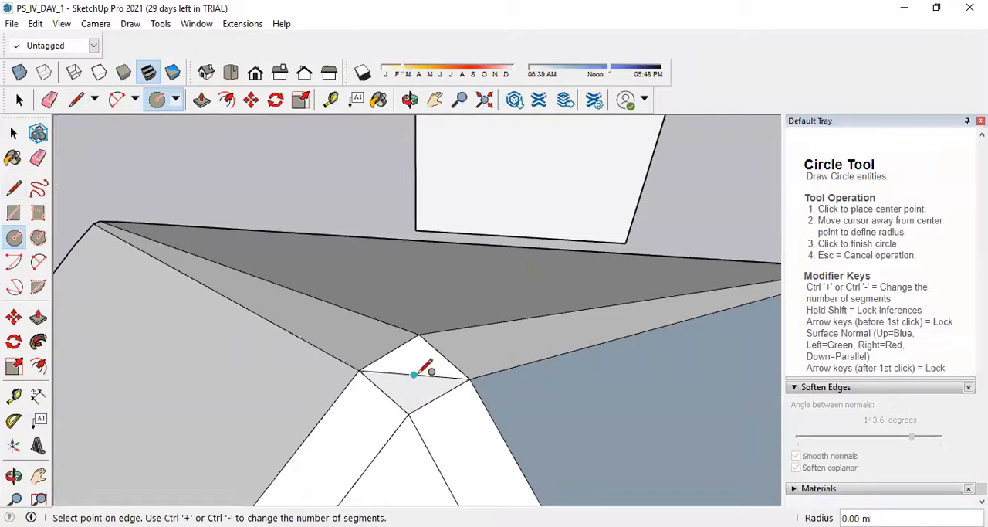
left_click(470, 379)
From the front view, draw an upright circle of about 0.03 m radius centred on the apex, reaching its outer corner.
middle_click_drag(490, 375, 278, 340)
left_click(231, 74)
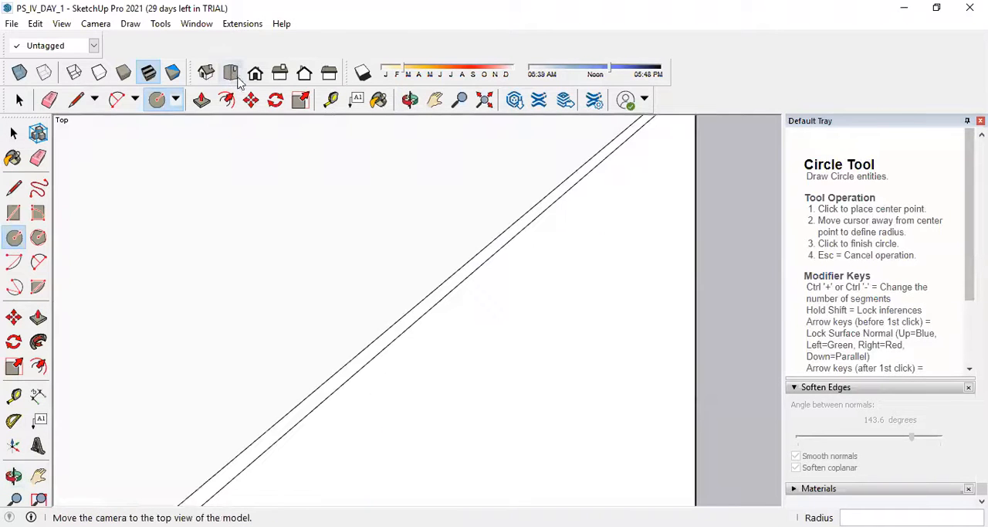
left_click(256, 75)
scroll(444, 328, "down", 5)
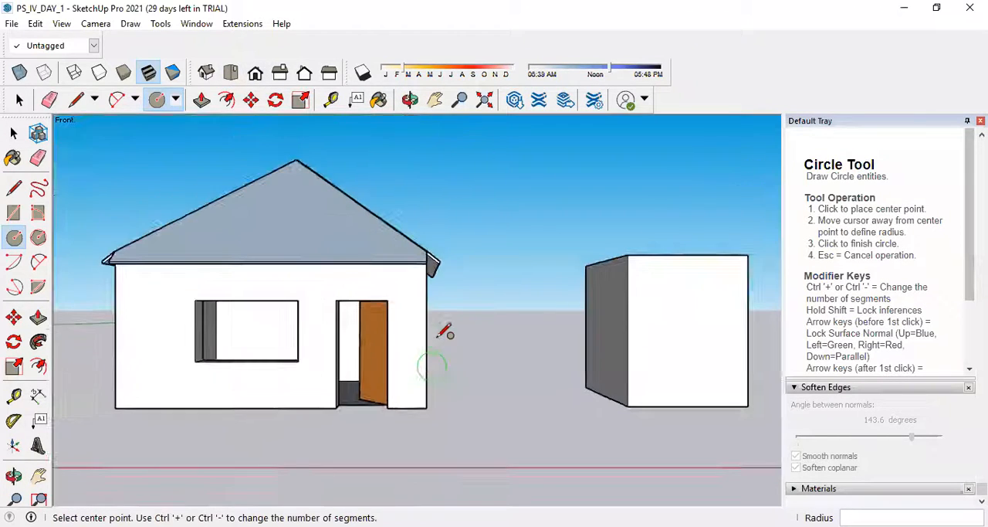
scroll(353, 232, "up", 8)
scroll(302, 264, "up", 3)
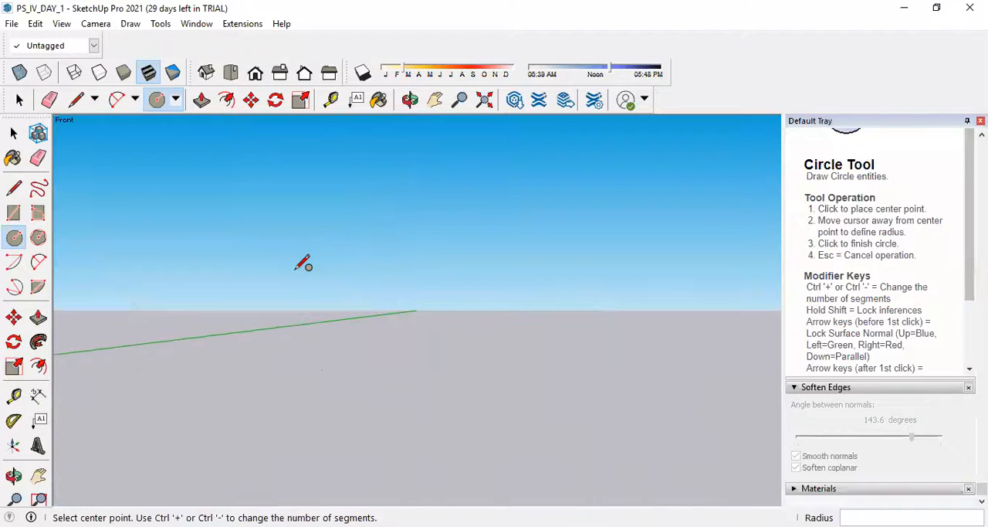
scroll(398, 297, "down", 2)
scroll(467, 320, "up", 2)
scroll(465, 327, "down", 2)
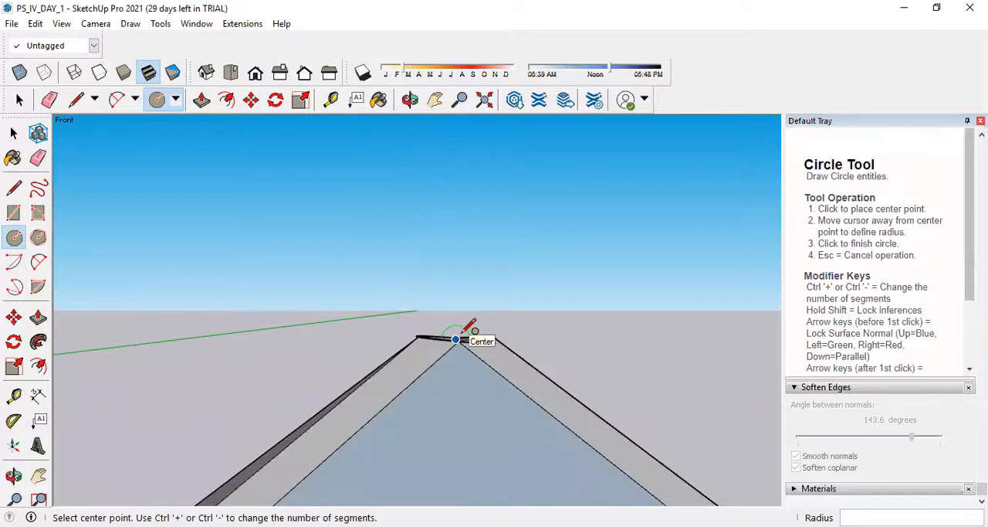
scroll(455, 340, "up", 1)
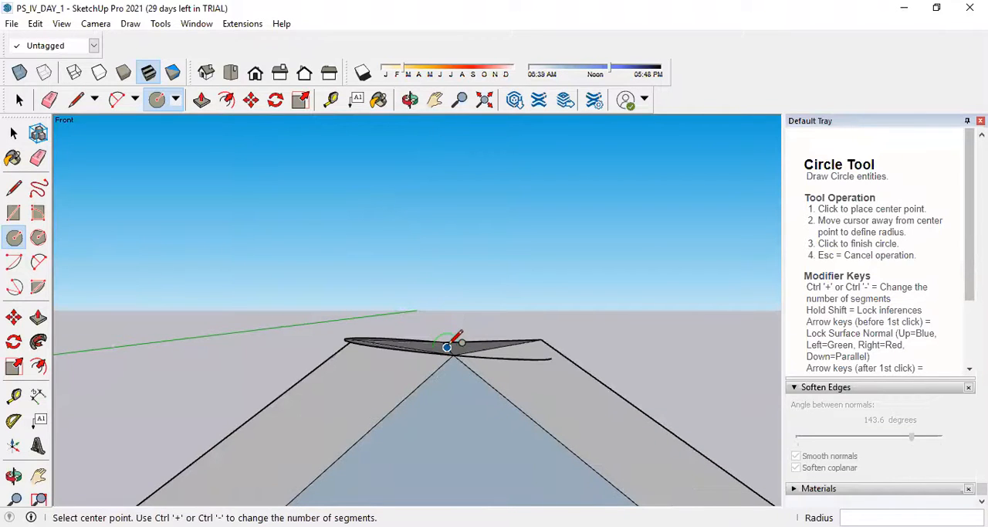
left_click(451, 342)
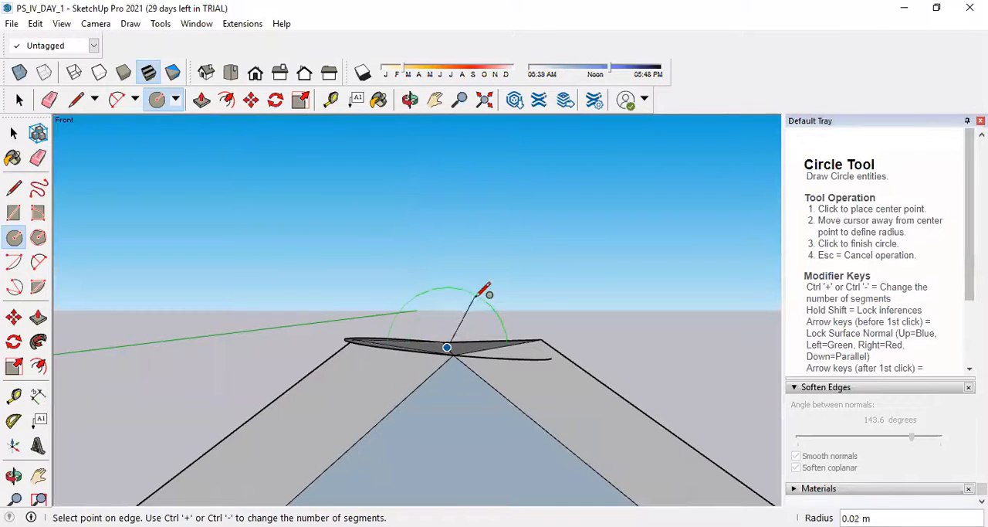
left_click(346, 336)
Undo the circles drawn at the roof's apex.
scroll(440, 329, "down", 3)
mouse_move(437, 328)
middle_mouse_down()
mouse_move(452, 348)
mouse_move(450, 323)
middle_mouse_up()
scroll(448, 324, "up", 3)
scroll(450, 336, "down", 3)
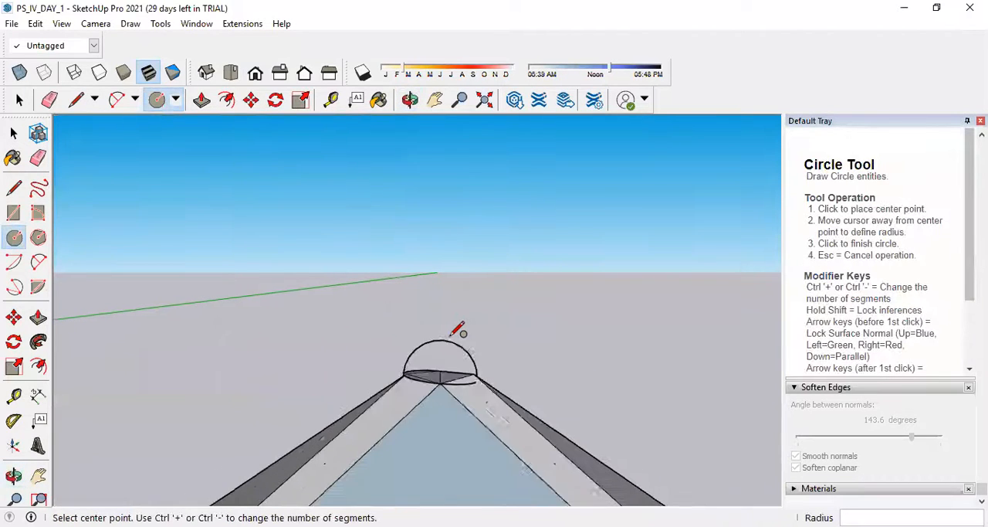
key("ctrl+z")
Try a circle of about 0.03 m radius from the apex diagonal's midpoint and cancel it.
middle_click_drag(455, 331, 458, 395)
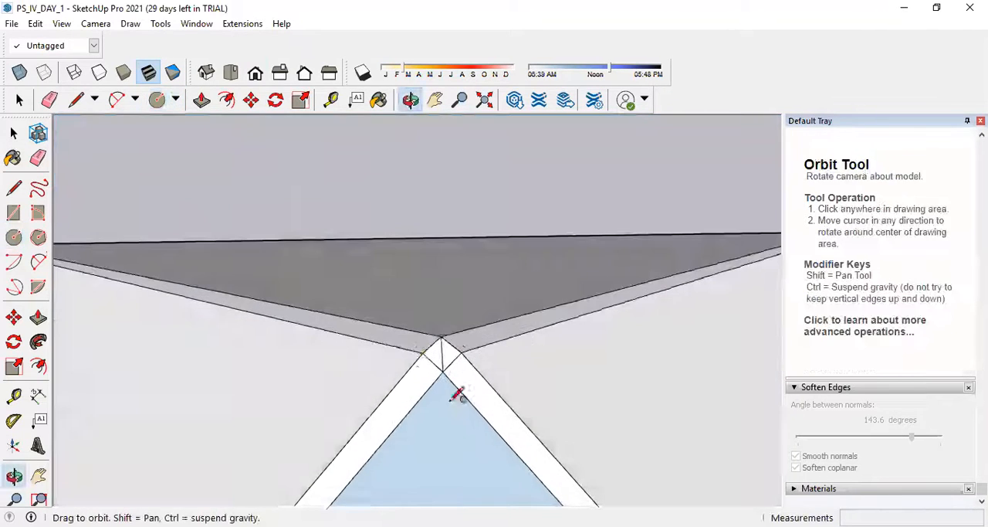
scroll(447, 362, "up", 5)
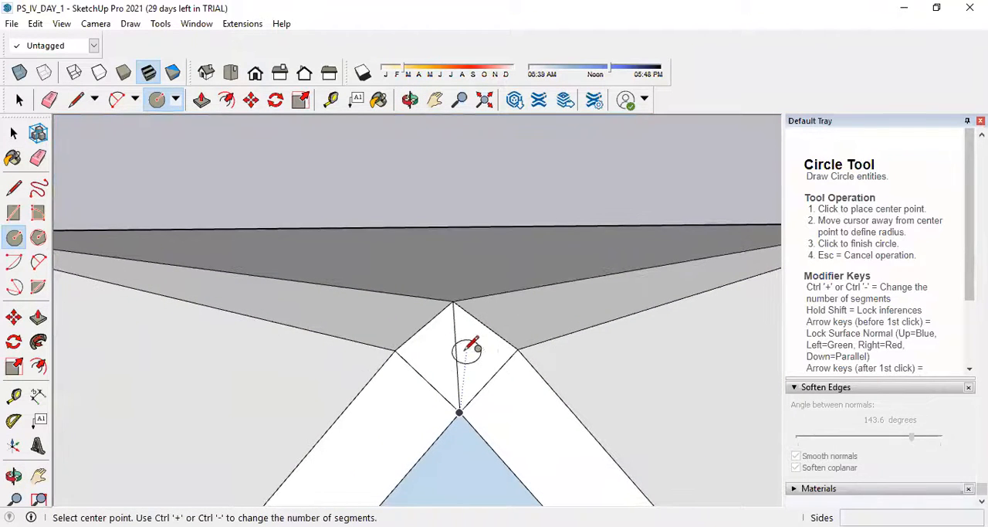
left_click(456, 353)
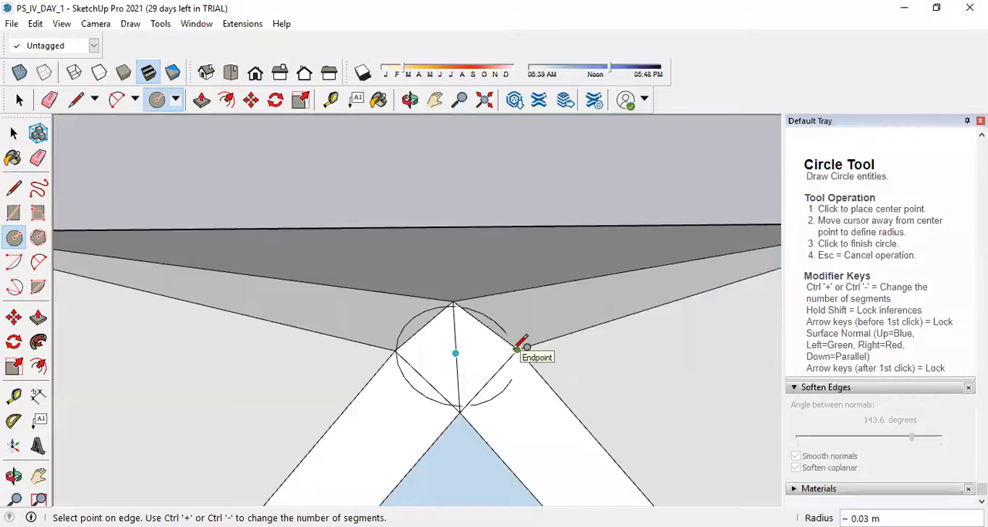
middle_click_drag(425, 332, 456, 276)
key("Escape")
left_click(14, 134)
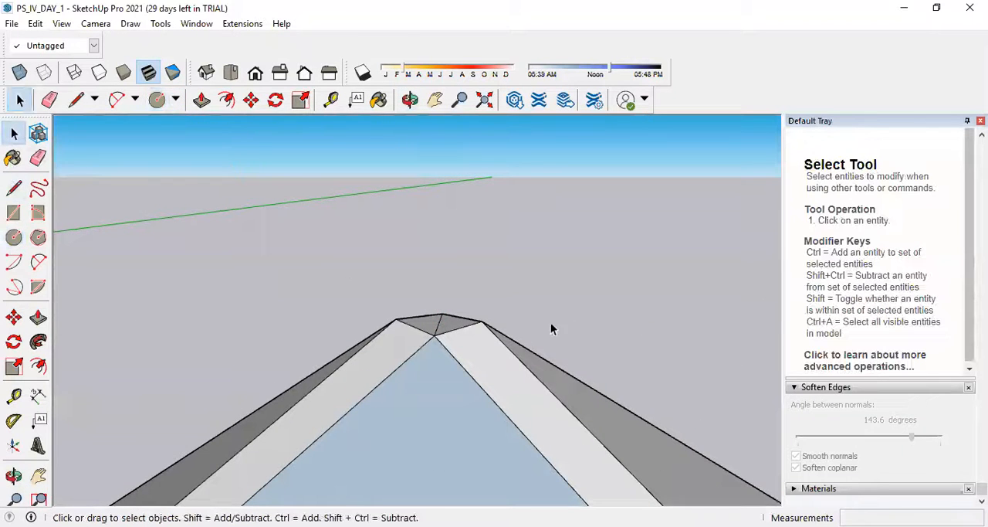
At an eave corner gap, draw an edge joining the two roof slabs' upper corners and trace the gap's 0.30 m sides.
scroll(550, 322, "down", 10)
middle_click_drag(564, 391, 494, 340)
scroll(479, 370, "up", 10)
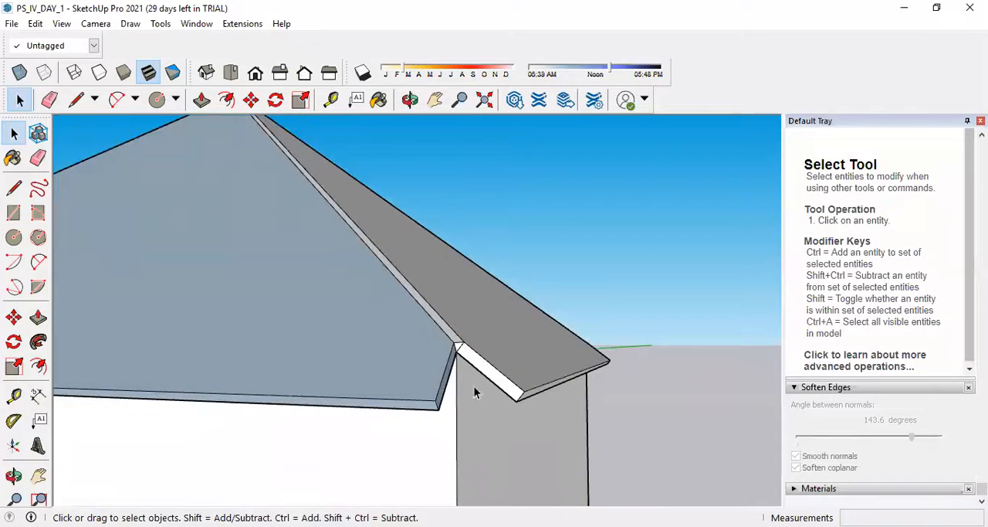
left_click(13, 188)
left_click(435, 400)
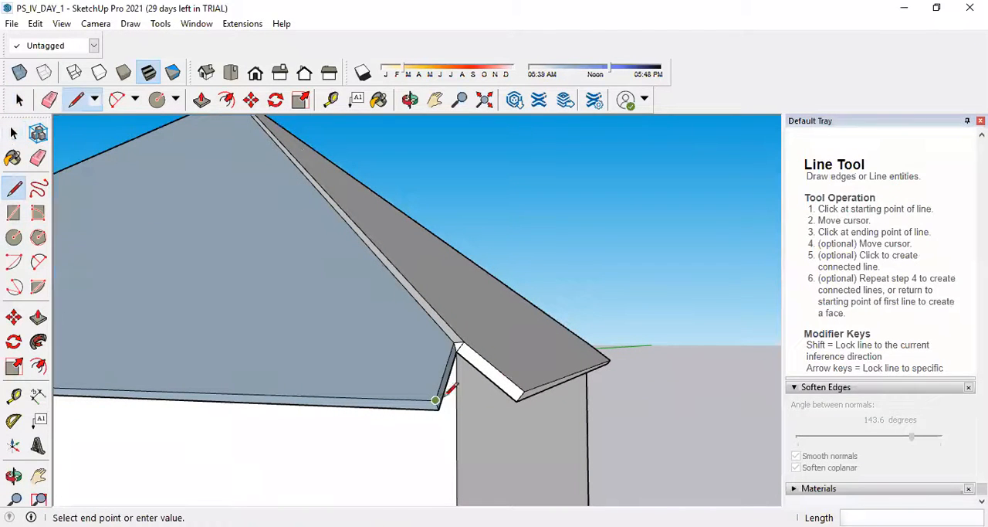
left_click(519, 397)
scroll(461, 339, "up", 2)
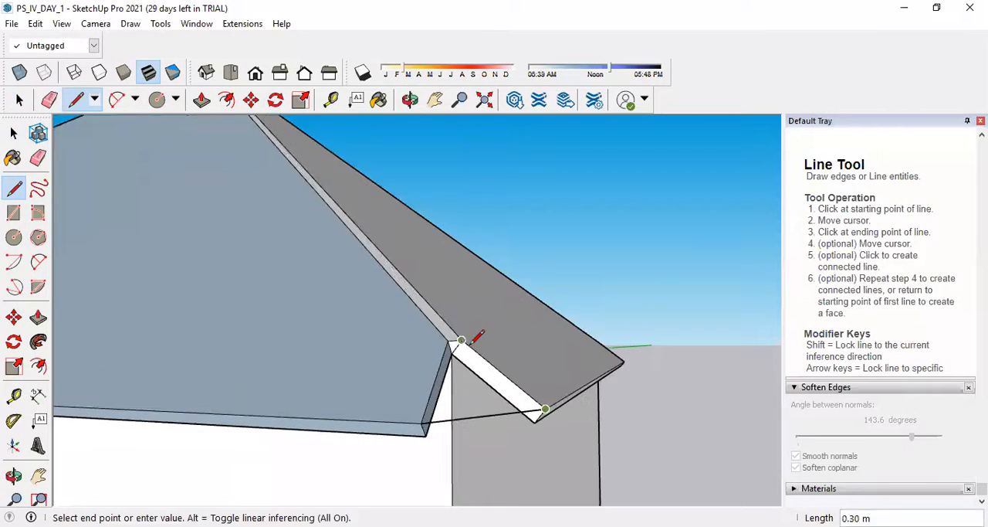
left_click(461, 340)
left_click(447, 340)
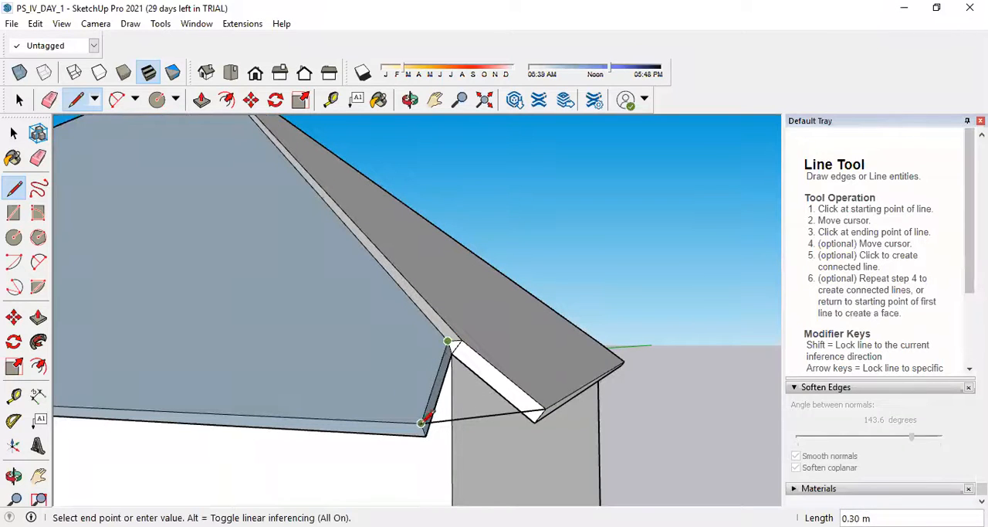
left_click(421, 422)
Trace the gap's upper sides again and join the slabs' lower corners with an edge about 0.32 m long.
scroll(419, 424, "up", 1)
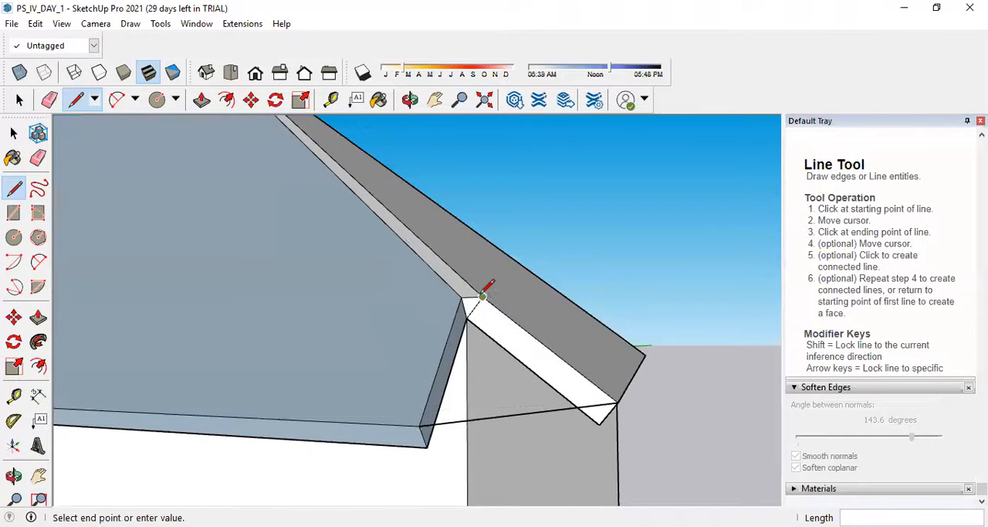
left_click(618, 399)
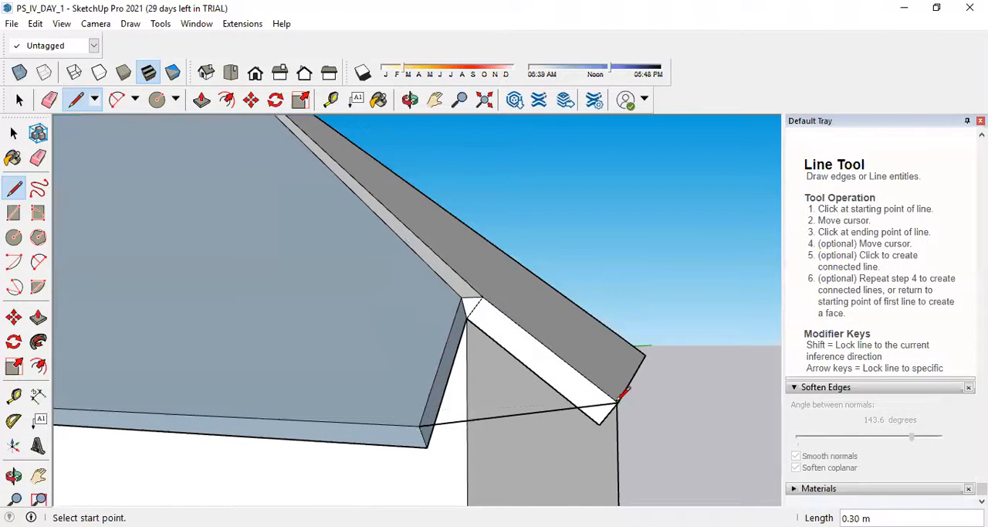
left_click(461, 296)
left_click(419, 424)
left_click(426, 446)
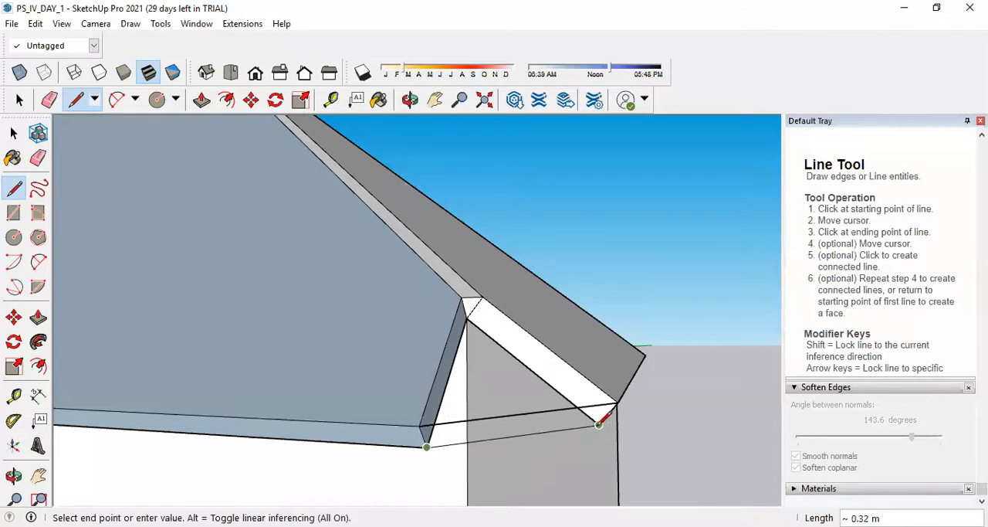
left_click(600, 424)
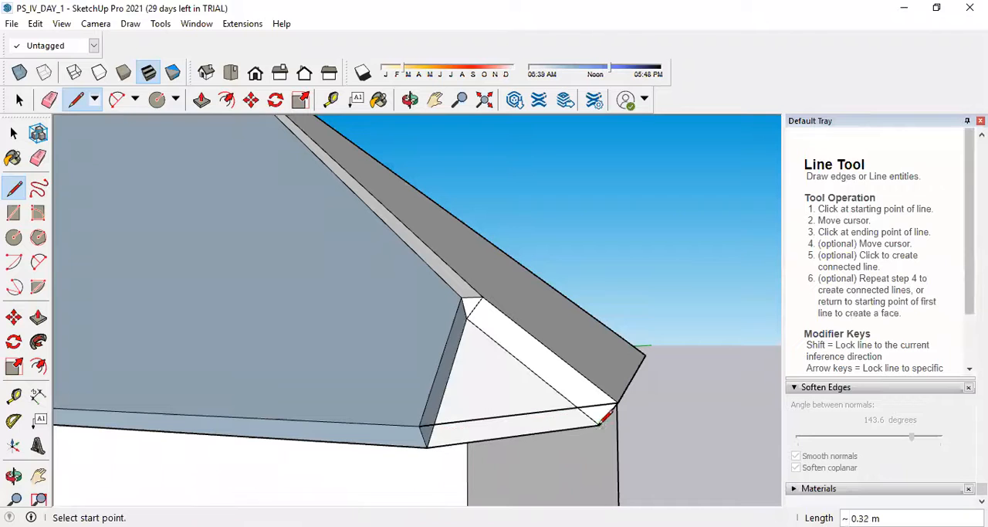
Retrace the upper outline and short end edges of the eave corner gap to try to form its top face.
left_click(461, 296)
left_click(419, 425)
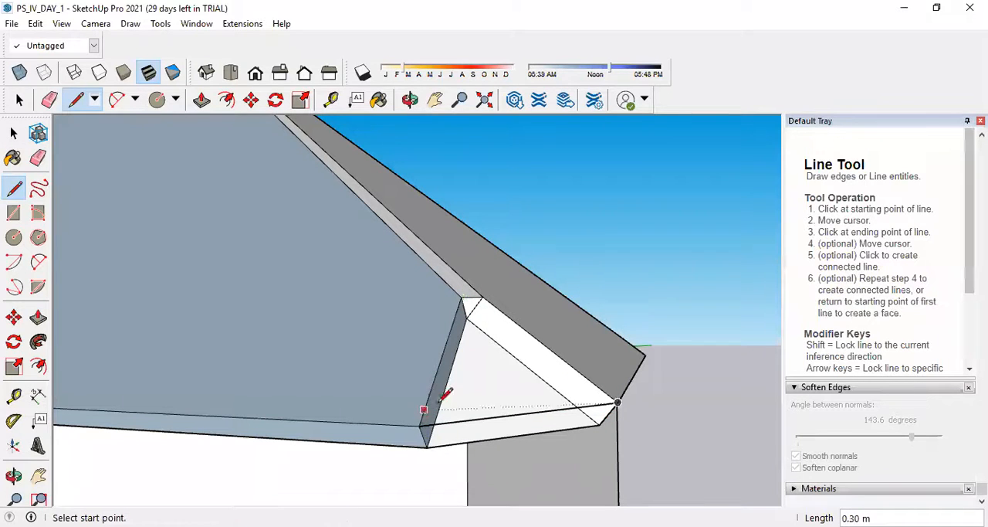
left_click(461, 296)
left_click(482, 296)
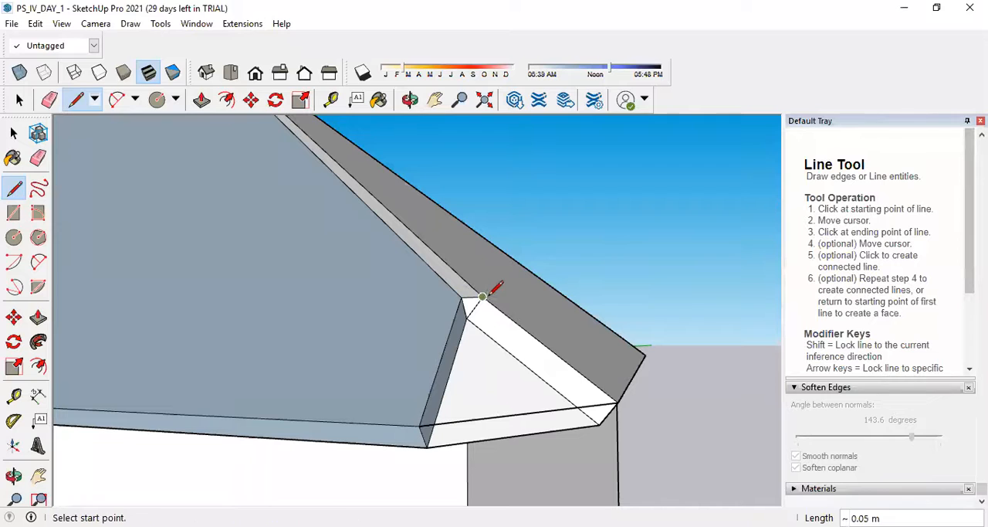
left_click(483, 297)
left_click(619, 401)
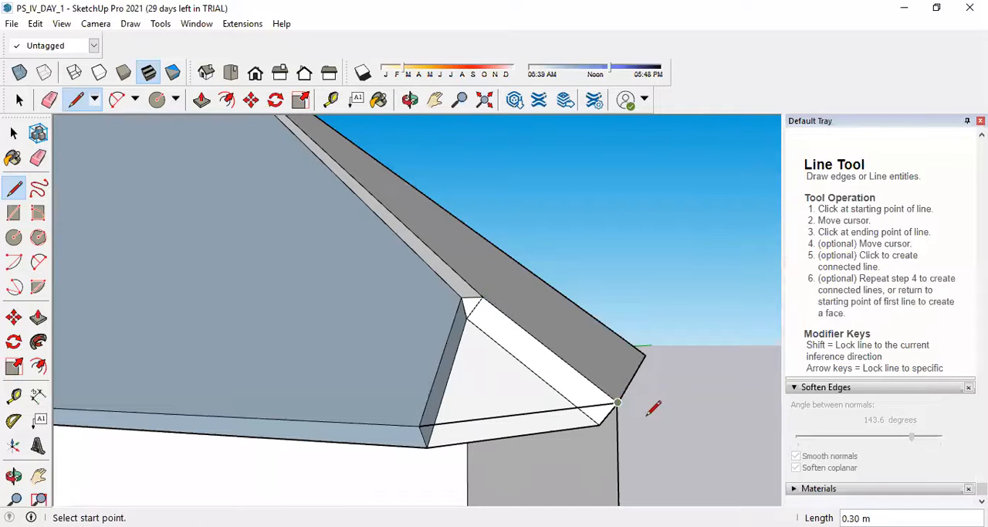
left_click(419, 425)
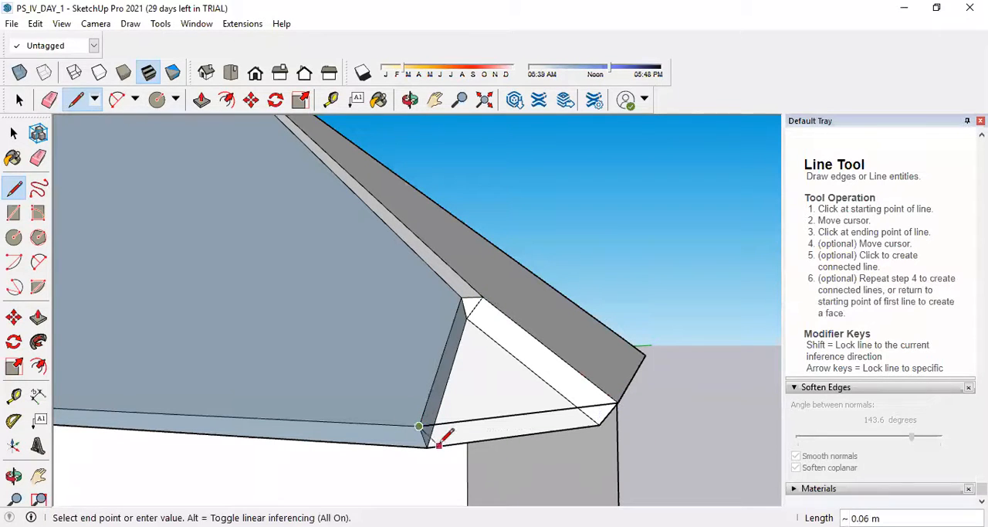
left_click(427, 446)
left_click(619, 401)
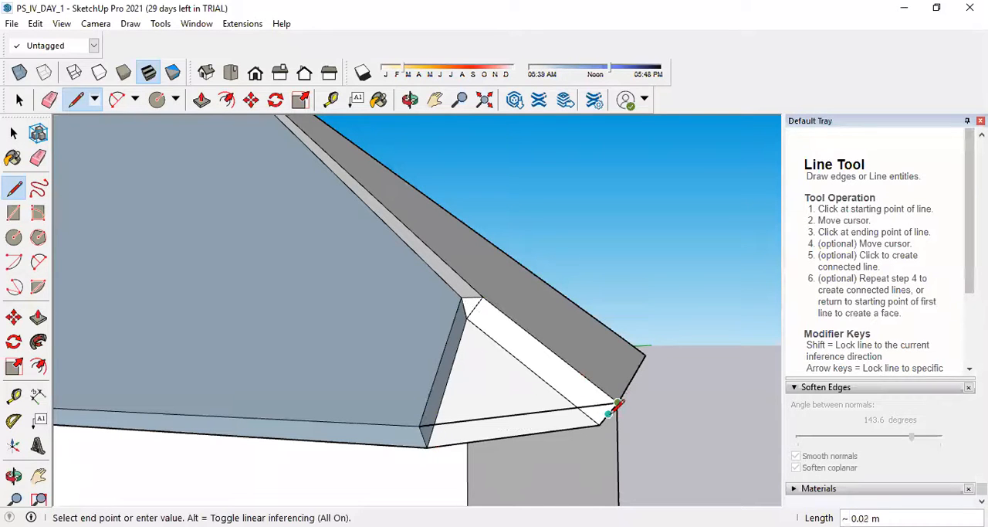
left_click(599, 424)
At another eave corner, join the roof slabs' upper corners and lower corners with edges, adding a diagonal of about 0.35 m between them.
middle_click_drag(684, 392, 504, 417)
middle_click_drag(649, 401, 393, 399)
scroll(331, 410, "up", 5)
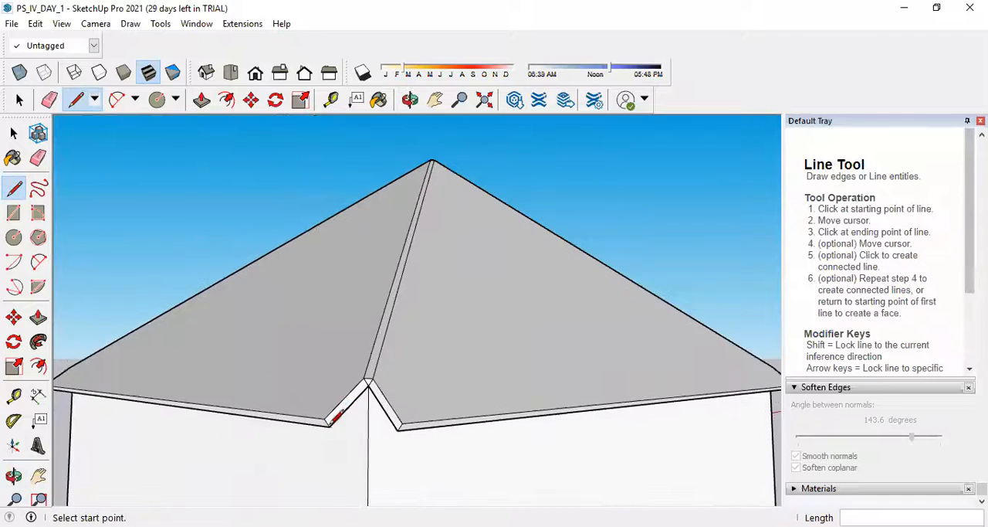
left_click(330, 427)
left_click(463, 422)
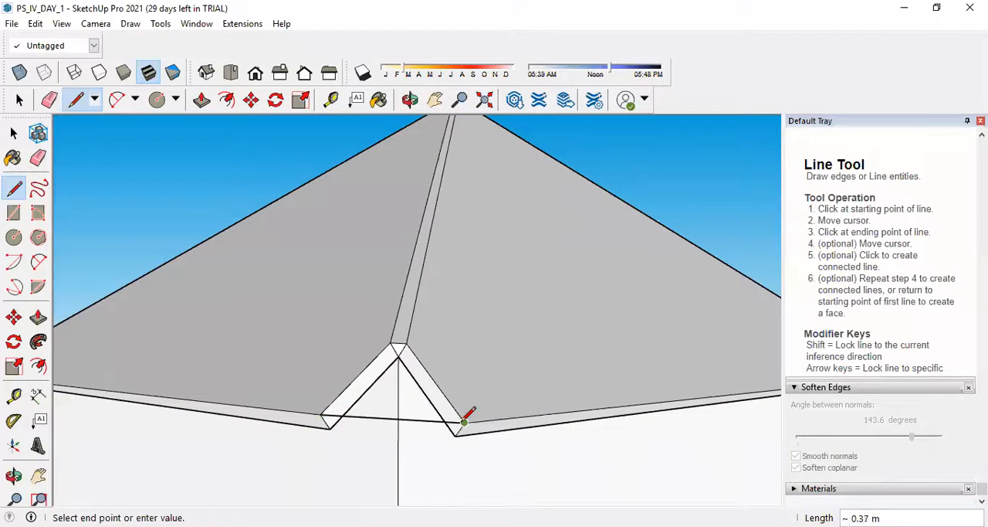
left_click(330, 428)
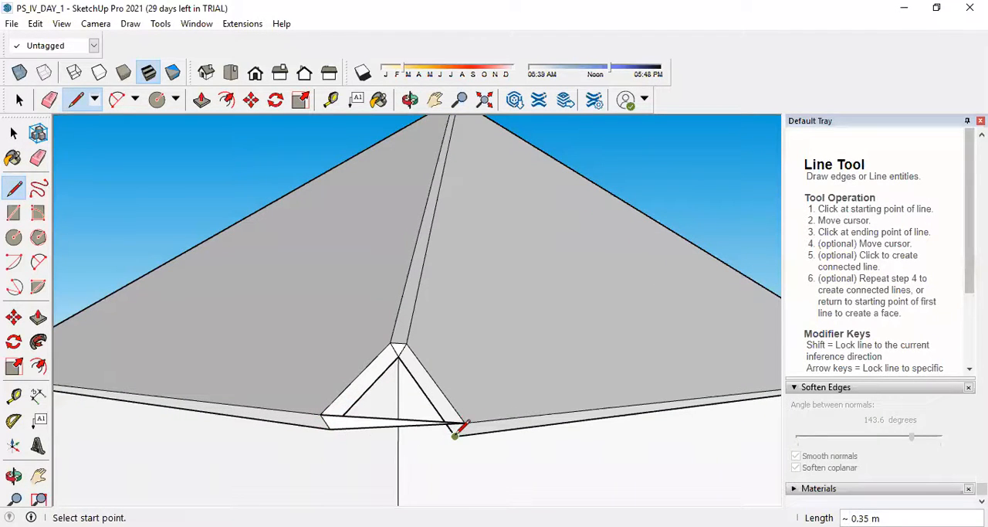
left_click(455, 435)
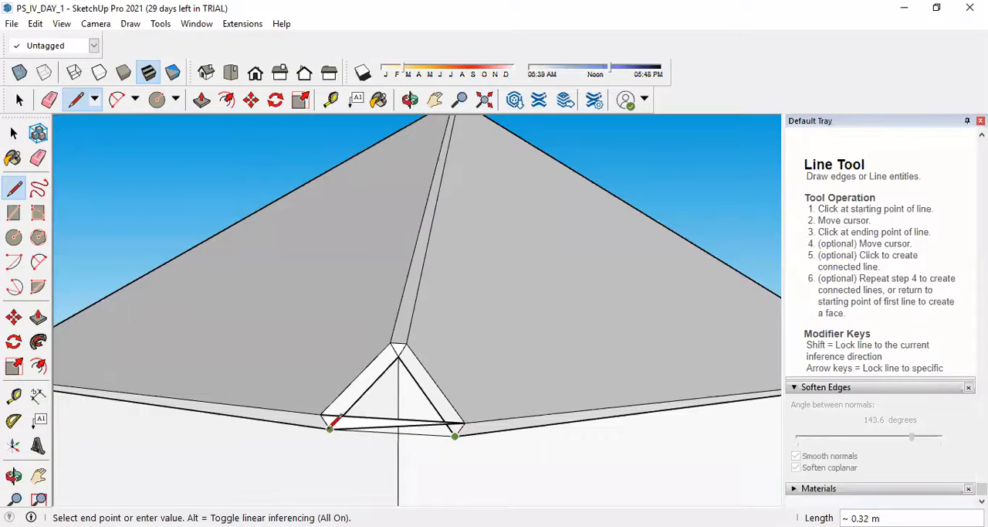
left_click(329, 427)
Retrace the upper edges around this corner's triangular gap to try to cover it with a face.
scroll(464, 412, "up", 1)
middle_click_drag(463, 412, 449, 396)
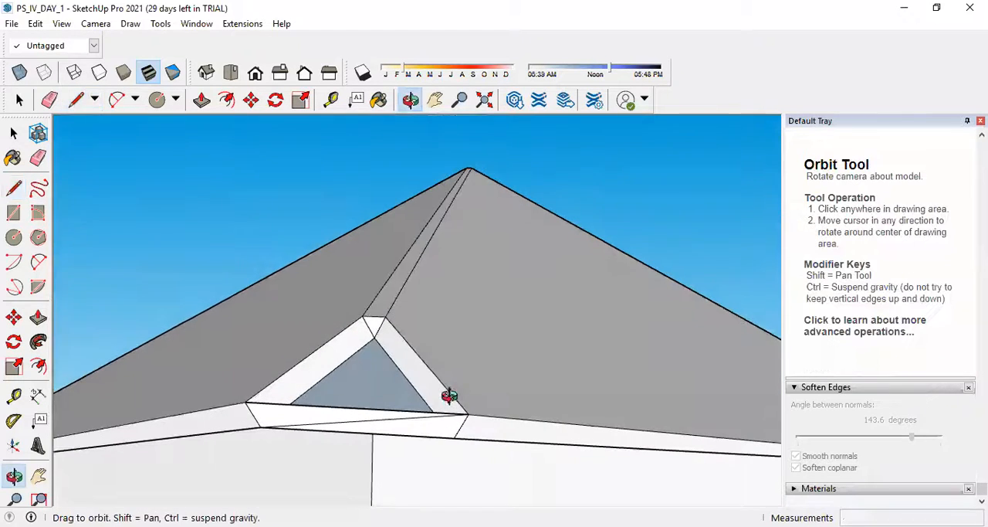
left_click(244, 402)
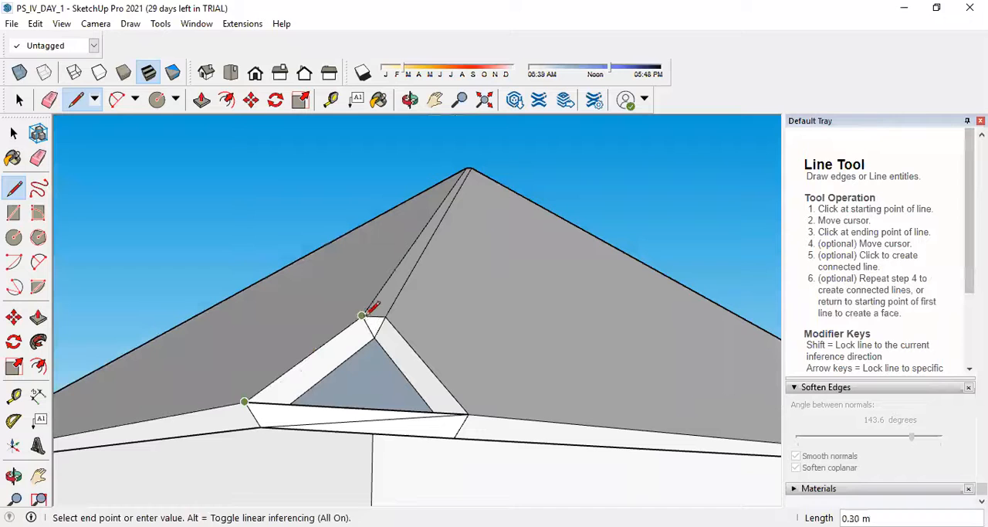
left_click(361, 315)
left_click(361, 315)
left_click(391, 305)
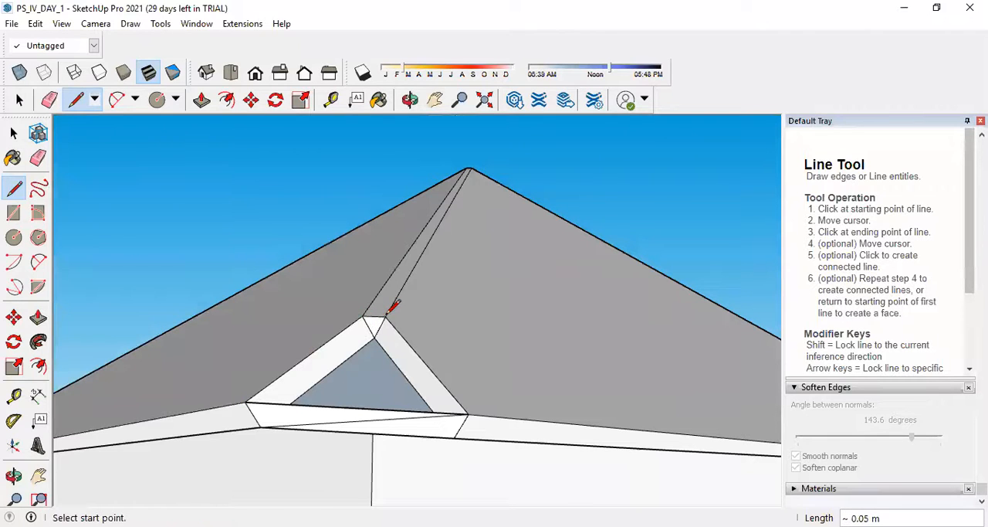
left_click(469, 413)
left_click(469, 414)
left_click(248, 400)
Try to extend the hip strip over the corner gap by push/pulling its lower end face 0.41 m.
middle_click_drag(417, 332, 397, 469)
scroll(386, 425, "up", 3)
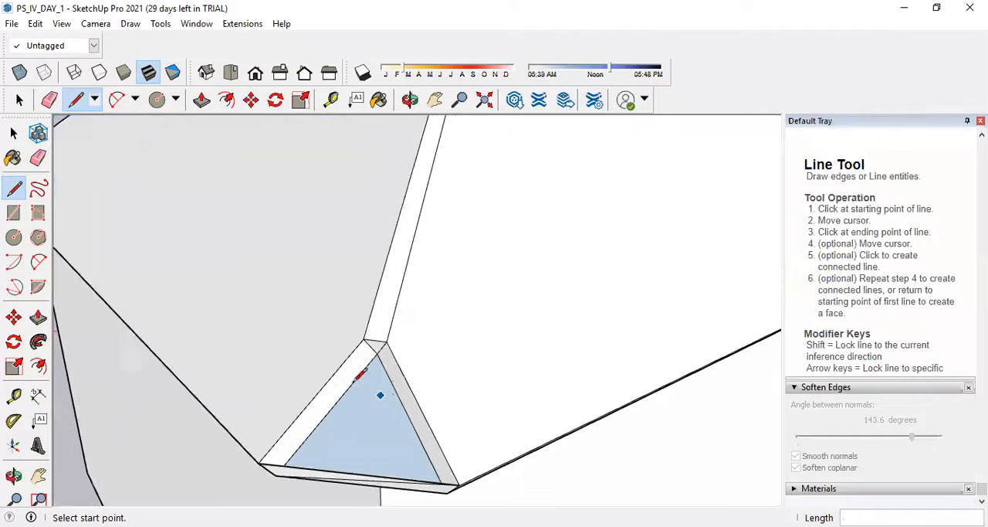
left_click(38, 317)
left_click(376, 347)
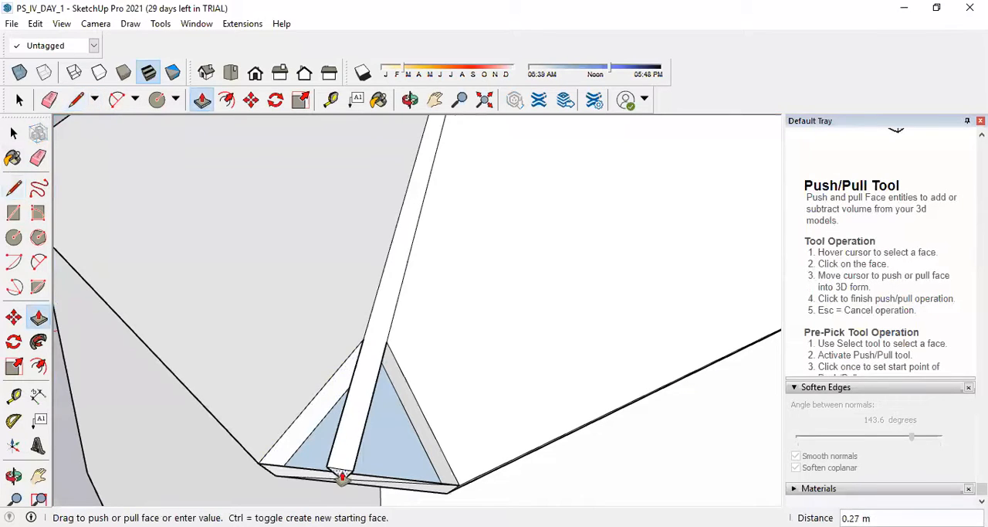
middle_click_drag(341, 475, 532, 424)
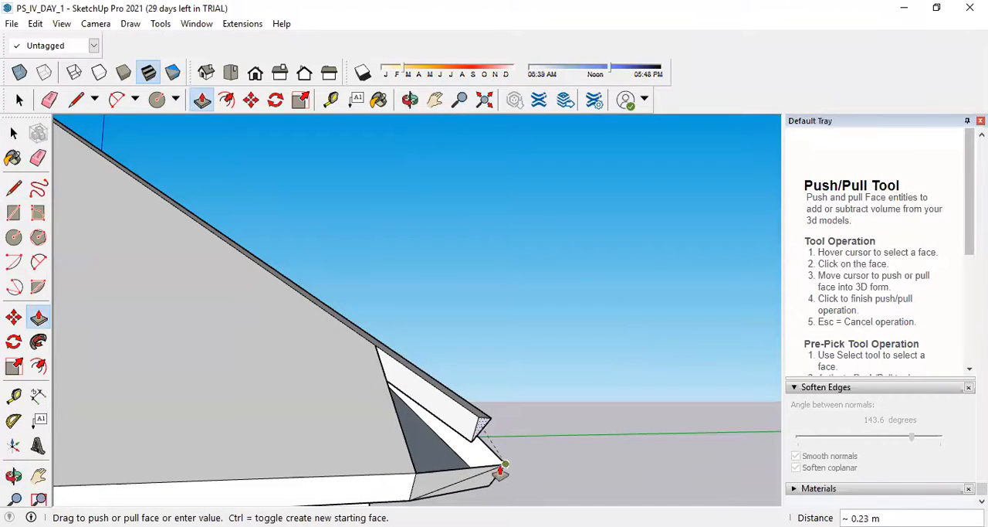
left_click(592, 490)
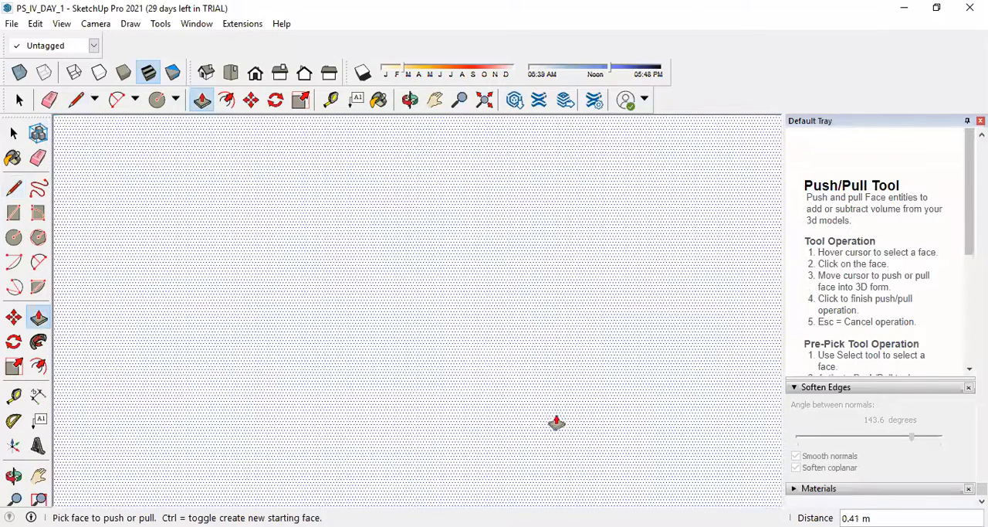
Undo the hip strip extension, the eave corner edges and the roof thickening, back to the thin hip roof faces.
key("space")
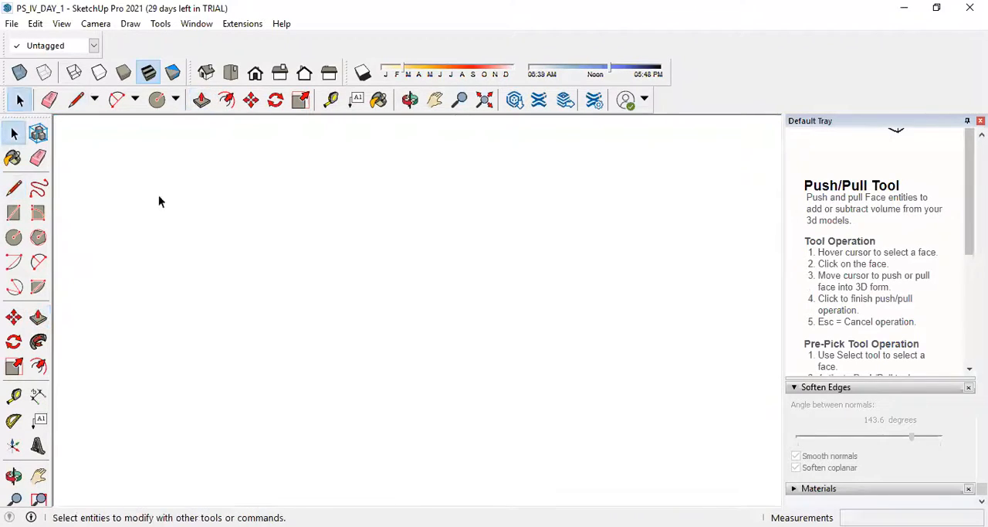
scroll(420, 325, "down", 10)
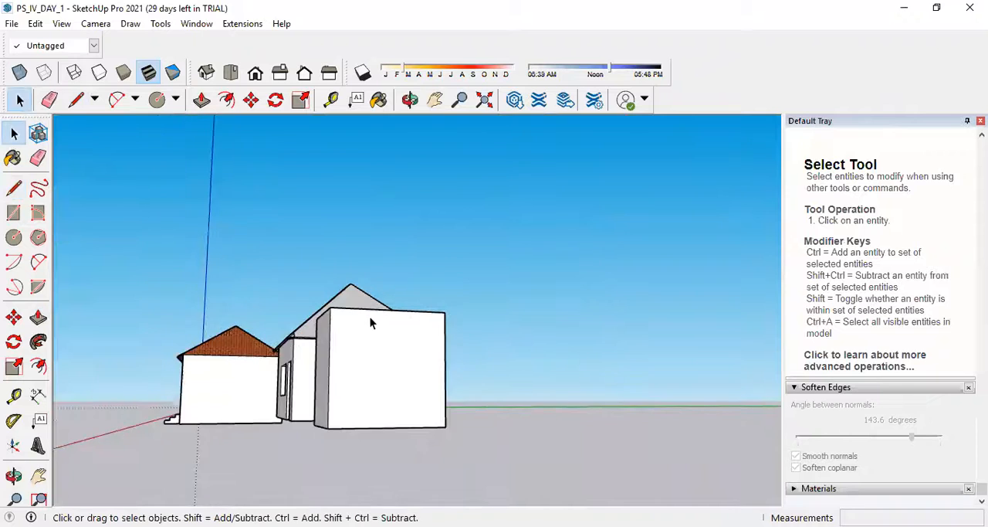
middle_click_drag(371, 320, 369, 404)
scroll(437, 386, "up", 6)
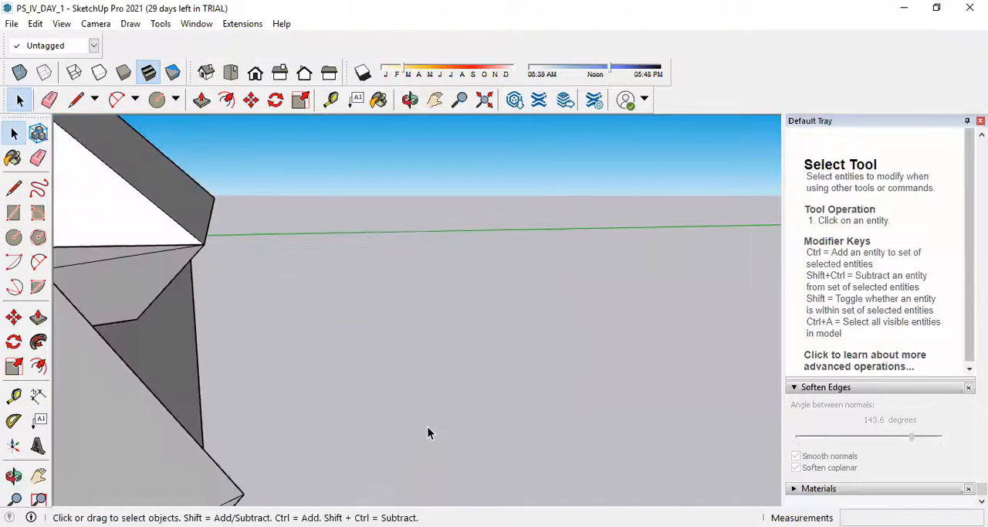
scroll(464, 395, "down", 3)
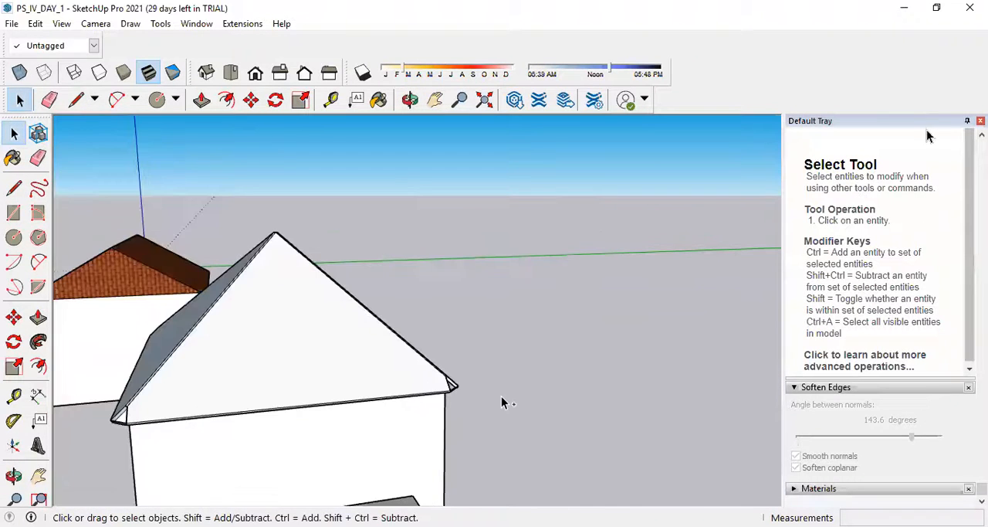
scroll(517, 396, "up", 2)
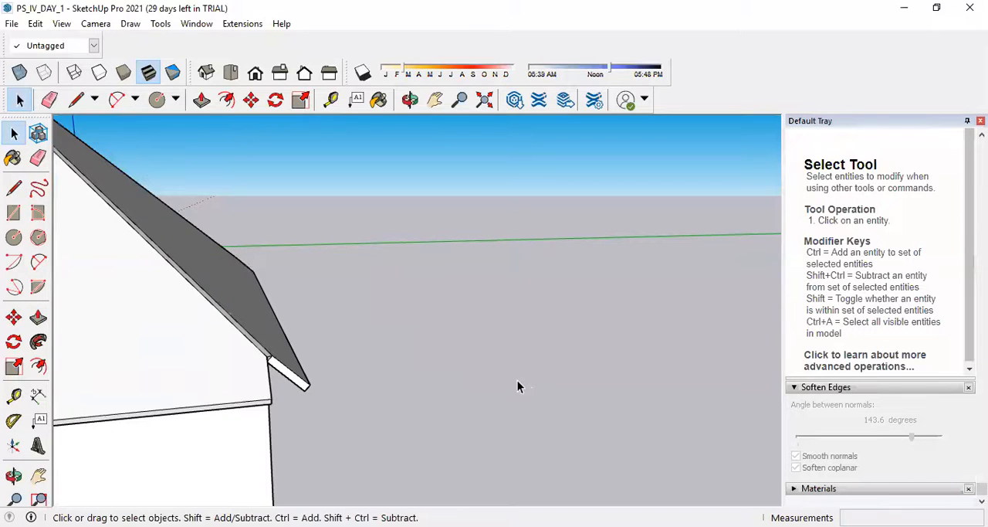
scroll(502, 383, "down", 3)
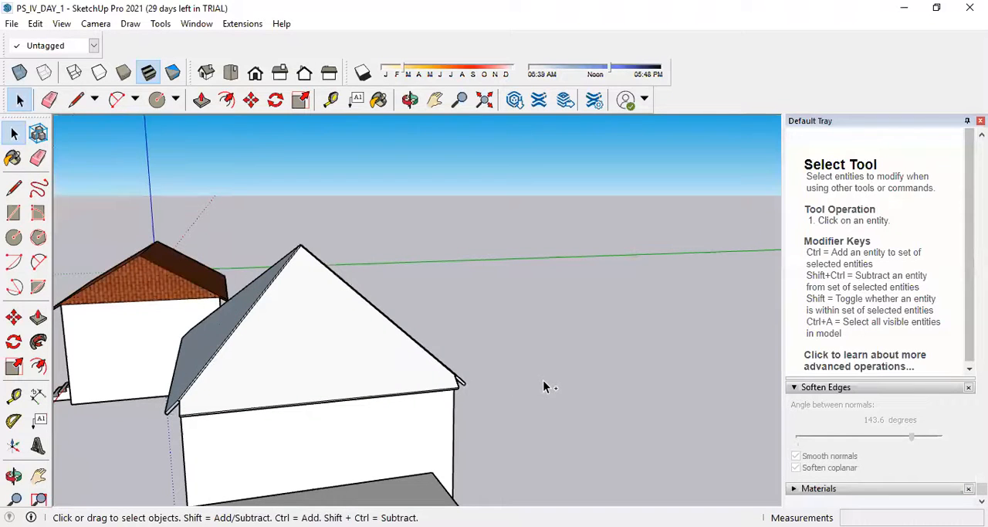
key("ctrl+z")
key("ctrl+z")
key("ctrl+z")
key("ctrl+z")
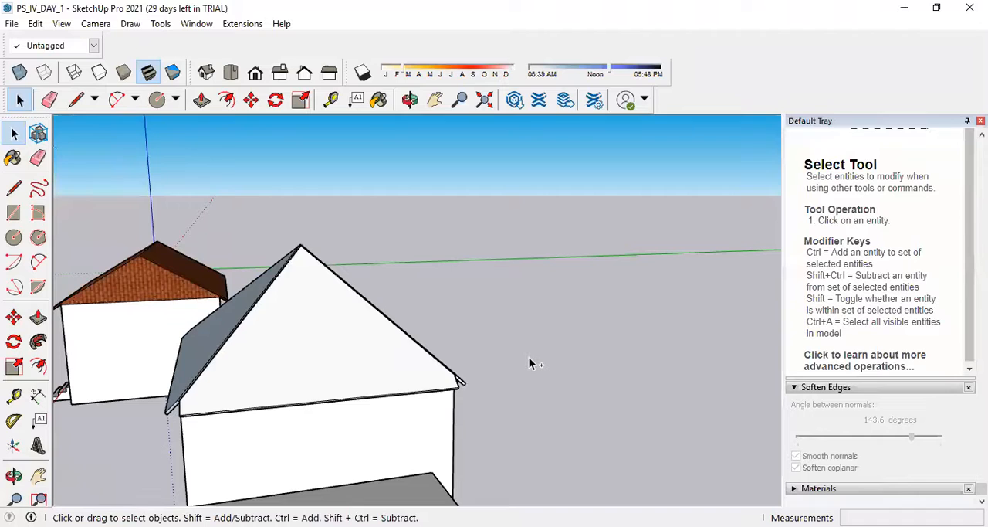
key("ctrl+z")
key("ctrl+z")
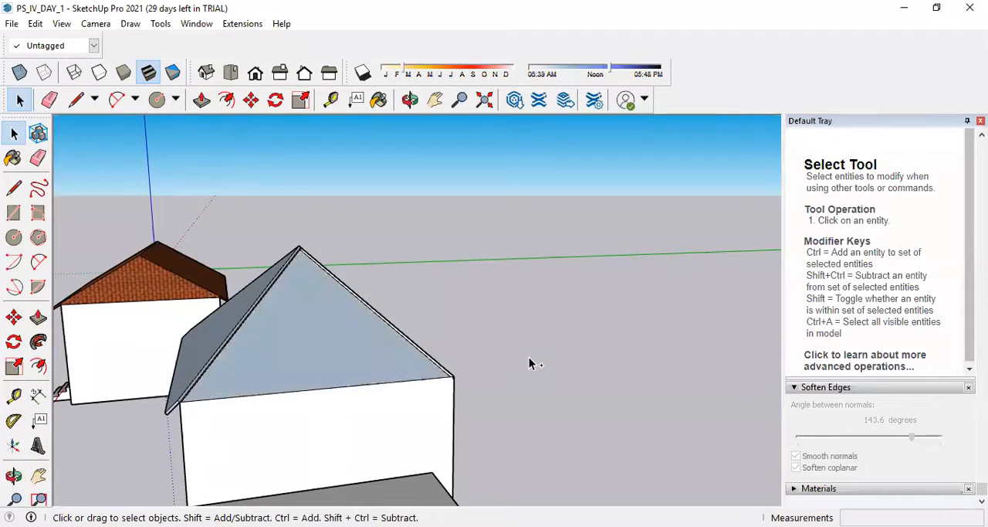
Reverse the two blue hip roof faces on the first visible sides so their front sides face outward.
middle_click_drag(388, 349, 132, 294)
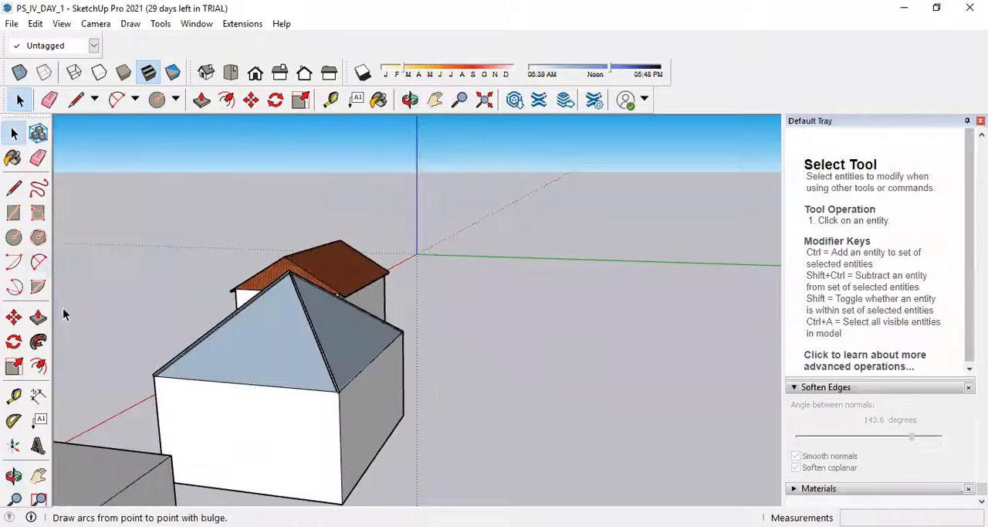
left_click(38, 317)
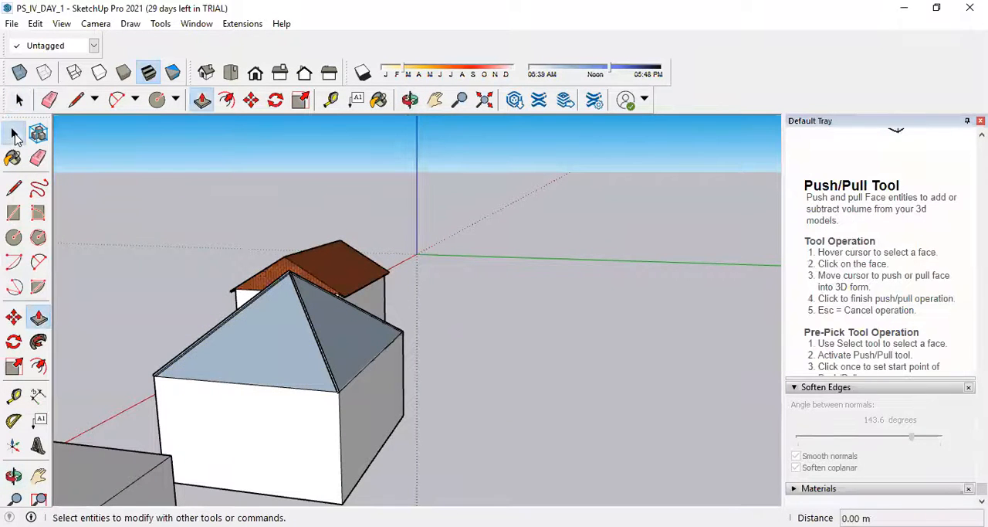
left_click(13, 132)
right_click(273, 346)
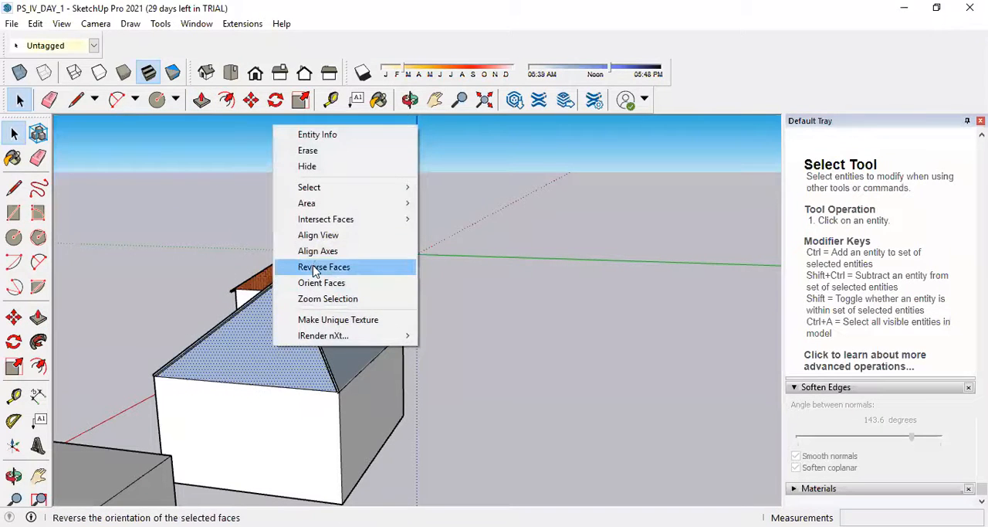
left_click(309, 268)
left_click(347, 325)
right_click(347, 325)
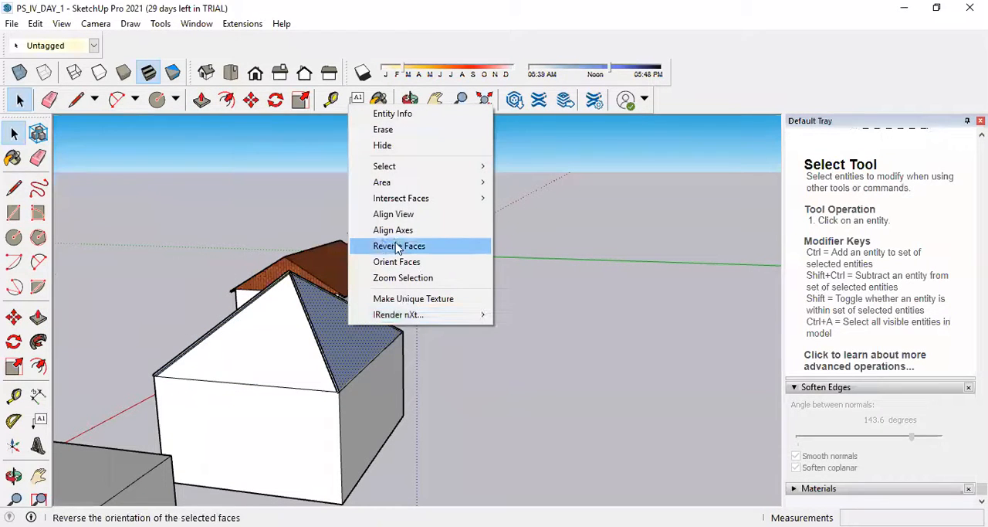
left_click(386, 245)
Reverse the remaining two hip roof faces, including the one above the wall with openings, so their front sides face outward.
middle_click_drag(404, 353, 220, 334)
left_click(222, 310)
right_click(222, 310)
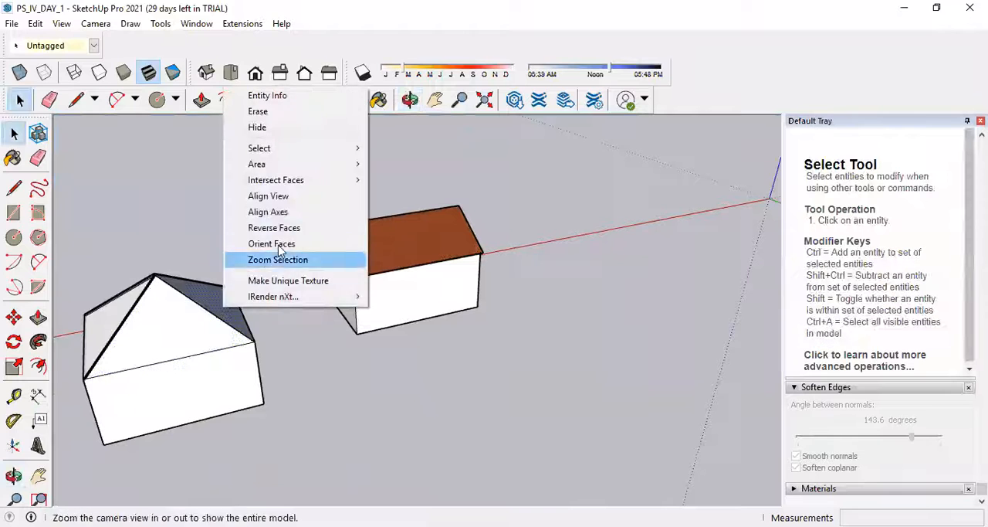
left_click(284, 230)
middle_click_drag(283, 232, 474, 327)
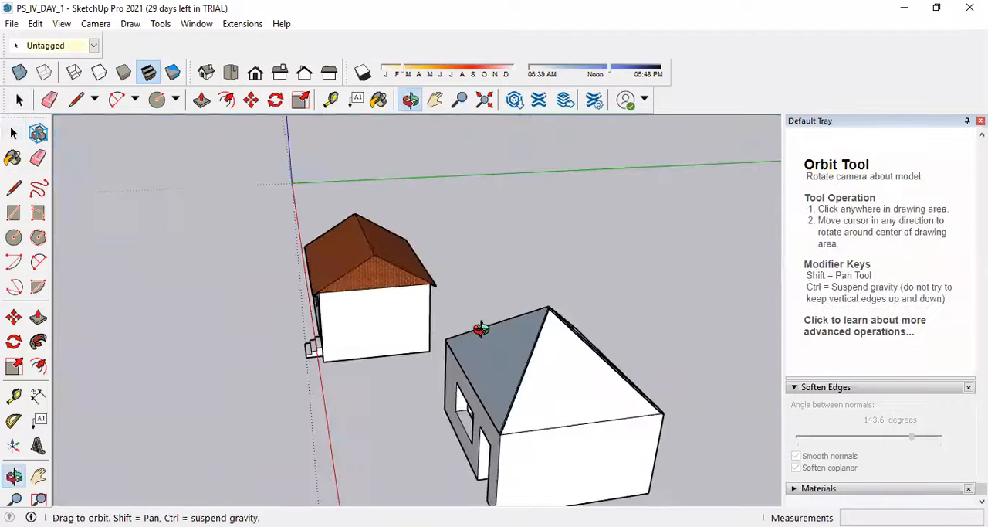
left_click(486, 370)
right_click(486, 370)
left_click(506, 291)
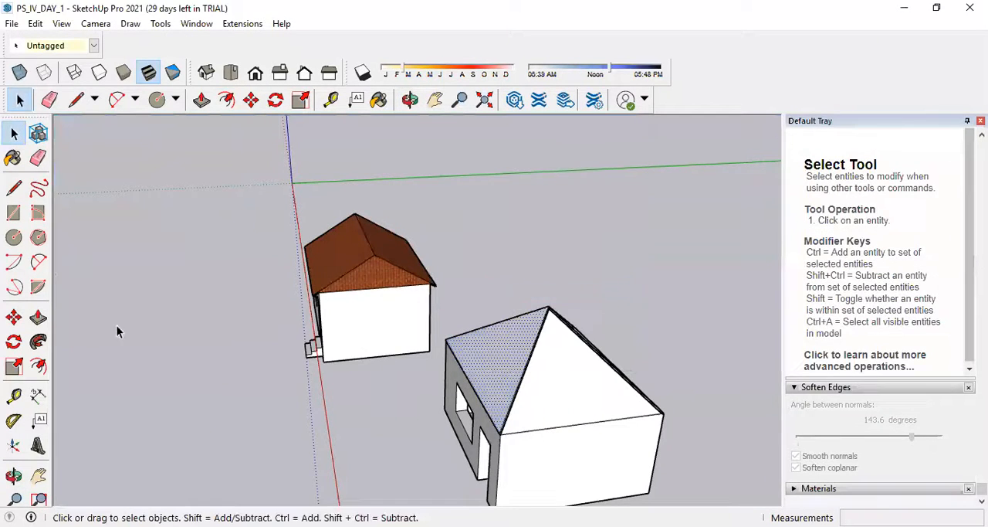
Push the hip roof slope beside the one above the openings inward by 0.05 m.
scroll(541, 361, "up", 3)
left_click(579, 410)
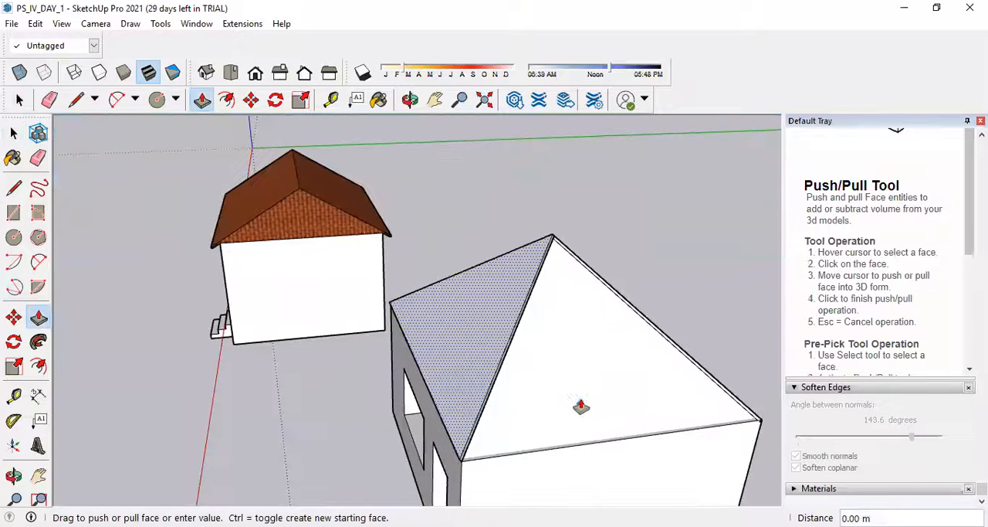
key("Escape")
left_click(581, 401)
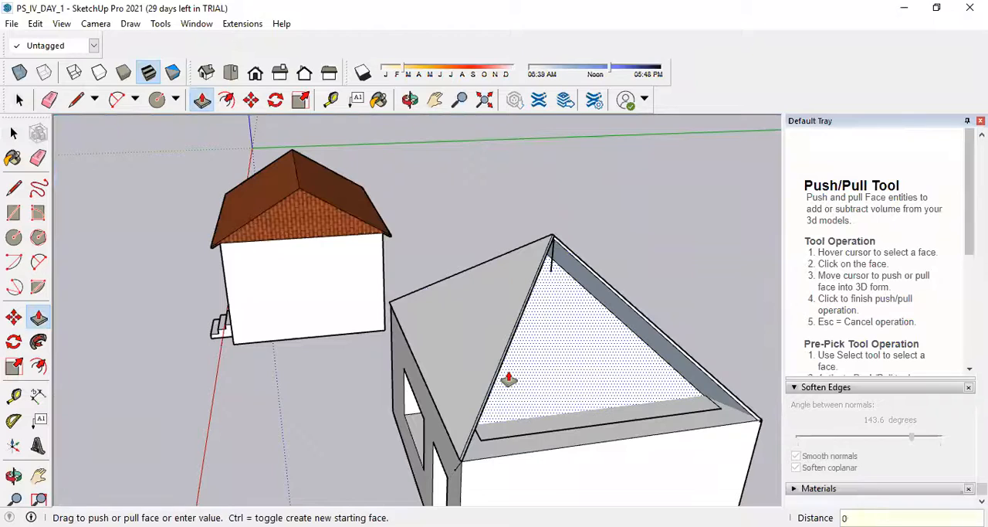
middle_click_drag(622, 410, 311, 327)
middle_click_drag(373, 332, 289, 289)
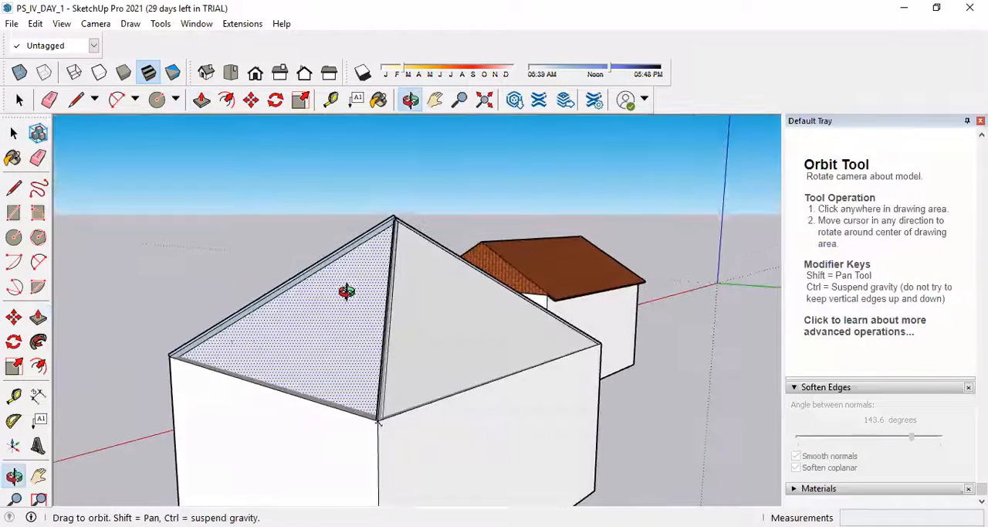
Thicken further slopes of the hip roof outward with Push/Pull, using a distance of 0.05 m.
left_click(269, 338)
type("0.0")
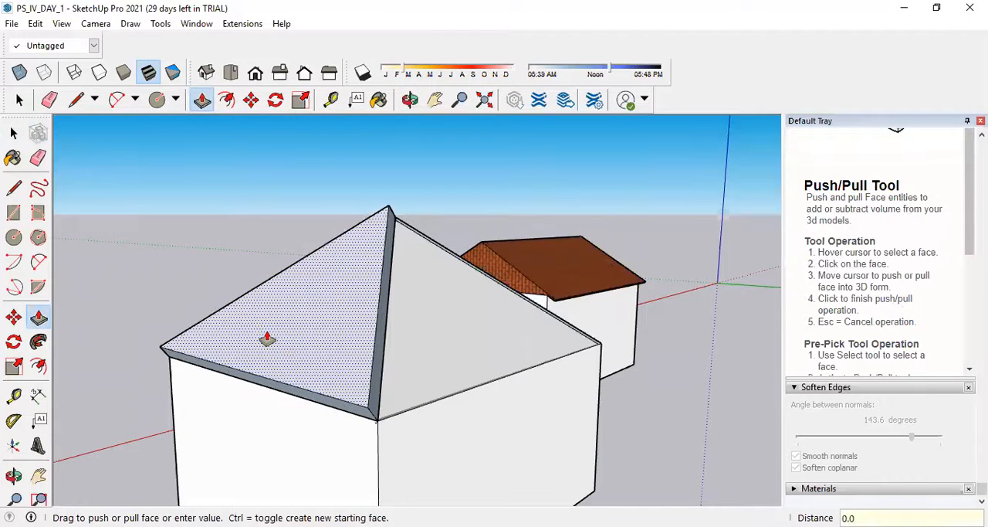
type("5")
key("Return")
left_click(334, 381)
type("0.09")
key("Return")
Extend the thickened slope above the wall with openings past the wall by push/pulling its eave edge face about 0.19 m.
scroll(298, 366, "up", 4)
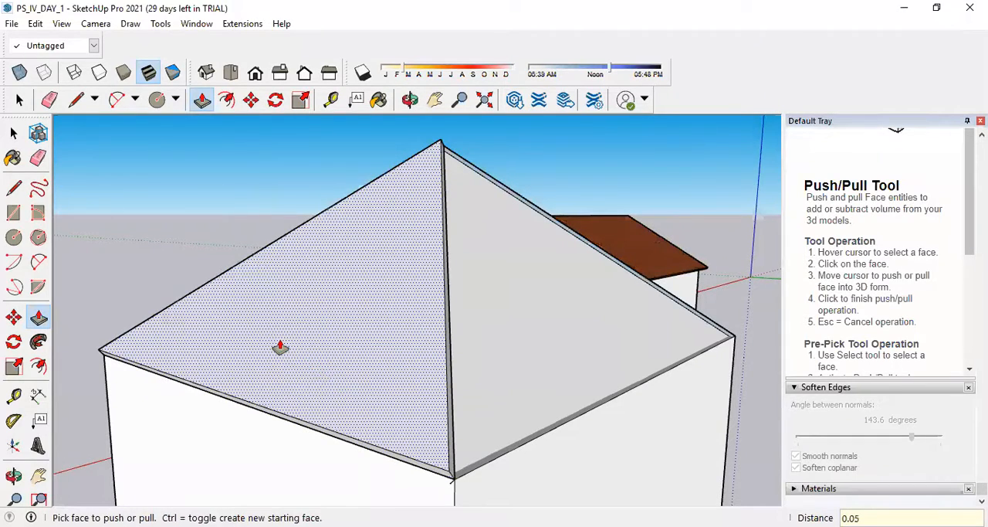
middle_click_drag(582, 430, 390, 380)
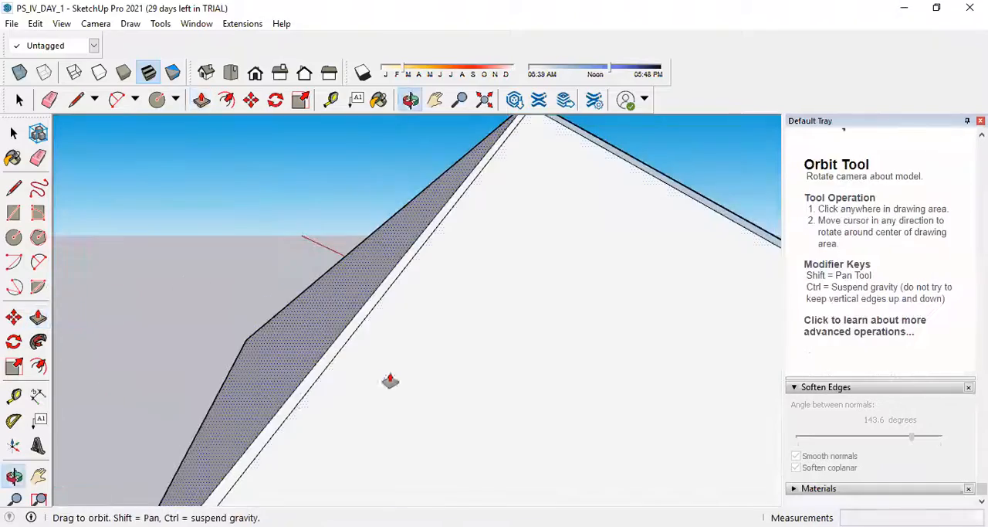
scroll(395, 378, "down", 5)
middle_click_drag(461, 375, 392, 393)
scroll(463, 398, "up", 6)
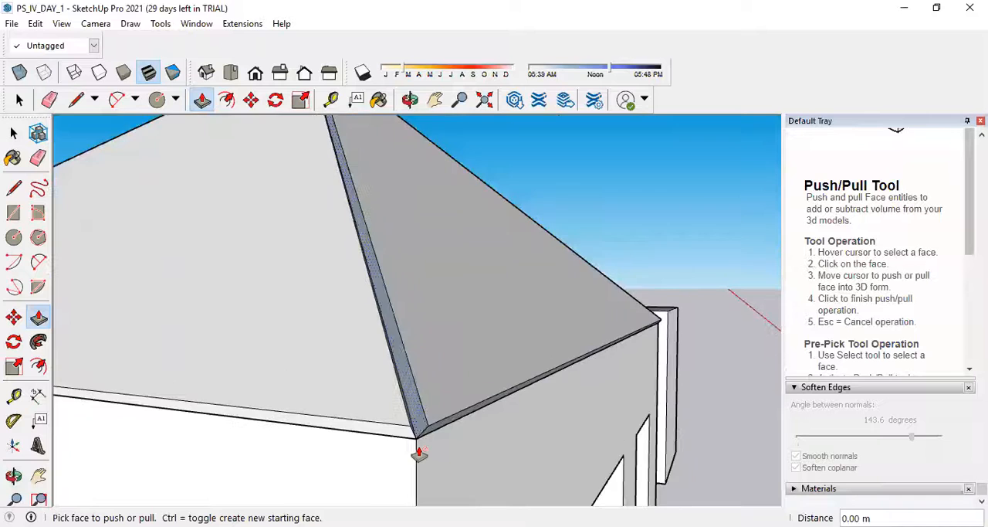
scroll(421, 444, "up", 4)
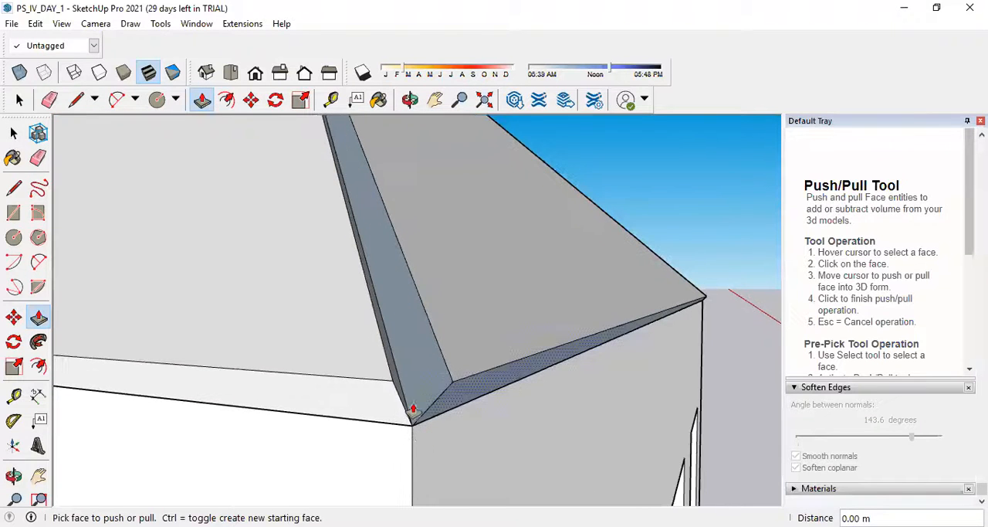
scroll(413, 410, "down", 1)
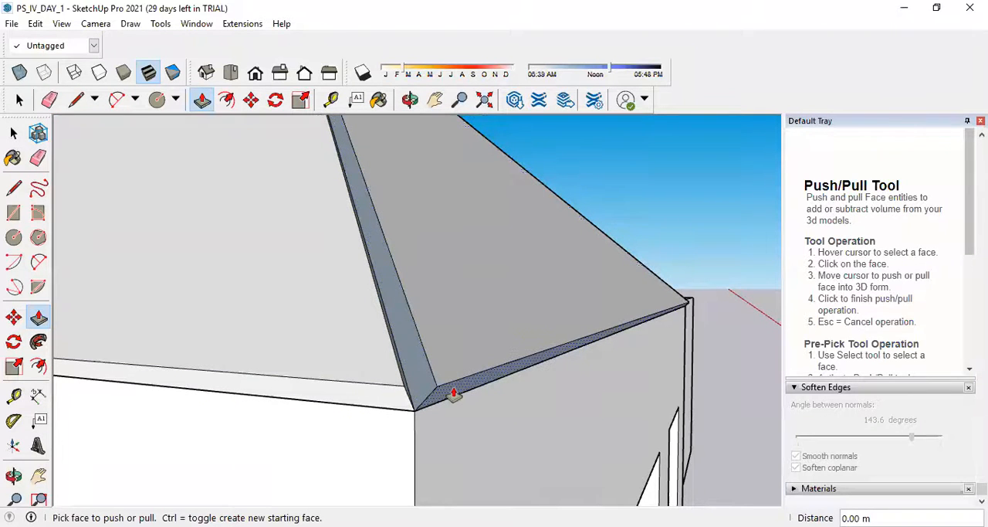
left_click(454, 394)
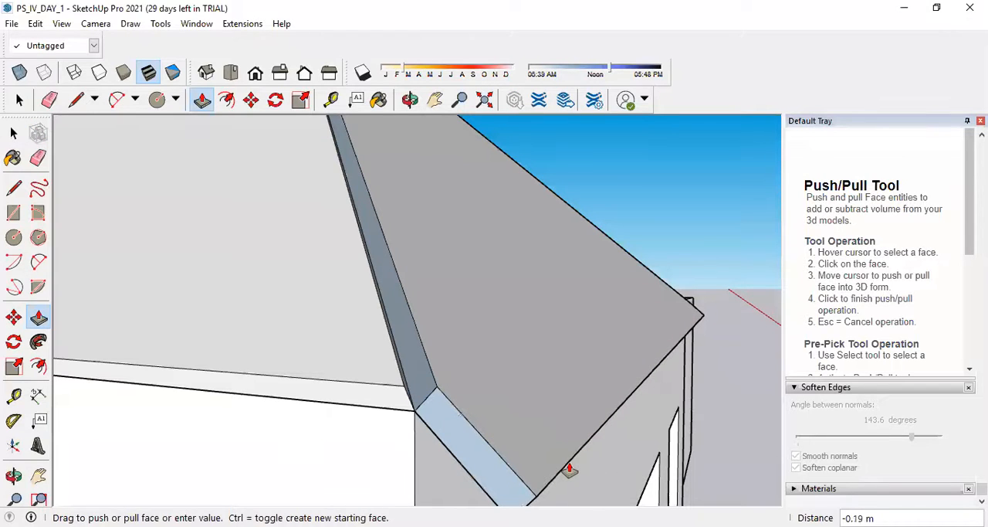
left_click(569, 469)
Sweep the end face of the new eave overhang along the adjoining slope's eave with Follow Me.
scroll(545, 379, "down", 2)
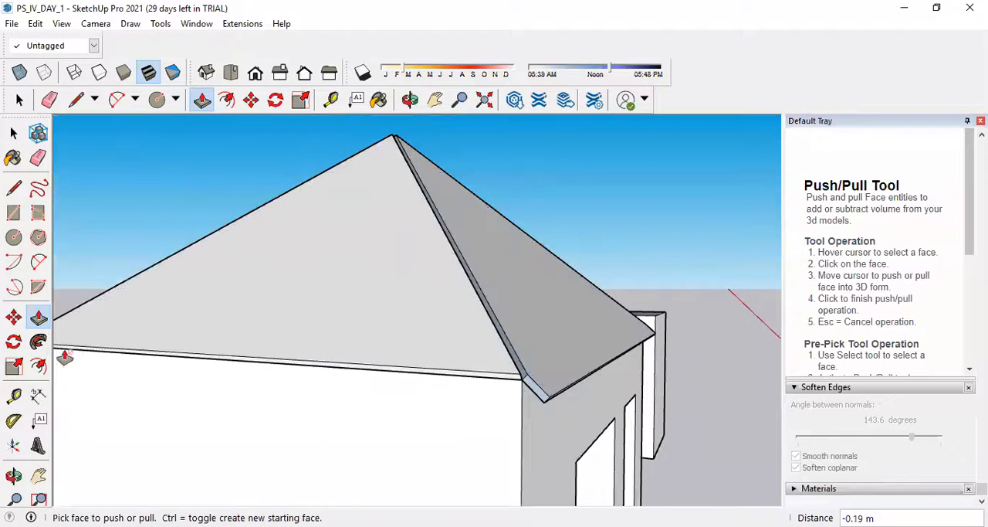
left_click(38, 341)
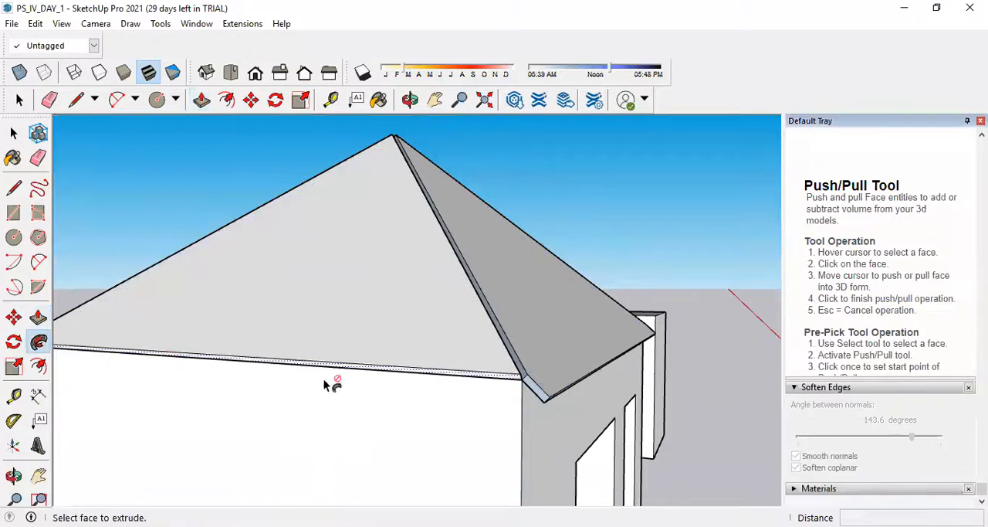
left_click(538, 392)
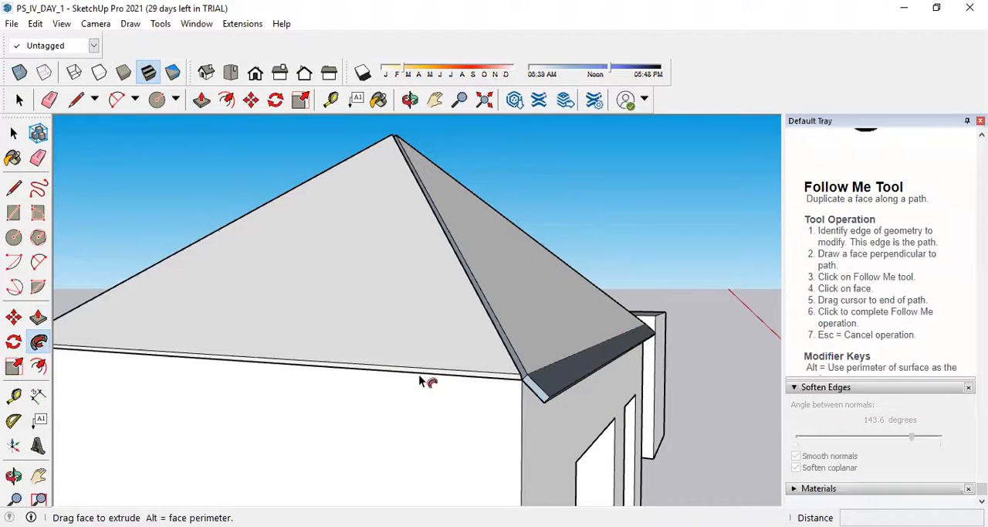
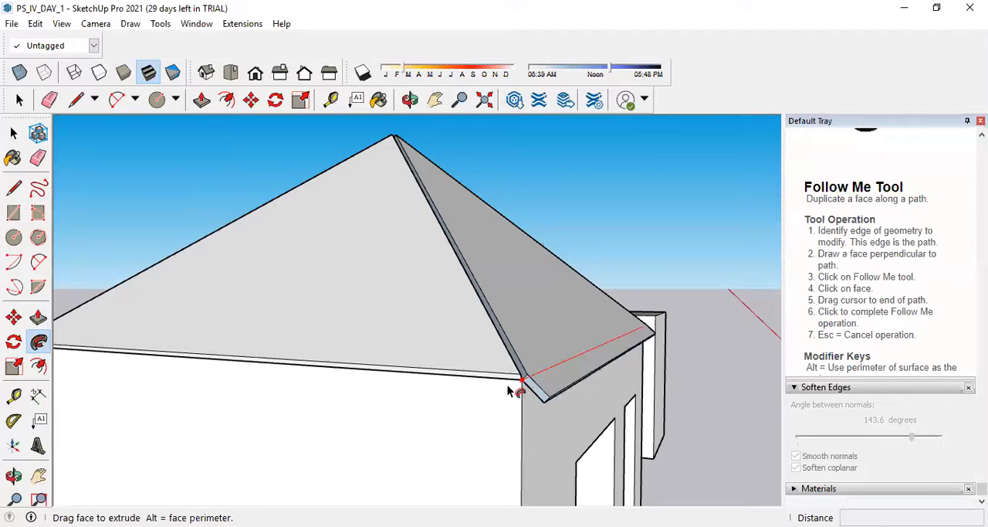
Draw a closed four-sided overhang profile about 0.18 m wide with the Line tool, at the hip roof's eave corner beside the wall with openings.
left_click(546, 411)
scroll(546, 374, "up", 3)
scroll(532, 379, "up", 2)
middle_click_drag(532, 379, 406, 389)
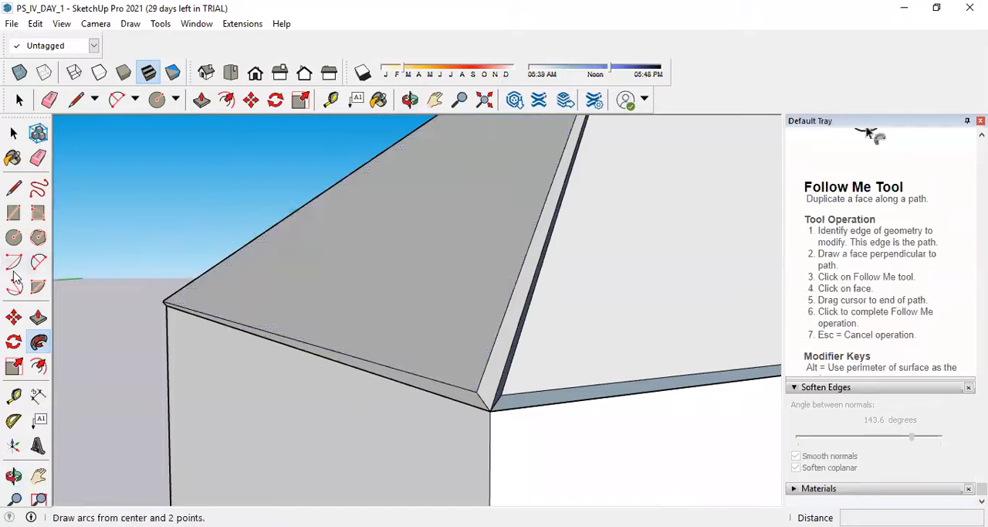
left_click(13, 187)
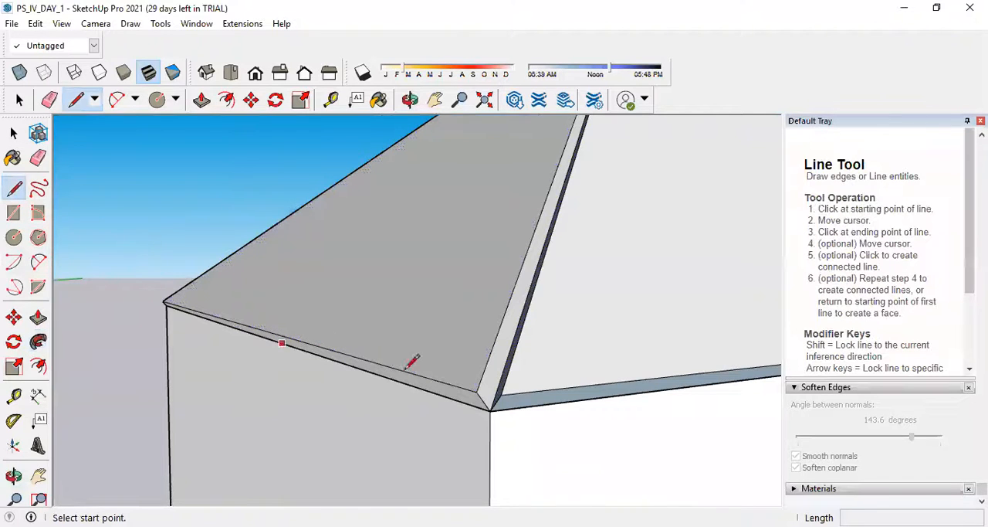
left_click(476, 392)
left_click(403, 399)
left_click(404, 422)
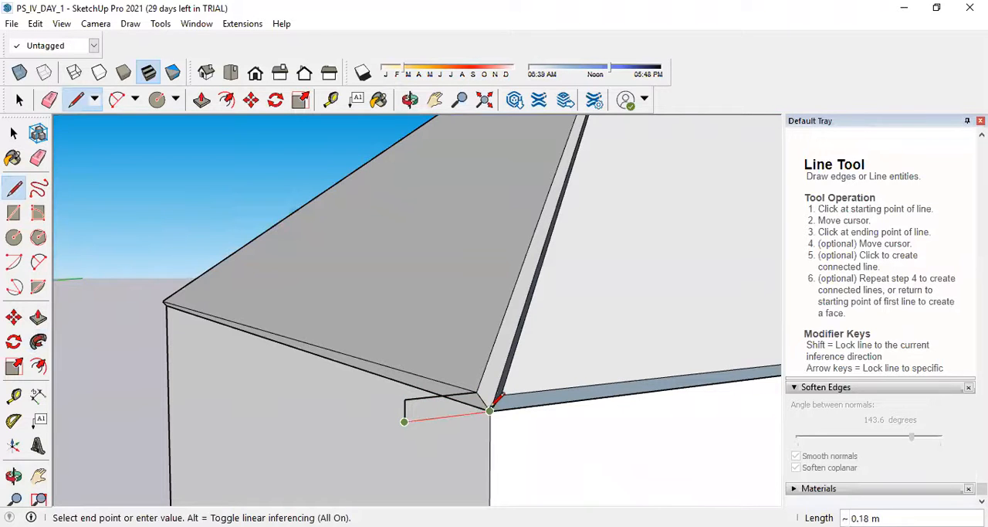
left_click(490, 409)
Sweep the small profile with Follow Me along the full eave of the plain wall adjoining the wall with openings.
middle_click_drag(394, 408, 556, 408)
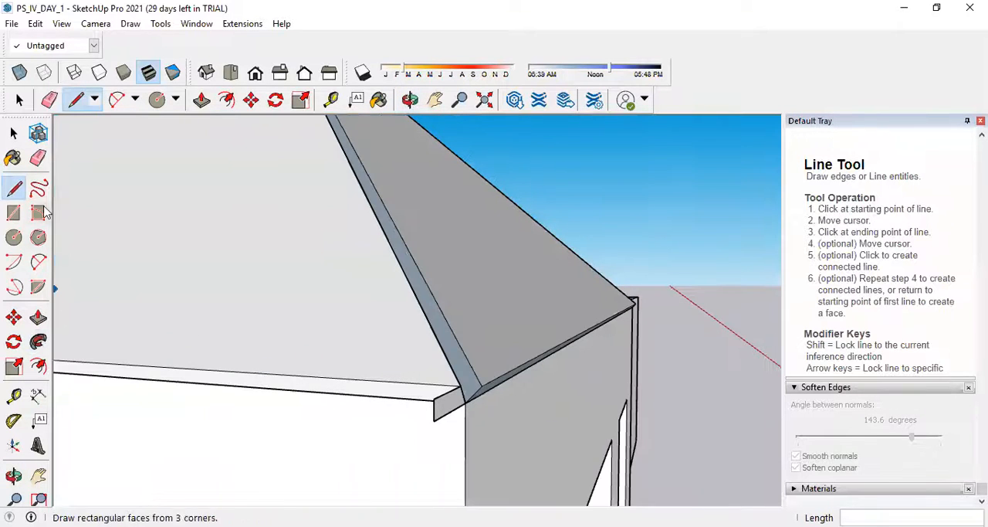
left_click(37, 341)
mouse_move(459, 454)
middle_mouse_down()
mouse_move(442, 454)
mouse_move(518, 426)
mouse_move(454, 446)
middle_mouse_up()
left_click(451, 426)
scroll(452, 426, "down", 5)
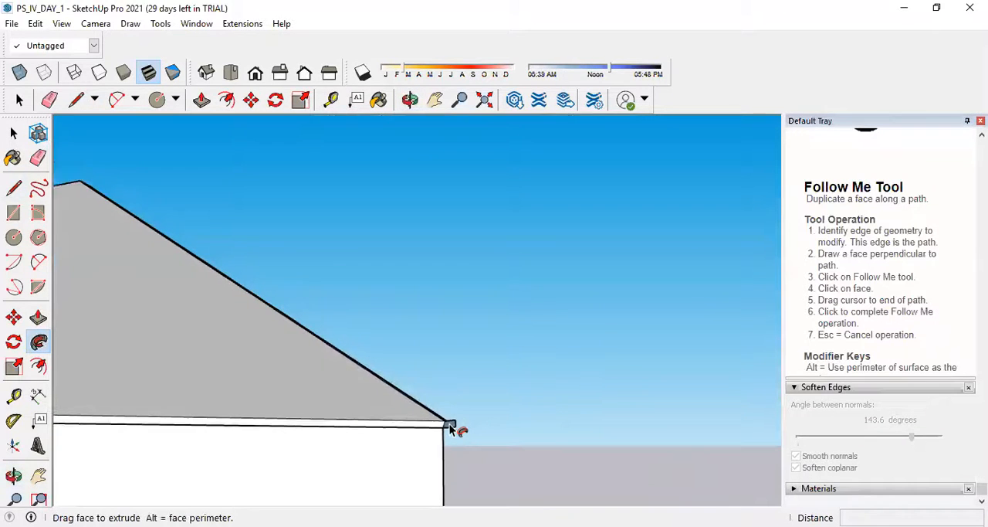
scroll(207, 423, "down", 2)
scroll(199, 424, "down", 3)
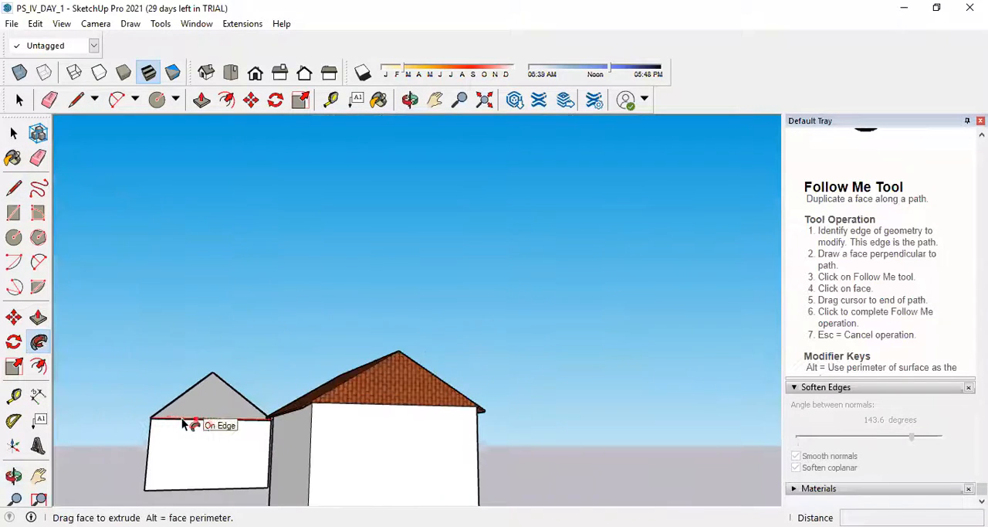
scroll(151, 421, "up", 5)
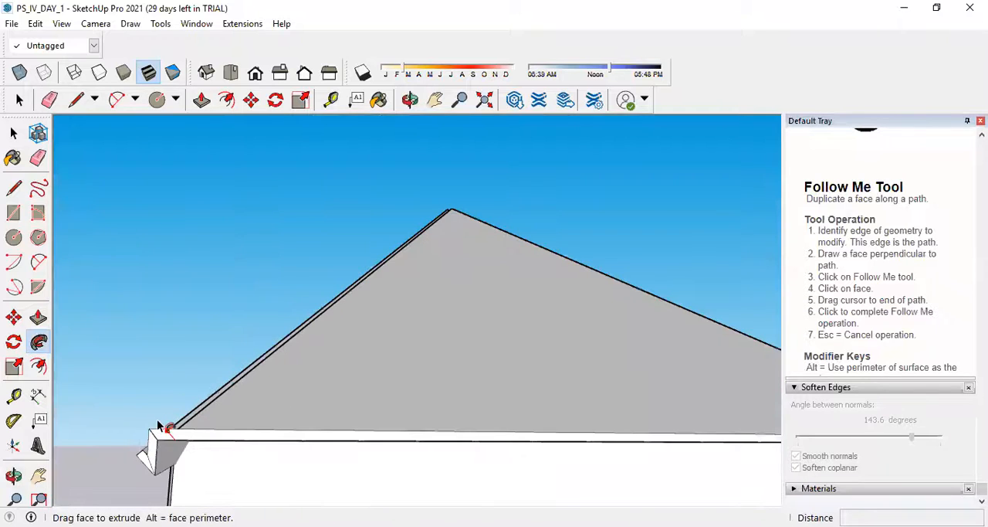
middle_click_drag(201, 417, 332, 478)
scroll(250, 448, "down", 3)
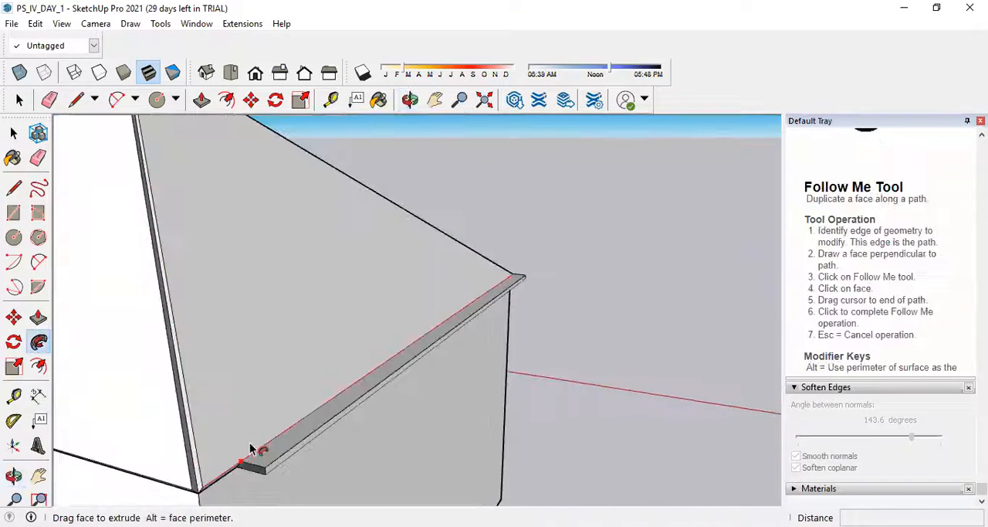
left_click(208, 485)
Draw a connecting edge about 0.05 m long across the hip gap between the two slopes' eave corners, at the end of the new overhang.
scroll(313, 438, "down", 2)
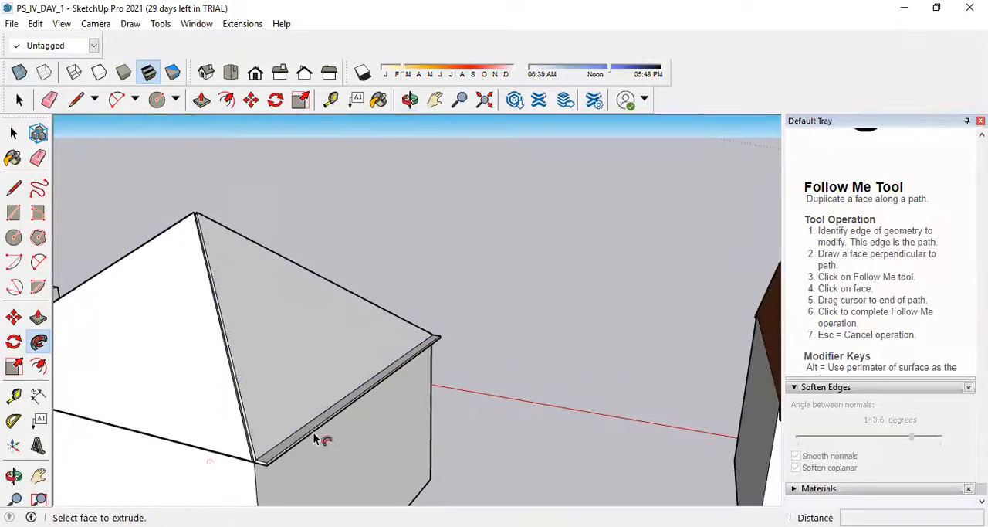
middle_click_drag(269, 466, 403, 448)
scroll(521, 430, "up", 5)
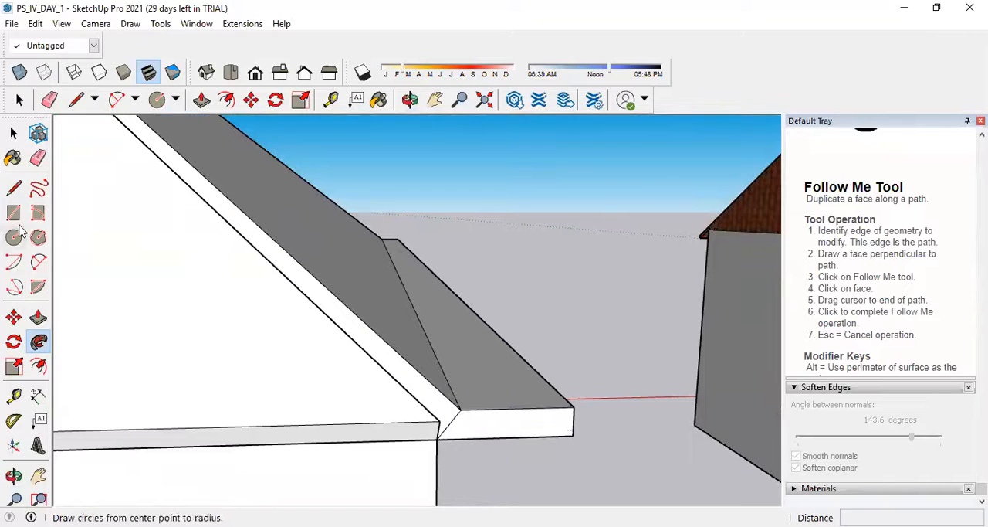
left_click(13, 188)
left_click(460, 408)
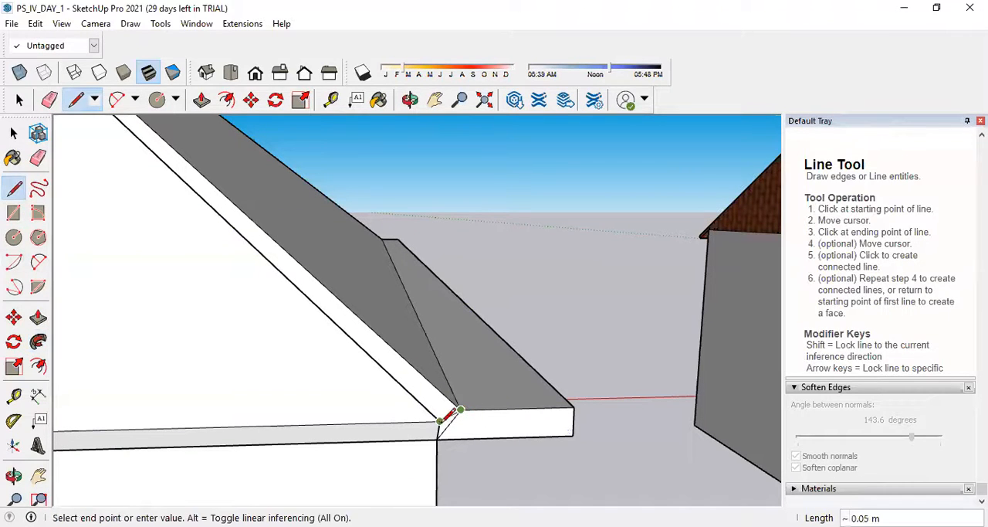
left_click(439, 421)
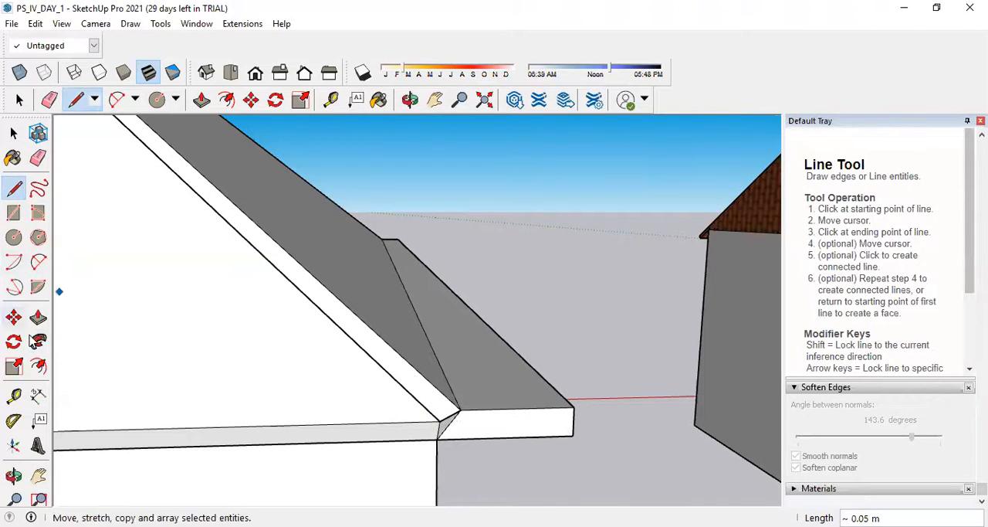
Sweep the overhang's end face with Follow Me around the connecting edge and along the eave of the rear wall to its far corner.
left_click(39, 341)
left_click(504, 427)
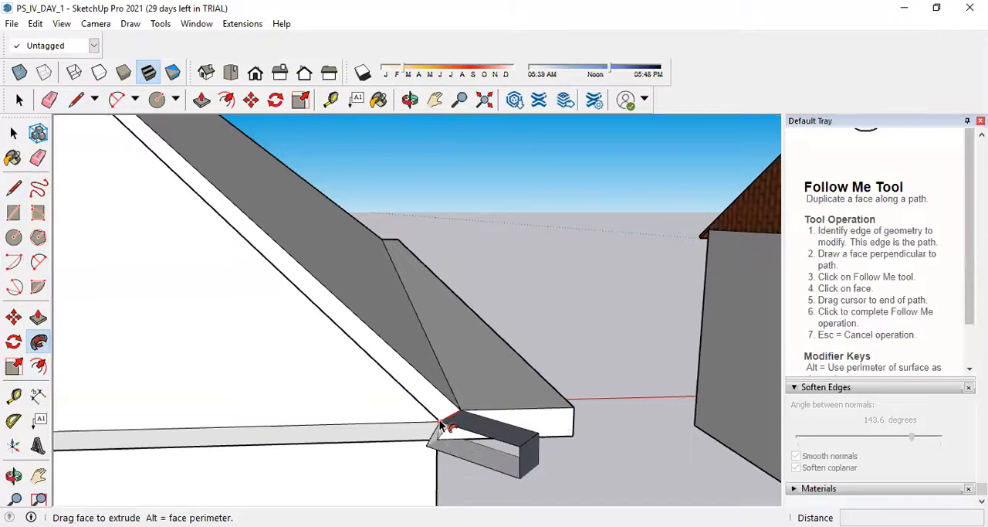
scroll(319, 436, "down", 6)
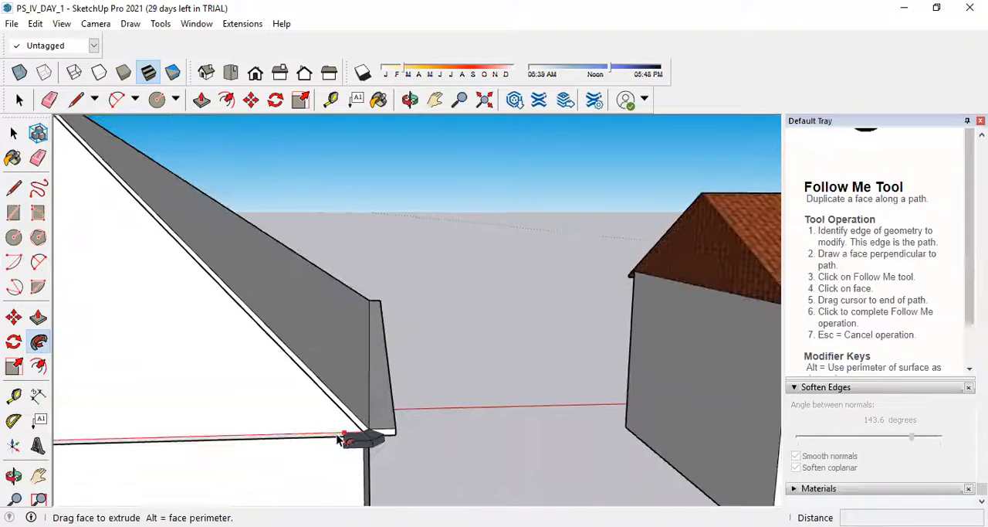
scroll(322, 446, "down", 3)
scroll(210, 436, "up", 10)
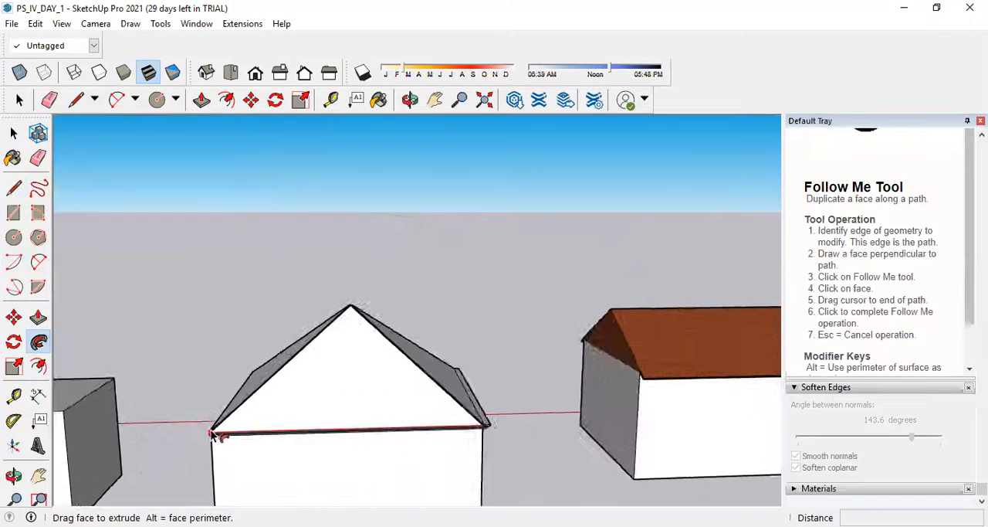
scroll(209, 435, "up", 2)
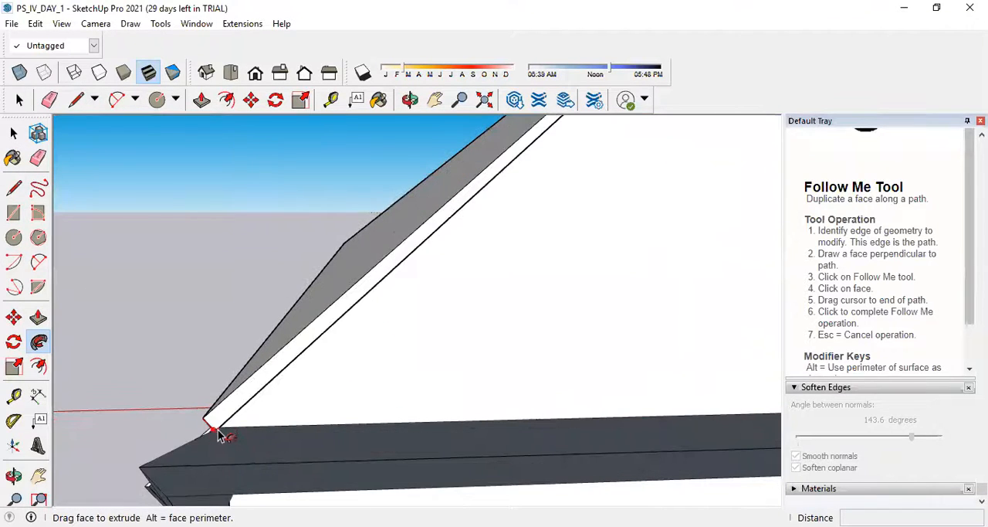
middle_click_drag(204, 423, 364, 448)
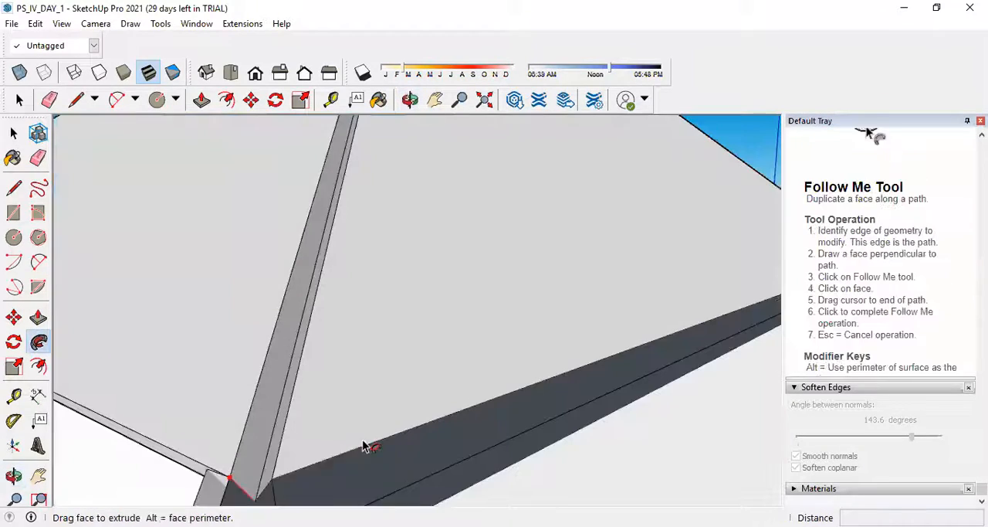
left_click(276, 477)
Bridge the hip gap at the rear overhang's far end with an edge about 0.05 m long between the slopes' eave corners.
middle_click_drag(276, 465, 401, 430)
scroll(364, 397, "down", 4)
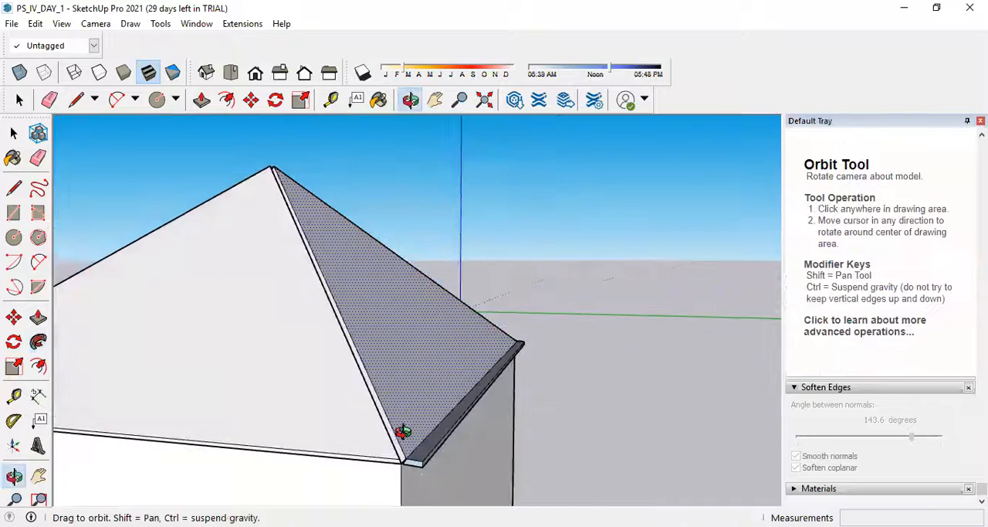
scroll(417, 455, "up", 5)
left_click(14, 189)
left_click(378, 416)
left_click(347, 417)
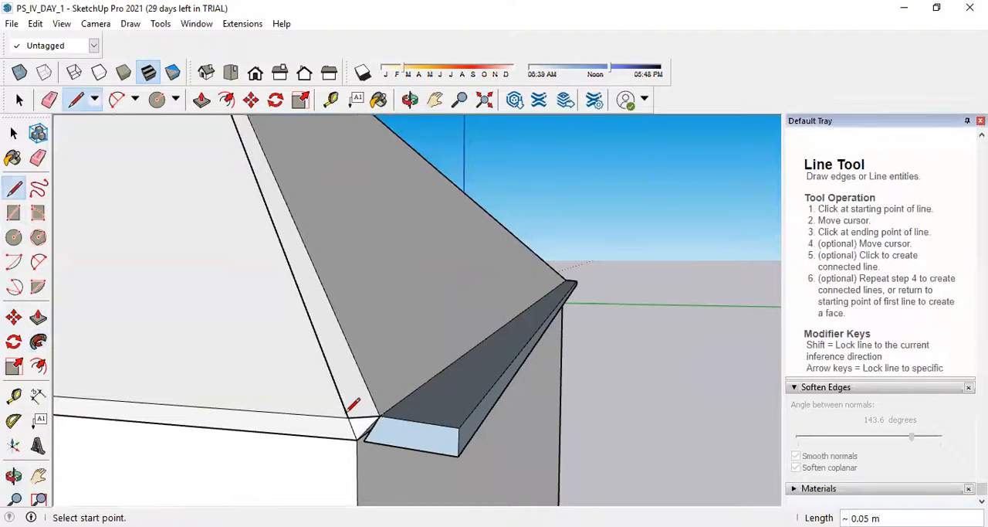
middle_click_drag(305, 462, 444, 472)
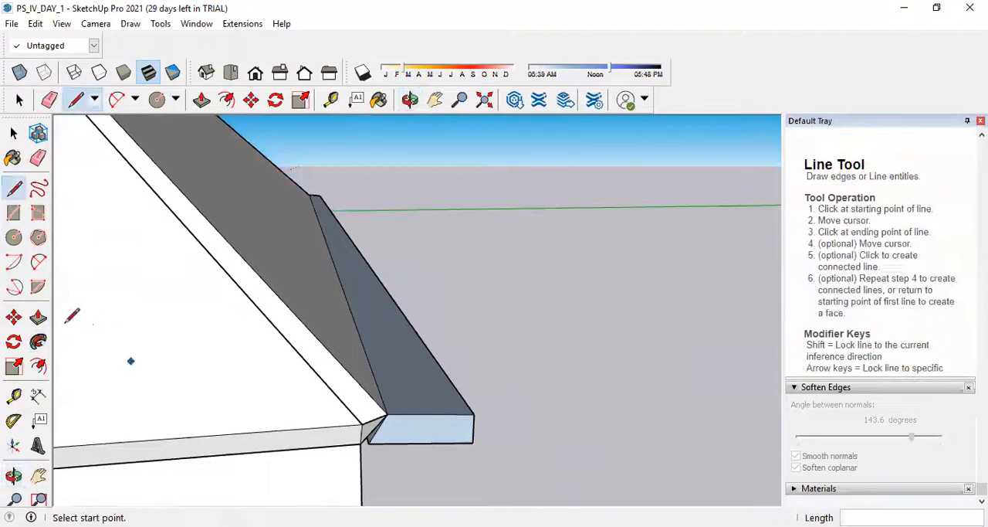
Extend the overhang with Follow Me from the rear overhang's end face along the eave of the side facing the separate box.
left_click(37, 342)
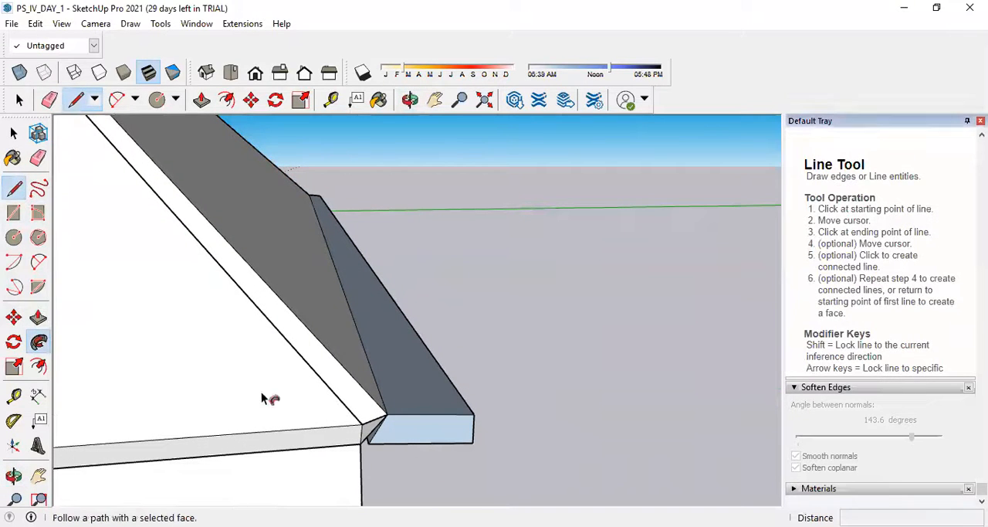
left_click(430, 429)
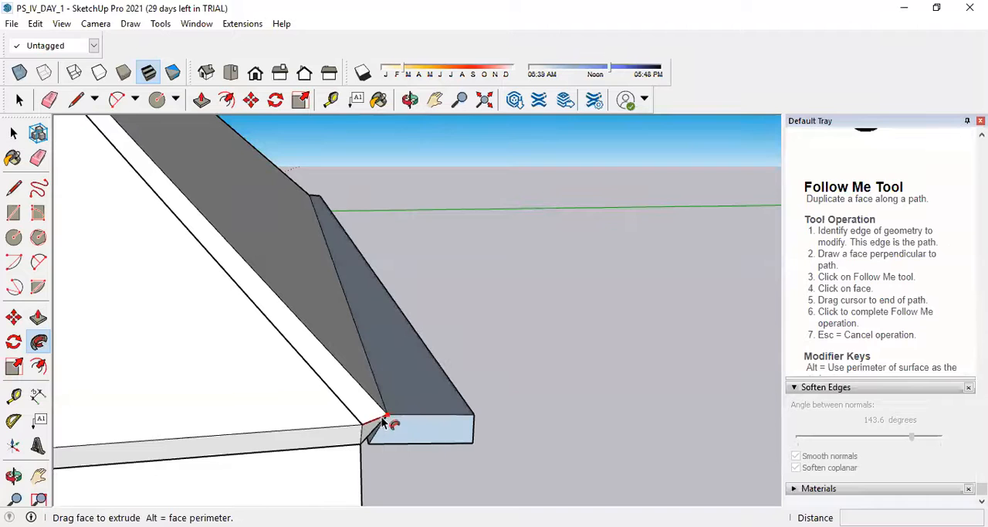
scroll(357, 425, "down", 3)
scroll(295, 432, "down", 5)
scroll(295, 433, "down", 4)
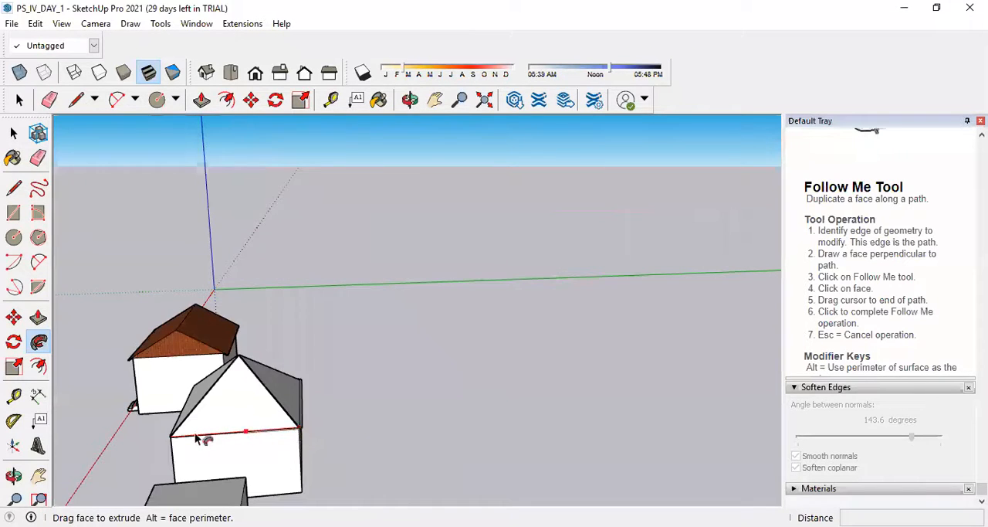
scroll(200, 440, "up", 5)
left_click(178, 430)
Draw a short connecting edge between the eave corners of the box-side slope and the slope above the wall with openings.
middle_click_drag(298, 463, 516, 461)
scroll(527, 467, "up", 3)
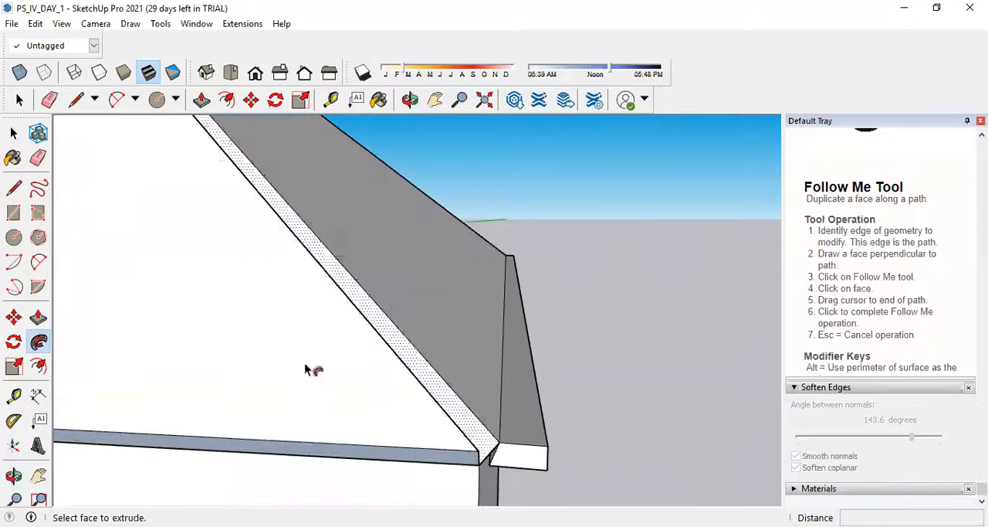
left_click(14, 188)
left_click(479, 450)
left_click(499, 442)
Sweep the box-side overhang's end face with Follow Me along the eave above the wall with openings, up to the starting corner.
left_click(38, 341)
left_click(513, 459)
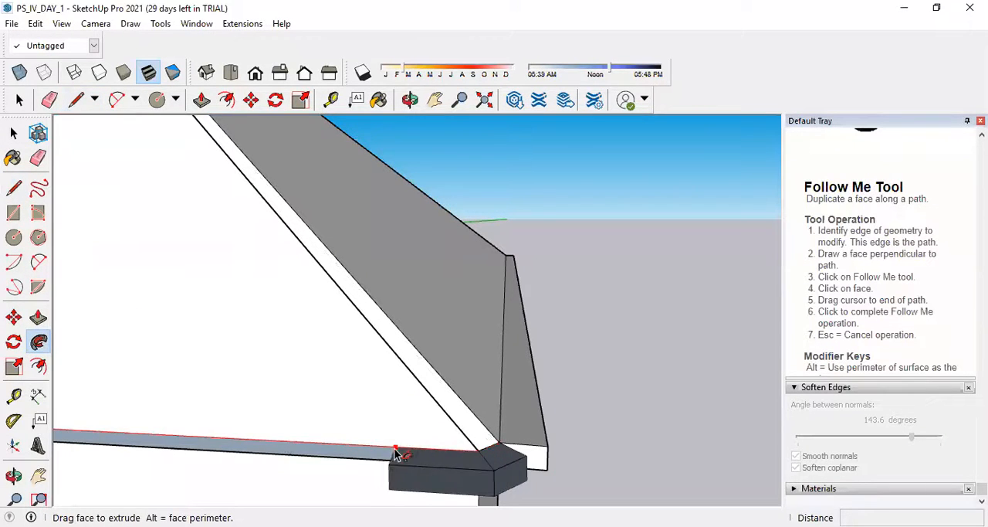
scroll(417, 462, "down", 5)
scroll(81, 446, "up", 3)
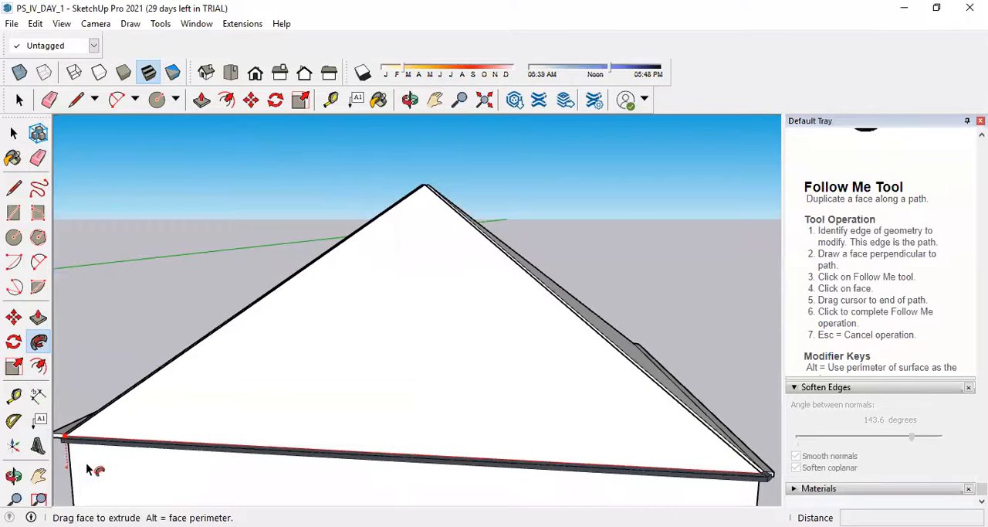
left_click(66, 438)
Examine the swept eave overhang and its corner joints from all sides of the hip-roofed house.
scroll(322, 472, "down", 6)
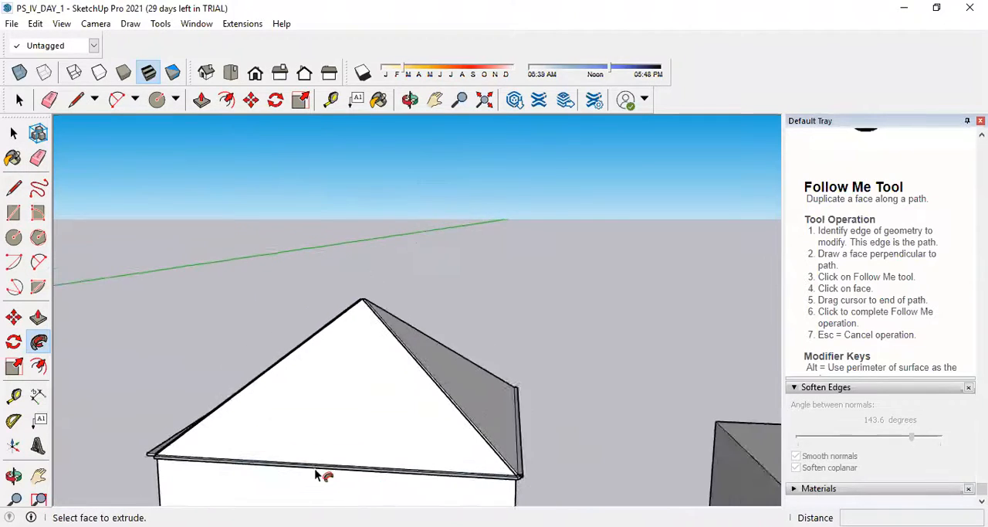
middle_click_drag(227, 458, 531, 480)
scroll(382, 486, "up", 6)
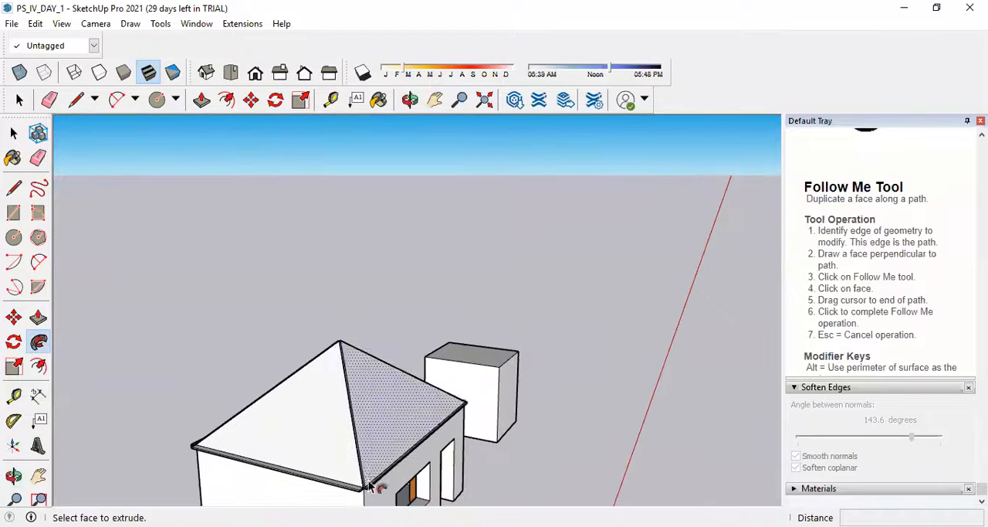
scroll(356, 500, "up", 1)
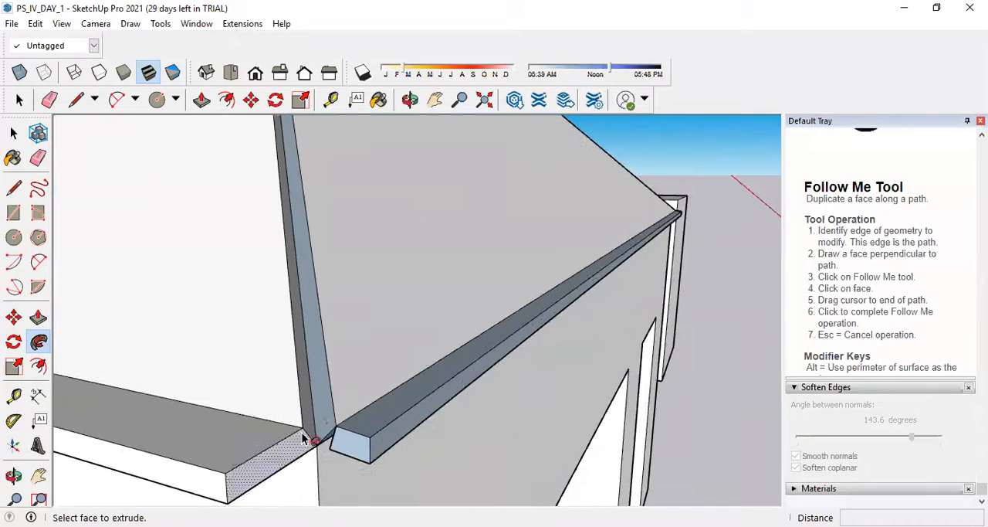
scroll(445, 426, "down", 3)
middle_click_drag(396, 405, 308, 491)
scroll(420, 431, "down", 5)
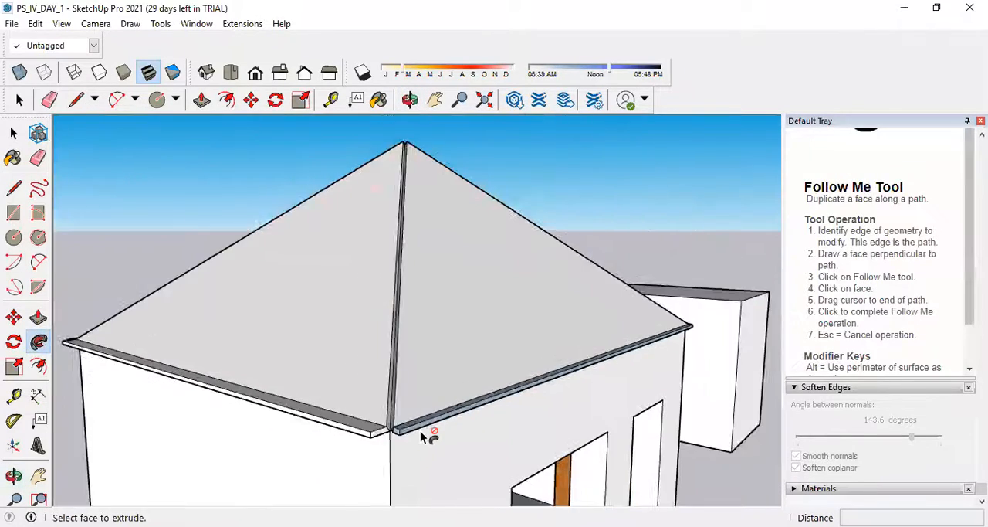
middle_click_drag(216, 345, 558, 413)
scroll(525, 424, "up", 5)
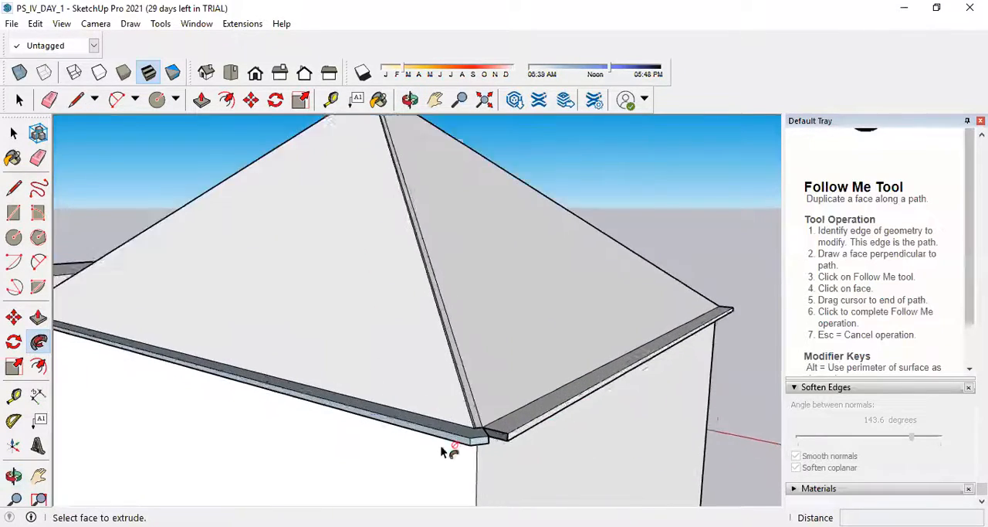
middle_click_drag(628, 407, 526, 464)
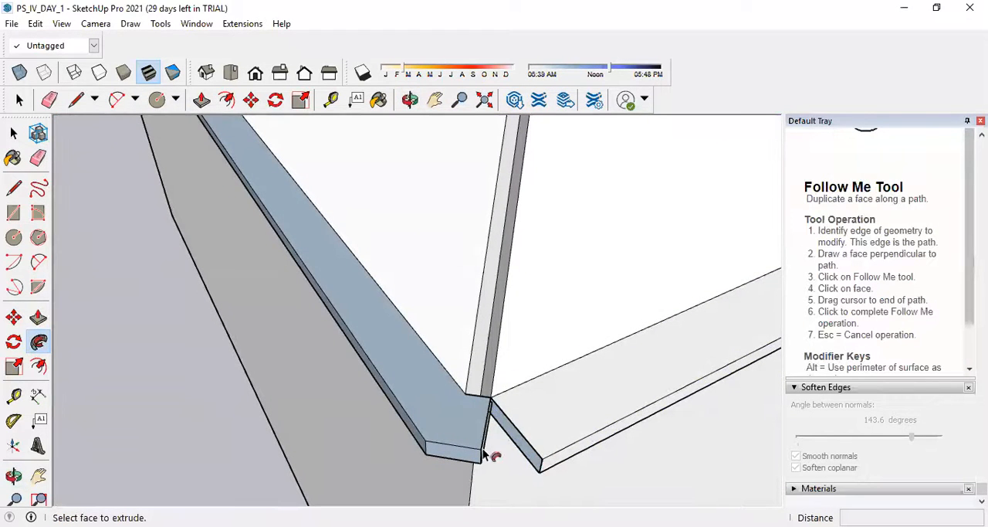
scroll(378, 437, "down", 3)
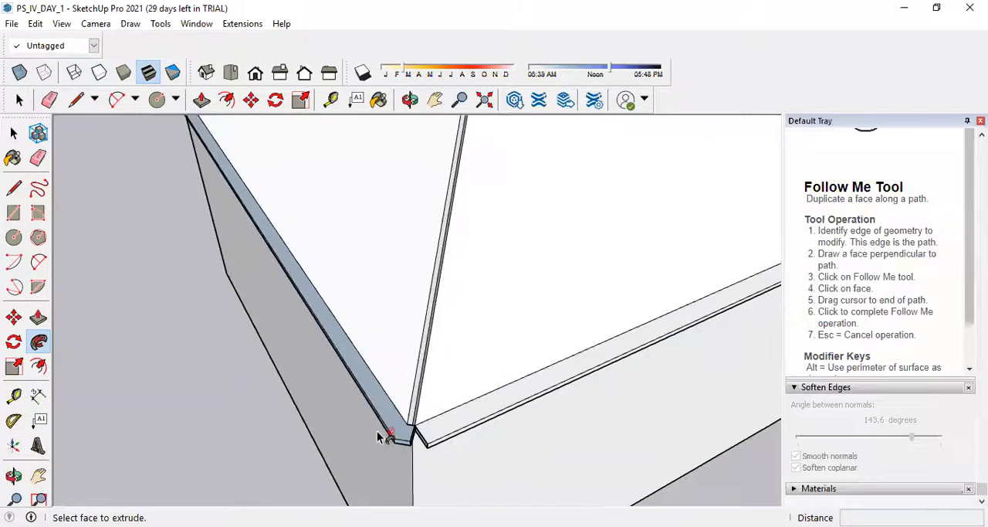
scroll(378, 434, "down", 8)
middle_click_drag(380, 431, 159, 344)
scroll(610, 364, "up", 5)
scroll(407, 388, "down", 6)
middle_click_drag(401, 390, 421, 277)
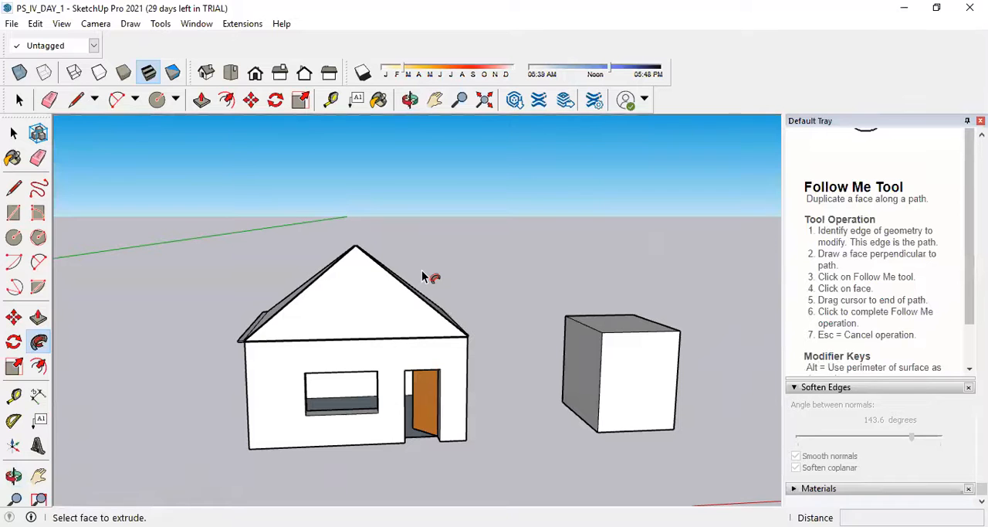
scroll(430, 290, "down", 4)
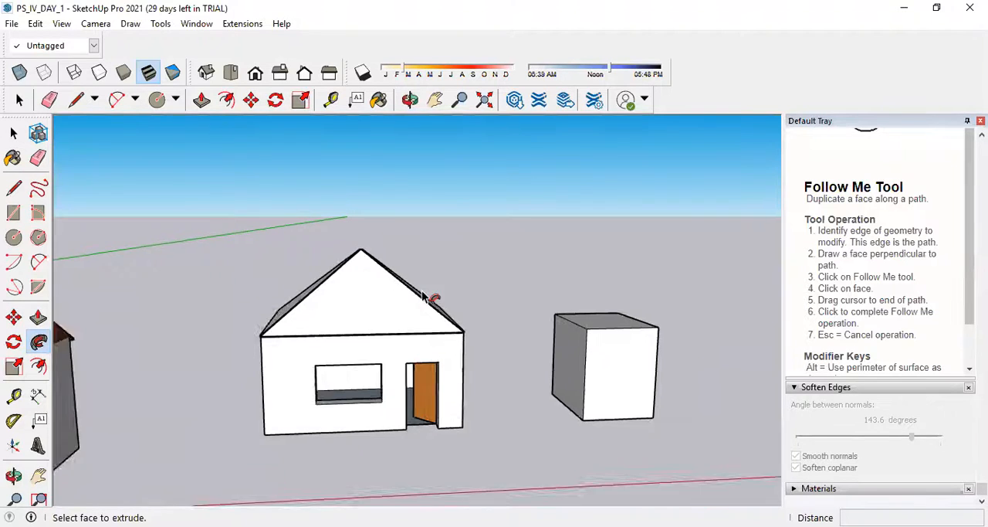
Draw a 0.15 by 0.25 m rectangle on the open ground beyond the separate box.
scroll(467, 297, "up", 7)
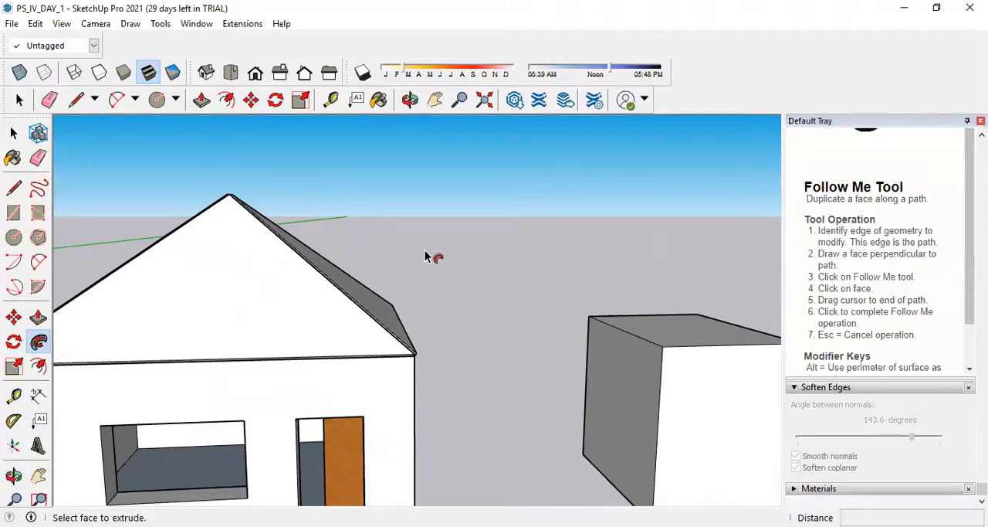
scroll(439, 284, "down", 3)
middle_click_drag(443, 300, 80, 347)
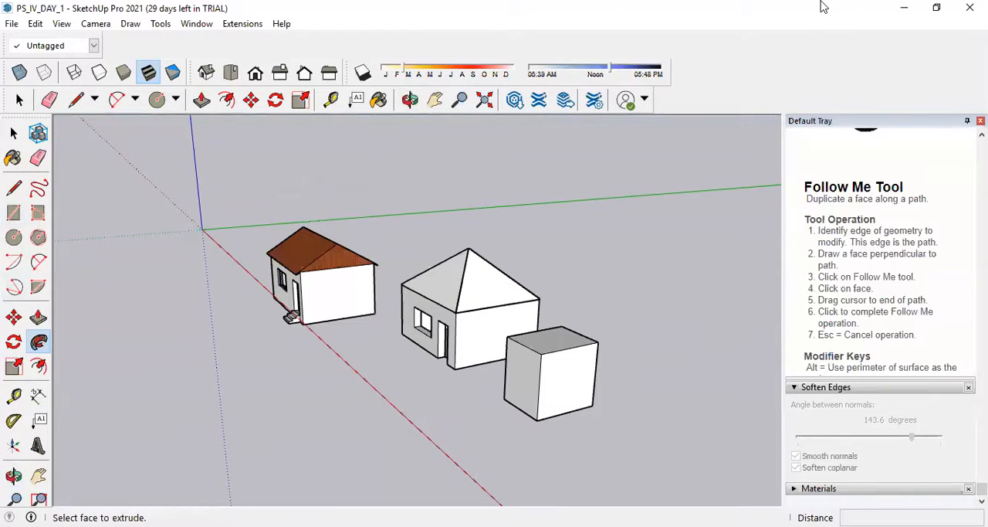
left_click(14, 211)
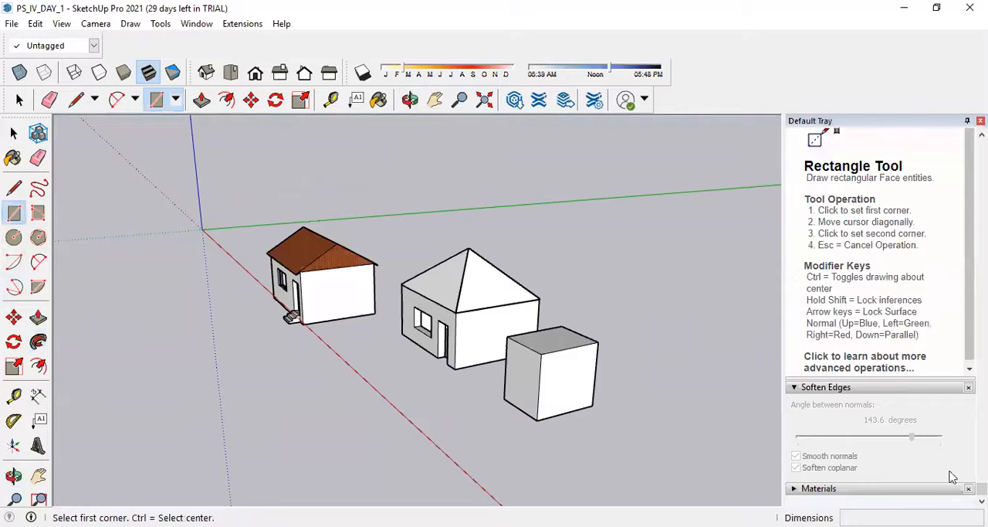
scroll(456, 335, "down", 8)
scroll(249, 335, "up", 5)
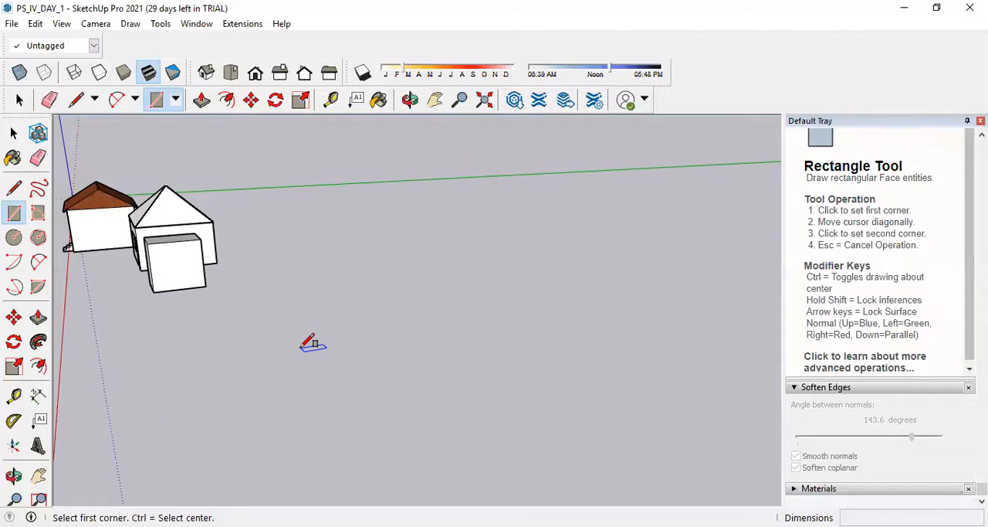
left_click(315, 342)
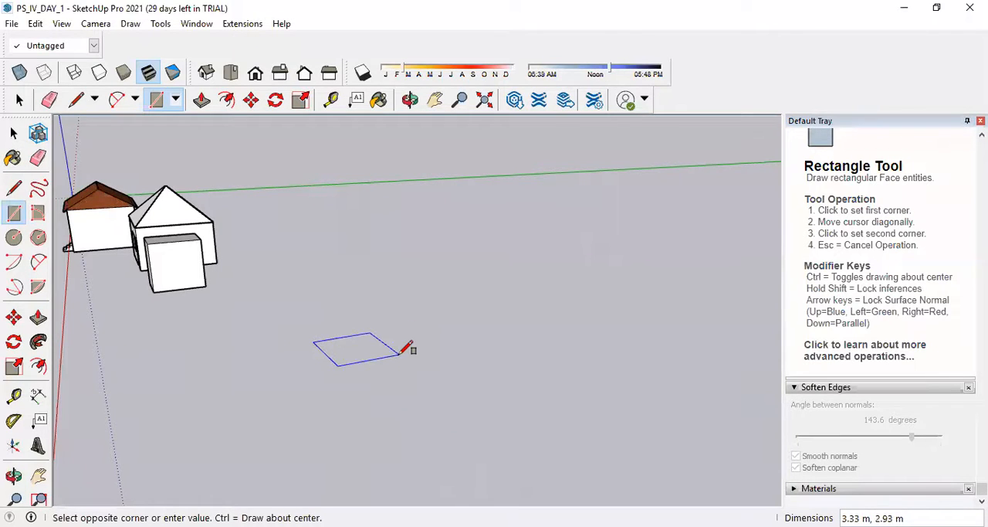
type("0.15")
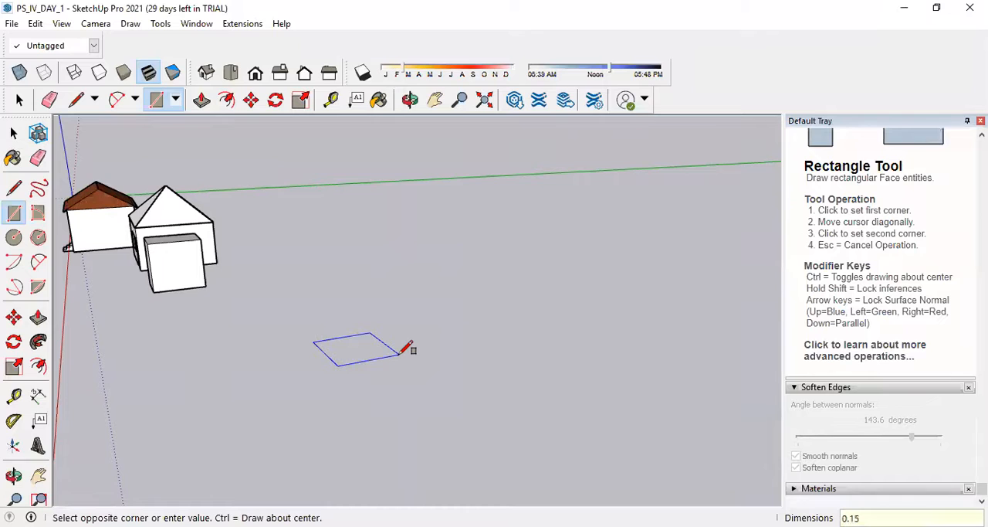
type(",0.2")
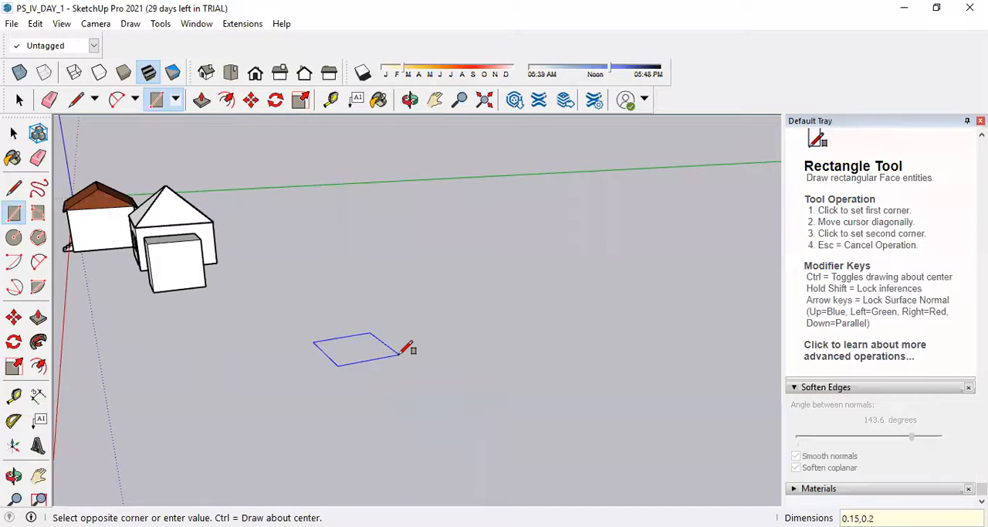
type("5")
key("Return")
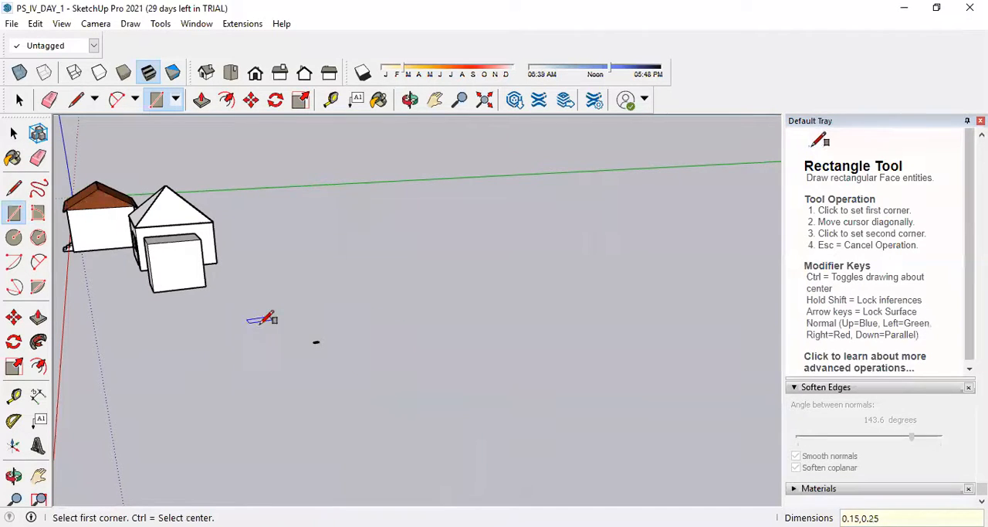
Make the small ground rectangle a component with the definition name "step".
scroll(355, 328, "up", 6)
scroll(401, 338, "up", 4)
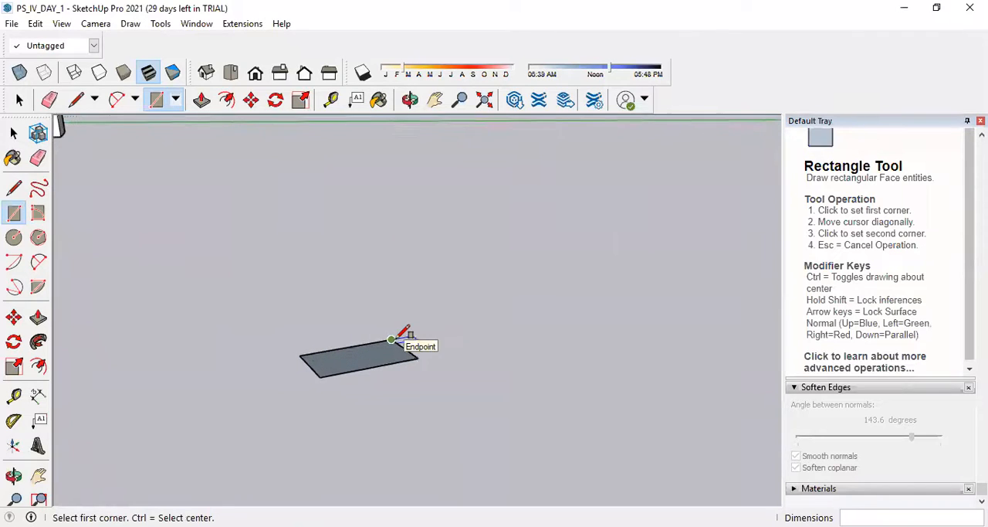
key("space")
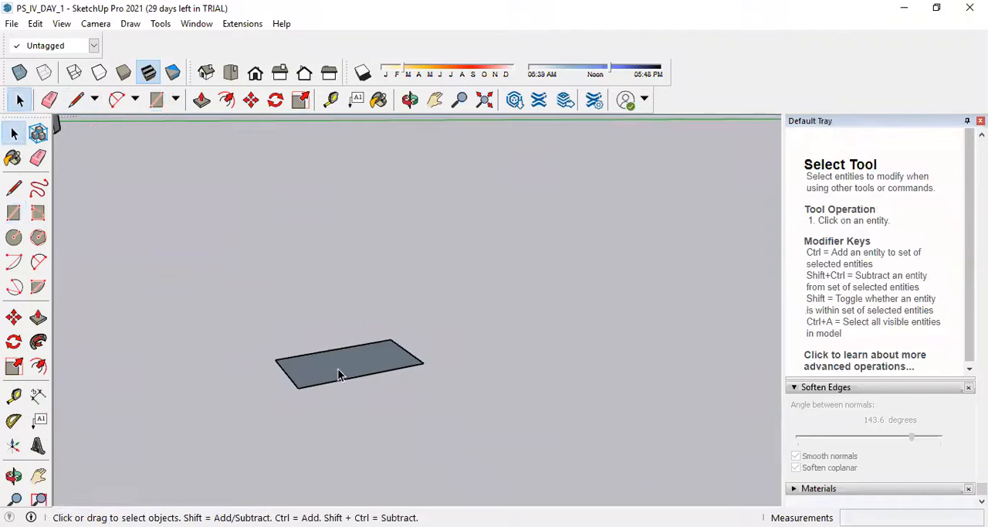
right_click(340, 374)
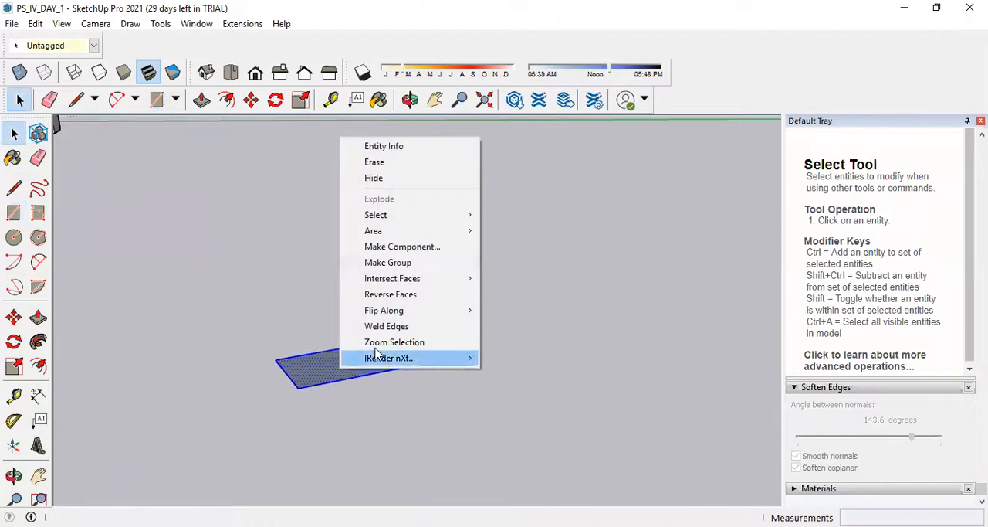
left_click(425, 247)
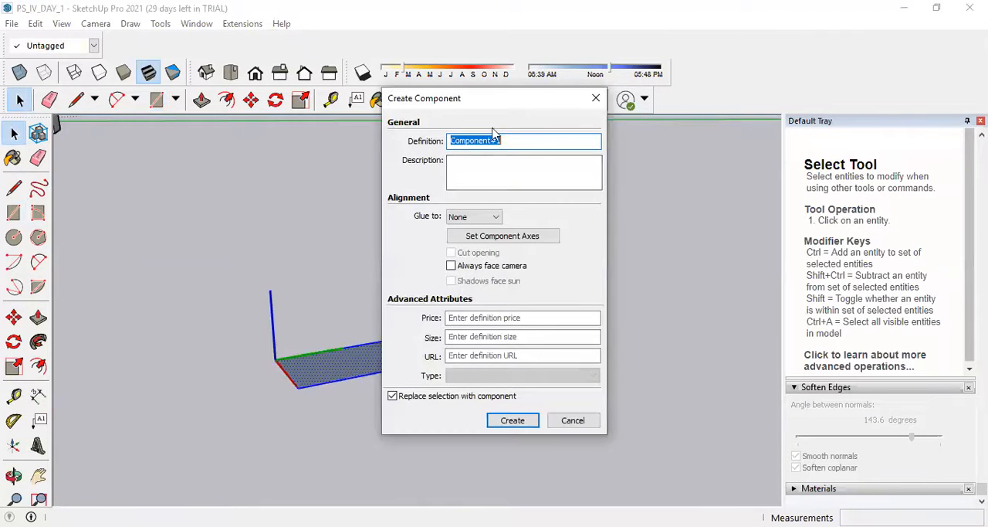
type("step")
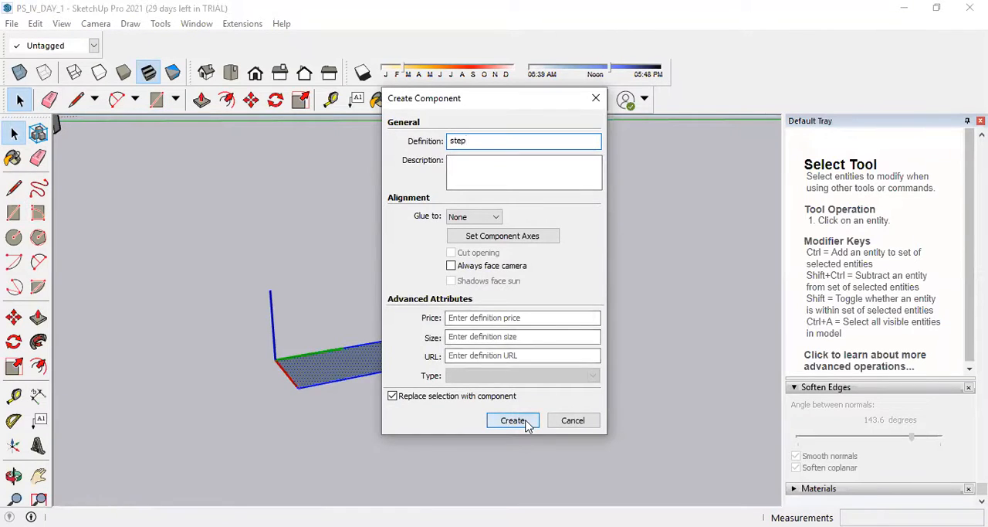
key("Return")
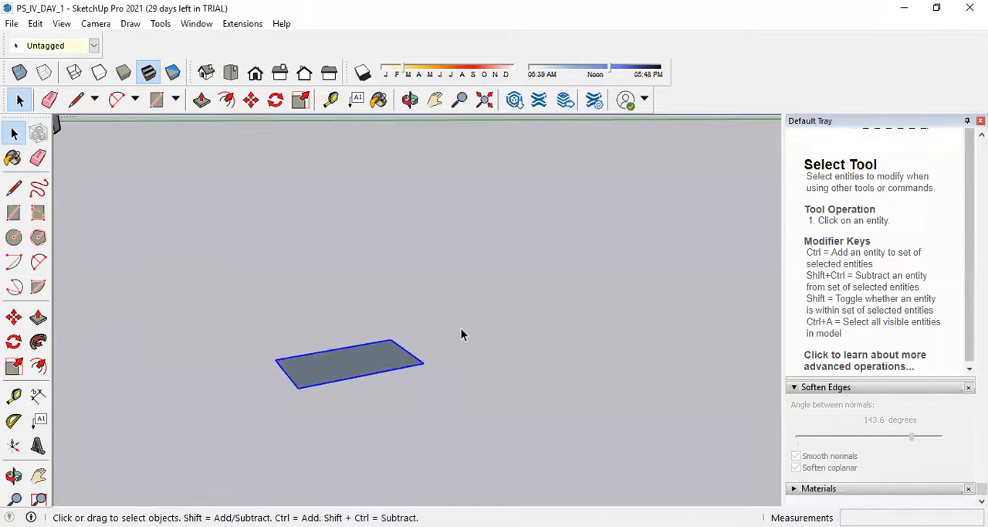
Open the step component, Push/Pull its face up 1 m, and leave component editing.
double_click(390, 364)
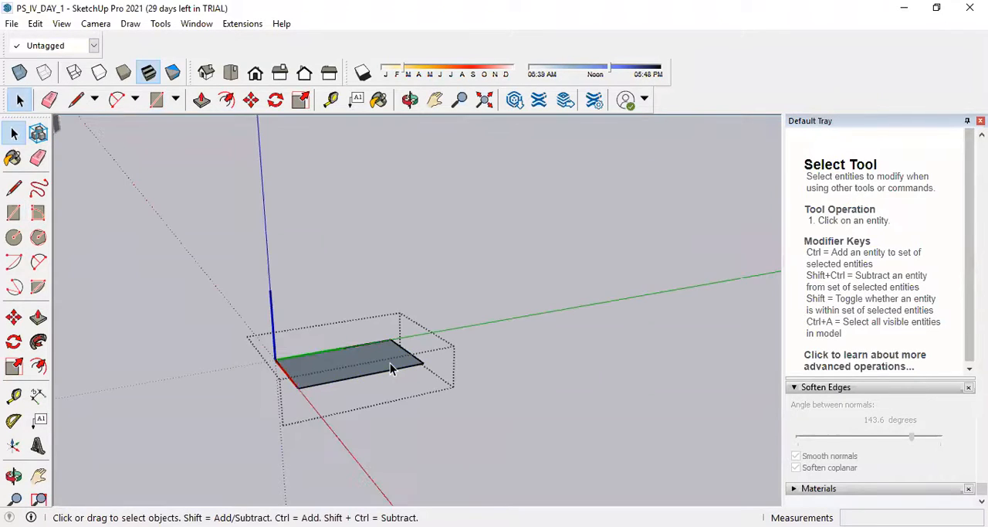
middle_click_drag(317, 333, 362, 335)
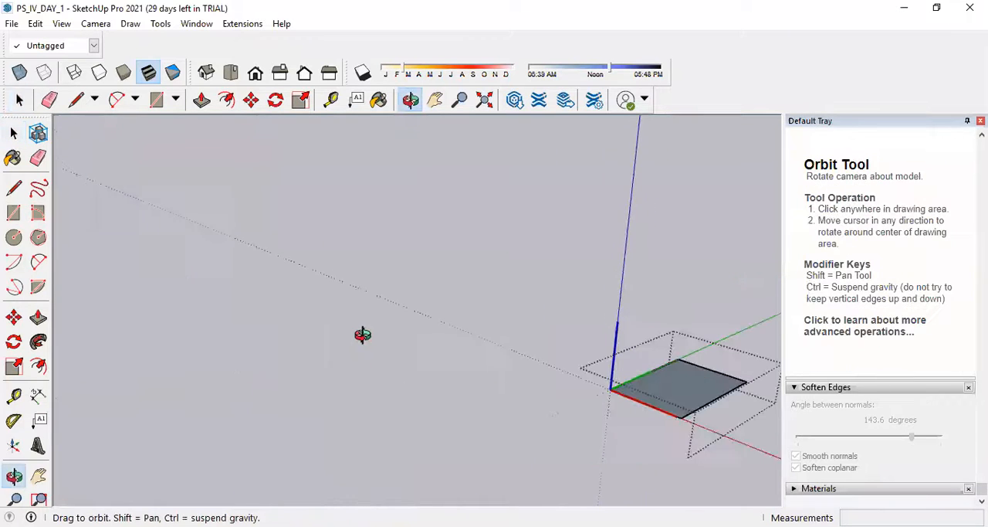
scroll(322, 361, "down", 3)
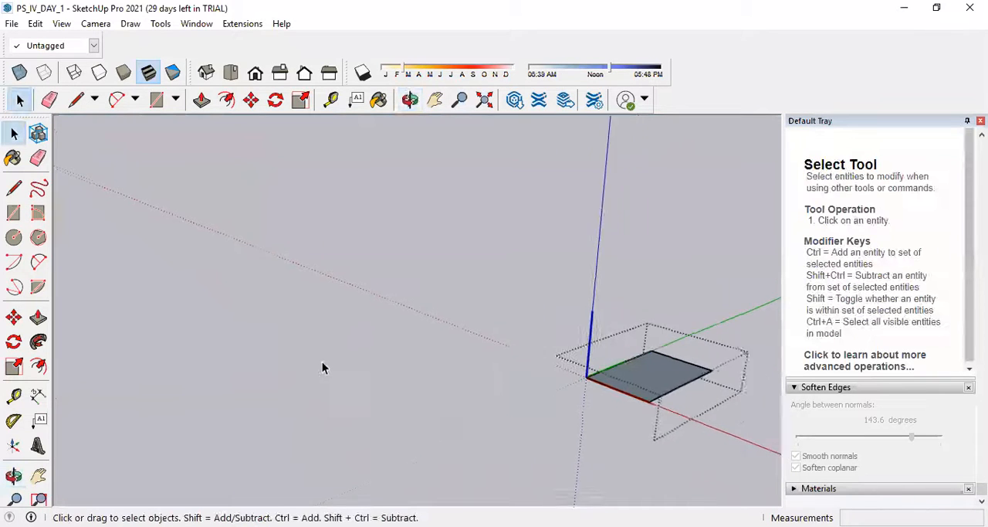
left_click(38, 317)
left_click(569, 395)
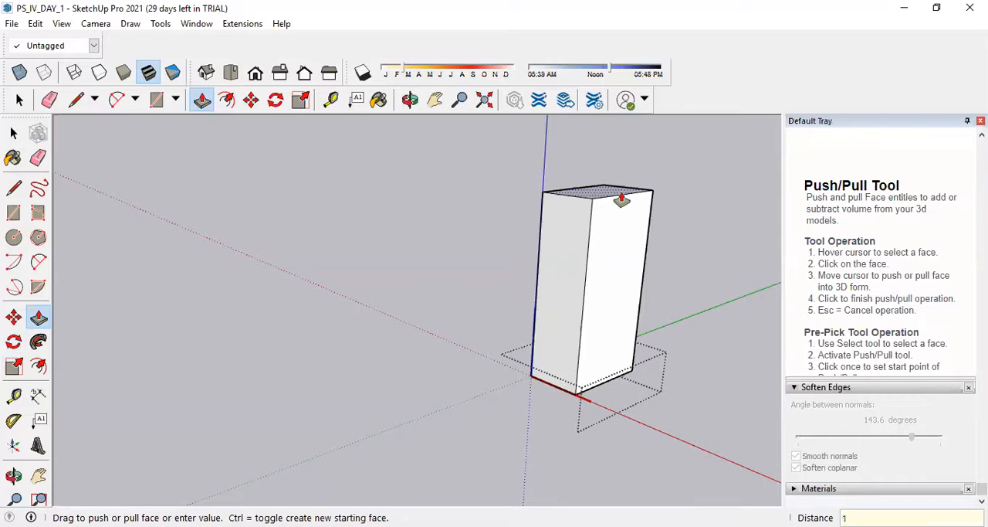
key("Return")
scroll(471, 332, "down", 3)
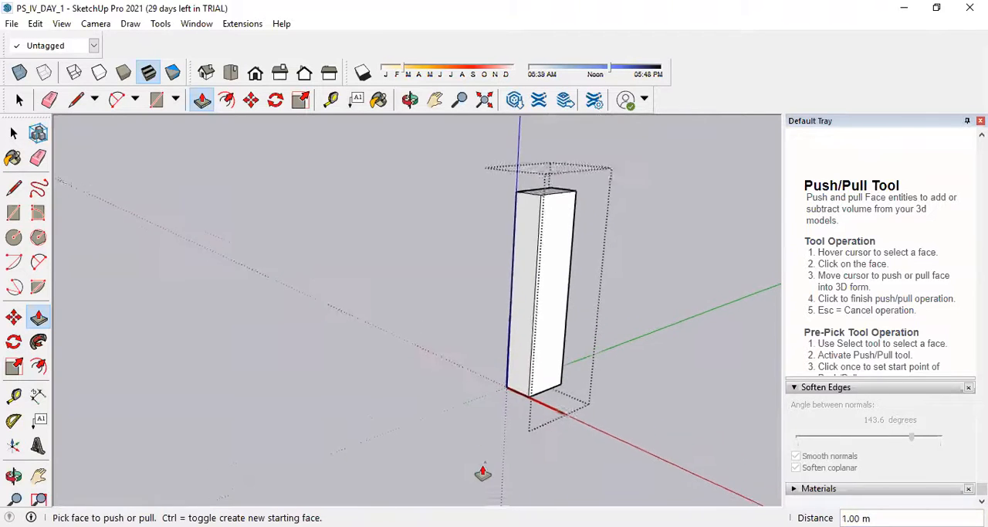
scroll(483, 472, "down", 2)
left_click(13, 133)
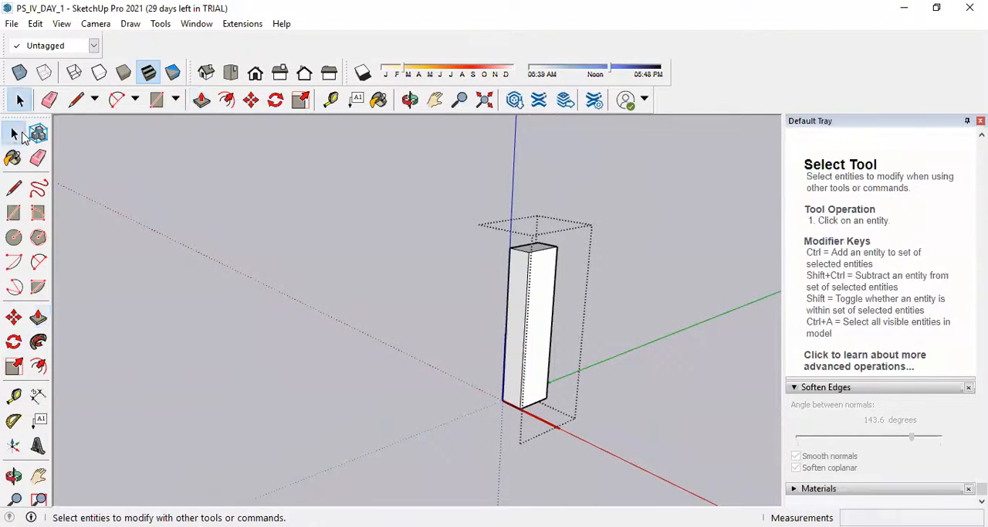
left_click(388, 405)
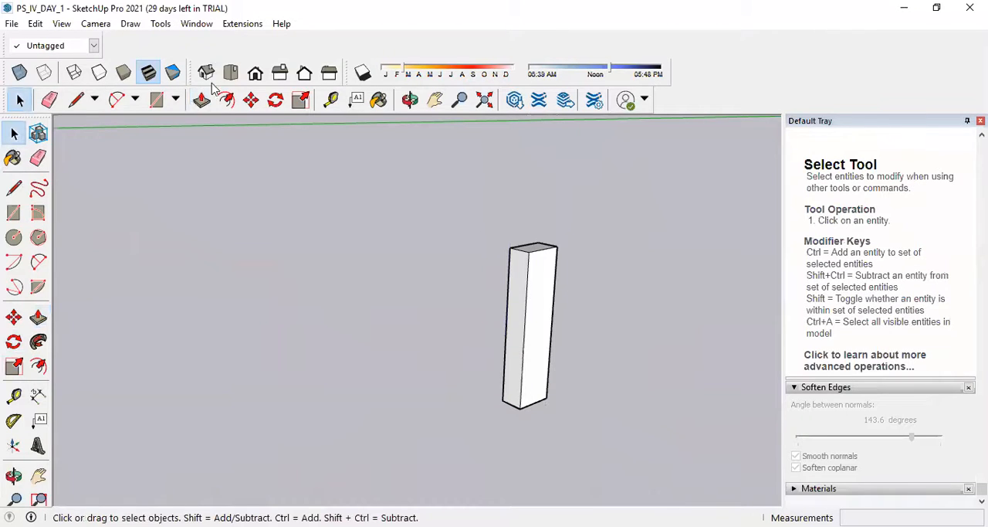
Rotate the upright step block 90 degrees about the green axis so it lies flat.
left_click(275, 100)
left_click(516, 311)
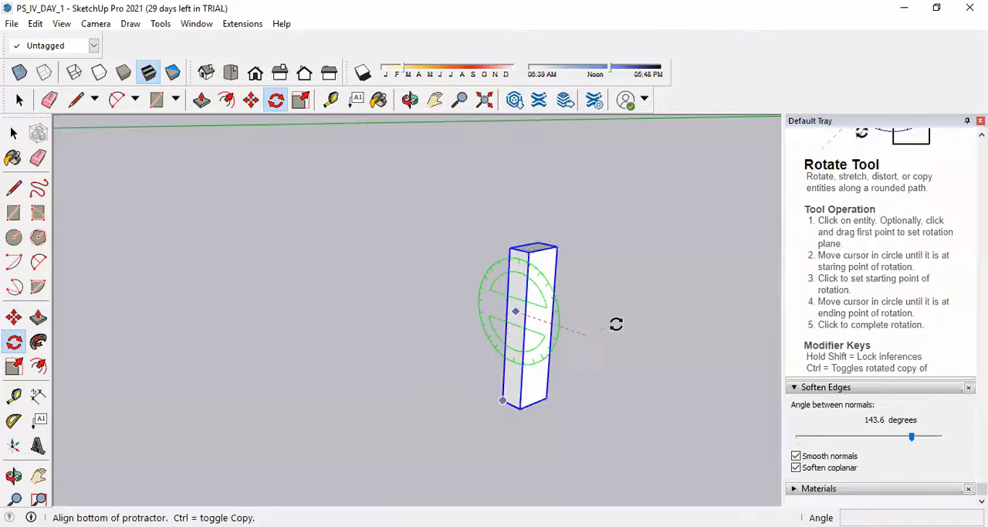
left_click(606, 366)
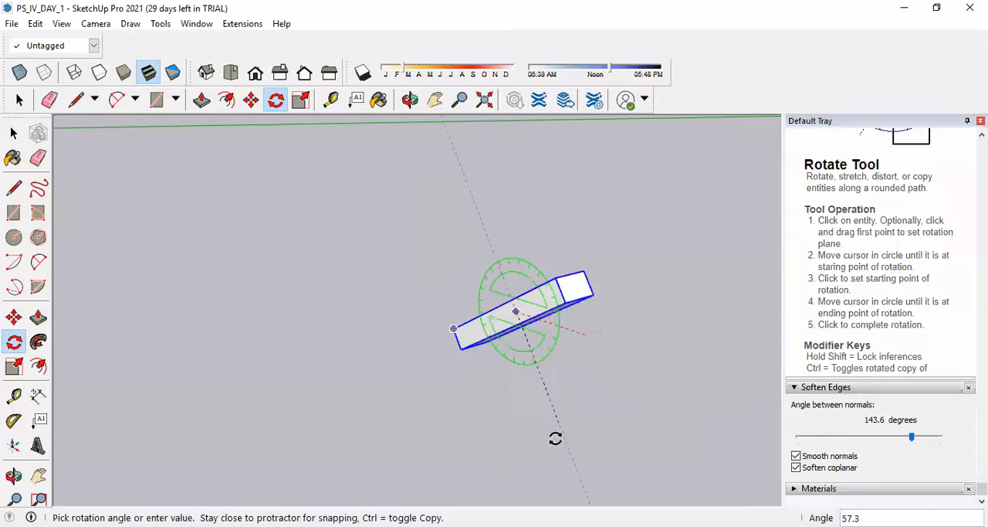
left_click(504, 463)
Place a copy of the step block about 3.25 m away from the original, toward the separate box.
scroll(432, 426, "down", 6)
scroll(461, 397, "up", 4)
middle_click_drag(568, 383, 463, 379)
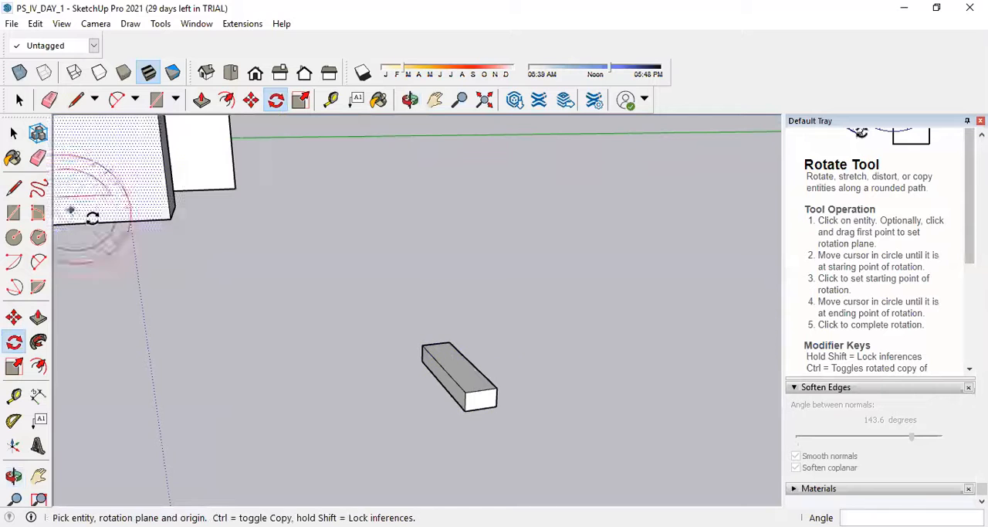
scroll(311, 366, "down", 2)
middle_click_drag(318, 400, 315, 424)
middle_click_drag(468, 221, 426, 325)
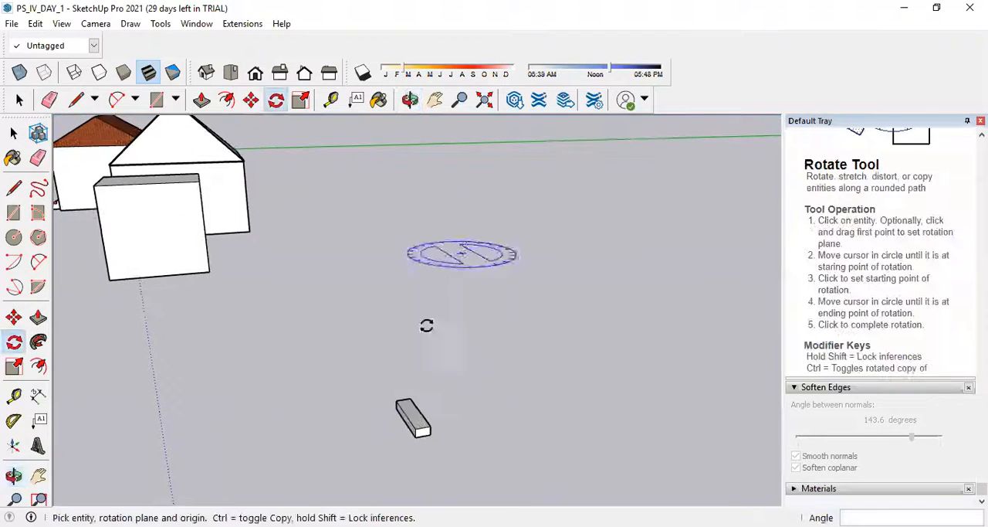
scroll(398, 428, "up", 3)
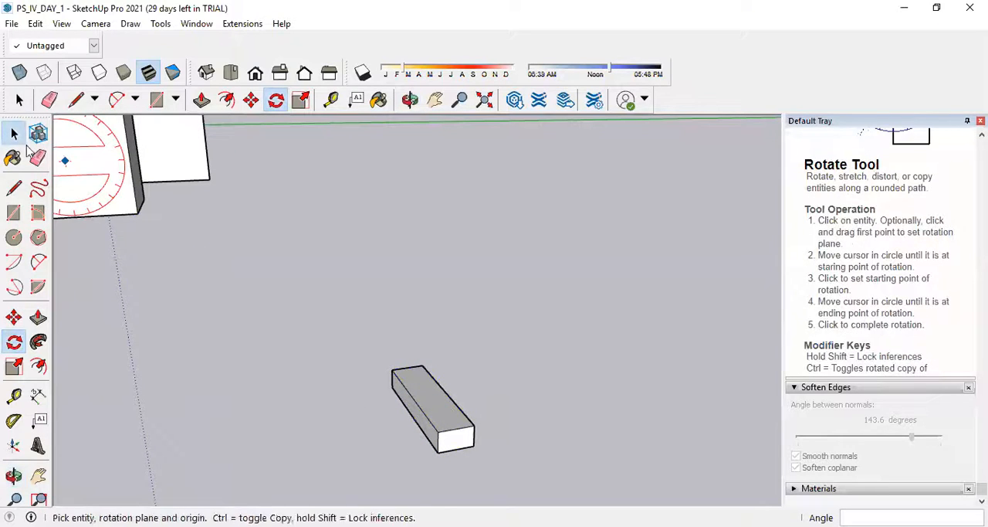
left_click(14, 134)
left_click(439, 415)
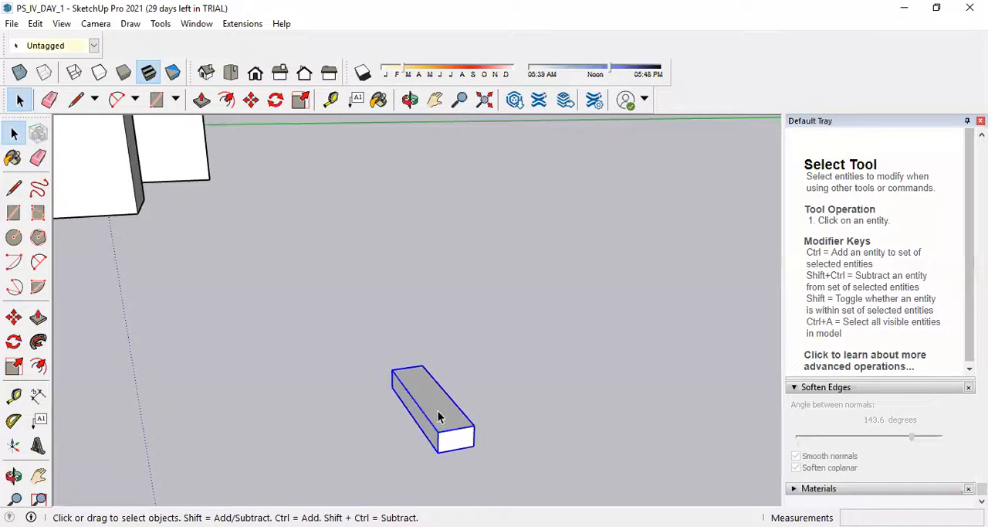
left_click(251, 100)
left_click(389, 391)
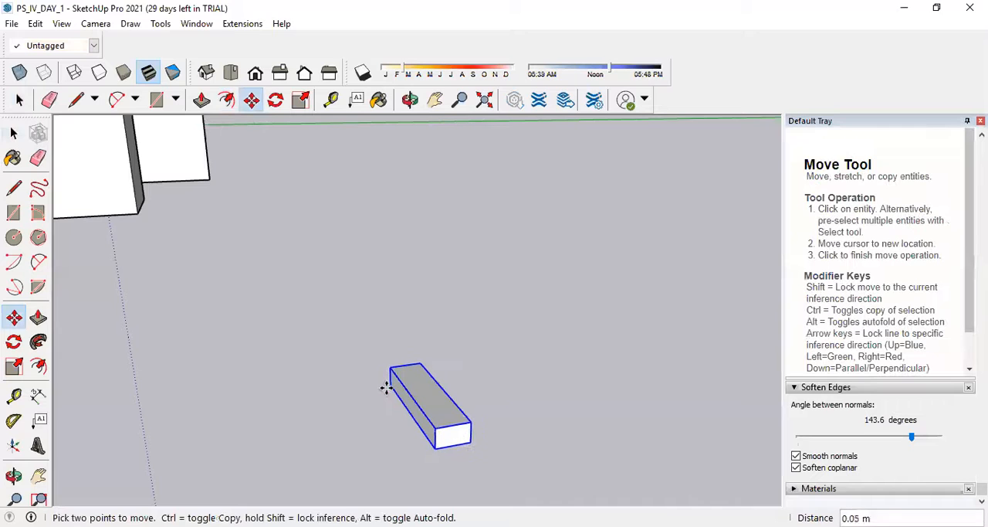
key("ctrl")
left_click(292, 290)
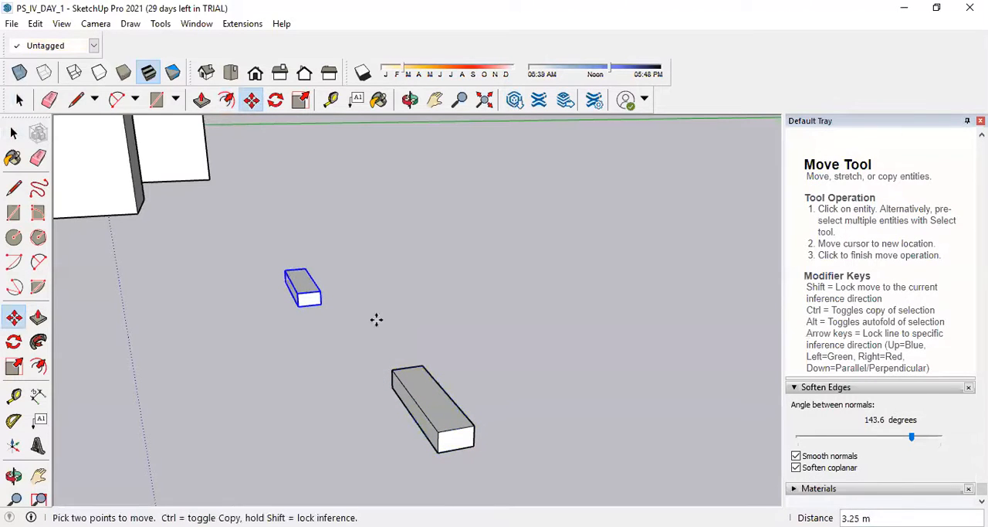
Draw a vertical line along the blue axis from the lower front corner of the original step block.
left_click(14, 133)
left_click(515, 428)
left_click(464, 427)
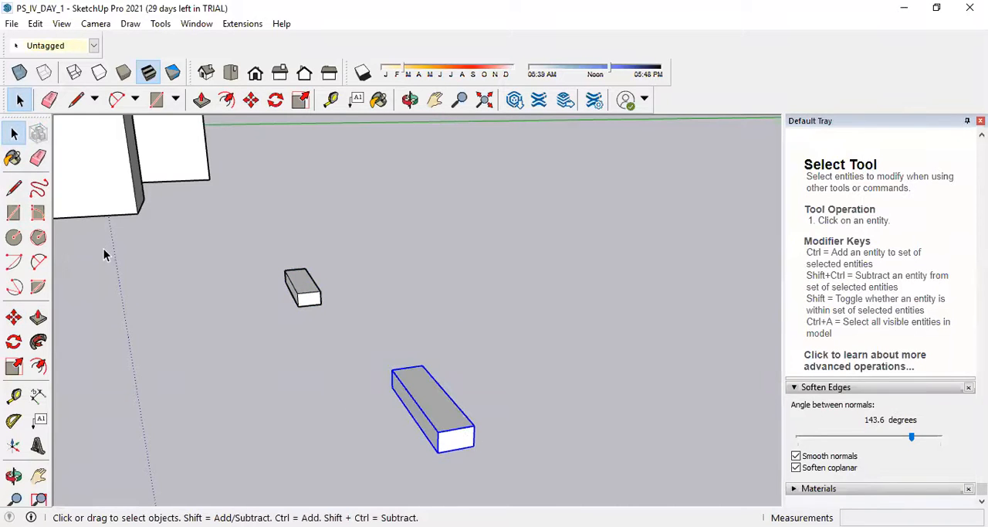
middle_click_drag(387, 390, 351, 379)
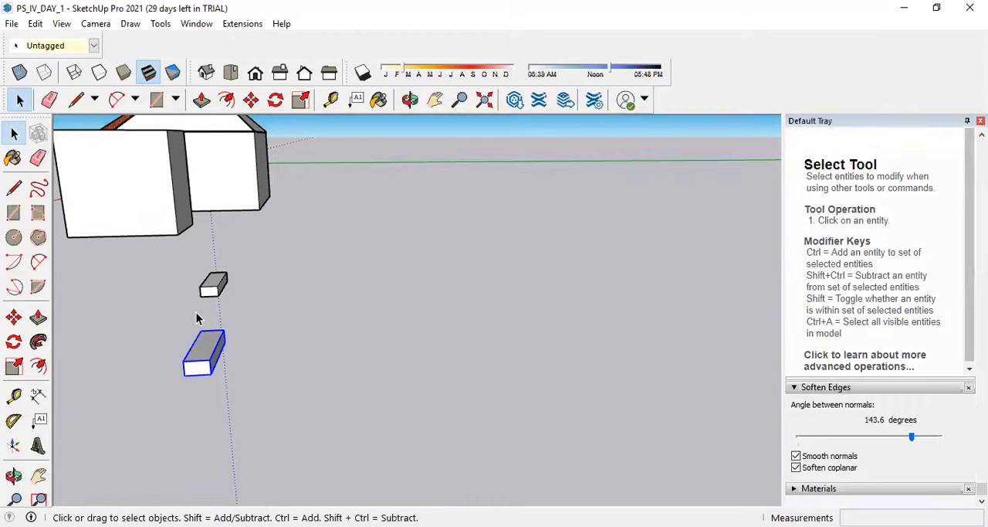
left_click(14, 186)
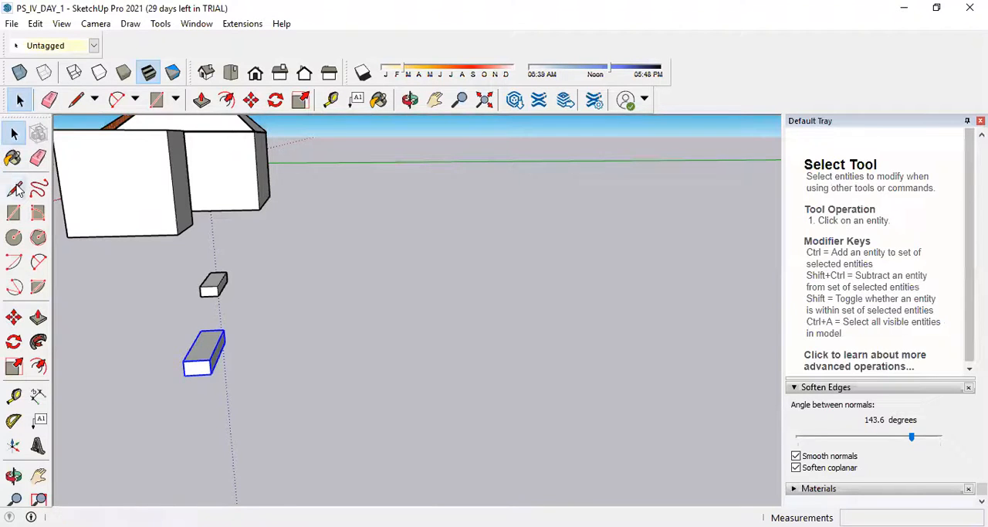
left_click(184, 375)
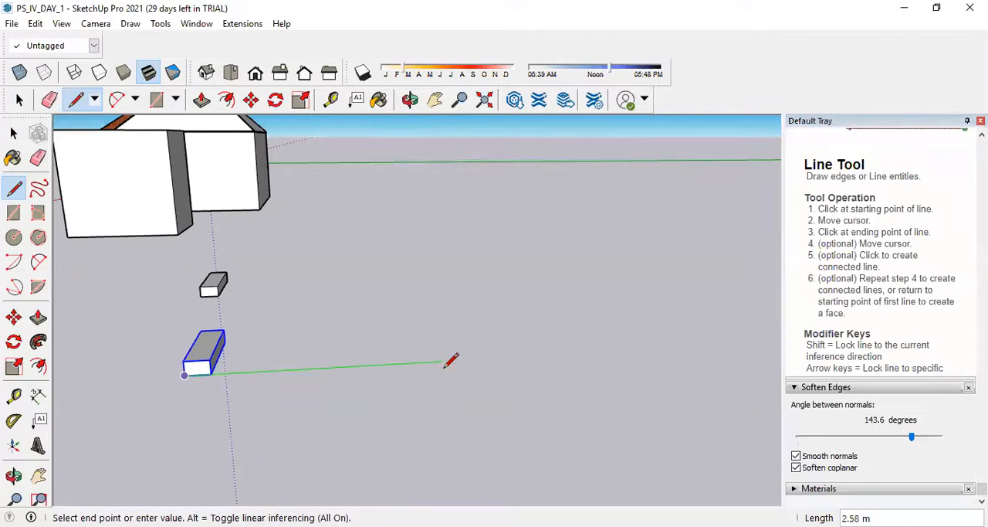
scroll(455, 363, "down", 2)
scroll(423, 361, "up", 2)
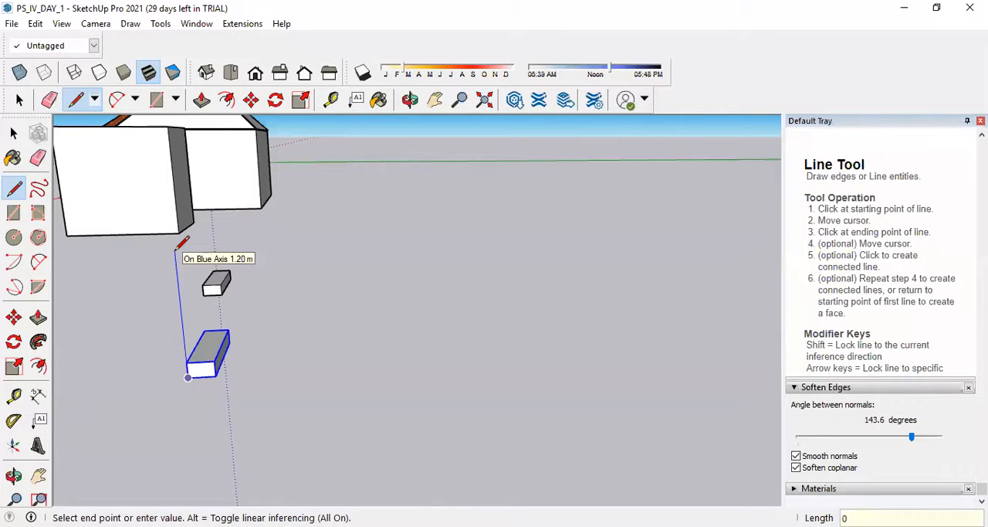
key("Return")
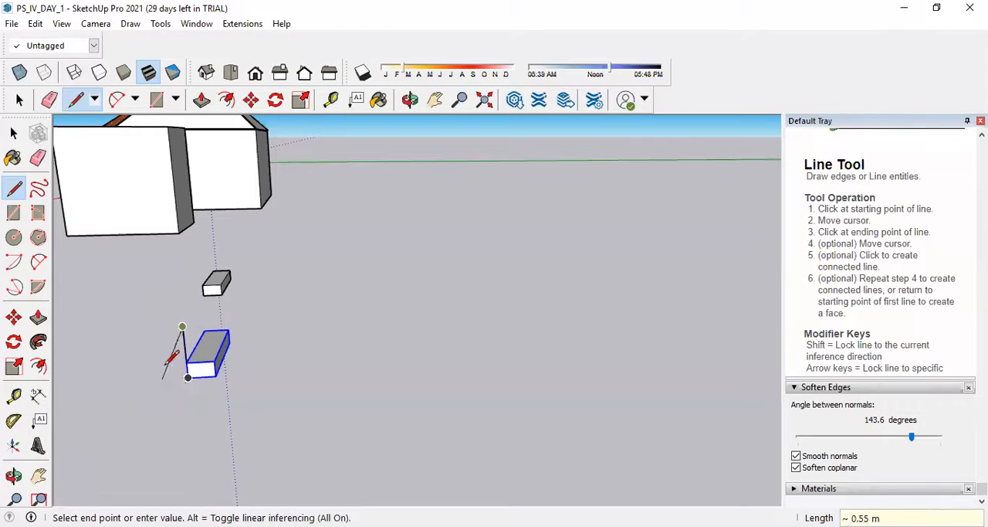
Undo the previous vertical line and draw one along the blue axis from the original step block's lower front corner.
scroll(210, 368, "up", 2)
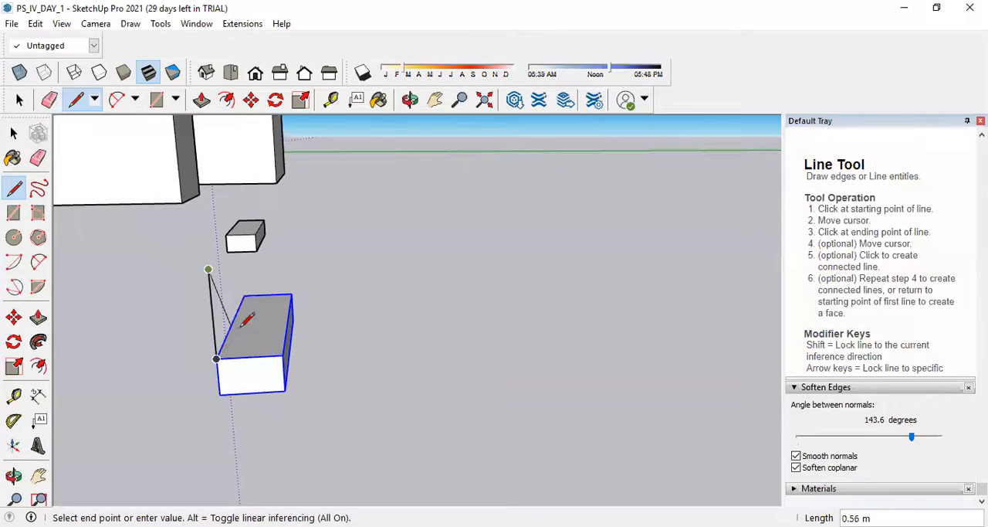
key("ctrl+z")
left_click(220, 394)
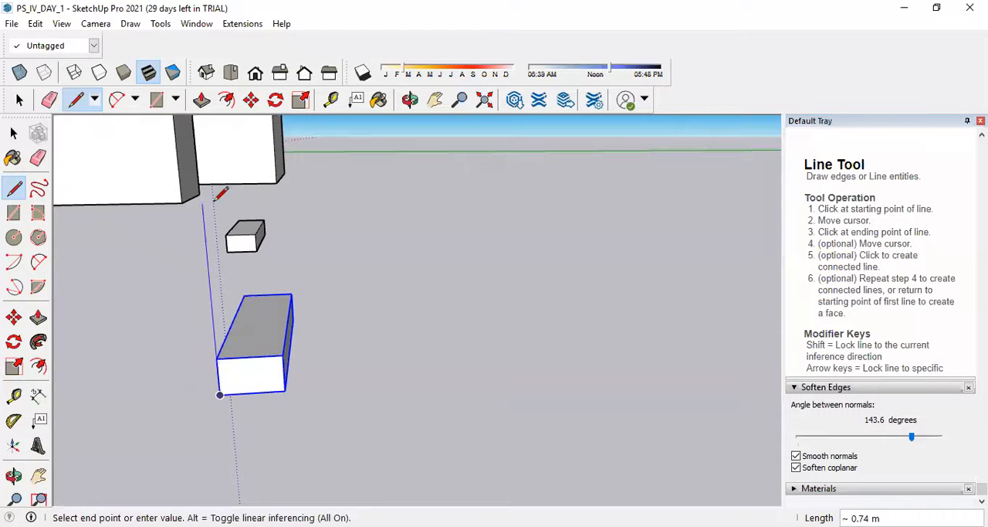
left_click(194, 128)
scroll(347, 306, "down", 4)
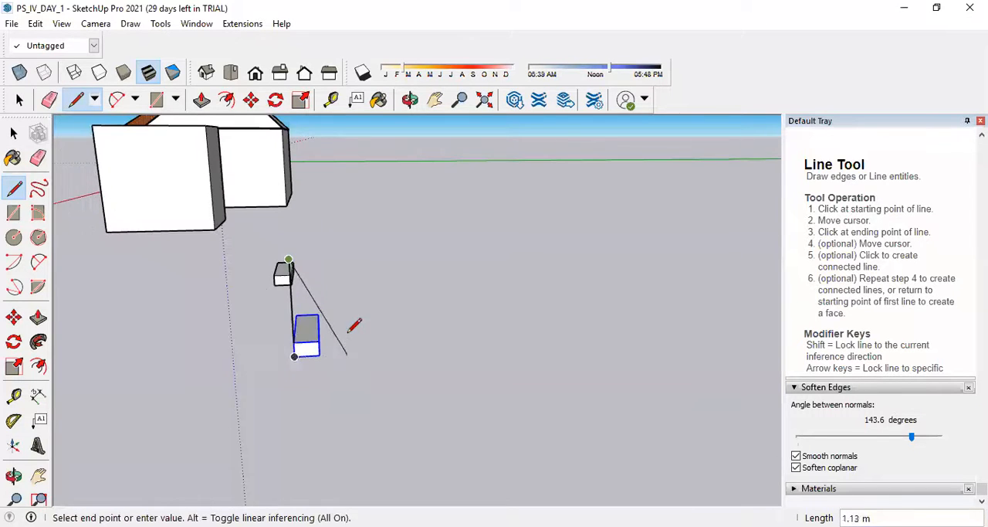
key("Escape")
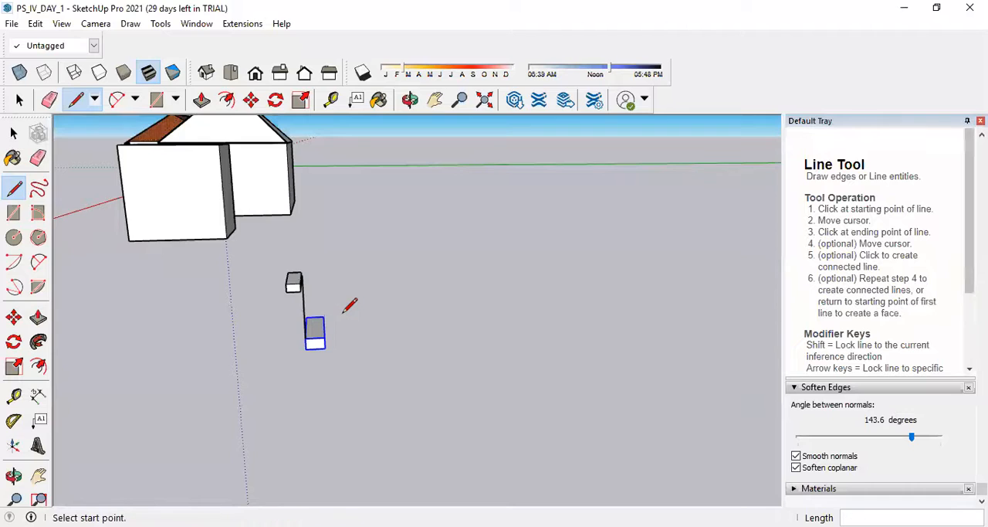
Redraw the vertical line with an exact length from the original step block's lower front corner.
left_click(306, 349)
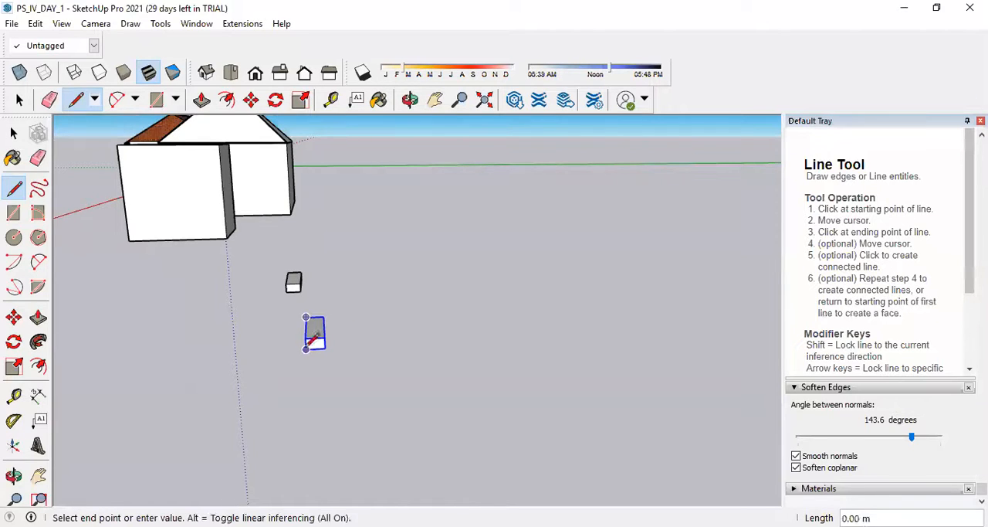
type("1.2")
key("Return")
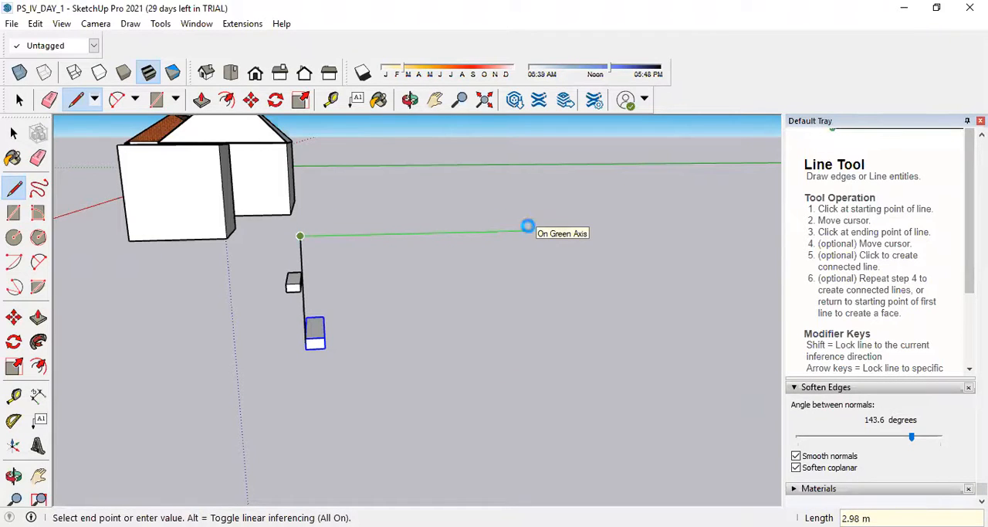
key("Escape")
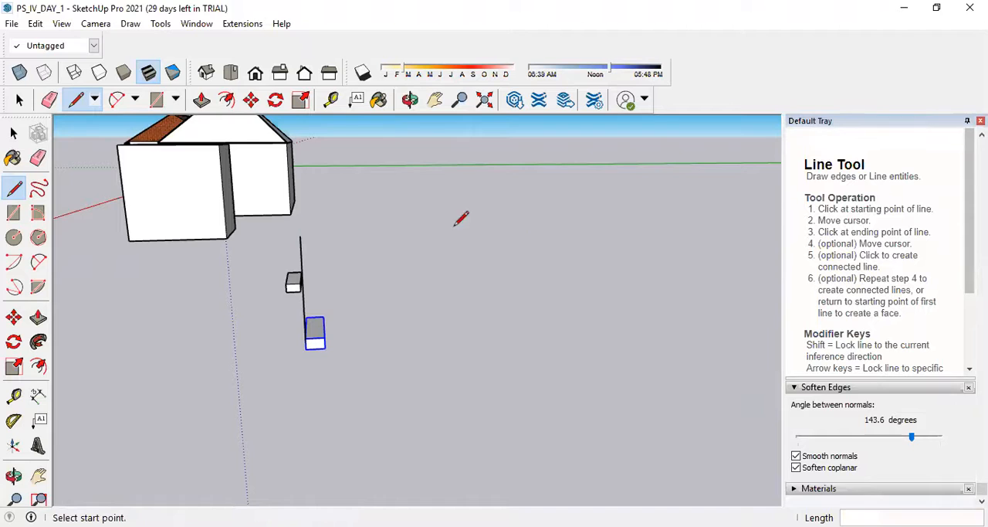
scroll(331, 286, "up", 3)
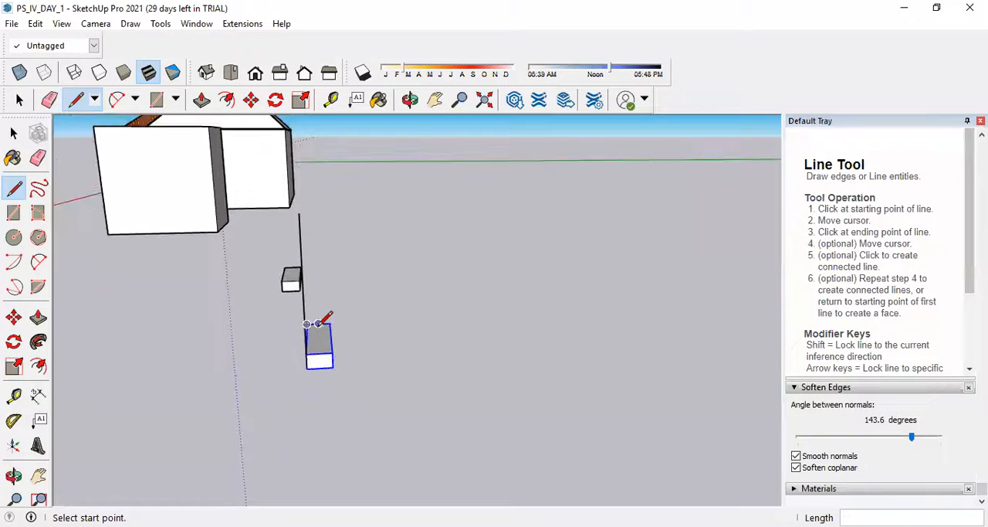
scroll(317, 351, "up", 2)
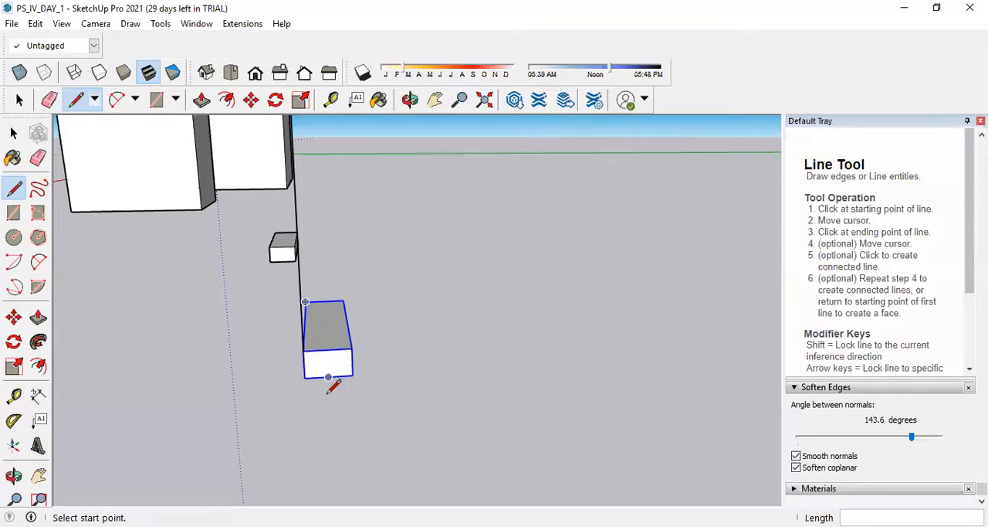
scroll(331, 386, "down", 2)
scroll(316, 379, "down", 2)
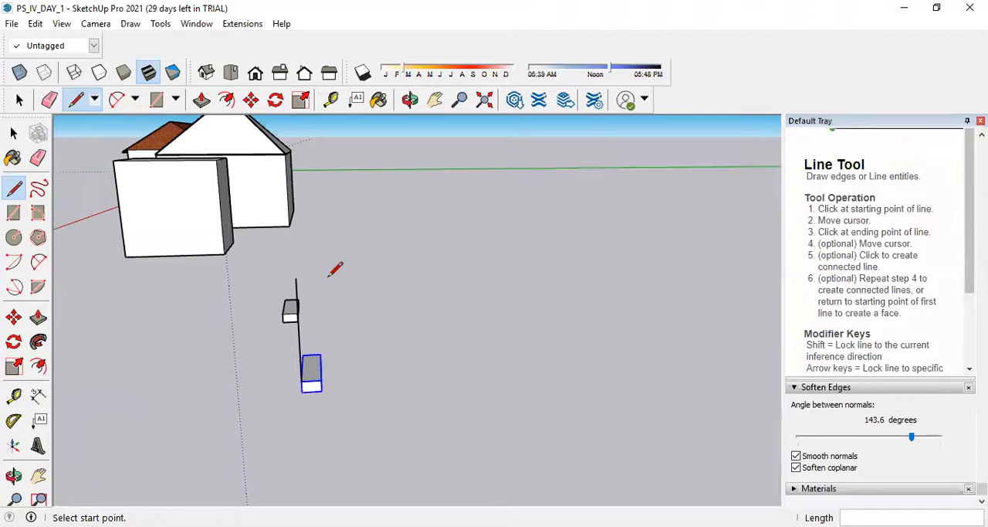
left_click(13, 133)
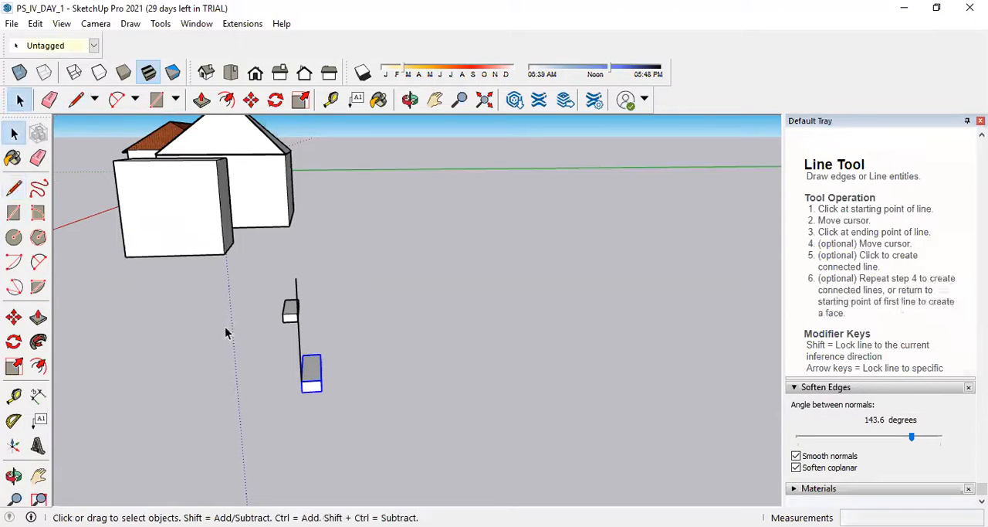
left_click(299, 331)
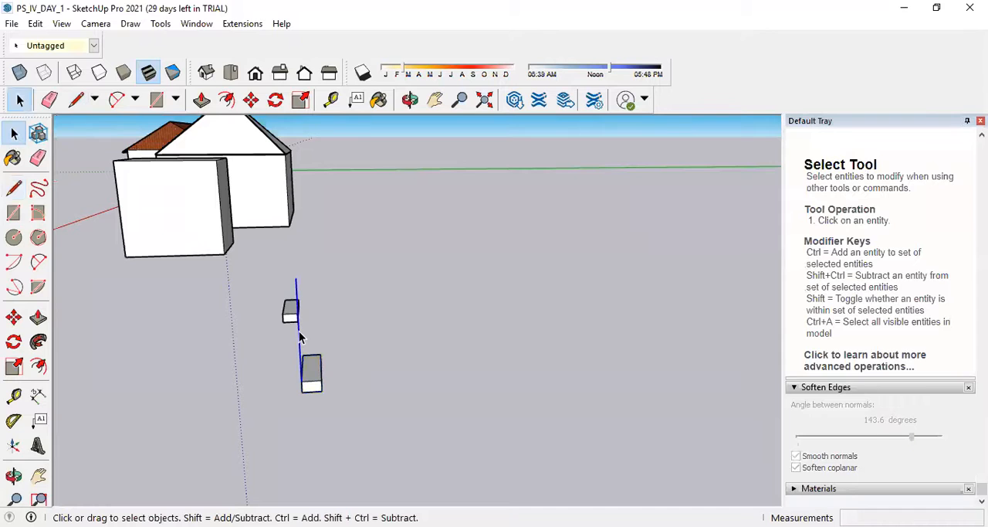
right_click(299, 334)
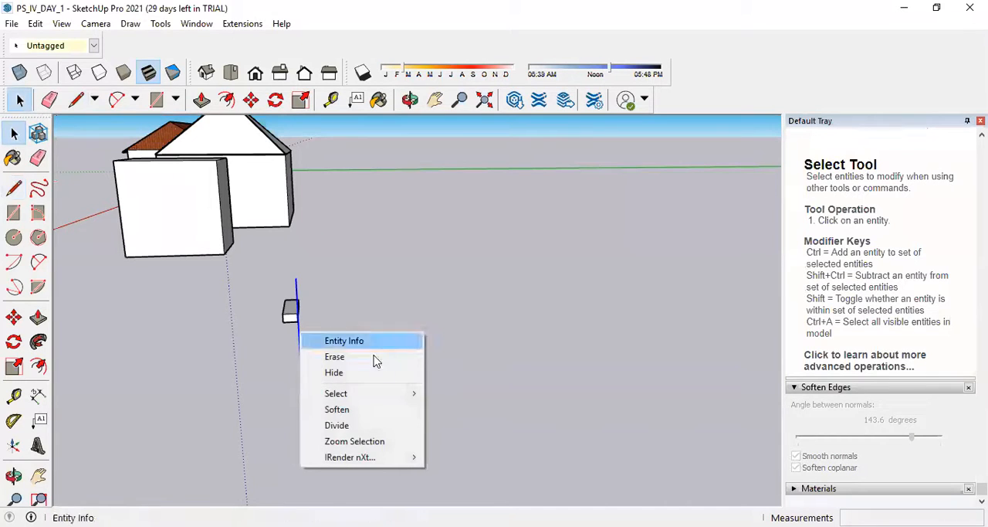
left_click(557, 326)
scroll(293, 309, "up", 1)
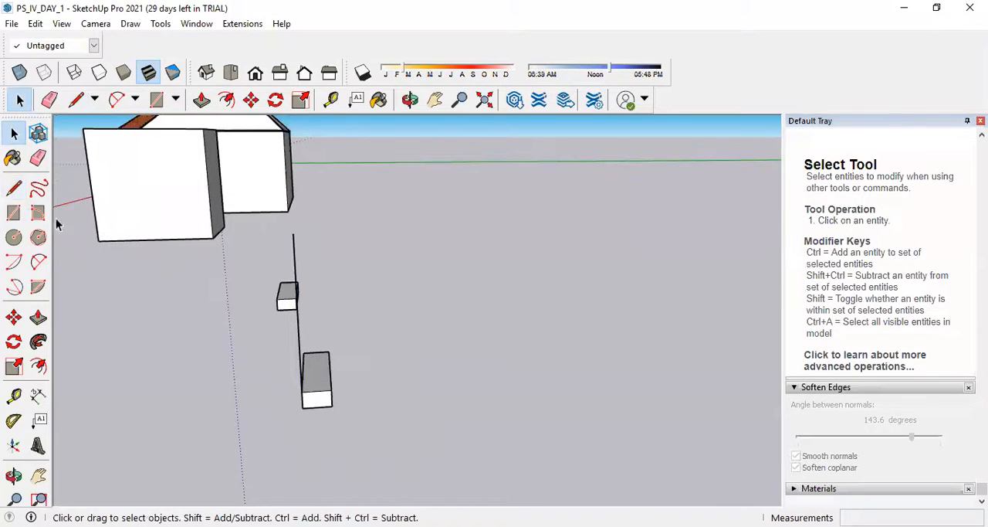
Try a line about 4.08 m long on the green axis direction from the step block's lower front corner, and erase it.
left_click(13, 188)
left_click(301, 407)
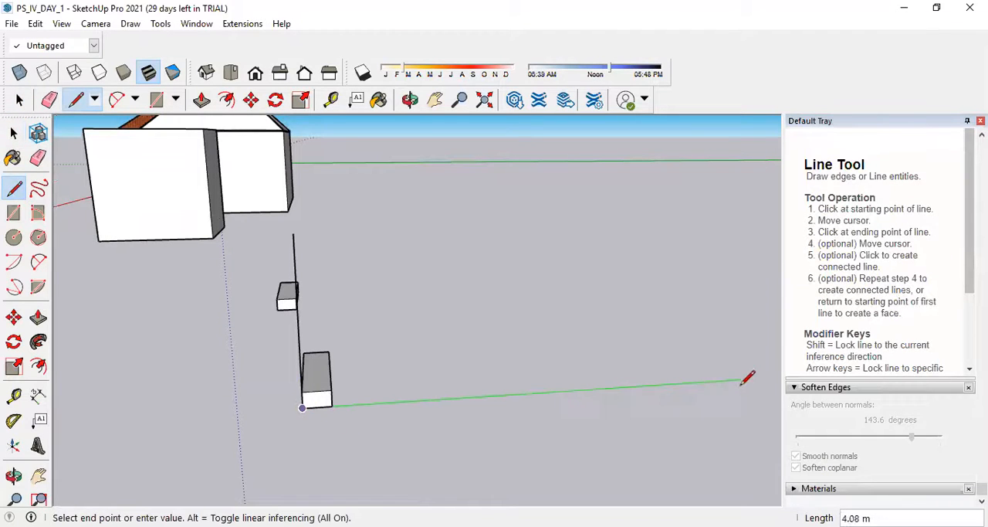
left_click(744, 380)
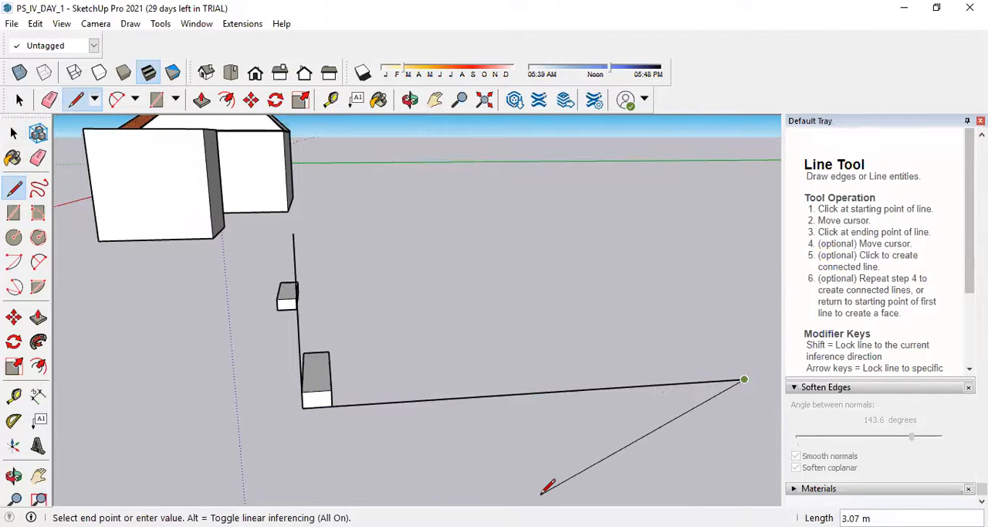
key("Escape")
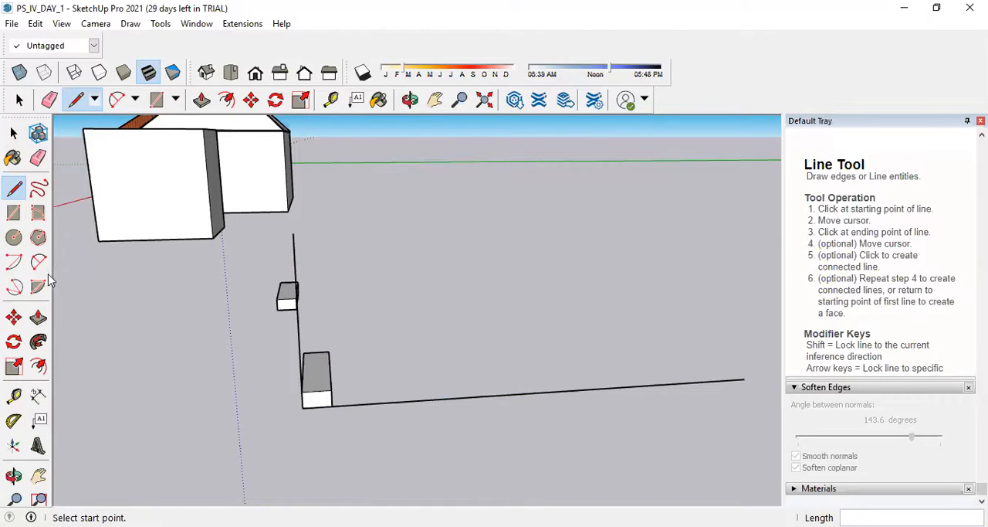
left_click(13, 133)
left_click(38, 157)
left_click(454, 398)
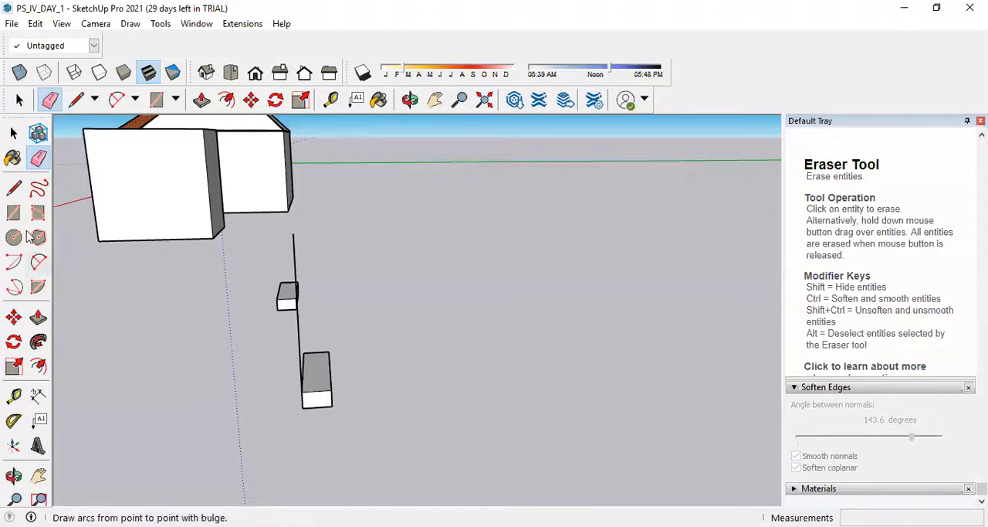
Draw a right triangle from the step block's lower front corner, 2.25 m along the green axis and 1.5 m up the blue axis.
left_click(13, 188)
left_click(302, 407)
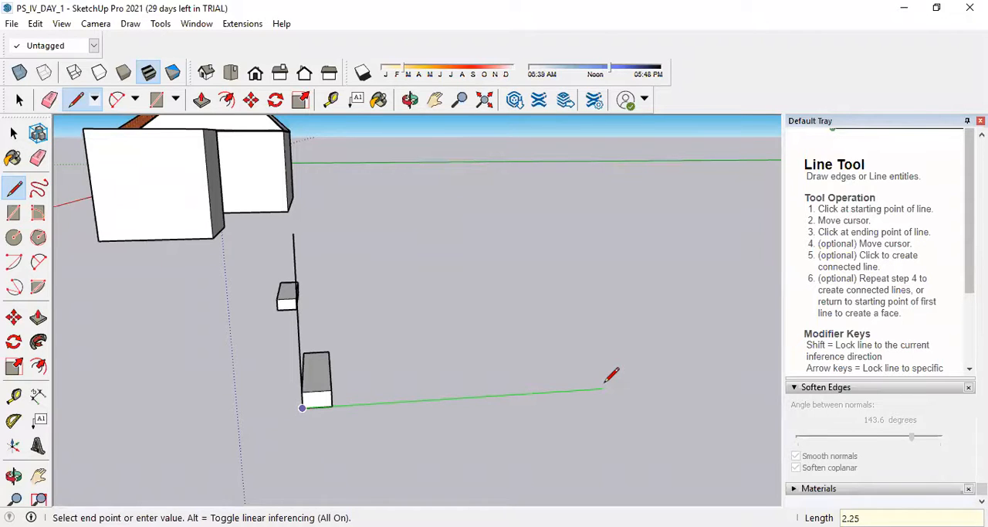
key("Return")
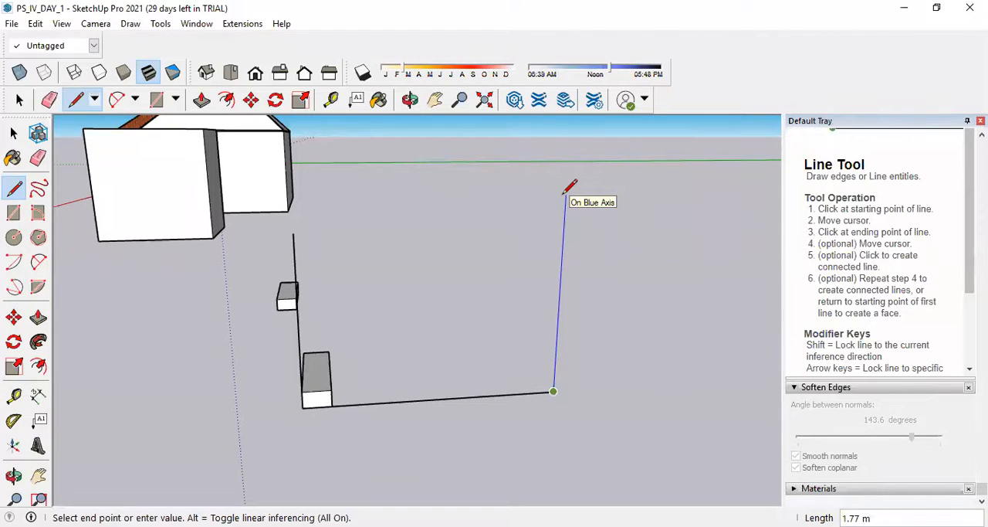
type("1.5")
key("Return")
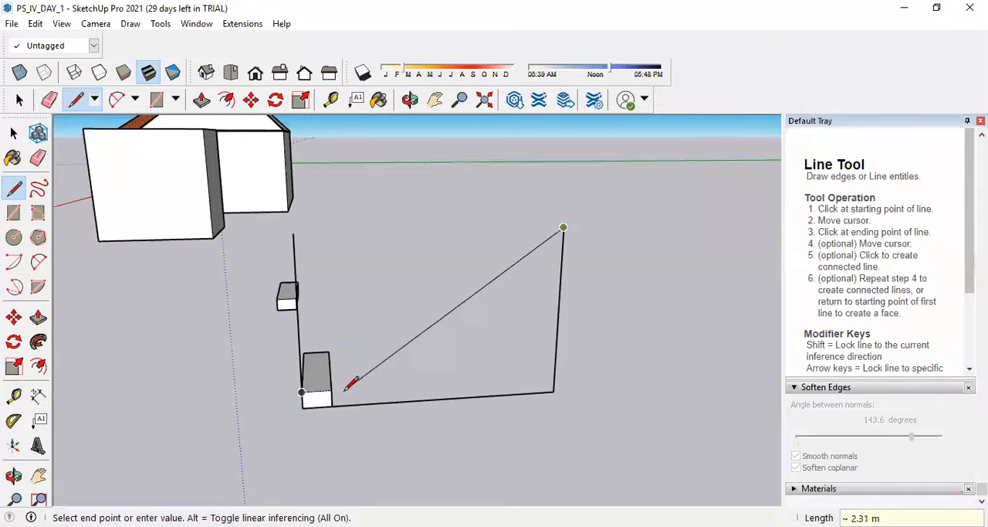
left_click(303, 406)
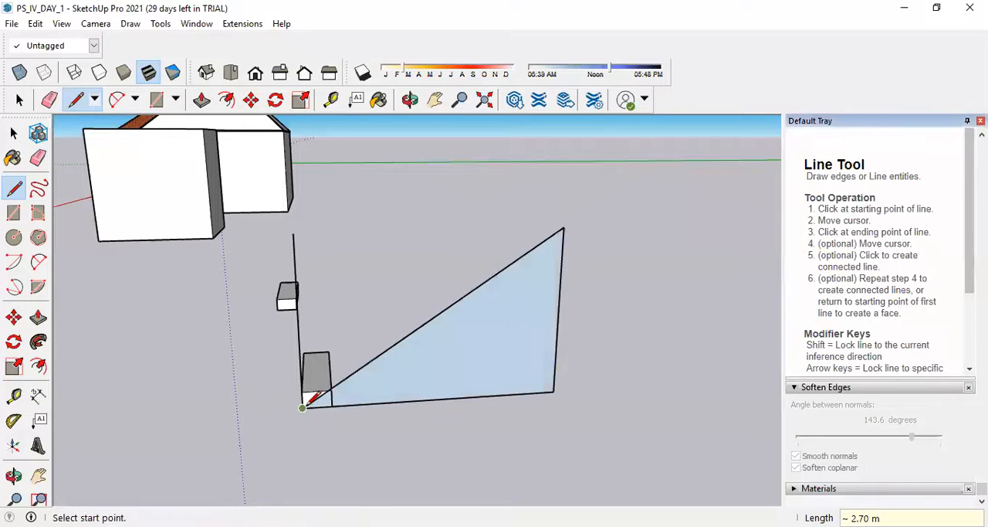
Erase the leftover vertical line standing at the original step block's corner.
left_click(38, 158)
mouse_move(308, 252)
left_mouse_down()
mouse_move(293, 238)
mouse_move(386, 364)
left_mouse_up()
mouse_move(386, 363)
middle_mouse_down()
mouse_move(443, 337)
mouse_move(401, 361)
middle_mouse_up()
scroll(276, 337, "down", 3)
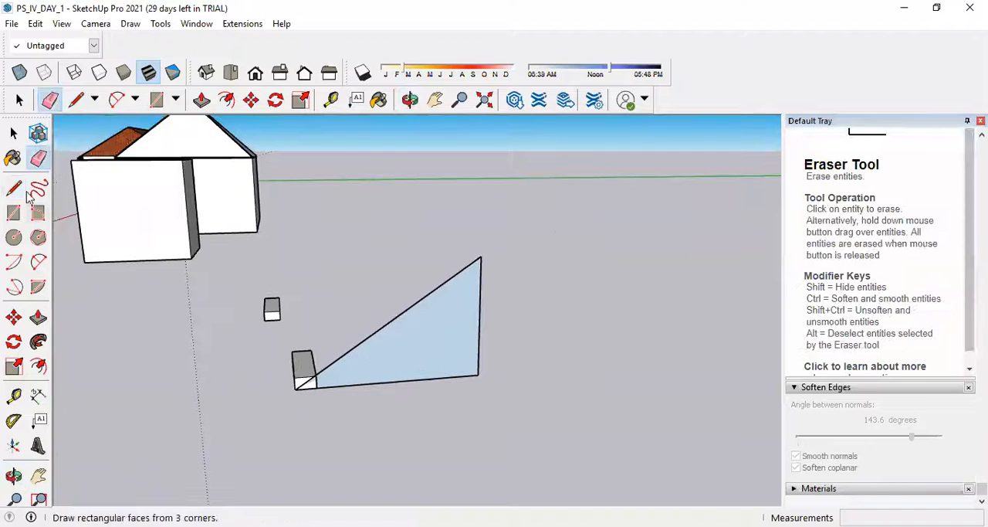
Try copying the step block from its lower front corner to the triangle's top corner with a /9 array, and undo it.
left_click(14, 133)
left_click(299, 379)
middle_click_drag(302, 384, 278, 339)
left_click(251, 100)
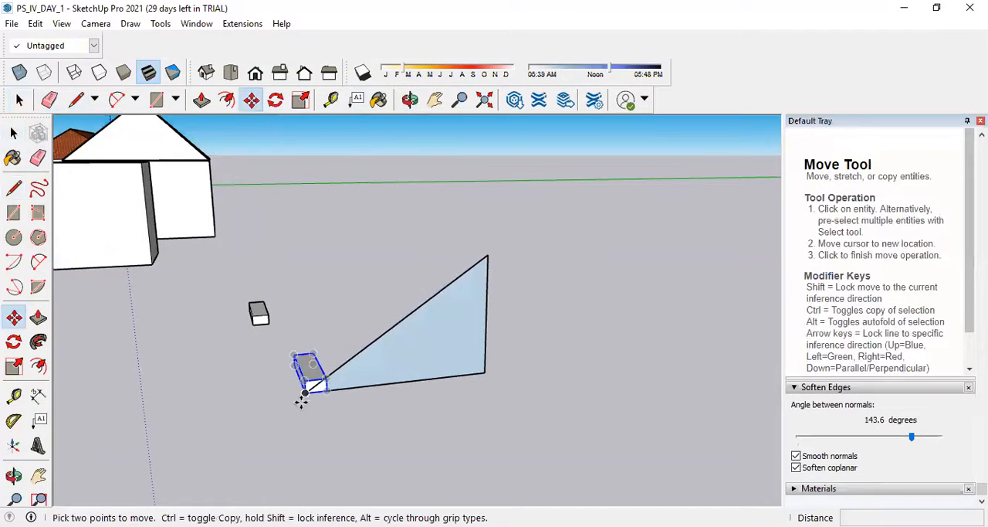
left_click(306, 391)
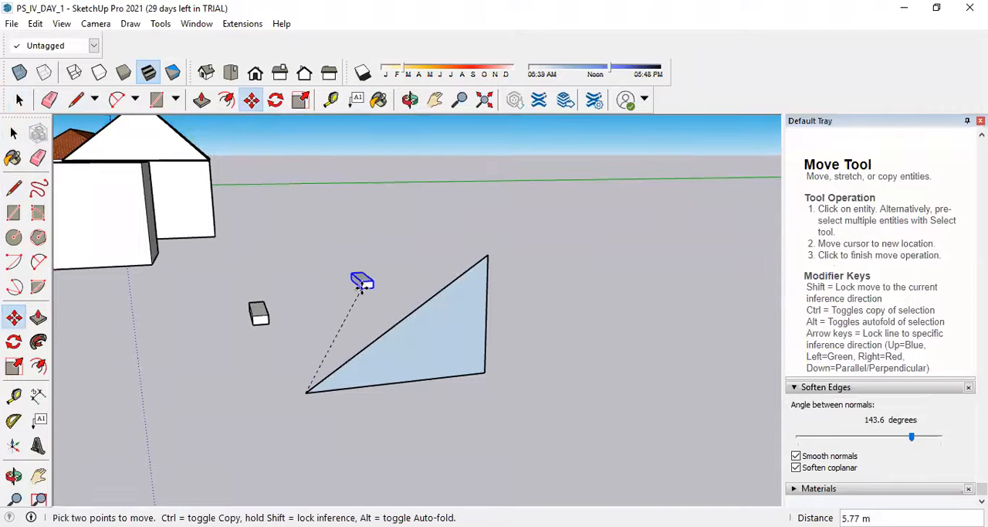
key("ctrl")
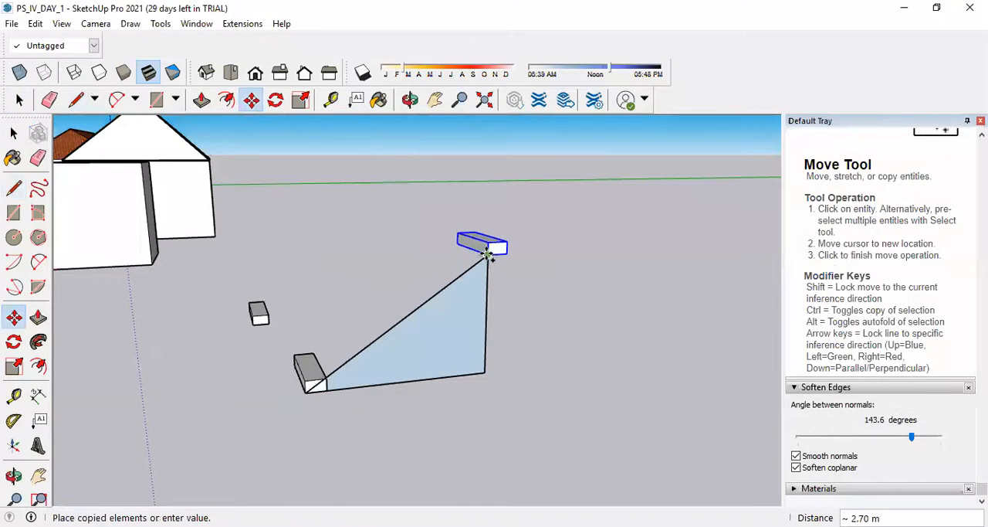
left_click(488, 256)
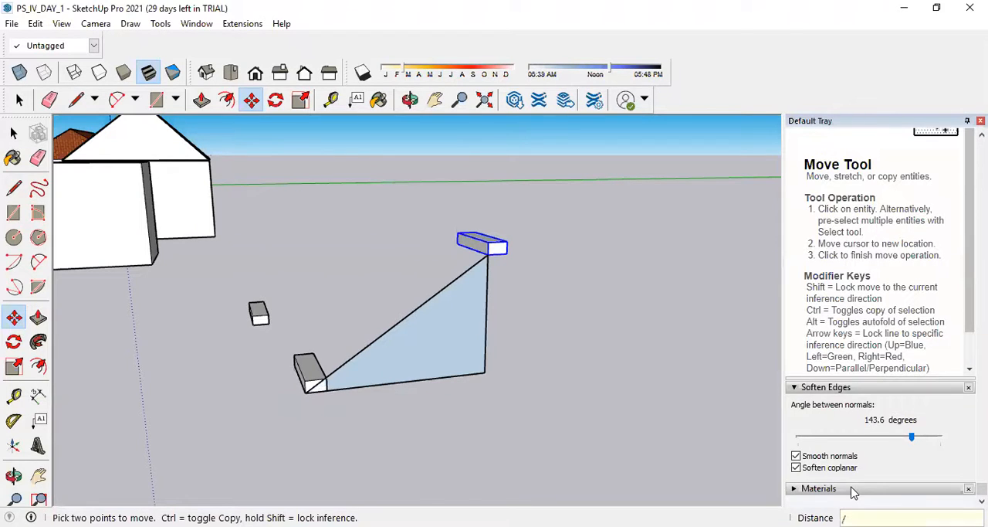
key("Return")
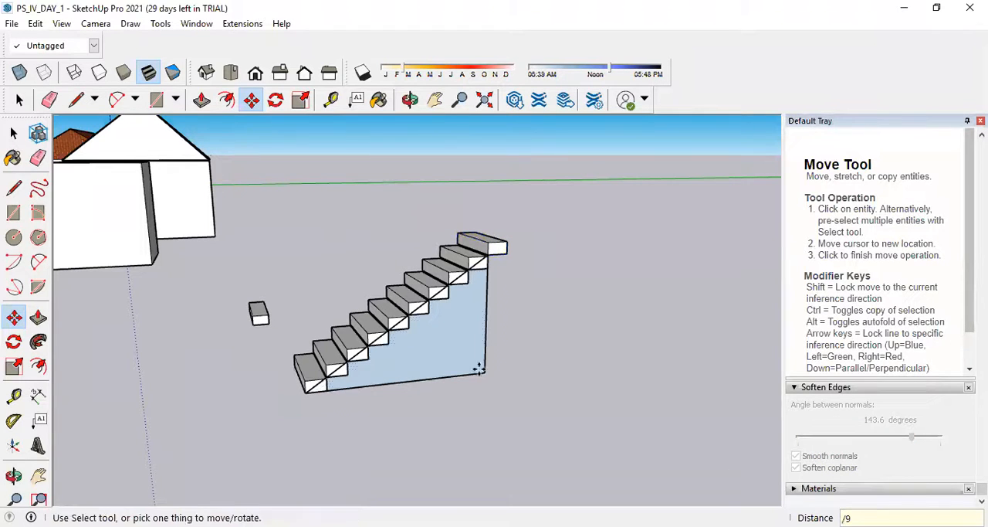
middle_click_drag(471, 254, 416, 421)
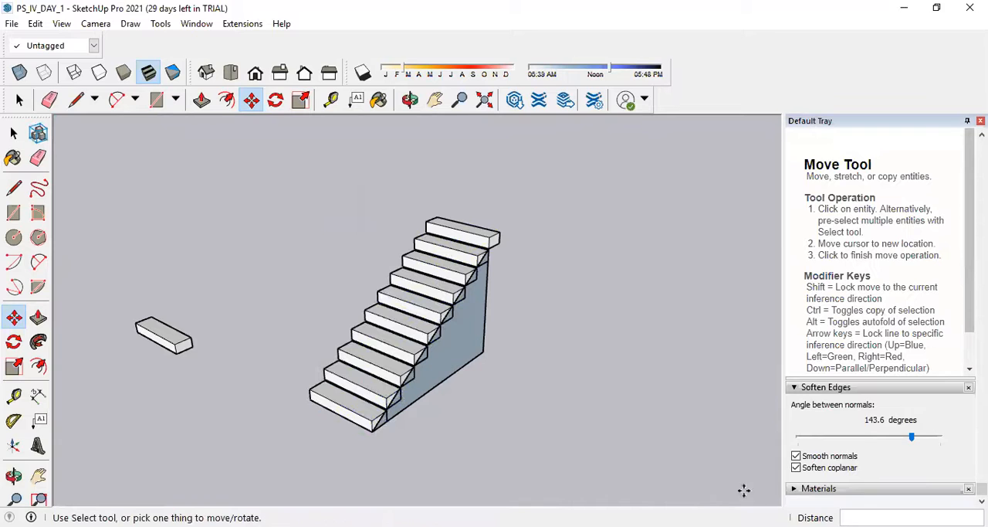
key("ctrl+z")
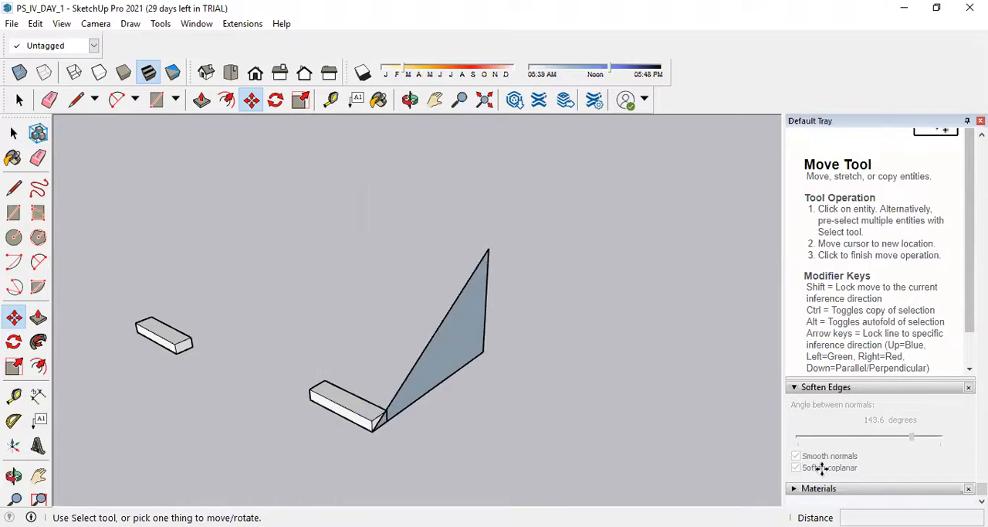
Copy the step block from its lower front corner to the triangle's top corner and divide the distance into a /9 array of steps.
middle_click_drag(601, 424, 327, 419)
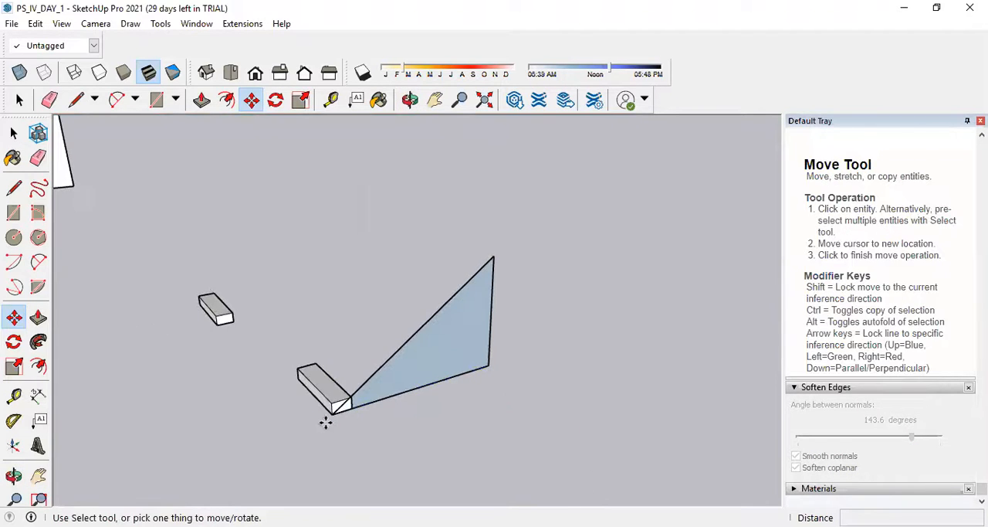
left_click(332, 415)
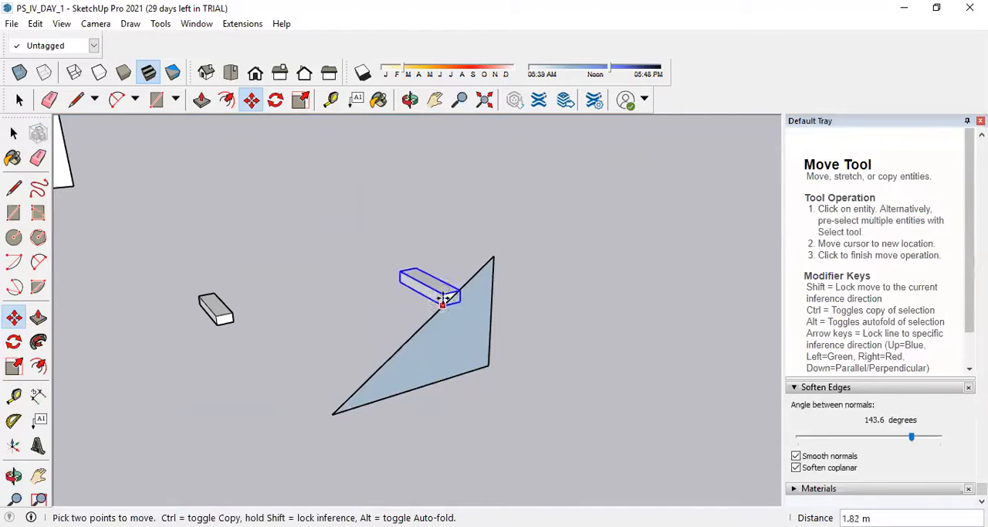
key("ctrl")
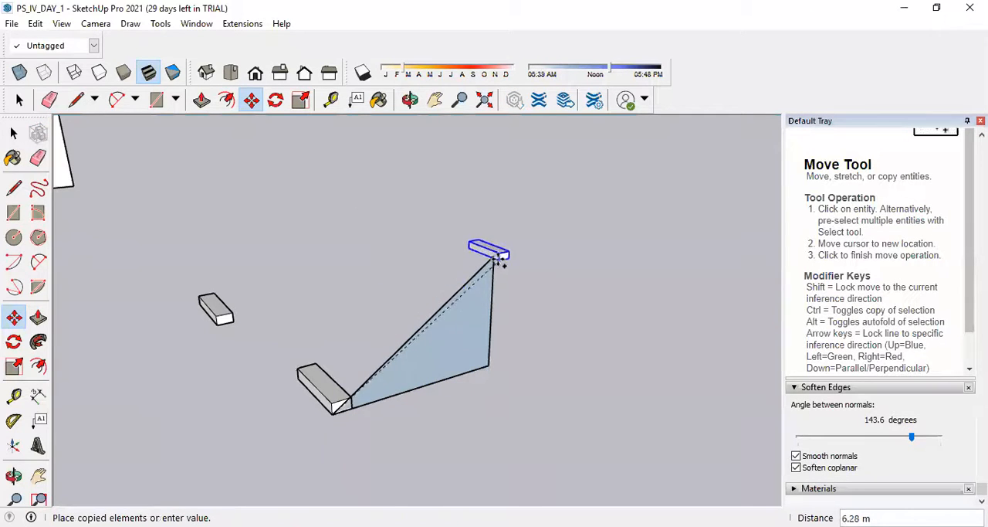
left_click(493, 255)
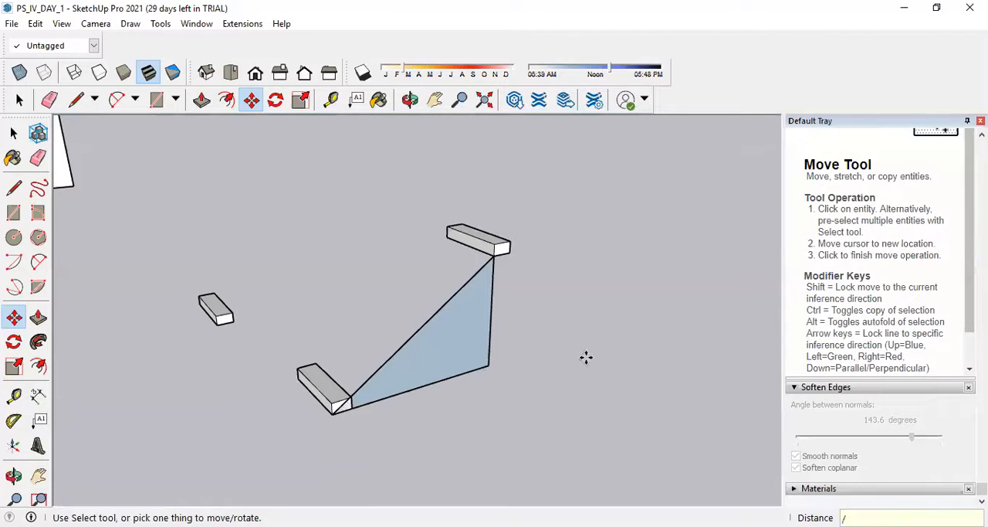
key("Return")
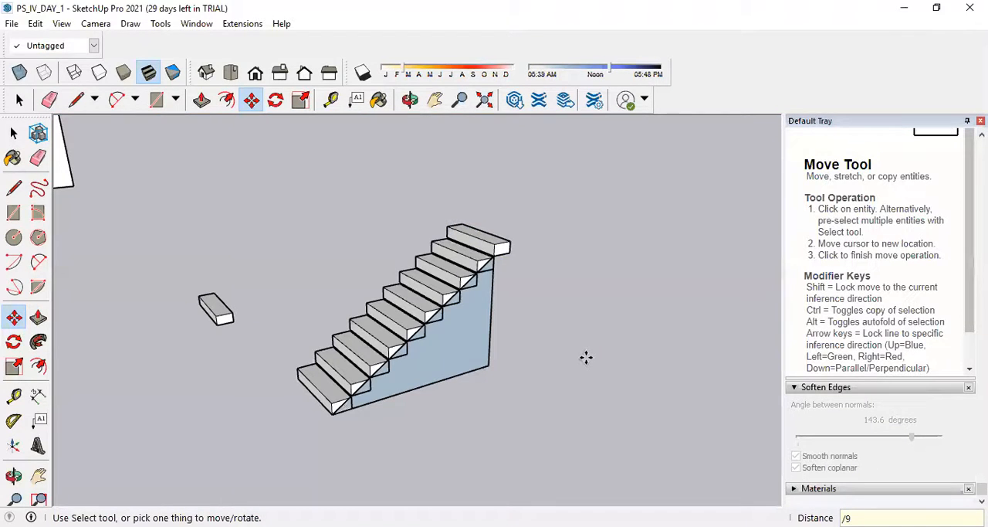
Erase the triangle guide's vertical, base and diagonal edges from beneath the arrayed steps.
left_click(13, 133)
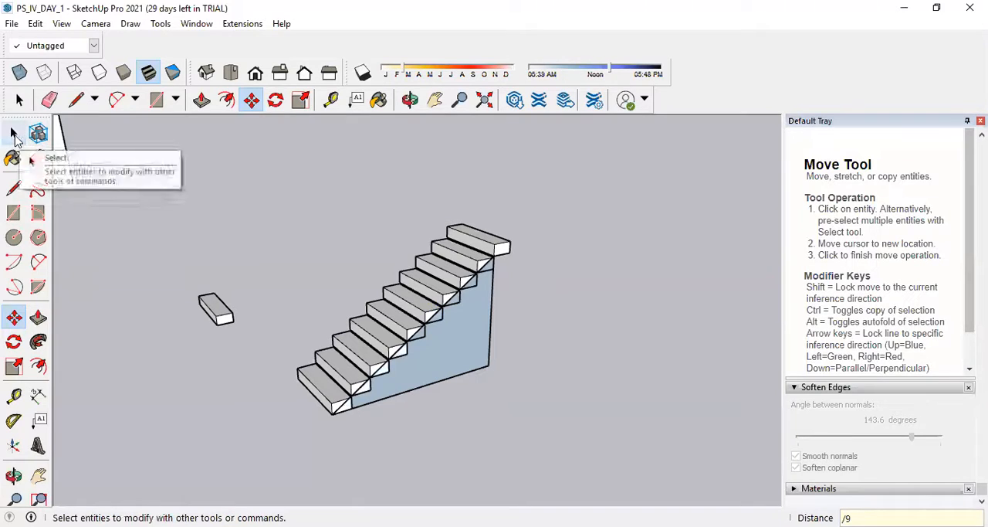
left_click(39, 159)
left_click_drag(498, 323, 453, 360)
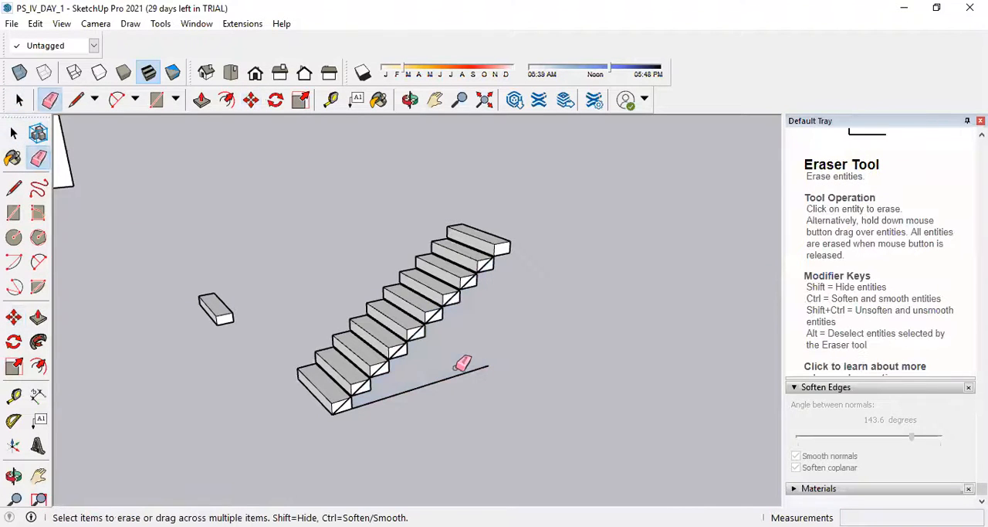
left_click(451, 376)
scroll(417, 317, "up", 3)
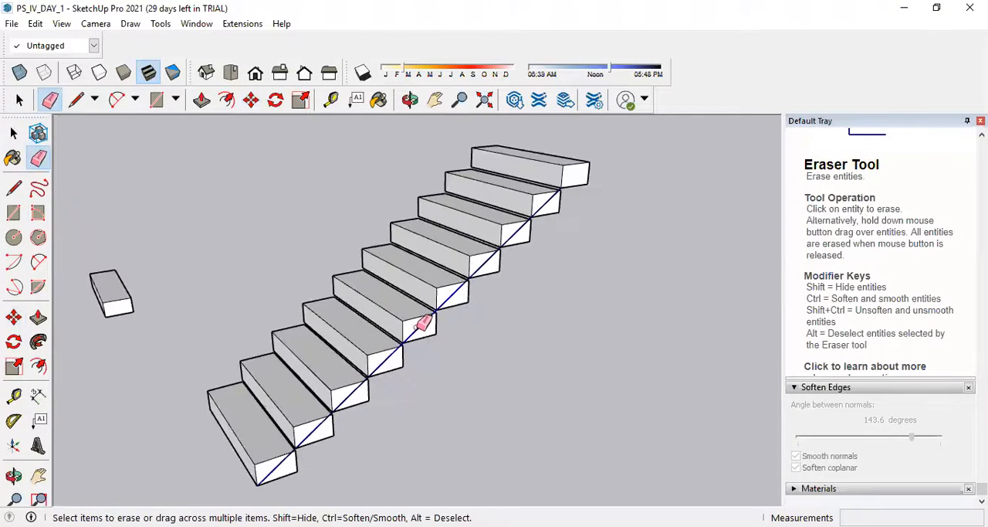
scroll(503, 363, "down", 3)
Select all the steps of the arrayed staircase and make them a group.
mouse_move(508, 364)
middle_mouse_down()
mouse_move(533, 355)
mouse_move(485, 363)
mouse_move(576, 342)
middle_mouse_up()
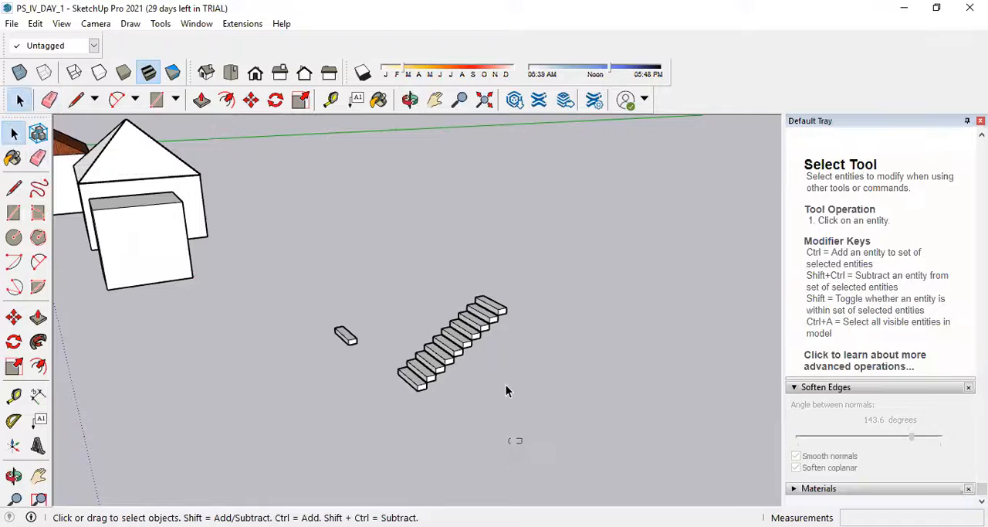
left_click_drag(437, 274, 400, 272)
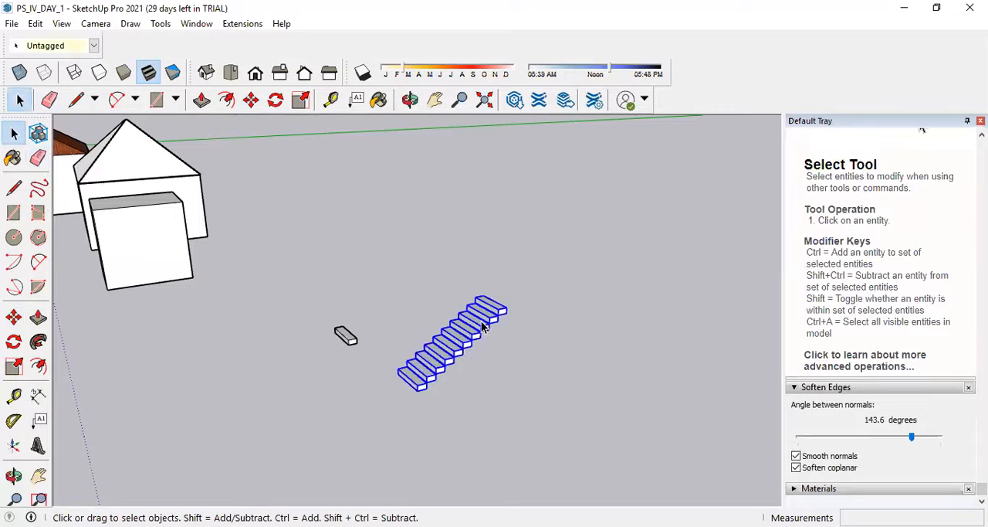
right_click(478, 329)
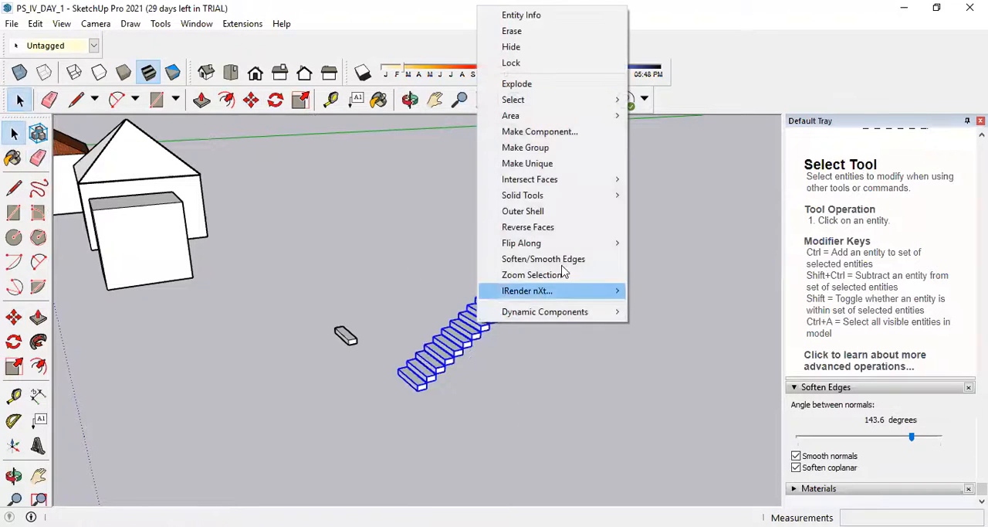
left_click(528, 148)
left_click(621, 344)
Copy the staircase group from its lower front corner to free ground beyond the flight's upper end, about 4.61 m away.
scroll(498, 330, "up", 3)
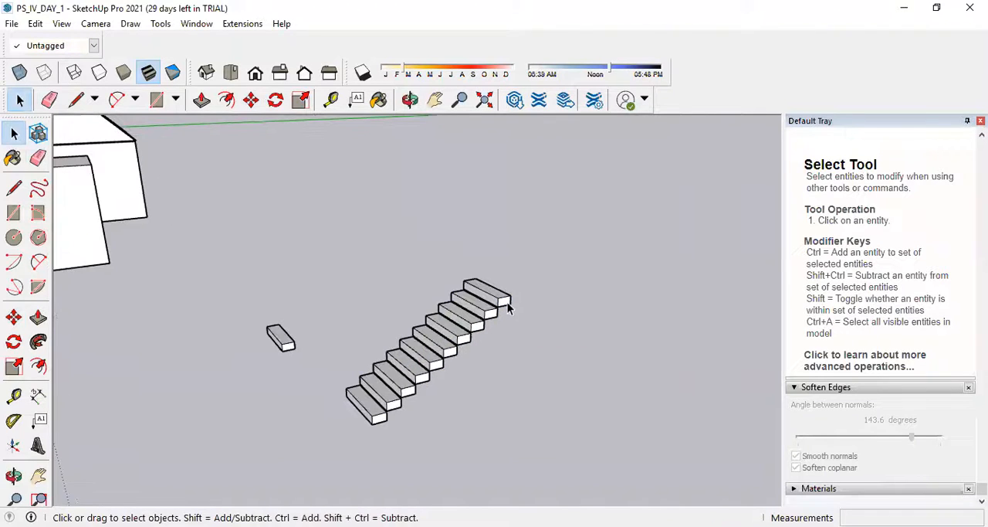
left_click(491, 306)
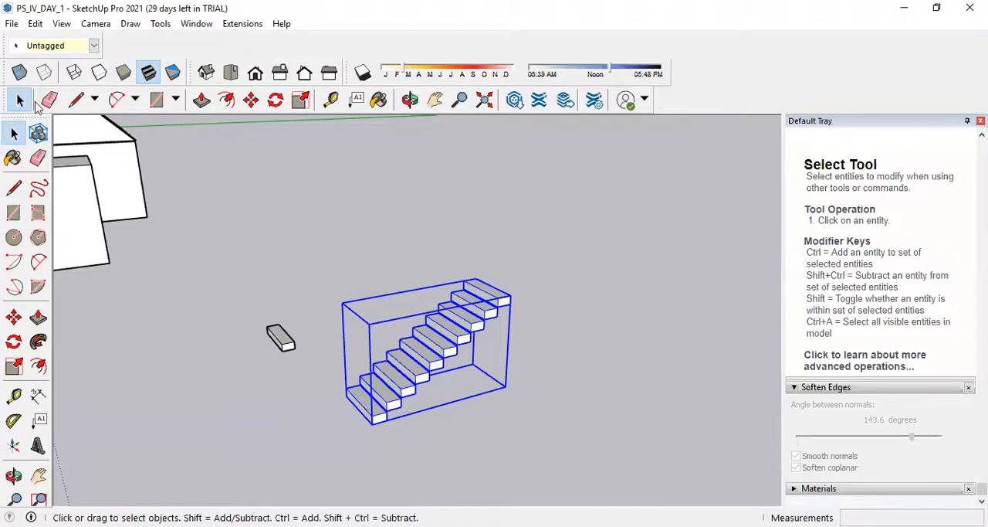
left_click(250, 103)
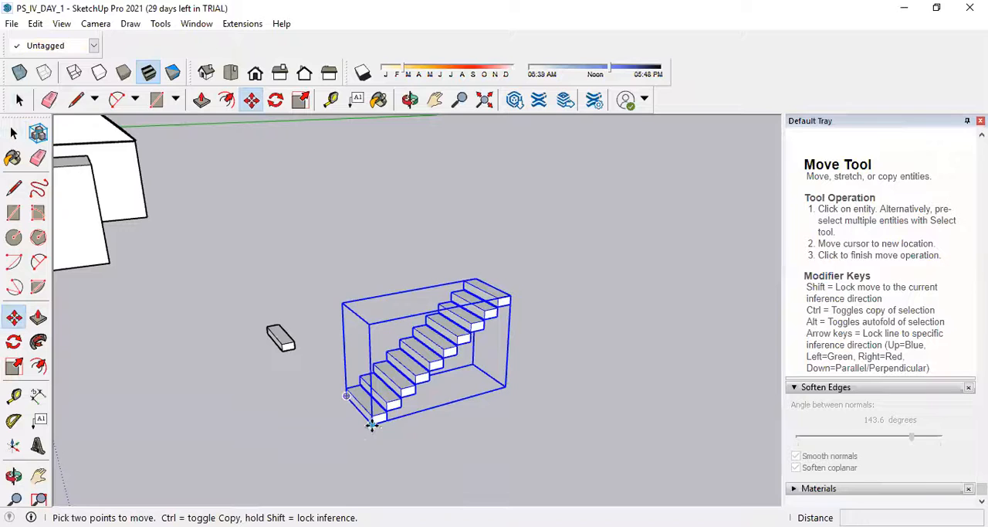
left_click(373, 422)
key("ctrl")
left_click(508, 363)
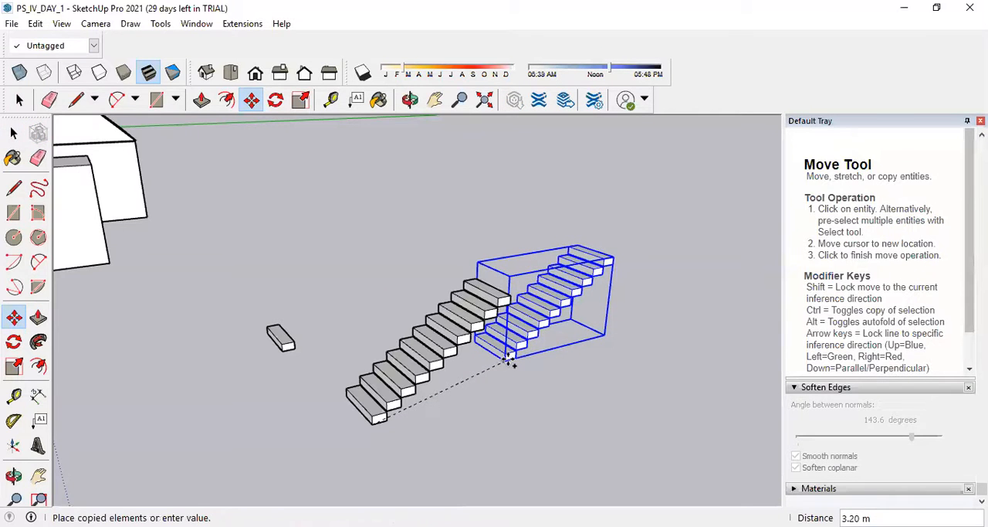
left_click(682, 359)
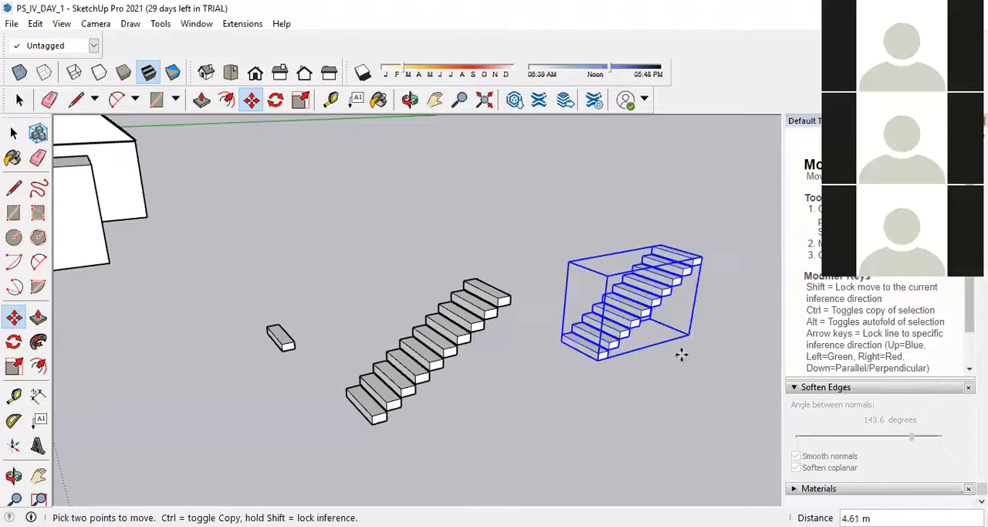
Try flipping the copied staircase along the group's red axis and the group's blue axis.
right_click(659, 275)
mouse_move(746, 468)
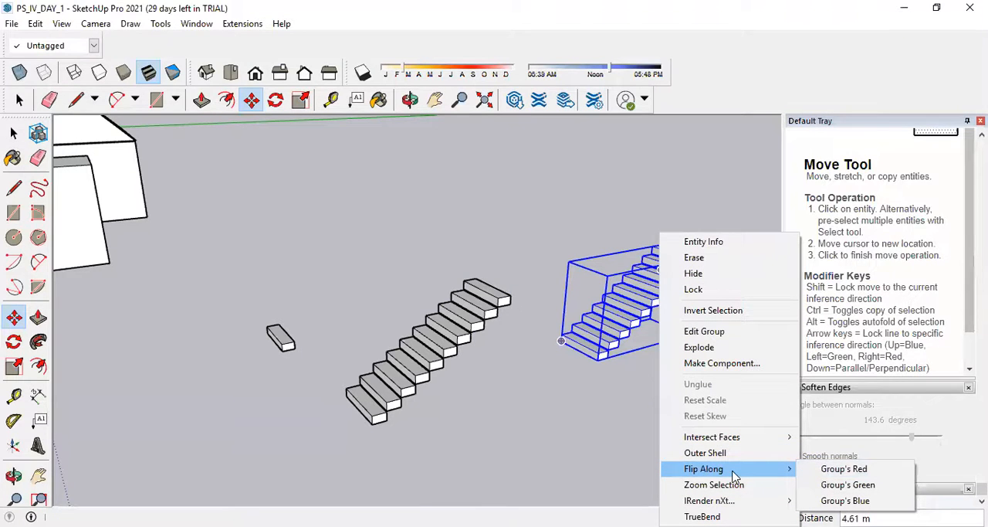
left_click(838, 469)
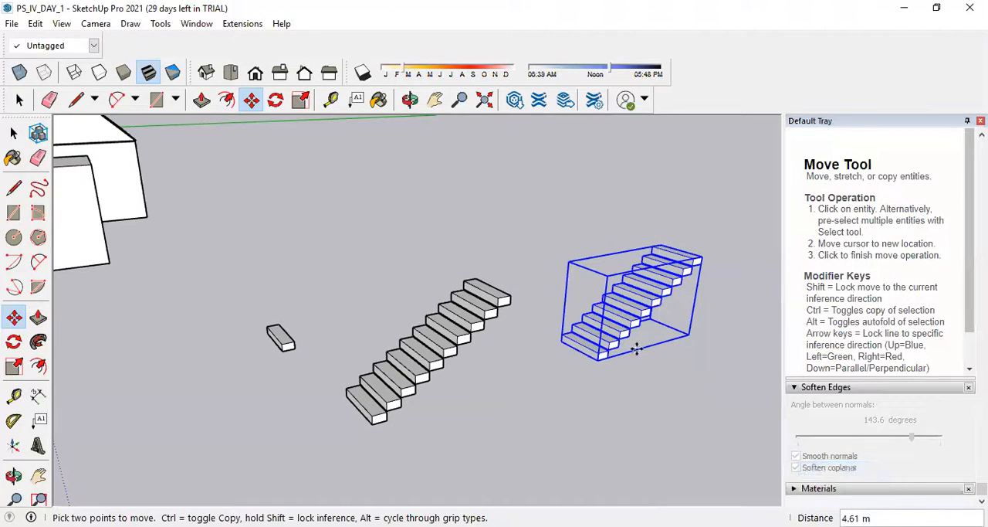
right_click(631, 312)
mouse_move(709, 255)
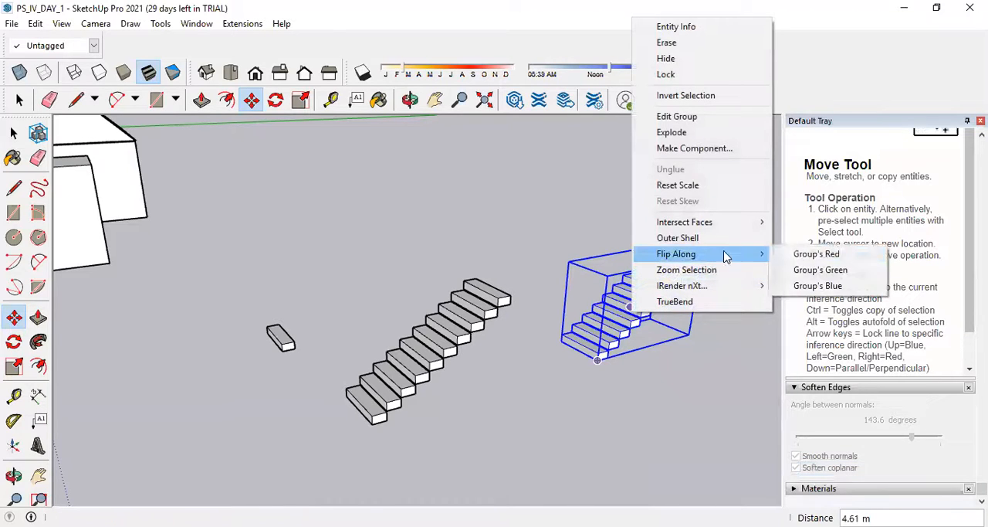
left_click(809, 285)
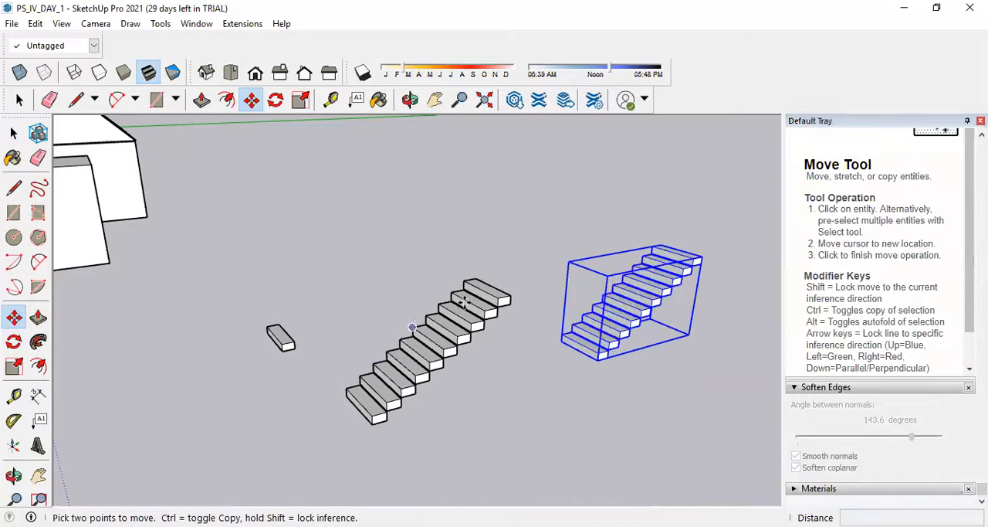
Flip the copied staircase along the group's green axis.
right_click(646, 299)
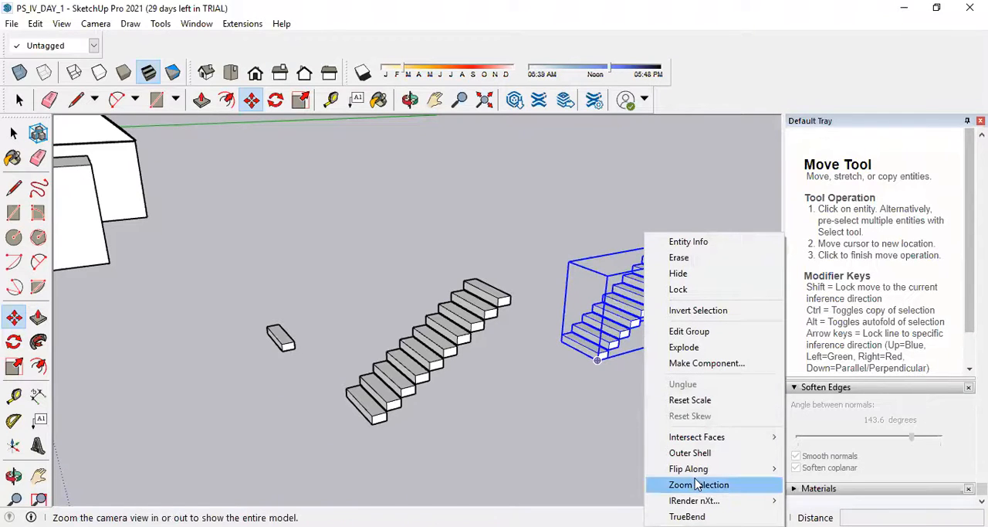
mouse_move(695, 469)
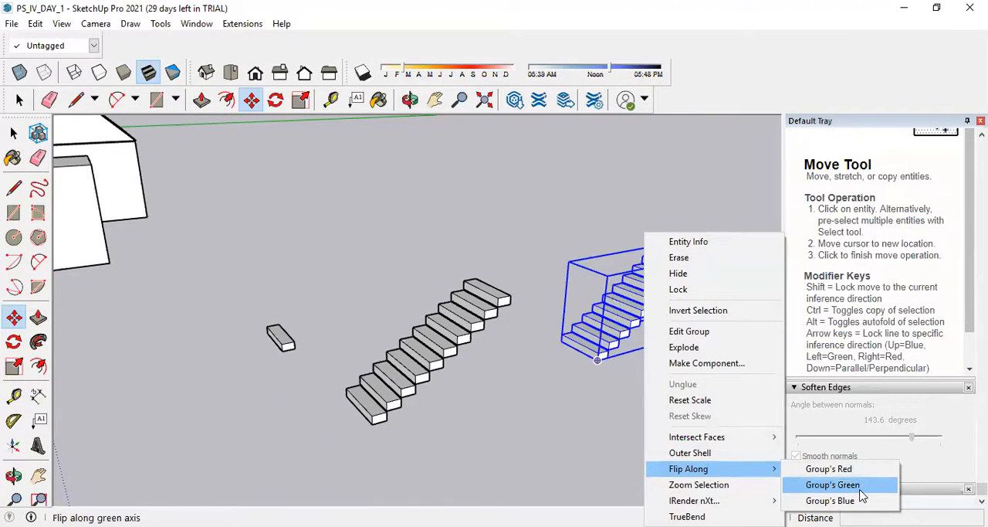
left_click(860, 489)
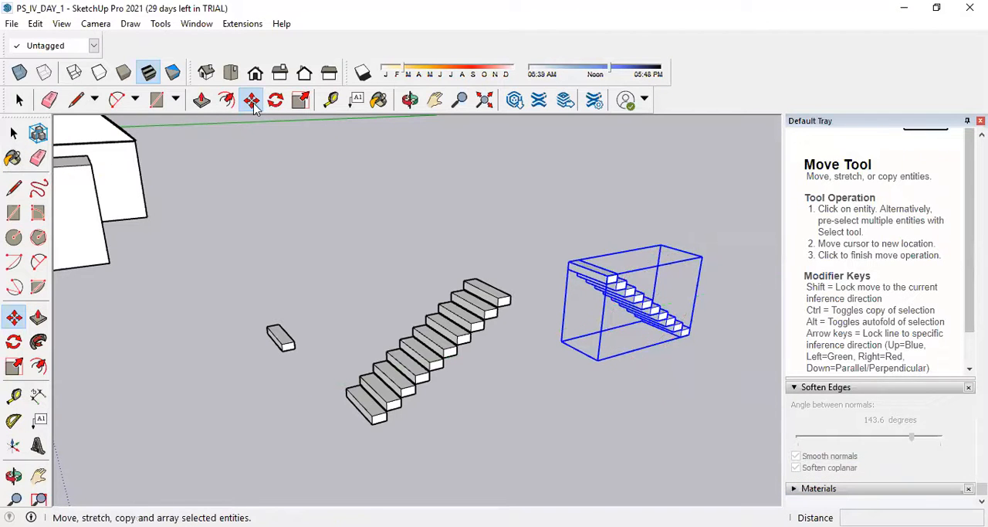
Move the flipped staircase about 5.23 m so its lowest step sits at the upper end of the first flight.
middle_click_drag(685, 319, 475, 228)
scroll(591, 249, "up", 4)
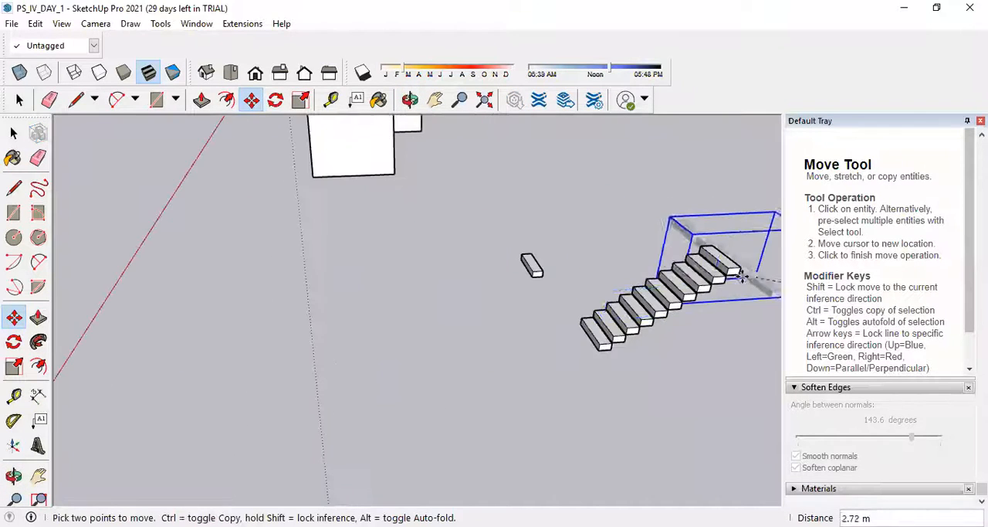
scroll(721, 263, "up", 3)
left_click(709, 257)
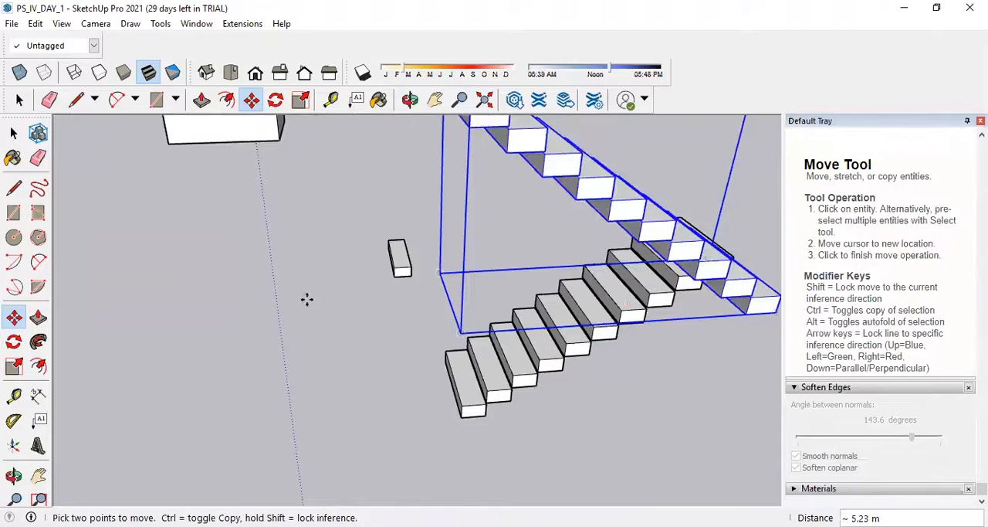
scroll(306, 297, "down", 5)
middle_click_drag(512, 284, 349, 284)
scroll(330, 268, "up", 6)
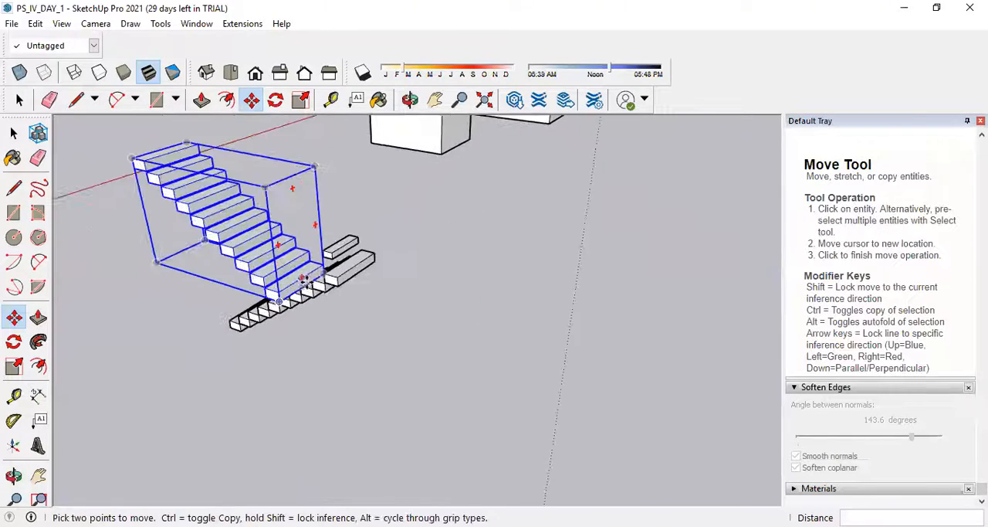
scroll(408, 283, "down", 6)
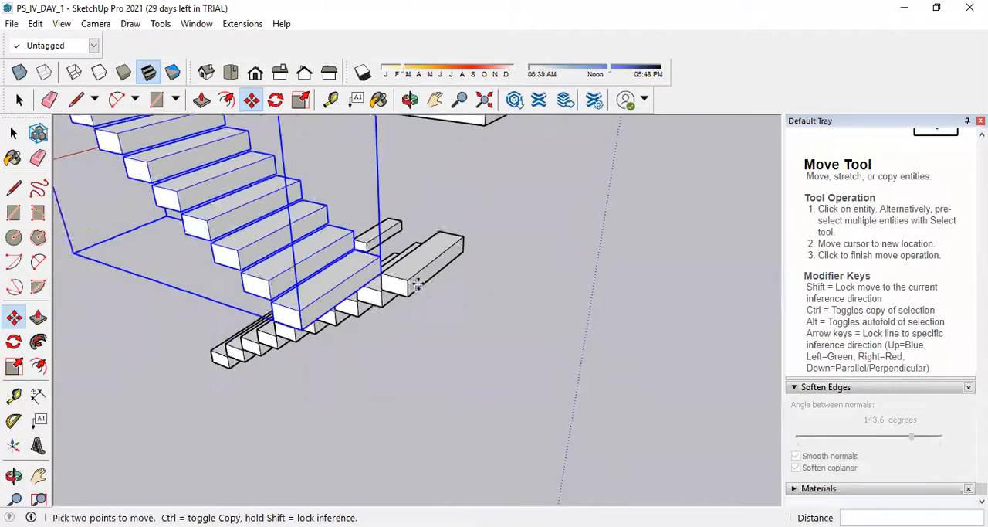
middle_click_drag(447, 272, 195, 166)
Open the lower staircase group and its top step component for editing, and leave both again.
key("space")
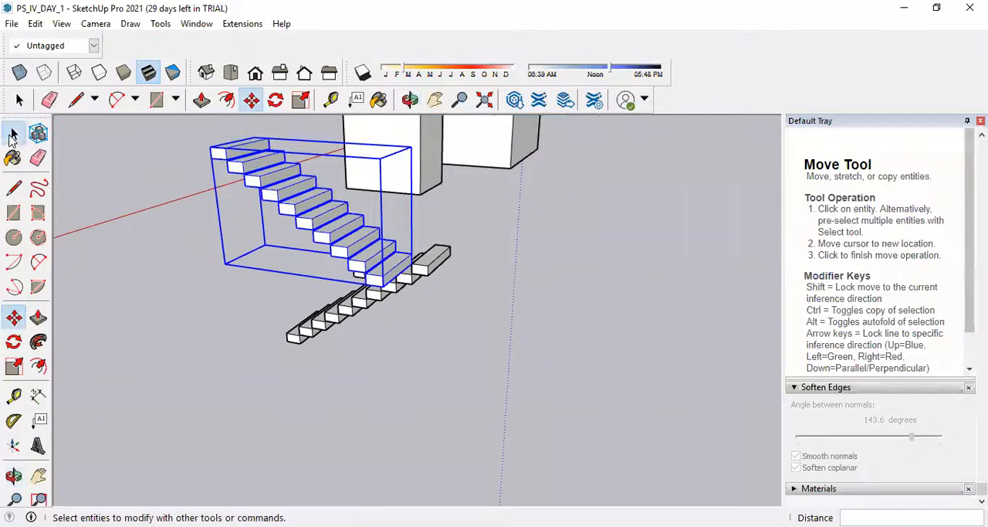
scroll(435, 268, "up", 4)
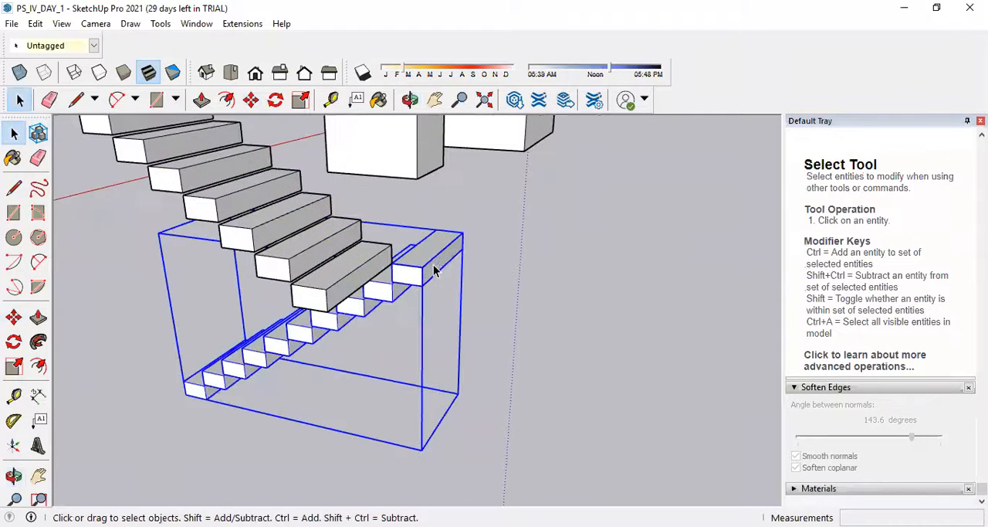
double_click(434, 268)
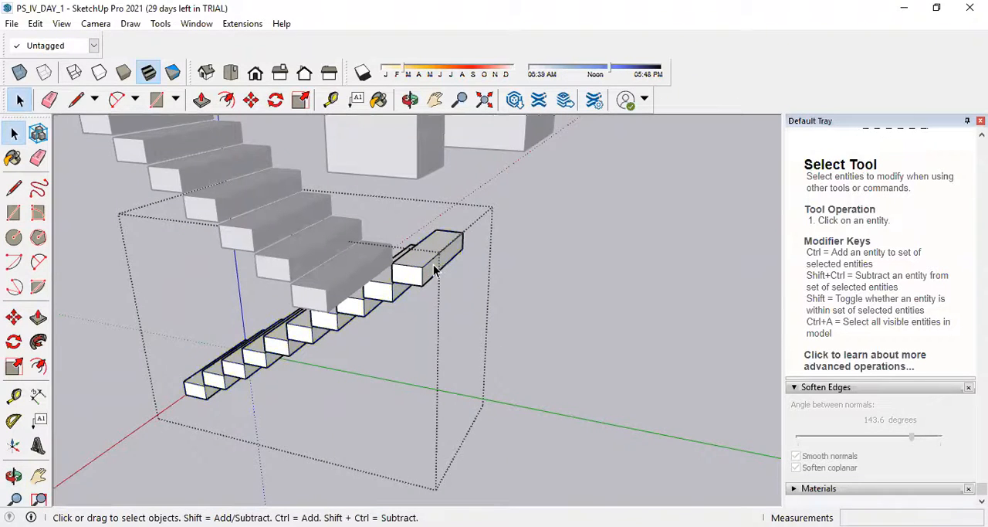
double_click(421, 276)
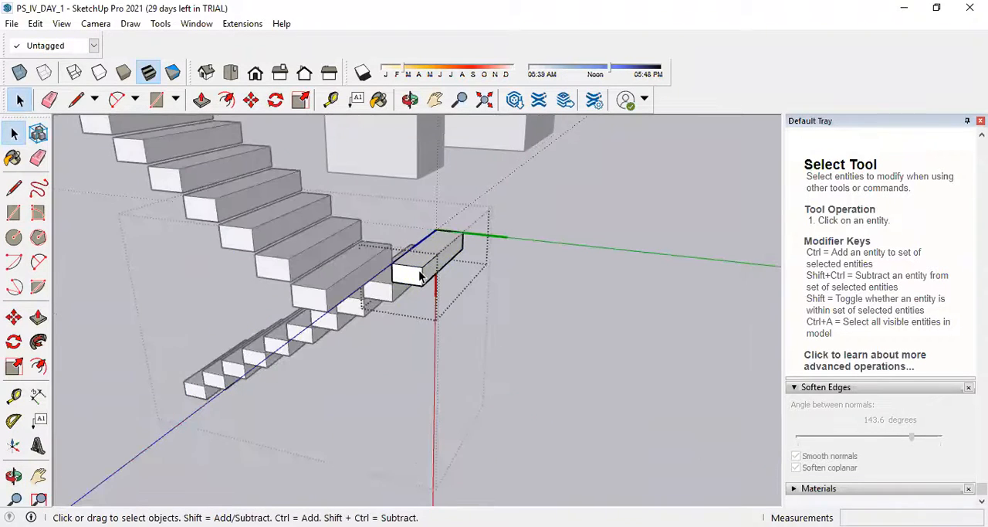
left_click(523, 336)
left_click(580, 311)
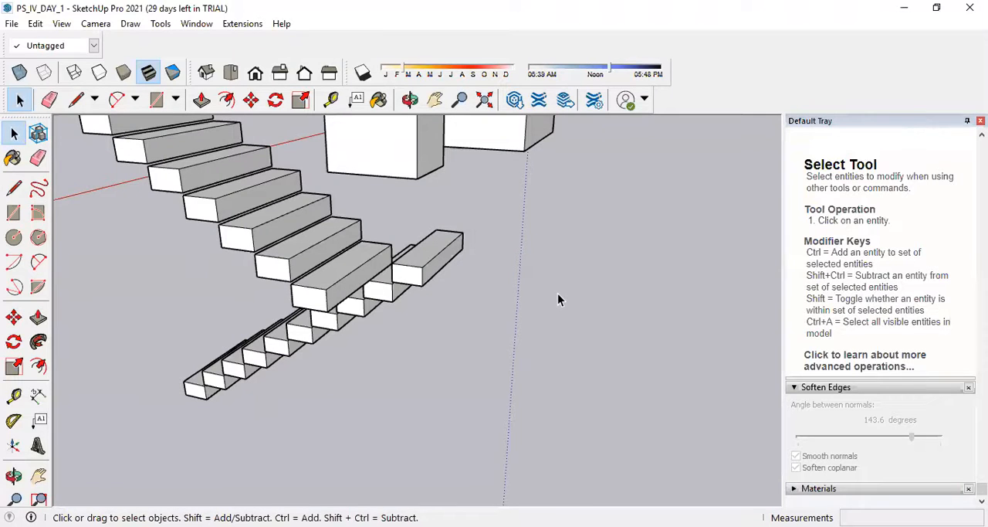
Open the top step component of the lower staircase group and try changing its depth with Push/Pull.
left_click(433, 269)
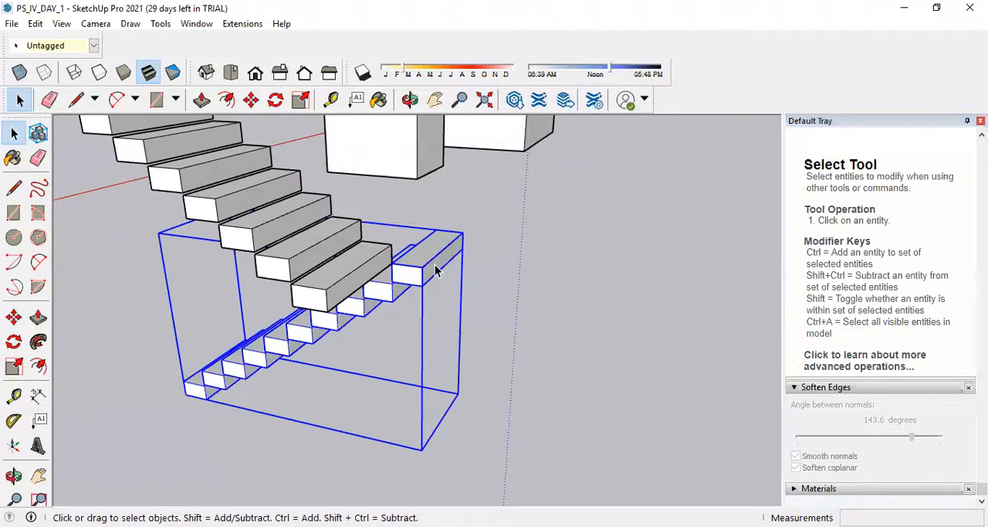
double_click(436, 269)
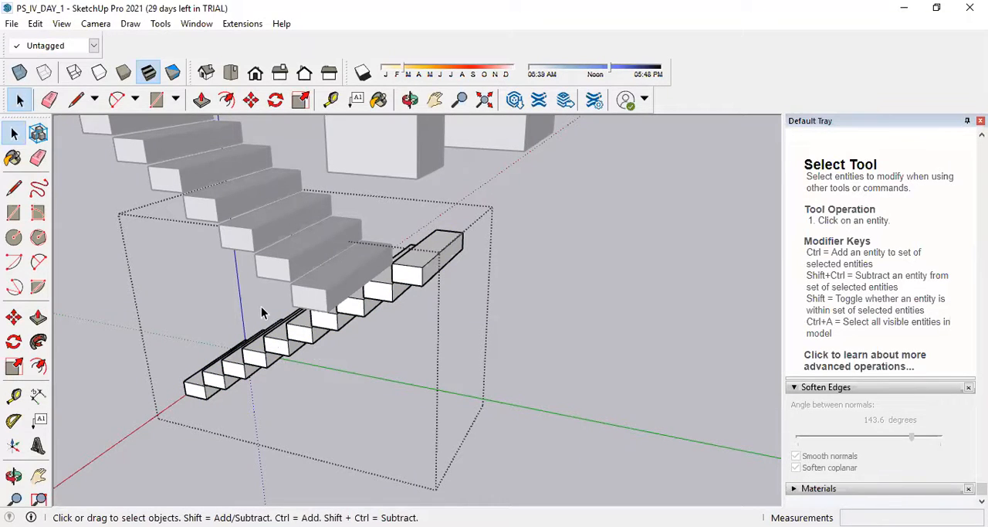
double_click(413, 275)
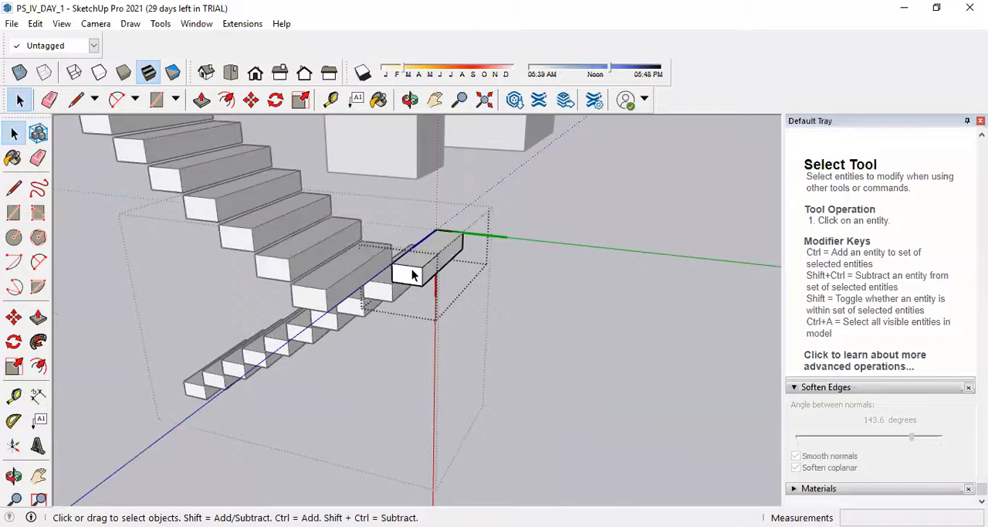
scroll(414, 275, "up", 3)
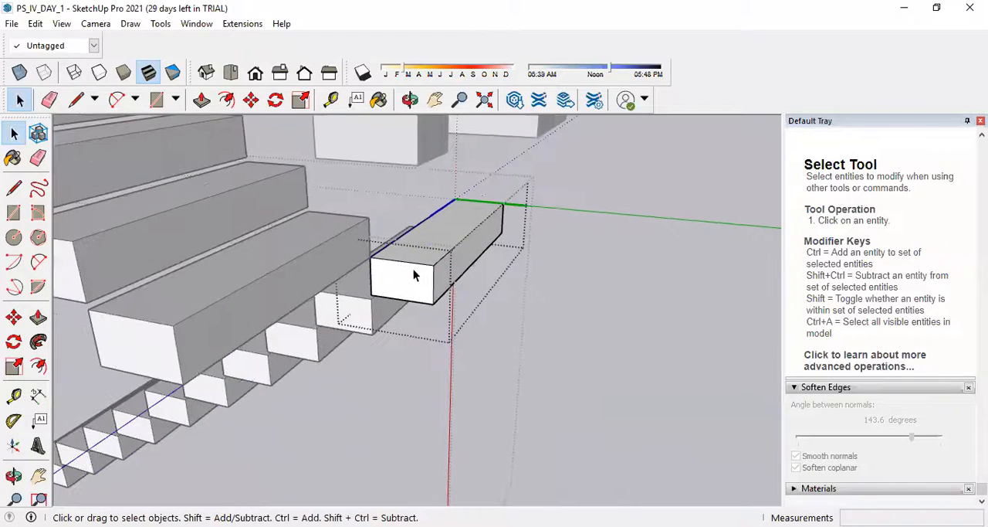
left_click(39, 316)
left_click_drag(489, 263, 698, 301)
scroll(538, 298, "down", 3)
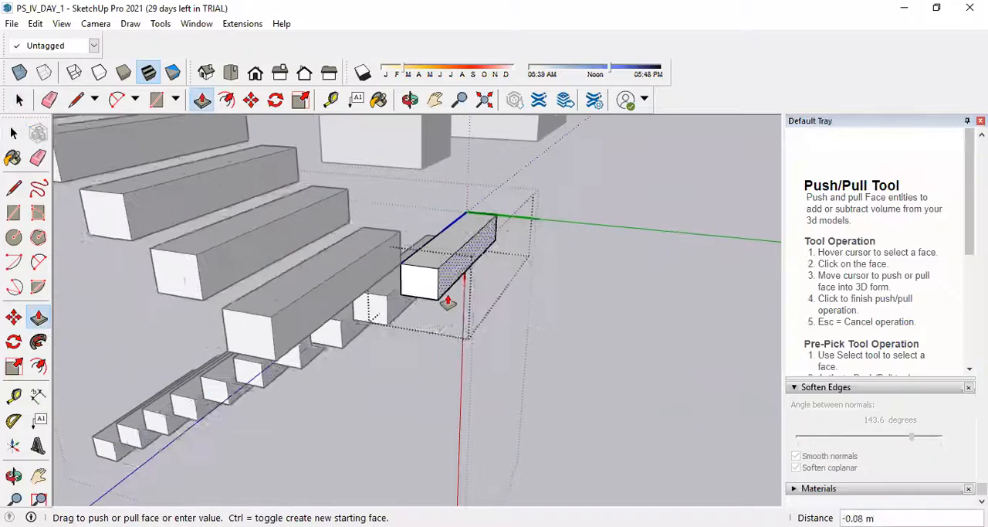
scroll(463, 304, "down", 2)
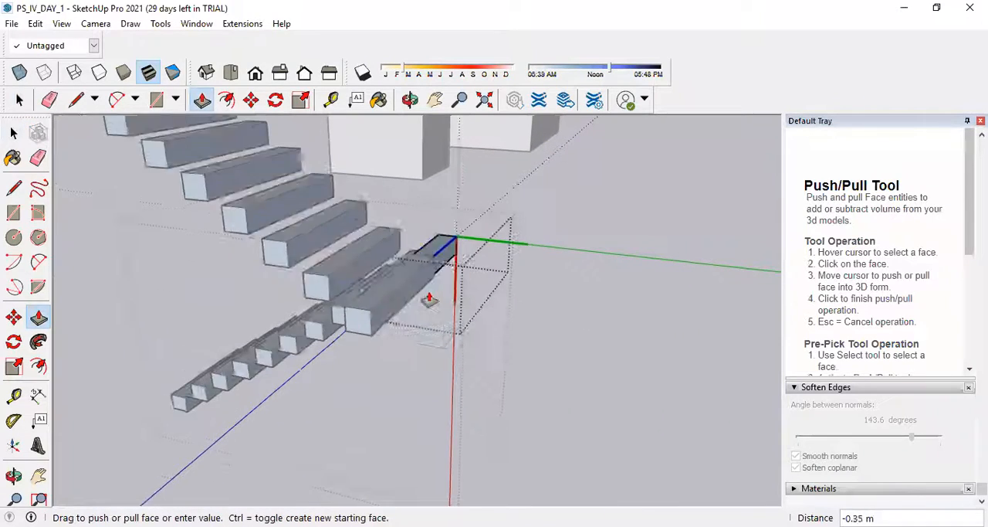
scroll(454, 286, "down", 2)
scroll(453, 286, "up", 1)
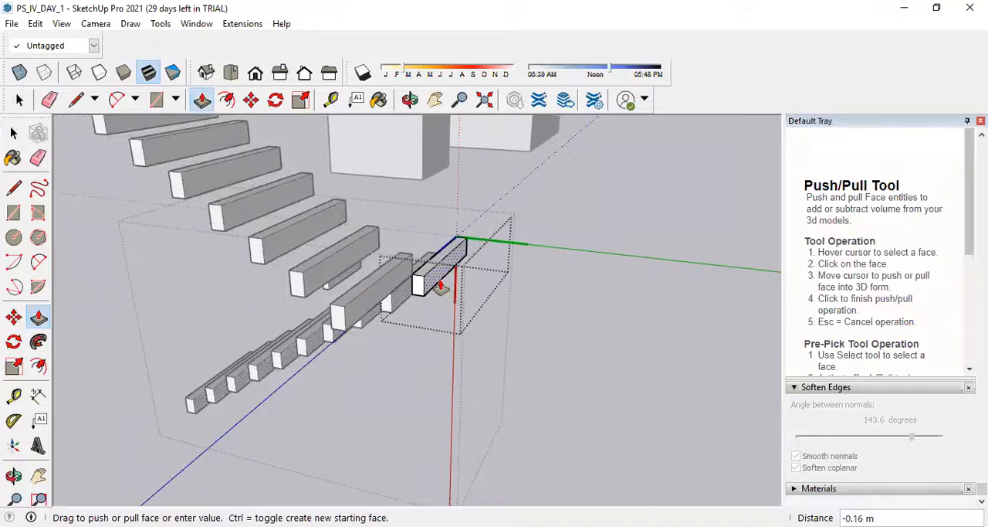
scroll(452, 287, "down", 3)
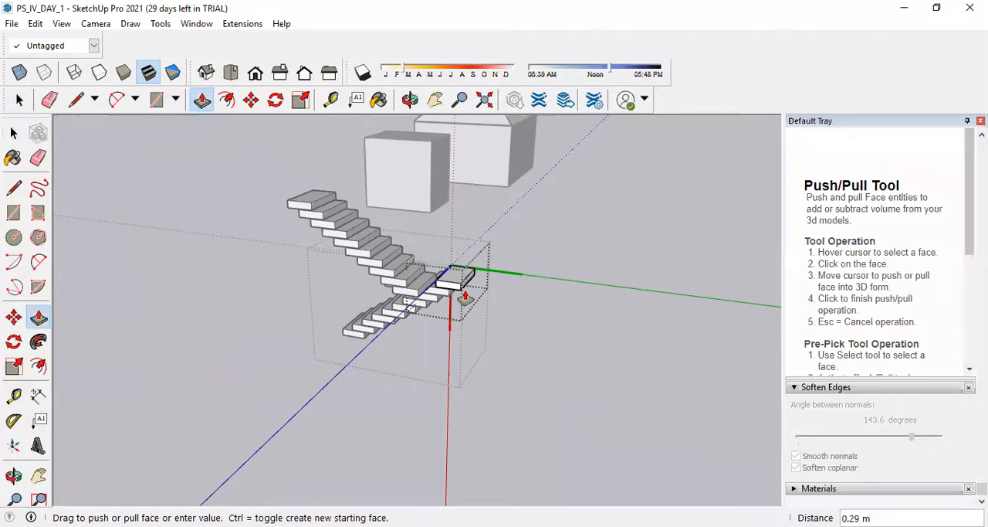
key("Escape")
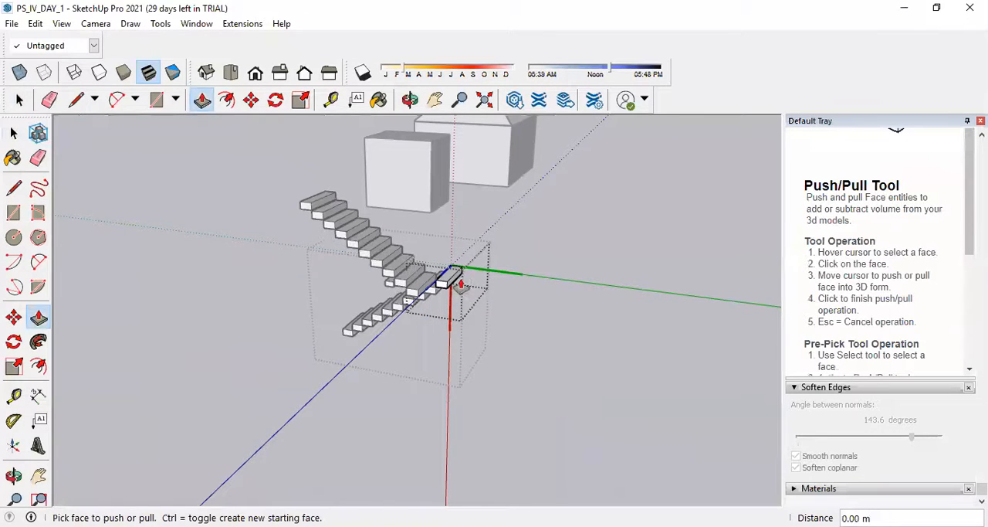
Leave the component and group, and make the loose step component standing apart from the staircases unique.
scroll(454, 287, "up", 2)
left_click(14, 133)
middle_click_drag(523, 278, 612, 243)
left_click(478, 257)
right_click(476, 251)
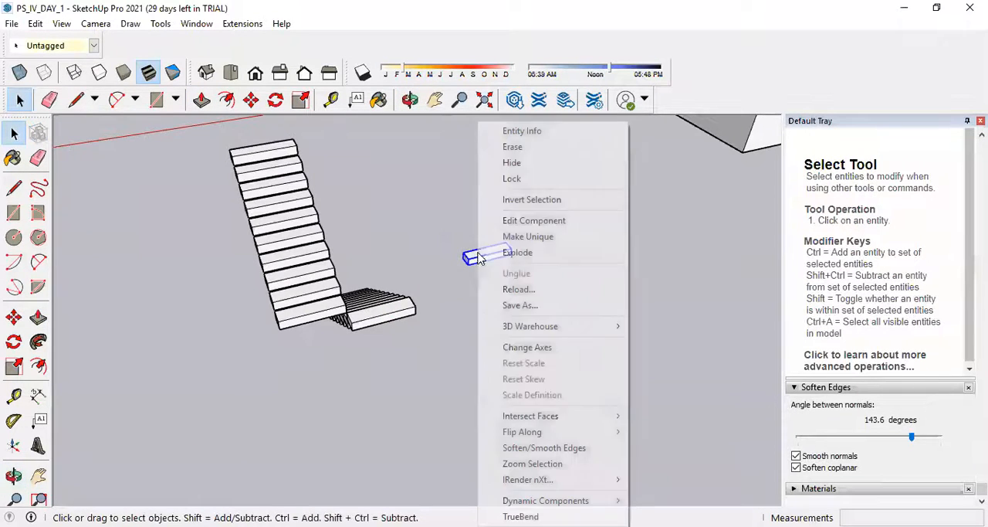
left_click(541, 241)
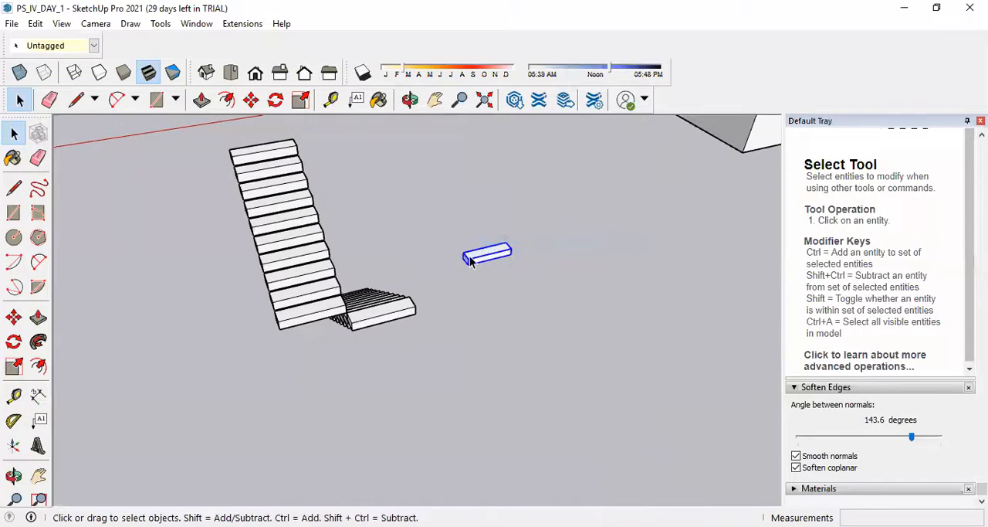
Explode the loose step component and turn its geometry into a group.
scroll(518, 260, "up", 3)
right_click(502, 255)
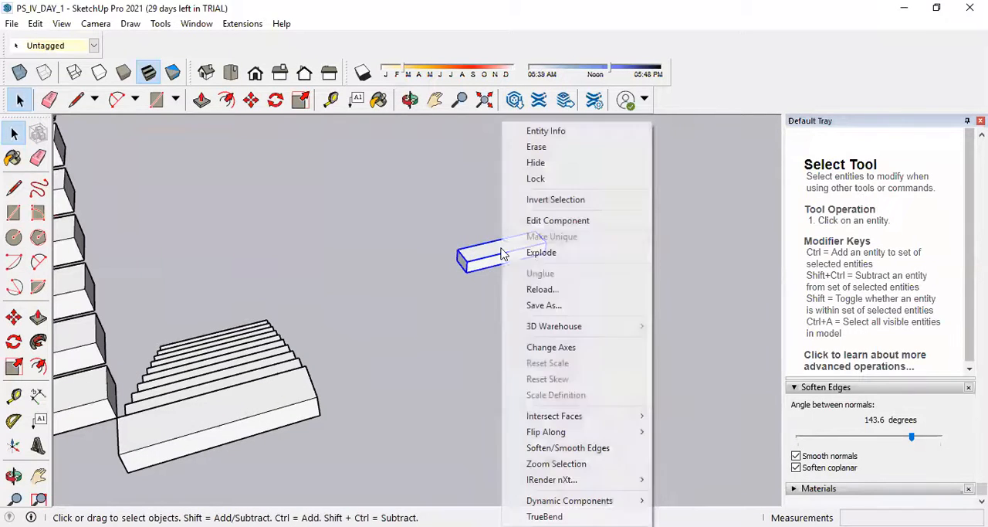
left_click(543, 255)
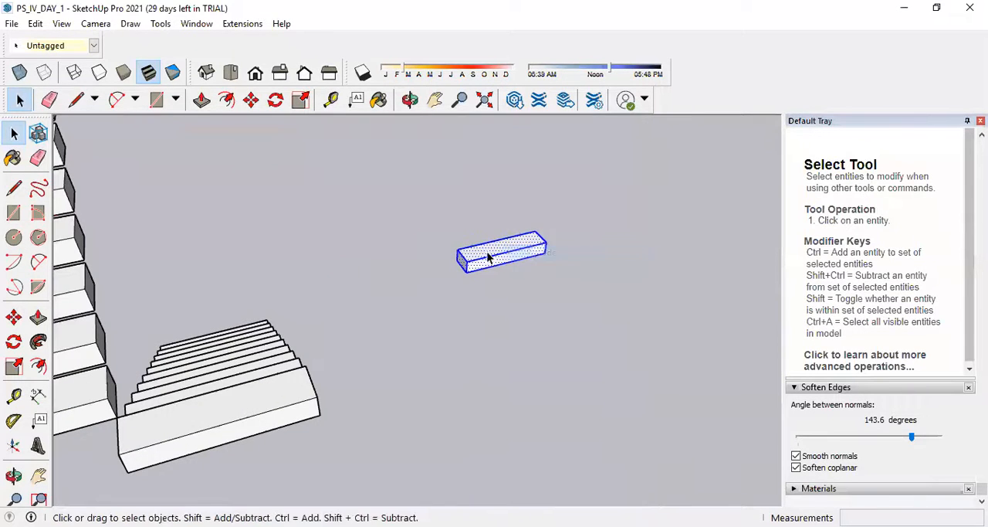
right_click(488, 258)
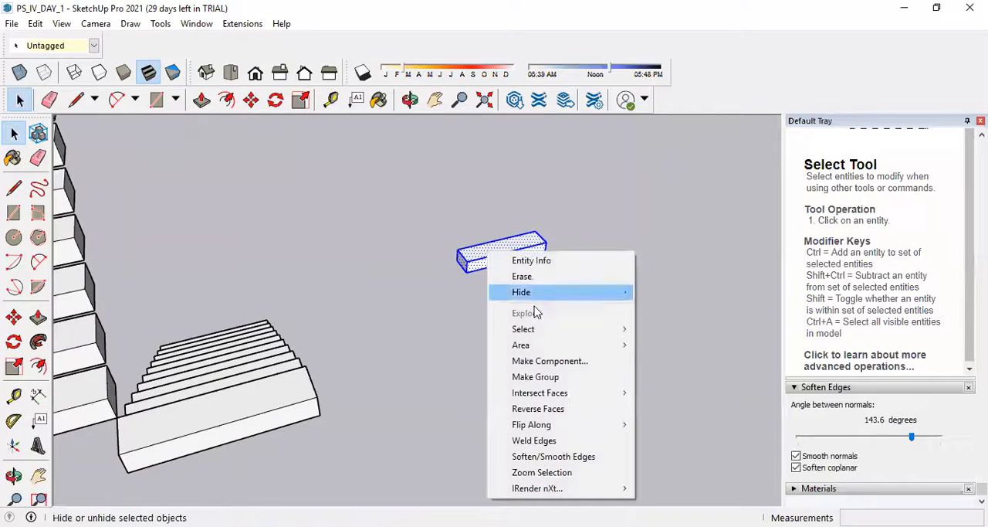
left_click(549, 377)
left_click(572, 304)
Copy the loose step group about 1.03 m away, behind the original.
scroll(496, 271, "up", 2)
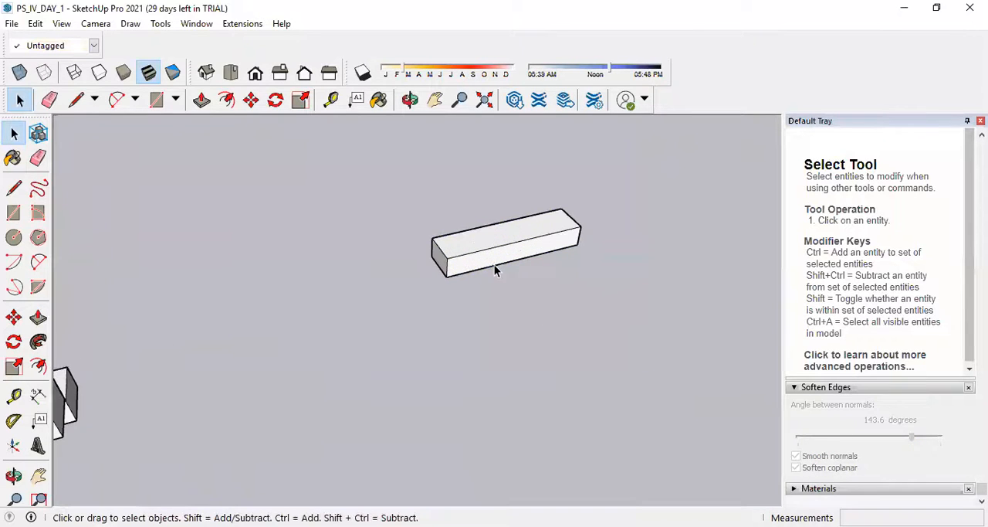
left_click(251, 99)
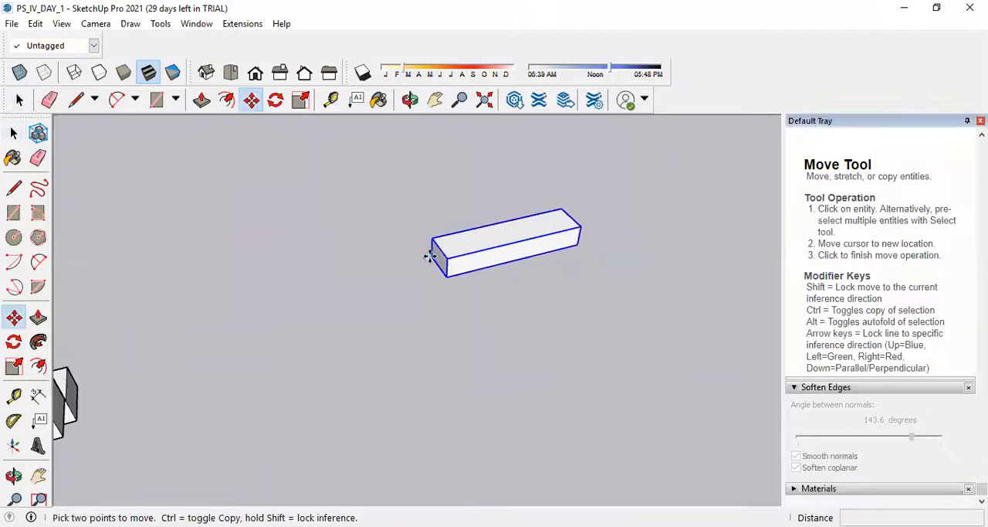
left_click(430, 255)
key("ctrl")
left_click(478, 187)
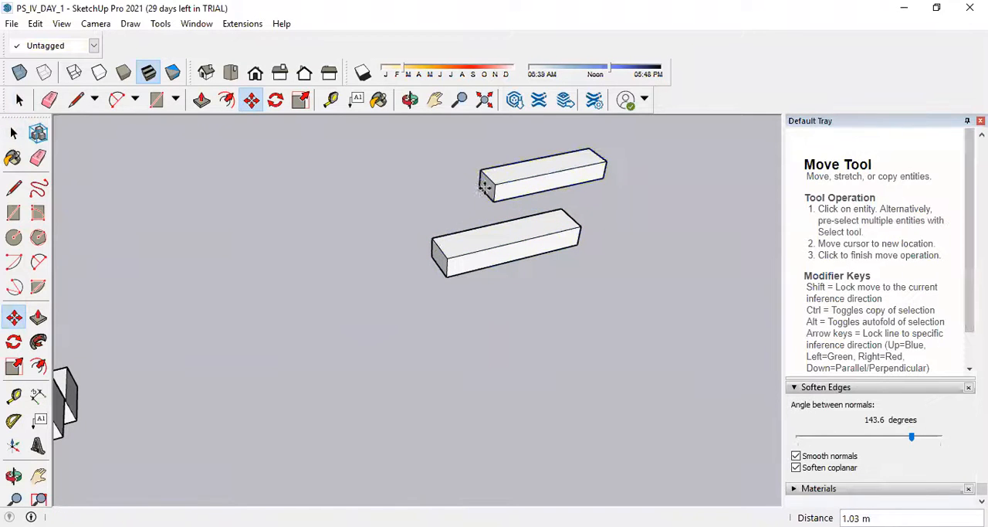
Open the copied step group and lengthen it by about 0.93 m at its end face with Push/Pull.
left_click(13, 132)
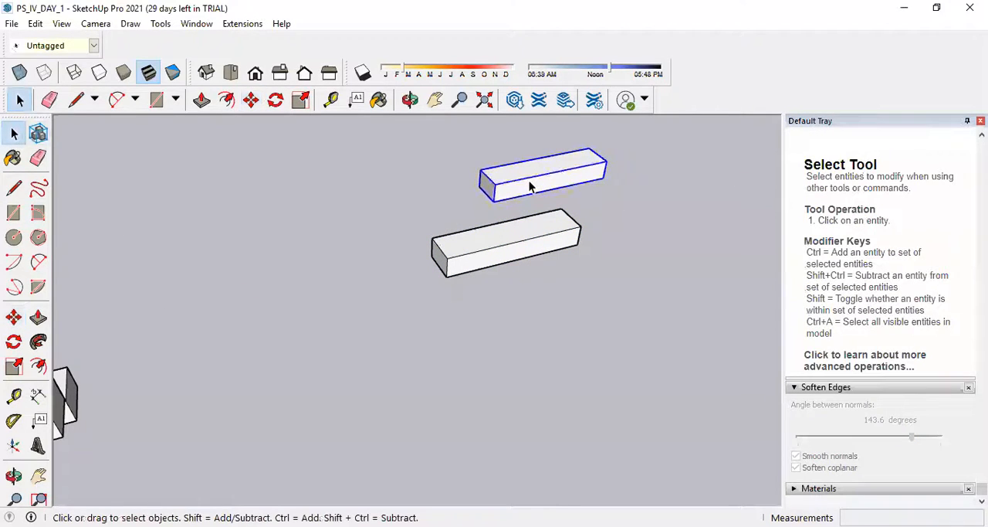
left_click(530, 186)
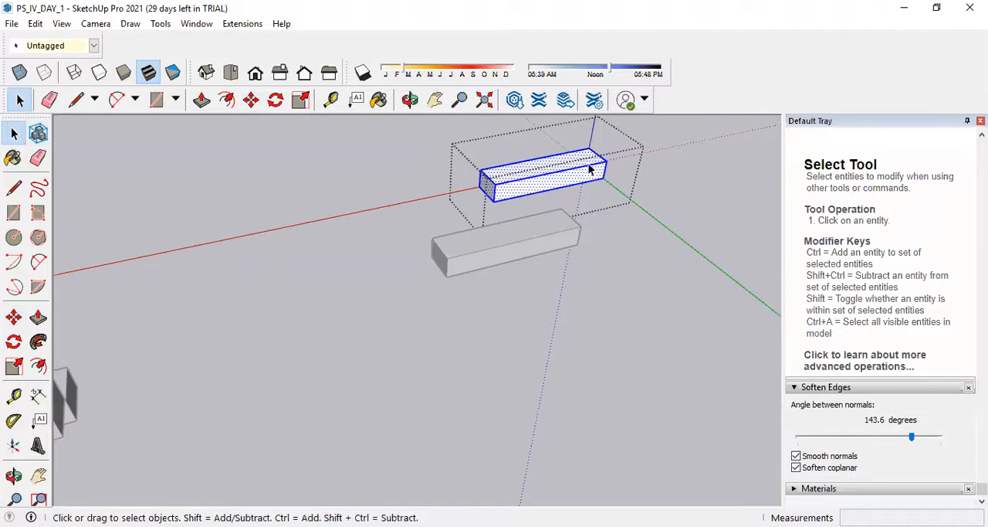
left_click(38, 316)
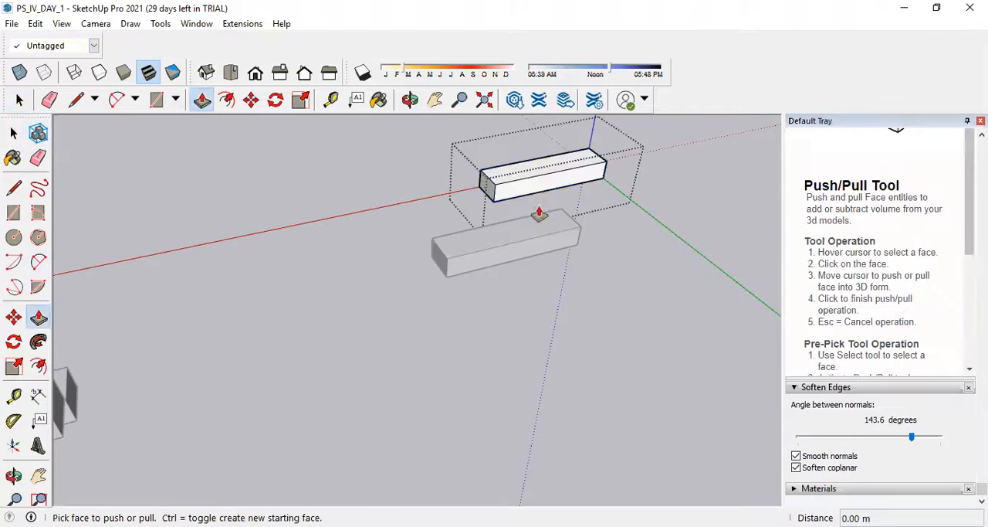
left_click(532, 189)
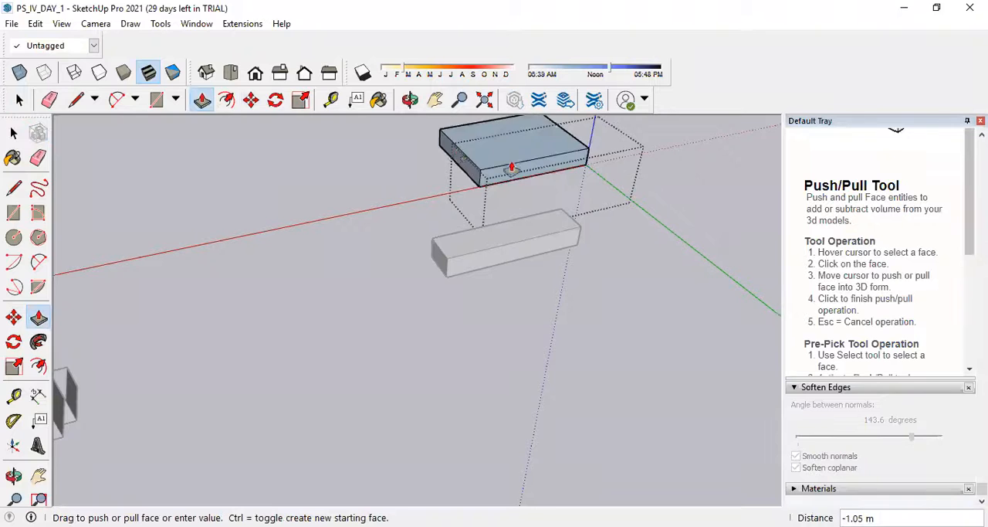
left_click(541, 186)
left_click(479, 202)
left_click(418, 207)
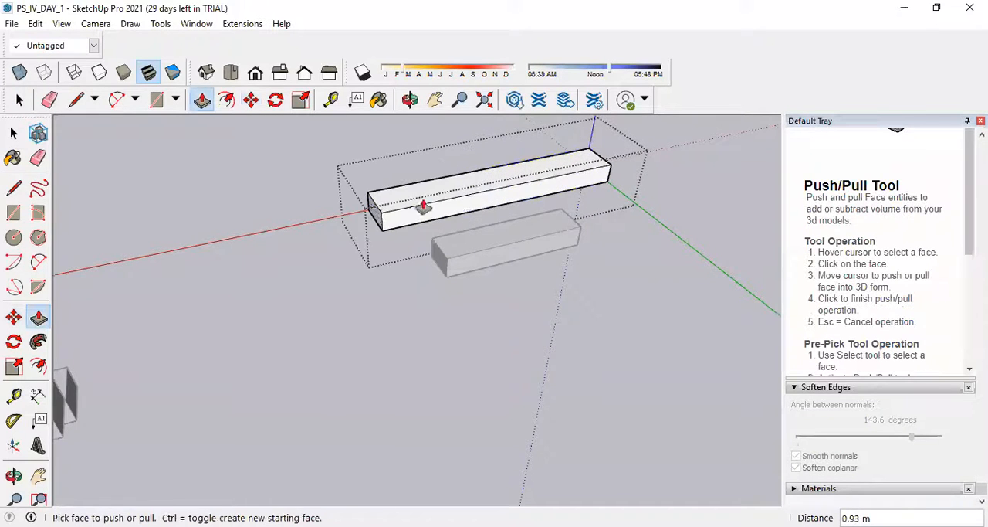
Raise the top face of the copied step group by about 0.28 m and leave the group.
left_click(522, 179)
left_click(525, 147)
middle_click_drag(443, 216, 417, 218)
scroll(417, 218, "down", 3)
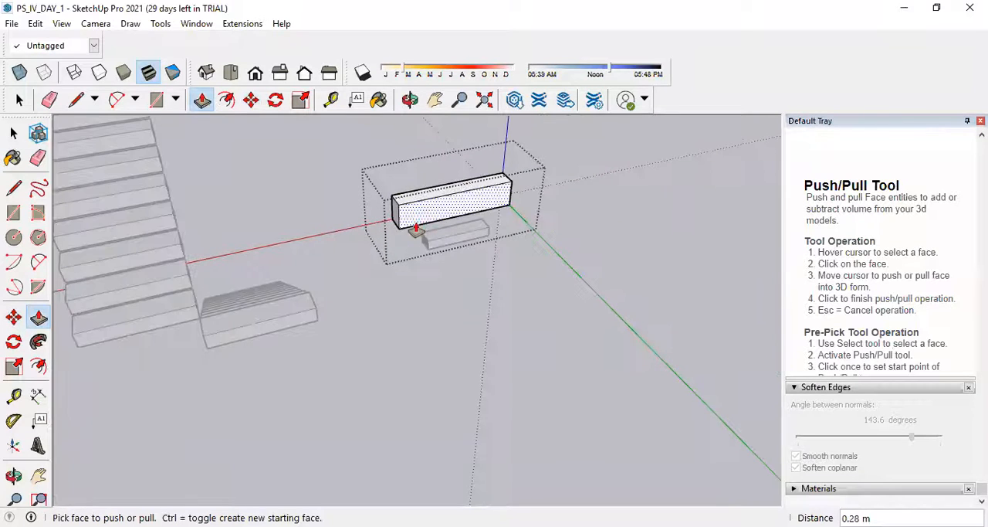
scroll(412, 238, "up", 1)
left_click(13, 134)
left_click(456, 292)
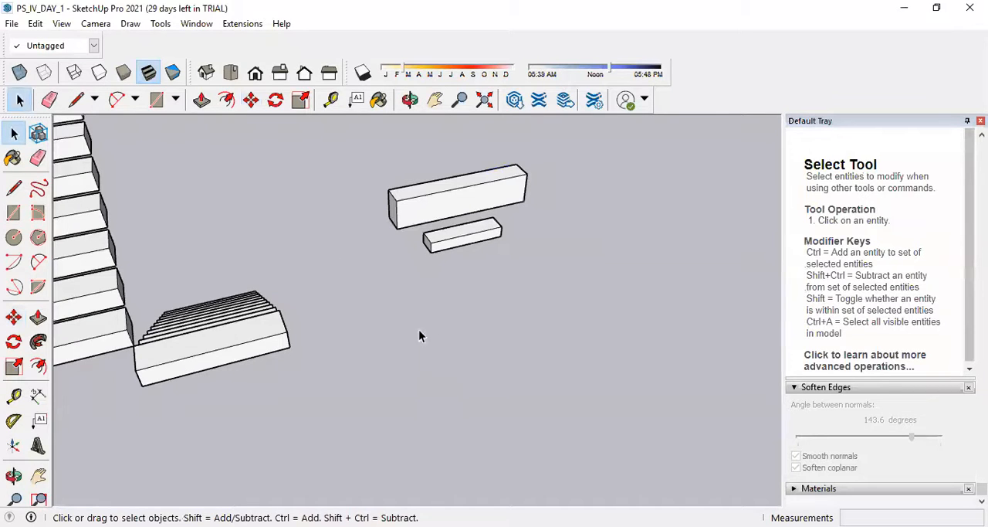
Make the top step inside the lower staircase group a unique component and leave the group.
scroll(459, 240, "down", 3)
middle_click_drag(459, 239, 486, 260)
scroll(481, 247, "up", 3)
scroll(463, 246, "up", 4)
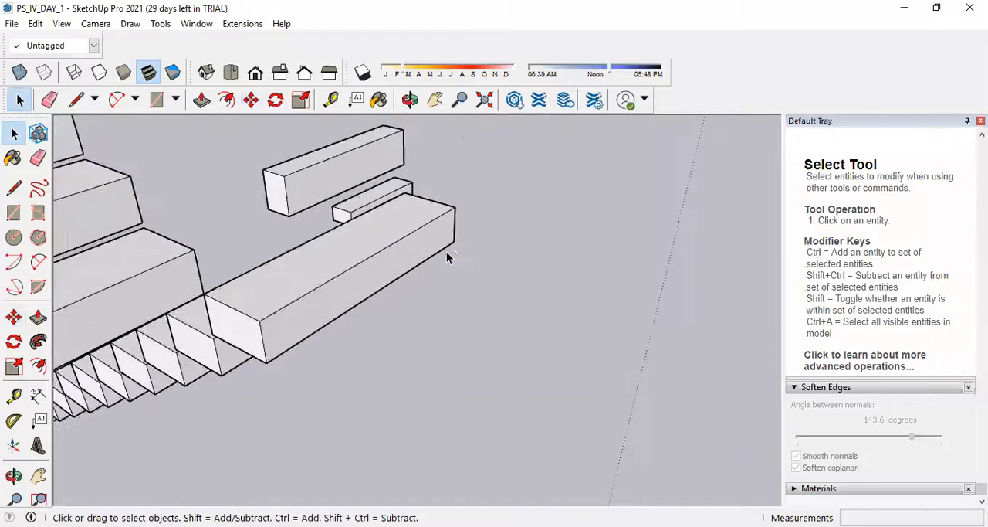
scroll(536, 277, "down", 6)
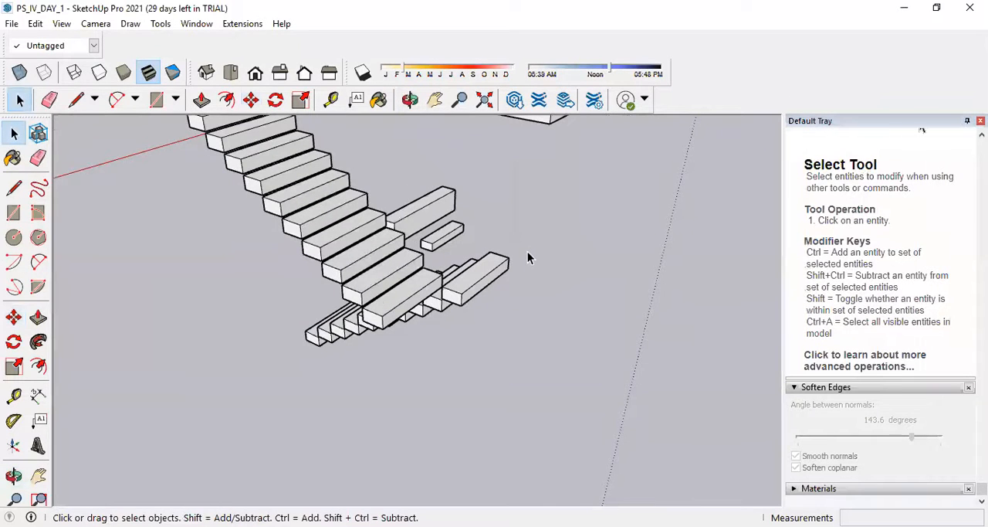
left_click(479, 284)
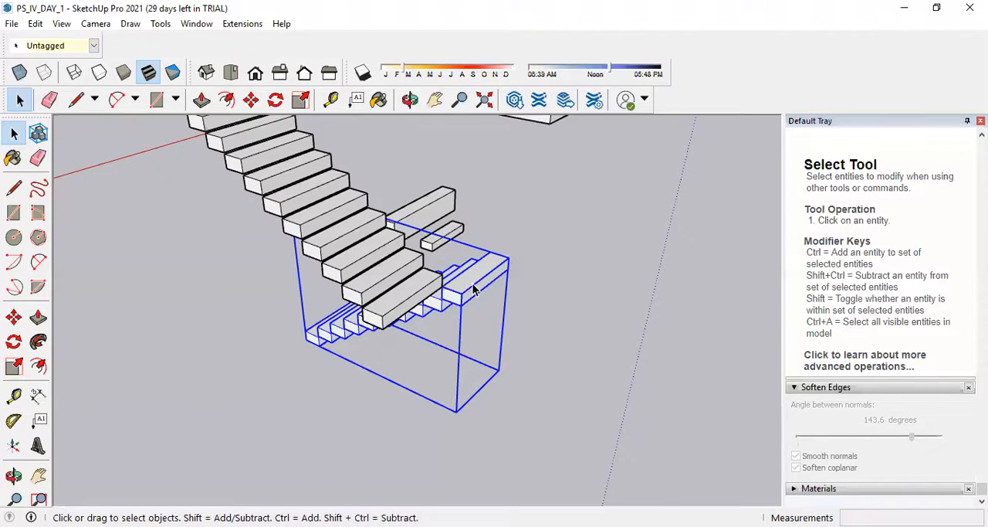
double_click(474, 288)
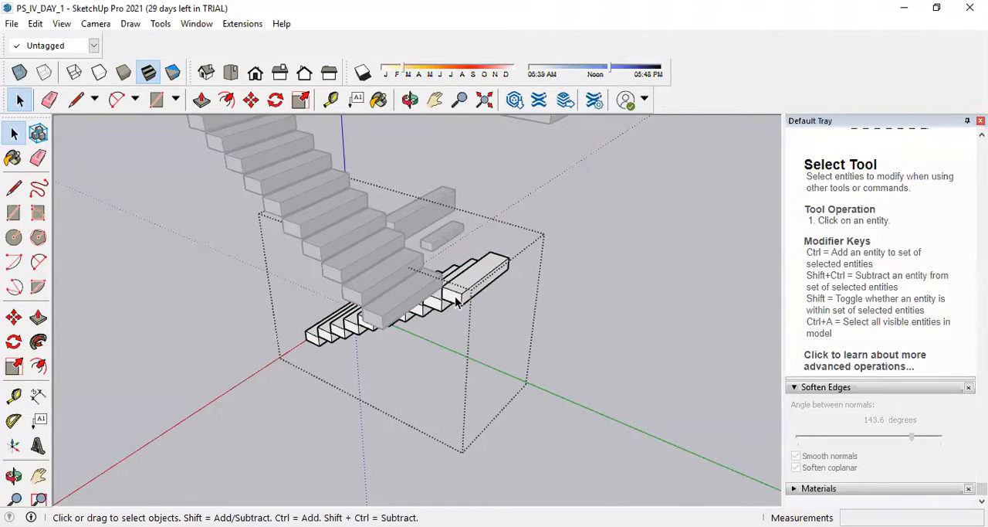
double_click(456, 303)
left_click(598, 295)
left_click(455, 292)
right_click(455, 290)
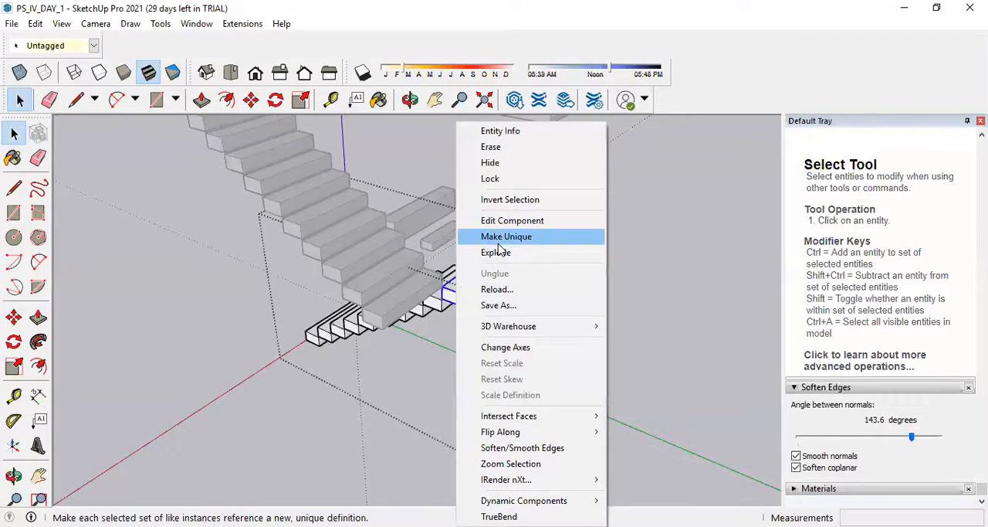
left_click(498, 243)
left_click(601, 317)
left_click(465, 292)
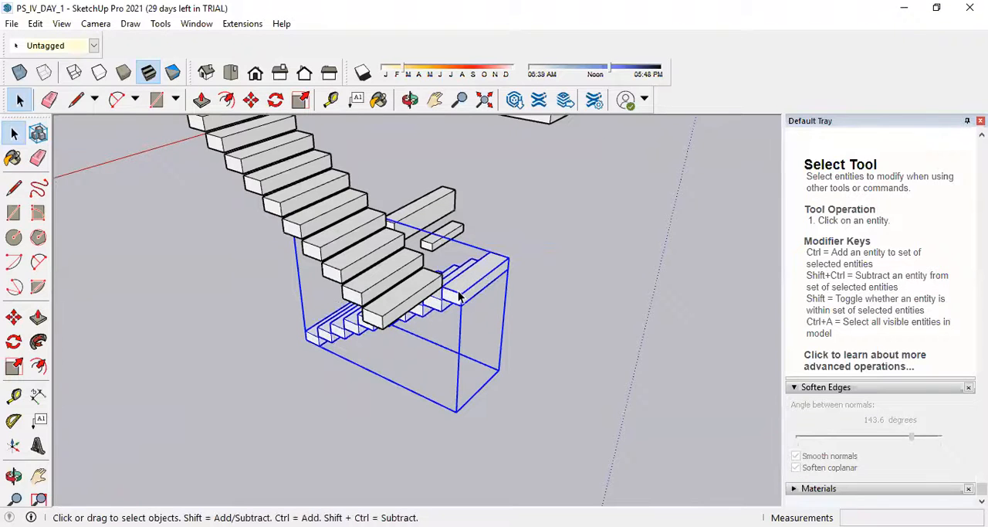
Open the top step inside the lower staircase group and pull its outer long face out by 0.75 m.
double_click(459, 295)
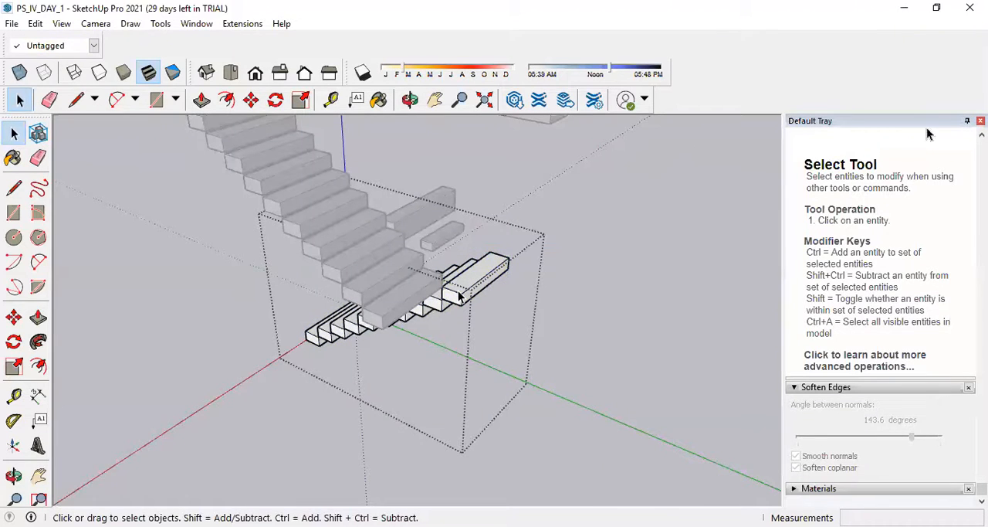
double_click(458, 296)
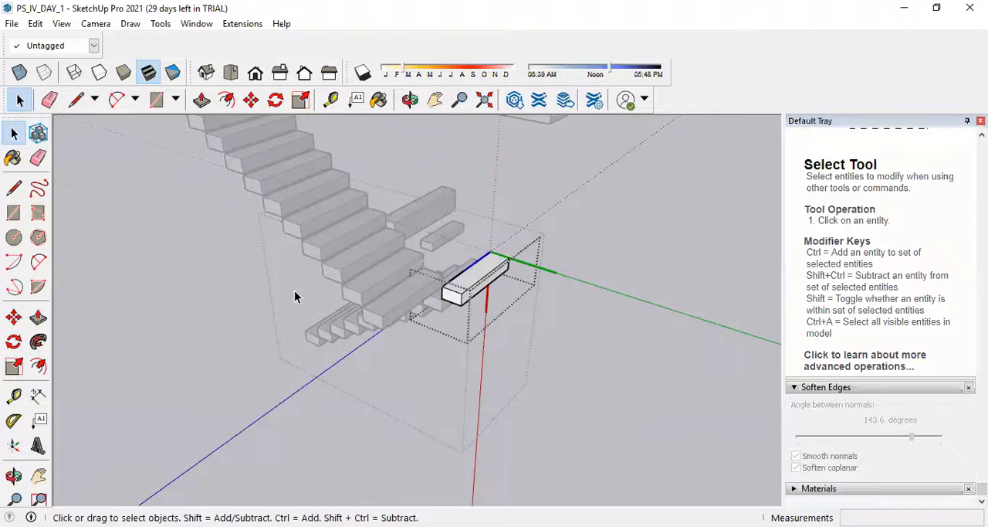
left_click(37, 317)
left_click(486, 289)
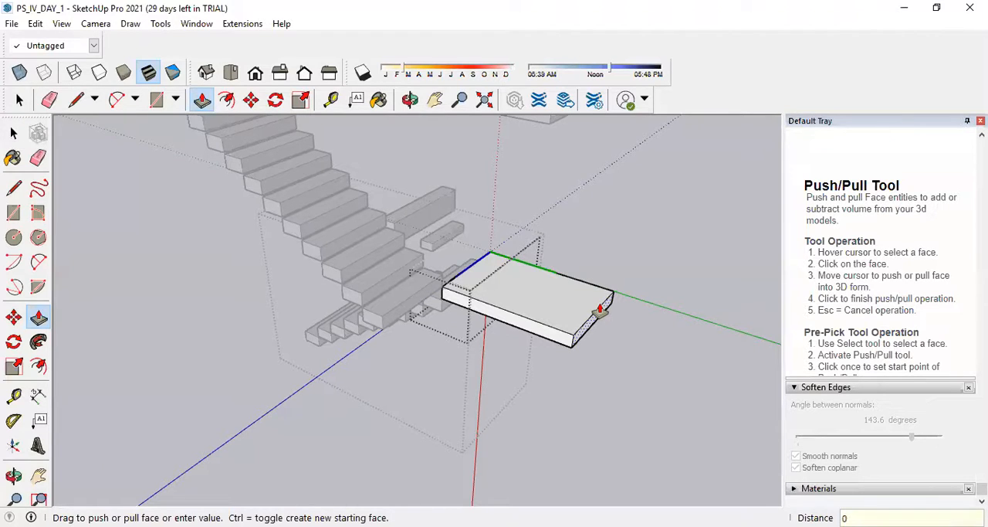
key("Return")
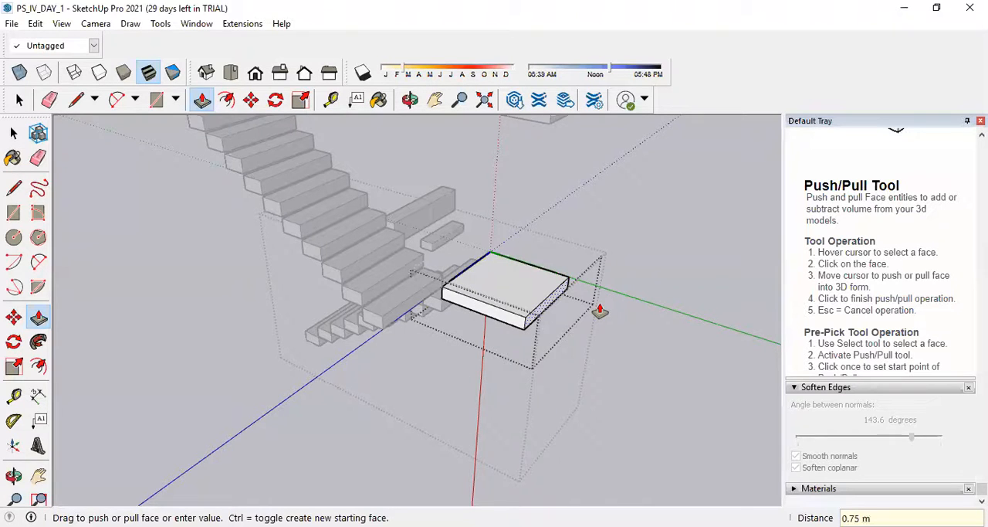
Extend the landing's end face by 1 m toward the upper flight's side and leave the nested groups.
left_click(505, 323)
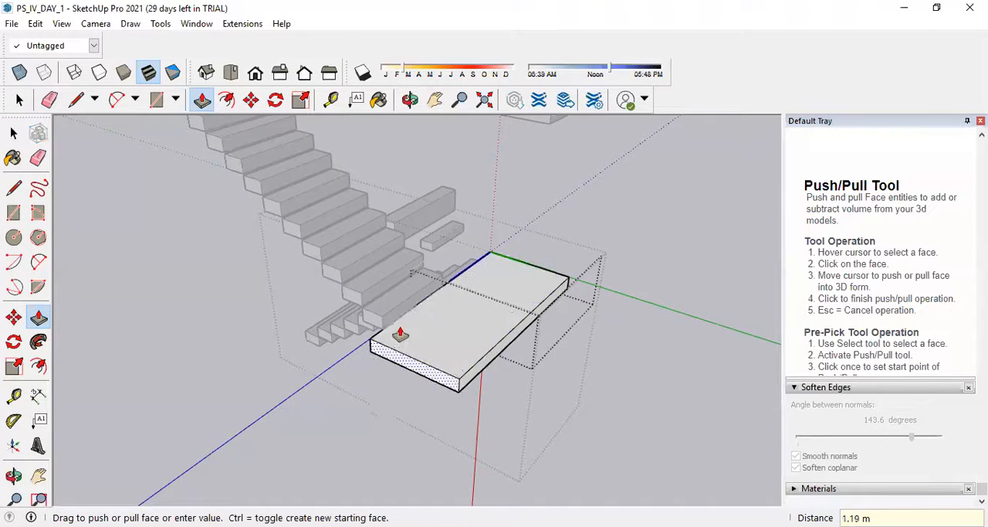
type("1")
key("Return")
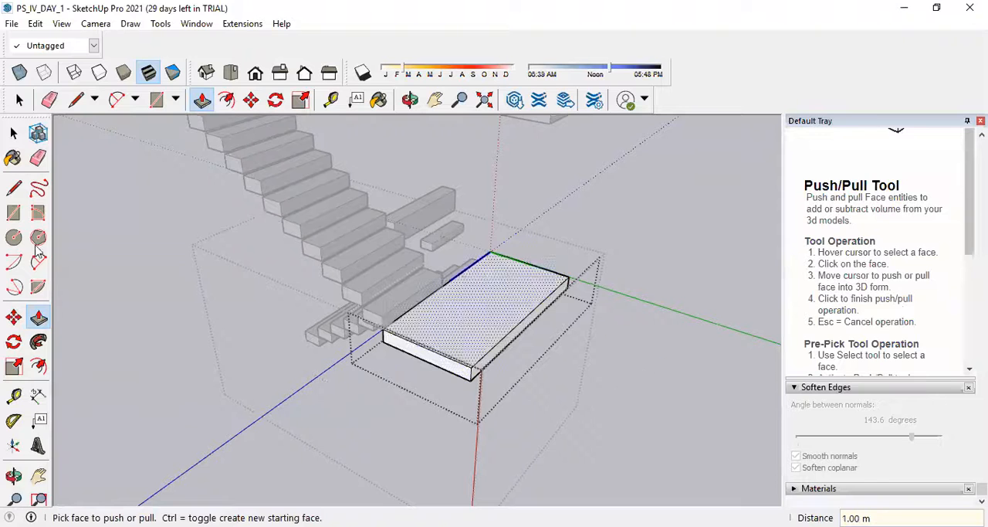
left_click(16, 140)
left_click(687, 364)
middle_click_drag(373, 252, 456, 345)
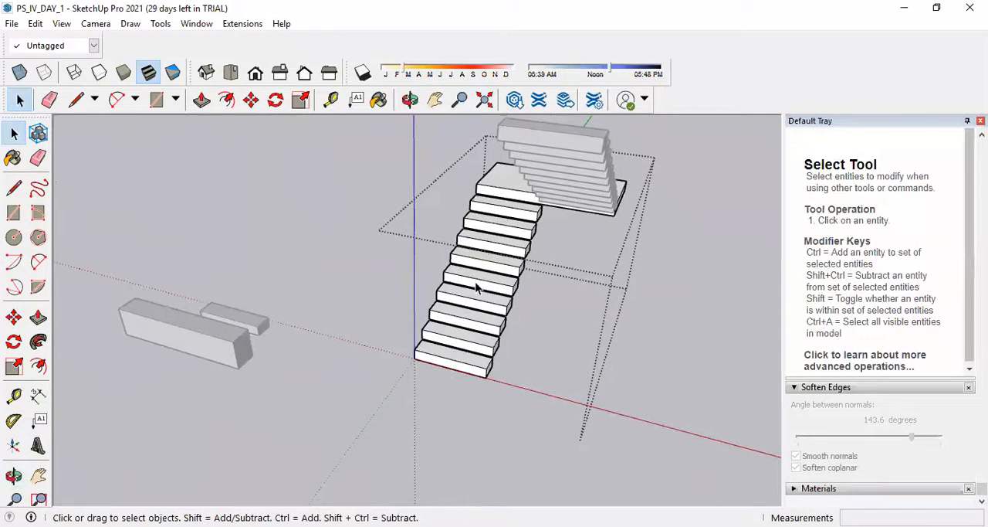
left_click(14, 138)
left_click(273, 209)
Select the lower flight with its landing and the upper flight, and combine them into one group.
middle_click_drag(605, 175, 638, 381)
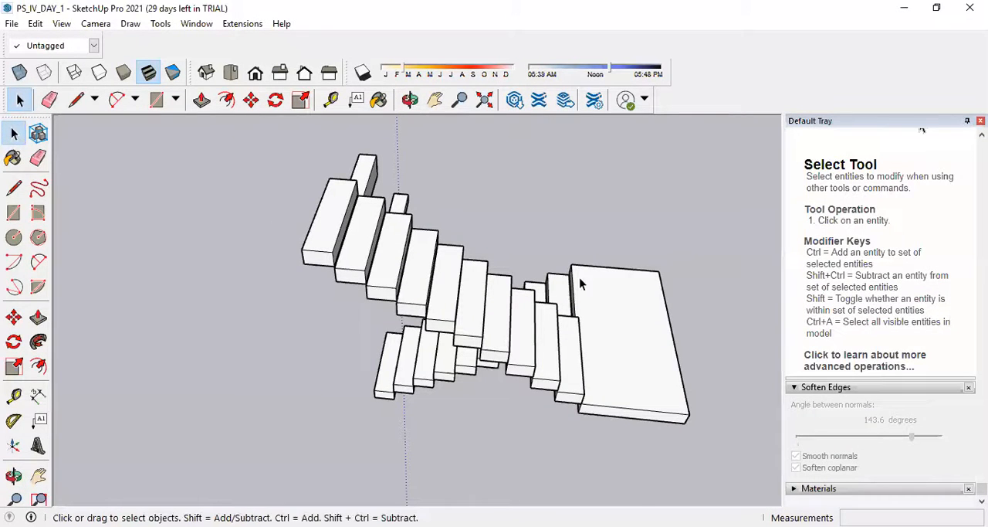
left_click(589, 329)
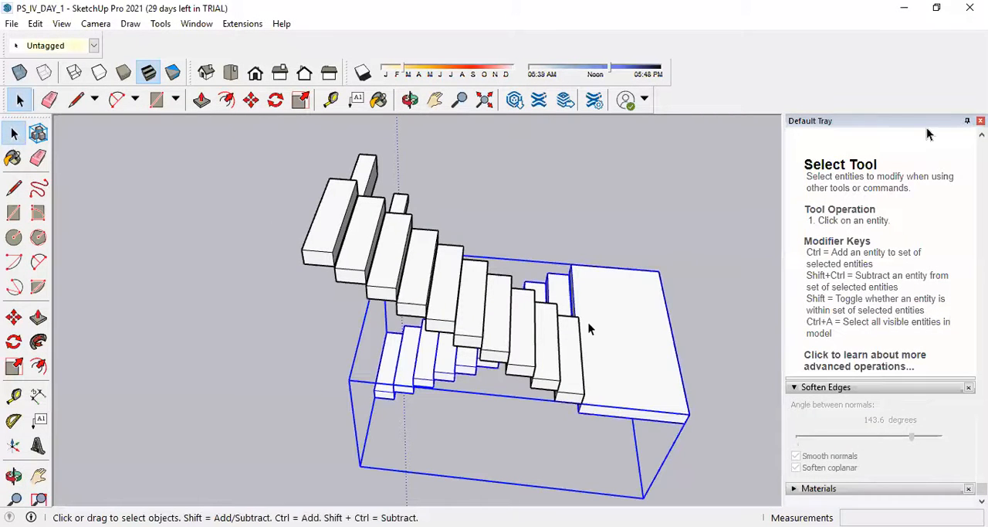
left_click(469, 347, "shift")
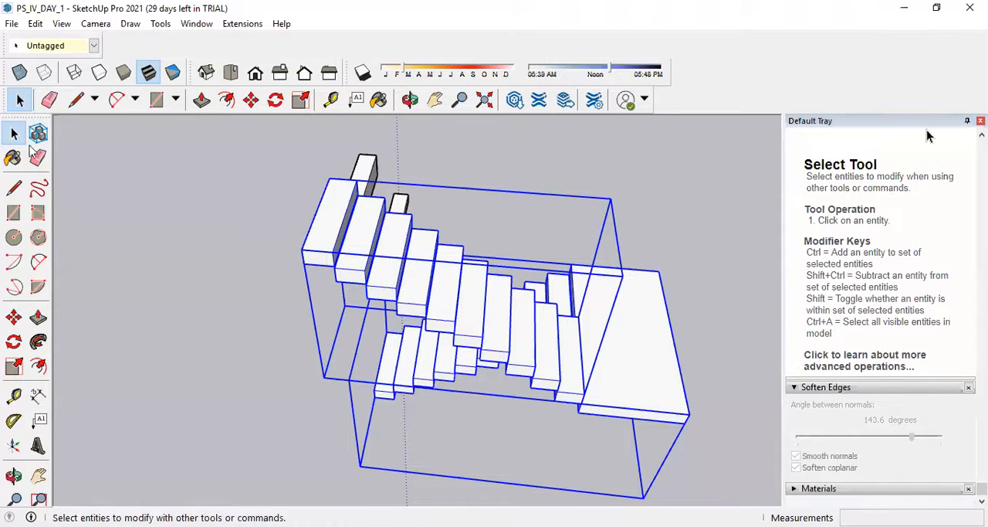
left_click(401, 472)
left_click(647, 373)
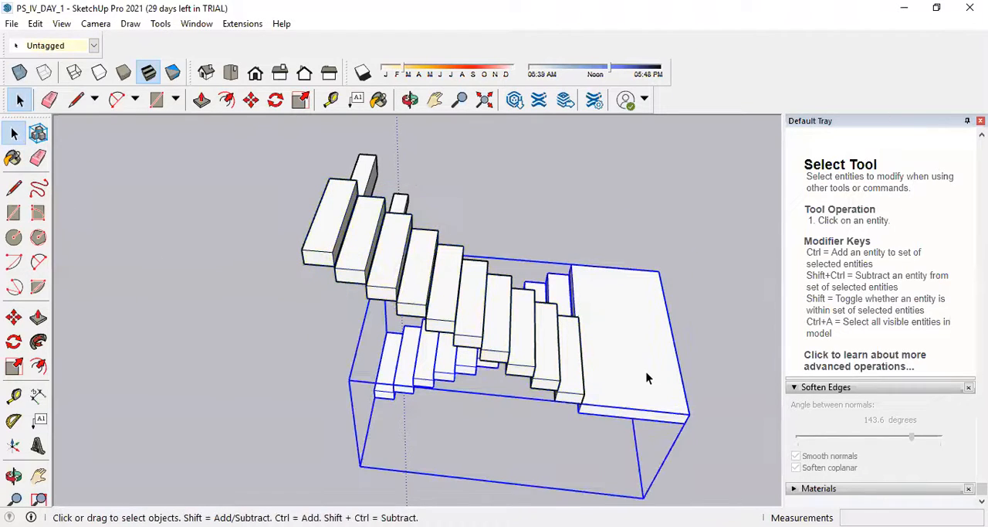
left_click(445, 305, "ctrl")
right_click(446, 306)
left_click(497, 210)
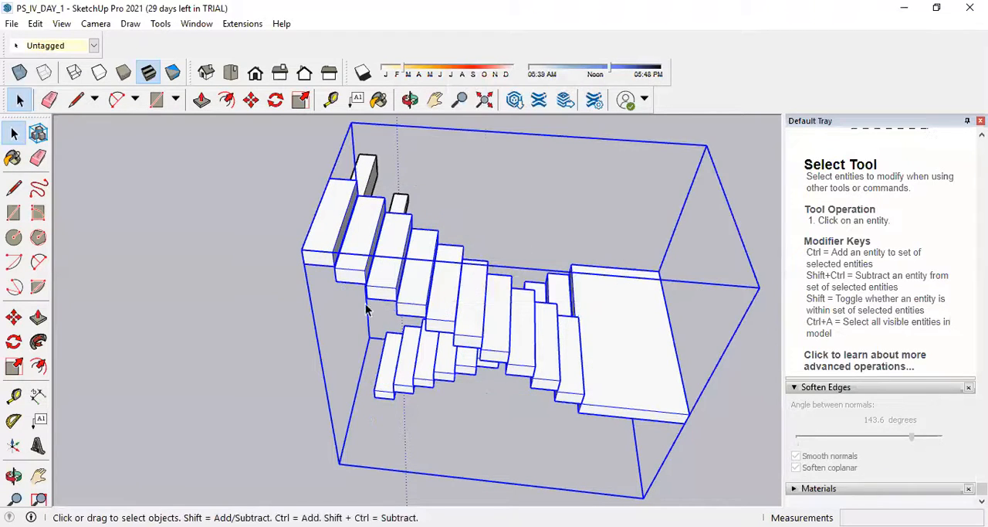
Examine the grouped two-flight staircase and its landing from several angles and distances.
scroll(367, 308, "down", 5)
middle_click_drag(648, 335, 667, 223)
scroll(611, 295, "down", 4)
scroll(610, 295, "up", 3)
scroll(572, 301, "up", 2)
scroll(558, 309, "down", 3)
middle_click_drag(558, 309, 520, 365)
scroll(590, 349, "up", 4)
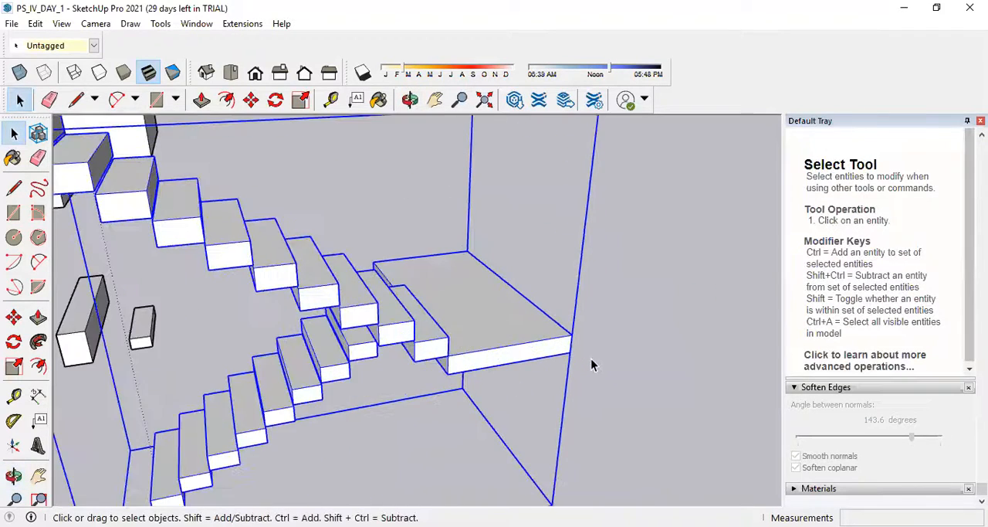
scroll(591, 365, "down", 5)
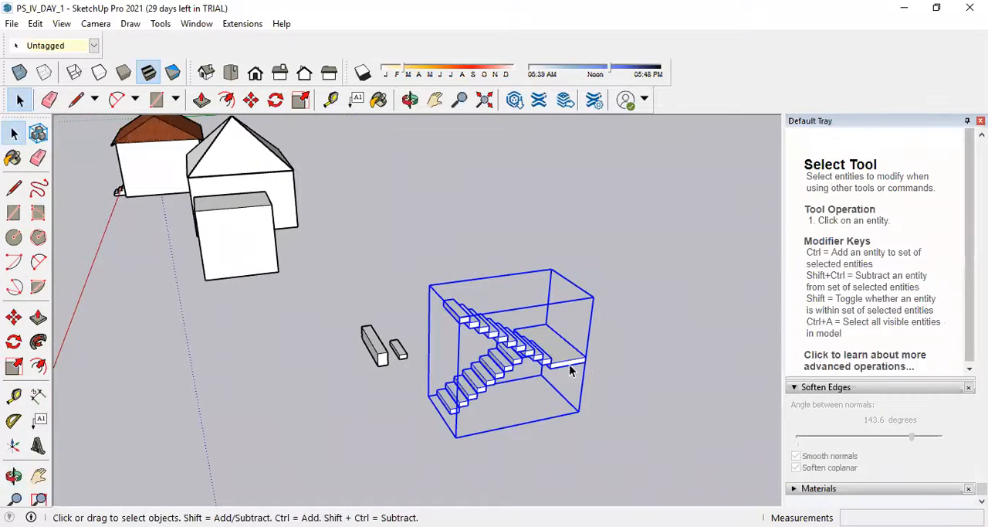
Draw a 0.15 m by 0.25 m rectangle on the empty ground beyond the landing side of the staircase.
left_click(13, 188)
left_click(14, 212)
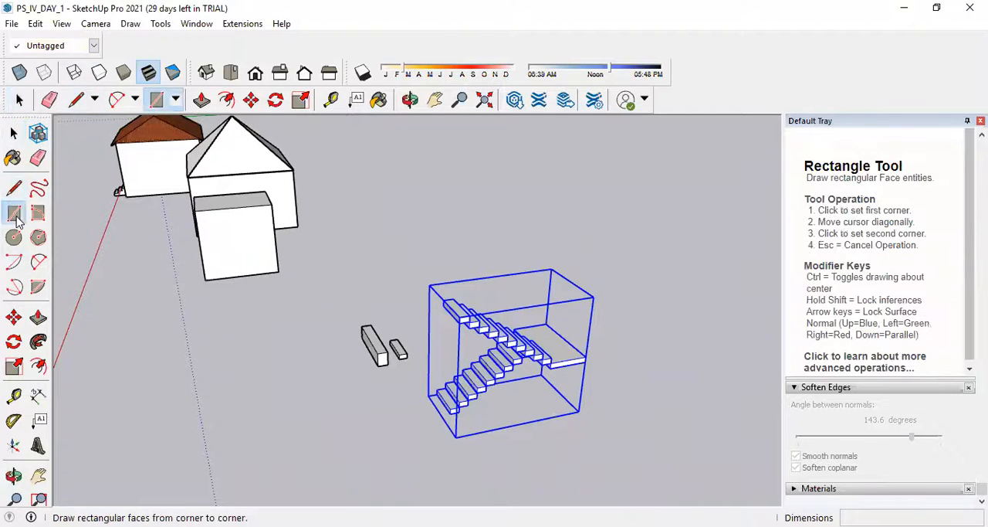
scroll(456, 290, "down", 5)
scroll(380, 368, "down", 2)
scroll(506, 357, "up", 5)
left_click(456, 344)
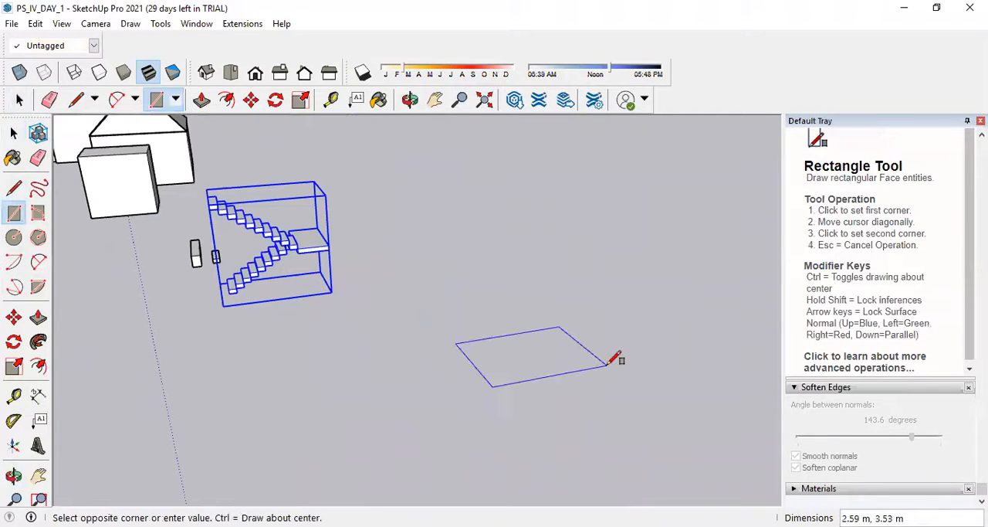
type("0.15,")
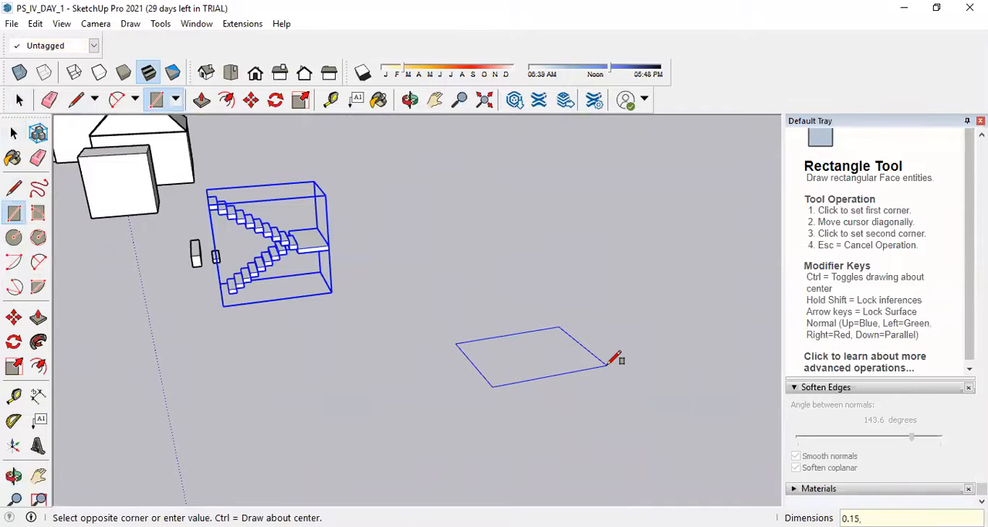
type("0.25")
key("Return")
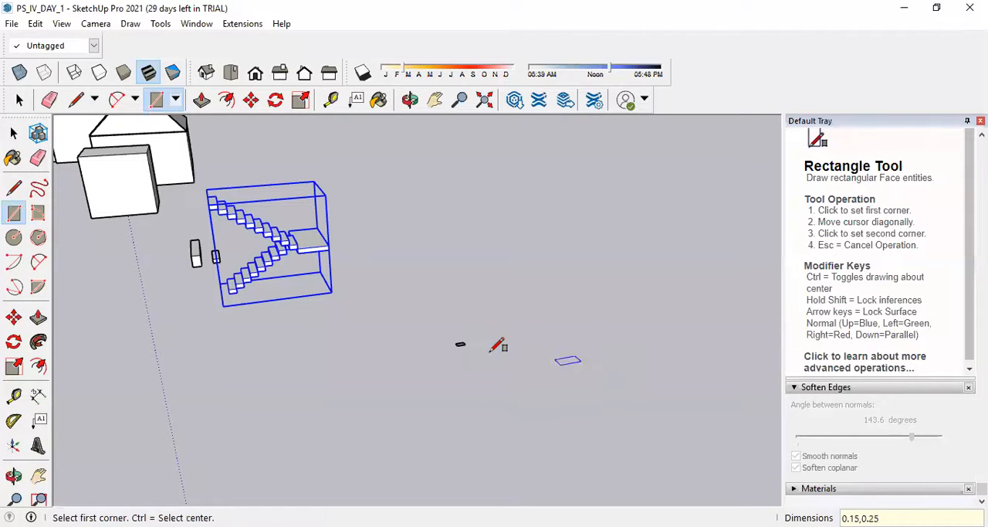
Turn the small ground rectangle into a group.
scroll(498, 346, "up", 6)
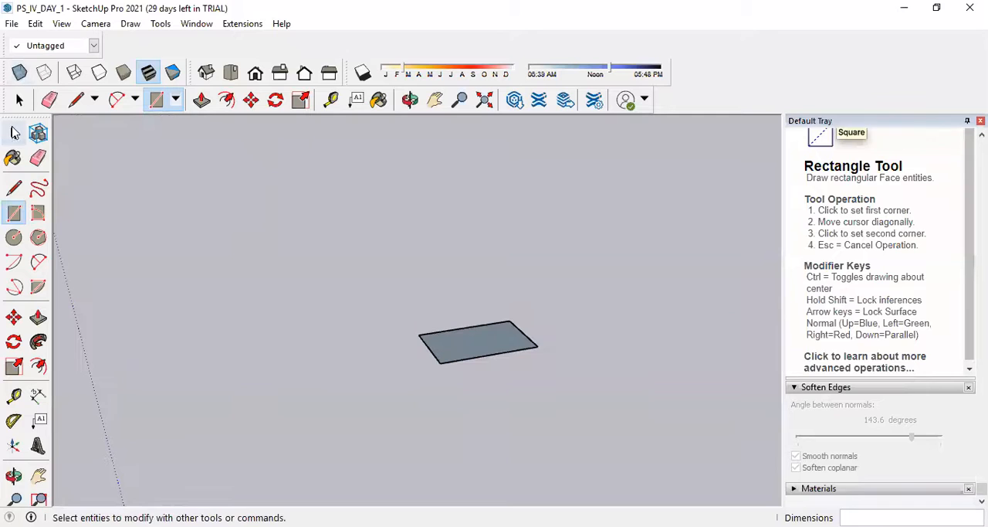
left_click(14, 133)
right_click(492, 352)
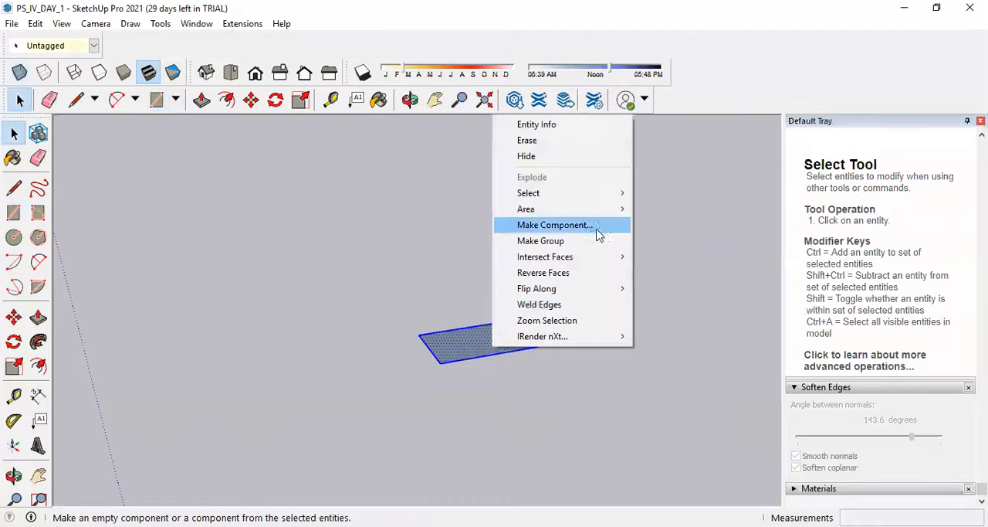
left_click(584, 241)
Open the rectangle group, raise its face 1 m with Push/Pull, and leave the group.
double_click(475, 354)
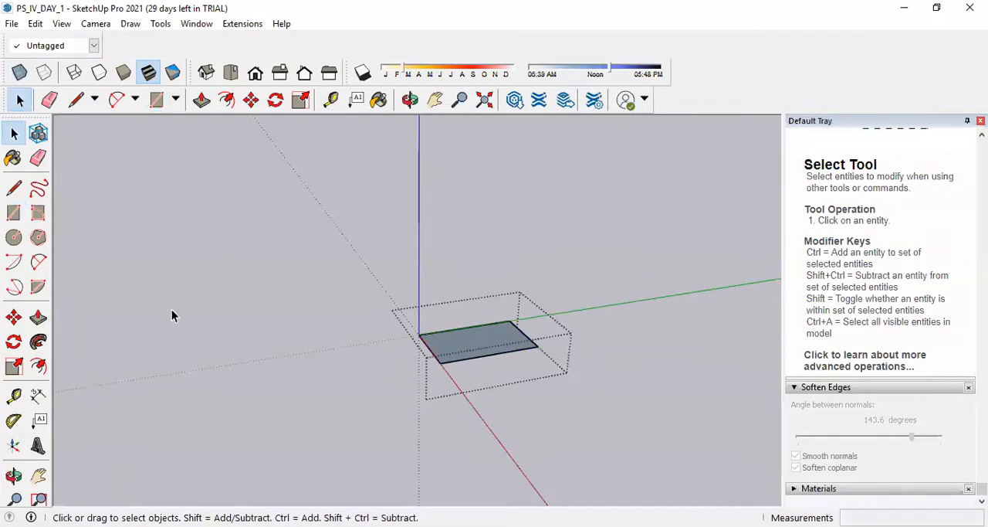
left_click(38, 316)
left_click(497, 339)
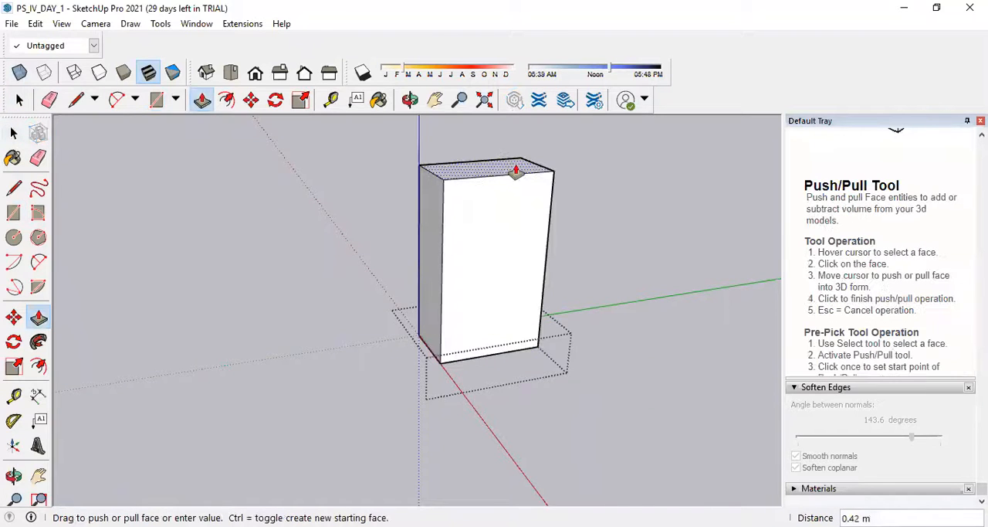
type("1")
key("Return")
scroll(485, 484, "down", 6)
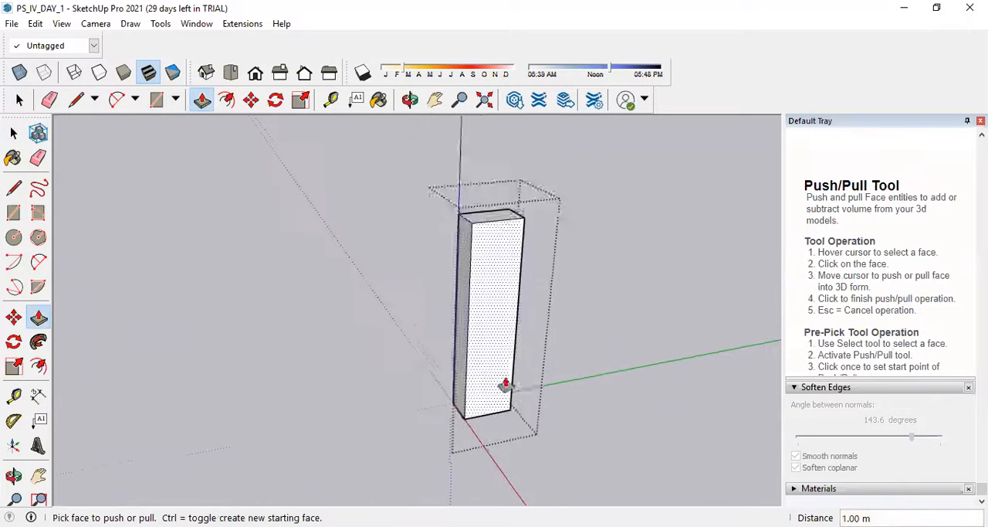
left_click(14, 133)
left_click(370, 290)
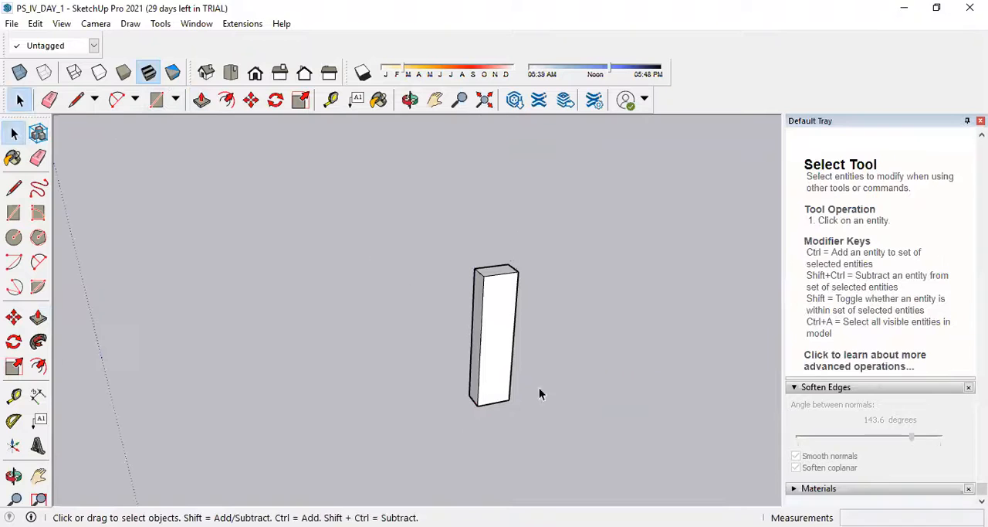
Rotate the upright block group about the midpoint of its vertical edge so that it lies flat as a step.
left_click(251, 100)
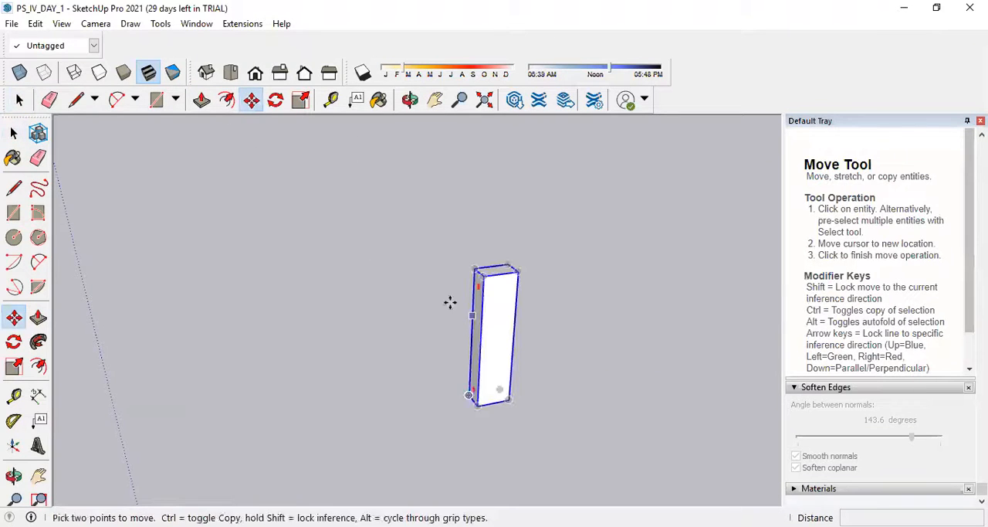
left_click(276, 100)
scroll(505, 346, "up", 2)
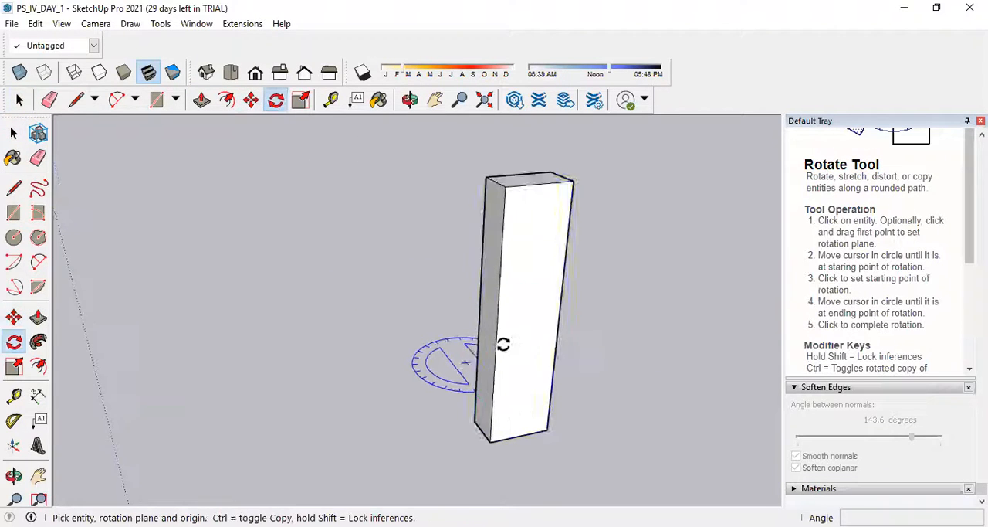
left_click(489, 305)
left_click(571, 329)
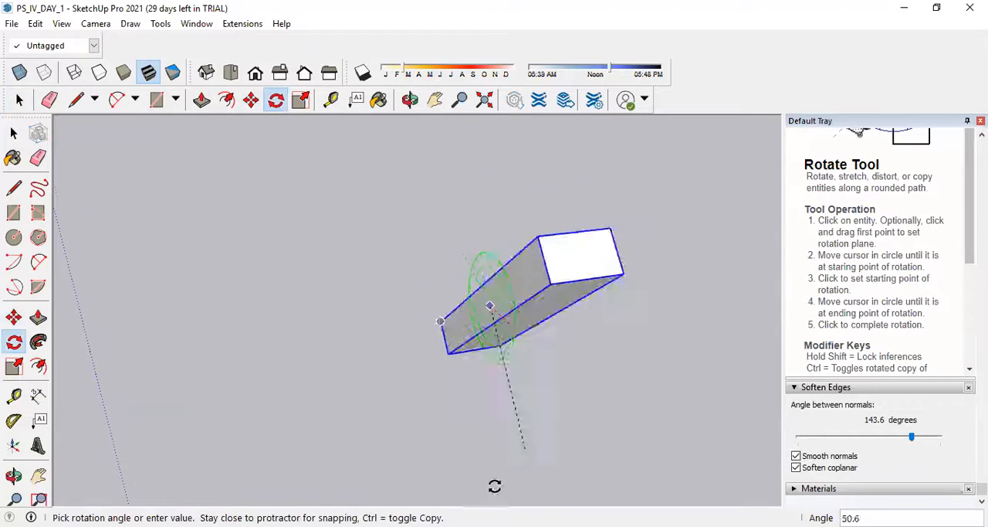
left_click(485, 497)
Copy the flat step group from its lower front corner onto the upper back corner of the original.
scroll(556, 402, "down", 4)
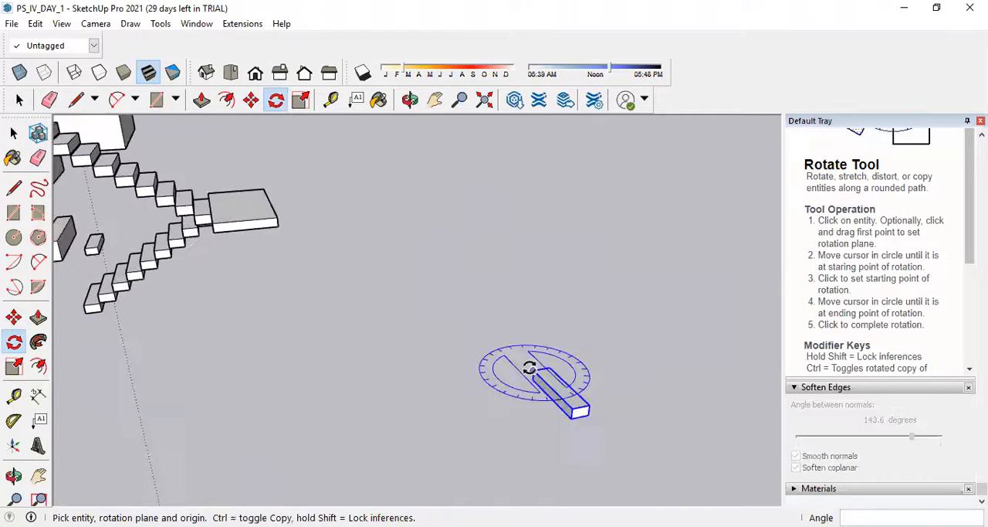
scroll(634, 402, "up", 2)
left_click(14, 318)
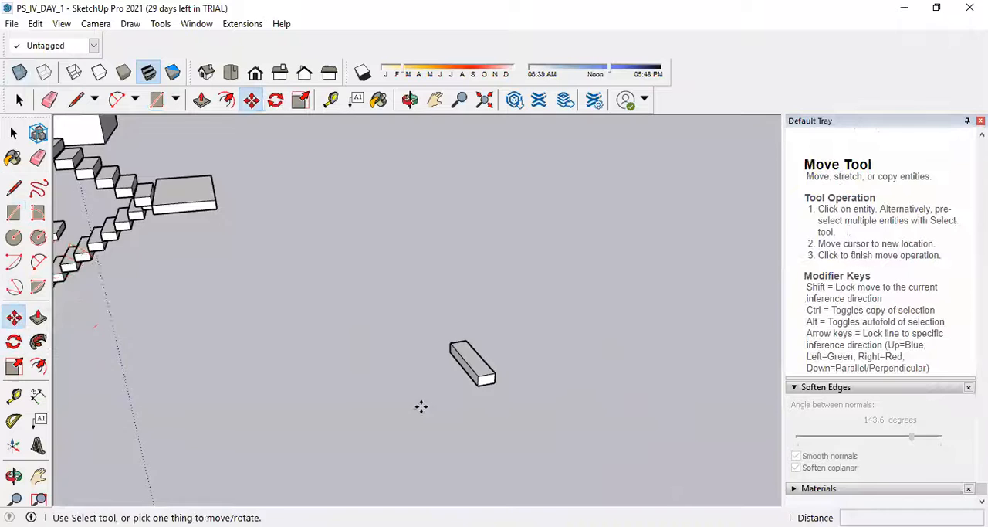
scroll(536, 386, "up", 4)
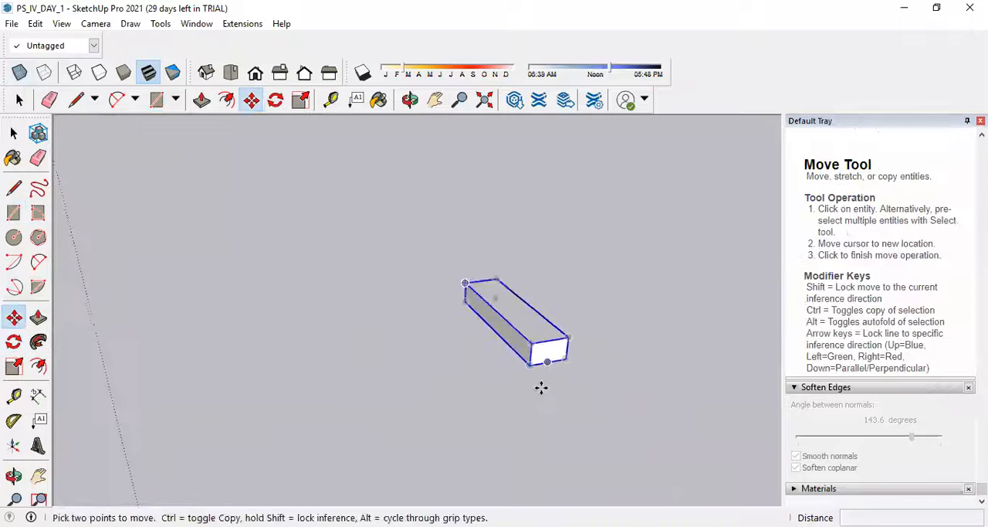
key("ctrl")
left_click(517, 353)
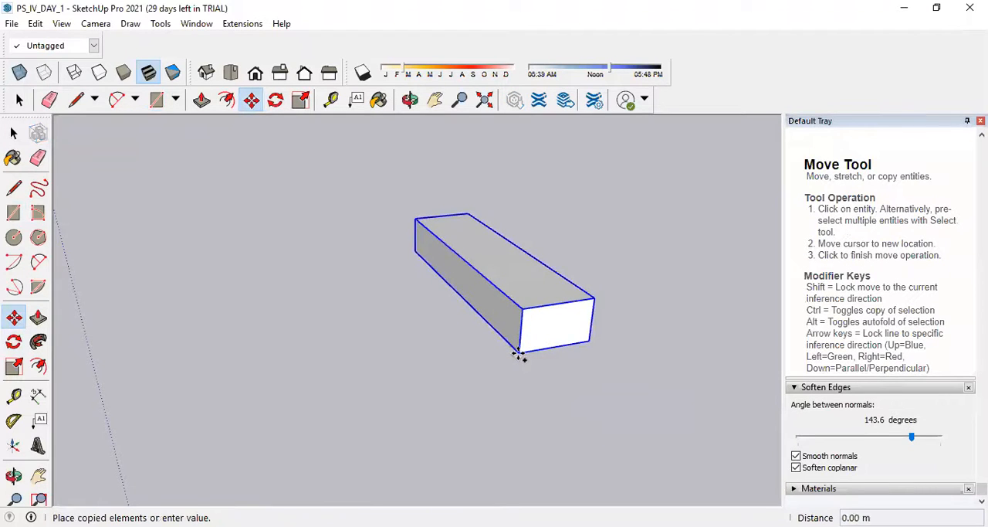
left_click(595, 297)
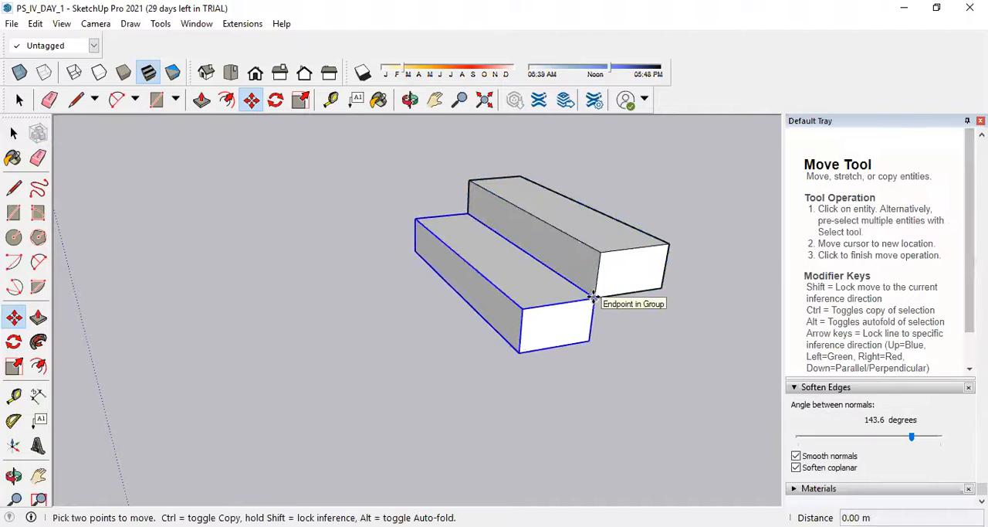
Add a third and a fourth step by copying each top step from its lower front corner to its upper back corner.
key("Escape")
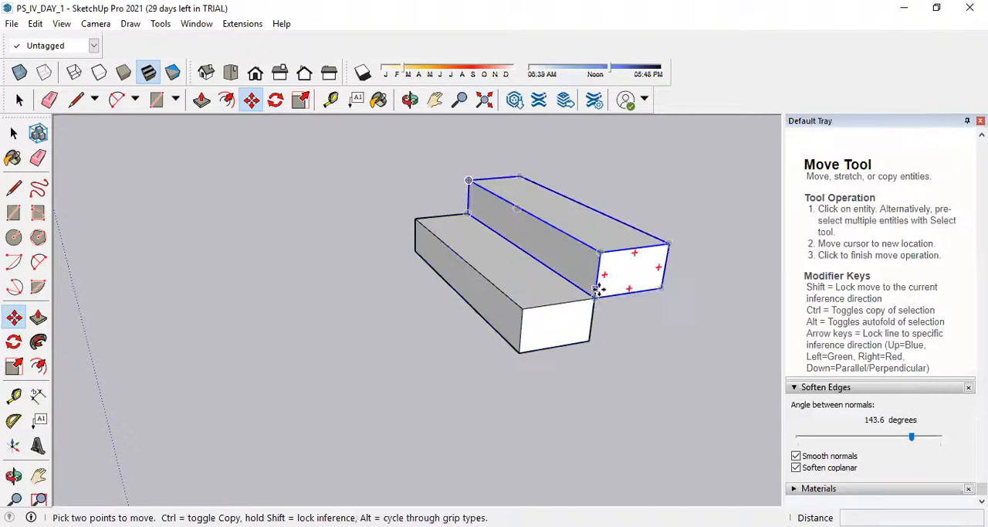
key("ctrl")
left_click(594, 298)
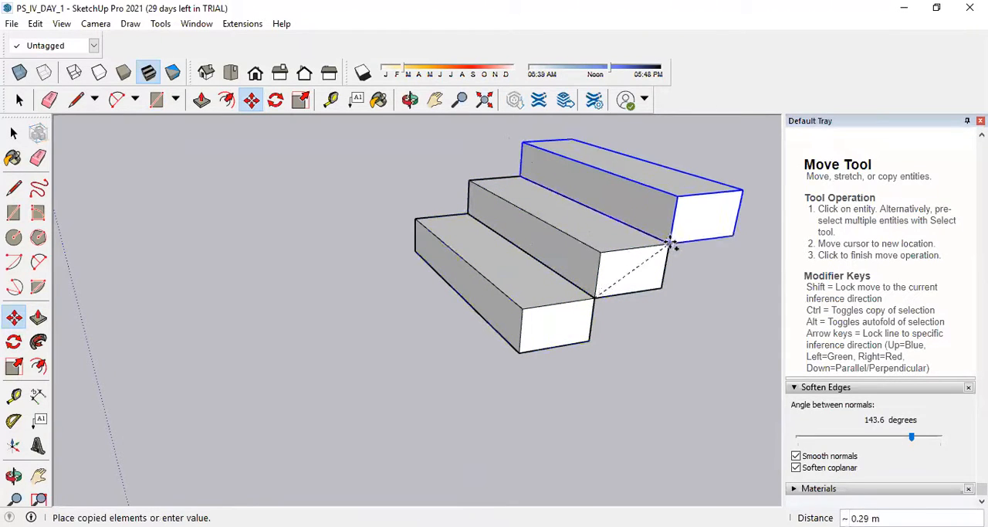
left_click(668, 241)
key("ctrl")
left_click(668, 242)
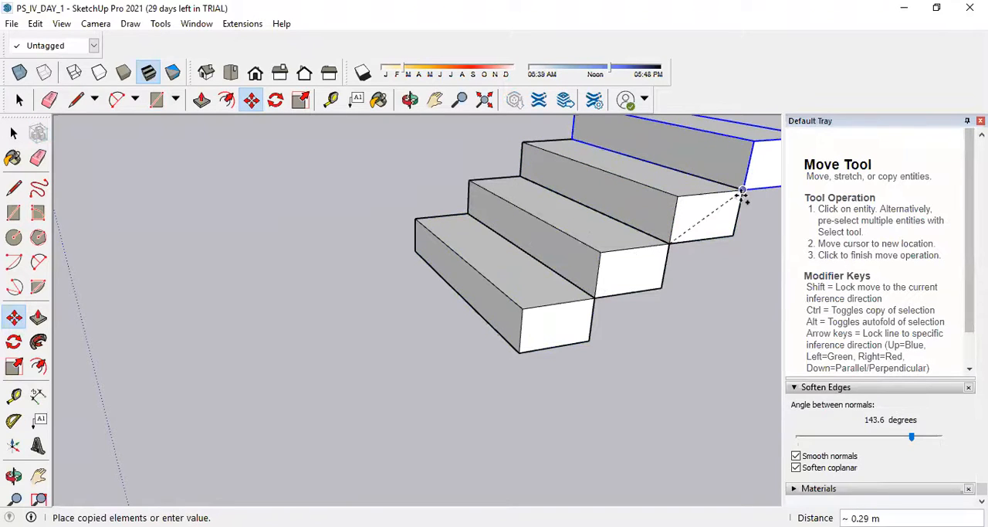
left_click(742, 189)
scroll(463, 348, "down", 5)
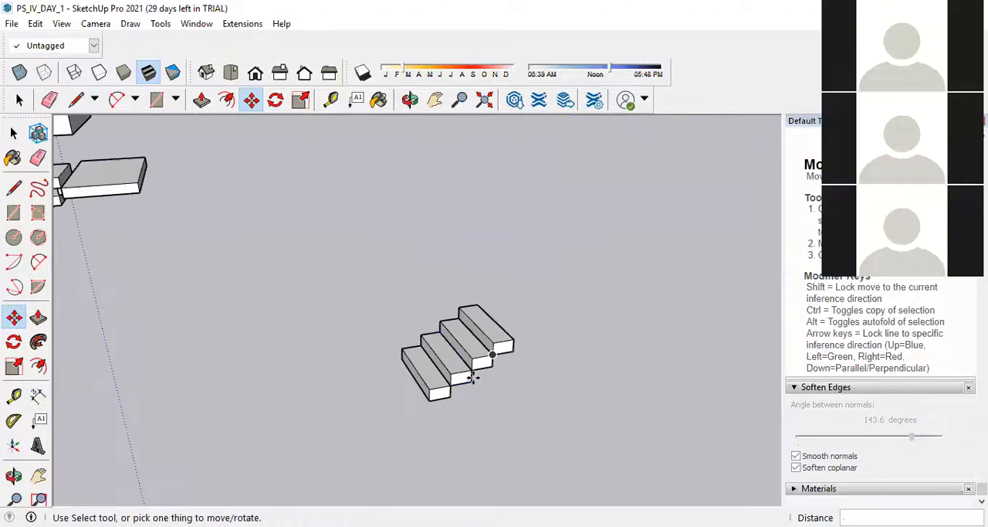
Copy the fourth step onto its own upper back corner to add a fifth step.
scroll(490, 371, "up", 8)
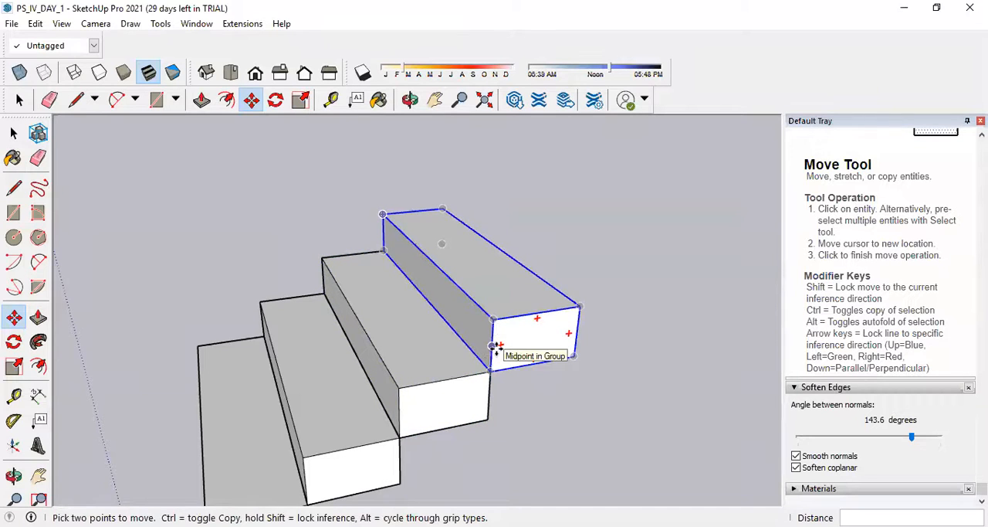
left_click(492, 346)
key("ctrl")
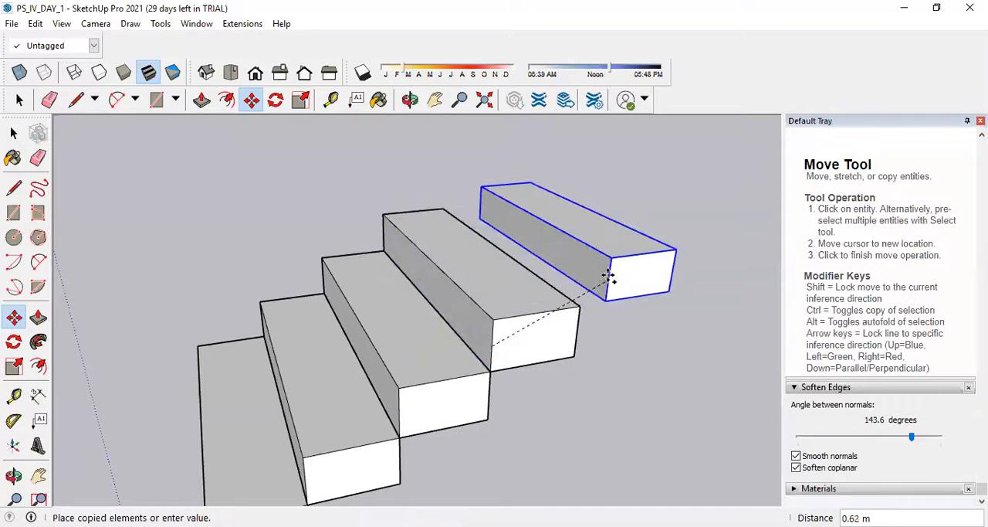
left_click(581, 305)
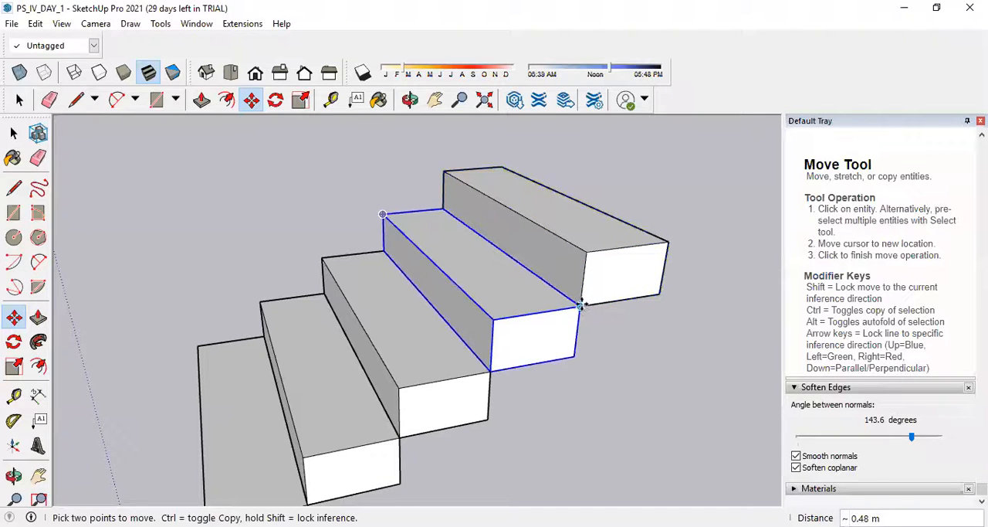
Copy the fifth step group onto its upper back corner as the sixth step of the flight.
scroll(595, 292, "up", 3)
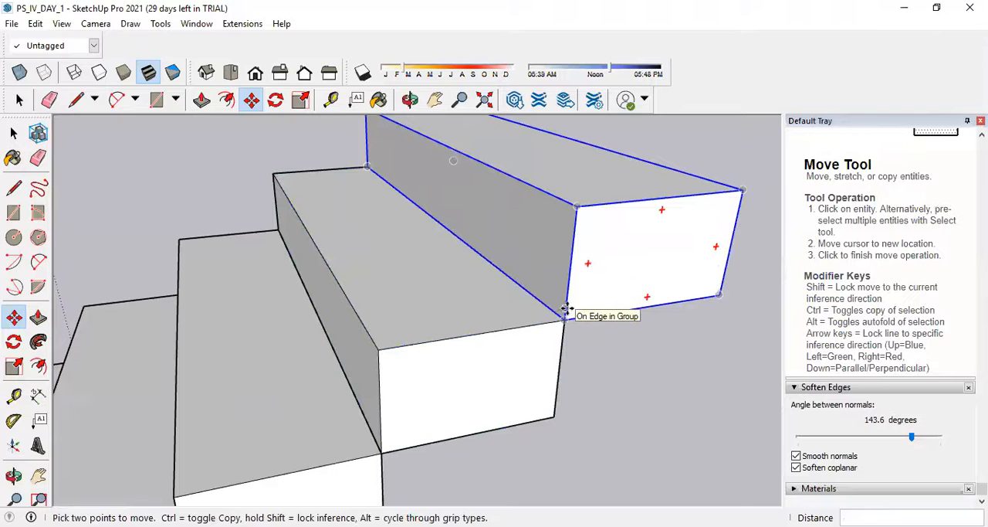
left_click(567, 310)
key("ctrl")
scroll(452, 329, "down", 3)
scroll(530, 288, "up", 5)
scroll(533, 296, "down", 5)
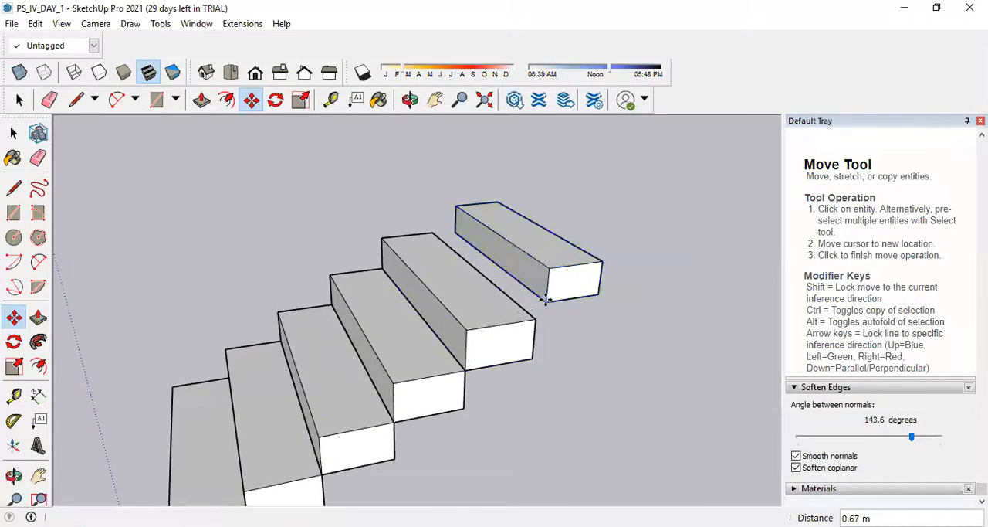
left_click(538, 315)
scroll(494, 332, "down", 4)
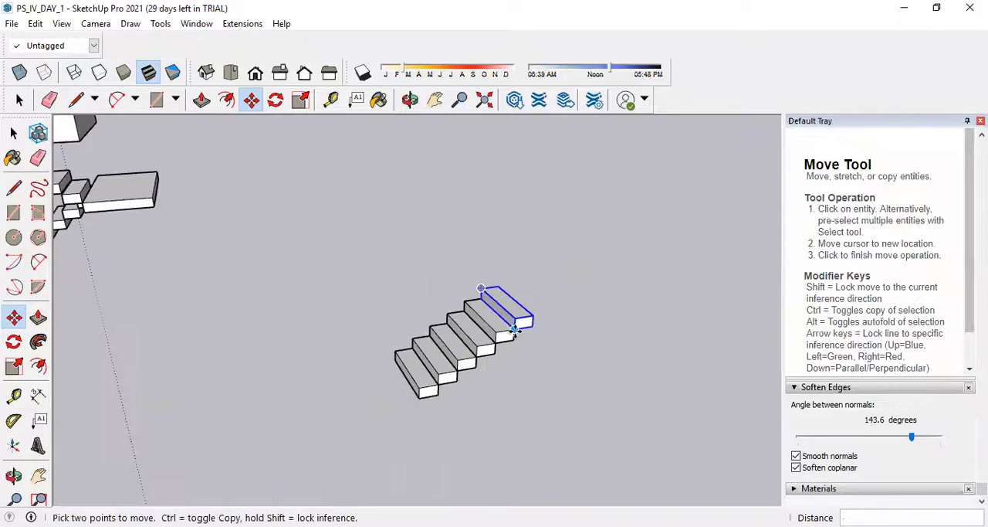
Examine the new stair flight beside the earlier staircase, and the houses with their side walls.
scroll(512, 331, "up", 3)
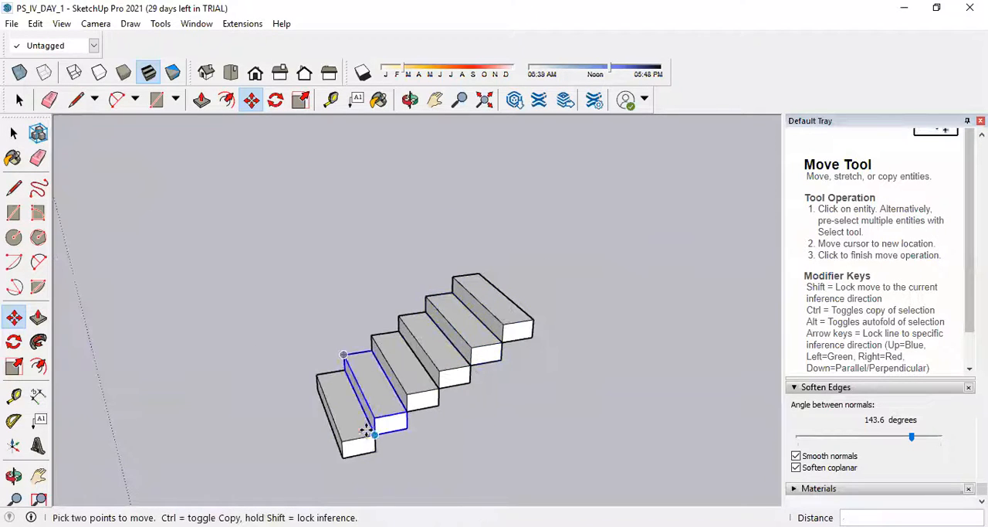
scroll(469, 349, "down", 4)
middle_click_drag(469, 349, 542, 261)
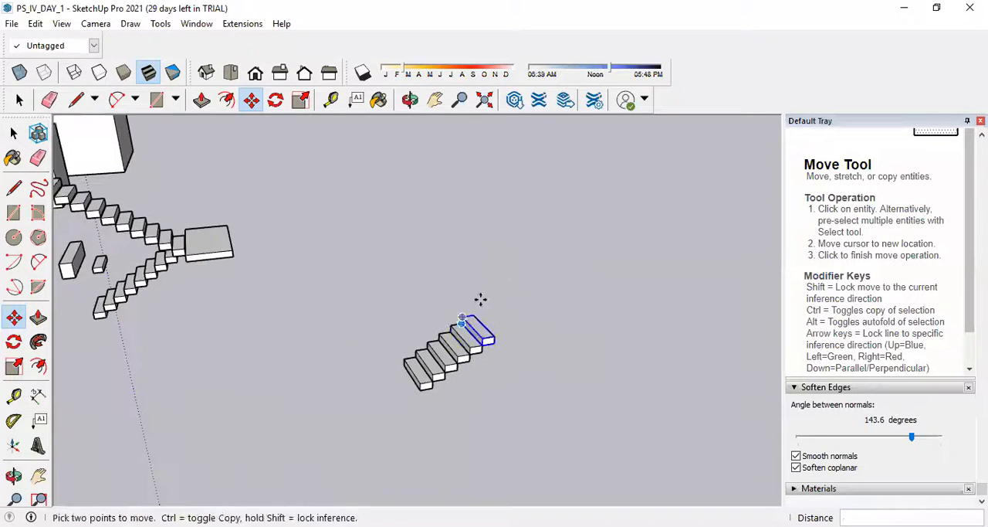
scroll(498, 309, "up", 4)
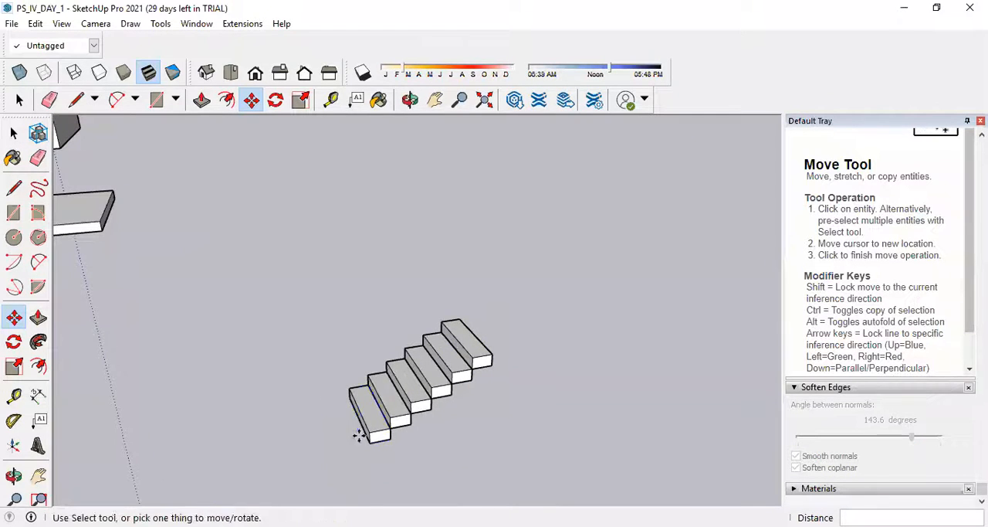
scroll(486, 324, "up", 3)
scroll(475, 336, "down", 5)
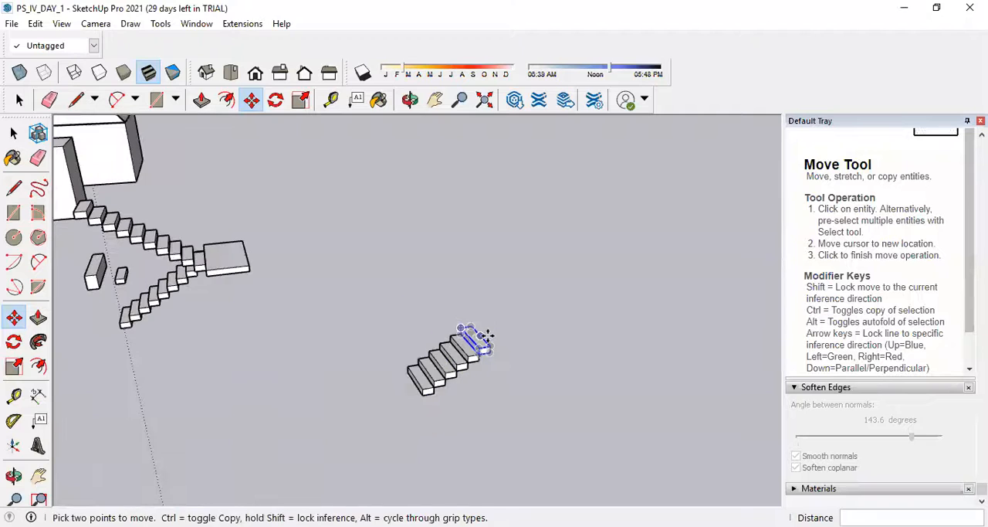
scroll(494, 338, "up", 3)
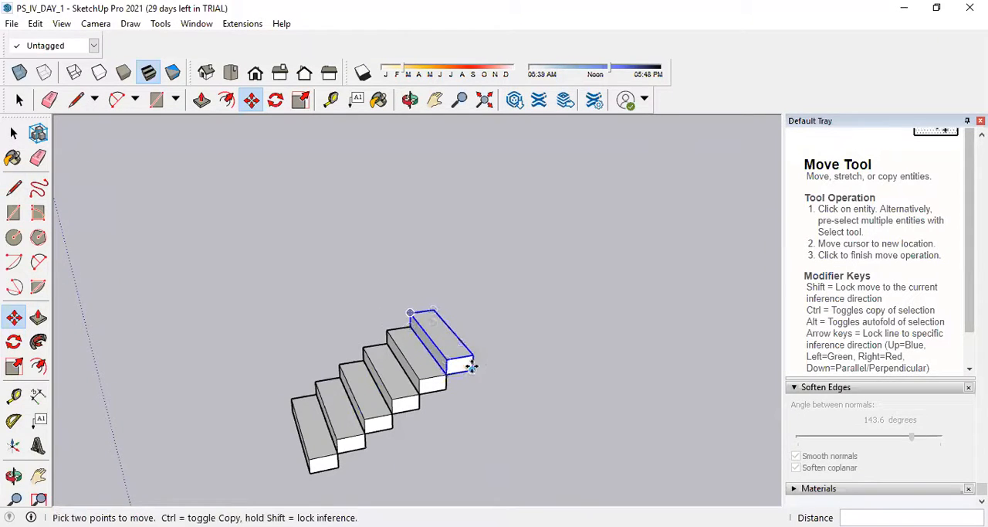
scroll(592, 330, "down", 4)
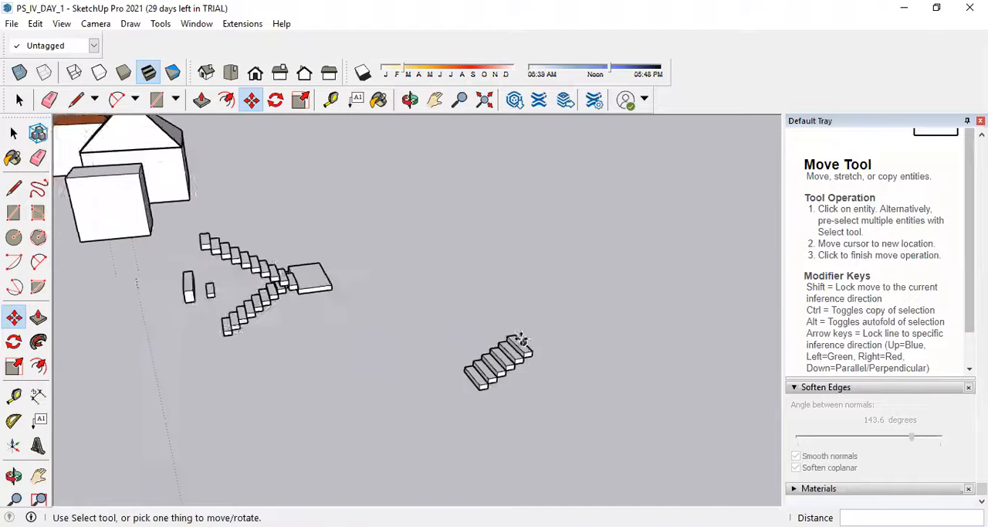
scroll(463, 327, "down", 2)
left_click(14, 132)
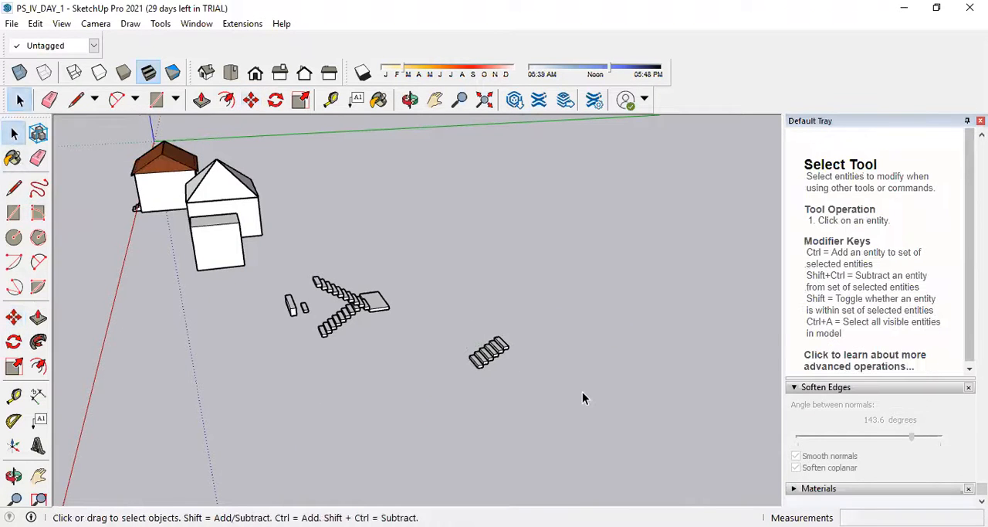
middle_click_drag(152, 213, 331, 255)
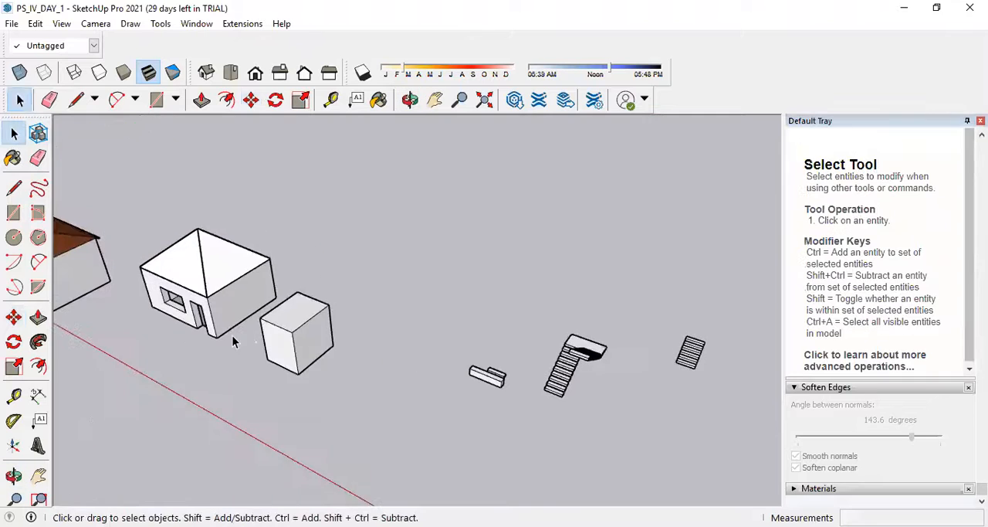
scroll(234, 343, "up", 3)
scroll(255, 291, "up", 3)
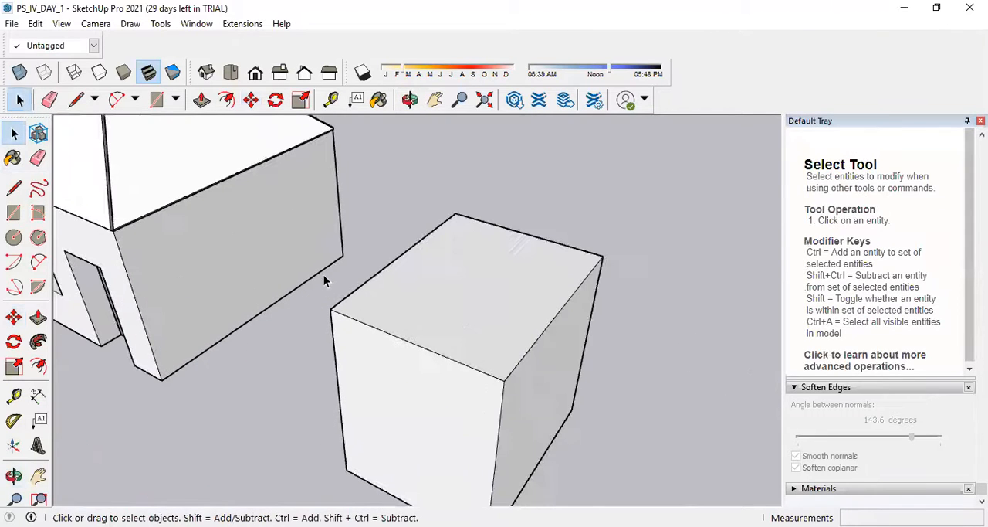
left_click(14, 187)
scroll(255, 370, "up", 3)
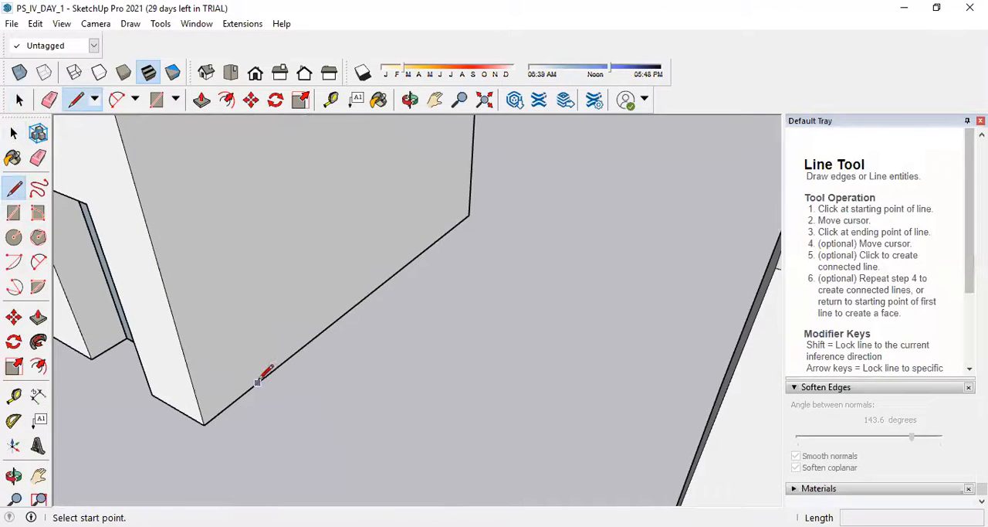
left_click(469, 214)
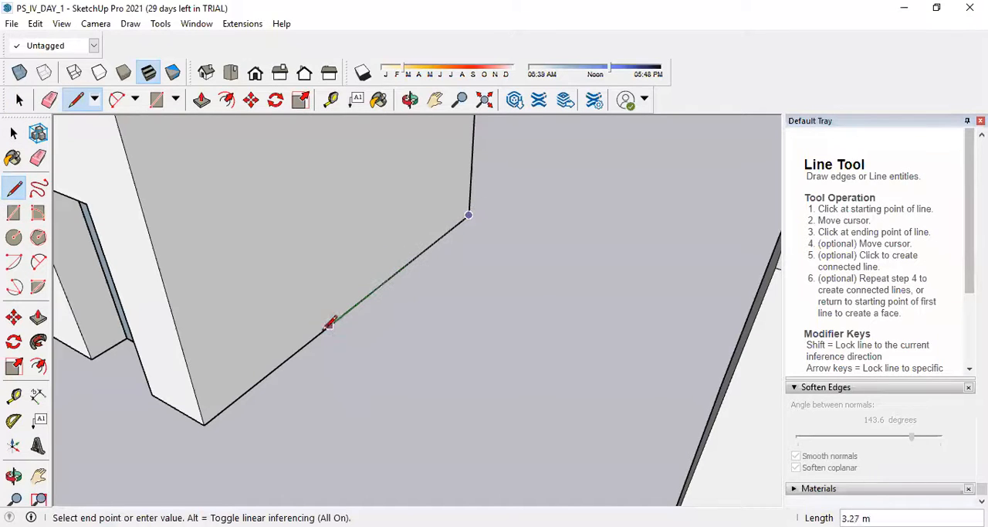
Measure the base edge of the house's side wall between its two lower corners with the Dimension tool.
left_click(37, 394)
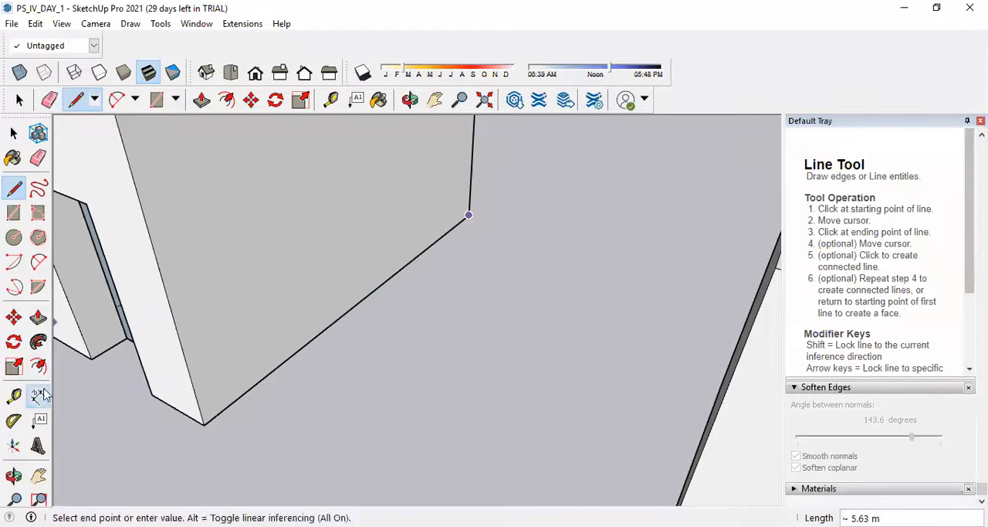
left_click(469, 215)
left_click(469, 216)
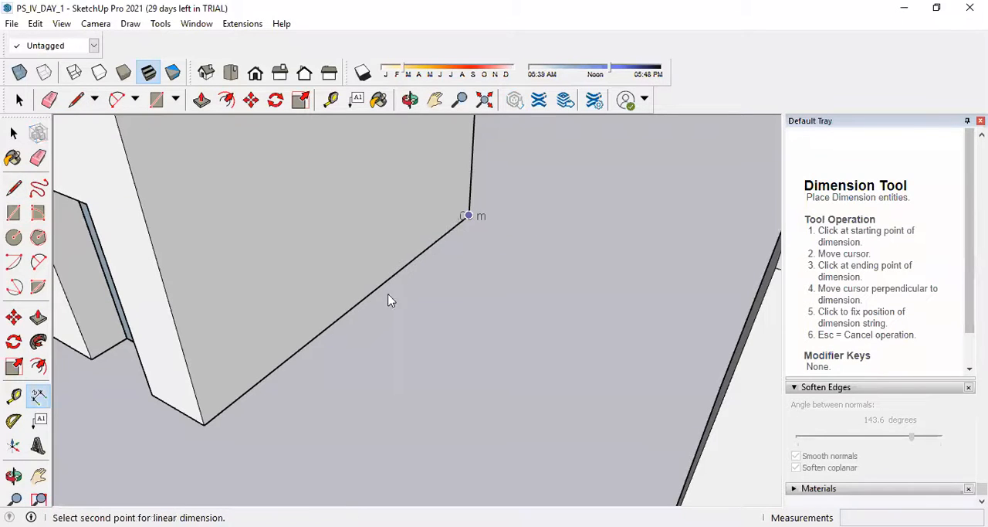
left_click(232, 400)
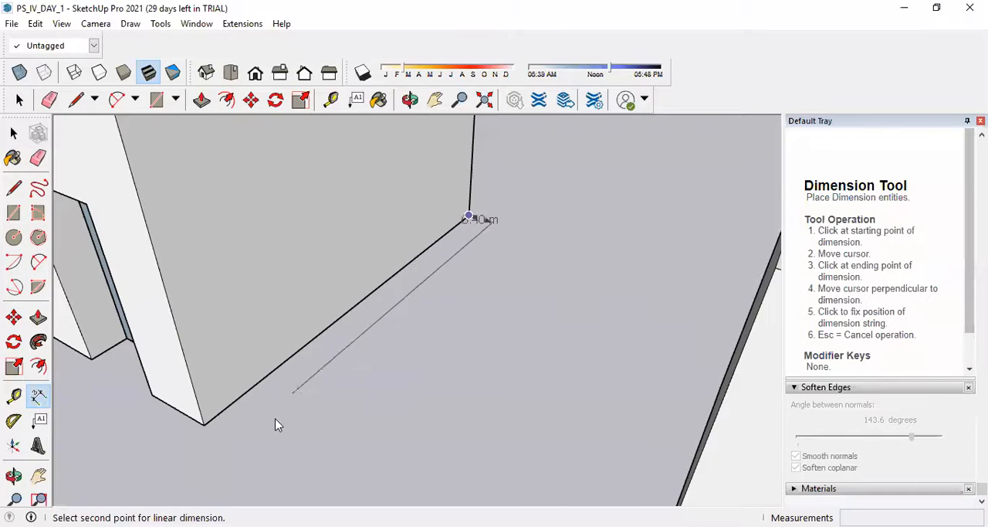
key("Escape")
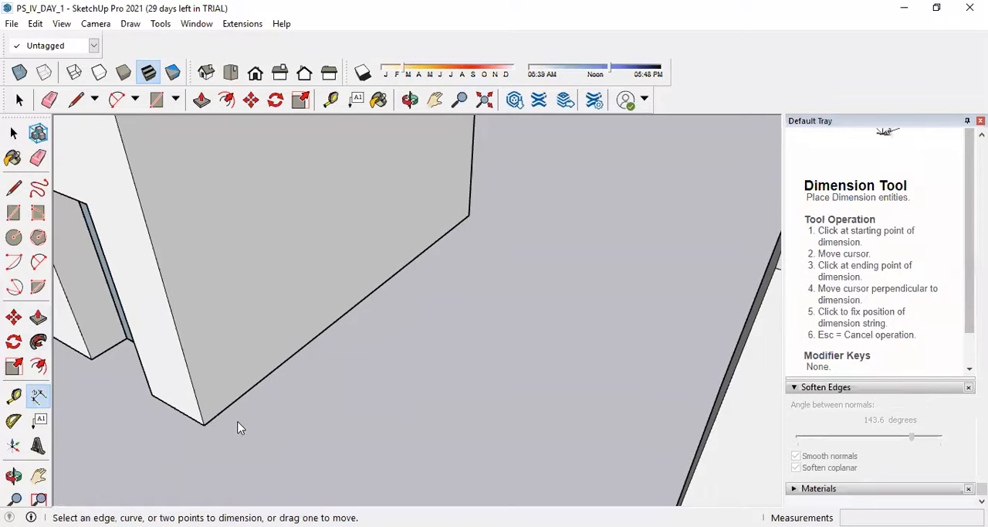
left_click(204, 425)
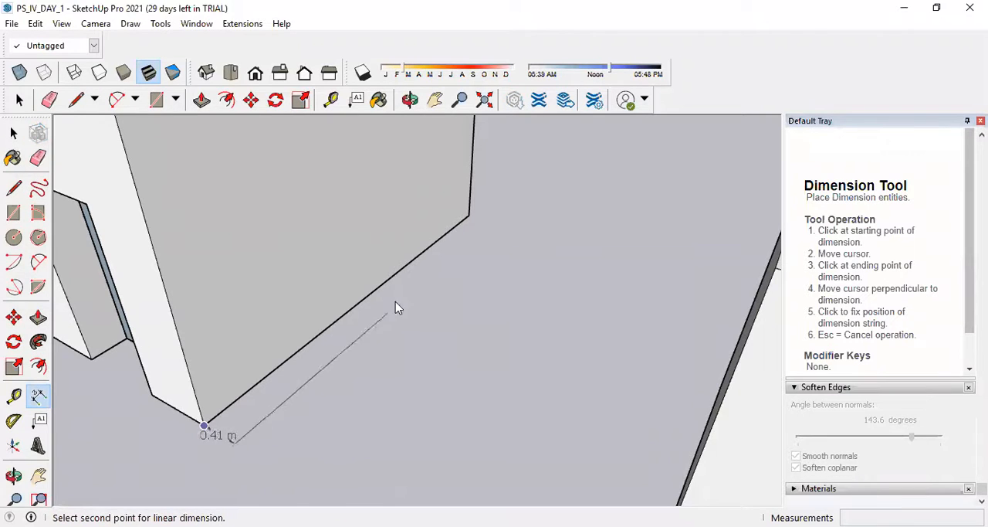
left_click(469, 215)
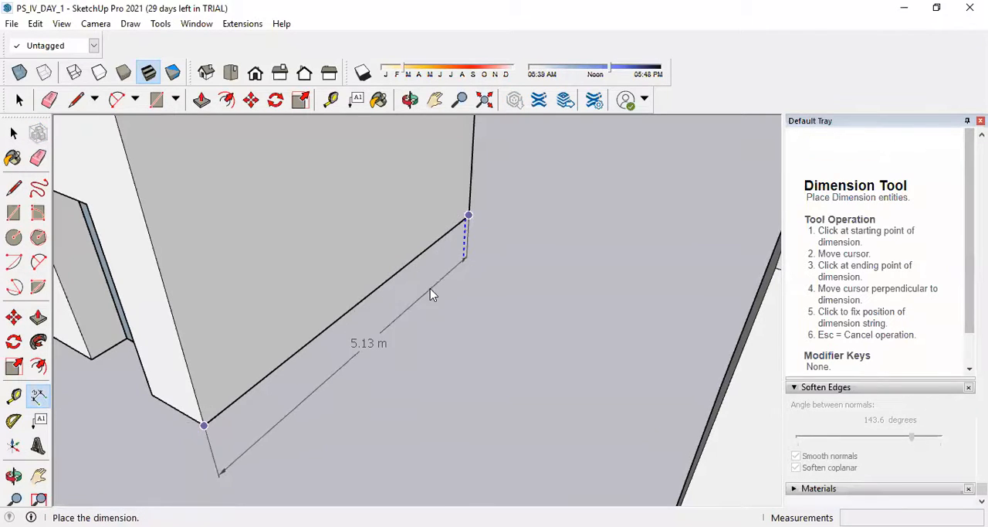
key("Escape")
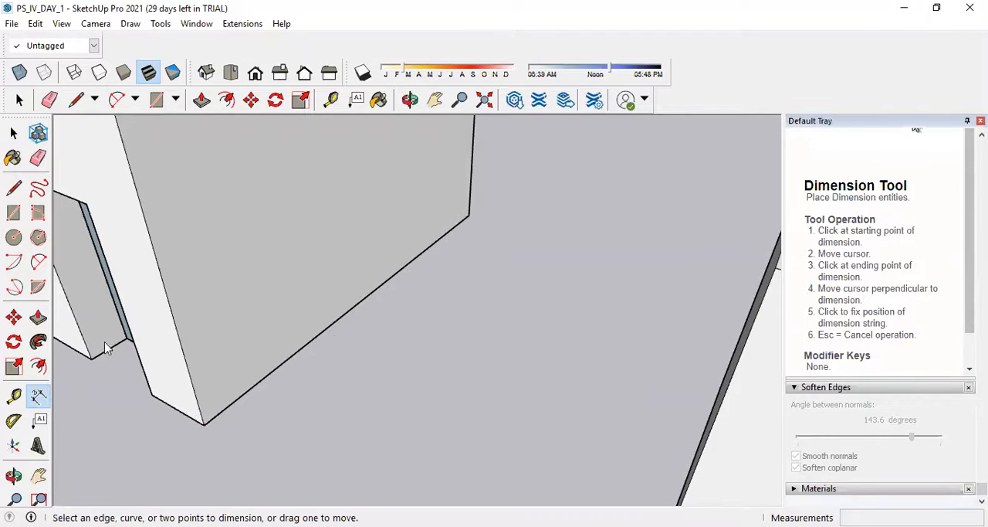
Place a guide point with Tape Measure on the side wall's base edge, 3.25 m from the lower front corner.
left_click(13, 396)
left_click(206, 422)
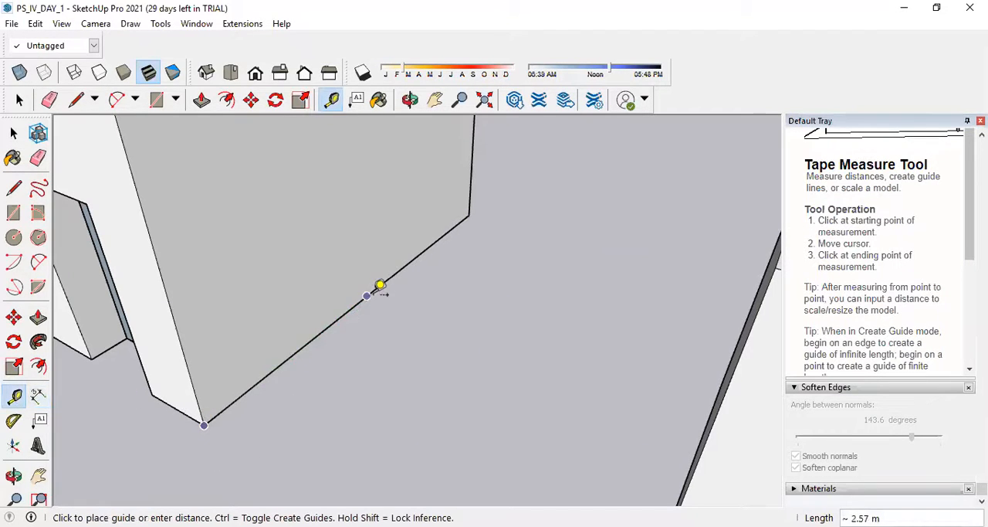
type("3.25")
key("Return")
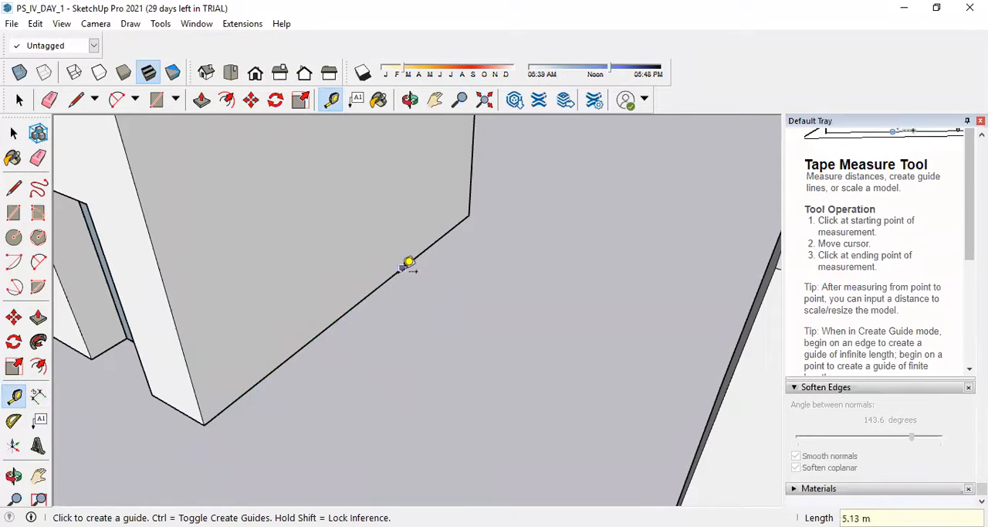
Draw the first lines of a stair profile on the side wall from the guide point: 1.5 m up, 1.0 m along, 0.15 m down.
key("l")
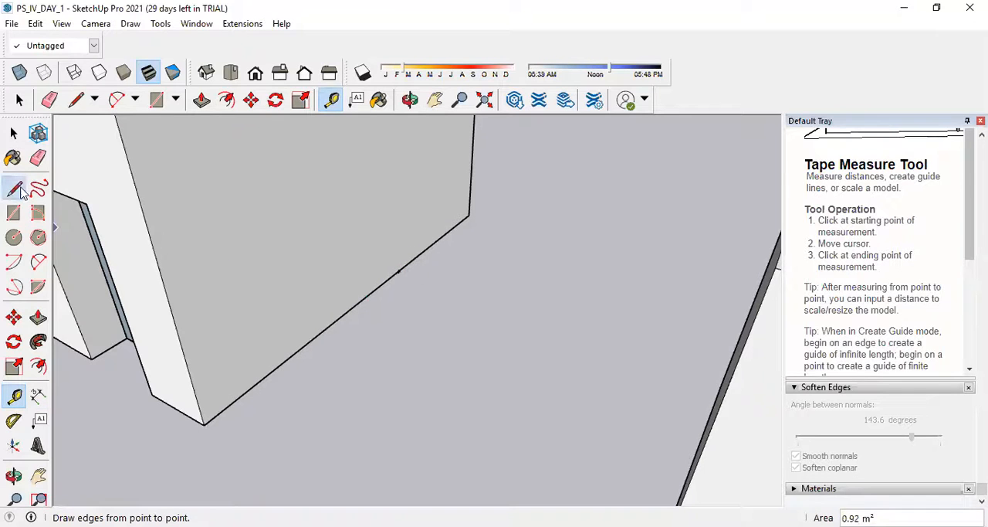
left_click(397, 271)
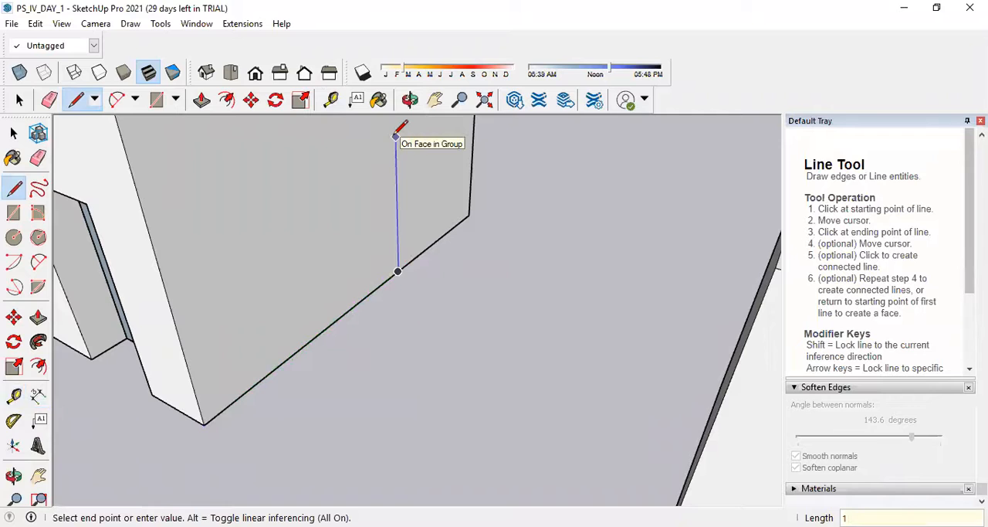
type("1.5")
key("Return")
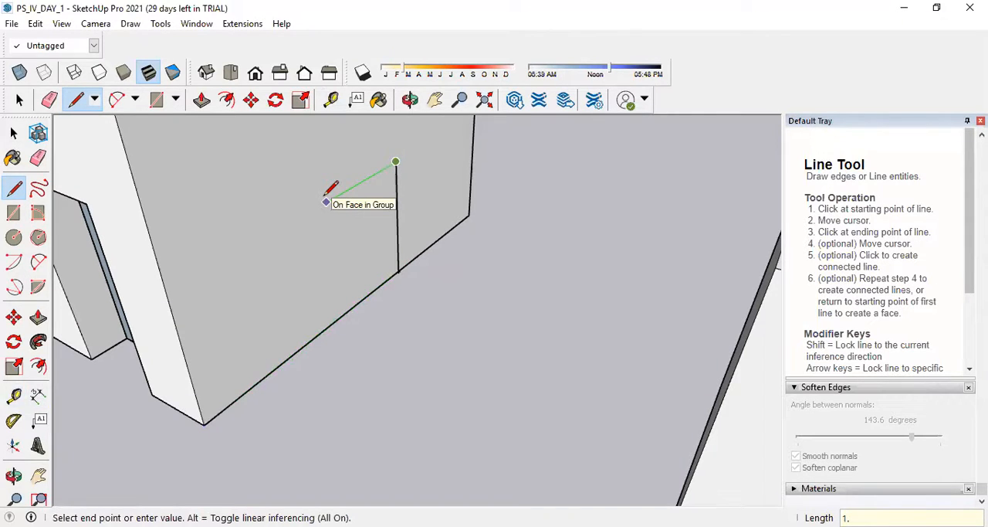
type("1.0")
key("Return")
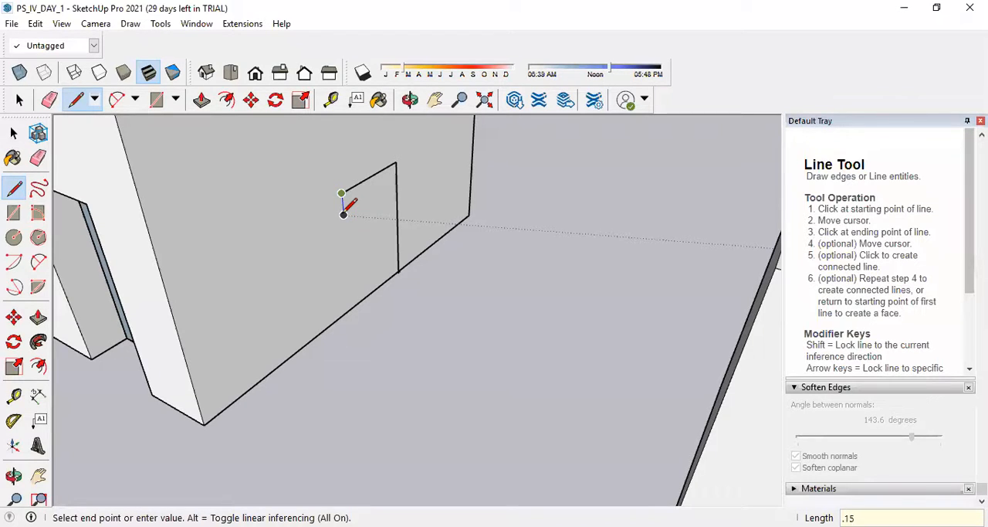
left_click(342, 208)
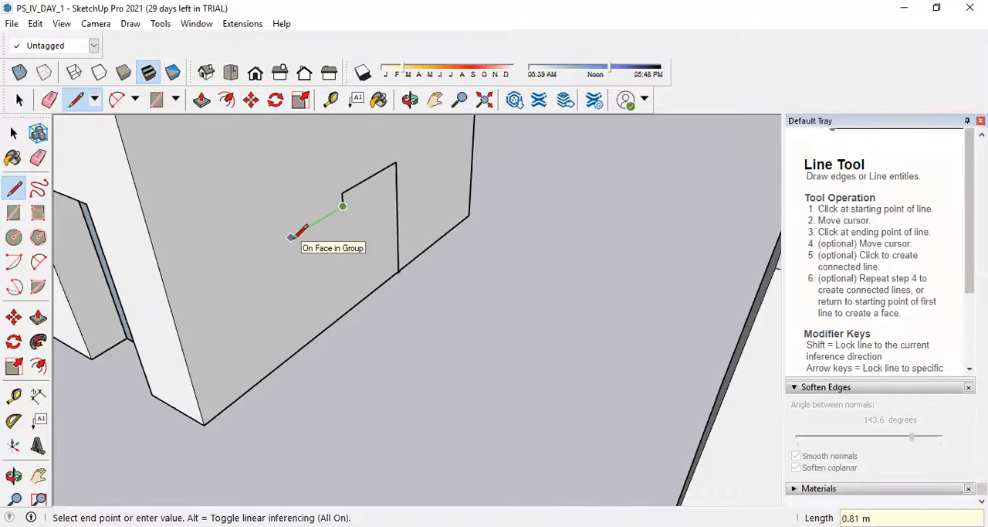
Continue the stair profile on the side wall with a 0.25 m tread, a riser matching the first, and another 0.25 m tread.
key("Return")
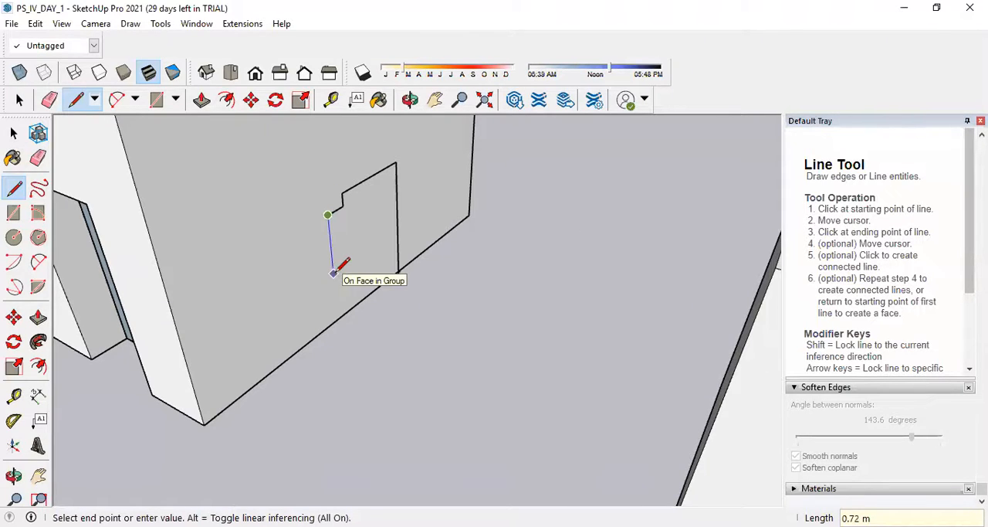
type(".25")
key("Return")
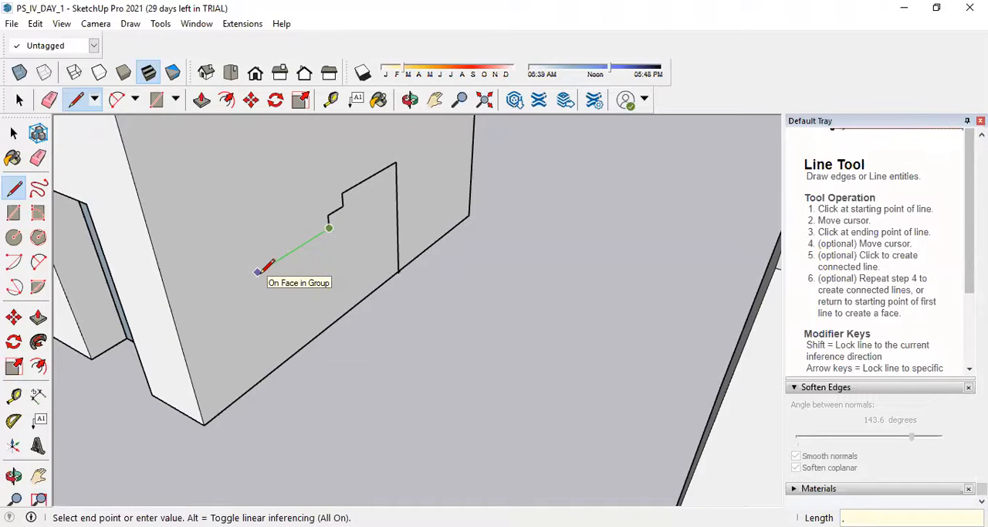
type(".25")
key("Return")
key("space")
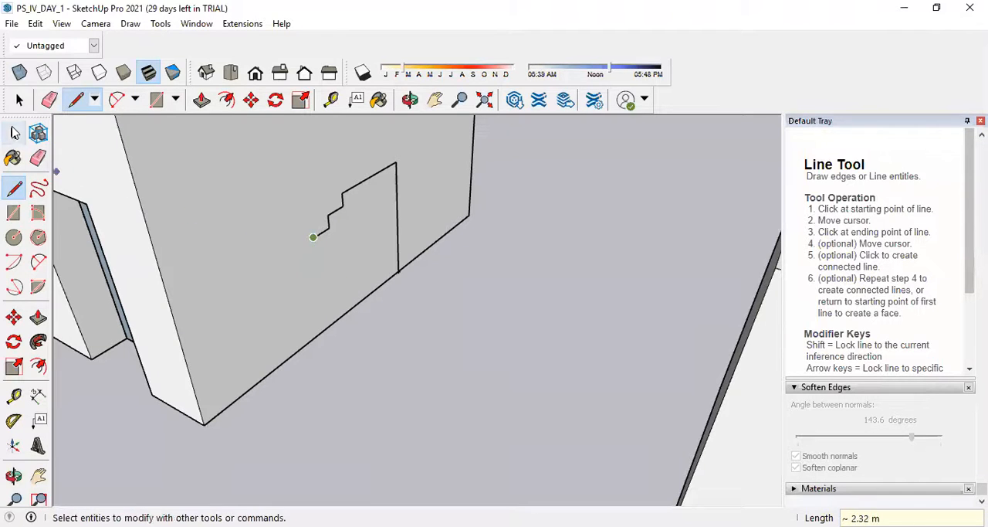
scroll(385, 225, "up", 2)
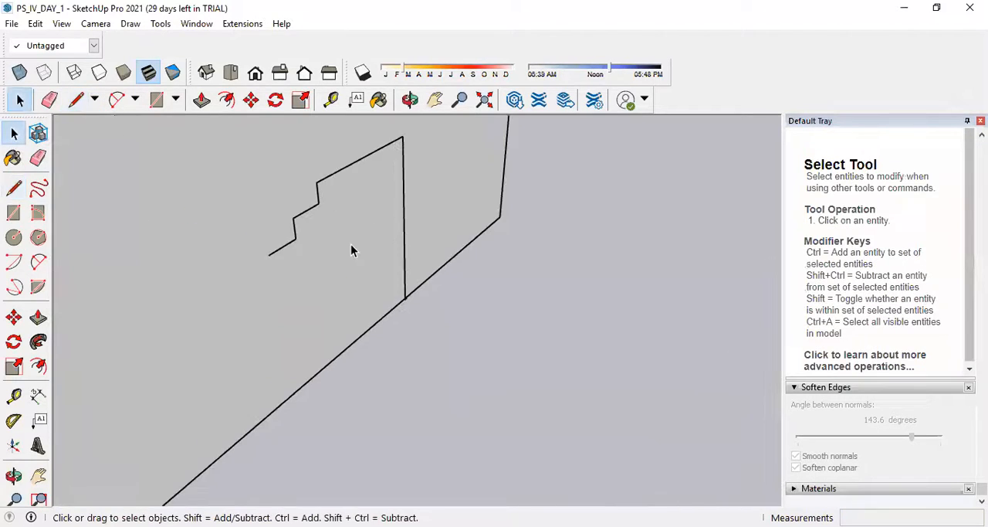
left_click(251, 100)
left_click(318, 182)
key("ctrl")
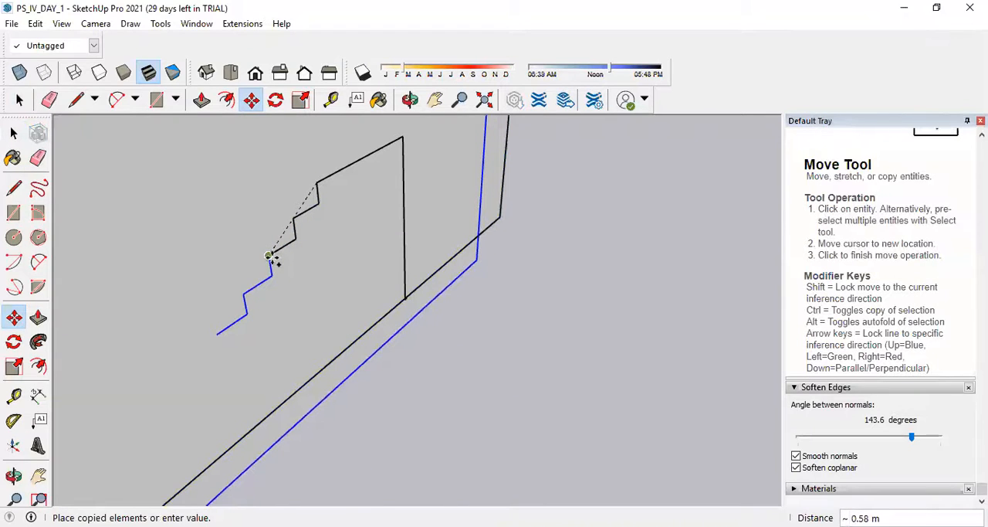
key("ctrl")
key("Escape")
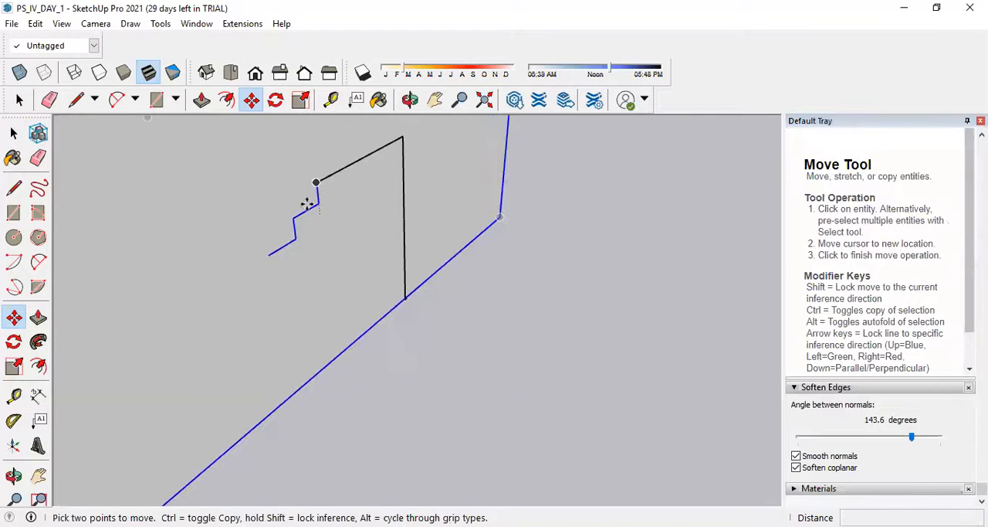
scroll(372, 265, "down", 2)
Select only the edges of the two small steps in the stair profile, leaving out the house's ground floor wall.
left_click(13, 133)
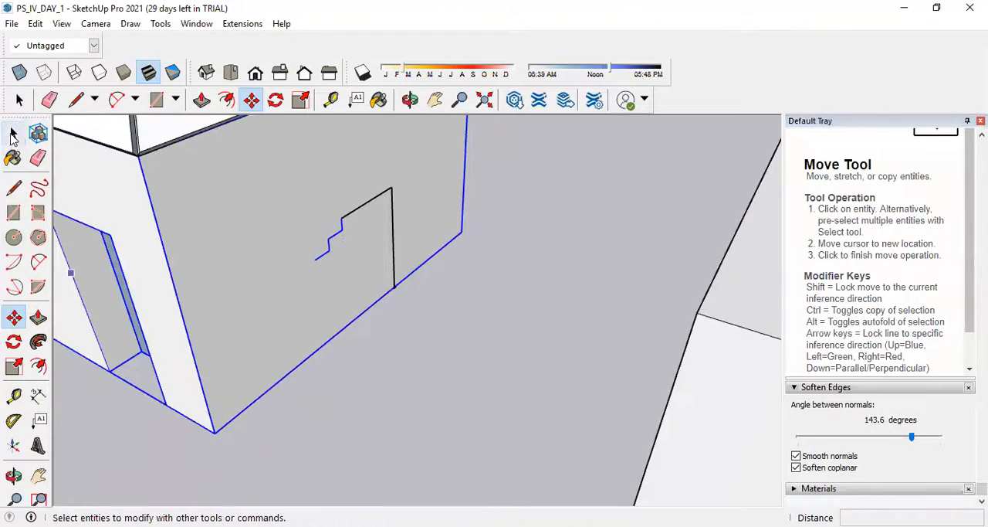
key("Escape")
left_click_drag(309, 242, 344, 242)
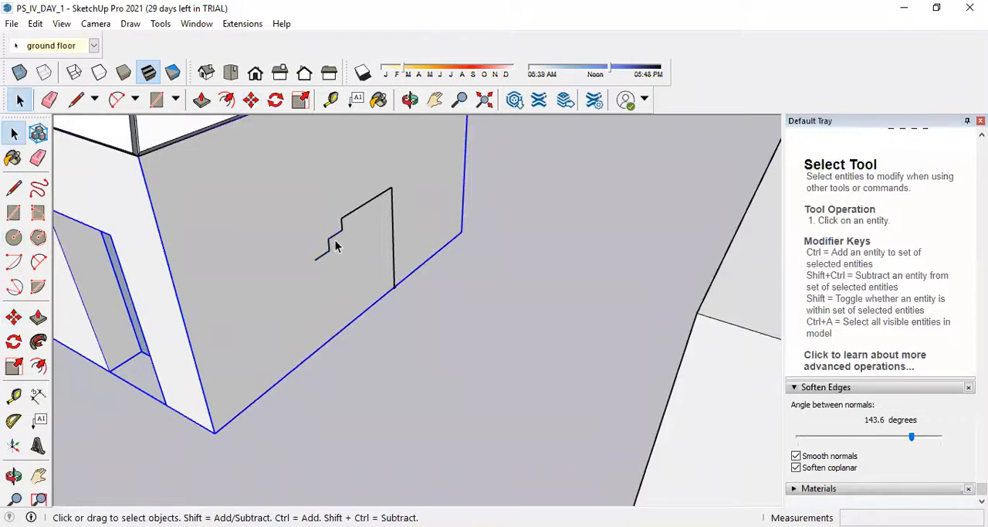
left_click(336, 238)
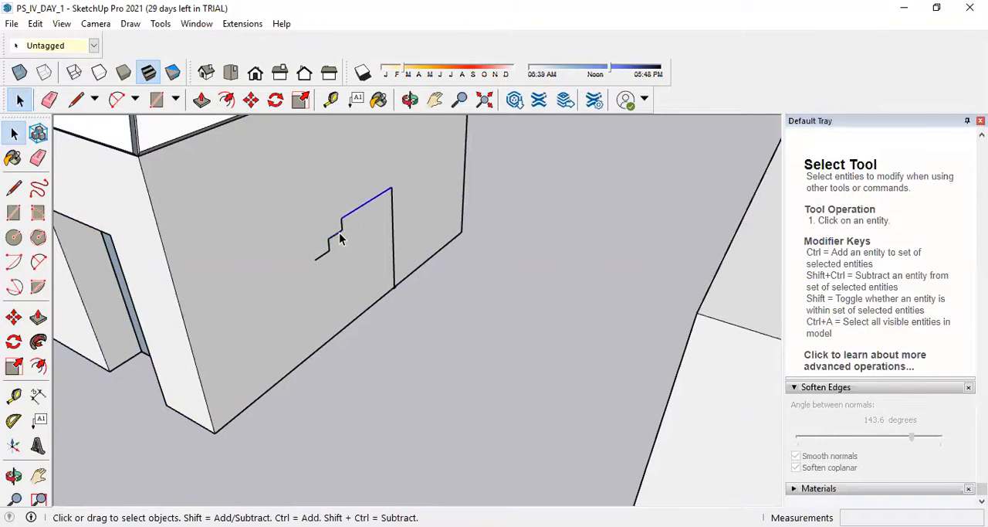
scroll(340, 240, "up", 3)
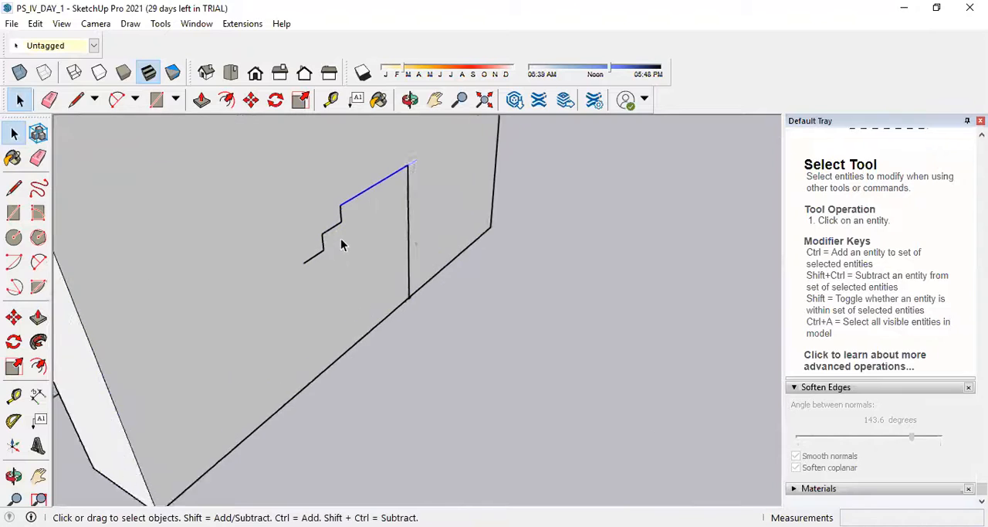
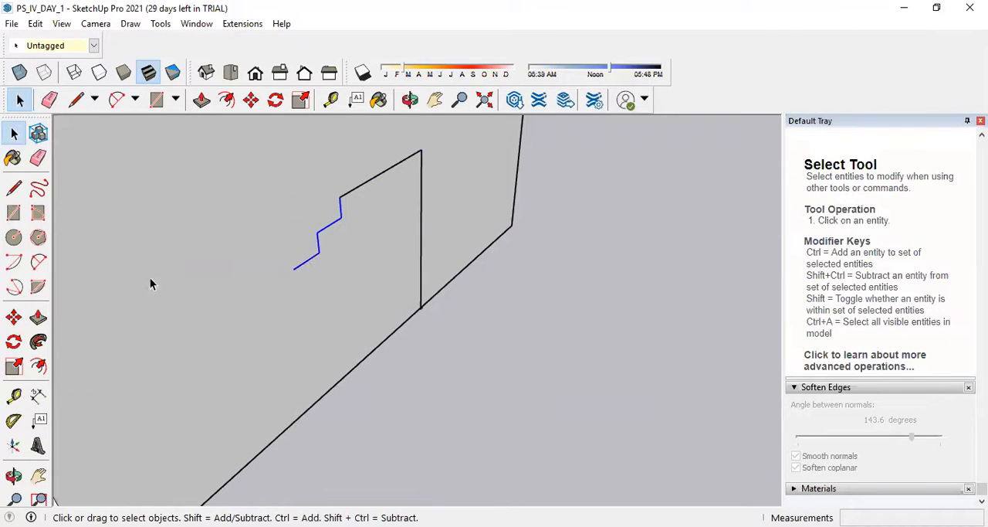
Copy the selected two-step zigzag twice down the wall, joining each copy's upper end to the previous segment's lower end.
left_click(251, 100)
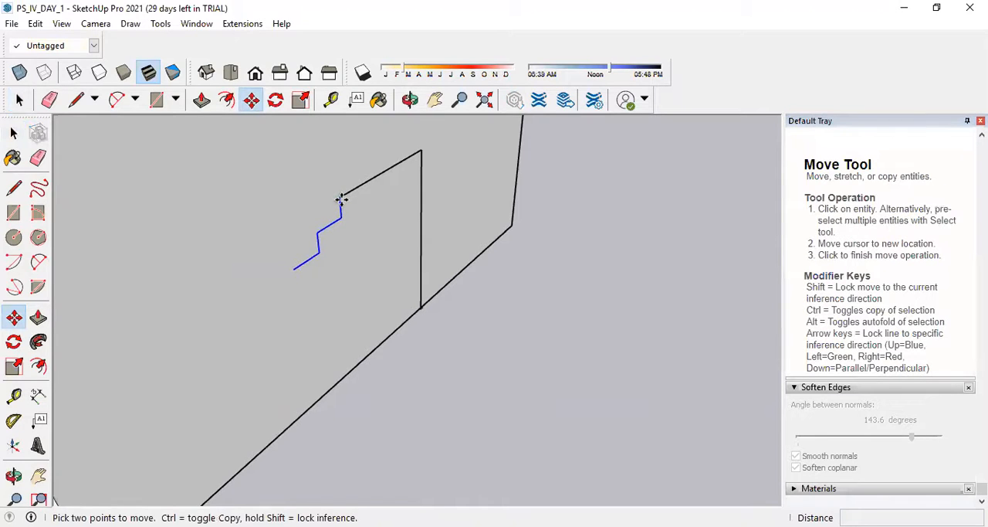
key("ctrl")
left_click(340, 200)
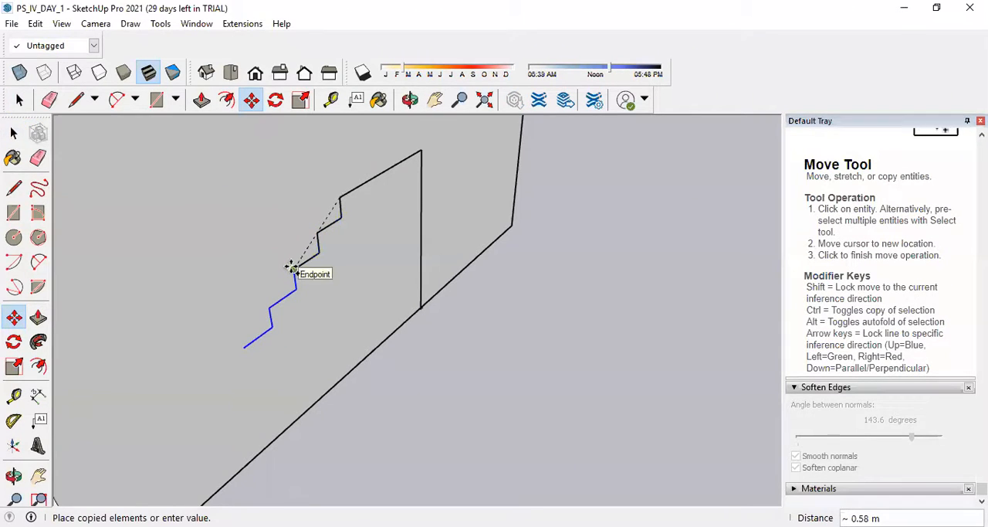
left_click(292, 268)
key("ctrl")
left_click(293, 272)
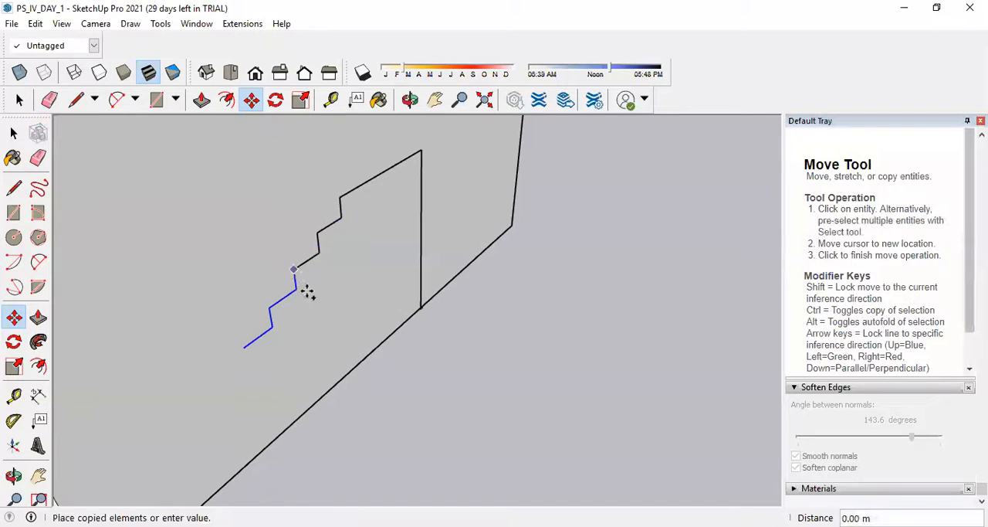
left_click(244, 349)
scroll(377, 337, "down", 3)
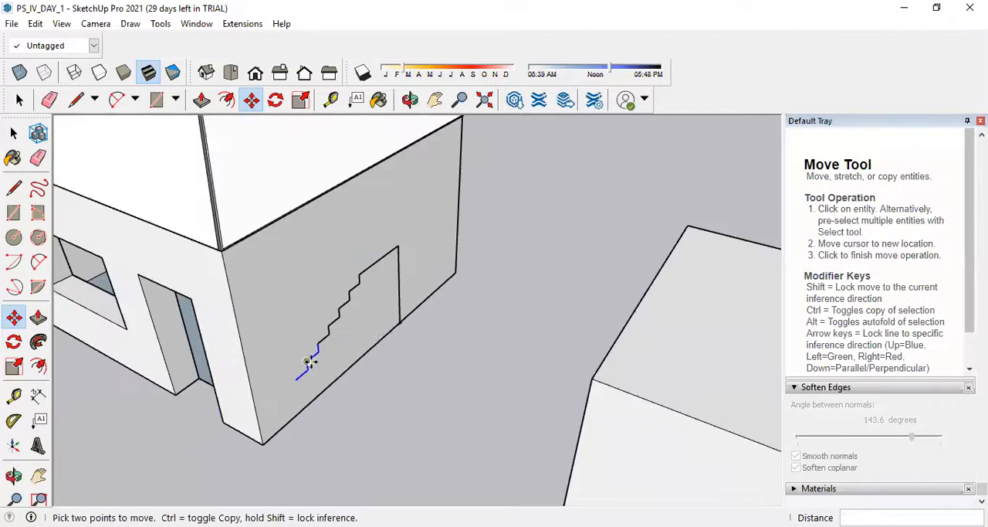
Add two more end-to-end copies of the two-step zigzag so the stair profile reaches the wall's lower corner.
scroll(309, 361, "up", 3)
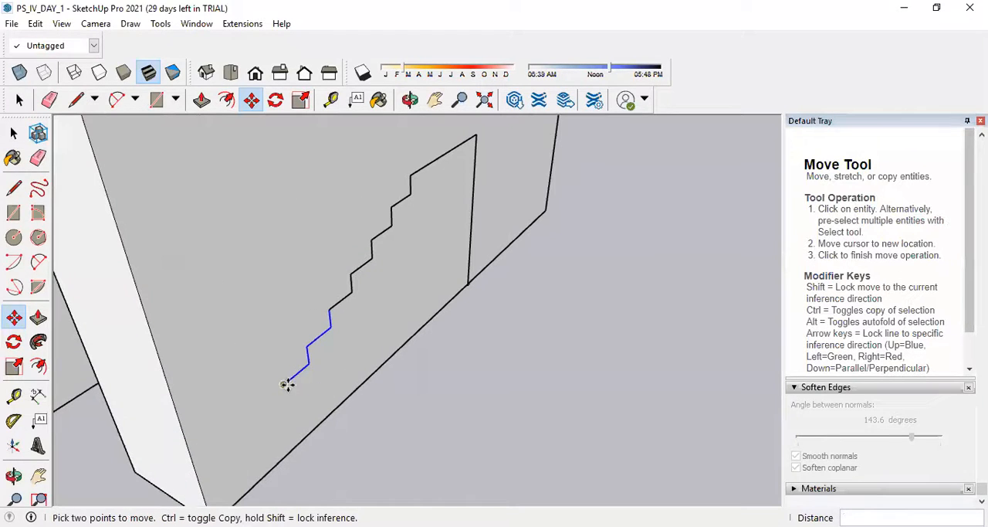
left_click(329, 309)
key("ctrl")
key("ctrl")
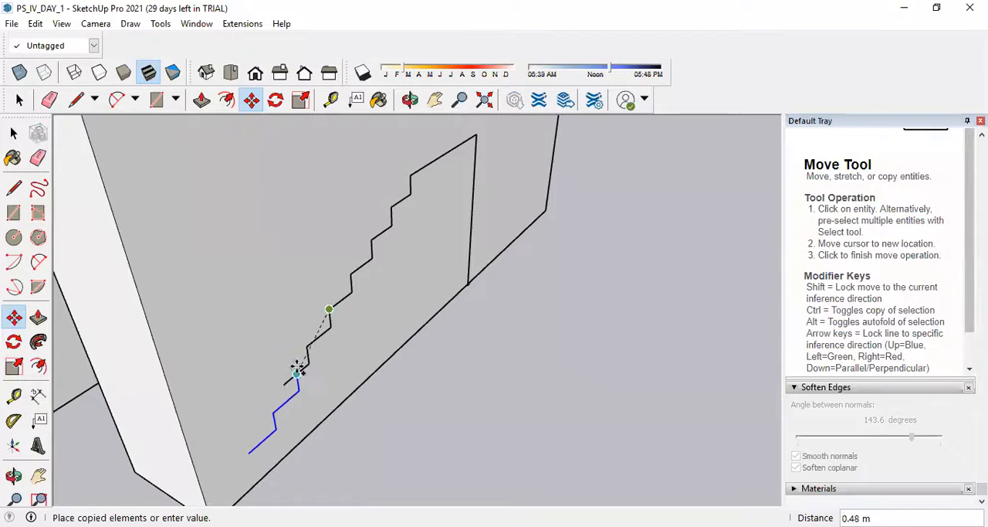
left_click(284, 385)
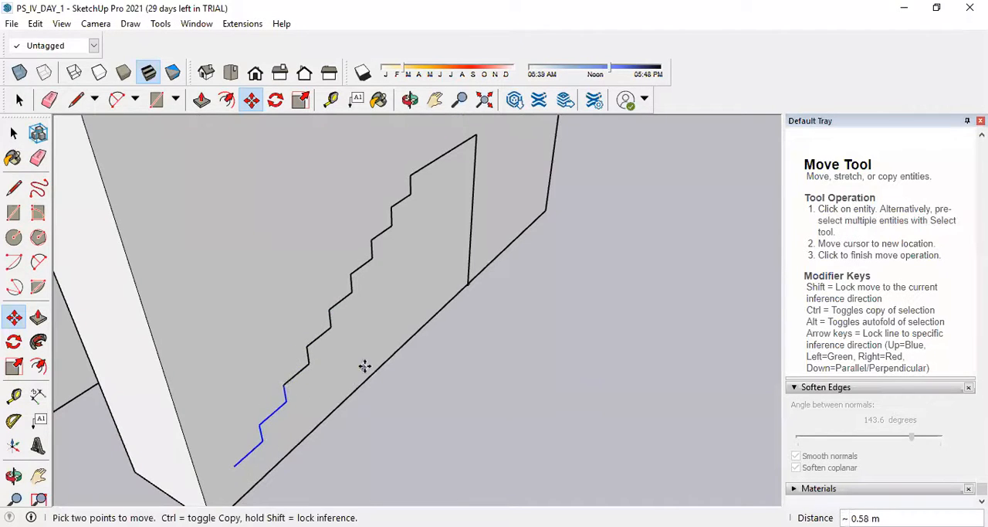
scroll(365, 366, "down", 3)
scroll(316, 401, "up", 3)
left_click(331, 343)
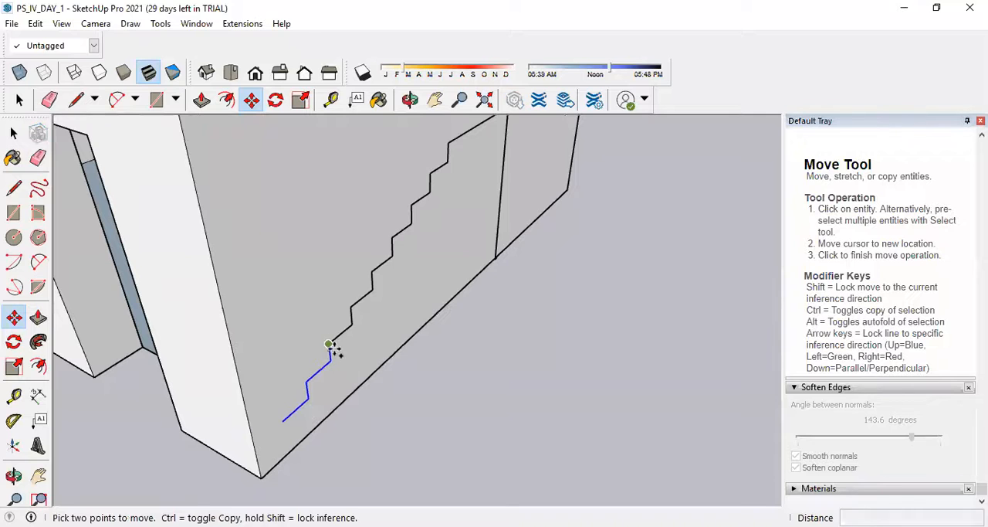
left_click(284, 421)
Erase the surplus stair lines that extend past the wall's lower corner.
scroll(331, 403, "down", 5)
key("e")
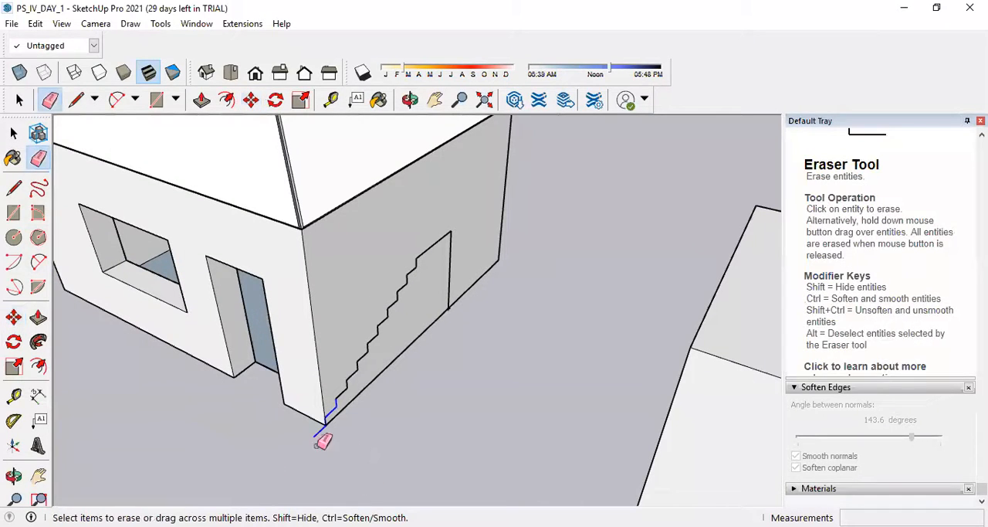
scroll(332, 432, "up", 3)
scroll(327, 429, "down", 2)
Explode the ground floor group so the stair outline divides the side wall's face.
left_click(13, 135)
left_click(452, 258)
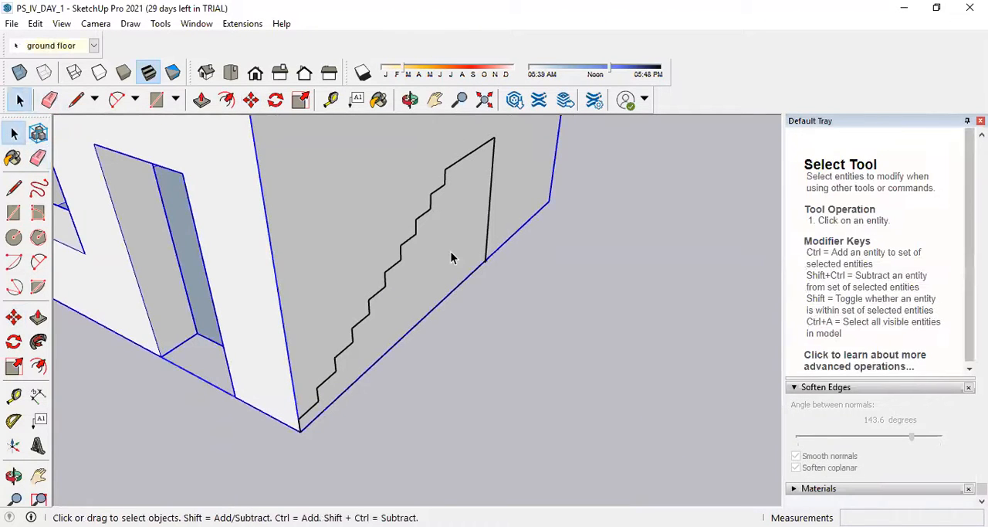
double_click(451, 240)
left_click(441, 238)
left_click(546, 280)
left_click(364, 243)
right_click(293, 231)
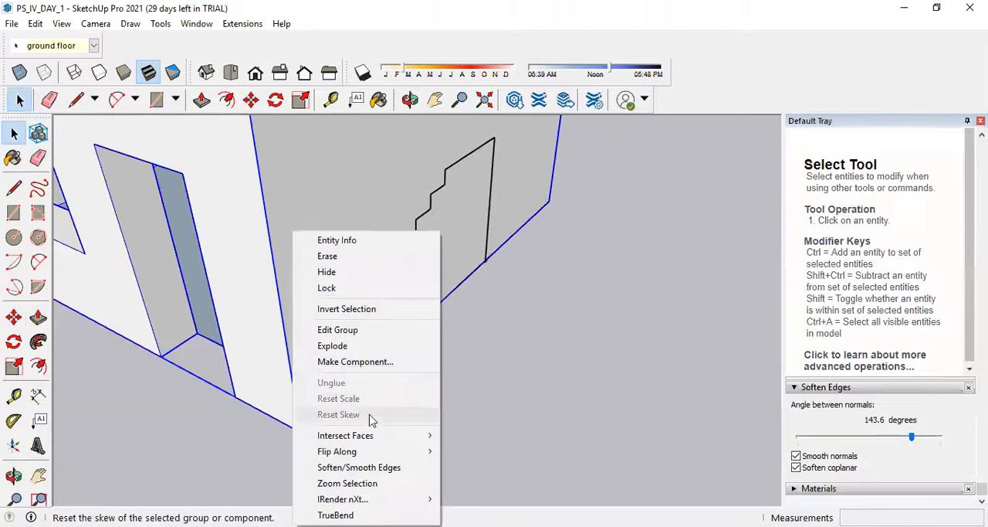
left_click(354, 346)
left_click(530, 353)
Try to extrude the stair-shaped face 1 m out from the side wall.
left_click(428, 254)
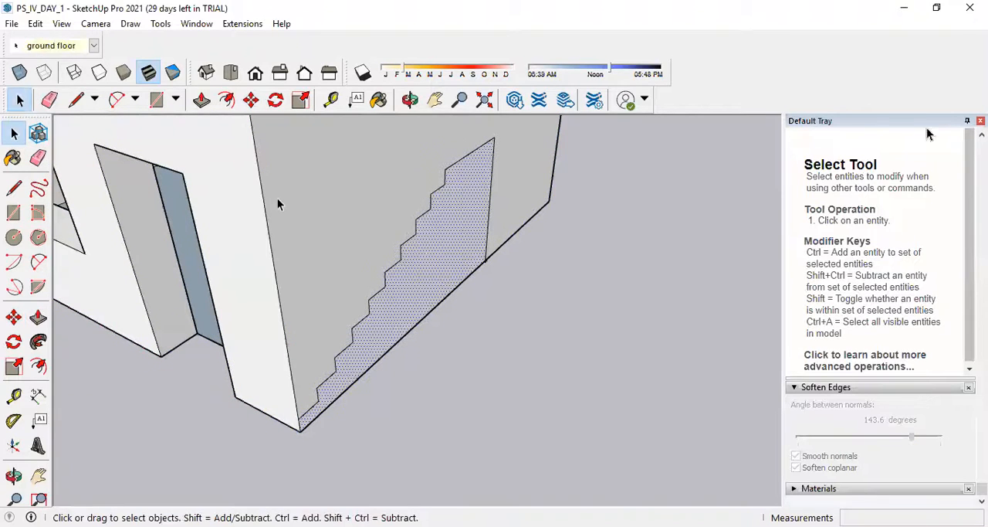
left_click(38, 317)
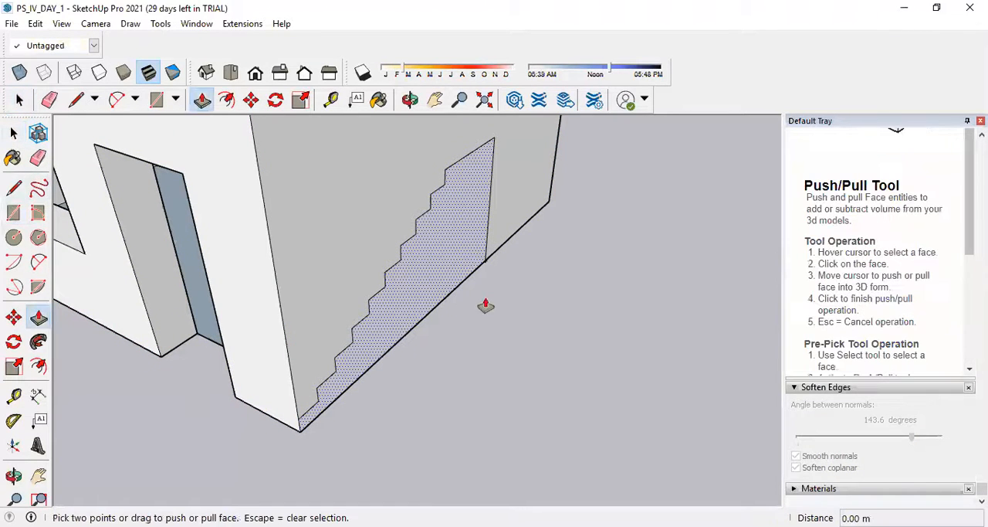
left_click(402, 287)
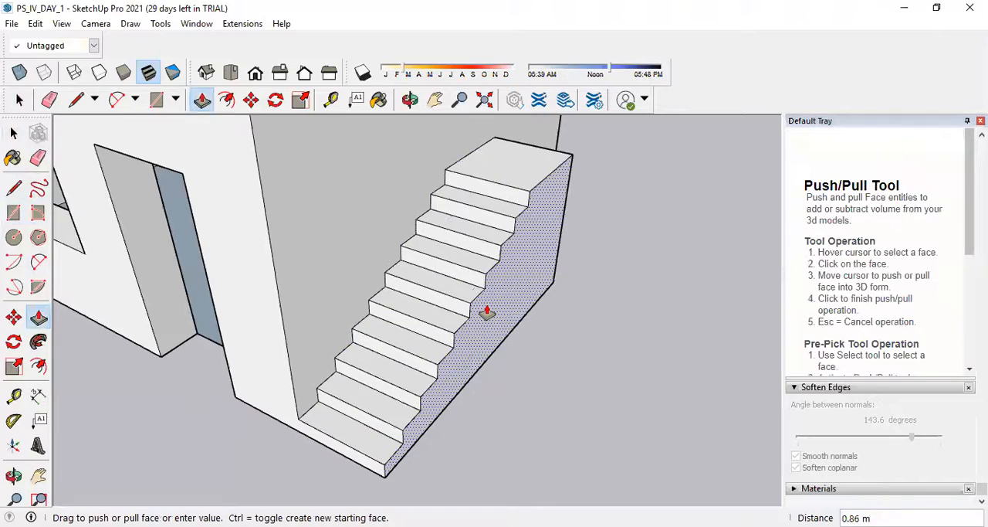
type("1")
key("Return")
scroll(578, 326, "down", 5)
middle_click_drag(578, 326, 240, 320)
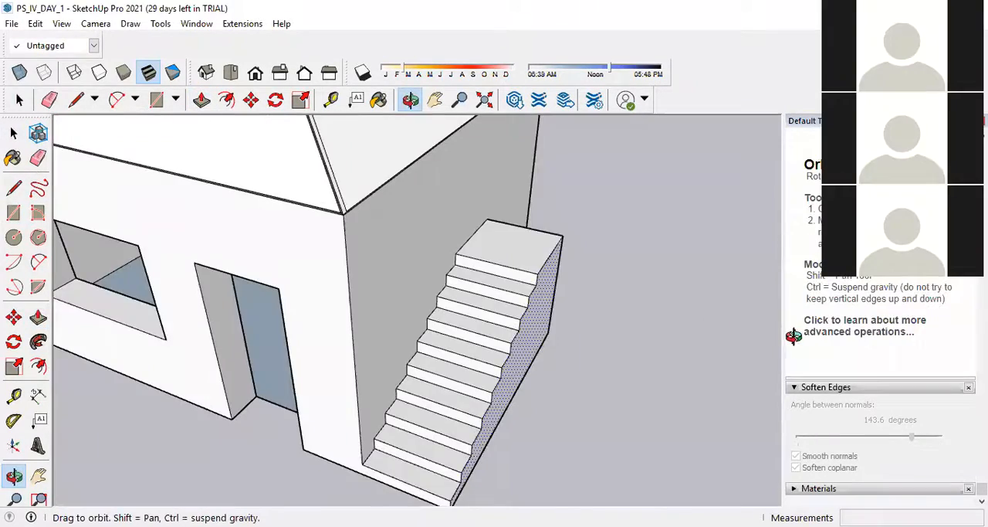
key("p")
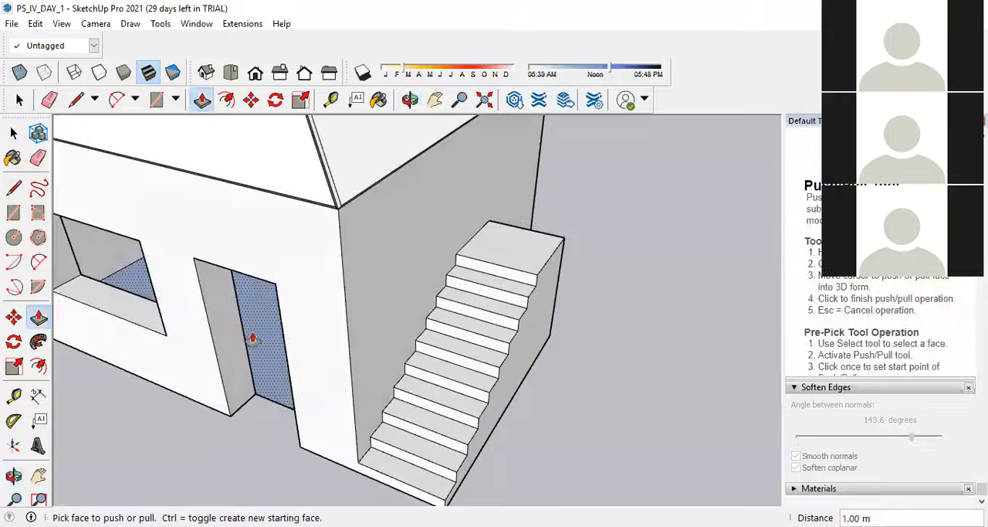
key("ctrl+z")
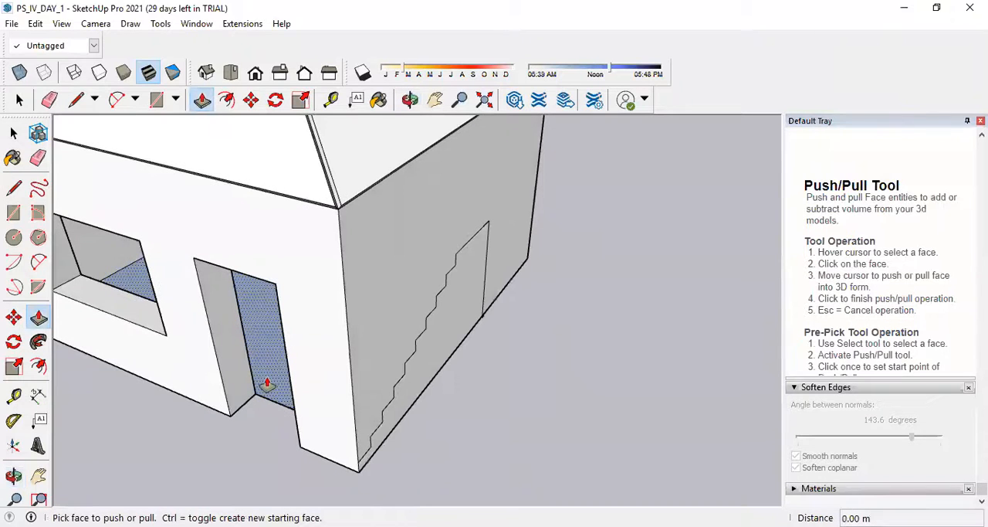
Make a group from the stair-shaped face and its bounding edges on the side wall.
left_click(14, 134)
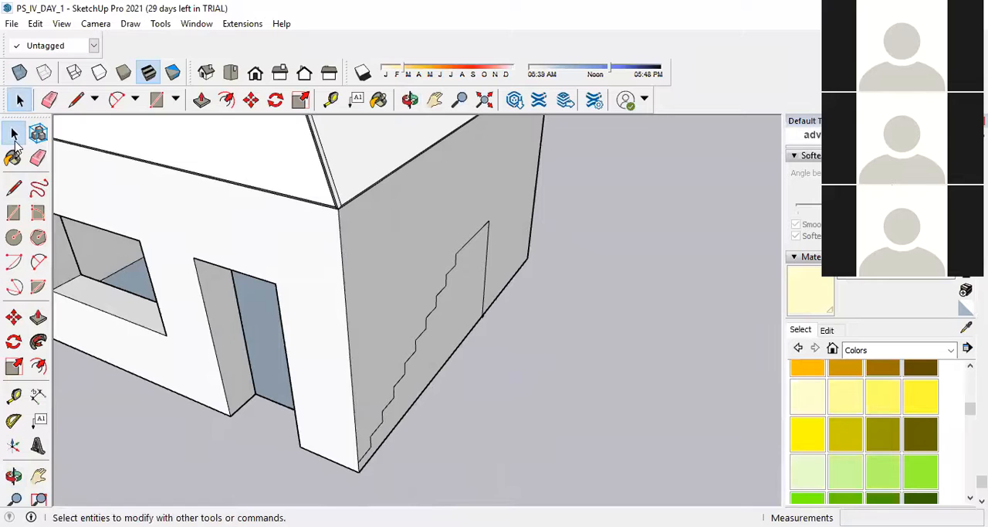
left_click(458, 293)
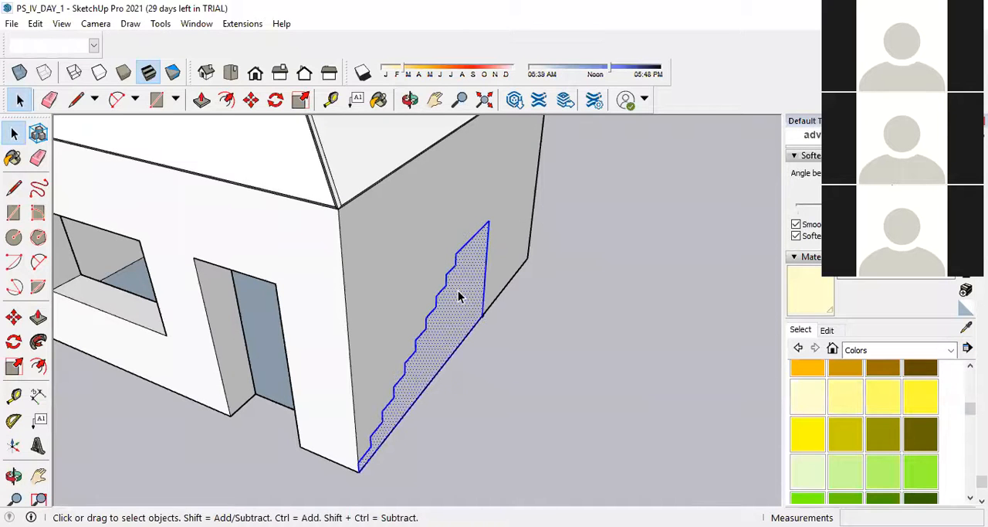
right_click(458, 294)
left_click(505, 166)
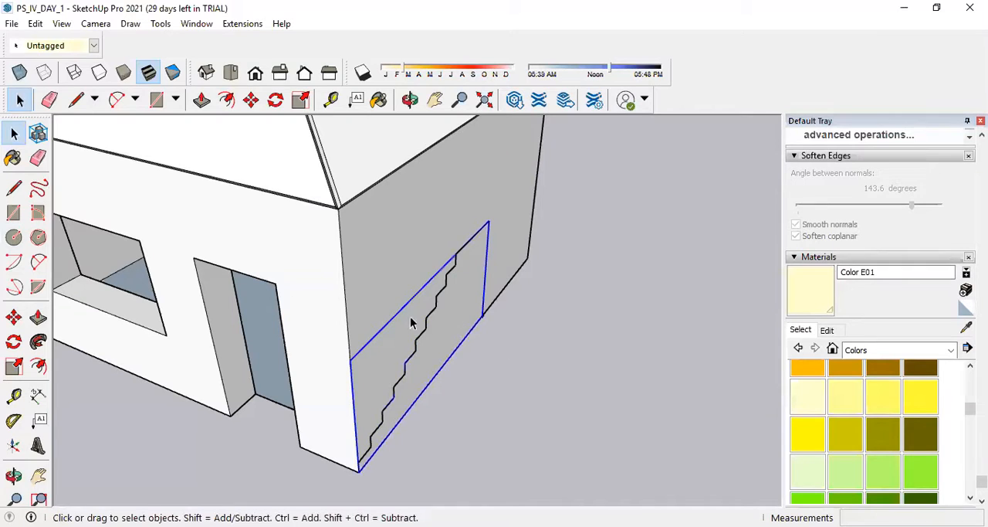
Extrude the stair profile 1 m out from the wall inside its group and leave group editing.
double_click(441, 311)
left_click(38, 317)
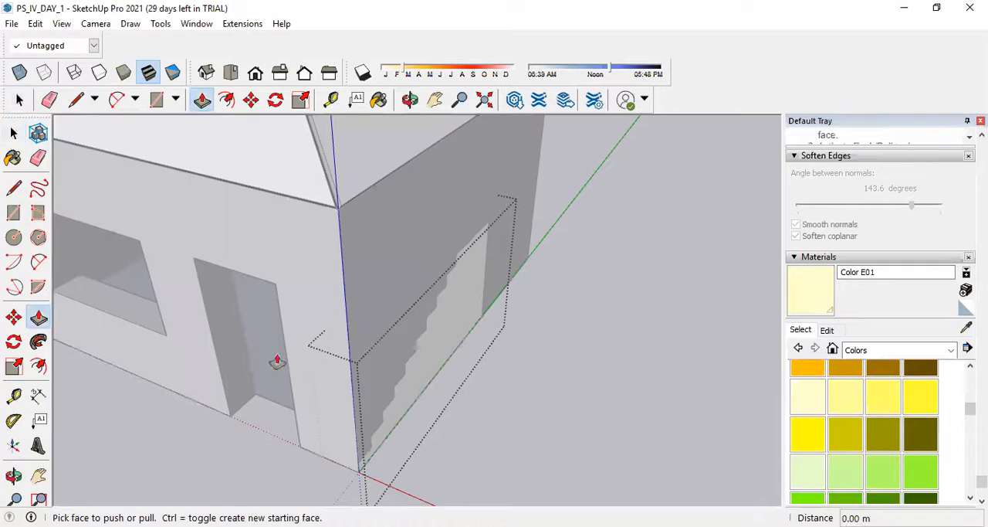
left_click(437, 348)
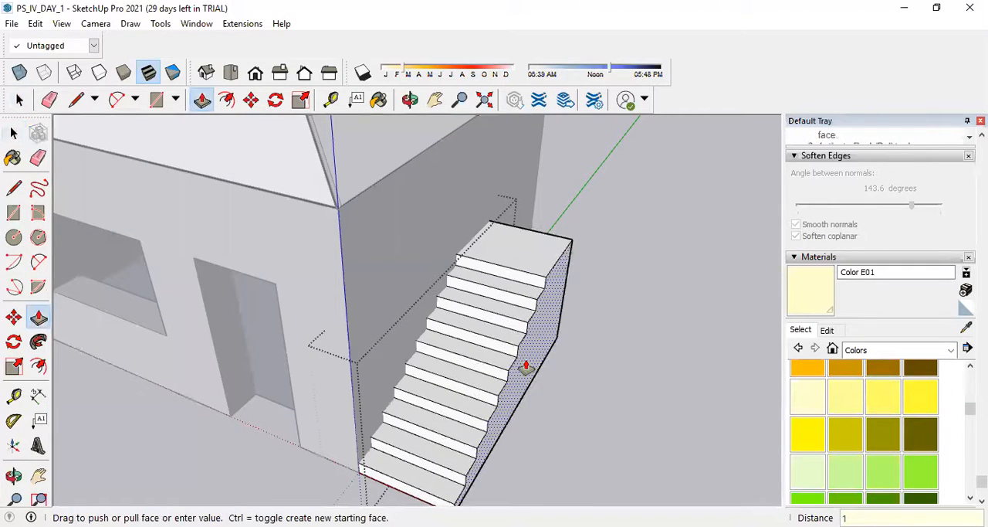
left_click(528, 369)
left_click(19, 100)
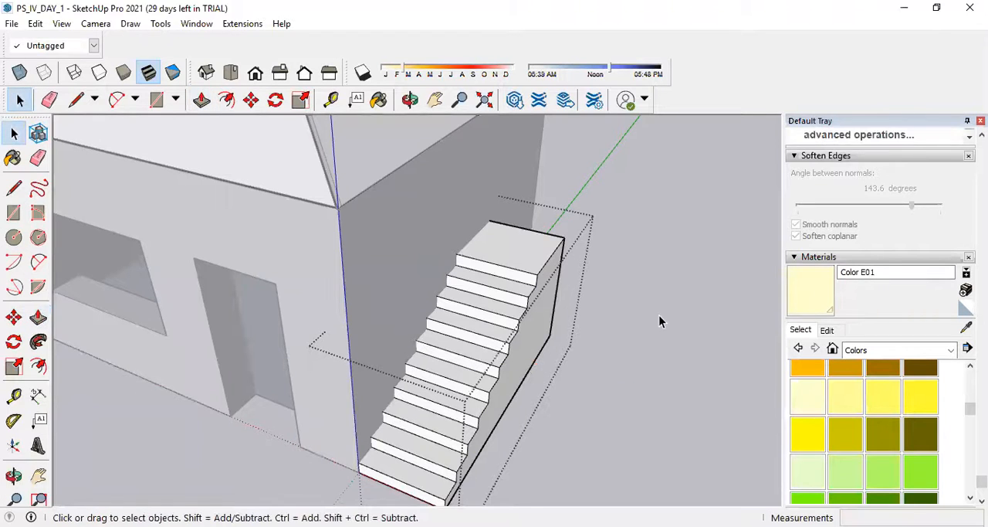
left_click(659, 315)
Copy the staircase group and paste the duplicate on open ground beside the house.
left_click(513, 315)
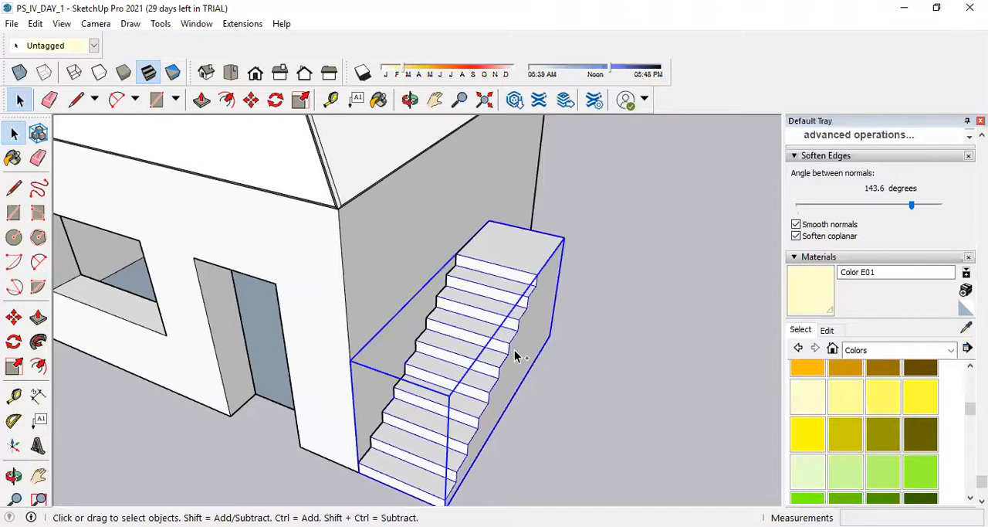
key("ctrl+c")
key("ctrl+v")
scroll(513, 350, "down", 5)
left_click(580, 291)
Move the duplicate staircase a short distance along the green axis, clear of the house.
key("m")
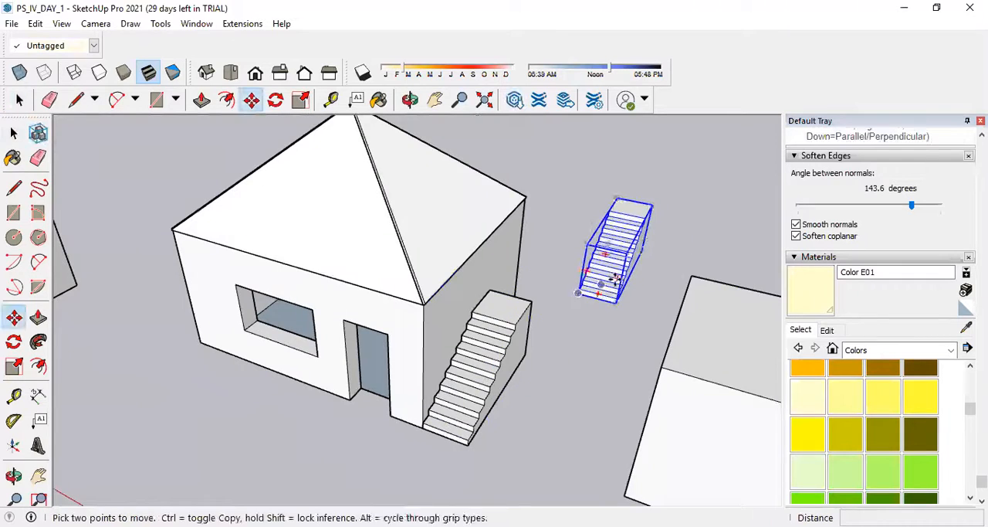
scroll(649, 237, "up", 5)
scroll(592, 249, "up", 3)
middle_click_drag(591, 249, 310, 294)
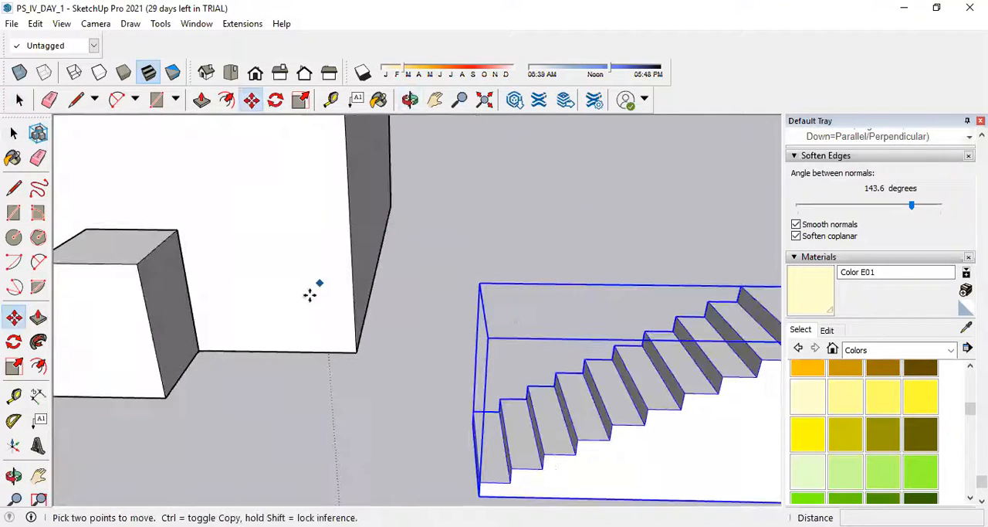
scroll(313, 297, "down", 5)
left_click(500, 337)
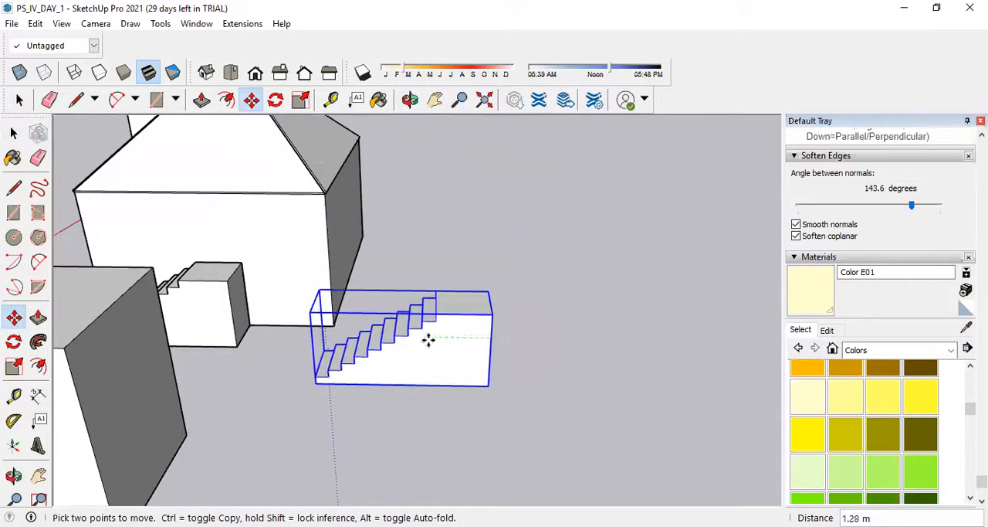
left_click(511, 410)
Open the duplicate staircase group for editing with the end face of its top landing in view.
left_click(13, 133)
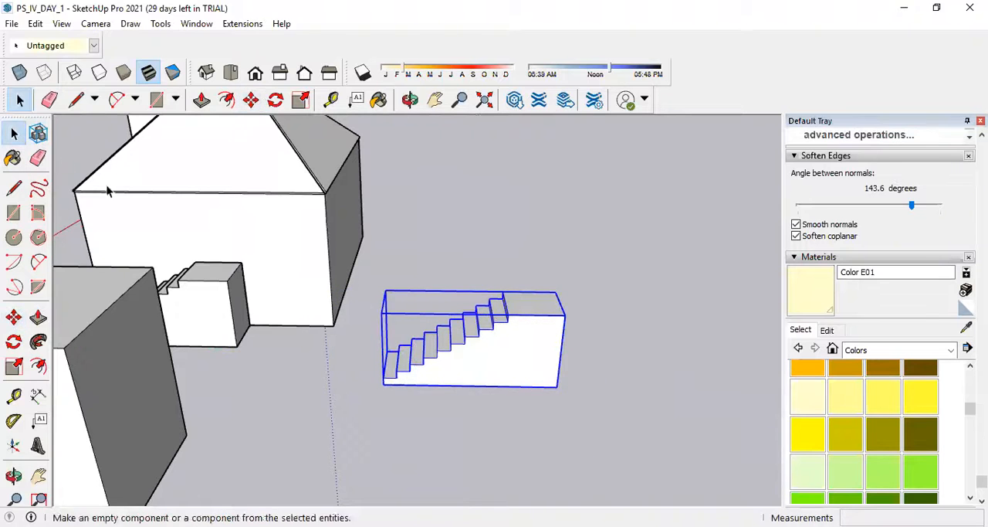
double_click(503, 351)
middle_click_drag(599, 364, 402, 386)
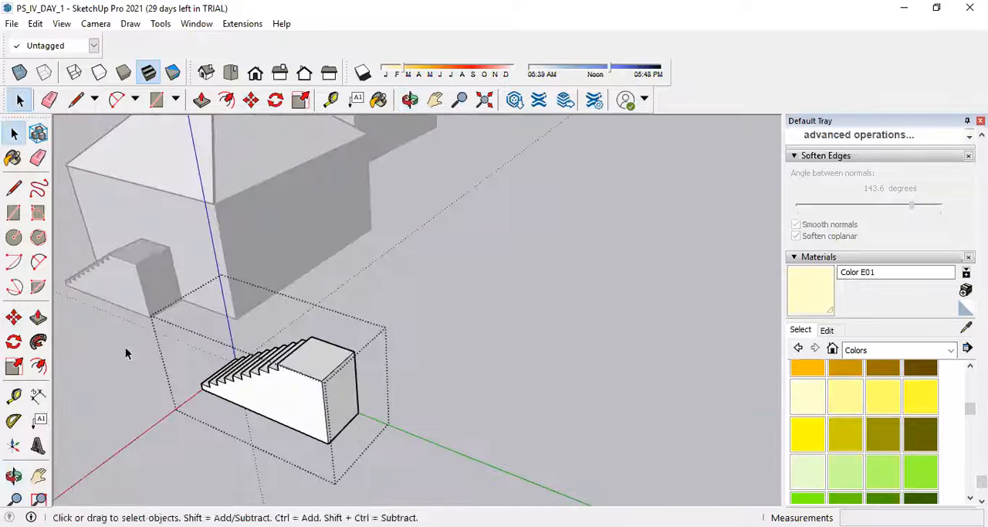
Try to shorten the duplicate staircase's top landing by pushing its end face in 0.85 m.
left_click(48, 320)
left_click_drag(349, 407, 279, 376)
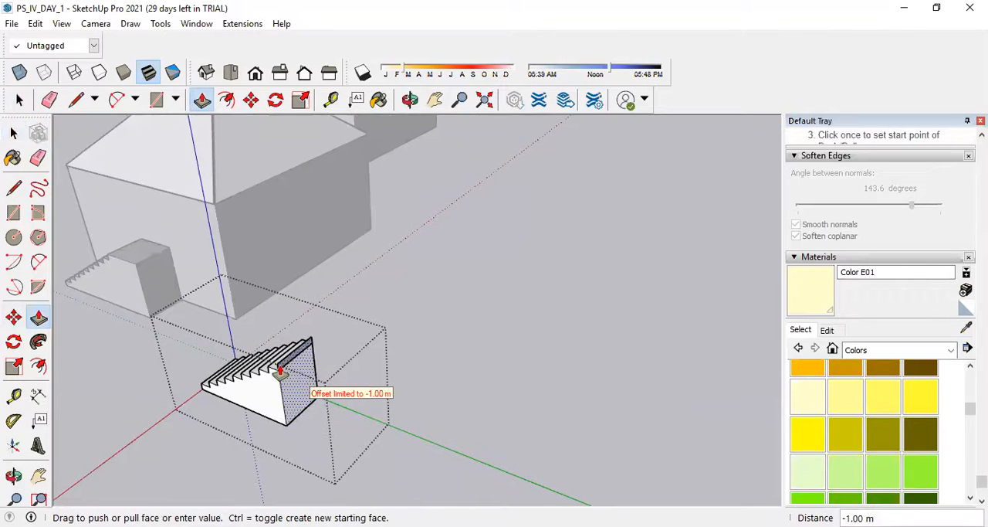
scroll(279, 375, "up", 2)
left_click_drag(296, 374, 367, 386)
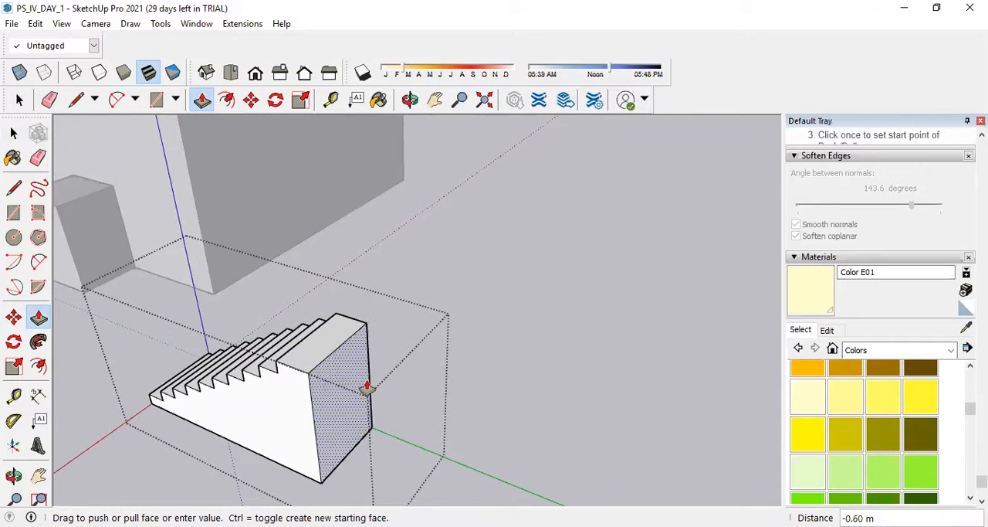
key("Return")
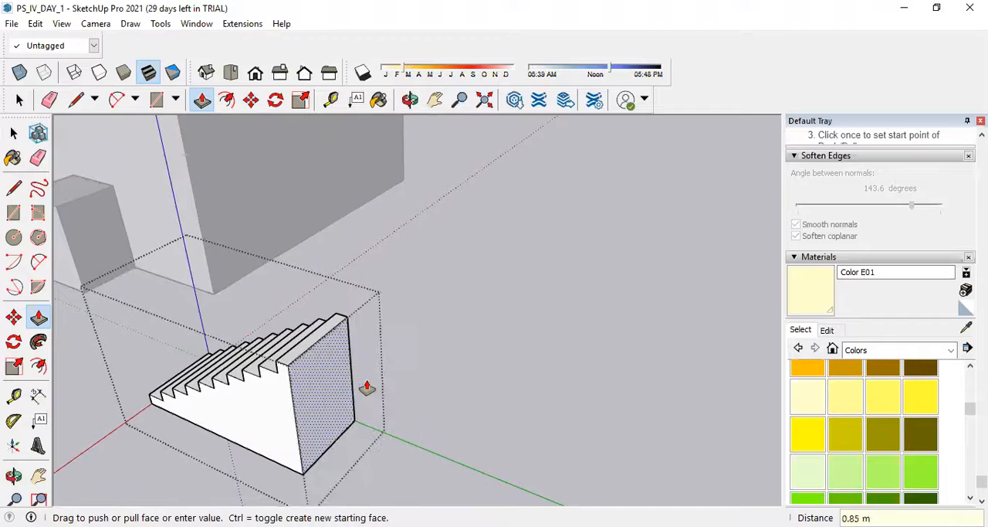
middle_click_drag(320, 386, 453, 328)
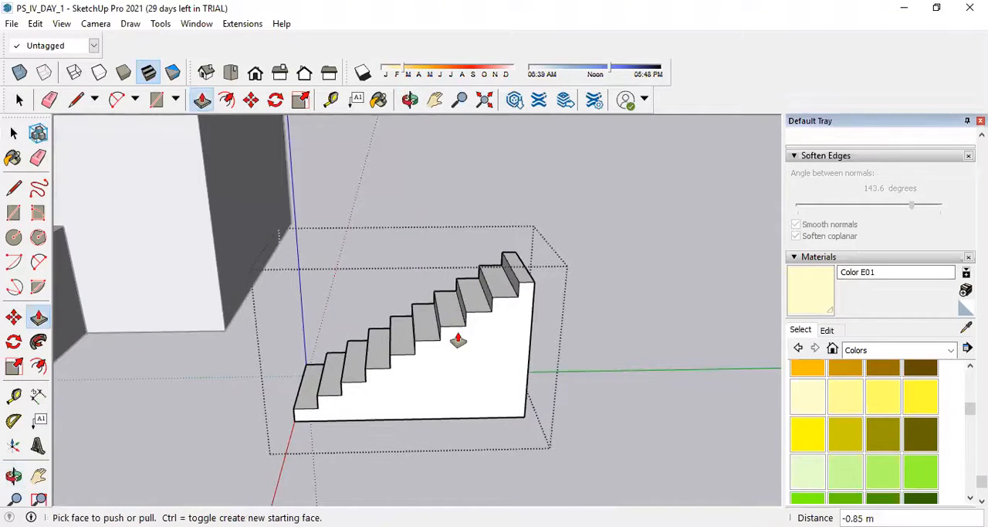
key("ctrl+z")
Push the landing's end face inward so the top landing is about as deep as the other treads.
middle_click_drag(639, 354, 444, 407)
left_click_drag(443, 408, 426, 383)
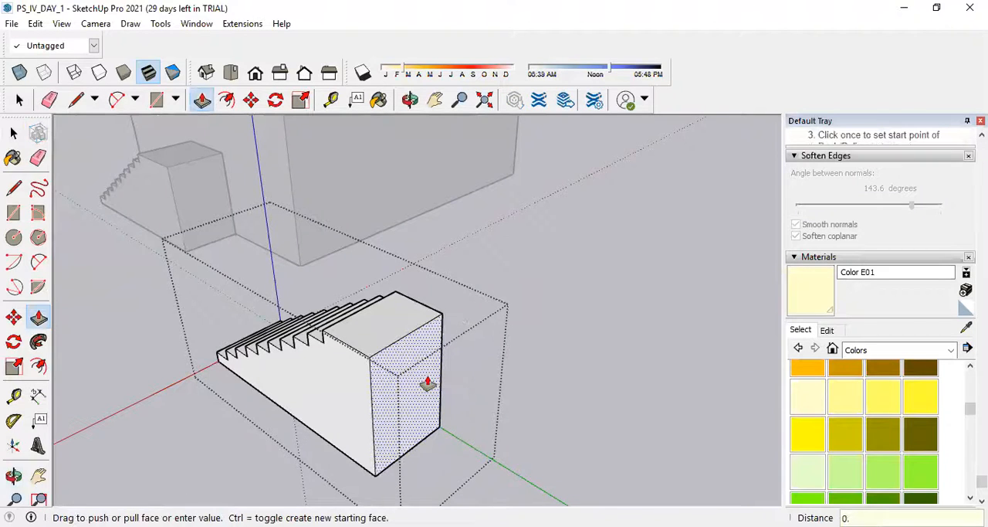
key("Return")
middle_click_drag(384, 359, 569, 344)
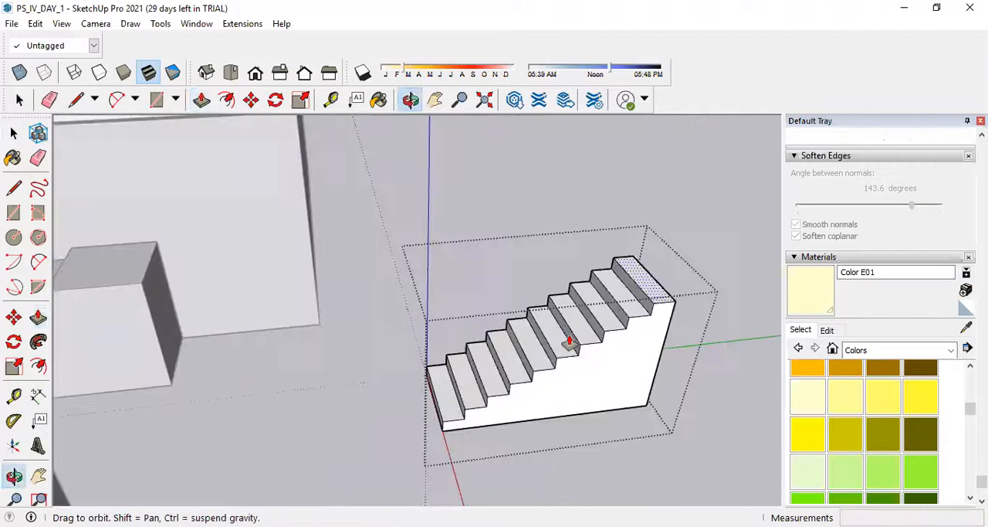
Close the duplicate staircase group and flip it along its green axis so it climbs the opposite way.
left_click(13, 133)
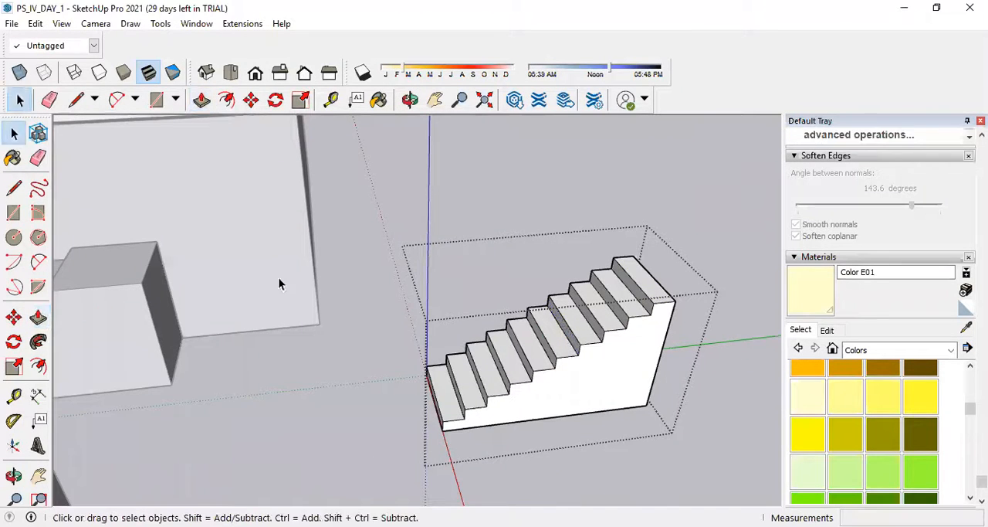
left_click(625, 361)
left_click(728, 391)
left_click(623, 353)
right_click(600, 339)
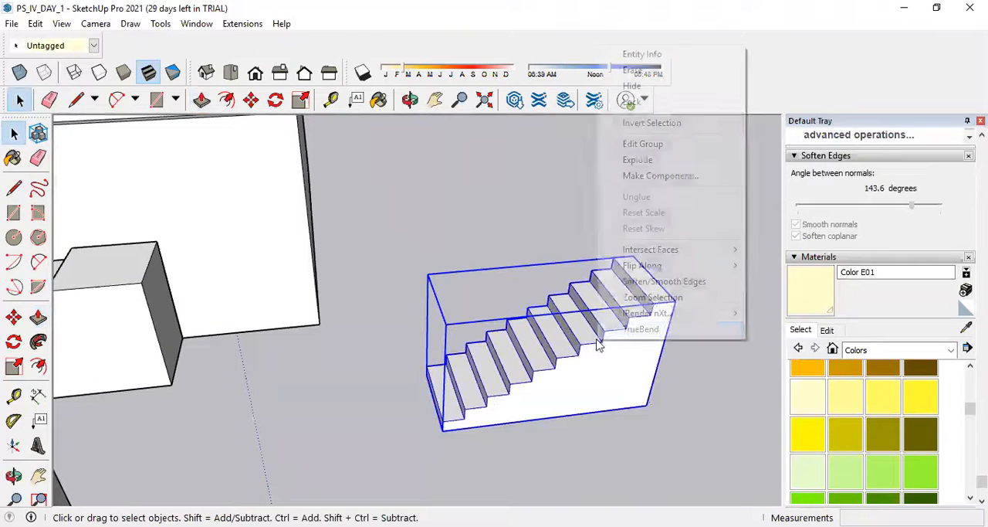
mouse_move(718, 265)
left_click(772, 279)
Move the flipped staircase by its lowest front corner to just beside the original staircase at the house.
scroll(658, 316, "down", 3)
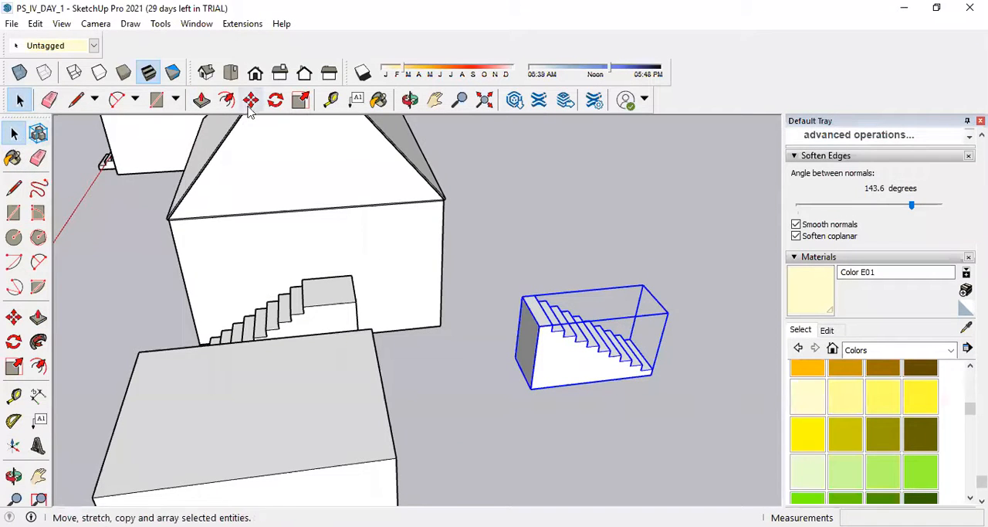
left_click(13, 317)
scroll(651, 378, "up", 3)
left_click(651, 373)
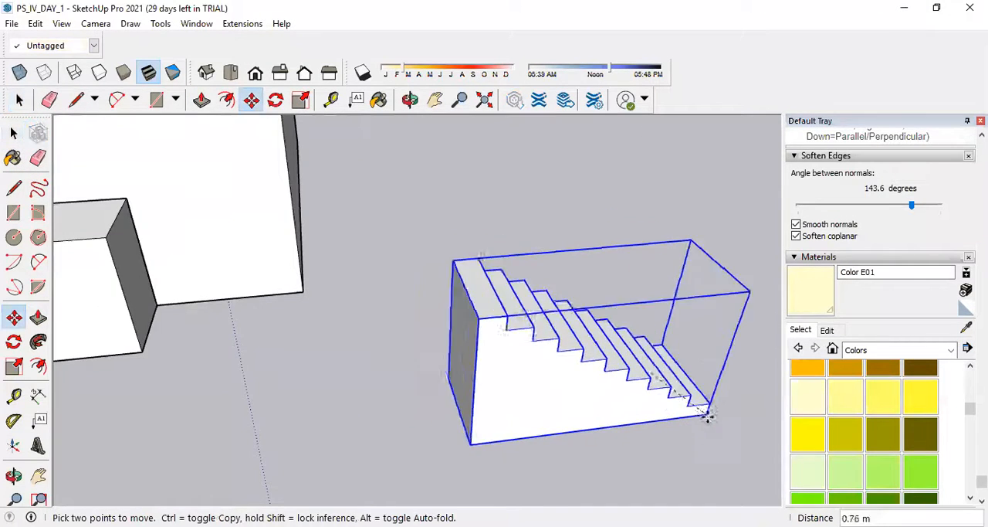
scroll(352, 332, "down", 3)
scroll(369, 342, "up", 3)
scroll(371, 343, "up", 1)
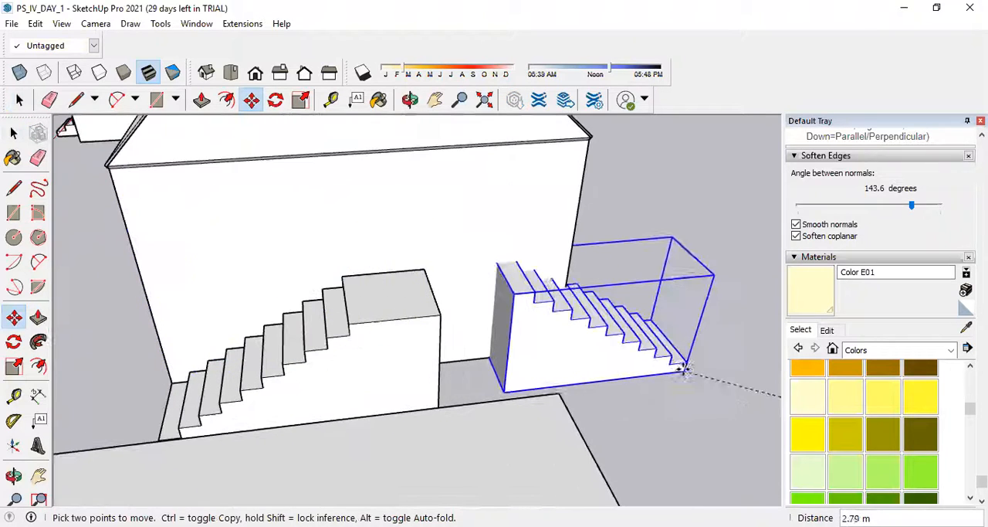
left_click(684, 364)
Move the flipped staircase by its bottom corner onto the original's top landing so the second flight starts there.
middle_click_drag(700, 387, 260, 293)
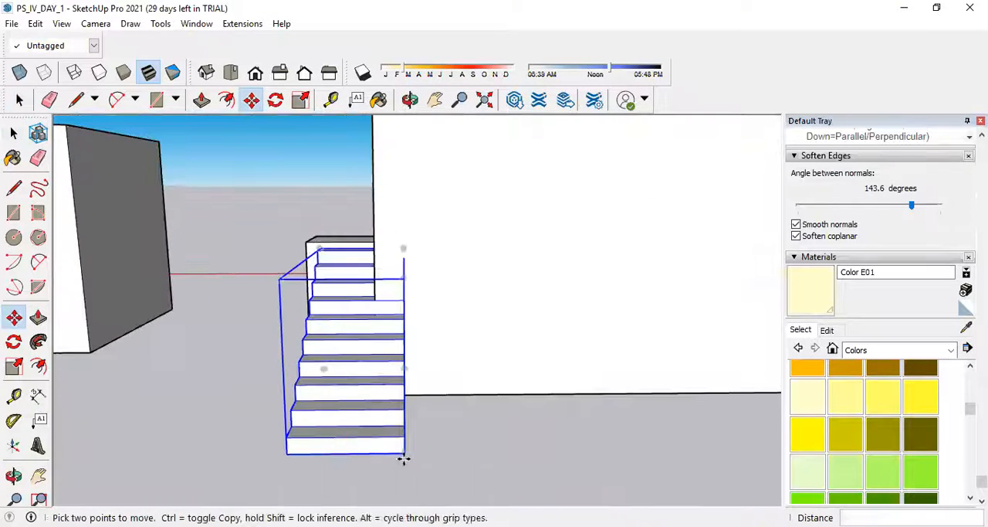
left_click(403, 458)
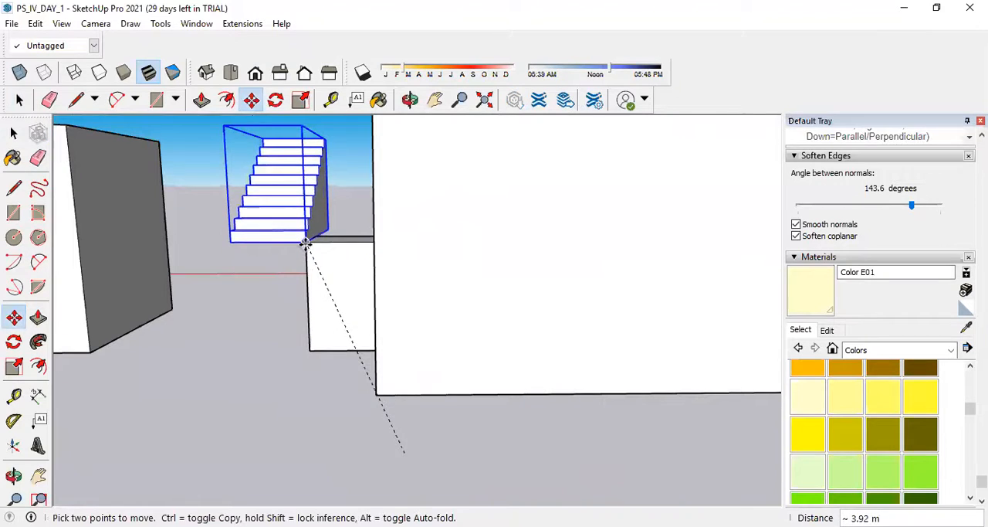
middle_click_drag(267, 239, 505, 348)
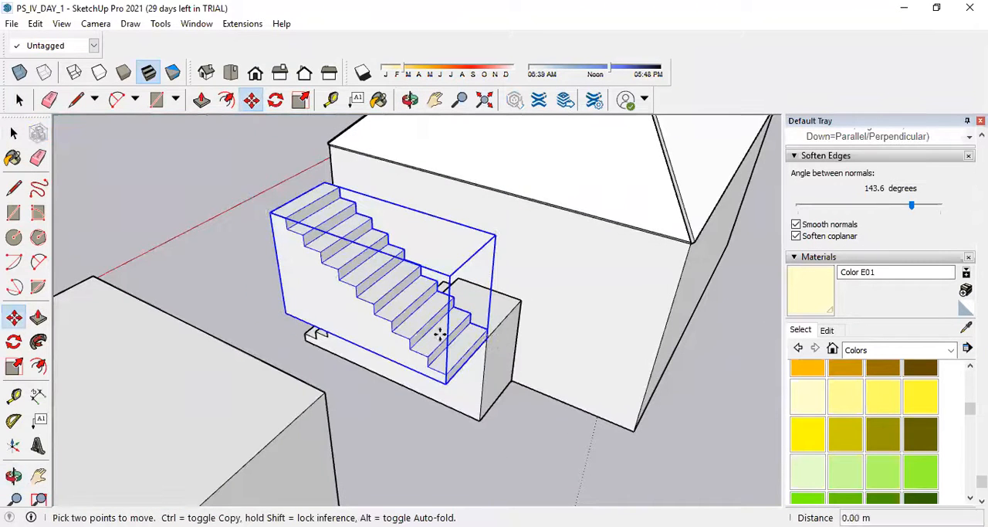
left_click(421, 315)
middle_click_drag(455, 341, 448, 301)
Try to draw a 1.00 m line across the landing's side face without opening the lower staircase group.
key("l")
scroll(444, 293, "up", 3)
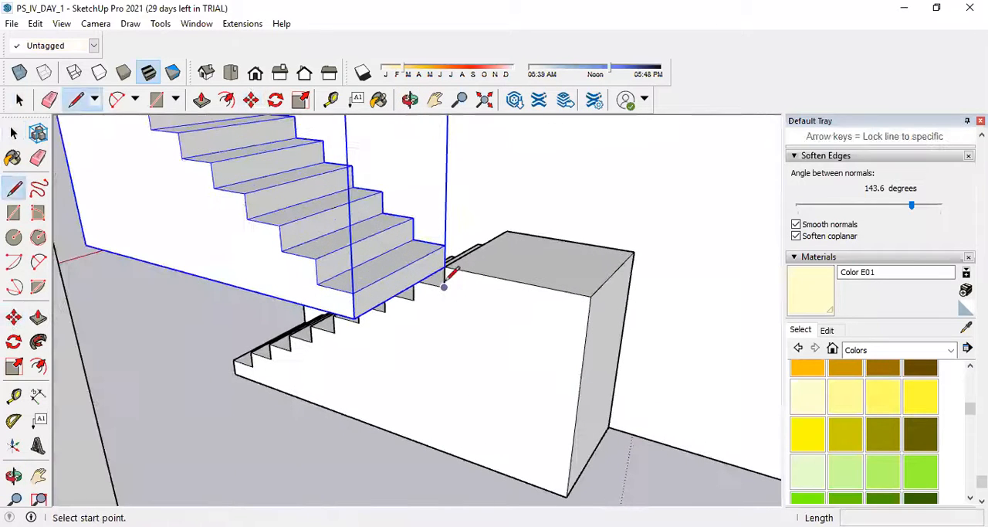
left_click(444, 286)
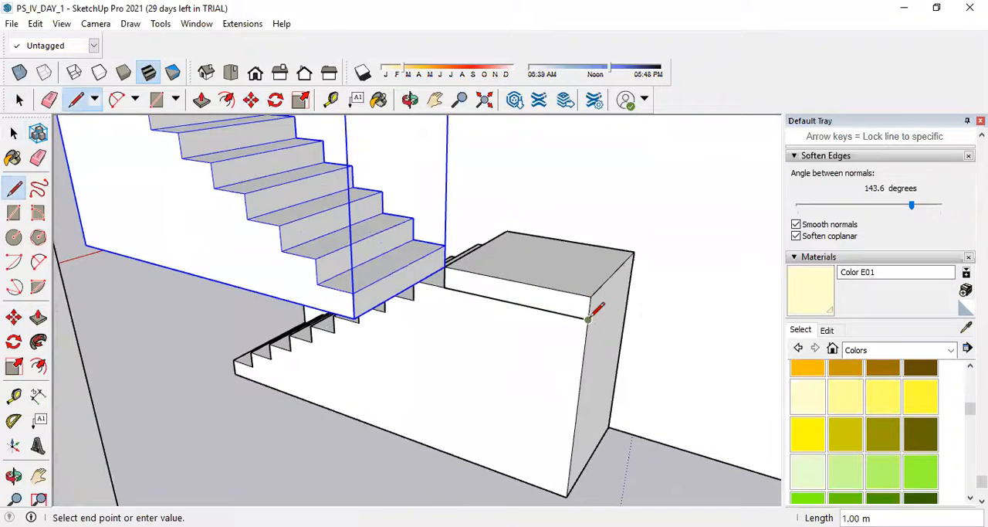
left_click(353, 266)
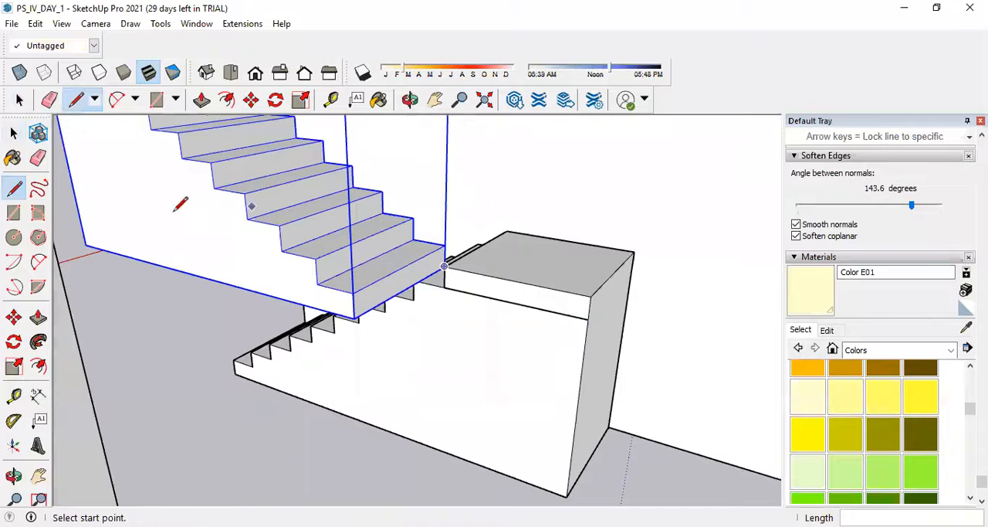
left_click(13, 133)
double_click(514, 311)
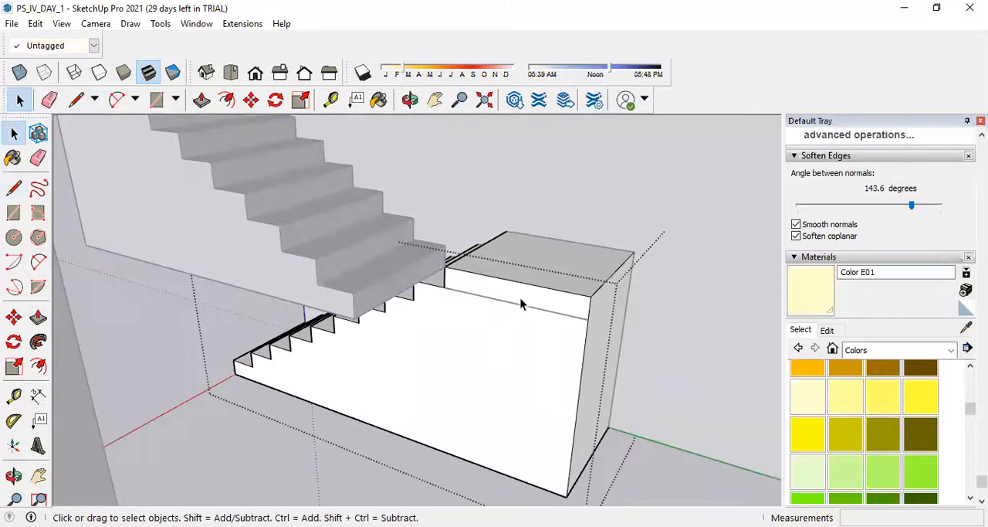
left_click(521, 299)
key("Escape")
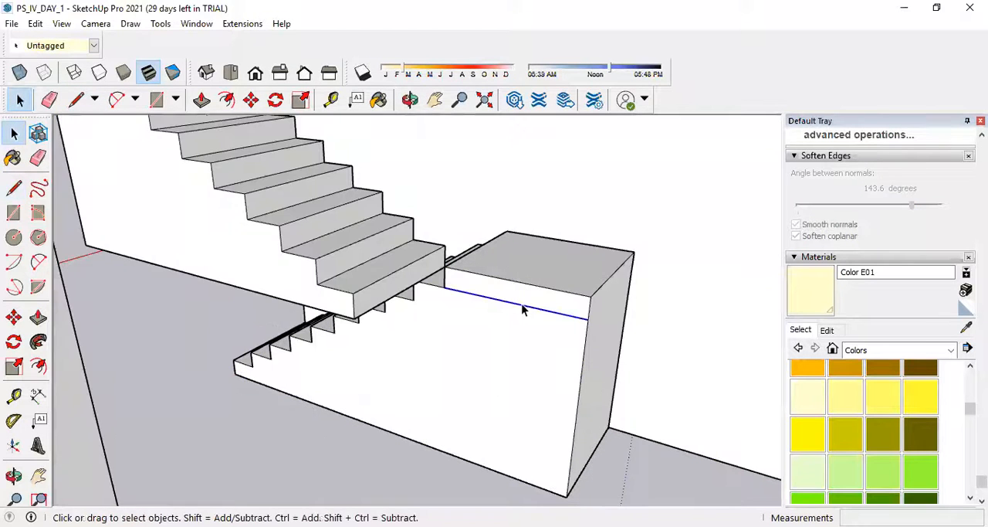
Inside the lower staircase group, draw a 1.00 m horizontal line across the landing's side face, one riser below the top.
double_click(533, 313)
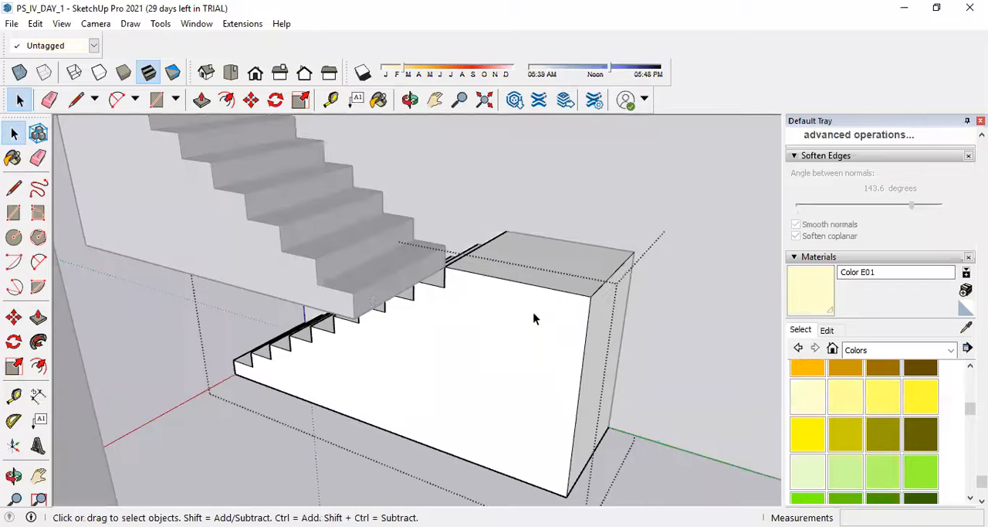
left_click(13, 187)
left_click(444, 287)
left_click(590, 316)
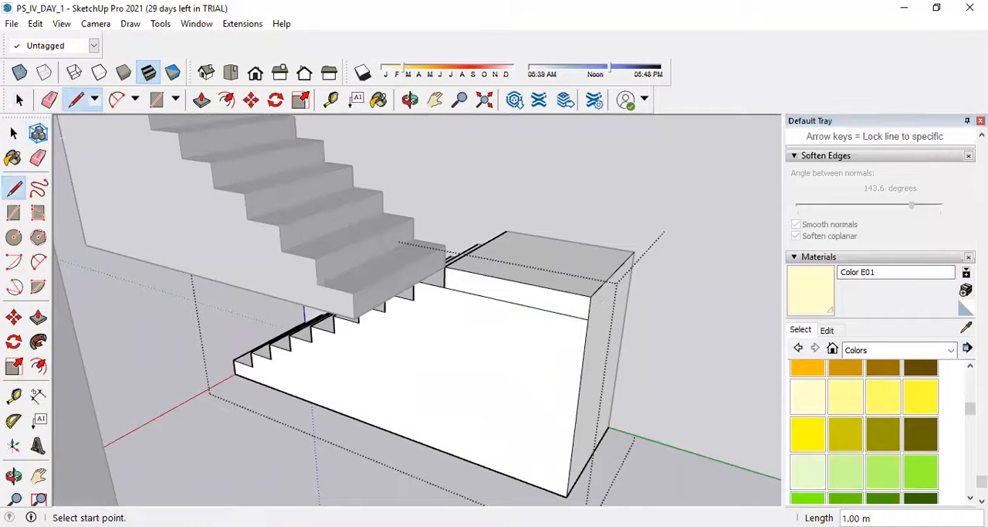
left_click(13, 133)
Push/Pull the strip along the landing's upper edge outward 1.00 m to extend the landing under the second flight.
key("p")
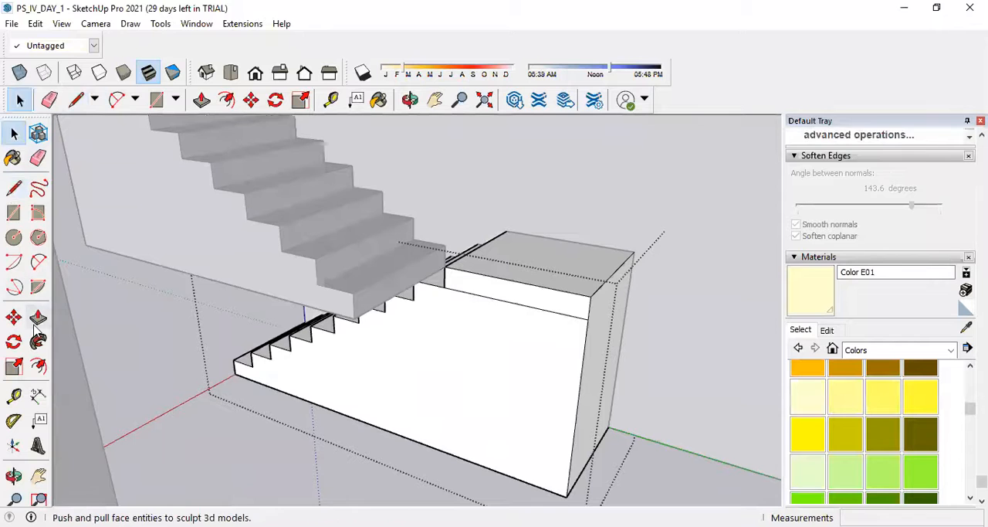
left_click(525, 300)
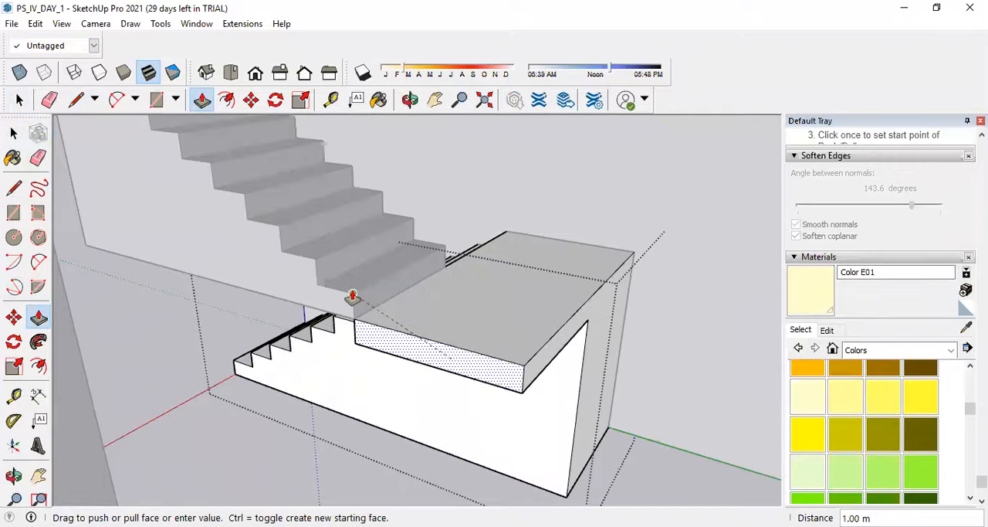
left_click(352, 297)
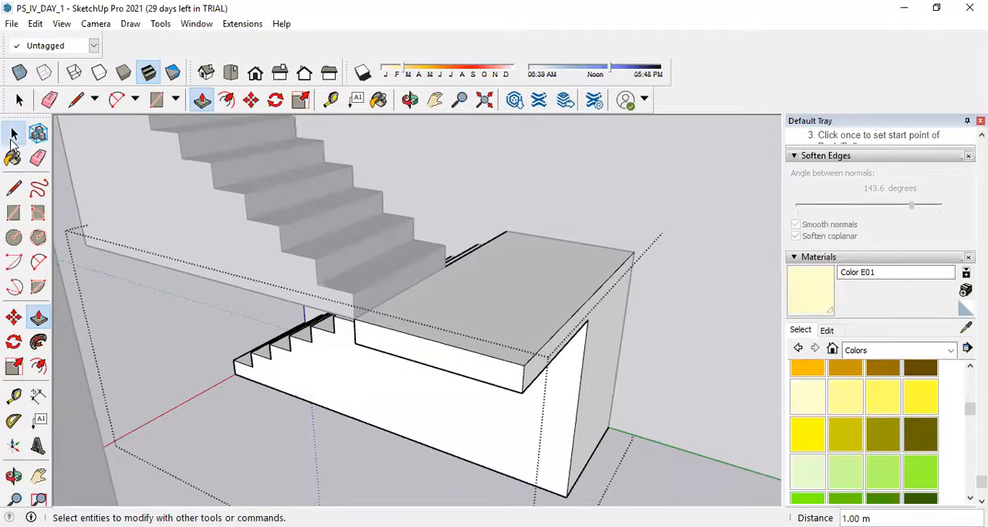
left_click(13, 132)
Try to draw a diagonal line down the upper flight's side while the lower staircase group is still open.
middle_click_drag(679, 416, 645, 330)
scroll(627, 285, "up", 4)
scroll(602, 210, "up", 2)
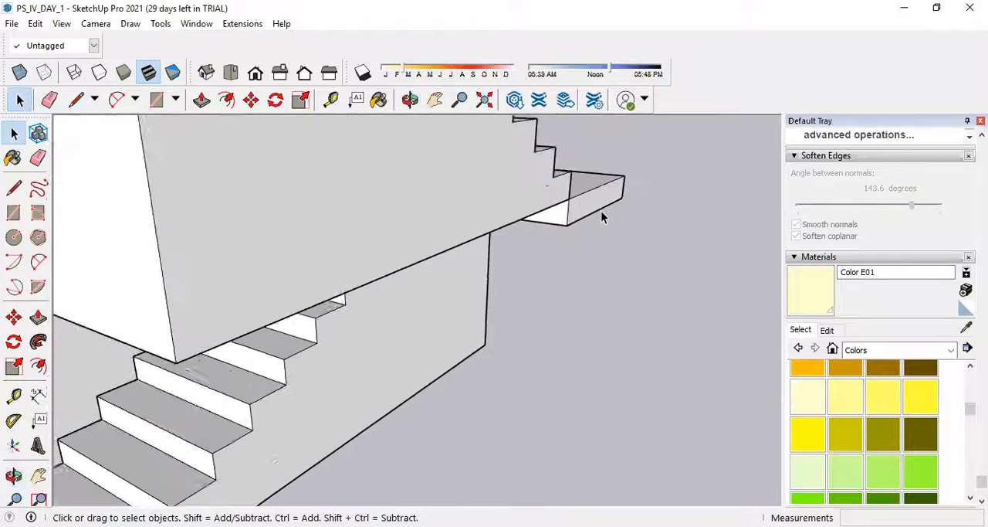
scroll(548, 216, "down", 5)
mouse_move(489, 220)
middle_mouse_down()
mouse_move(400, 218)
mouse_move(404, 185)
mouse_move(505, 274)
mouse_move(587, 289)
mouse_move(597, 247)
mouse_move(521, 217)
middle_mouse_up()
scroll(522, 216, "up", 3)
key("l")
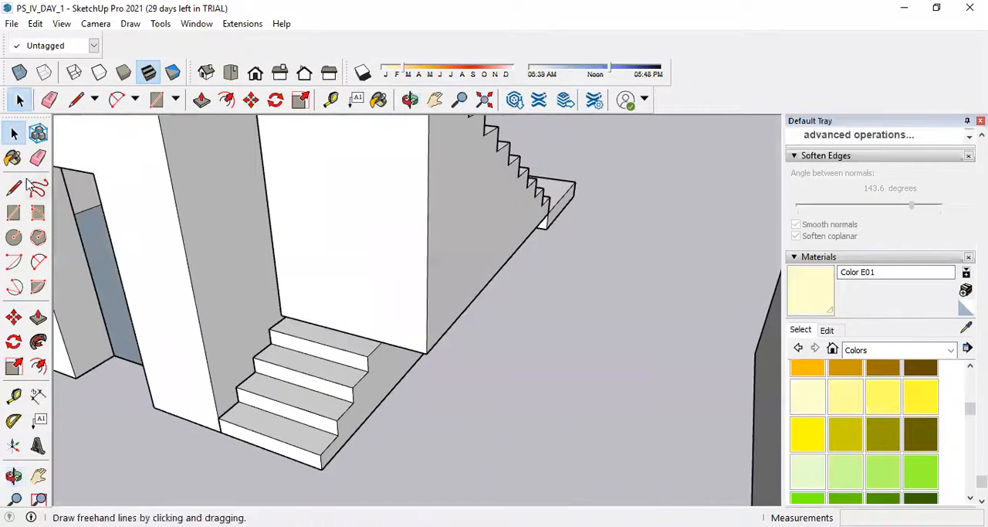
scroll(510, 420, "down", 5)
scroll(474, 293, "up", 5)
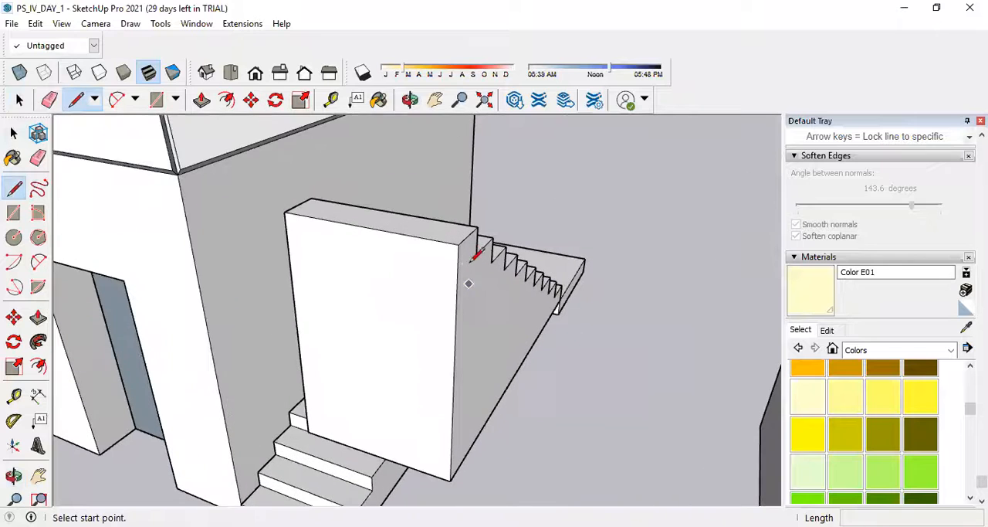
left_click(460, 244)
scroll(561, 300, "up", 3)
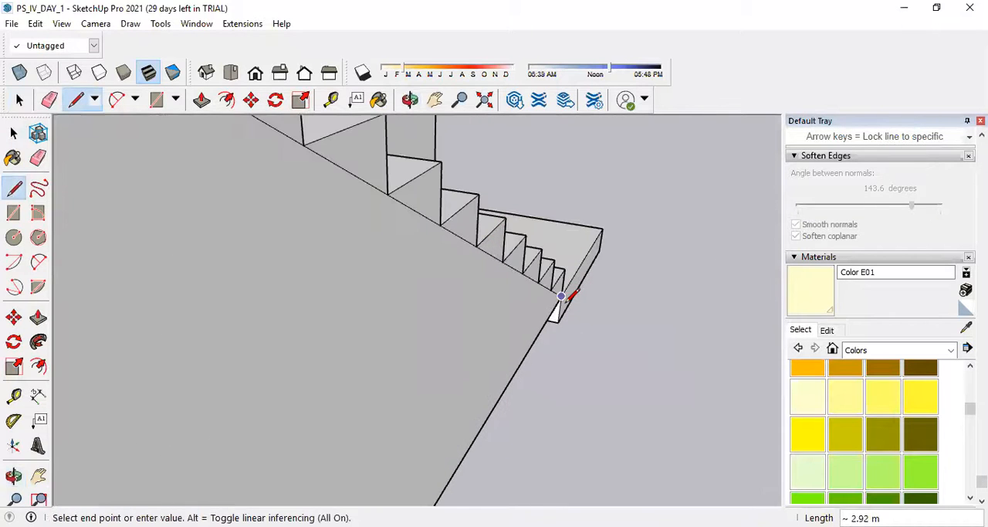
scroll(569, 287, "down", 5)
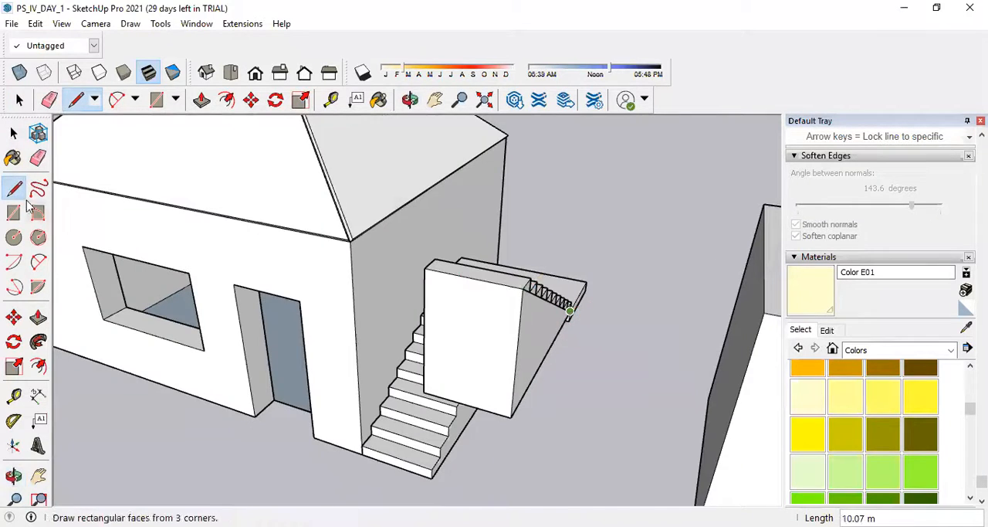
left_click(38, 158)
scroll(498, 297, "up", 5)
scroll(471, 300, "down", 10)
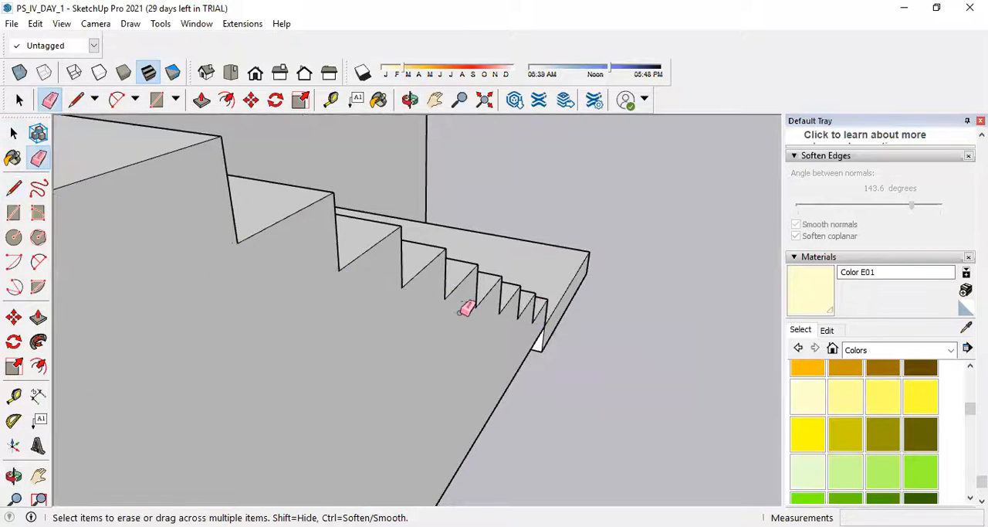
Open the upper staircase group and draw a diagonal line about 2.92 m long from its top corner to the lowest step's corner.
left_click(13, 133)
double_click(576, 395)
middle_click_drag(616, 397, 552, 370)
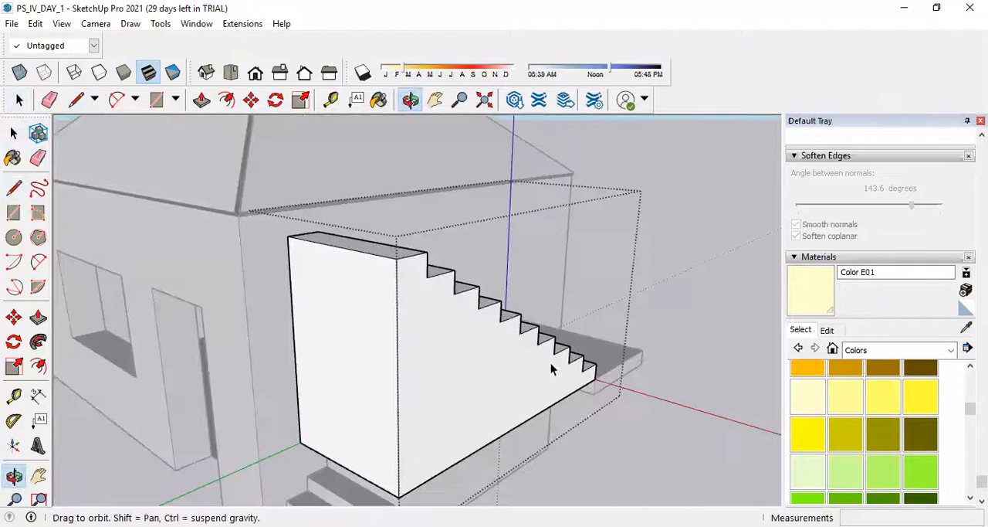
left_click(14, 188)
left_click(396, 258)
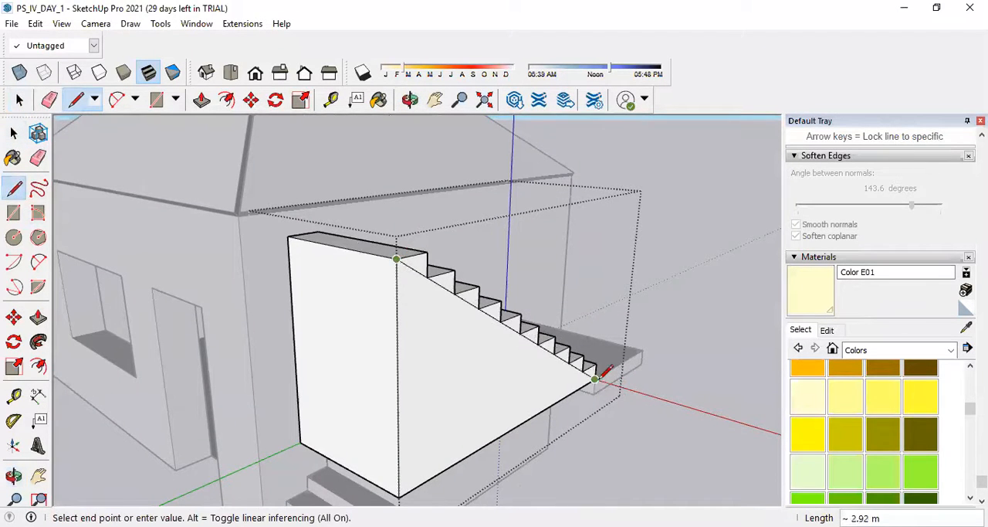
left_click(594, 379)
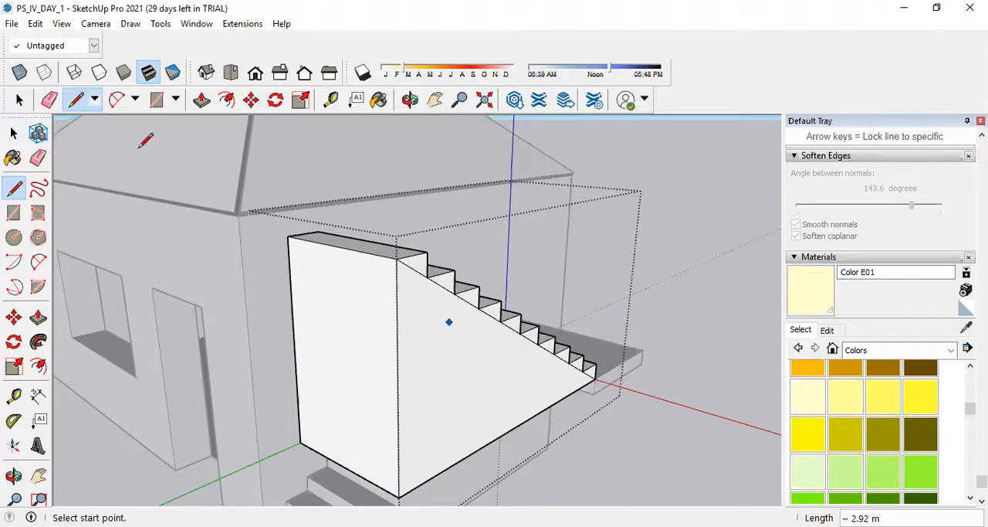
left_click(13, 132)
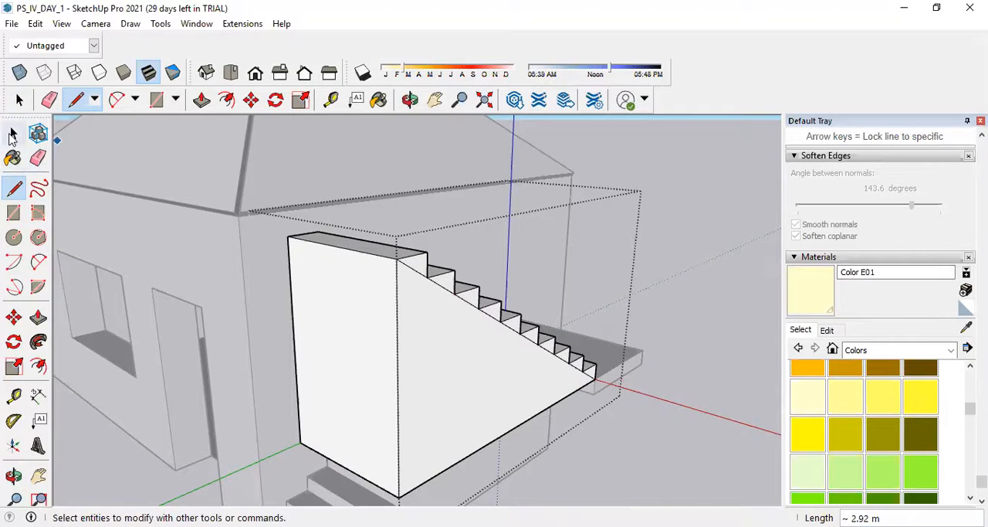
Push the triangular face below the diagonal inward 1.00 m to hollow out the underside of the upper flight.
left_click(457, 340)
left_click(201, 100)
left_click(468, 418)
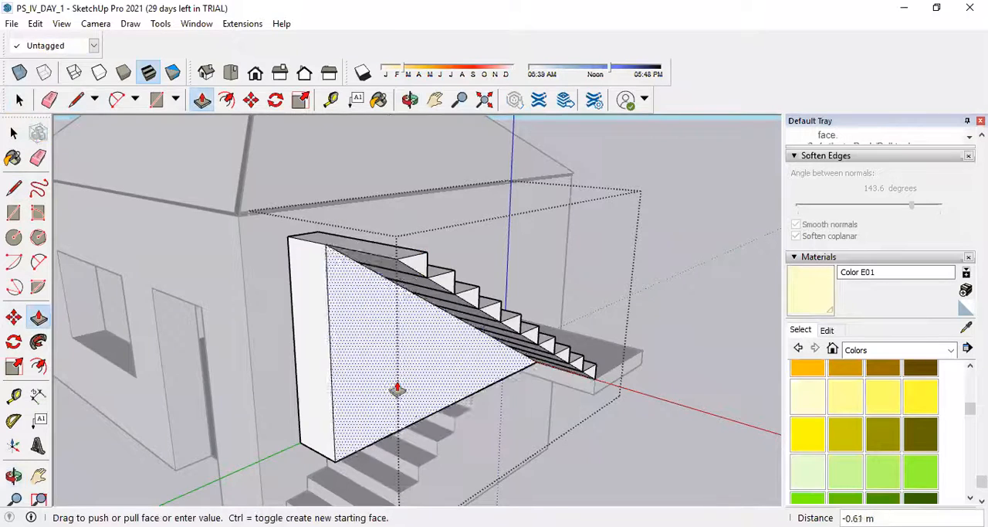
left_click(325, 325)
left_click(13, 133)
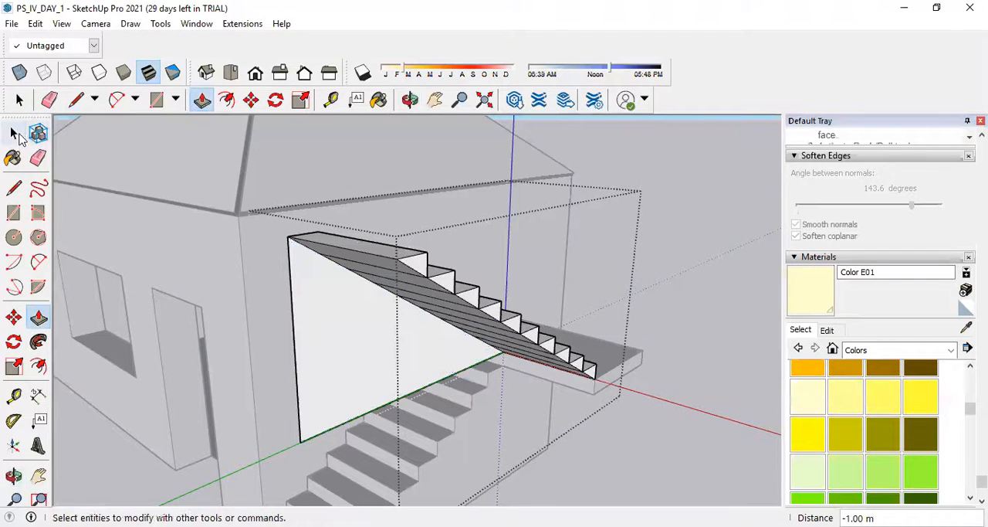
Delete the leftover triangular face and its loose vertical and bottom edges, and close the upper staircase group.
left_click(331, 301)
key("Delete")
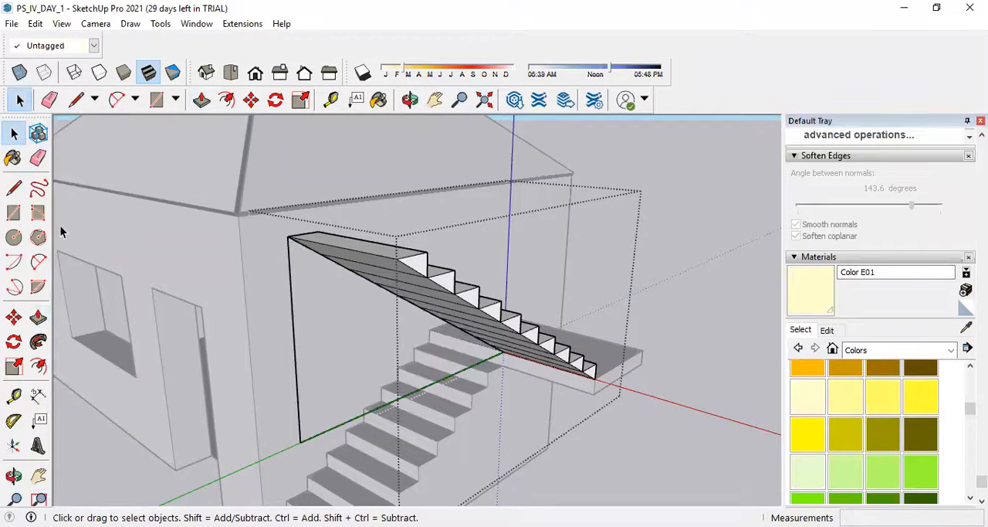
left_click(38, 157)
left_click(298, 298)
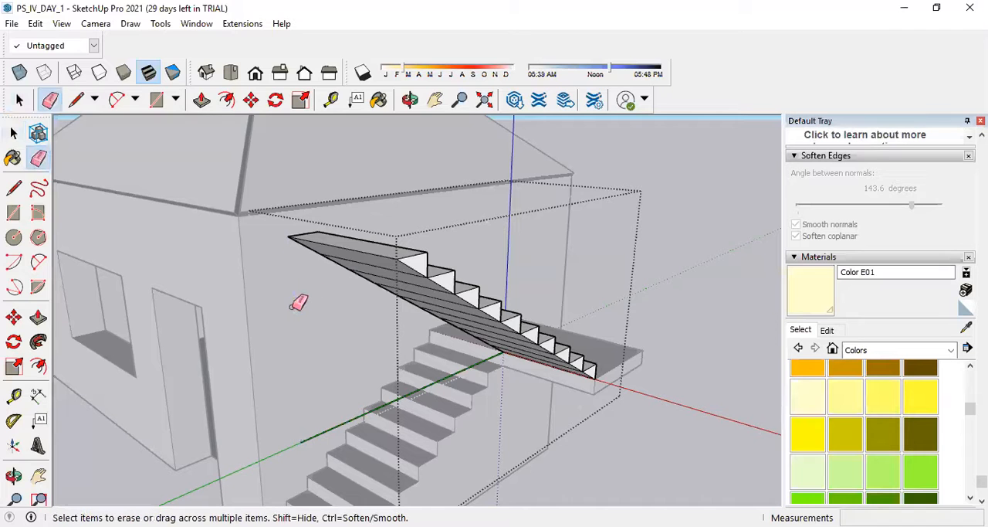
left_click(328, 429)
scroll(403, 411, "down", 3)
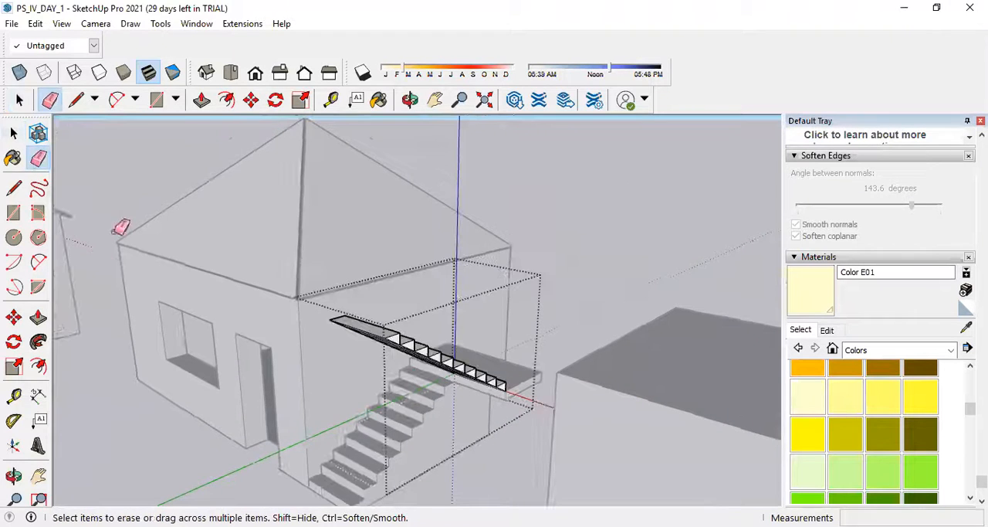
left_click(13, 135)
left_click(623, 290)
Open the lower staircase group and draw a diagonal line about 2.62 m long from the lowest step's corner to the landing's underside.
middle_click_drag(623, 295, 347, 341)
scroll(347, 342, "up", 3)
middle_click_drag(298, 372, 353, 326)
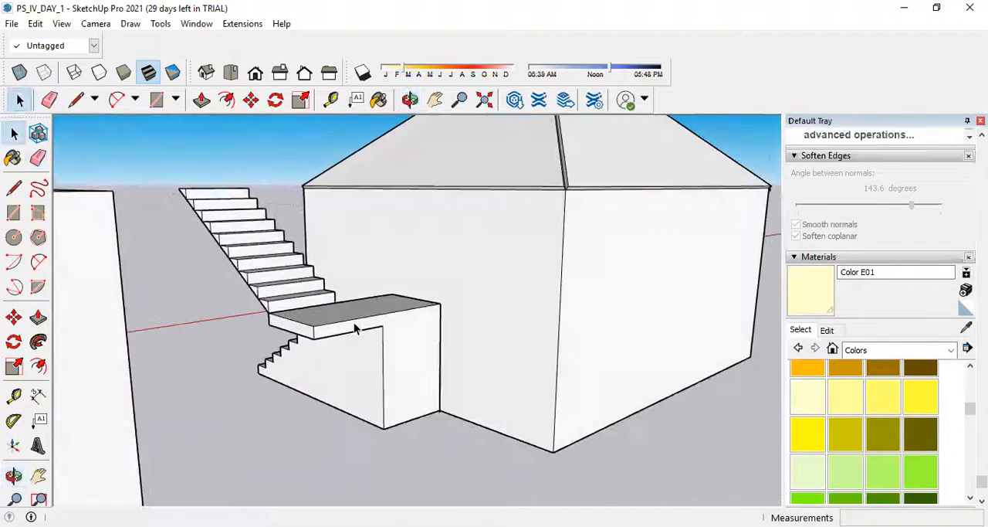
scroll(366, 344, "up", 4)
middle_click_drag(476, 344, 441, 370)
scroll(434, 371, "up", 2)
double_click(429, 365)
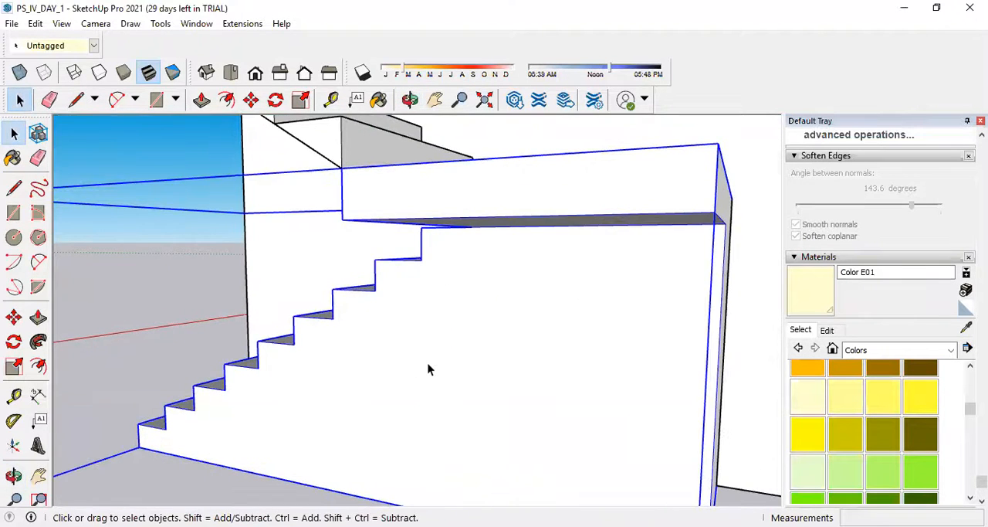
left_click(14, 189)
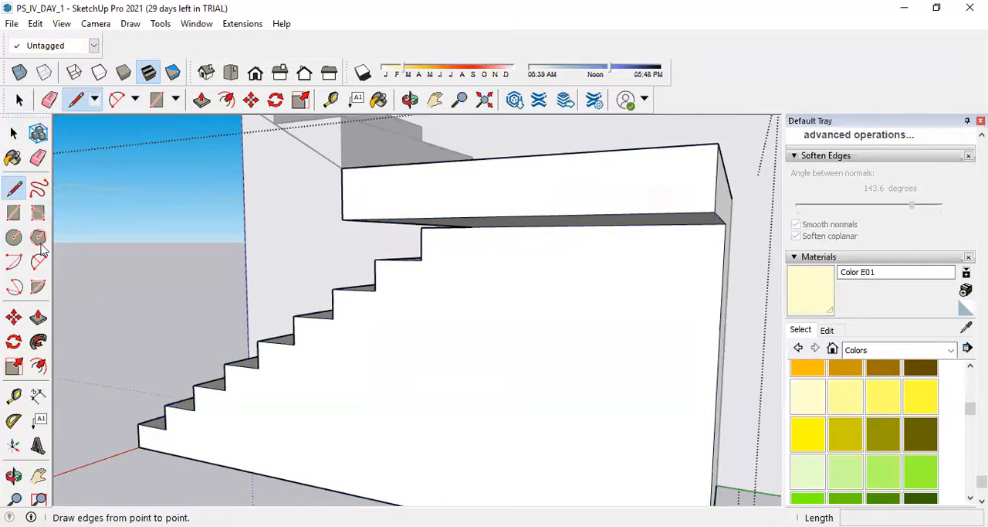
left_click(139, 448)
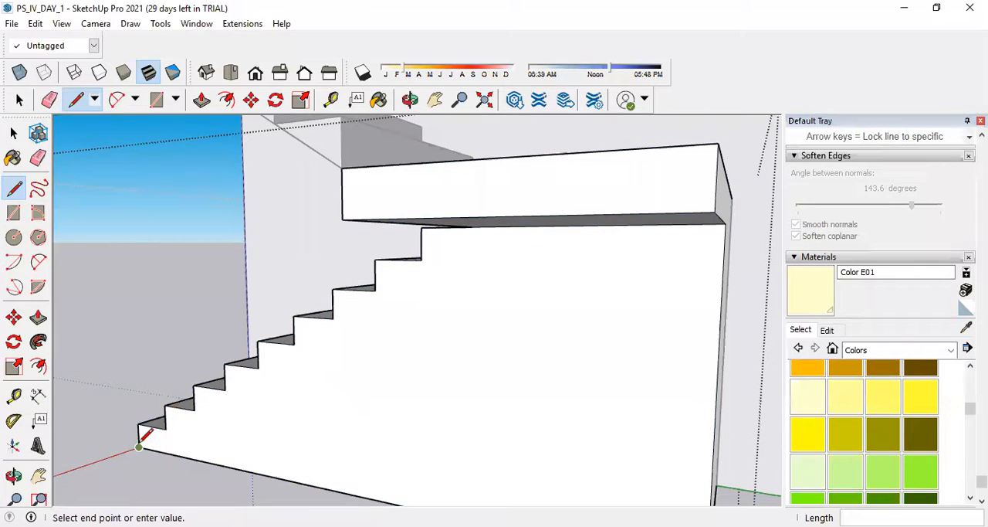
left_click(472, 230)
Push the side face below the lower flight's diagonal inward 1.00 m to open the underside, and close the group.
key("space")
left_click(412, 368)
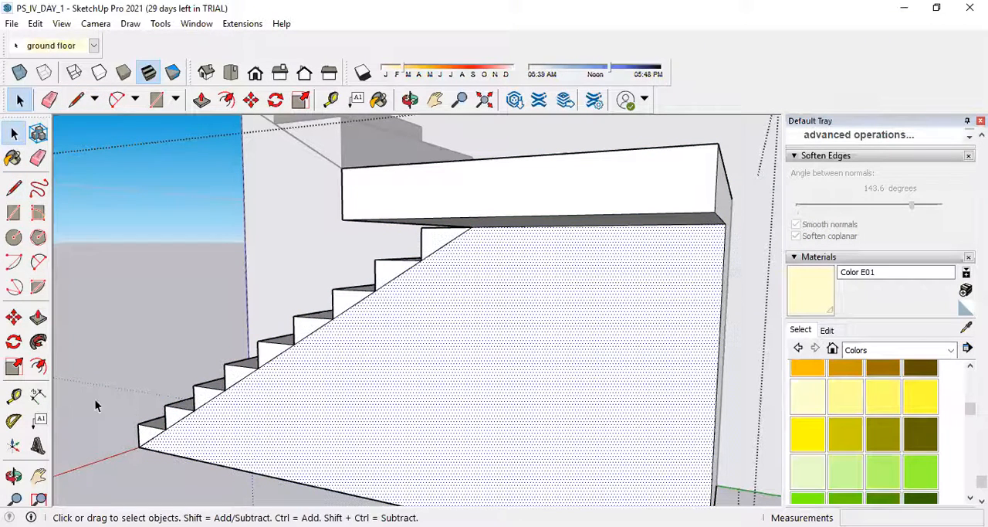
key("f")
key("p")
left_click(296, 443)
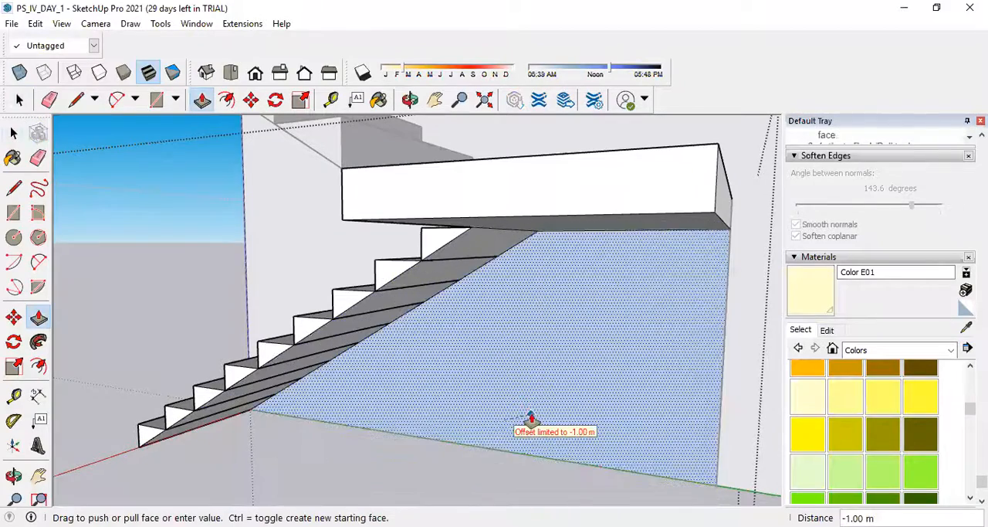
left_click(529, 420)
middle_click_drag(319, 363, 309, 304)
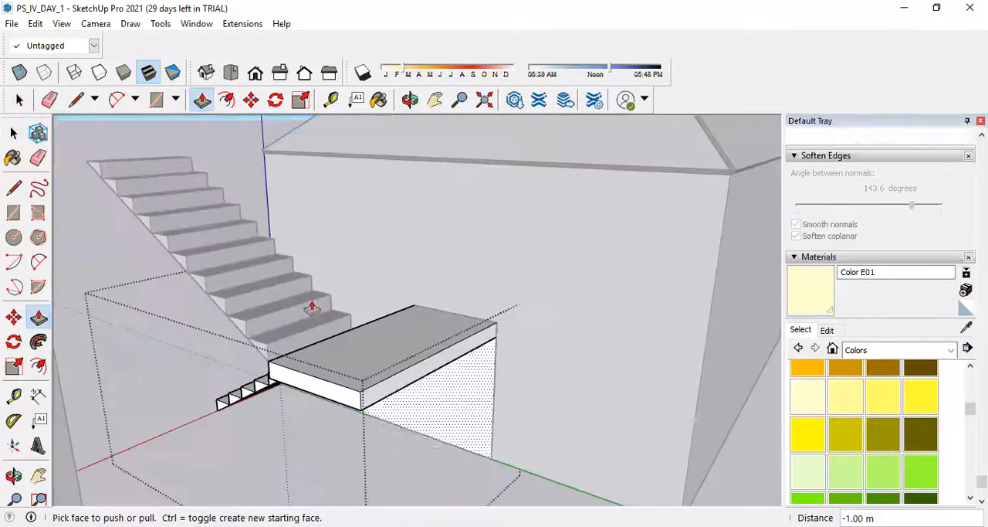
left_click(13, 133)
scroll(357, 307, "down", 5)
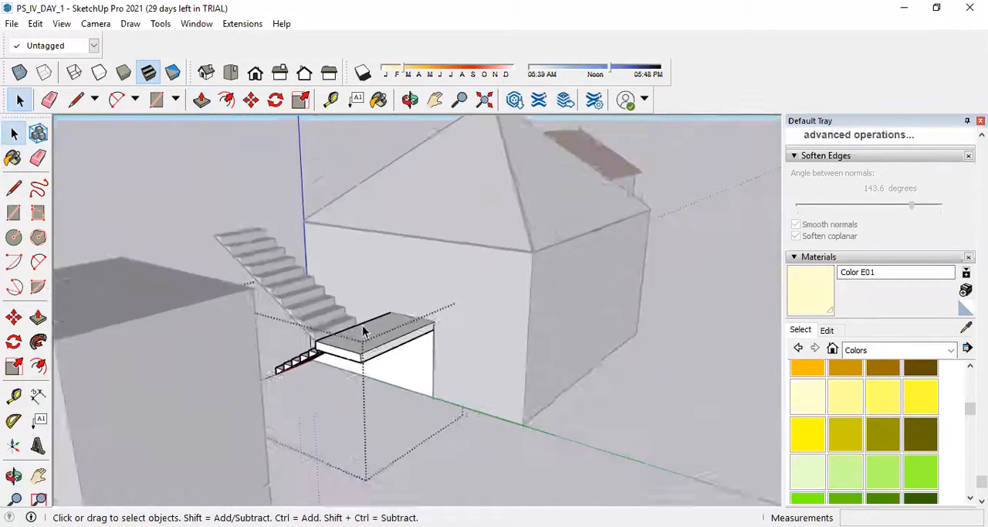
middle_click_drag(199, 240, 539, 377)
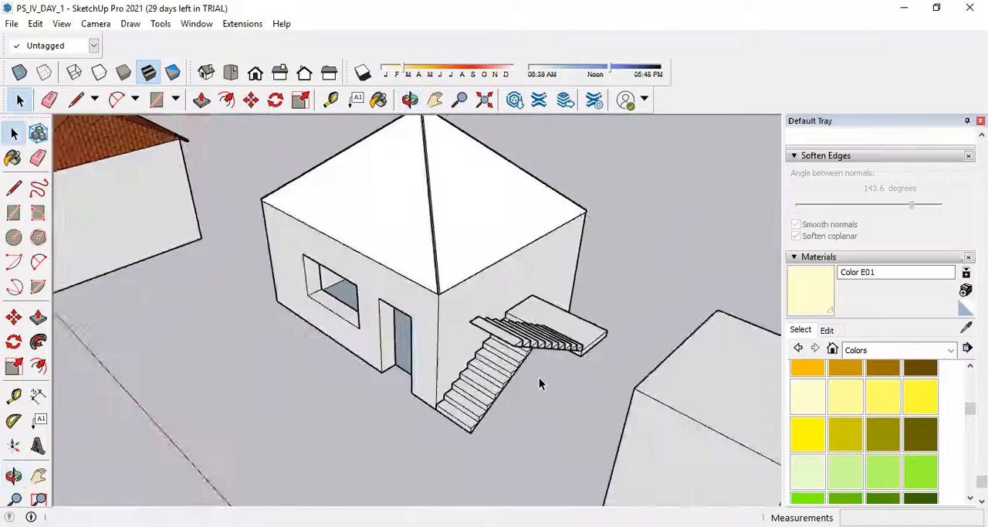
Combine the lower flight with its landing and the upper flight into one group.
scroll(541, 378, "up", 4)
scroll(609, 359, "up", 5)
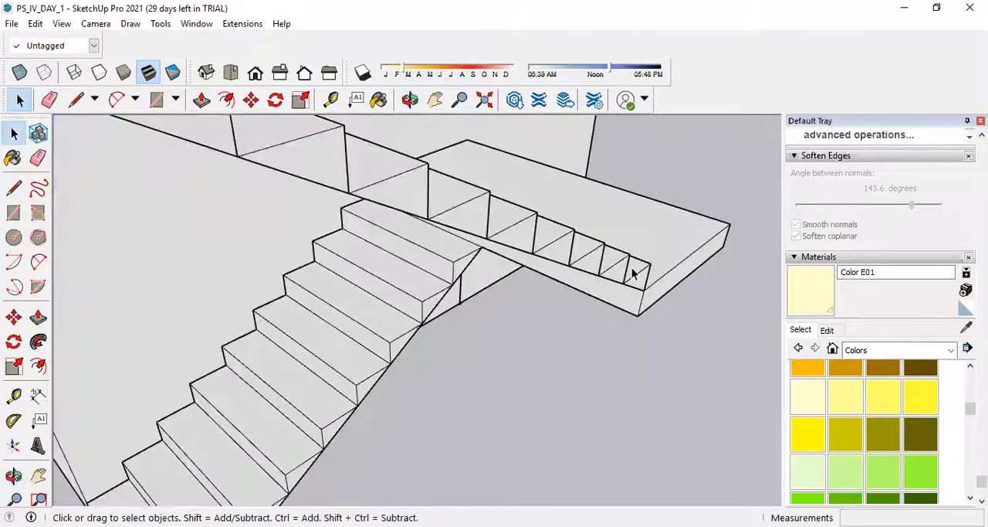
scroll(716, 381, "down", 4)
middle_click_drag(666, 274, 662, 340)
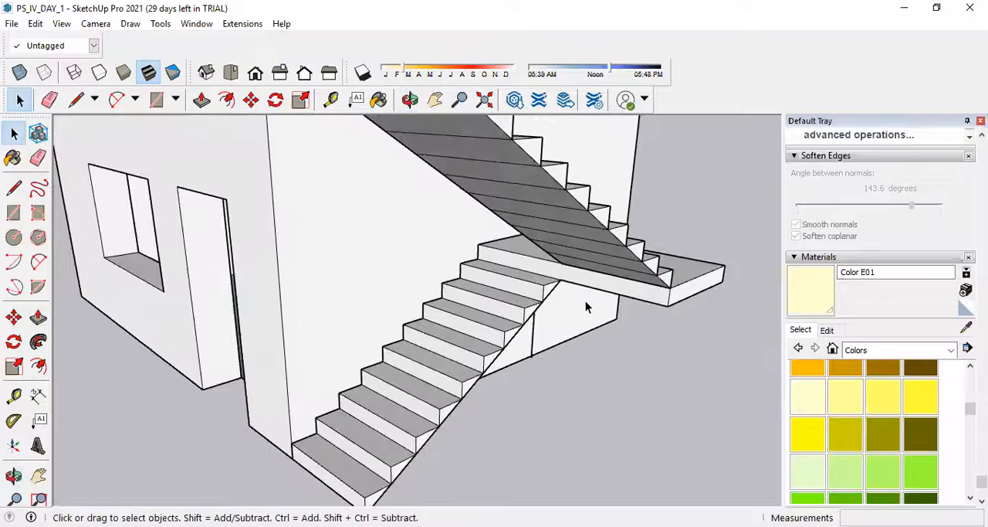
scroll(630, 317, "down", 4)
middle_click_drag(607, 353, 610, 379)
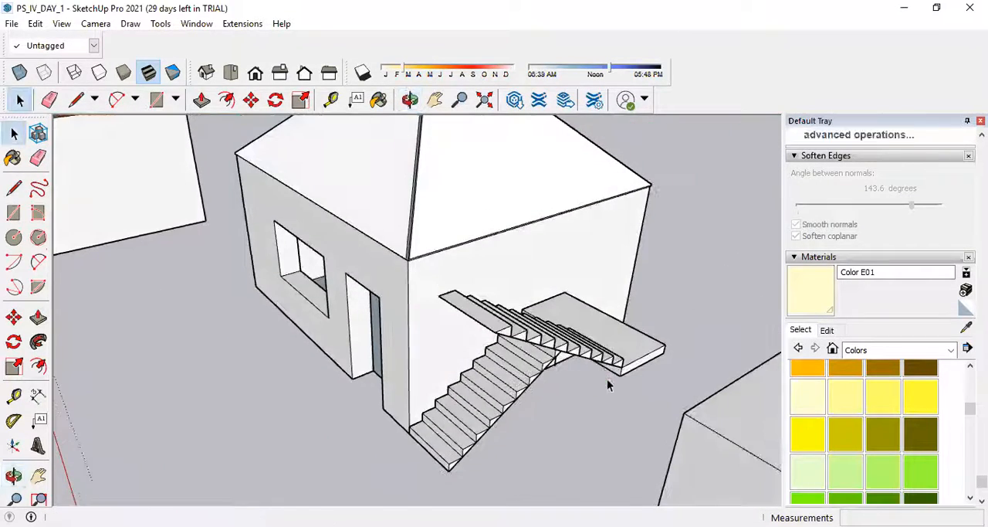
scroll(606, 377, "up", 3)
scroll(585, 369, "down", 3)
scroll(584, 369, "up", 2)
left_click(563, 351)
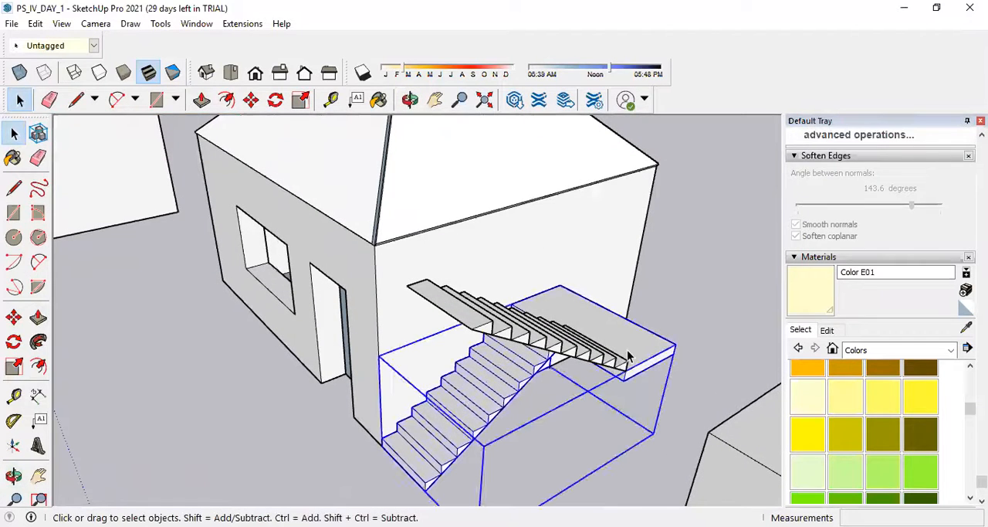
right_click(563, 351)
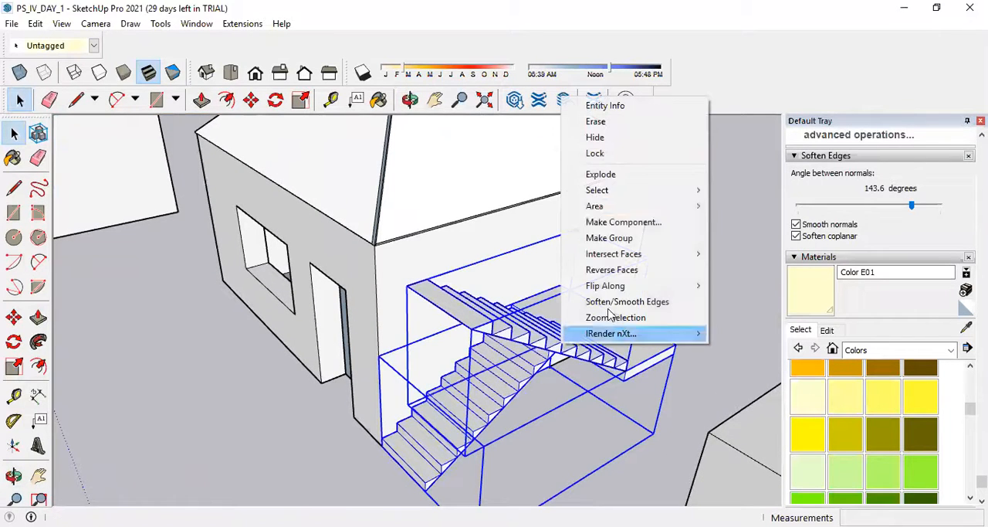
left_click(624, 238)
Examine the grouped staircase against the house and the rest of the scene from several sides.
scroll(625, 276, "up", 3)
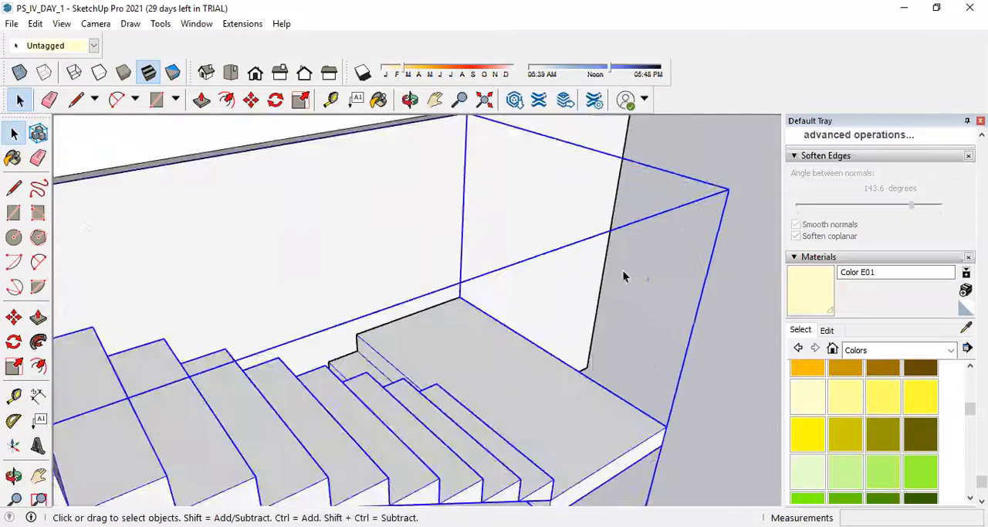
scroll(596, 279, "down", 5)
middle_click_drag(565, 338, 593, 347)
left_click(594, 347)
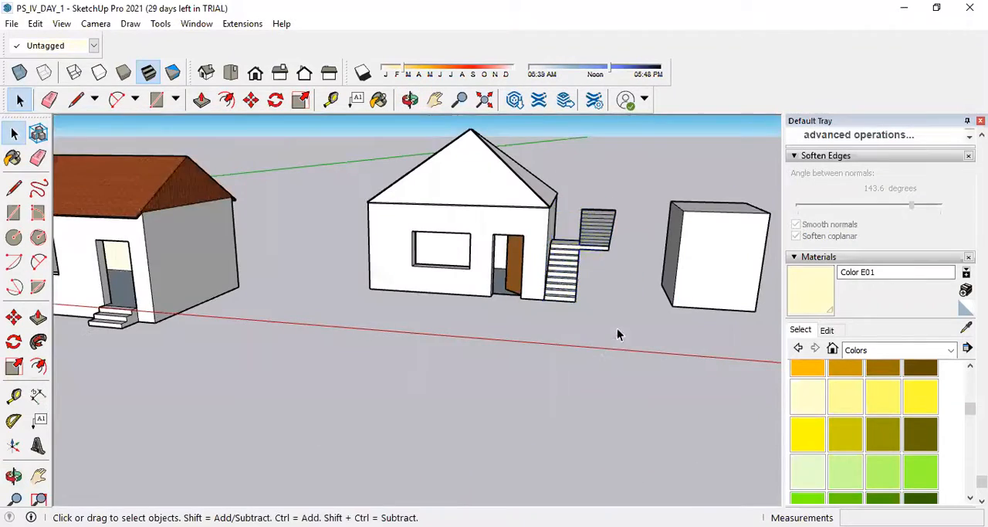
scroll(651, 280, "down", 4)
middle_click_drag(651, 280, 115, 340)
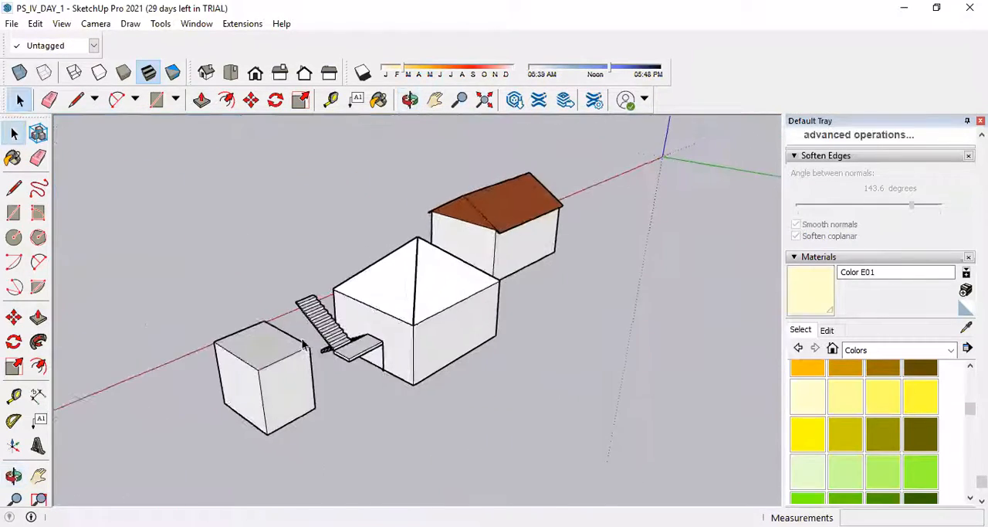
scroll(517, 342, "down", 4)
middle_click_drag(516, 342, 599, 282, "shift")
scroll(398, 423, "up", 4)
scroll(419, 407, "down", 3)
middle_click_drag(466, 417, 443, 465)
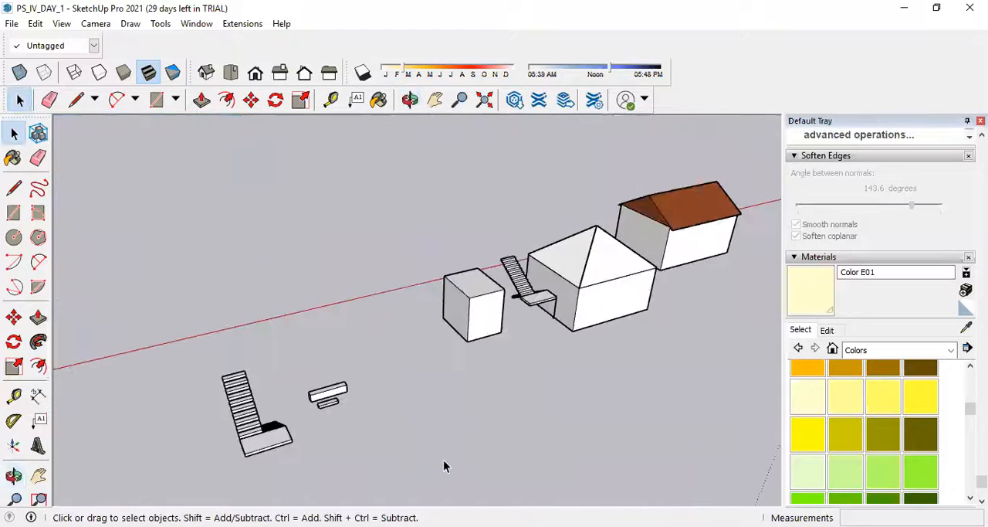
scroll(594, 199, "up", 4)
scroll(538, 295, "up", 3)
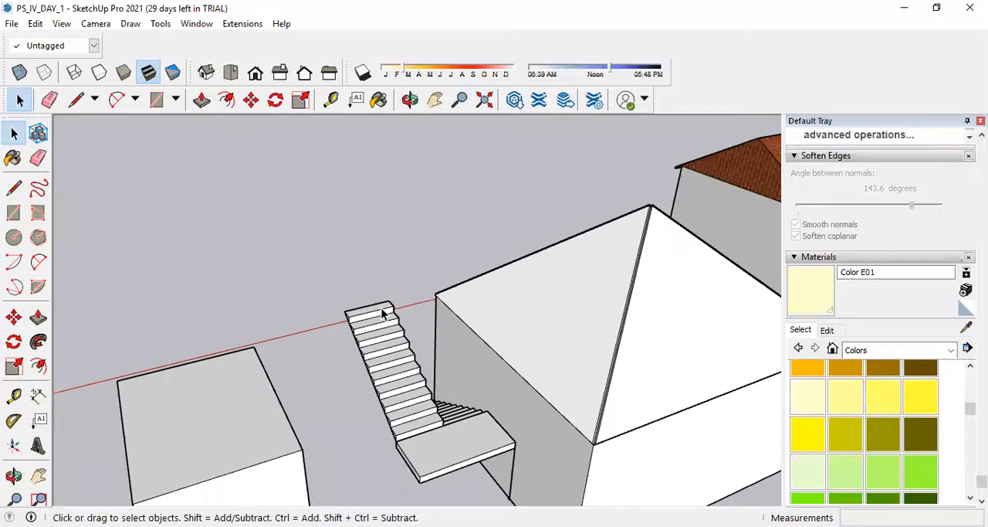
scroll(312, 334, "down", 3)
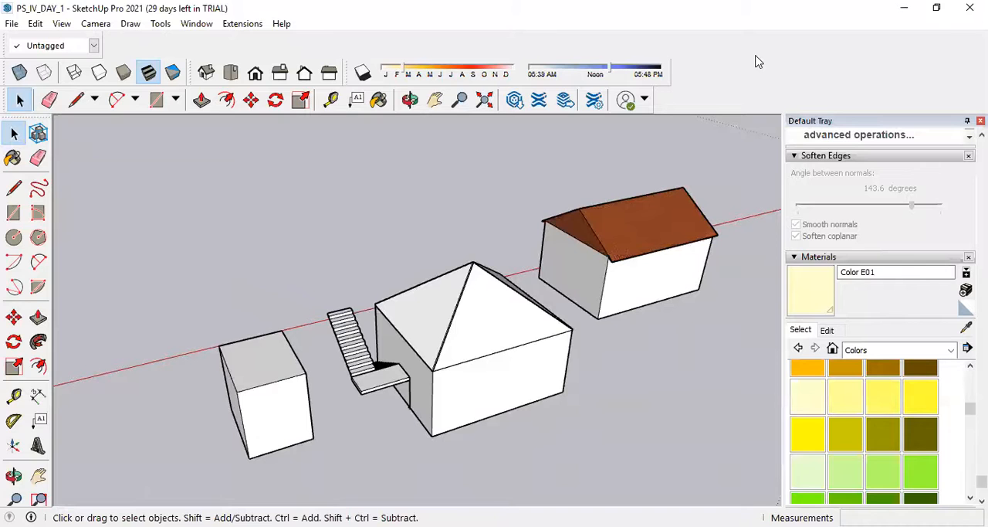
scroll(551, 262, "down", 6)
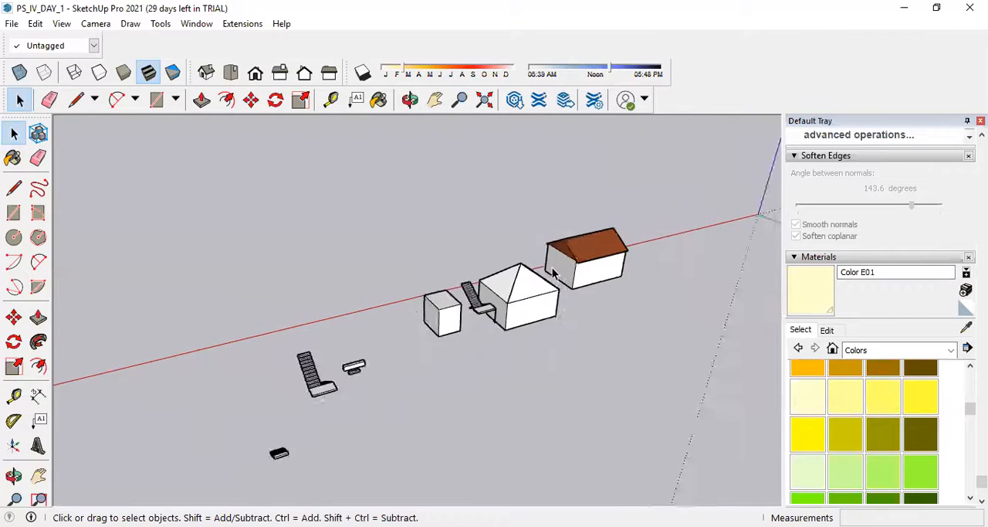
Save the model as a new file named PS_IV_DAY_2 in the tcet tecchinova 2020 folder on the Desktop.
left_click(12, 24)
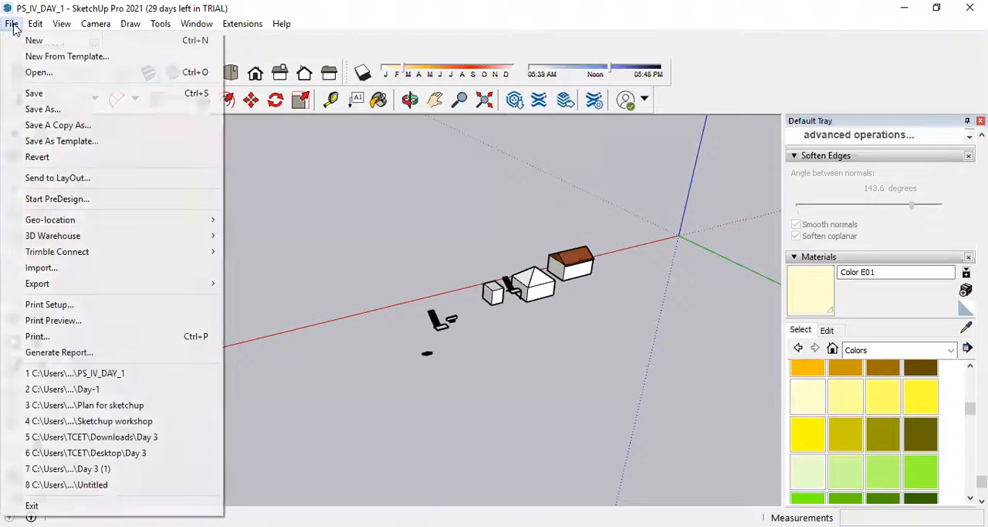
left_click(54, 114)
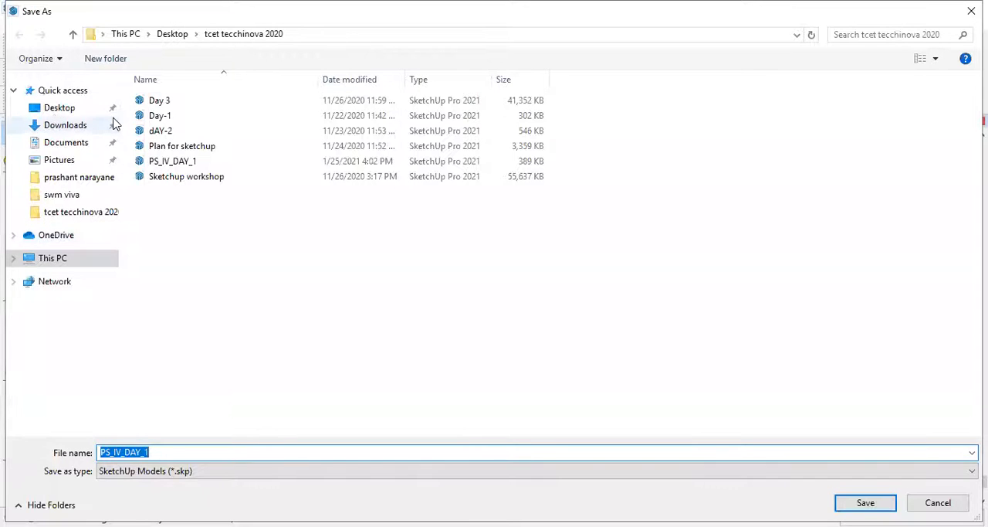
left_click(65, 106)
double_click(182, 448)
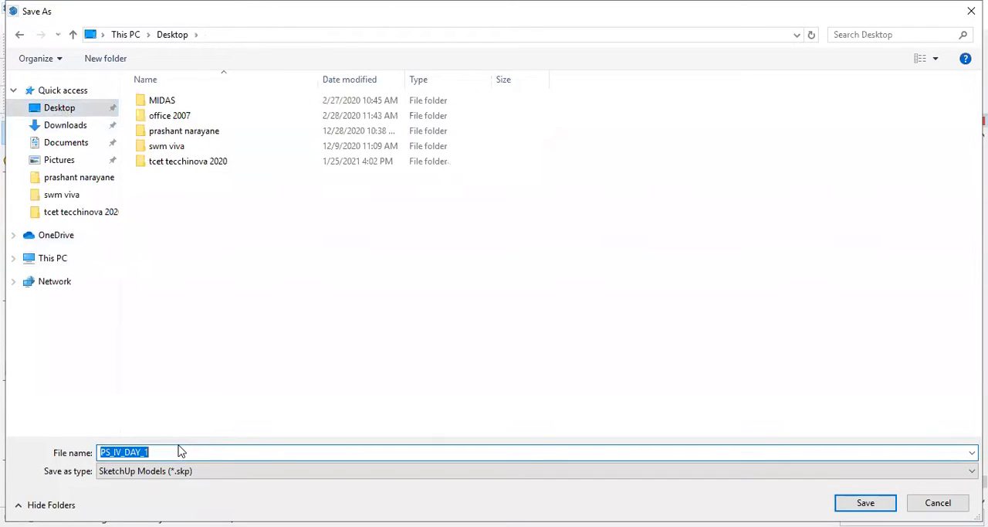
left_click(179, 450)
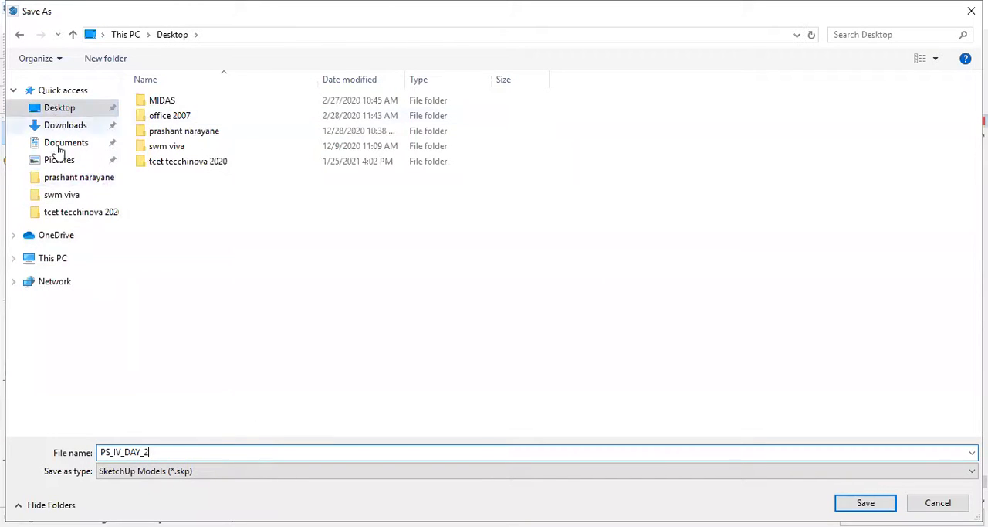
left_click(185, 168)
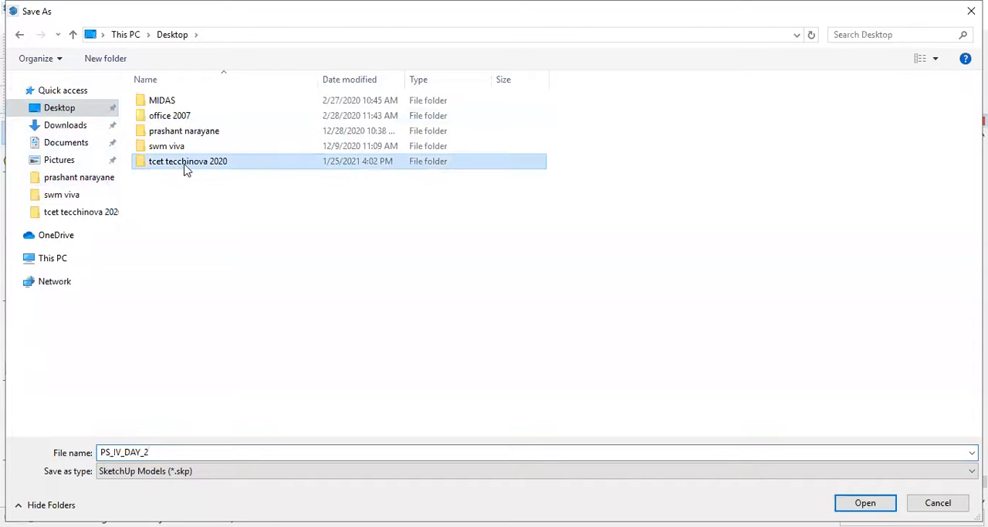
left_click(866, 503)
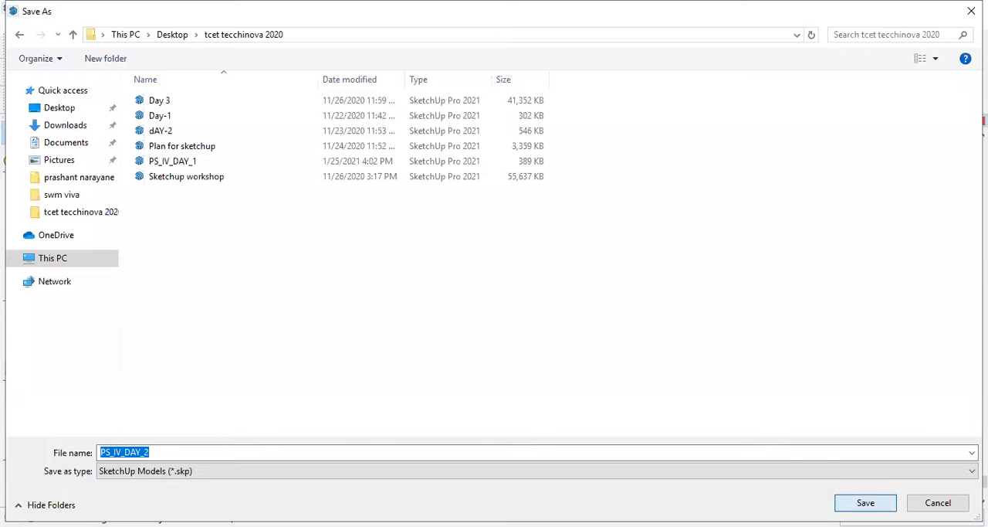
left_click(866, 503)
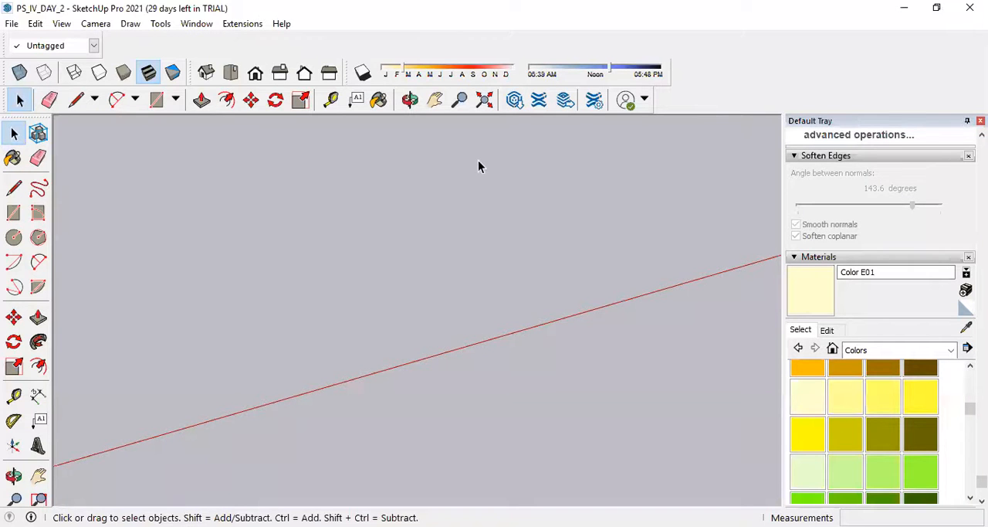
scroll(500, 266, "down", 5)
scroll(507, 333, "up", 3)
scroll(491, 241, "down", 2)
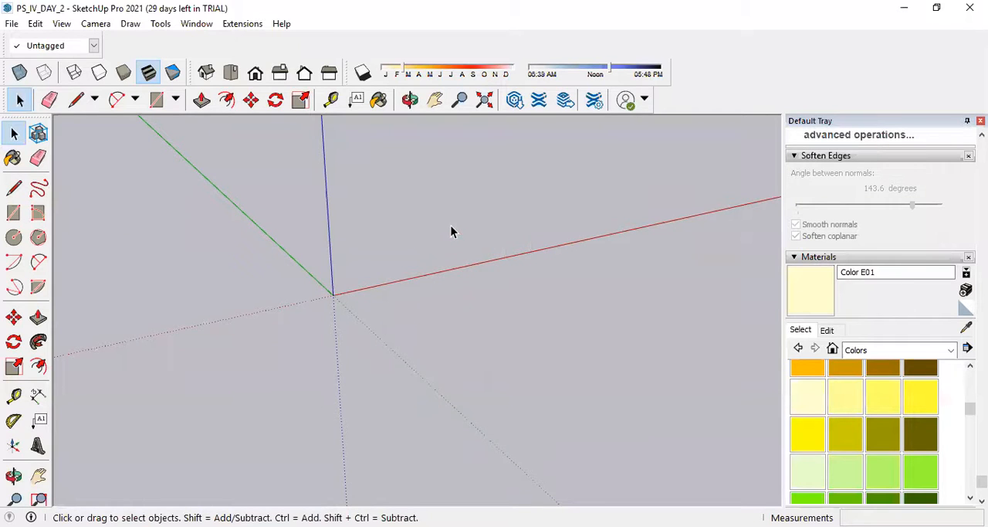
middle_click_drag(461, 258, 326, 321, "shift")
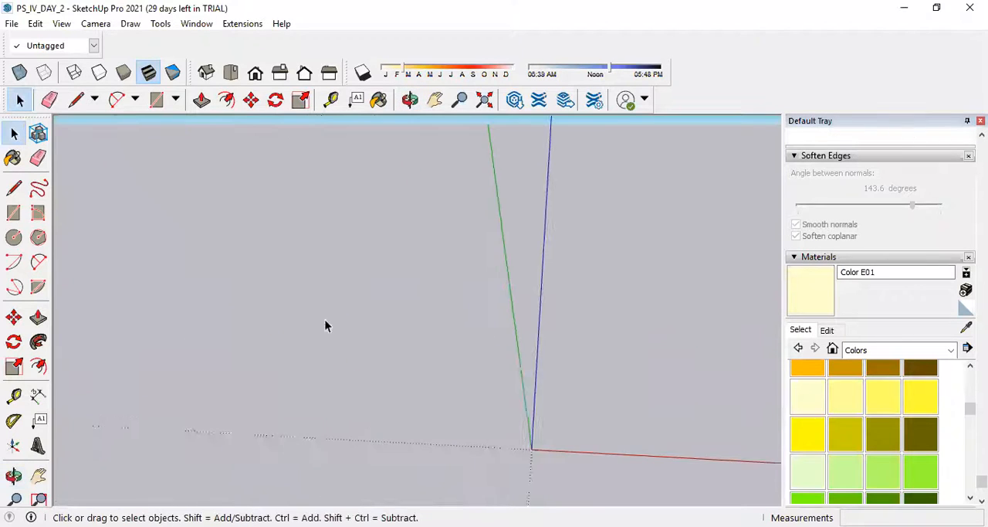
scroll(265, 305, "down", 5)
middle_click_drag(617, 388, 543, 366)
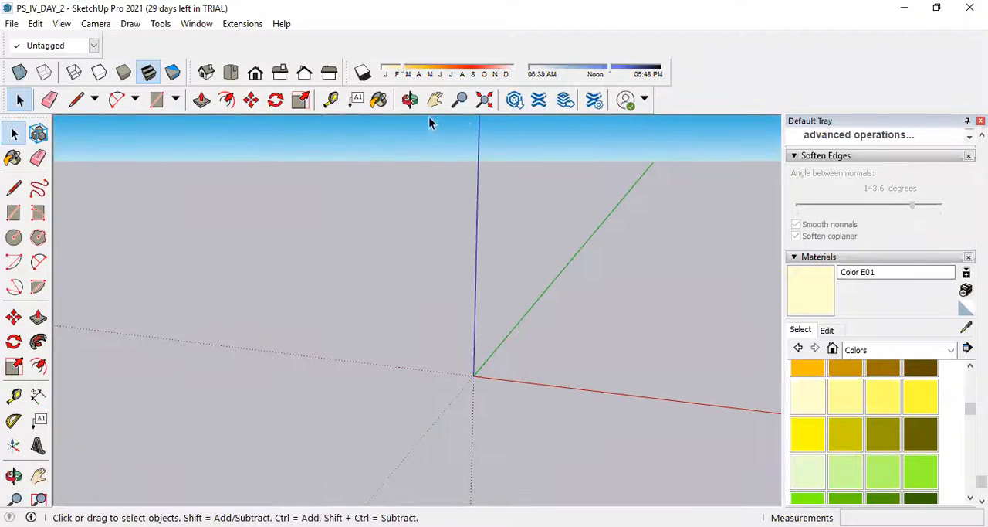
scroll(97, 189, "down", 3)
scroll(587, 334, "up", 2)
scroll(648, 361, "down", 2)
scroll(651, 356, "down", 2)
middle_click_drag(648, 349, 517, 368)
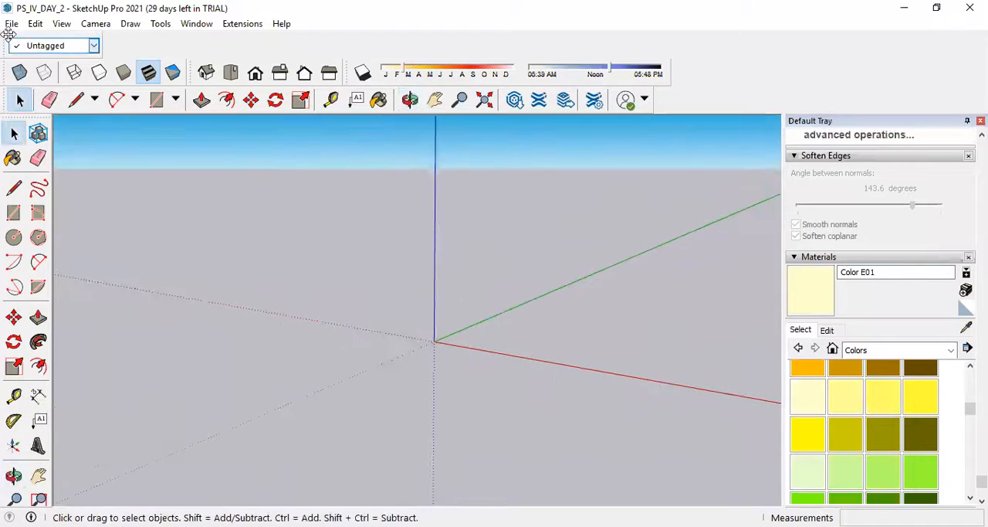
Import the AutoCAD file Drawing5.dwg from the Downloads folder into the empty model.
left_click(12, 24)
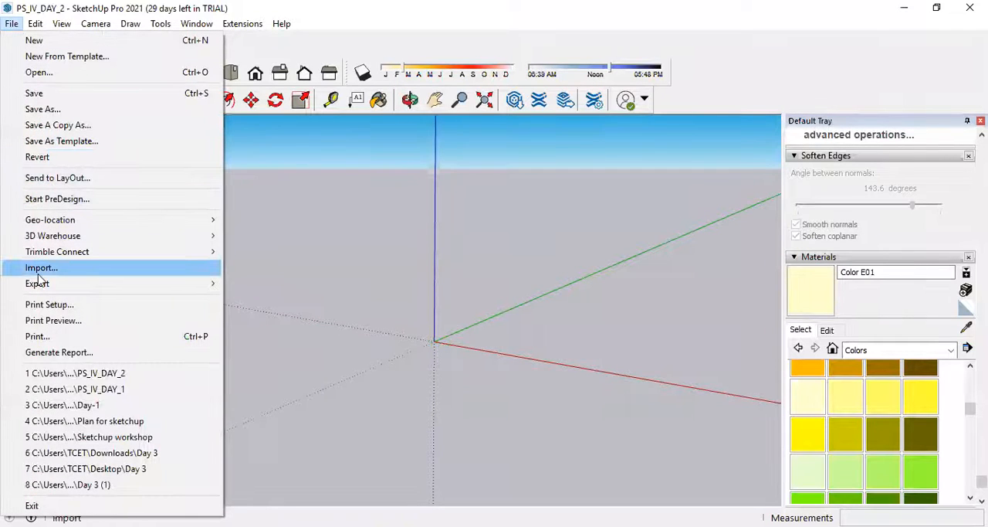
left_click(37, 268)
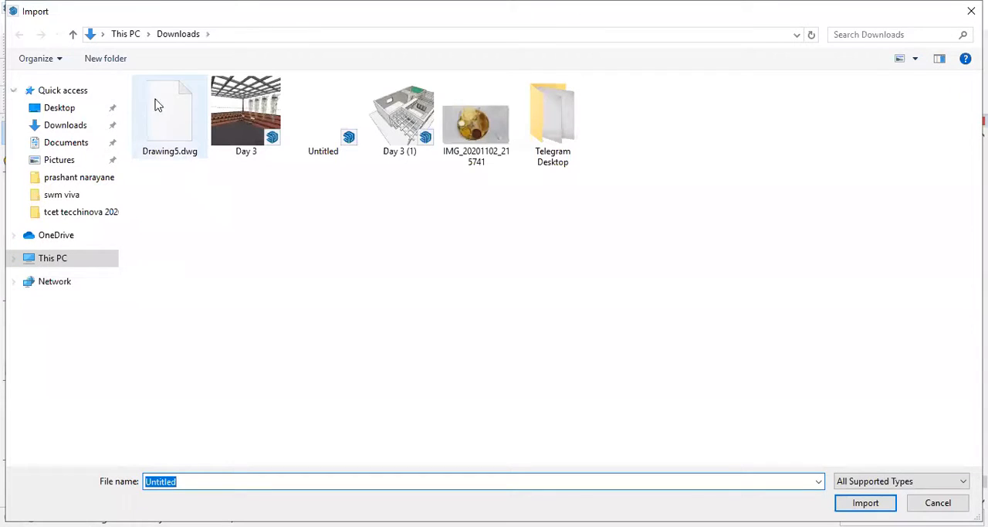
left_click(164, 148)
double_click(164, 147)
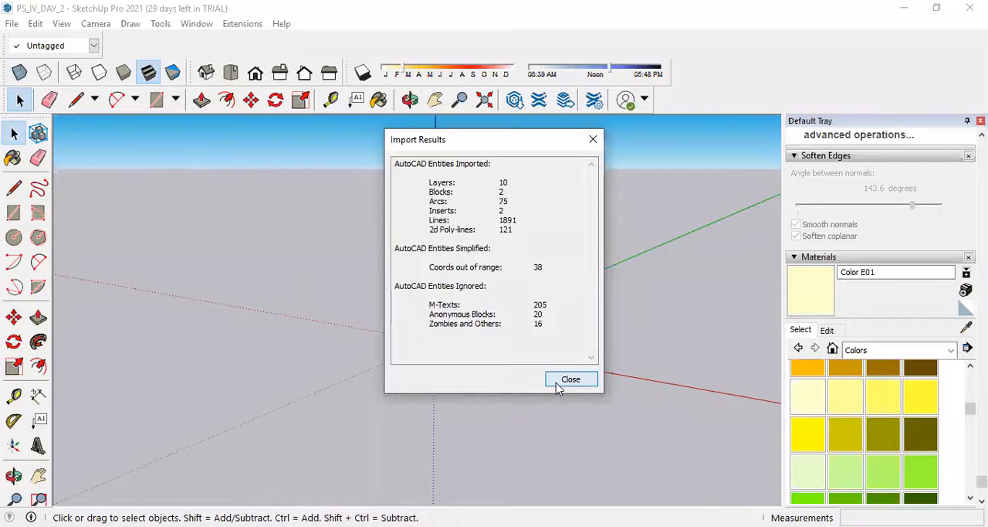
Close the import summary and examine the imported floor plans, including the plan carrying the section line and arrows.
left_click(558, 381)
middle_click_drag(603, 278, 478, 397)
scroll(340, 246, "up", 3)
scroll(340, 245, "up", 3)
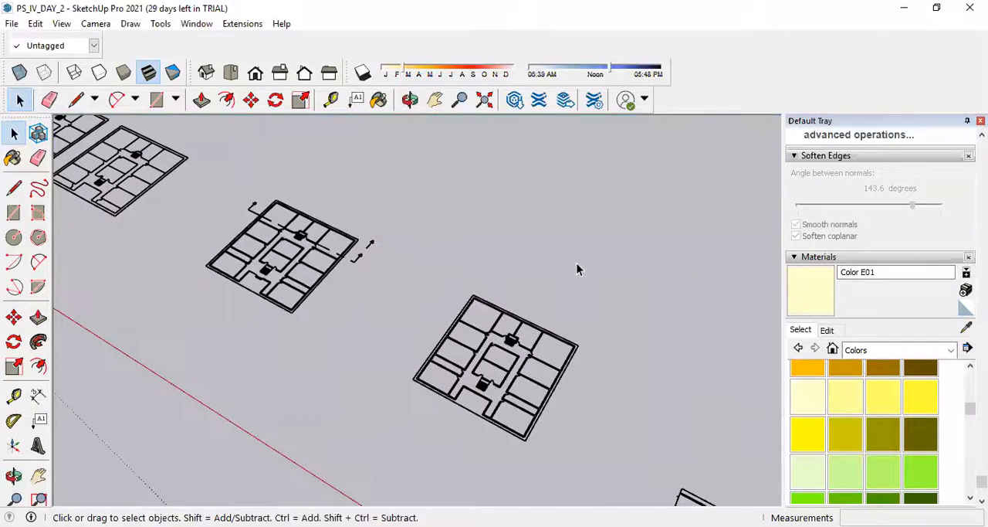
scroll(577, 269, "down", 3)
scroll(237, 157, "up", 3)
scroll(278, 182, "up", 3)
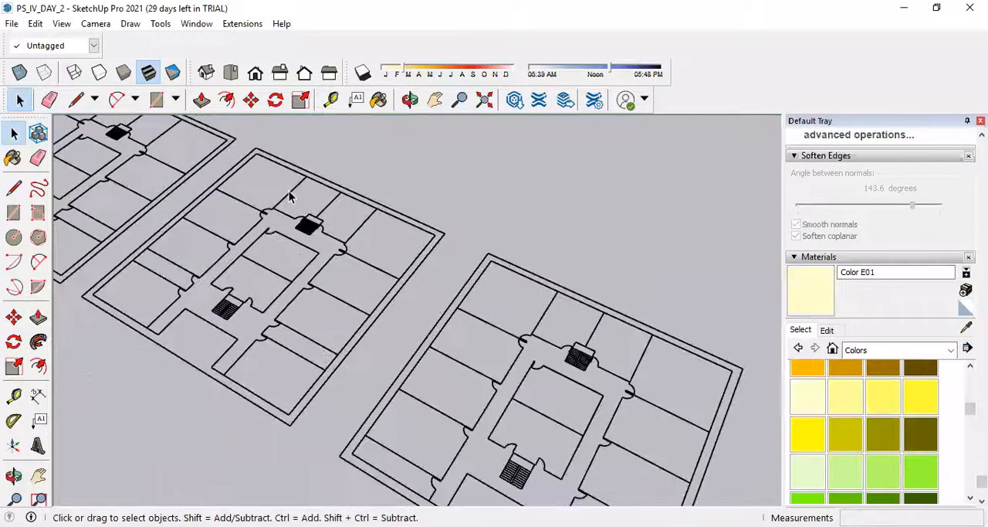
scroll(458, 234, "down", 2)
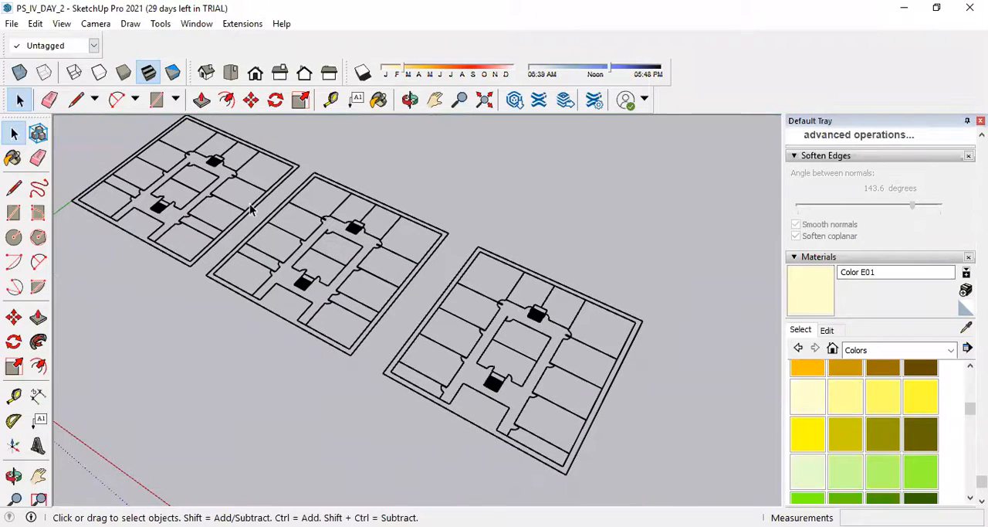
scroll(420, 320, "up", 4)
scroll(548, 351, "up", 2)
scroll(502, 333, "up", 2)
scroll(302, 280, "down", 6)
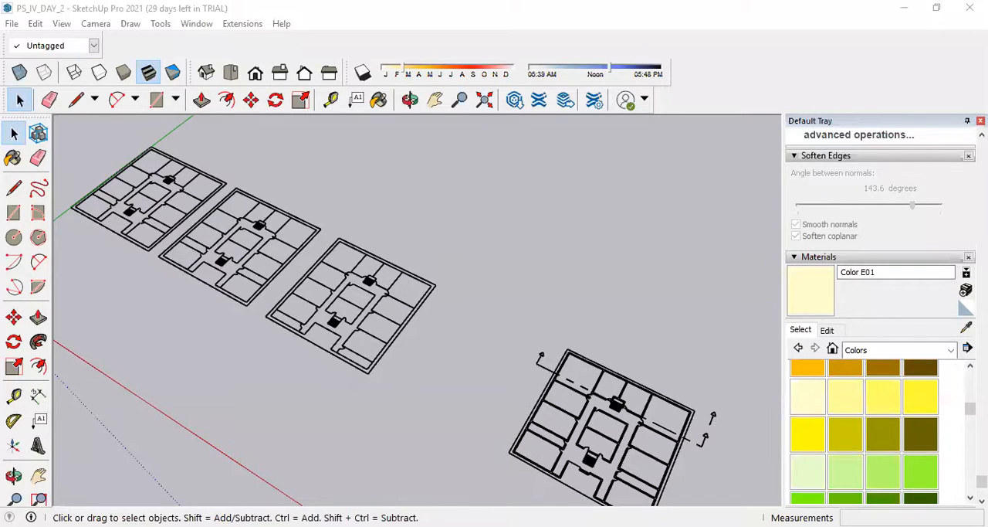
scroll(370, 302, "down", 4)
scroll(523, 449, "up", 3)
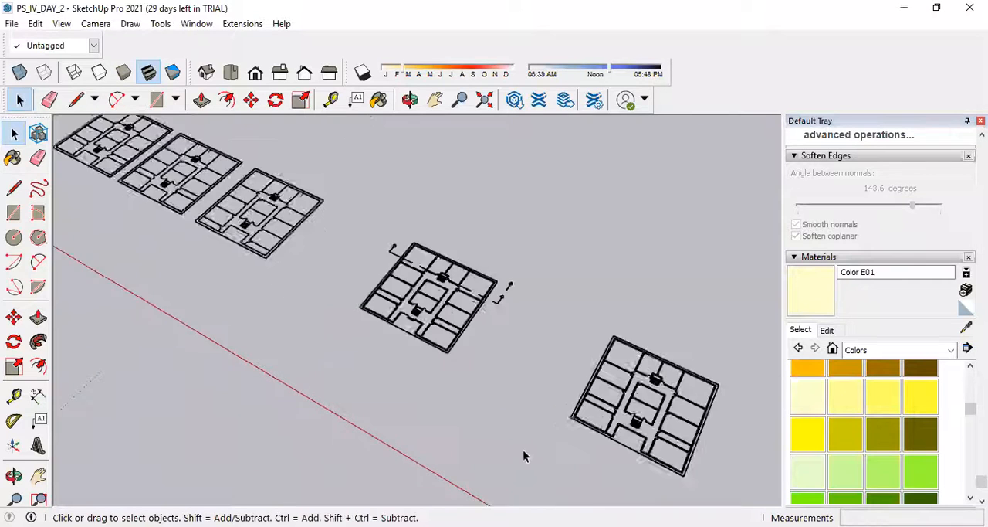
scroll(374, 201, "up", 4)
scroll(479, 271, "up", 3)
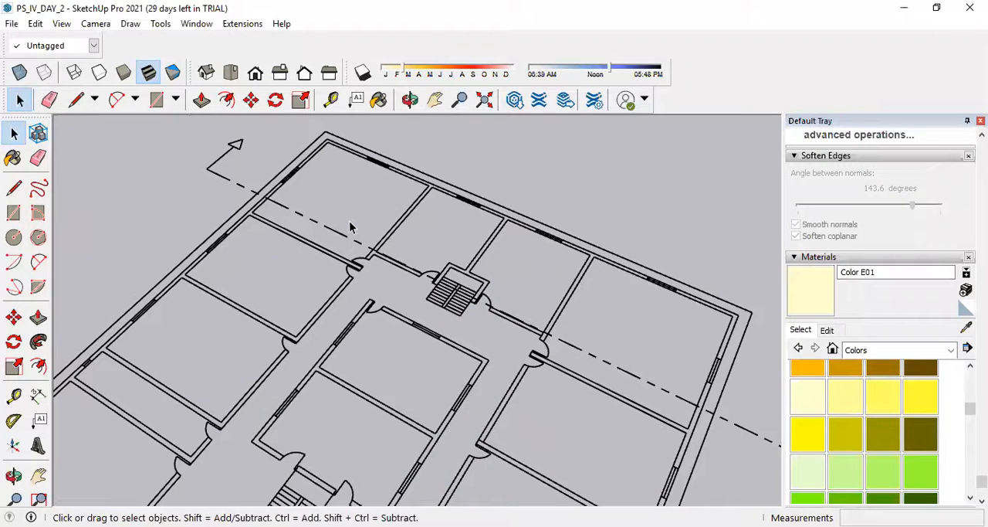
scroll(350, 226, "up", 2)
left_click(38, 158)
scroll(167, 163, "up", 3)
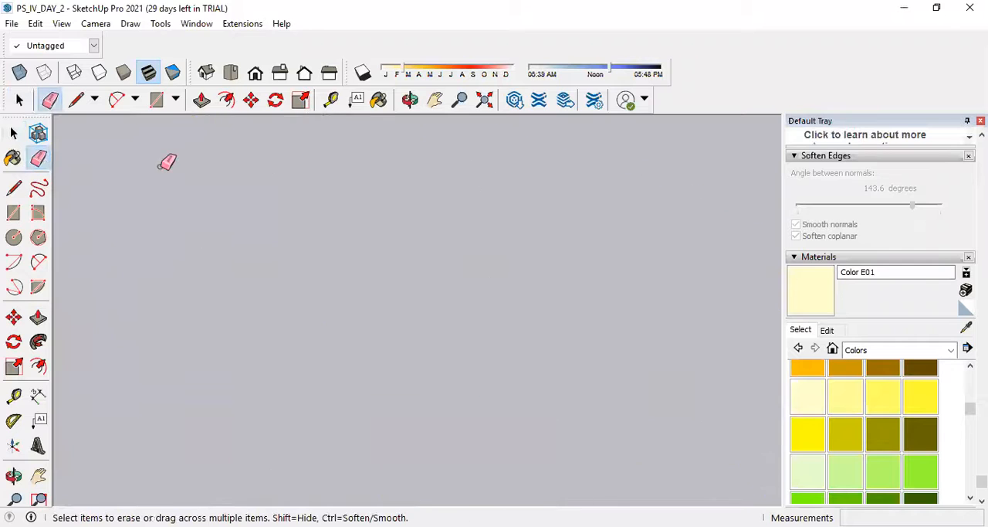
scroll(167, 162, "down", 3)
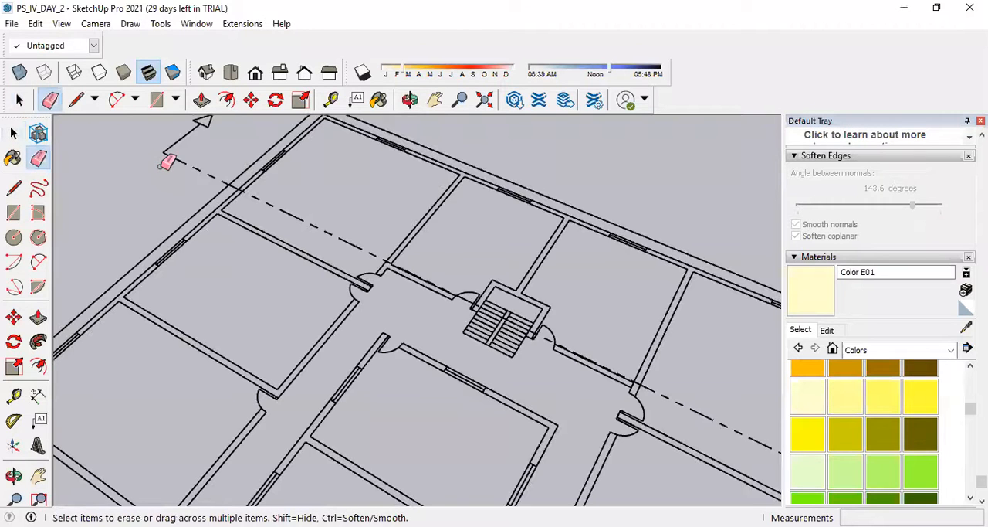
Select the whole imported drawing and explode it into separately editable lines.
left_click(13, 135)
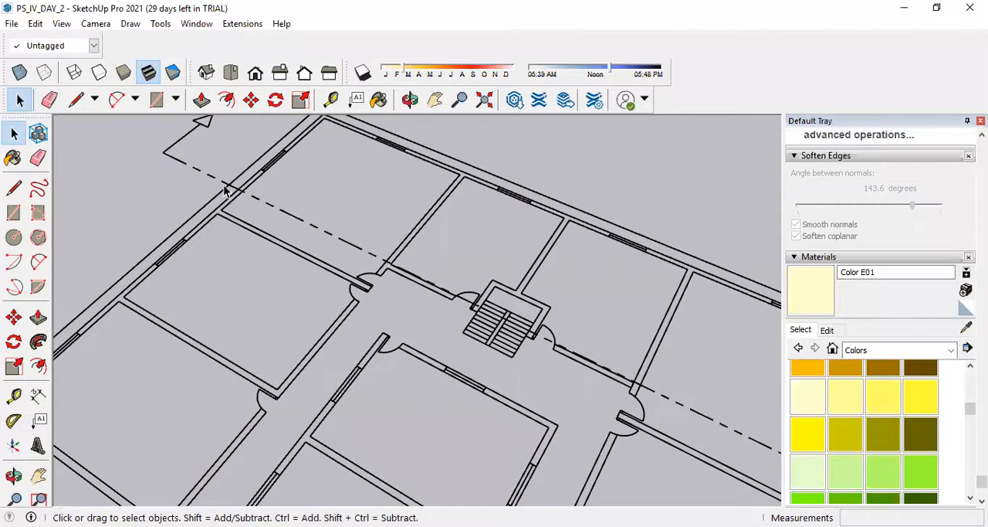
left_click(224, 188)
scroll(319, 228, "down", 2)
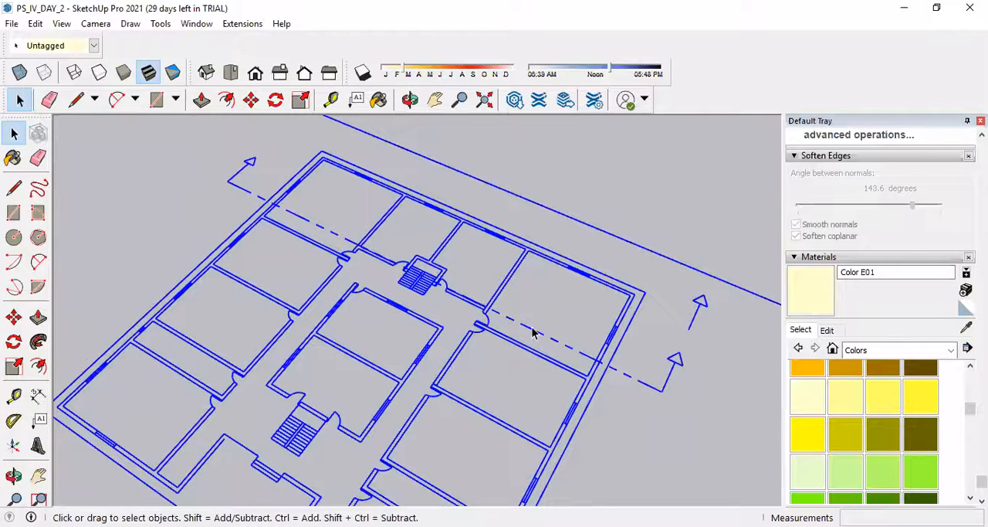
scroll(464, 273, "down", 1)
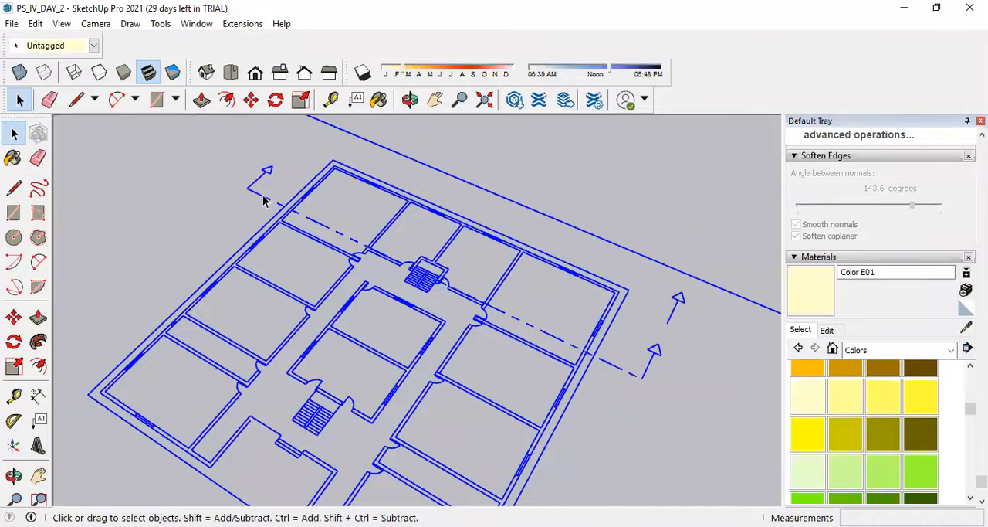
scroll(329, 191, "down", 5)
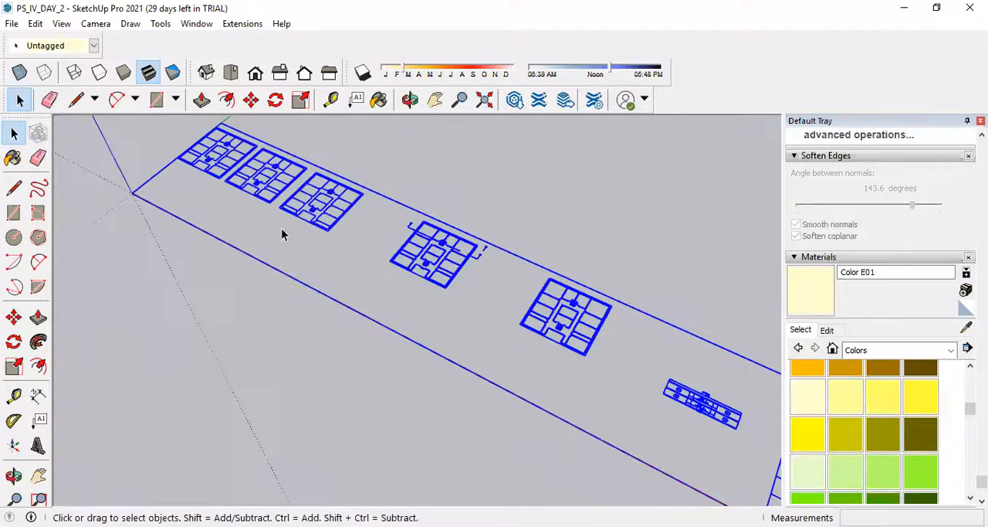
scroll(416, 300, "down", 3)
scroll(388, 297, "up", 3)
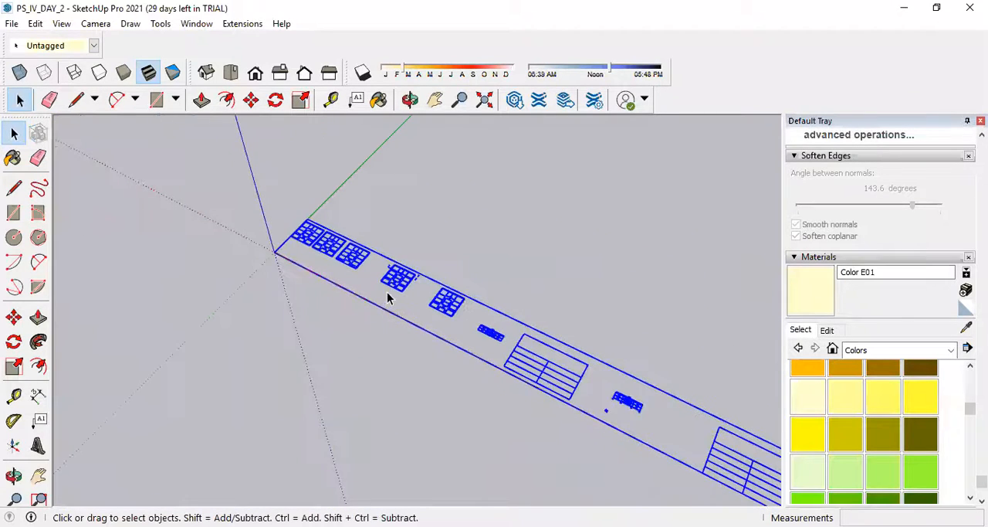
scroll(398, 270, "up", 6)
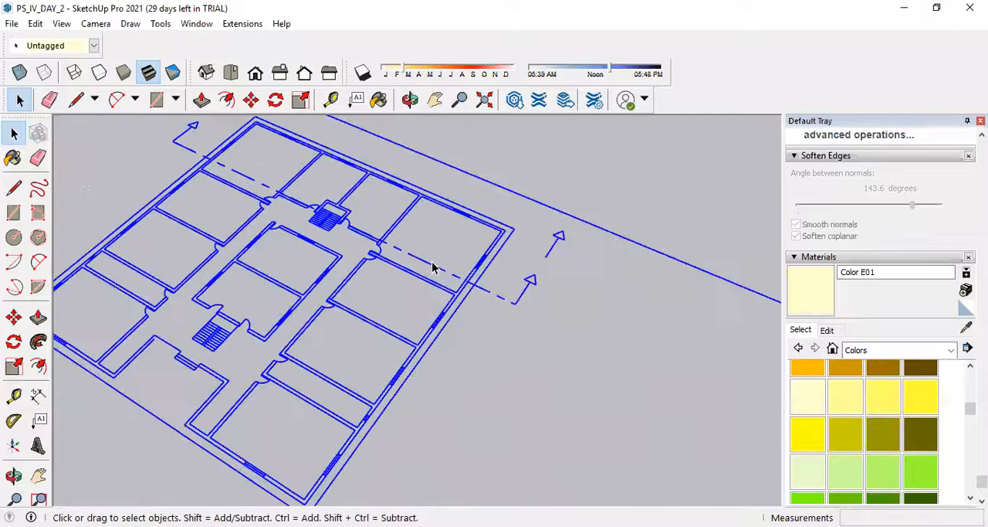
right_click(434, 271)
left_click(555, 266)
left_click(615, 195)
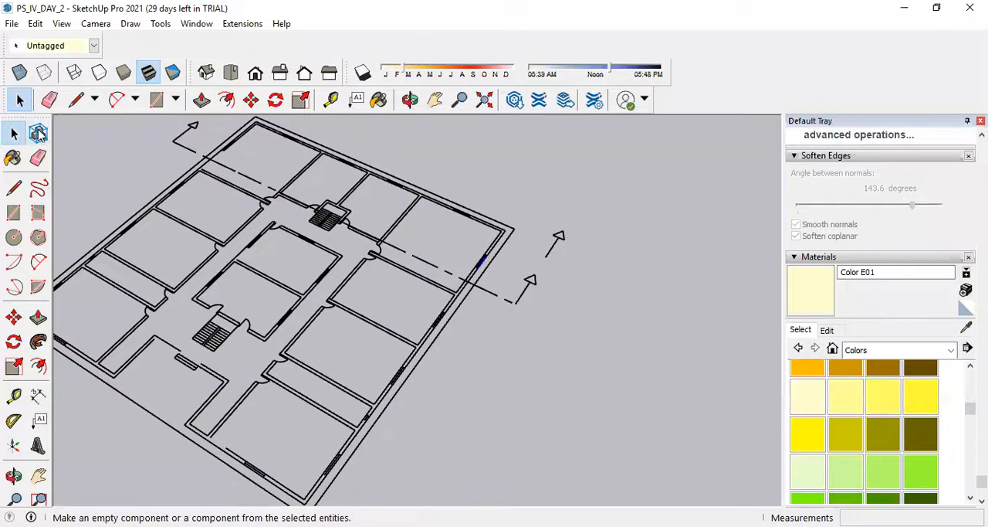
Erase the two section arrows beside the plan's stair-side corner room and the dashed section line crossing that room.
left_click(49, 99)
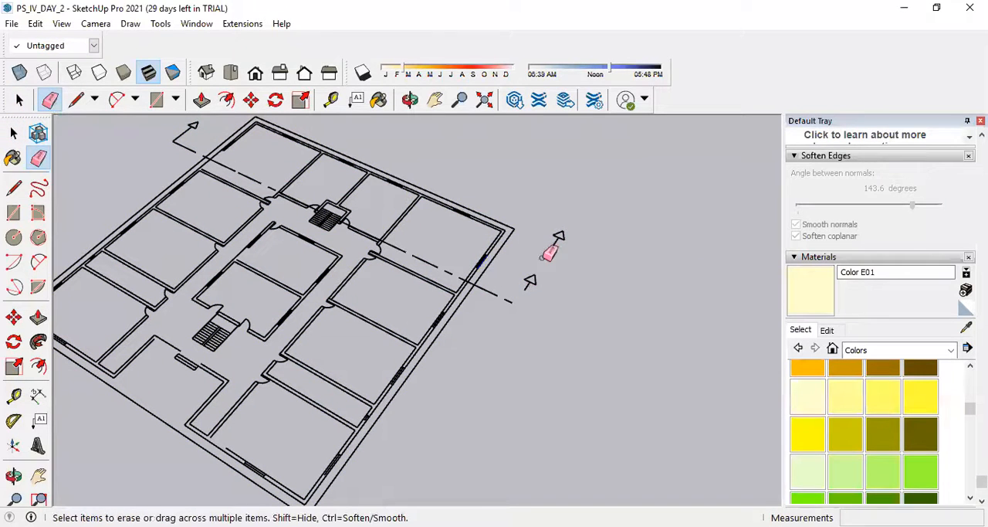
mouse_move(528, 292)
left_mouse_down()
mouse_move(511, 303)
mouse_move(525, 292)
left_mouse_up()
mouse_move(461, 271)
left_mouse_down()
mouse_move(440, 253)
mouse_move(377, 249)
left_mouse_up()
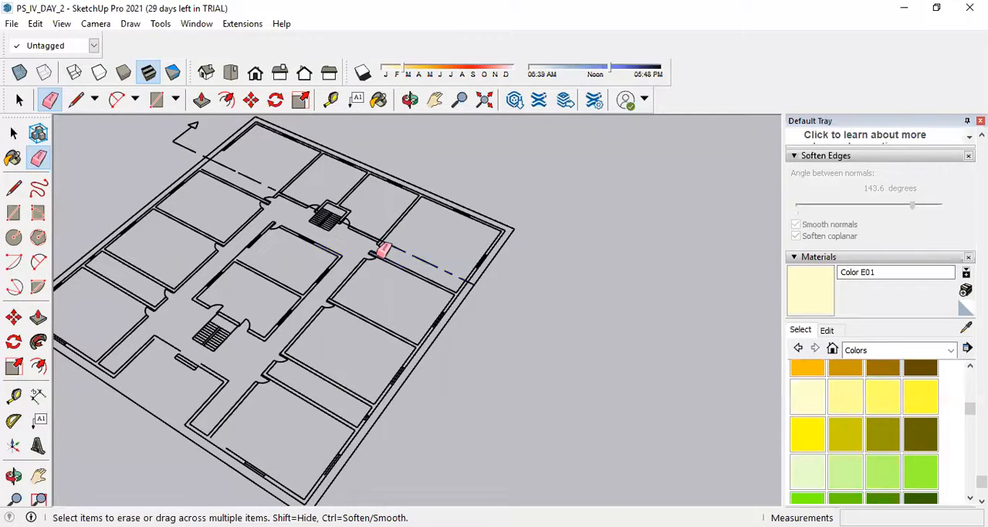
scroll(374, 241, "up", 3)
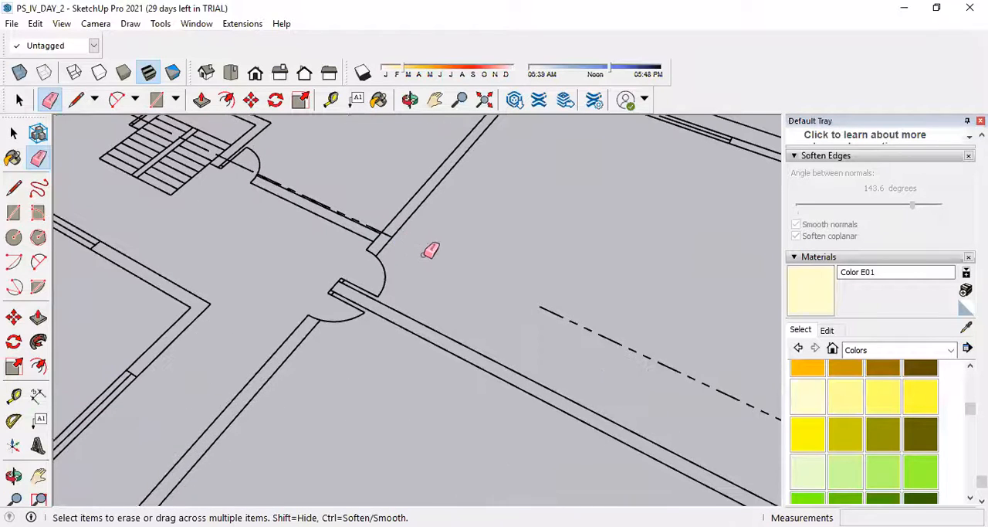
scroll(541, 316, "down", 3)
scroll(695, 379, "up", 4)
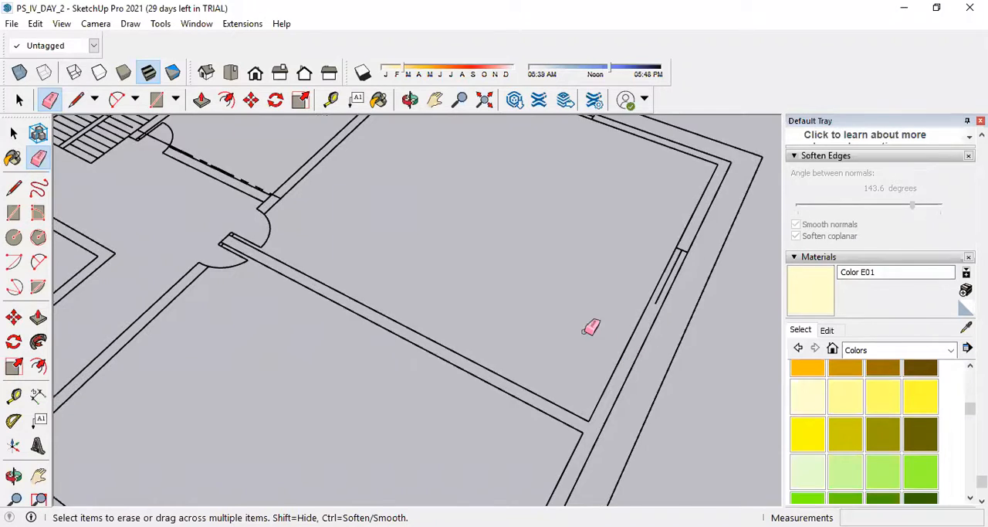
scroll(602, 337, "down", 3)
Erase the section line and arrow at the plan's opposite side, including the short stub at the outer wall.
scroll(347, 232, "up", 4)
scroll(339, 204, "down", 3)
scroll(237, 156, "up", 1)
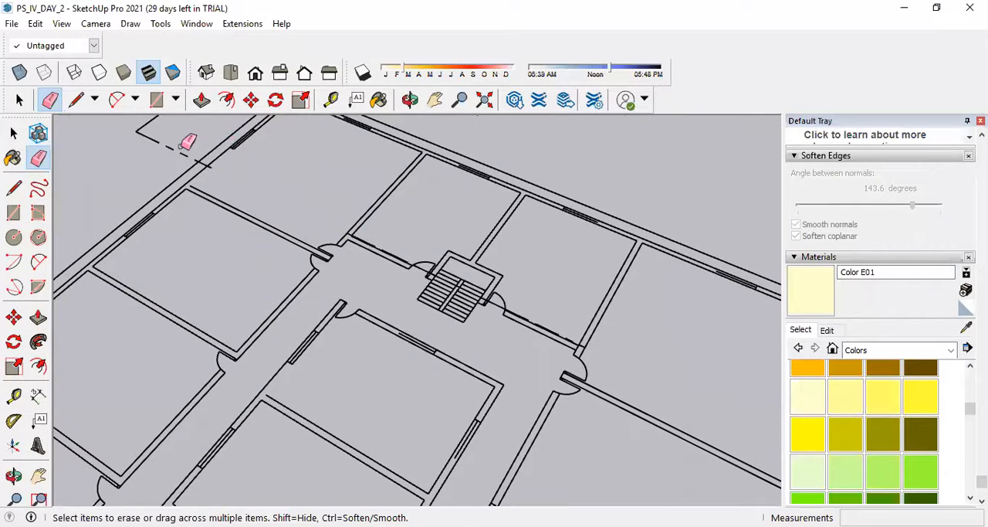
scroll(218, 202, "down", 3)
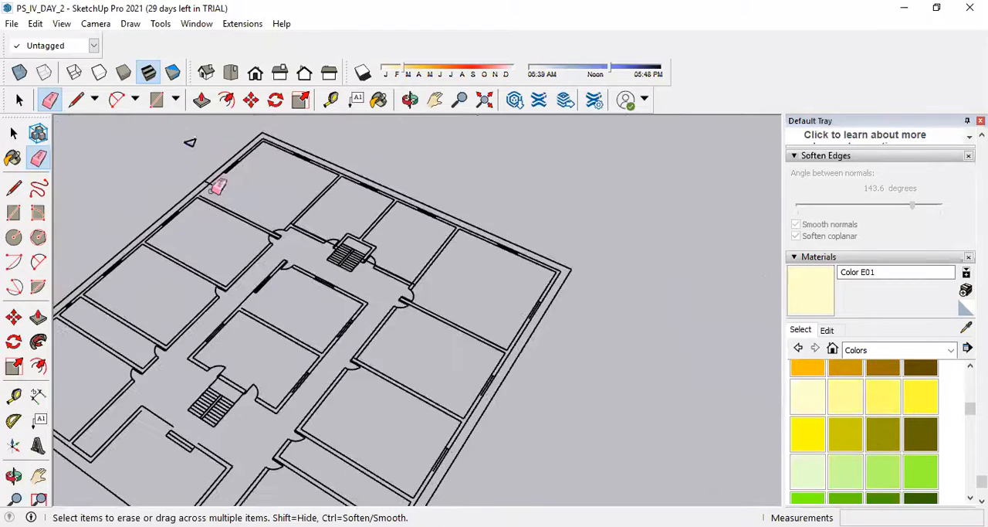
scroll(197, 139, "up", 4)
scroll(197, 139, "up", 2)
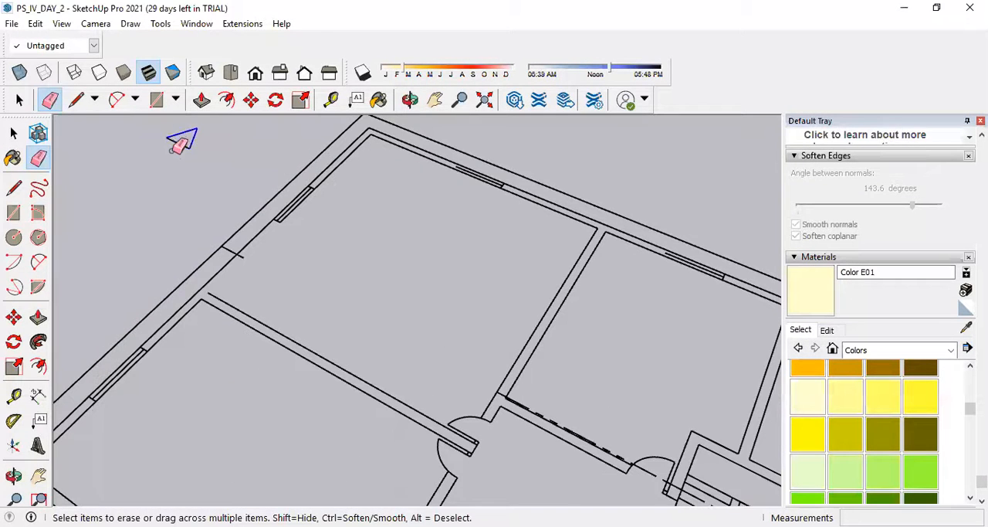
scroll(235, 207, "up", 3)
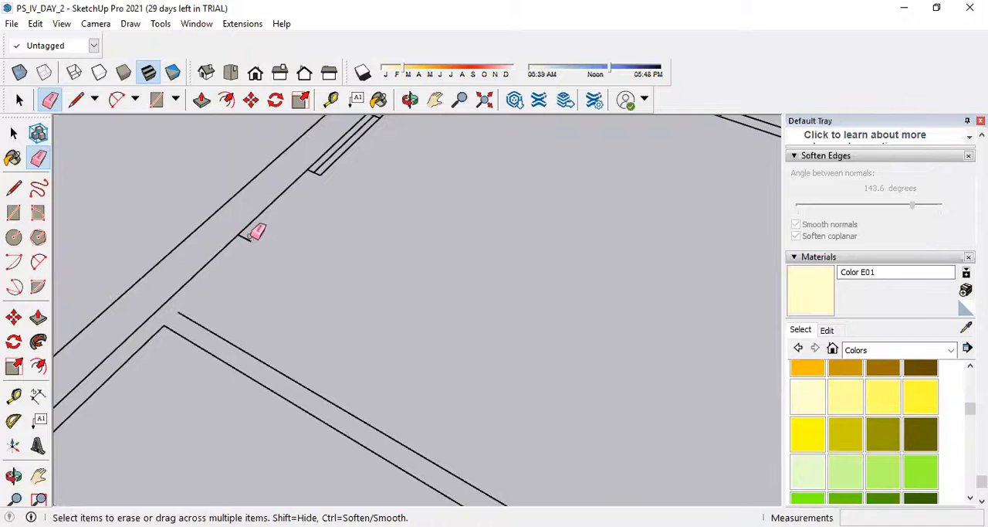
scroll(250, 282, "down", 6)
Erase the dashed section line running along the room wall between the small staircase's door and the cleared corner room.
scroll(424, 415, "up", 2)
scroll(448, 409, "up", 2)
scroll(251, 289, "up", 6)
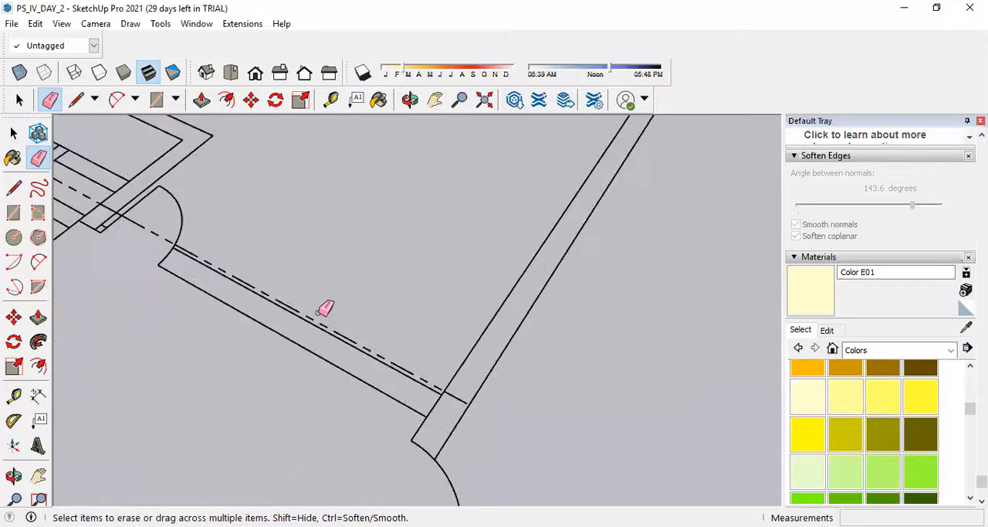
left_click_drag(314, 313, 256, 284)
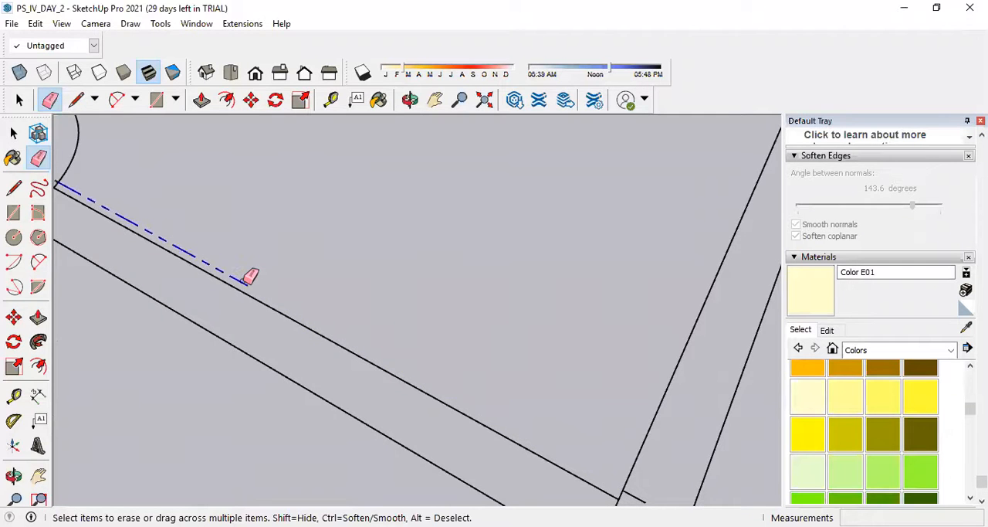
scroll(154, 214, "down", 3)
scroll(217, 239, "up", 3)
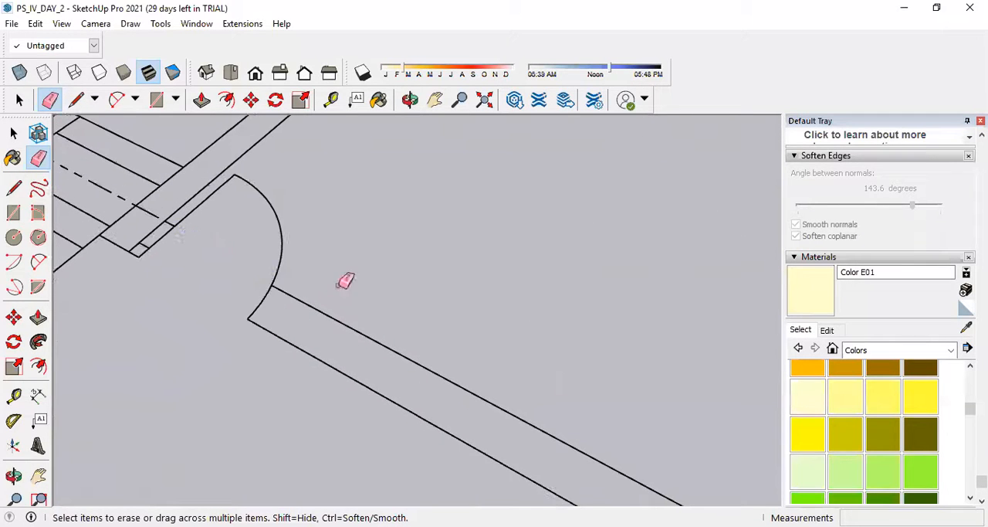
Erase the remaining section-line pieces crossing the small staircase, its side walls and the adjoining door openings.
scroll(345, 281, "down", 3)
scroll(232, 244, "up", 3)
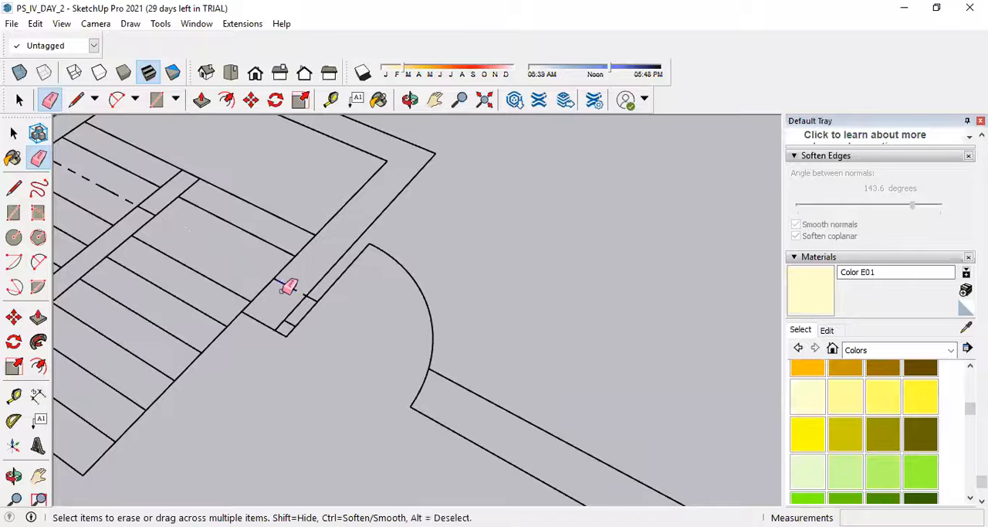
scroll(312, 290, "up", 2)
scroll(464, 297, "down", 4)
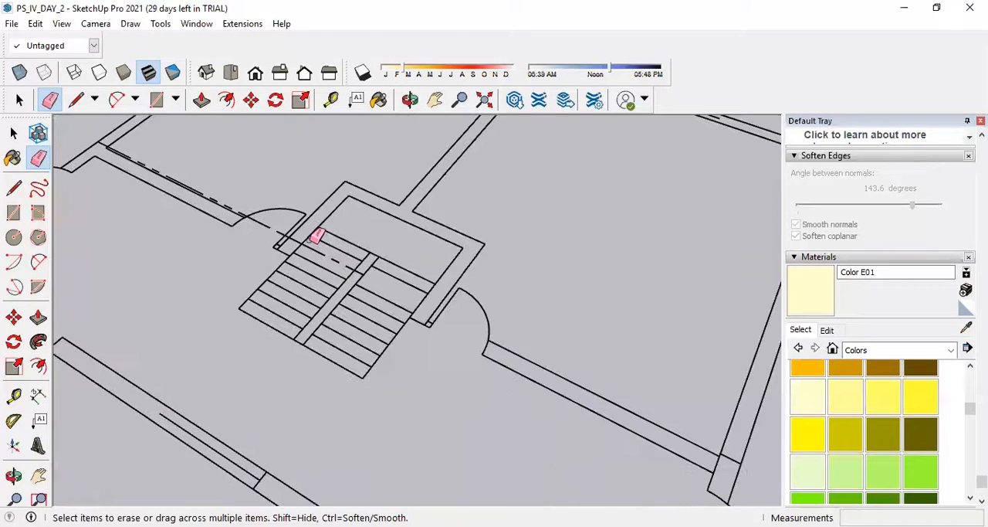
scroll(316, 239, "up", 3)
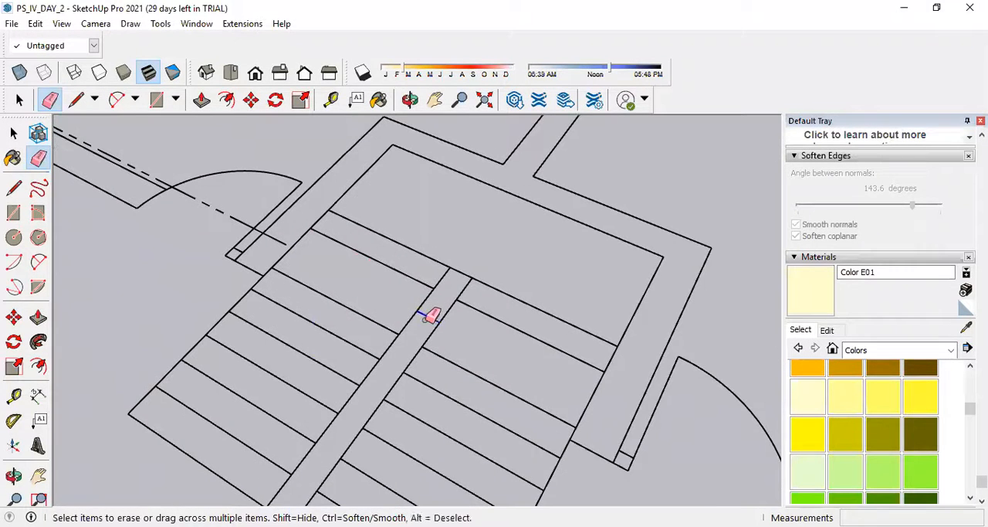
scroll(430, 316, "down", 3)
scroll(281, 247, "up", 4)
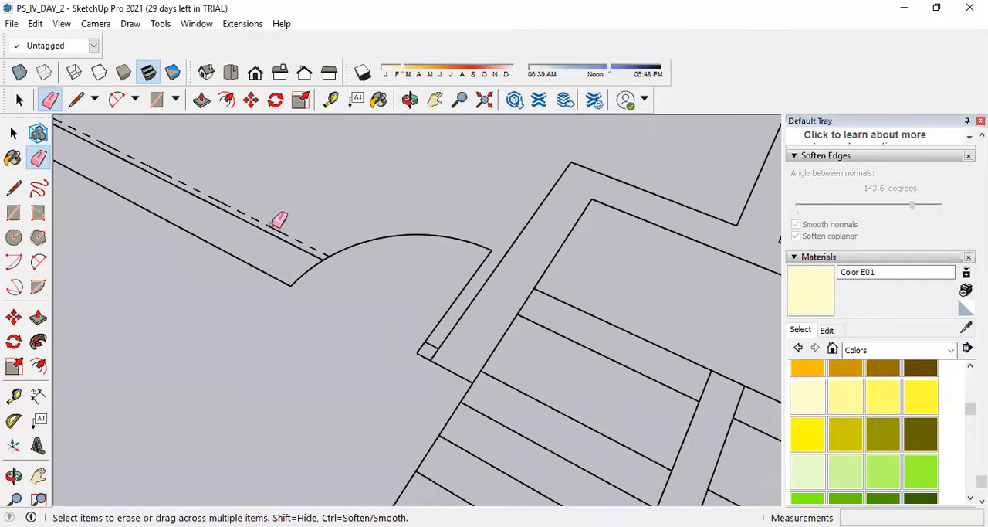
Erase the dashed section line along the room wall on the staircase's other side, up to the wall corner.
scroll(307, 216, "down", 4)
scroll(194, 190, "up", 3)
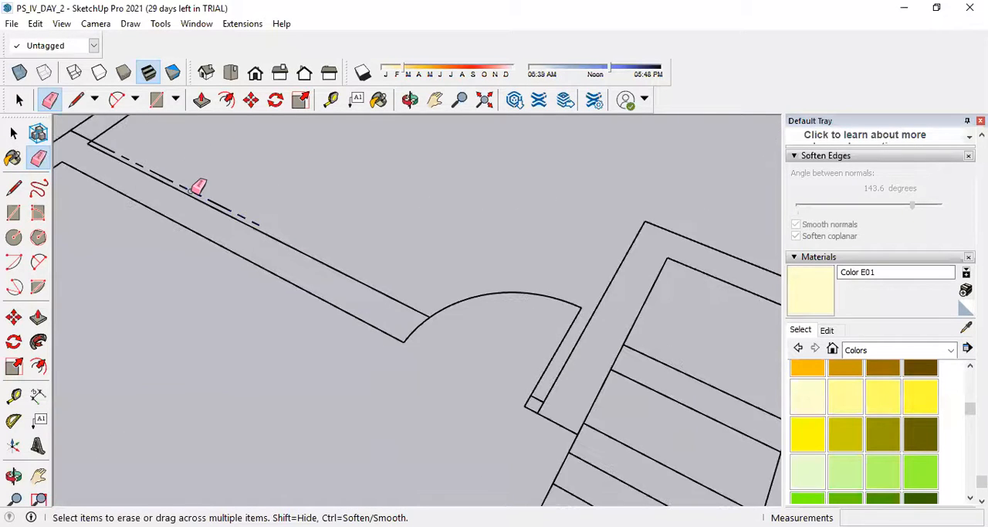
scroll(354, 266, "down", 3)
scroll(177, 177, "up", 3)
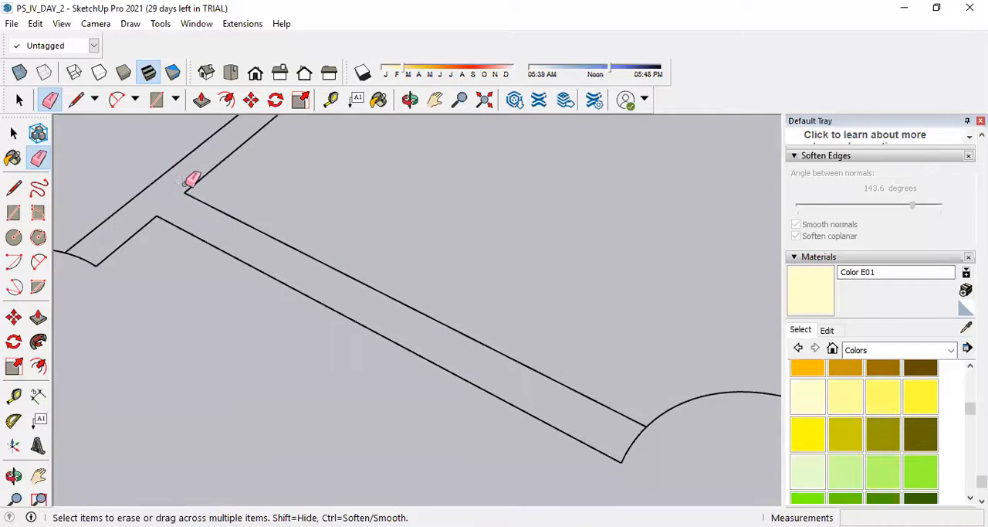
scroll(188, 182, "down", 6)
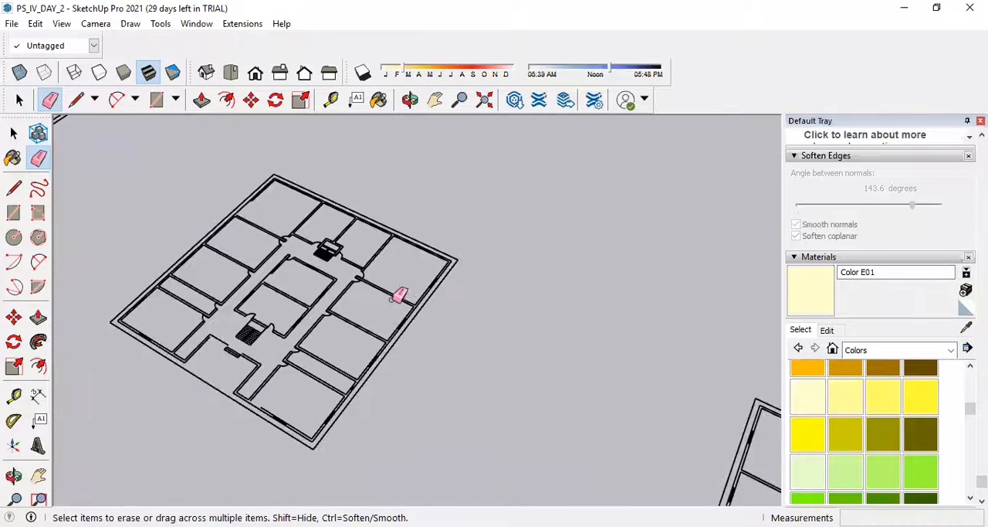
scroll(379, 409, "up", 3)
middle_click_drag(379, 409, 374, 51)
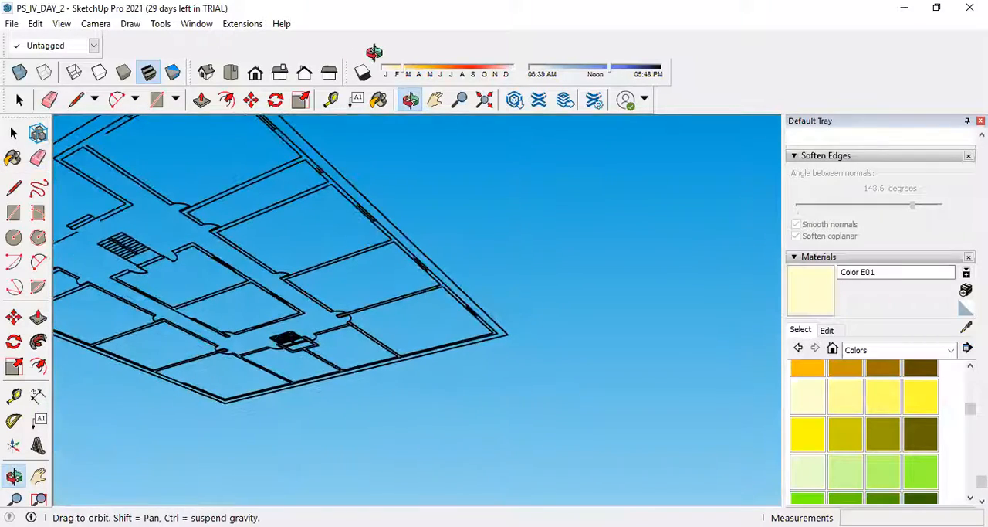
scroll(328, 212, "up", 2)
scroll(508, 273, "down", 4)
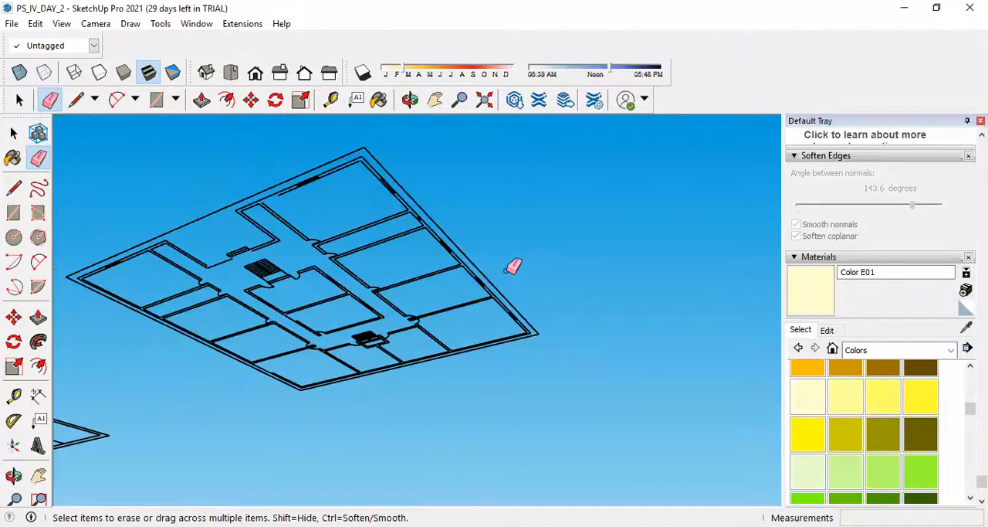
Draw a 1.70 m line closing the gap in the corner room's inner wall line, between the room wall's end and the window.
scroll(386, 188, "up", 5)
mouse_move(471, 227)
middle_mouse_down()
mouse_move(433, 265)
mouse_move(410, 439)
middle_mouse_up()
middle_click_drag(404, 377, 392, 448)
scroll(371, 320, "down", 4)
scroll(348, 365, "up", 3)
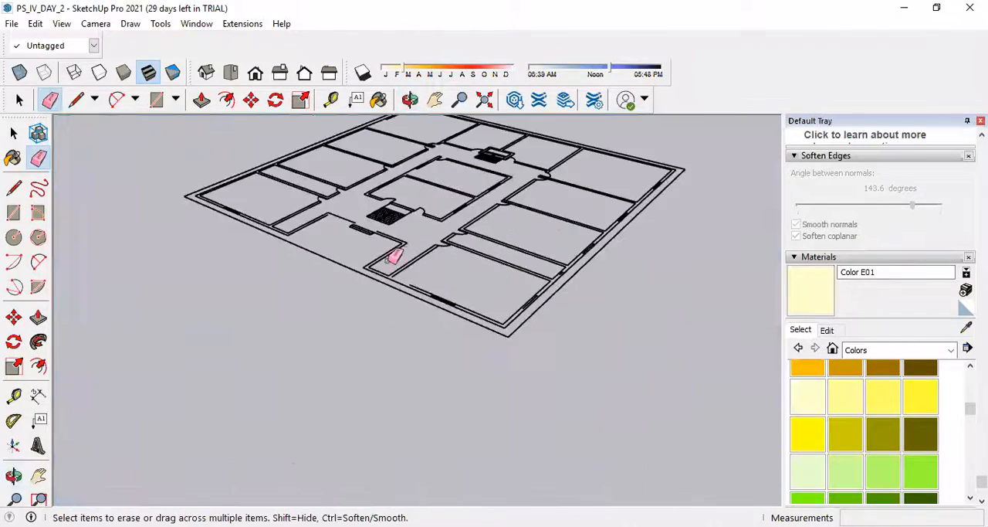
scroll(395, 256, "up", 3)
middle_click_drag(395, 256, 400, 272)
scroll(399, 278, "up", 5)
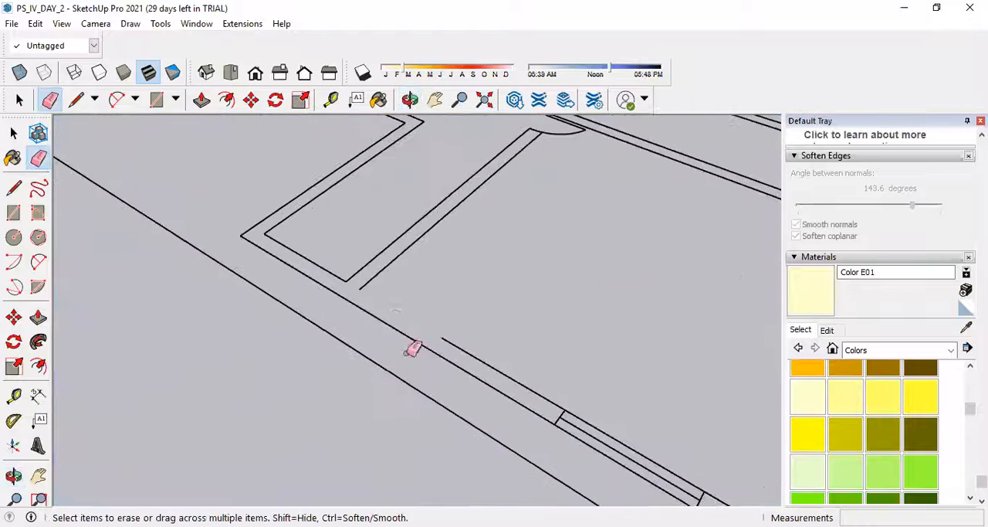
key("l")
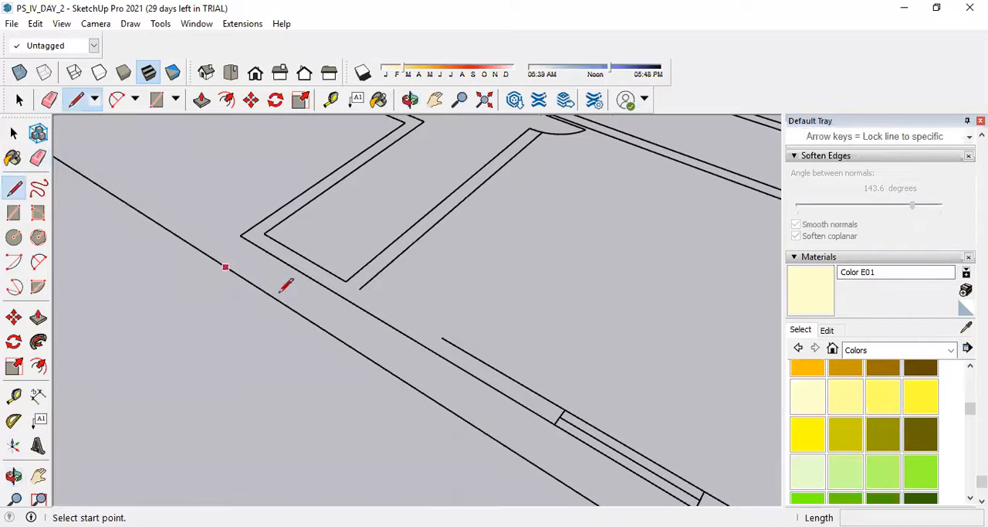
left_click(359, 290)
left_click(441, 337)
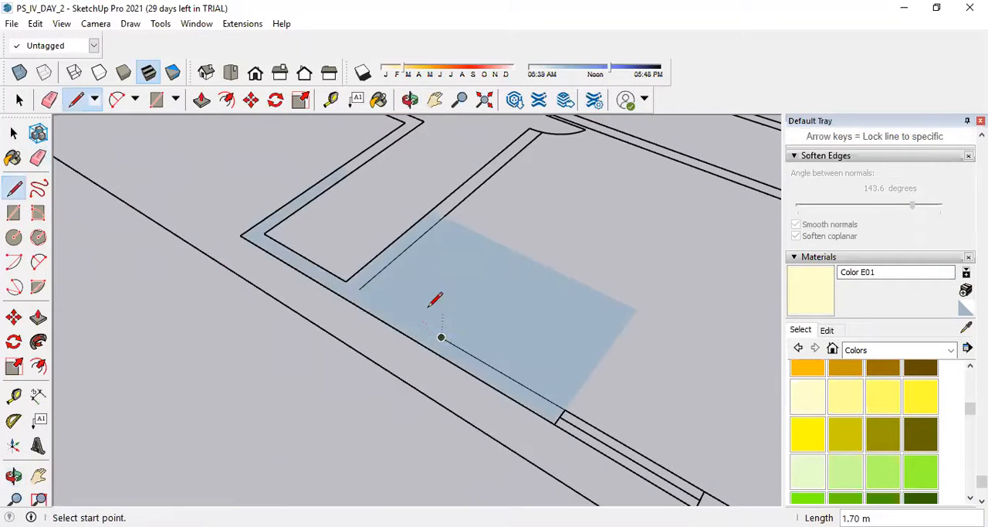
Try to redraw the line across the same gap in the corner room's inner wall line.
scroll(408, 251, "down", 3)
scroll(421, 287, "up", 3)
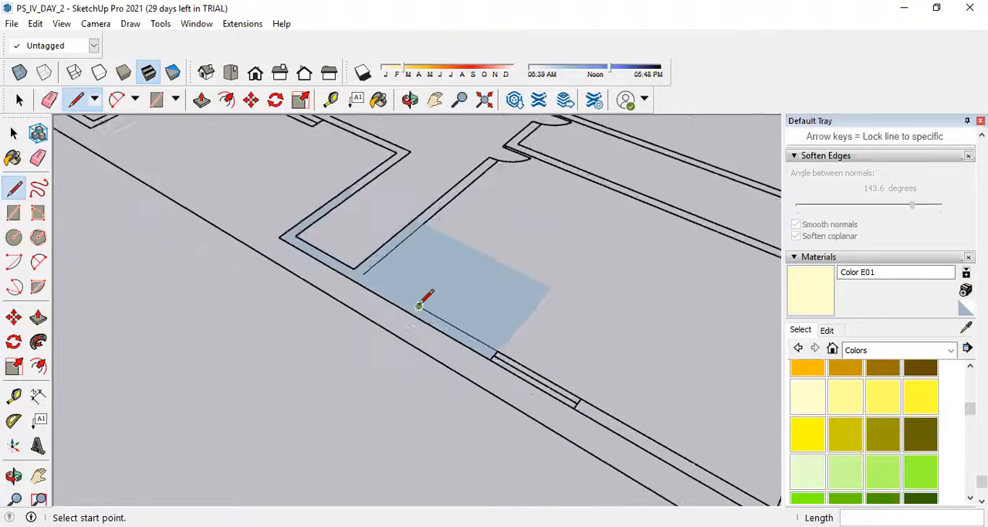
left_click(336, 258)
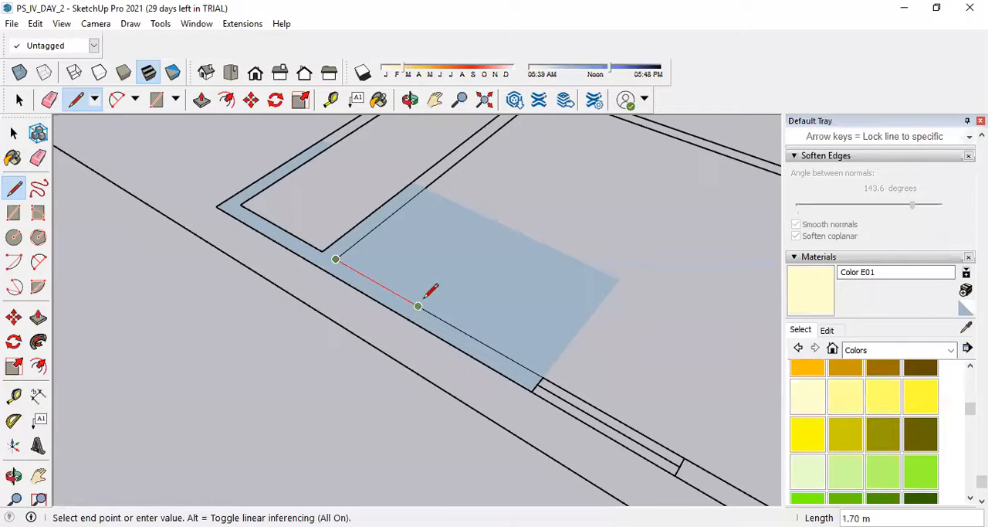
left_click(336, 258)
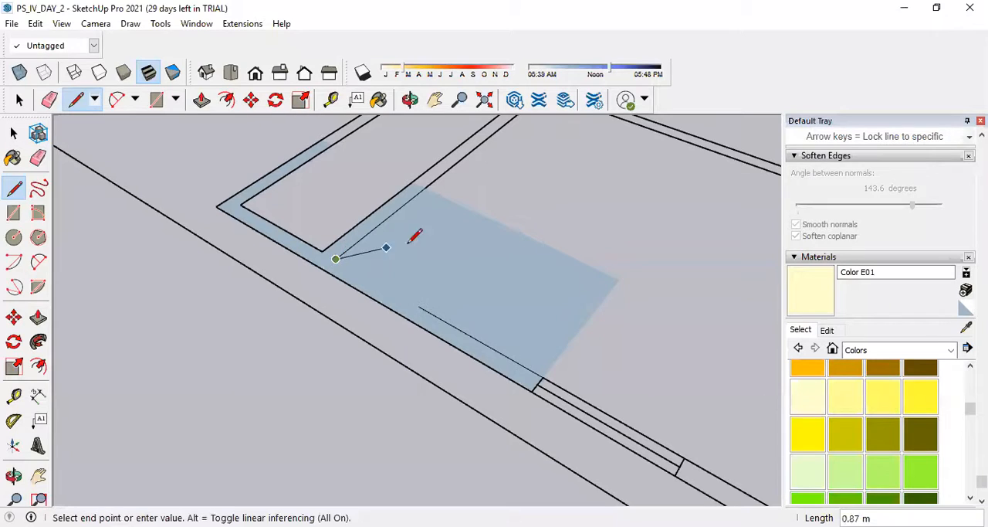
scroll(371, 213, "down", 10)
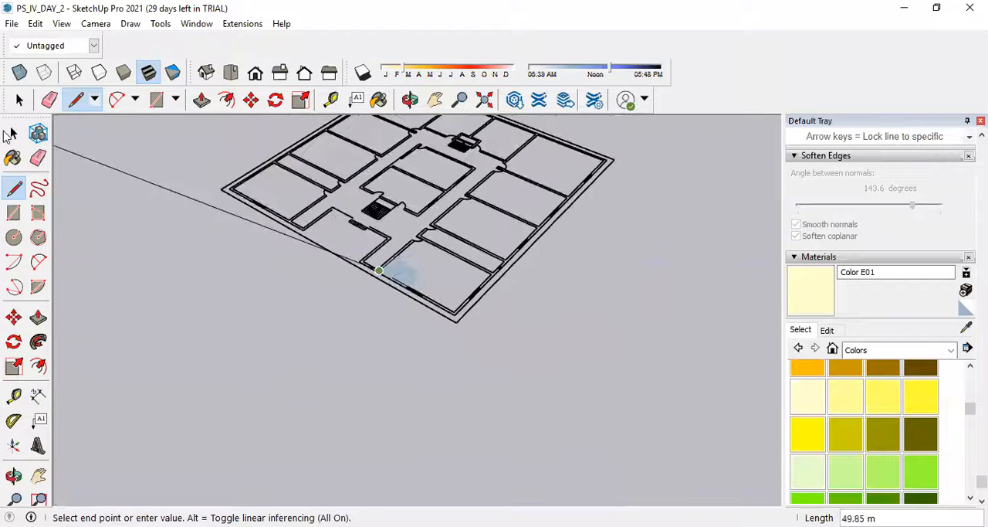
left_click(13, 132)
Erase the short leftover line inside the narrow room's window opening in the outer wall.
scroll(445, 264, "up", 10)
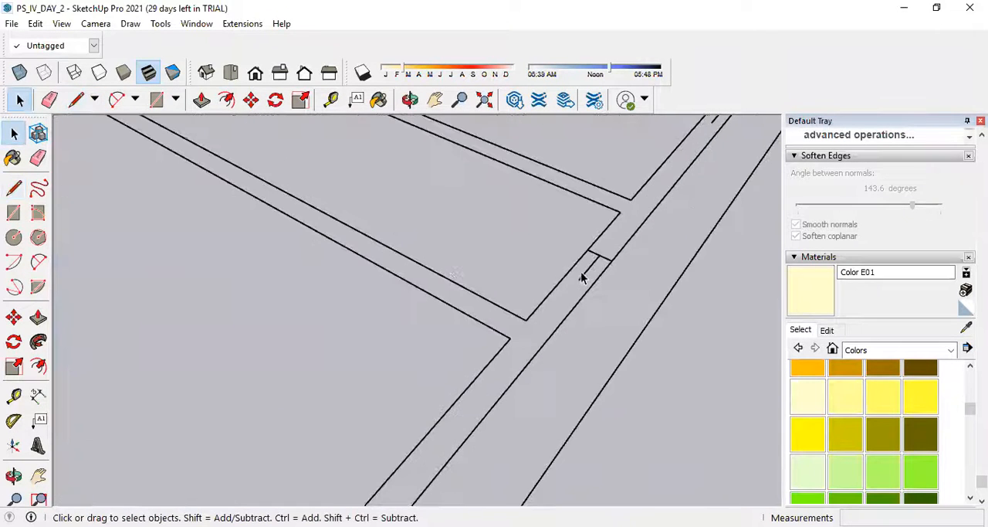
left_click(36, 159)
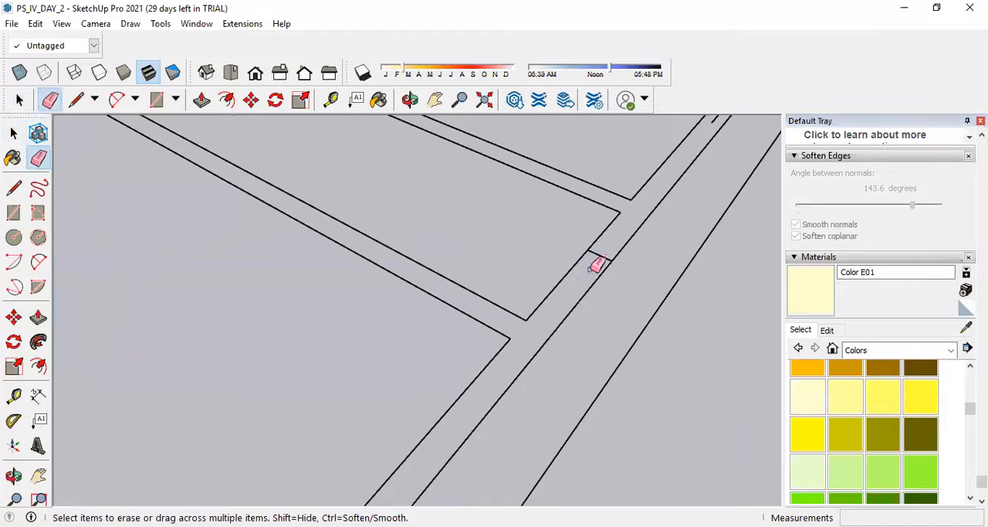
scroll(579, 301, "down", 3)
Draw a short line from the loose end of the neighbouring room's window line to the inner wall line.
scroll(656, 208, "up", 3)
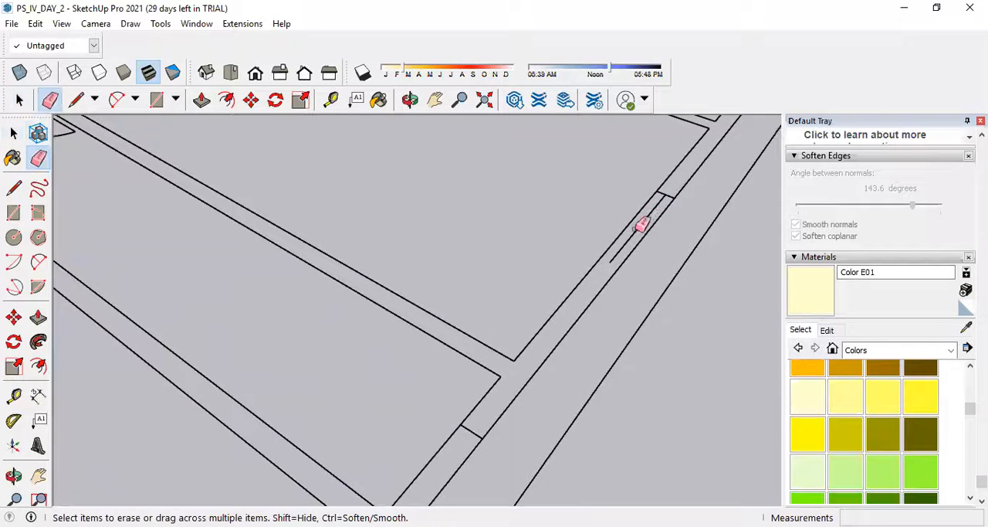
left_click(13, 188)
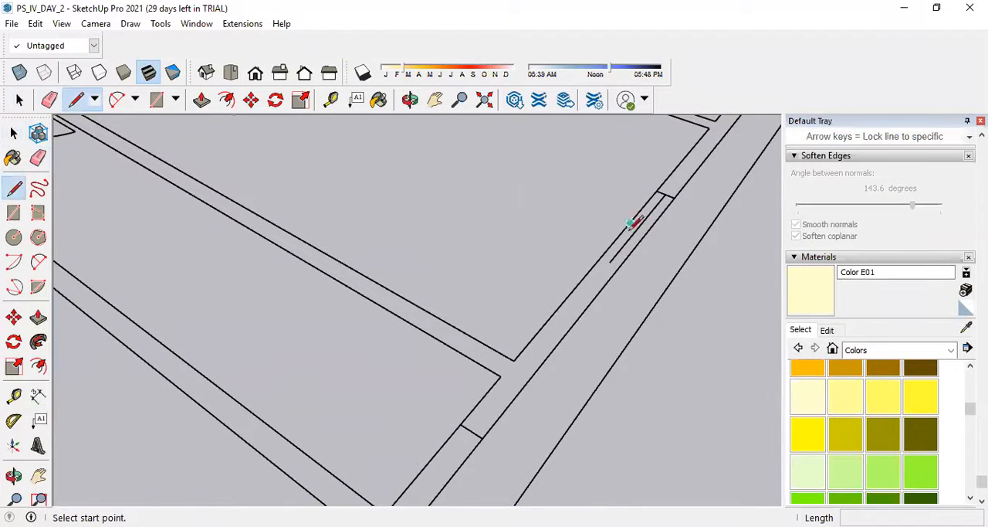
left_click(609, 263)
left_click(599, 258)
left_click(599, 258)
key("Escape")
scroll(656, 309, "down", 8)
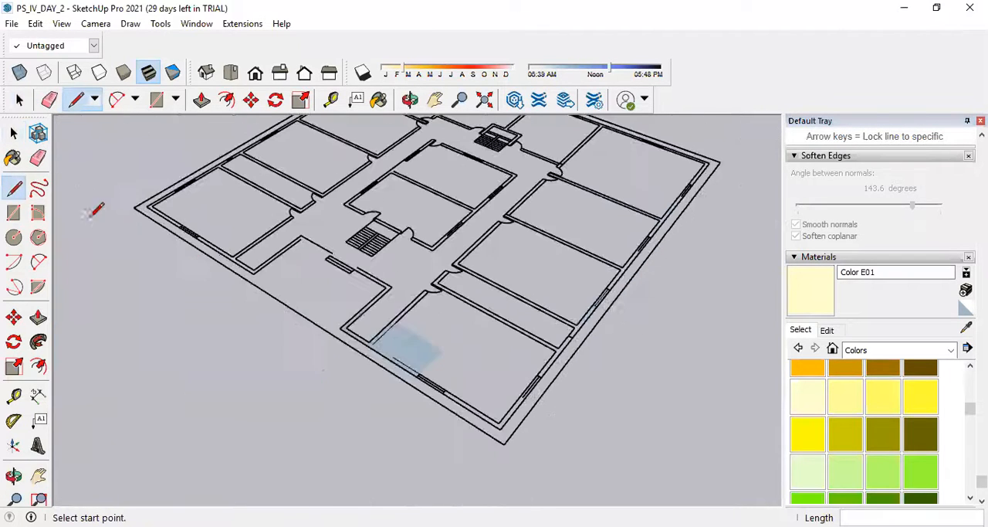
Draw a rectangle about 12.30 m by 7.40 m over the corner room, from the wall's outer corner to the narrow room's partition.
left_click(13, 212)
scroll(456, 287, "up", 3)
scroll(437, 297, "down", 2)
scroll(363, 330, "up", 3)
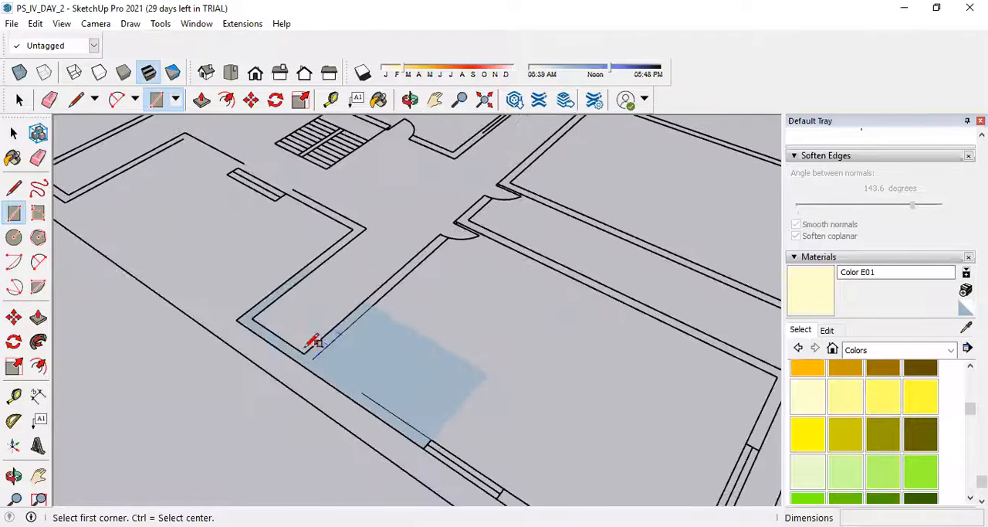
left_click(239, 315)
scroll(259, 310, "down", 3)
scroll(475, 334, "up", 3)
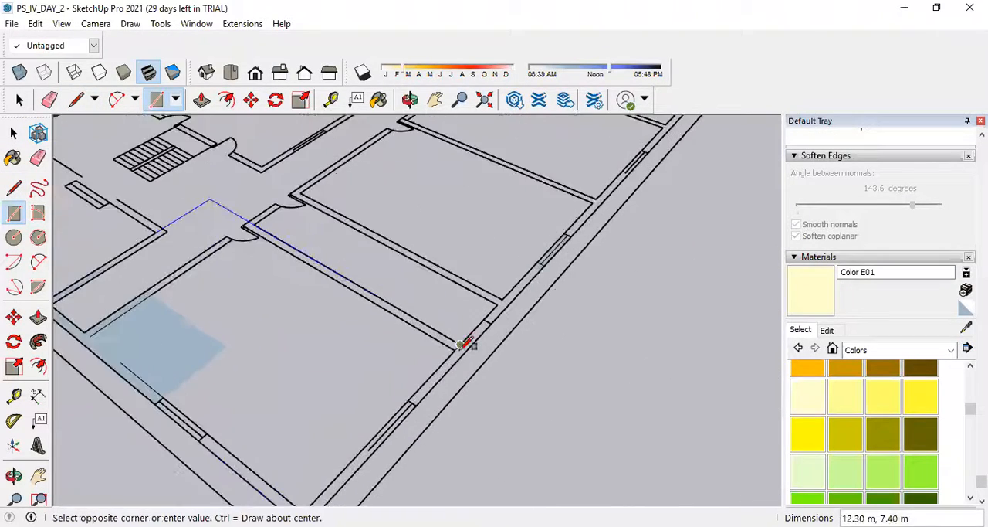
left_click(461, 342)
Draw a rectangle about 25.90 m by 12.60 m from the first rectangle's corridor corner to the far corner of the outer wall.
scroll(539, 323, "down", 5)
middle_click_drag(554, 355, 430, 359)
scroll(352, 221, "up", 5)
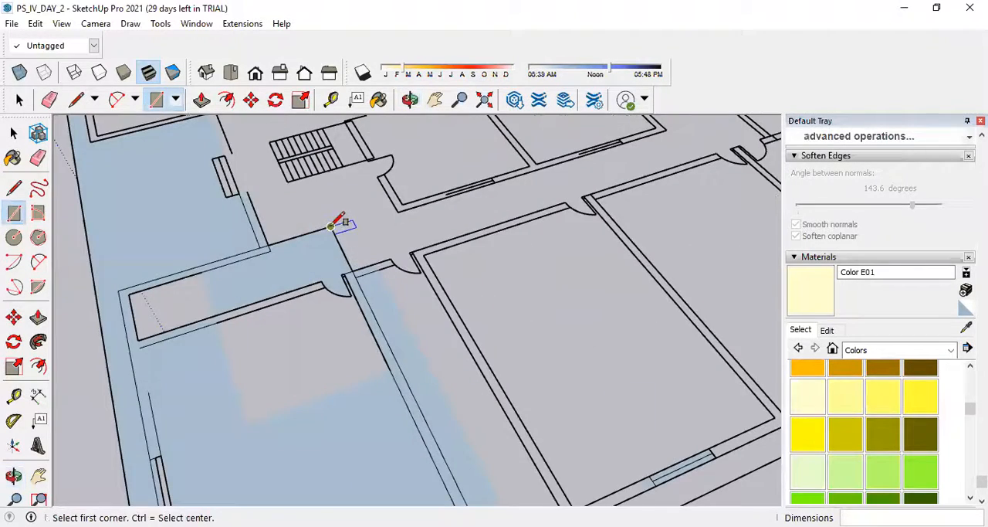
left_click(332, 225)
scroll(340, 222, "down", 5)
scroll(535, 226, "up", 5)
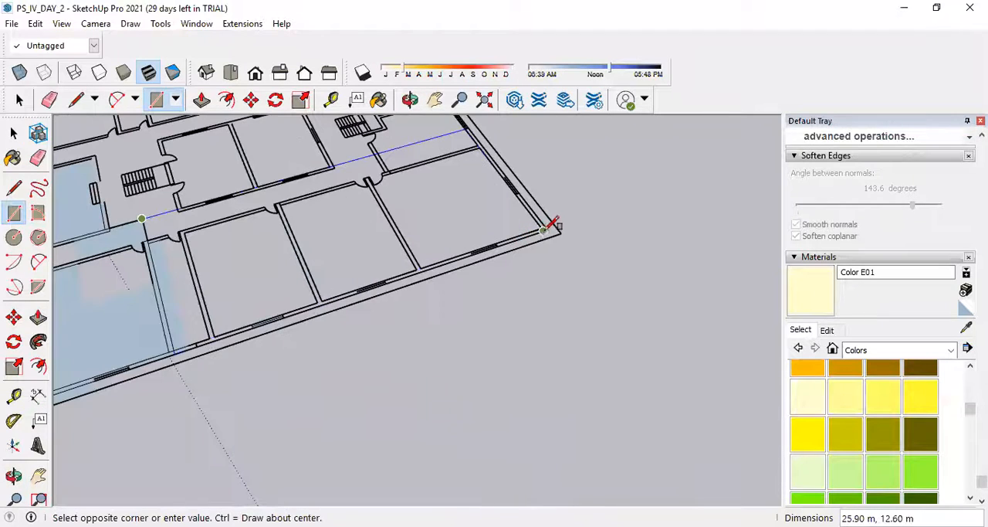
left_click(546, 228)
Fill the open part of the narrow room with a rectangle about 10.00 m by 1.35 m.
scroll(572, 240, "down", 5)
scroll(375, 227, "up", 8)
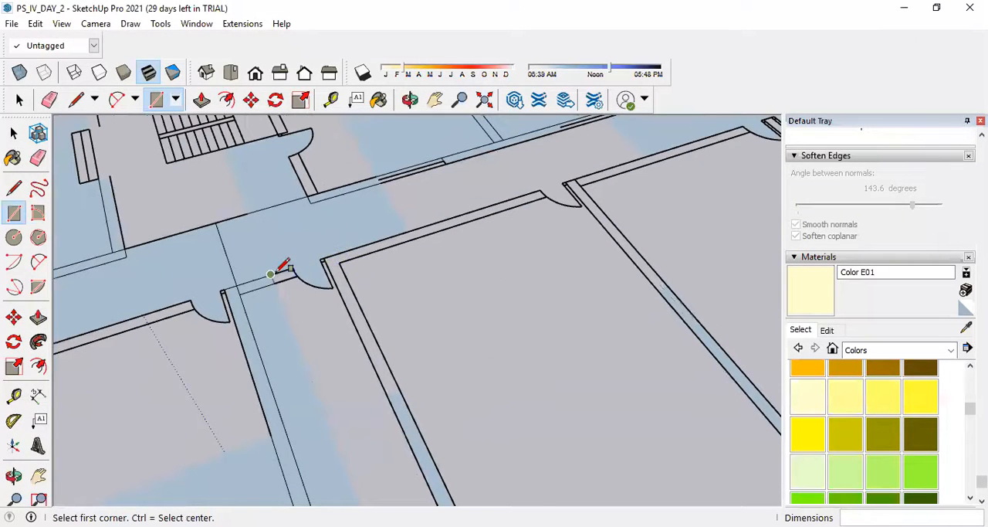
left_click(270, 275)
scroll(284, 275, "down", 5)
scroll(335, 354, "up", 5)
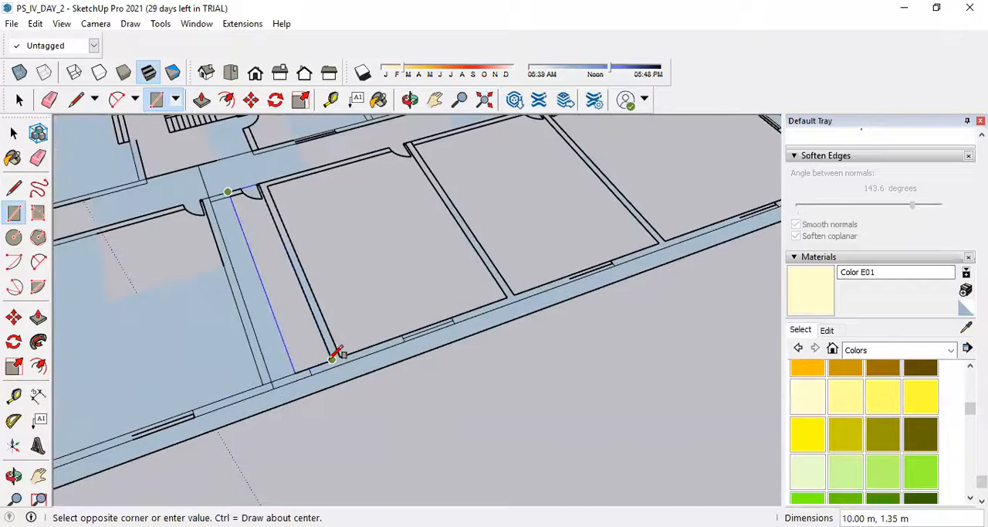
left_click(332, 358)
Fill the room next to the narrow room with a 9.70 m by 6.70 m rectangle between its inner wall corners.
scroll(335, 351, "down", 5)
scroll(321, 210, "up", 5)
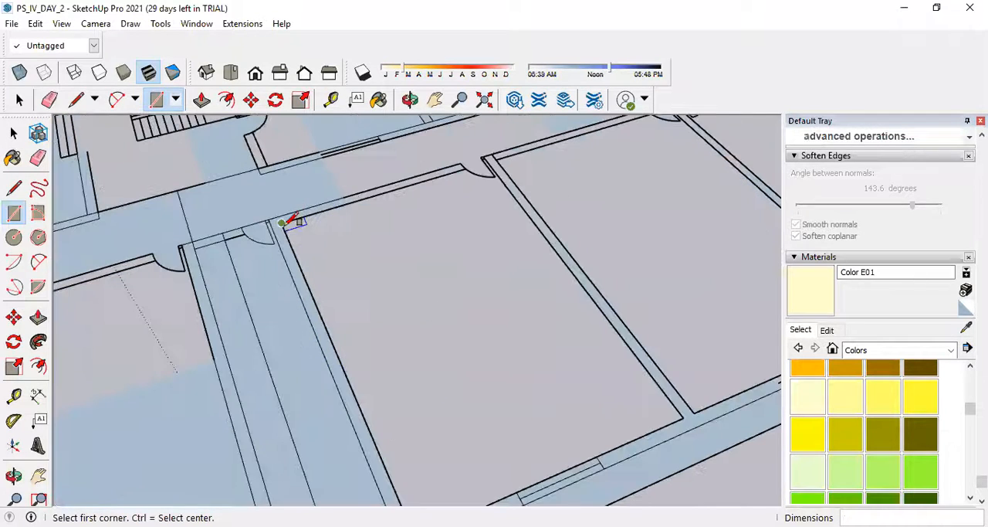
left_click(283, 223)
left_click(684, 415)
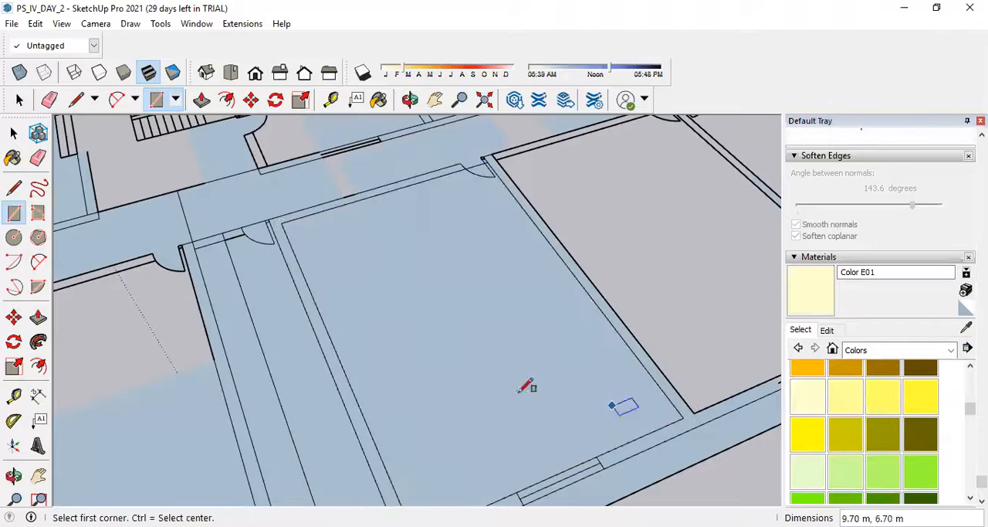
Draw a rectangle over the following room, from its corridor-side wall corner to the opposite corner at the outer wall.
scroll(526, 387, "down", 5)
scroll(479, 270, "up", 5)
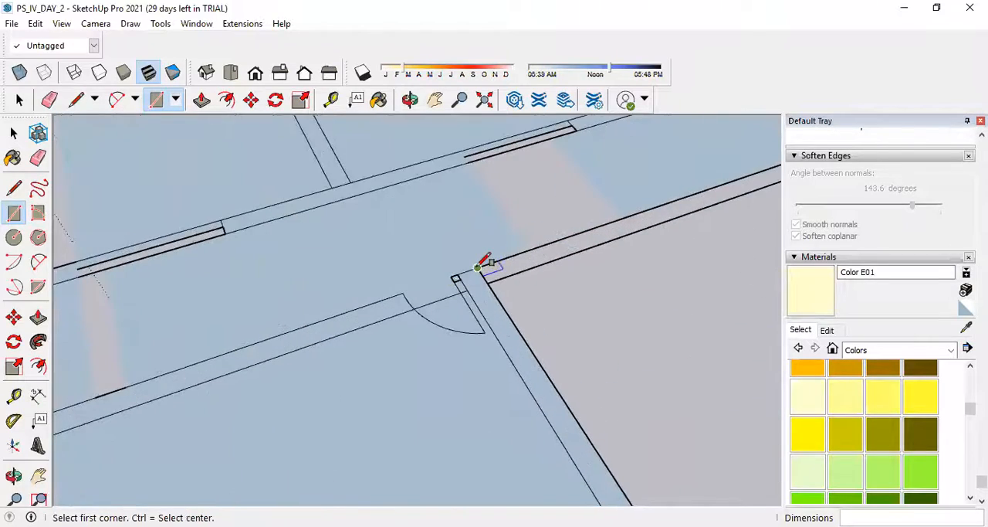
left_click(478, 266)
scroll(448, 269, "down", 5)
scroll(551, 309, "up", 5)
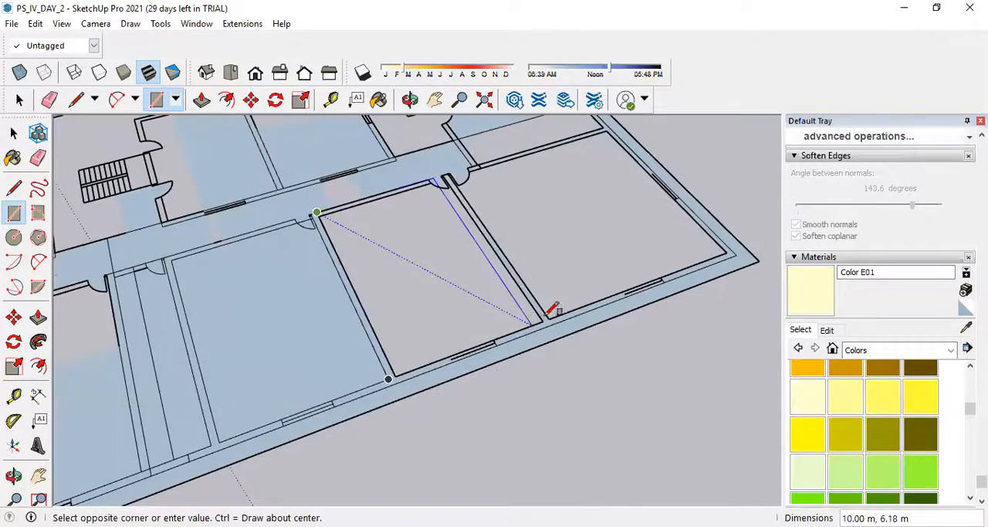
left_click(543, 321)
Draw a rectangle over the unfilled patch along the same room's corridor wall, ending at the far partition.
scroll(543, 352, "up", 1)
middle_click_drag(543, 353, 410, 293)
scroll(393, 183, "up", 4)
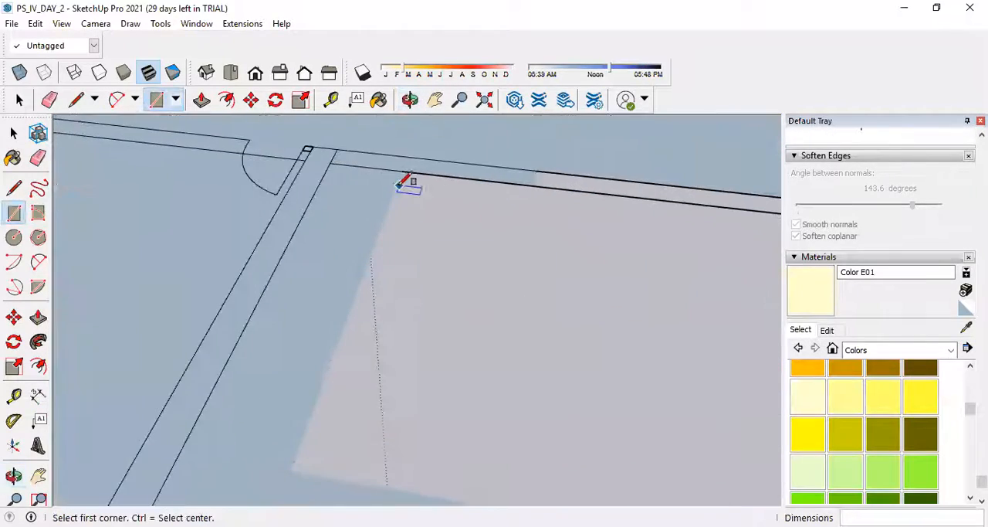
left_click(401, 170)
scroll(448, 239, "down", 3)
scroll(533, 293, "up", 4)
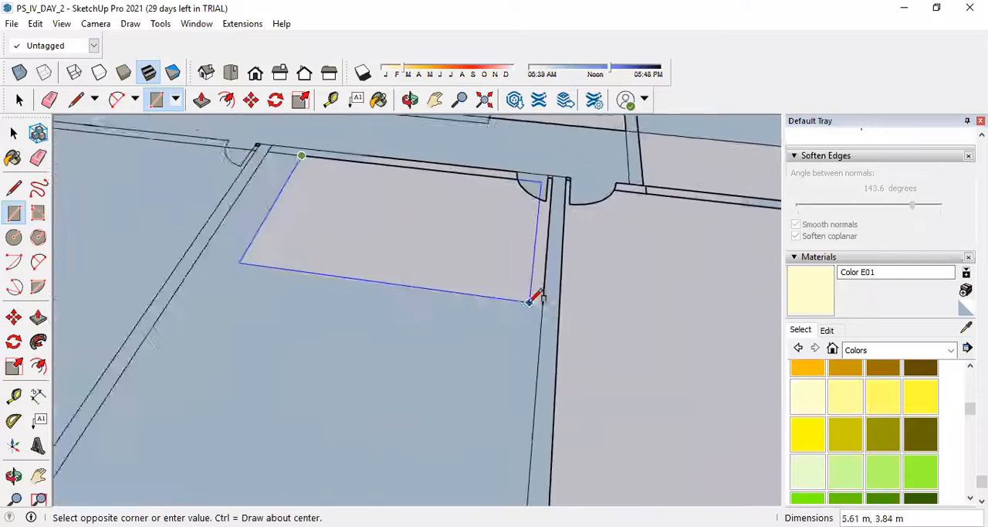
left_click(543, 304)
Draw a 10.00 m by 9.40 m rectangle over the far corner room, from its door corner to the opposite outer-wall corner.
scroll(549, 293, "down", 3)
middle_click_drag(499, 249, 541, 227)
scroll(470, 214, "up", 4)
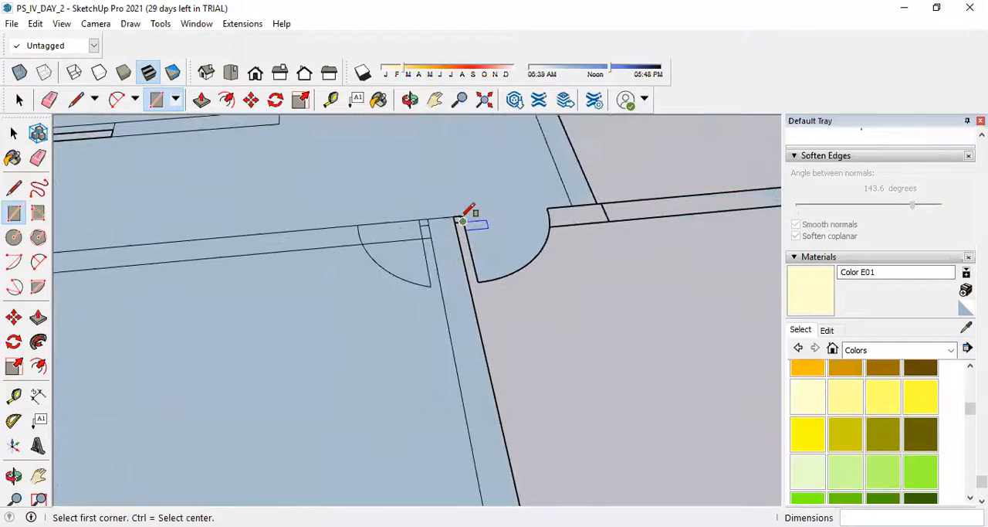
left_click(454, 216)
scroll(461, 214, "down", 4)
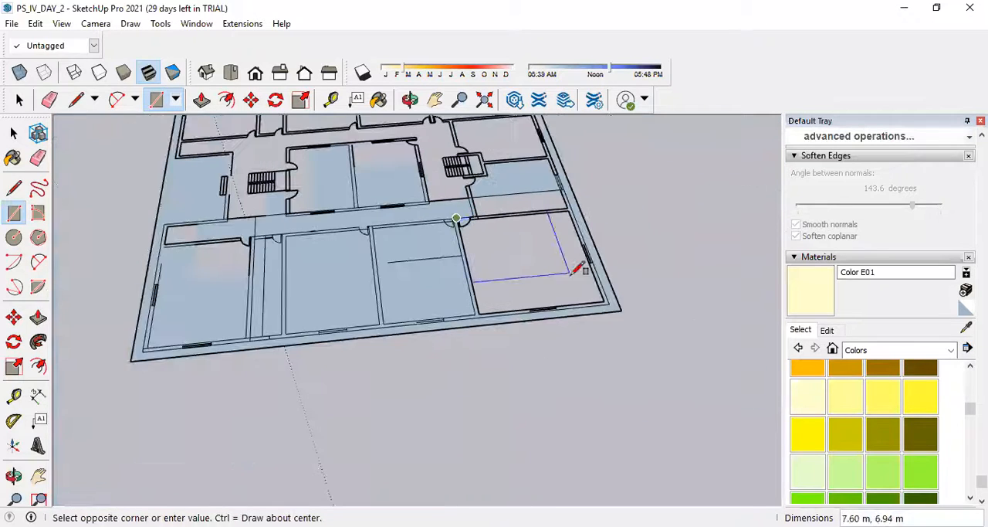
scroll(616, 296, "up", 2)
left_click(620, 295)
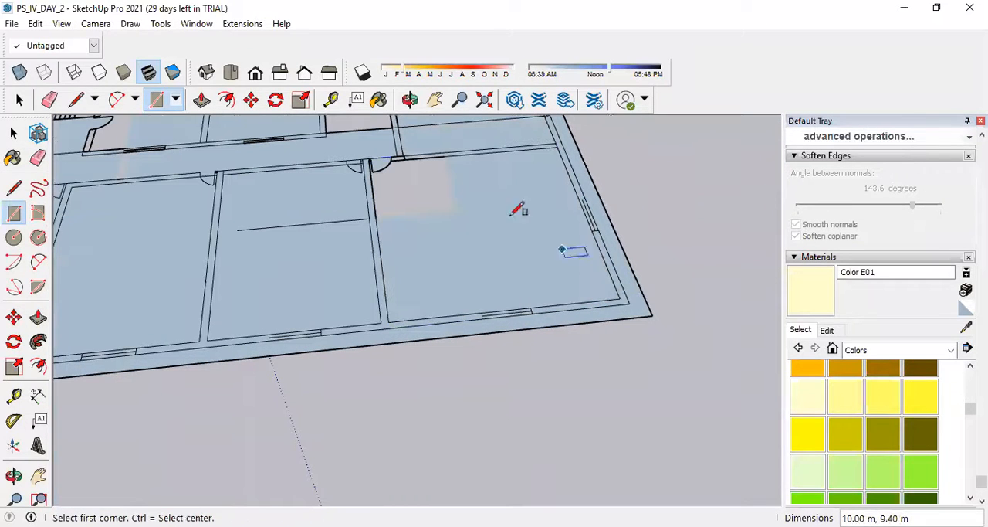
Draw rectangles about 4.1 m by 3.7 m over the unfilled patch beside the far corner room's door.
scroll(363, 162, "up", 5)
left_click(356, 162)
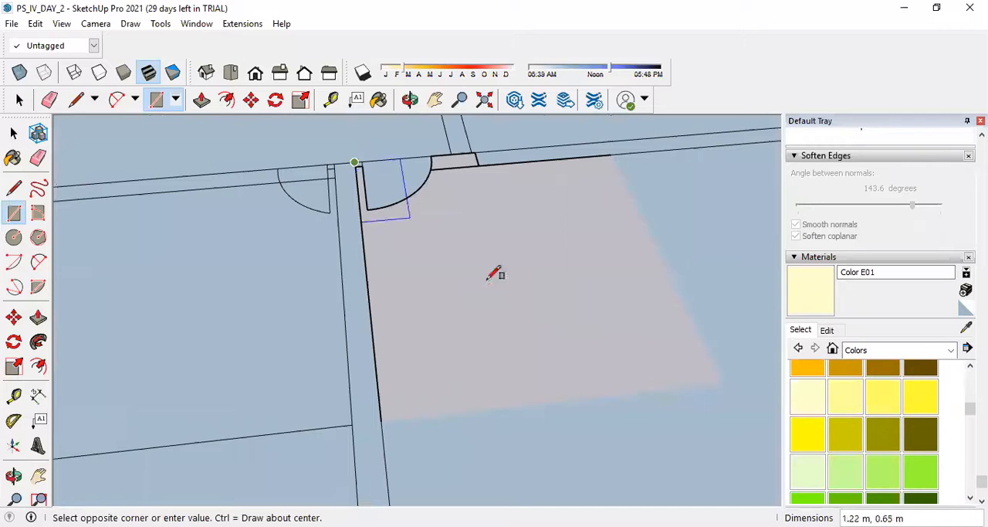
left_click(722, 383)
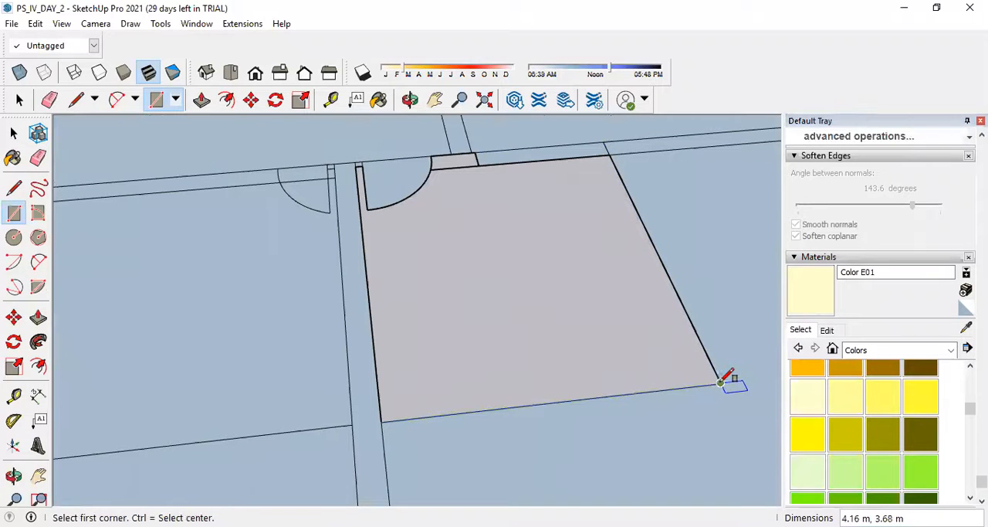
left_click(720, 382)
left_click(356, 164)
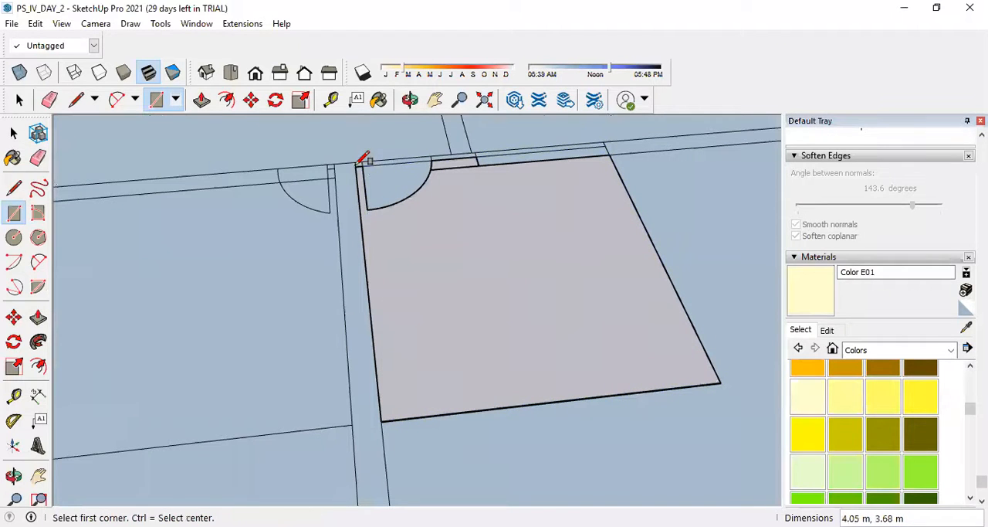
left_click(358, 162)
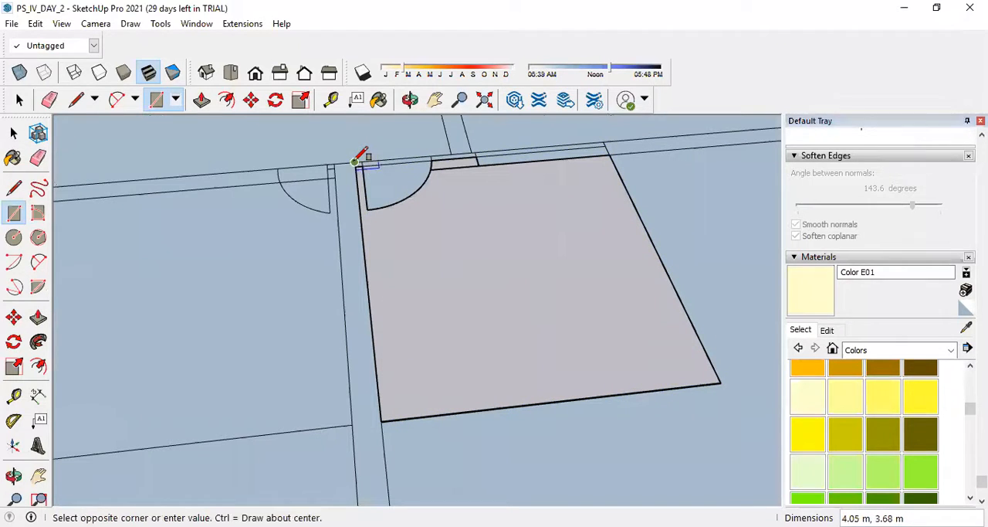
left_click(720, 382)
Fill the door leaf with a 0.90 m by 0.10 m rectangle and the patch below it with one about 3.15 m by 0.82 m.
left_click(361, 162)
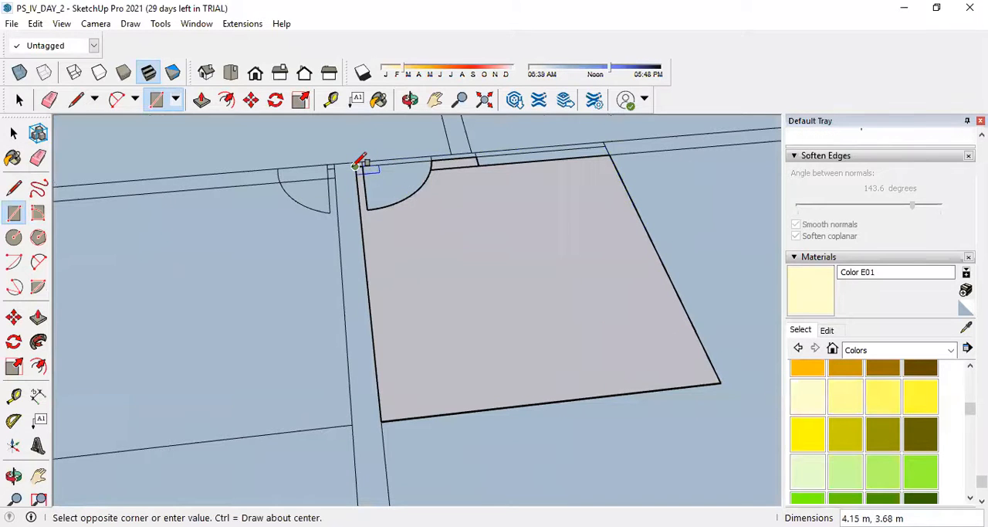
left_click(368, 209)
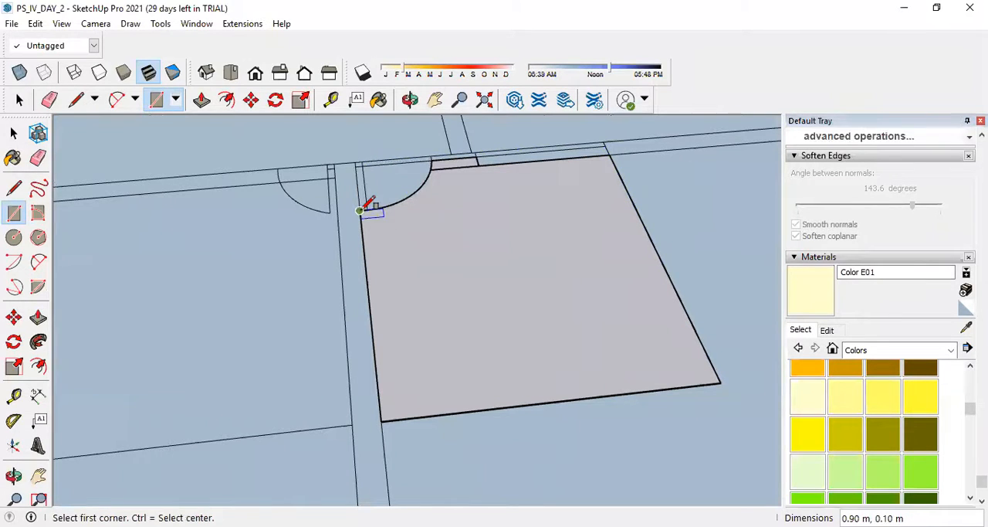
left_click(360, 209)
left_click(460, 410)
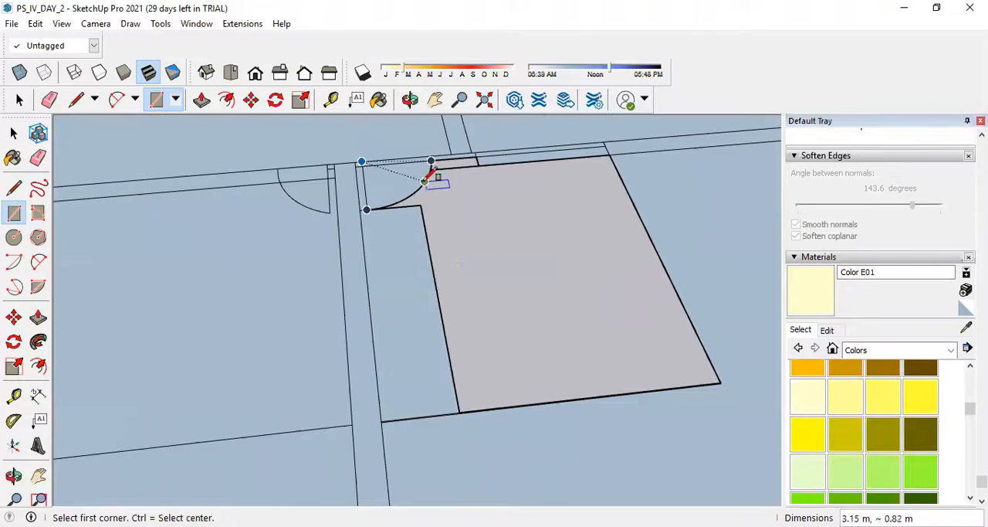
Draw a rectangle over the remaining unfilled patch, from the end of the door leaf to the outer-wall corner.
left_click(368, 209)
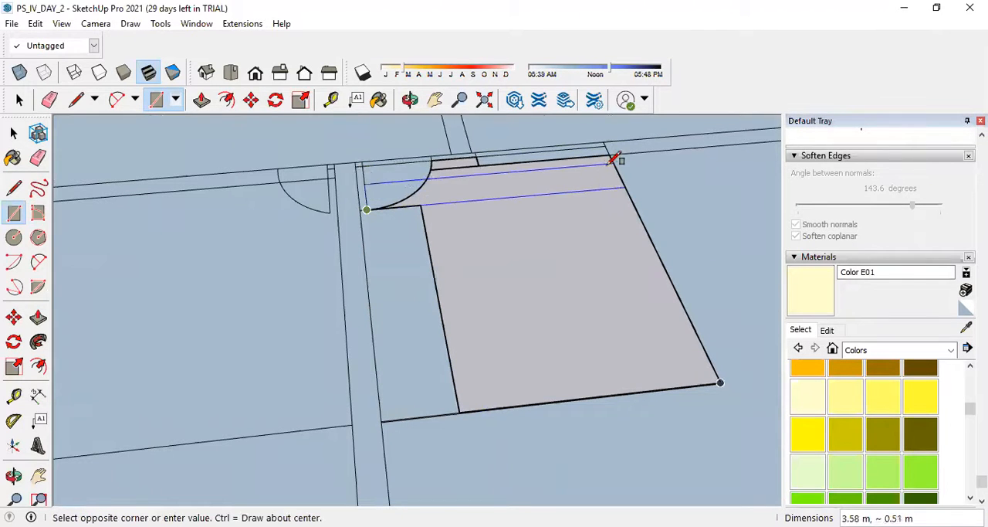
left_click(611, 148)
scroll(419, 165, "up", 1)
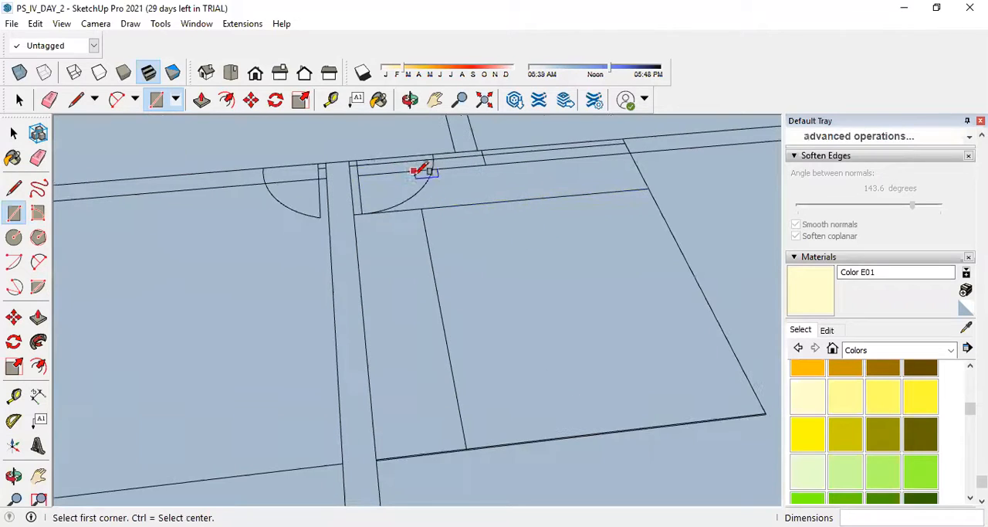
Erase the leftover rectangle edges in the far corner room and the stray piece at the nearby wall junction.
left_click(37, 157)
scroll(475, 203, "up", 2)
scroll(474, 203, "up", 1)
left_click(464, 209)
left_click(396, 219)
scroll(323, 216, "up", 1)
left_click(279, 228)
scroll(419, 319, "down", 3)
scroll(355, 217, "up", 2)
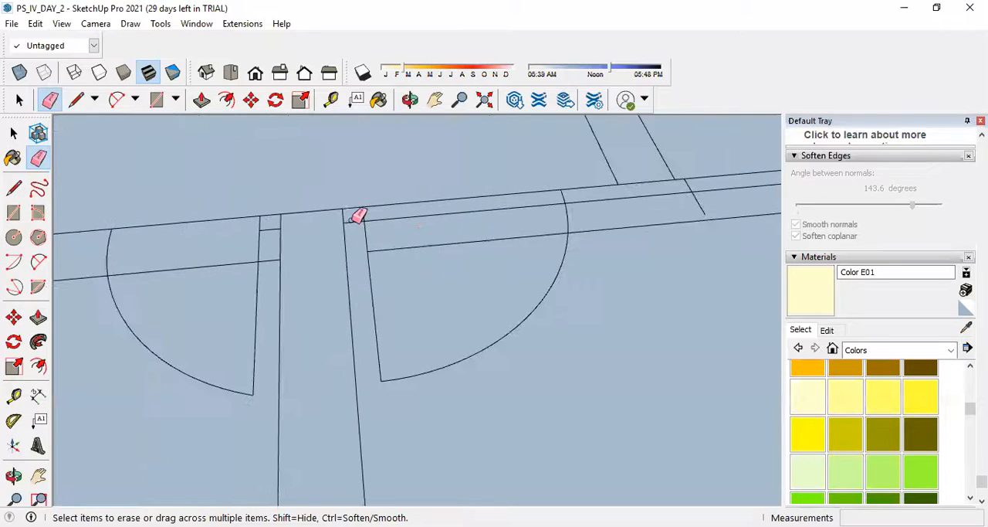
scroll(401, 236, "down", 1)
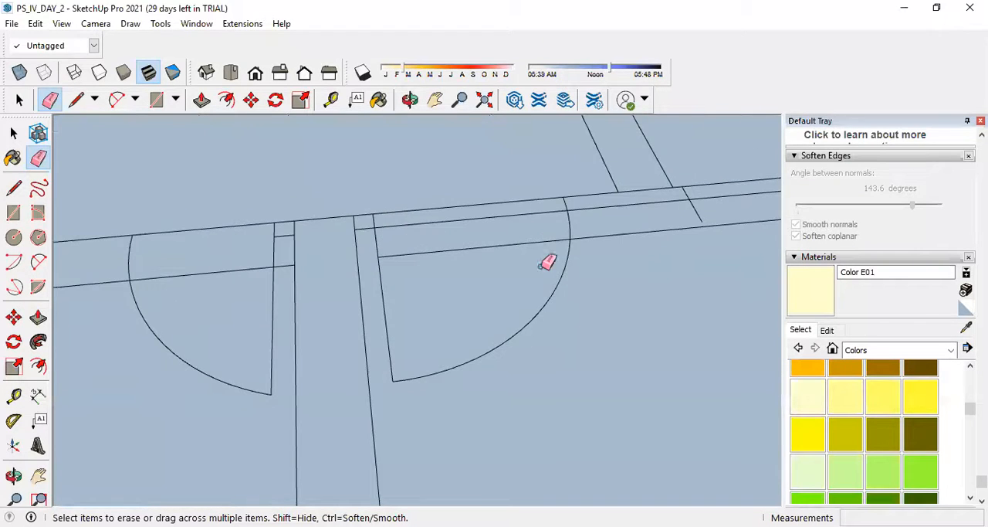
scroll(548, 266, "down", 2)
scroll(640, 247, "up", 2)
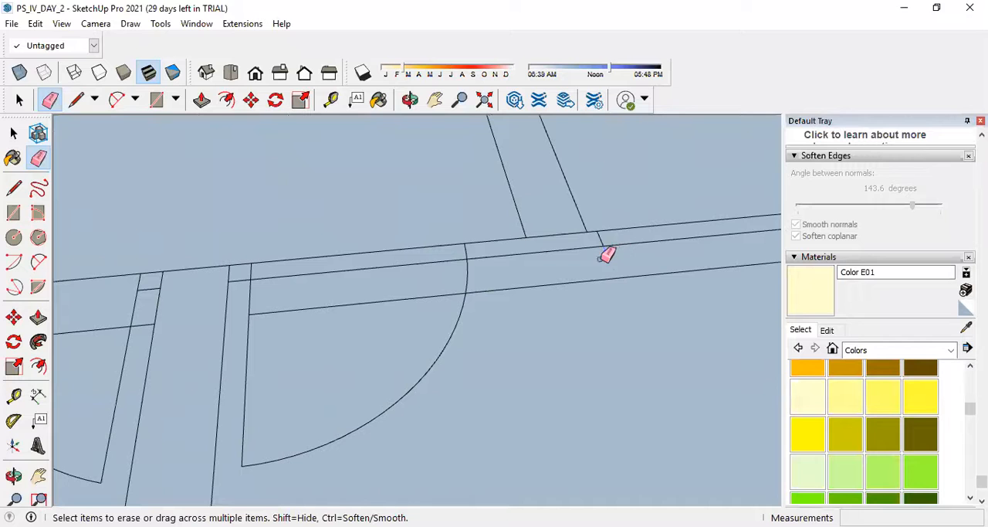
left_click(603, 233)
left_click(587, 241)
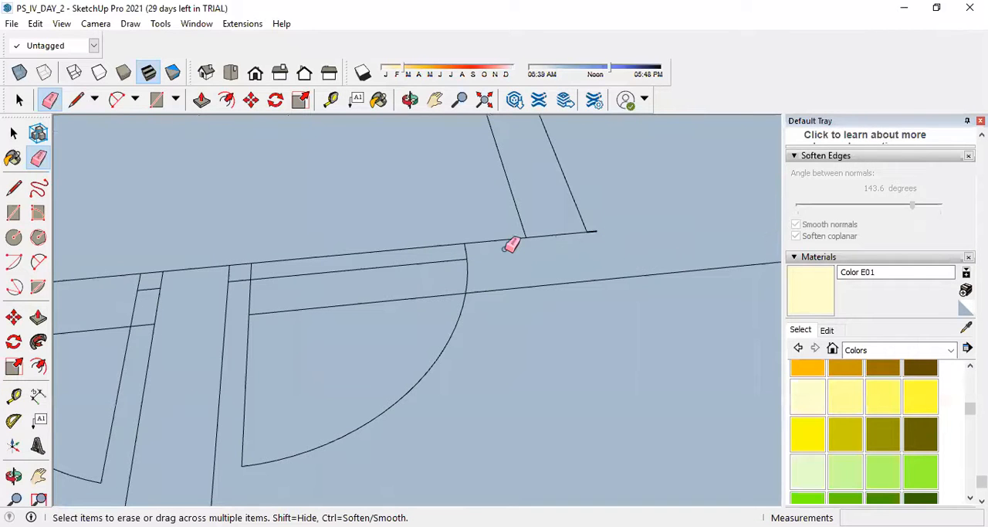
key("ctrl+z")
key("ctrl+z")
Erase the leftover lines around the door openings along the corridor wall.
scroll(533, 305, "down", 5)
scroll(532, 313, "up", 3)
mouse_move(565, 324)
left_mouse_down()
mouse_move(620, 360)
mouse_move(563, 407)
left_mouse_up()
left_click_drag(386, 433, 392, 453)
scroll(391, 433, "down", 4)
scroll(371, 431, "up", 3)
scroll(404, 364, "down", 4)
scroll(360, 356, "up", 6)
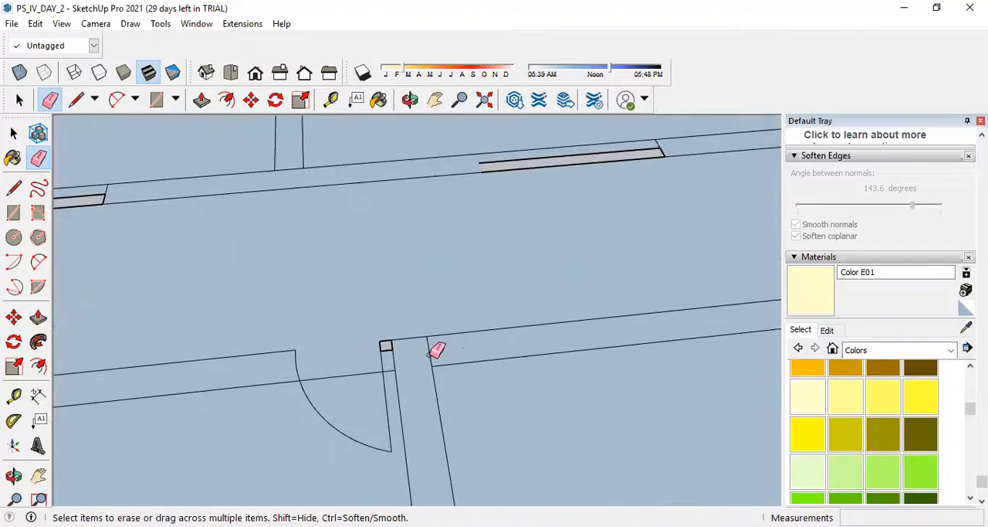
Erase the stray edges at the partition junction and across the opening of the next door along the corridor.
scroll(378, 359, "up", 2)
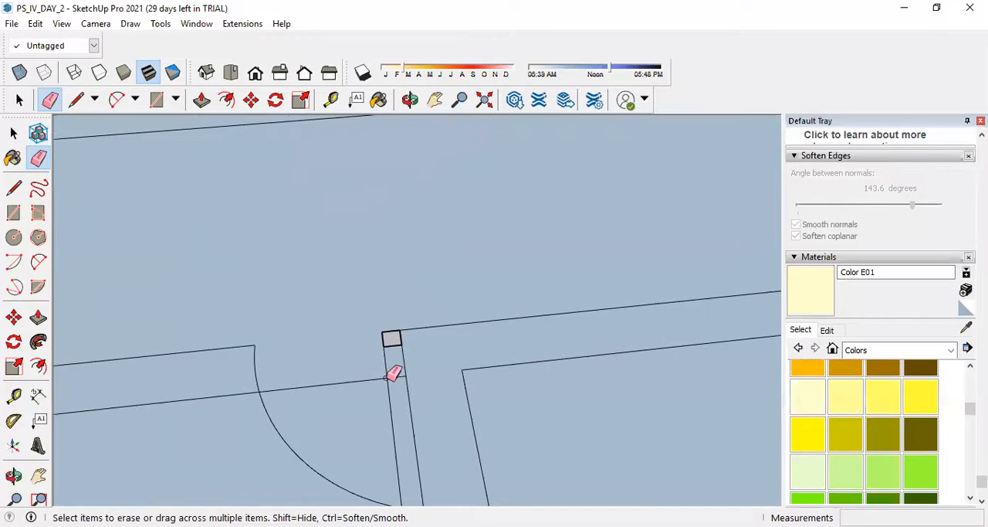
scroll(439, 369, "down", 4)
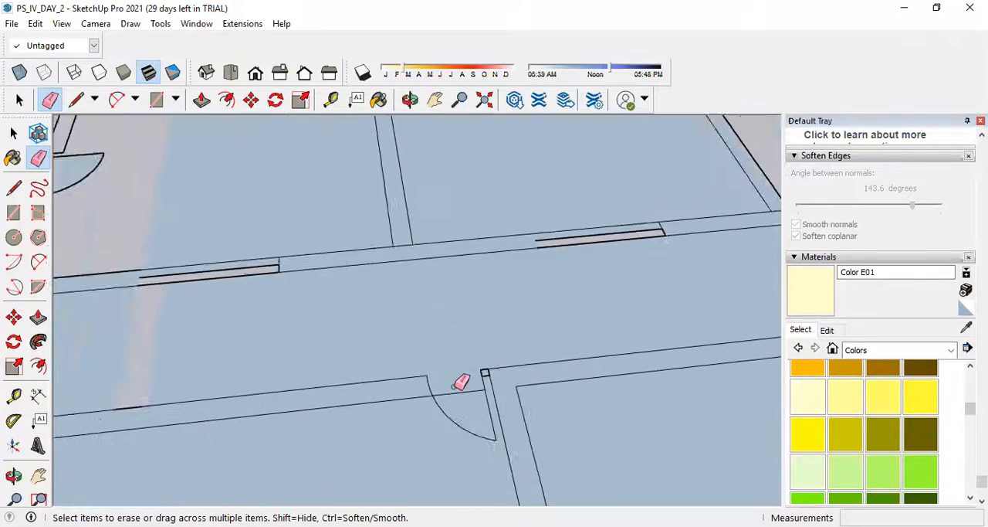
scroll(468, 399, "up", 3)
scroll(473, 407, "down", 4)
scroll(435, 391, "up", 4)
scroll(395, 384, "down", 4)
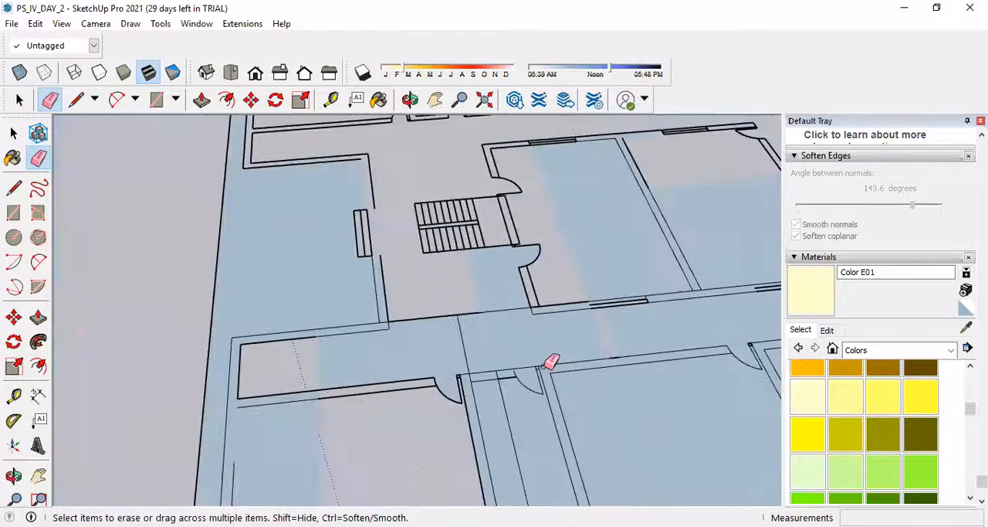
Fill the upper part of the end room with a 6.80 m by 3.85 m rectangle and erase its extra edge across the room.
scroll(432, 394, "up", 3)
left_click(13, 212)
left_click(329, 352)
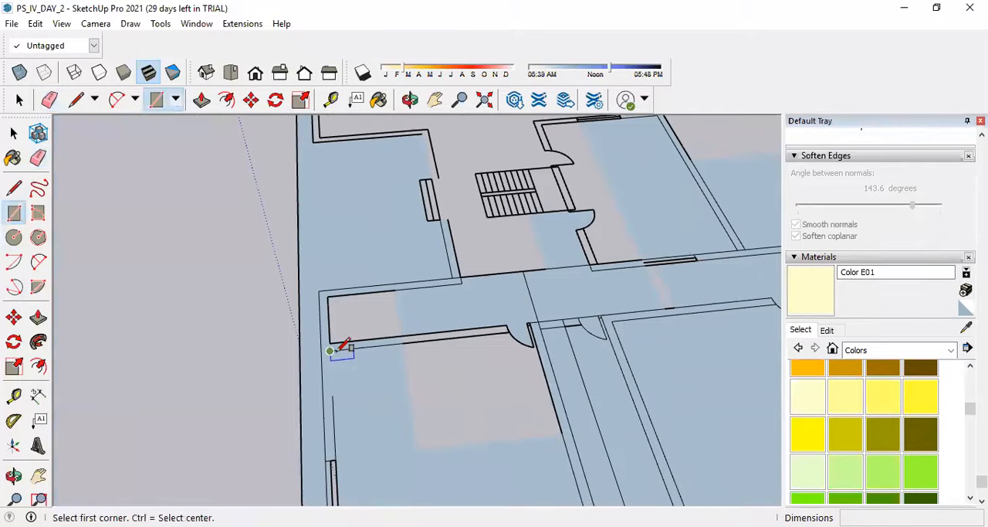
left_click(562, 434)
left_click(38, 157)
left_click(457, 445)
Draw a rectangle over the small unfilled square at the head of the end room's door leaf.
scroll(525, 334, "up", 3)
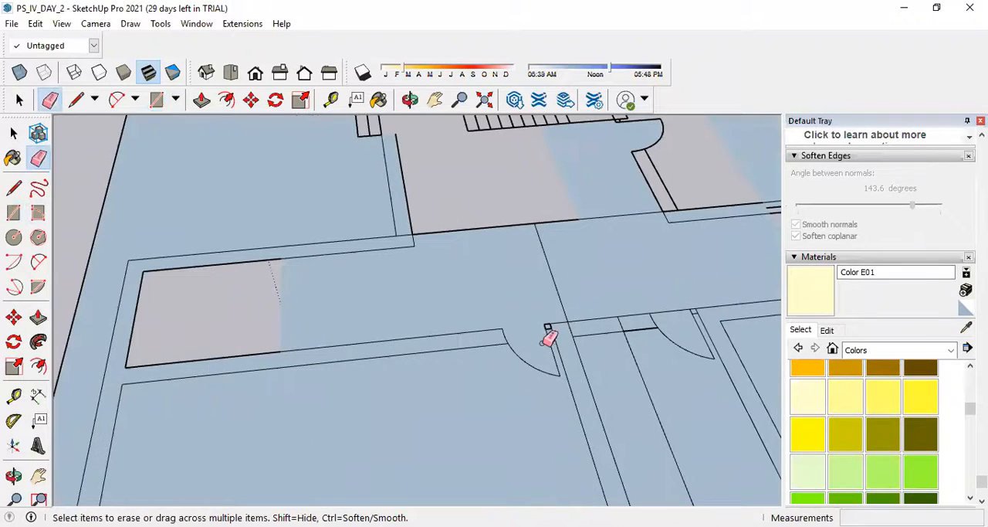
scroll(548, 337, "up", 5)
scroll(536, 373, "down", 6)
scroll(155, 305, "up", 4)
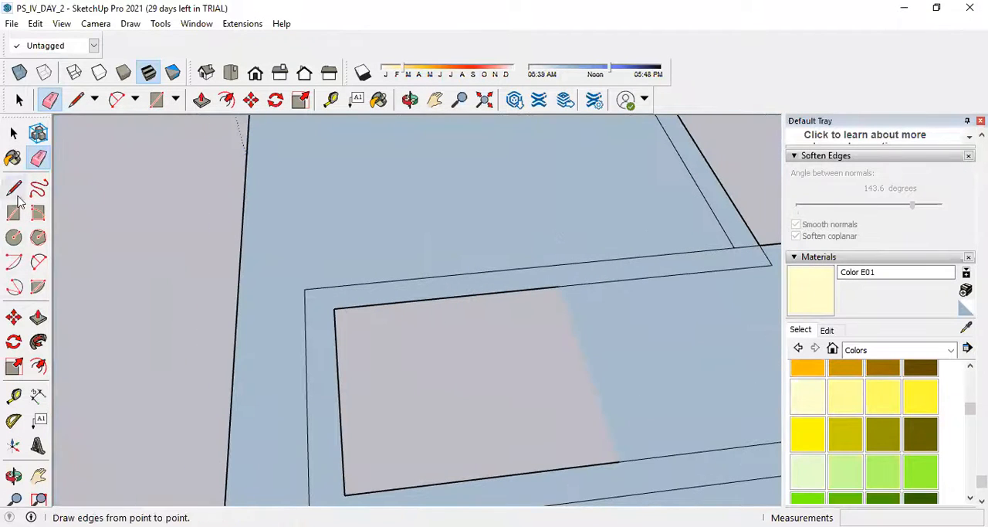
left_click(14, 212)
scroll(402, 348, "down", 5)
scroll(564, 381, "up", 5)
scroll(502, 414, "up", 3)
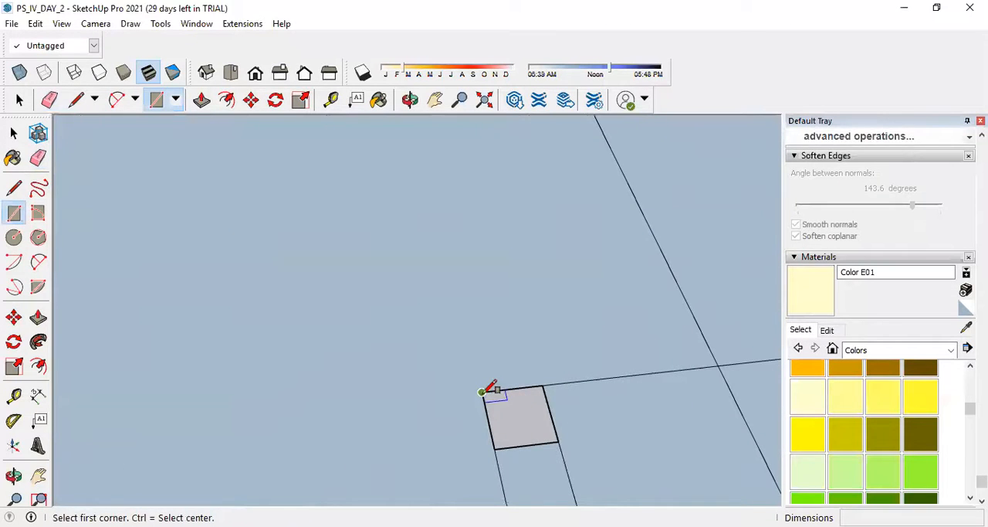
left_click(482, 392)
left_click(558, 440)
Erase the stray line running down the narrow room and the one crossing the corridor beside its door.
scroll(533, 409, "down", 8)
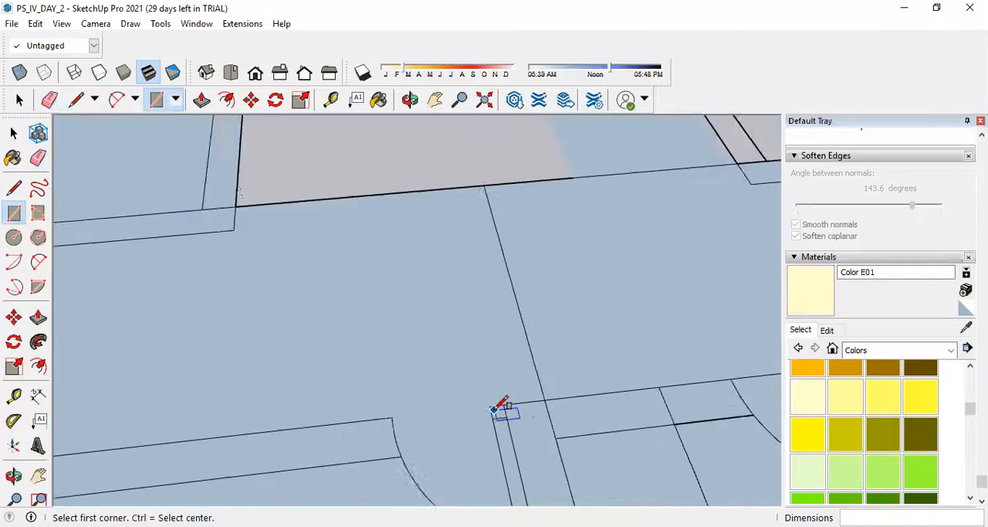
scroll(533, 411, "up", 4)
scroll(485, 395, "down", 8)
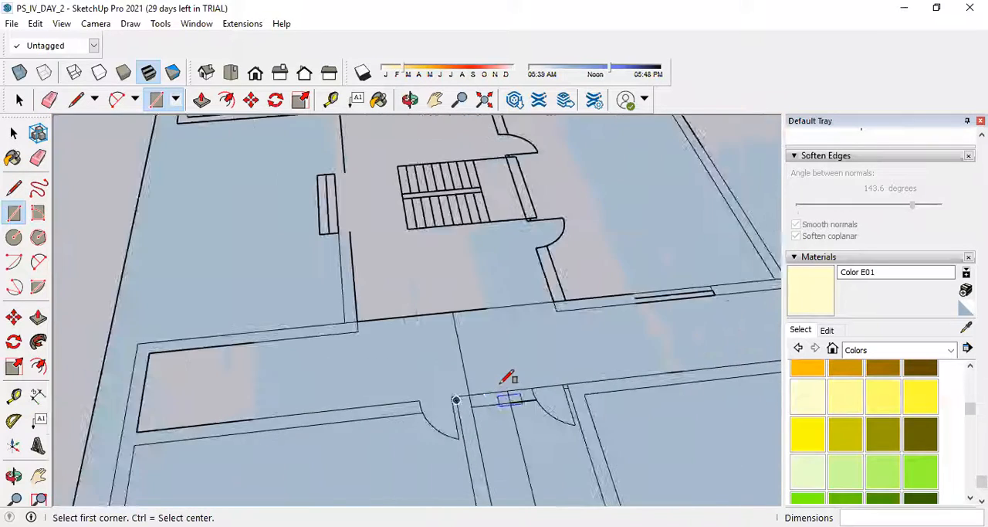
scroll(510, 463, "up", 2)
scroll(512, 461, "up", 4)
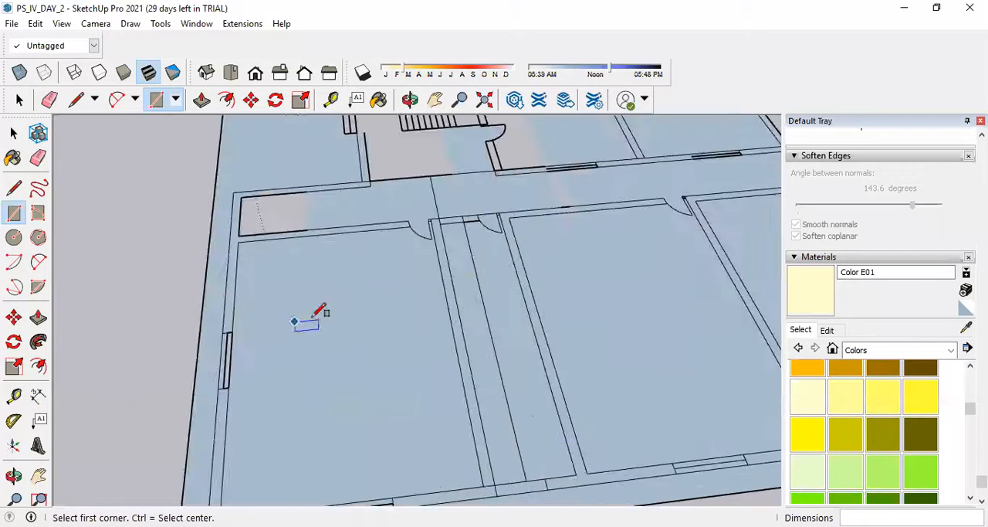
left_click(38, 158)
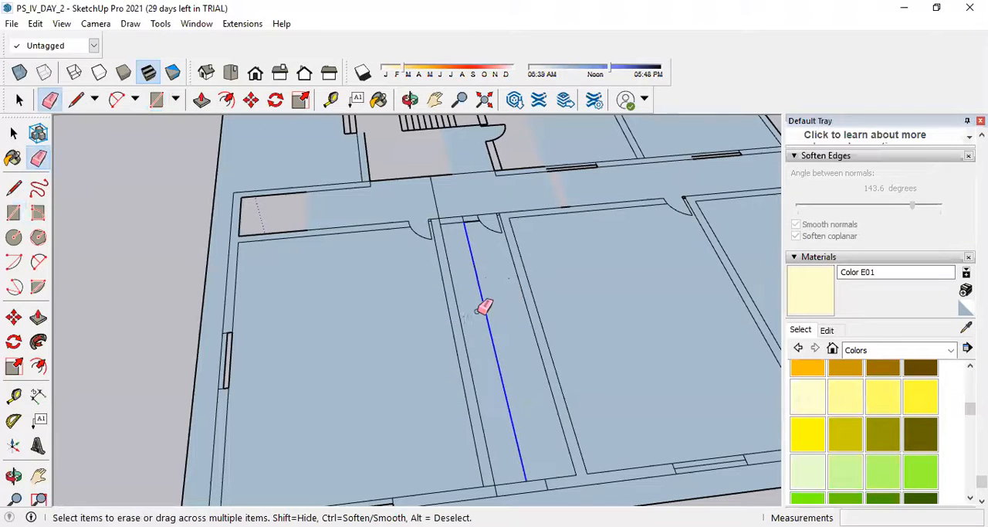
scroll(474, 209, "up", 4)
scroll(479, 270, "down", 3)
scroll(456, 282, "up", 2)
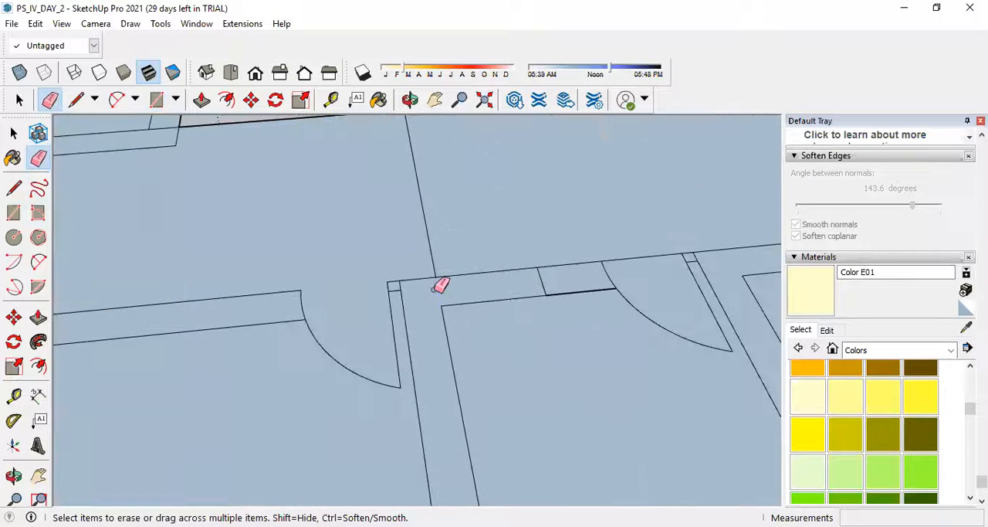
scroll(464, 279, "down", 5)
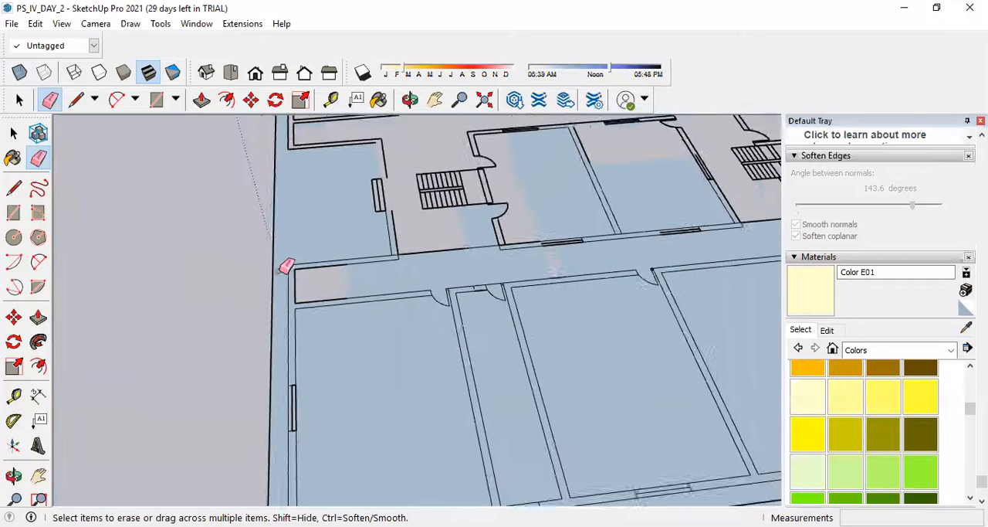
Fill the unfilled patch at the closed end of the corridor with a 2.40 m by 2.00 m rectangle.
scroll(285, 266, "up", 3)
left_click(14, 214)
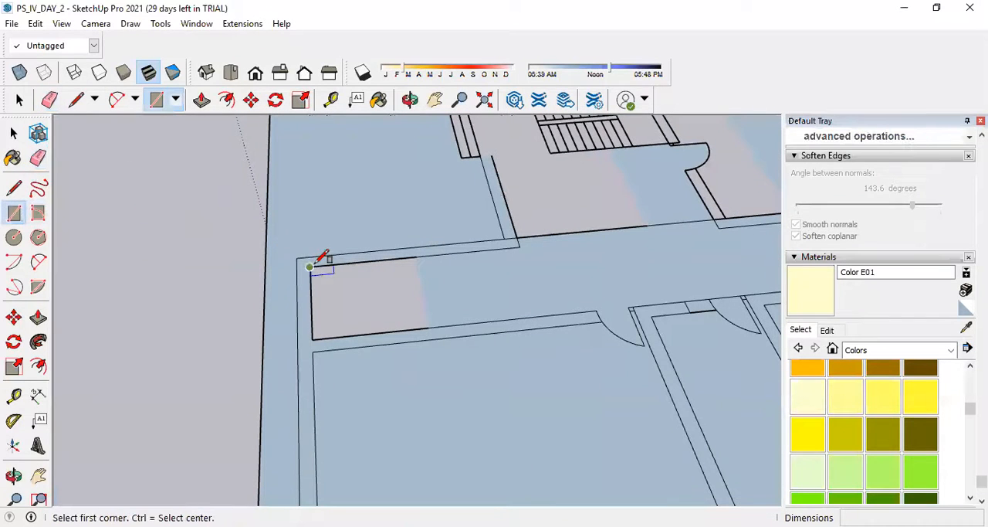
left_click(313, 266)
left_click(430, 329)
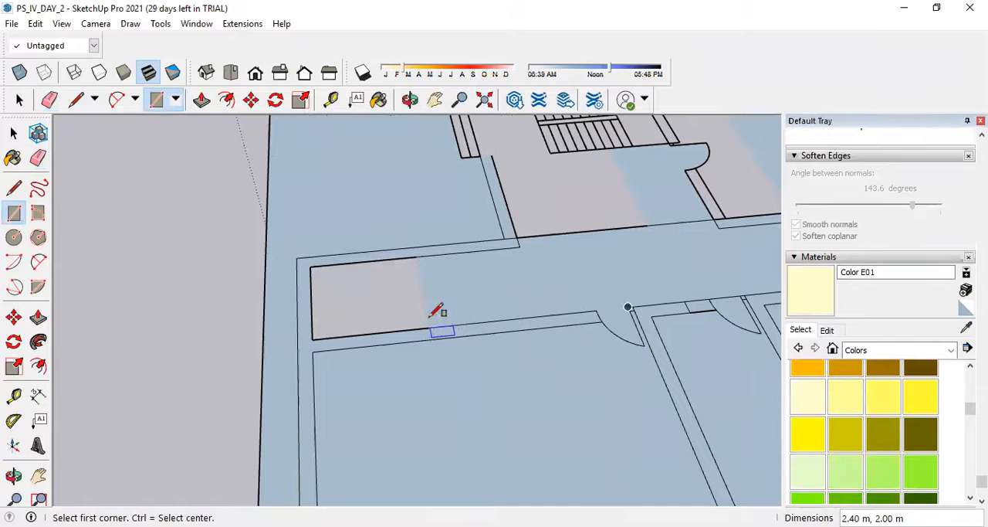
left_click(427, 327)
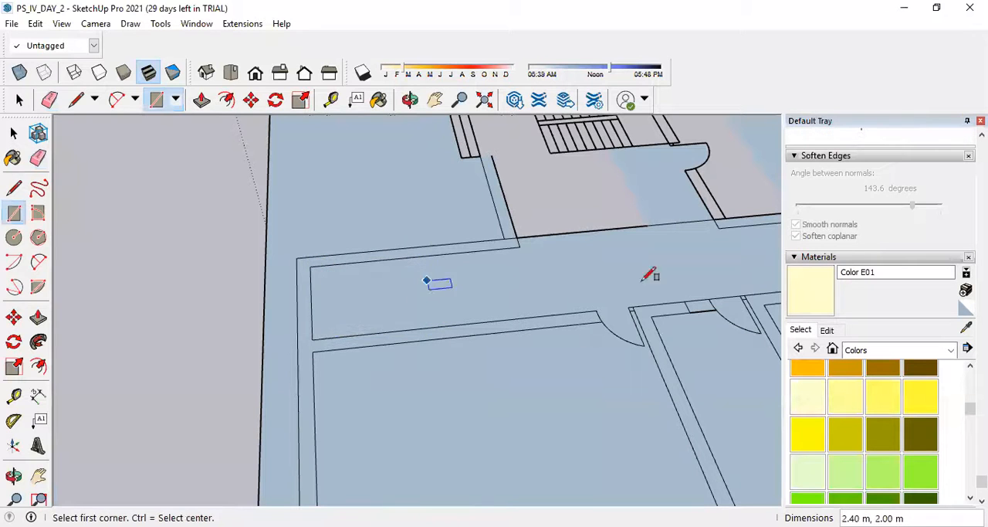
Fill the thin unfilled strip across the corridor with a 2.00 m by 0.35 m rectangle and erase its two cross edges.
scroll(270, 316, "down", 3)
scroll(610, 279, "up", 1)
left_click(568, 263)
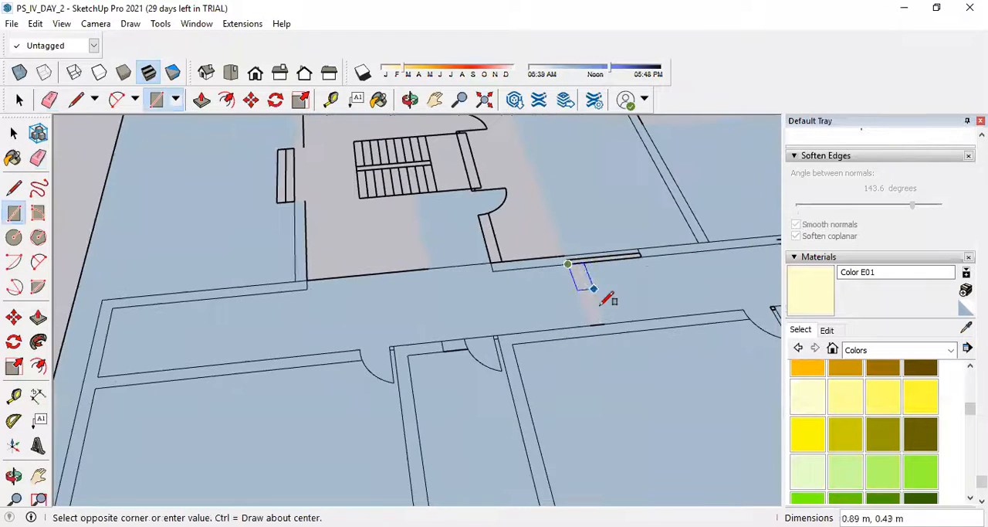
left_click(610, 318)
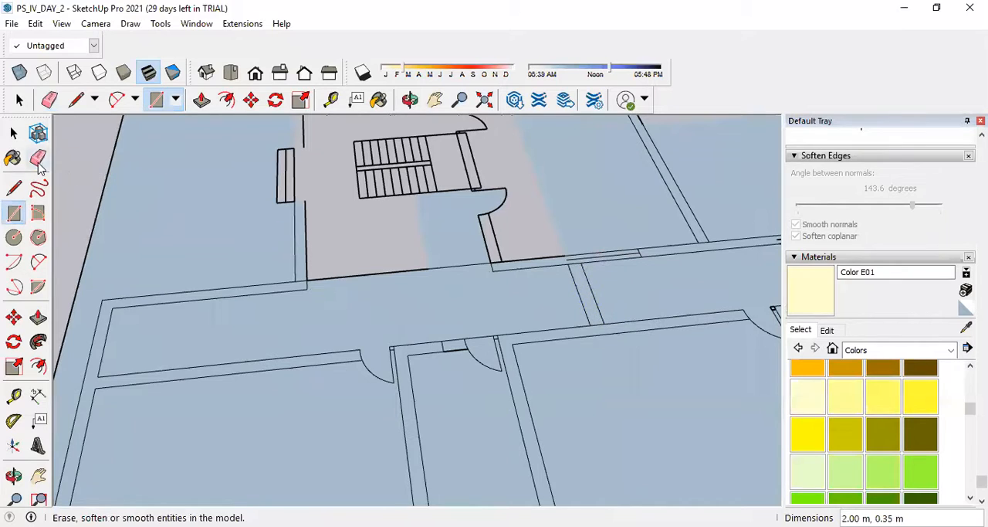
left_click_drag(605, 300, 555, 307)
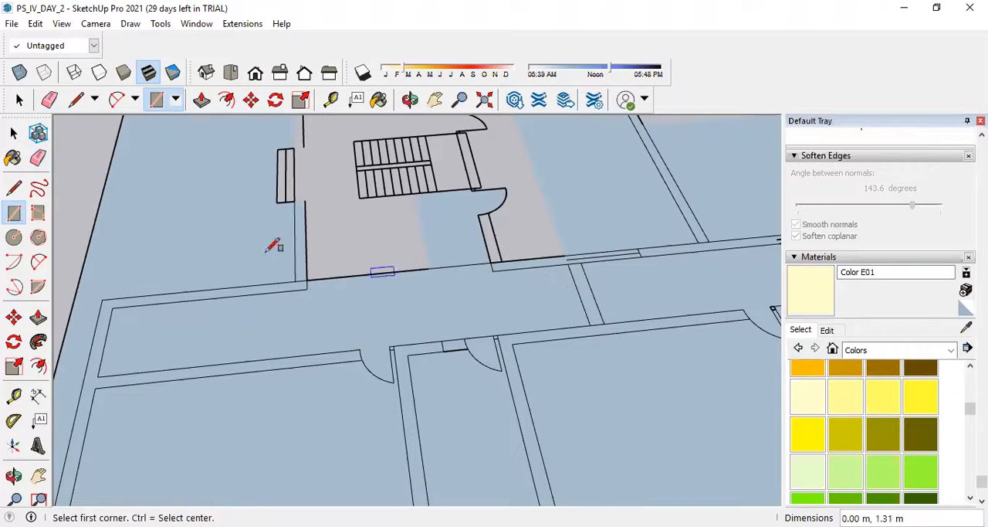
left_click(37, 157)
mouse_move(624, 282)
left_mouse_down()
mouse_move(553, 298)
mouse_move(605, 300)
left_mouse_up()
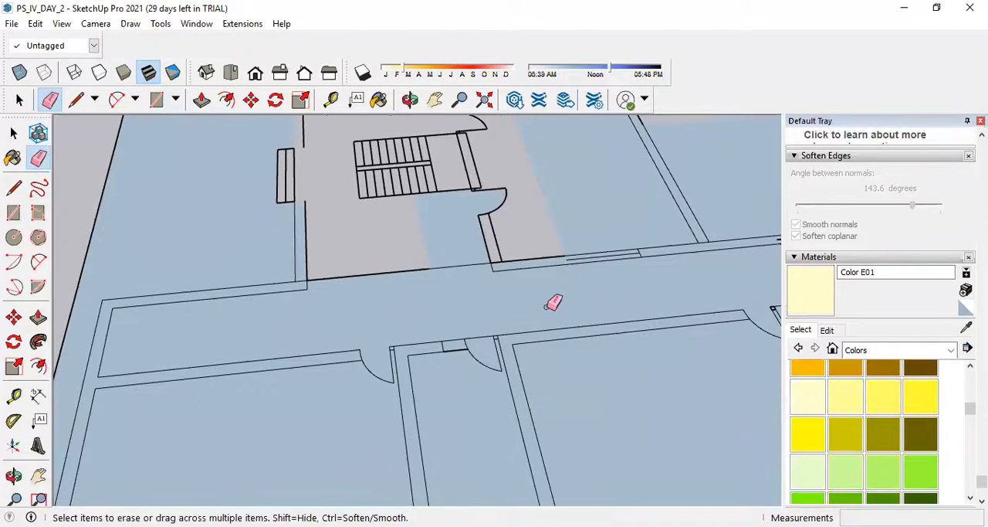
Close the open end of the window in the corridor wall with a 0.30 m line across the wall thickness.
scroll(370, 331, "down", 2)
scroll(472, 288, "up", 3)
scroll(297, 291, "up", 2)
scroll(297, 292, "up", 1)
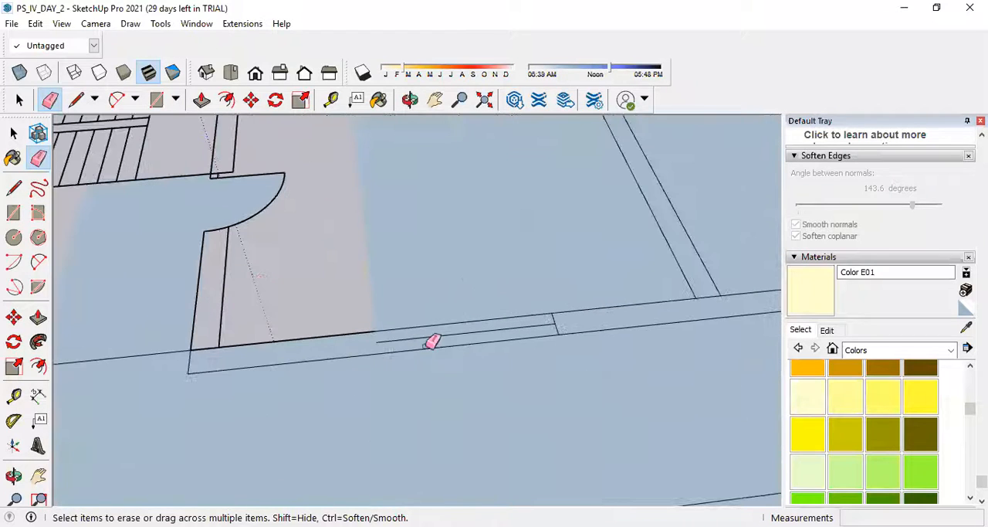
left_click(13, 185)
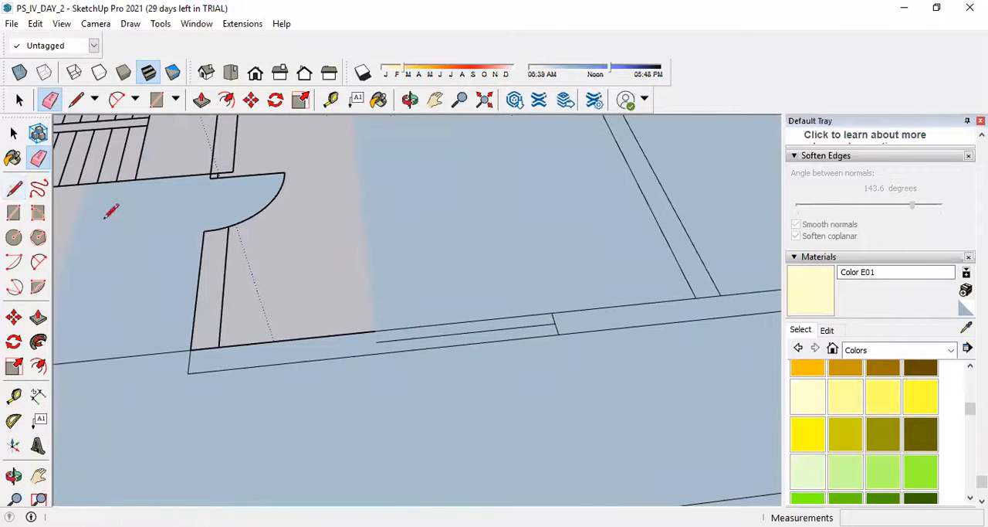
left_click(374, 331)
left_click(377, 353)
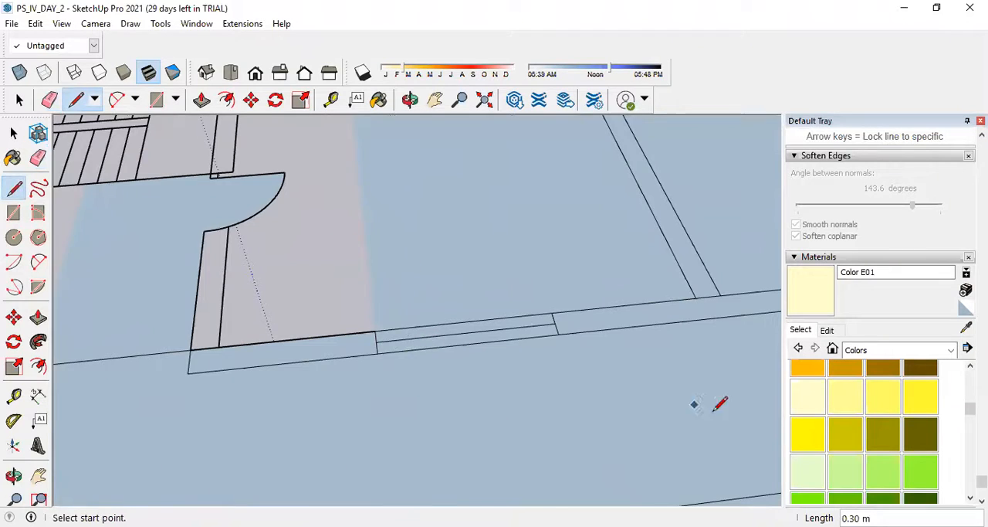
Draw a 4.80 m by 3.30 m rectangle outside the stair lobby's corner and a 2.40 m by 0.30 m one across its wall opening.
scroll(720, 403, "down", 2)
scroll(480, 485, "down", 4)
left_click(14, 212)
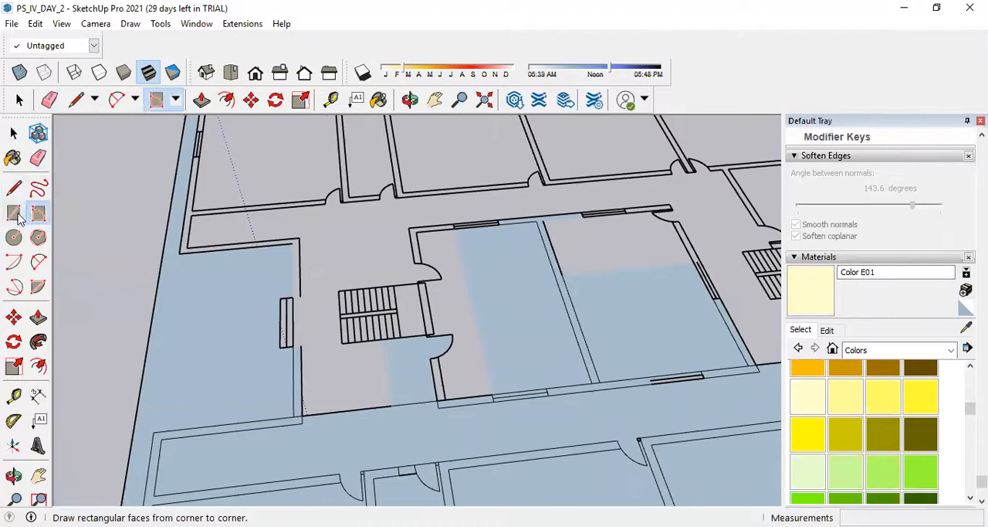
left_click(186, 247)
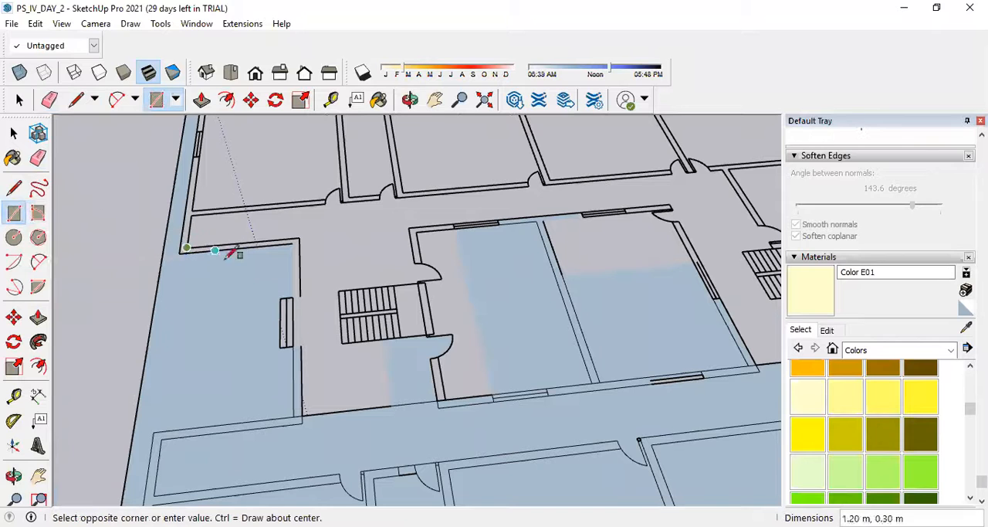
left_click(301, 297)
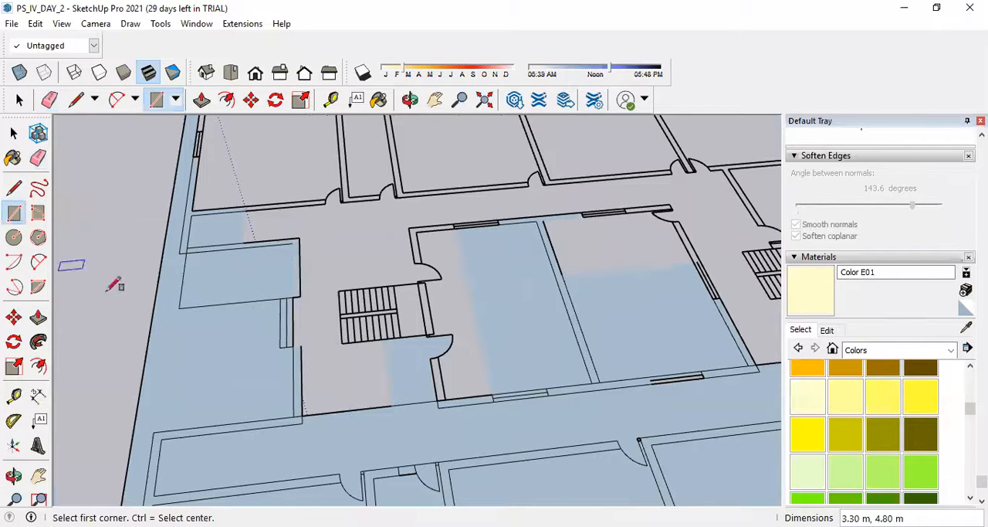
left_click(294, 345)
left_click(301, 297)
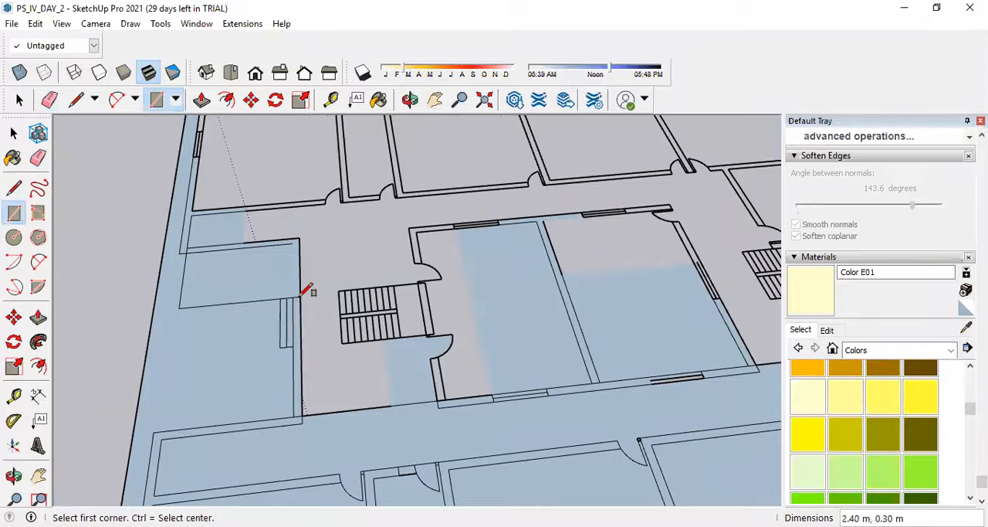
Draw an 8.70 m by 2.00 m rectangle over the unfilled strip of the room beside the stairs, from its outer corner to the opposite window.
scroll(300, 346, "up", 3)
scroll(301, 346, "down", 4)
scroll(446, 213, "up", 2)
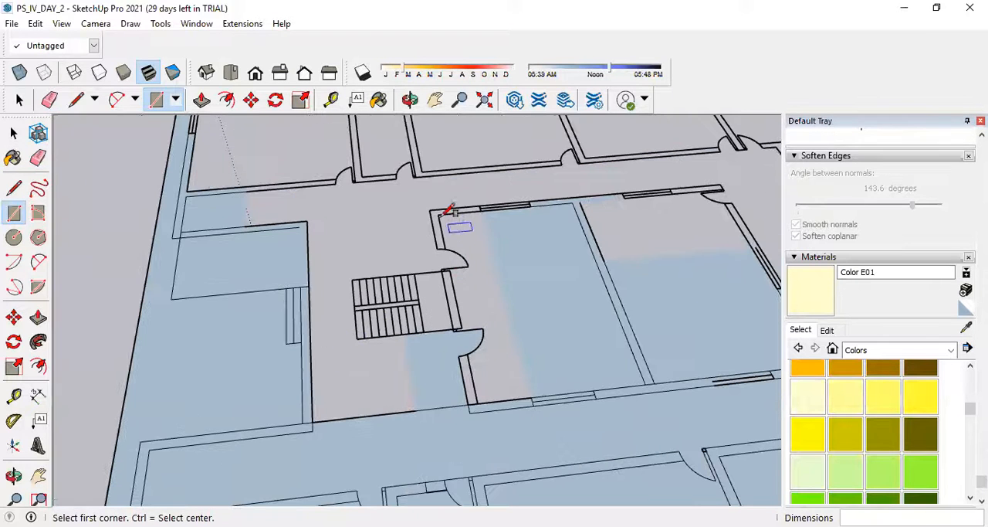
left_click(429, 209)
left_click(532, 401)
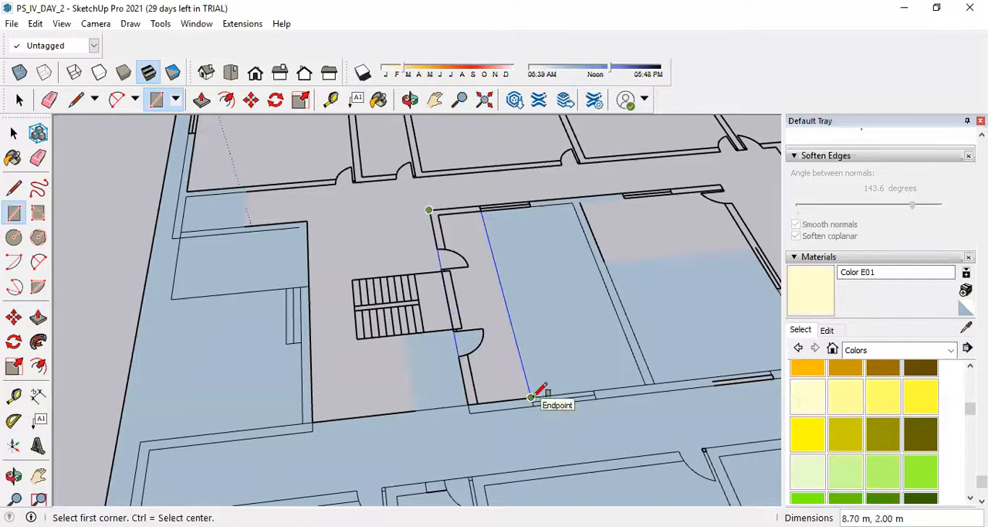
Fill the remaining strip of the room beside the stairs with a rectangle from its inner corner to the opposite window's end.
left_click(437, 215)
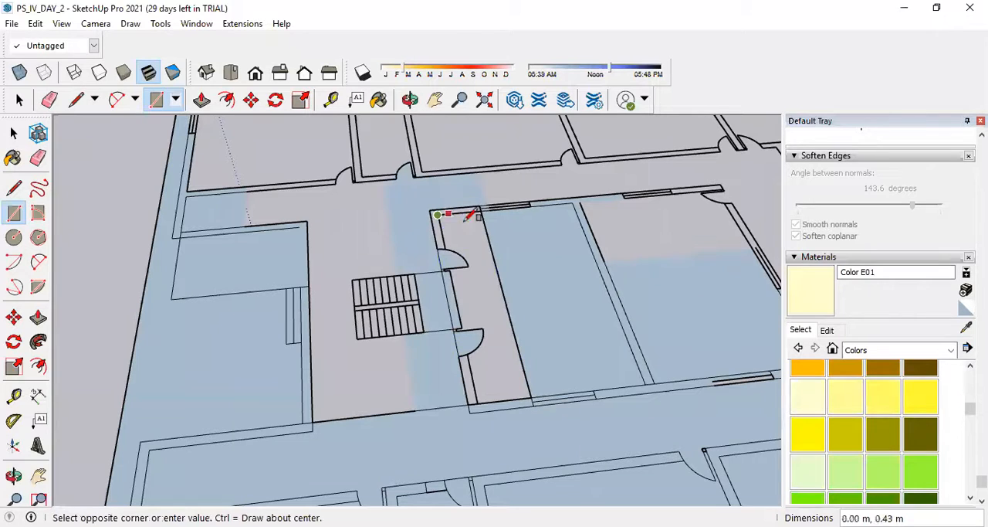
left_click(533, 397)
scroll(464, 255, "up", 2)
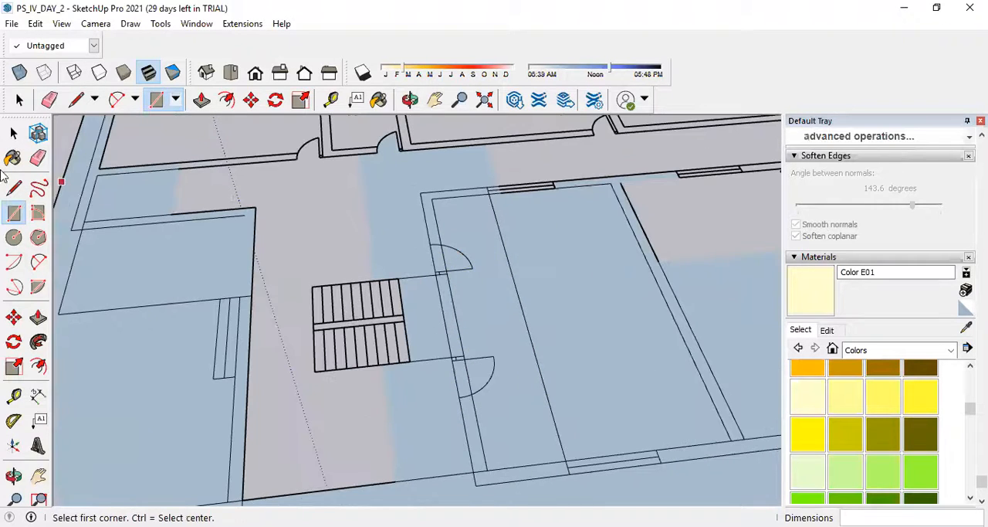
Erase the seam between the room's two faces and the leftover lines crossing the upper doorway beside the stairs.
key("e")
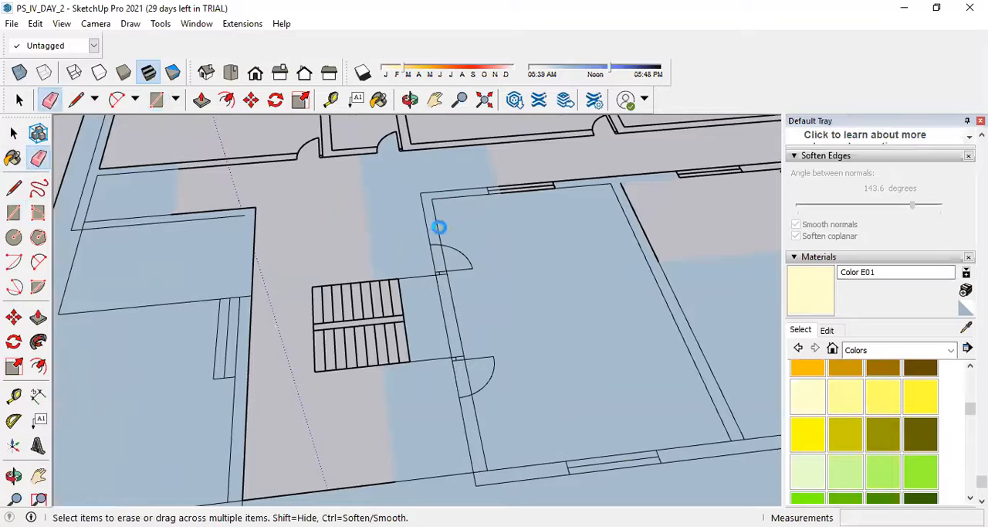
scroll(438, 226, "up", 2)
left_click_drag(442, 258, 474, 301)
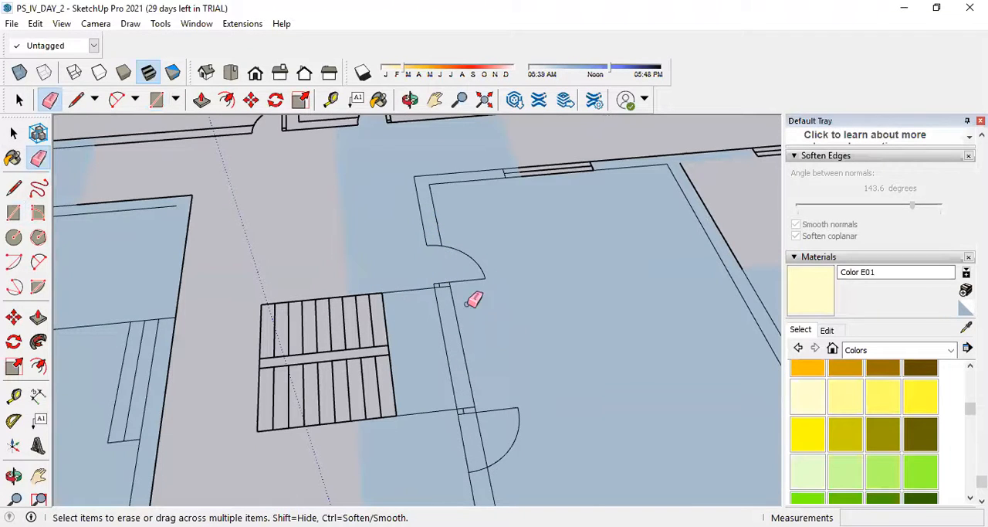
Erase the leftover rectangle edge crossing the open area outside the stair lobby's wall.
scroll(541, 399, "down", 3)
scroll(331, 402, "up", 3)
scroll(409, 357, "down", 2)
scroll(403, 360, "down", 2)
mouse_move(300, 354)
left_mouse_down()
mouse_move(340, 344)
mouse_move(335, 351)
left_mouse_up()
scroll(360, 357, "up", 4)
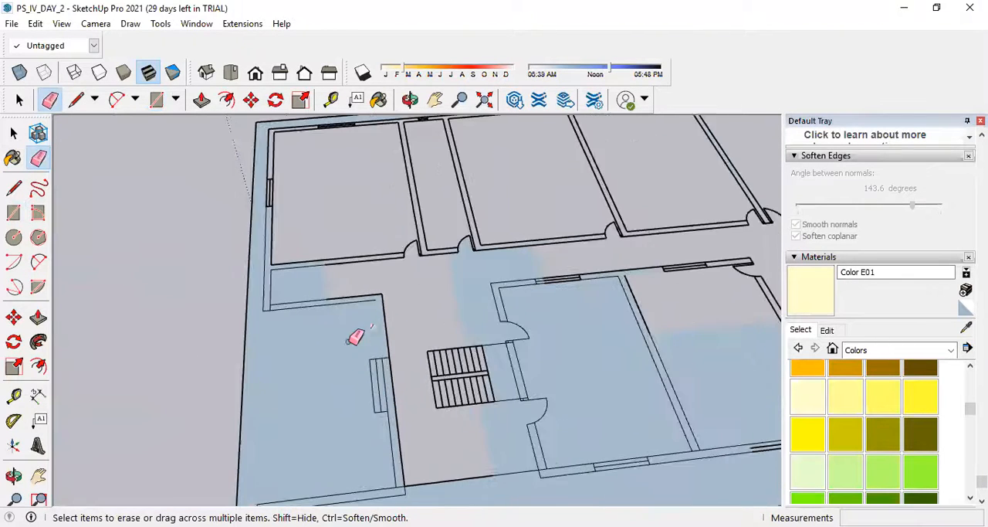
Trace the 3.00 m lobby wall edge between the corner and the window, and draw a 3.00 m by 0.30 m rectangle over that segment.
left_click(13, 188)
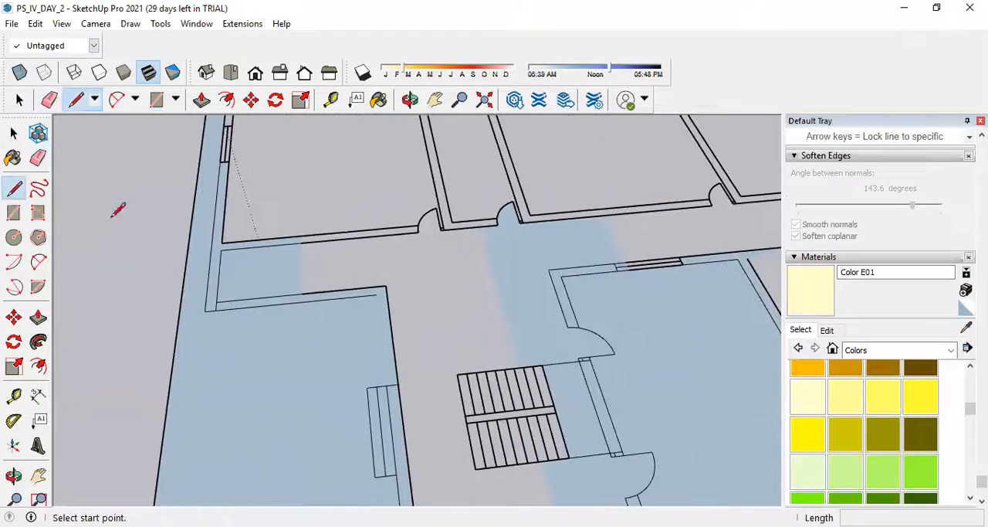
left_click(376, 295)
left_click(389, 384)
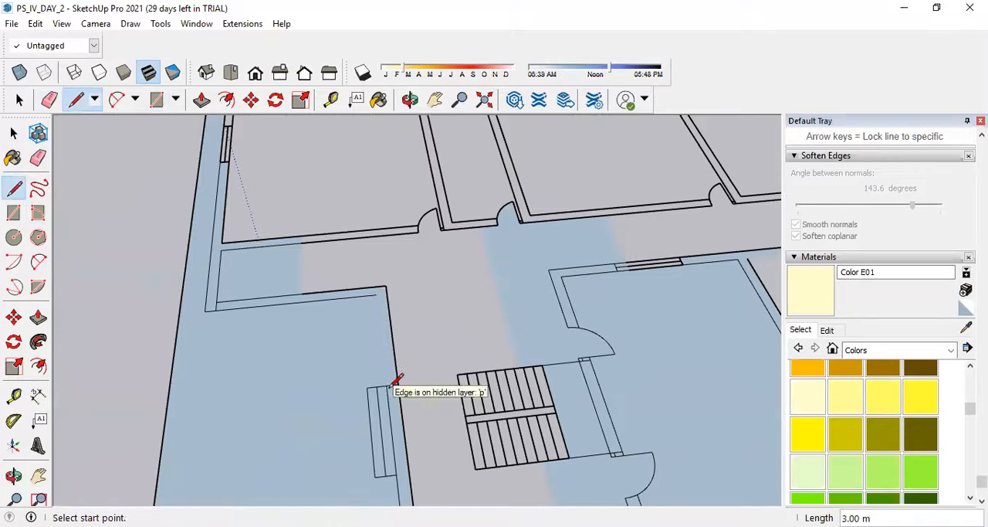
left_click(388, 305)
left_click(388, 384)
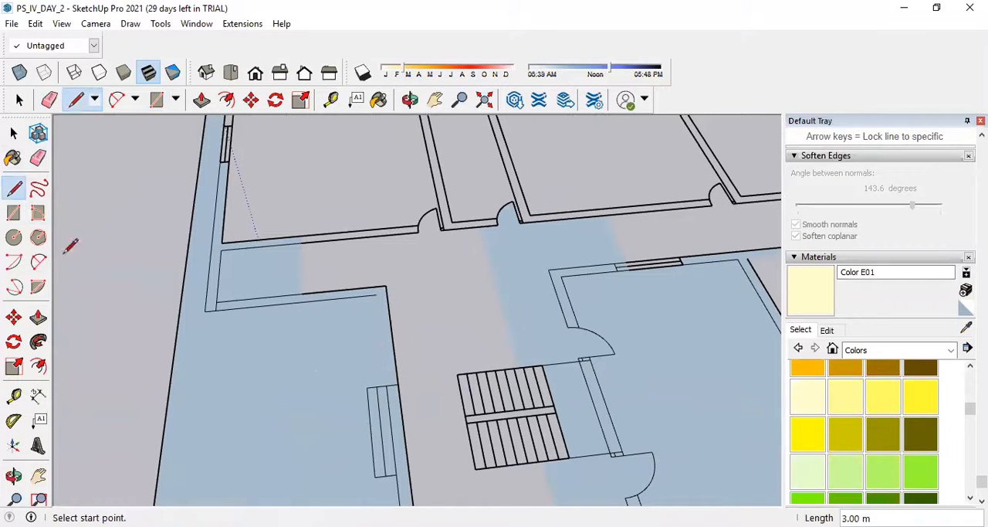
left_click(13, 213)
left_click(377, 293)
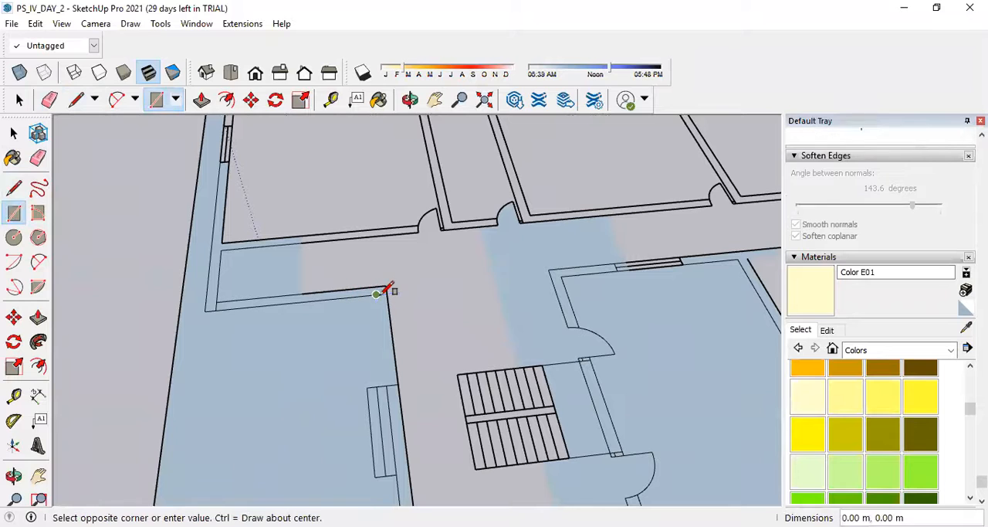
left_click(398, 383)
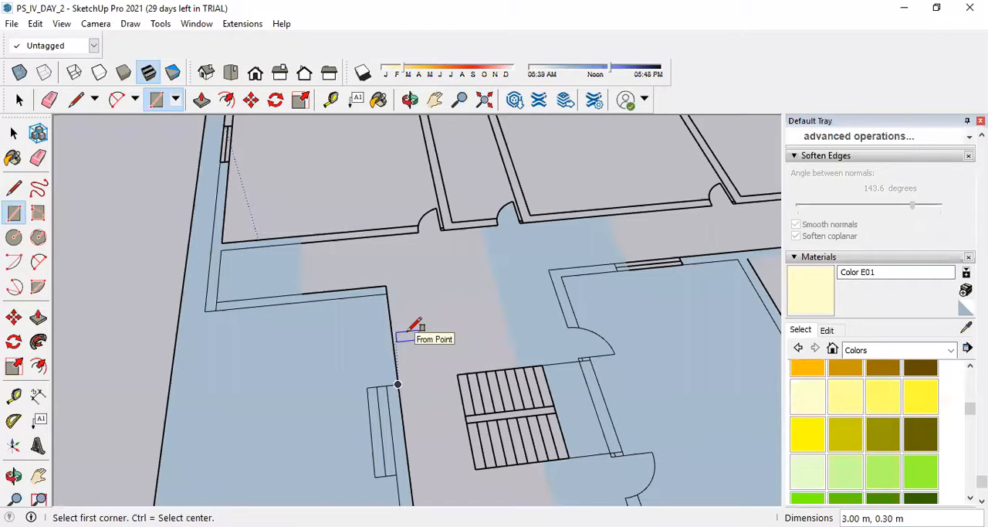
Draw a rectangle 3.00 m by about 0.83 m between the lobby window and the wall corner, and erase its inner edge.
left_click(397, 384)
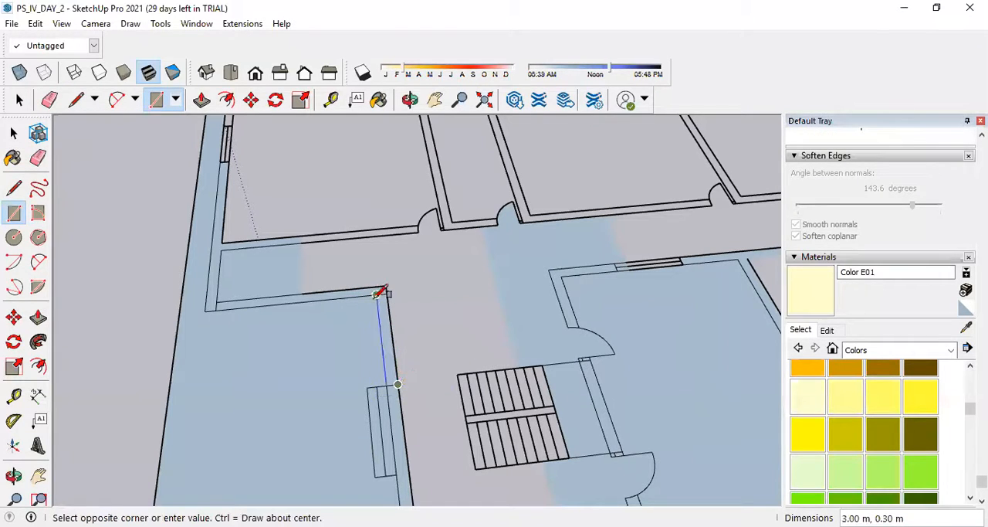
left_click(412, 33)
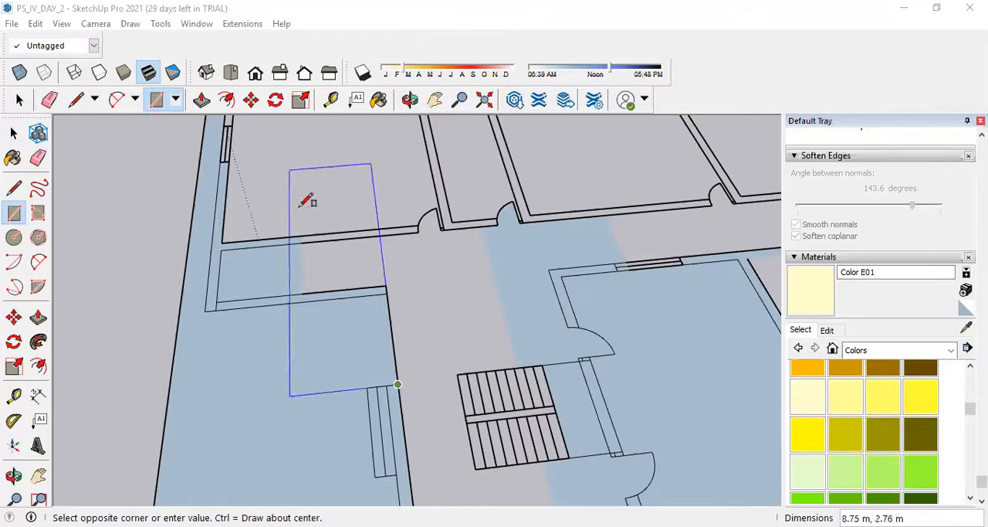
scroll(378, 297, "up", 1)
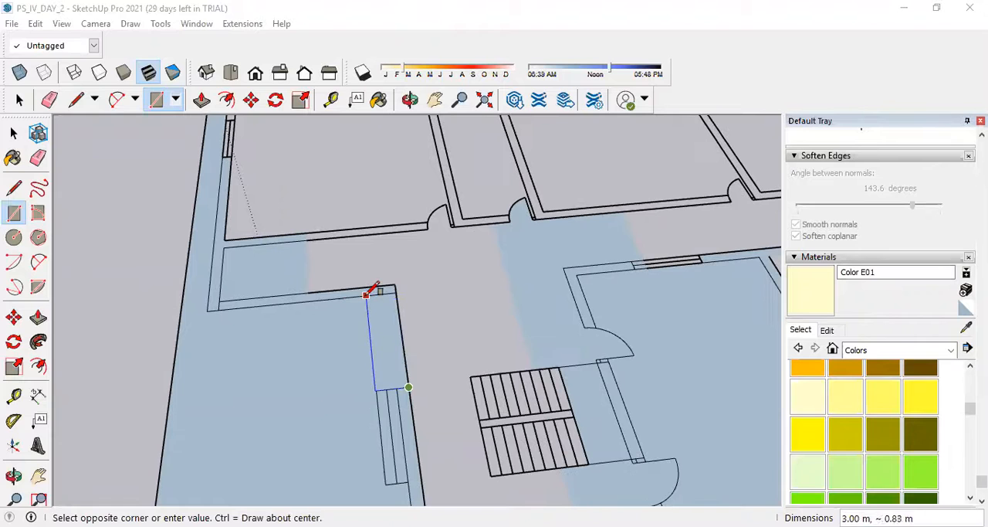
left_click(366, 294)
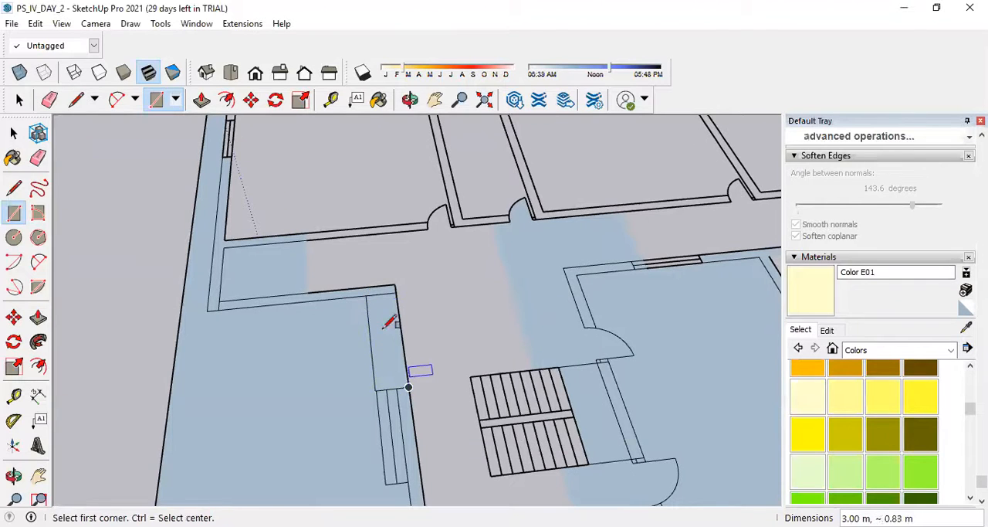
left_click(38, 157)
scroll(438, 322, "up", 3)
left_click(395, 332)
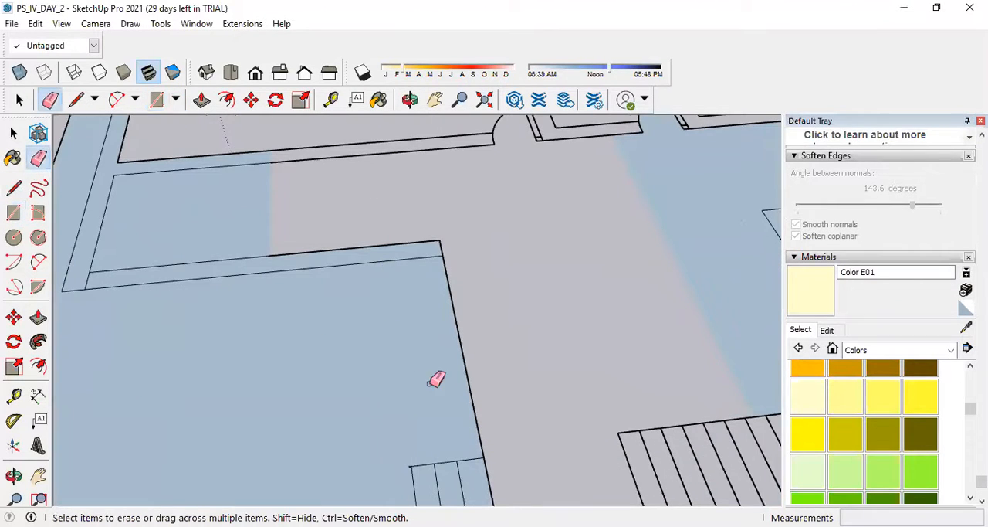
Draw a 3.00 m by 0.30 m rectangle over the lobby wall segment between the window's other end and the lobby's far corner.
scroll(483, 408, "down", 2)
scroll(471, 402, "down", 3)
scroll(453, 408, "up", 3)
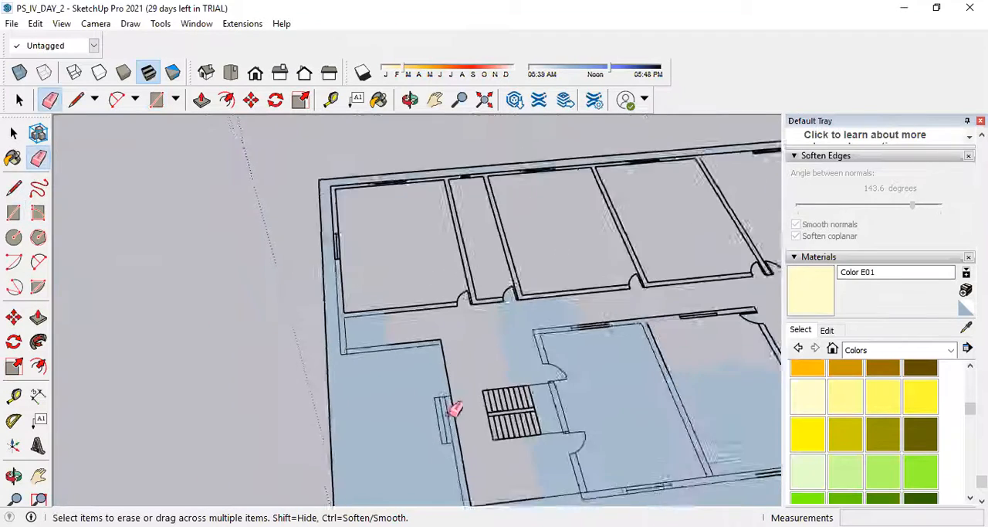
scroll(466, 438, "down", 5)
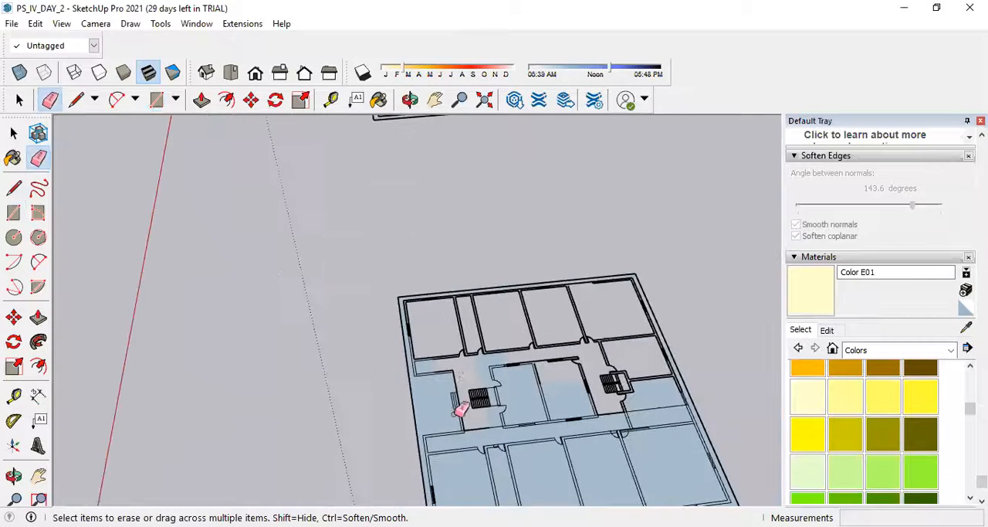
scroll(465, 417, "up", 5)
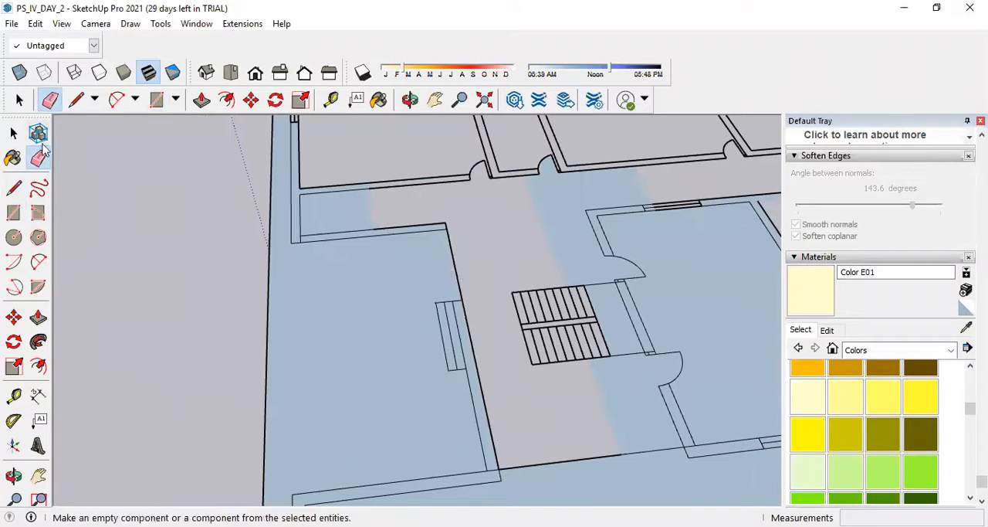
left_click(14, 212)
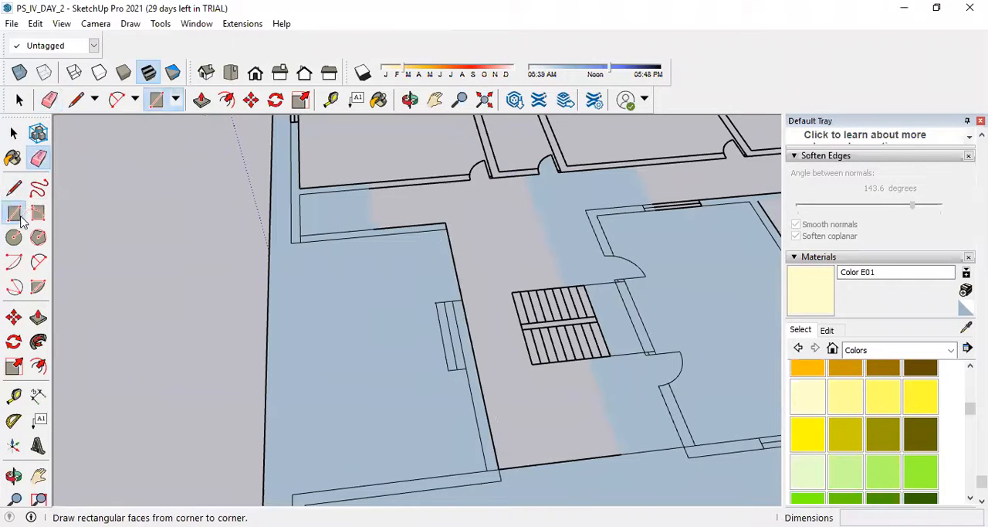
left_click(465, 369)
type("3,0.3")
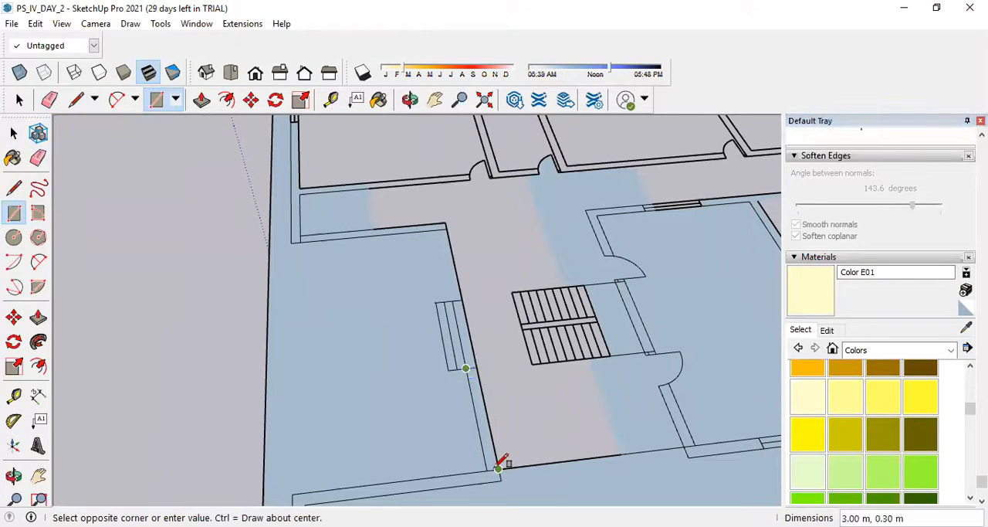
key("Return")
left_click(466, 369)
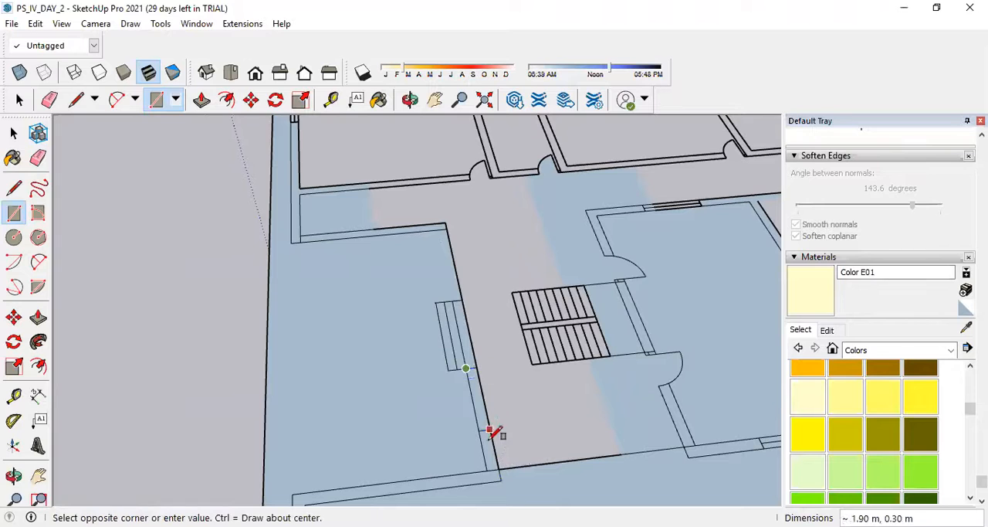
key("Escape")
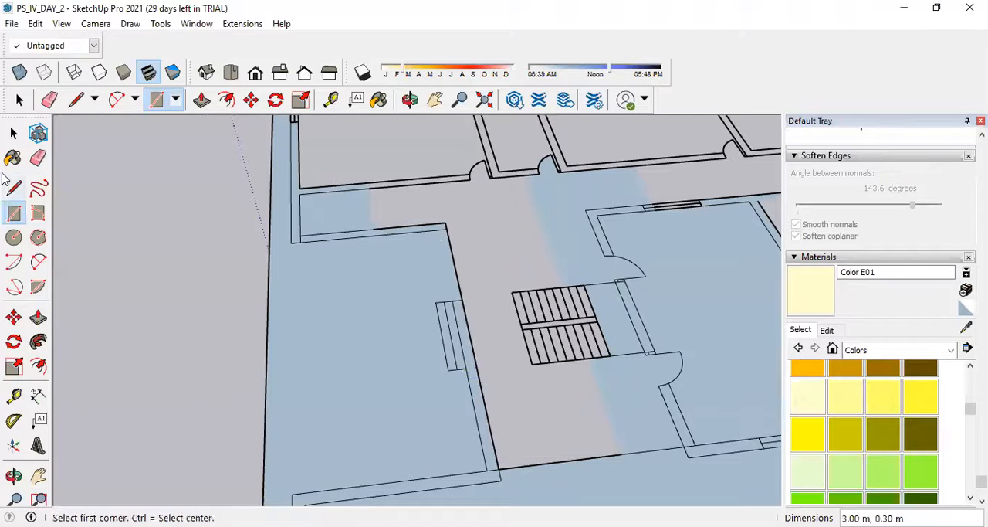
Close the lobby window's end with a 0.30 m line across the wall thickness.
key("l")
scroll(460, 376, "up", 2)
left_click(473, 379)
left_click(495, 377)
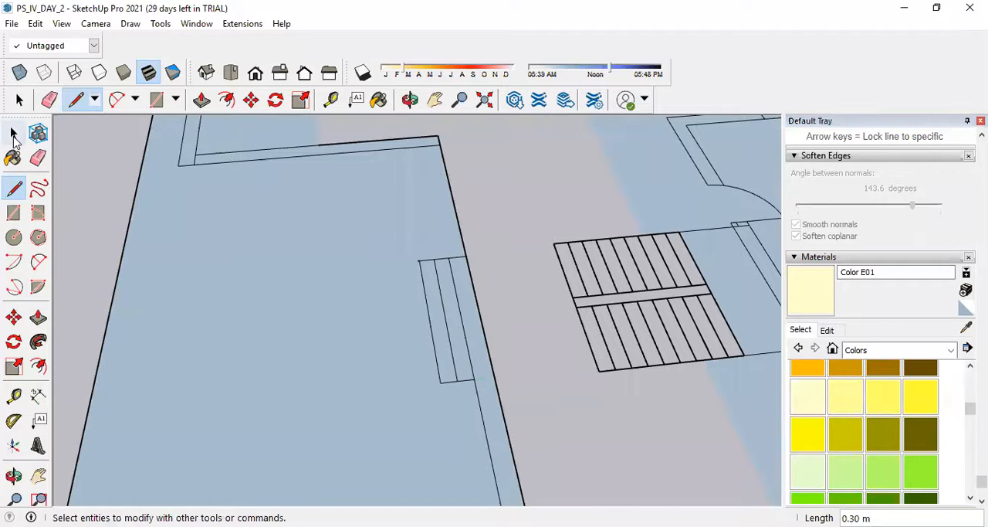
Erase the stray lines crossing the outer wall's thickness at the end of the narrow room.
scroll(320, 368, "down", 4)
scroll(400, 358, "down", 5)
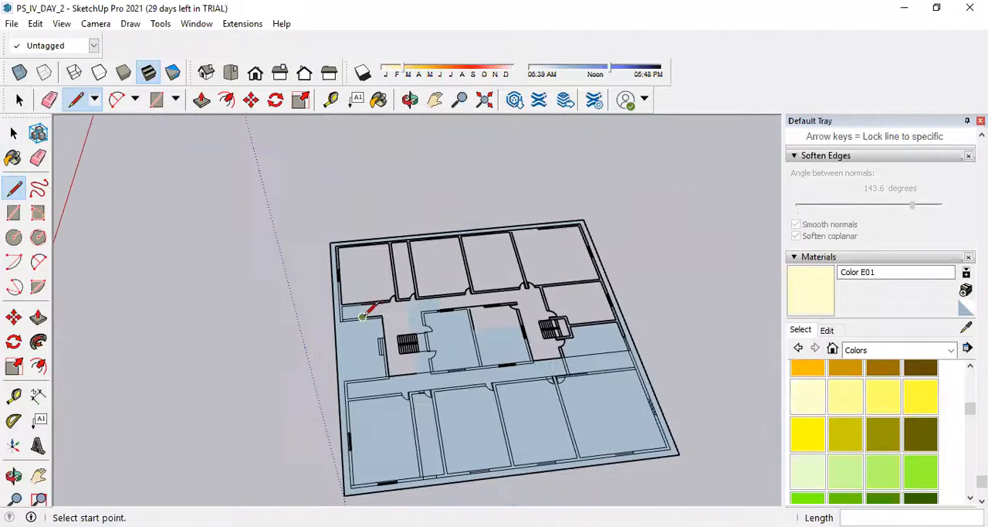
scroll(388, 392, "up", 7)
scroll(384, 397, "up", 5)
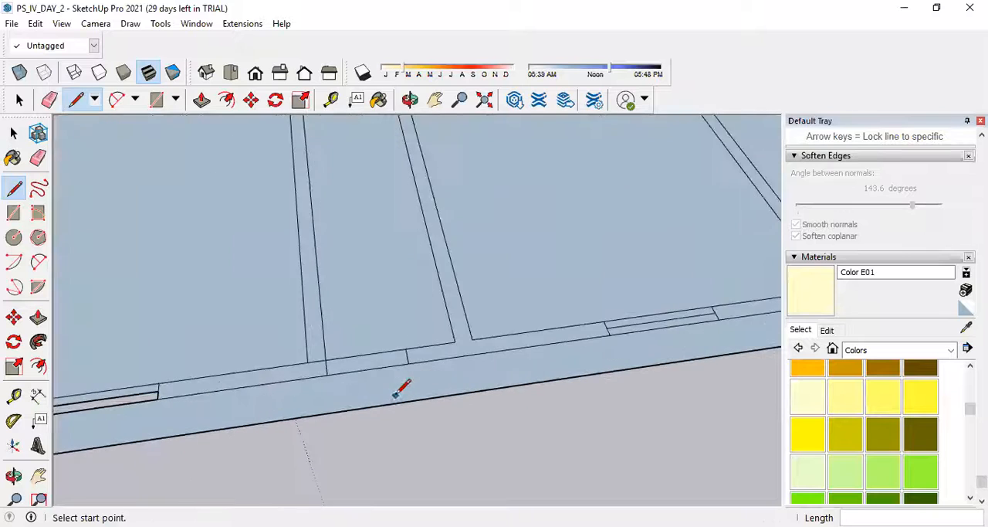
scroll(458, 384, "down", 4)
left_click(35, 158)
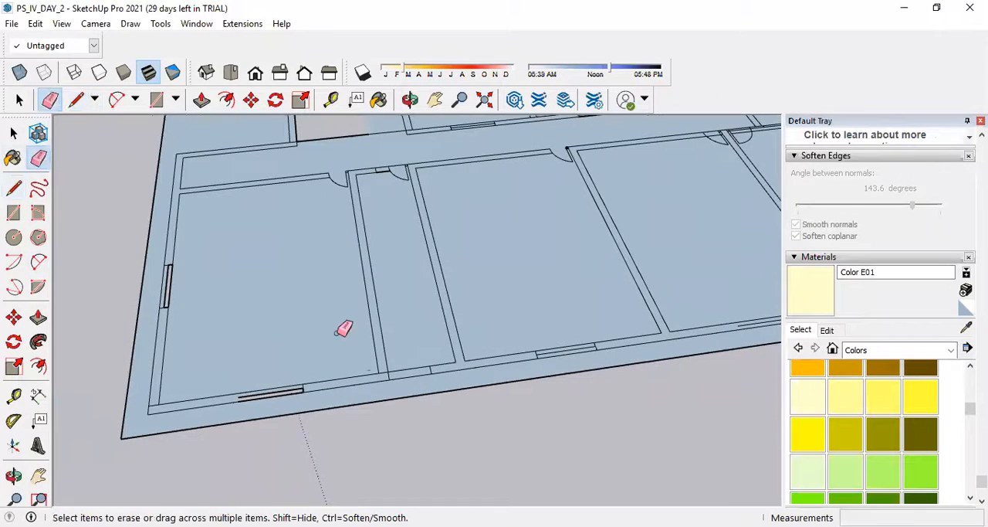
scroll(340, 333, "up", 3)
left_click_drag(447, 404, 432, 406)
left_click(429, 398)
scroll(462, 392, "down", 5)
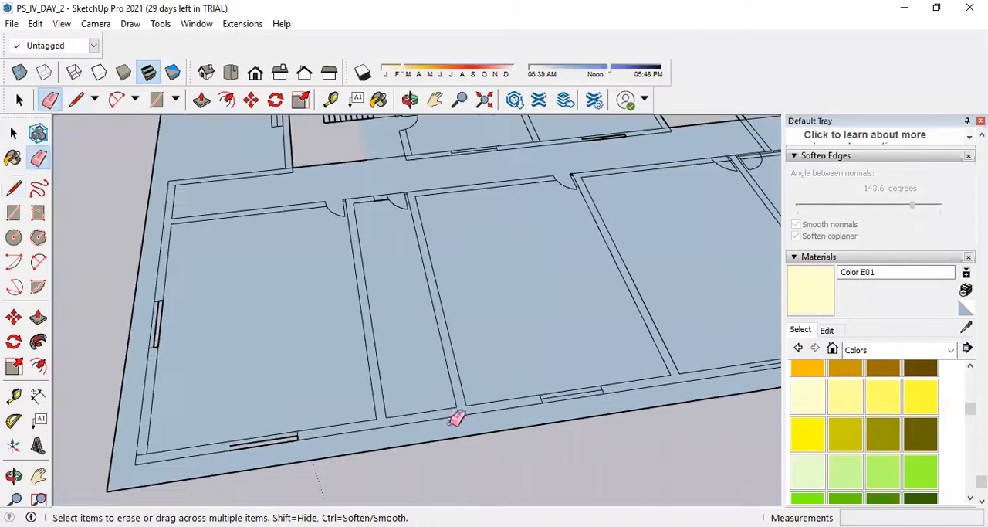
Erase the corner room's stray corner line and the middle line of its front window, and fill that window opening with a rectangle.
scroll(283, 450, "up", 5)
left_click(279, 474)
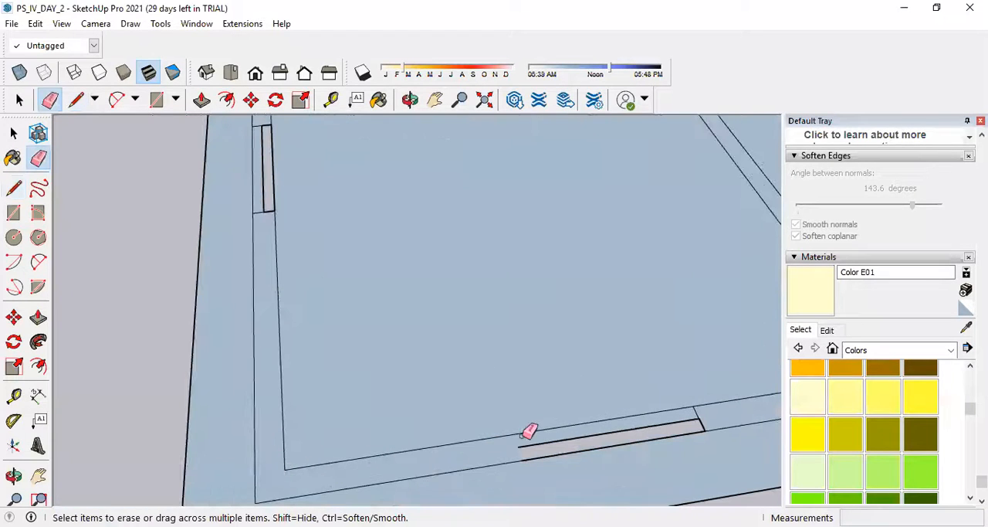
left_click(581, 438)
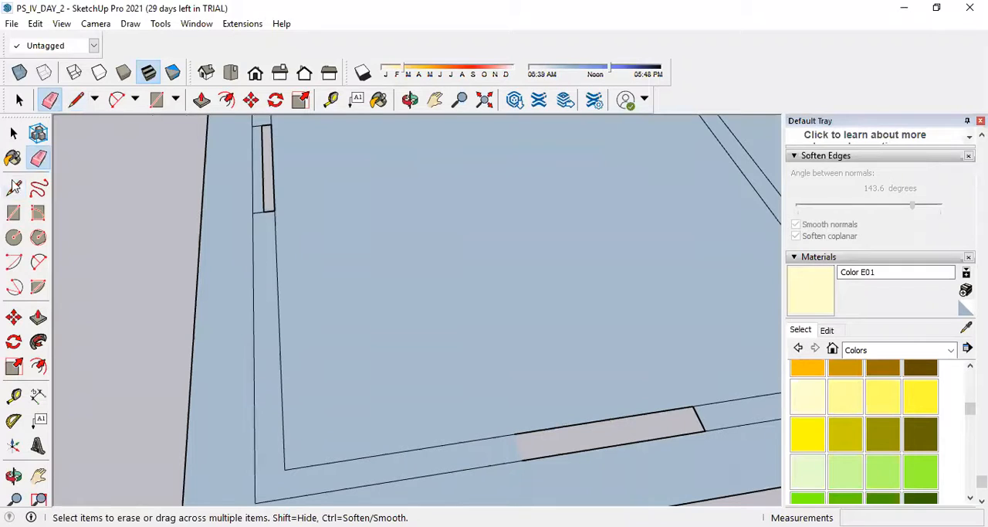
left_click(13, 212)
left_click(514, 434)
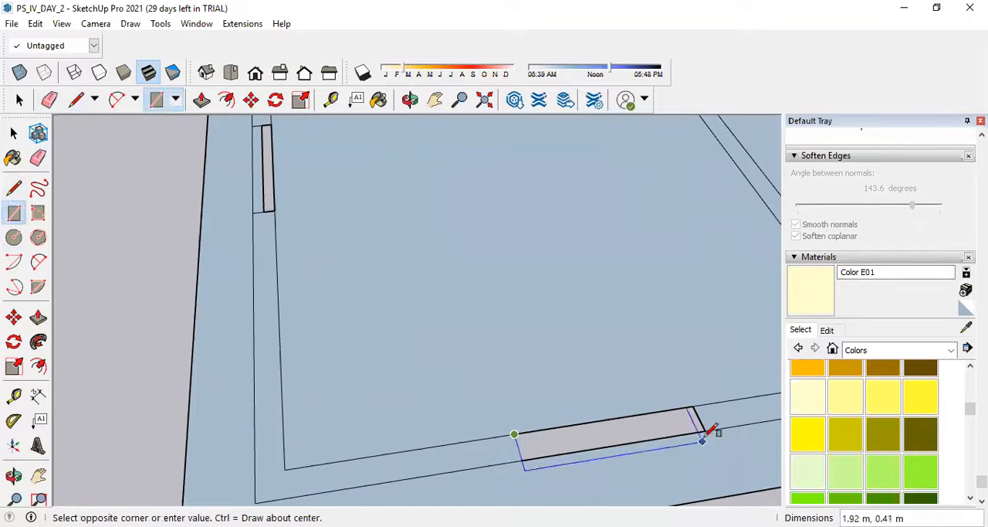
left_click(703, 438)
scroll(486, 430, "down", 3)
scroll(618, 430, "up", 3)
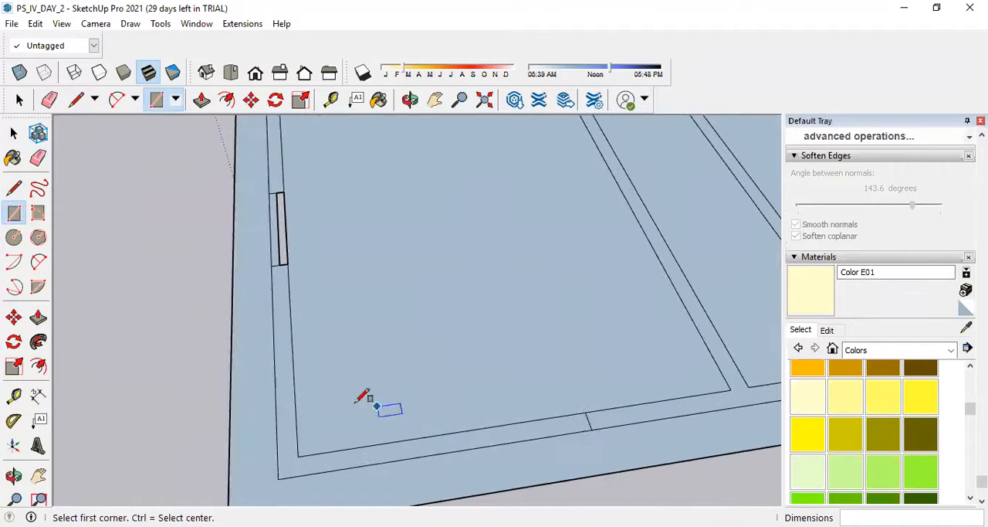
Fill the unfilled half of the corner room's side-wall window with a 2.00 m by 0.15 m rectangle.
left_click(15, 216)
scroll(569, 461, "down", 3)
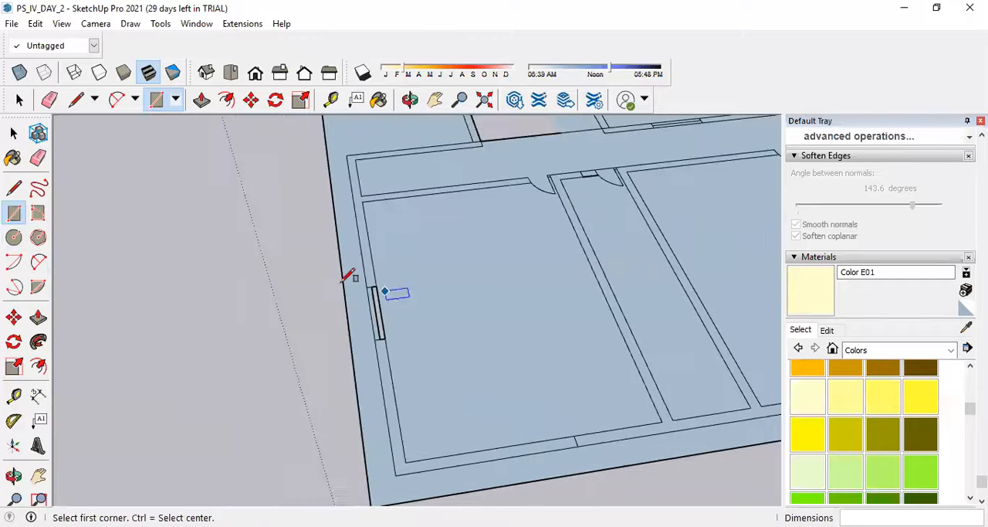
scroll(347, 276, "up", 3)
left_click(401, 291)
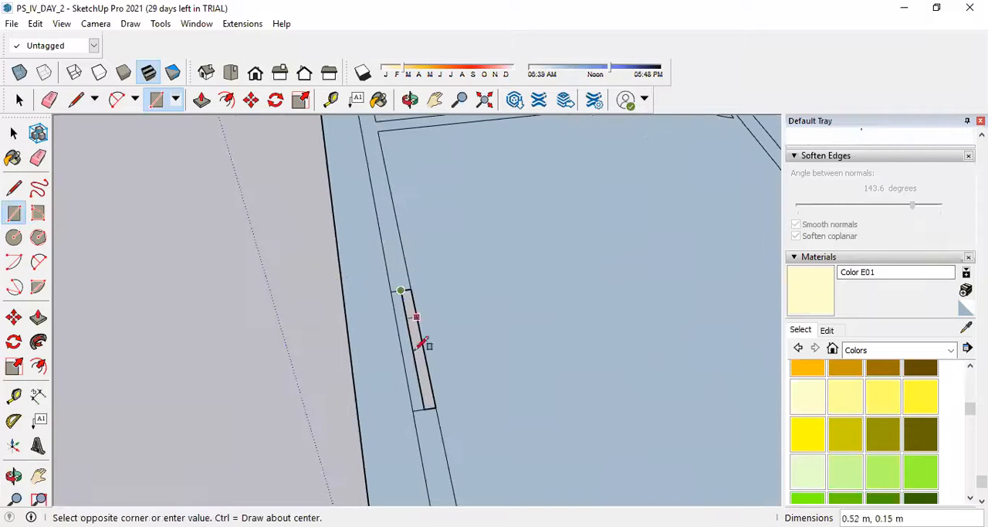
left_click(436, 407)
Erase the door swing arc and the short cross lines in the narrow room's corridor wall.
scroll(316, 388, "down", 5)
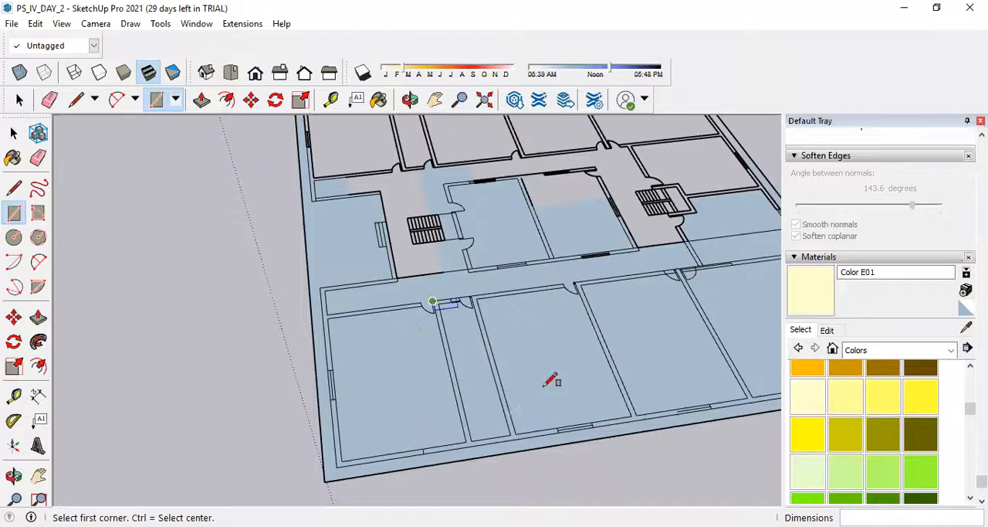
scroll(424, 250, "up", 3)
scroll(505, 379, "down", 2)
scroll(369, 196, "up", 3)
scroll(375, 202, "up", 2)
left_click(38, 158)
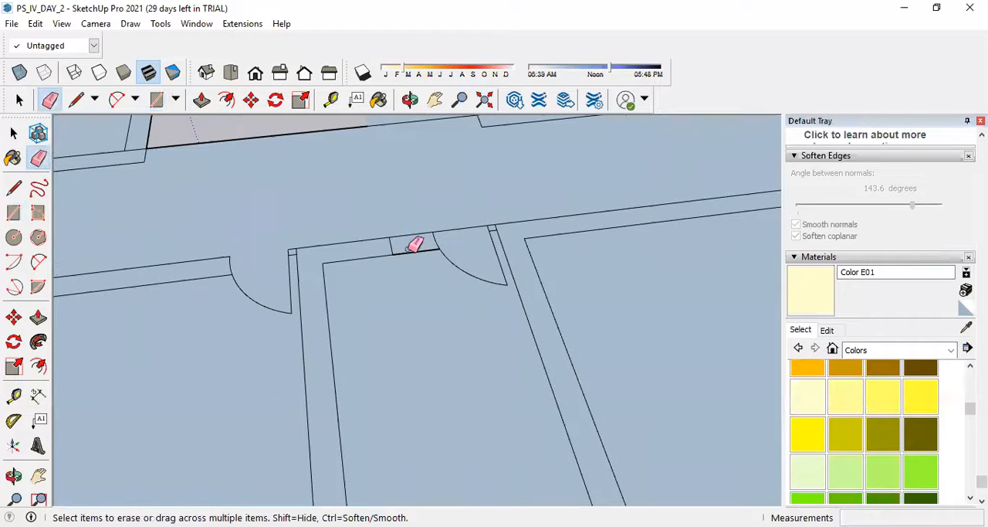
mouse_move(383, 245)
left_mouse_down()
mouse_move(431, 244)
mouse_move(432, 233)
mouse_move(484, 238)
left_mouse_up()
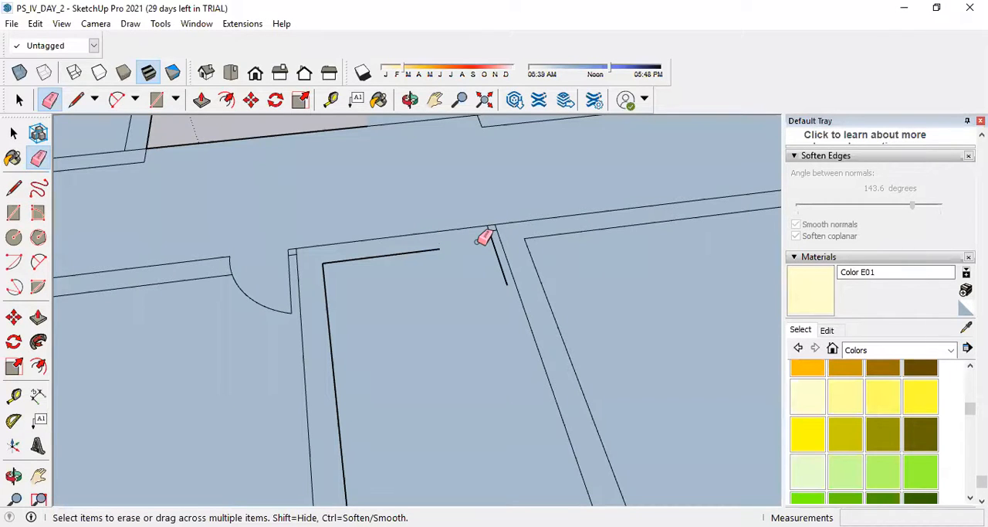
Erase the wall line crossing the door opening on one side of the partition between the two large rooms along the corridor.
scroll(417, 298, "down", 5)
scroll(694, 246, "up", 2)
scroll(494, 288, "down", 3)
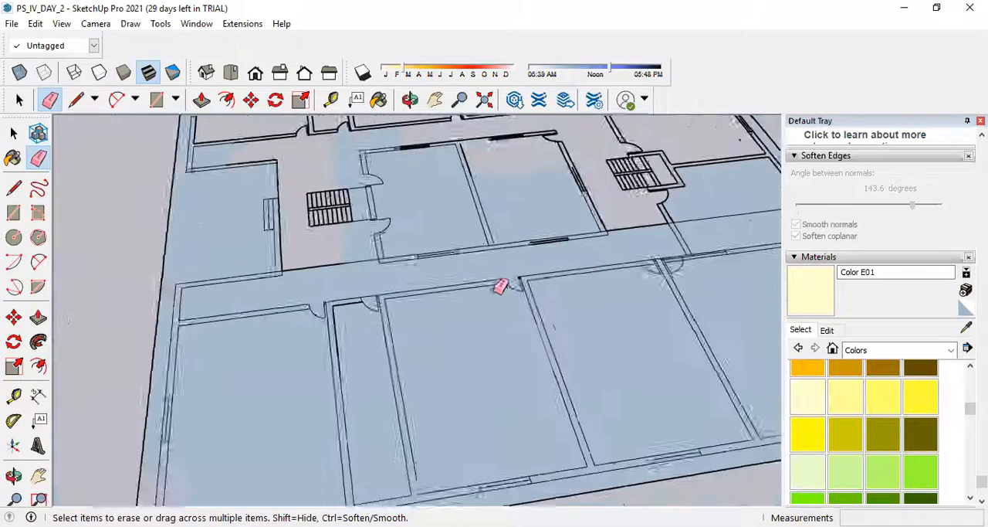
scroll(567, 289, "down", 2)
scroll(595, 275, "up", 8)
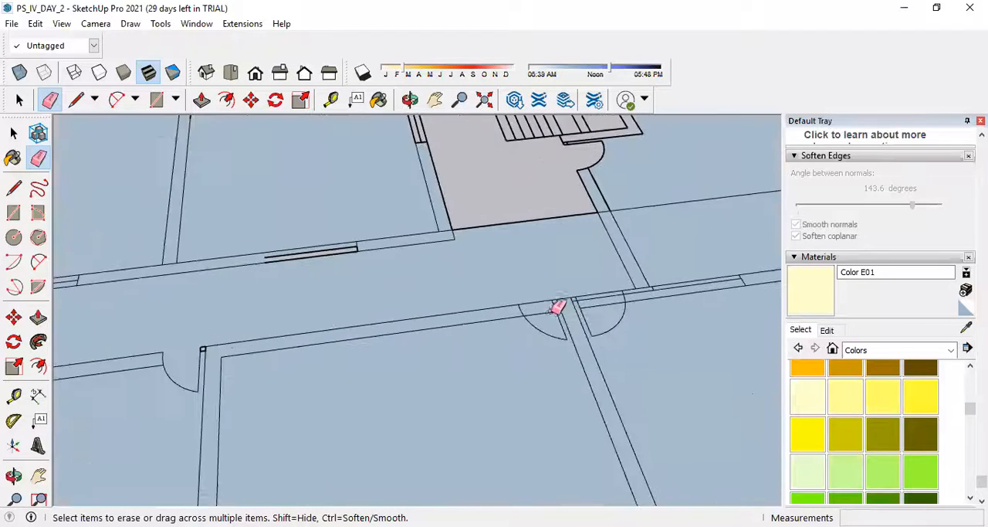
mouse_move(531, 280)
left_mouse_down()
mouse_move(541, 317)
mouse_move(579, 284)
left_mouse_up()
scroll(572, 286, "up", 3)
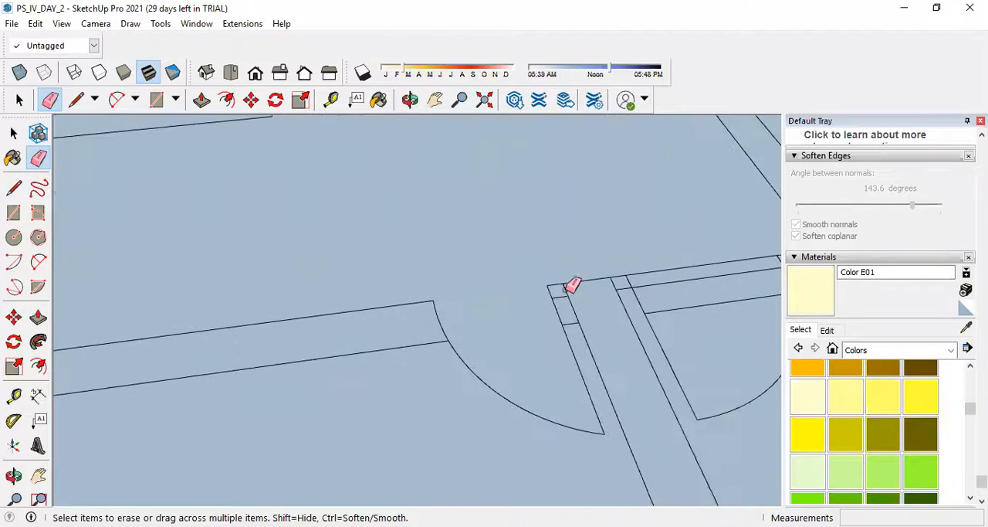
Erase the line across the adjoining door opening, plus the window's middle line and its leftover stub in the corridor wall.
scroll(610, 291, "down", 2)
left_click_drag(662, 266, 670, 302)
scroll(615, 313, "down", 4)
scroll(669, 297, "up", 3)
scroll(660, 295, "down", 3)
scroll(653, 296, "up", 5)
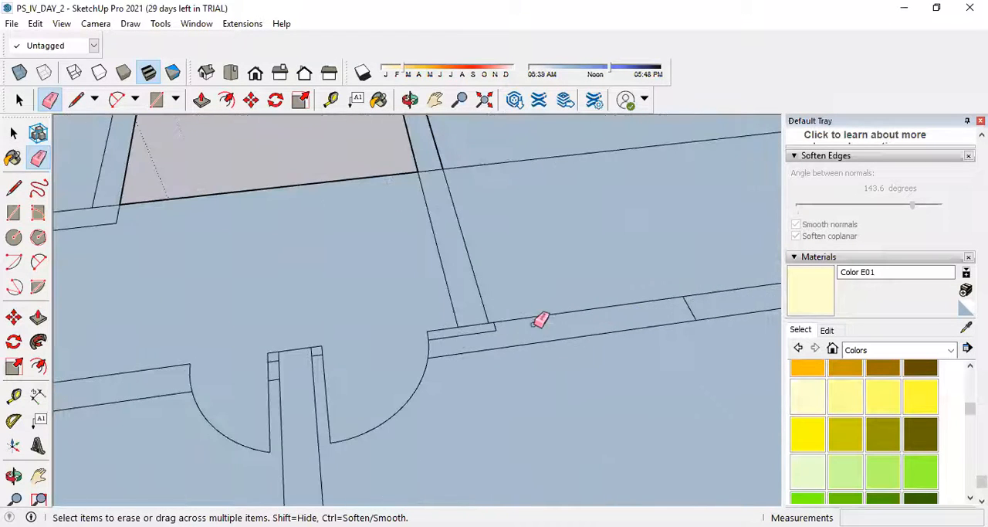
left_click(488, 328)
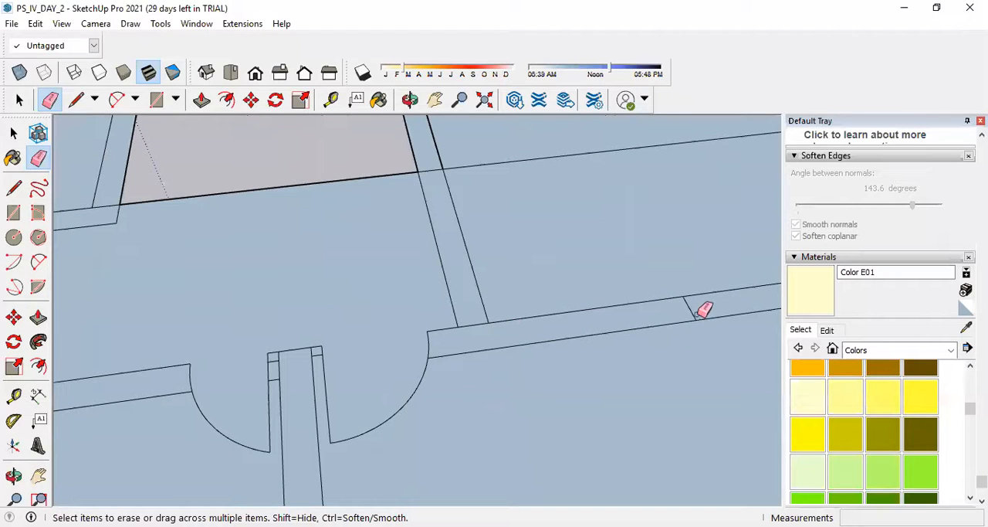
Erase the long stray line running across the side room beside the staircase and through its wall.
scroll(492, 333, "down", 3)
scroll(488, 331, "up", 3)
scroll(487, 337, "down", 3)
scroll(486, 345, "up", 2)
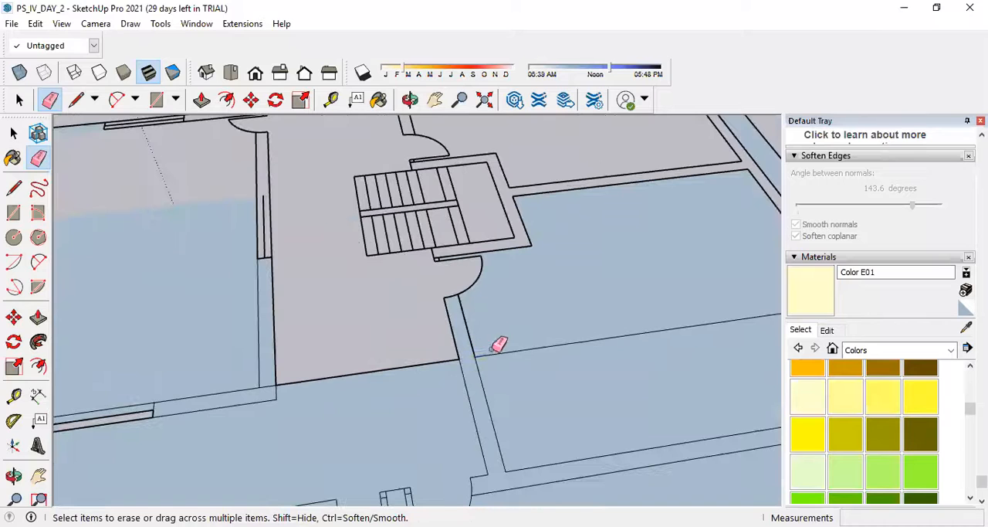
scroll(513, 347, "down", 1)
scroll(502, 309, "down", 4)
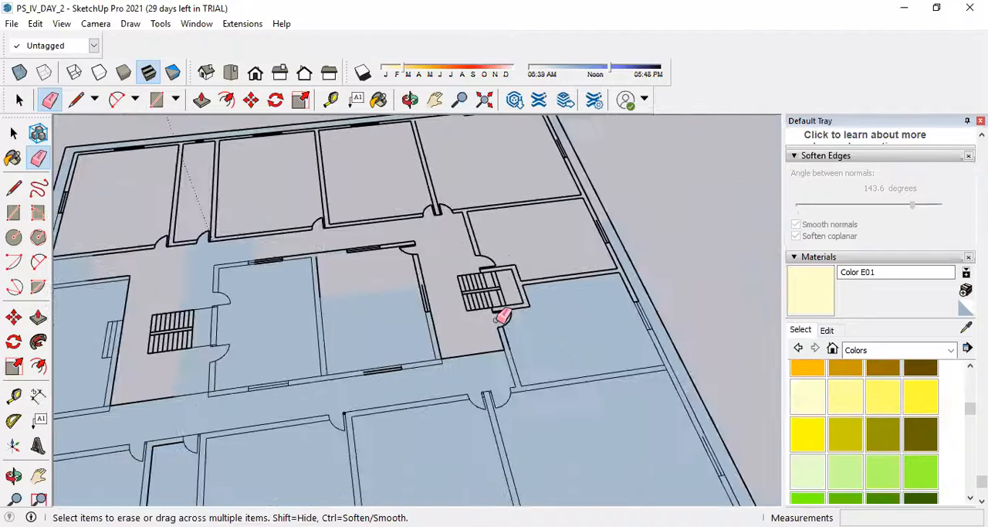
Examine the cleaned-up floor plan for remaining stray lines and view it in perspective from its front corner.
scroll(607, 346, "up", 6)
scroll(595, 330, "down", 5)
scroll(607, 371, "up", 3)
scroll(616, 433, "down", 5)
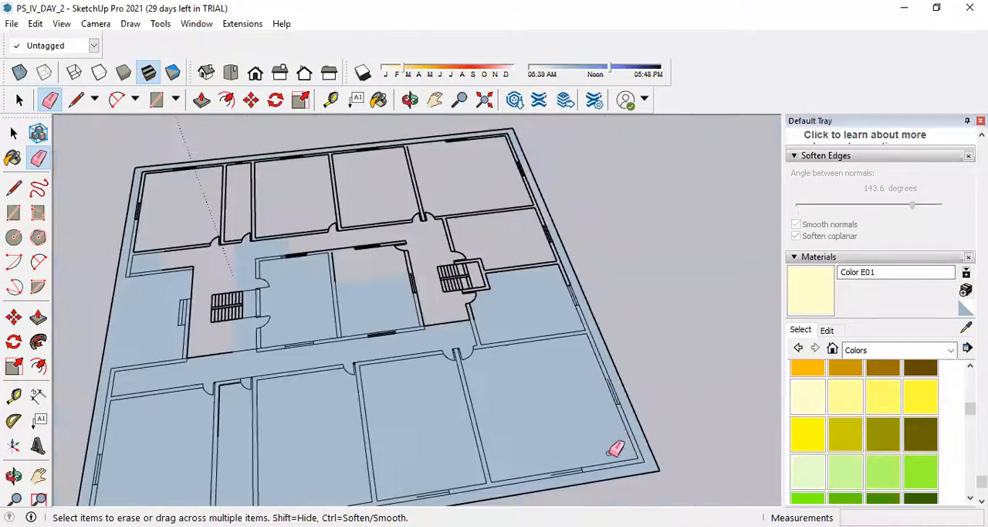
scroll(587, 439, "up", 4)
scroll(675, 391, "down", 4)
scroll(674, 390, "down", 4)
middle_click_drag(674, 390, 576, 369)
scroll(641, 289, "up", 4)
scroll(596, 360, "up", 2)
scroll(601, 354, "up", 3)
scroll(602, 350, "down", 5)
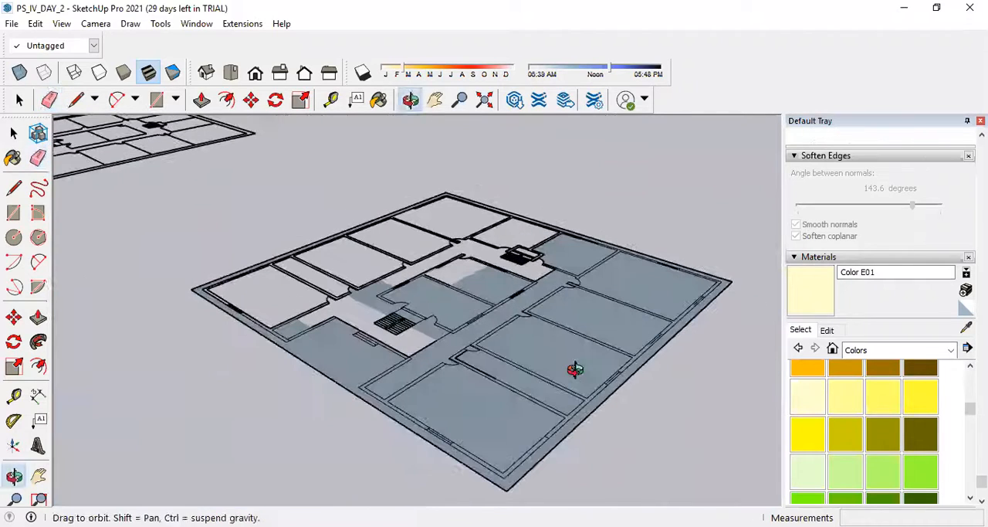
Push/Pull the front corner's outer wall up 4 m, and raise the wall section beyond the adjacent window by the same height.
left_click(39, 319)
scroll(511, 483, "up", 2)
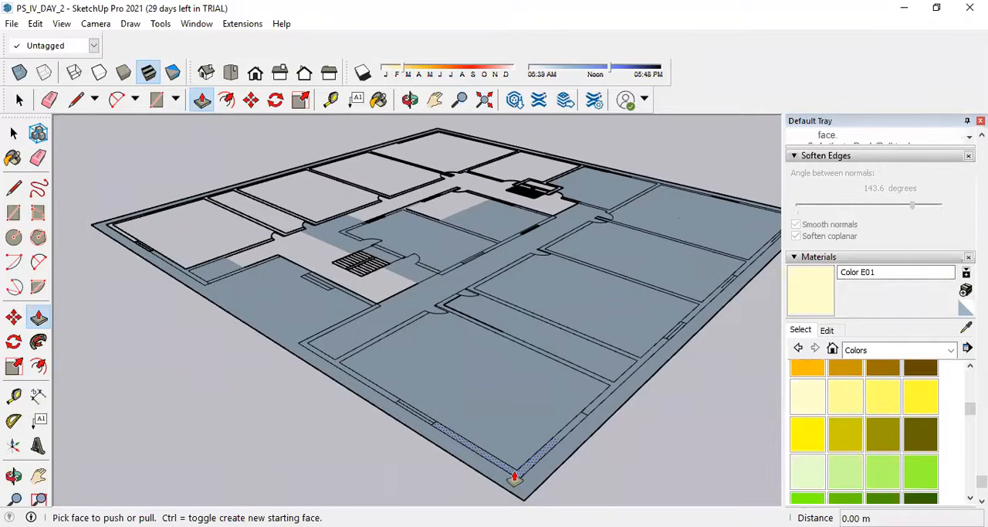
left_click(514, 477)
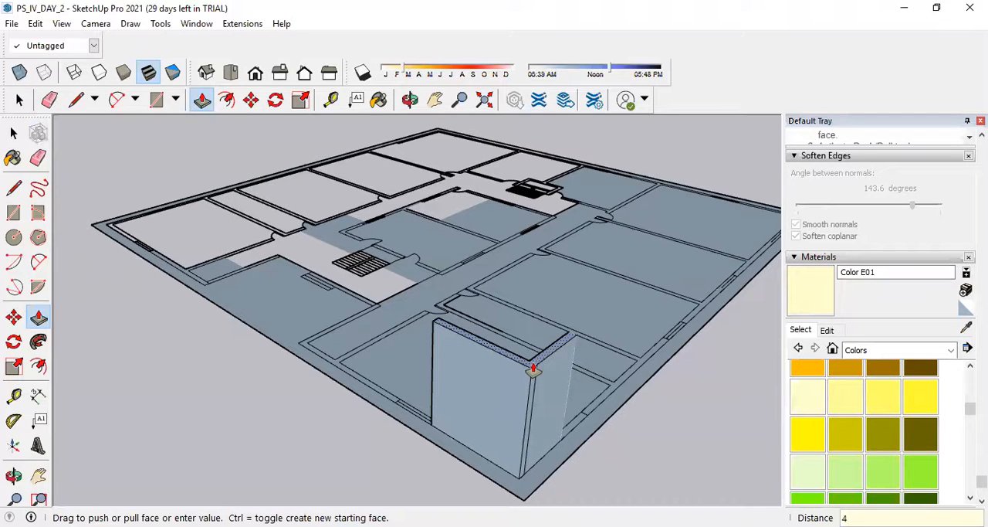
key("Return")
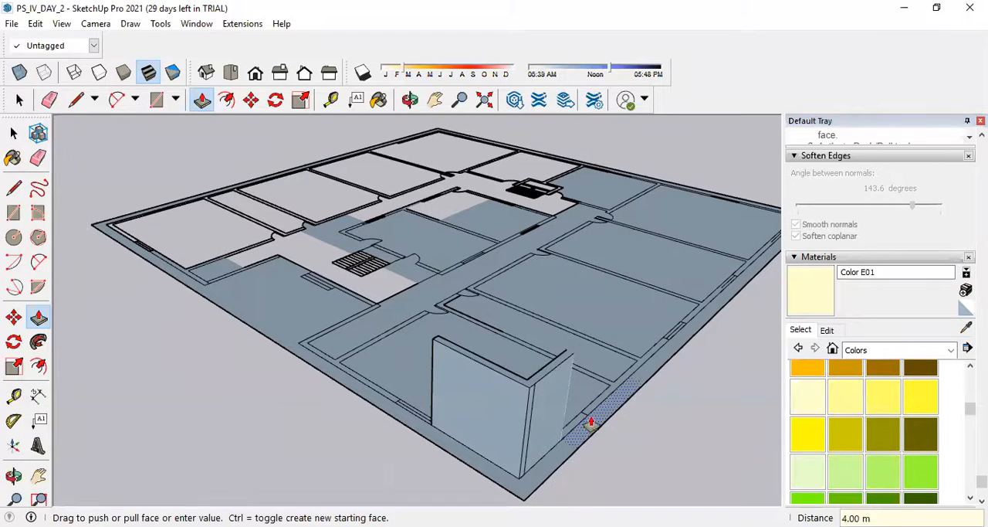
scroll(591, 423, "up", 5)
double_click(590, 403)
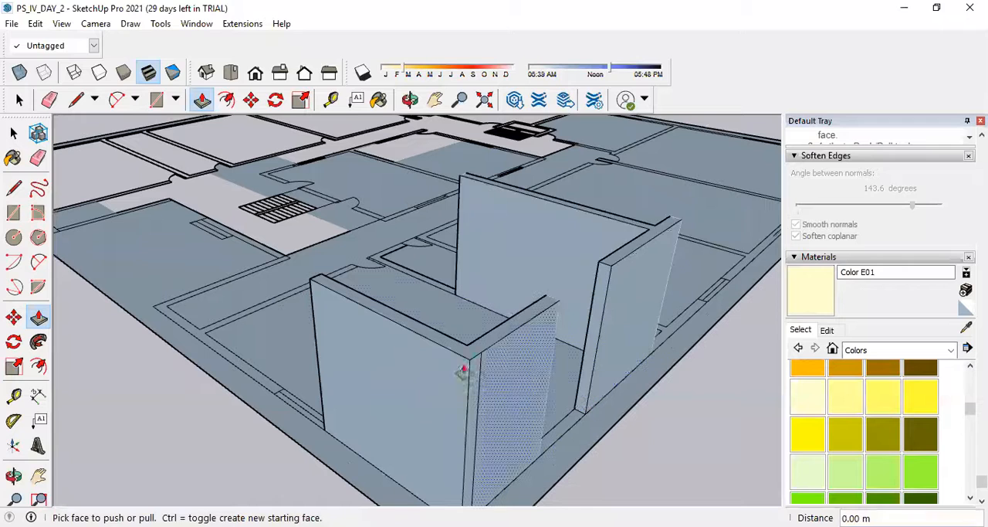
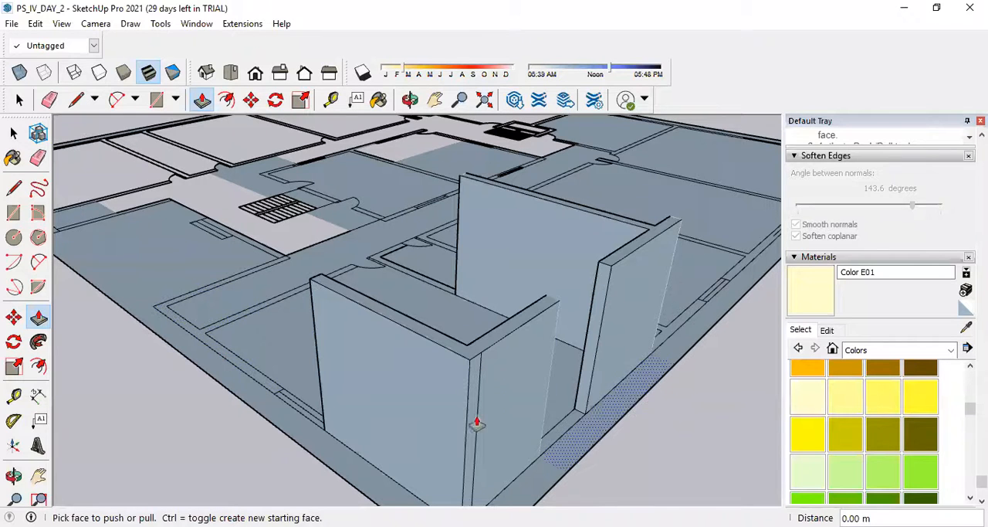
Undo the last two wall extrusions at the plan's front corner.
scroll(494, 427, "down", 4)
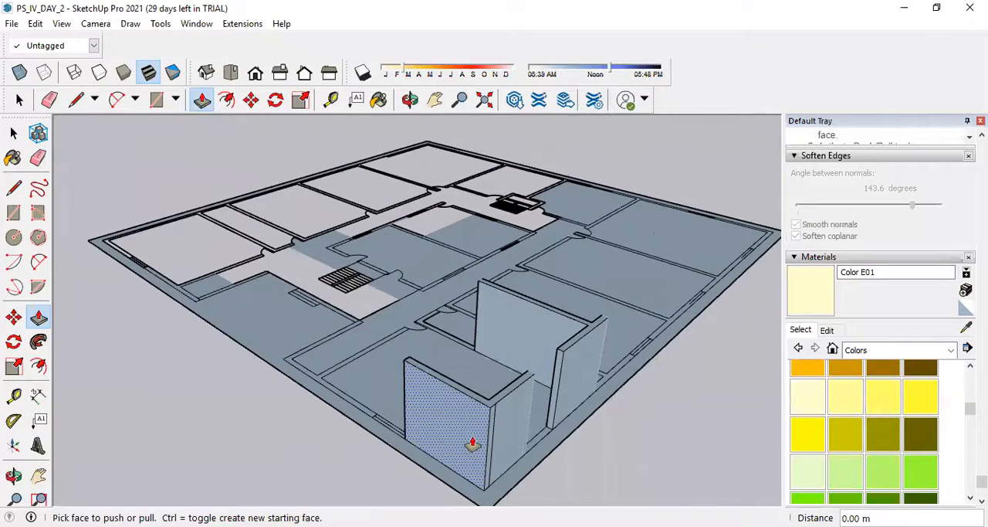
key("ctrl+z")
key("ctrl+z")
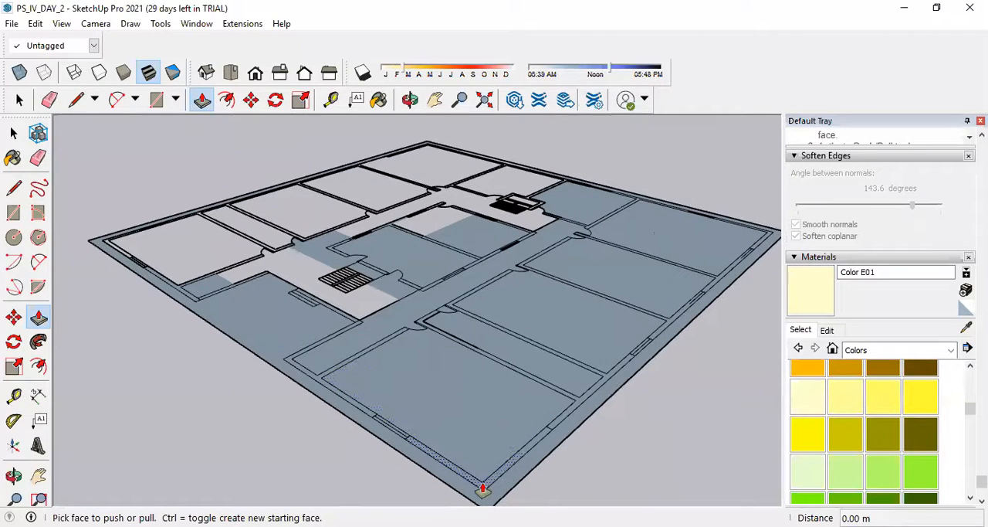
Push/Pull the front corner wall up 4 m and raise the next two sections along the same outer side equally.
left_click(483, 489)
type("4")
key("Return")
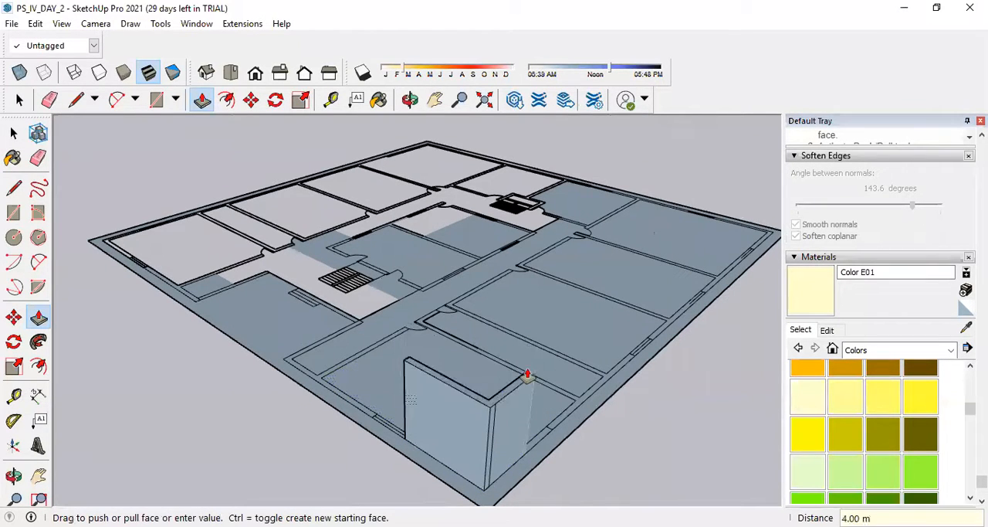
double_click(566, 419)
double_click(617, 375)
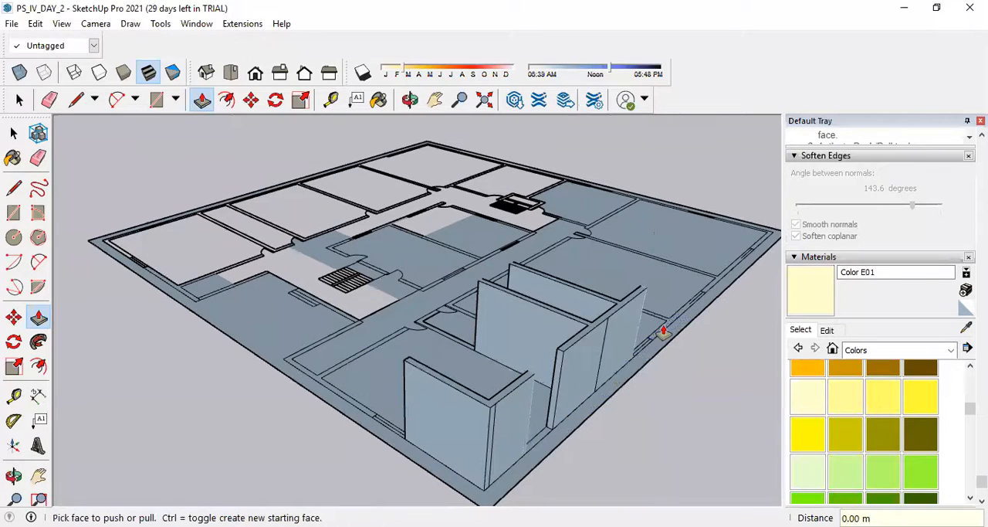
Raise the next two wall sections along the same outer side, with their attached partitions, to the same height.
scroll(695, 308, "up", 5)
middle_click_drag(728, 326, 743, 417)
left_click(726, 413)
scroll(399, 473, "down", 5)
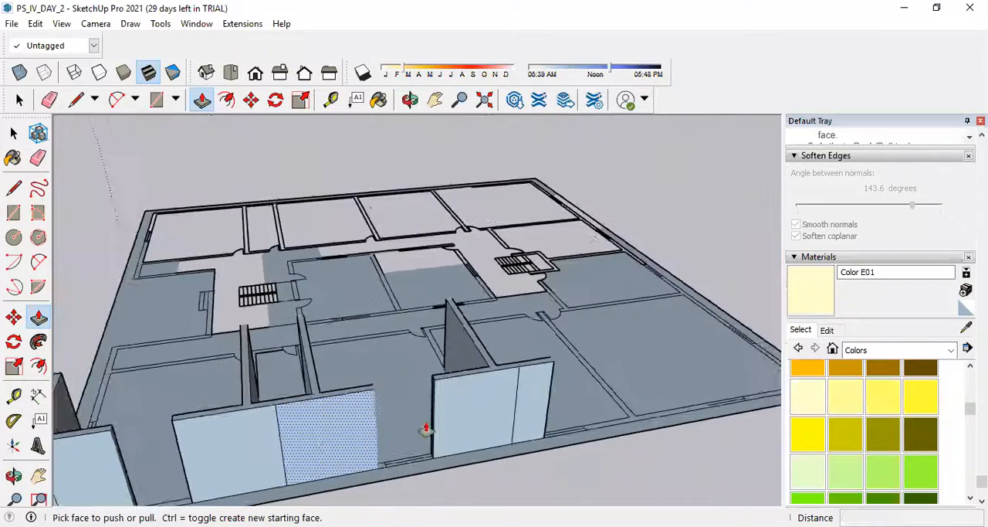
double_click(529, 399)
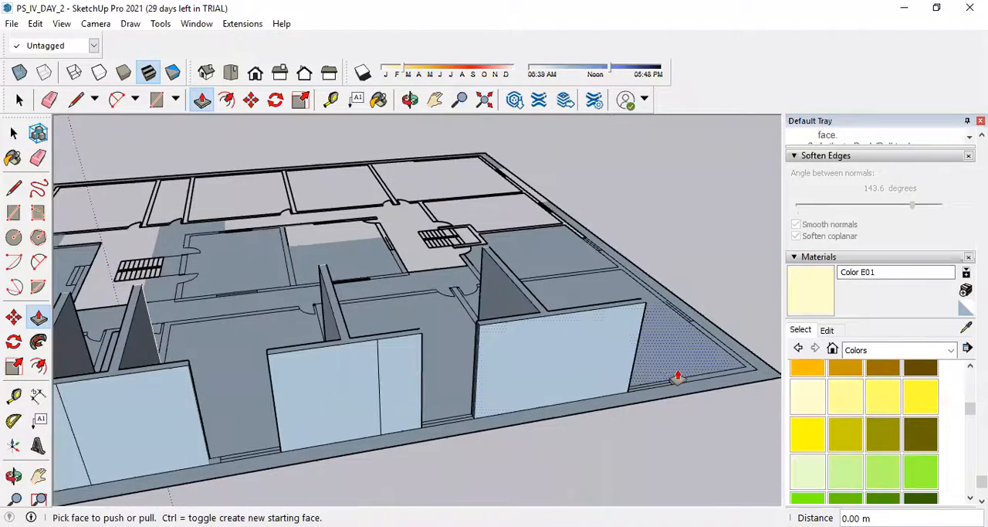
Raise the far corner wall and the side wall section beyond its window, including the attached partition, to the same height.
double_click(731, 376)
scroll(640, 279, "up", 1)
middle_click_drag(641, 272, 644, 354)
double_click(653, 337)
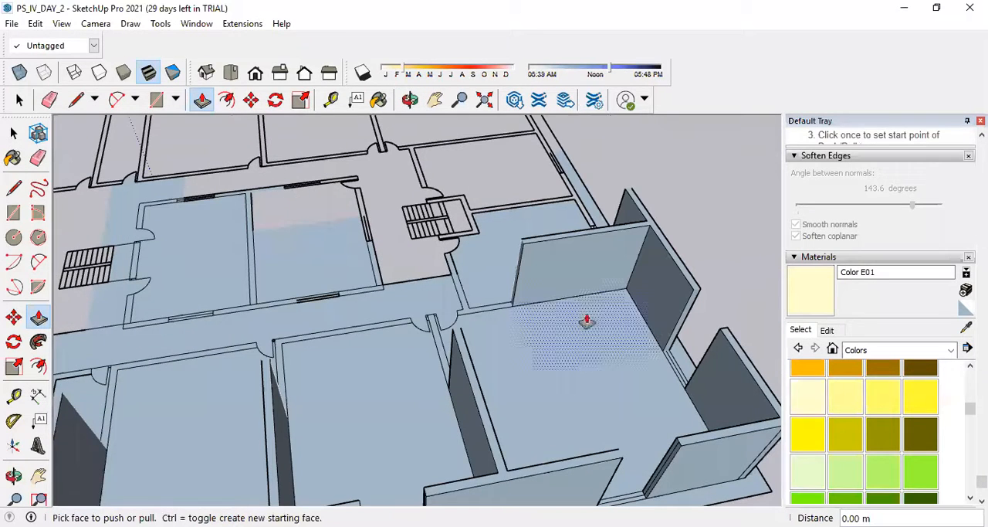
Try to raise the corridor wall beside the staircase room to the same height, and undo that extrusion.
double_click(499, 313)
middle_click_drag(477, 233, 492, 332)
scroll(439, 302, "up", 2)
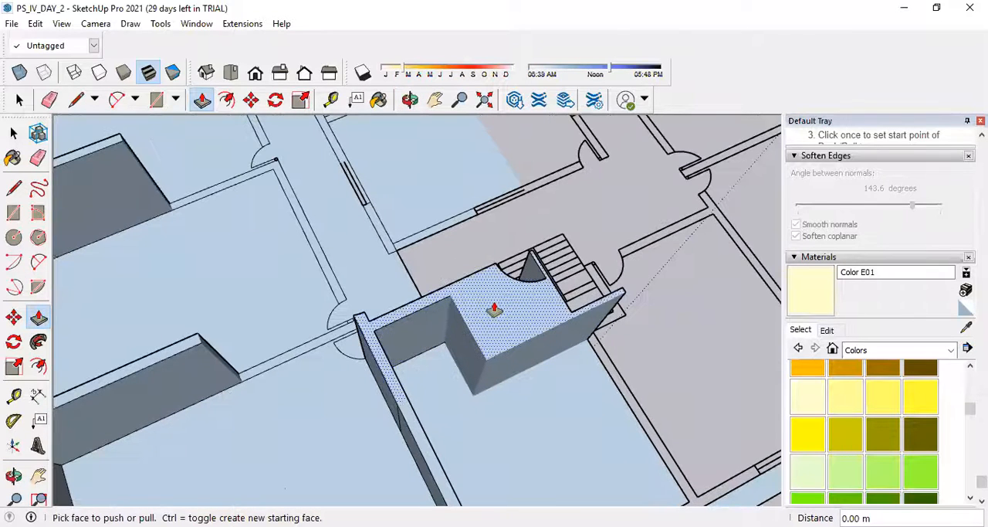
key("ctrl+z")
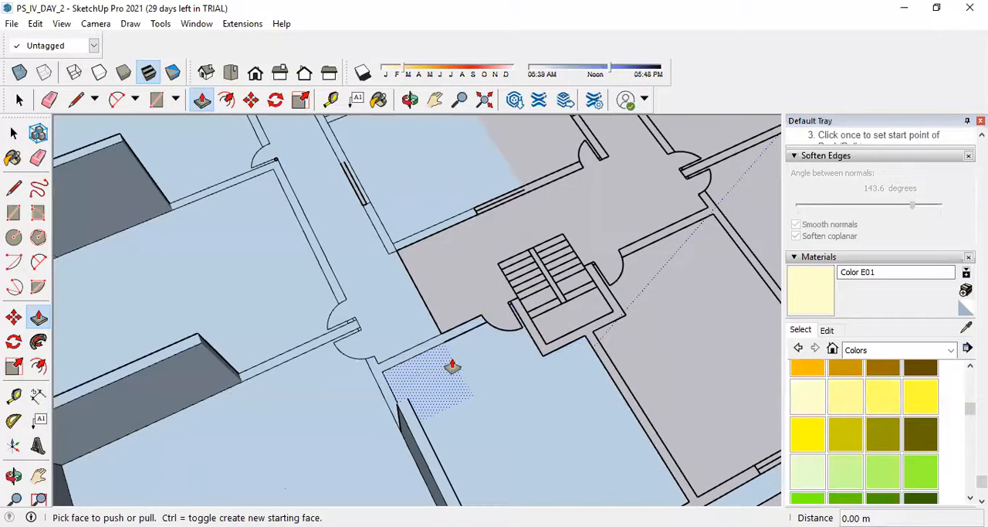
Draw a rectangle from the corridor wall's corner across the door opening to the staircase wall's corner, and erase its surplus edges in the room.
left_click(13, 213)
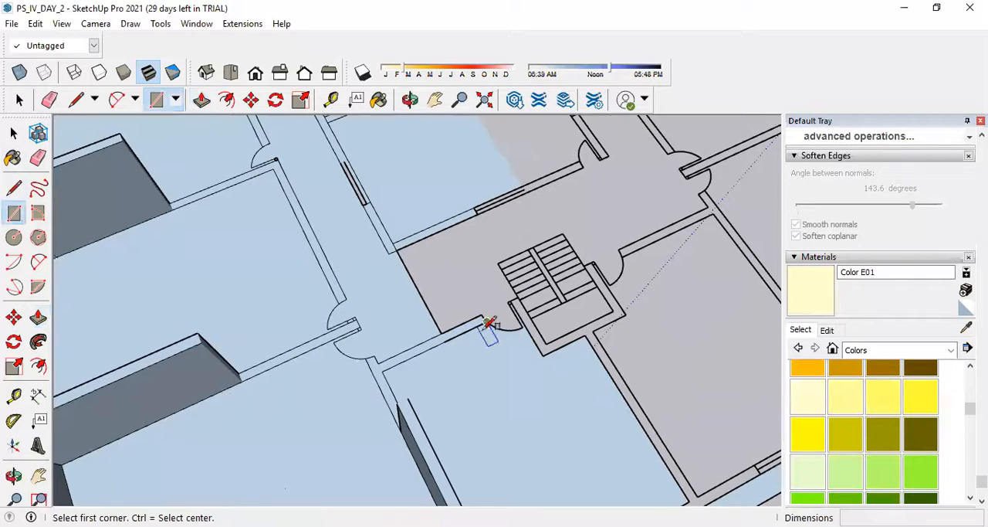
left_click(441, 334)
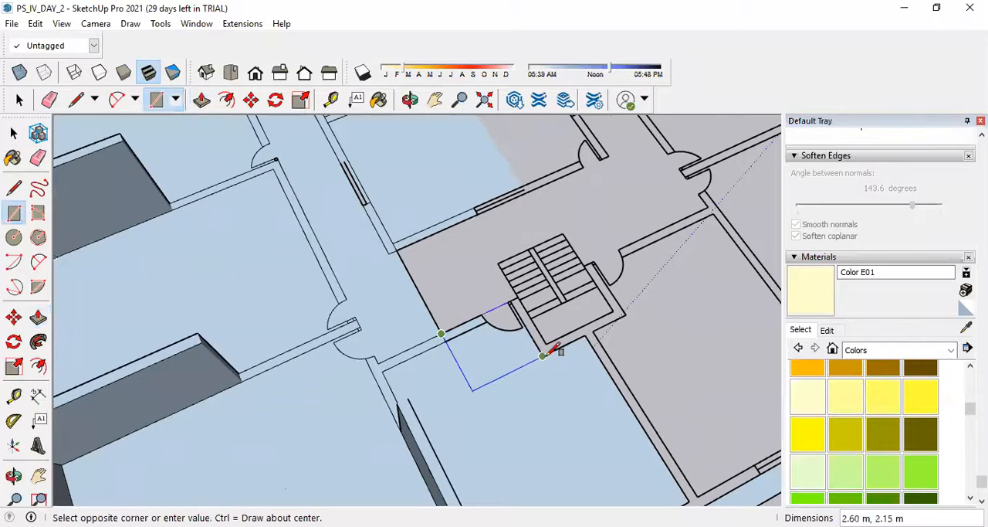
left_click(548, 351)
scroll(485, 334, "up", 3)
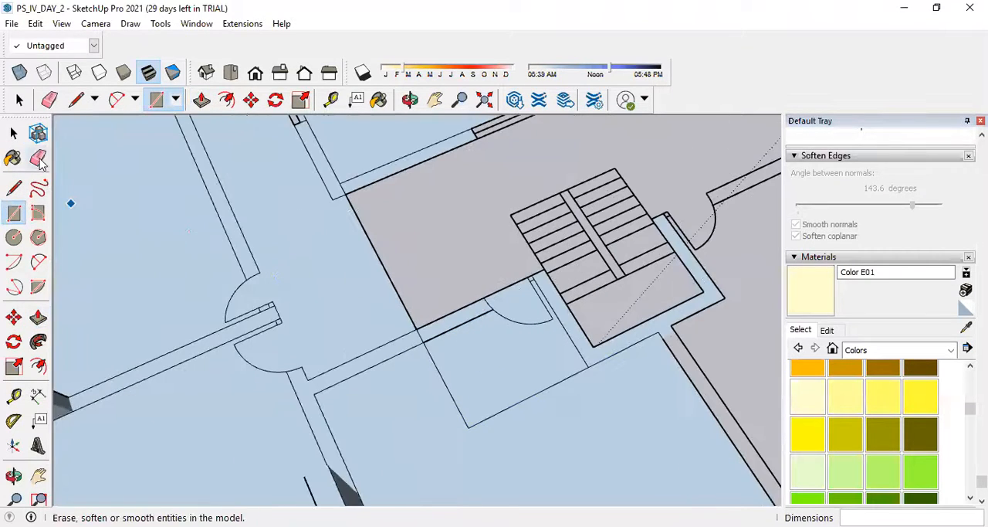
left_click(38, 157)
left_click(451, 392)
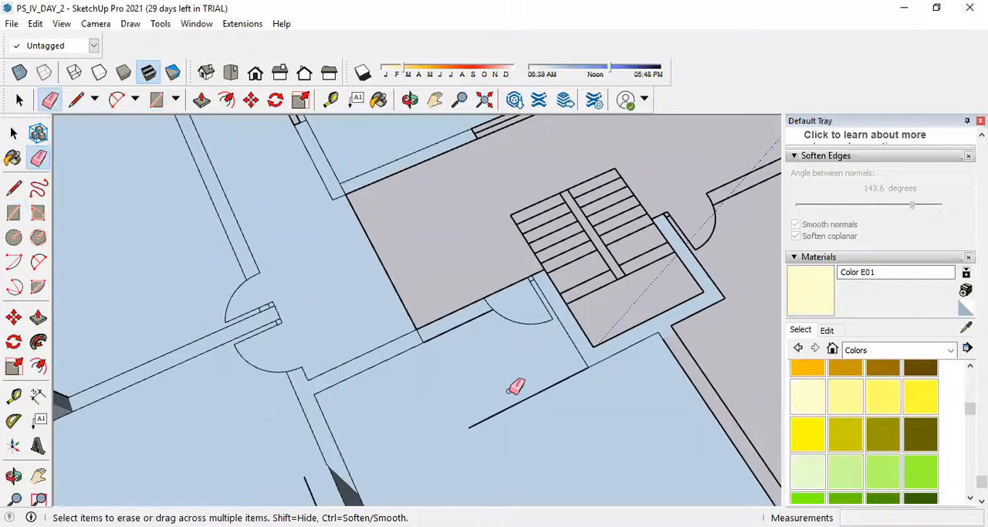
scroll(412, 335, "up", 2)
scroll(435, 333, "down", 4)
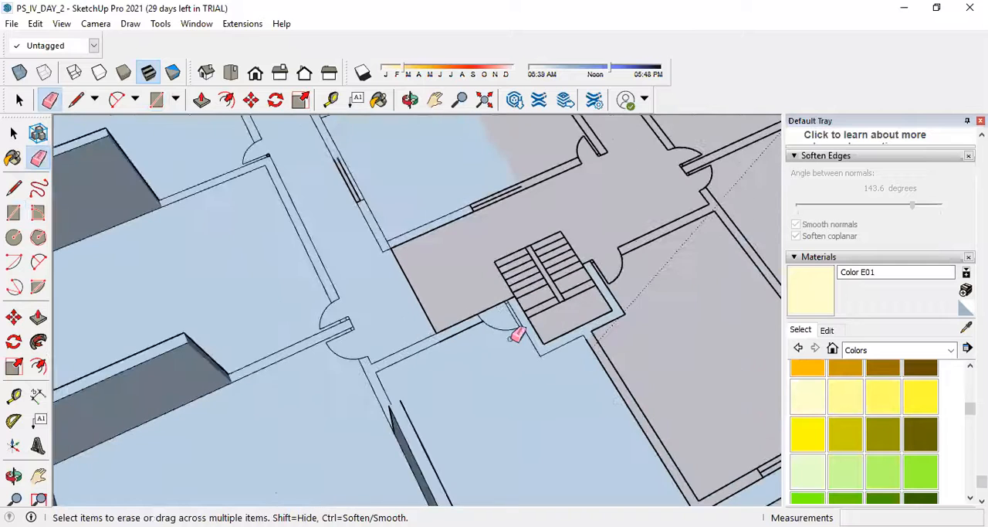
Delete the face that merges the corridor wall with the floor patch beside the staircase door.
left_click(38, 317)
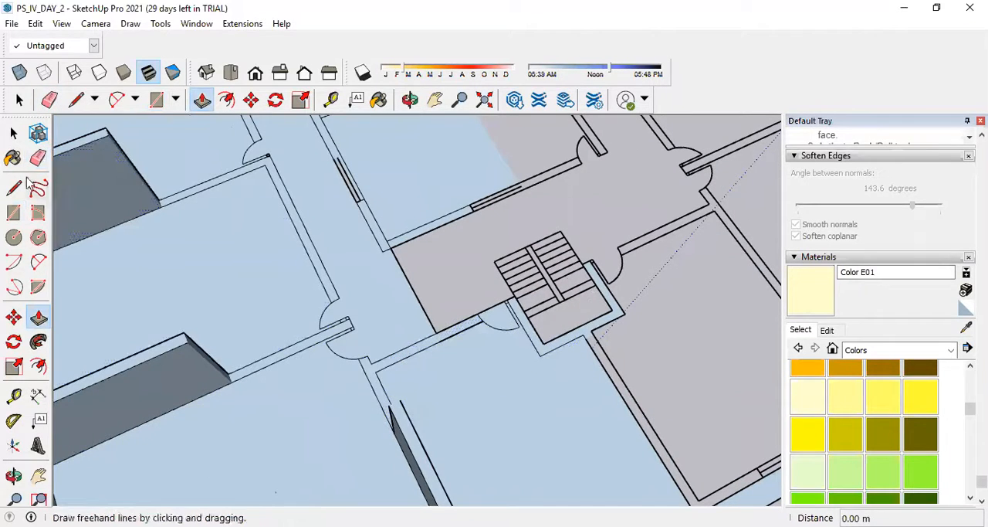
left_click(13, 133)
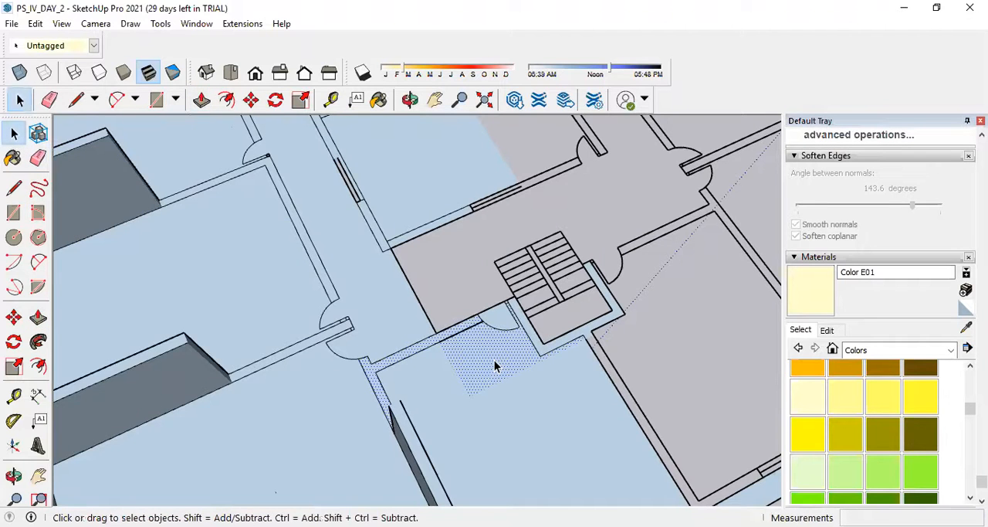
scroll(494, 364, "up", 3)
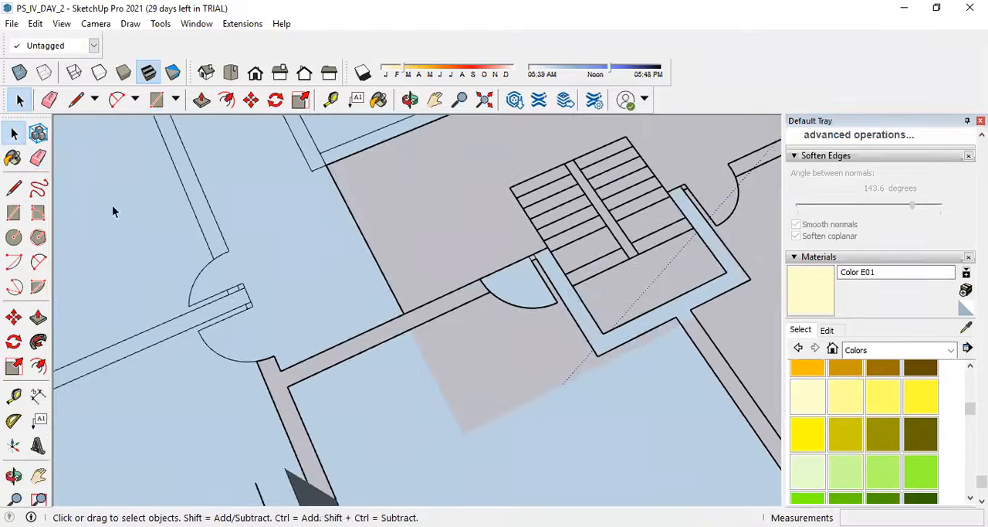
Draw a rectangle over the unfilled wall strip between the raised partition and the corridor door opening.
left_click(13, 212)
scroll(364, 381, "down", 2)
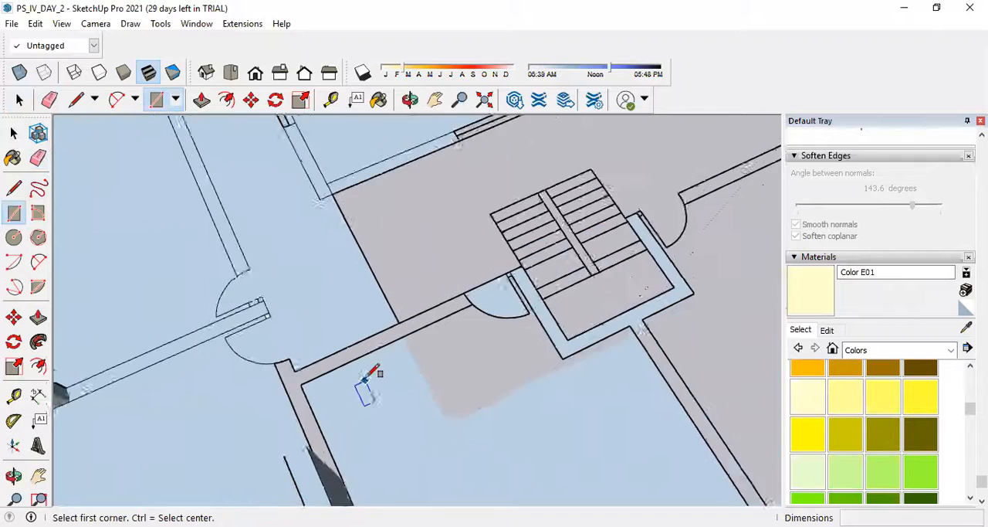
scroll(367, 379, "down", 1)
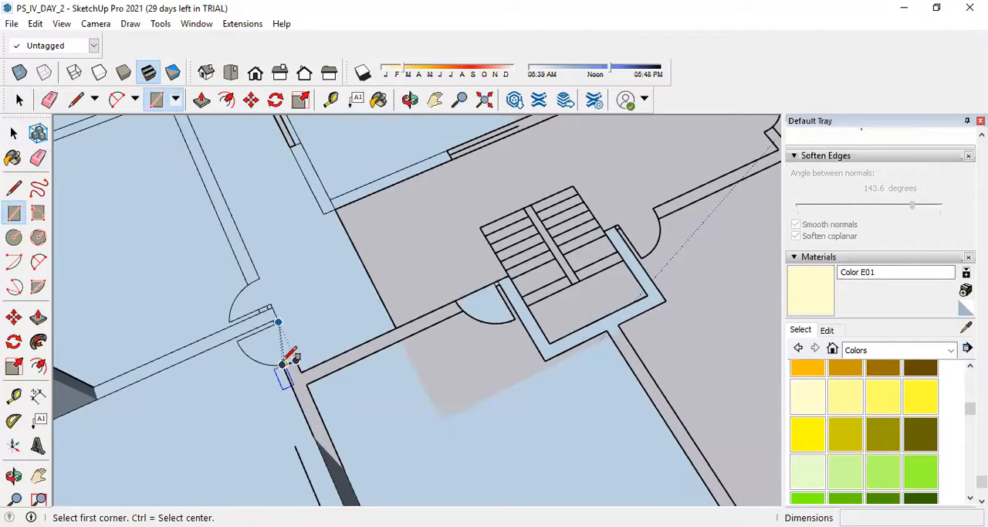
scroll(301, 365, "up", 2)
middle_click_drag(294, 359, 712, 329)
left_click(705, 328)
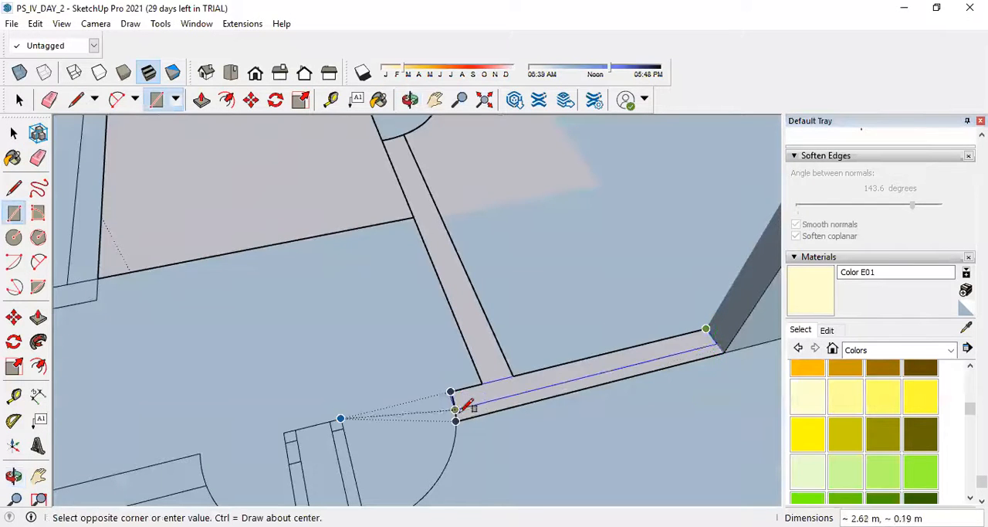
left_click(460, 414)
Erase the rectangle's leftover edge at the wall end beside the door swing.
scroll(463, 406, "up", 3)
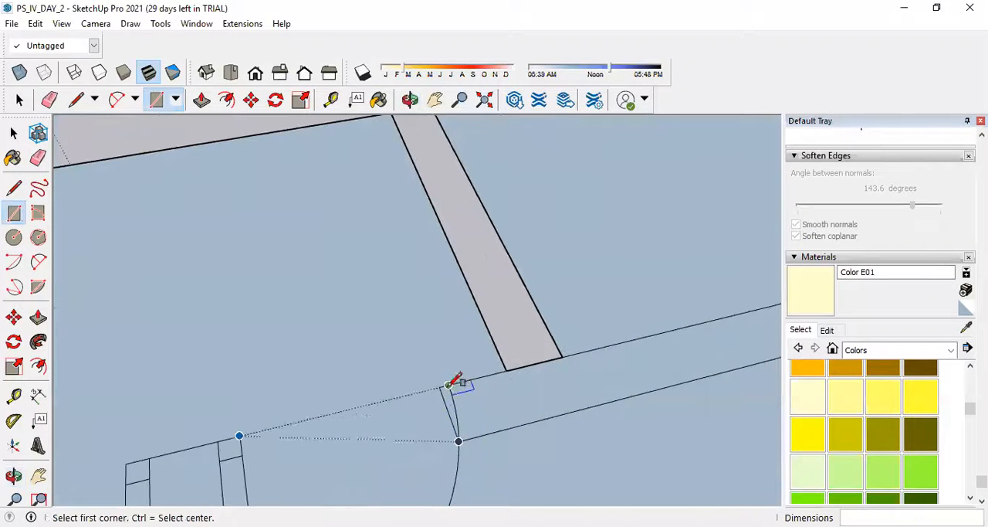
left_click(38, 157)
scroll(441, 410, "up", 2)
left_click(445, 404)
scroll(502, 344, "down", 3)
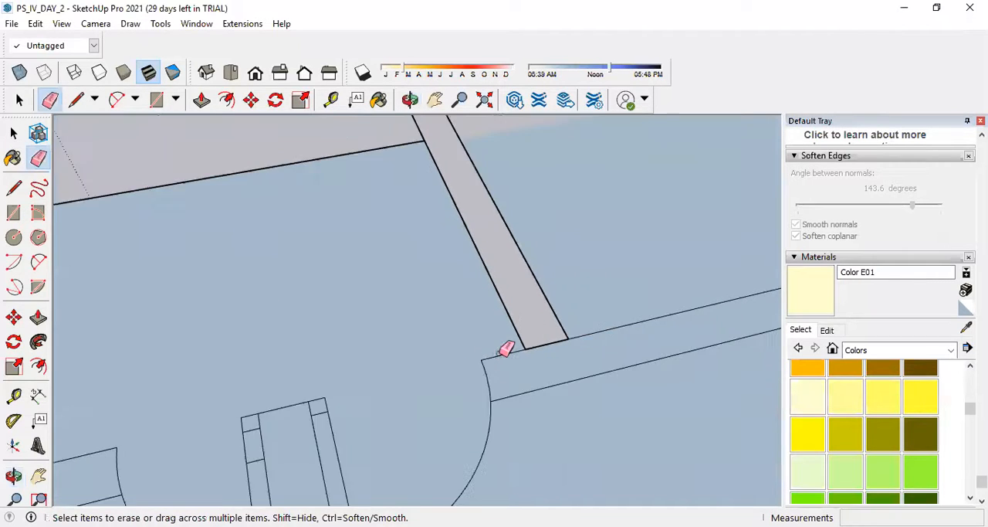
Draw a rectangle over the wall strip from the staircase door to the adjoining wall, and clean up its leftover edge at the door.
left_click(13, 212)
left_click(415, 156)
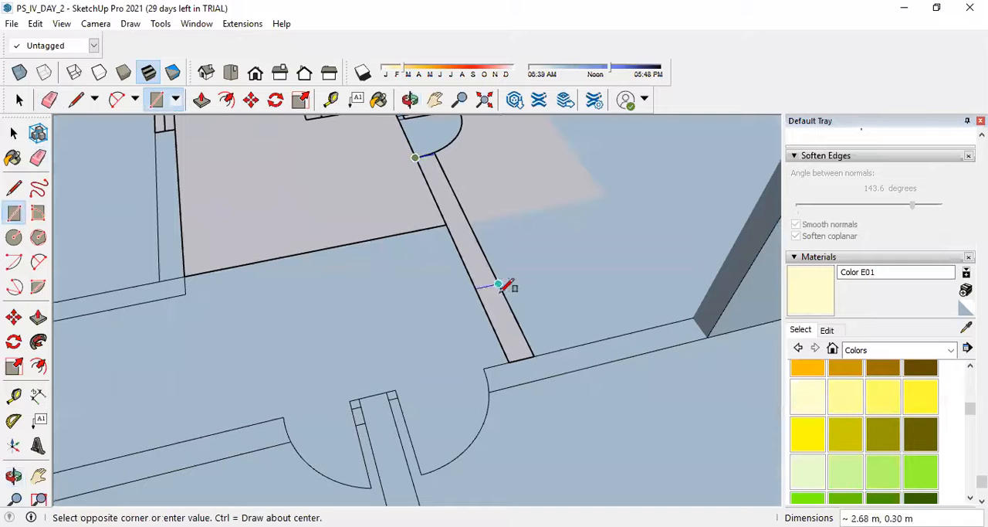
left_click(534, 355)
scroll(420, 152, "up", 5)
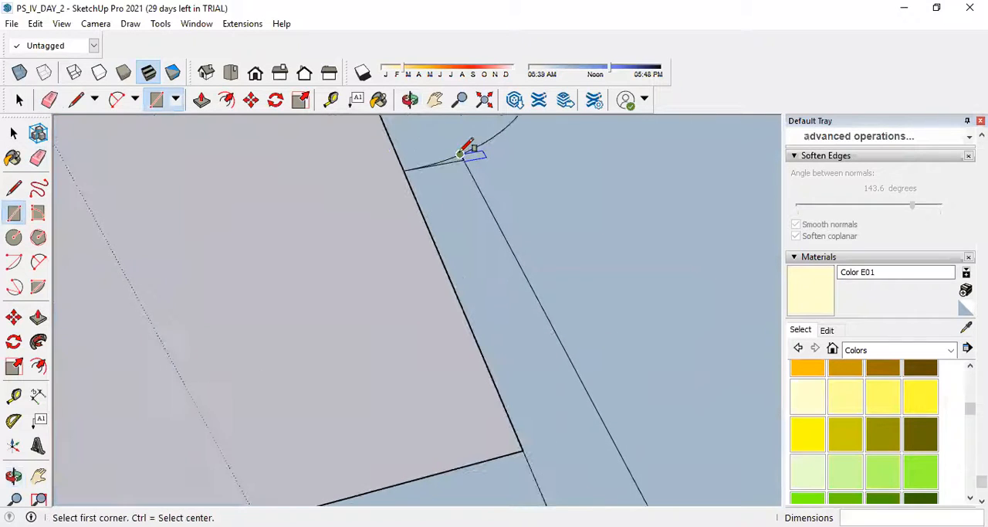
left_click(38, 157)
scroll(493, 149, "up", 2)
scroll(489, 145, "down", 6)
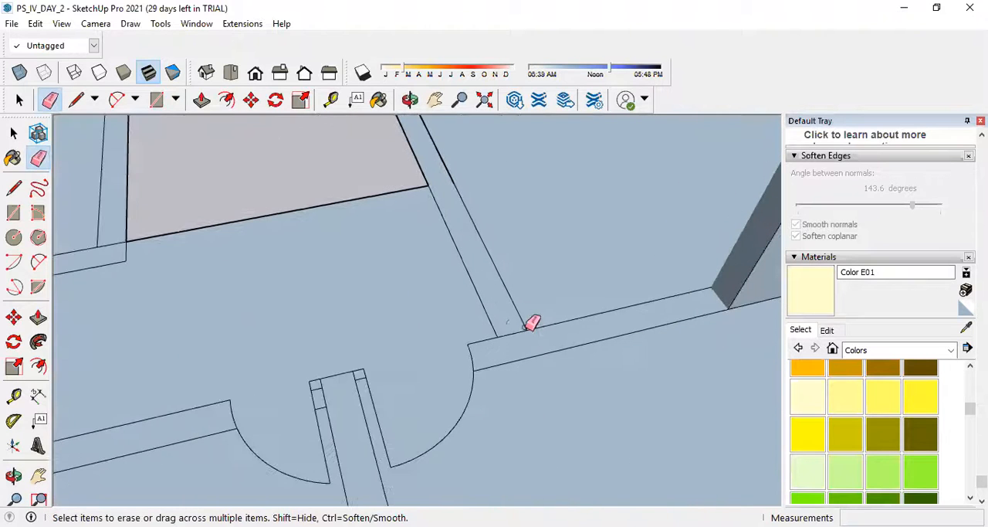
Try to raise the refilled wall beside the staircase to the same height, and undo that extrusion.
left_click(38, 316)
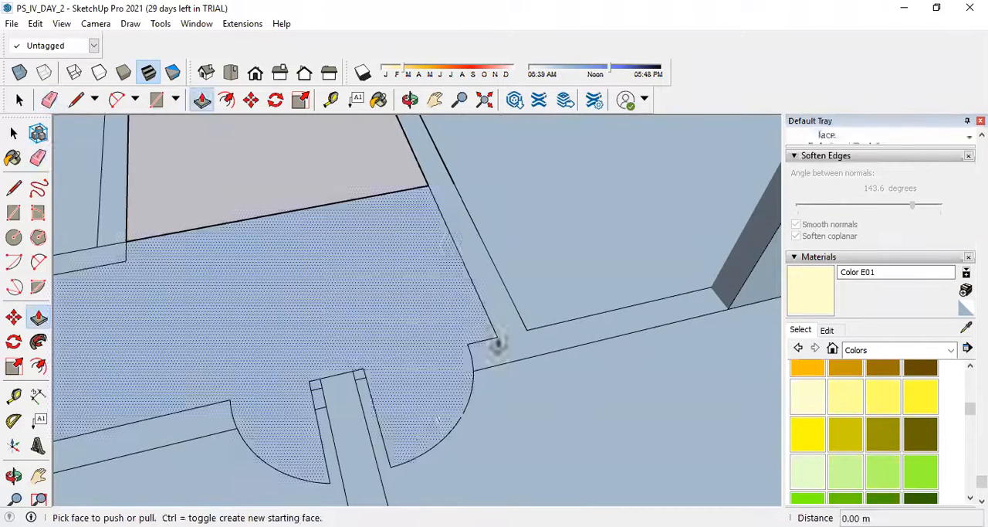
double_click(543, 360)
scroll(543, 361, "down", 5)
scroll(571, 267, "up", 3)
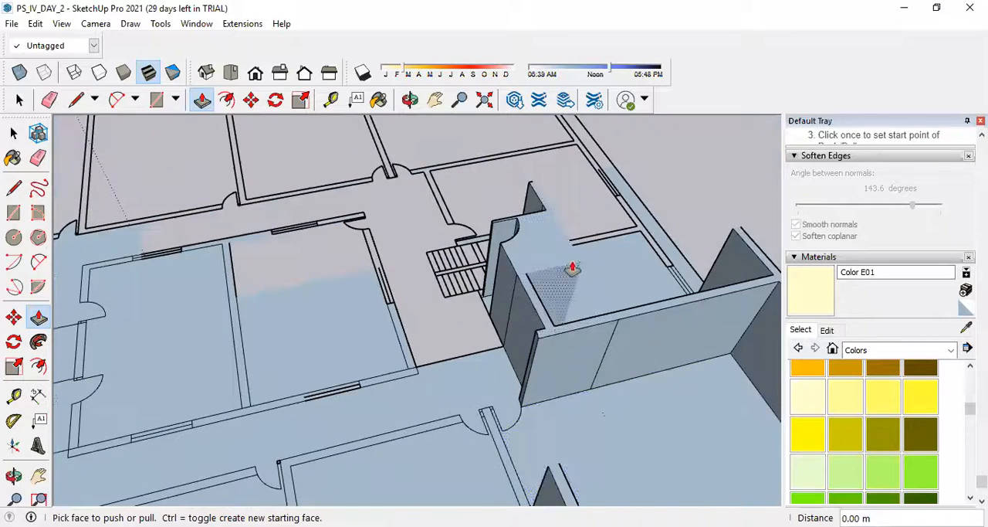
left_click(13, 133)
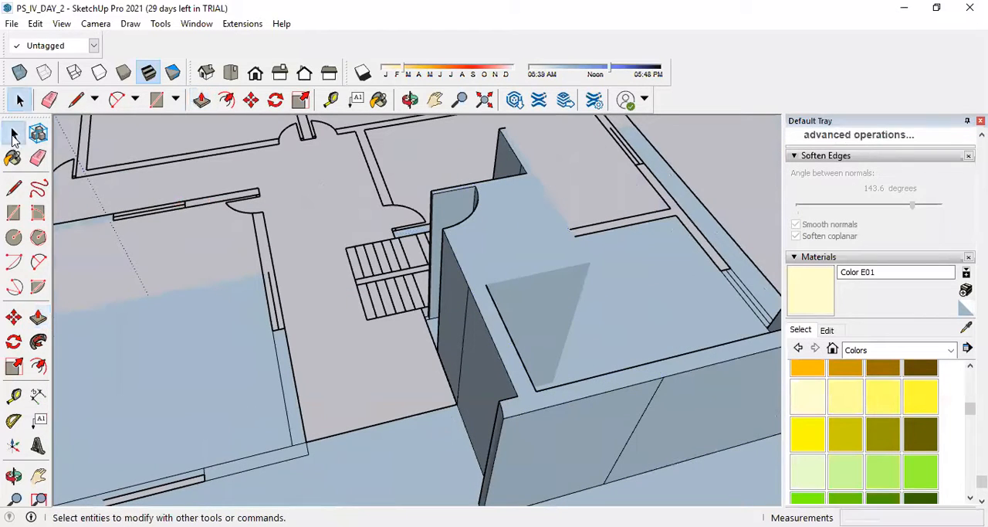
key("ctrl+z")
scroll(493, 349, "up", 3)
left_click(484, 369)
left_click(531, 369)
scroll(513, 394, "down", 3)
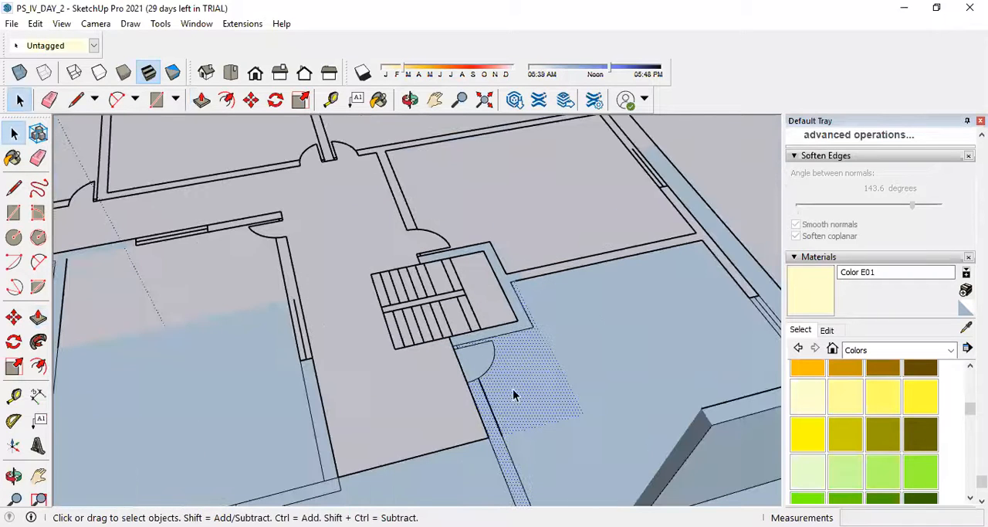
right_click(513, 389)
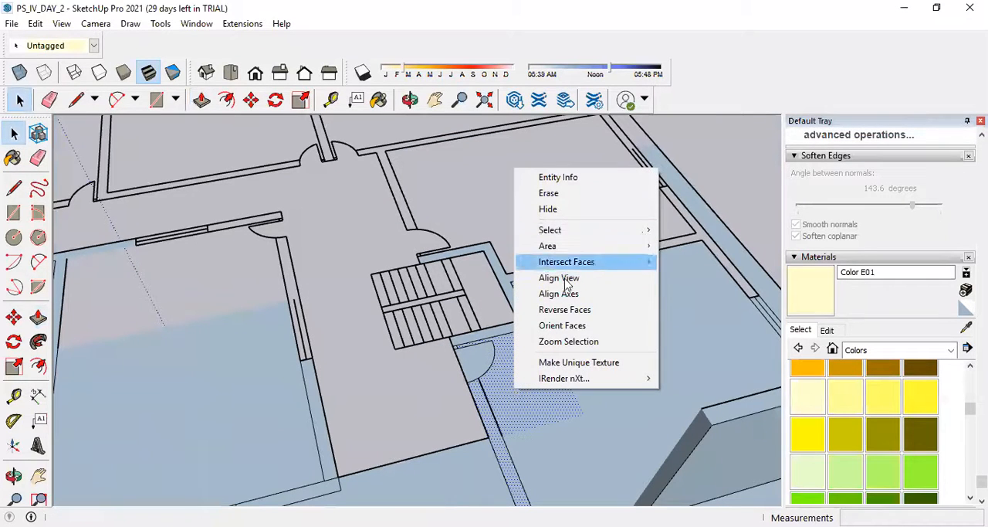
left_click(491, 368)
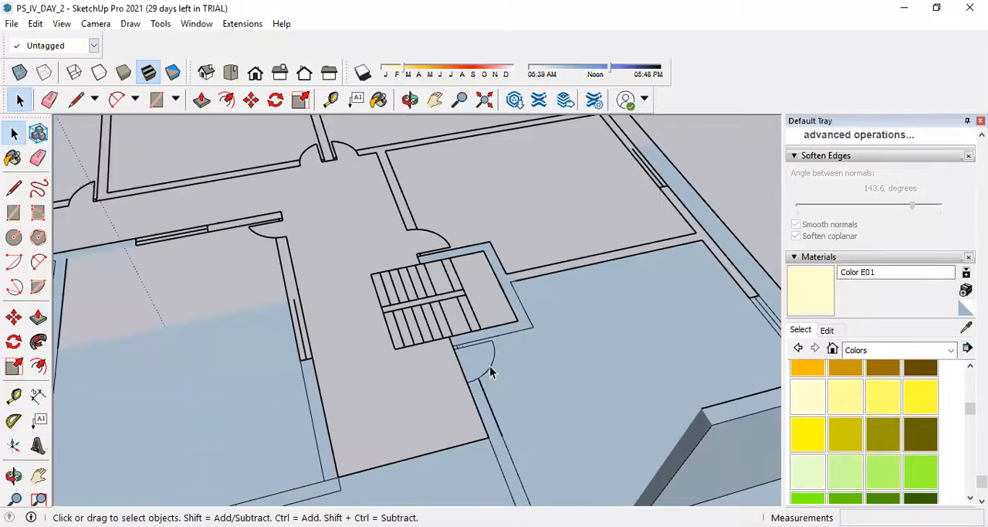
Delete the two wall edges between the staircase door and the corridor line, removing the merged wall and floor faces.
scroll(492, 371, "up", 1)
scroll(492, 371, "down", 2)
scroll(488, 405, "up", 3)
left_click(496, 408)
key("Delete")
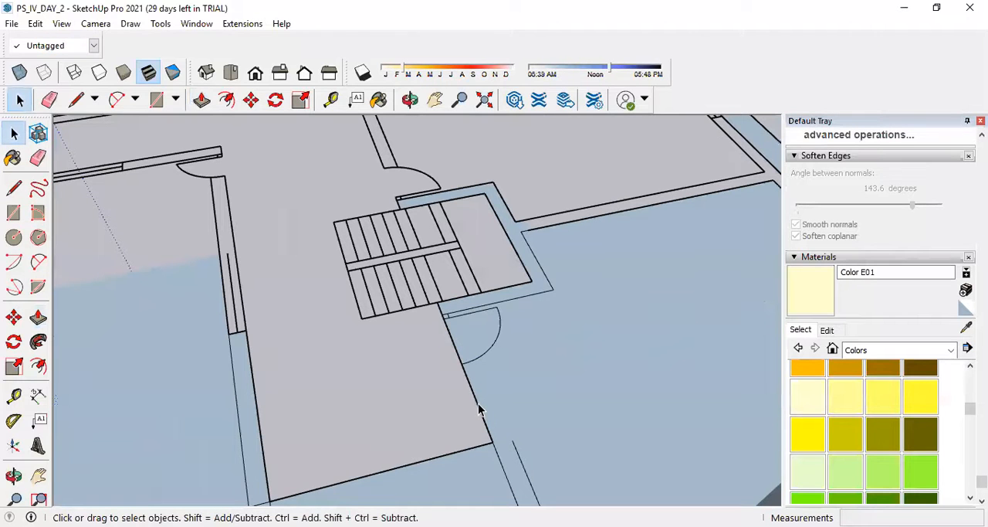
key("Delete")
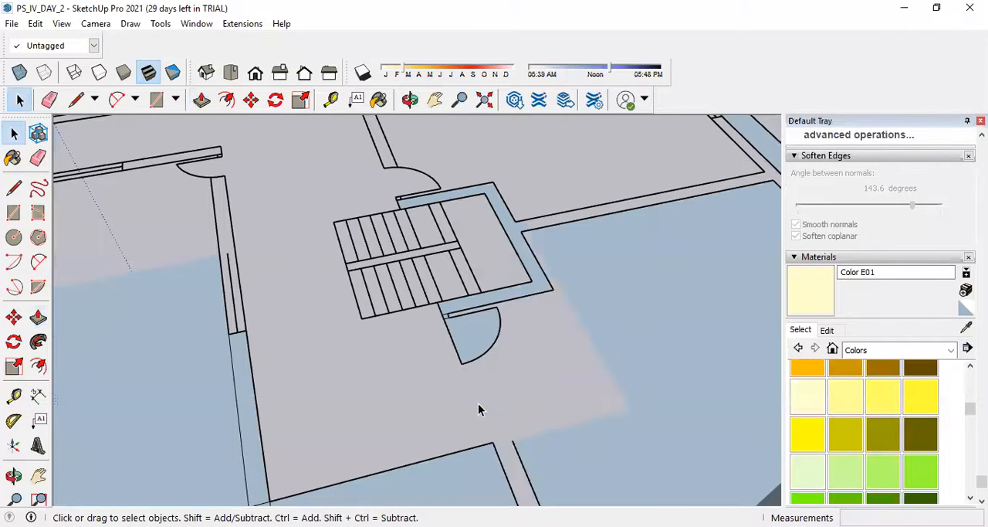
Draw two rectangles, 2.25 m and 1.55 m long and 0.30 m wide, over the wall strip running from the wall junction to the staircase door.
scroll(372, 325, "down", 3)
scroll(405, 363, "up", 2)
scroll(408, 369, "down", 2)
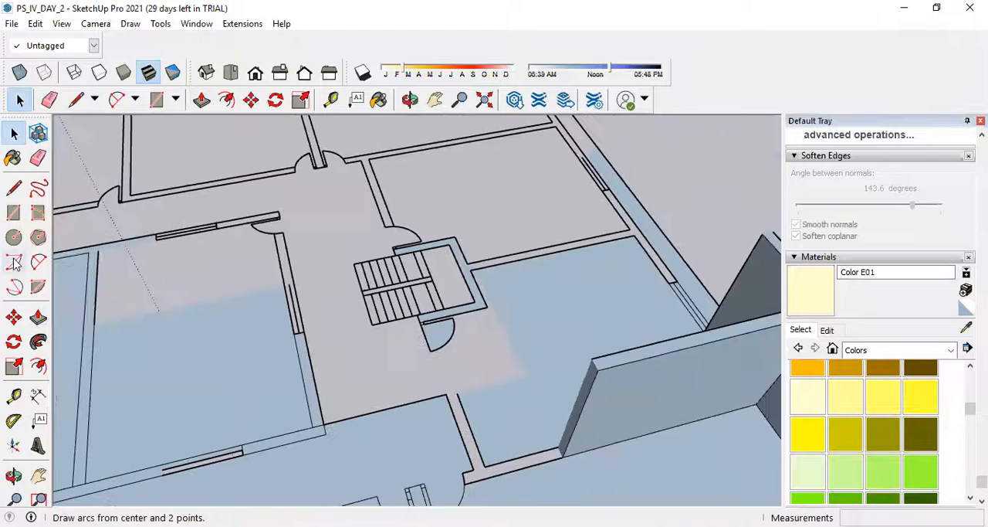
left_click(13, 211)
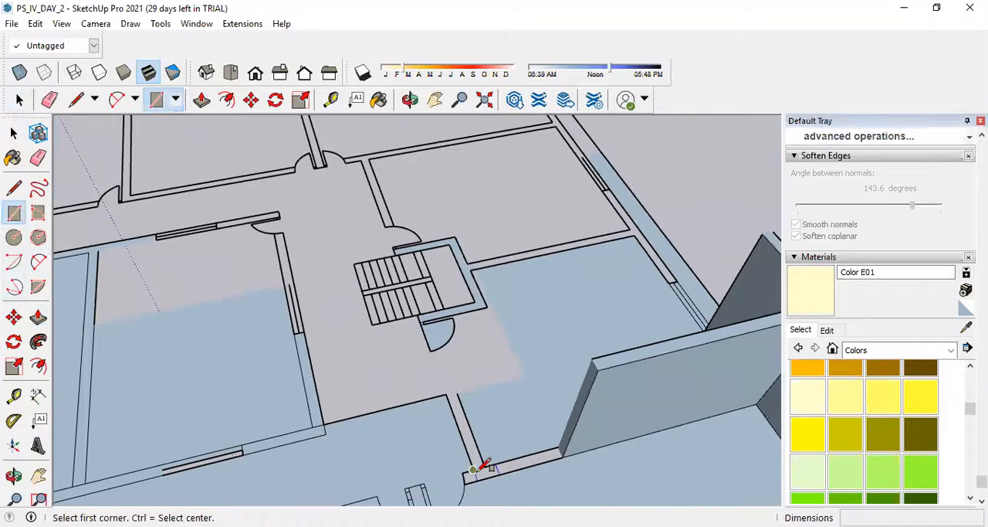
left_click(473, 468)
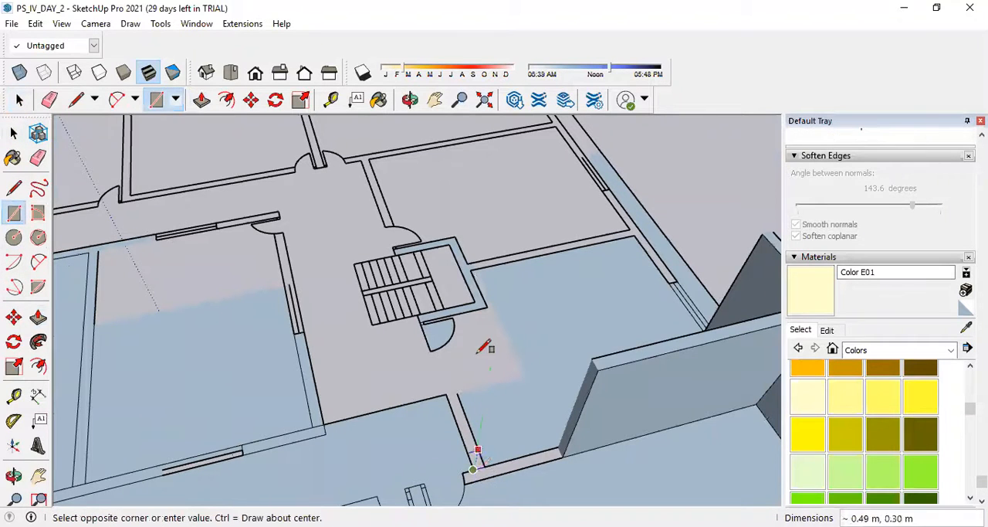
left_click(457, 392)
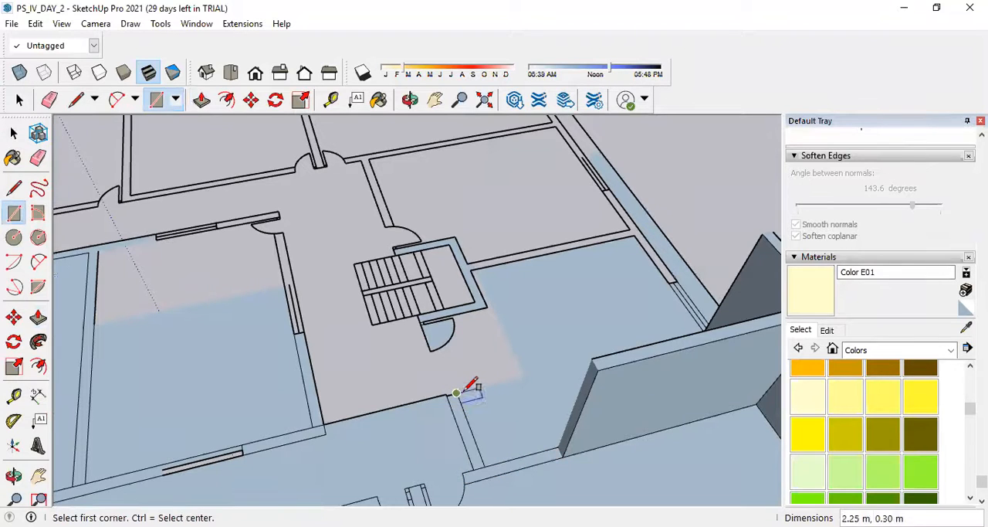
left_click(457, 393)
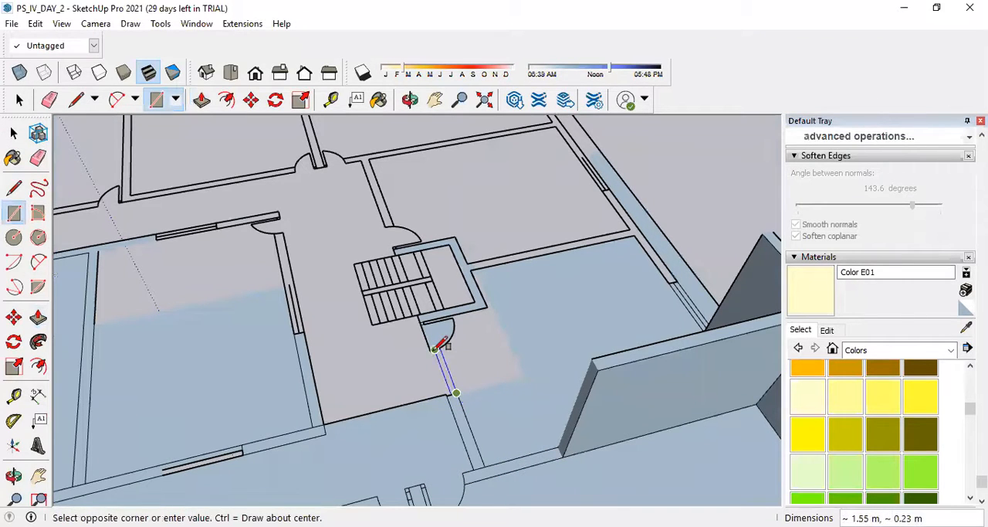
left_click(434, 350)
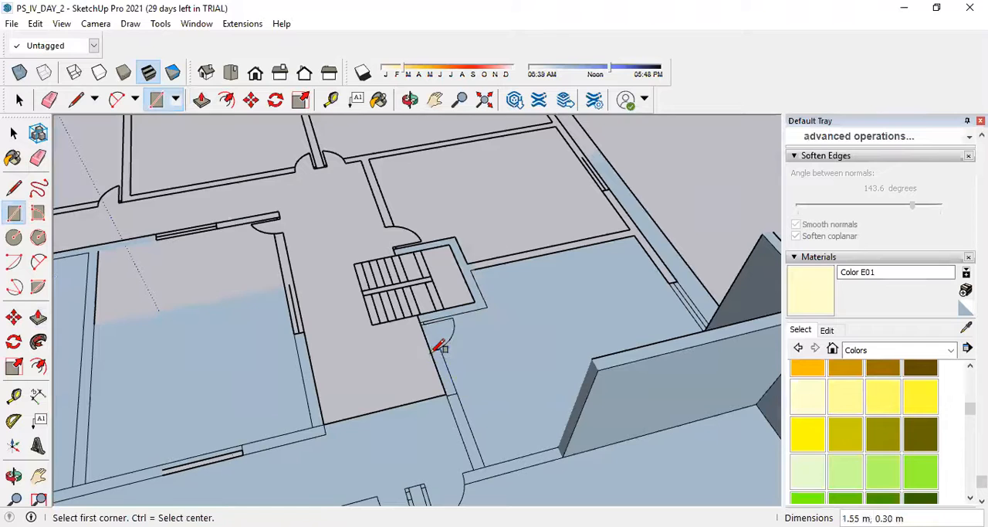
Erase the leftover edge dividing the two rectangles where the strip meets the corridor line.
scroll(462, 389, "up", 4)
left_click(38, 157)
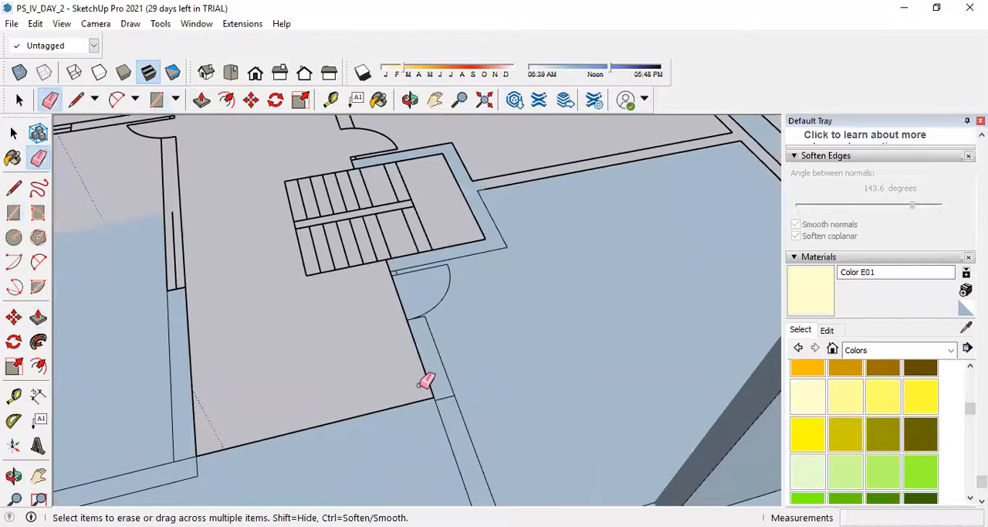
left_click(466, 411)
scroll(468, 309, "down", 6)
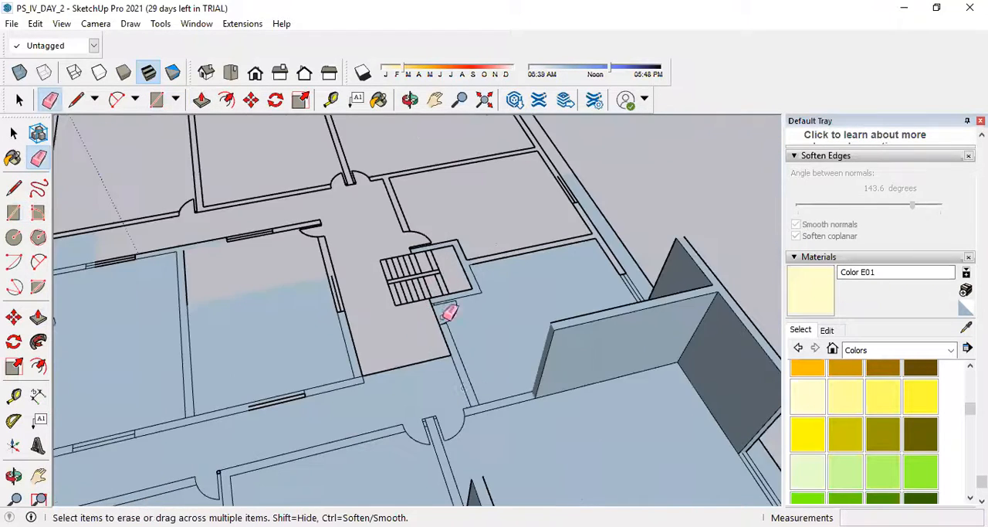
Extrude the rebuilt wall between the staircase door and the junction to the same height as the raised walls.
scroll(448, 309, "up", 5)
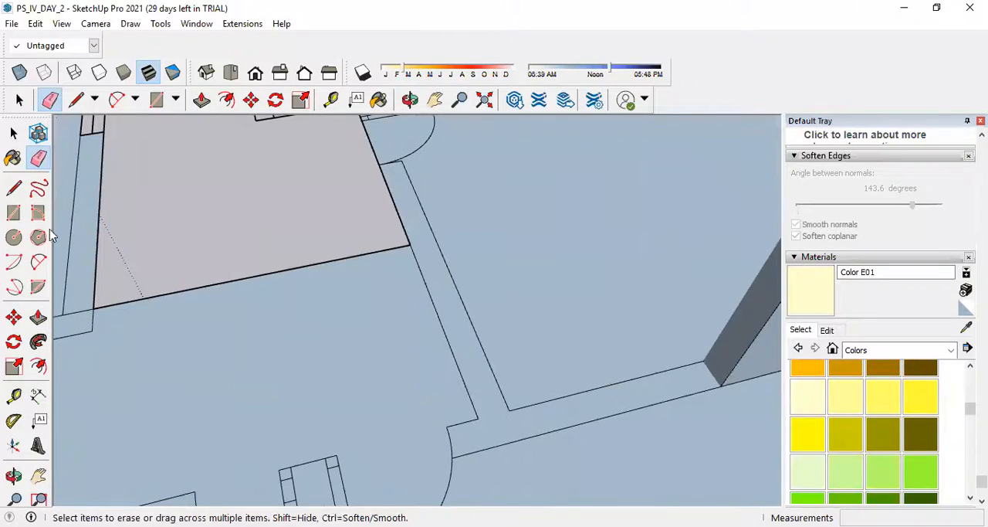
left_click(39, 321)
double_click(490, 440)
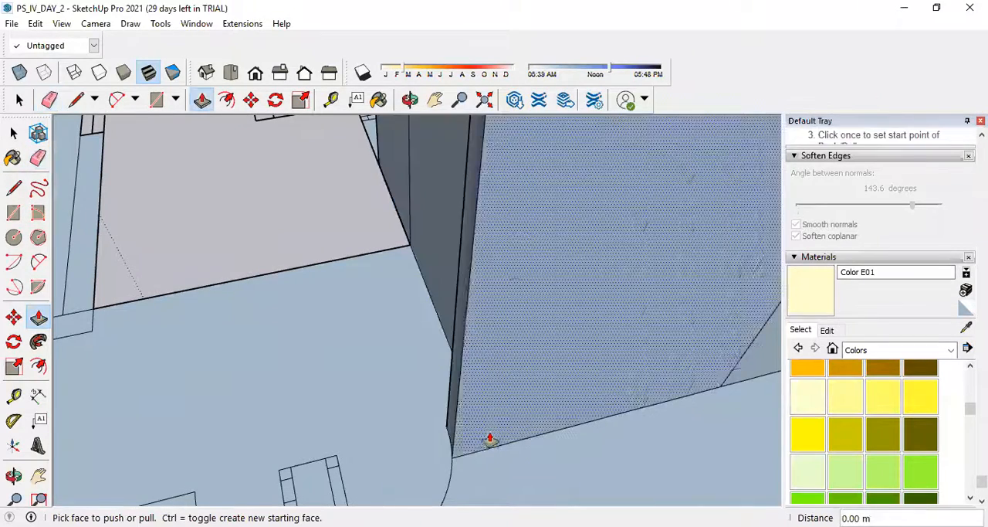
Extrude the long corridor wall beyond the paired door swings to the same height.
scroll(489, 439, "down", 8)
middle_click_drag(662, 379, 278, 348)
scroll(393, 434, "up", 5)
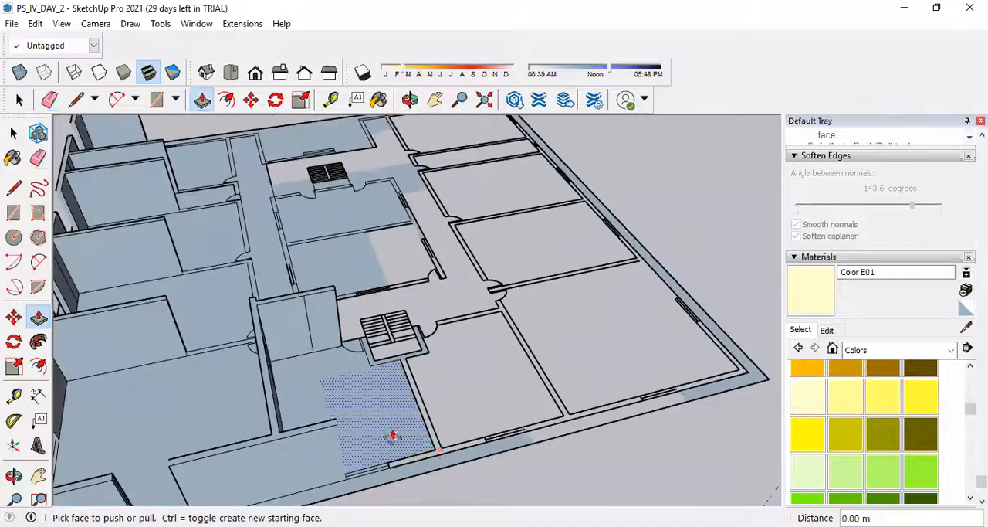
scroll(475, 469, "up", 3)
scroll(517, 482, "down", 4)
middle_click_drag(486, 381, 340, 296)
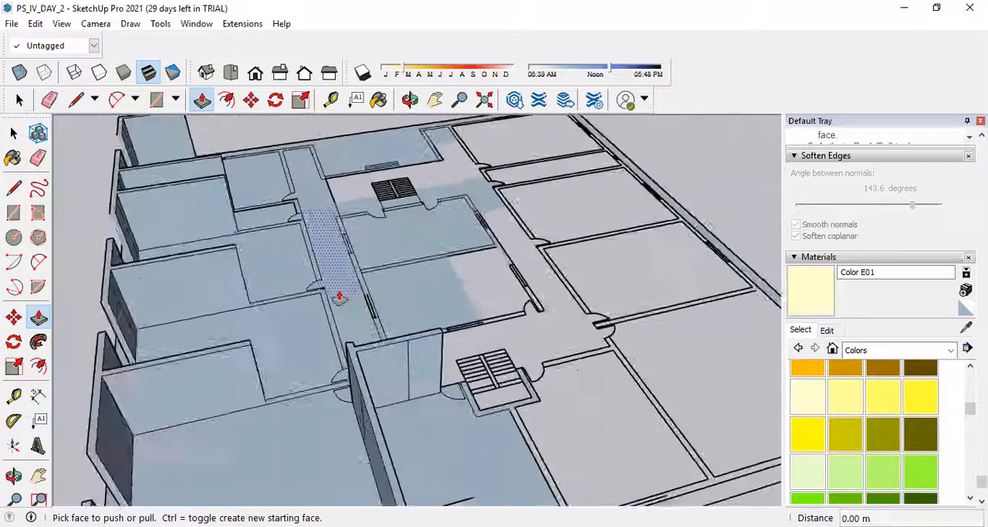
scroll(318, 324, "up", 4)
left_click(329, 361)
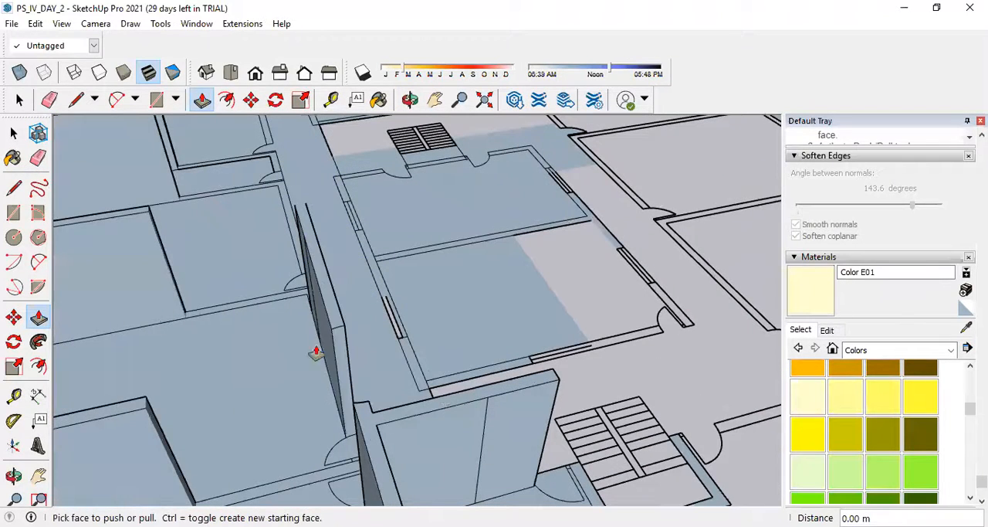
Raise the following wall segments along the room side of the corridor to the same height.
scroll(249, 309, "up", 2)
scroll(329, 378, "down", 4)
scroll(311, 424, "up", 3)
left_click(313, 431)
left_click(313, 430)
scroll(457, 404, "down", 3)
middle_click_drag(585, 370, 455, 256)
double_click(488, 274)
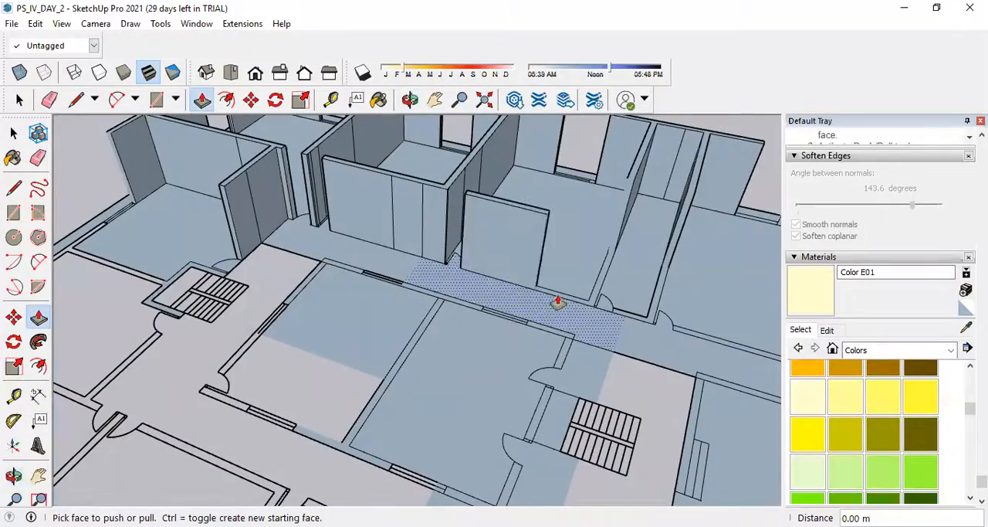
scroll(566, 301, "up", 3)
double_click(584, 309)
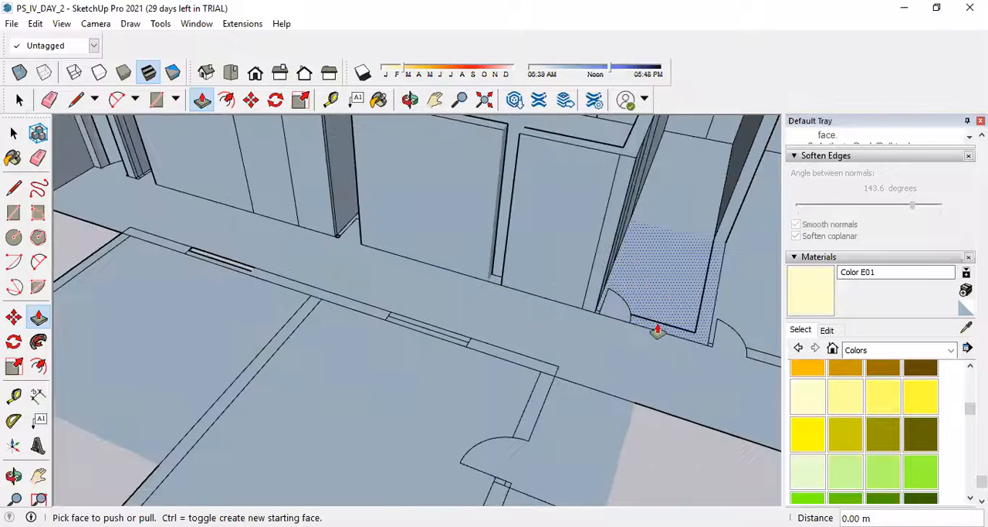
Raise the corridor wall past the narrow room and the corner wall opposite it to the same height.
scroll(690, 335, "up", 3)
scroll(631, 311, "up", 1)
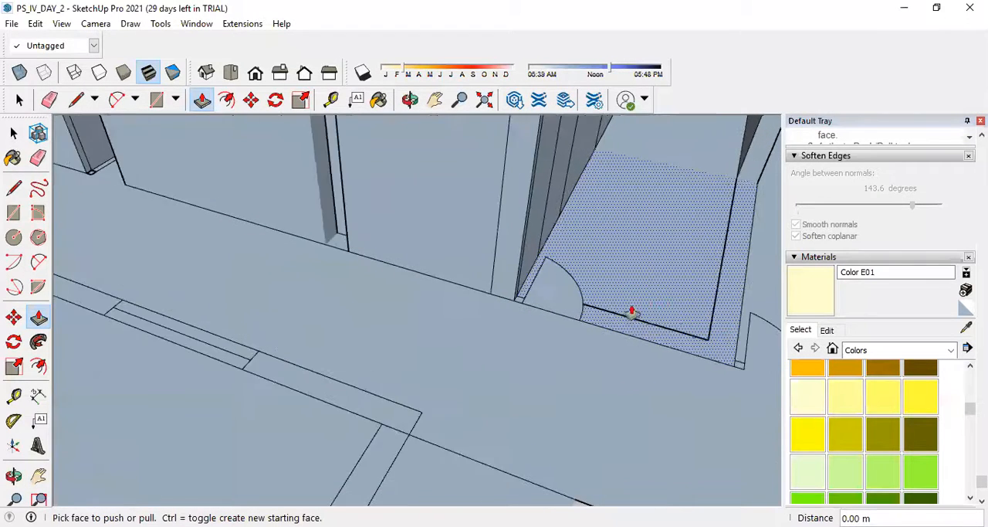
scroll(220, 292, "down", 4)
double_click(487, 351)
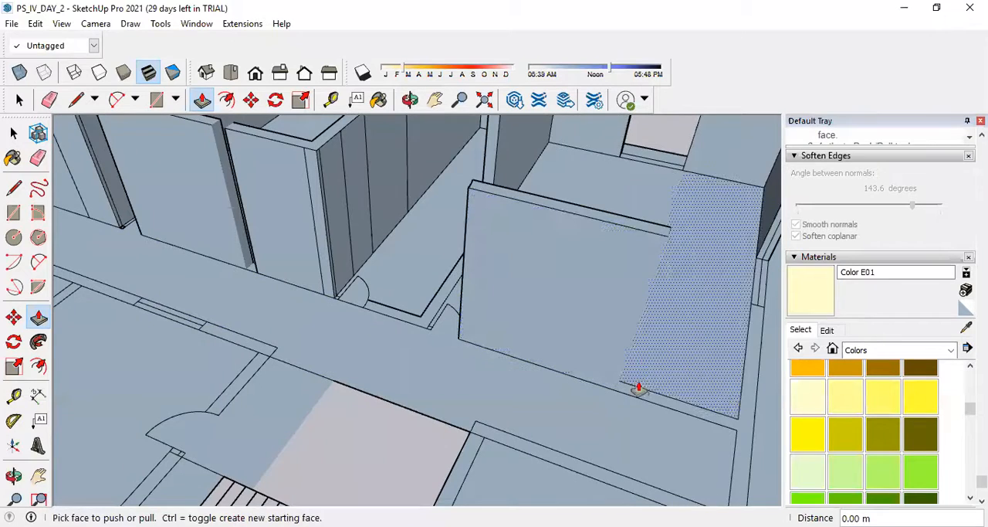
scroll(640, 397, "down", 5)
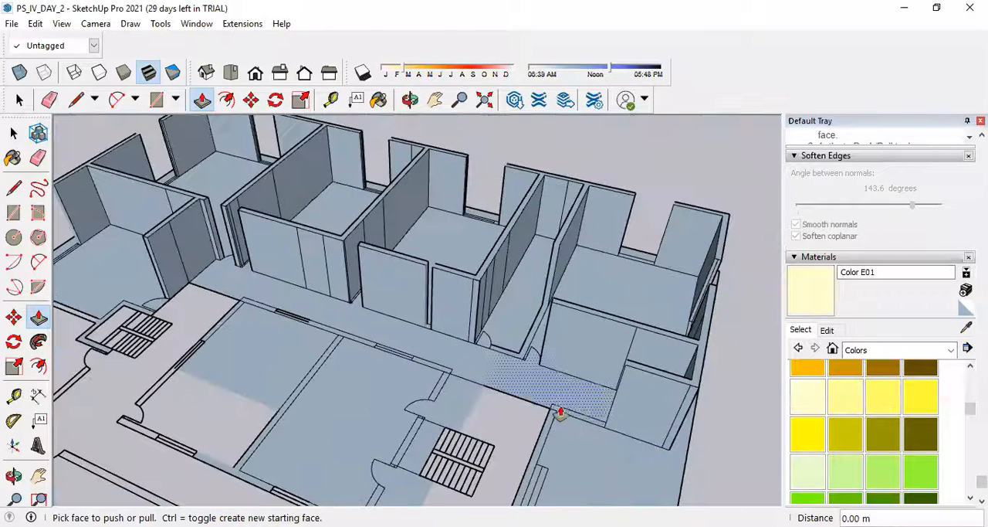
double_click(551, 425)
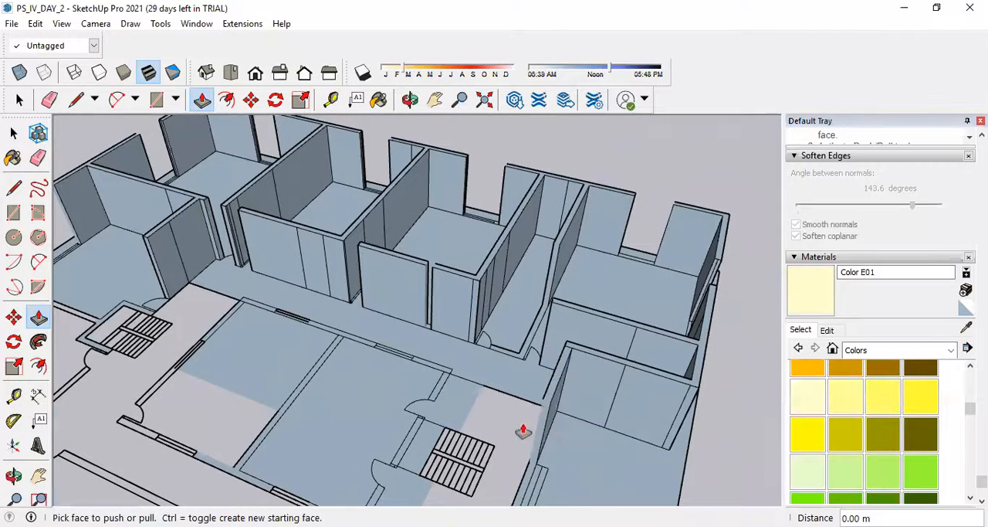
Extrude the wall segment beyond the window, beside the second staircase, to the same height.
scroll(554, 425, "down", 2)
scroll(569, 403, "up", 5)
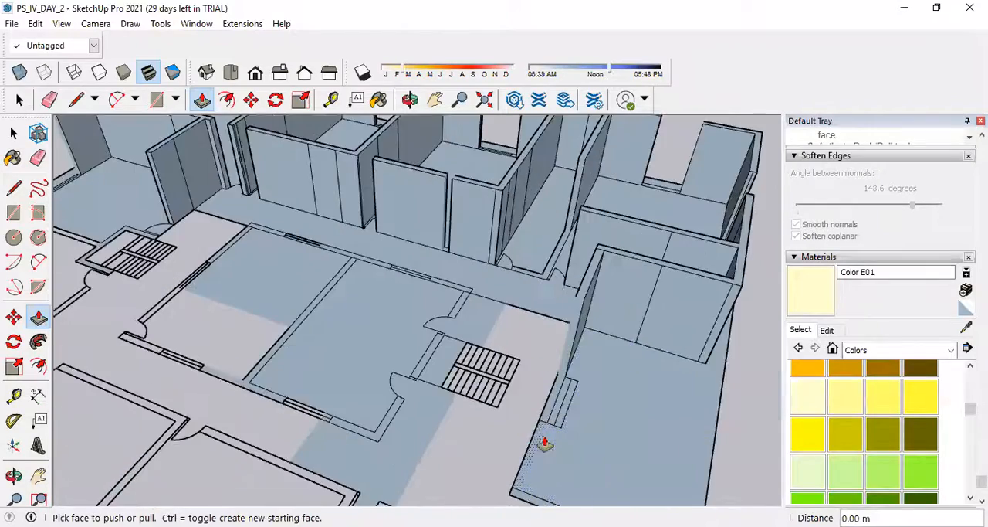
scroll(543, 441, "up", 3)
double_click(539, 437)
scroll(536, 438, "down", 3)
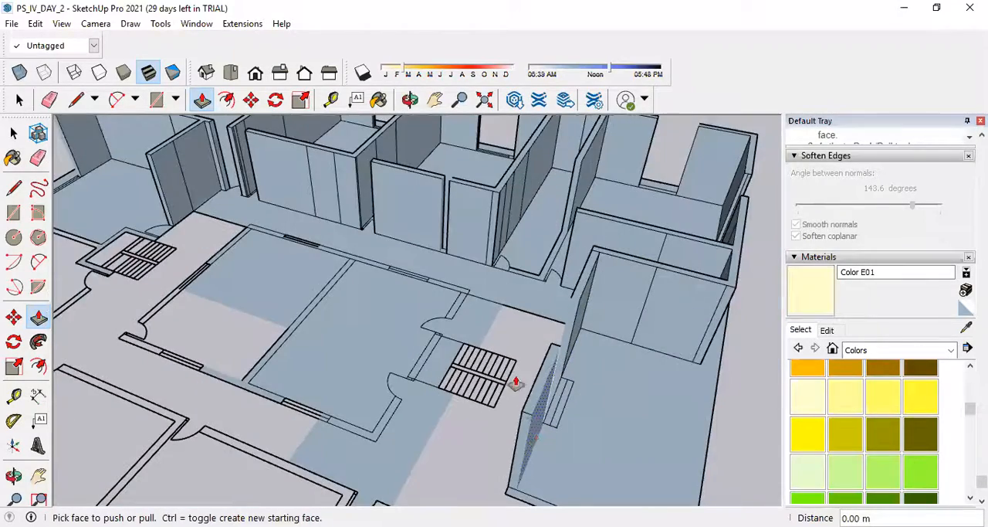
Raise the corner wall between the corridor window and the door near the second staircase to the same height.
scroll(466, 307, "up", 3)
double_click(461, 307)
left_click(424, 281)
left_click(426, 281)
Raise the central room's partition, its remaining corridor wall and the outer walls around its windows to the same height.
double_click(319, 243)
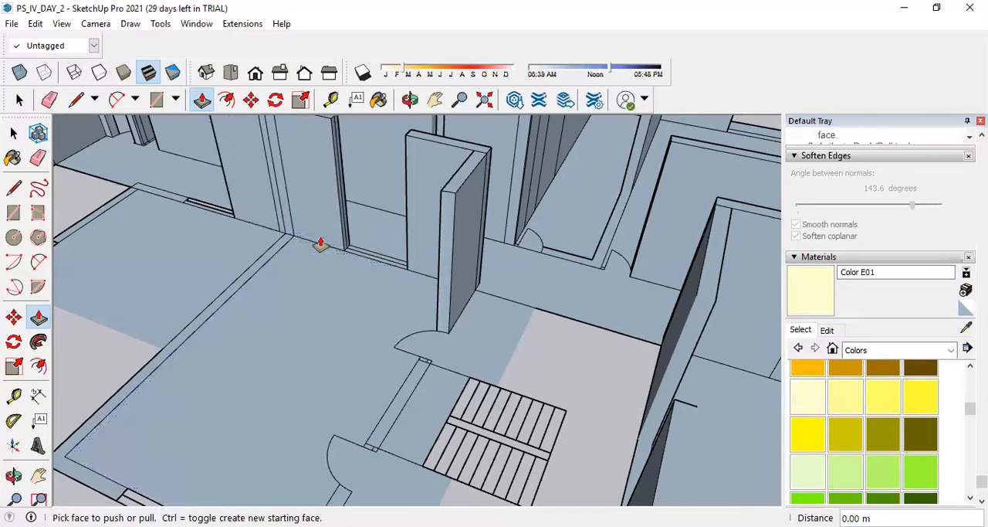
double_click(272, 260)
scroll(319, 331, "down", 3)
scroll(305, 410, "up", 3)
left_click(310, 420)
left_click(446, 337)
Extrude the short wall between the central room's two doors up to the top of the neighbouring wall, redoing the first attempt.
double_click(423, 325)
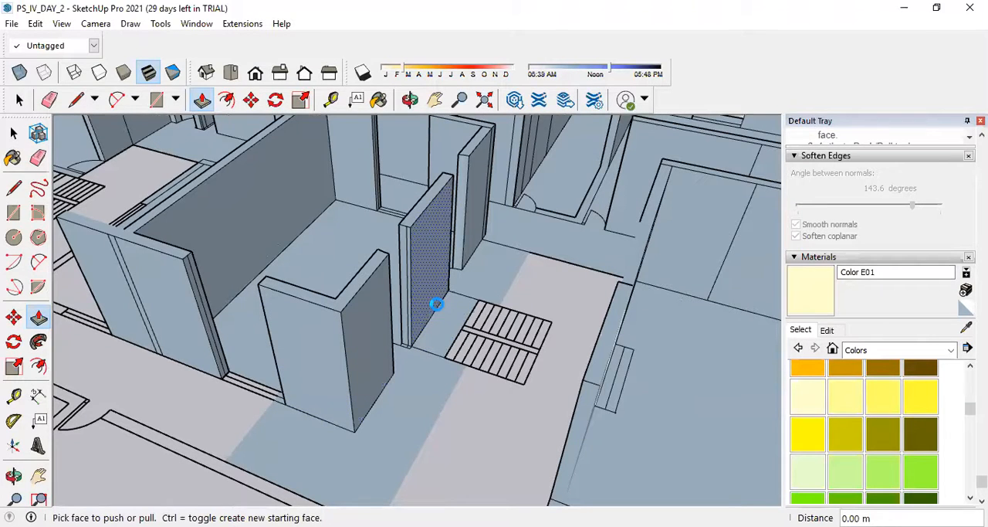
key("ctrl+z")
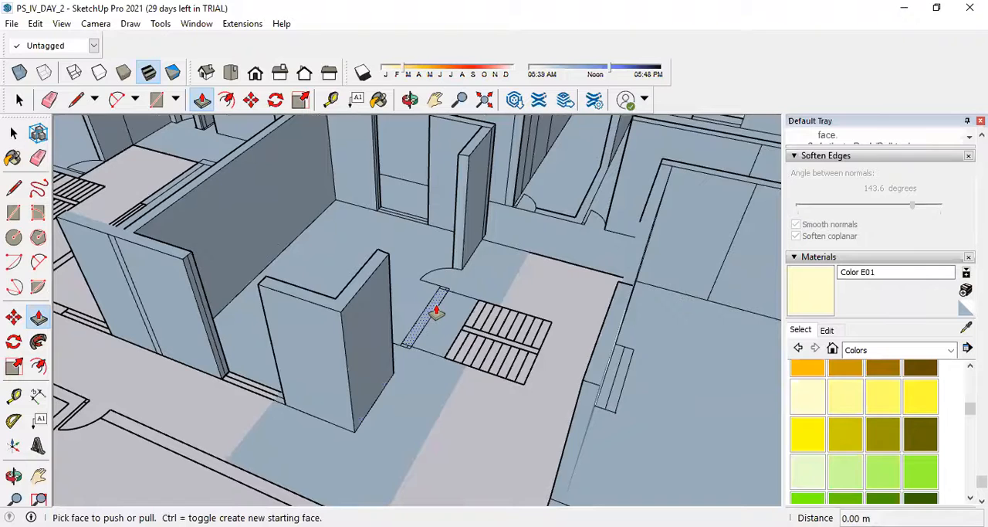
middle_click_drag(436, 311, 435, 295)
middle_click_drag(547, 304, 414, 320)
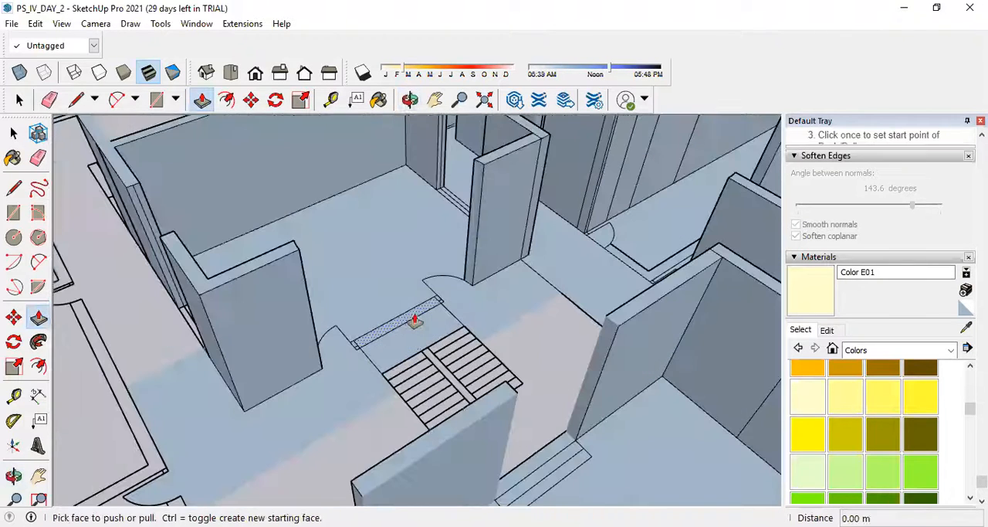
left_click(415, 320)
left_click(415, 321)
left_click(415, 321)
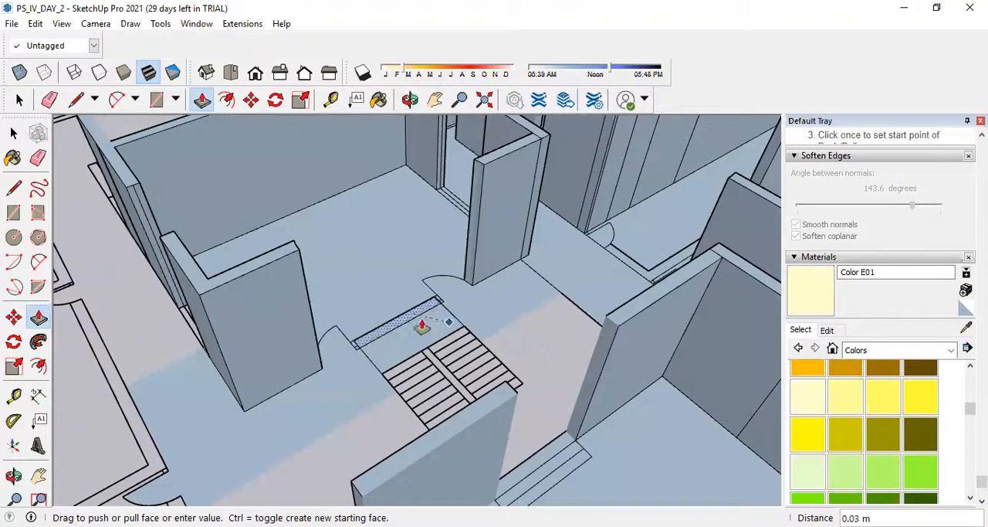
left_click(481, 162)
middle_click_drag(482, 161, 581, 314)
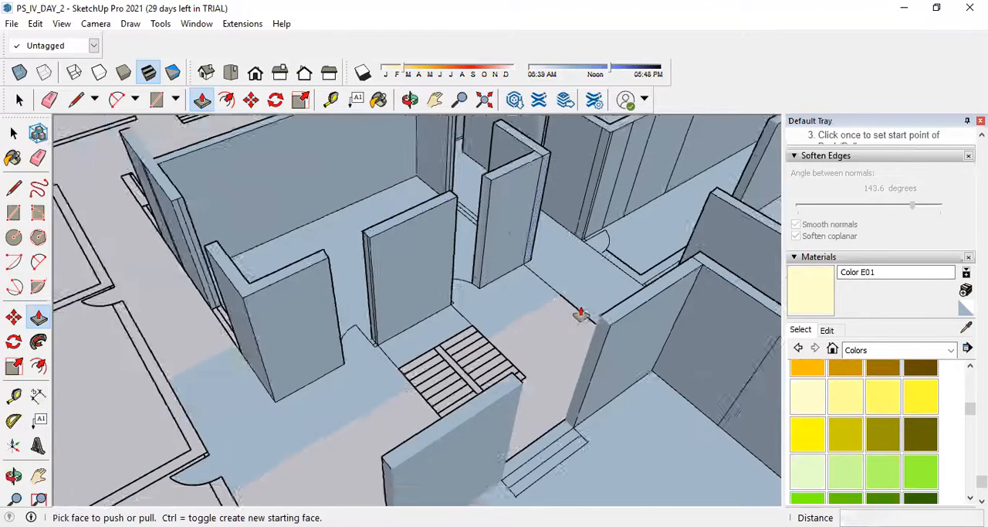
scroll(583, 309, "down", 3)
left_click(595, 283)
scroll(611, 284, "up", 3)
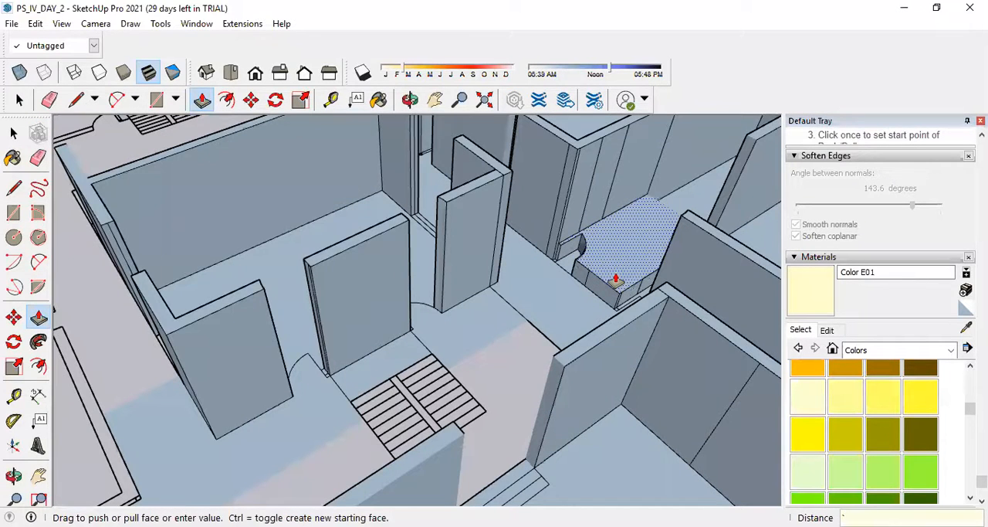
key("Escape")
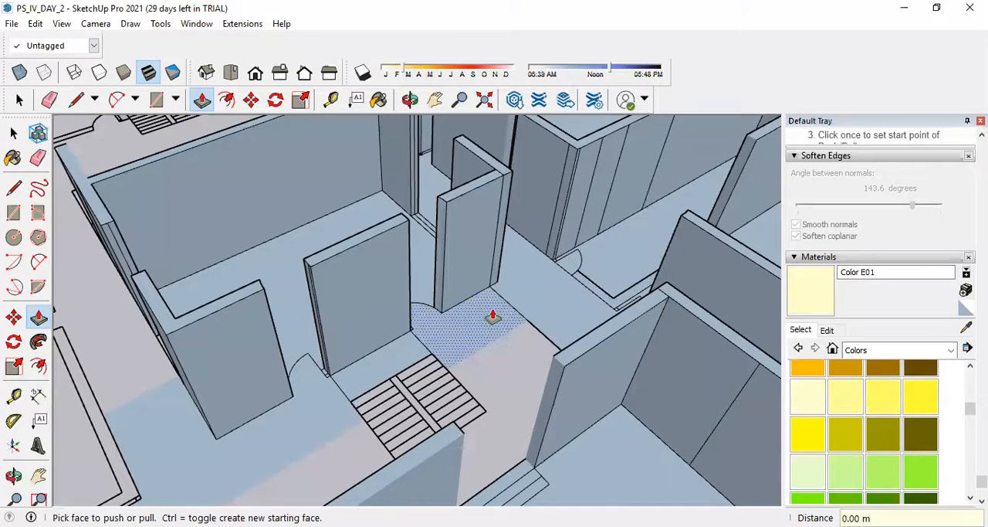
Erase the inner edges of the unraised wall that merges with the narrow room's floor.
left_click(38, 158)
scroll(546, 292, "up", 3)
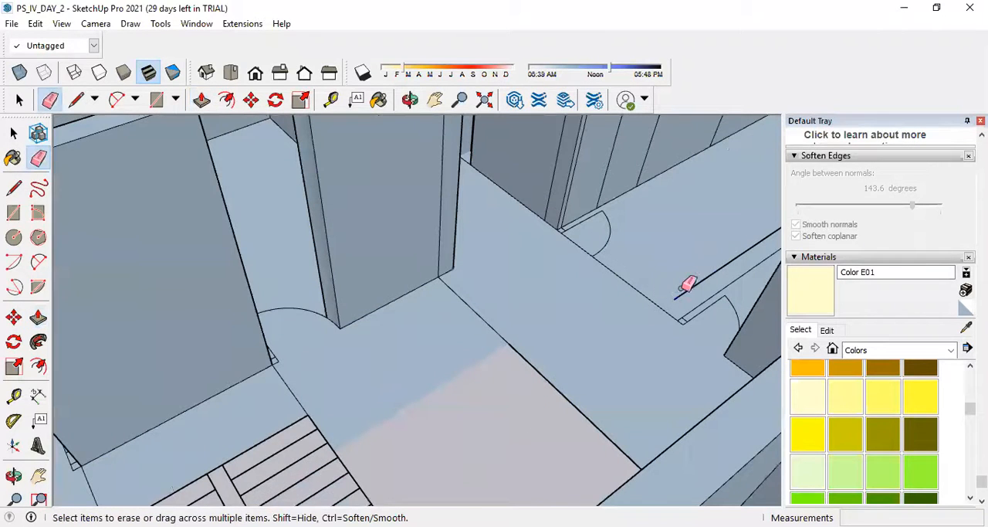
scroll(550, 345, "down", 3)
mouse_move(642, 286)
middle_mouse_down()
mouse_move(651, 324)
mouse_move(680, 189)
middle_mouse_up()
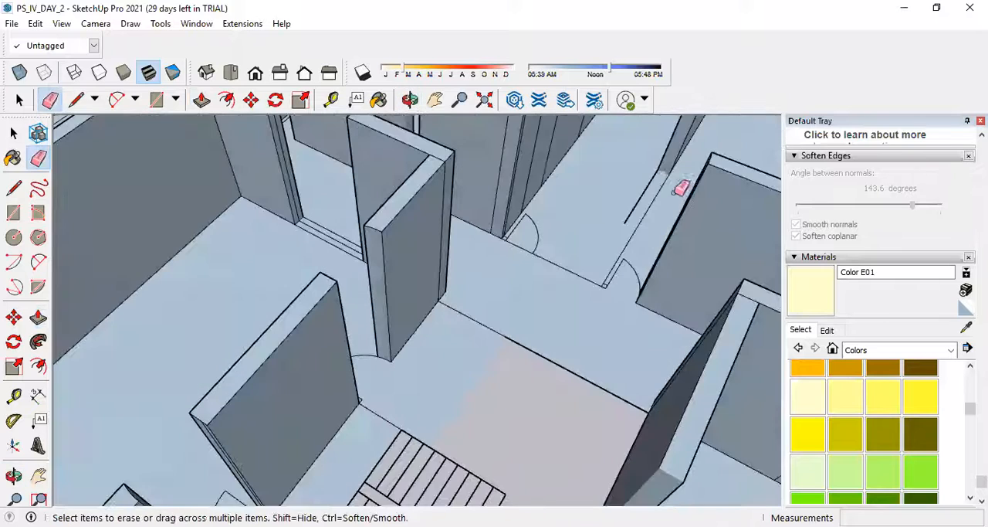
scroll(651, 187, "up", 3)
Redraw the narrow room's merged side wall and door-side wall with rectangles, erasing the surplus edges at their corner and across the door opening.
key("r")
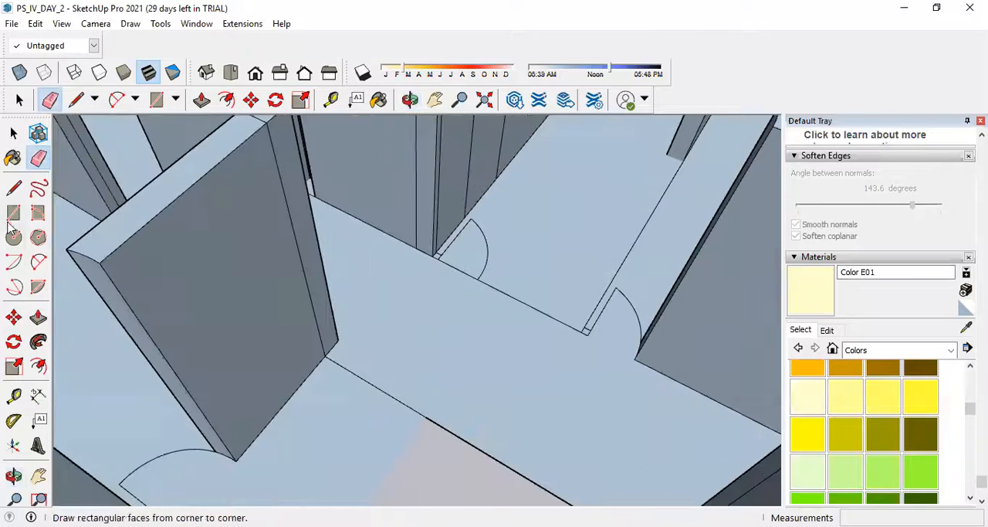
scroll(464, 480, "down", 2)
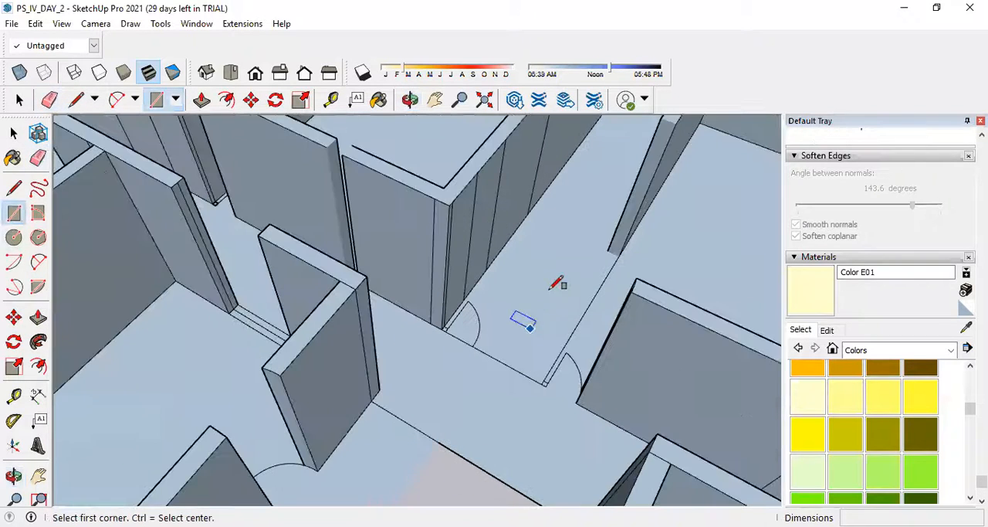
left_click(608, 249)
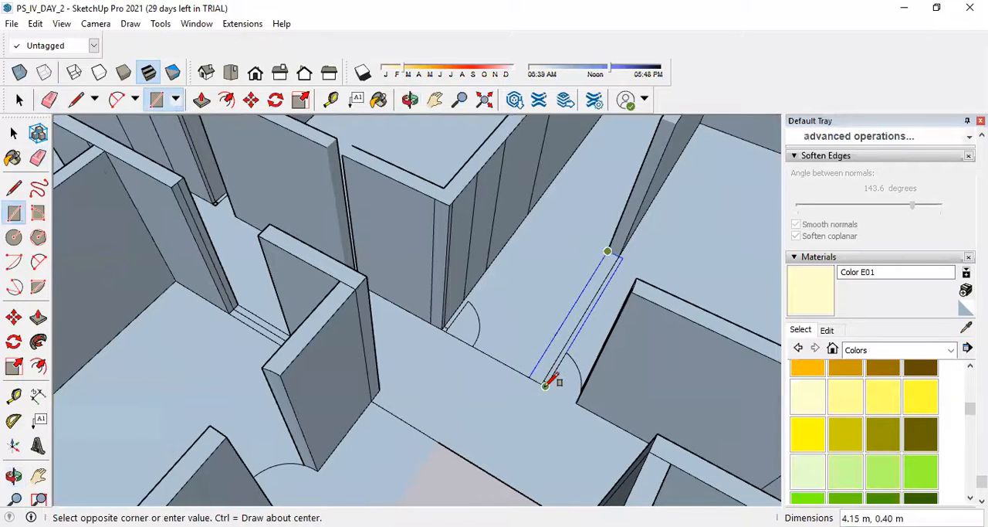
scroll(545, 380, "up", 2)
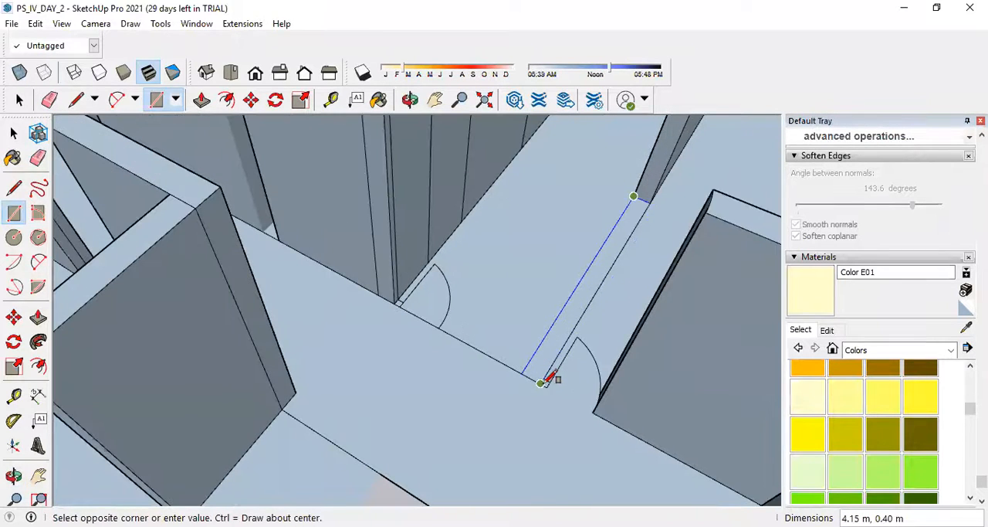
left_click(545, 379)
left_click(545, 379)
left_click(407, 289)
left_click(38, 159)
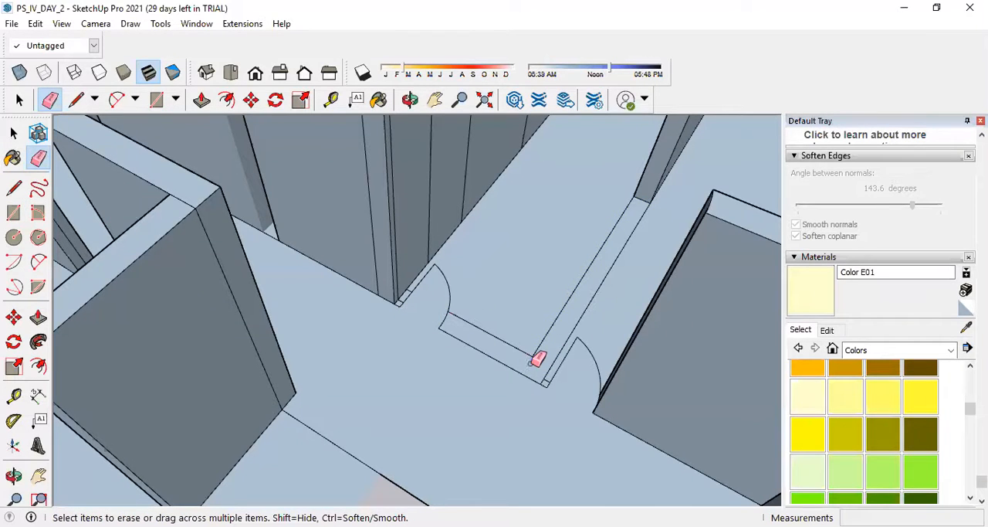
Push/Pull the narrow room's L-shaped wall up 4 m, level with the neighbouring walls.
left_click(38, 316)
left_click(551, 348)
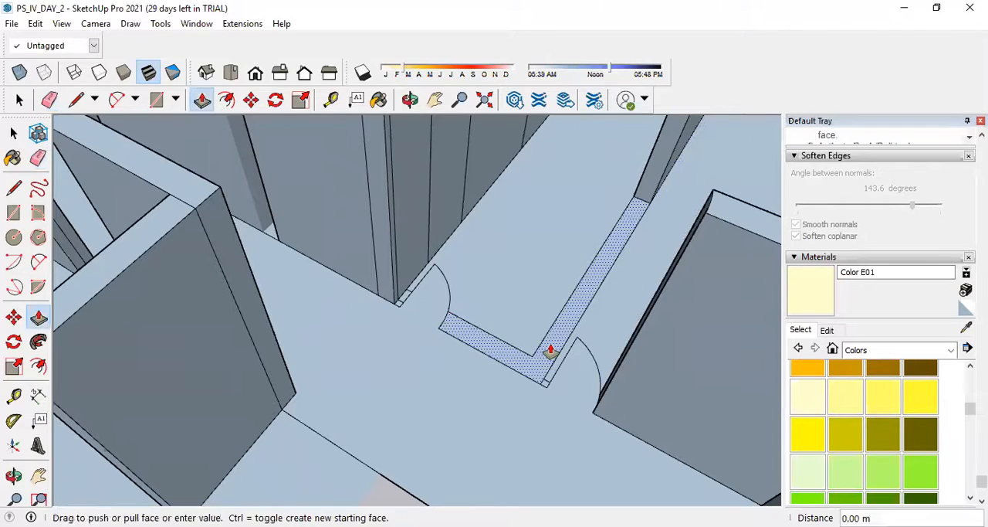
left_click(551, 353)
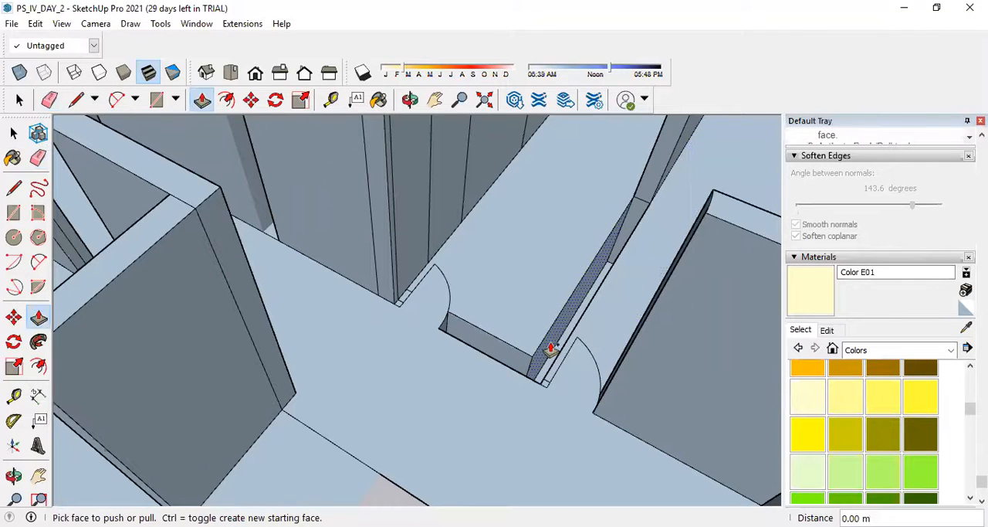
left_click(551, 348)
middle_click_drag(558, 347, 622, 284)
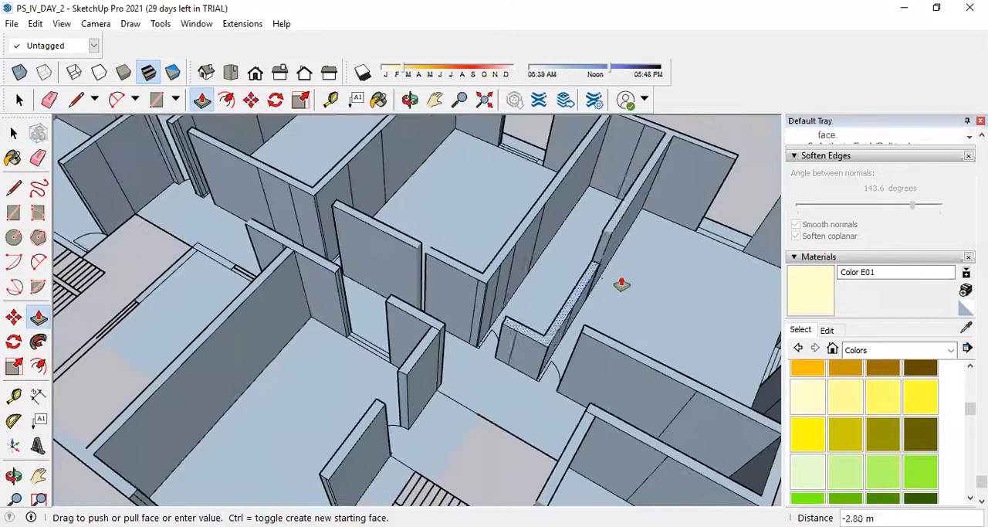
scroll(459, 326, "down", 10)
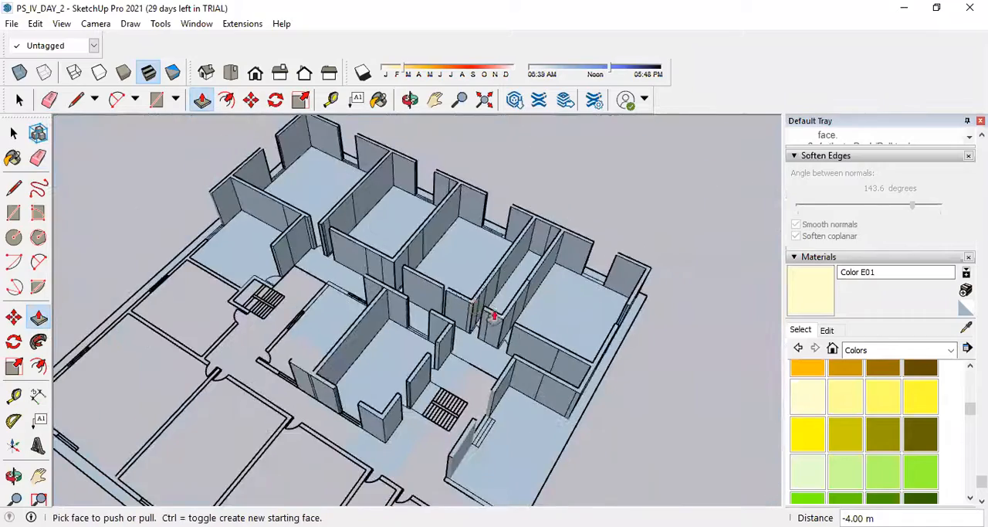
Draw a rectangle from the window end on the outer wall beside the first staircase to the wall corner at the next room's door.
middle_click_drag(501, 254, 62, 243)
scroll(397, 282, "up", 6)
scroll(448, 278, "down", 5)
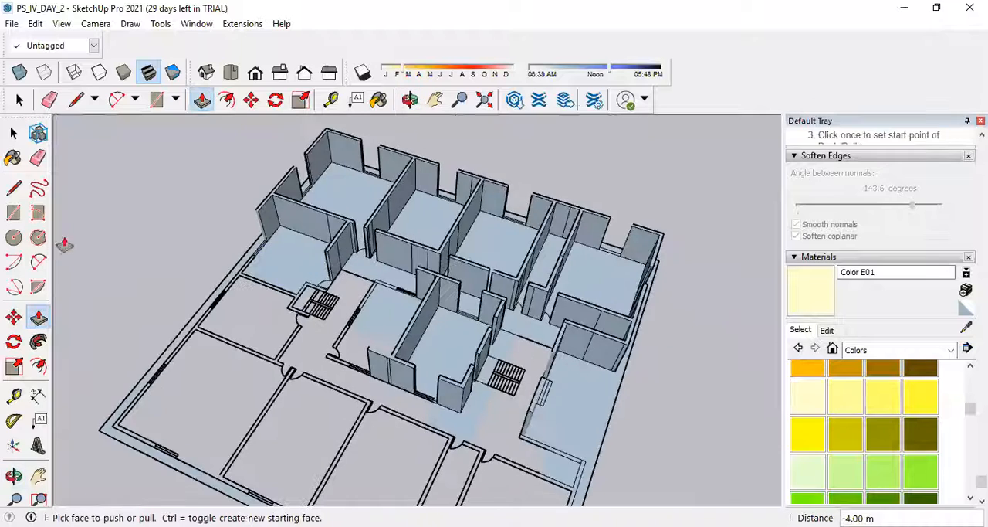
scroll(361, 311, "up", 6)
scroll(351, 318, "down", 5)
scroll(399, 319, "up", 5)
scroll(502, 309, "up", 5)
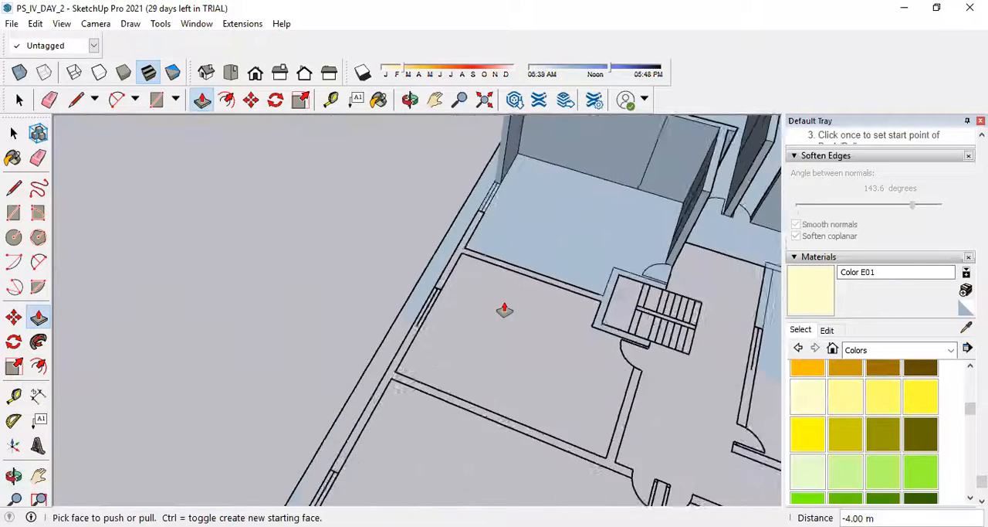
left_click(13, 213)
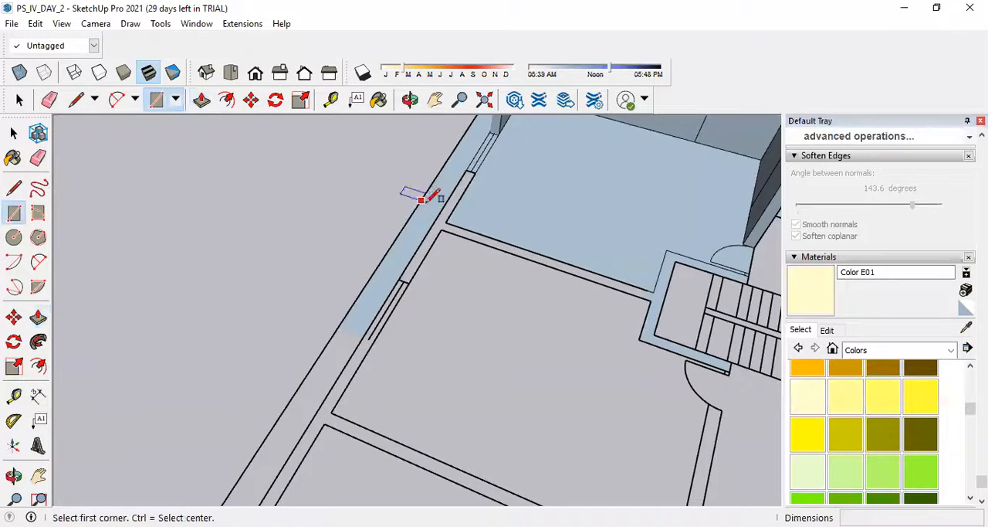
left_click(472, 170)
scroll(475, 163, "down", 3)
scroll(553, 325, "up", 3)
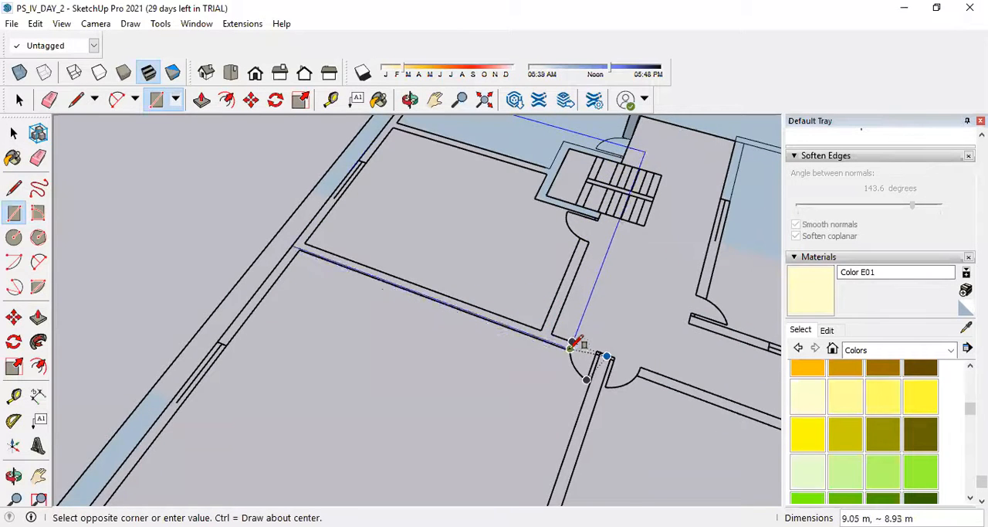
scroll(572, 342, "up", 2)
left_click(572, 346)
scroll(611, 370, "down", 3)
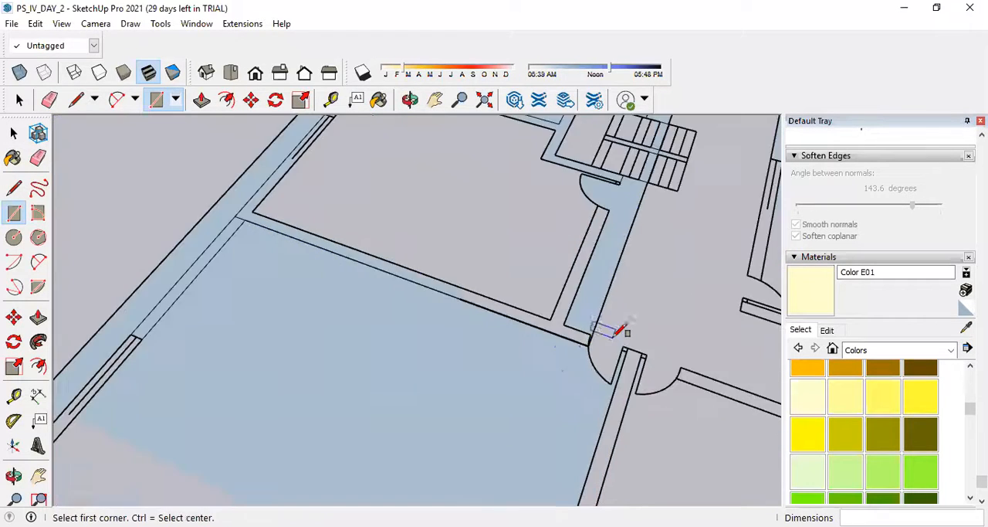
Draw a 2.90 by 0.30 m rectangle over the partition's door end and an 8.00 by 6.20 m rectangle across the room beside the staircase.
scroll(444, 324, "up", 2)
left_click(450, 317)
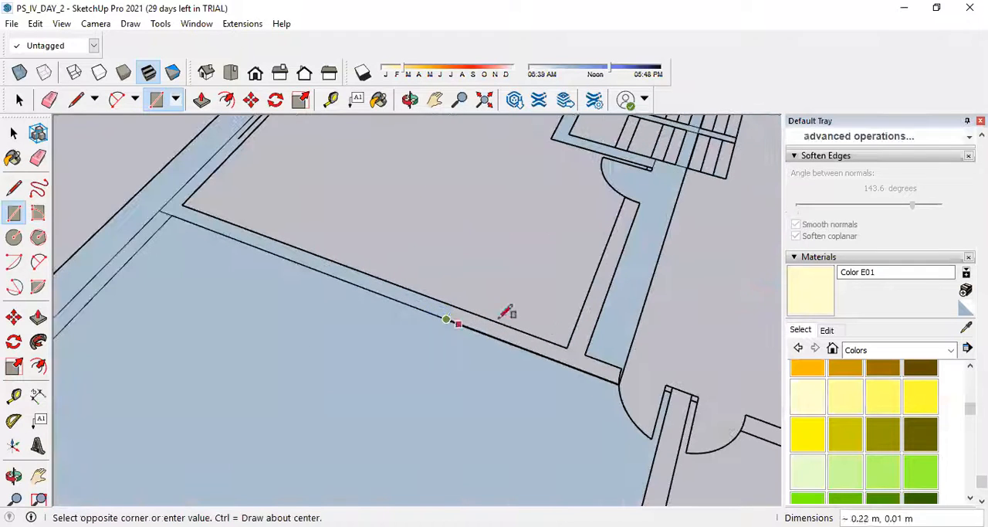
left_click(621, 366)
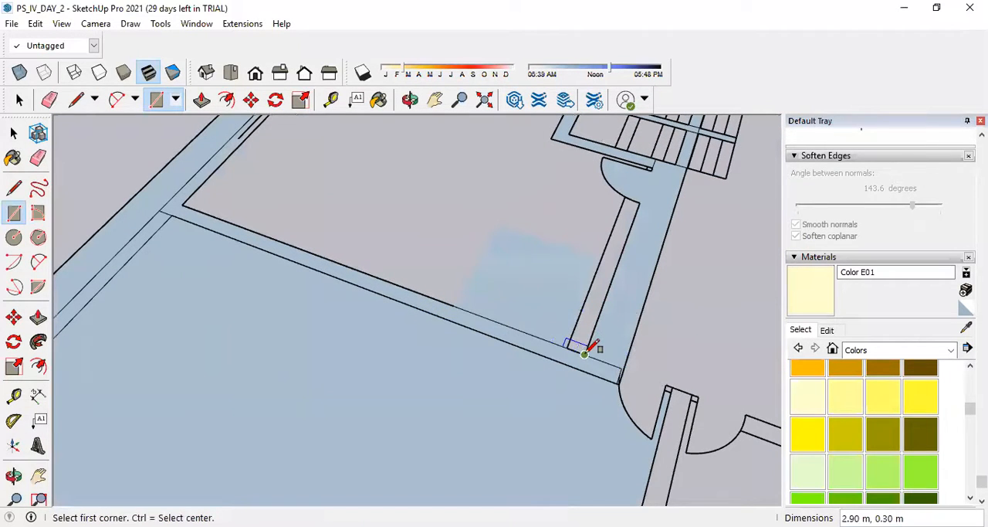
left_click(585, 350)
scroll(585, 350, "down", 3)
scroll(444, 166, "up", 2)
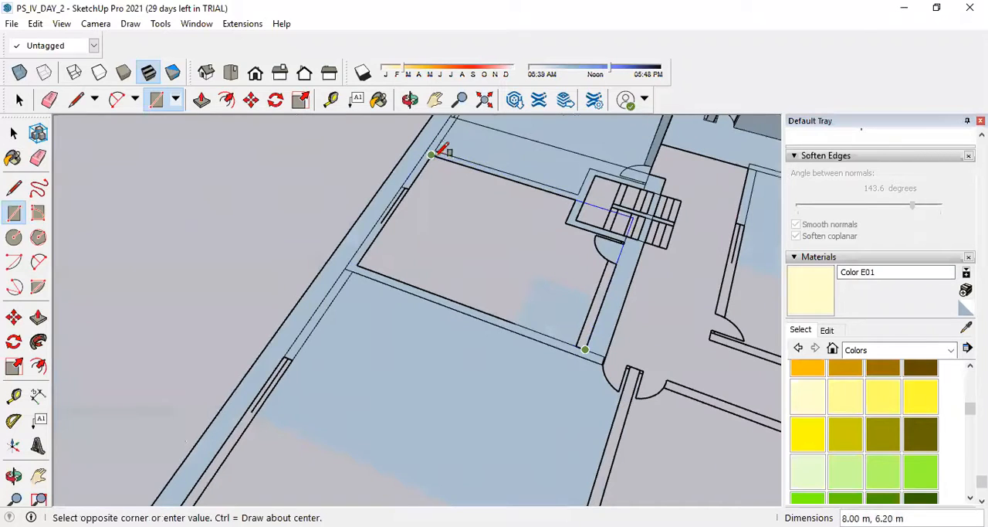
left_click(442, 152)
Fill the remaining part of the room with a 6.20 by 2.30 m rectangle and trace its door-side wall with one about 3.85 by 0.30 m.
scroll(610, 224, "up", 2)
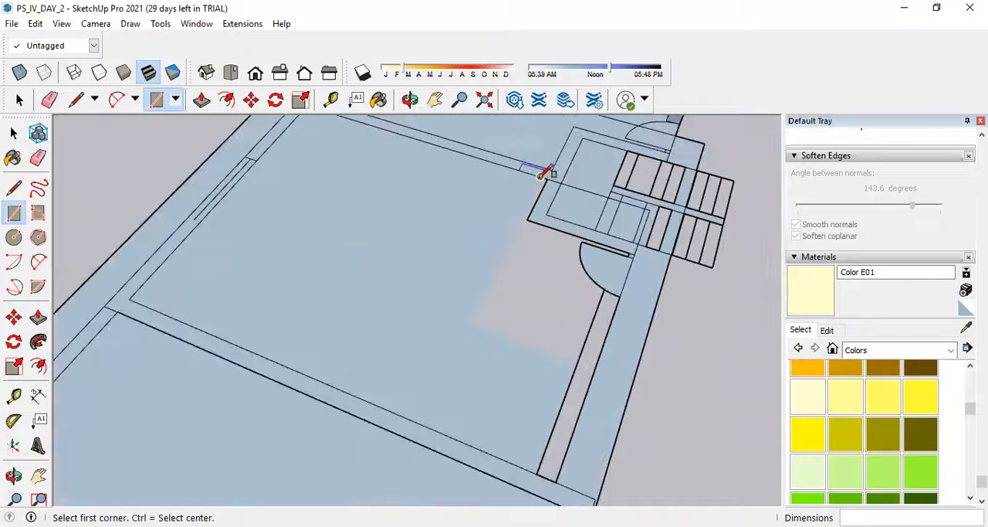
left_click(541, 175)
left_click(560, 468)
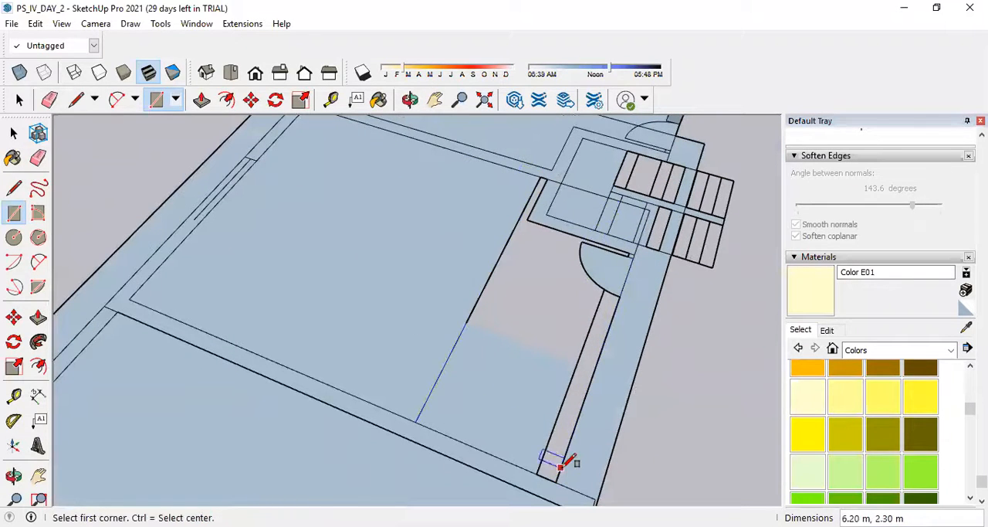
left_click(556, 480)
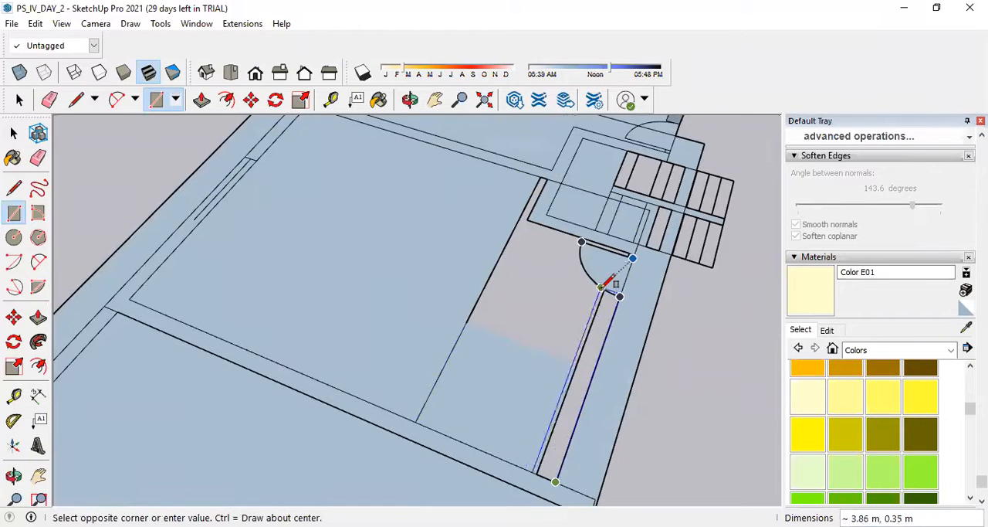
left_click(607, 291)
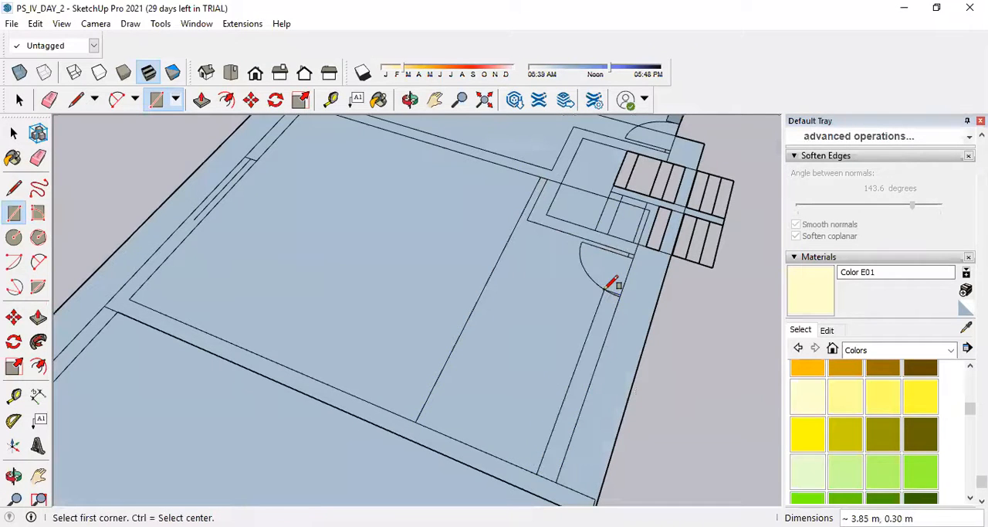
Erase the surplus rectangle edges crossing the staircase enclosure, its wall and the adjoining room's floor.
scroll(576, 278, "up", 2)
key("e")
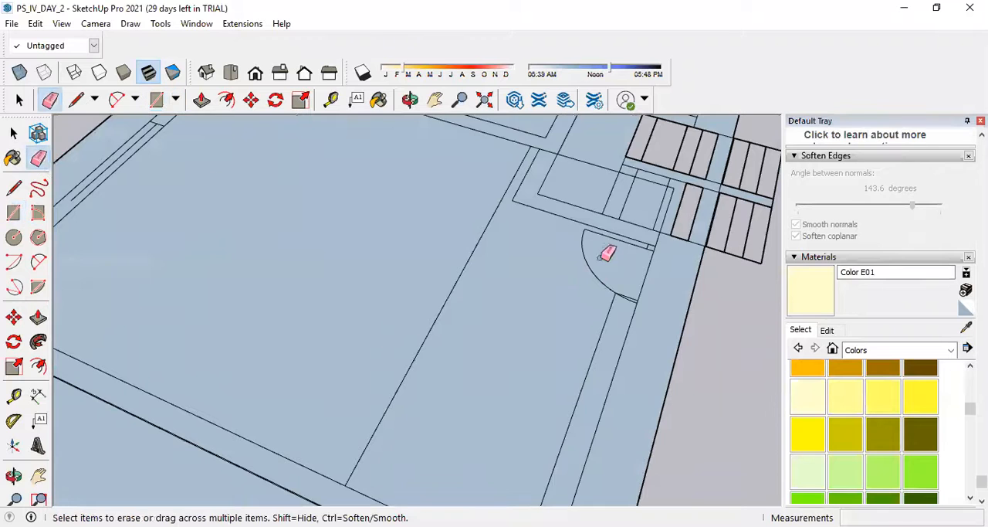
scroll(655, 261, "up", 2)
scroll(644, 286, "down", 3)
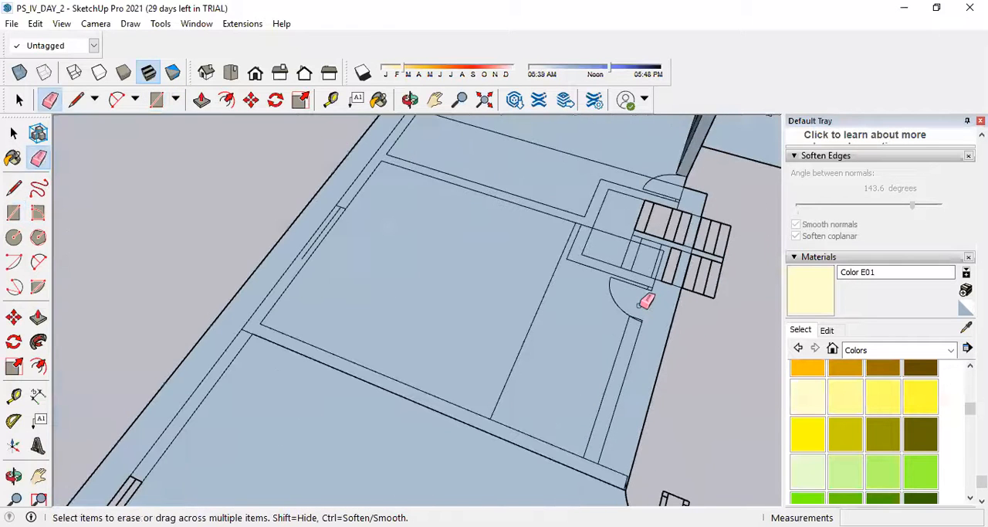
scroll(638, 286, "up", 3)
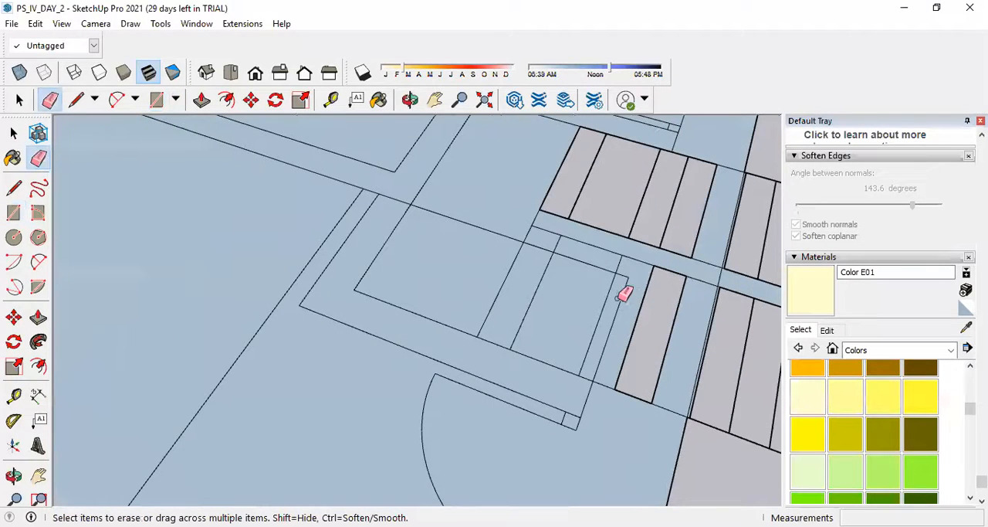
left_click(621, 273)
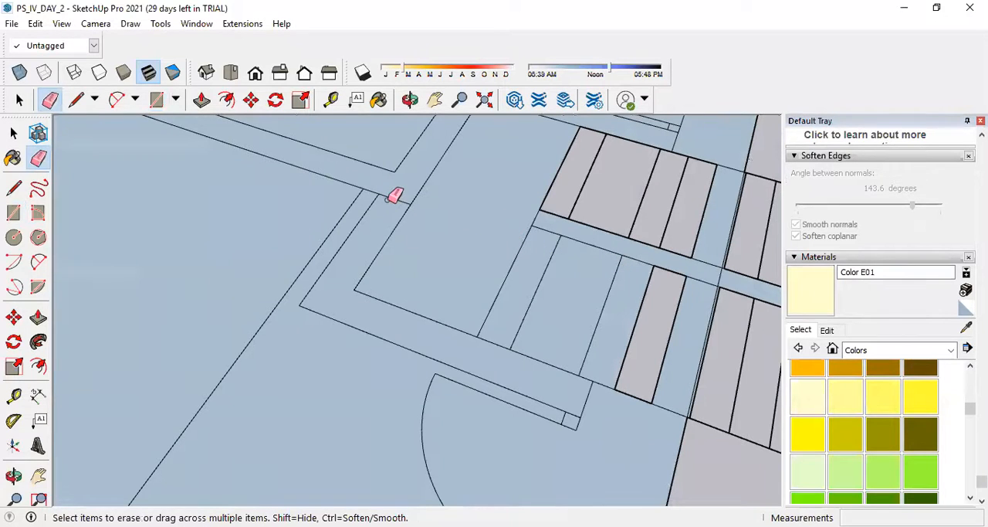
left_click(357, 195)
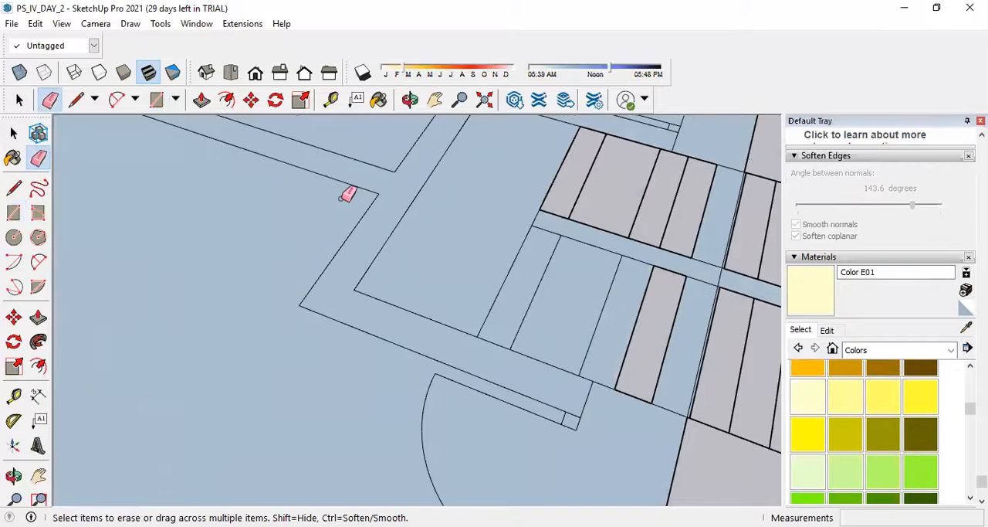
scroll(467, 282, "down", 6)
Erase the extra edges at both ends of the room's door-side wall and the surplus rectangle edge along the corridor.
scroll(421, 439, "up", 2)
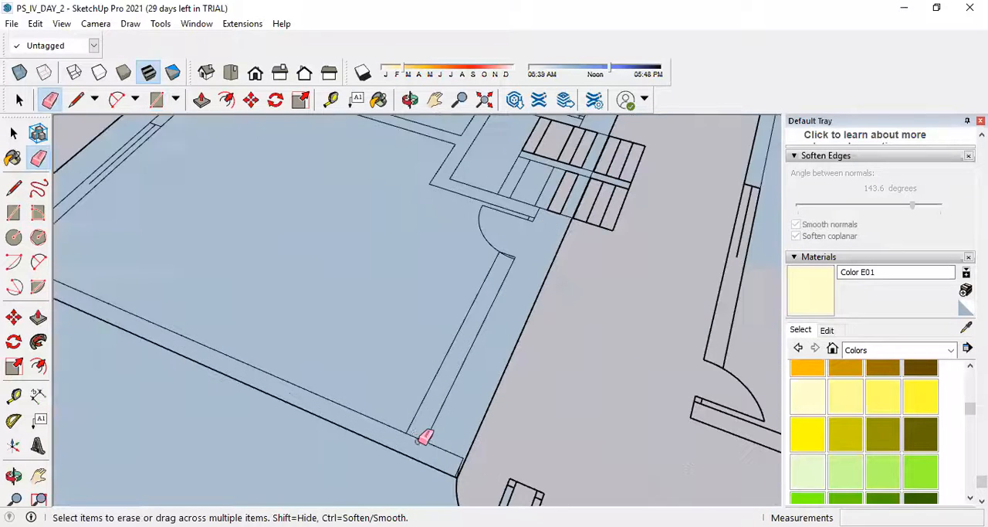
scroll(520, 259, "up", 5)
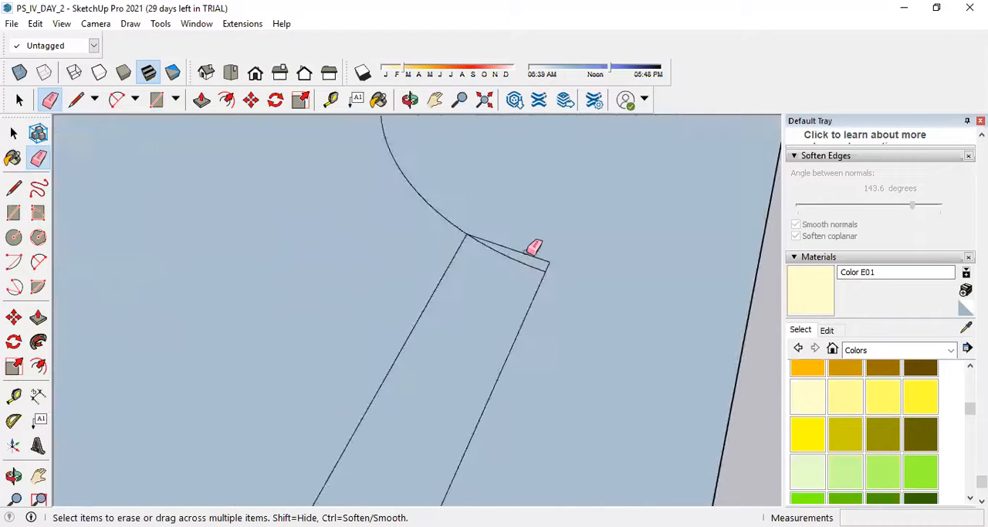
scroll(590, 283, "down", 6)
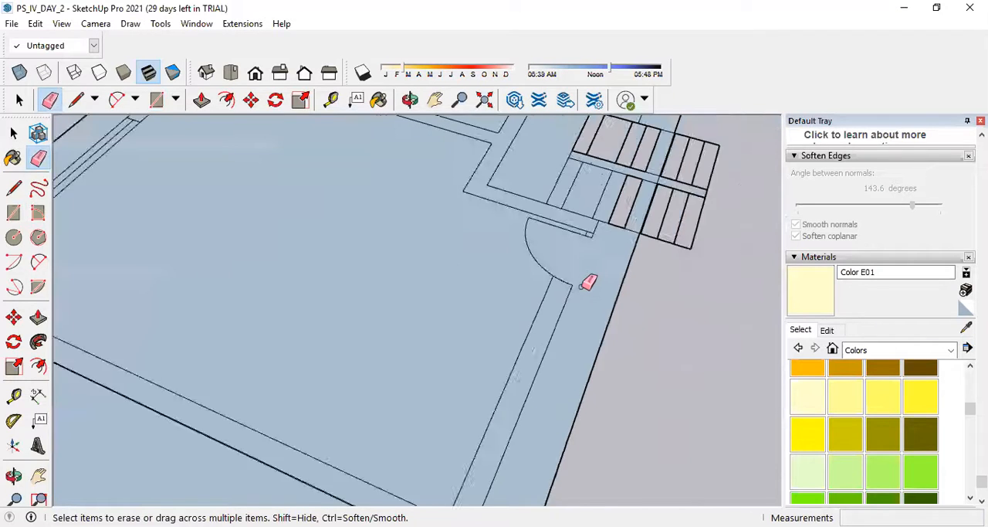
left_click(584, 339)
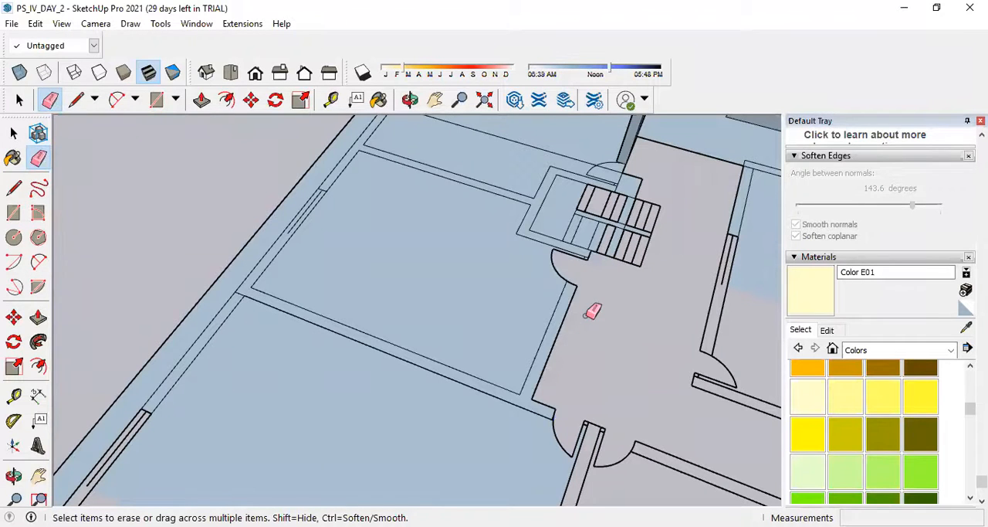
Erase the leftover rectangle edge crossing the floor of the partly raised room on the other side of the staircase.
scroll(585, 315, "down", 3)
scroll(546, 248, "up", 2)
scroll(572, 315, "down", 2)
scroll(403, 270, "up", 3)
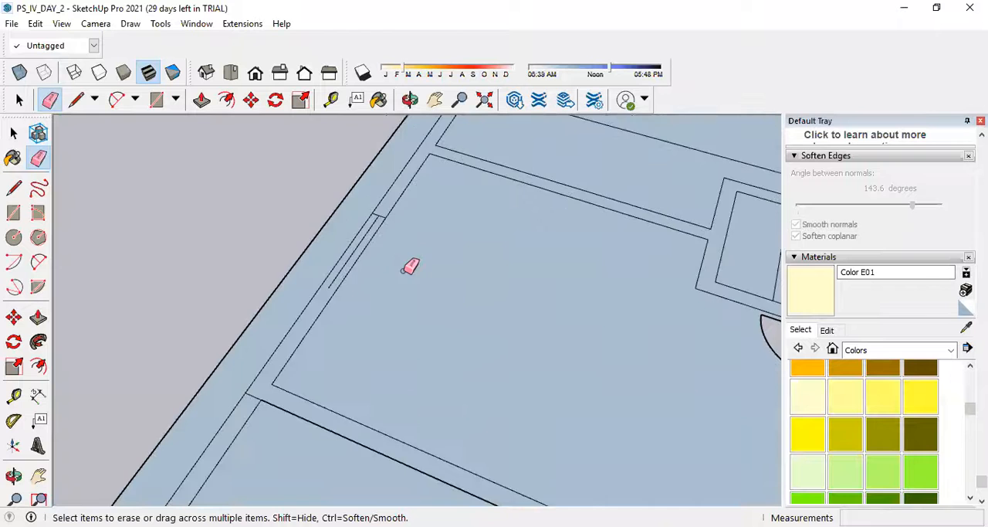
scroll(410, 266, "down", 3)
scroll(468, 258, "up", 3)
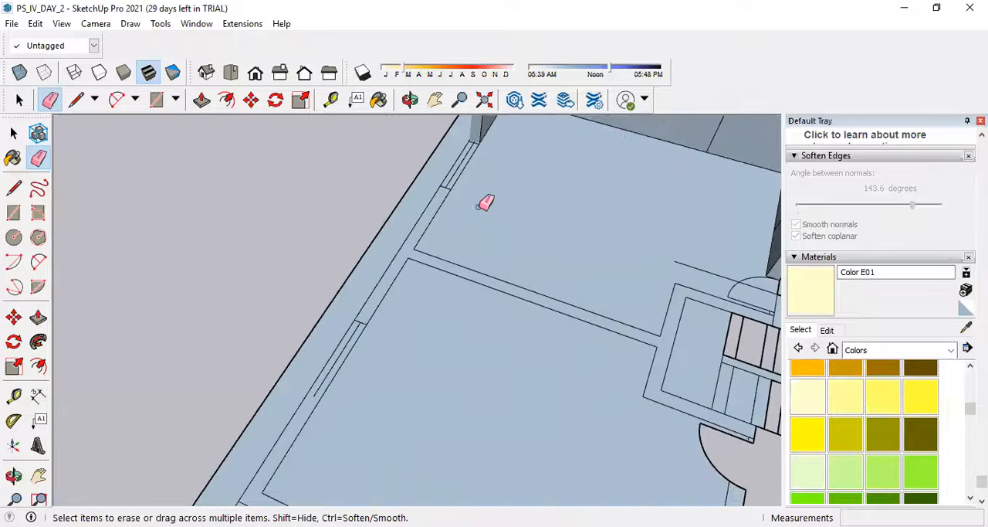
scroll(446, 191, "up", 2)
scroll(643, 224, "down", 2)
scroll(749, 280, "up", 3)
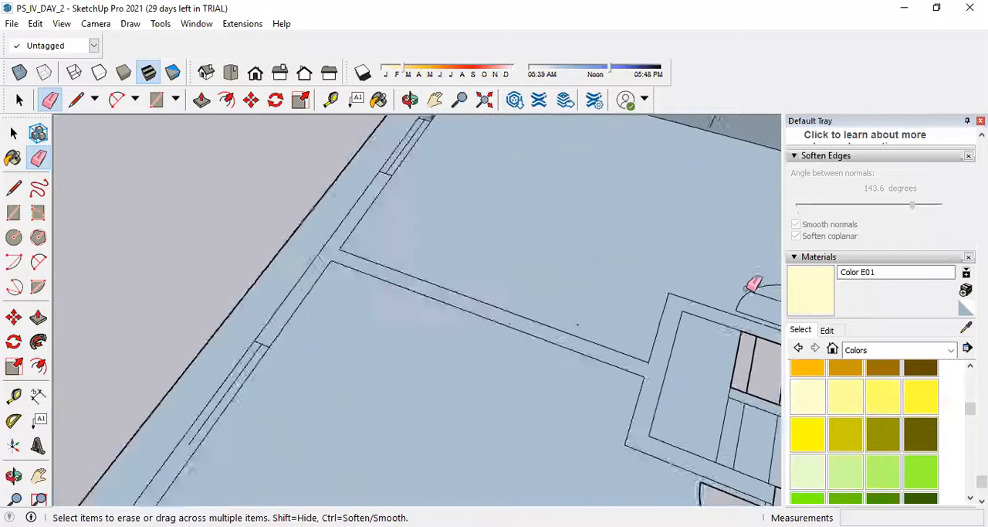
scroll(689, 296, "down", 3)
scroll(689, 295, "up", 2)
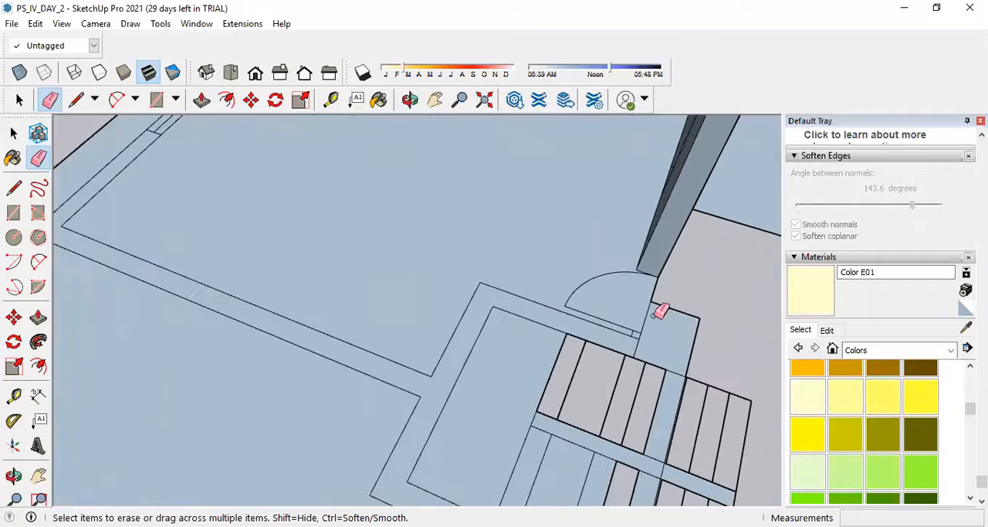
Erase the surplus rectangle edge beside the door and staircase to clear the leftover face from the corridor.
left_click(684, 306)
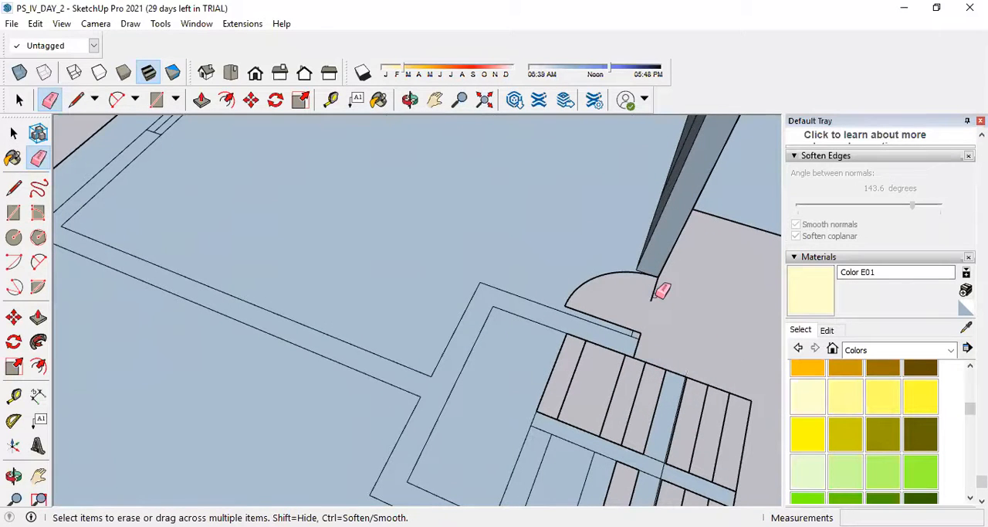
scroll(649, 288, "down", 3)
scroll(638, 298, "down", 2)
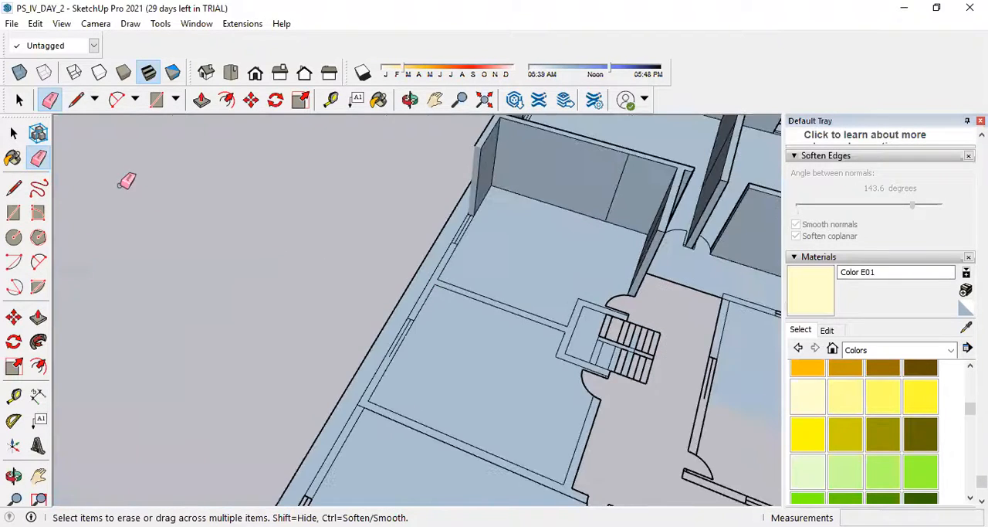
Extrude the partition wall next to the staircase enclosure, with its attached outer wall piece, to the height of the finished walls.
left_click(38, 317)
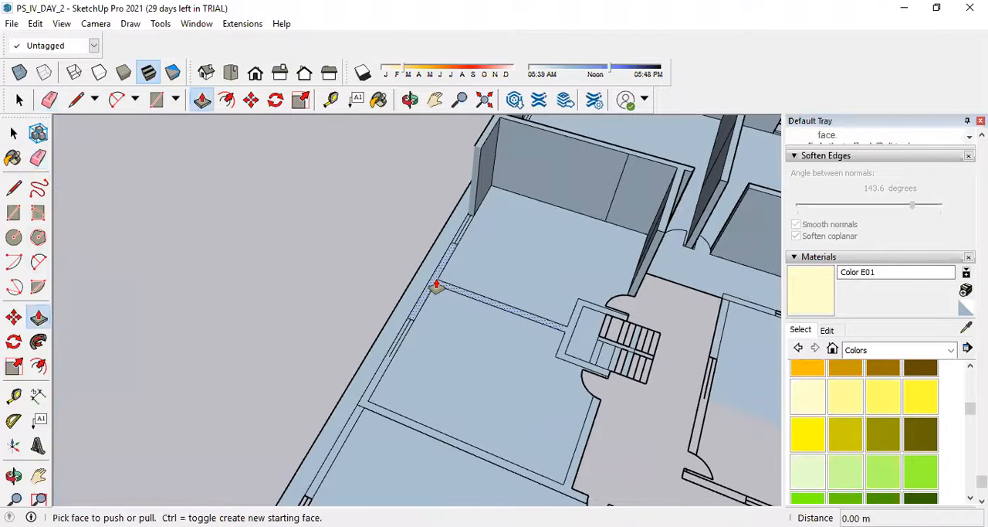
double_click(437, 287)
scroll(523, 302, "down", 3)
scroll(506, 396, "up", 2)
scroll(505, 397, "up", 2)
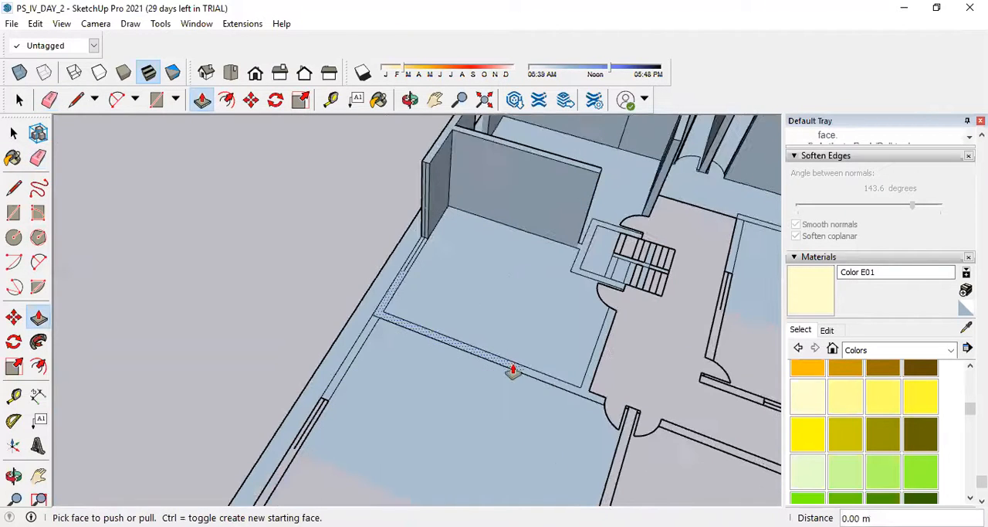
Extrude the next room's partition and door-side wall to the same height, undoing the accidental raise of the room's floor.
double_click(533, 378)
double_click(575, 392)
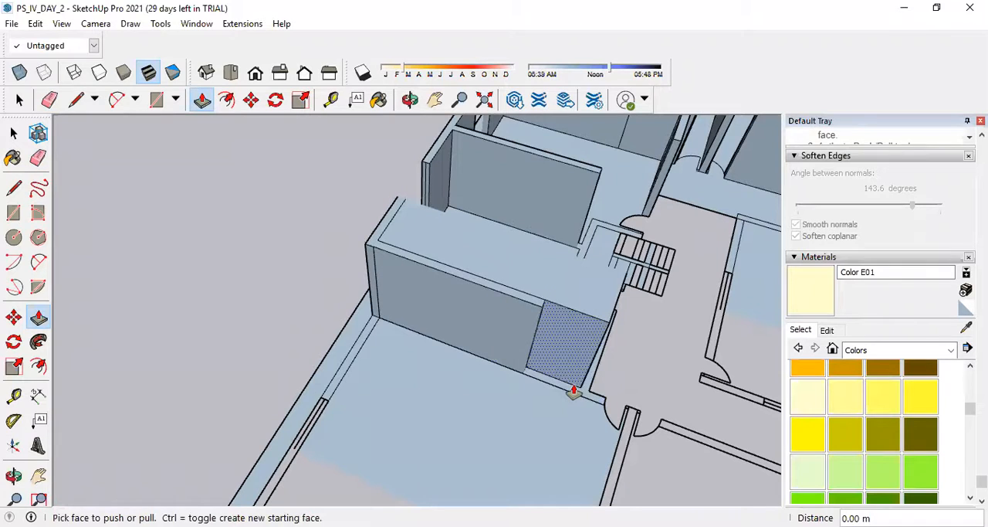
key("ctrl+z")
double_click(578, 398)
scroll(726, 318, "up", 3)
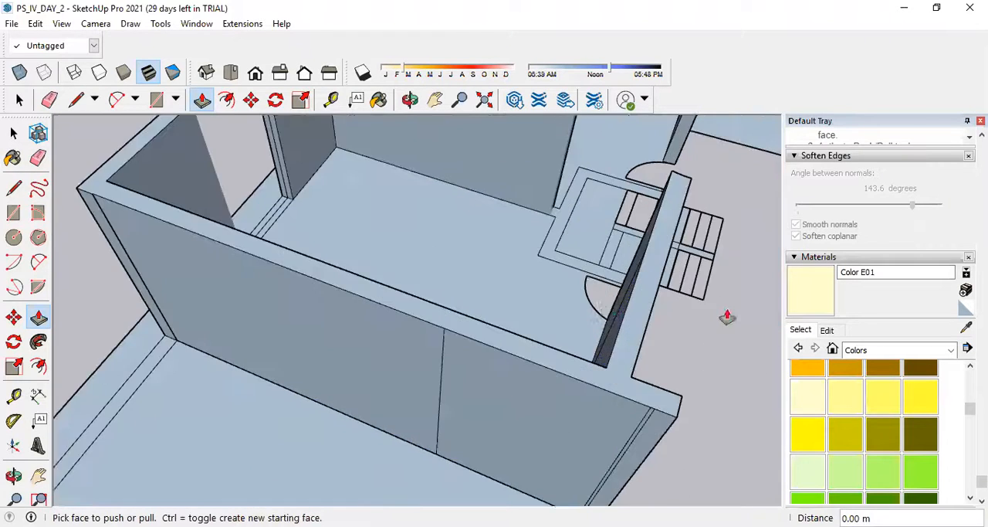
middle_click_drag(726, 317, 499, 288)
scroll(594, 417, "down", 5)
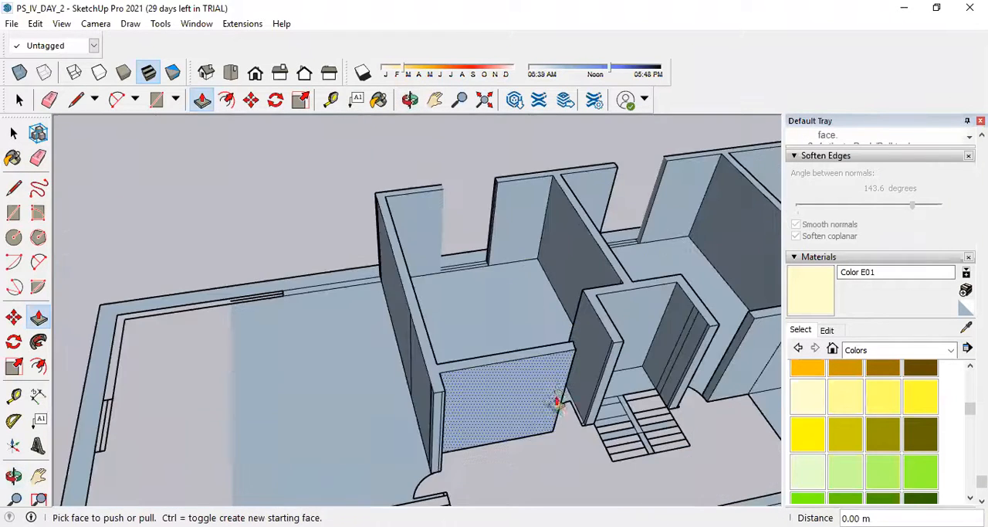
Inspect the raised walls, staircase enclosure and outer wall openings from several angles.
middle_click_drag(640, 415, 518, 389)
scroll(457, 365, "up", 2)
scroll(353, 289, "down", 3)
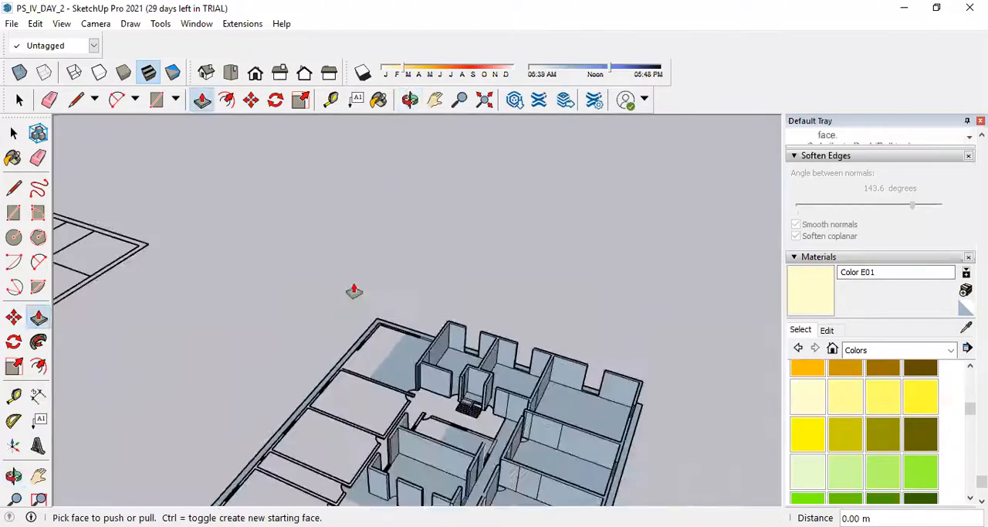
scroll(506, 299, "down", 2)
scroll(321, 384, "up", 2)
scroll(404, 378, "up", 3)
scroll(479, 384, "up", 3)
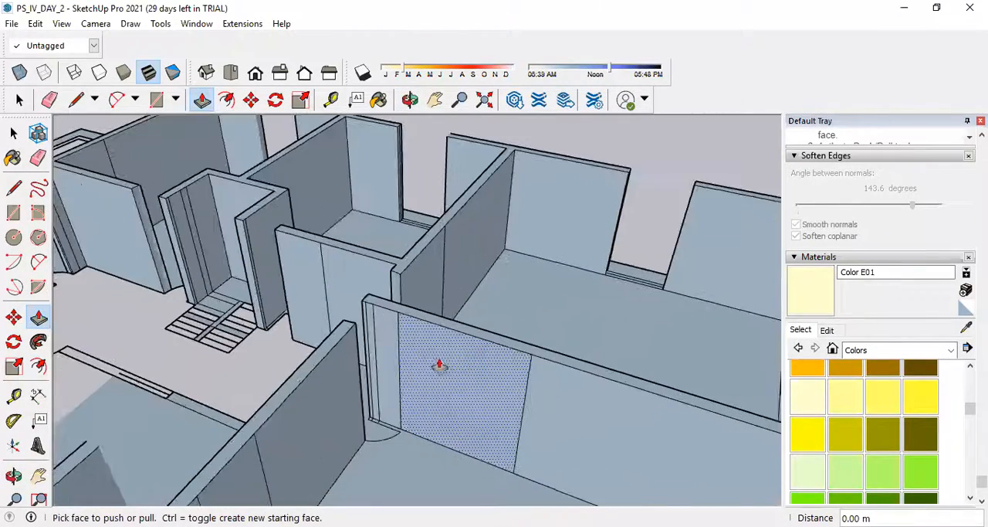
scroll(313, 287, "down", 2)
scroll(533, 433, "down", 3)
middle_click_drag(533, 433, 469, 286)
scroll(474, 294, "up", 3)
scroll(485, 313, "down", 2)
scroll(485, 313, "down", 2)
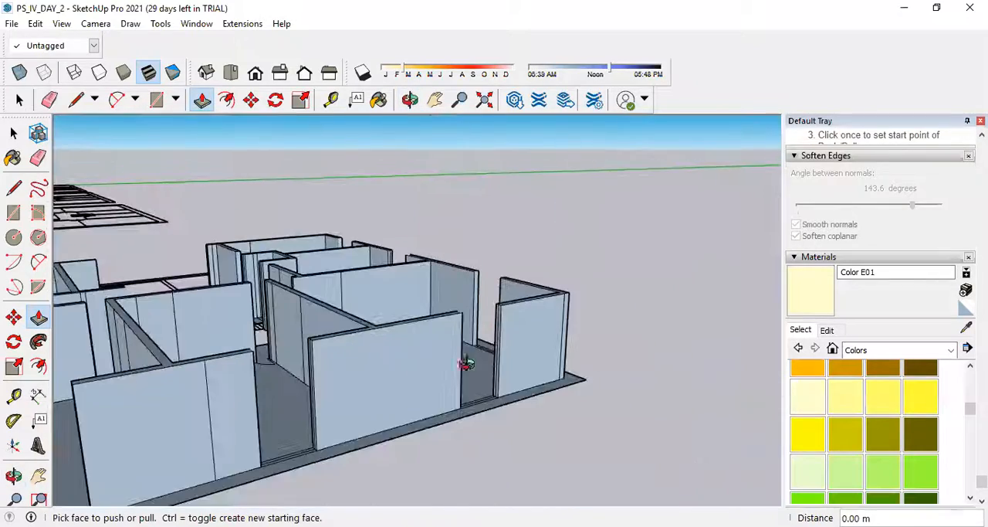
middle_click_drag(465, 360, 379, 325)
scroll(433, 298, "up", 3)
middle_click_drag(432, 298, 506, 397)
scroll(505, 397, "down", 3)
middle_click_drag(562, 421, 541, 410)
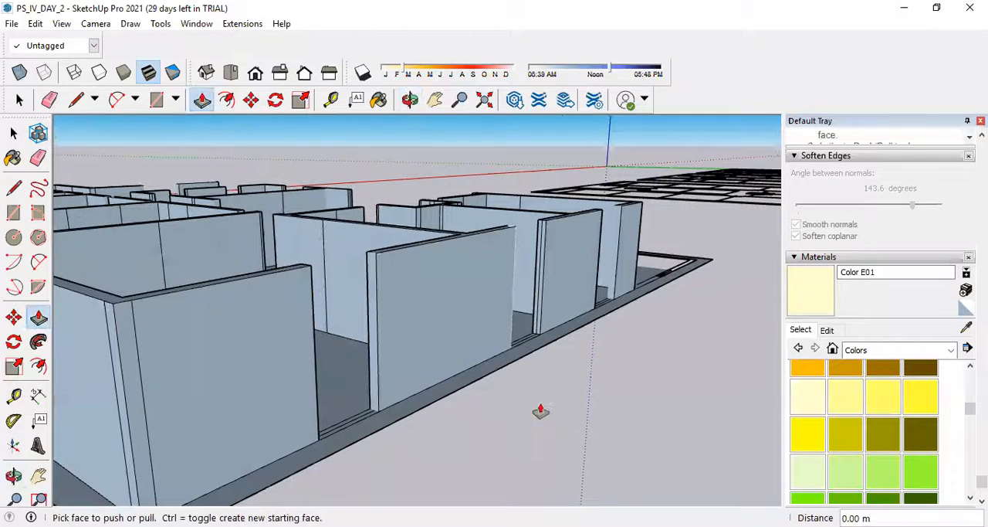
left_click(14, 188)
scroll(379, 405, "up", 3)
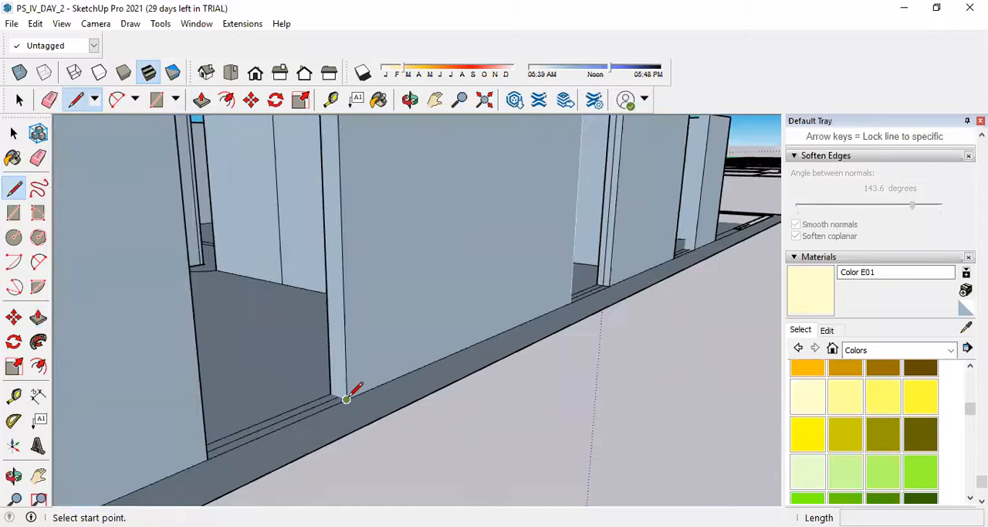
scroll(448, 467, "down", 6)
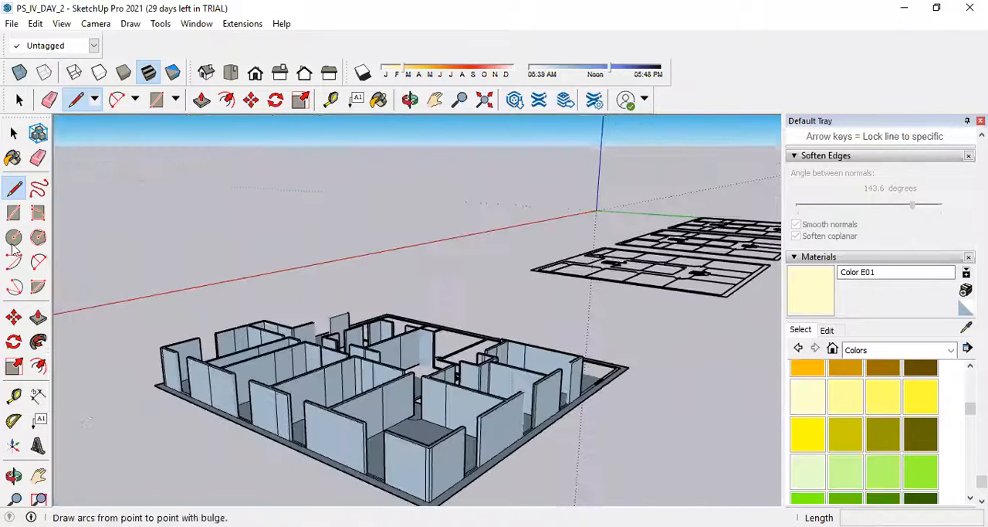
key("space")
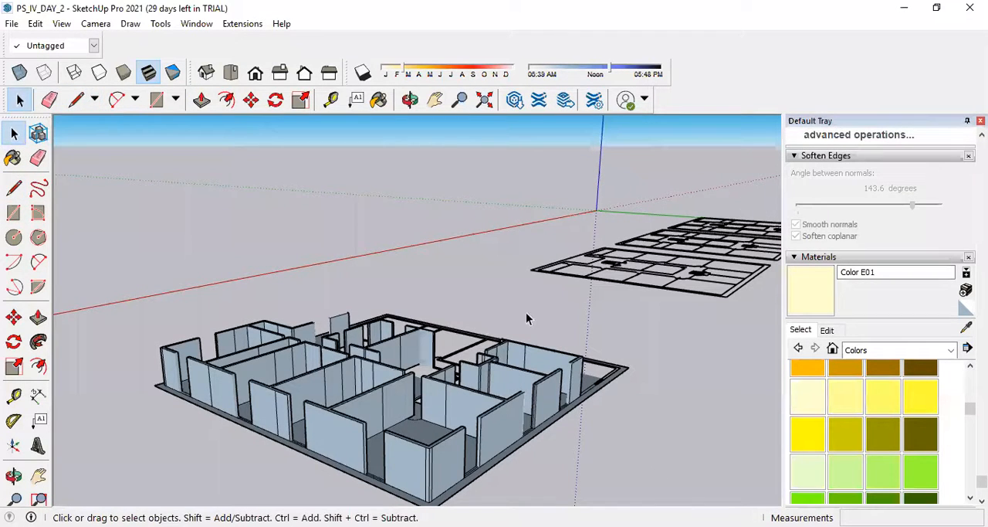
Select the whole partly raised floor plan and reverse its faces so the front sides point outward.
scroll(463, 214, "down", 4)
middle_click_drag(463, 214, 488, 219)
scroll(463, 242, "up", 3)
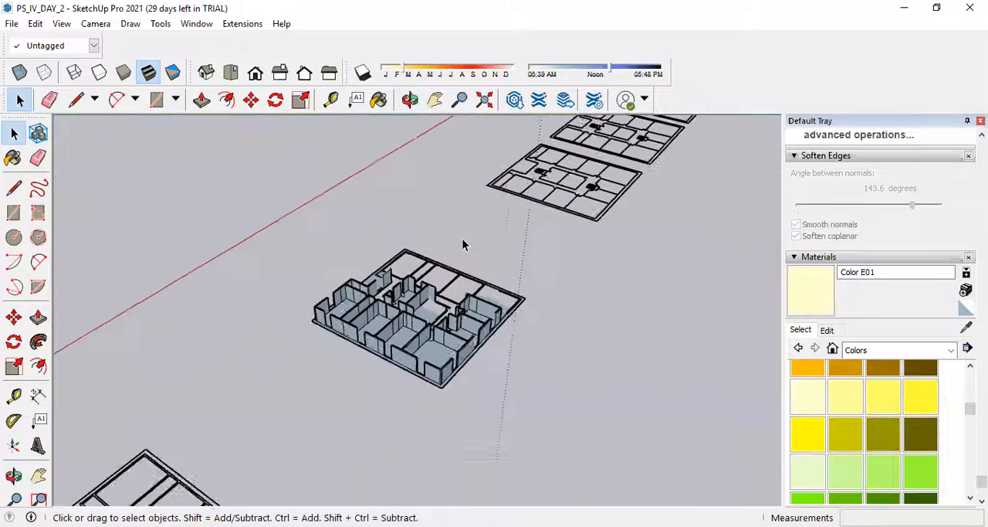
scroll(463, 244, "up", 2)
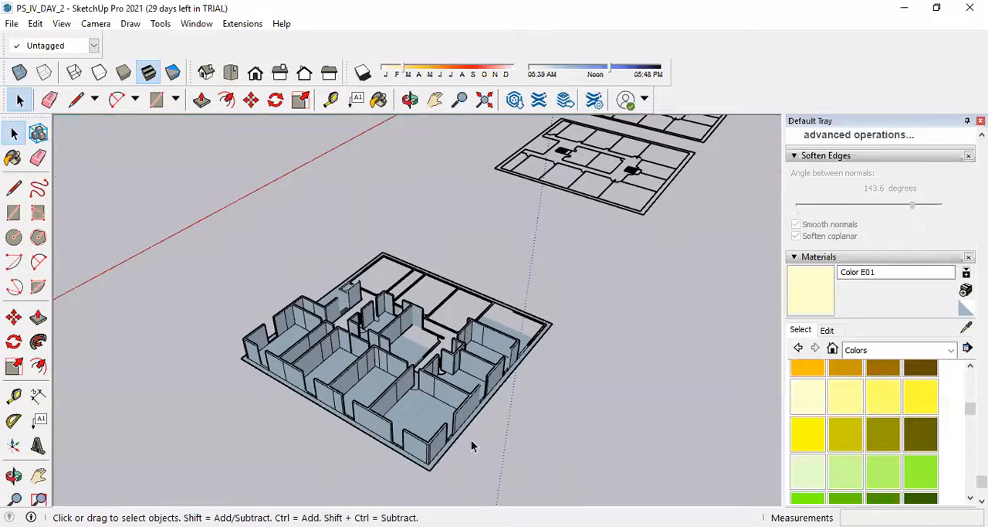
left_click_drag(237, 241, 238, 242)
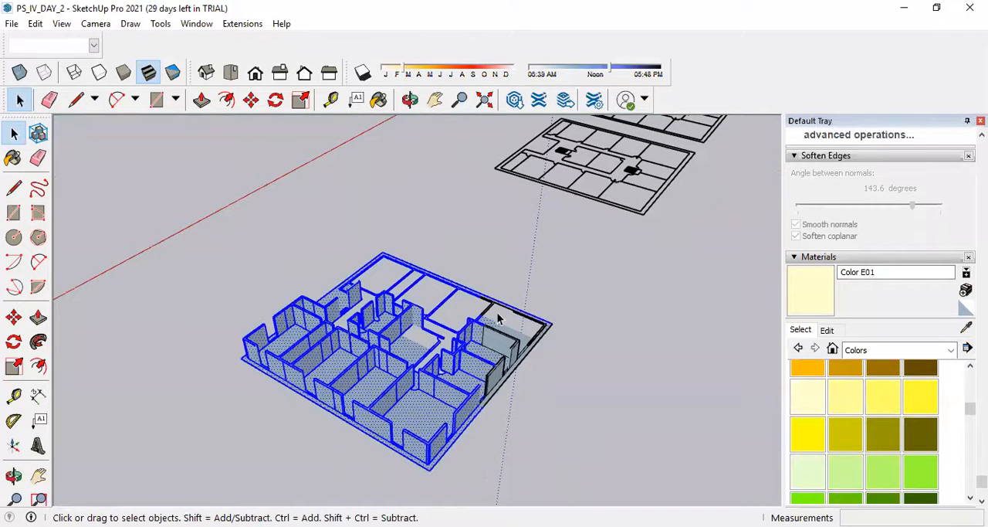
left_click(588, 462)
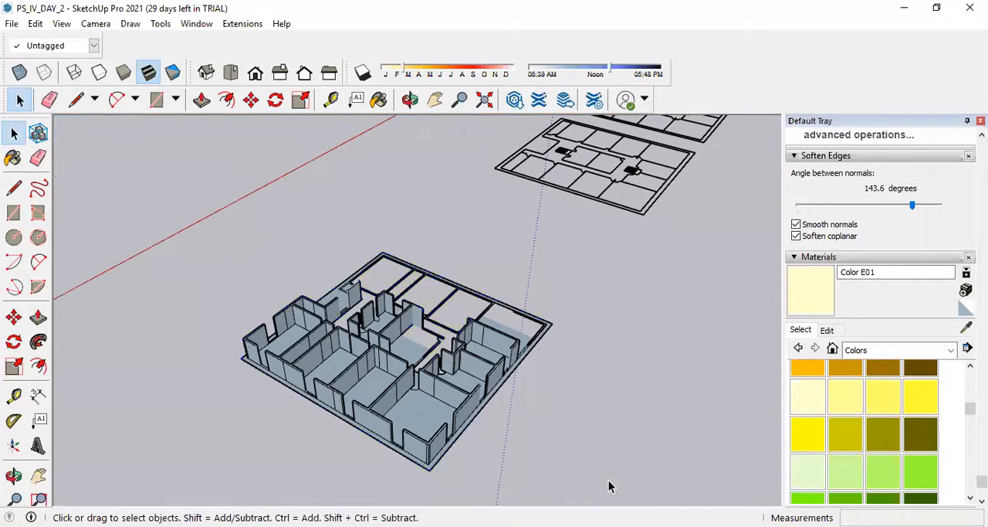
left_click_drag(609, 479, 303, 349)
left_click_drag(202, 268, 202, 268)
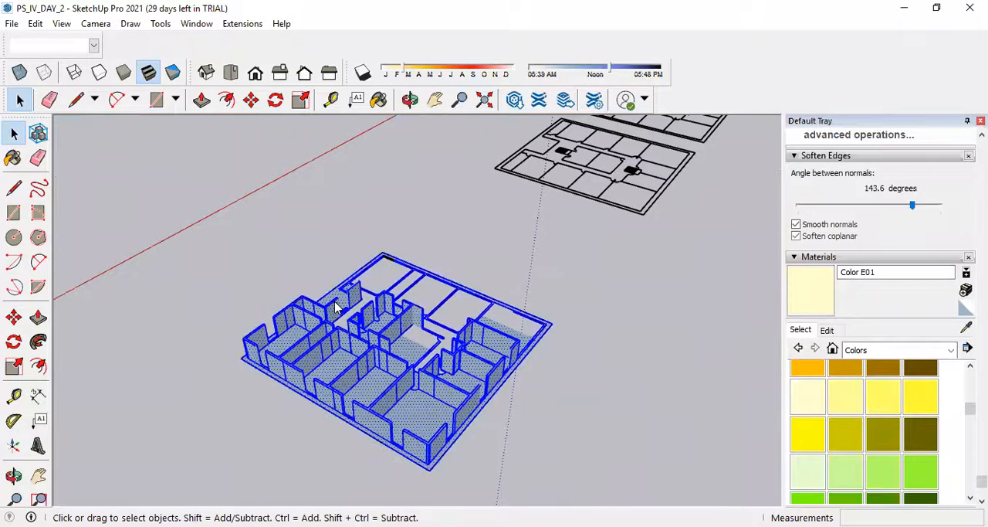
right_click(330, 300)
left_click(426, 164)
left_click(566, 406)
Mark a guide point 2.1 m up the wall end at the outer wall opening and place a horizontal guide line across the opening.
scroll(475, 416, "up", 3)
middle_click_drag(496, 437, 394, 368)
scroll(392, 367, "up", 4)
mouse_move(634, 429)
middle_mouse_down()
mouse_move(545, 430)
mouse_move(347, 359)
middle_mouse_up()
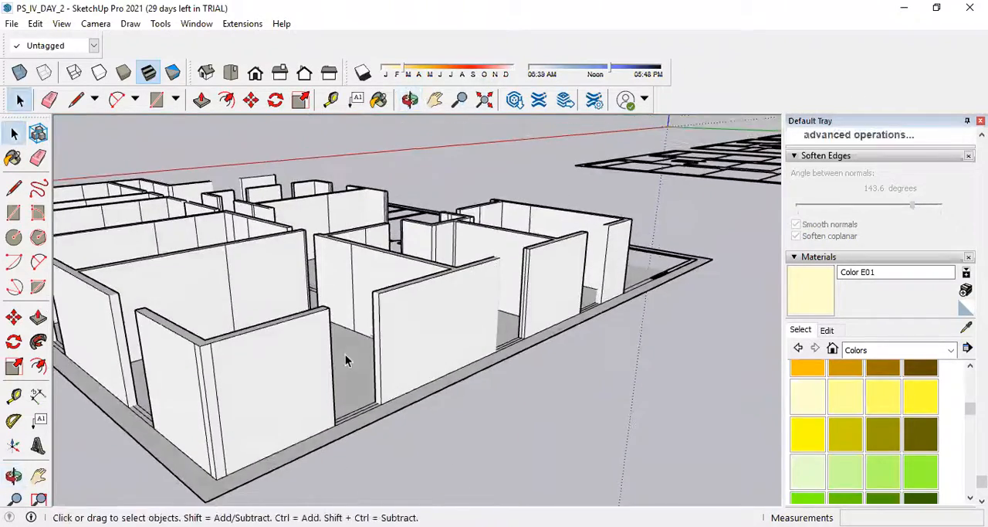
scroll(379, 370, "up", 3)
left_click(13, 188)
scroll(386, 412, "up", 5)
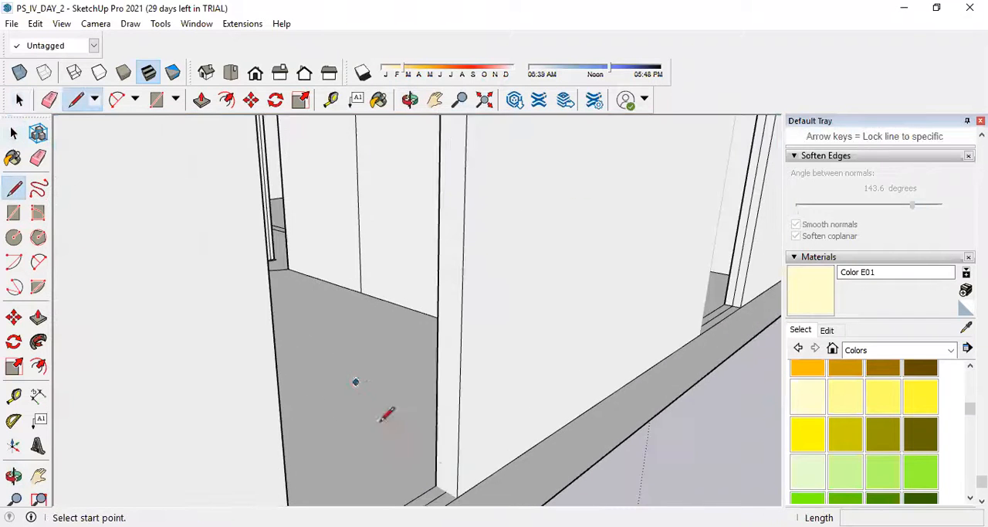
scroll(473, 448, "down", 3)
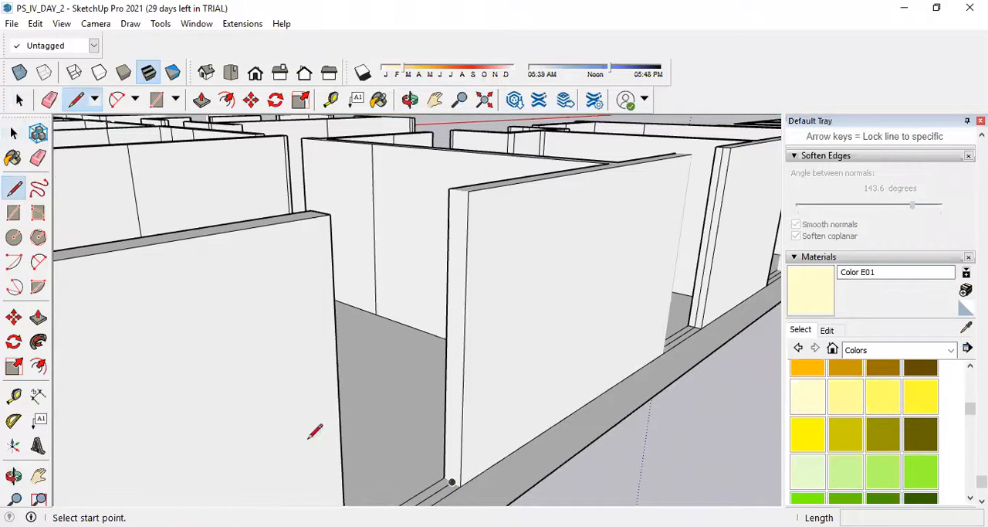
left_click(14, 395)
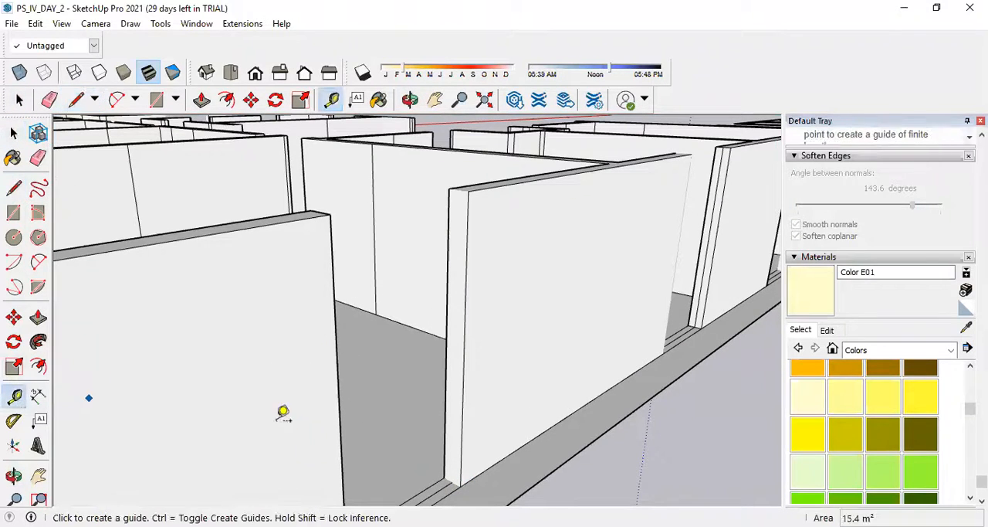
left_click(460, 485)
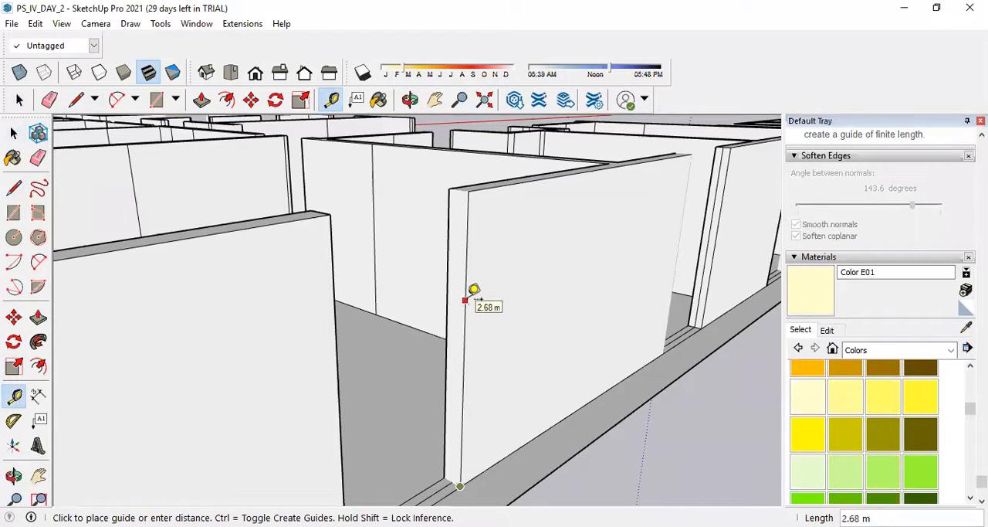
key("Return")
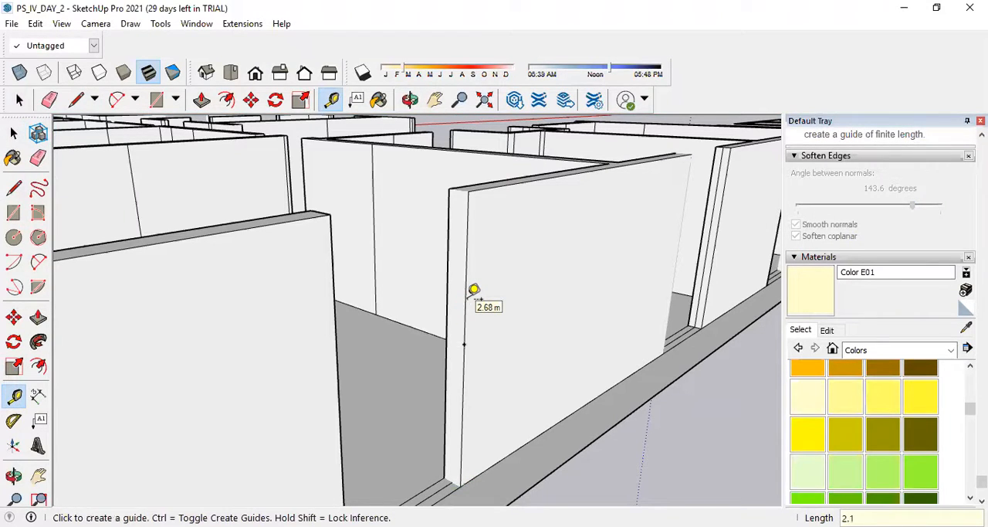
left_click(464, 344)
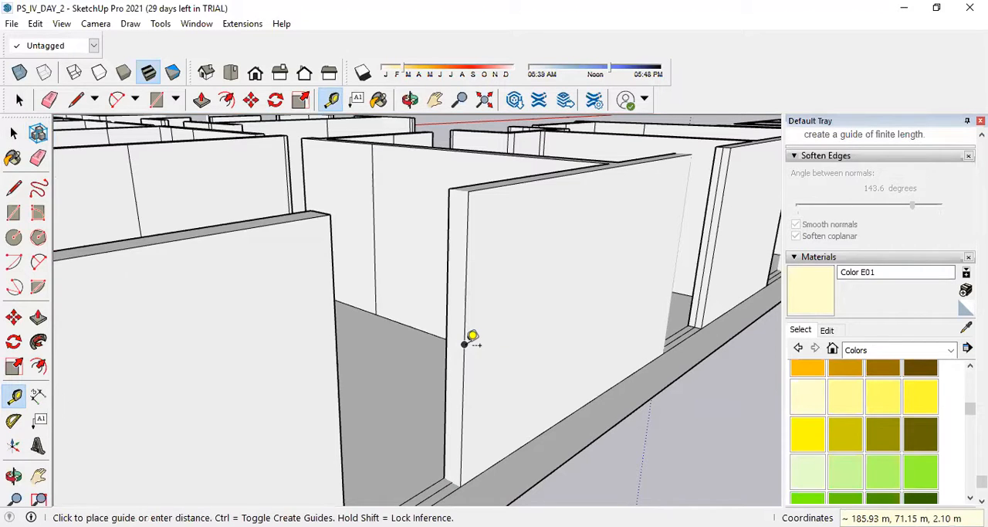
left_click(342, 386)
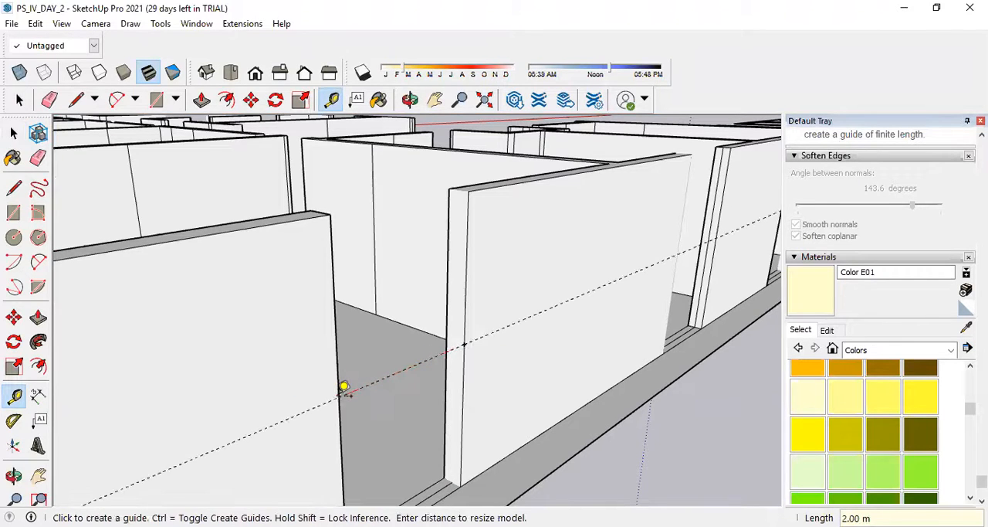
Draw a line about 0.30 m long across the wall's end face, starting at the 2.1 m guide point.
left_click(13, 187)
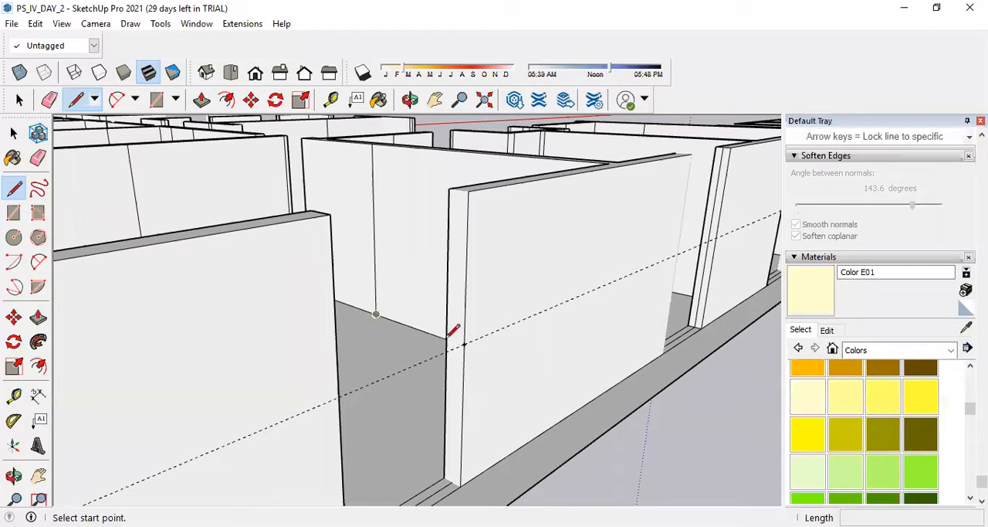
left_click(464, 343)
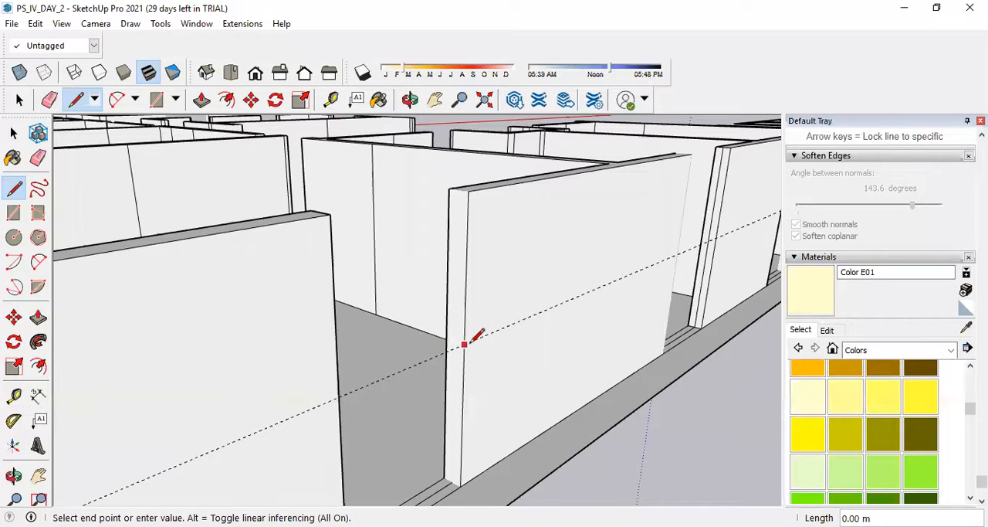
key("Escape")
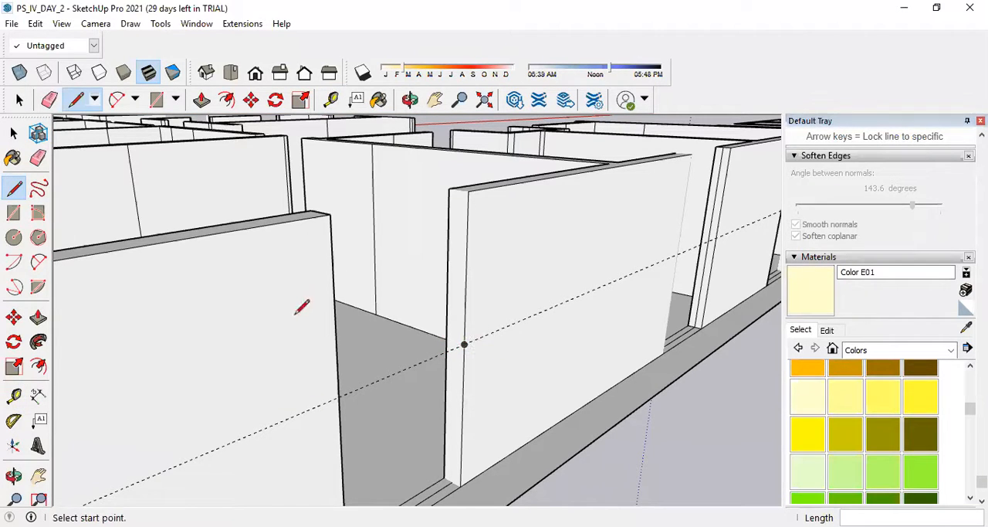
left_click(464, 344)
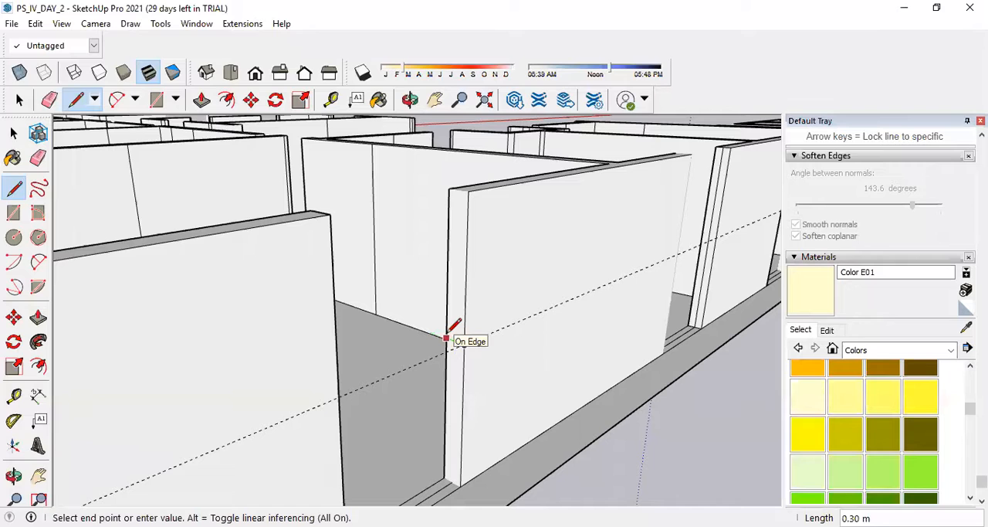
left_click(447, 337)
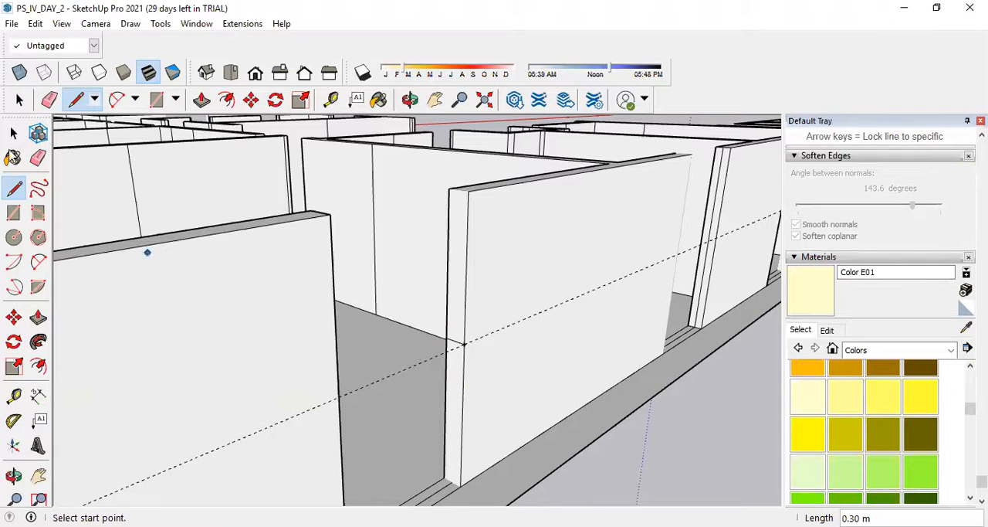
Extrude the upper part of the wall's end face 2.00 m across the opening to meet the neighbouring wall.
left_click(39, 318)
left_click(462, 272)
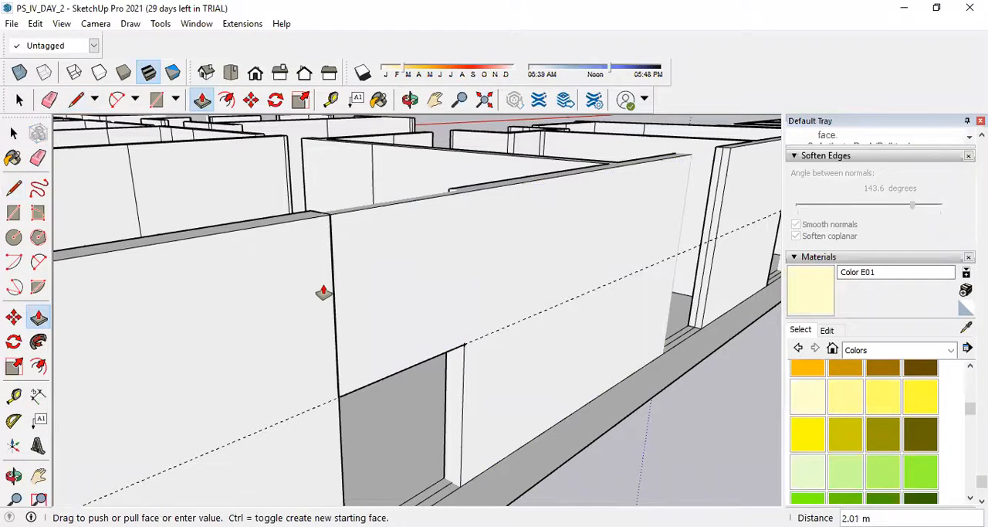
left_click(324, 225)
middle_click_drag(322, 229, 461, 251)
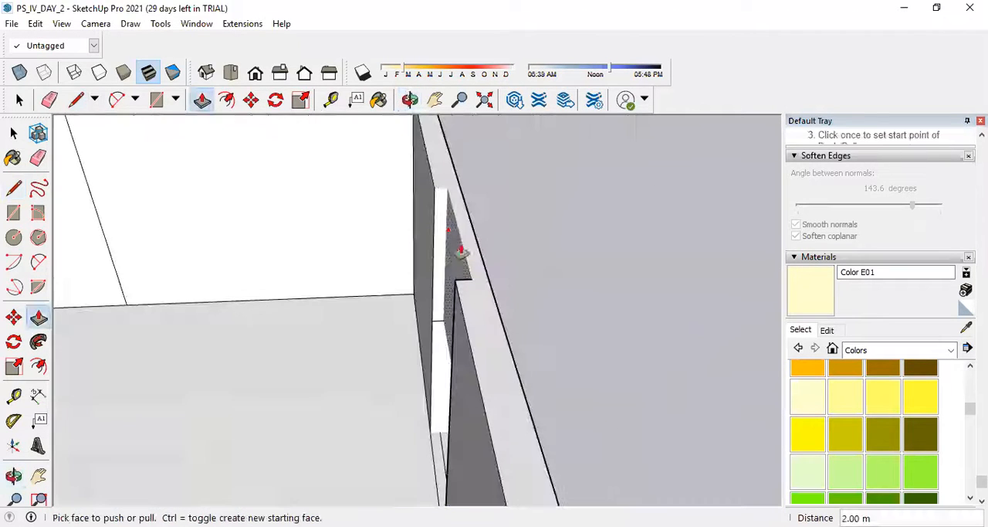
left_click(439, 216)
mouse_move(438, 353)
middle_mouse_down()
mouse_move(465, 335)
mouse_move(55, 234)
middle_mouse_up()
Erase the horizontal guide line and the leftover vertical seam edge beside the filled opening on the outer wall.
left_click(38, 157)
left_click_drag(592, 300, 610, 307)
scroll(278, 332, "down", 5)
middle_click_drag(420, 330, 251, 290)
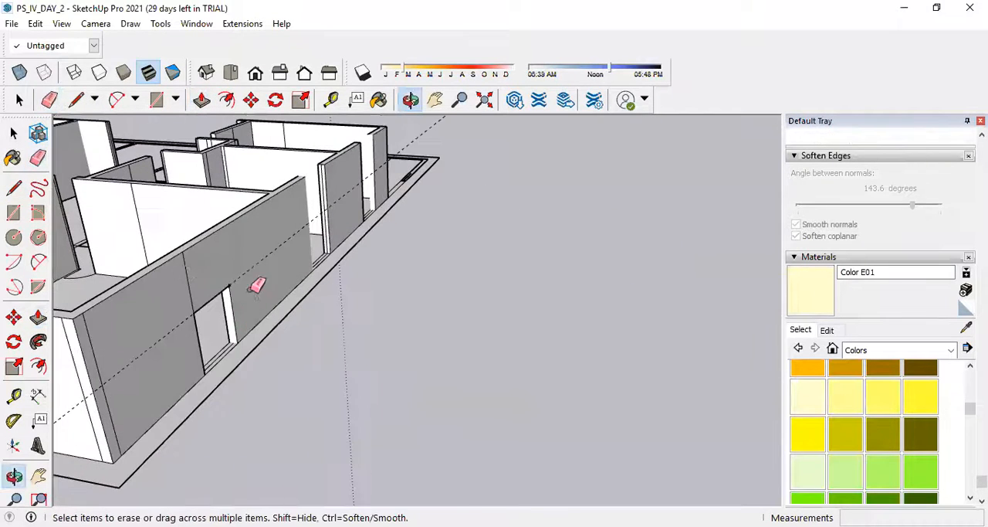
left_click(187, 263)
middle_click_drag(201, 318, 194, 177)
scroll(230, 202, "up", 2)
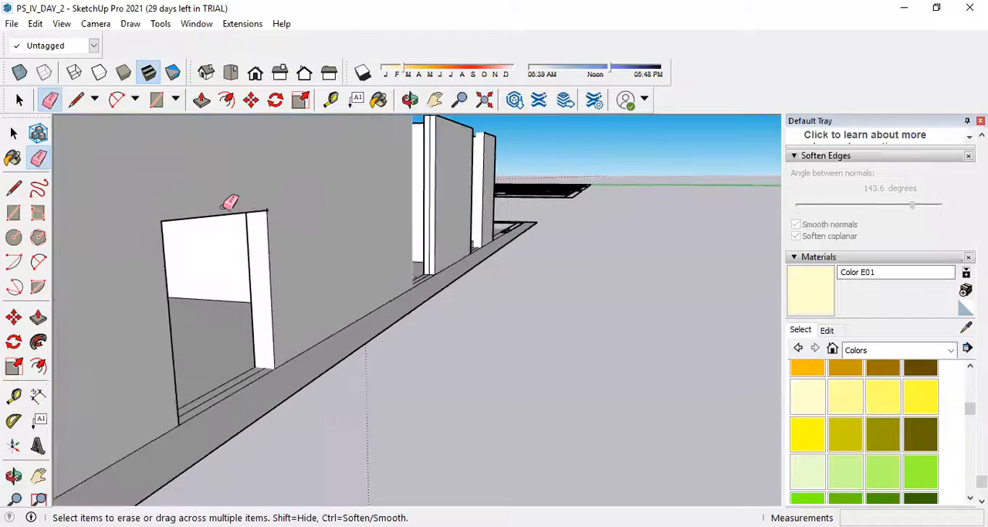
middle_click_drag(499, 337, 432, 353)
scroll(561, 364, "down", 5)
scroll(278, 327, "up", 8)
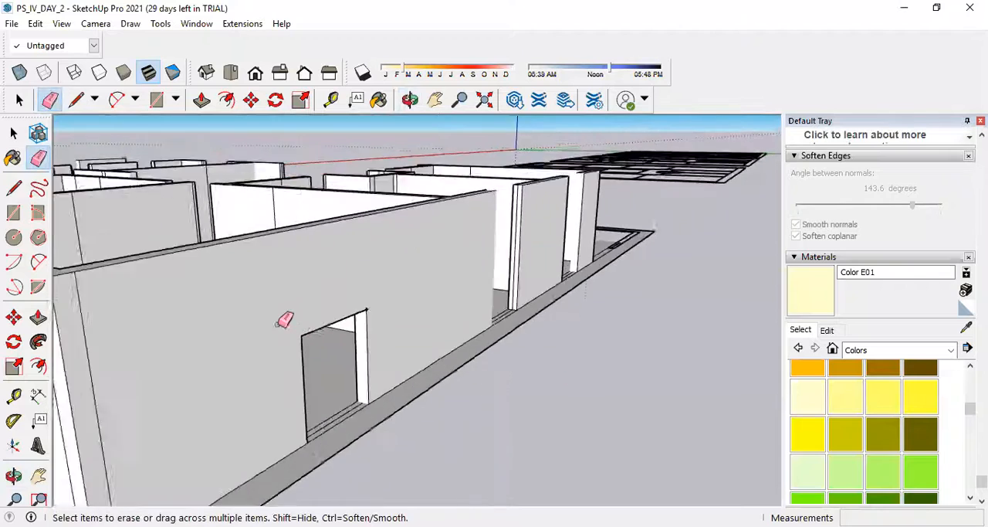
scroll(425, 326, "down", 4)
scroll(413, 315, "down", 3)
middle_click_drag(476, 326, 257, 355)
scroll(275, 346, "up", 2)
scroll(419, 347, "down", 5)
scroll(554, 261, "up", 6)
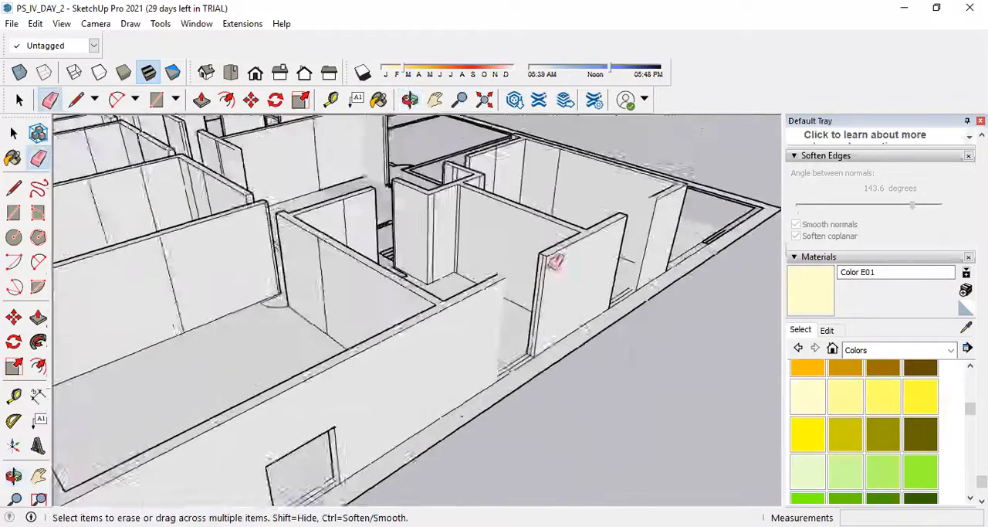
middle_click_drag(547, 316, 529, 303)
scroll(532, 294, "up", 2)
left_click(530, 275)
scroll(508, 349, "down", 6)
mouse_move(448, 411)
middle_mouse_down()
mouse_move(407, 404)
mouse_move(435, 345)
middle_mouse_up()
scroll(434, 345, "up", 4)
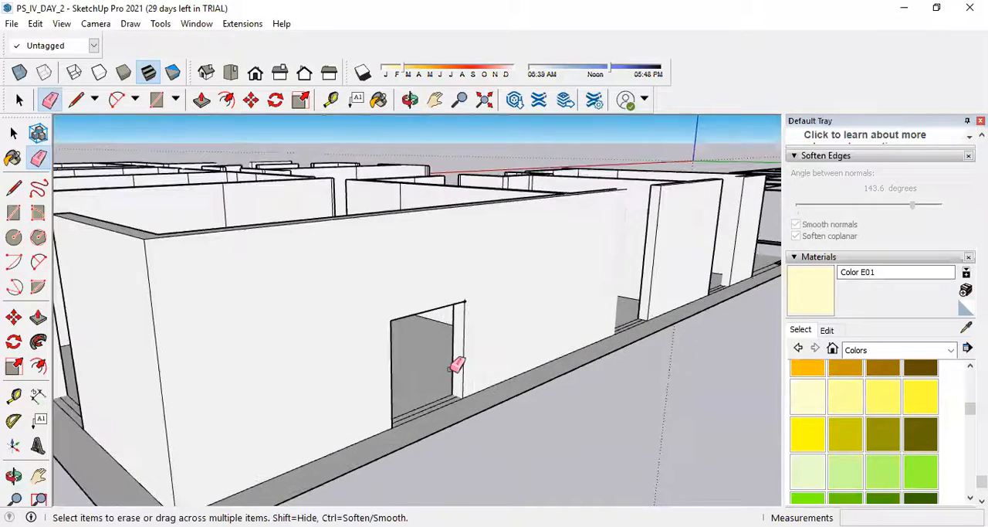
Extrude the floor strip inside the wall opening up 0.9 m to form the window sill wall.
scroll(456, 364, "up", 3)
scroll(454, 417, "down", 5)
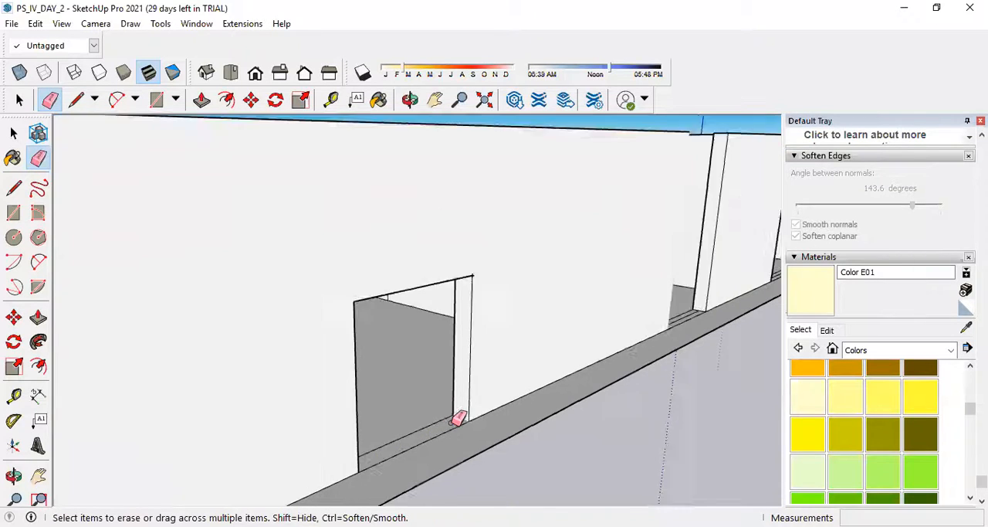
scroll(457, 409, "up", 3)
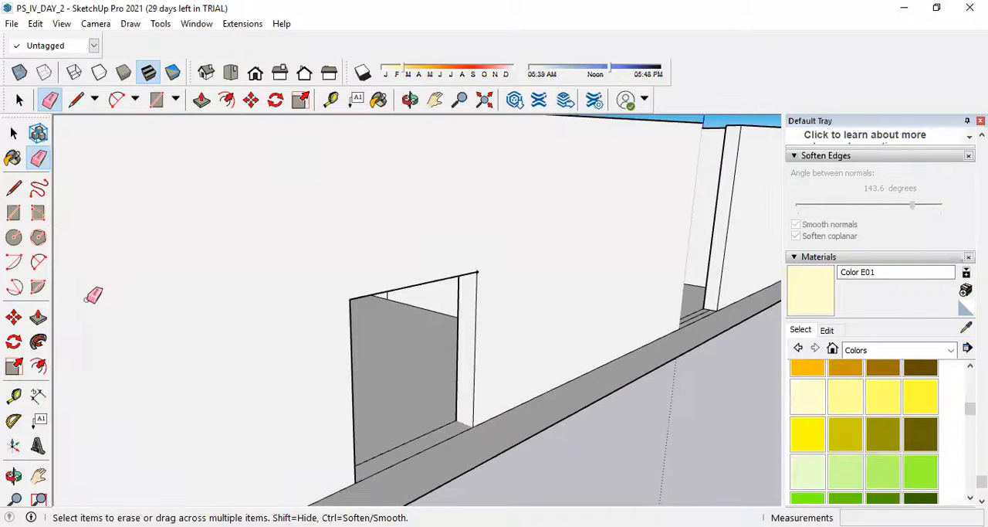
left_click(38, 317)
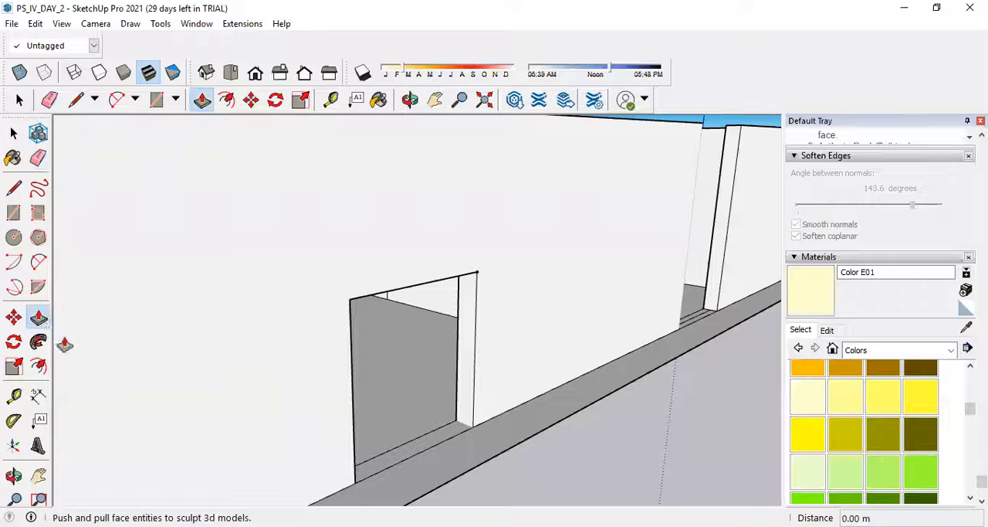
left_click(425, 454)
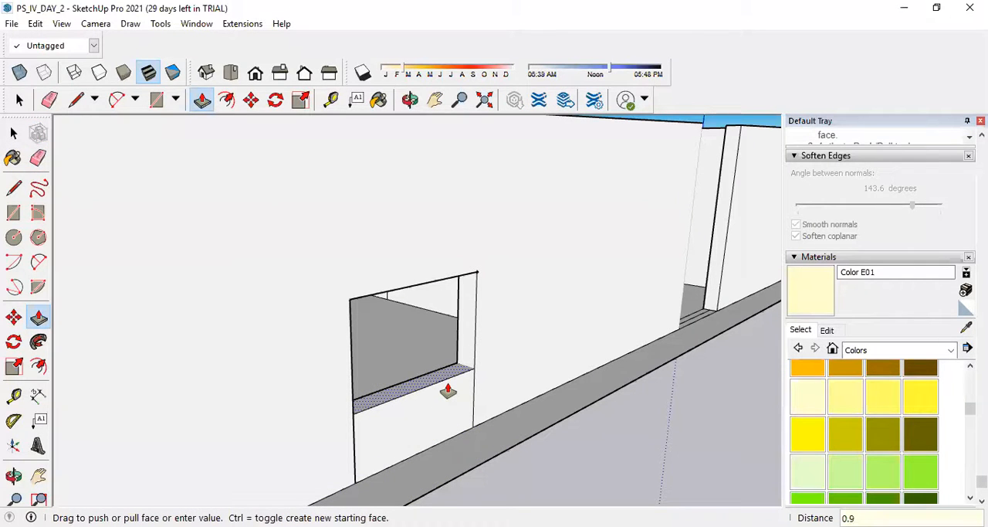
key("Return")
middle_click_drag(540, 358, 490, 365)
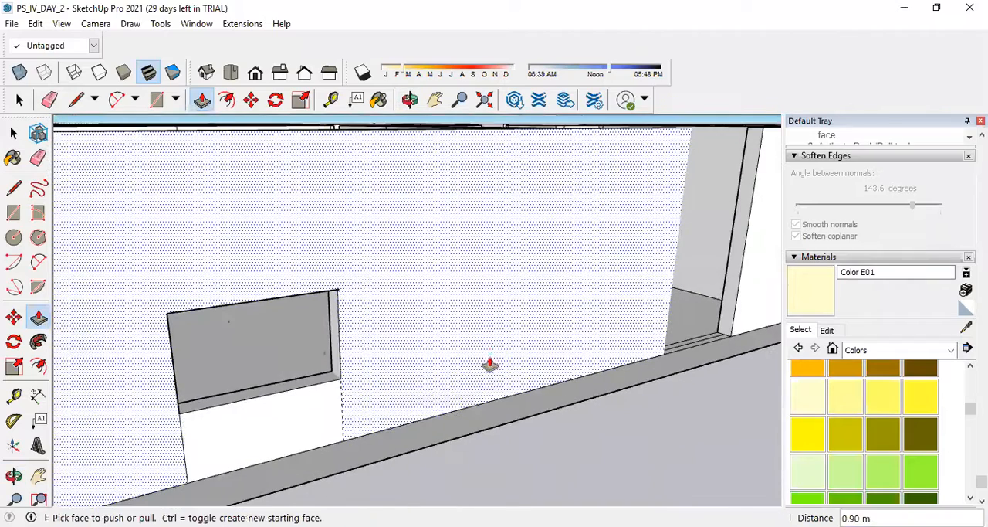
Erase the leftover vertical seam edges below the window opening on the wall's outer and inner faces.
left_click(13, 133)
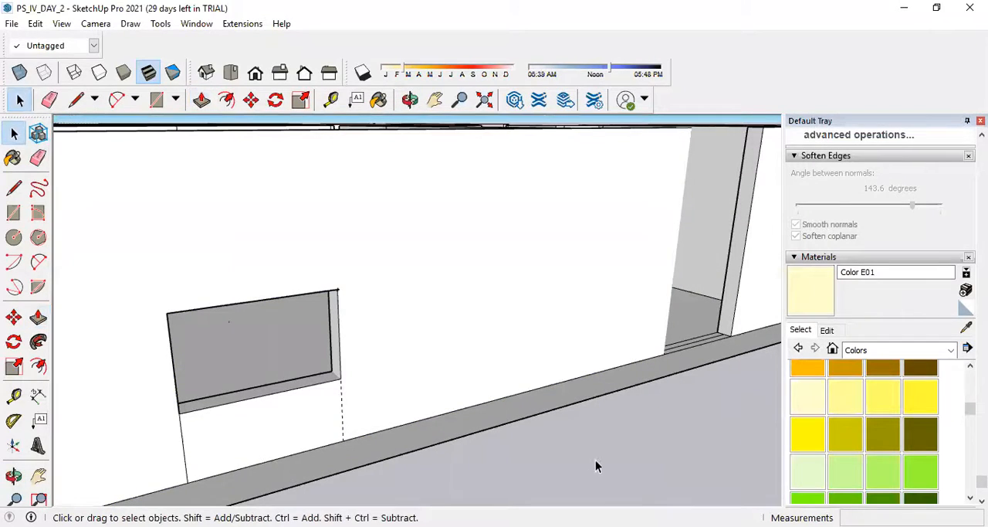
left_click(38, 158)
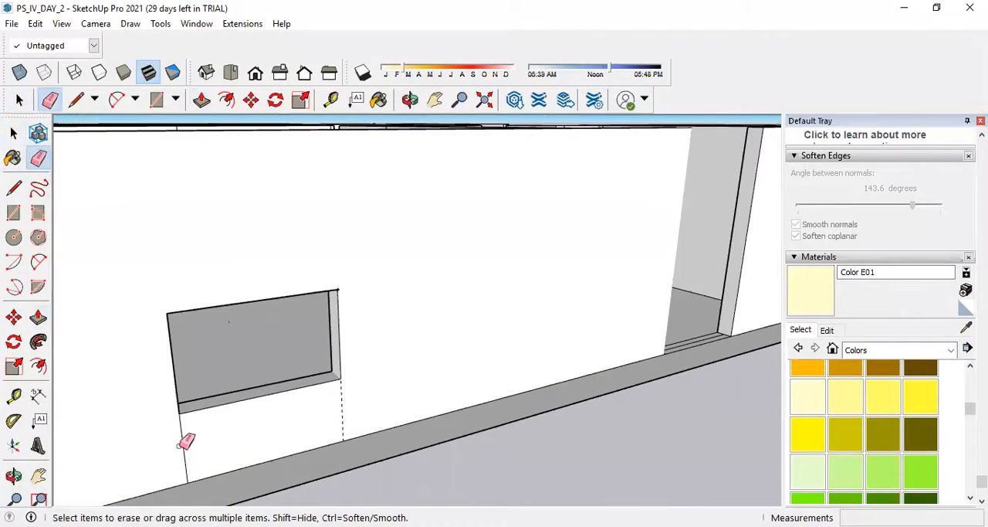
mouse_move(343, 407)
middle_mouse_down()
mouse_move(358, 342)
mouse_move(561, 386)
middle_mouse_up()
scroll(342, 315, "down", 5)
mouse_move(342, 316)
middle_mouse_down()
mouse_move(593, 365)
mouse_move(680, 287)
middle_mouse_up()
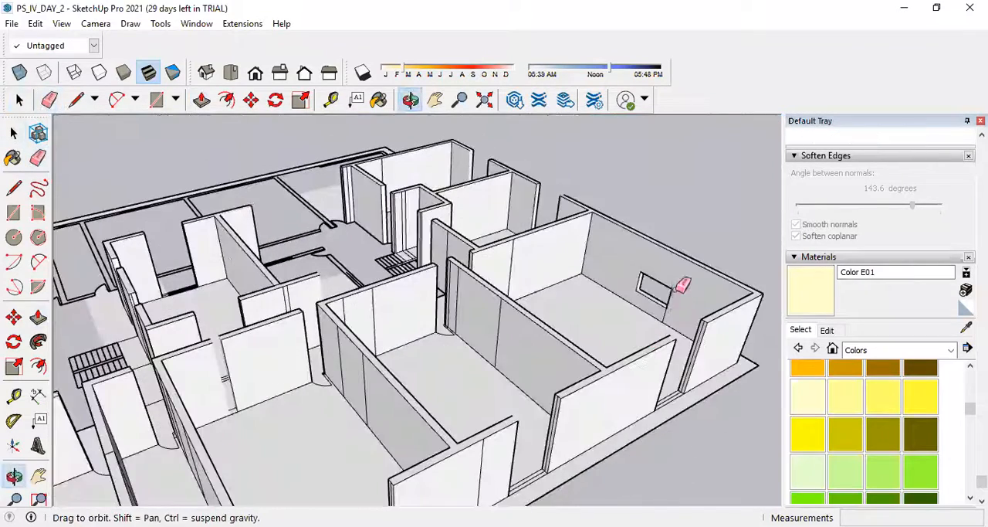
scroll(669, 291, "up", 5)
left_click(650, 300)
scroll(589, 361, "down", 1)
scroll(590, 358, "down", 3)
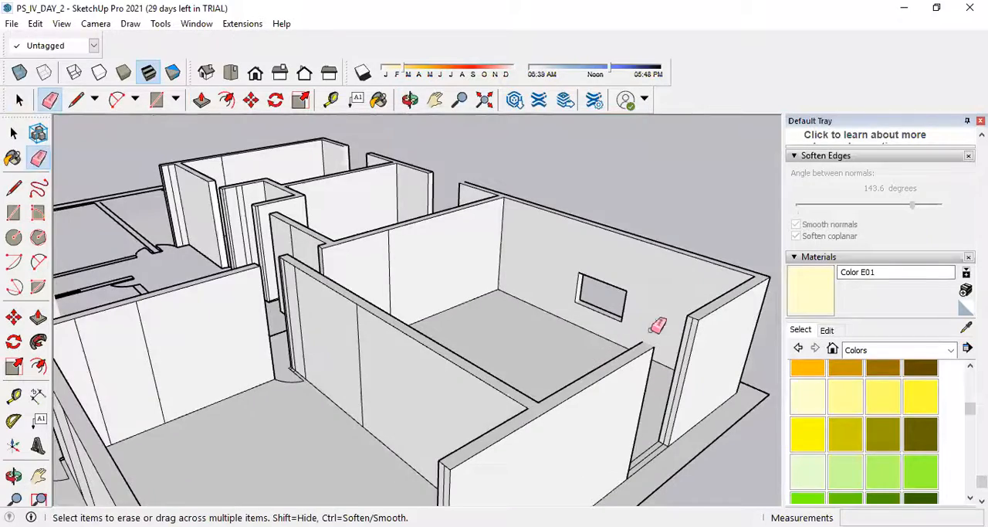
Mark guide points 2.1 m and 0.9 m up the wall end at the opening on the adjacent outer wall.
scroll(695, 342, "up", 1)
scroll(584, 403, "down", 1)
scroll(670, 487, "up", 1)
scroll(676, 483, "up", 3)
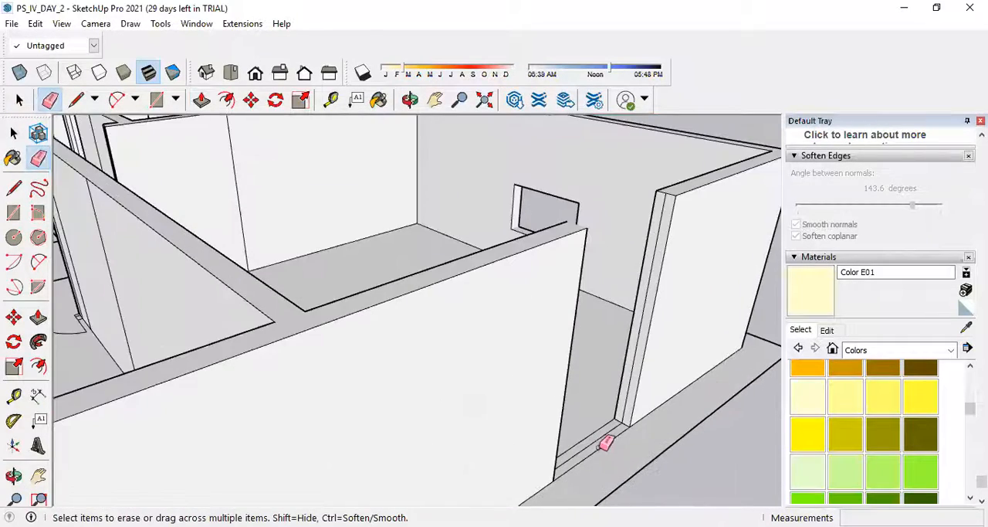
scroll(547, 424, "down", 3)
scroll(525, 410, "up", 2)
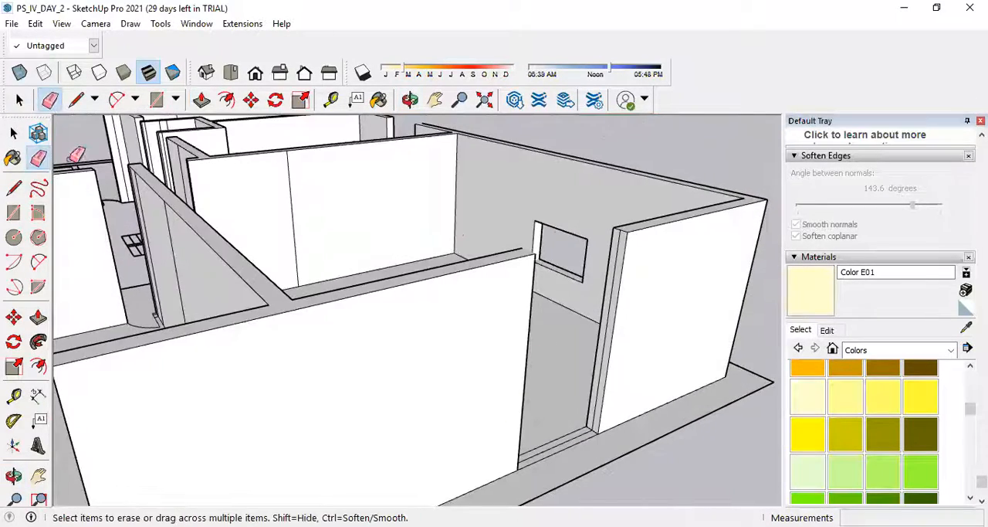
left_click(13, 189)
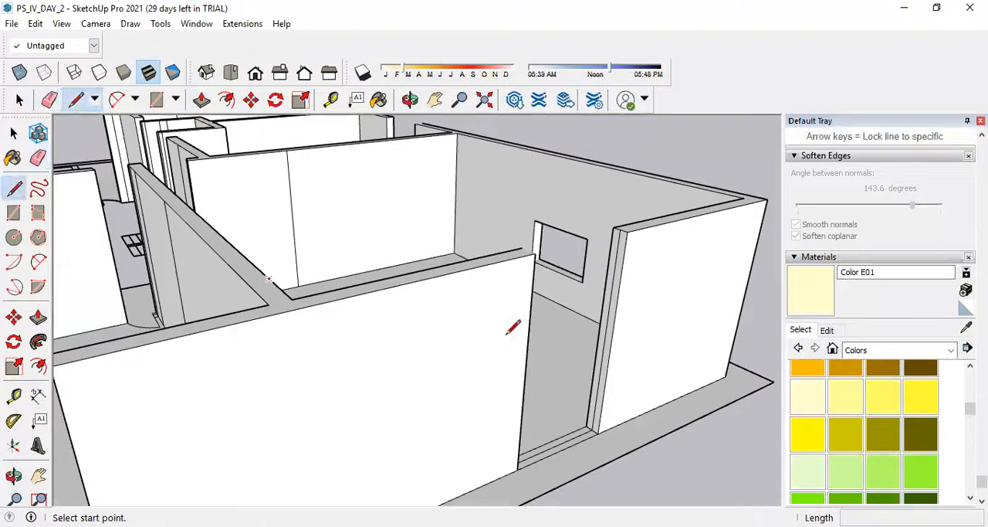
left_click(13, 395)
scroll(610, 434, "up", 4)
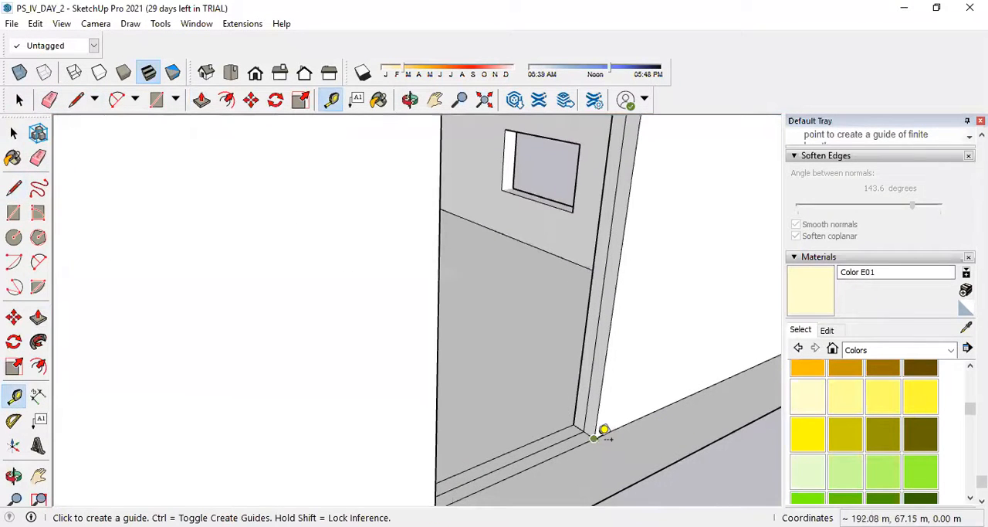
left_click(593, 437)
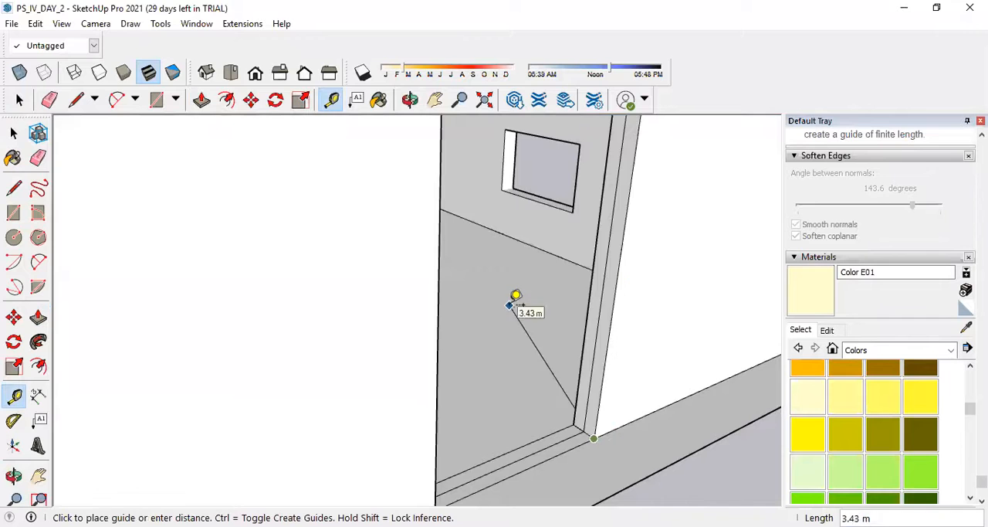
scroll(516, 296, "down", 5)
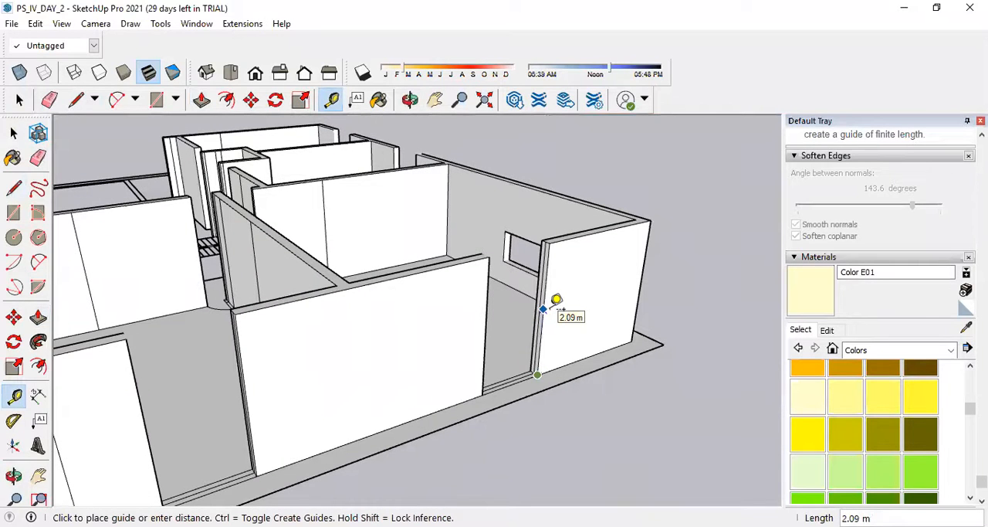
key("Return")
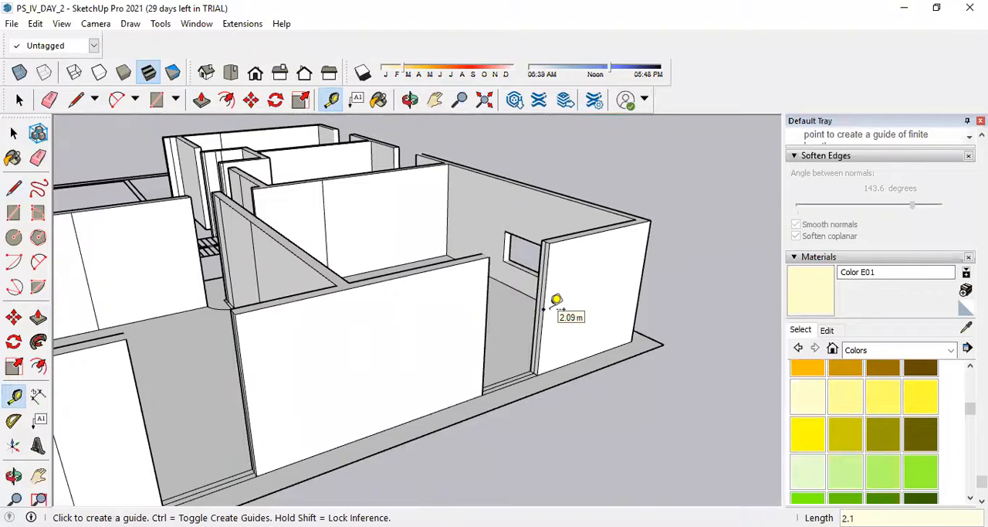
scroll(546, 299, "up", 5)
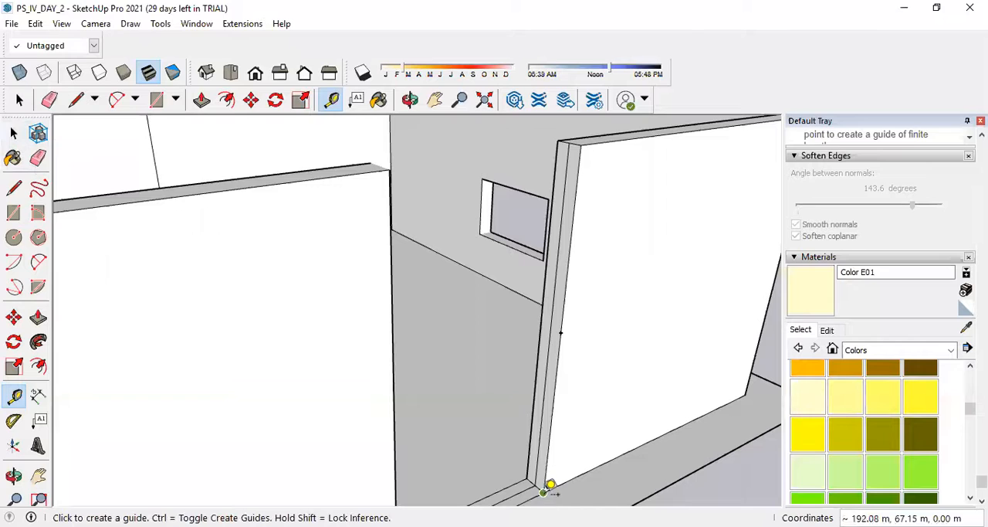
left_click(544, 491)
type("0.9")
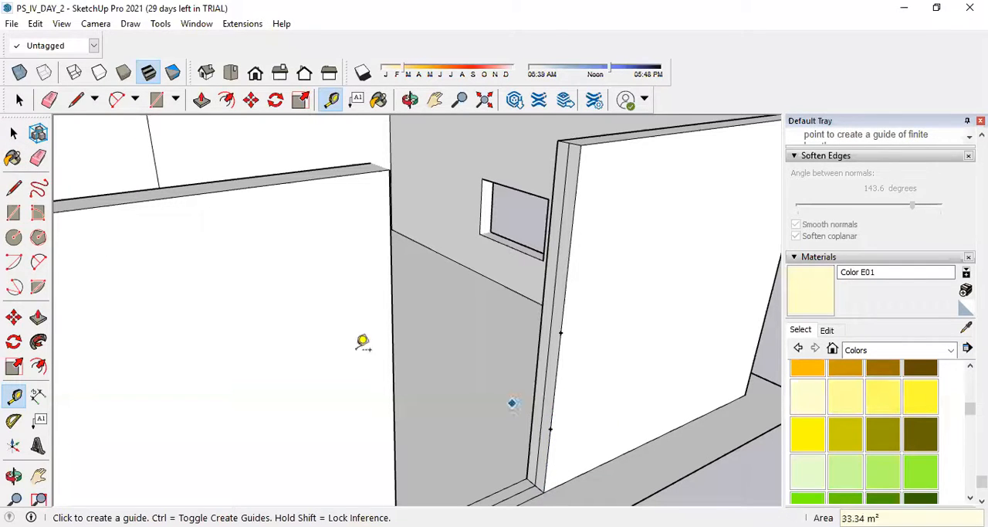
type("l")
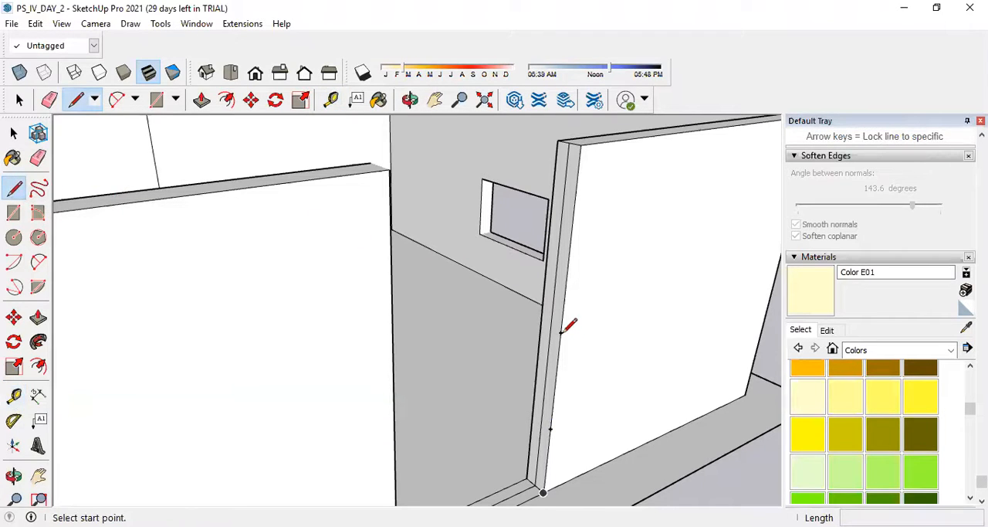
Draw lines about 0.30 m long across the wall's end face at the 2.1 m and 0.9 m guide points, and erase the vertical edges dividing it.
left_click(561, 333)
left_click(542, 325)
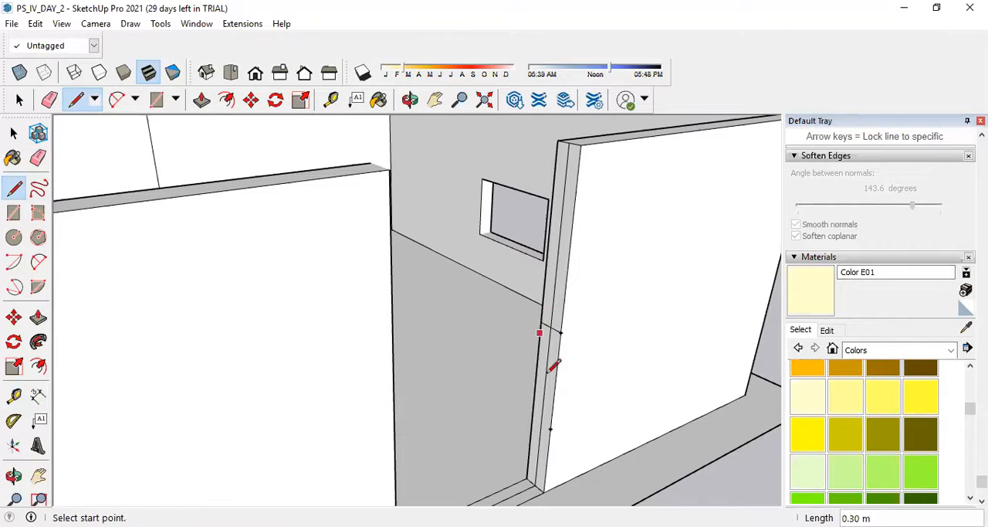
left_click(550, 428)
left_click(541, 423)
left_click(38, 158)
mouse_move(575, 243)
left_mouse_down()
mouse_move(567, 231)
mouse_move(548, 424)
left_mouse_up()
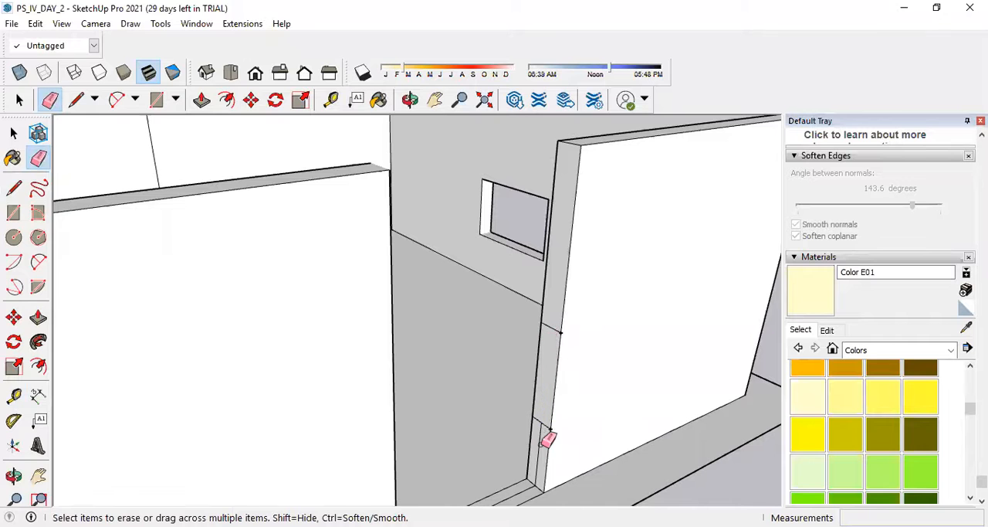
Try to extrude the upper and lower parts of the wall's end face across the opening, and undo the extrusions.
left_click(38, 317)
left_click_drag(556, 315, 389, 317)
left_click_drag(538, 450, 394, 476)
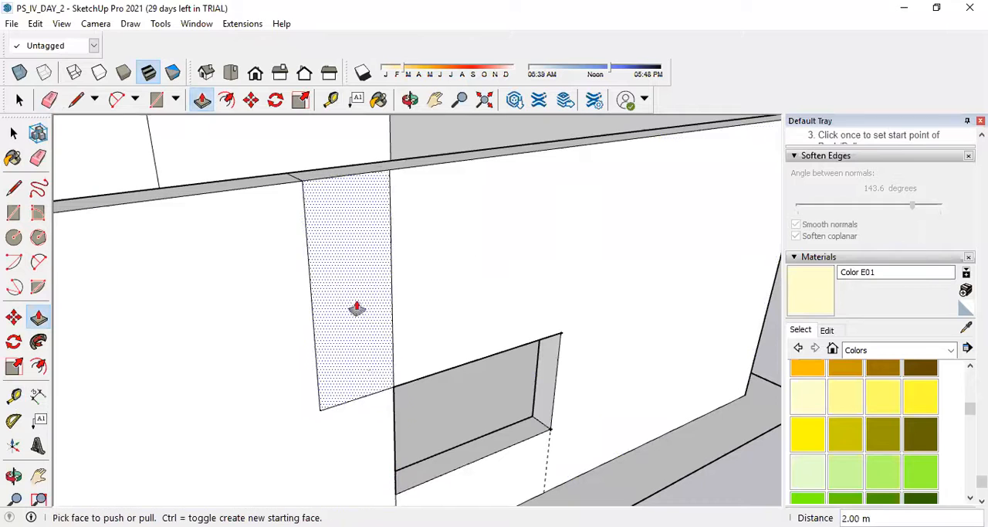
key("ctrl+z")
key("ctrl+z")
key("ctrl+z")
key("ctrl+z")
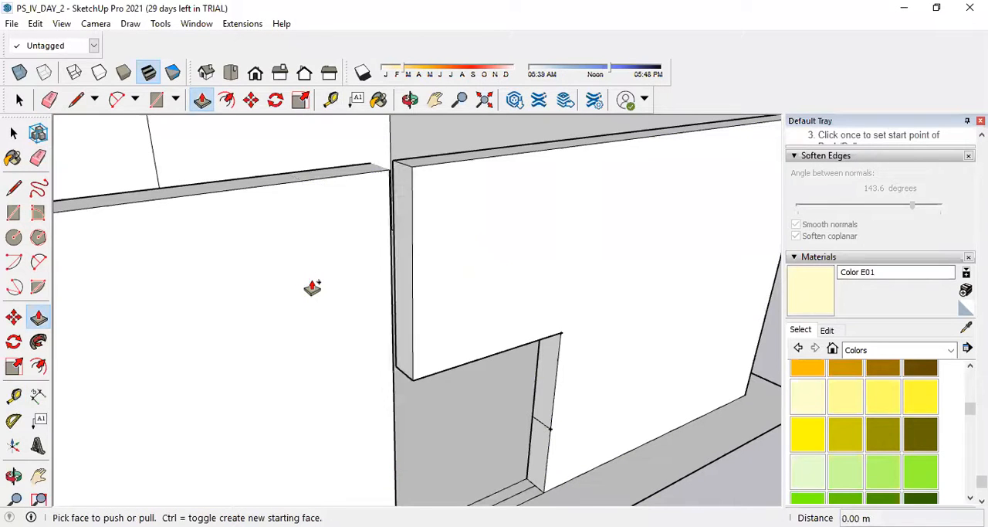
Extrude the upper and lower parts of the wall's end face 2.00 m across the opening to meet the neighbouring wall.
left_click(547, 231)
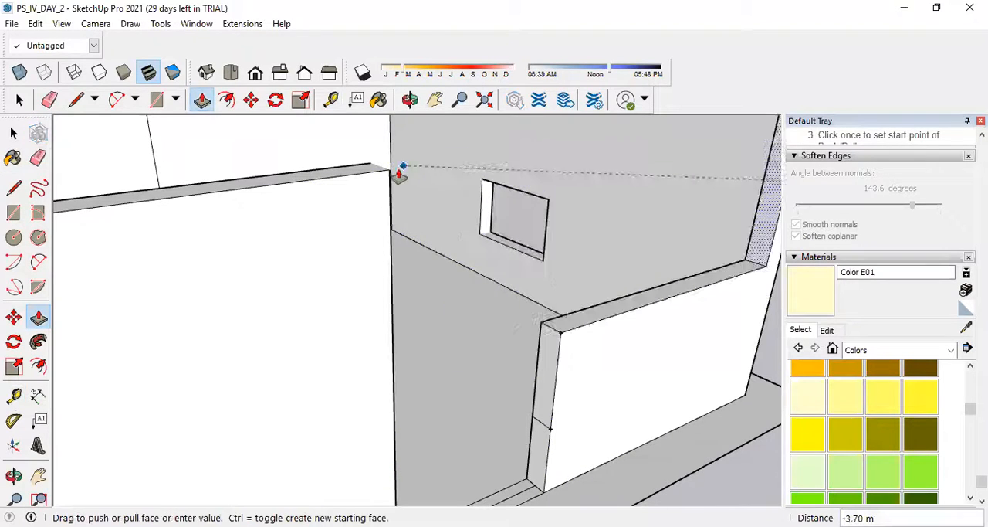
left_click(386, 172)
left_click(535, 448)
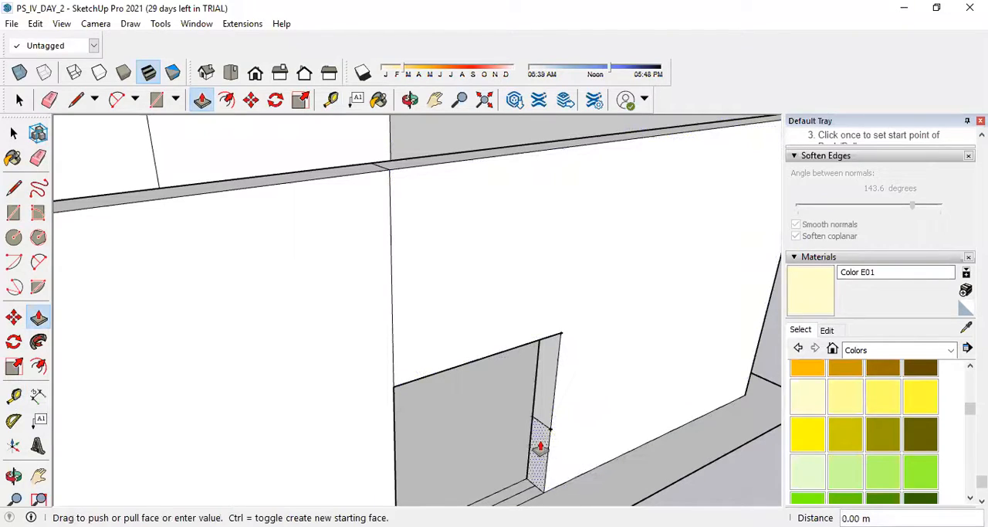
left_click(388, 462)
scroll(564, 385, "down", 5)
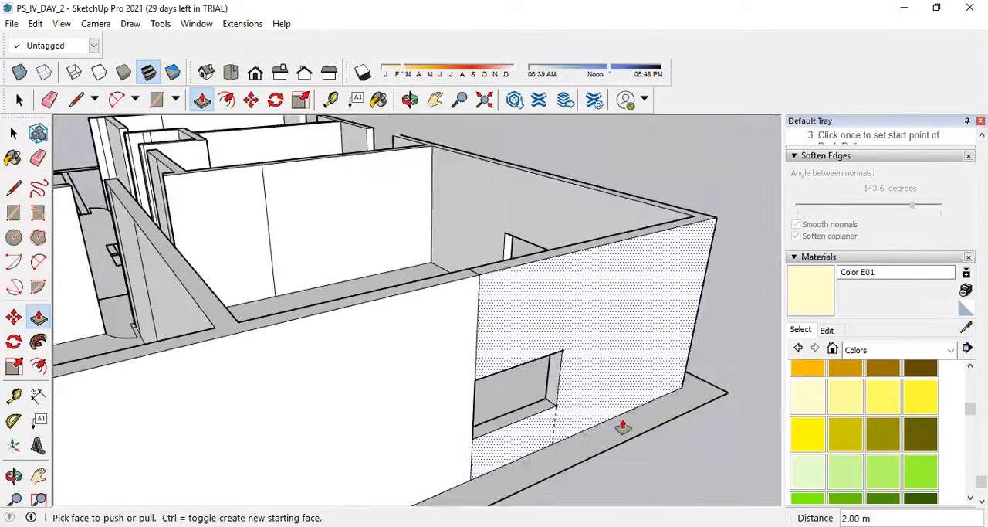
Erase the leftover seam edges around the new window opening on the wall's outer face, top and inner face.
middle_click_drag(623, 428, 534, 384)
left_click(38, 158)
left_click(296, 372)
left_click(294, 272)
mouse_move(437, 340)
middle_mouse_down()
mouse_move(391, 393)
mouse_move(123, 348)
mouse_move(149, 133)
middle_mouse_up()
scroll(149, 133, "up", 2)
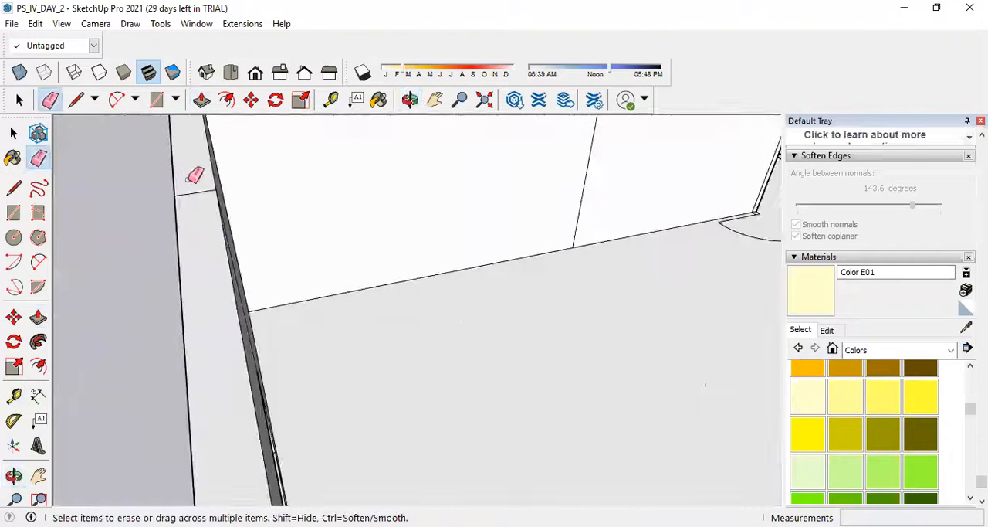
left_click_drag(178, 185, 186, 204)
left_click(195, 193)
middle_click_drag(241, 225, 141, 240)
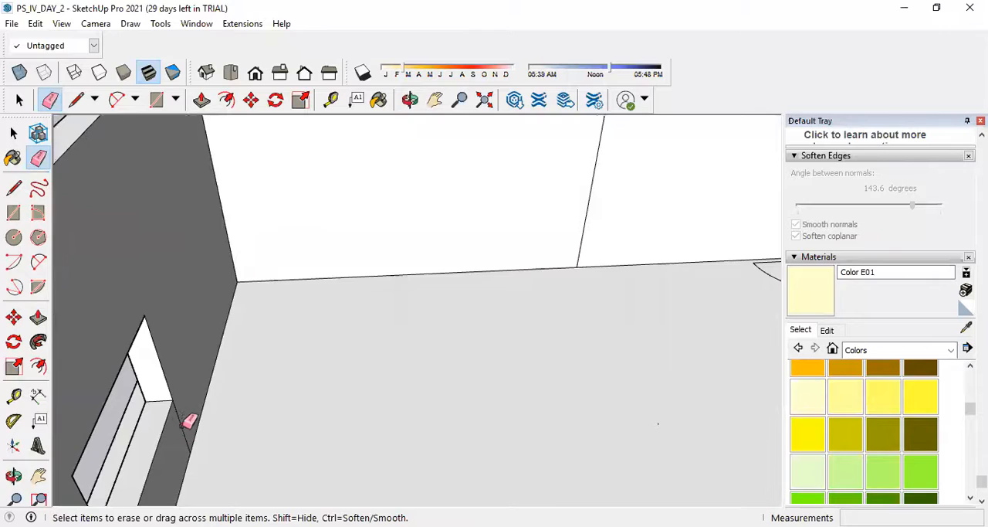
scroll(232, 336, "down", 3)
scroll(232, 332, "up", 3)
mouse_move(571, 190)
left_mouse_down()
mouse_move(556, 193)
mouse_move(575, 275)
left_mouse_up()
Erase the leftover vertical seam edges on the neighbouring room's walls and on the outer wall face between the two open gaps.
scroll(577, 303, "down", 3)
scroll(577, 303, "down", 3)
middle_click_drag(523, 243, 432, 154)
scroll(495, 195, "up", 3)
scroll(496, 195, "up", 3)
left_click(470, 238)
left_click(537, 197)
left_click_drag(585, 183, 666, 203)
scroll(523, 250, "down", 5)
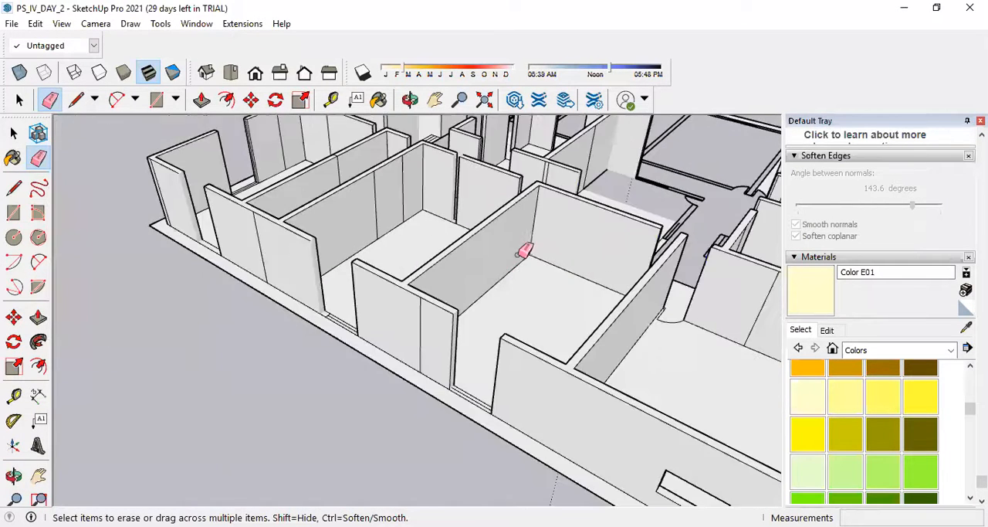
middle_click_drag(452, 287, 522, 282)
scroll(510, 274, "up", 5)
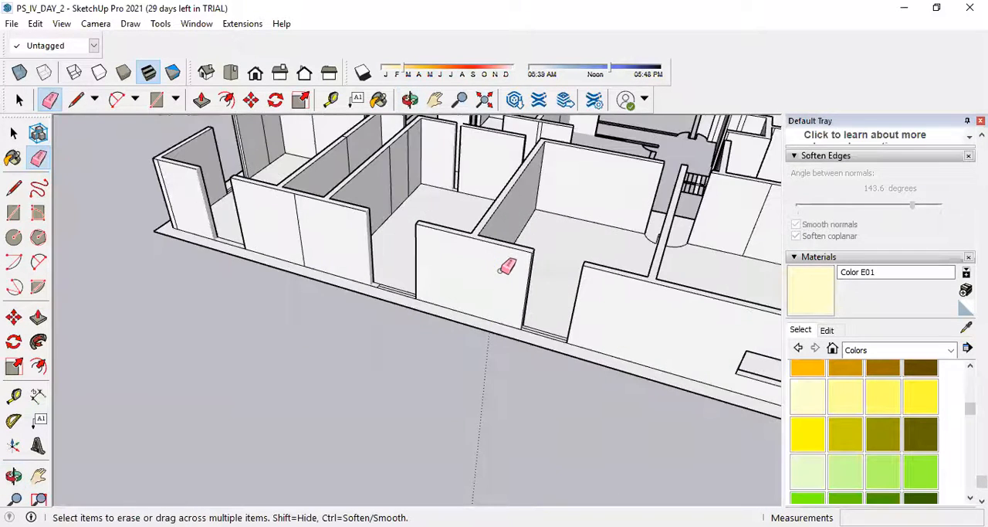
Erase the leftover vertical seam edge on the outer wall face between the two open gaps beside the narrow room.
scroll(301, 228, "up", 2)
left_click(317, 226)
scroll(397, 337, "down", 6)
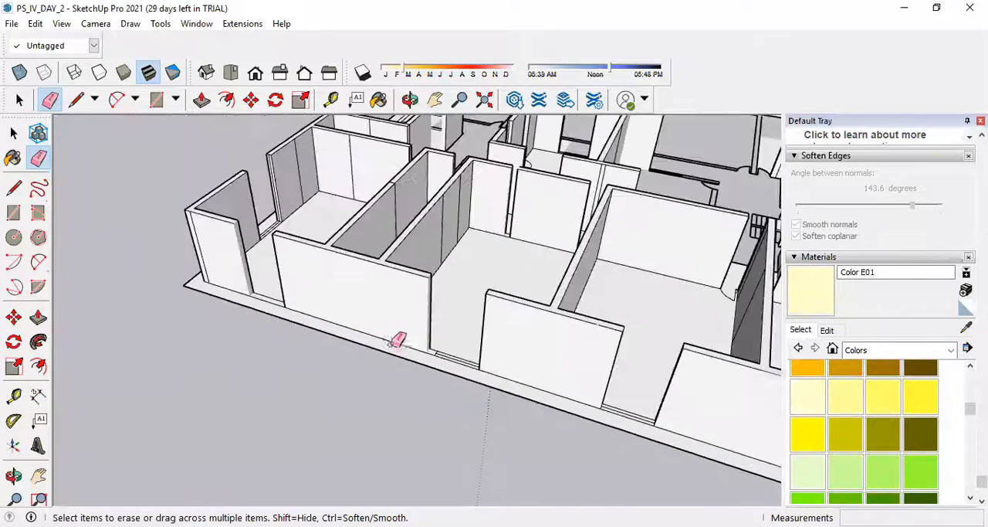
scroll(404, 224, "up", 4)
scroll(408, 248, "up", 3)
left_click(386, 255)
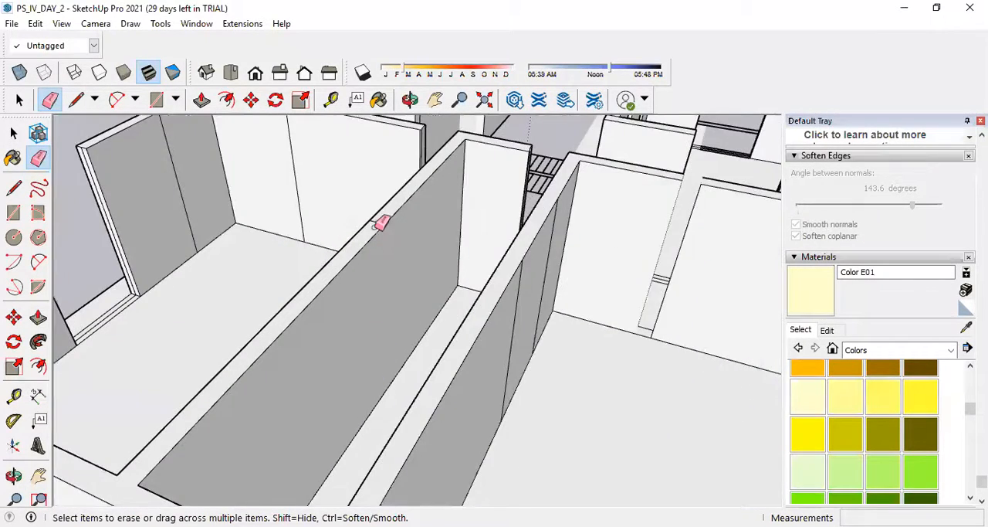
Erase the leftover vertical seam edges on the inner faces of the walls in the neighbouring rooms.
scroll(385, 218, "up", 2)
mouse_move(571, 355)
middle_mouse_down()
mouse_move(648, 359)
mouse_move(643, 351)
middle_mouse_up()
mouse_move(671, 213)
left_mouse_down()
mouse_move(721, 282)
mouse_move(746, 341)
left_mouse_up()
mouse_move(500, 316)
middle_mouse_down()
mouse_move(584, 307)
mouse_move(541, 241)
middle_mouse_up()
mouse_move(540, 241)
left_mouse_down()
mouse_move(569, 239)
mouse_move(652, 302)
left_mouse_up()
left_click(268, 234)
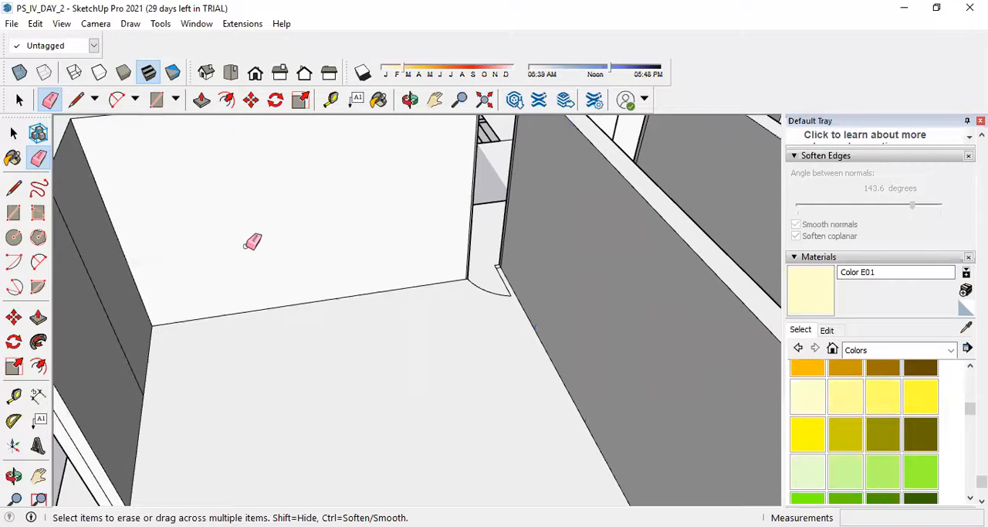
Erase the leftover vertical seam edges on the end room's outer wall and on the inner face of the adjoining short wall.
scroll(289, 406, "down", 5)
scroll(242, 435, "up", 8)
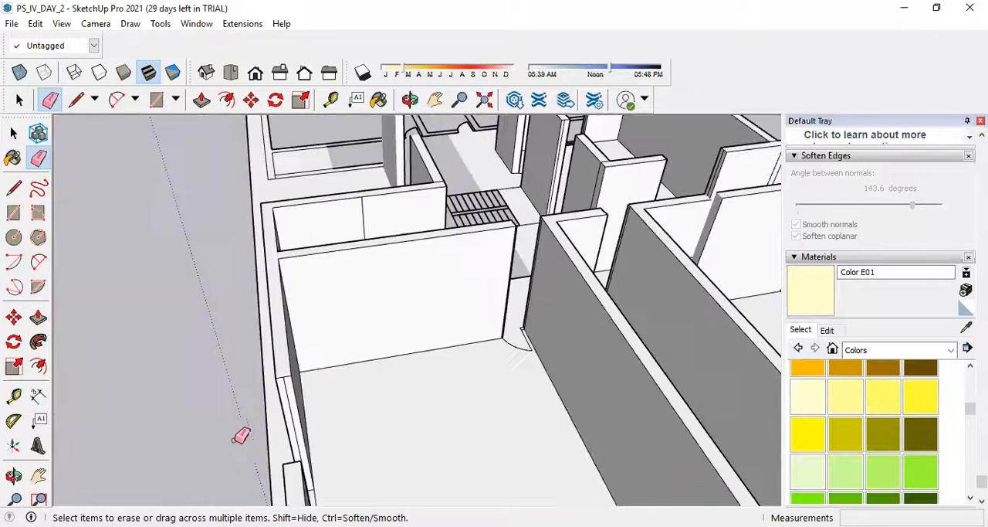
left_click(305, 384)
scroll(353, 446, "down", 5)
middle_click_drag(408, 436, 474, 399)
scroll(545, 276, "up", 3)
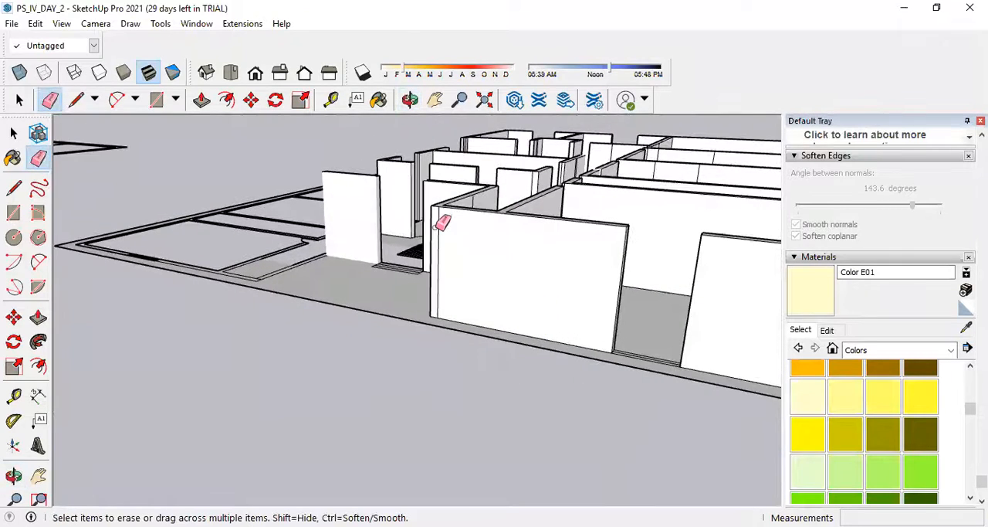
scroll(442, 220, "up", 2)
middle_click_drag(490, 207, 512, 214)
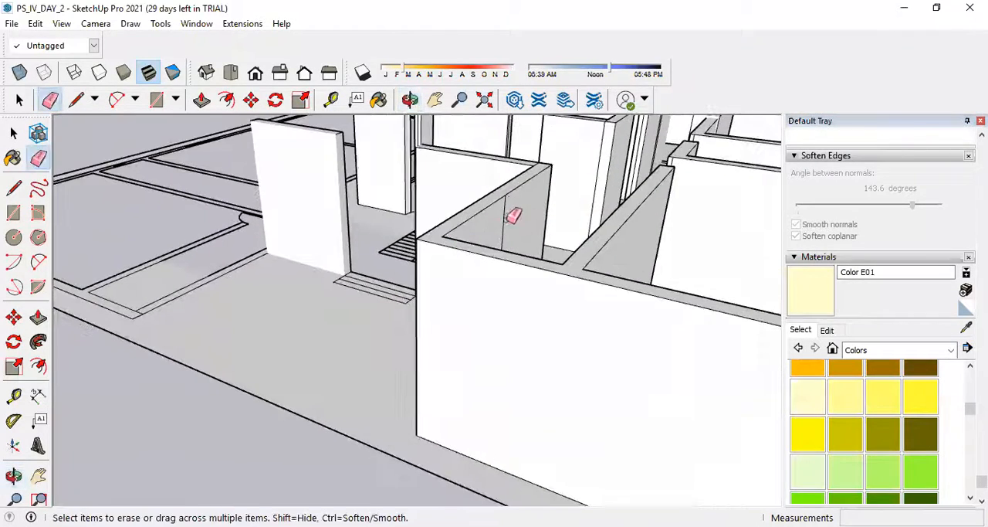
left_click(506, 207)
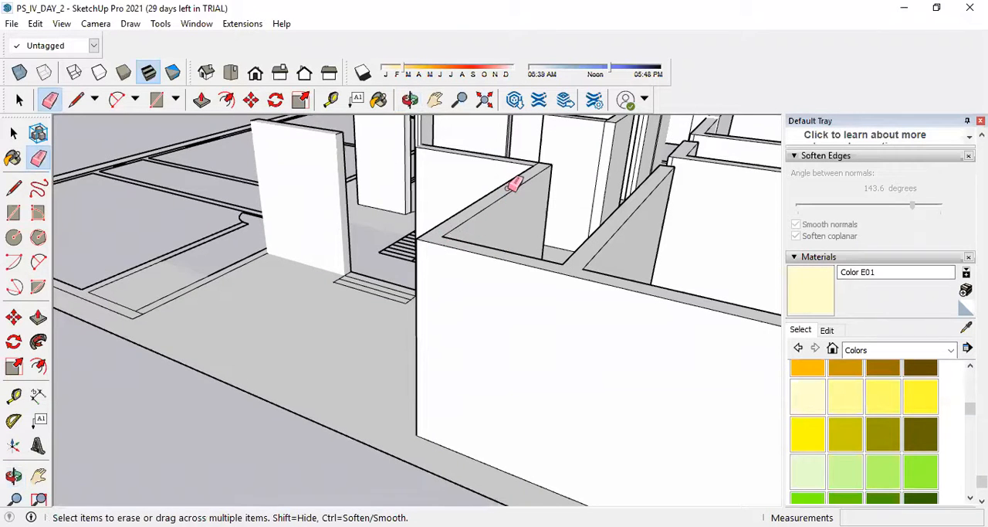
Erase the leftover vertical seam edges on the long partition walls between the row of rooms.
scroll(471, 255, "down", 6)
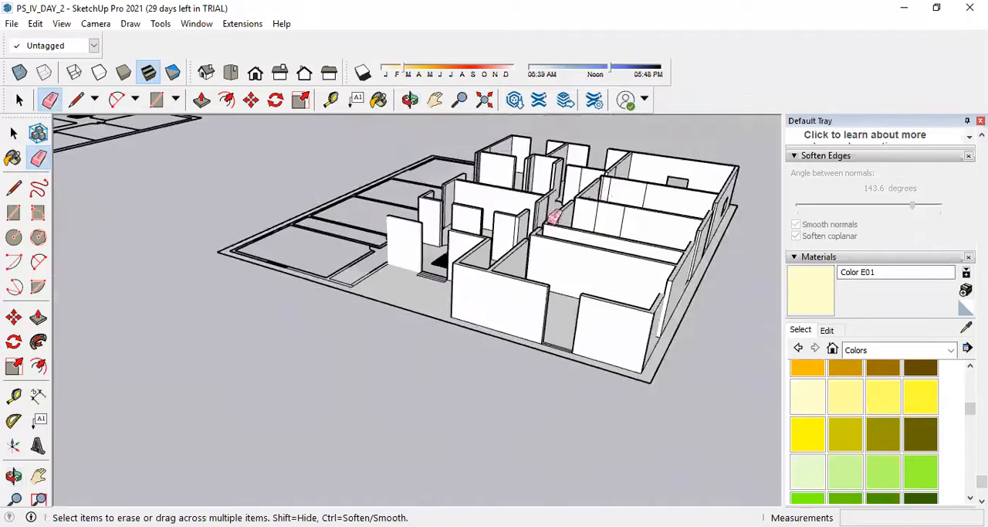
scroll(600, 227, "up", 6)
left_click_drag(621, 231, 552, 210)
left_click_drag(677, 172, 592, 171)
scroll(611, 283, "down", 7)
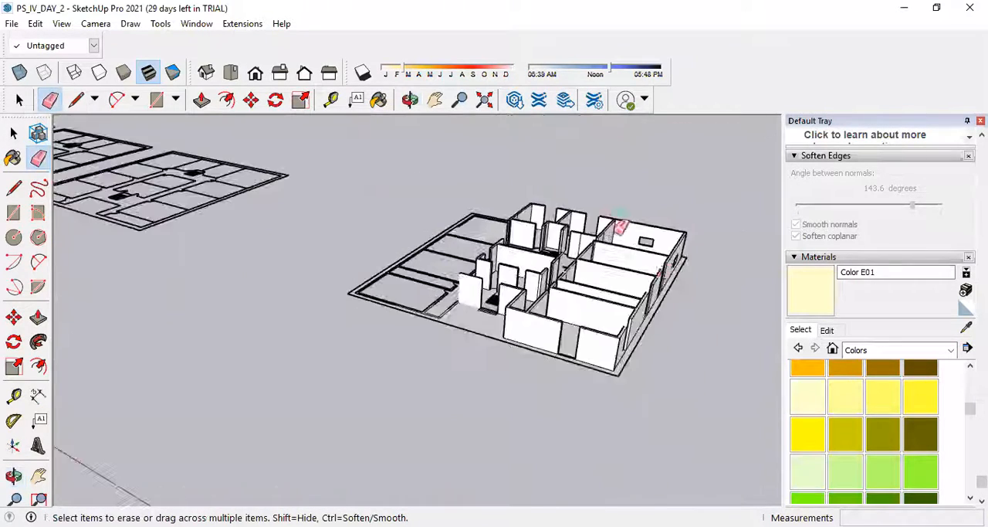
Examine the wall ends and door openings along the corridor for remaining seams and gaps.
scroll(672, 260, "up", 6)
scroll(458, 262, "up", 2)
scroll(458, 262, "down", 4)
middle_click_drag(378, 304, 611, 239)
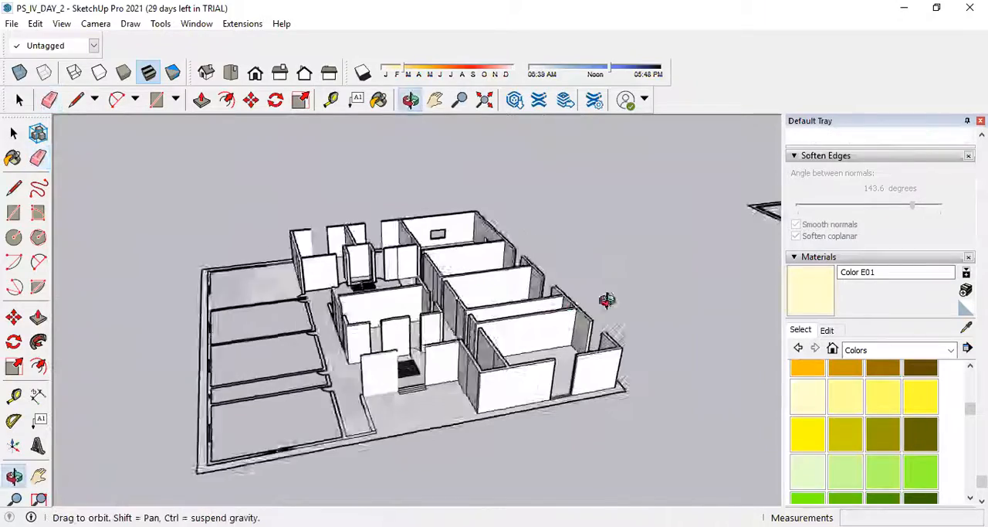
scroll(481, 316, "up", 7)
middle_click_drag(526, 397, 578, 370)
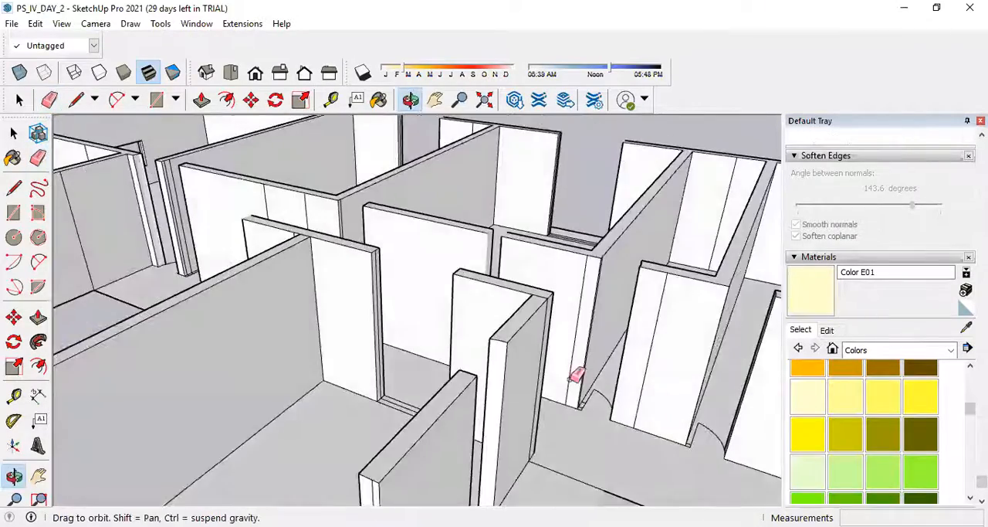
scroll(646, 387, "down", 3)
scroll(644, 444, "up", 3)
scroll(613, 404, "up", 3)
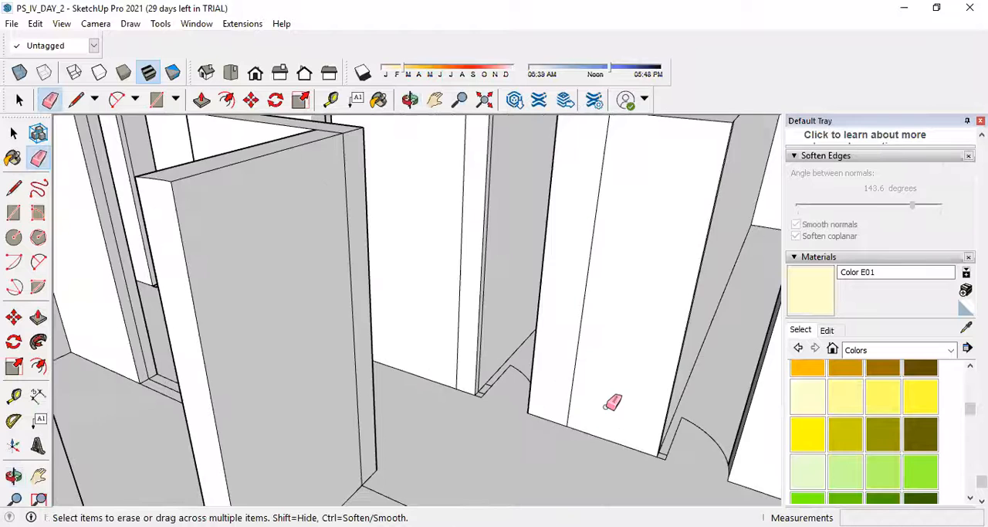
scroll(375, 379, "down", 2)
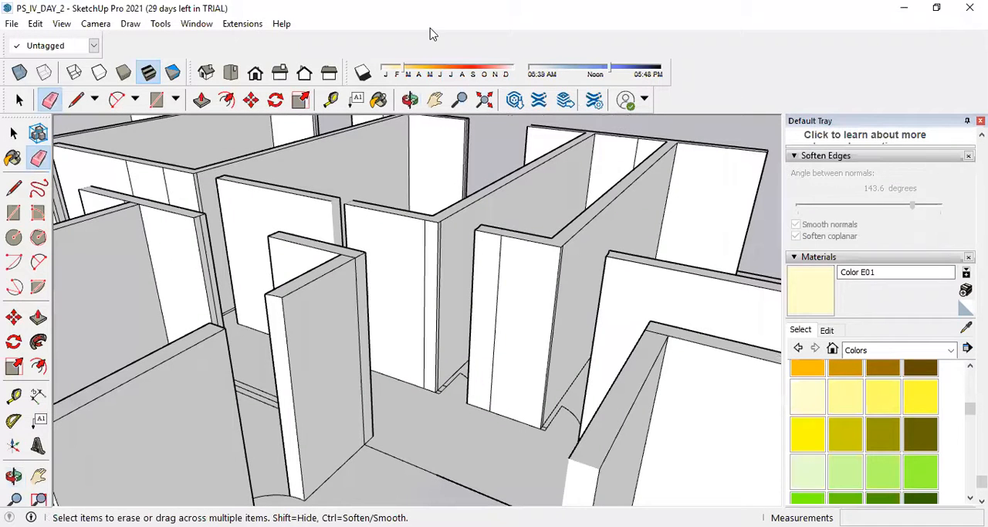
scroll(328, 385, "up", 2)
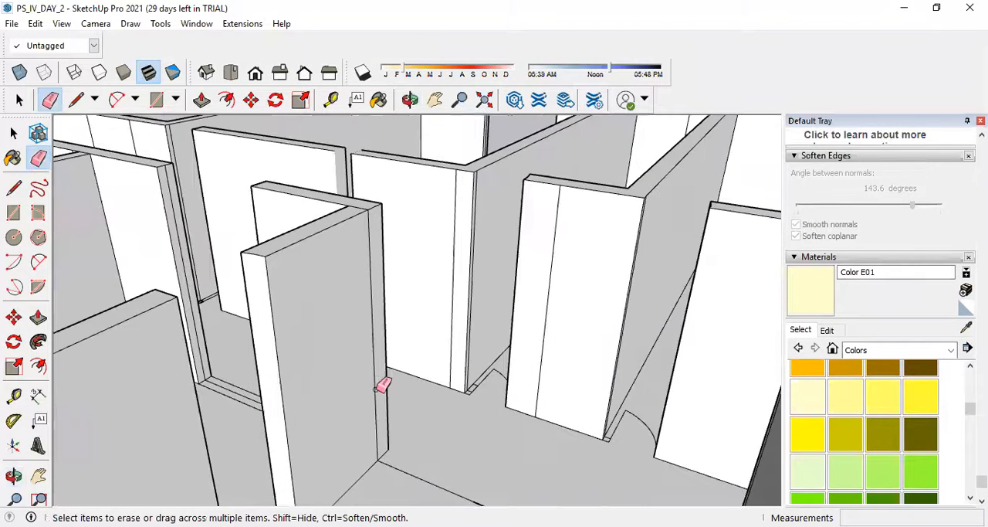
Dimension the width of the narrow room's door opening at floor level on the corridor side.
left_click(39, 395)
scroll(471, 392, "up", 4)
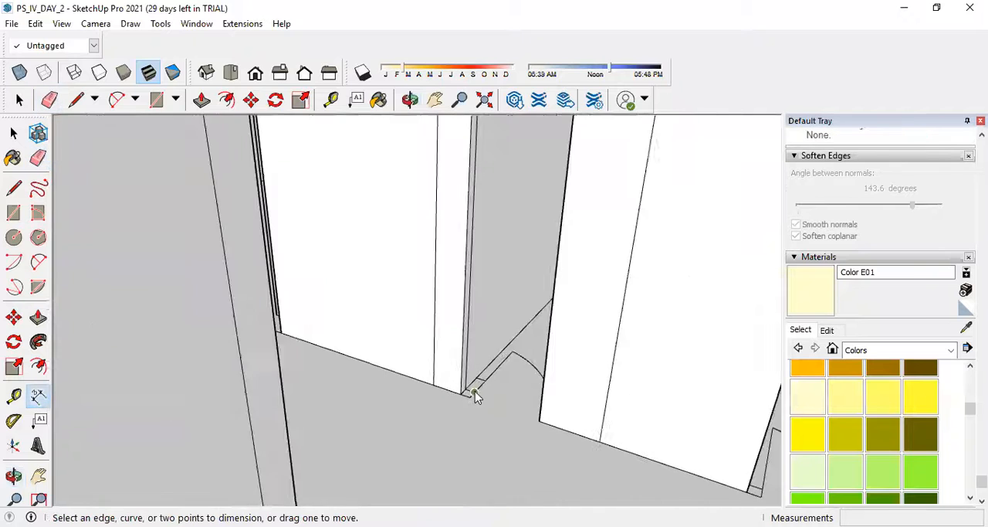
left_click(468, 395)
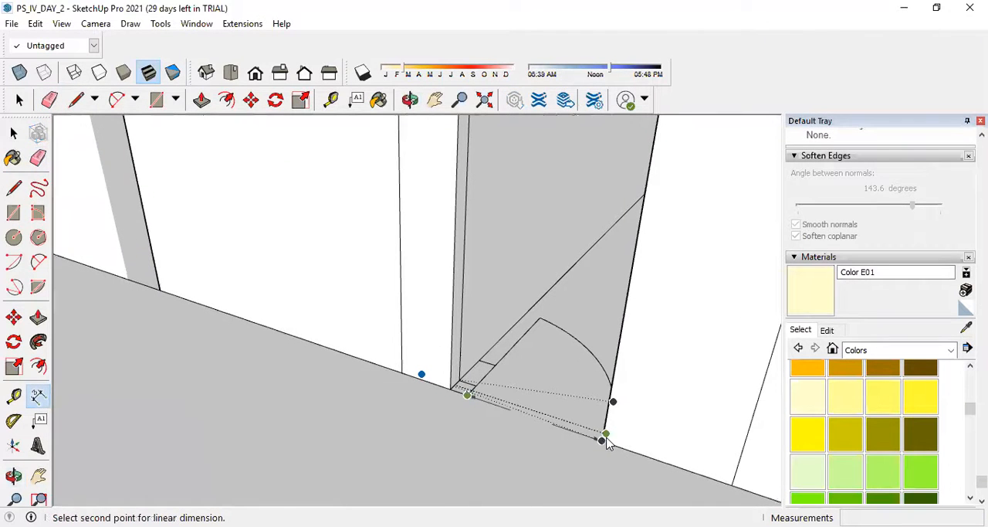
left_click(602, 442)
left_click(537, 475)
scroll(455, 404, "down", 4)
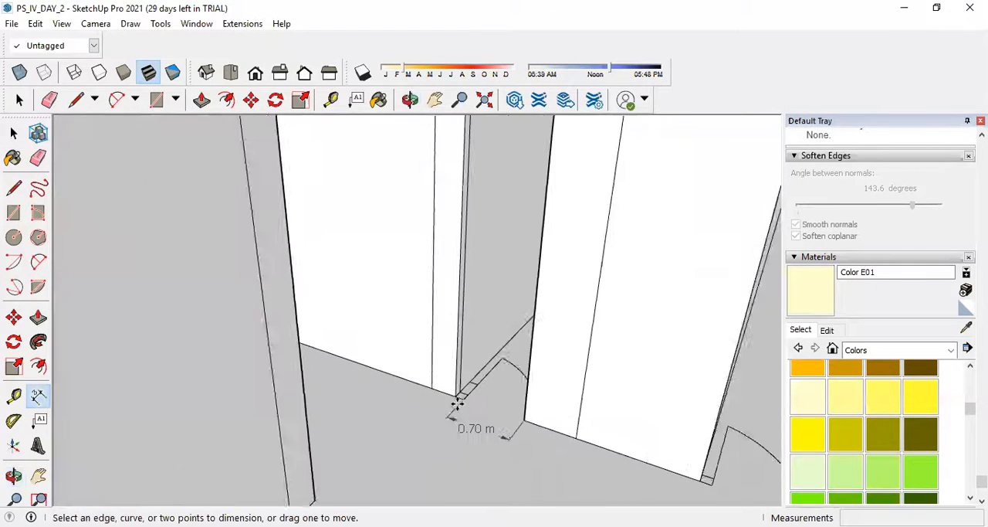
scroll(445, 420, "down", 9)
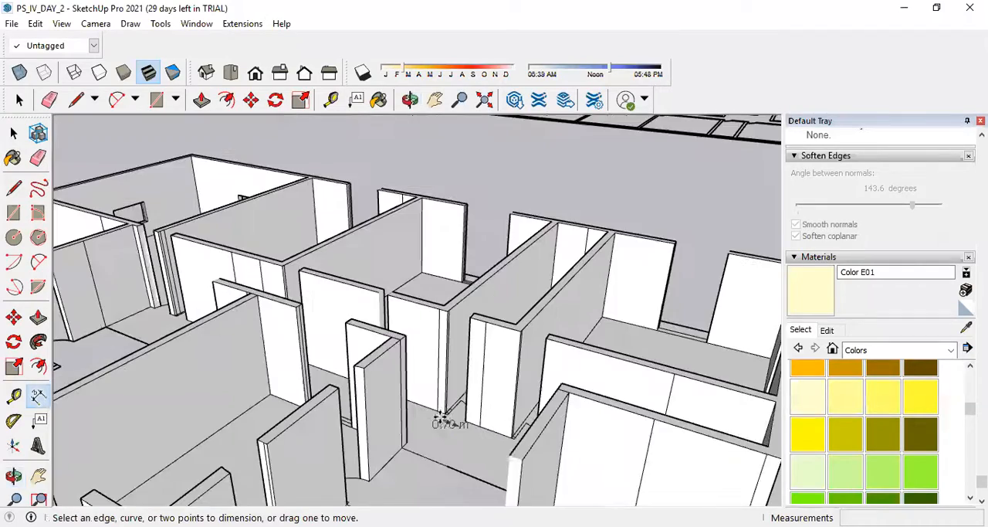
Dimension the width of the adjacent room's door opening at floor level, placing the dimension on the corridor side.
middle_click_drag(471, 327, 462, 358)
scroll(444, 421, "up", 8)
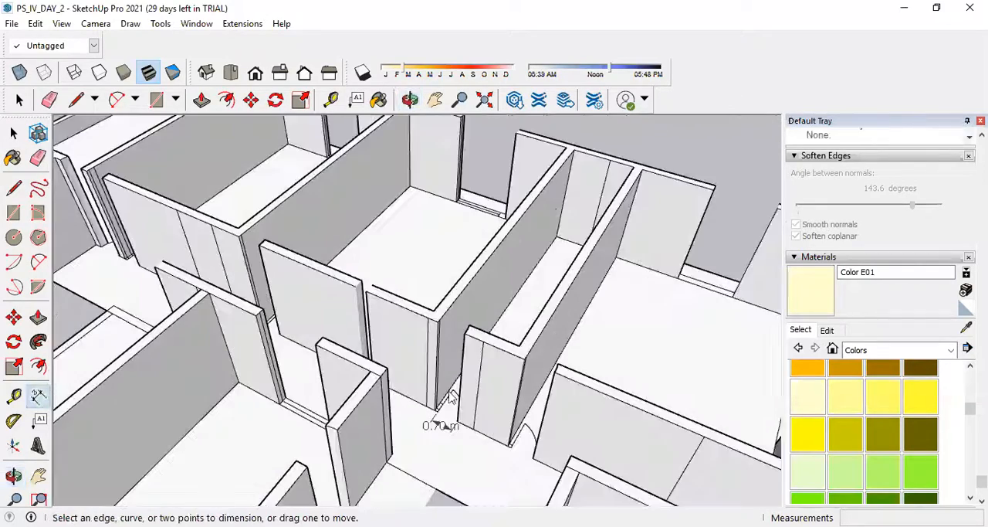
scroll(446, 456, "up", 2)
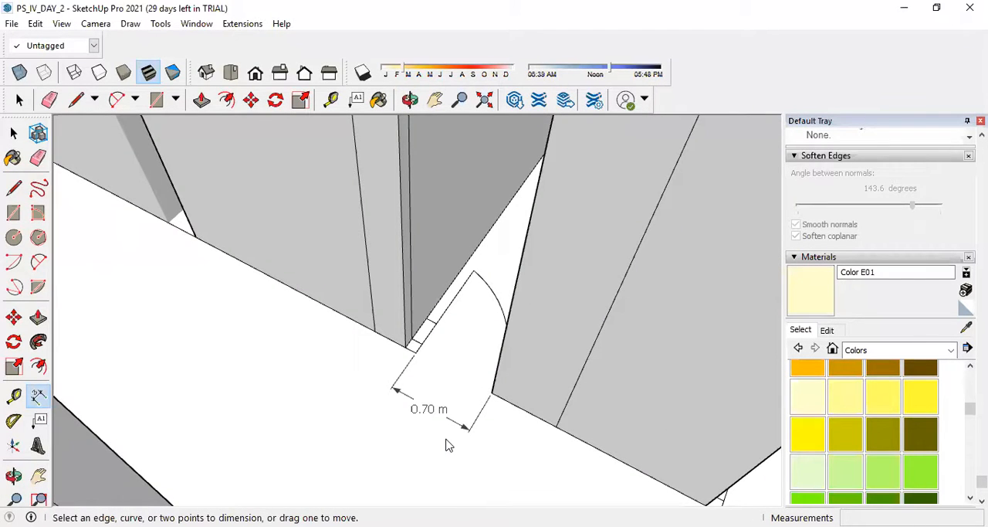
scroll(433, 443, "down", 6)
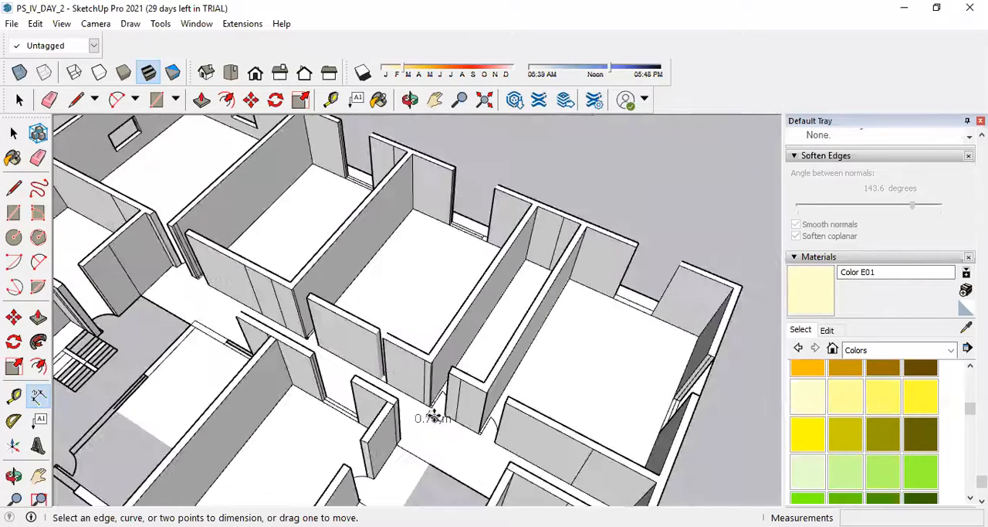
scroll(430, 409, "up", 2)
scroll(526, 468, "up", 3)
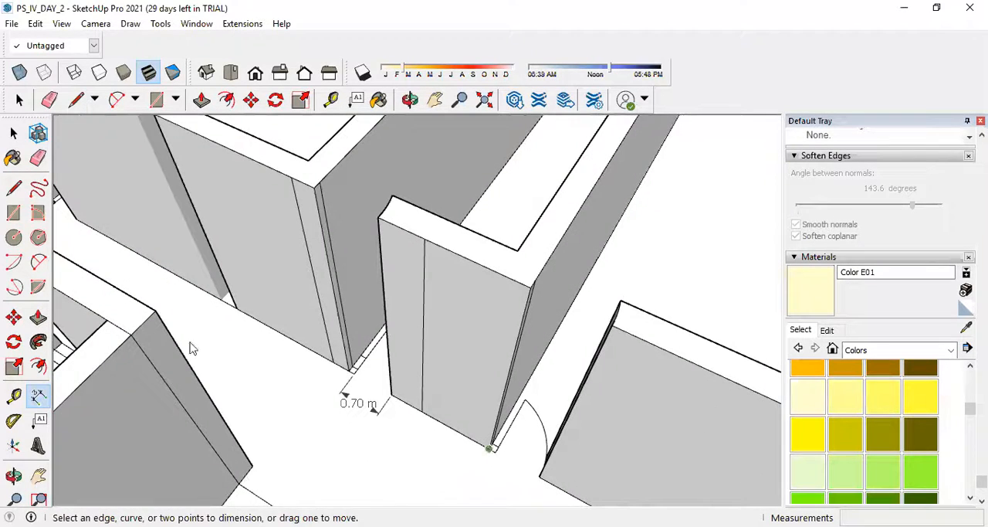
left_click(495, 449)
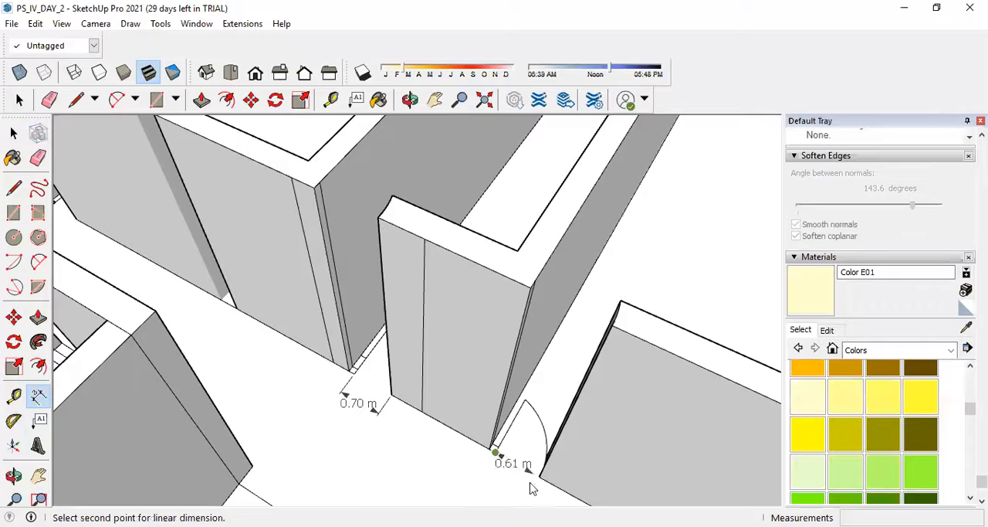
left_click(542, 465)
left_click(525, 488)
scroll(420, 455, "down", 7)
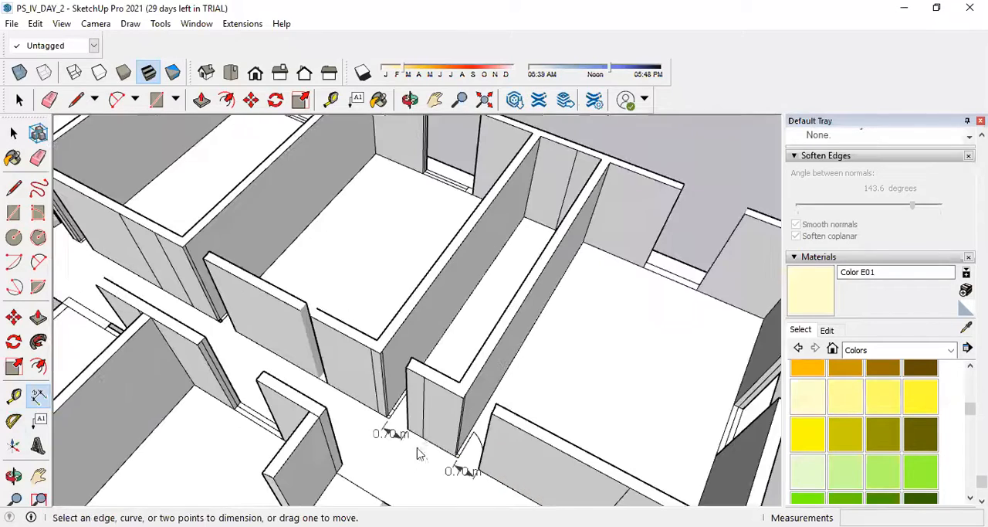
Dimension the inner width of the room beside the large corner room, placing the dimension outside its windowed wall.
scroll(288, 354, "up", 4)
middle_click_drag(314, 370, 577, 347)
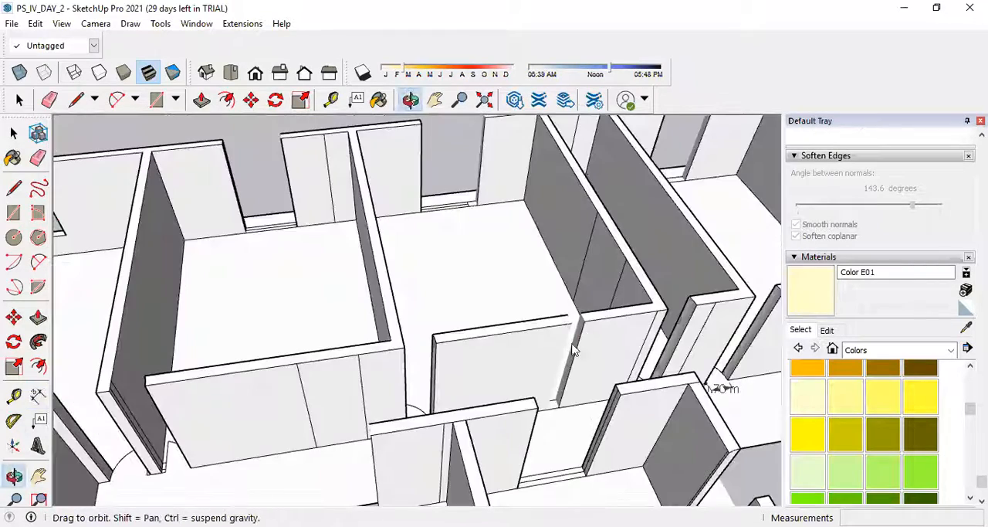
scroll(473, 343, "down", 5)
scroll(474, 344, "down", 2)
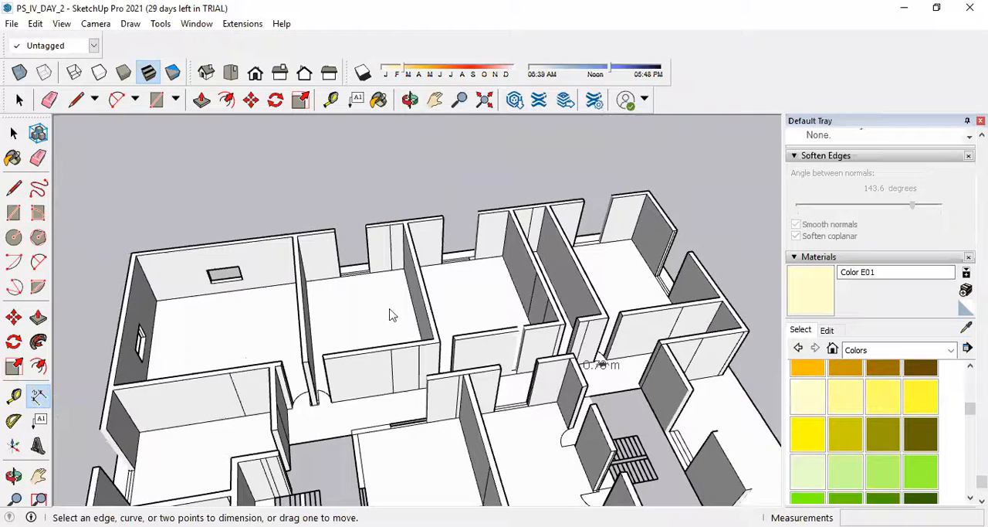
scroll(311, 282, "up", 6)
left_click(296, 283)
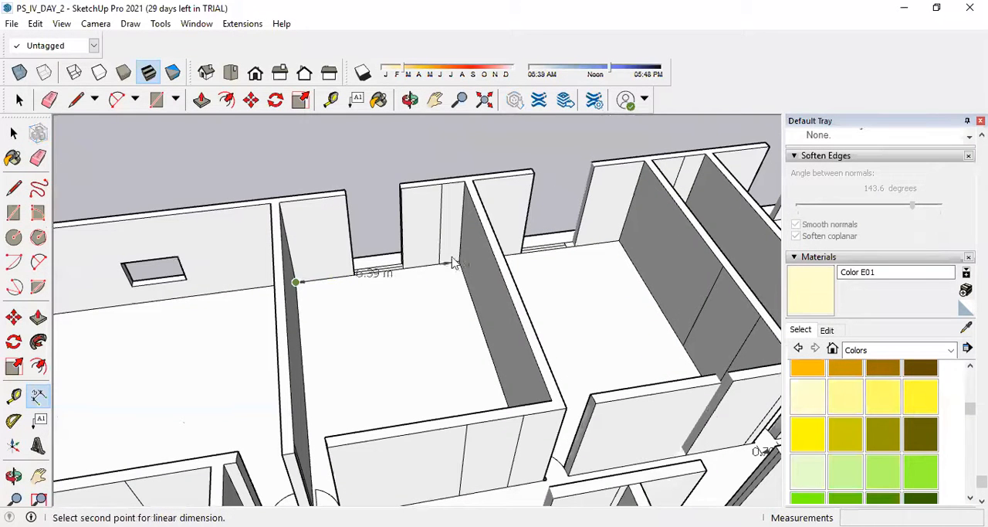
left_click(457, 264)
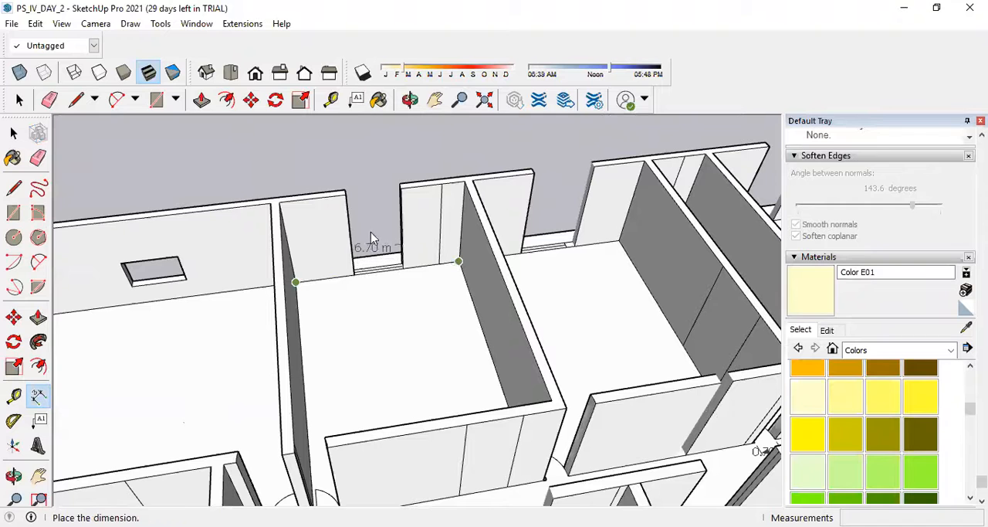
left_click(360, 160)
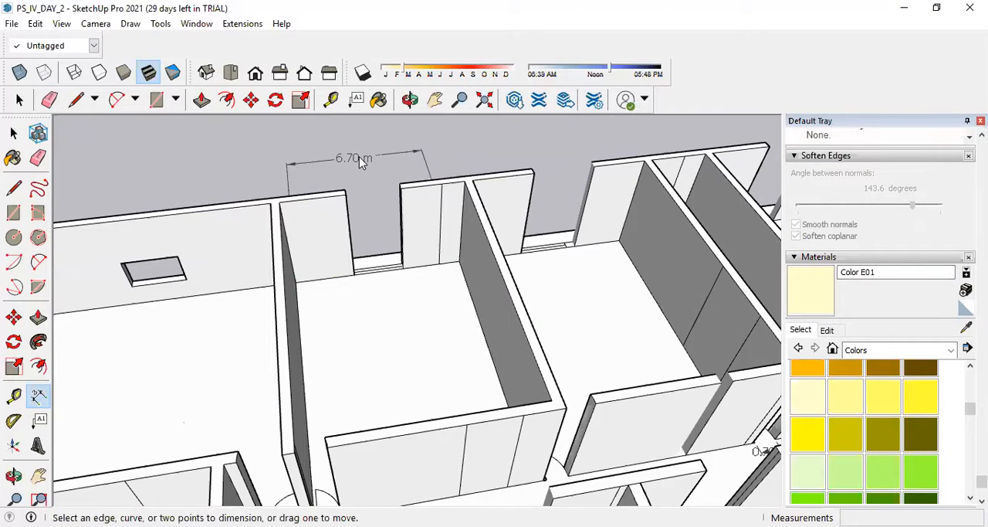
Dimension the same room's length along the partition shared with the large corner room, from the outer wall to the door.
left_click(296, 283)
scroll(314, 460, "down", 2)
scroll(323, 486, "up", 5)
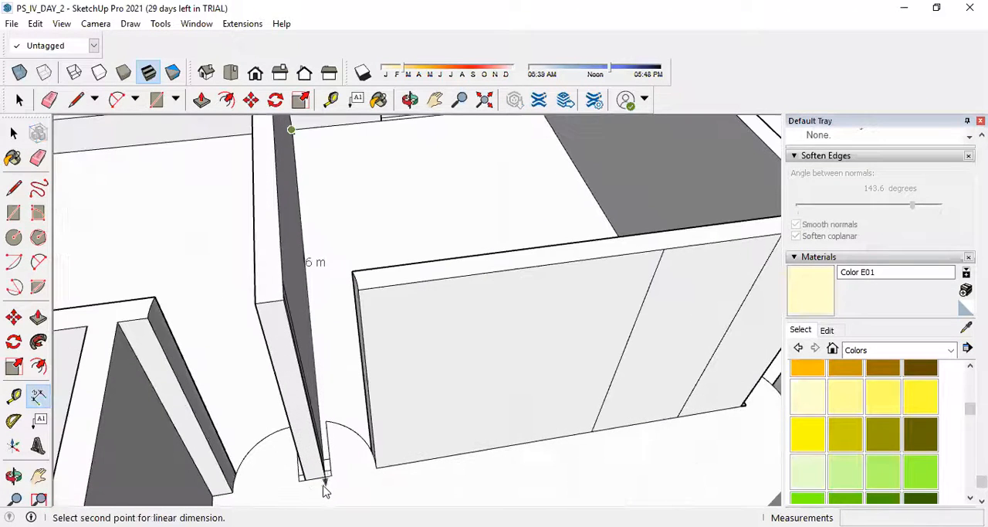
left_click(325, 478)
left_click(352, 480)
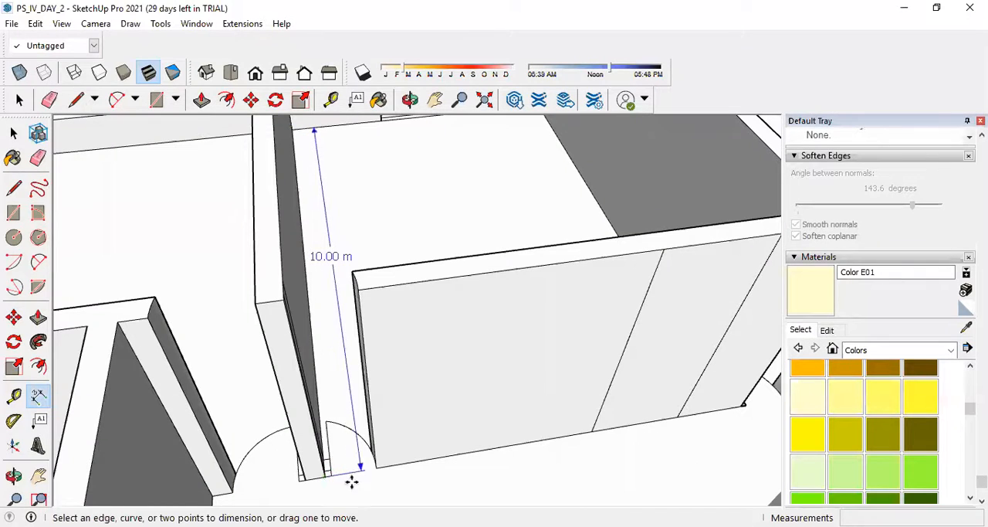
scroll(324, 450, "down", 4)
scroll(375, 272, "up", 1)
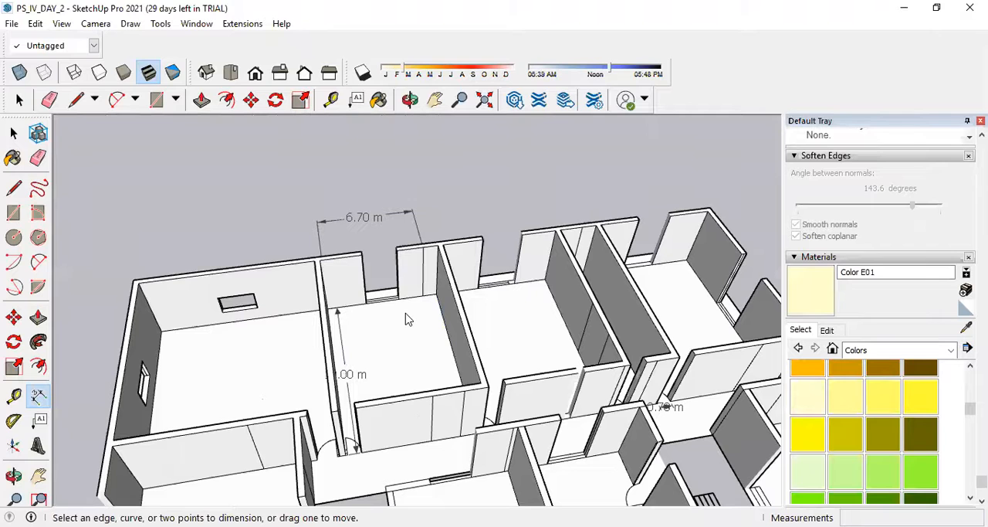
scroll(393, 320, "down", 6)
scroll(345, 401, "up", 3)
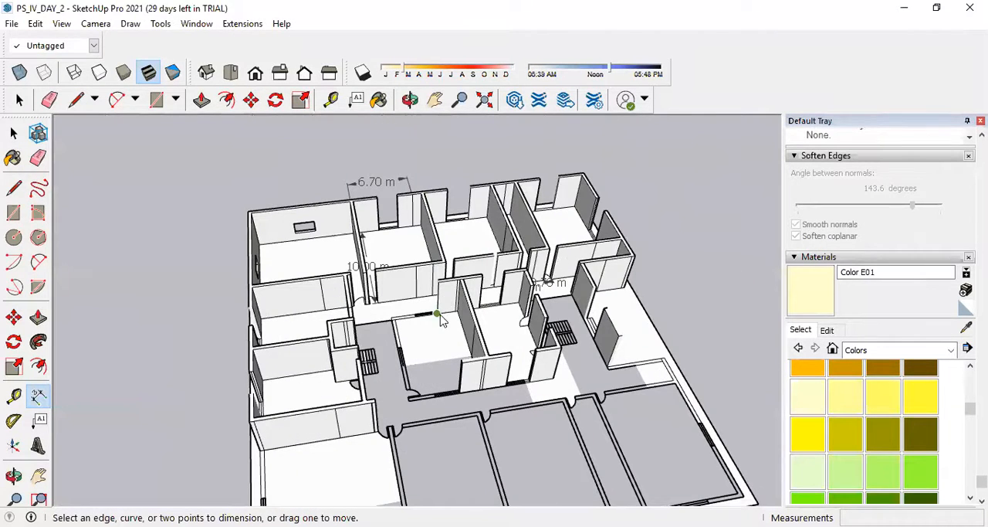
scroll(440, 320, "up", 5)
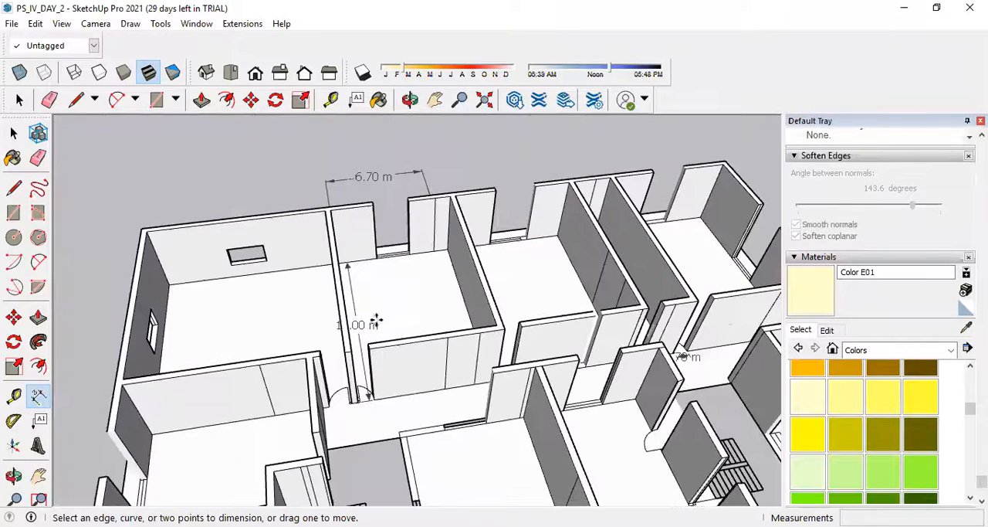
scroll(411, 299, "down", 2)
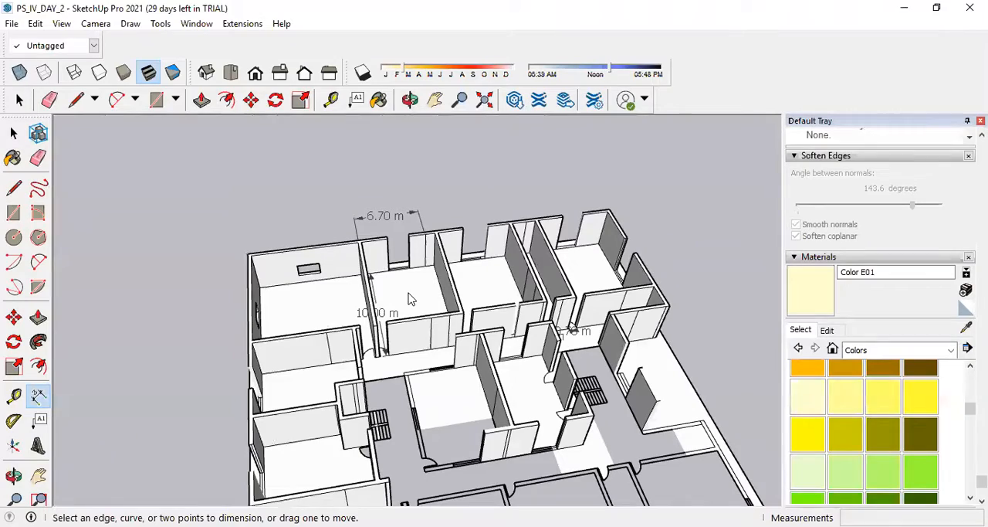
Examine the dimensioned doorways of the narrow room and its neighbour along the corridor.
scroll(627, 332, "up", 2)
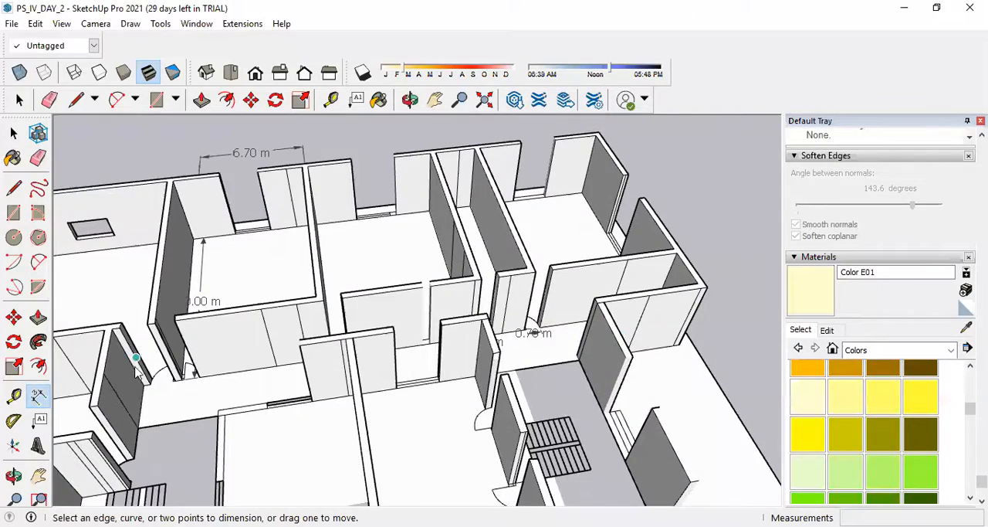
scroll(246, 382, "up", 2)
scroll(458, 353, "down", 2)
middle_click_drag(587, 360, 539, 394)
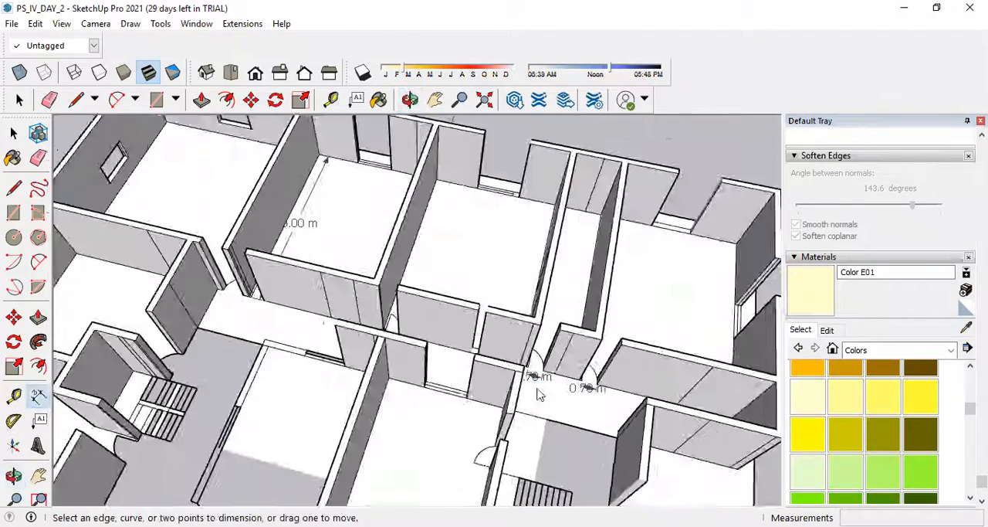
scroll(539, 394, "up", 4)
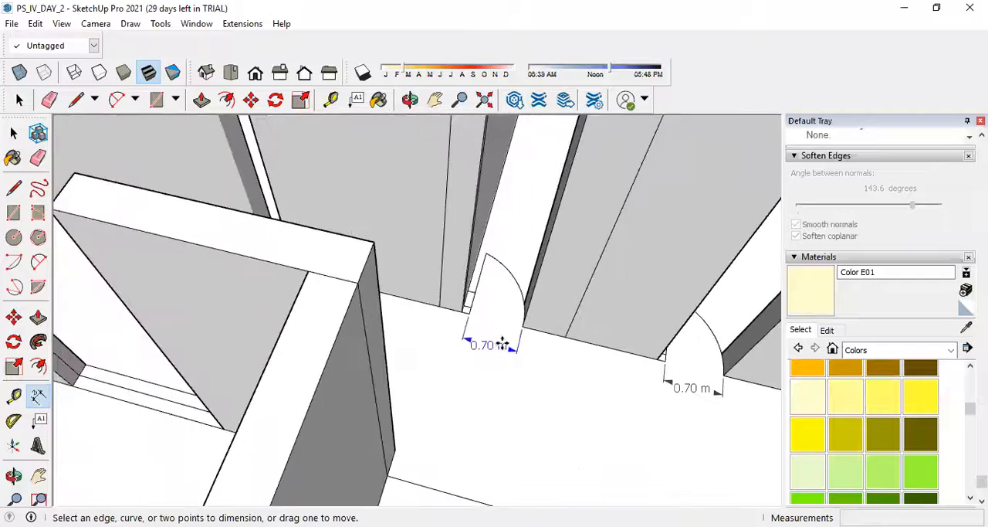
scroll(502, 345, "down", 3)
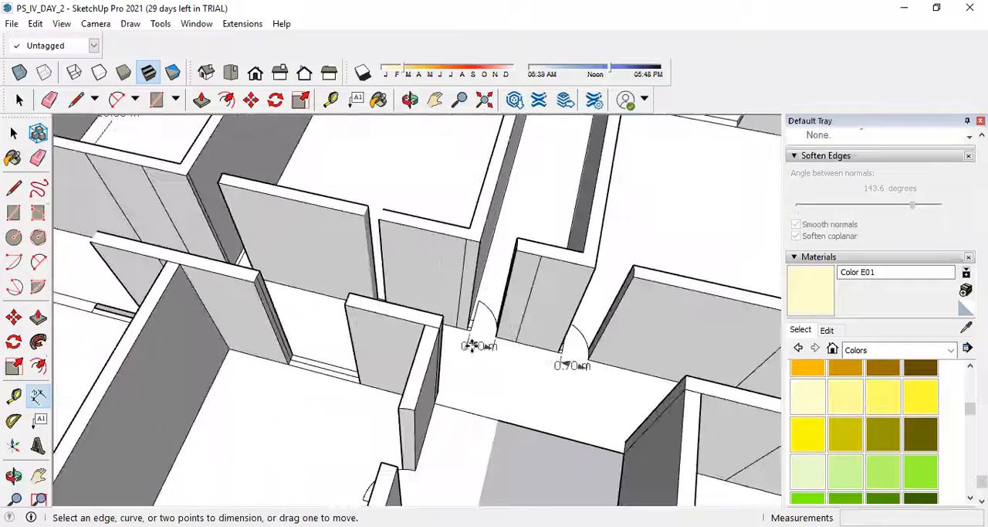
scroll(403, 296, "down", 2)
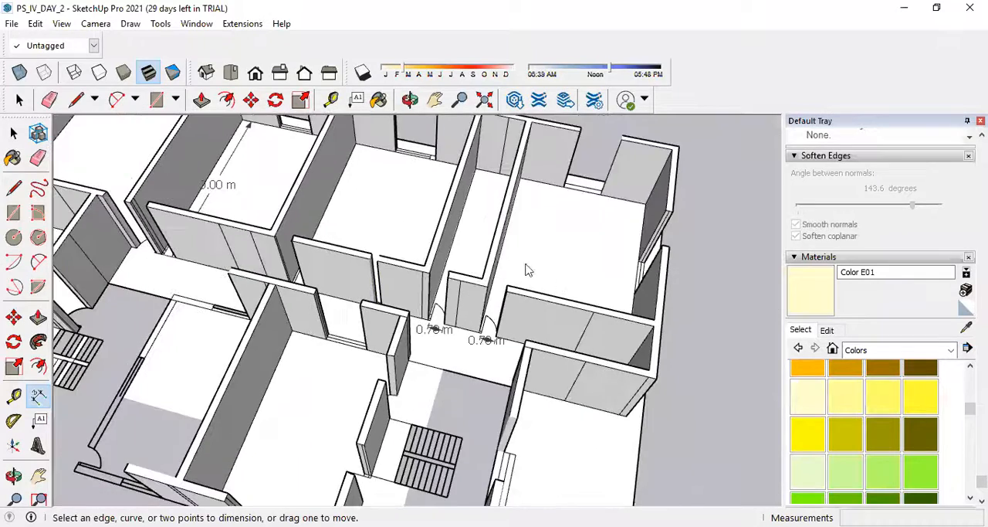
scroll(473, 340, "up", 4)
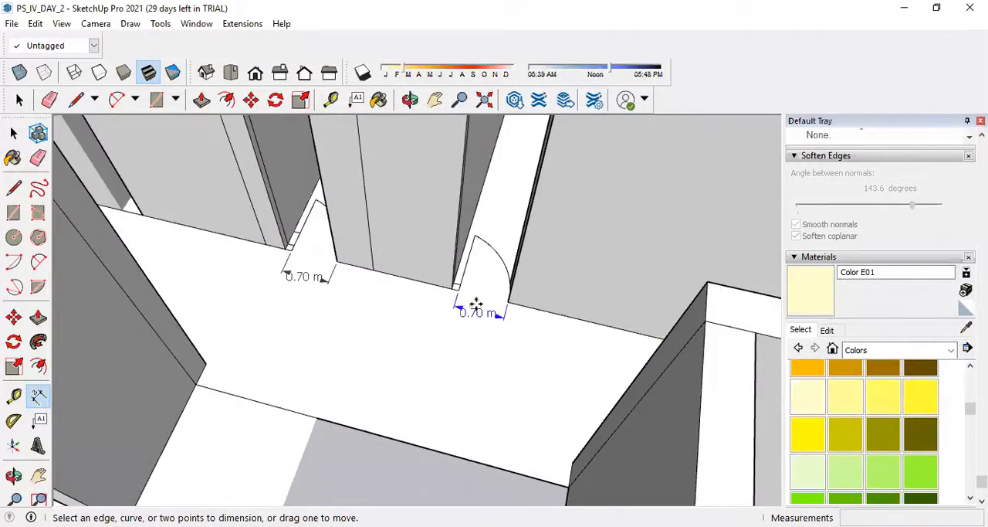
scroll(477, 304, "down", 3)
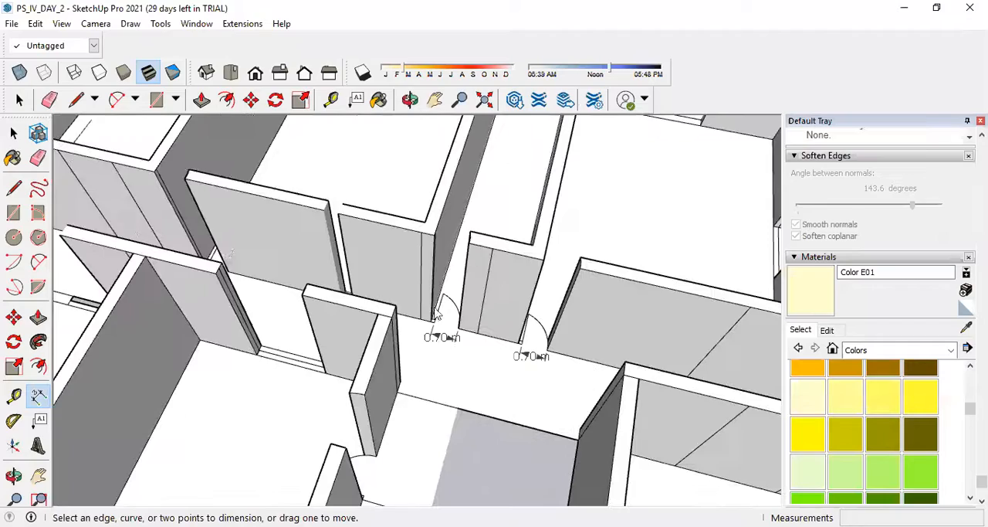
scroll(163, 231, "down", 3)
middle_click_drag(164, 231, 267, 258)
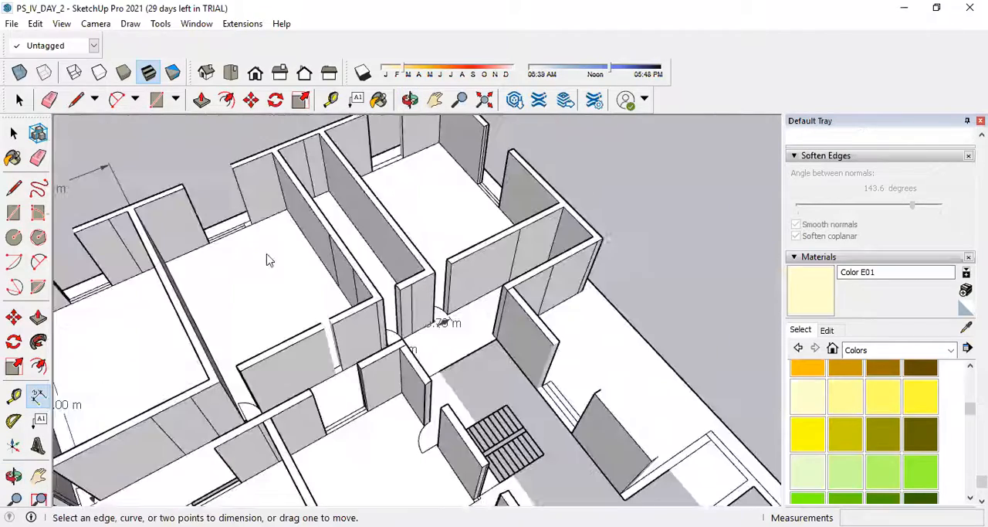
Dimension the door opening's width for the room beside the large corner room at floor level, on the corridor side.
scroll(325, 279, "down", 2)
scroll(325, 279, "up", 3)
scroll(312, 344, "up", 3)
scroll(343, 328, "up", 3)
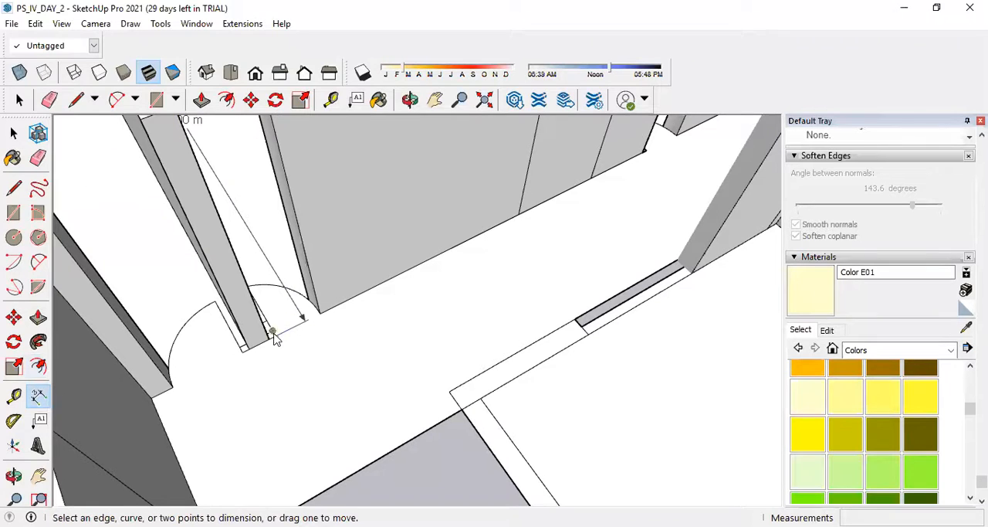
left_click(275, 338)
left_click(314, 316)
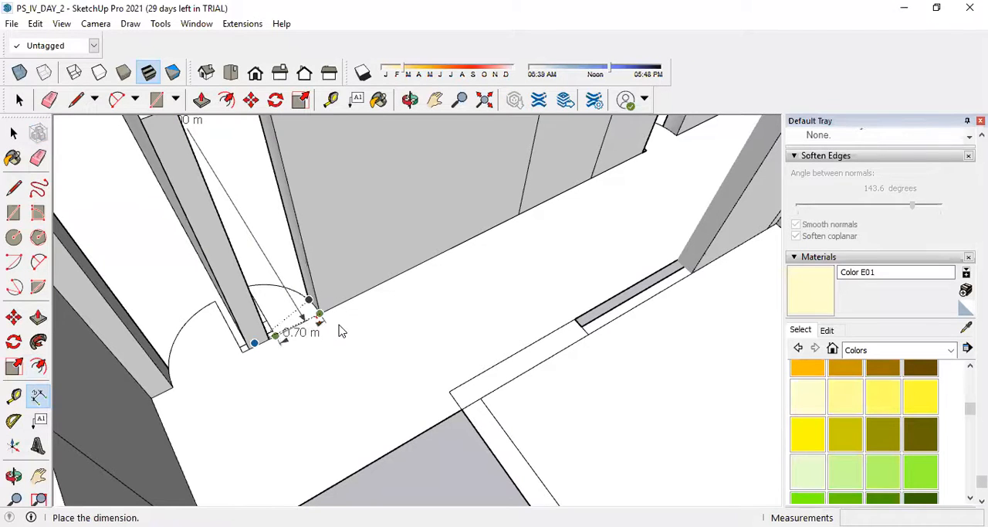
left_click(347, 332)
scroll(337, 429, "down", 3)
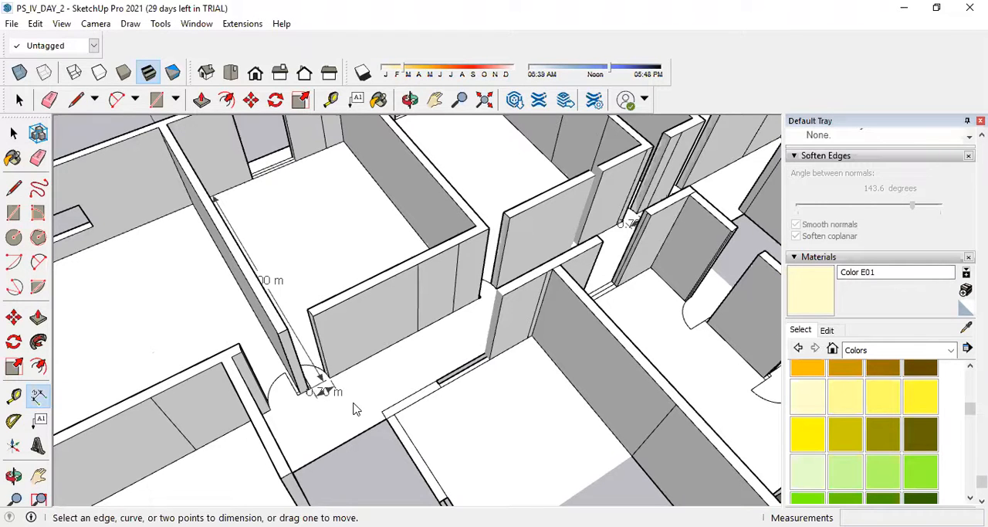
Draw a straight 0.30 m line across the curved top end of the corridor wall, at the doorway next to the narrow room's.
scroll(425, 274, "down", 10)
middle_click_drag(600, 315, 585, 341)
scroll(494, 363, "up", 10)
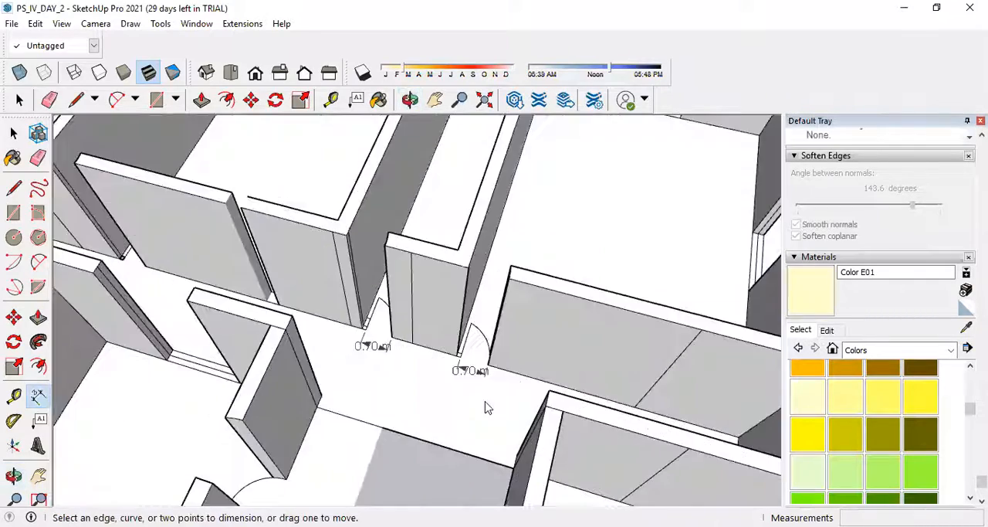
middle_click_drag(499, 345, 680, 341)
scroll(600, 318, "down", 5)
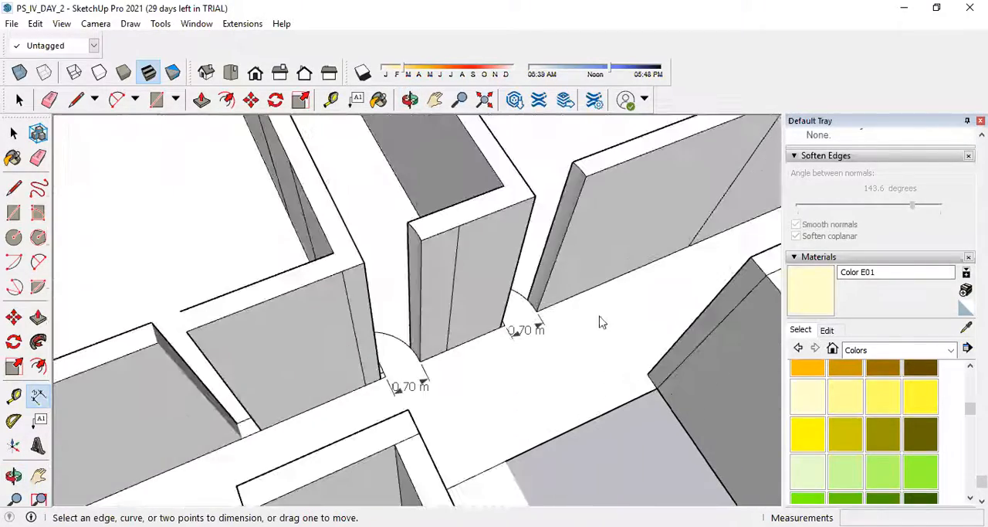
scroll(611, 198, "up", 2)
scroll(611, 203, "up", 2)
scroll(564, 216, "down", 3)
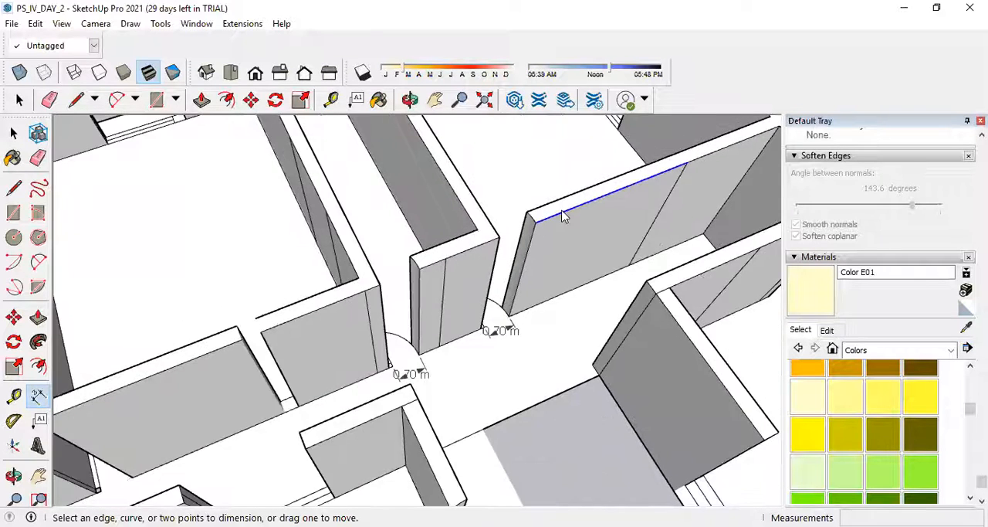
scroll(273, 201, "up", 3)
left_click(13, 188)
left_click(14, 188)
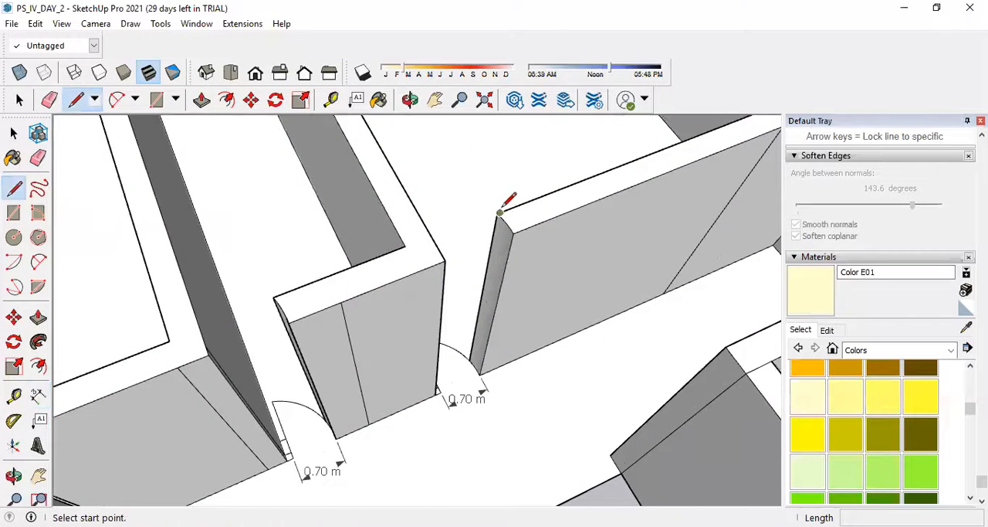
left_click(502, 215)
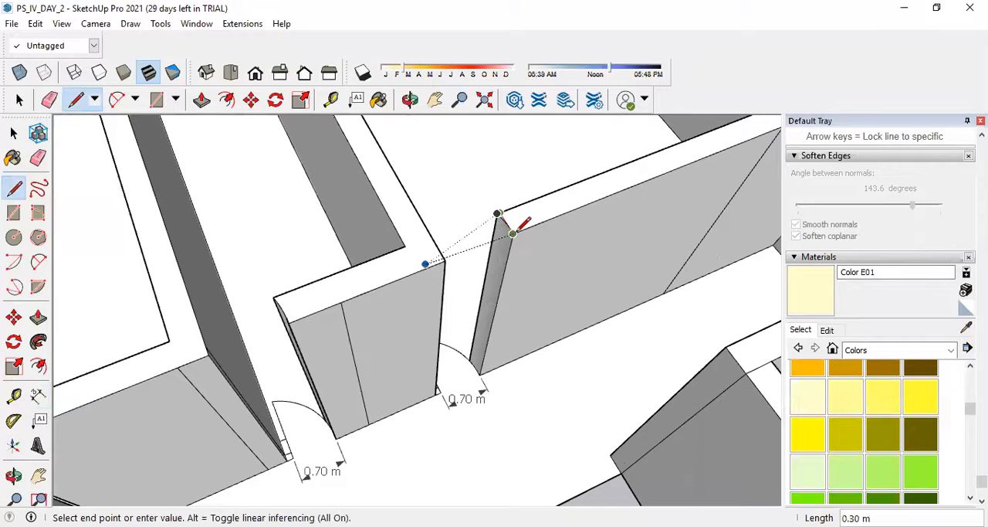
key("Escape")
scroll(508, 205, "up", 5)
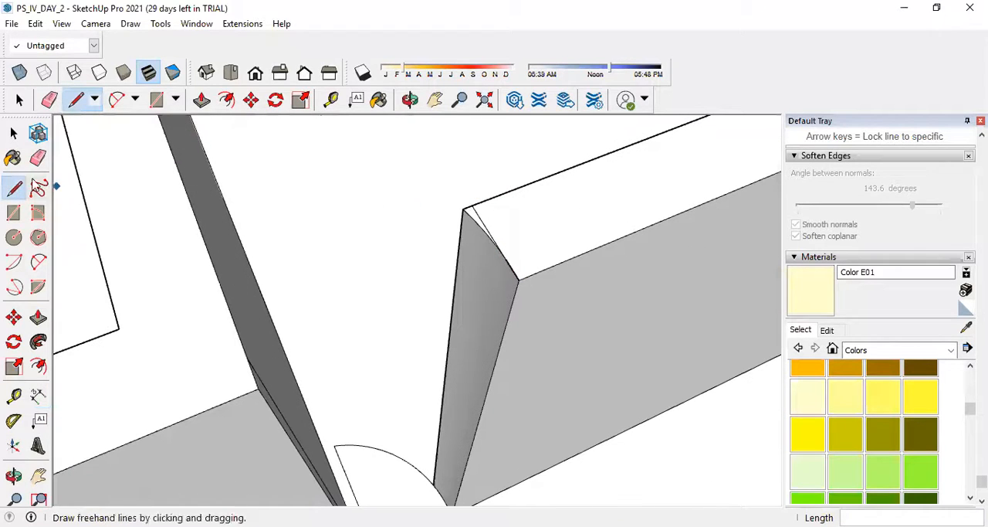
Push the curved sliver at the wall end down 4.00 m and erase the leftover vertical seam on the end face.
key("e")
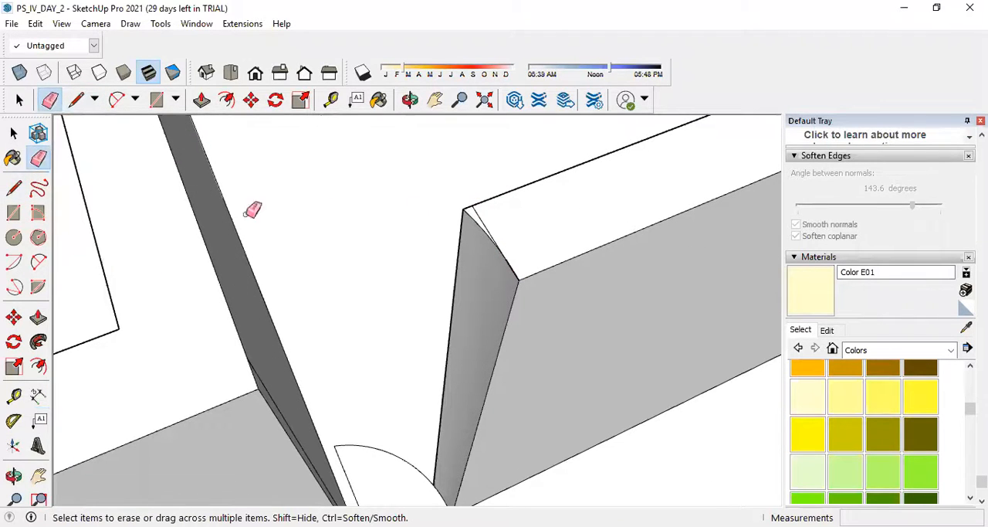
left_click(39, 316)
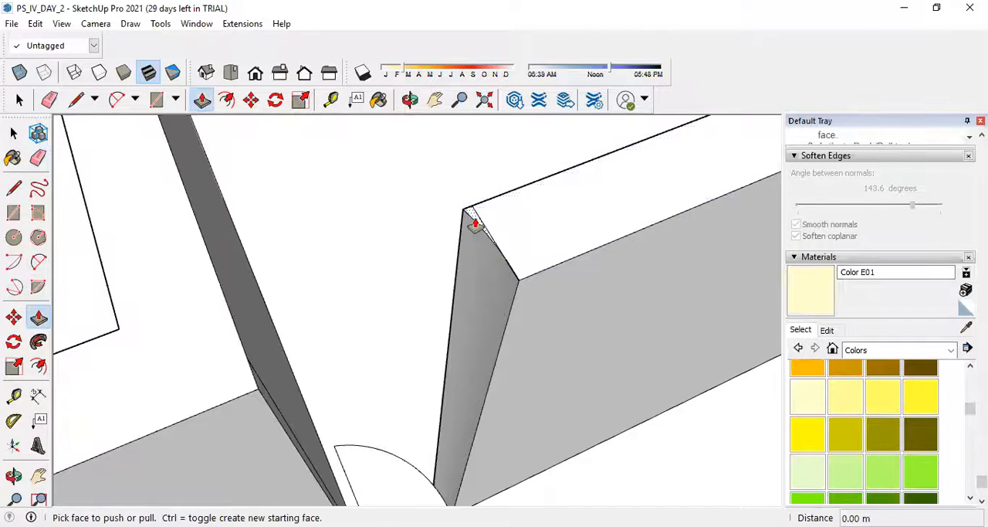
left_click(474, 223)
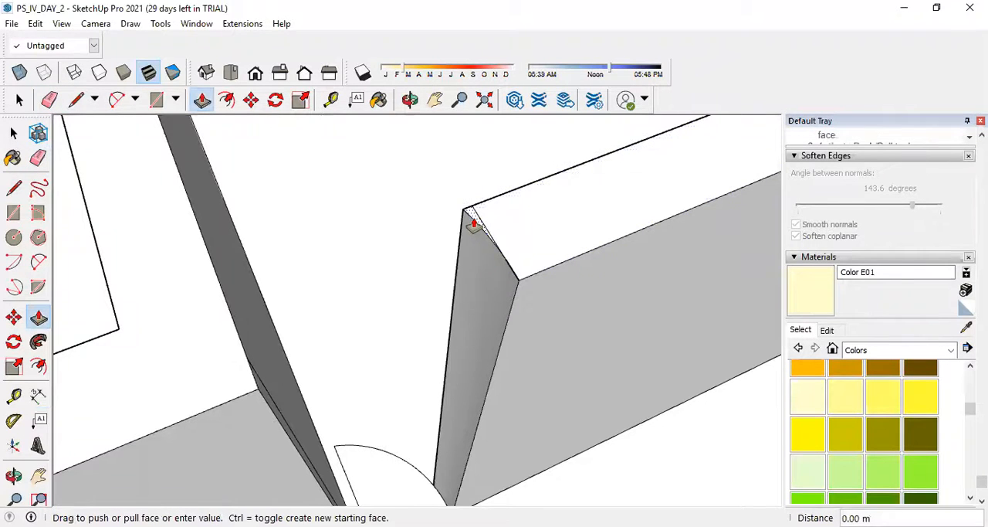
left_click(438, 497)
mouse_move(500, 292)
middle_mouse_down()
mouse_move(471, 340)
mouse_move(614, 253)
middle_mouse_up()
key("e")
left_click(530, 223)
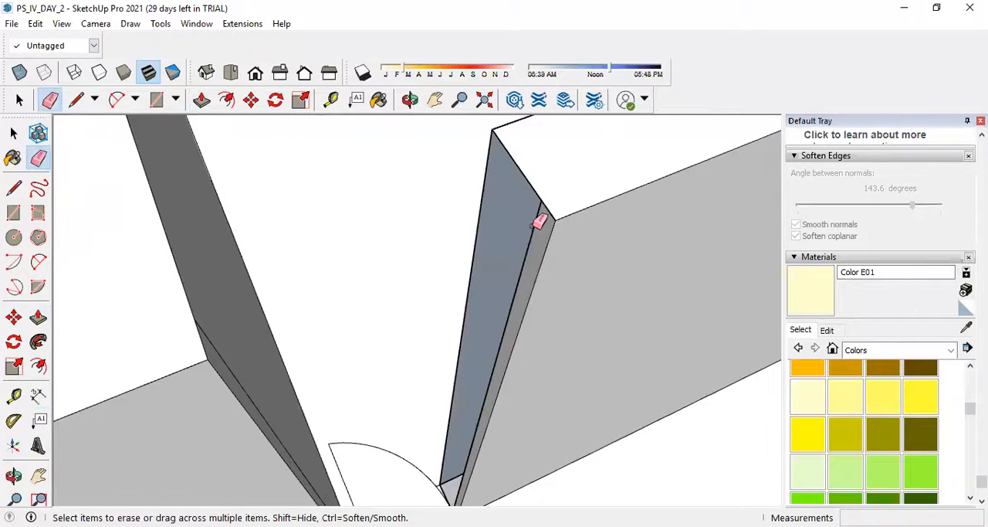
mouse_move(543, 223)
middle_mouse_down()
mouse_move(545, 214)
mouse_move(558, 229)
mouse_move(529, 203)
middle_mouse_up()
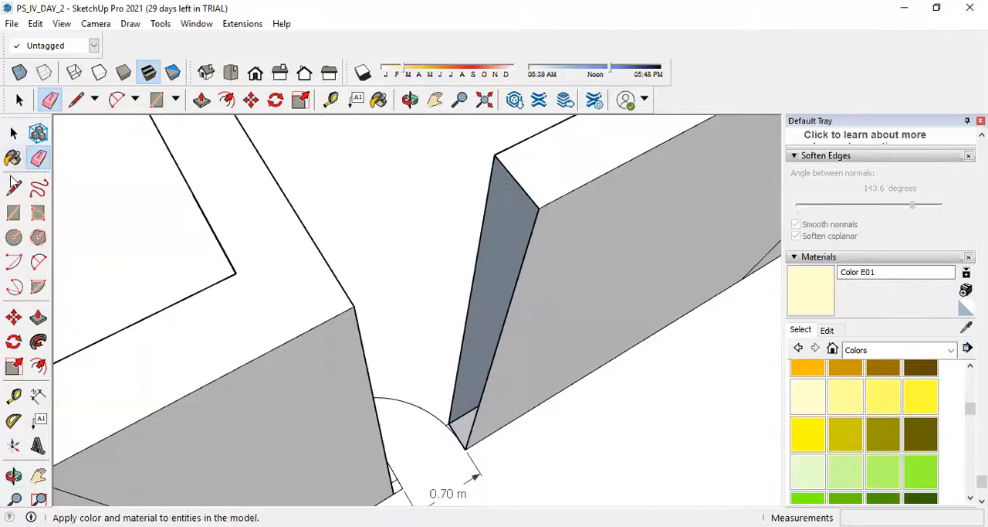
Try to close the wall's open end with a 0.30 m line across its top edge.
left_click(14, 188)
left_click(494, 155)
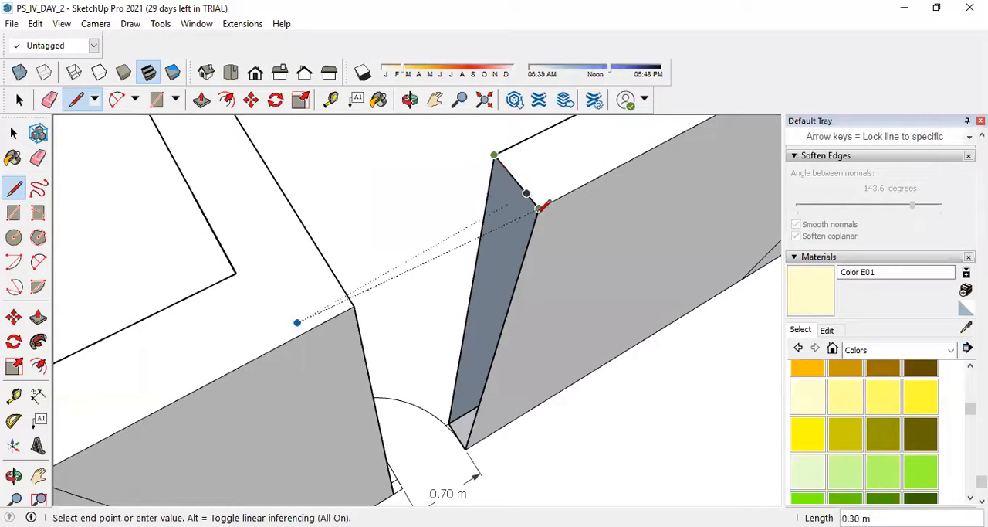
left_click(538, 209)
middle_click_drag(538, 202, 530, 176)
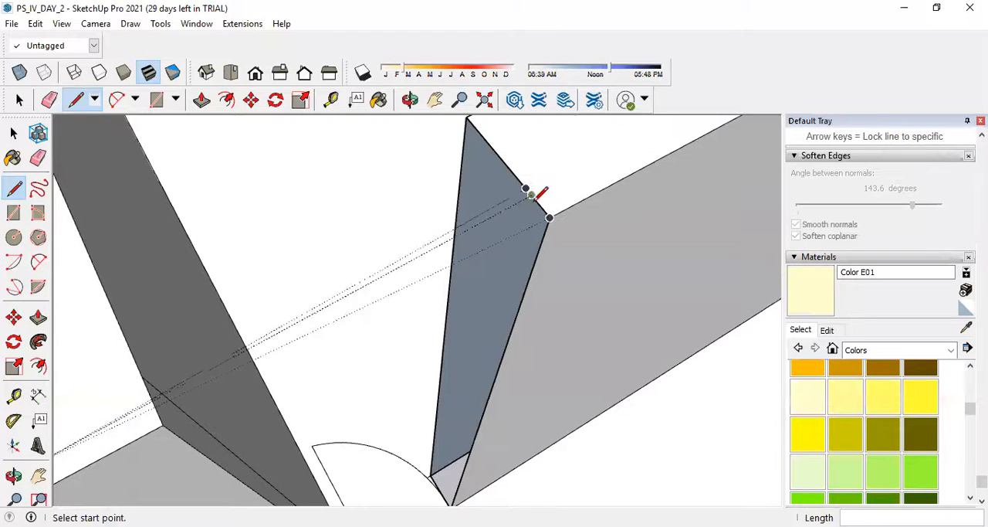
Erase the door-swing arc, the door leaf line and the width dimension at this doorway.
left_click(13, 133)
middle_click_drag(517, 181, 498, 247)
scroll(463, 401, "up", 6)
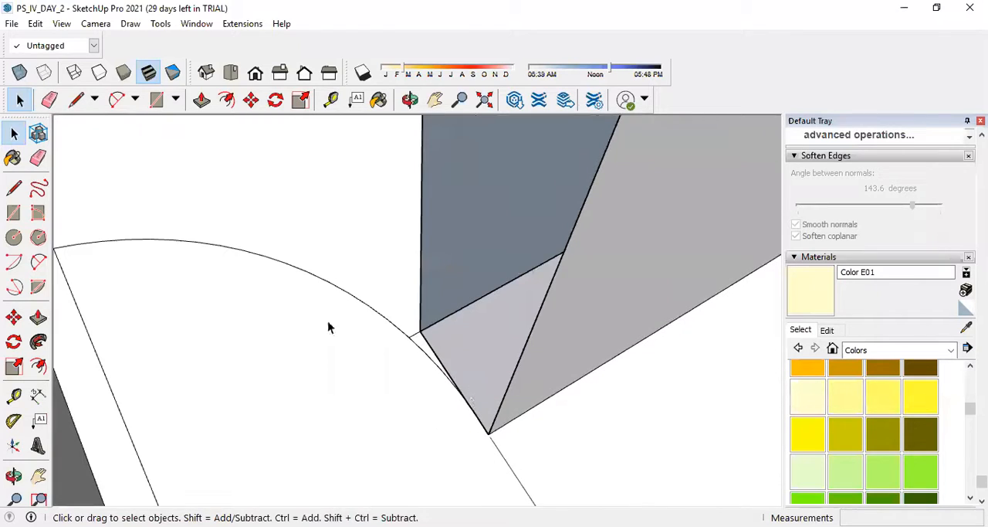
left_click(37, 158)
left_click(426, 358)
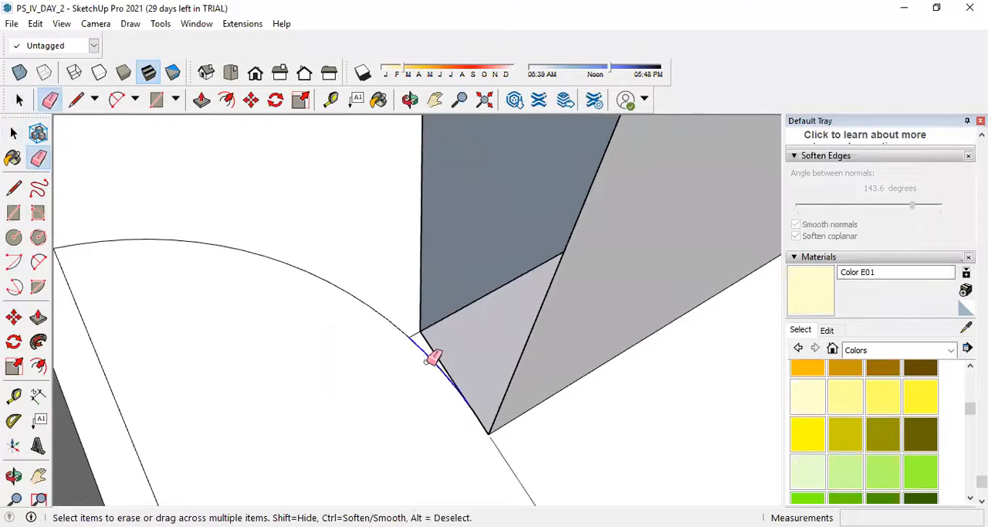
left_click(416, 334)
left_click(346, 294)
left_click(117, 397)
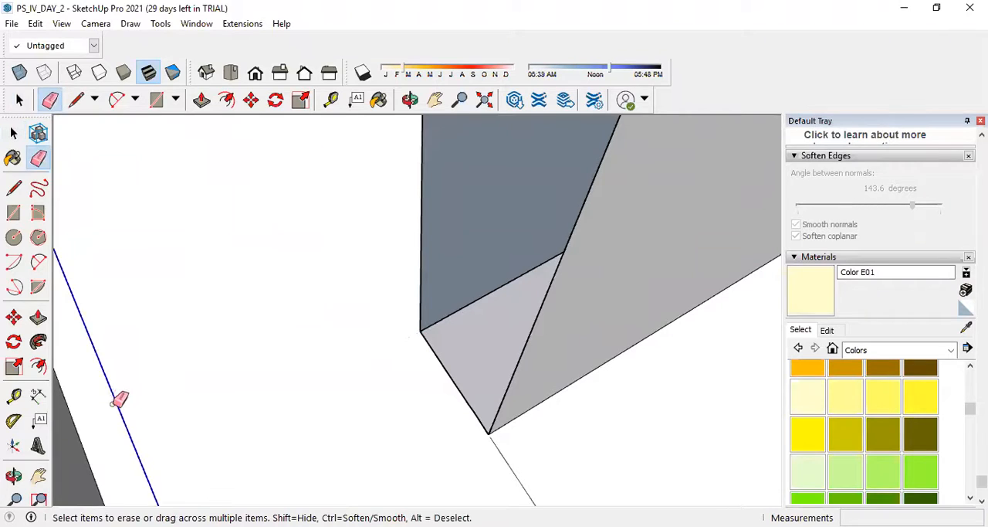
left_click(496, 454)
scroll(426, 422, "down", 4)
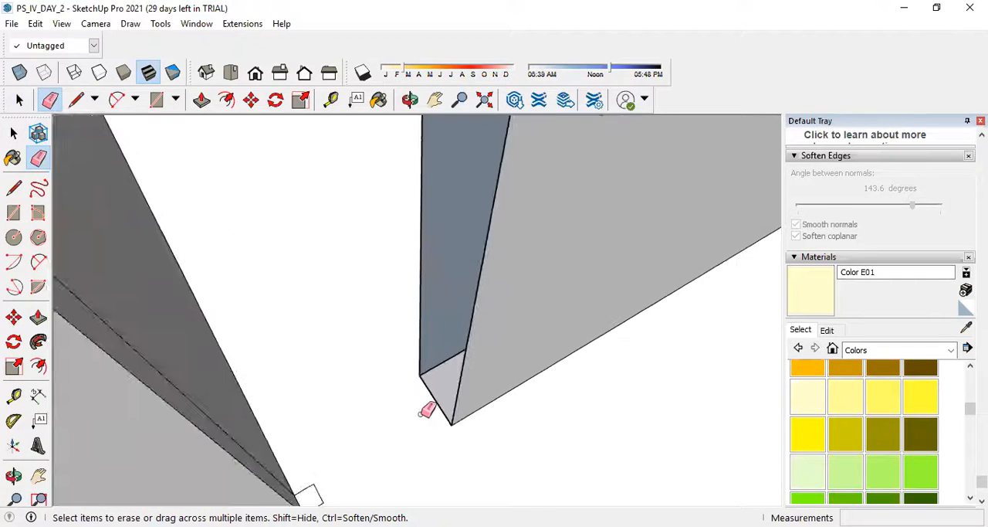
Close the wall's open end face with a 0.30 m line along its bottom edge.
left_click(13, 188)
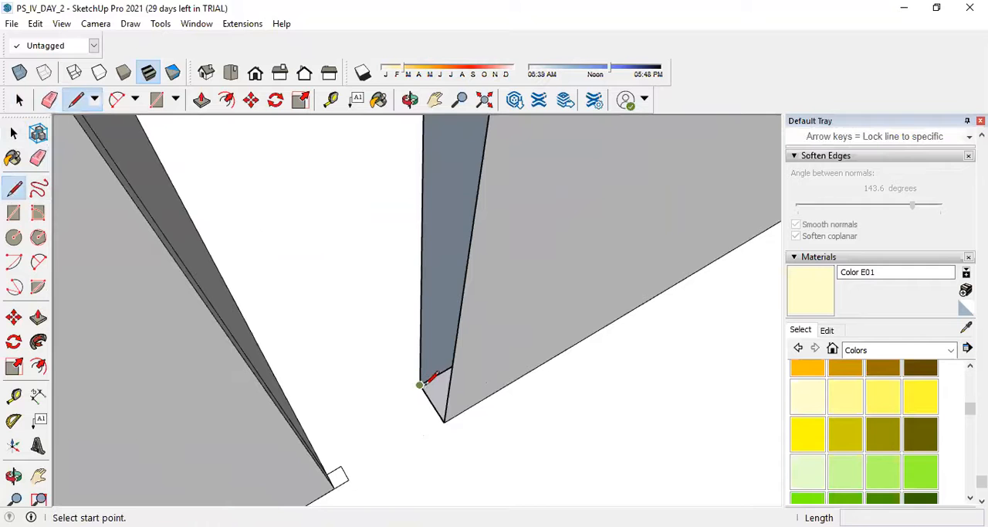
left_click(419, 383)
left_click(444, 420)
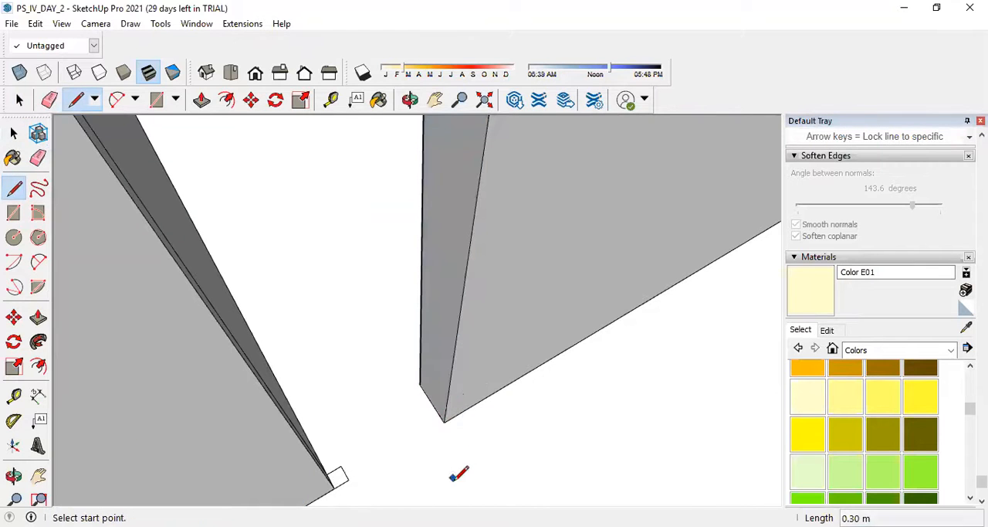
Pull the wall's end face 0.22 m into the doorway and erase the leftover seam lines on its top.
scroll(459, 467, "down", 5)
scroll(463, 448, "up", 4)
middle_click_drag(479, 392, 494, 348)
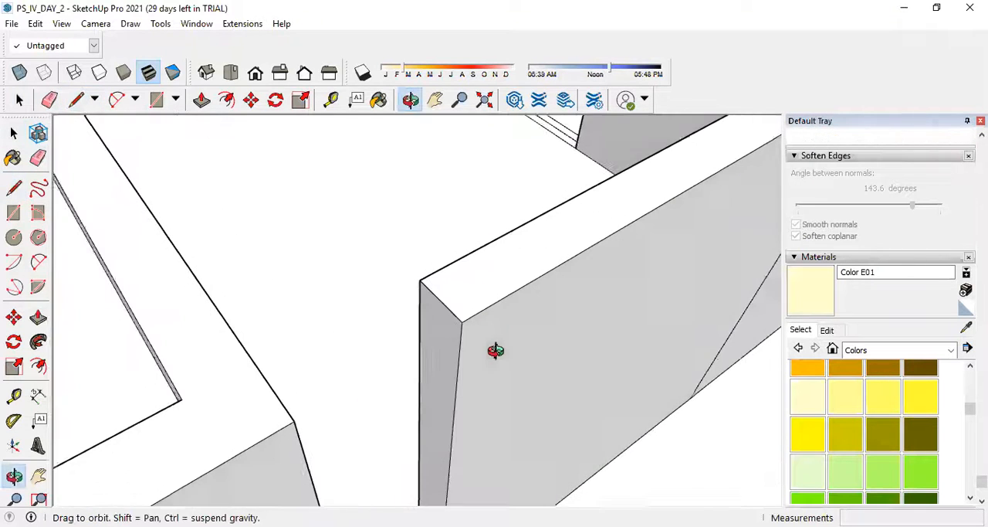
left_click(37, 316)
left_click(446, 398)
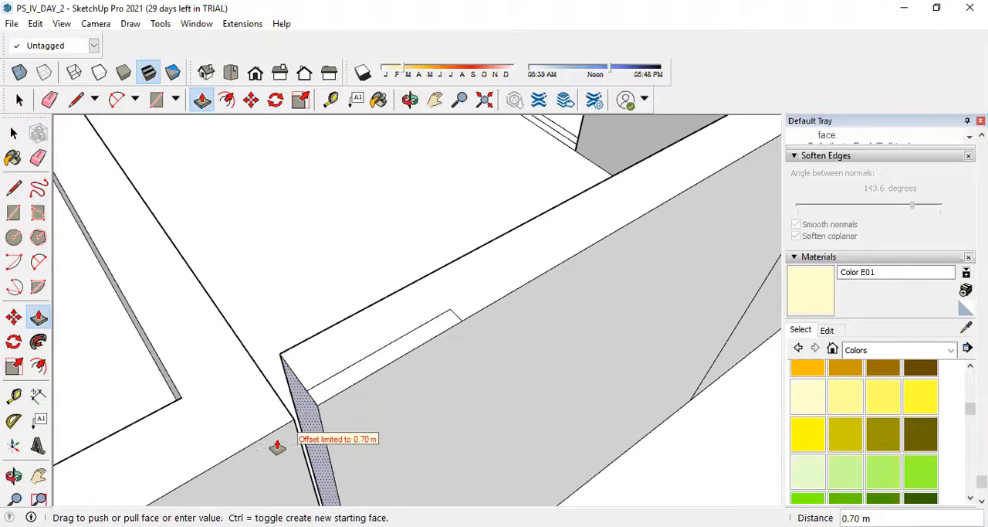
left_click(397, 399)
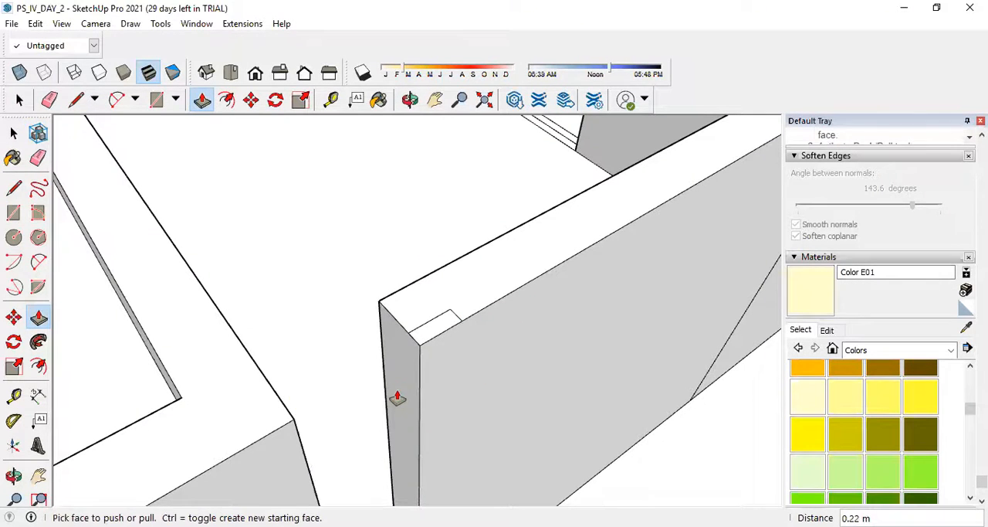
left_click(39, 158)
left_click(453, 311)
middle_click_drag(488, 311, 497, 311)
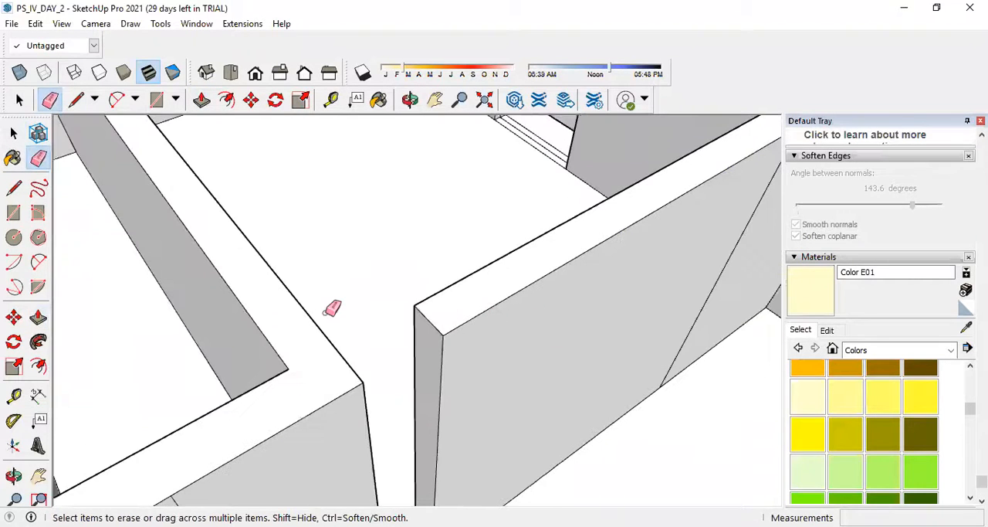
Extend the wall end 0.48 m to the opposite jamb, and try to push it back 1.20 m to widen the doorway.
left_click(38, 316)
left_click(437, 365)
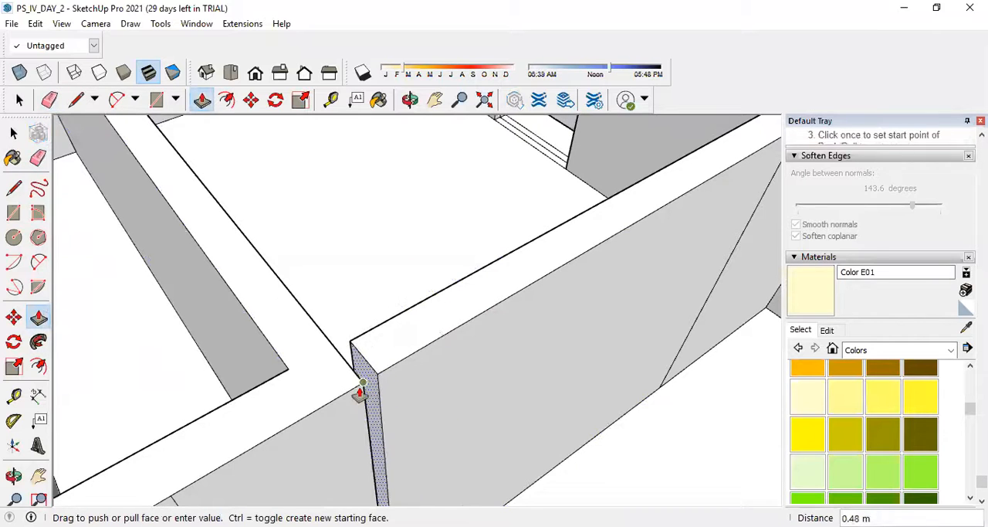
left_click(360, 390)
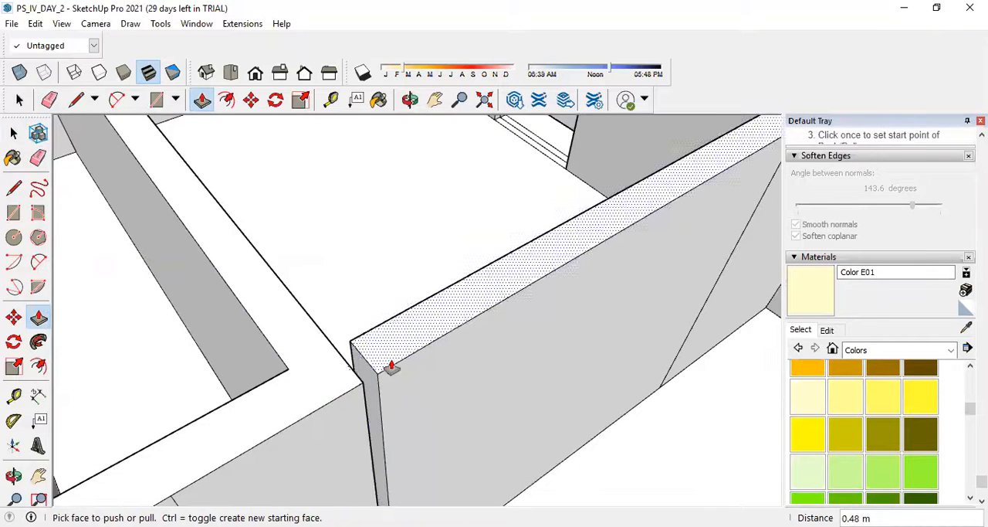
left_click(370, 377)
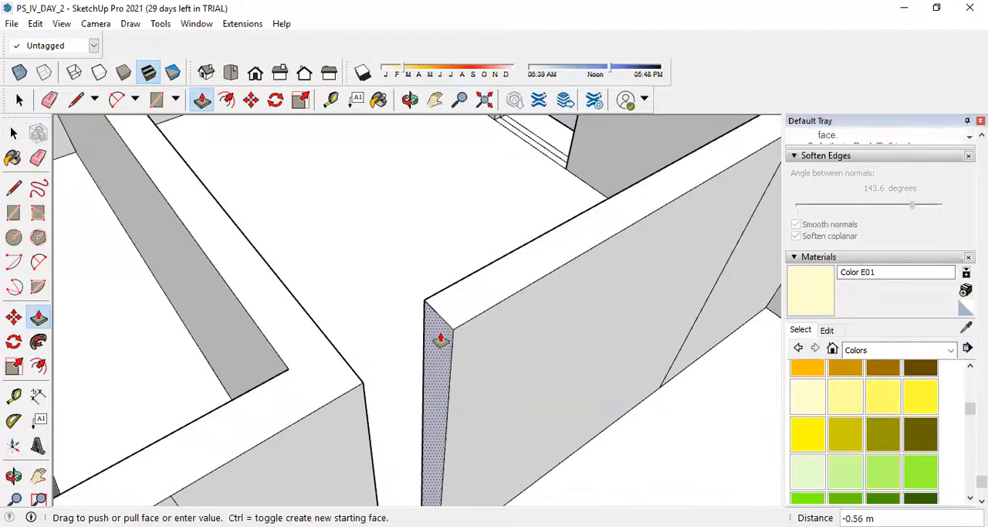
key("Return")
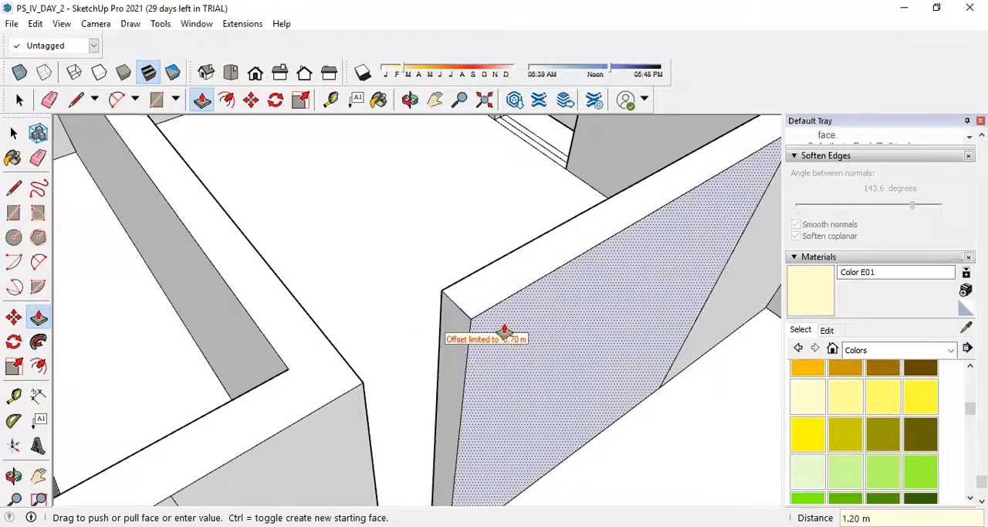
left_click(449, 361)
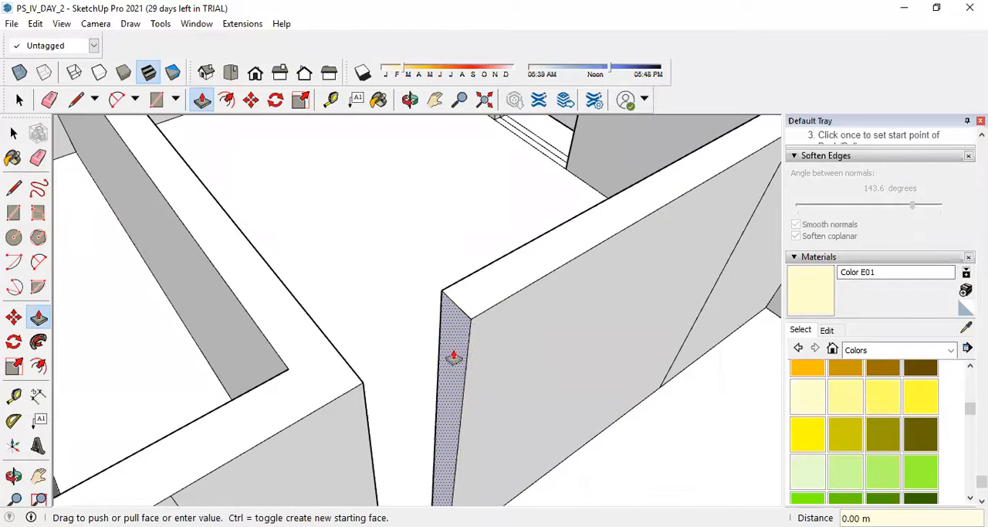
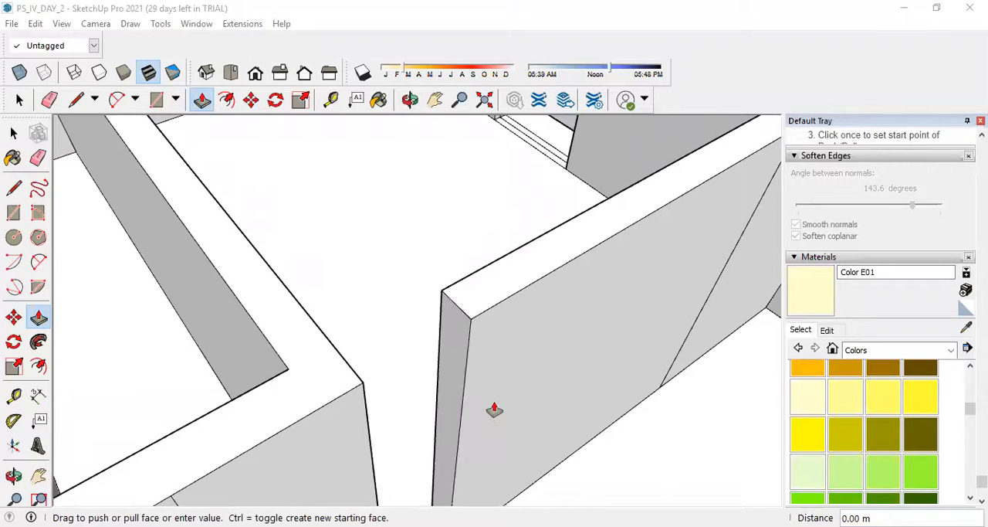
Try to extend the wall's end face 0.80 m across the doorway to the opposite jamb.
scroll(395, 447, "down", 5)
scroll(435, 376, "up", 8)
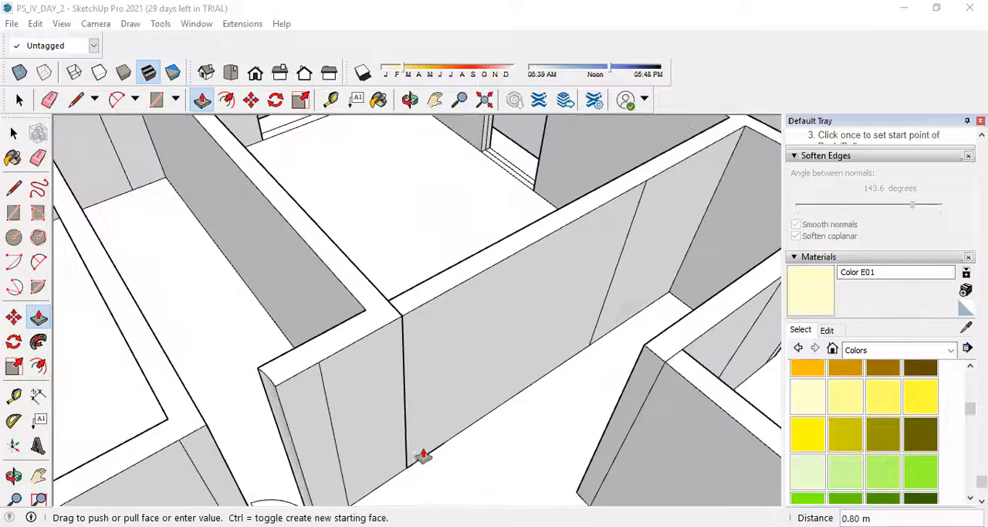
scroll(422, 384, "down", 5)
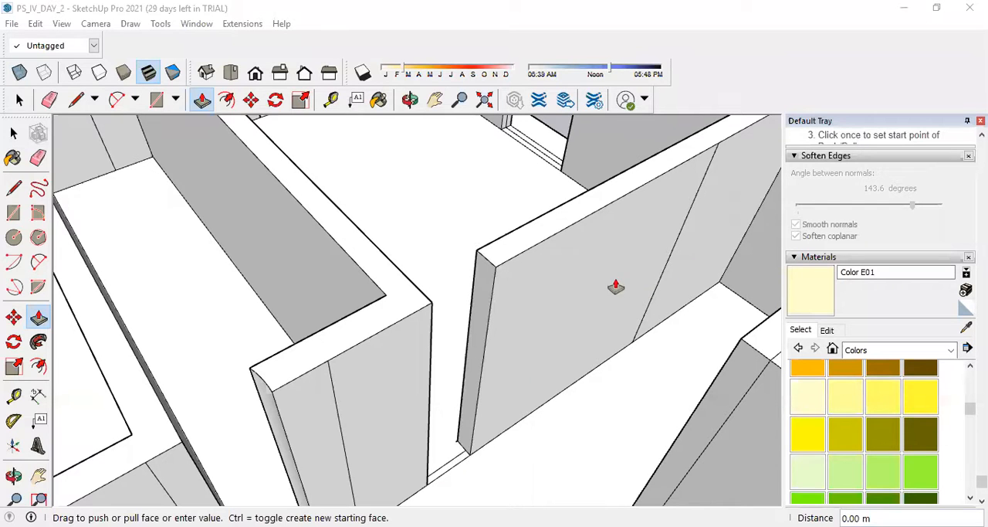
left_click(474, 264)
left_click(431, 303)
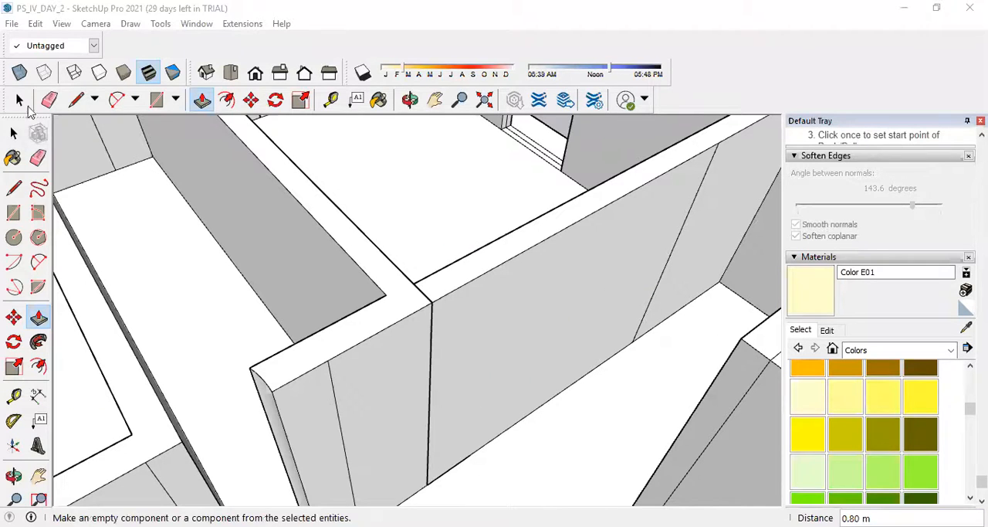
Erase the stray stub line at the bottom corner of the wall's end face.
left_click(23, 105)
middle_click_drag(495, 332, 857, 394)
scroll(469, 306, "up", 5)
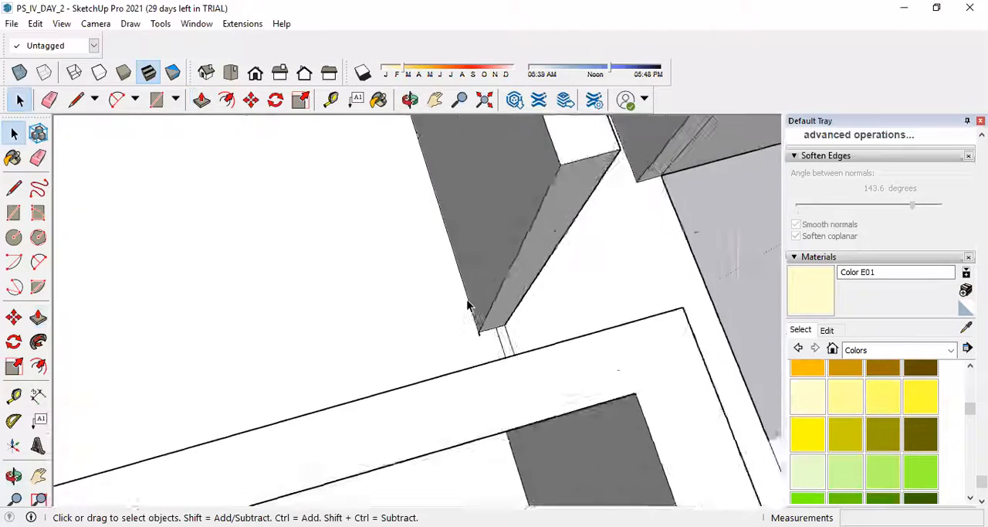
scroll(480, 351, "up", 3)
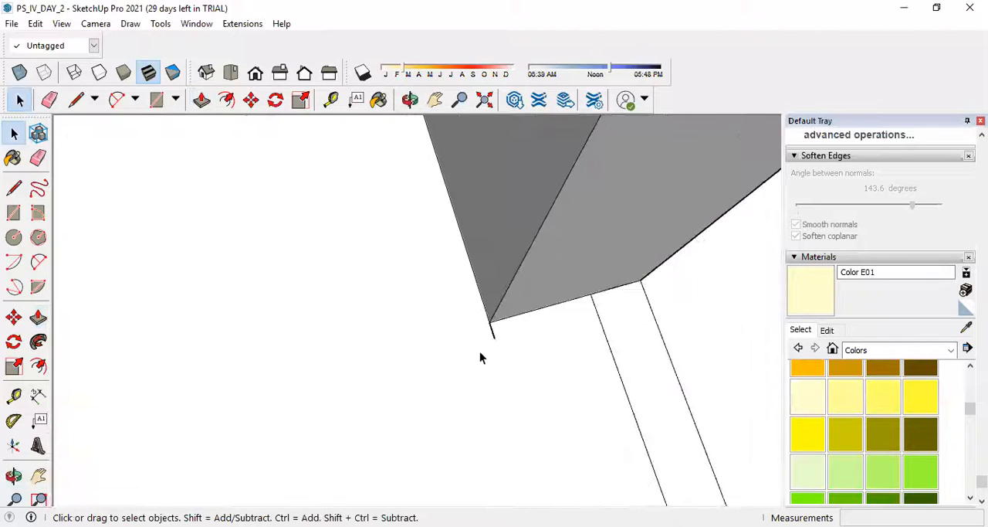
left_click(38, 157)
mouse_move(519, 391)
middle_mouse_down()
mouse_move(566, 414)
mouse_move(350, 407)
mouse_move(443, 388)
mouse_move(292, 356)
mouse_move(178, 293)
middle_mouse_up()
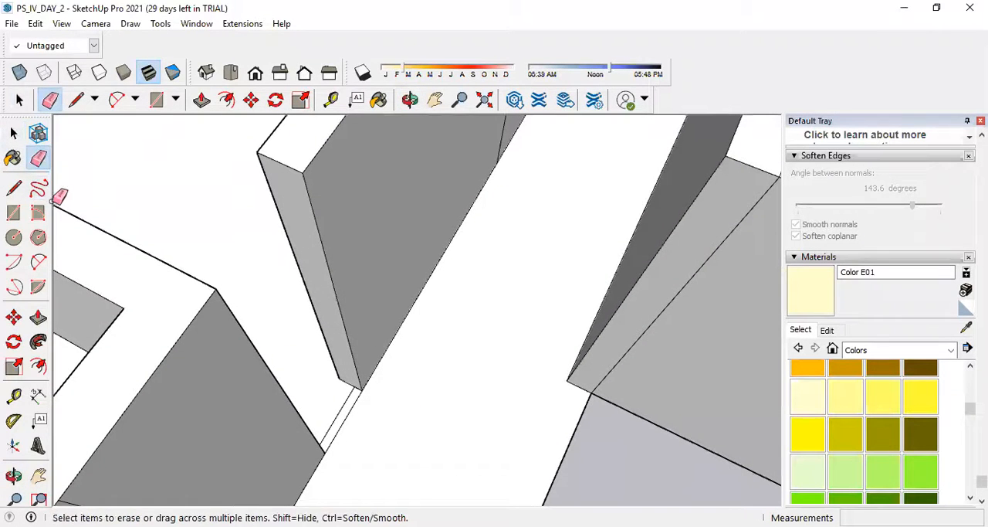
Try to push the wall's end face back along the wall to widen the doorway.
left_click(38, 317)
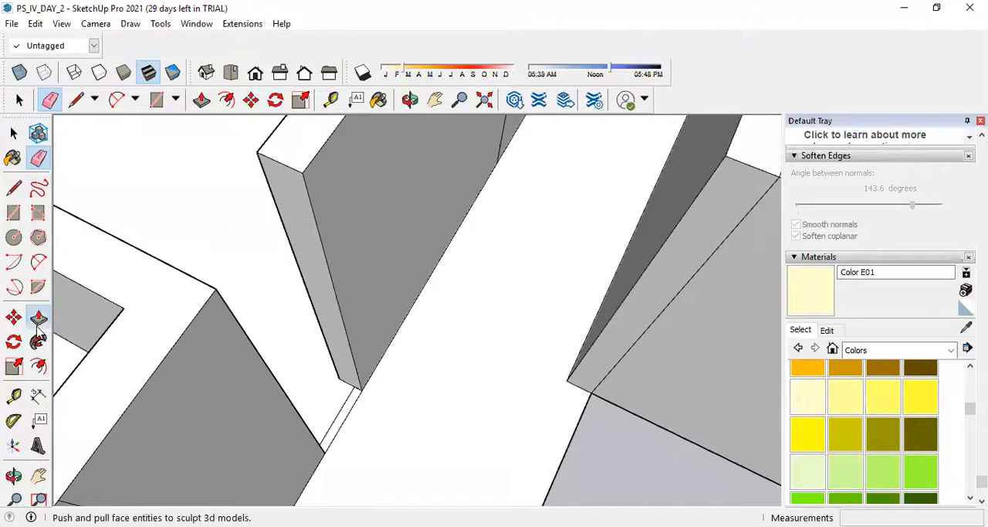
left_click(321, 303)
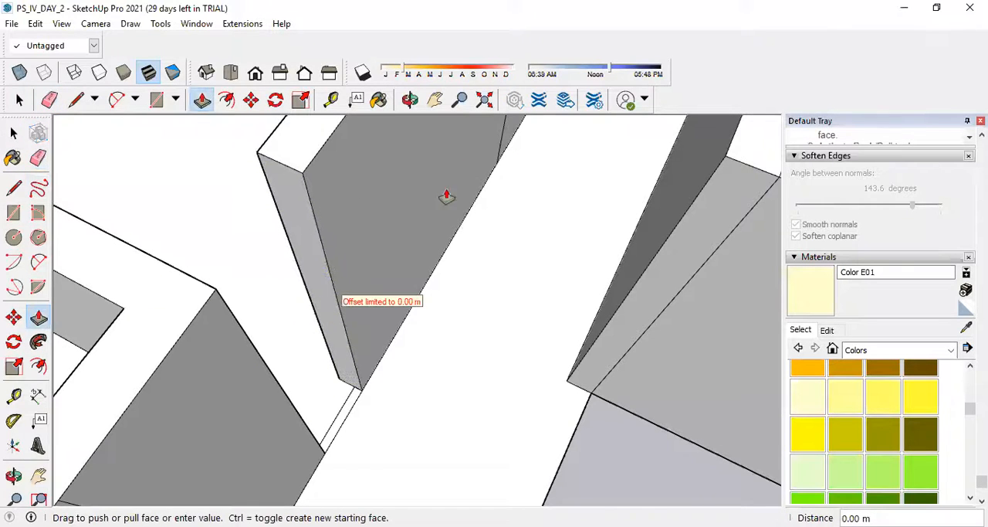
left_click(502, 153)
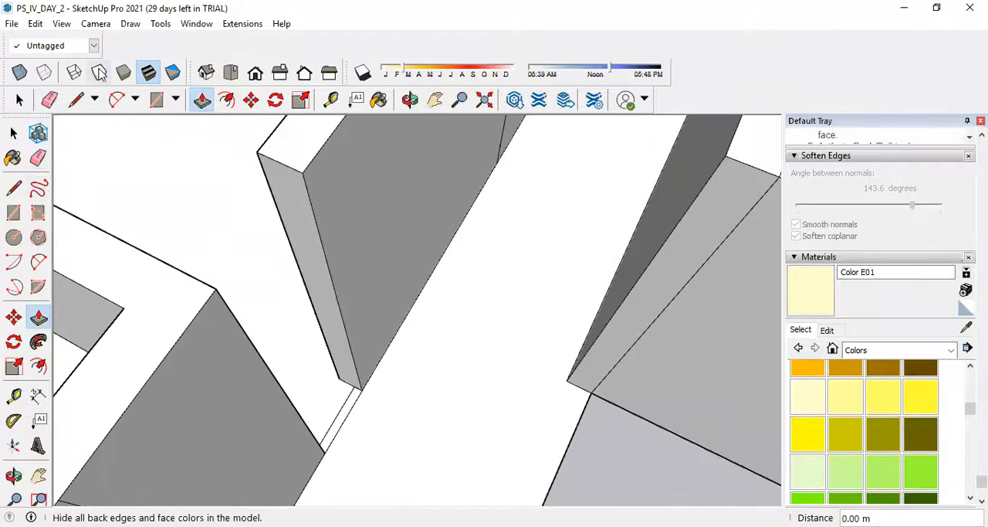
With X-ray display on, pull the wall's end face 0.49 m into the doorway and erase the leftover seam lines at its base.
left_click(19, 71)
scroll(348, 329, "up", 2)
middle_click_drag(347, 374, 442, 379)
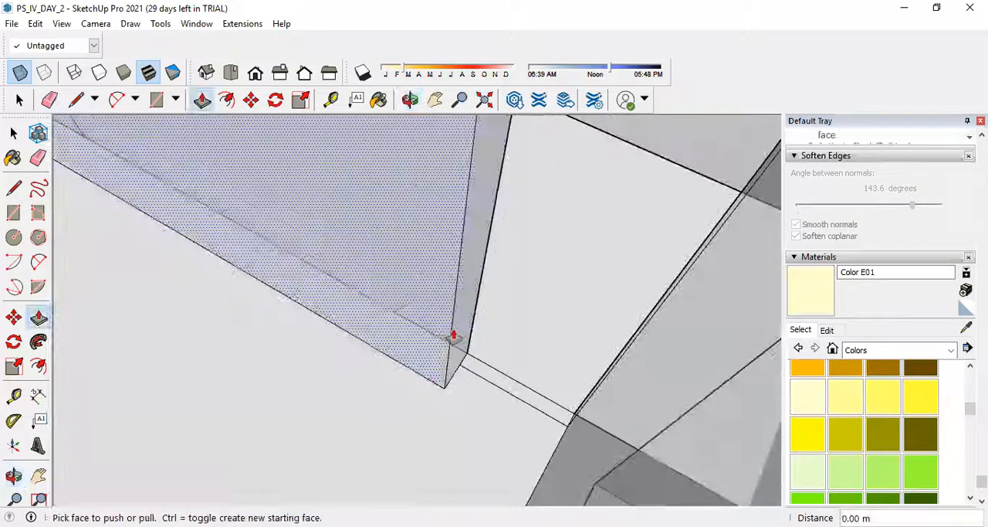
left_click(461, 335)
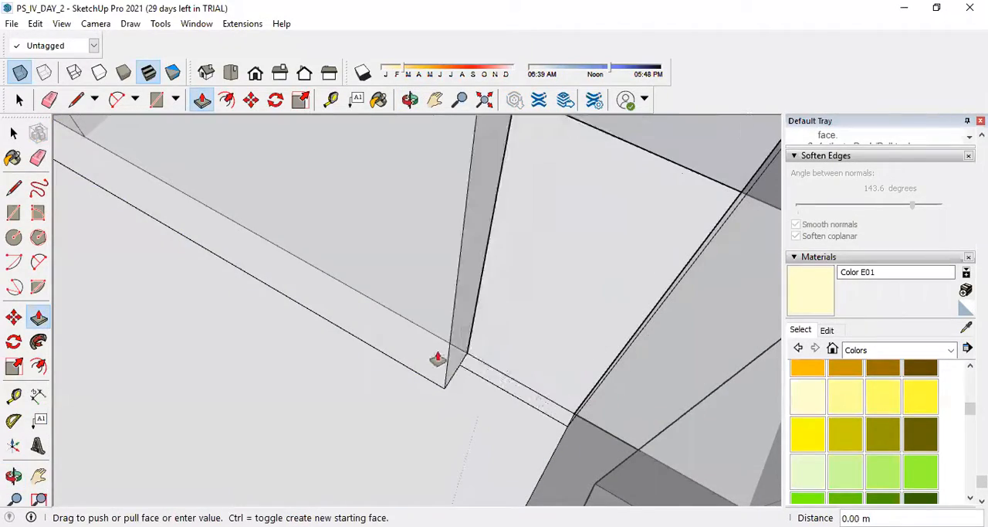
left_click(531, 399)
left_click(37, 158)
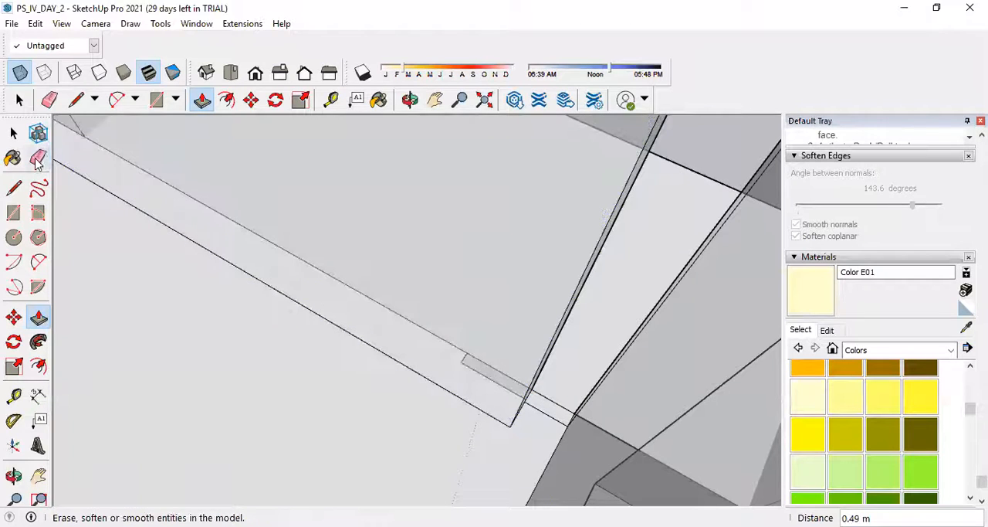
left_click(473, 360)
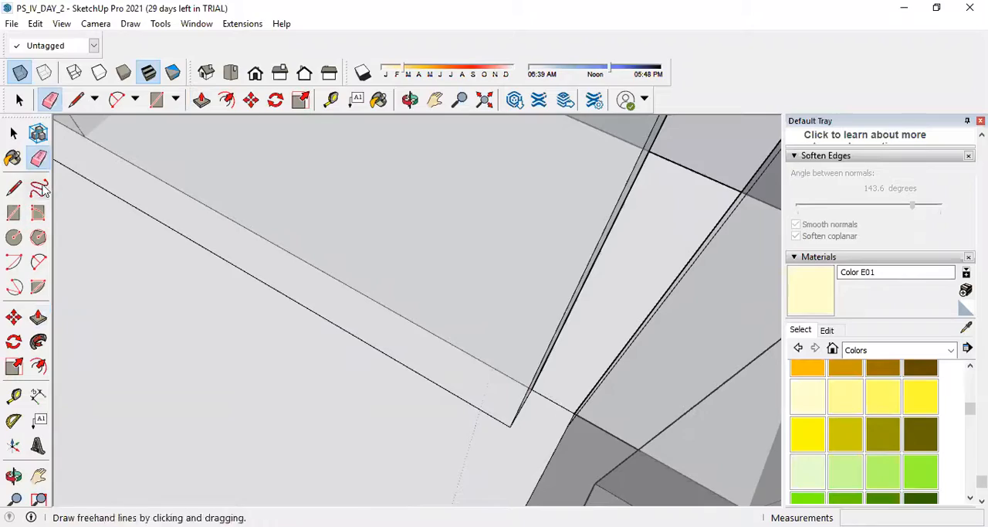
Push the wall's end face back 1.63 m to widen the doorway, and turn off the X-ray display.
left_click(38, 317)
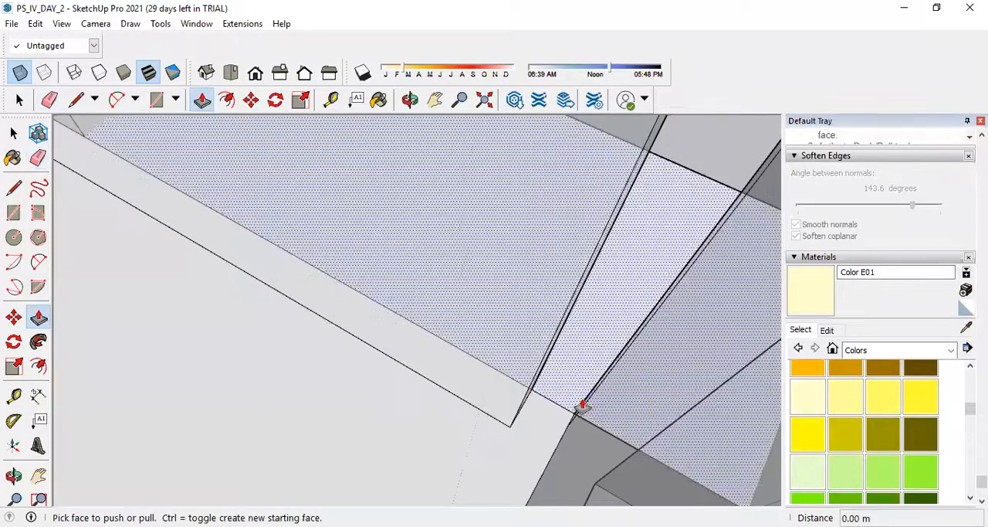
scroll(533, 388, "up", 3)
left_click(524, 367)
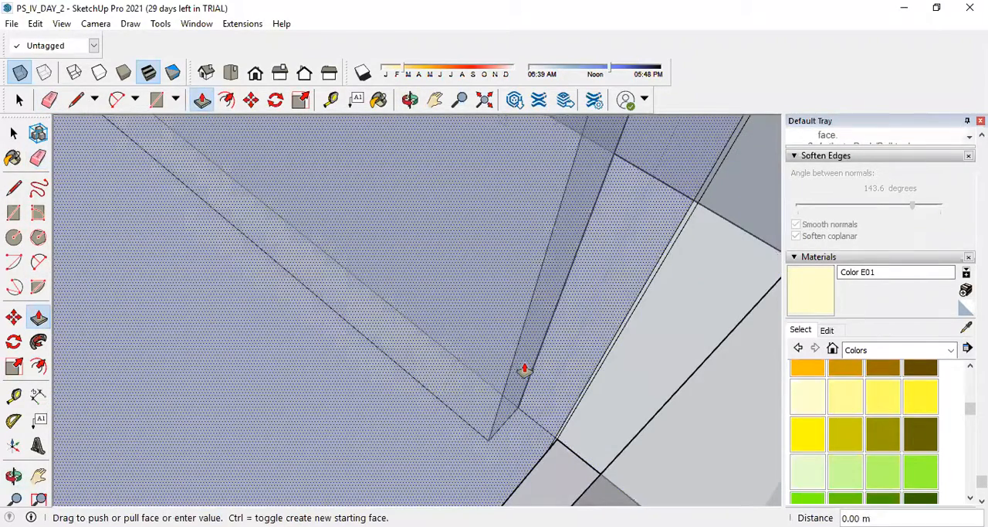
left_click(571, 472)
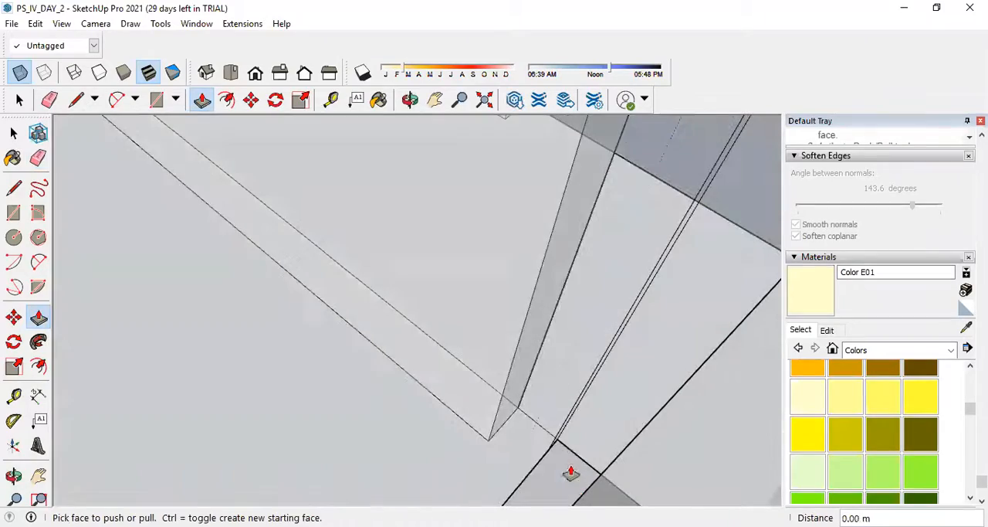
scroll(508, 349, "down", 2)
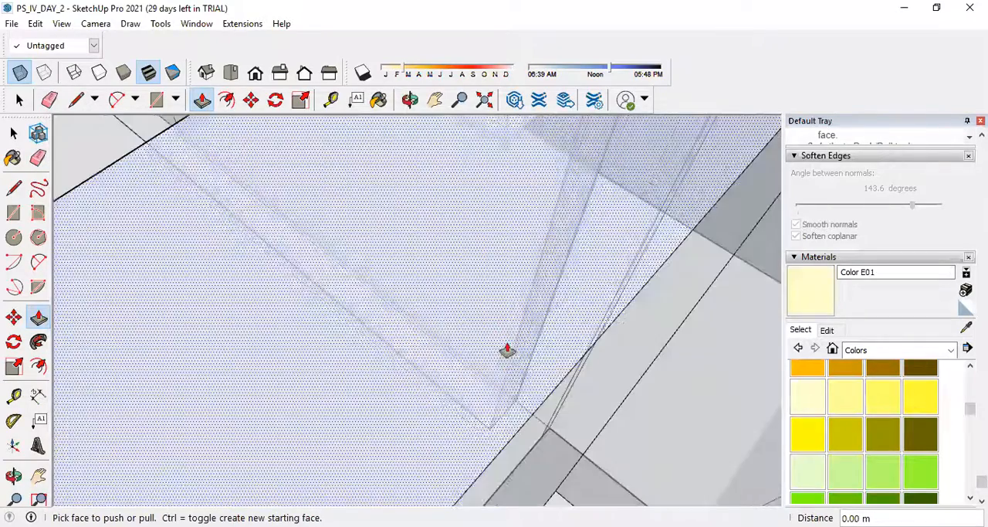
scroll(555, 474, "down", 3)
scroll(583, 363, "up", 2)
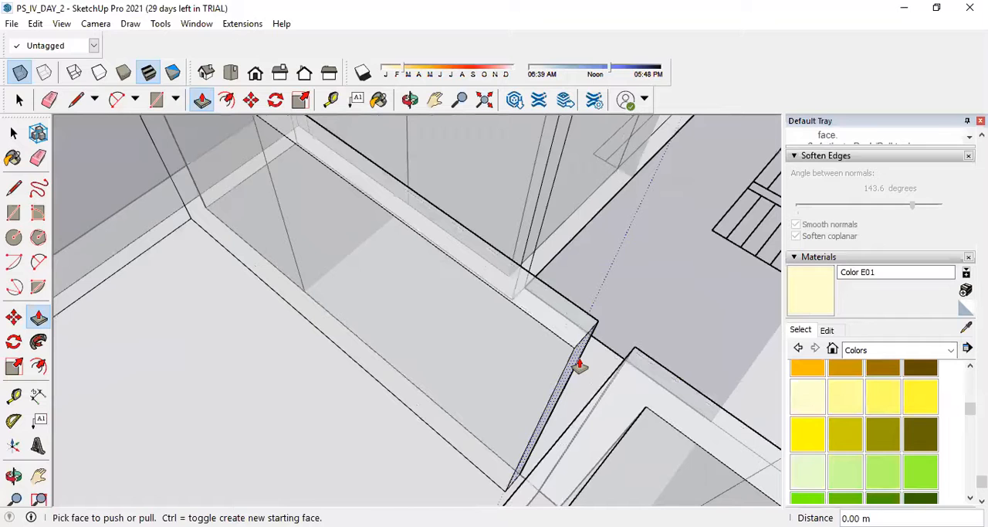
left_click(572, 364)
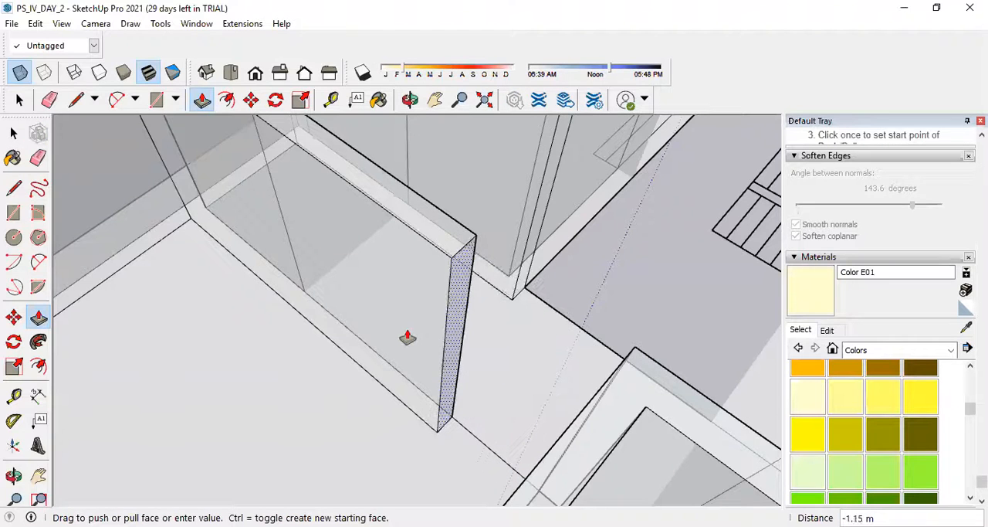
left_click(340, 328)
scroll(370, 340, "down", 3)
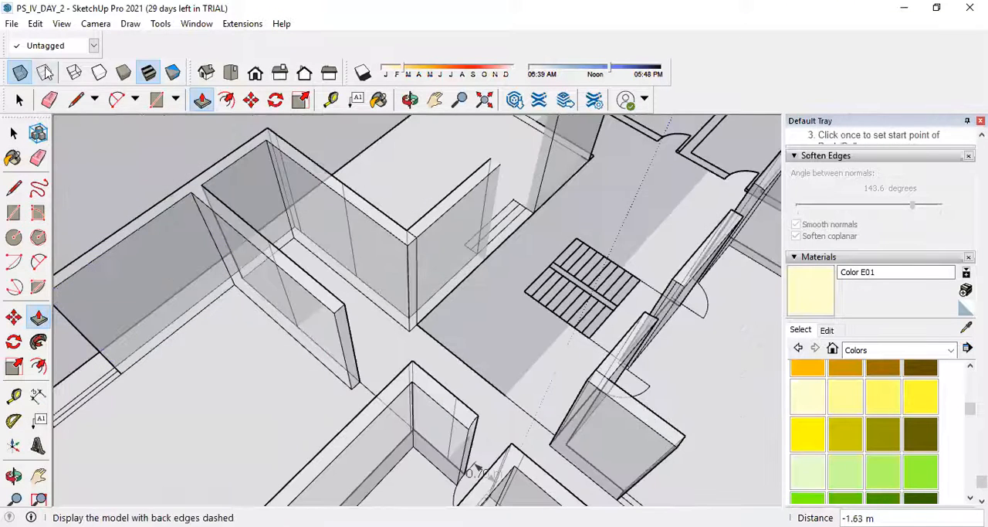
left_click(20, 72)
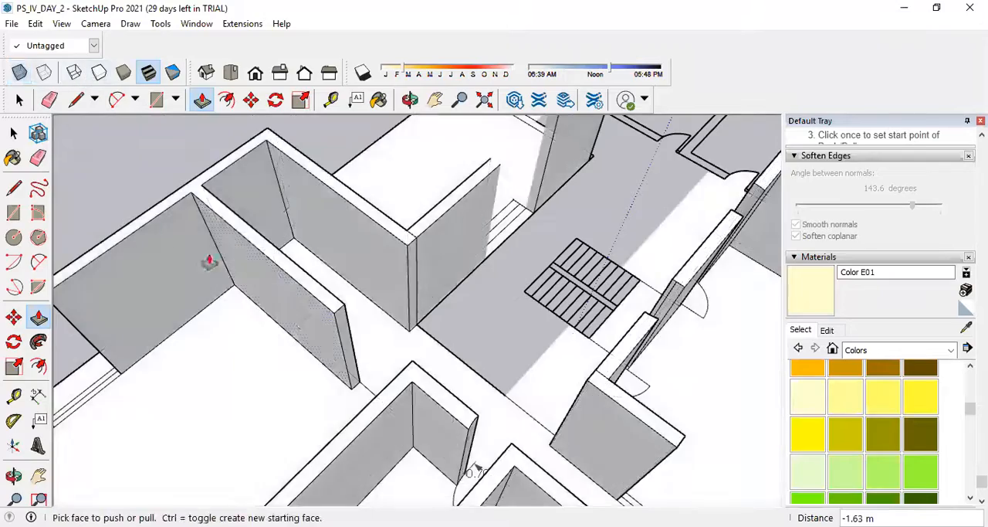
scroll(434, 337, "down", 3)
middle_click_drag(434, 337, 394, 245)
scroll(403, 249, "up", 6)
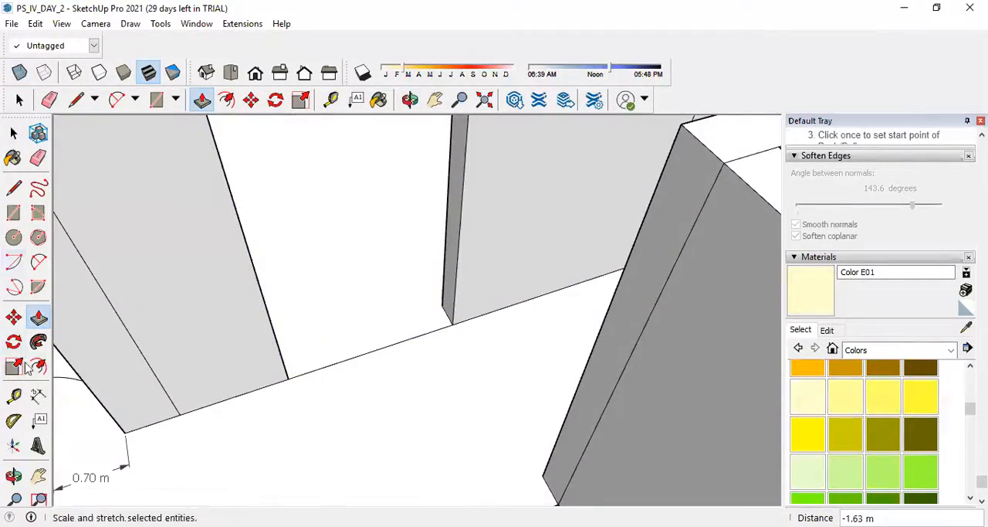
left_click(38, 395)
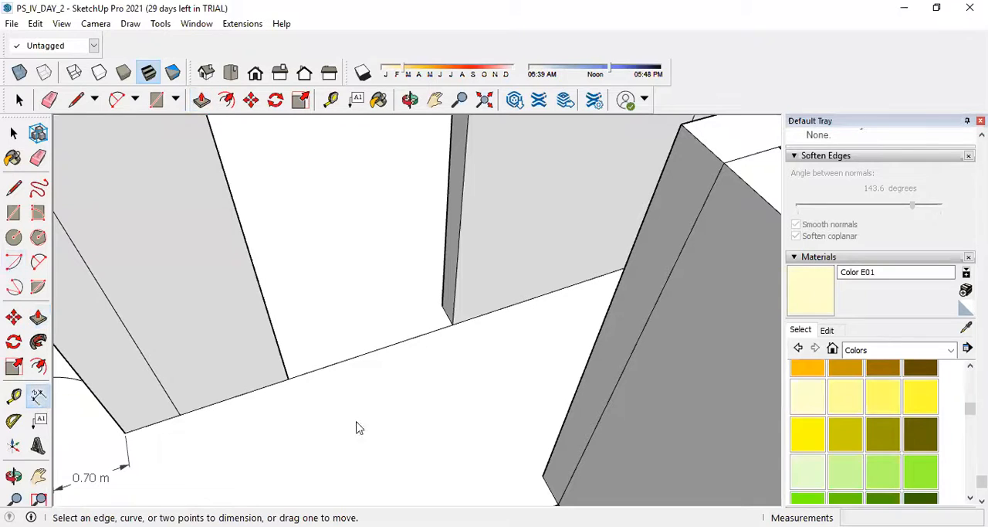
left_click(288, 379)
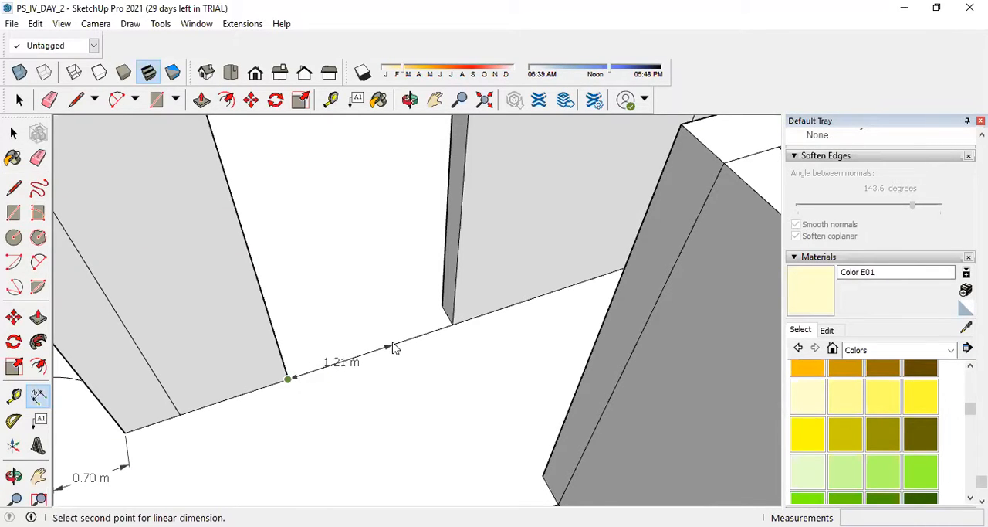
key("Escape")
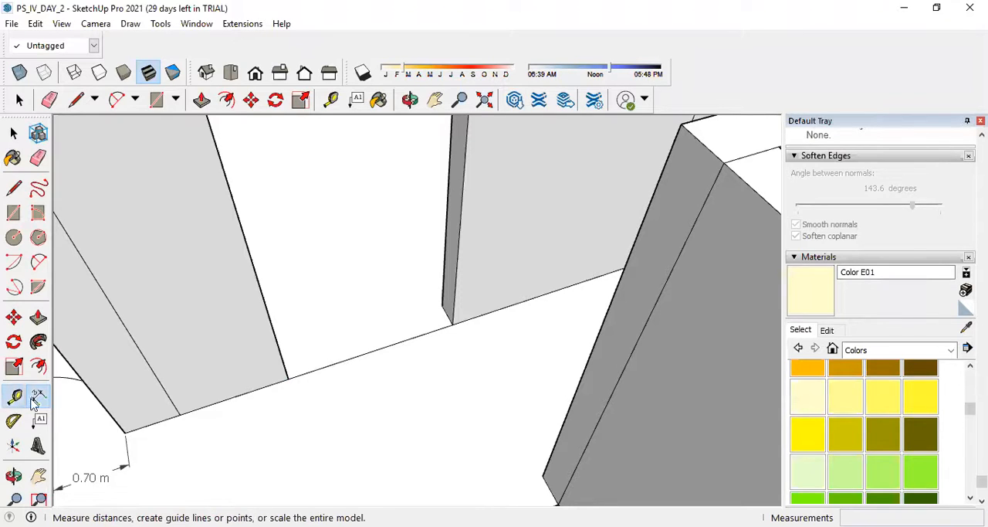
Place a guide point 1.2 m from the opposite jamb along the floor line and pull the wall's end face 0.74 m out to it.
left_click(14, 395)
left_click(288, 377)
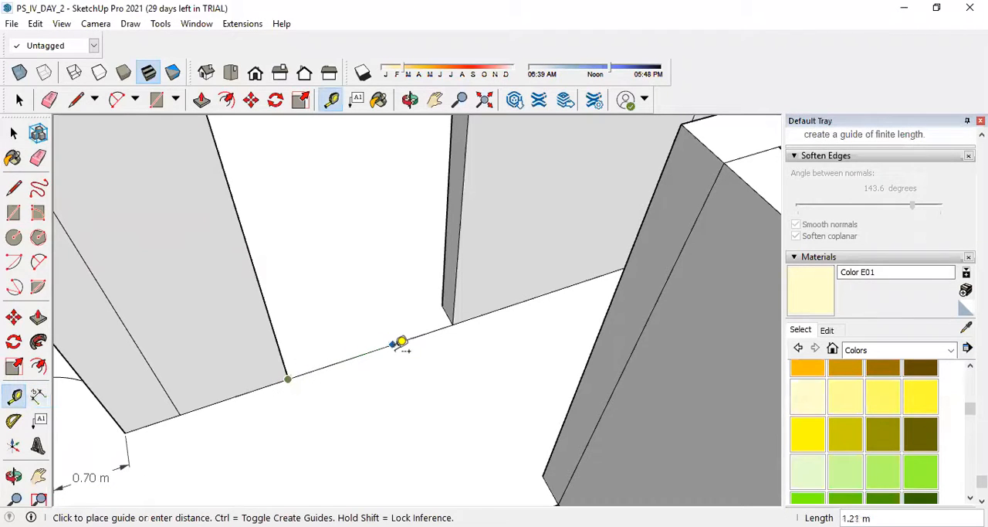
type("1.2")
key("Return")
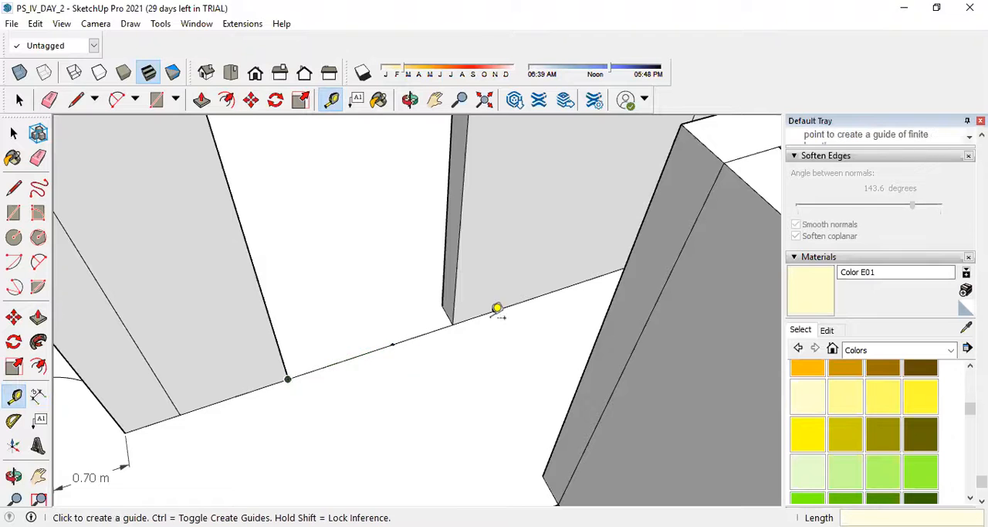
left_click(38, 317)
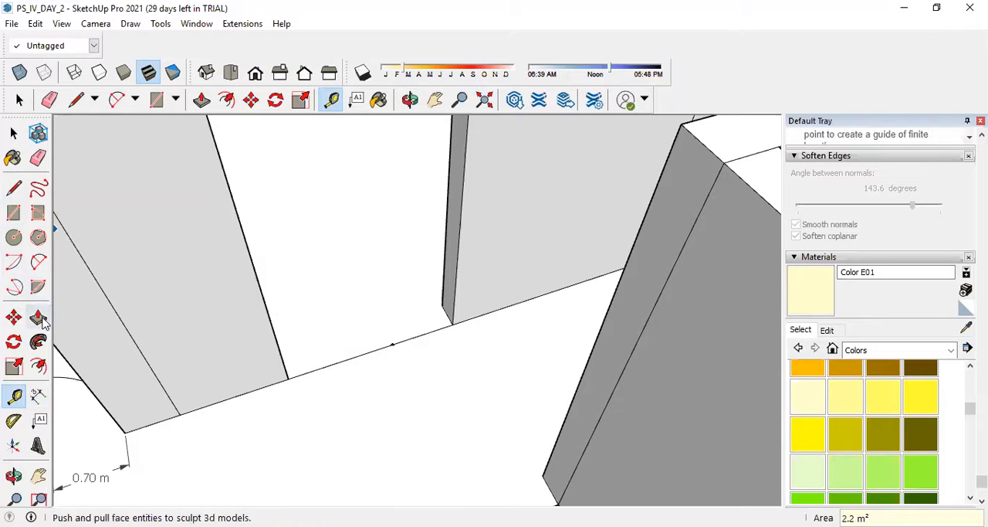
left_click_drag(451, 258, 391, 346)
Place a guide point 2.1 m above the floor on the vertical edge of the wall's end face.
scroll(448, 421, "down", 3)
middle_click_drag(494, 389, 435, 334)
scroll(435, 333, "up", 5)
key("t")
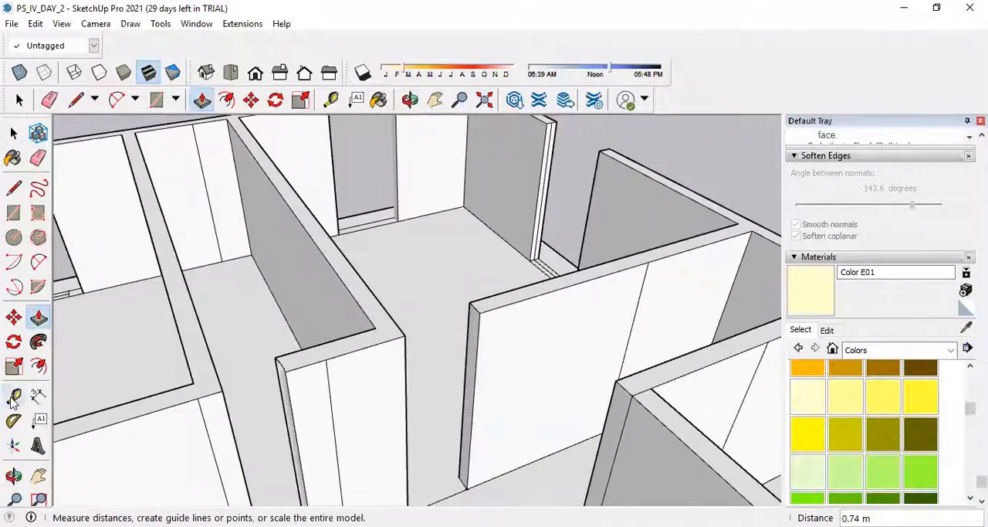
scroll(458, 441, "down", 3)
scroll(464, 456, "up", 8)
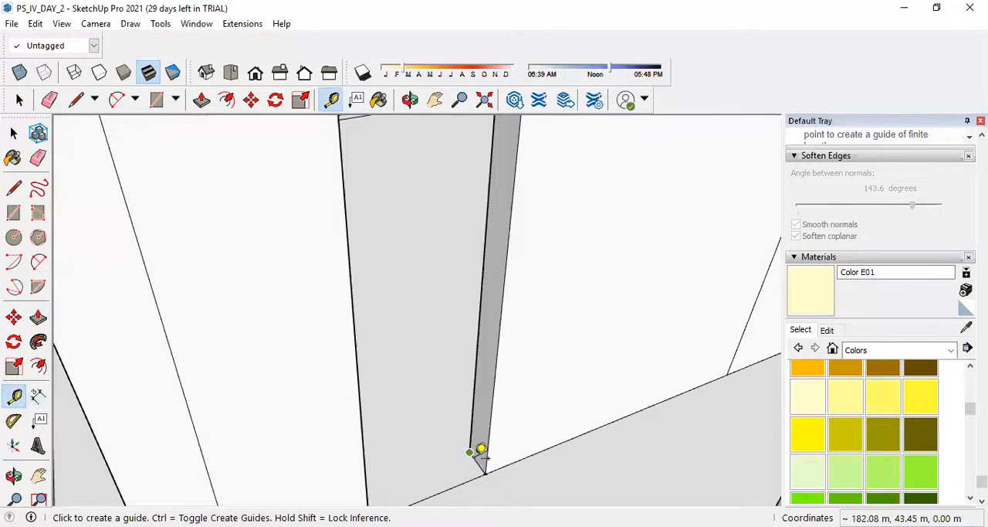
left_click(481, 454)
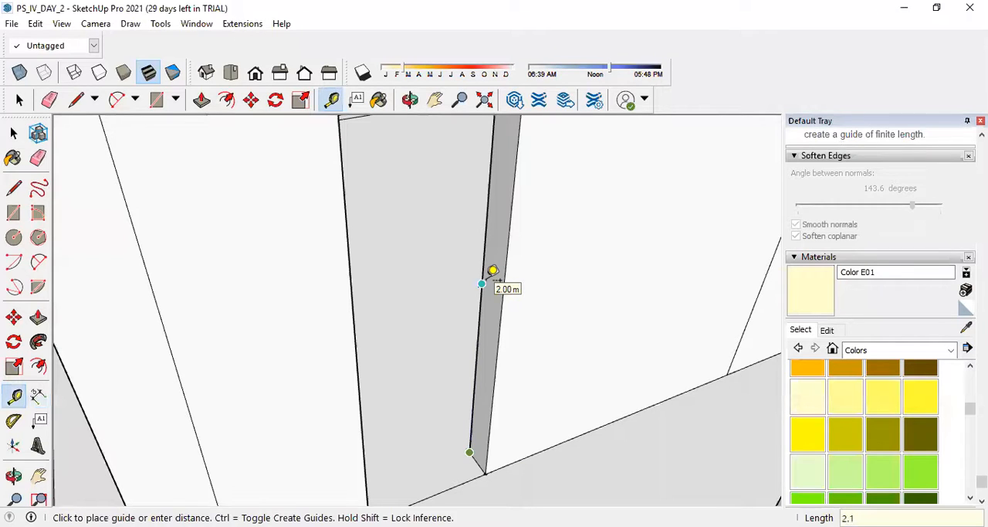
key("Return")
Draw a 0.30 m line across the wall's end face at the height of the guide point.
left_click(13, 187)
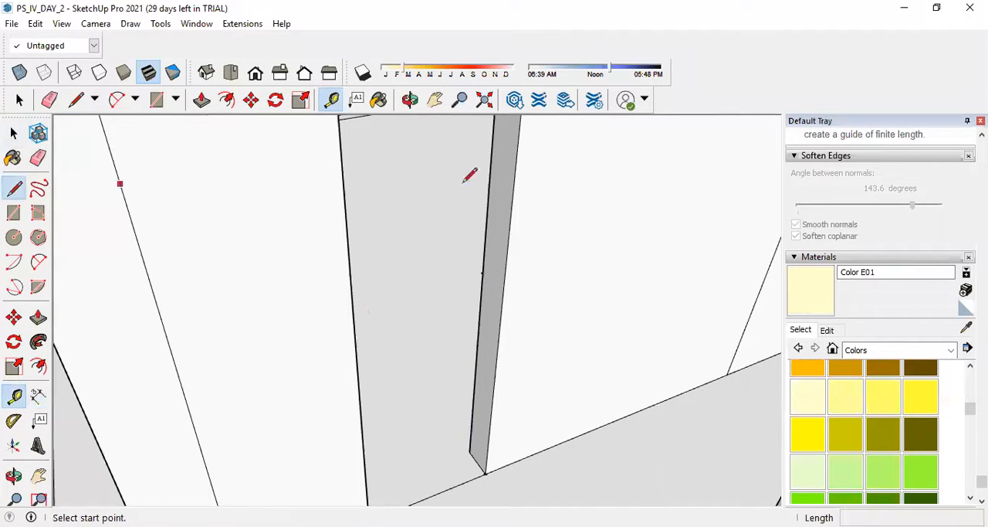
left_click(483, 272)
left_click(502, 292)
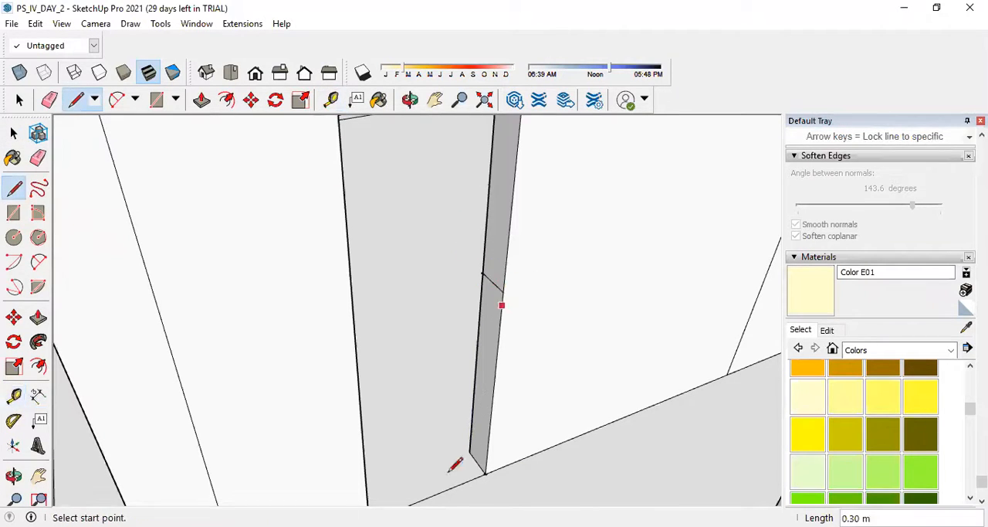
Push/Pull the wall end face above the dividing line across the doorway to the opposite wall, forming the lintel.
left_click(39, 316)
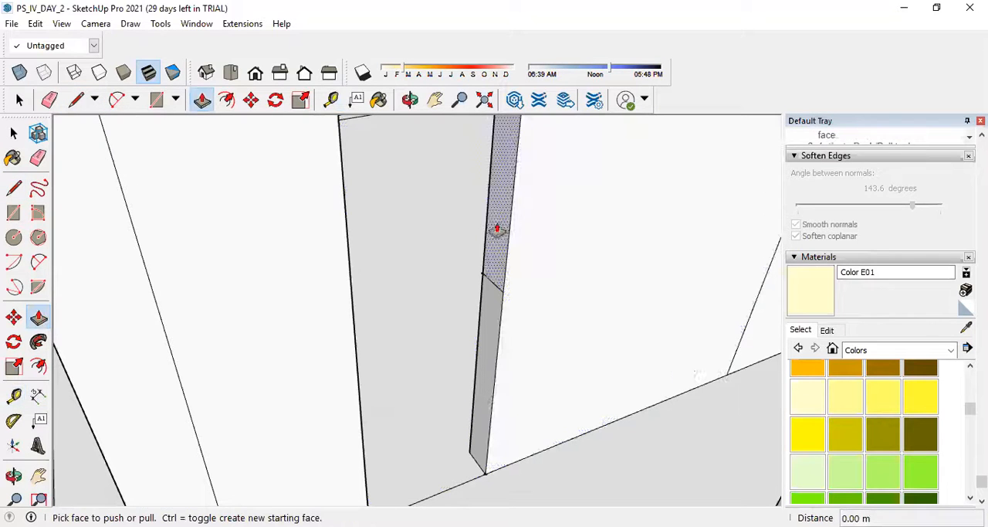
left_click(499, 227)
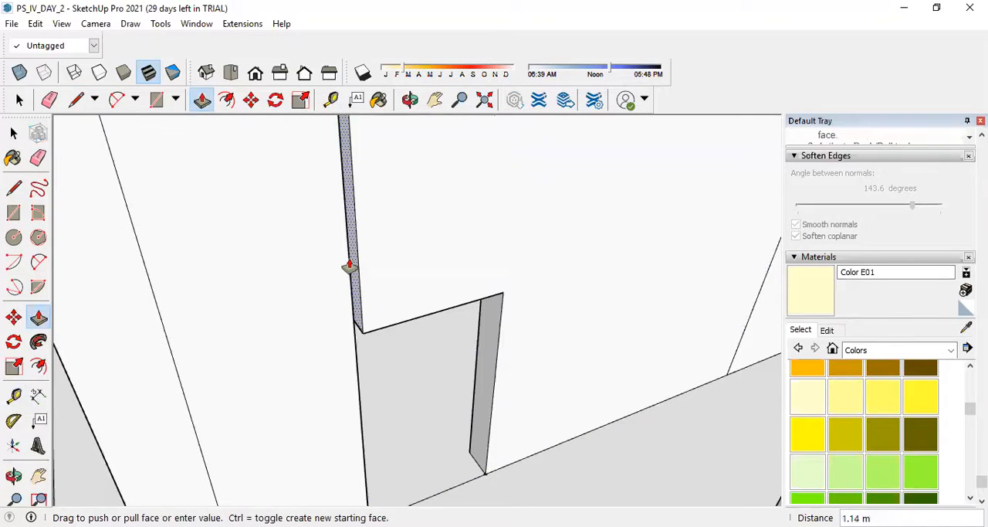
scroll(407, 349, "down", 3)
middle_click_drag(407, 350, 353, 239)
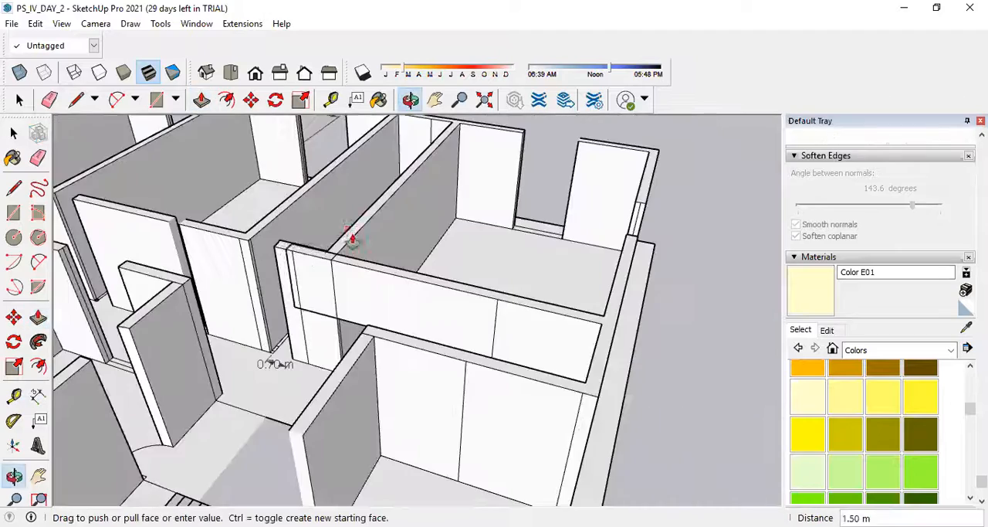
scroll(342, 276, "up", 5)
left_click(324, 261)
Erase the leftover vertical seam lines on the corridor wall face beside and above the new doorway.
mouse_move(464, 313)
middle_mouse_down()
mouse_move(373, 362)
mouse_move(115, 223)
middle_mouse_up()
left_click(37, 159)
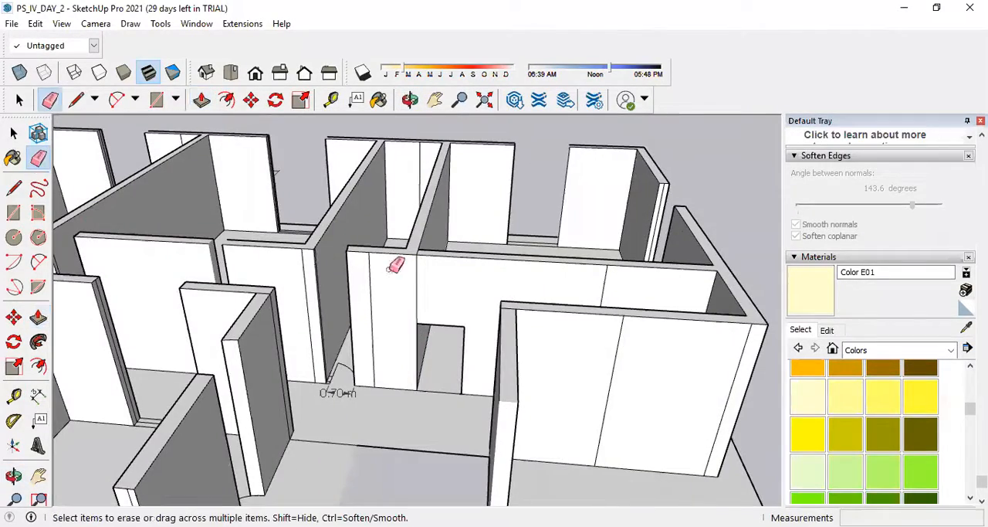
left_click(418, 275)
scroll(421, 247, "up", 3)
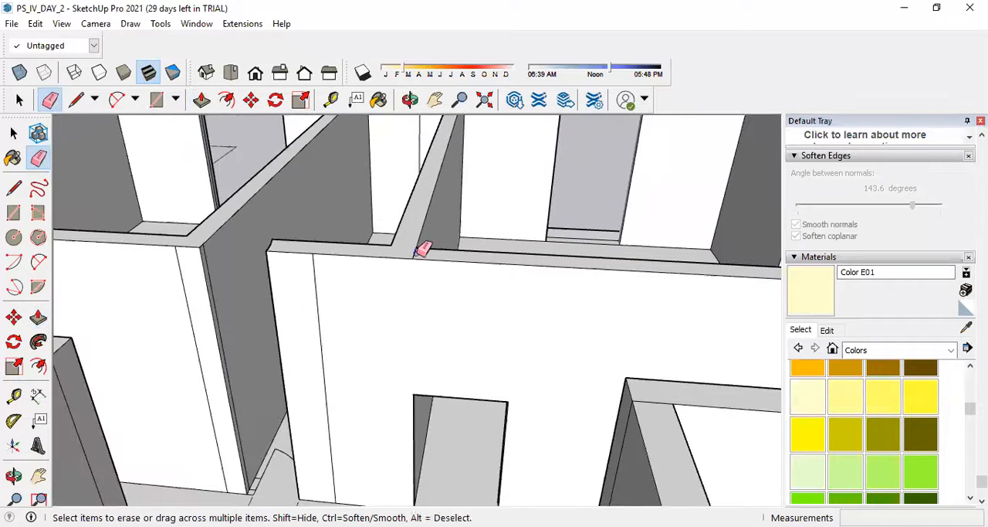
left_click(317, 291)
mouse_move(432, 254)
middle_mouse_down()
mouse_move(518, 260)
mouse_move(168, 311)
mouse_move(94, 241)
mouse_move(62, 178)
mouse_move(319, 331)
mouse_move(611, 307)
mouse_move(513, 272)
middle_mouse_up()
scroll(514, 272, "down", 5)
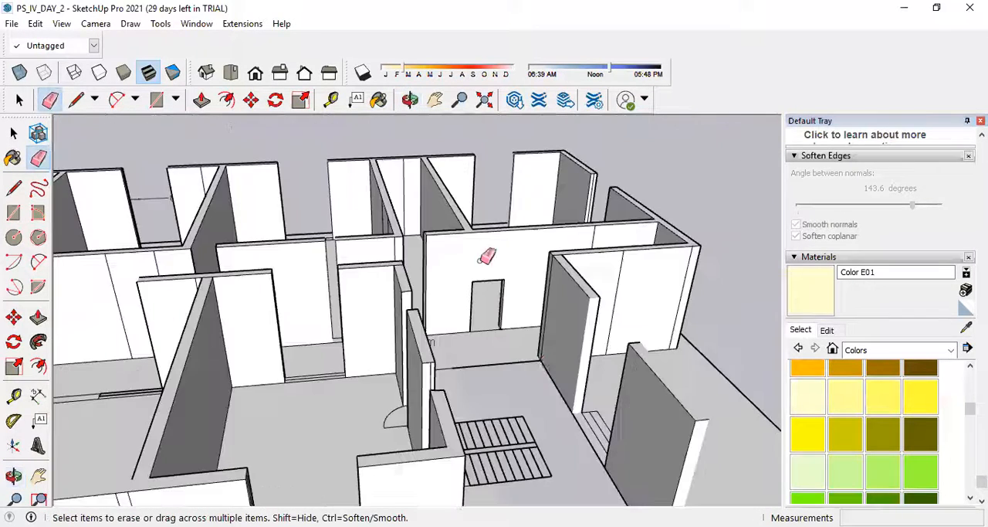
Erase the 0.70 m dimension and the door-swing arc with its leaf line from the corridor floor.
scroll(486, 254, "up", 10)
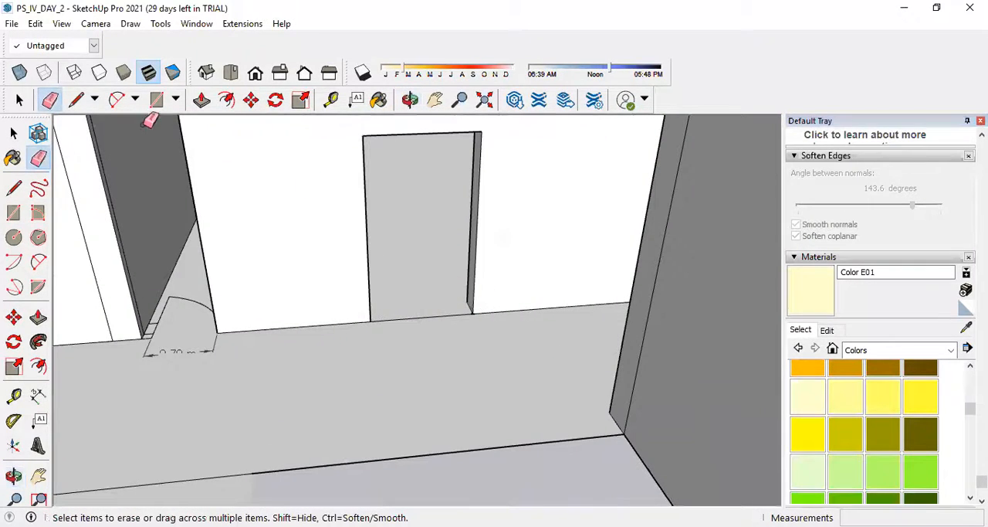
scroll(274, 223, "down", 2)
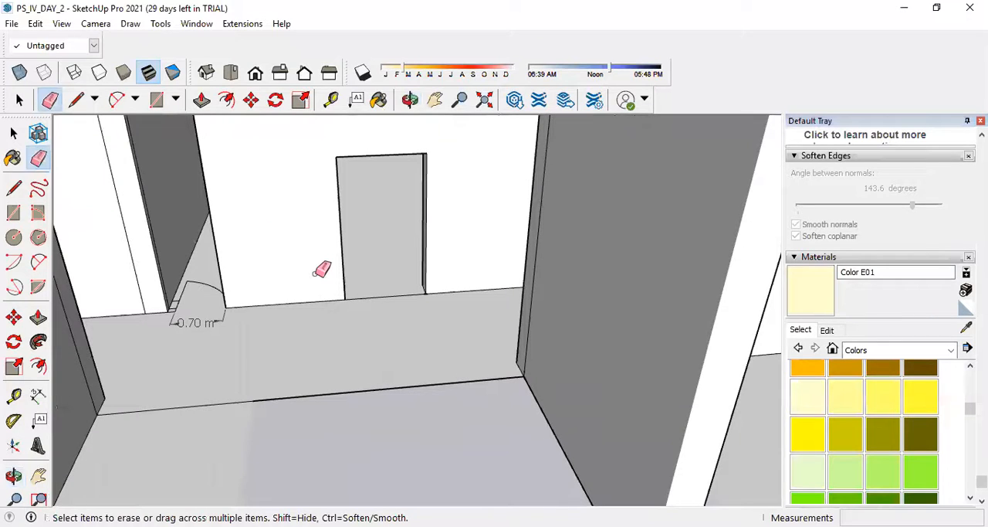
left_click_drag(205, 312, 202, 333)
left_click_drag(194, 278, 196, 296)
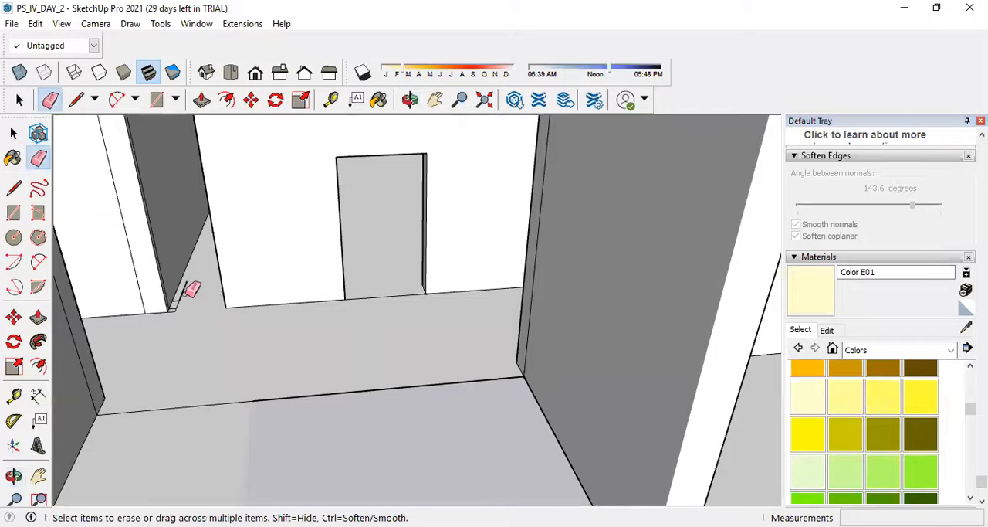
left_click(184, 289)
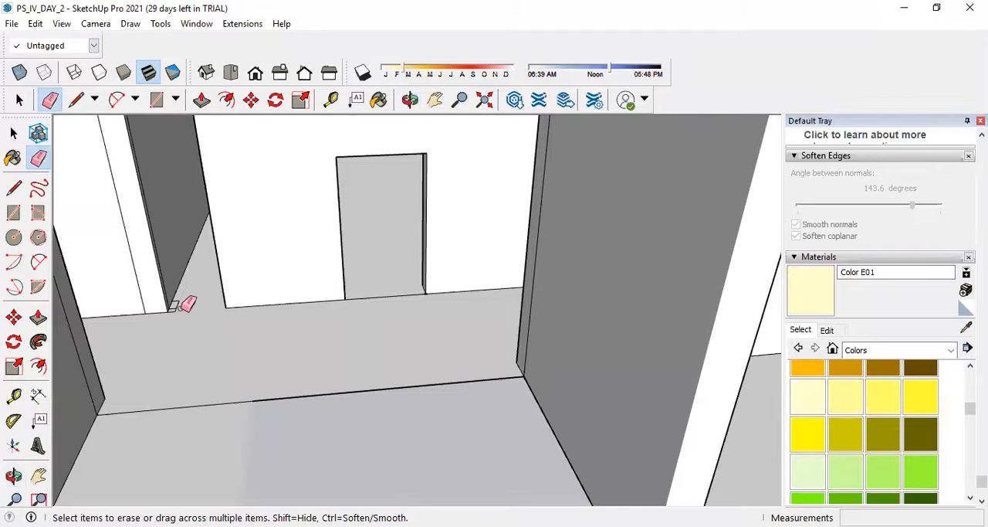
Erase the vertical seam in the middle of the wall face of the room in front of the corridor doorway.
scroll(250, 333, "down", 5)
scroll(182, 188, "up", 5)
scroll(620, 333, "down", 3)
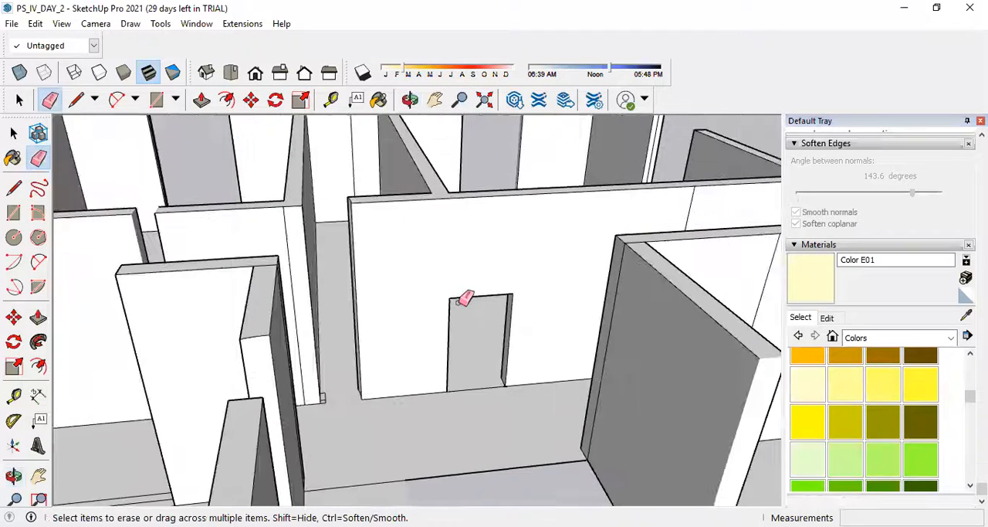
scroll(466, 299, "down", 3)
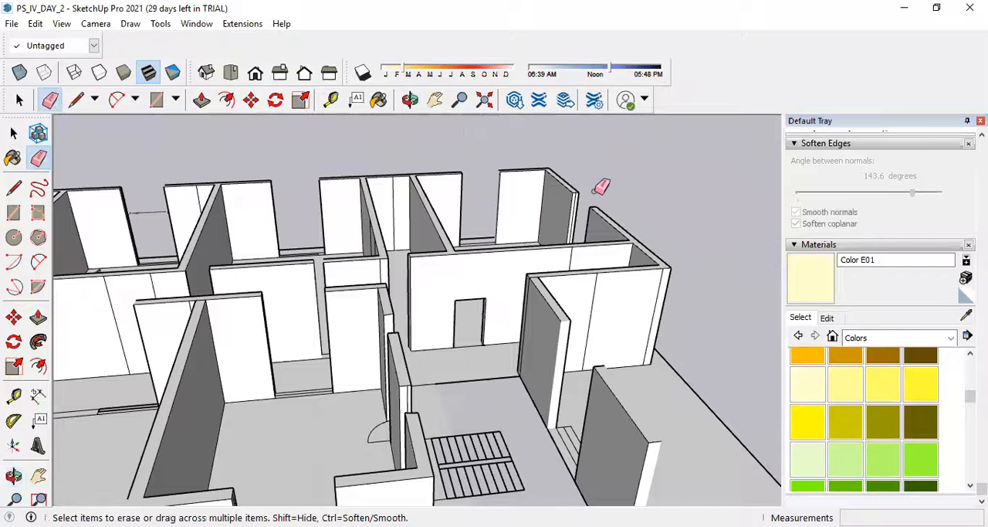
scroll(594, 191, "up", 5)
left_click(505, 221)
scroll(526, 248, "down", 4)
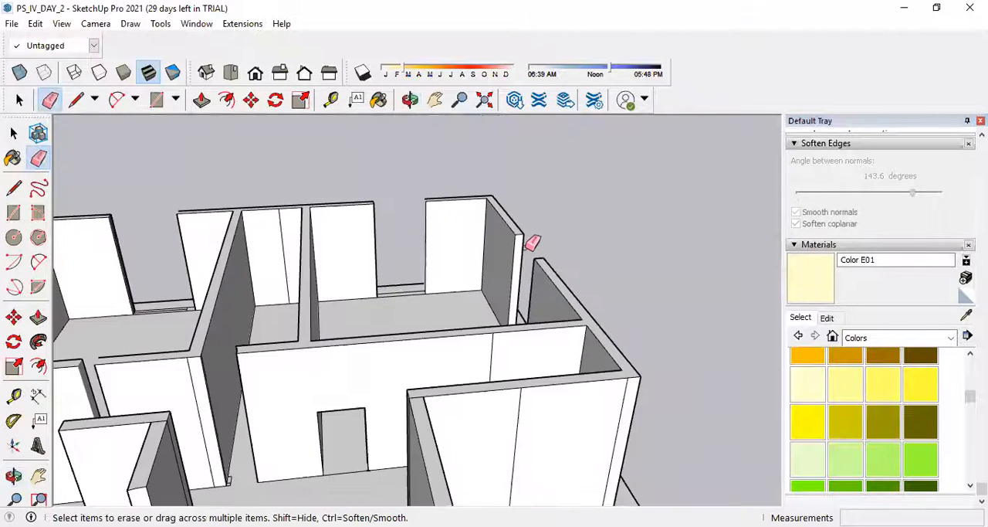
scroll(541, 255, "down", 3)
scroll(560, 301, "up", 4)
left_click(488, 312)
scroll(428, 287, "up", 3)
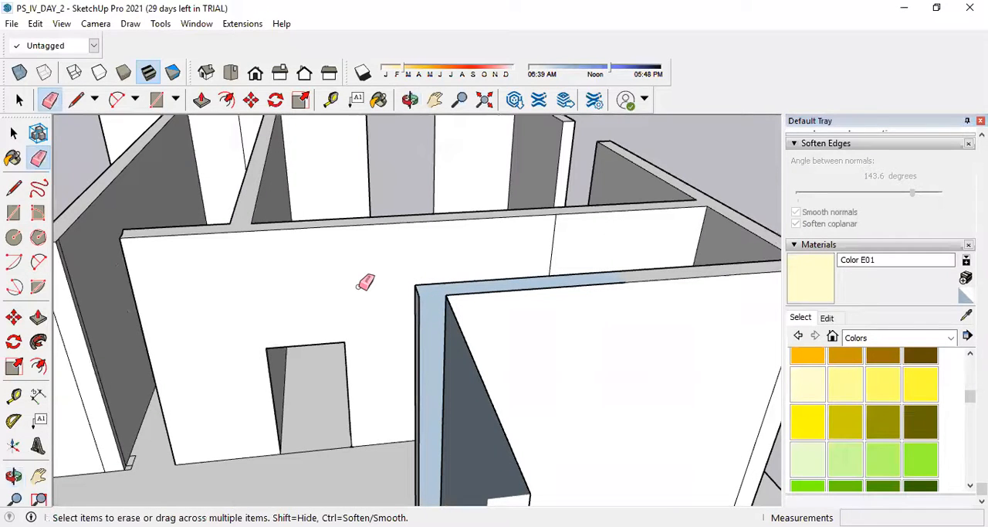
scroll(417, 310, "down", 2)
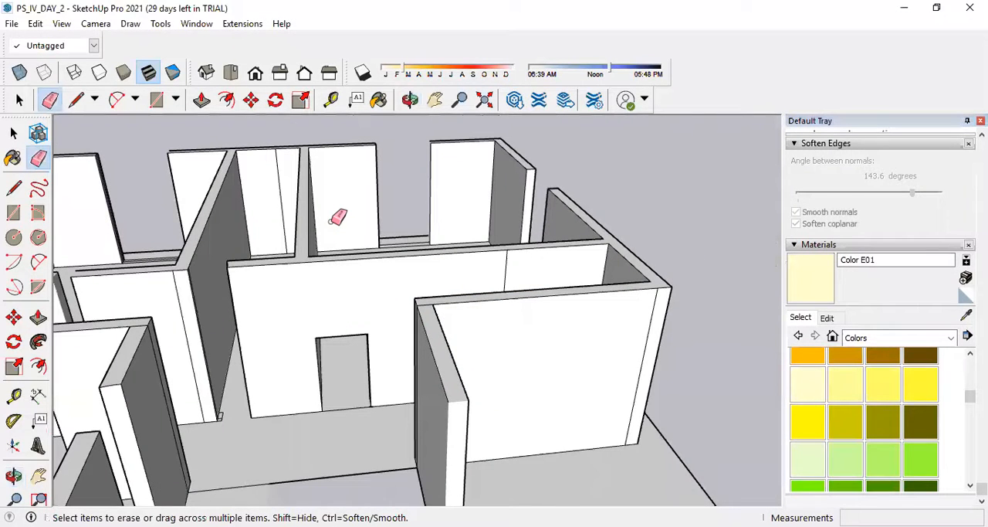
scroll(475, 256, "down", 4)
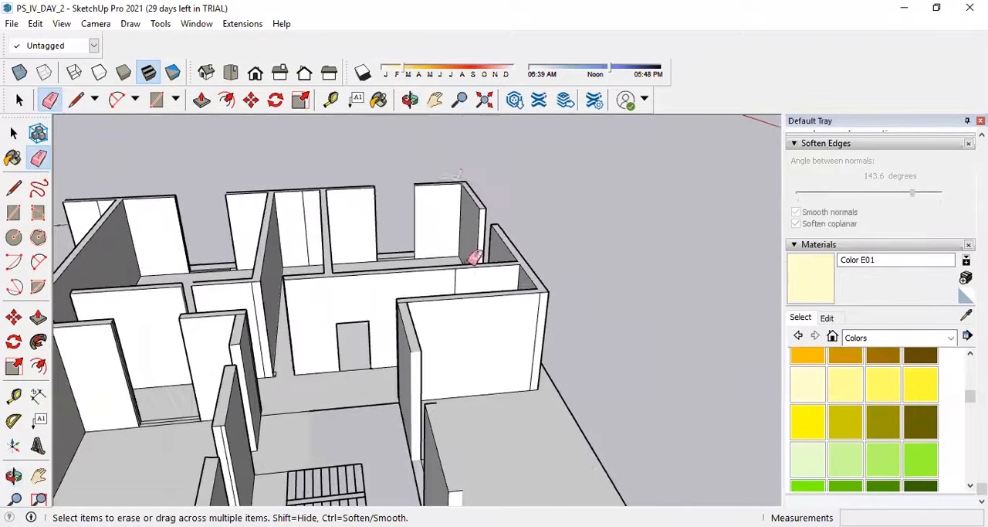
scroll(409, 177, "up", 5)
scroll(409, 177, "down", 5)
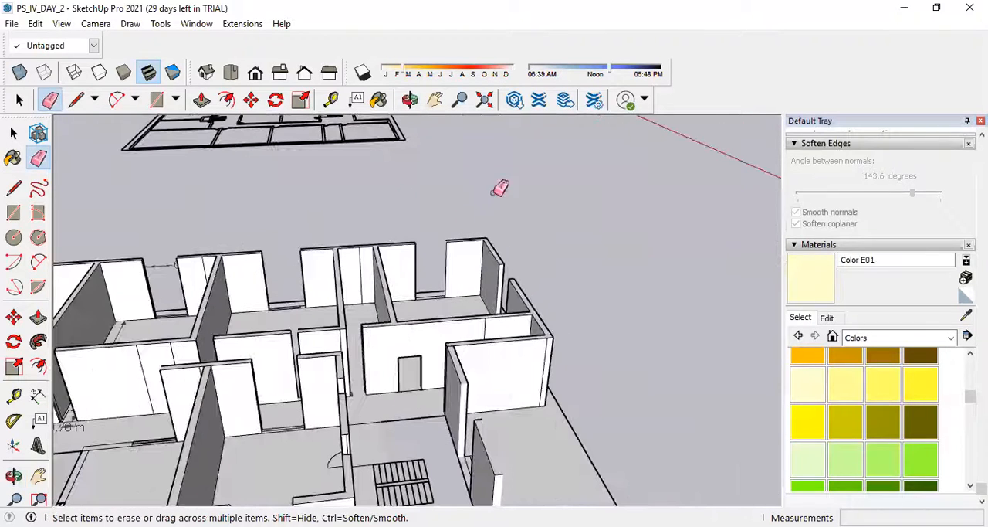
Open 3D Warehouse, accept its terms of use and look over the home page.
left_click(188, 25)
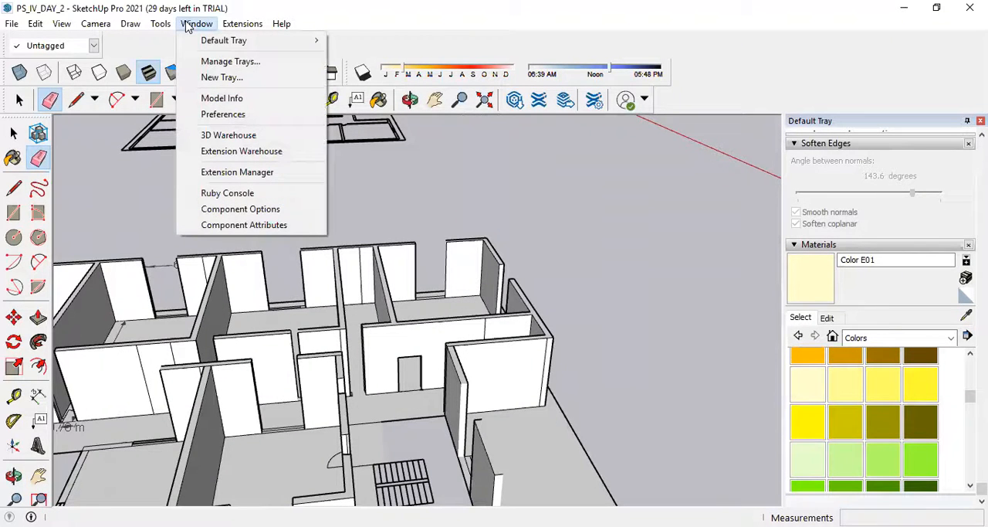
left_click(233, 135)
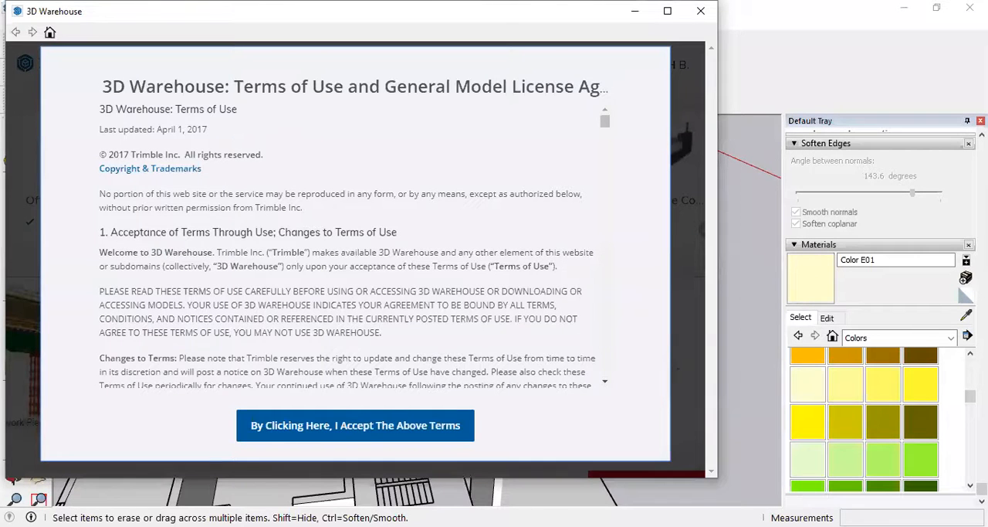
left_click(405, 426)
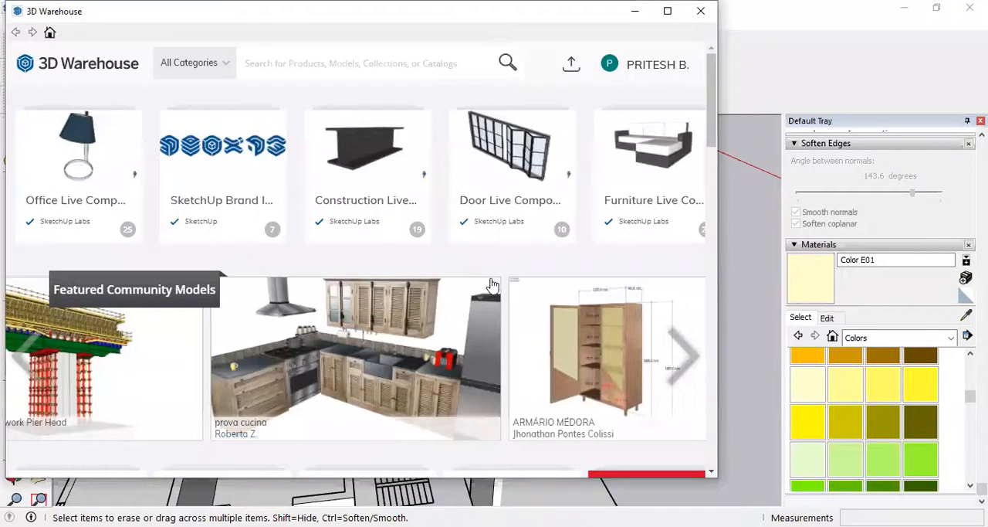
scroll(494, 284, "down", 2)
scroll(497, 284, "up", 1)
scroll(494, 278, "up", 1)
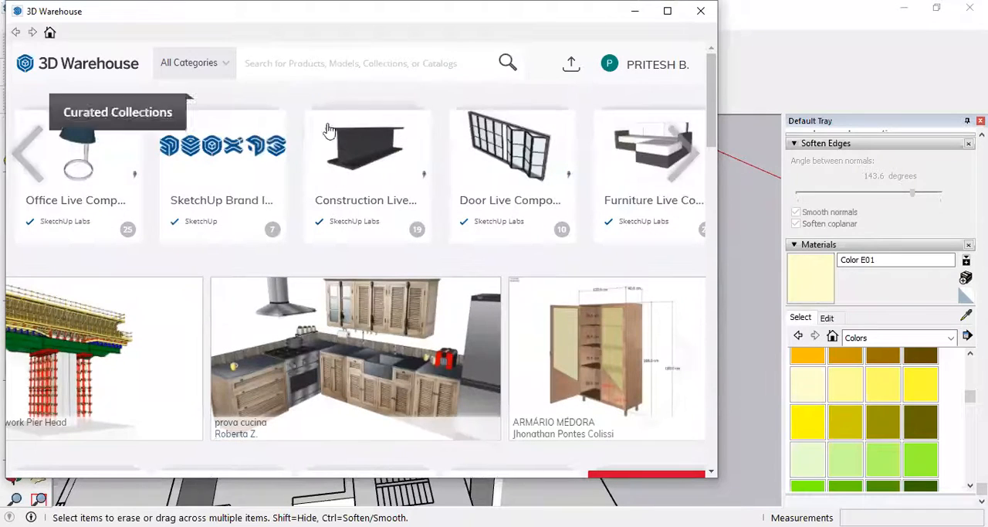
Search 3D Warehouse for "bench" and browse the product results.
left_click(285, 62)
type("bench")
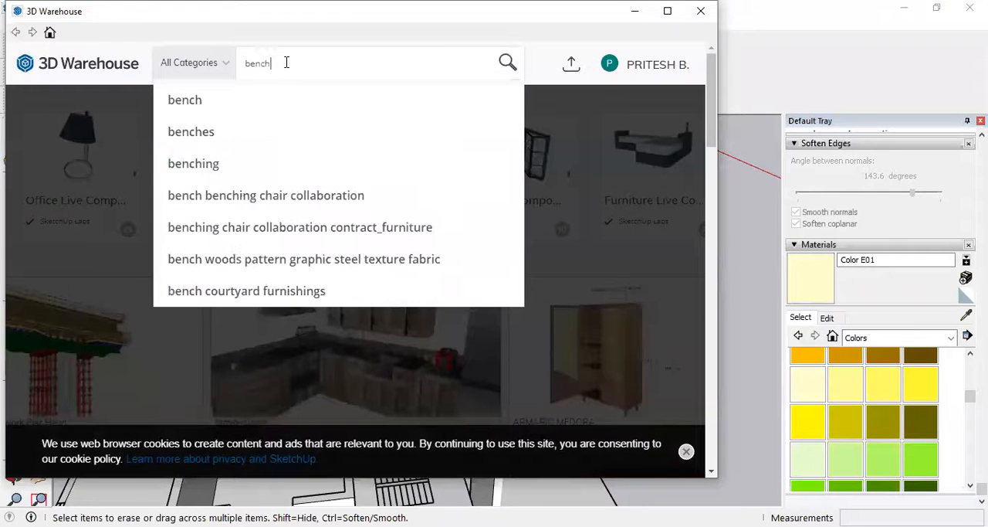
key("Return")
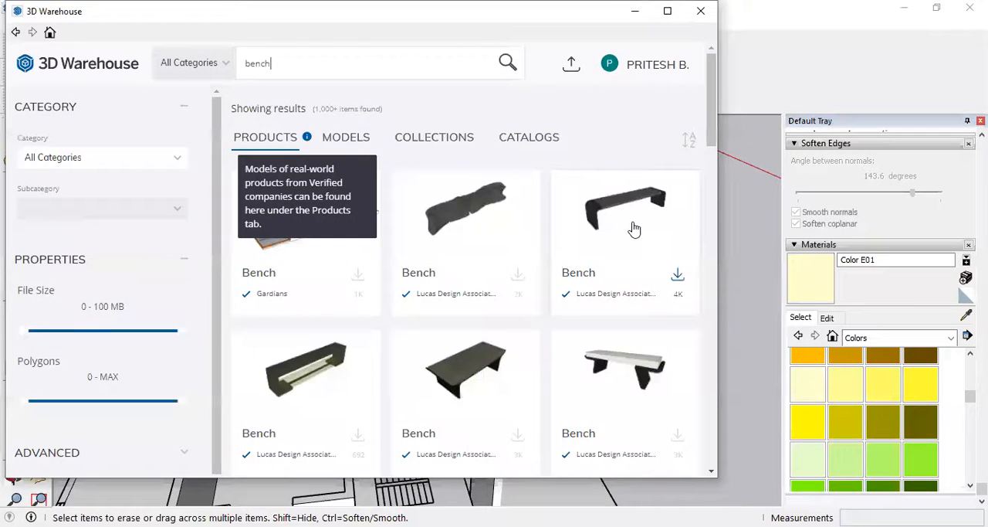
scroll(634, 226, "down", 5)
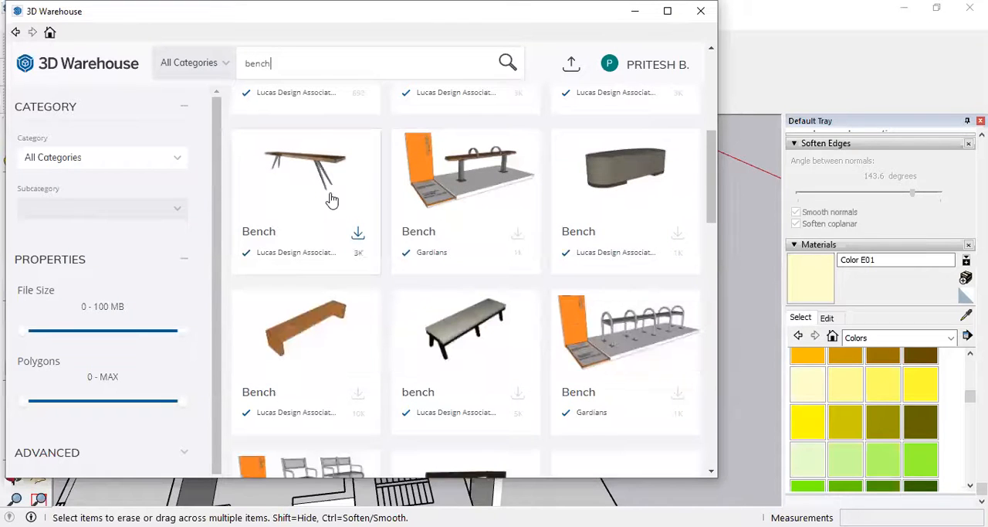
scroll(331, 200, "down", 2)
scroll(331, 200, "down", 2)
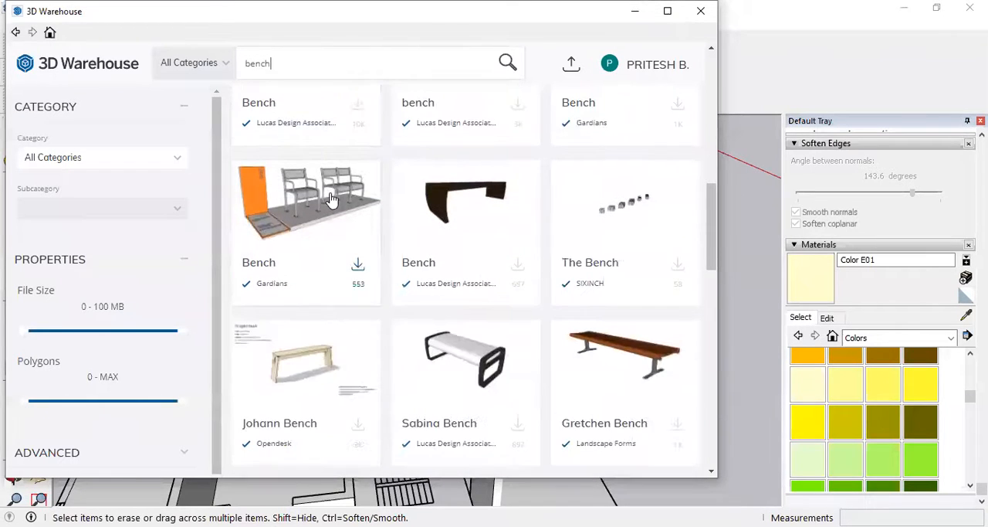
scroll(331, 200, "down", 3)
scroll(332, 199, "up", 8)
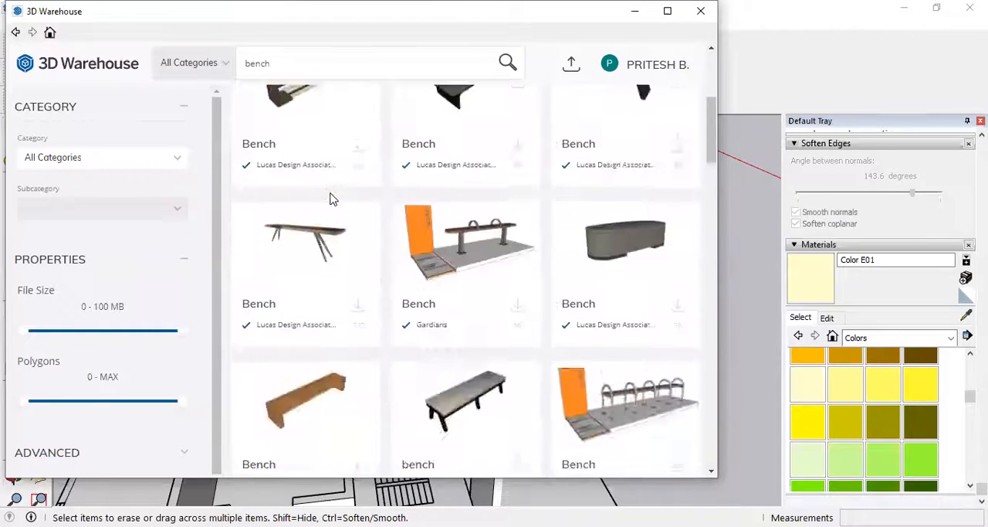
scroll(330, 199, "up", 3)
Replace the search term with "study chair" and browse the product results for a suitable chair.
double_click(245, 60)
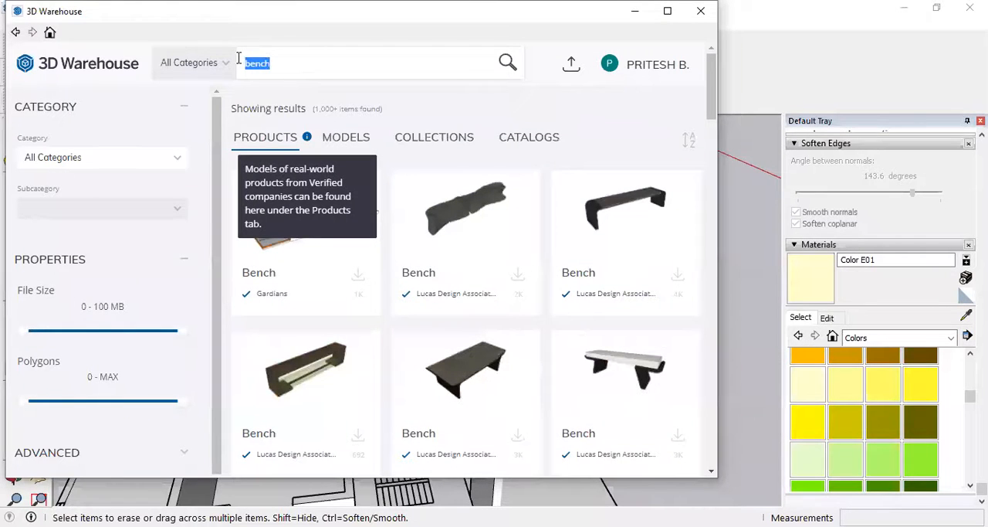
type("stud")
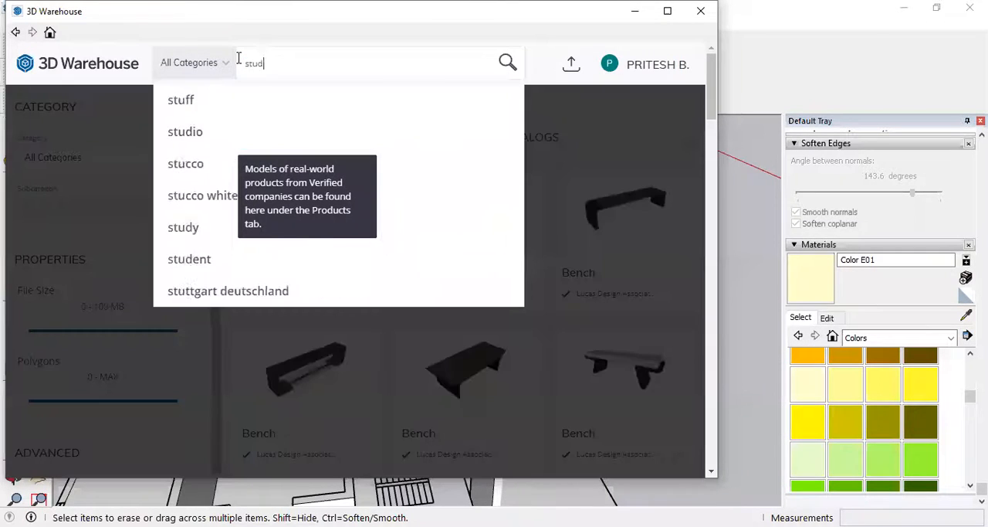
type("y chair")
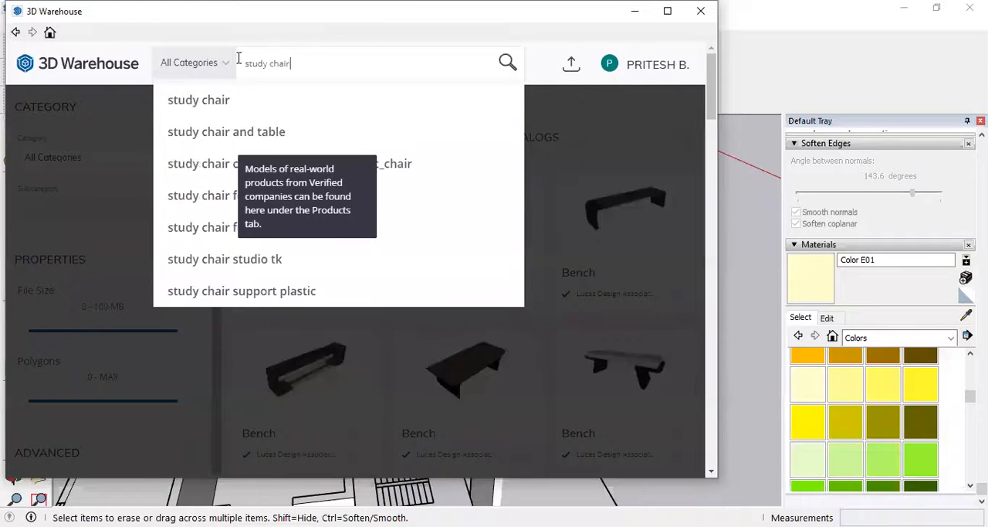
key("Return")
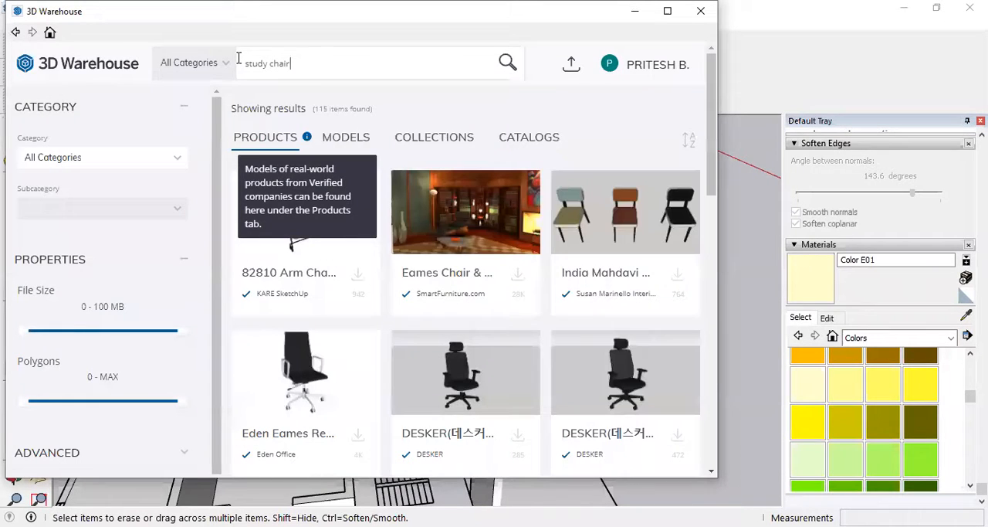
scroll(464, 224, "down", 1)
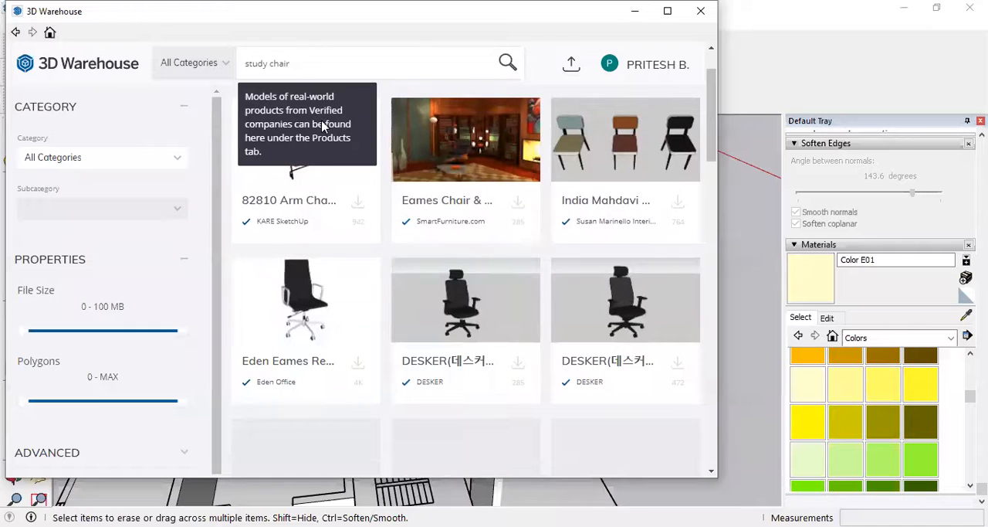
scroll(537, 344, "down", 4)
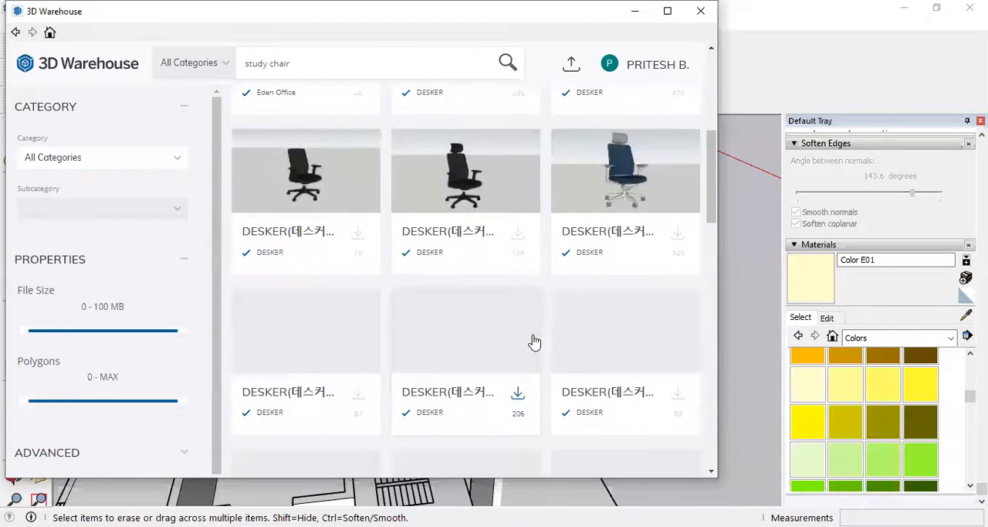
scroll(535, 340, "down", 5)
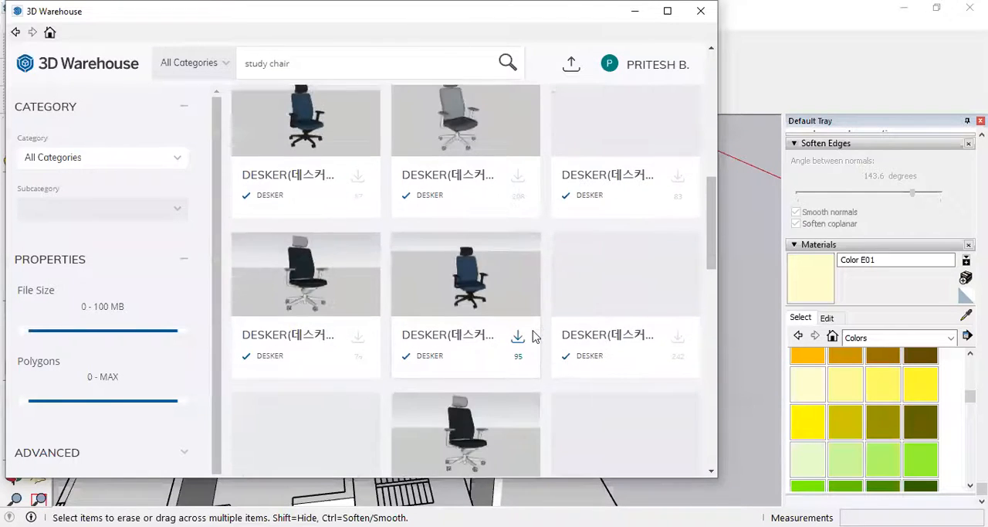
scroll(533, 336, "up", 4)
scroll(534, 337, "down", 4)
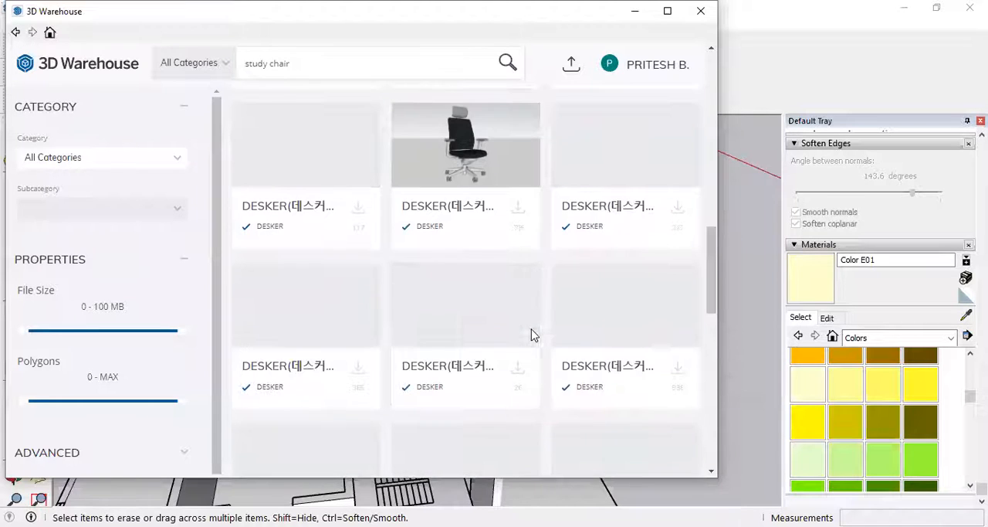
scroll(534, 337, "up", 5)
scroll(533, 336, "up", 6)
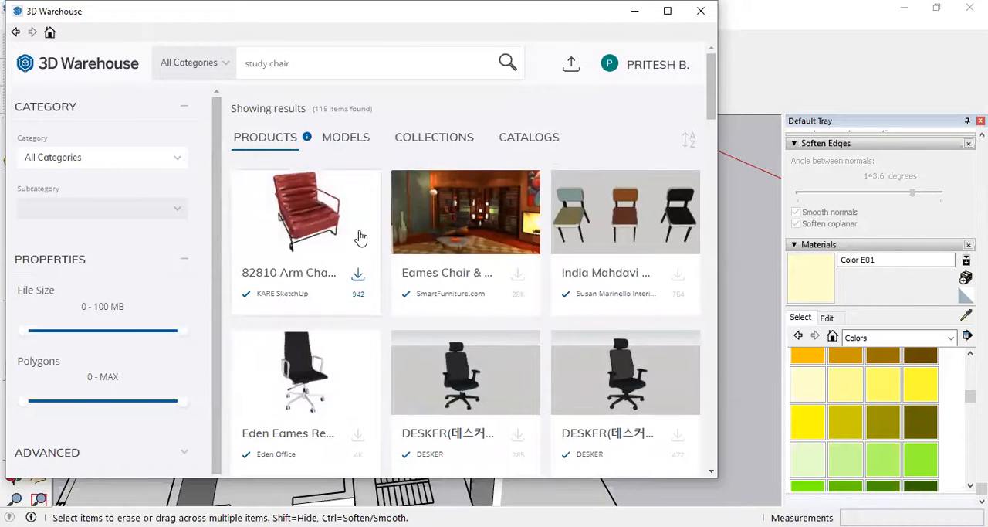
Load the black DESKER office chair with a headrest from the study chair results into the model, placing it outside the building.
scroll(469, 240, "down", 2)
scroll(469, 240, "down", 2)
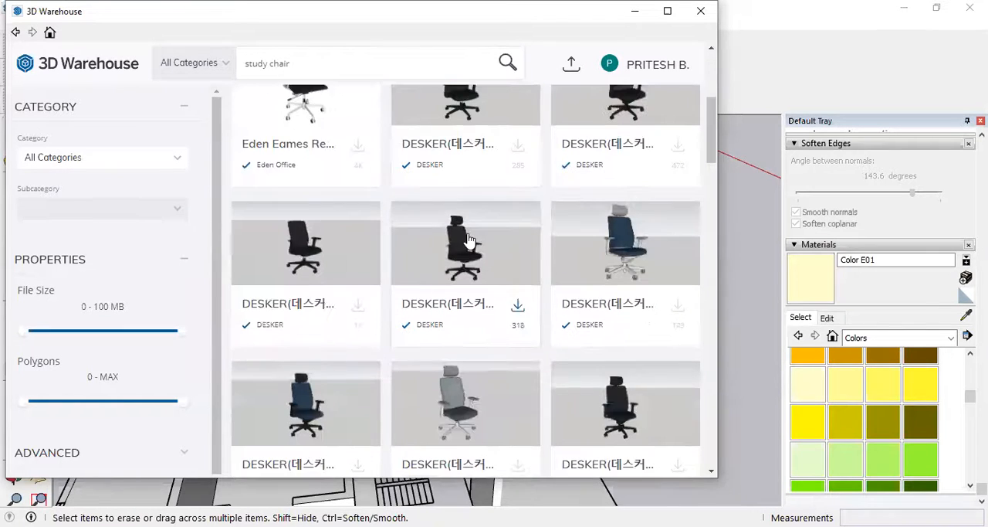
left_click(522, 307)
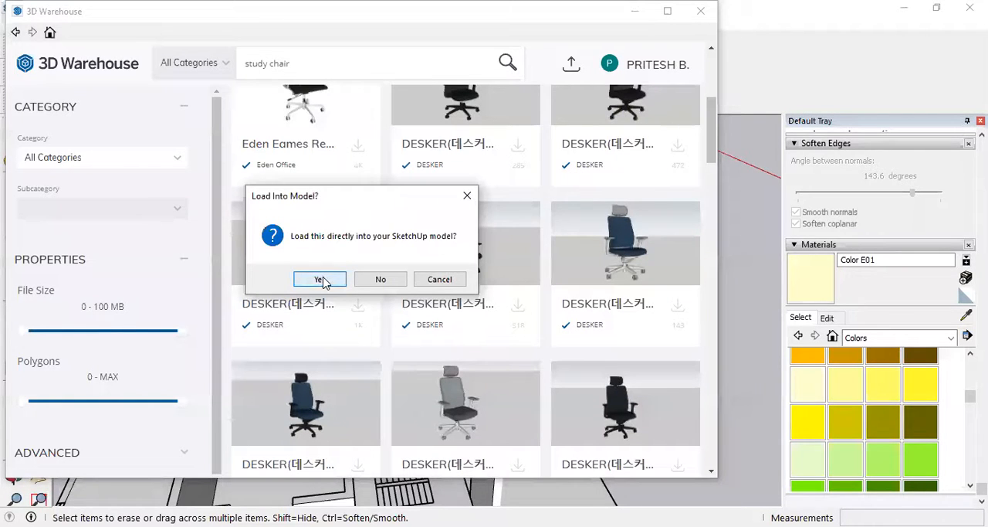
left_click(319, 280)
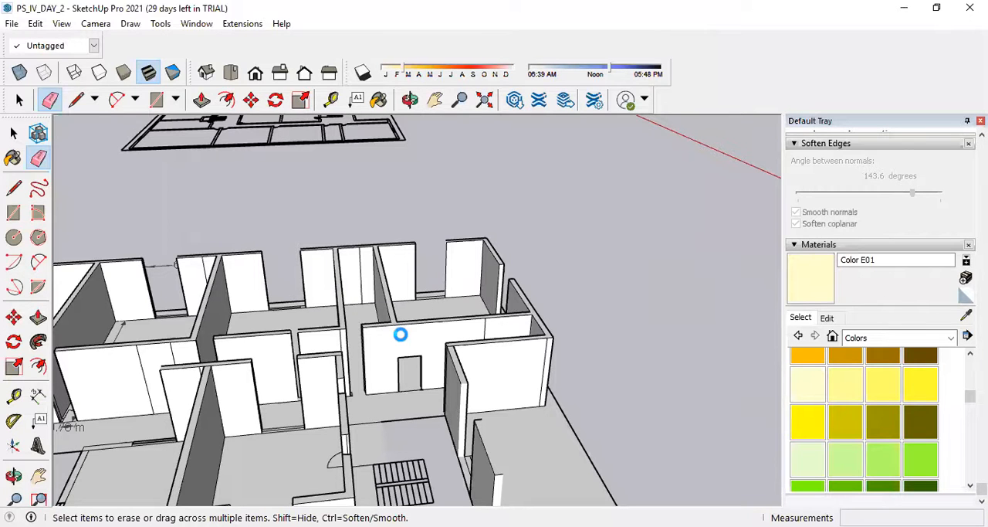
scroll(541, 340, "up", 5)
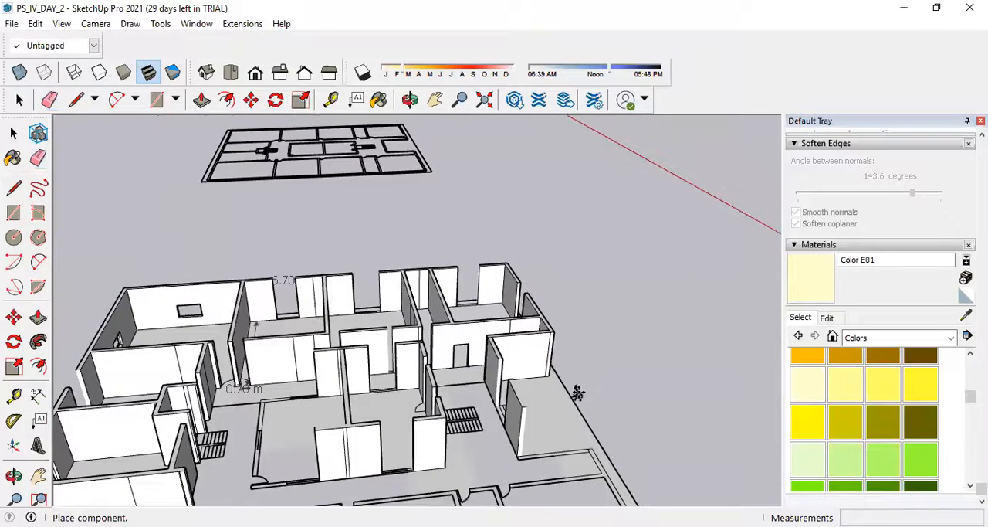
scroll(503, 373, "up", 3)
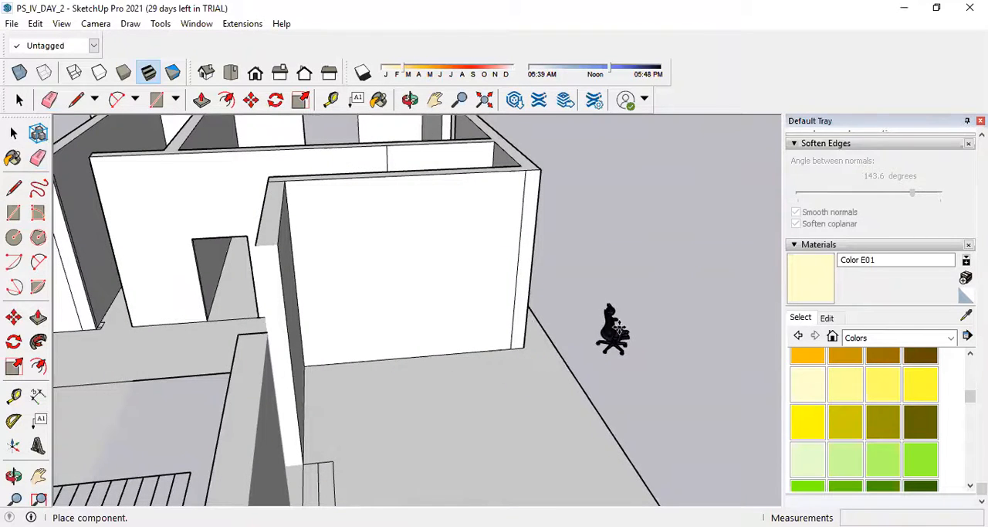
left_click(653, 338)
scroll(653, 352, "up", 6)
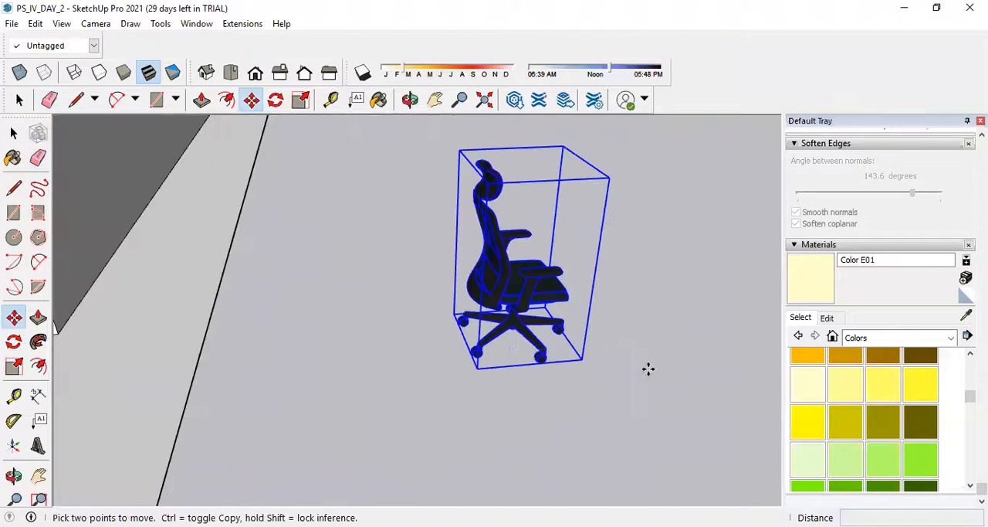
Move the chair by its lower base corner about 12.9 m onto the room's floor, beside the opening in the wall.
left_click(14, 318)
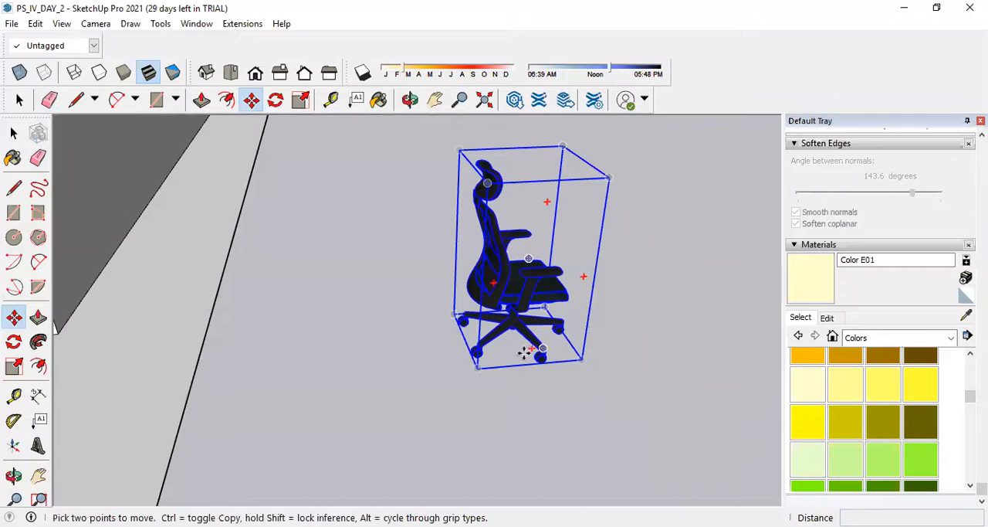
scroll(539, 362, "up", 3)
left_click(419, 373)
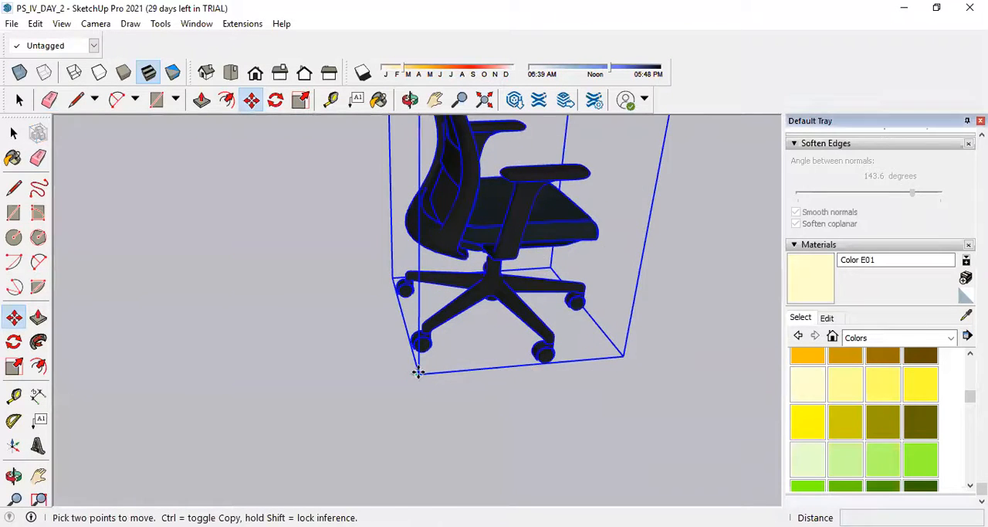
scroll(573, 390, "down", 2)
scroll(570, 384, "down", 8)
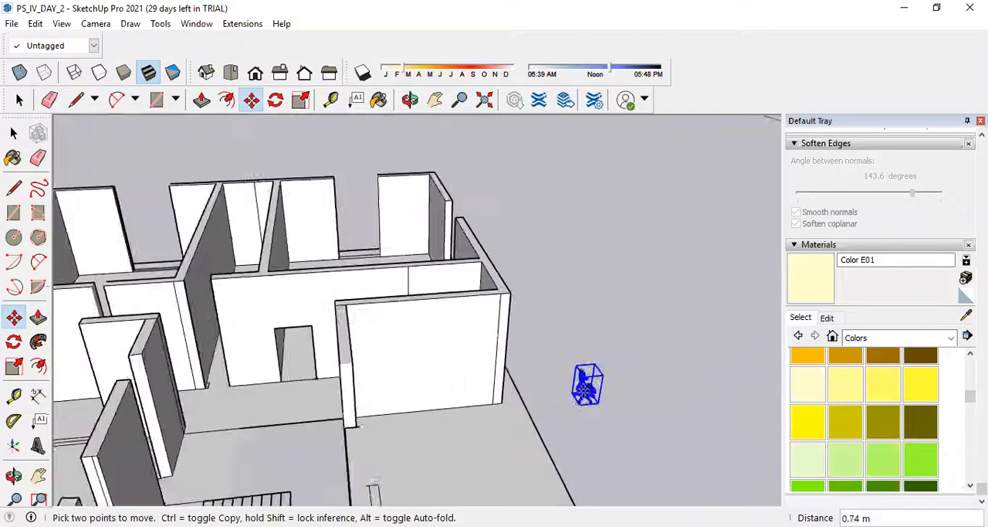
scroll(373, 252, "up", 6)
left_click(282, 363)
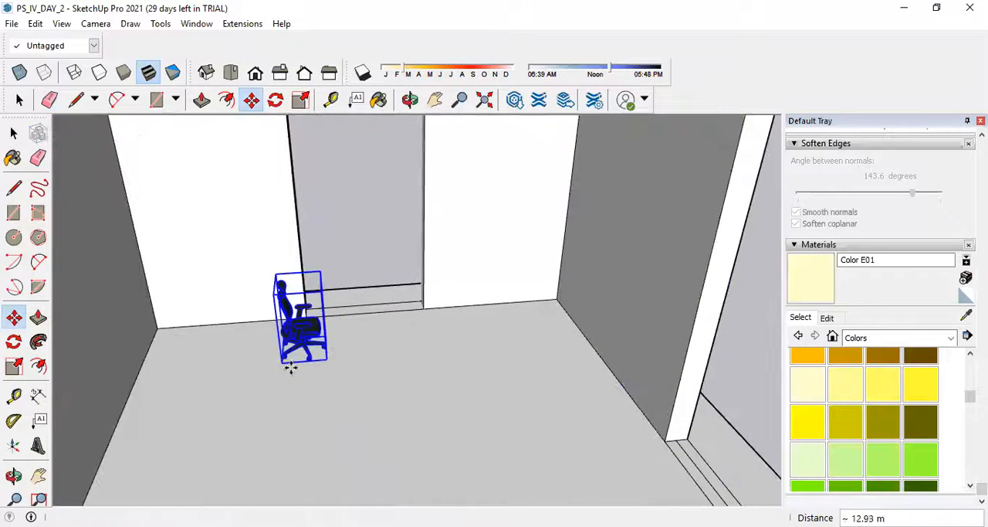
Enlarge the chair uniformly with Scale from an upper corner of its bounding box, then deselect it.
scroll(313, 401, "down", 3)
middle_click_drag(538, 349, 364, 362)
scroll(340, 335, "up", 3)
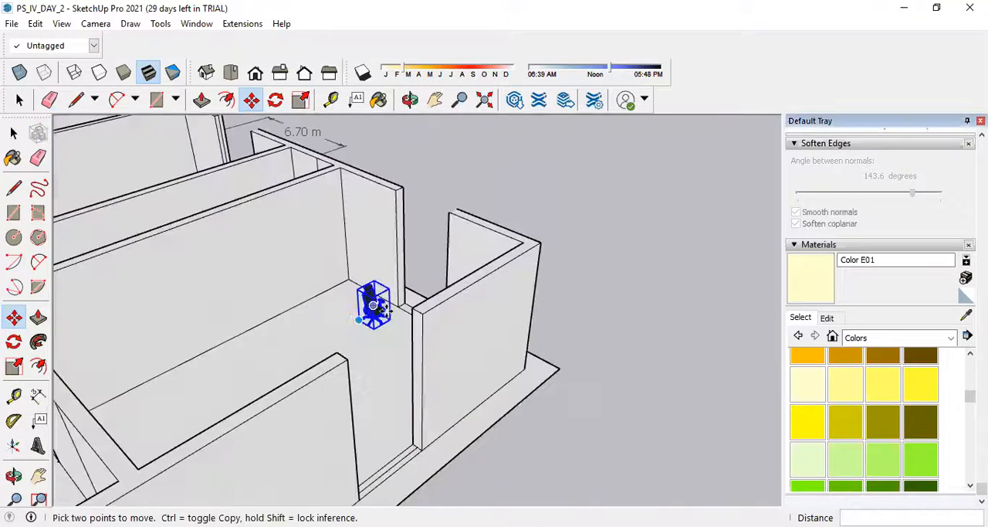
scroll(393, 269, "up", 3)
scroll(394, 270, "up", 3)
scroll(458, 394, "down", 2)
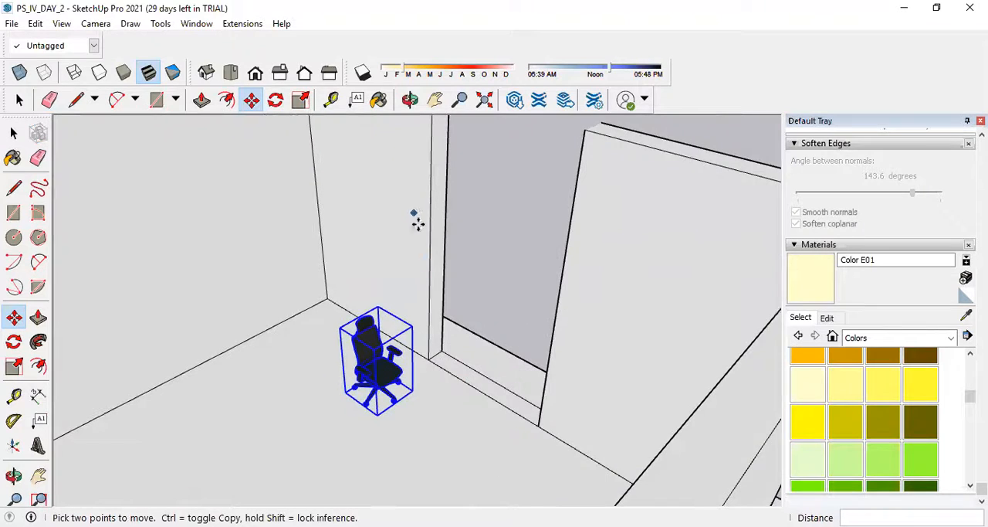
scroll(372, 233, "down", 3)
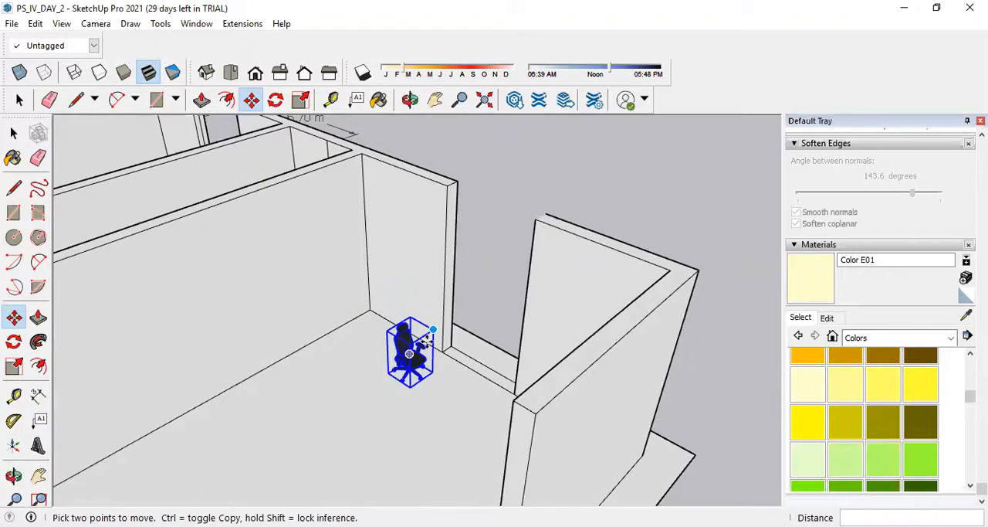
scroll(425, 355, "up", 5)
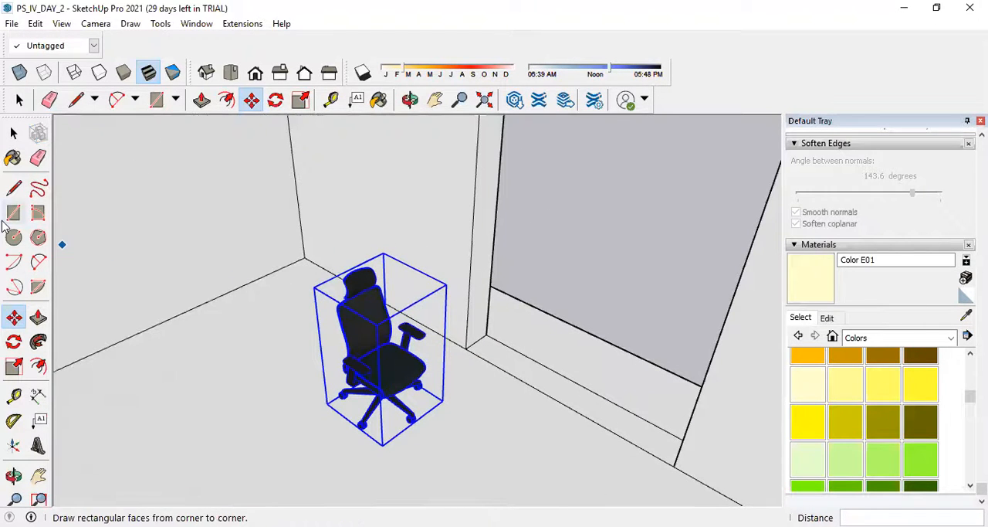
left_click(12, 370)
left_click_drag(308, 284, 184, 284)
scroll(202, 286, "down", 5)
scroll(222, 302, "up", 2)
middle_click_drag(222, 302, 324, 344)
scroll(322, 349, "up", 5)
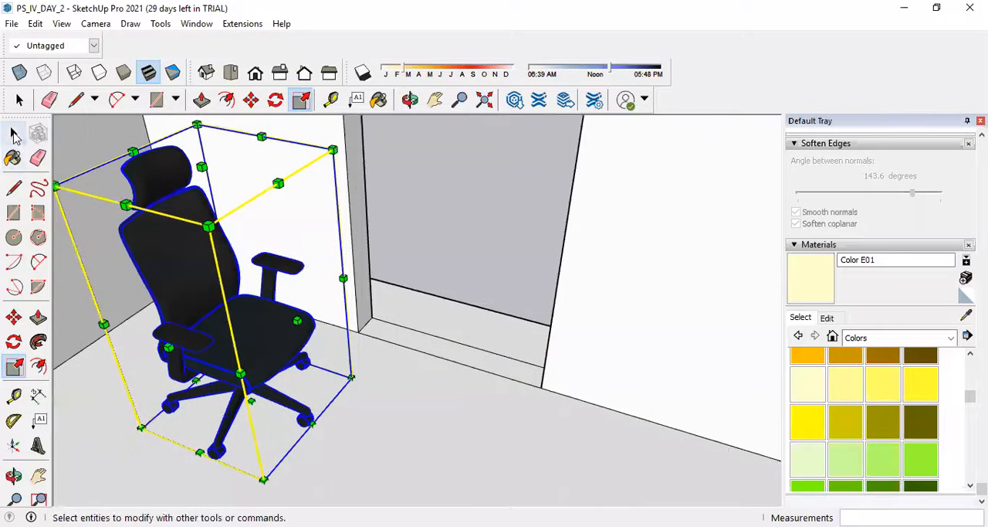
left_click(14, 133)
left_click(476, 229)
Dimension the width of the chair's seat between its two sides, placing the dimension in front of the seat.
scroll(319, 316, "up", 2)
middle_click_drag(408, 308, 335, 342)
scroll(348, 352, "down", 3)
scroll(198, 280, "up", 3)
mouse_move(198, 281)
middle_mouse_down()
mouse_move(230, 342)
mouse_move(205, 281)
middle_mouse_up()
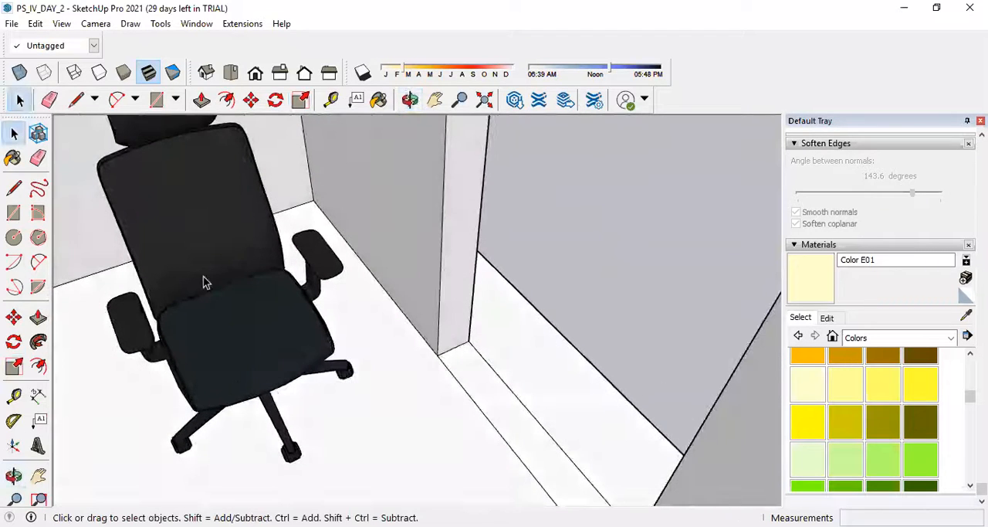
scroll(205, 281, "up", 2)
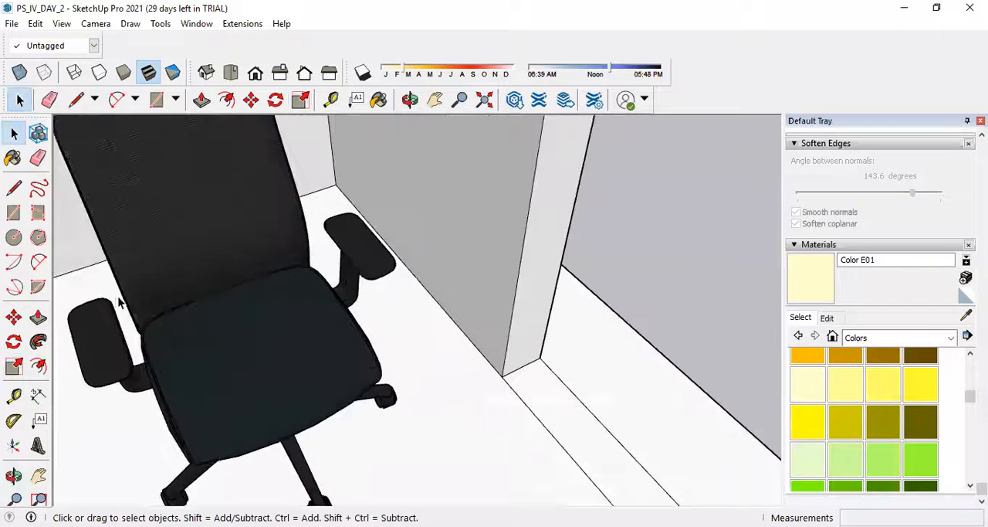
left_click(37, 396)
scroll(146, 340, "up", 3)
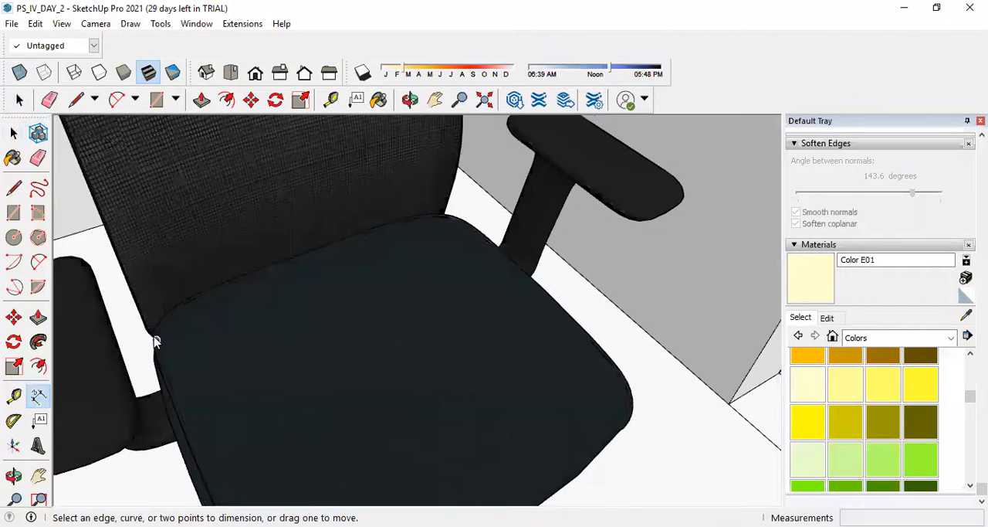
left_click(164, 375)
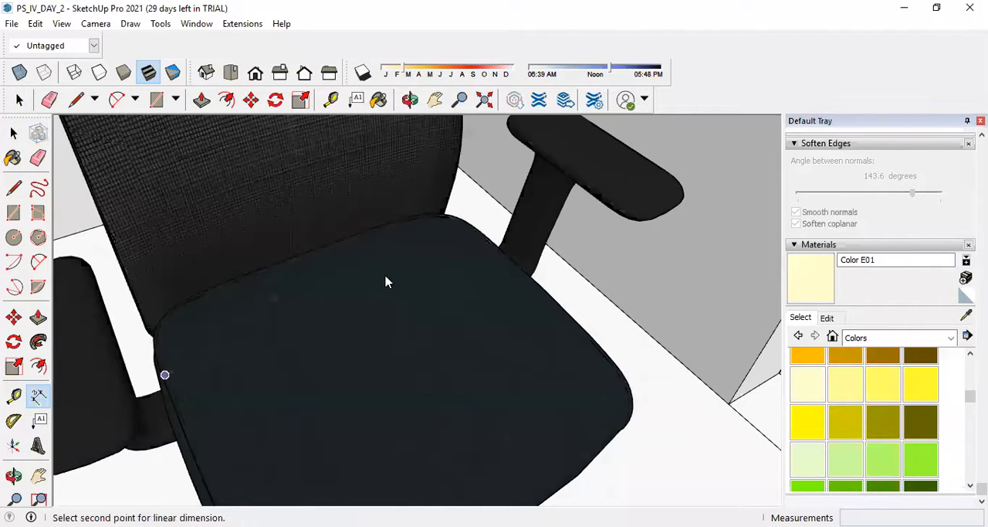
left_click(487, 244)
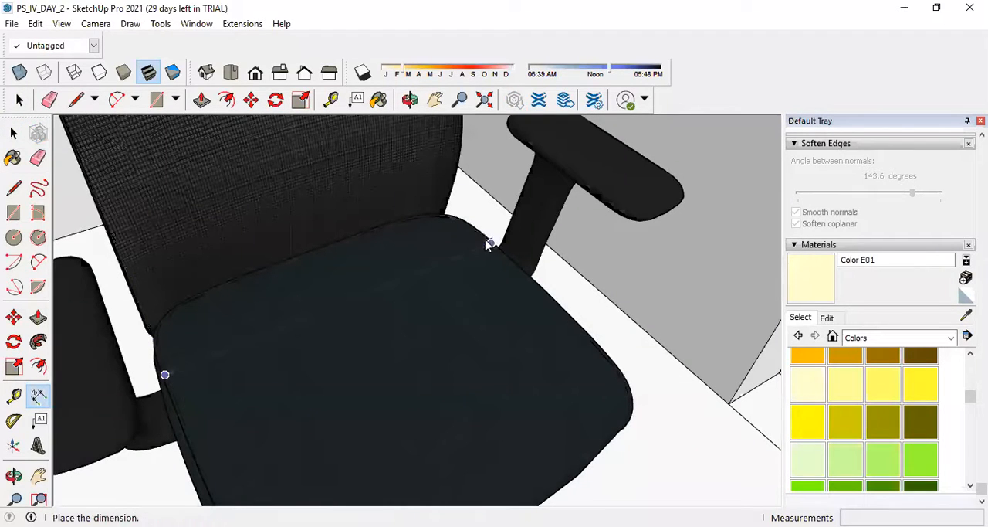
scroll(564, 359, "down", 6)
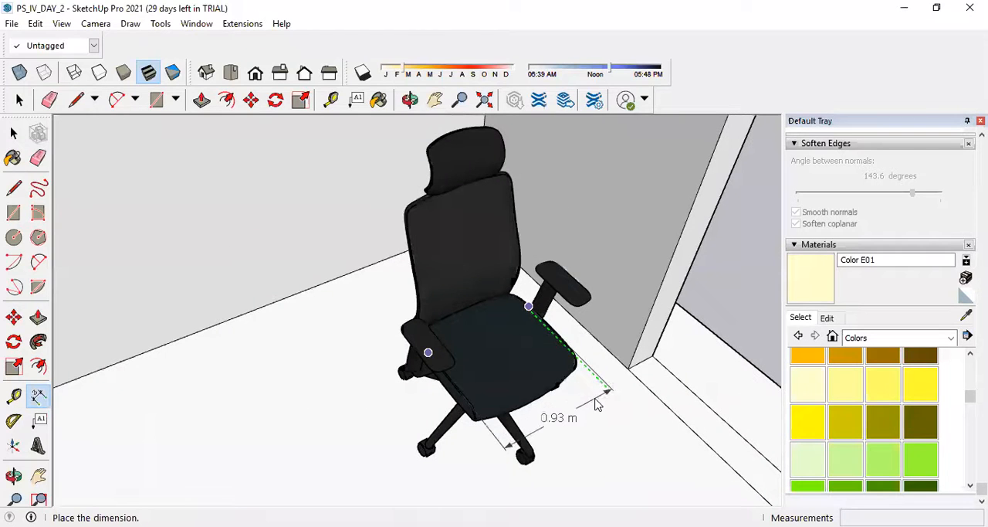
left_click(600, 396)
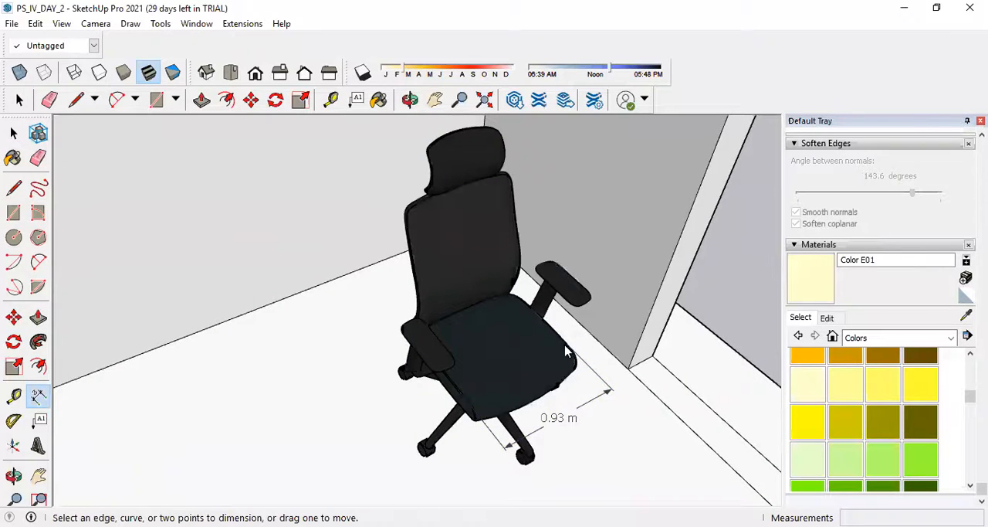
scroll(379, 376, "down", 2)
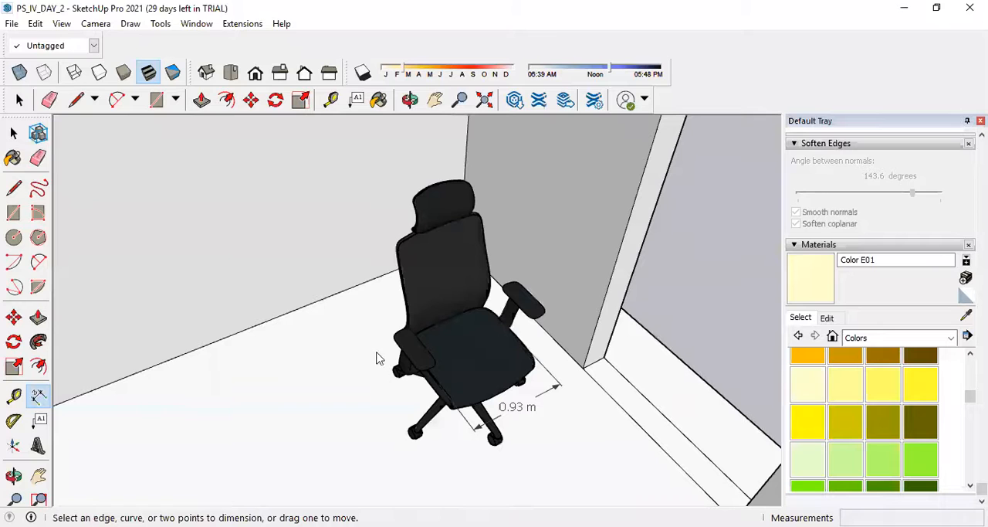
Scale the chair down uniformly by a factor of about 0.81 from its upper corner, making the seat about 0.75 m wide.
left_click(14, 135)
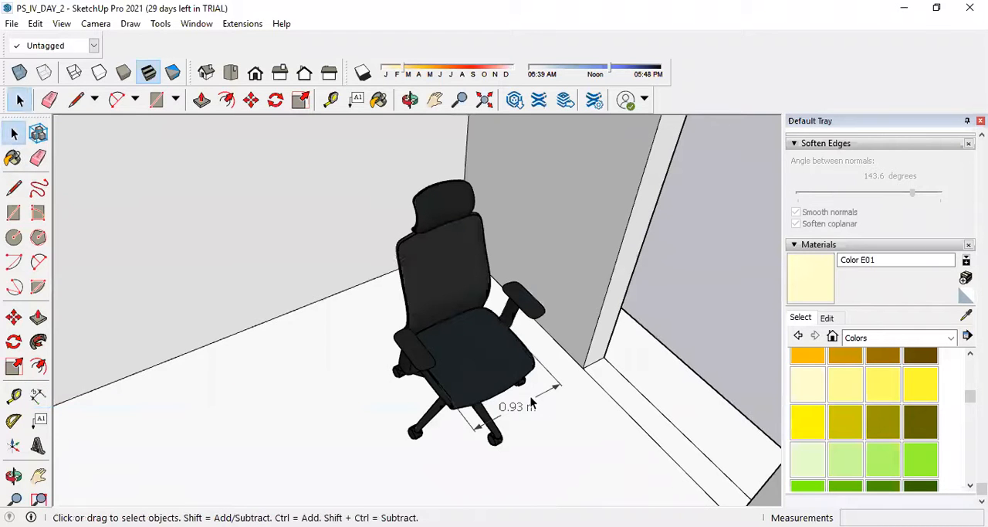
scroll(312, 357, "down", 5)
scroll(439, 392, "up", 5)
scroll(390, 318, "up", 2)
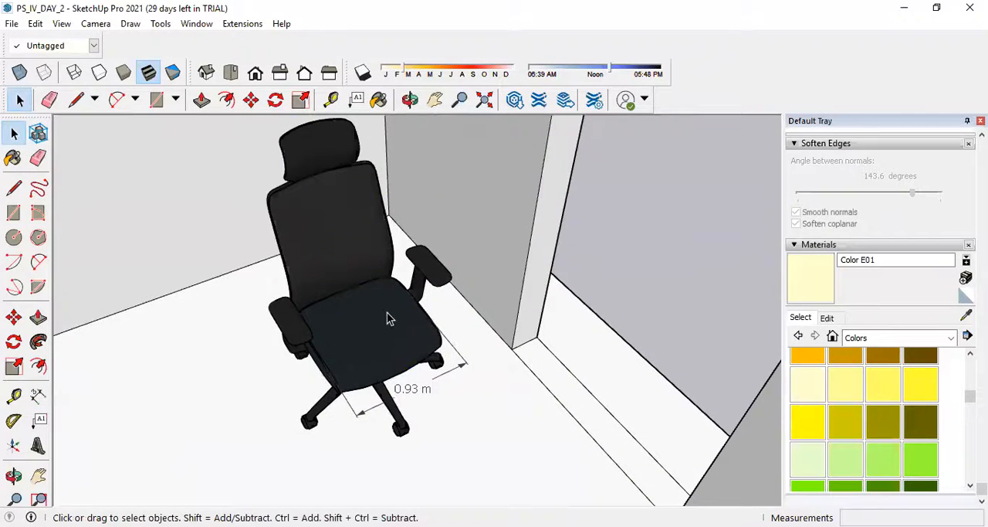
left_click(390, 318)
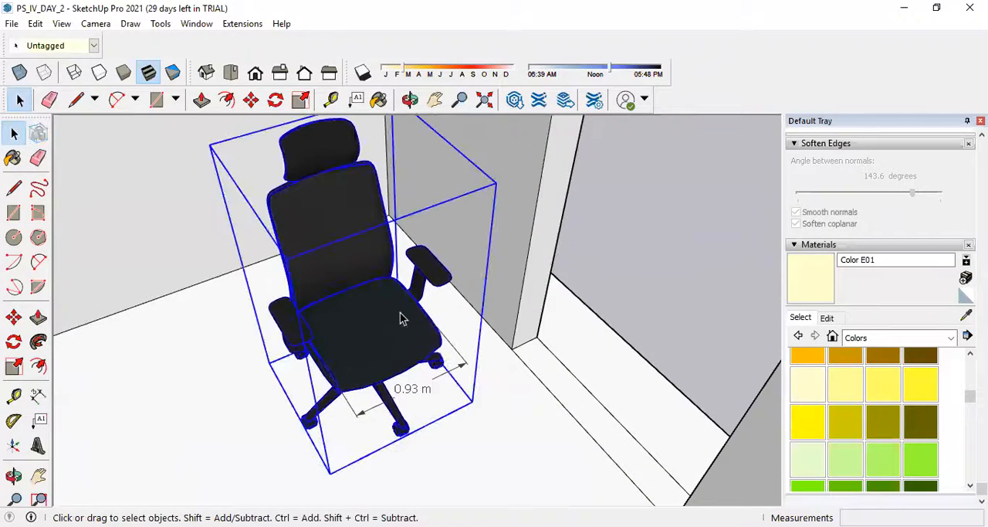
left_click(14, 366)
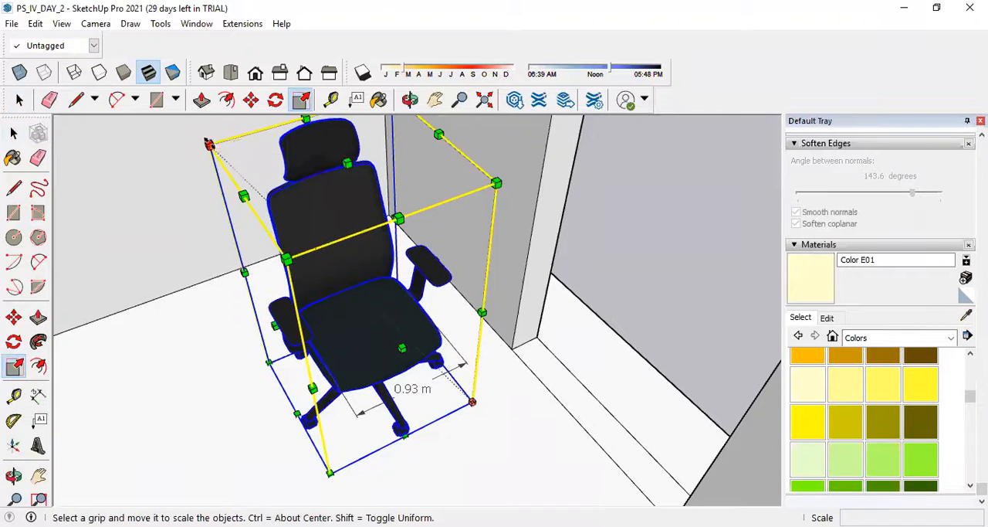
left_click(207, 142)
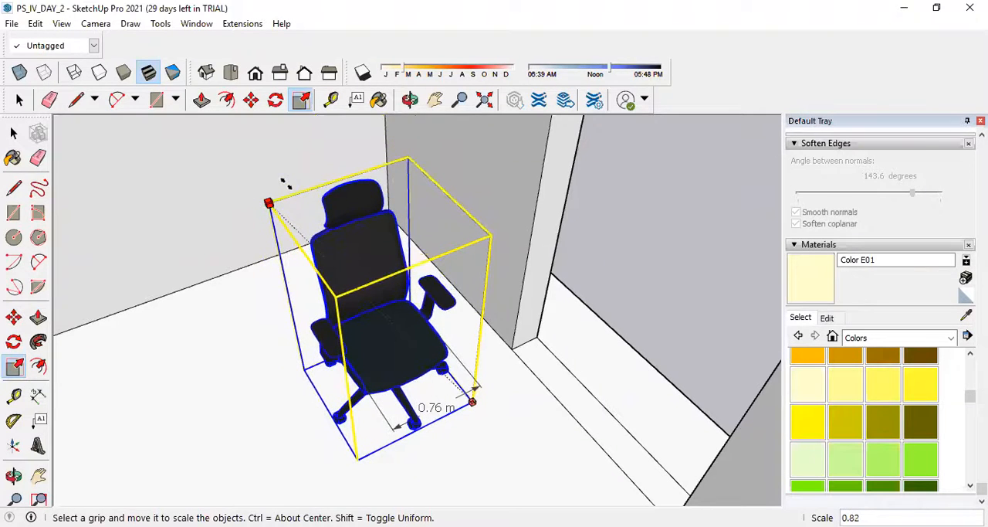
left_click(287, 185)
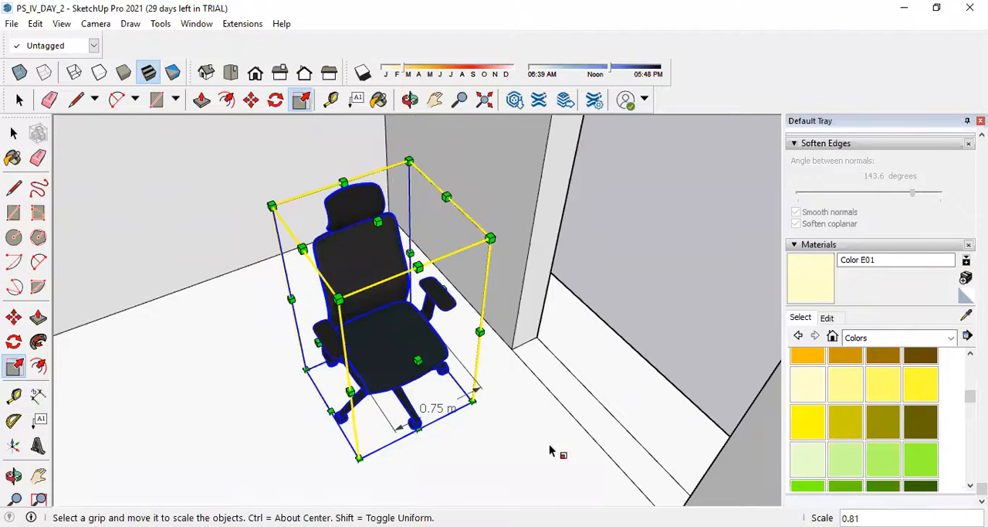
left_click(14, 133)
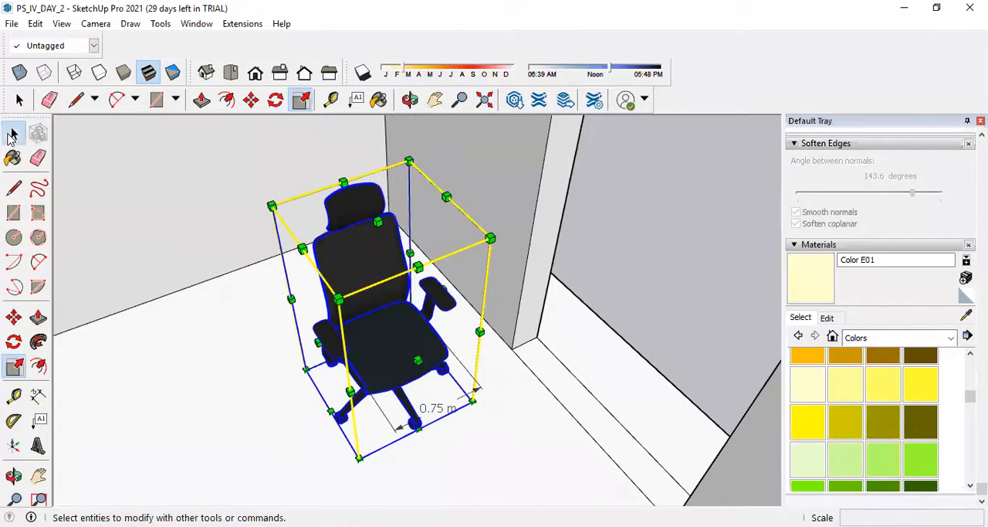
left_click(254, 331)
Select the chair and examine its size and placement in the room from several angles.
scroll(465, 328, "down", 6)
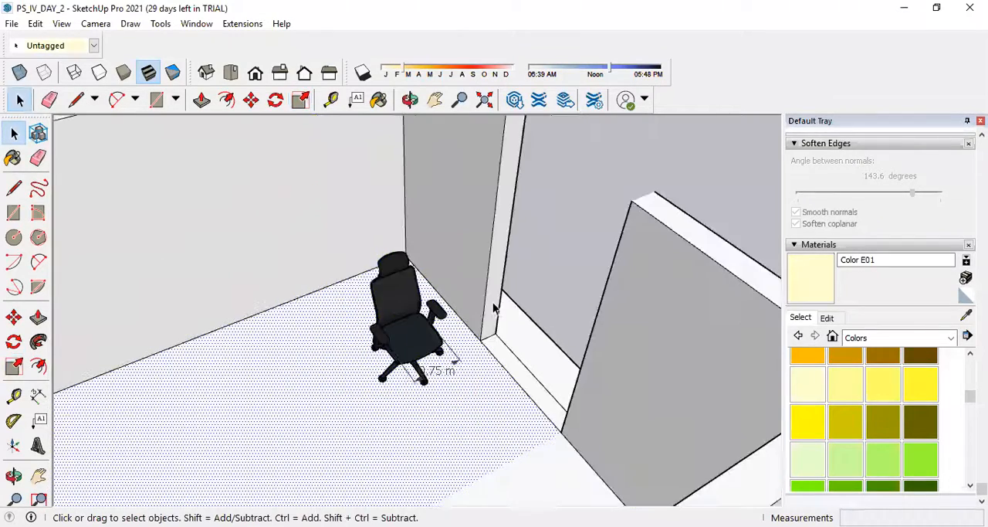
middle_click_drag(419, 371, 482, 332)
scroll(464, 318, "up", 3)
left_click(463, 318)
scroll(472, 323, "down", 3)
middle_click_drag(205, 348, 209, 358)
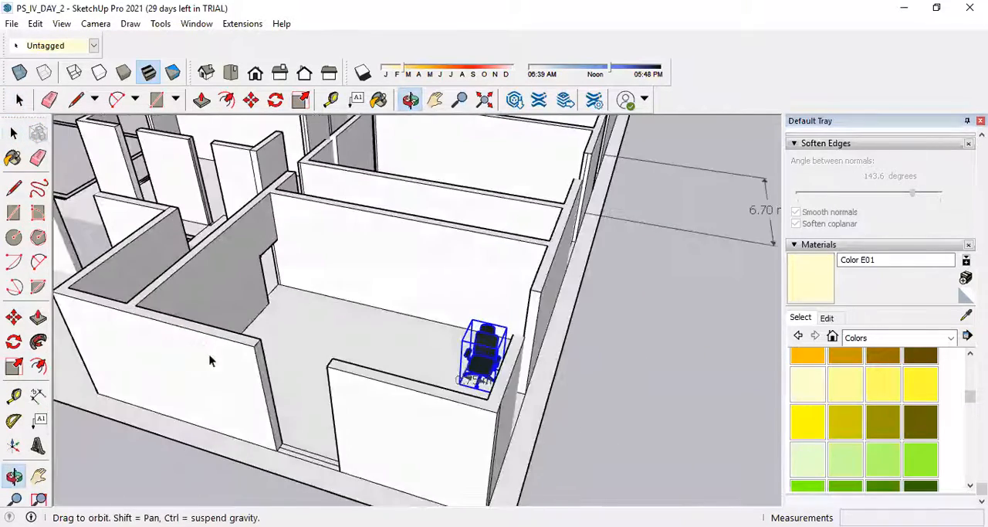
scroll(487, 316, "down", 2)
middle_click_drag(466, 345, 581, 344)
scroll(581, 344, "up", 5)
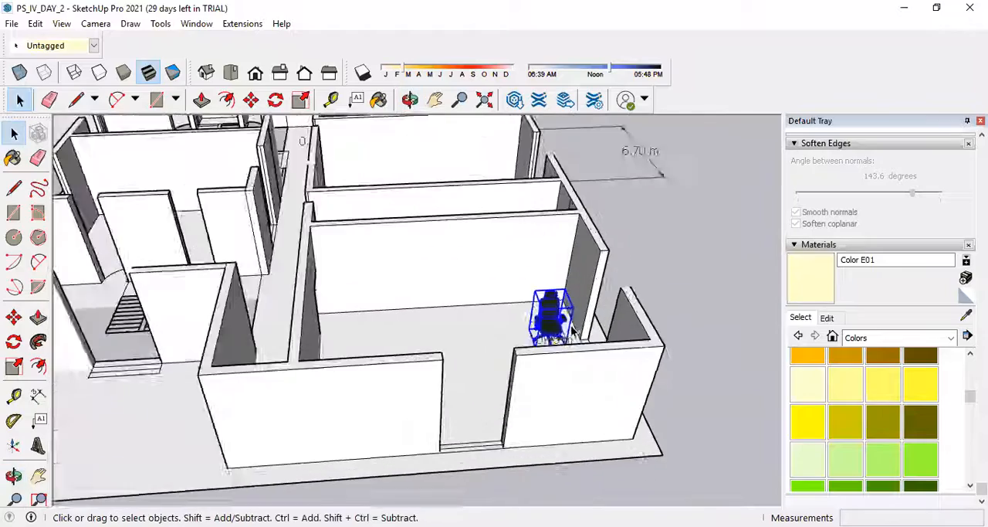
scroll(565, 303, "up", 2)
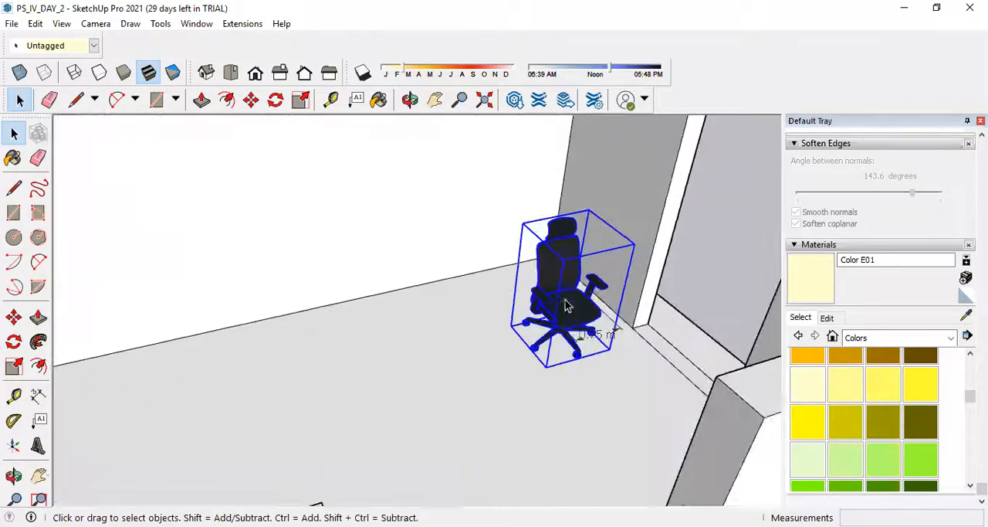
scroll(578, 293, "down", 6)
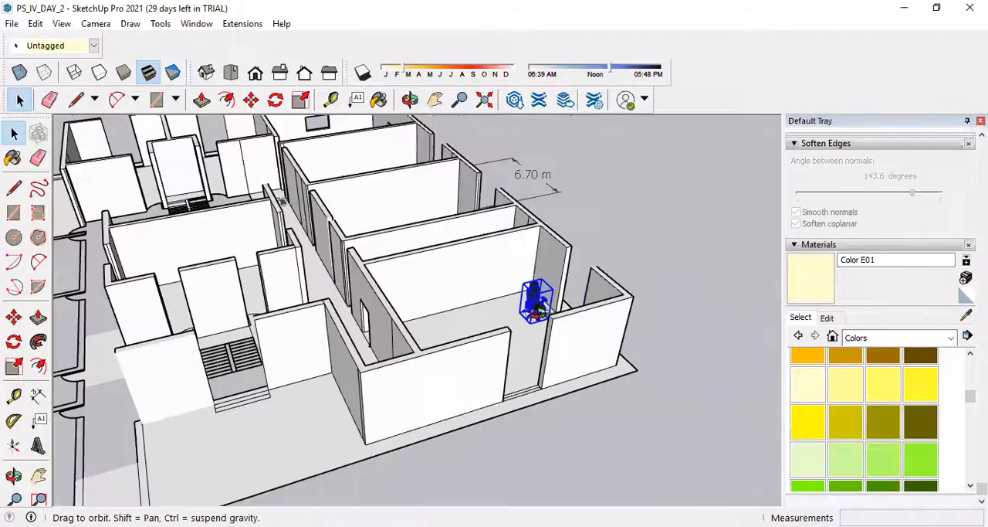
Copy the chair three times in a row along the red axis, spacing the chairs about 2 m apart across the room.
scroll(498, 305, "up", 6)
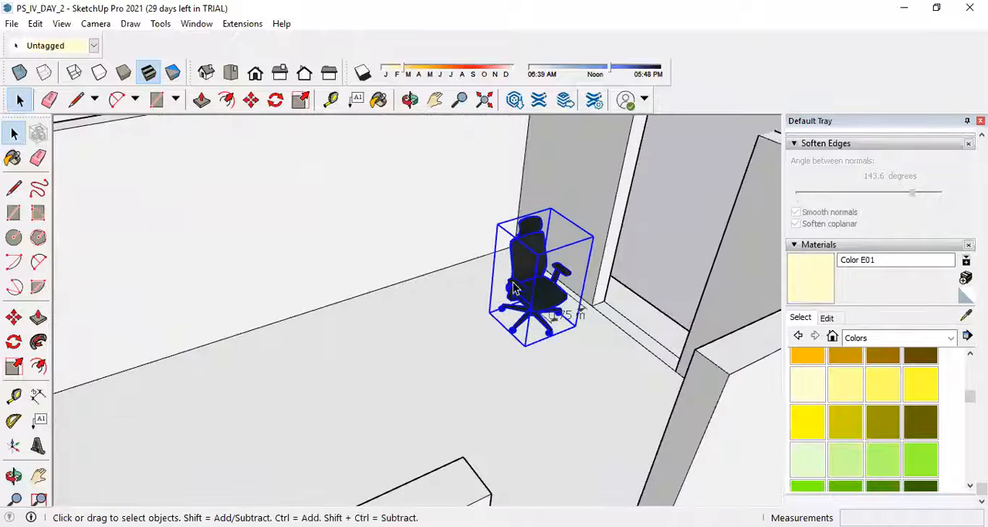
left_click(251, 100)
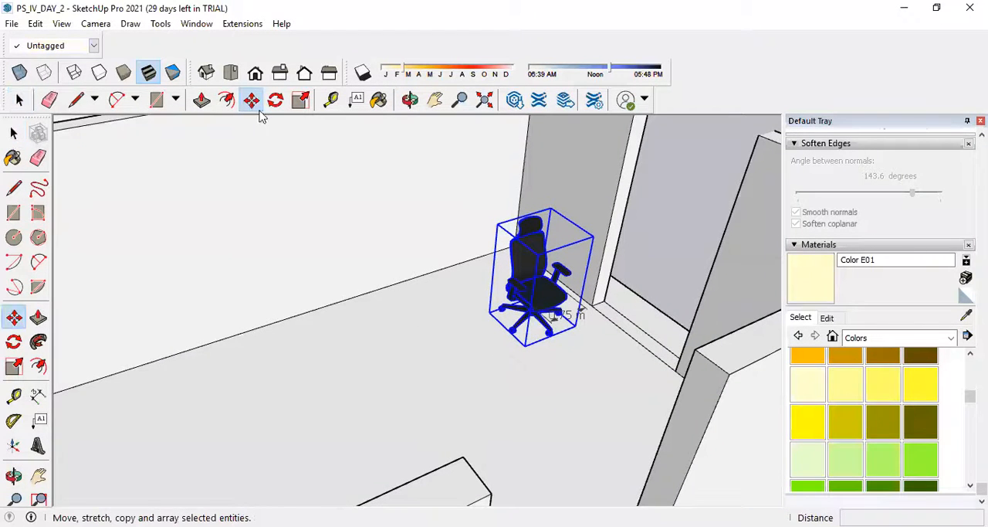
key("ctrl")
left_click(494, 312)
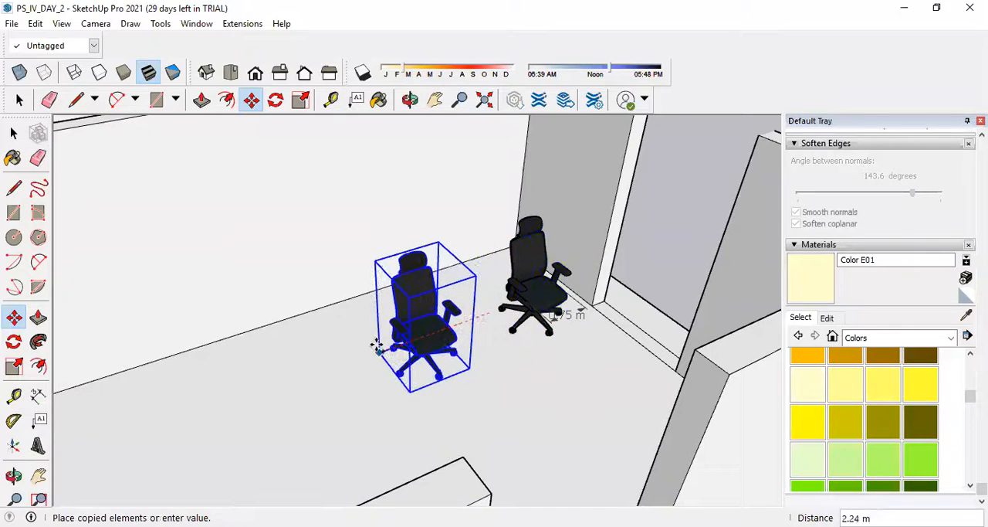
left_click(377, 345)
key("ctrl")
left_click(379, 352)
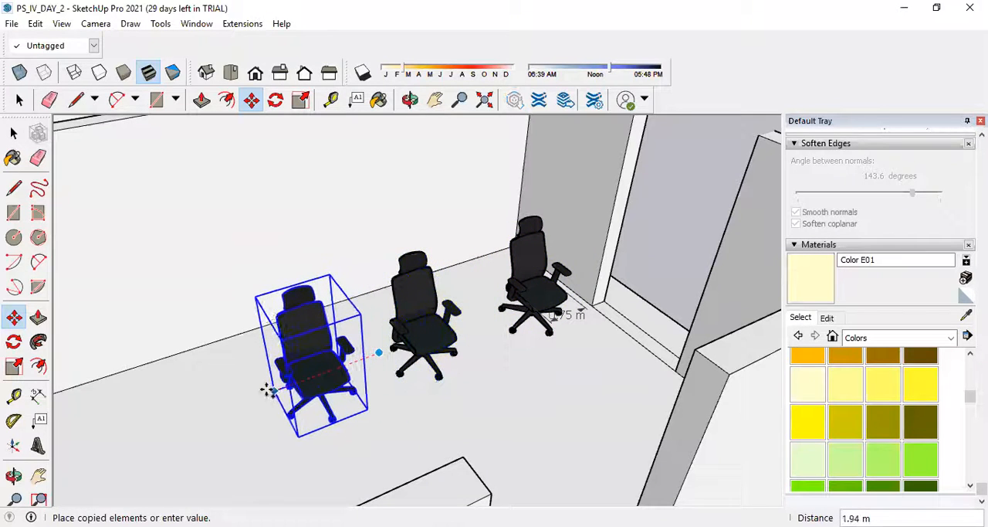
left_click(266, 390)
key("ctrl")
left_click(261, 397)
left_click(125, 446)
scroll(498, 388, "down", 1)
scroll(428, 295, "down", 3)
middle_click_drag(565, 338, 269, 371)
scroll(270, 371, "up", 2)
Open 3D Warehouse and search for "table office" in place of the previous chair search.
left_click(197, 23)
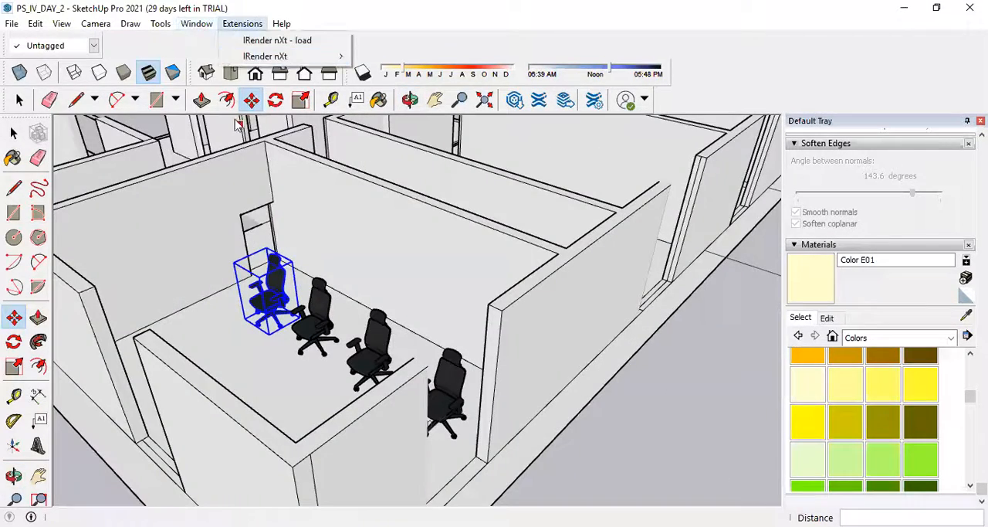
left_click(228, 136)
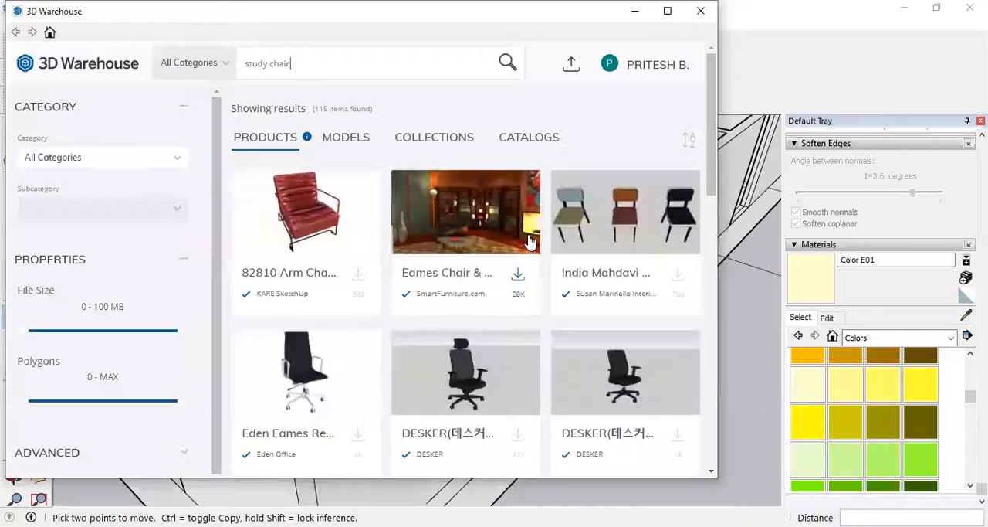
left_click_drag(291, 64, 193, 69)
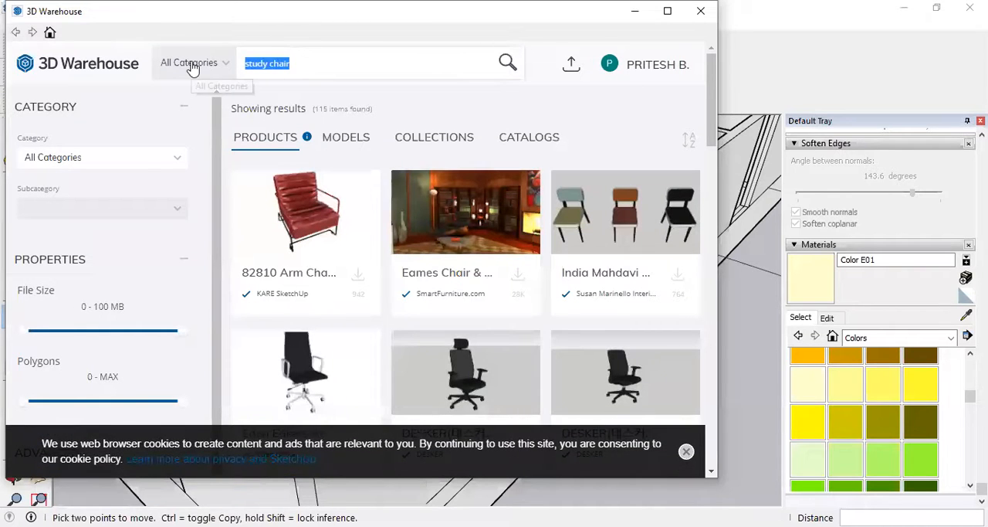
key("BackSpace")
type("table")
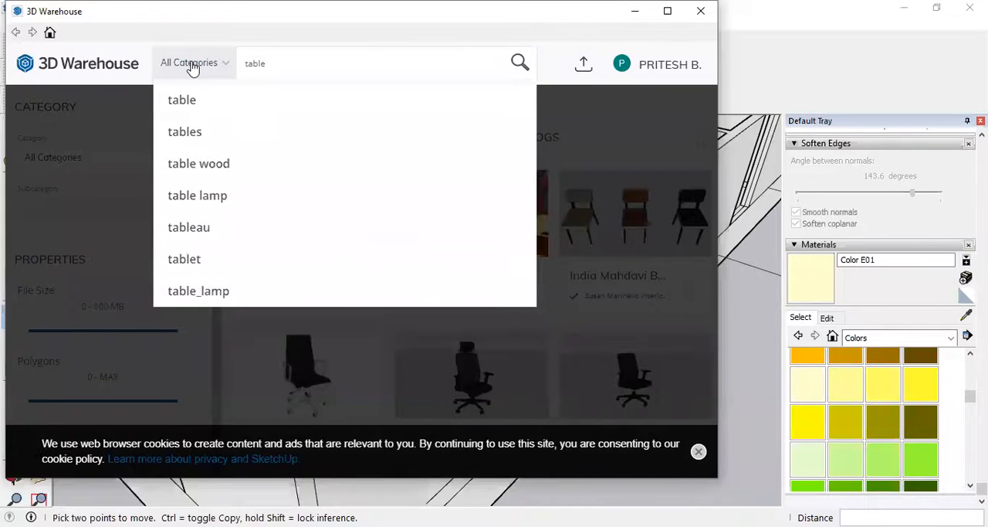
type(" office")
key("Return")
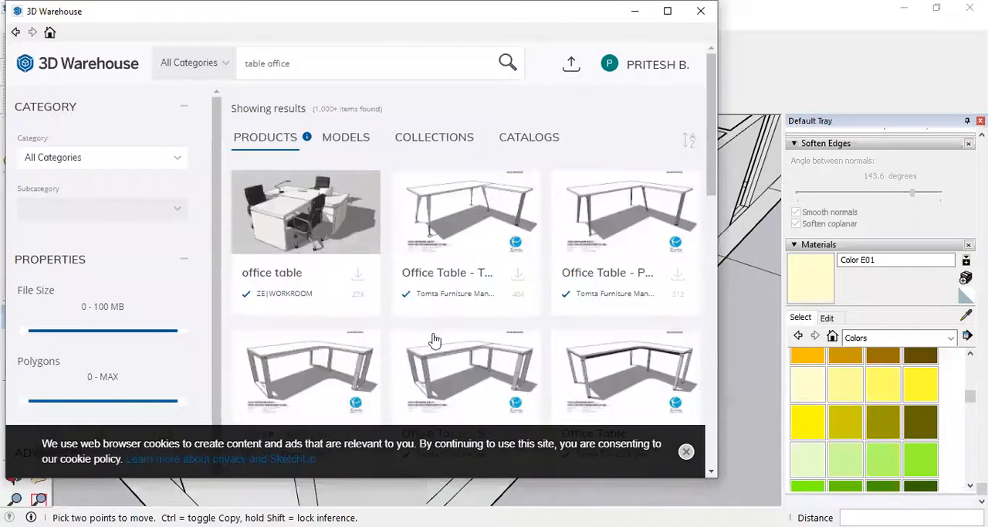
Limit the table search results to a file size of 0 - 10 MB and 0 - 1 K polygons.
scroll(479, 186, "down", 2)
scroll(479, 186, "down", 2)
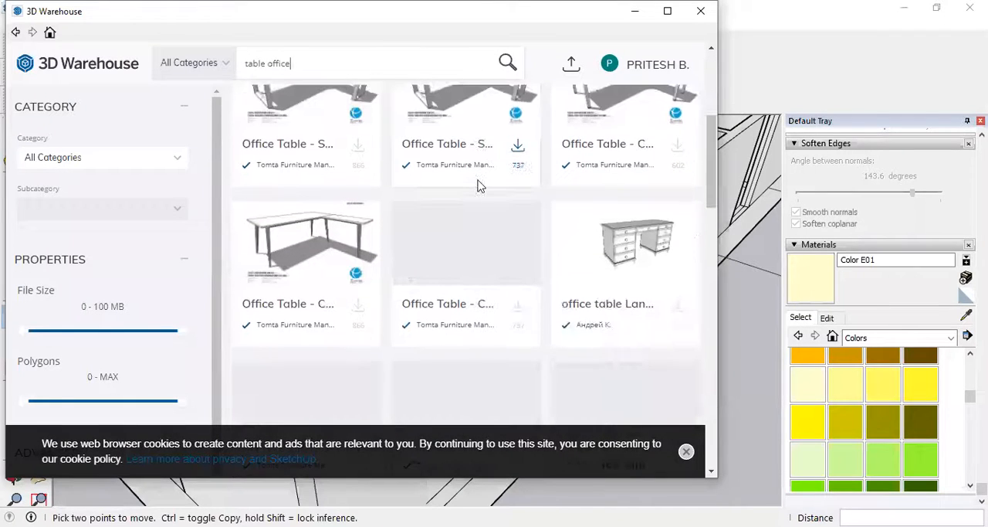
scroll(479, 185, "up", 3)
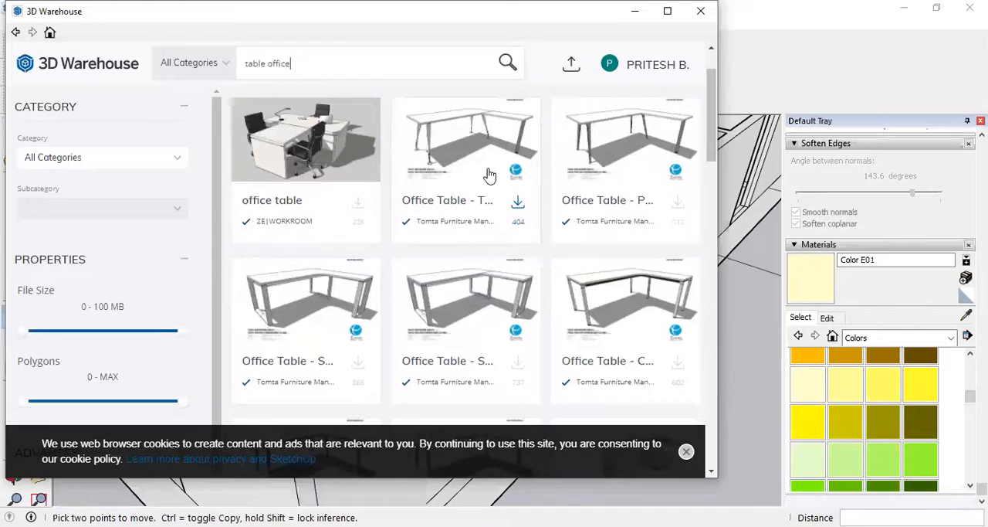
left_click_drag(182, 332, 35, 332)
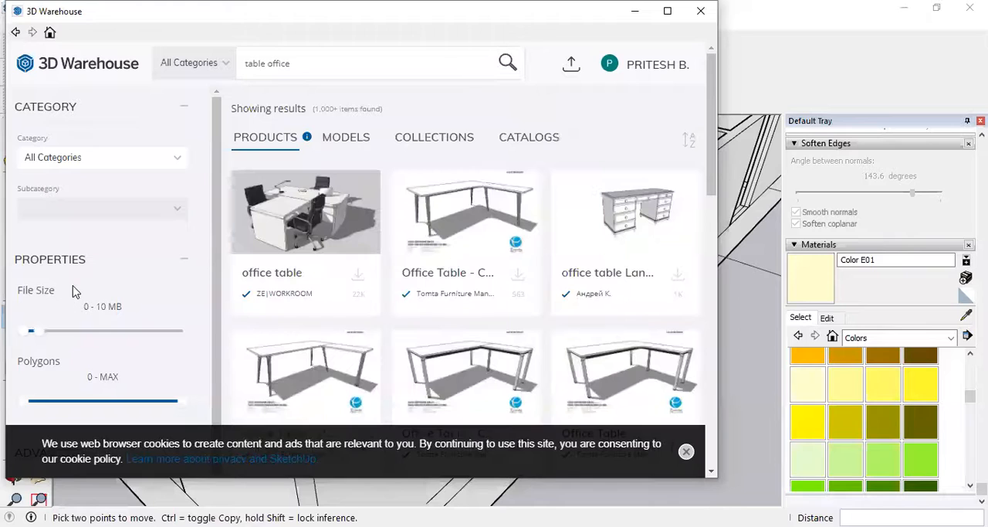
scroll(75, 291, "down", 1)
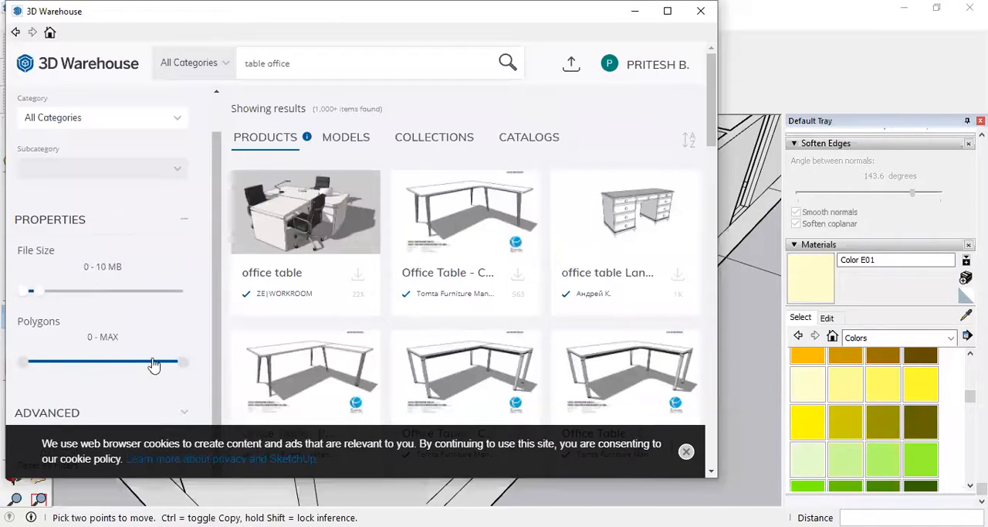
left_click_drag(182, 361, 40, 364)
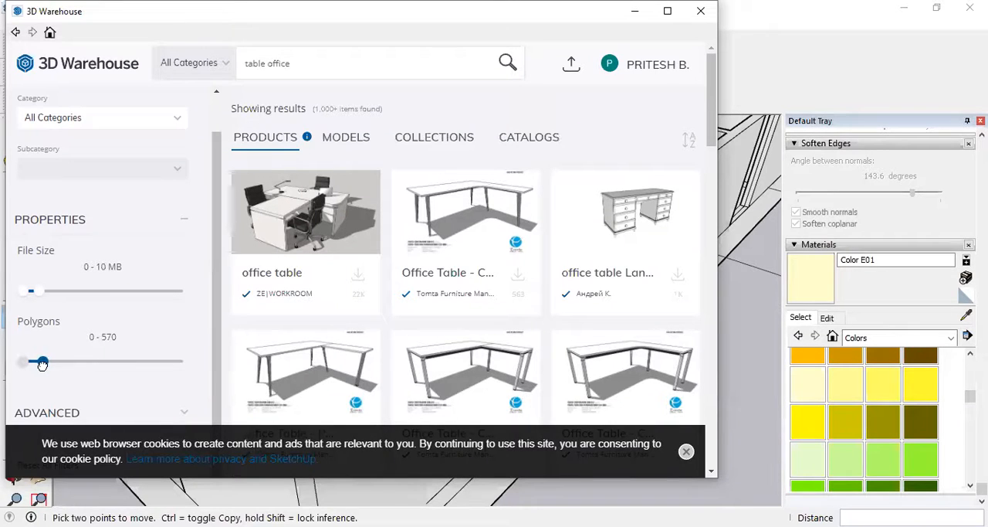
left_click_drag(49, 363, 48, 363)
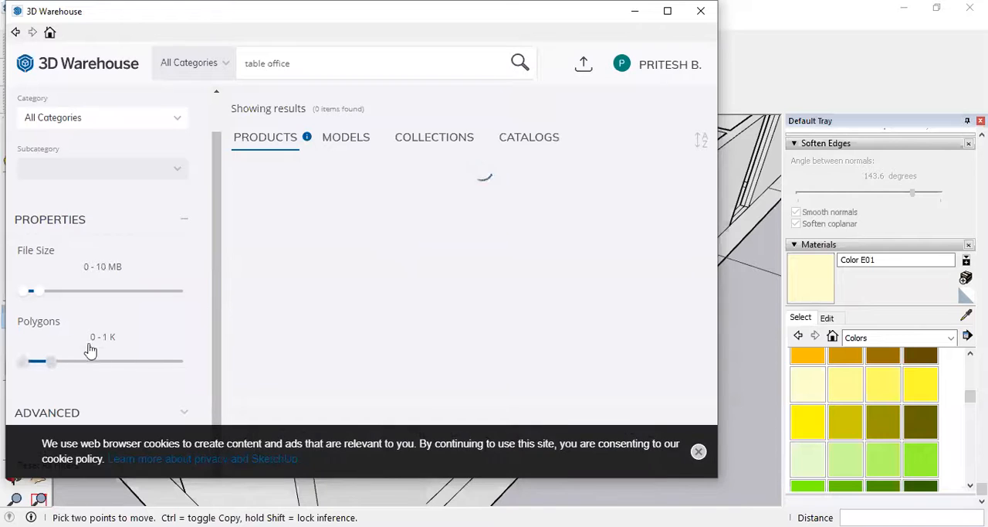
Browse the filtered results and load PureOrganicDesign's wider Eco-friendly desk with wooden frame legs directly into the model.
scroll(607, 254, "down", 3)
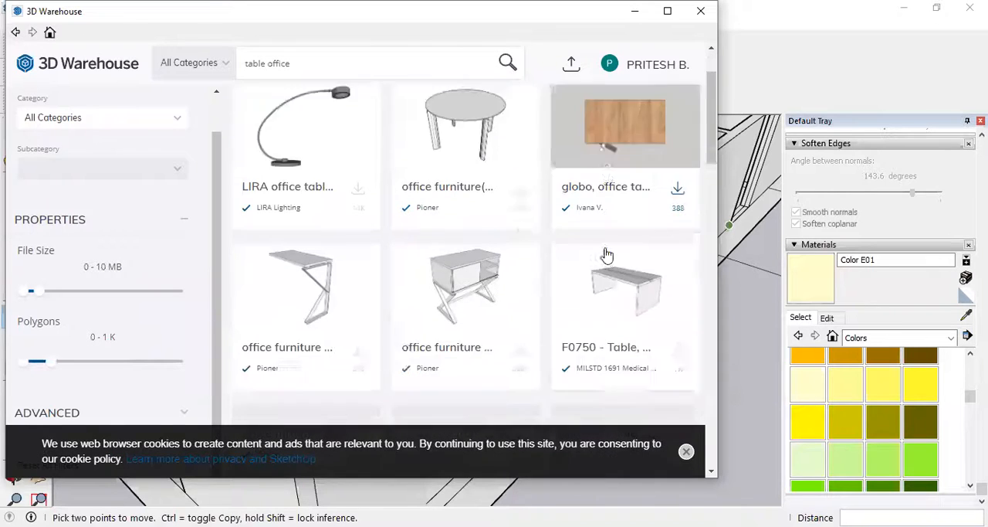
scroll(607, 253, "up", 3)
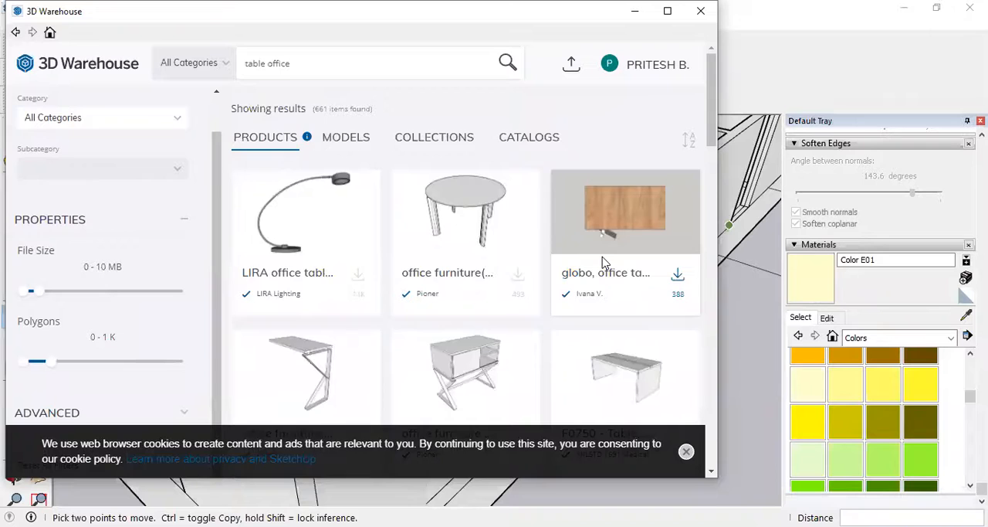
scroll(594, 293, "down", 4)
scroll(540, 278, "up", 2)
scroll(479, 263, "down", 1)
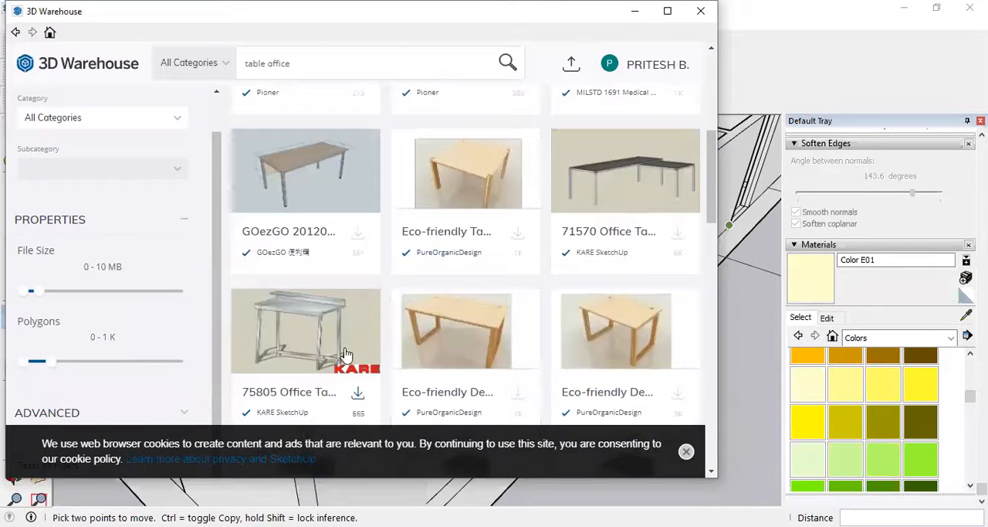
left_click(519, 395)
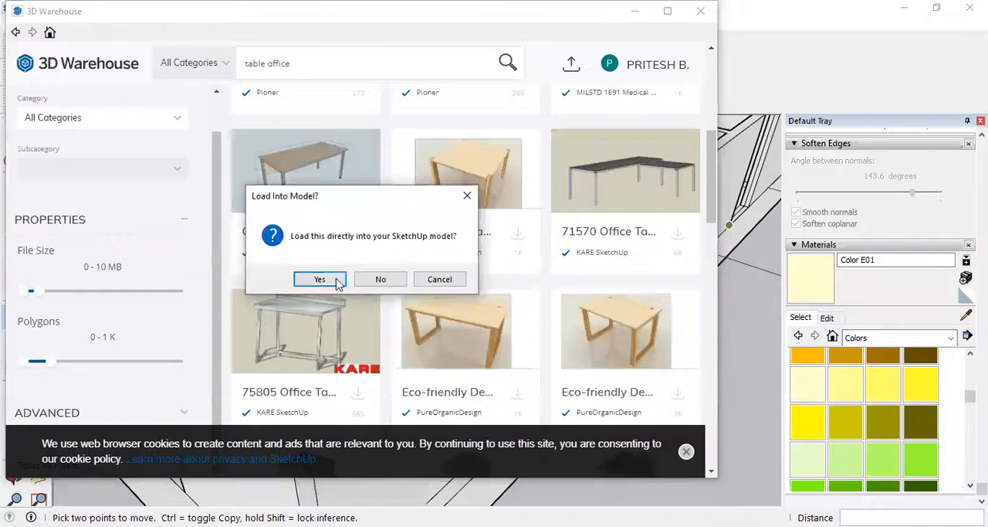
left_click(340, 279)
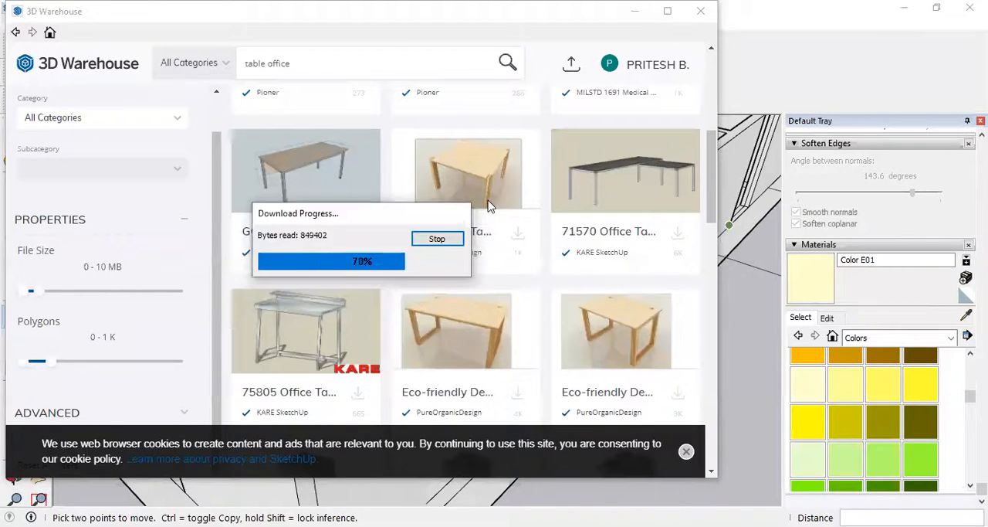
Place the downloaded desk component on the open ground outside the building, in front of the room with the chairs.
scroll(506, 179, "down", 5)
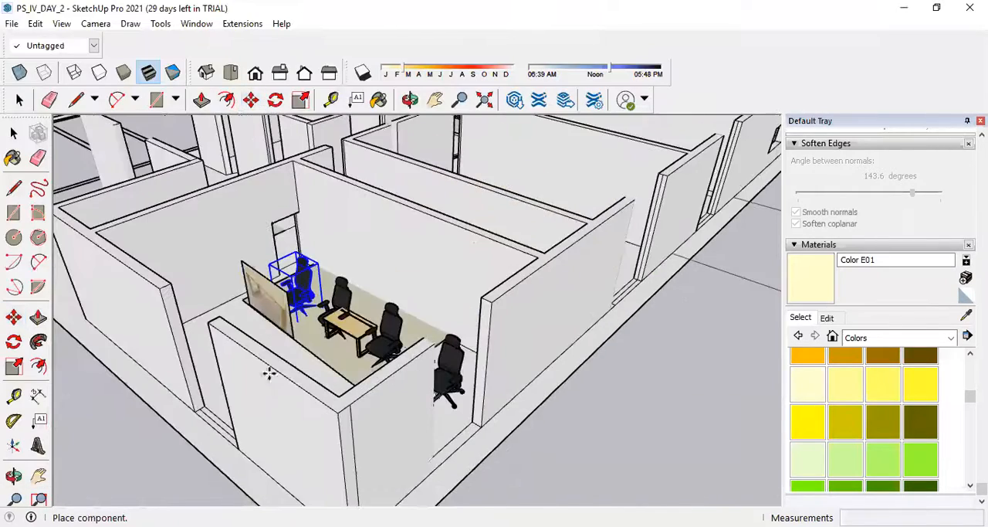
scroll(272, 370, "up", 4)
scroll(315, 358, "down", 6)
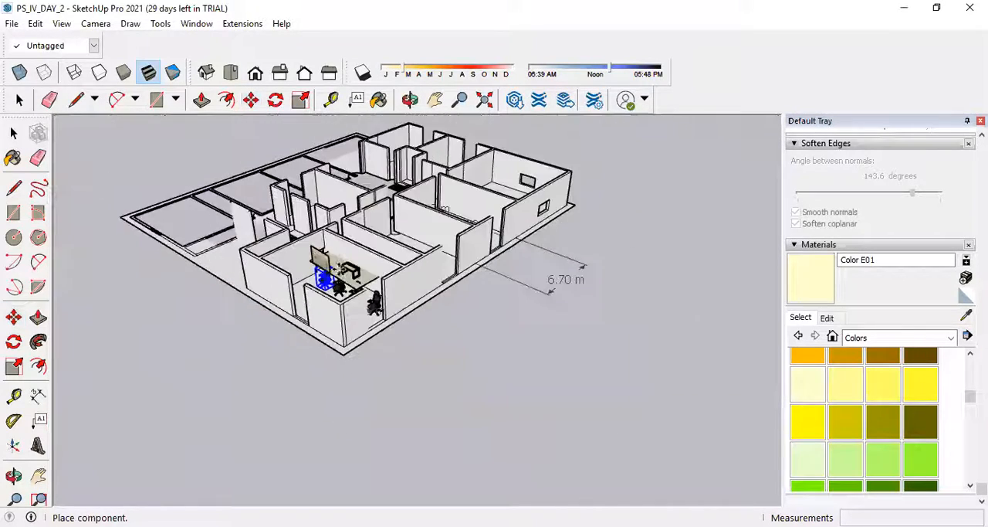
left_click(451, 380)
scroll(450, 381, "up", 5)
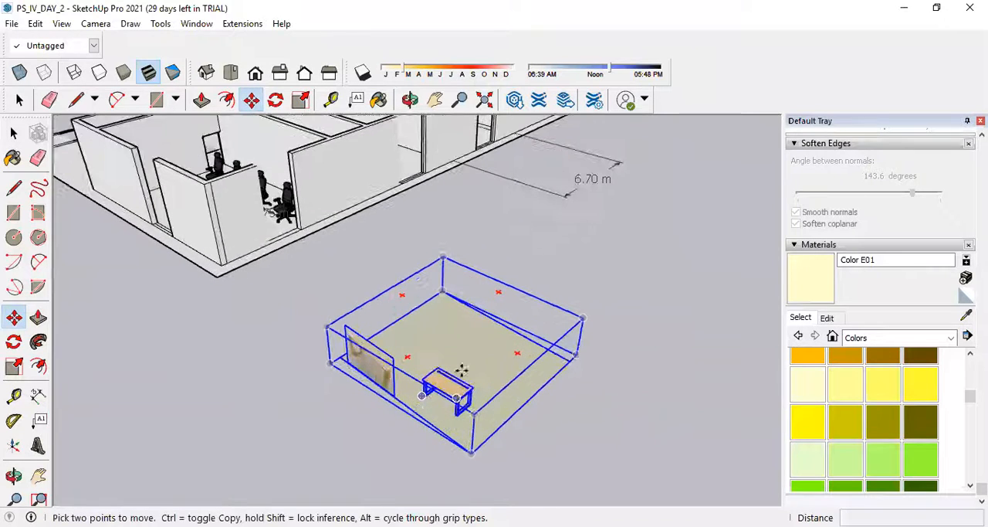
Explode the desk component and erase its beige floor plane and the upright picture panel, keeping only the desk.
key("space")
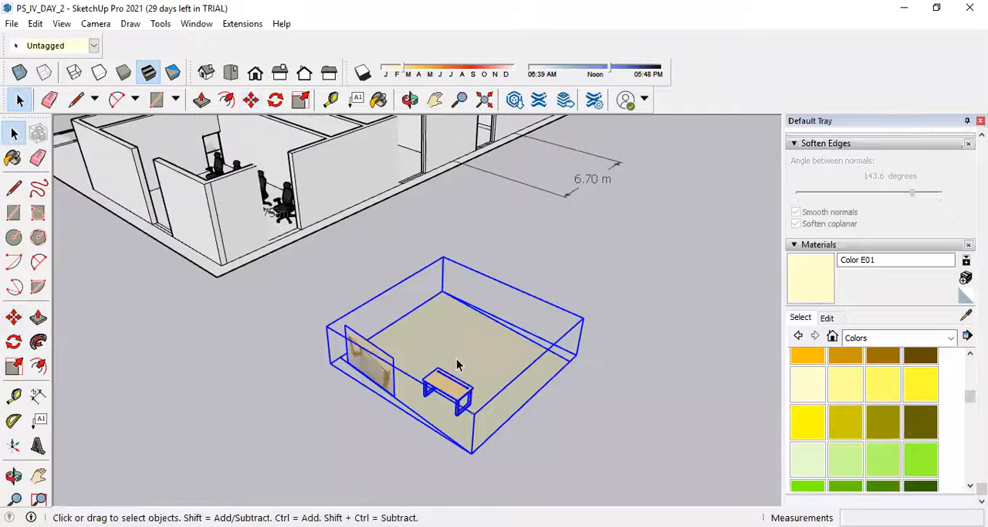
right_click(457, 358)
left_click(519, 270)
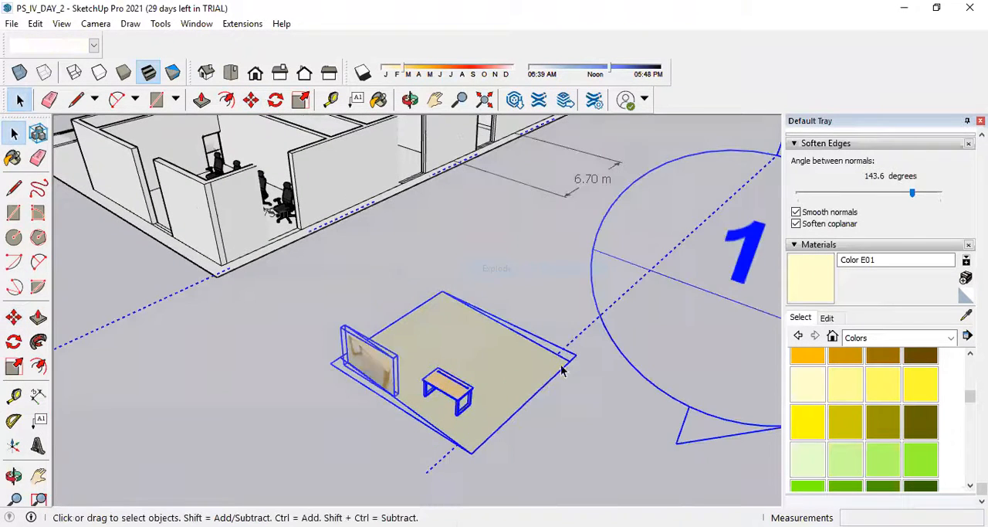
left_click(600, 415)
left_click(38, 158)
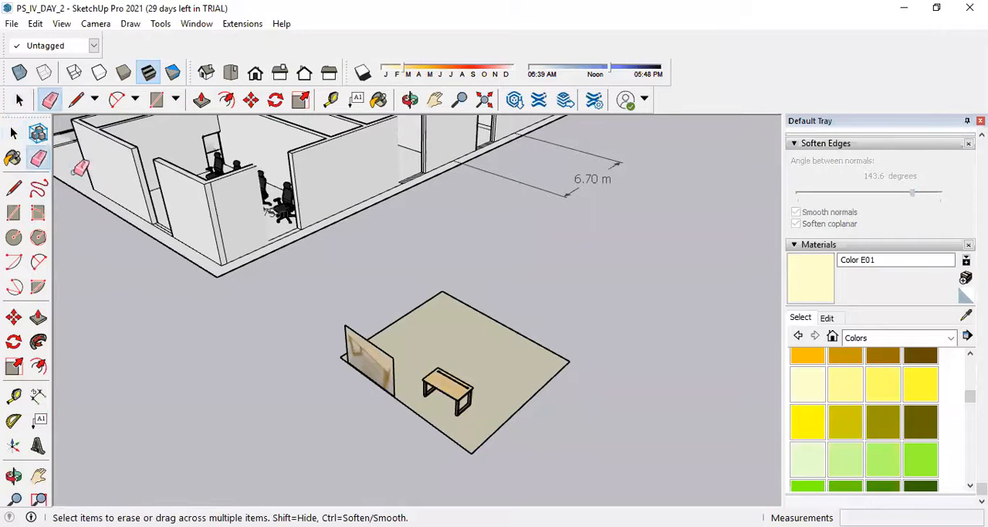
mouse_move(427, 309)
left_mouse_down()
mouse_move(372, 345)
mouse_move(381, 372)
left_mouse_up()
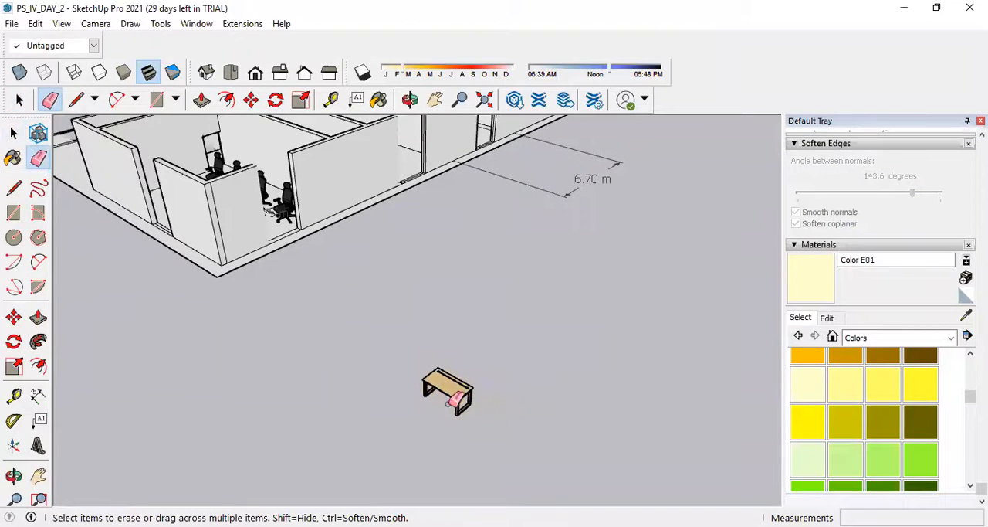
Select the desk's top and both leg frames together and make them a single group.
scroll(456, 398, "up", 6)
scroll(479, 337, "down", 2)
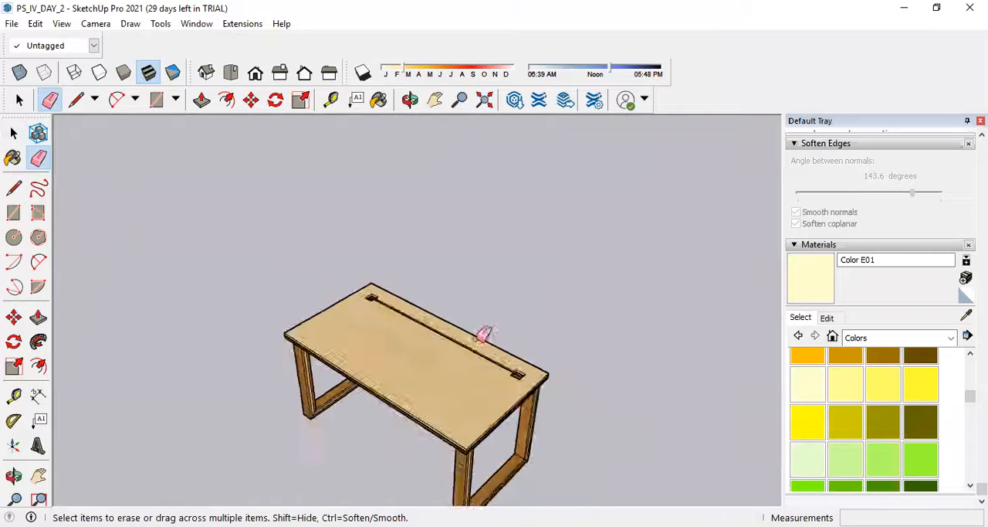
scroll(482, 333, "down", 3)
left_click(13, 133)
left_click(438, 349)
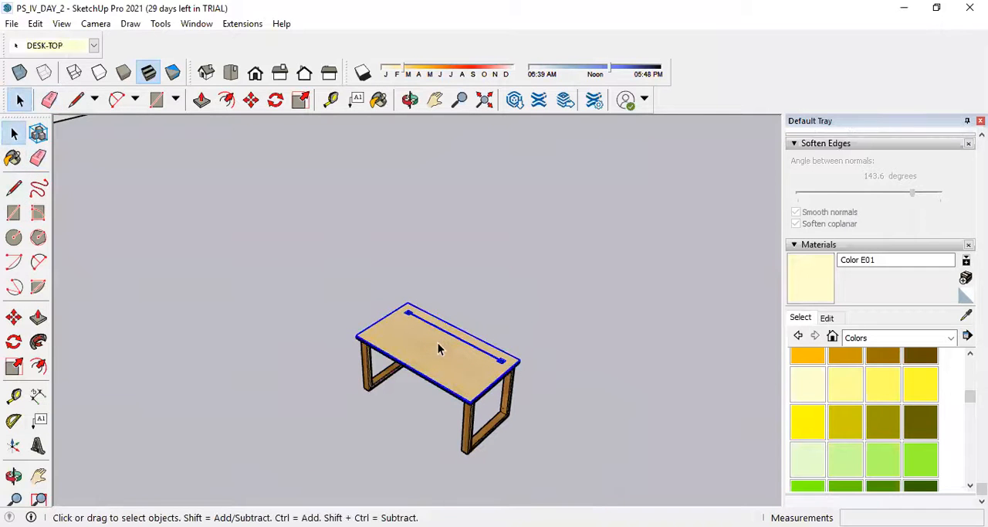
triple_click(438, 343)
left_click(678, 453)
left_click_drag(572, 470, 319, 280)
right_click(375, 333)
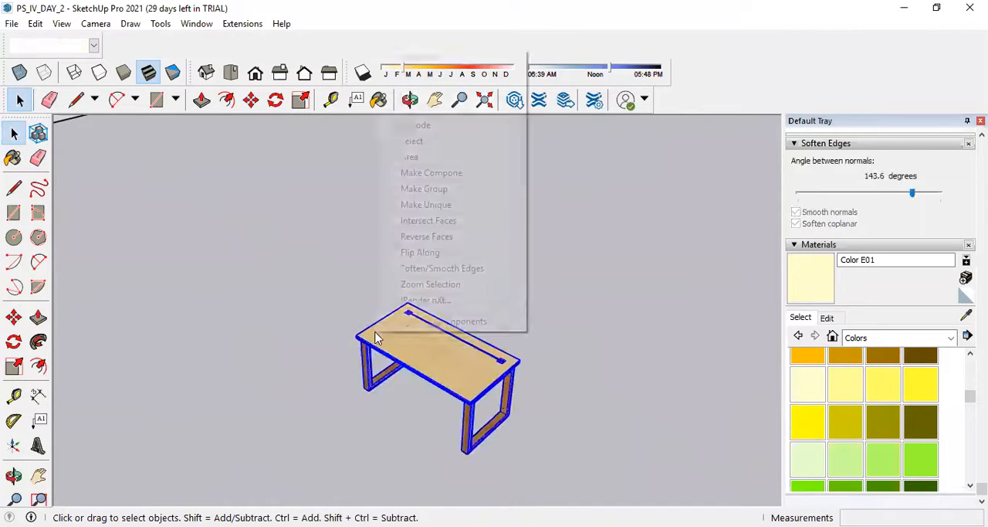
left_click(442, 197)
Dimension the short edge of the desk's top between its two corners, placing the dimension just outside that edge.
scroll(450, 256, "down", 3)
scroll(456, 297, "up", 2)
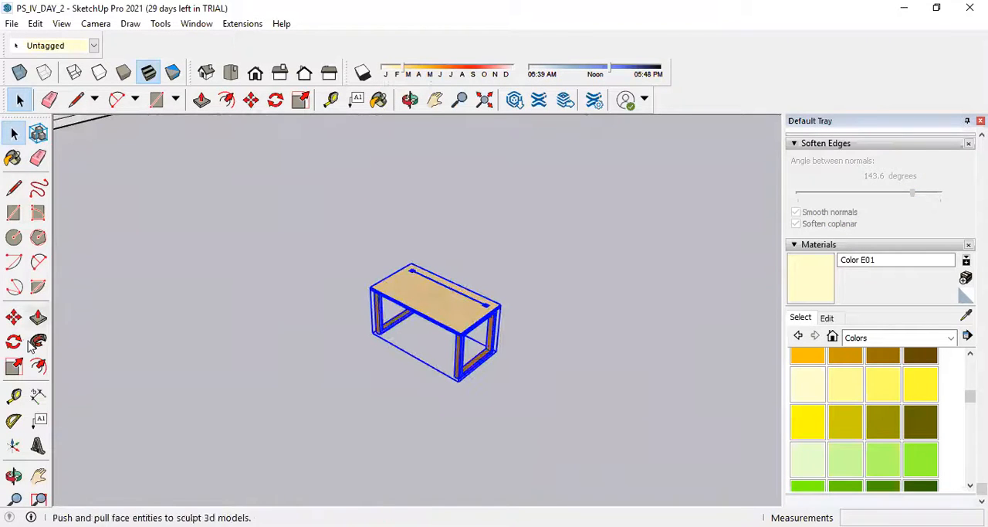
left_click(38, 397)
scroll(373, 288, "up", 4)
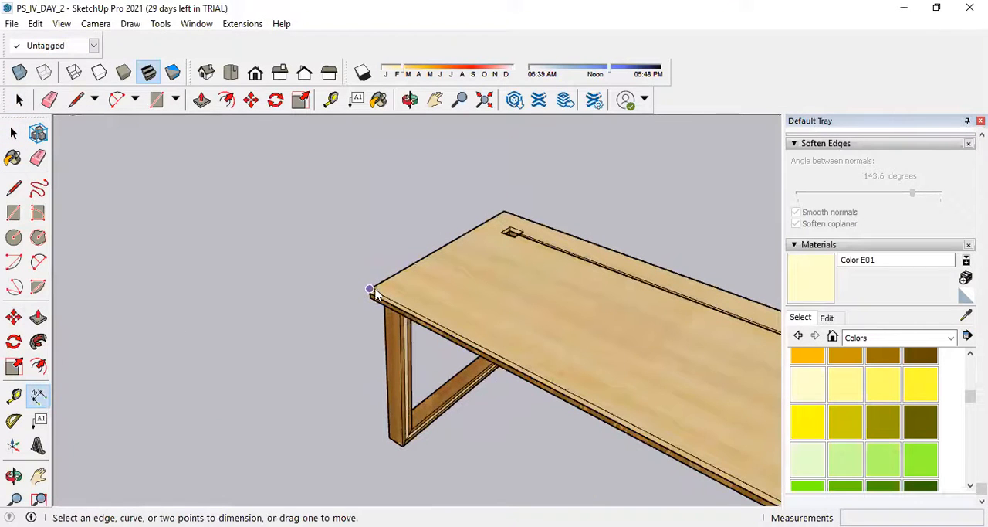
left_click(369, 289)
left_click(505, 214)
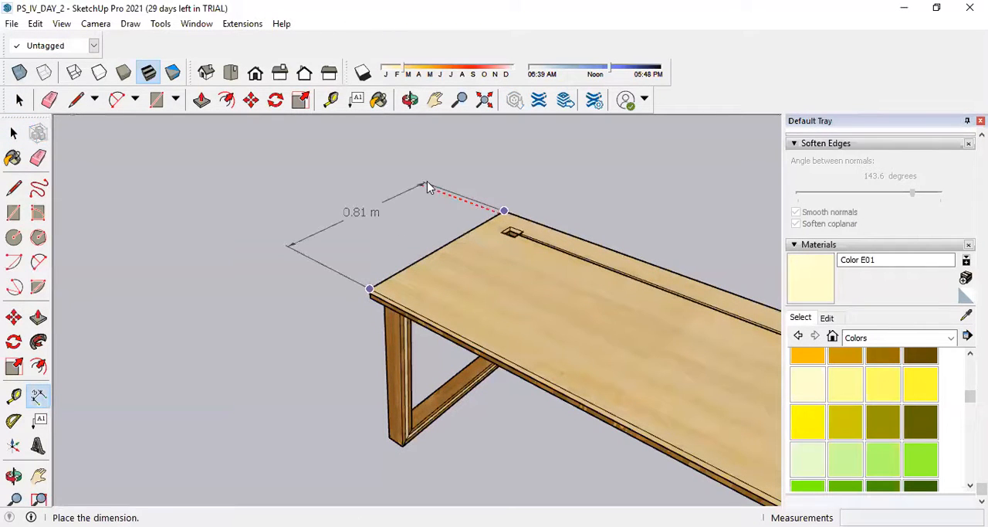
left_click(427, 181)
scroll(421, 205, "down", 5)
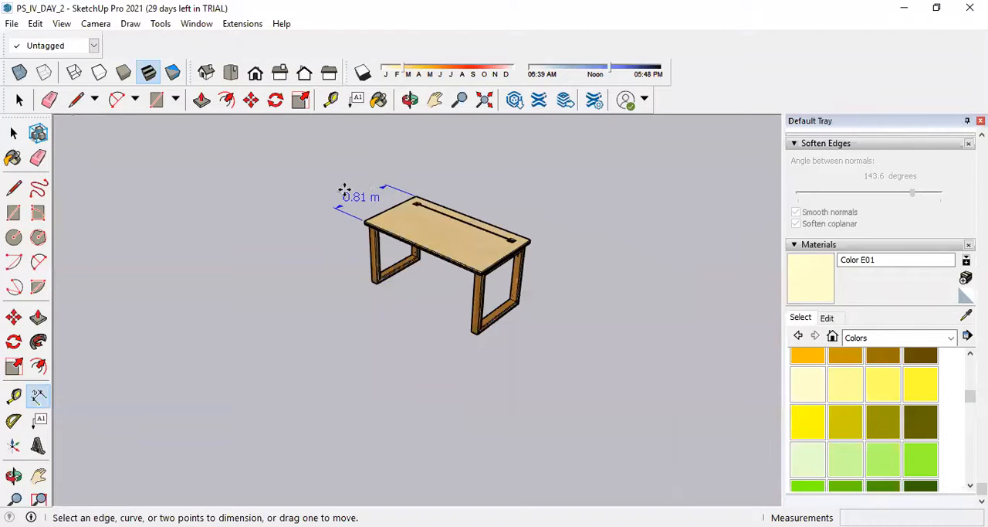
scroll(355, 195, "down", 2)
scroll(420, 206, "up", 4)
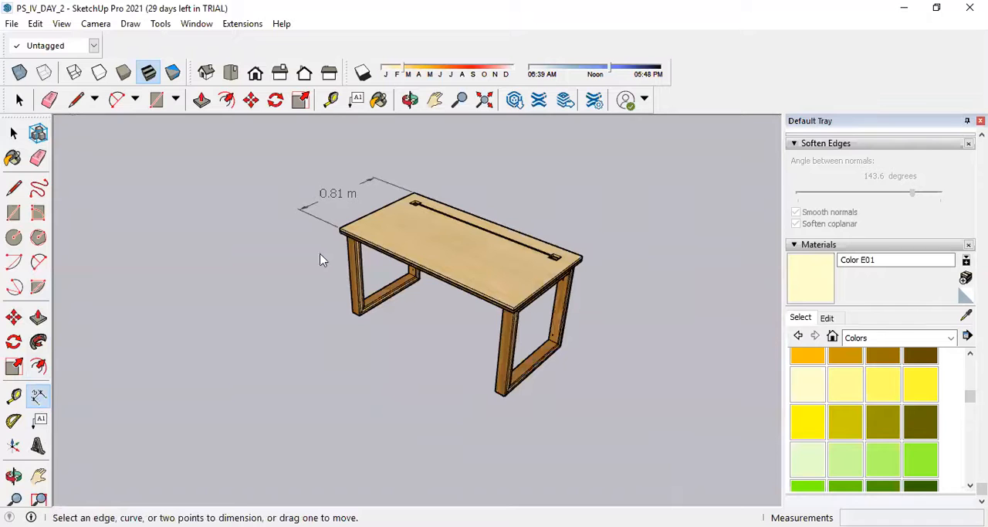
Dimension the front long edge of the desk's top between its two corners, placing the dimension out in front of the desk.
left_click(338, 224)
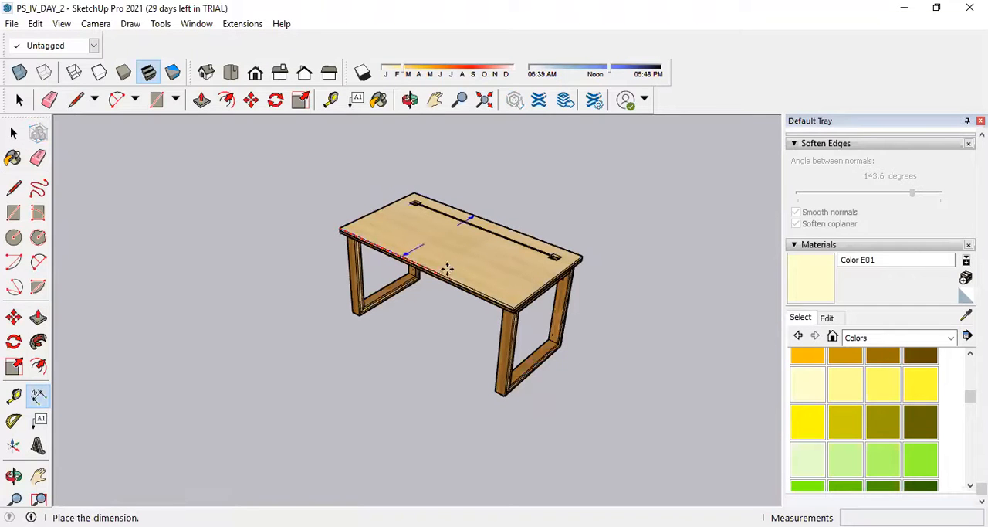
left_click(335, 210)
scroll(344, 241, "up", 3)
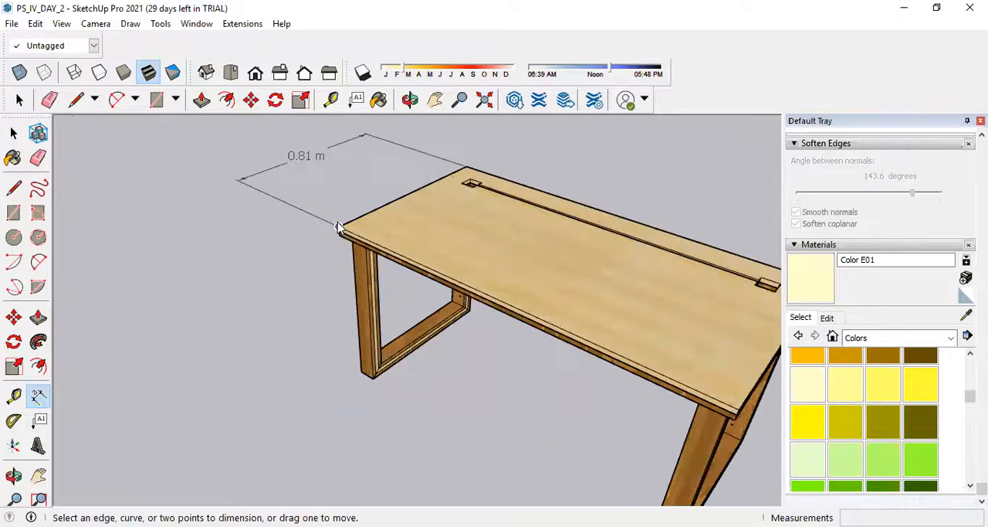
left_click(338, 227)
scroll(396, 269, "down", 4)
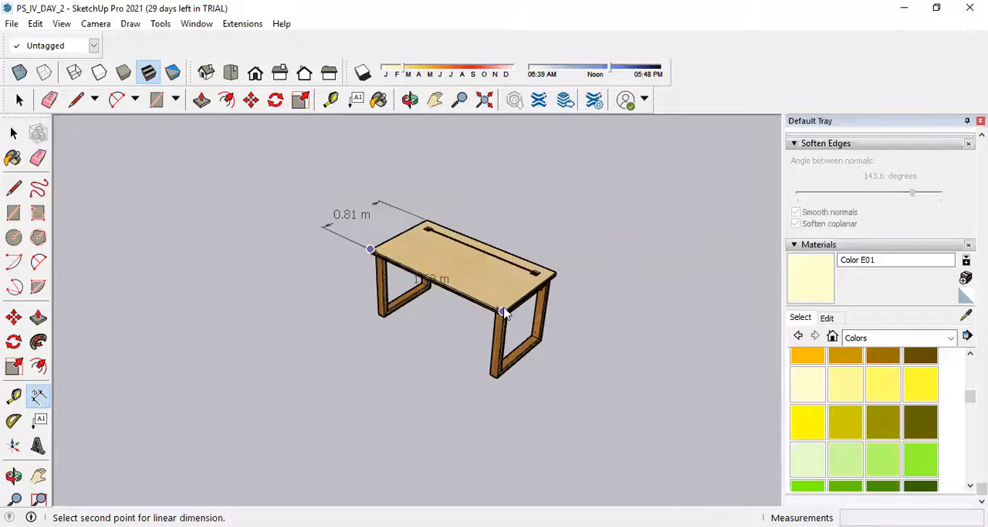
left_click(503, 311)
left_click(430, 371)
scroll(390, 338, "down", 3)
scroll(383, 339, "up", 4)
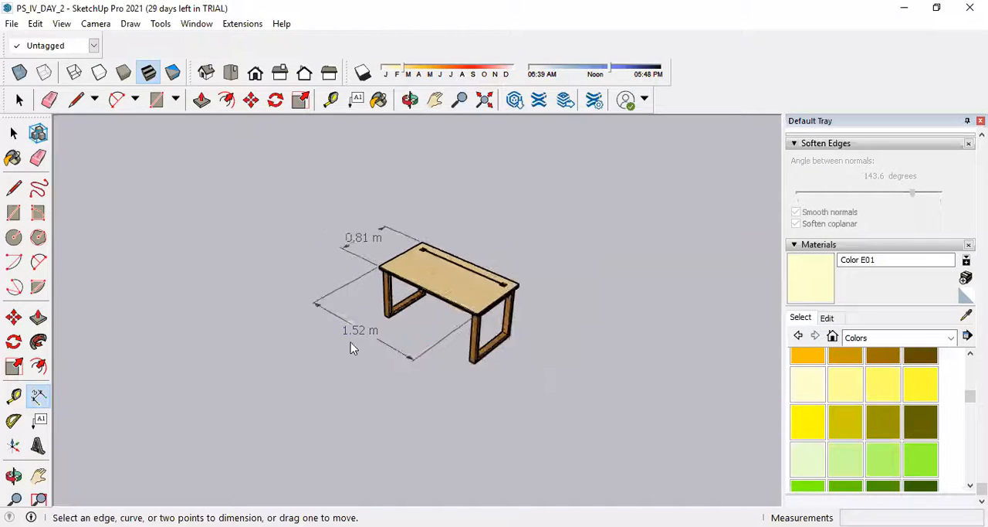
Scale the grouped desk up uniformly by a factor of 1.25.
left_click(13, 133)
left_click(545, 264)
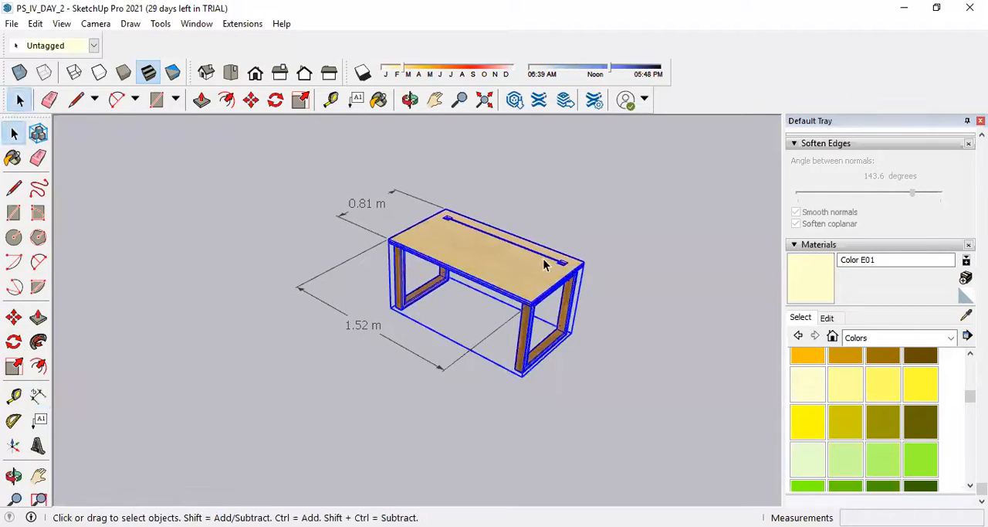
left_click(14, 367)
scroll(394, 239, "down", 3)
scroll(489, 261, "up", 2)
left_click_drag(487, 261, 518, 265)
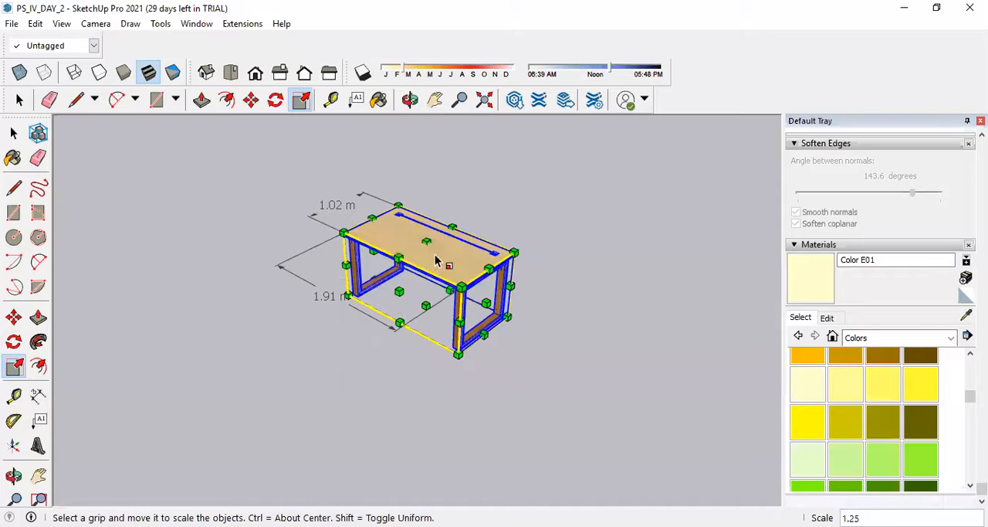
Dimension the height of the desk's end leg frame from its bottom outer corner to the underside of the top, placing the dimension beside it.
left_click(38, 395)
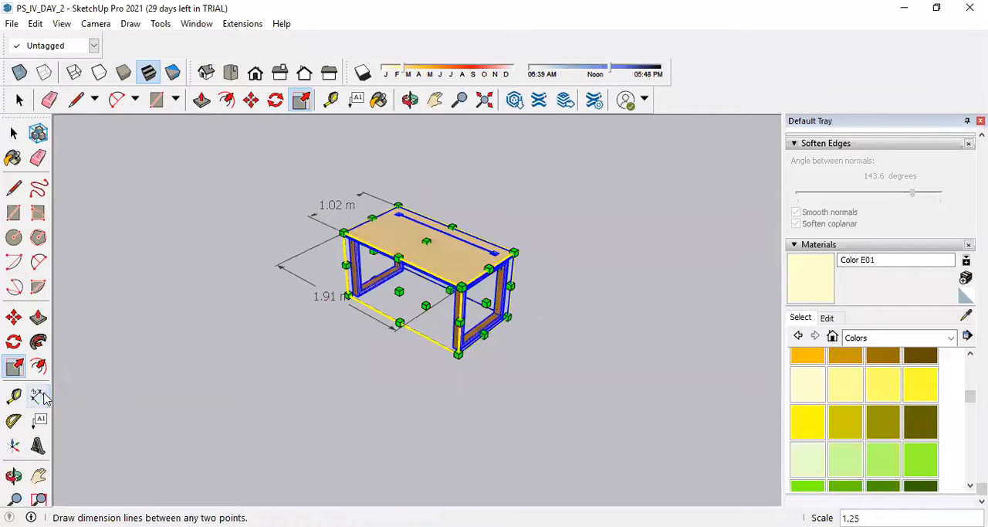
scroll(523, 313, "up", 4)
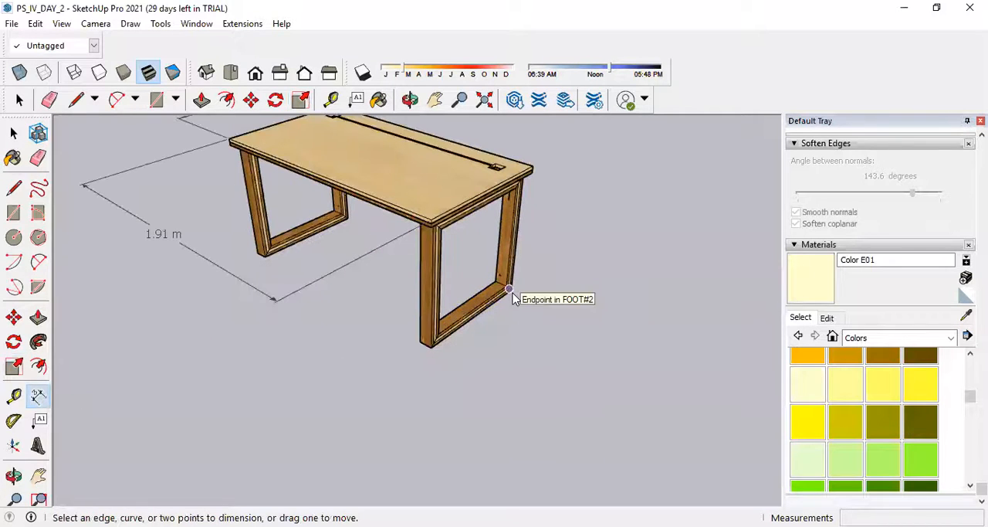
scroll(510, 292, "up", 5)
scroll(500, 300, "up", 3)
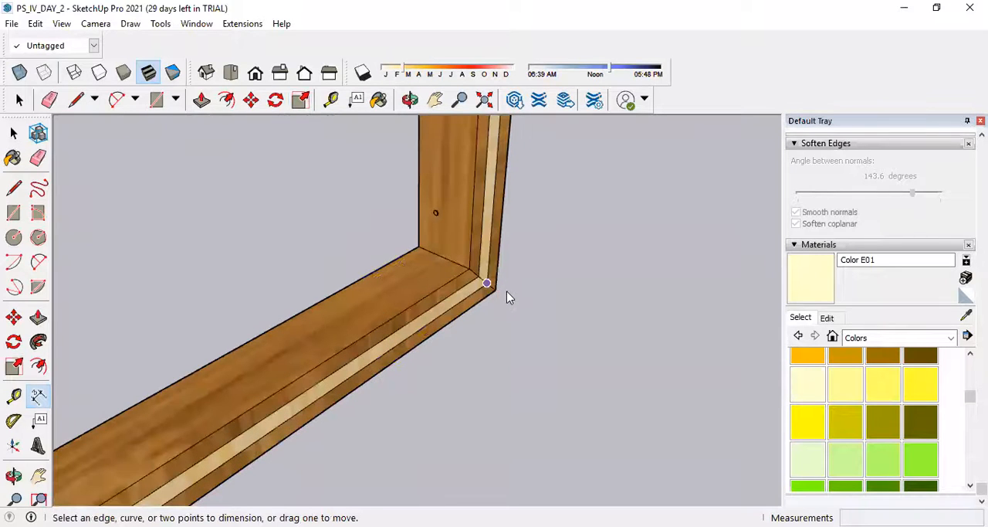
left_click(496, 291)
scroll(502, 293, "down", 8)
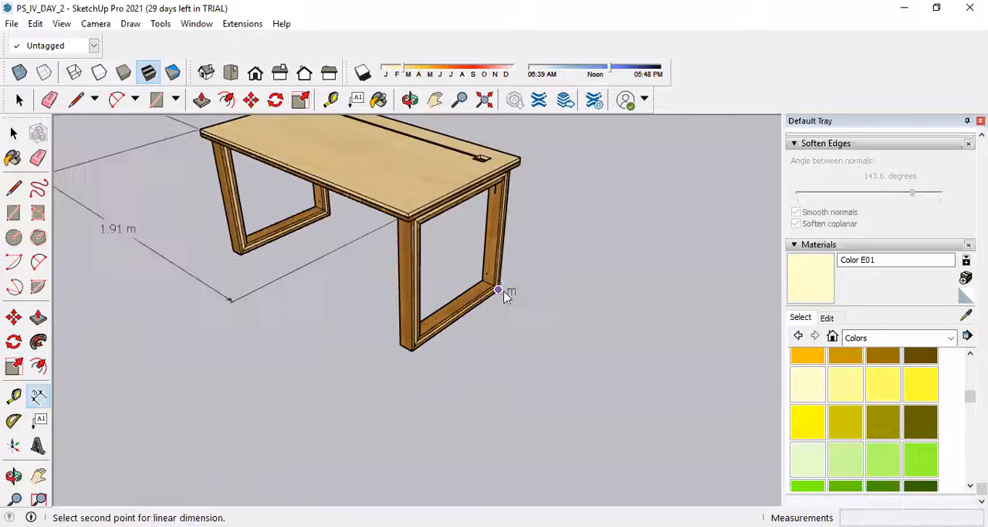
scroll(512, 254, "up", 8)
scroll(502, 220, "up", 5)
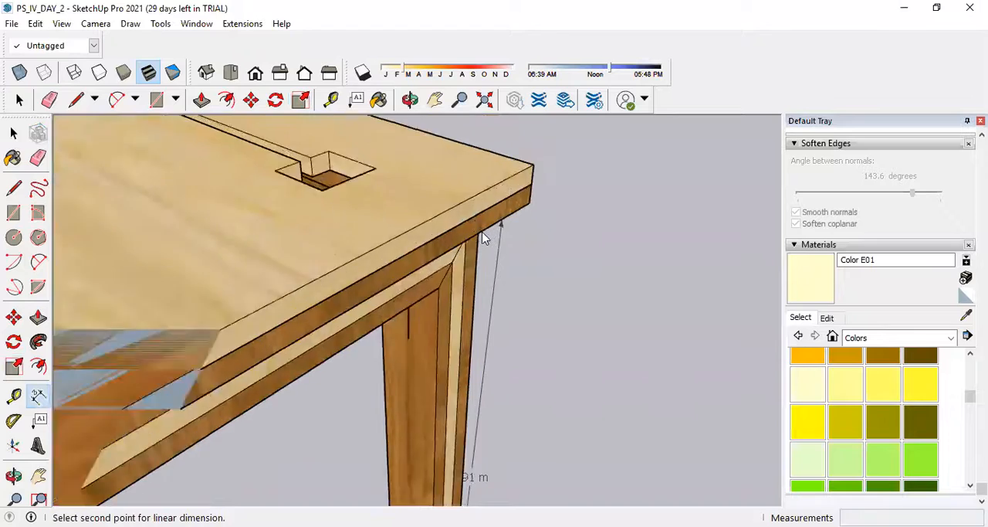
scroll(498, 250, "down", 5)
middle_click_drag(488, 252, 500, 265)
scroll(501, 268, "up", 1)
left_click(502, 267)
scroll(502, 266, "down", 1)
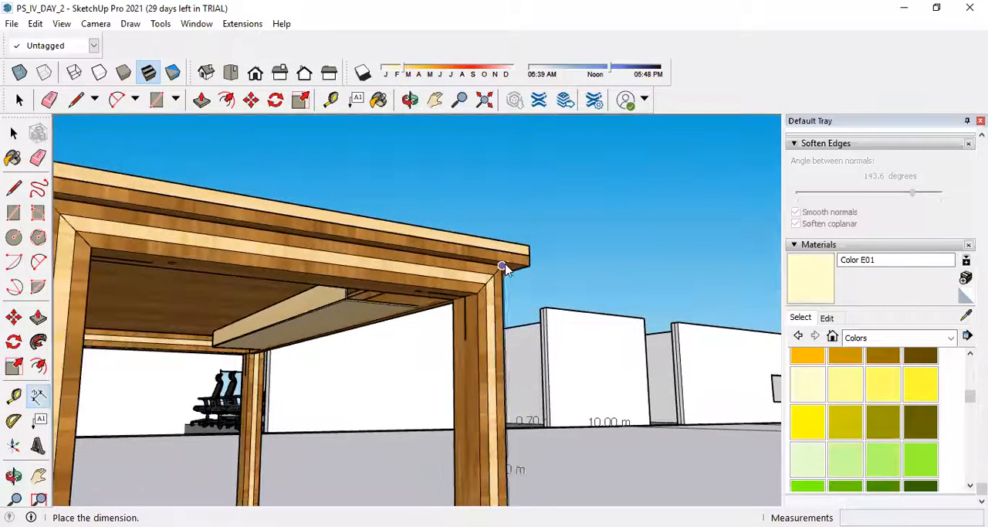
left_click(559, 270)
scroll(557, 266, "down", 6)
middle_click_drag(556, 265, 547, 340)
scroll(522, 261, "down", 3)
scroll(533, 379, "up", 10)
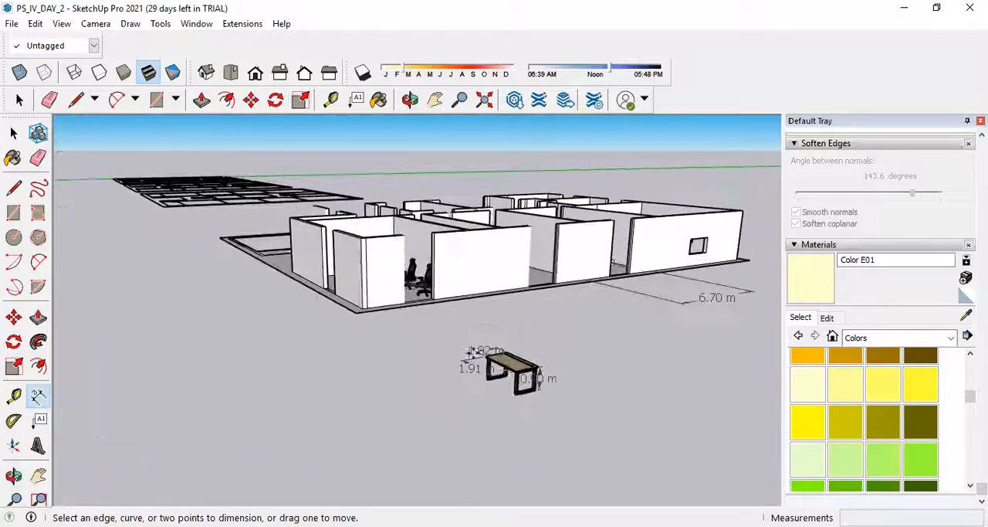
scroll(578, 380, "up", 2)
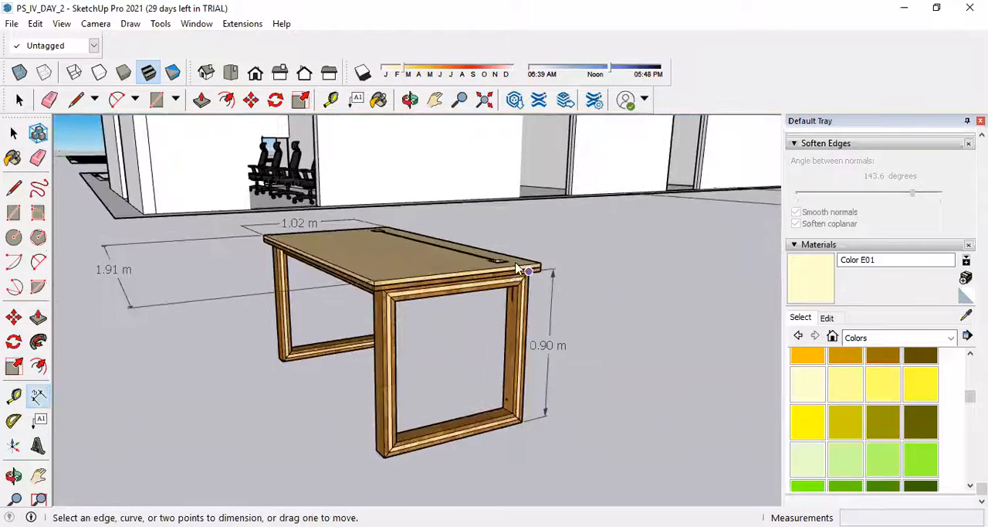
Scale the desk up uniformly until its leg frame is 1.00 m high, and deselect it.
left_click(13, 133)
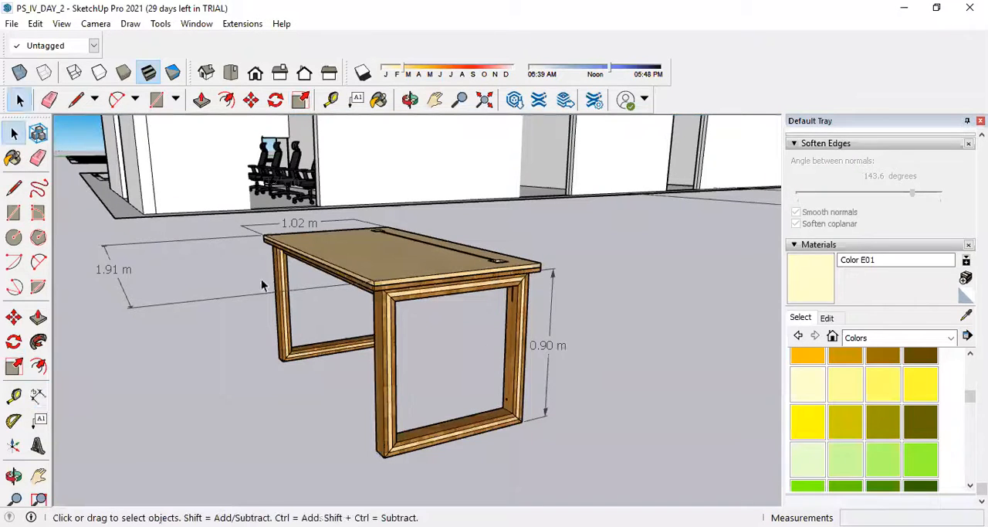
left_click(378, 268)
left_click(14, 366)
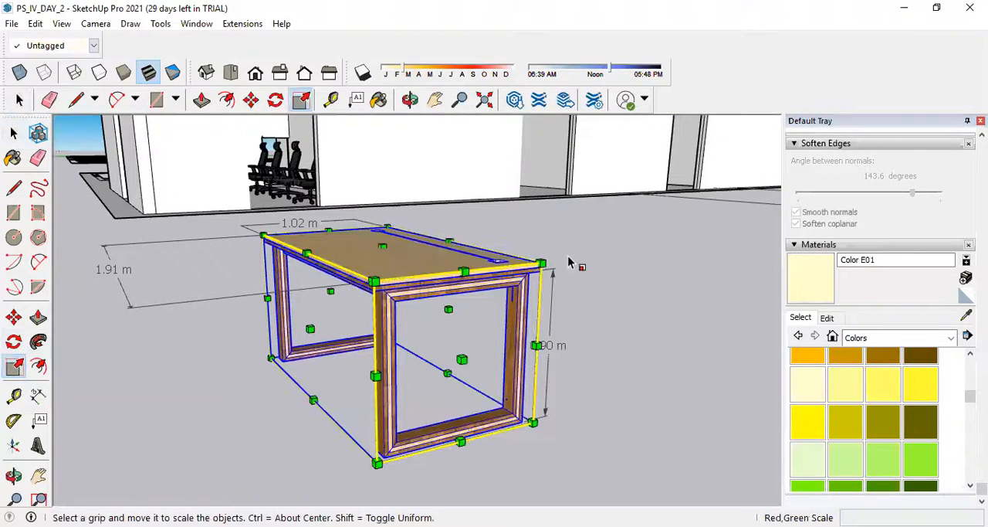
left_click_drag(541, 264, 585, 248)
middle_click_drag(512, 239, 605, 351)
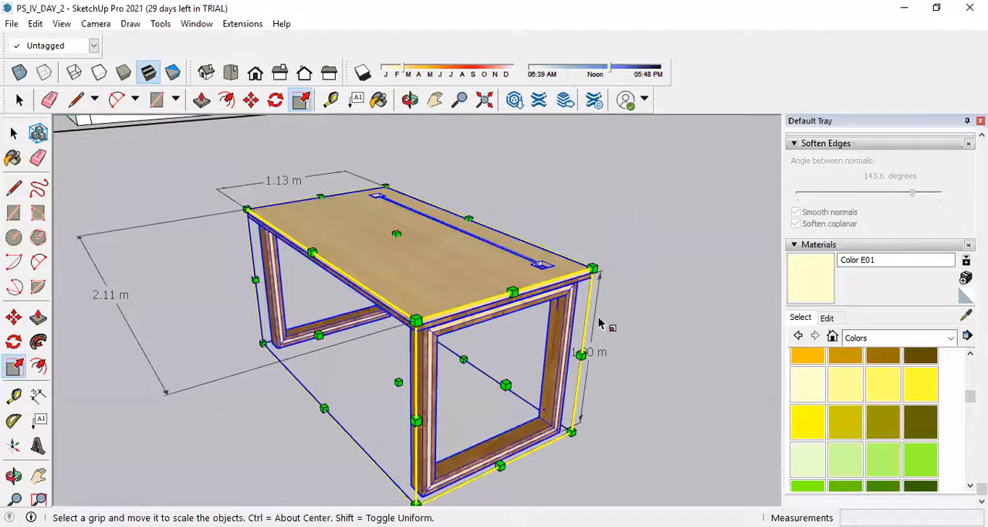
left_click(14, 133)
left_click(616, 345)
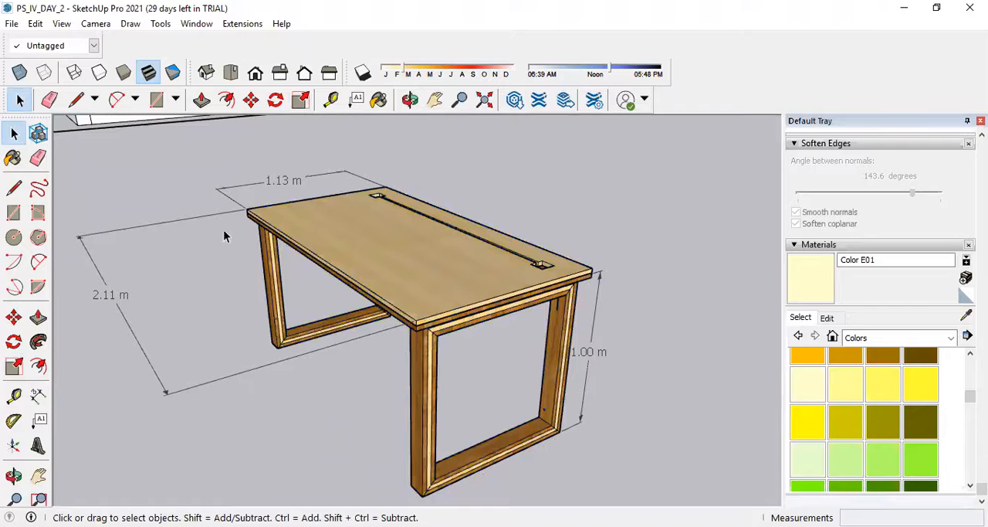
Stretch the desk to 4.00 m long, and widen it by a factor of 1.55 to 1.75 m.
middle_click_drag(372, 274, 610, 284)
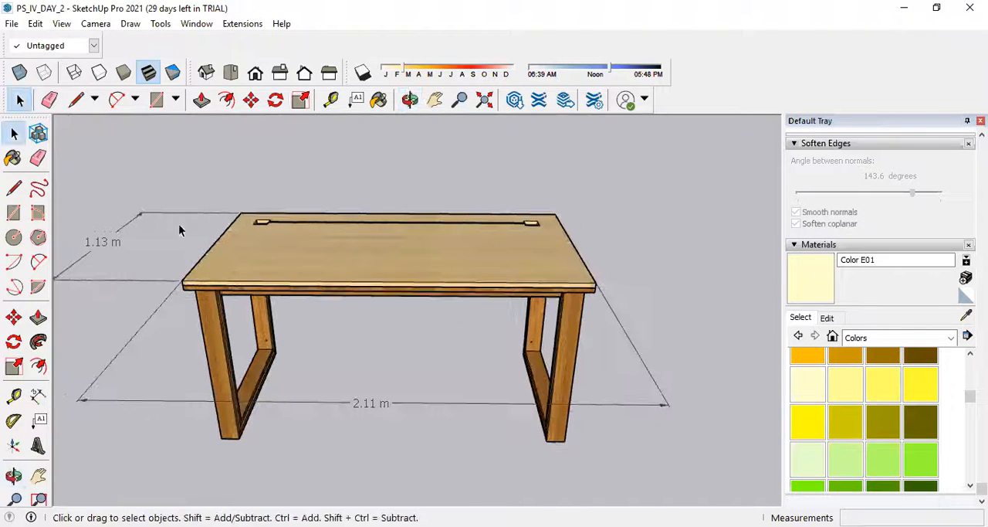
left_click(296, 249)
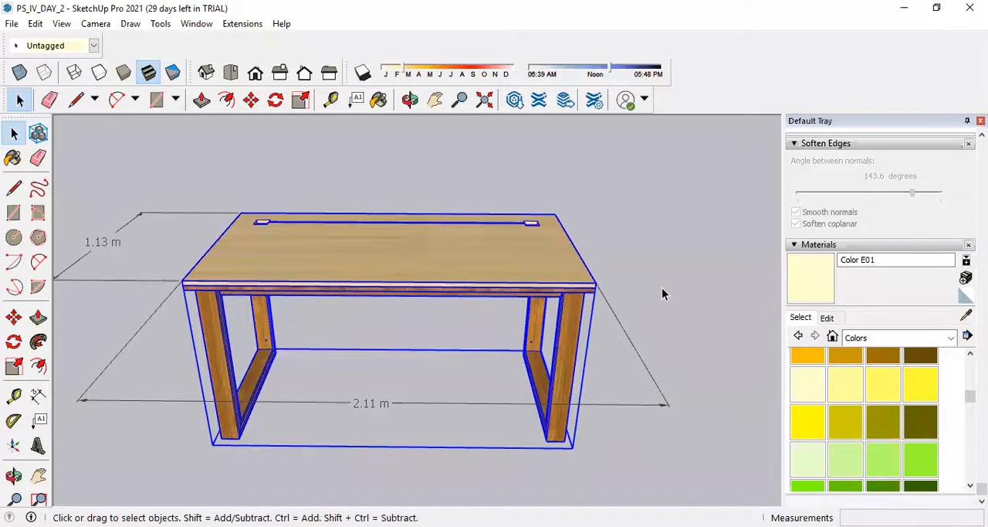
left_click(13, 366)
middle_click_drag(338, 348, 528, 315)
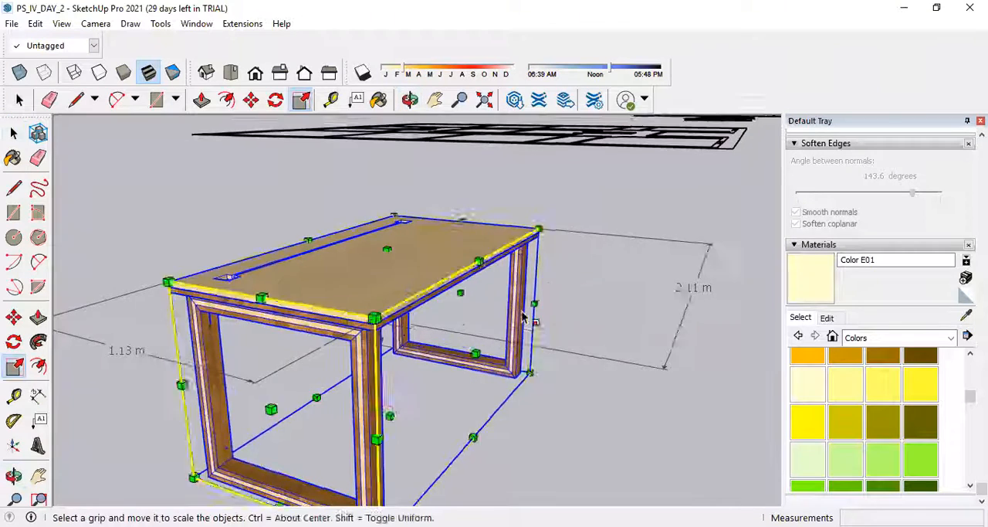
scroll(528, 315, "down", 4)
left_click_drag(417, 351, 475, 357)
left_click_drag(471, 356, 526, 367)
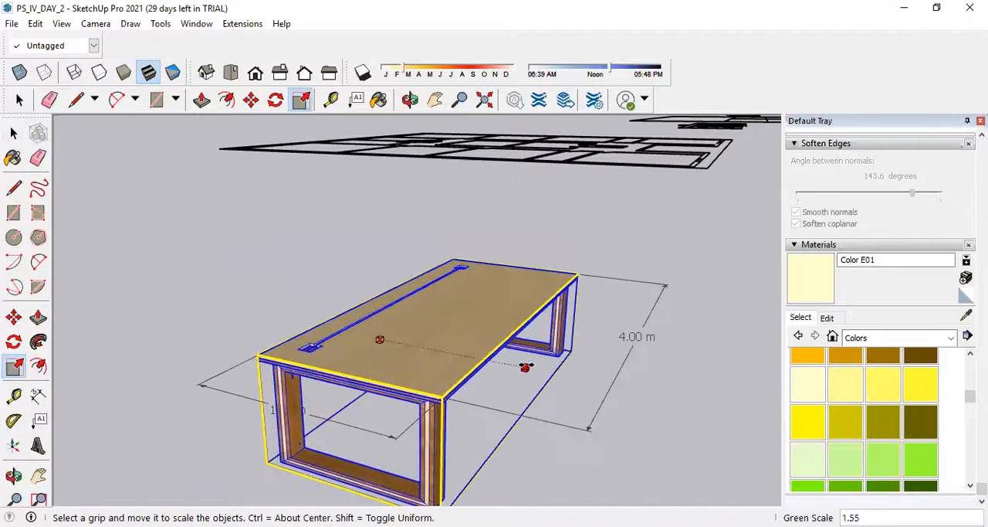
Move the desk by its bottom corner into the room with the four chairs, placing it parallel to the chair row, about 16.47 m away.
scroll(553, 234, "down", 5)
middle_click_drag(611, 265, 548, 353)
scroll(537, 290, "down", 4)
scroll(510, 294, "down", 6)
scroll(540, 309, "up", 5)
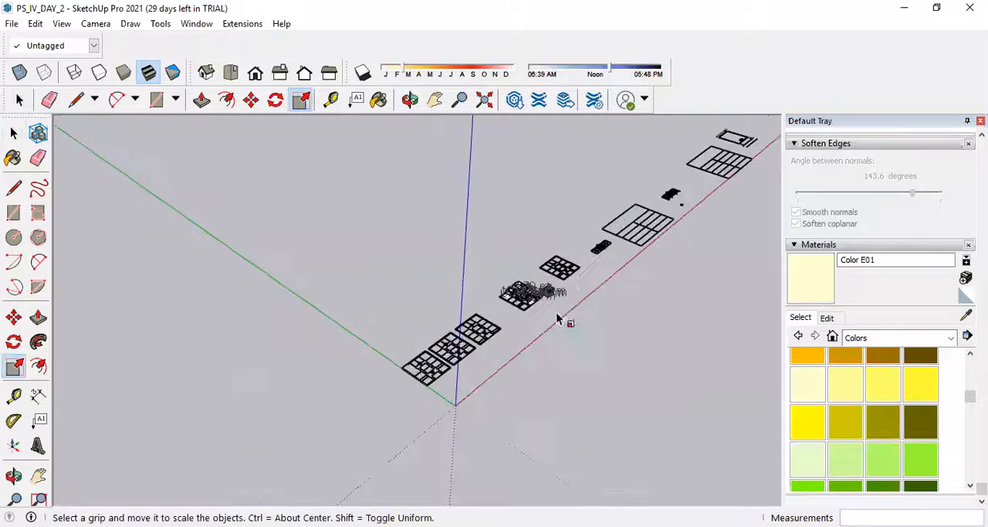
scroll(525, 309, "up", 6)
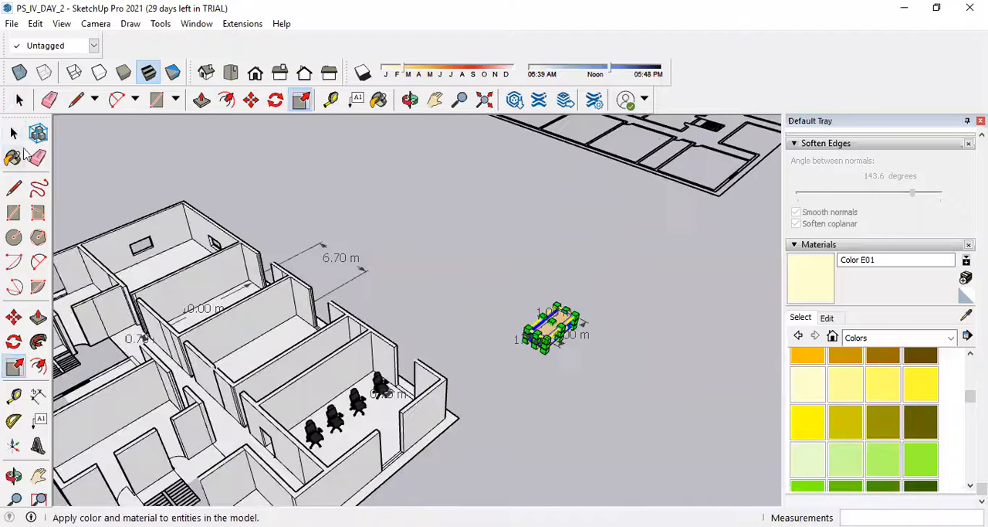
left_click(13, 133)
scroll(556, 324, "up", 2)
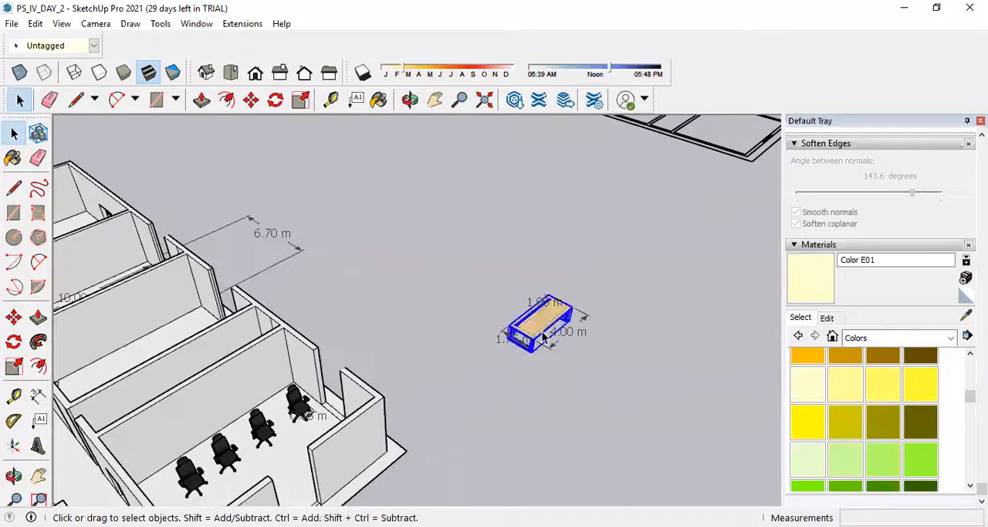
scroll(571, 333, "up", 2)
left_click(13, 317)
scroll(494, 353, "up", 4)
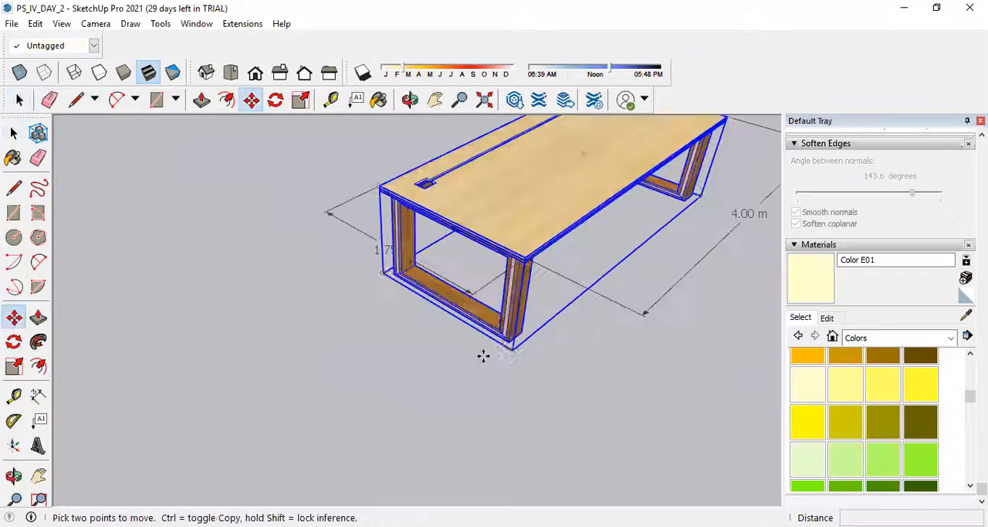
left_click(512, 351)
scroll(518, 348, "down", 5)
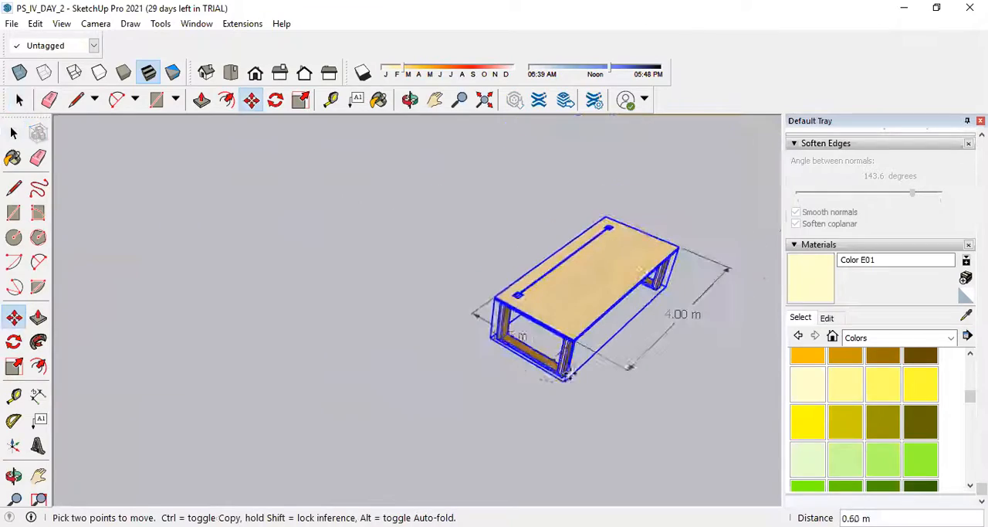
scroll(363, 471, "up", 5)
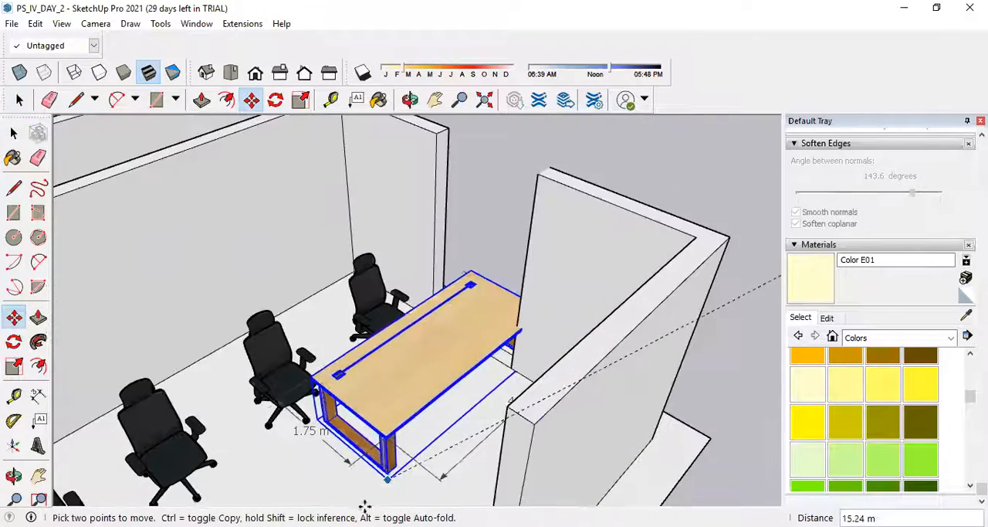
scroll(489, 402, "down", 4)
middle_click_drag(444, 483, 532, 396)
scroll(541, 407, "up", 4)
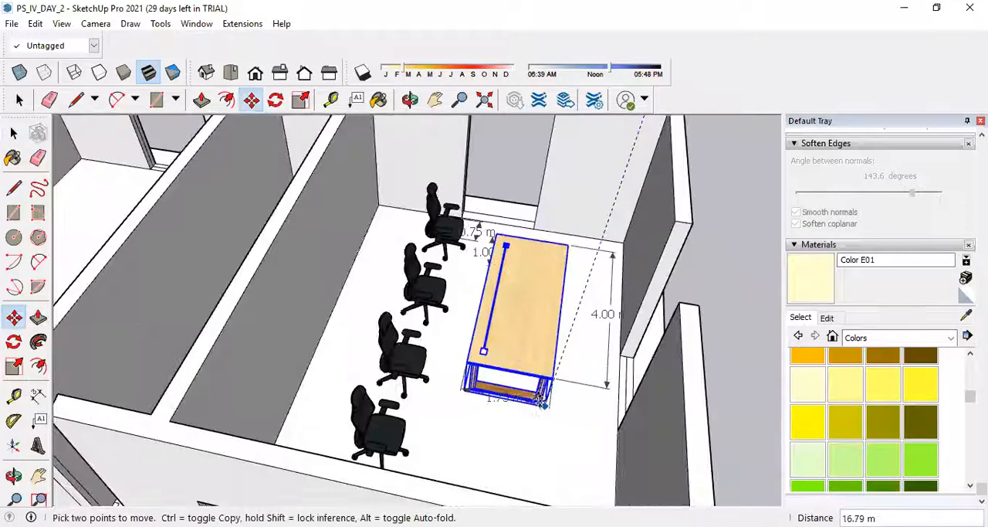
left_click(546, 393)
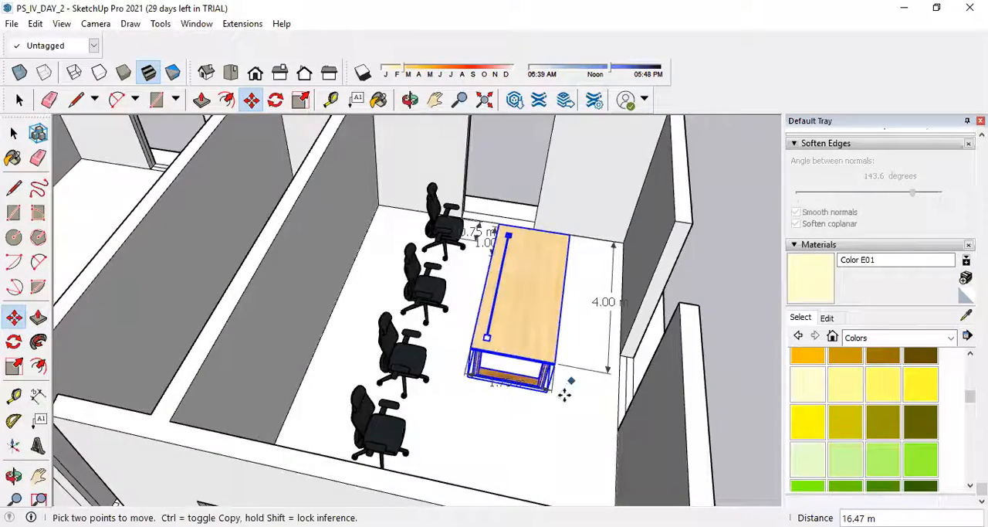
Stretch the desk along the chair row to a length of about 6.39 m.
scroll(564, 395, "up", 3)
middle_click_drag(620, 419, 567, 388)
scroll(559, 383, "down", 5)
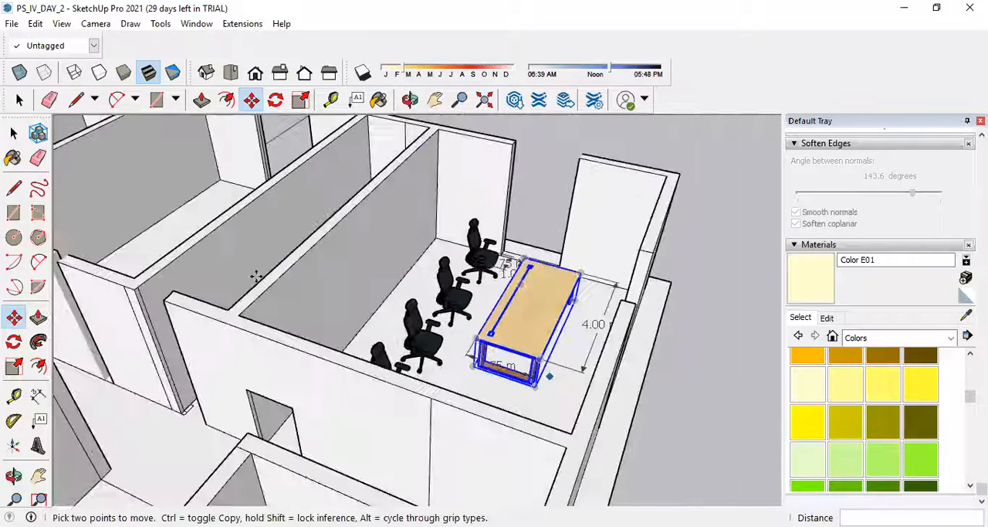
left_click(15, 133)
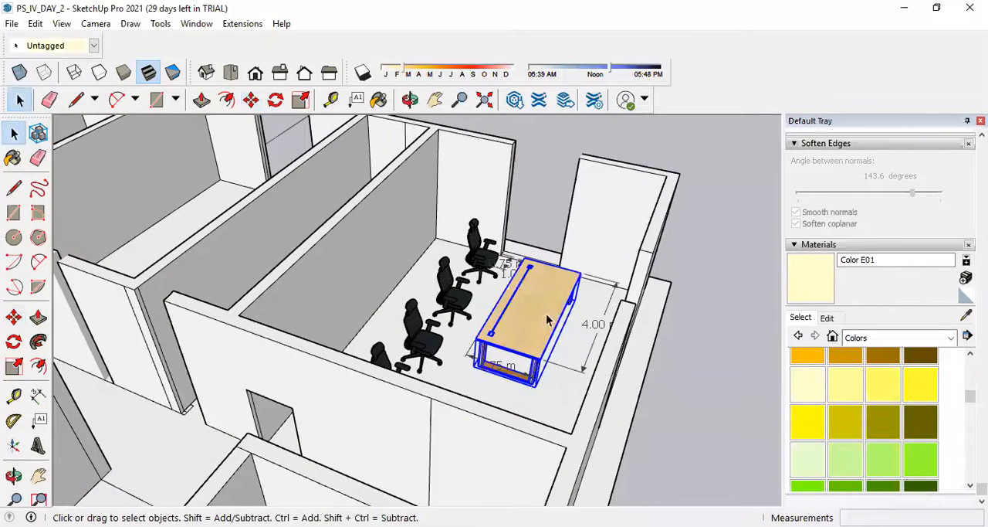
left_click(13, 367)
scroll(520, 352, "up", 3)
left_click_drag(519, 352, 413, 461)
scroll(508, 334, "down", 3)
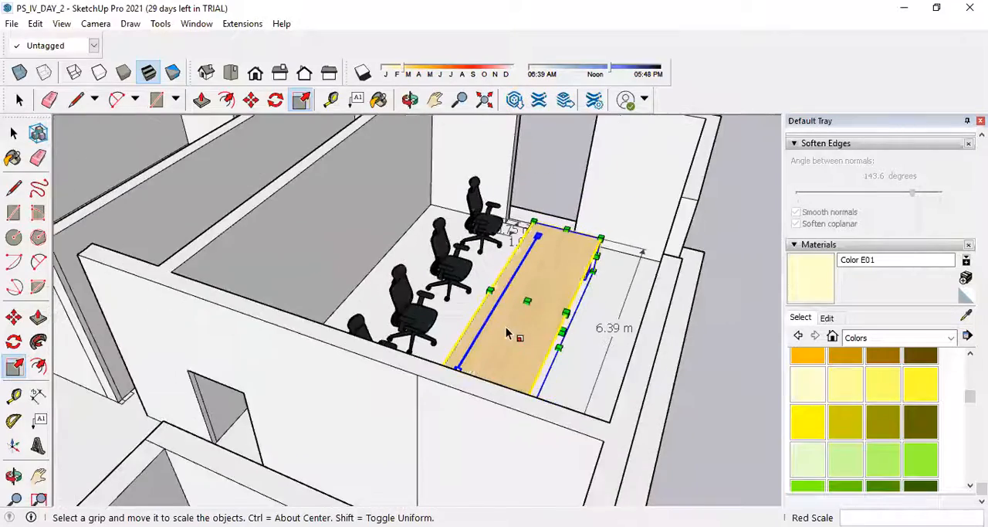
scroll(507, 334, "down", 3)
middle_click_drag(507, 334, 258, 397)
scroll(476, 377, "up", 5)
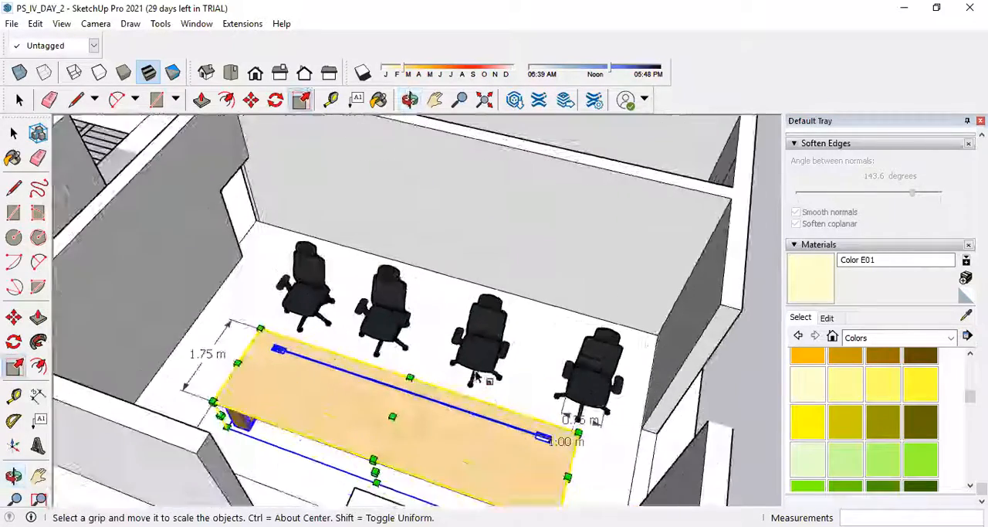
scroll(476, 376, "down", 5)
middle_click_drag(750, 450, 294, 293)
scroll(294, 293, "up", 4)
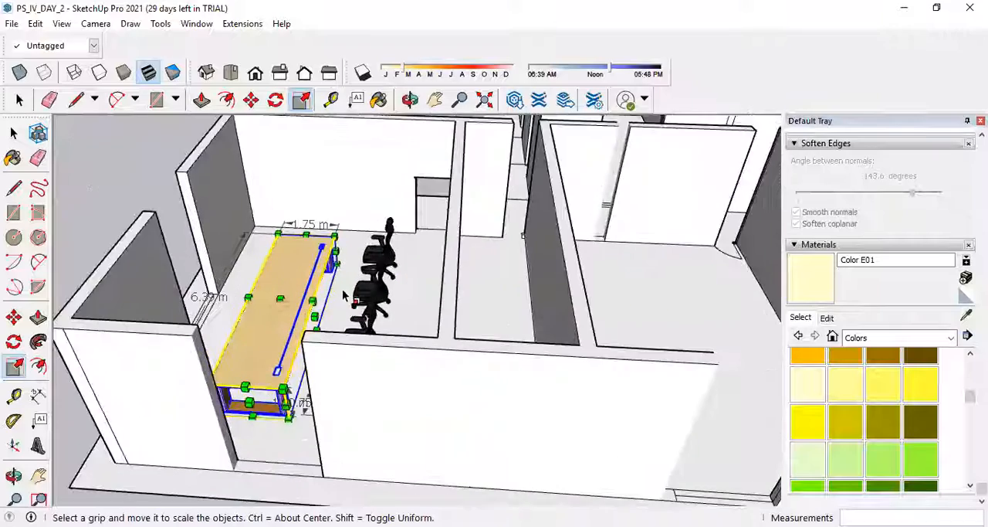
scroll(345, 296, "up", 3)
scroll(242, 342, "down", 3)
middle_click_drag(242, 342, 332, 309)
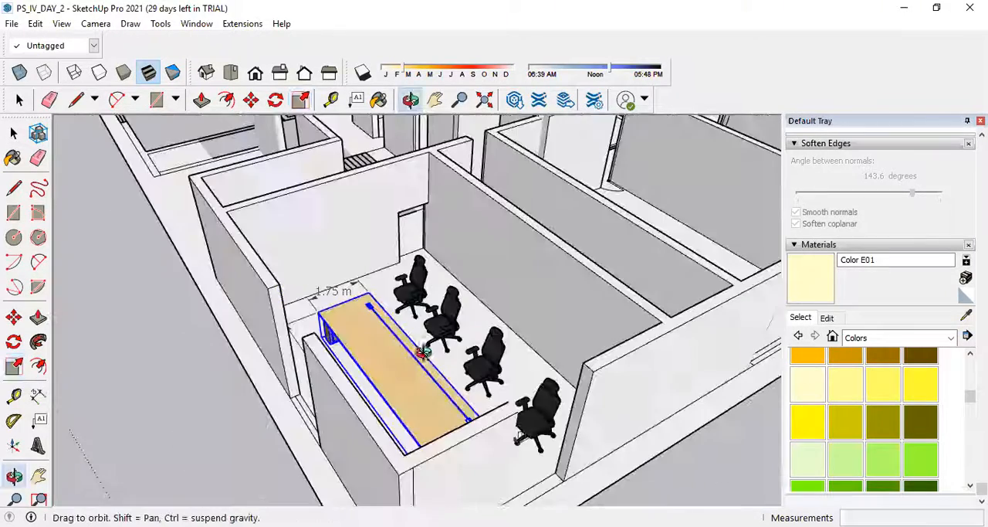
scroll(332, 309, "down", 5)
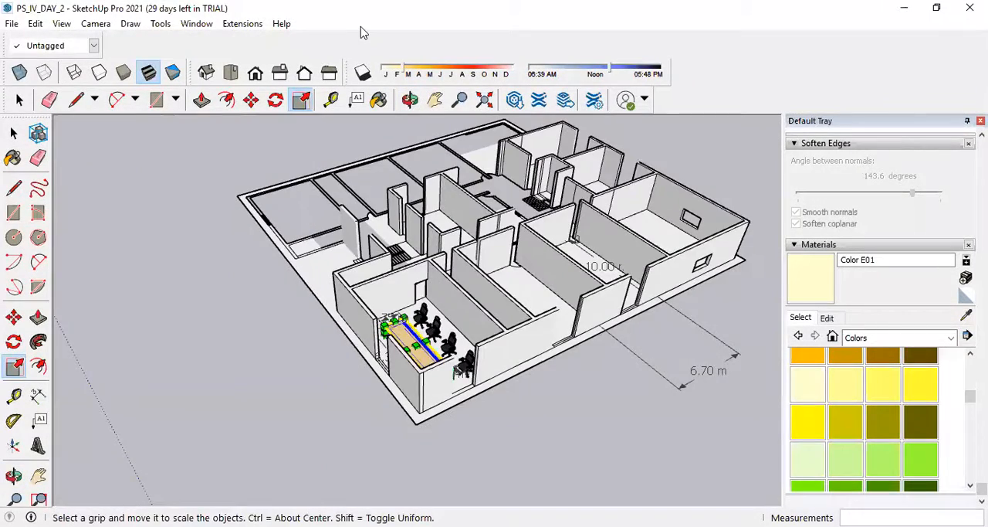
key("alt+w")
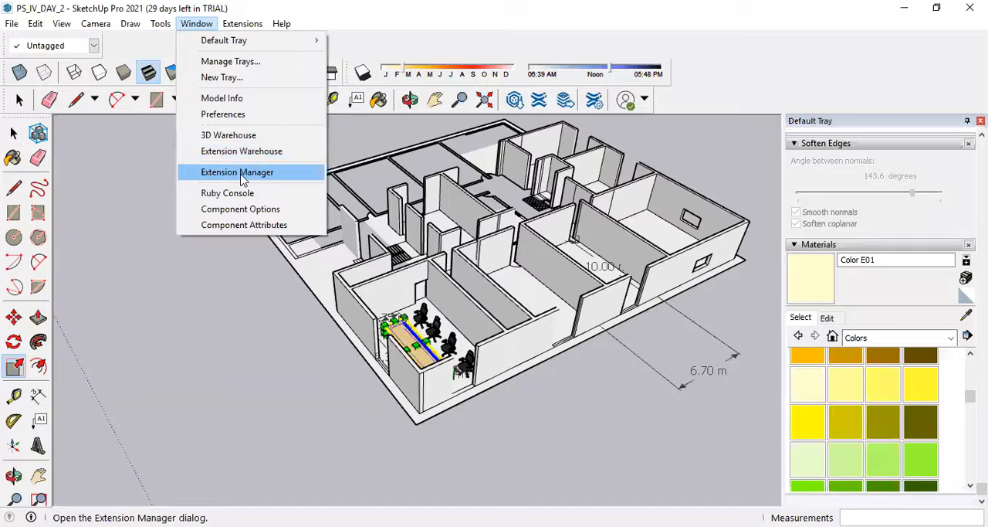
left_click(592, 394)
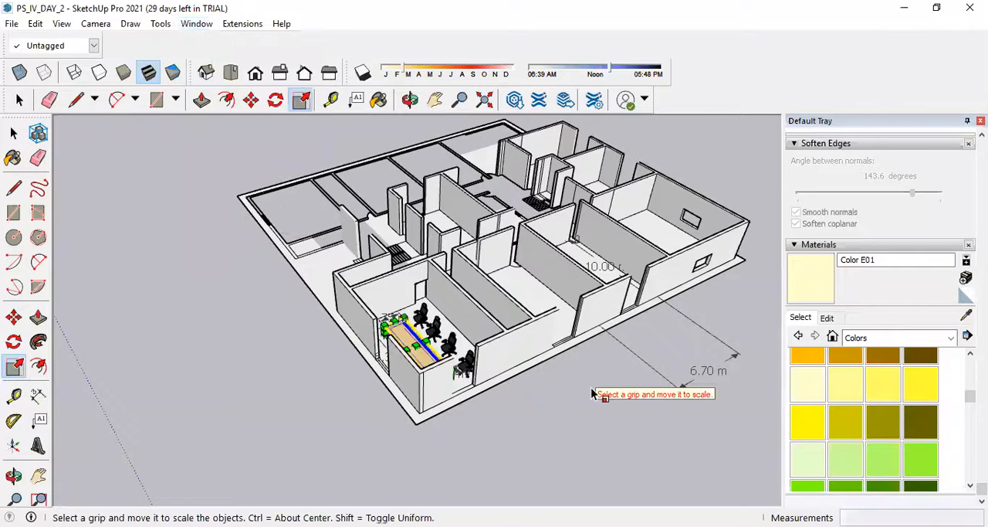
Erase the leftover 6.70 m and 10.00 m dimensions near the building's long outer wall.
left_click(38, 158)
left_click_drag(719, 324, 627, 374)
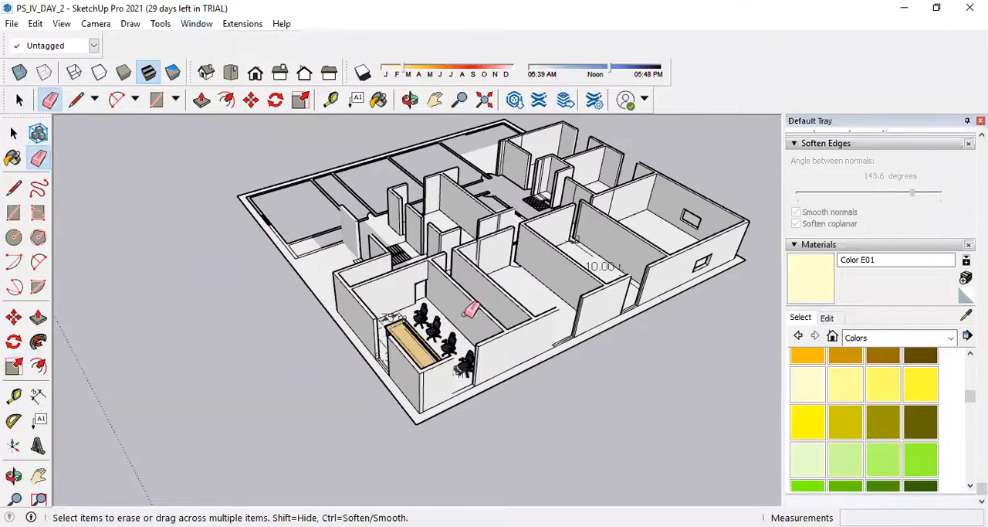
scroll(655, 269, "up", 5)
left_click_drag(662, 247, 650, 247)
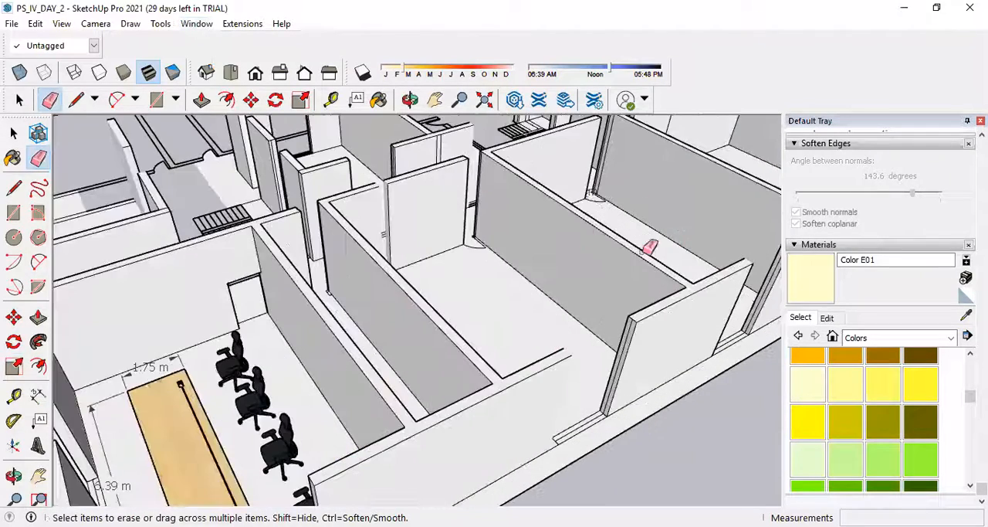
scroll(535, 236, "down", 8)
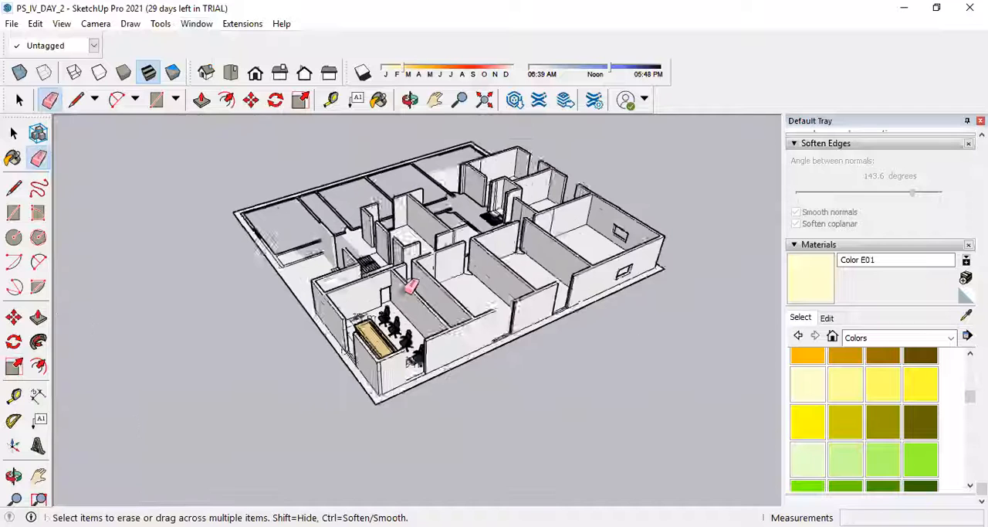
Save the model under the new name PS_IV_DAY_2-2 in the tcet tecchinova 2020 folder.
scroll(410, 286, "up", 2)
left_click(11, 24)
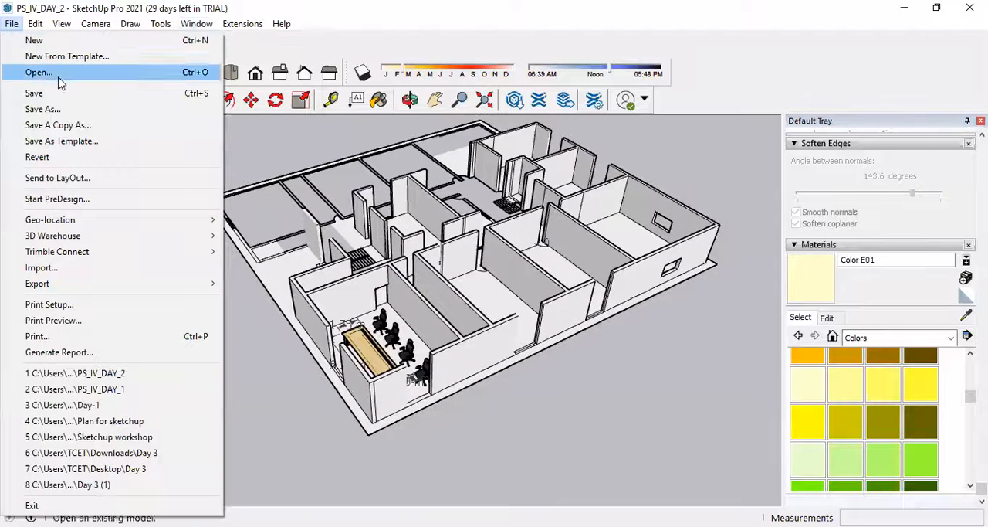
left_click(70, 109)
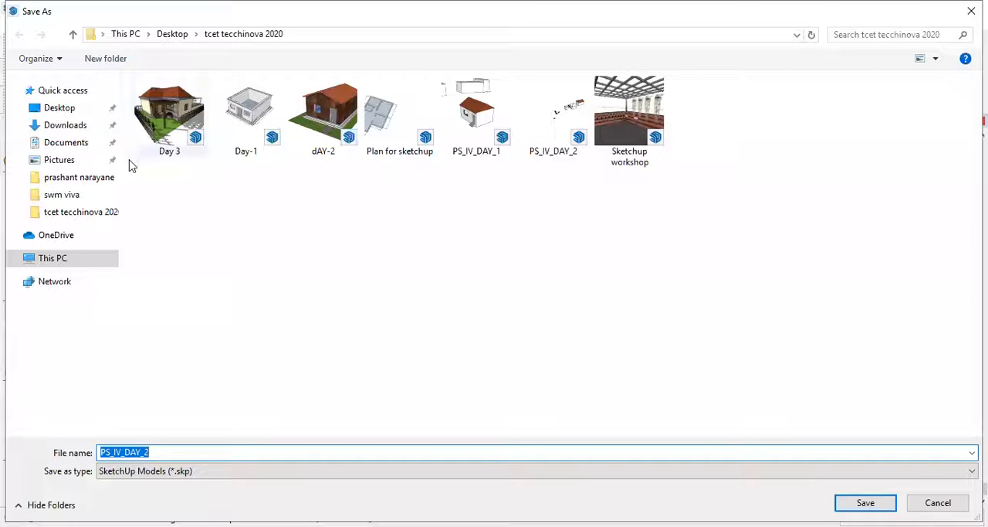
left_click(182, 453)
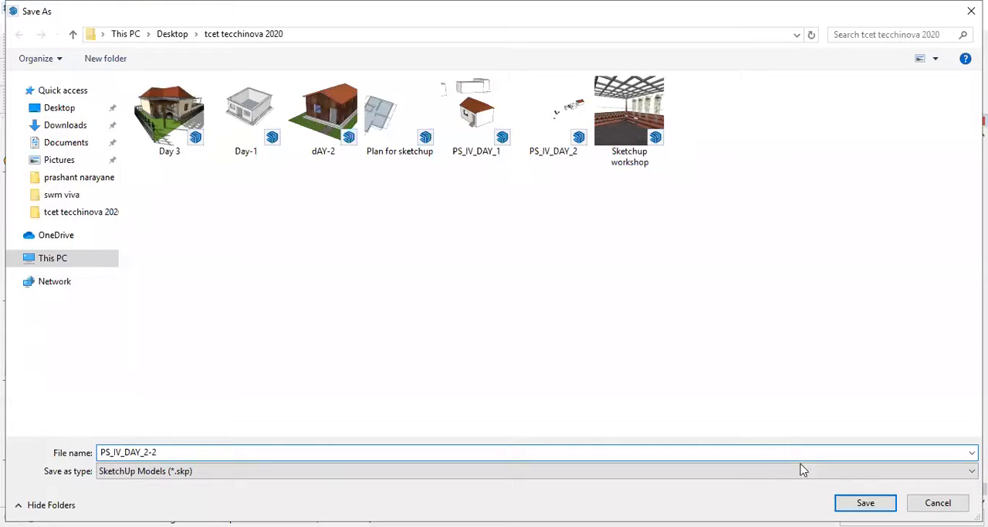
left_click(866, 503)
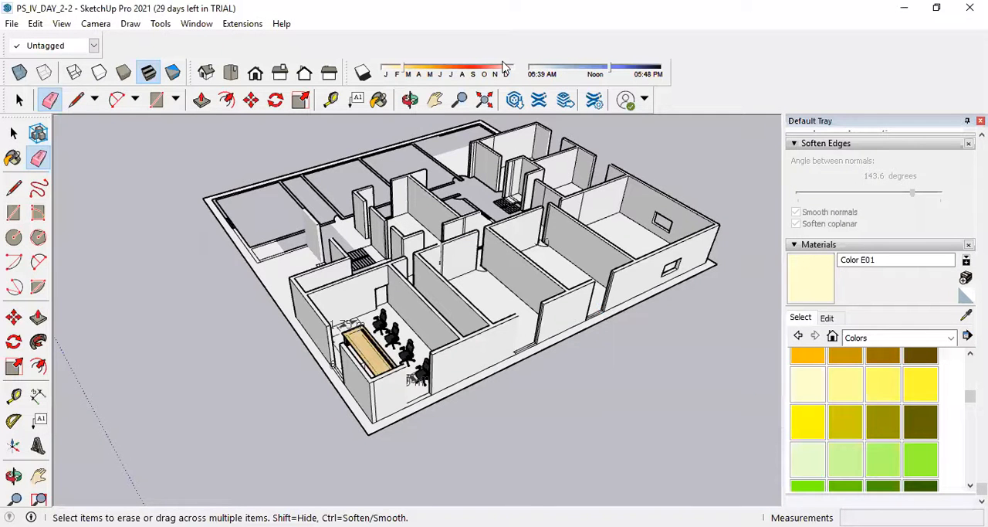